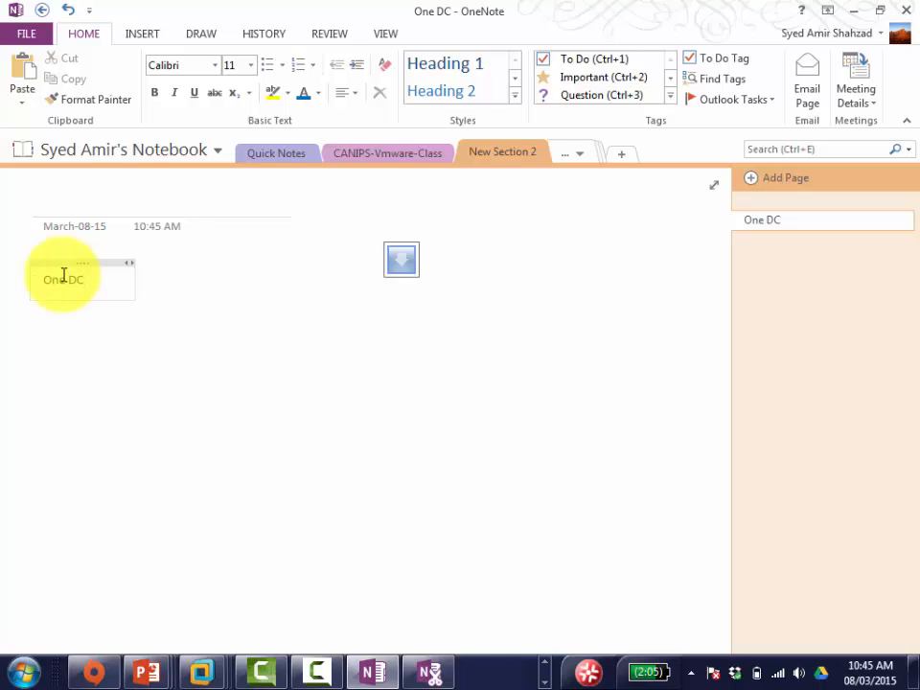
Step: Under One DC, start a two-column table with 'A new Virtual Machine' beside 'ServerCore01'
{"action": "key", "text": "Return"}
{"action": "type", "text": "A new Virtual Machine"}
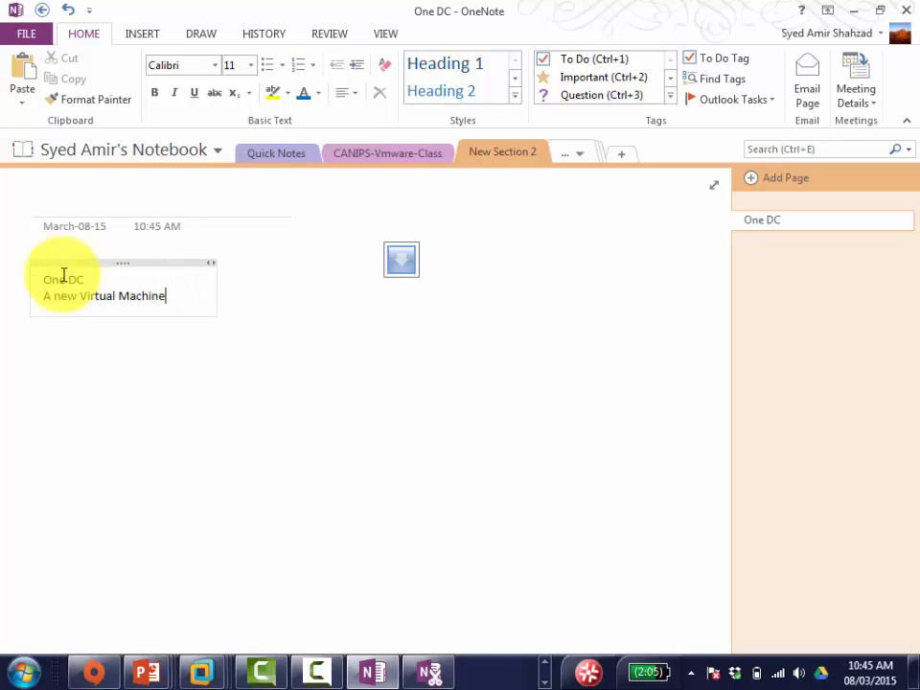
{"action": "key", "text": "Tab"}
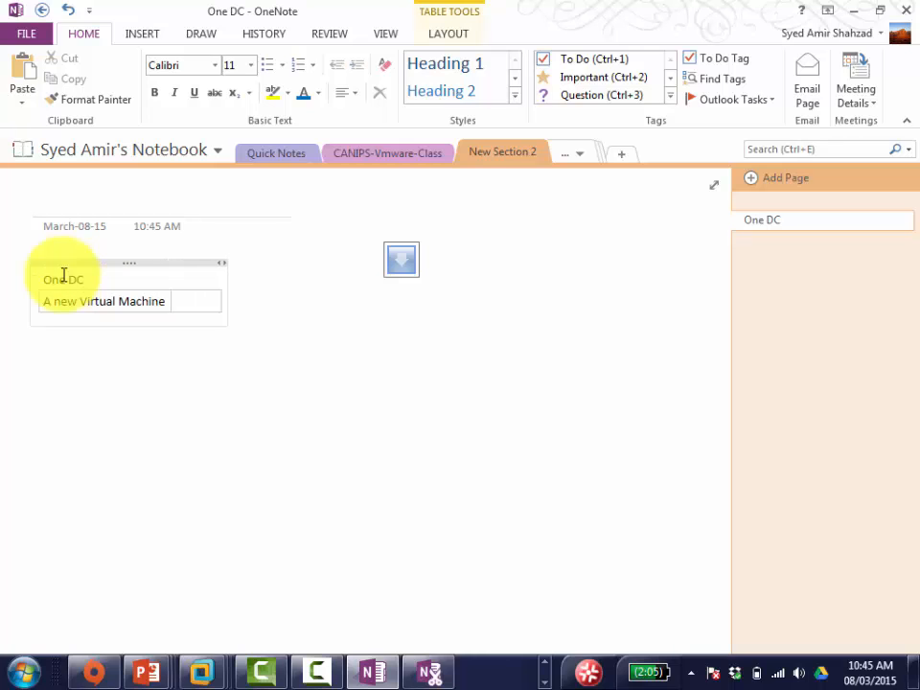
{"action": "type", "text": "ServerCore01"}
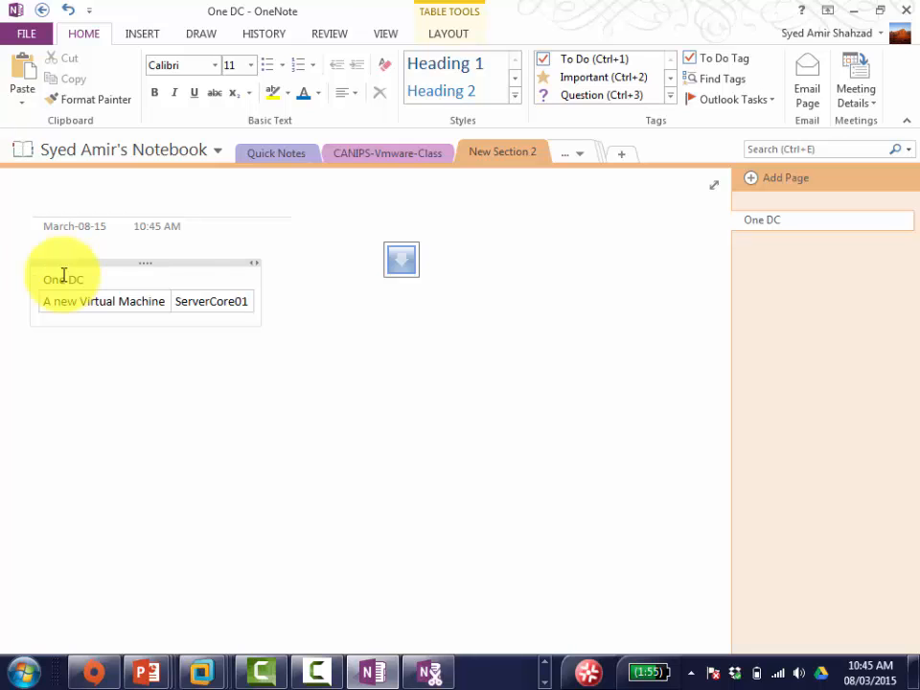
{"action": "key", "text": "Tab"}
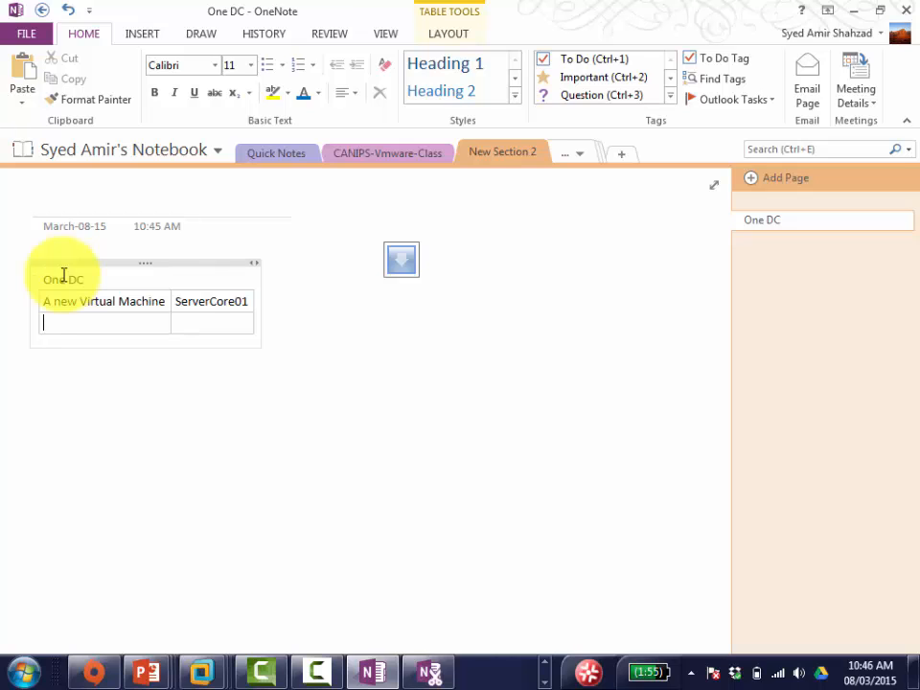
Step: Add rows 'Configure it's IP' / 'rename it' and 'Enable Remote Desktop' / 'Join it to domain'
{"action": "type", "text": "Configure it's IP"}
{"action": "key", "text": "Tab"}
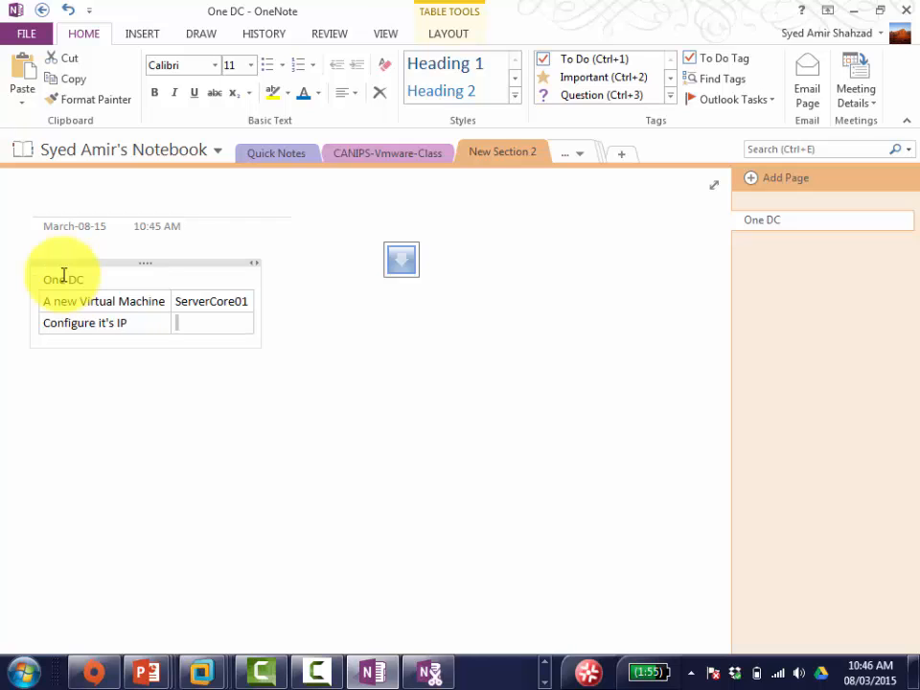
{"action": "type", "text": "rename it"}
{"action": "key", "text": "Tab"}
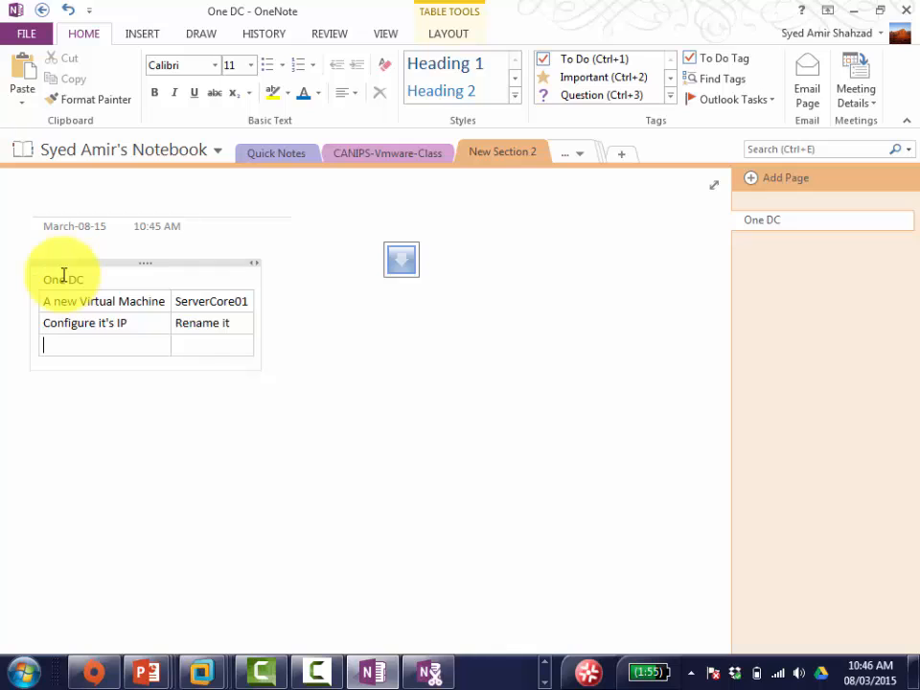
{"action": "type", "text": "Enable Remote"}
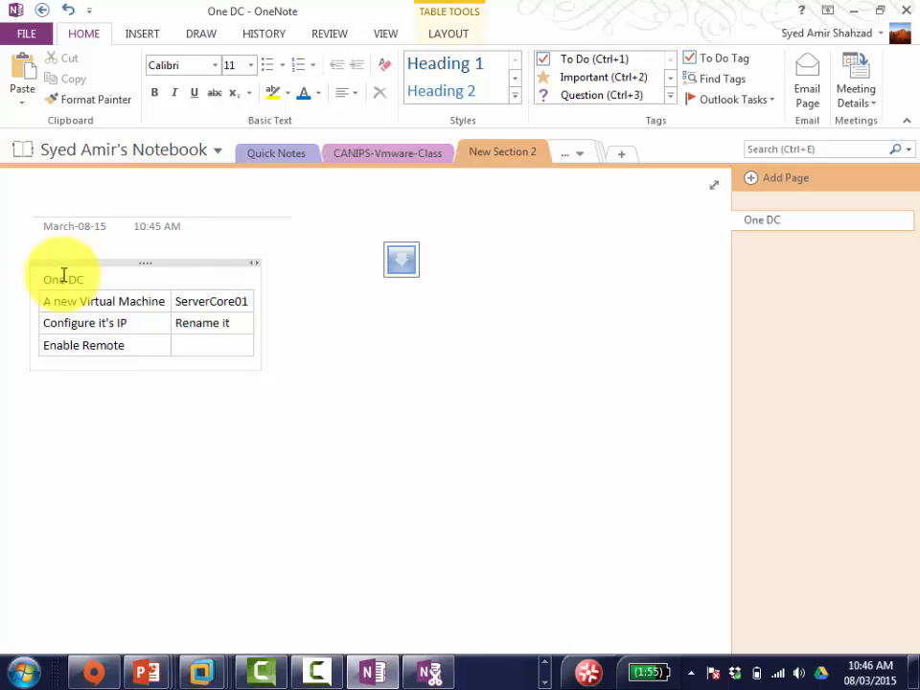
{"action": "type", "text": " Desktop"}
{"action": "key", "text": "Tab"}
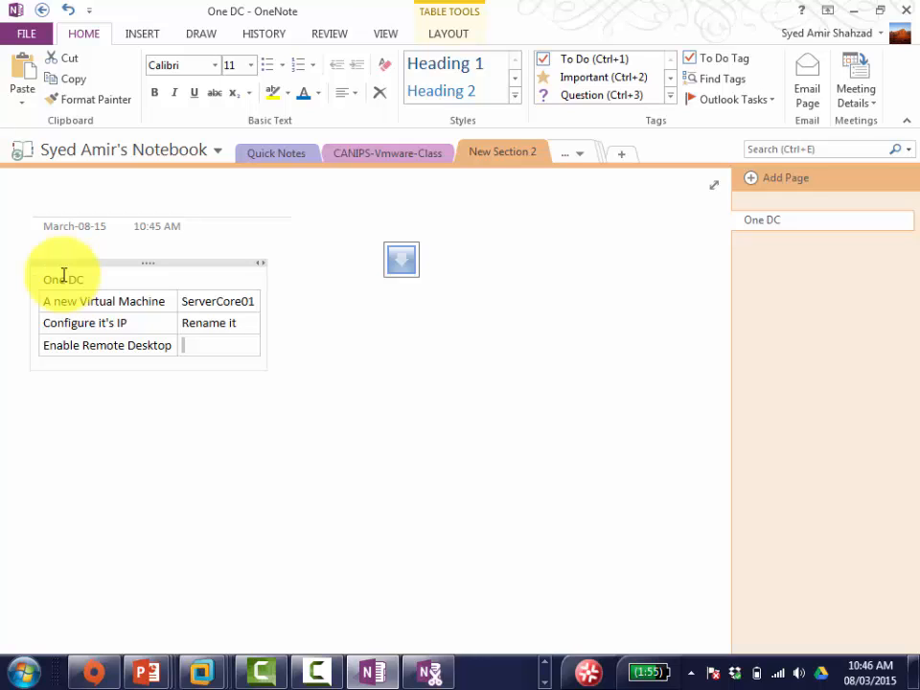
{"action": "type", "text": "Join i "}
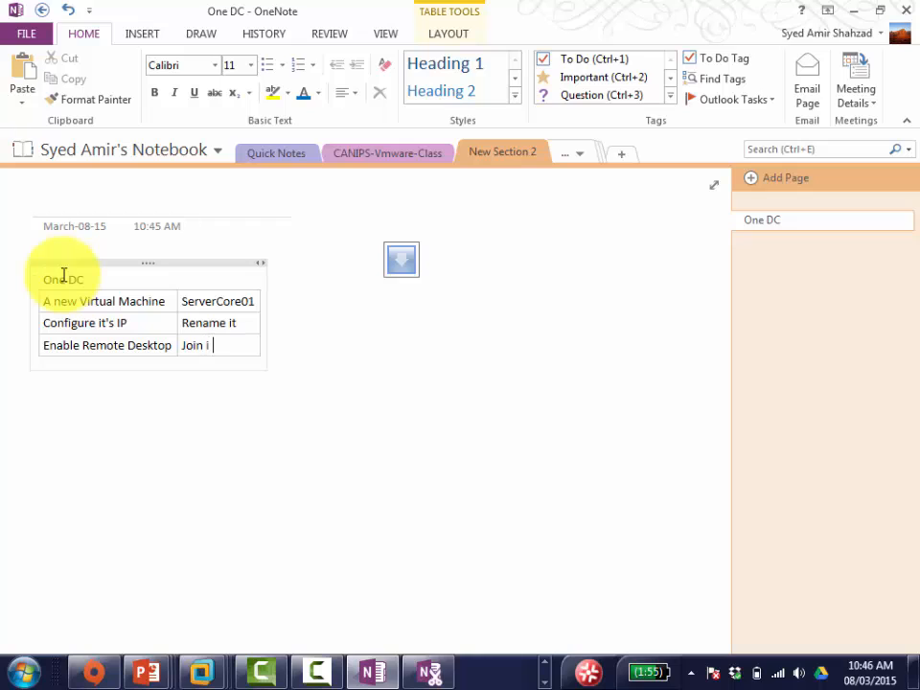
{"action": "type", "text": "t to domain"}
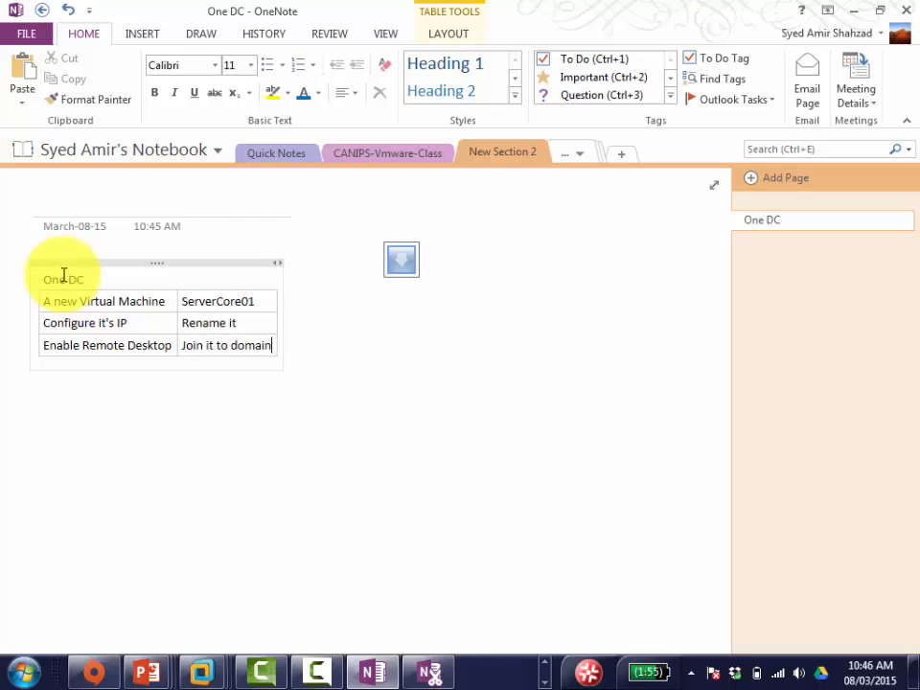
{"action": "key", "text": "Tab"}
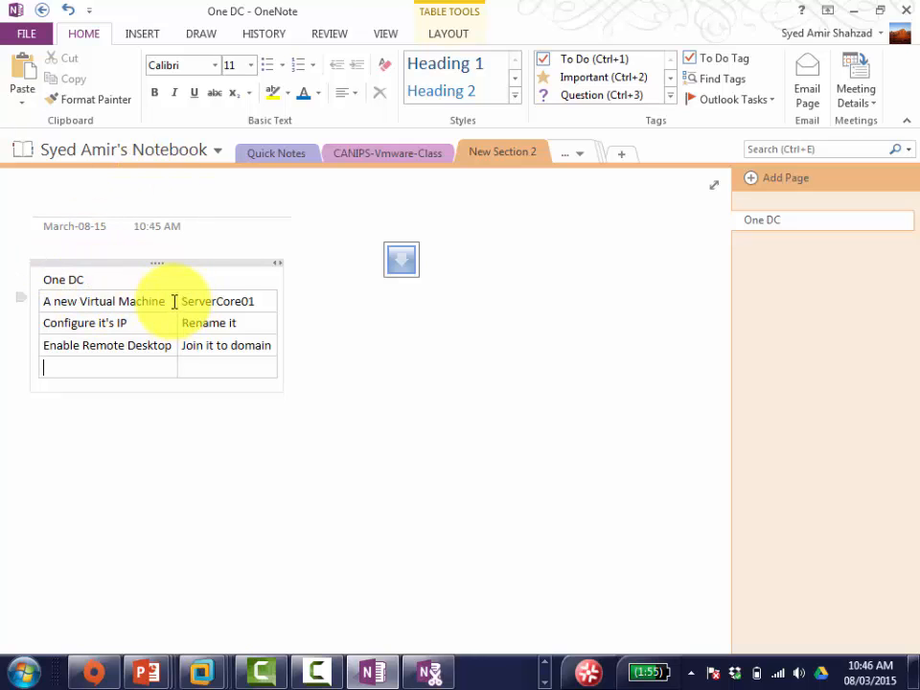
Step: Enter 'The Command will be SCONFIG' in the table's empty bottom-left cell
{"action": "left_click", "coordinate": [124, 369]}
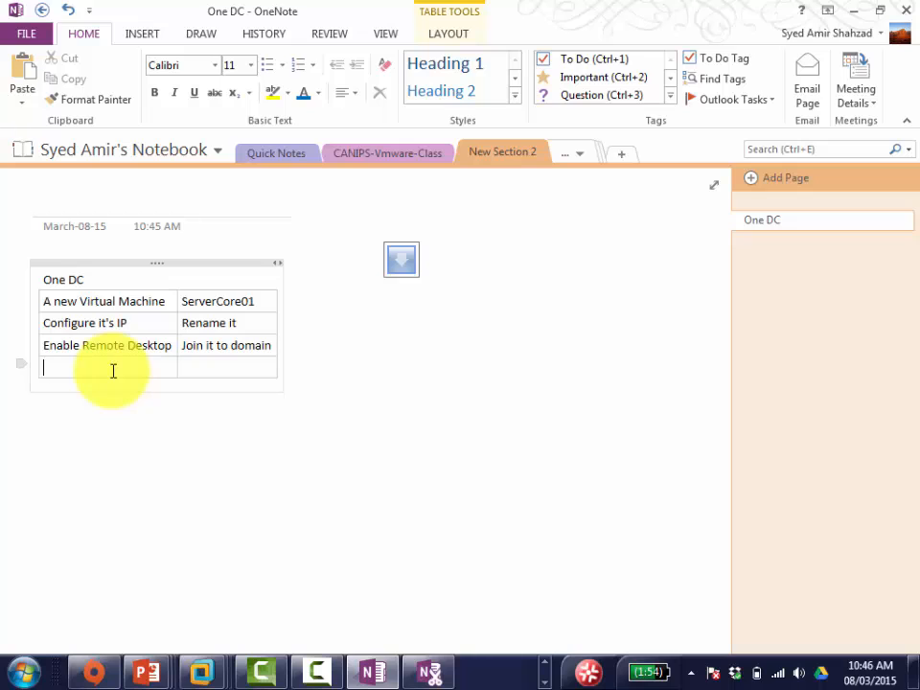
{"action": "type", "text": "The Command"}
{"action": "type", "text": " will be"}
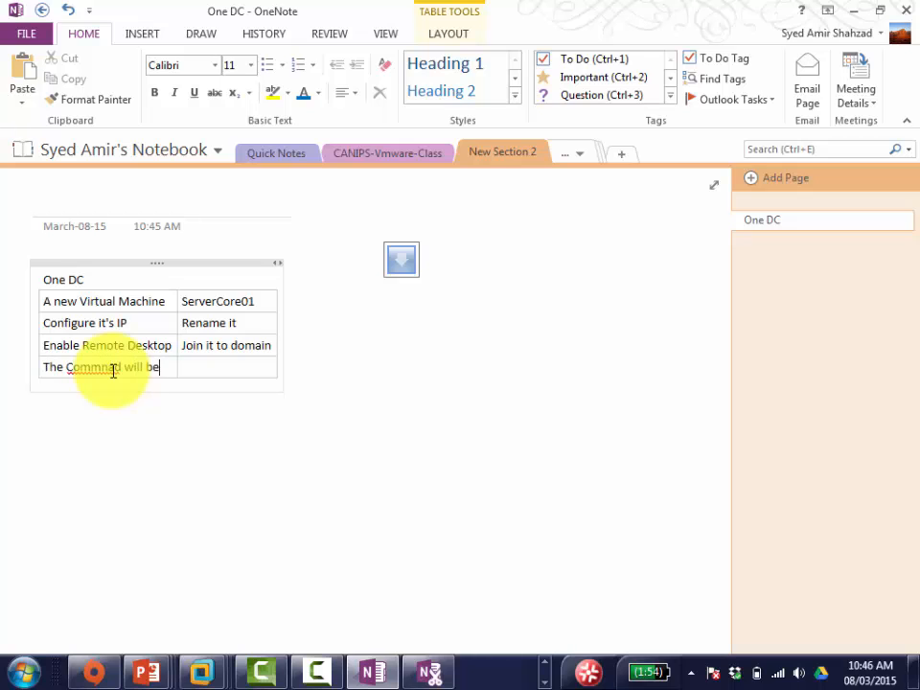
{"action": "type", "text": " SCON"}
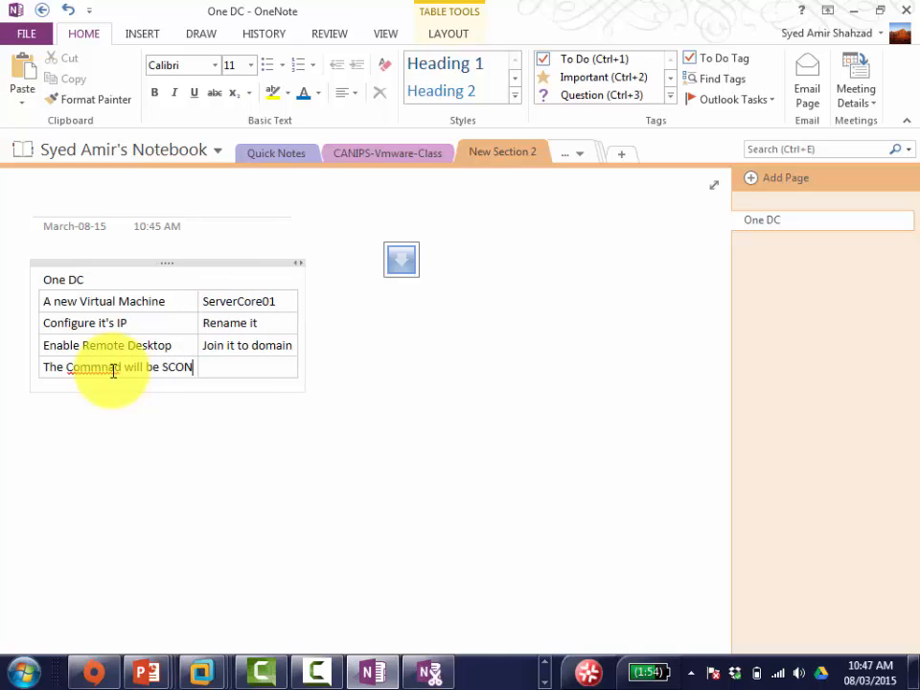
{"action": "type", "text": "FIG"}
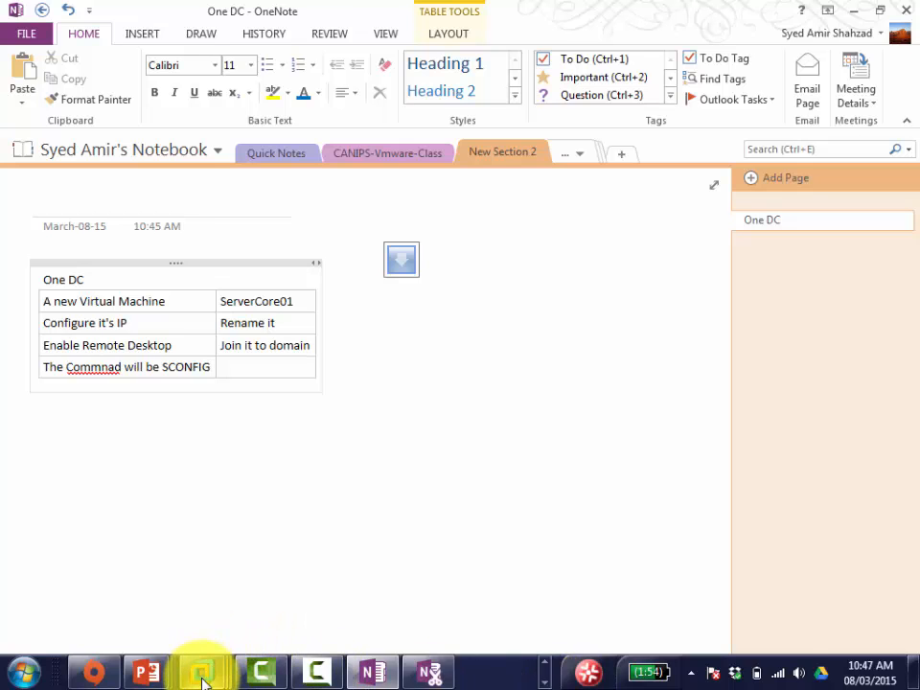
{"action": "mouse_move", "coordinate": [202, 676]}
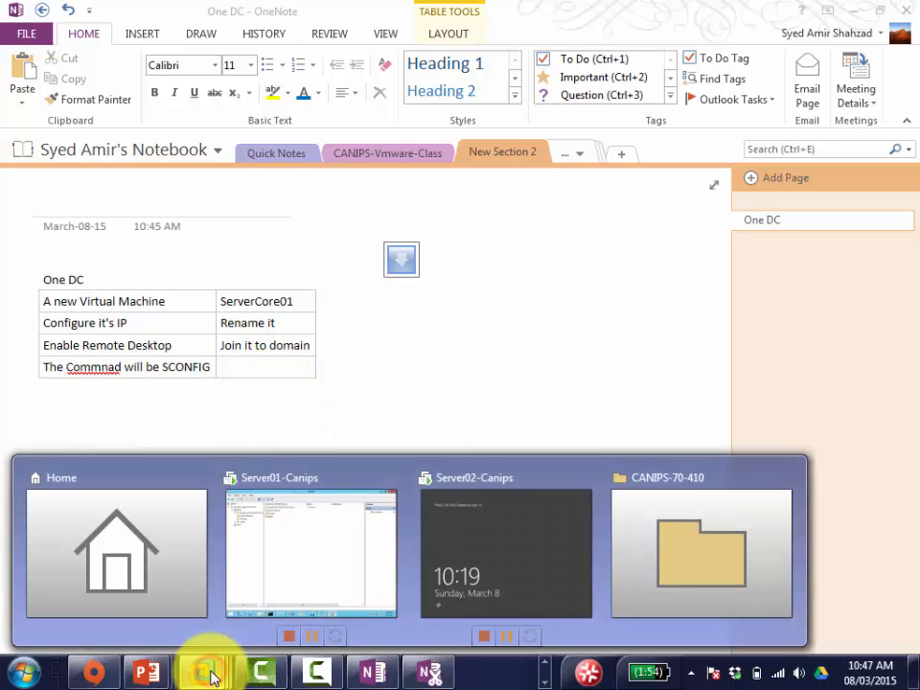
Step: Unlock the Server01-Canips VM with Ctrl+Alt+Del and the account password
{"action": "left_click", "coordinate": [299, 532]}
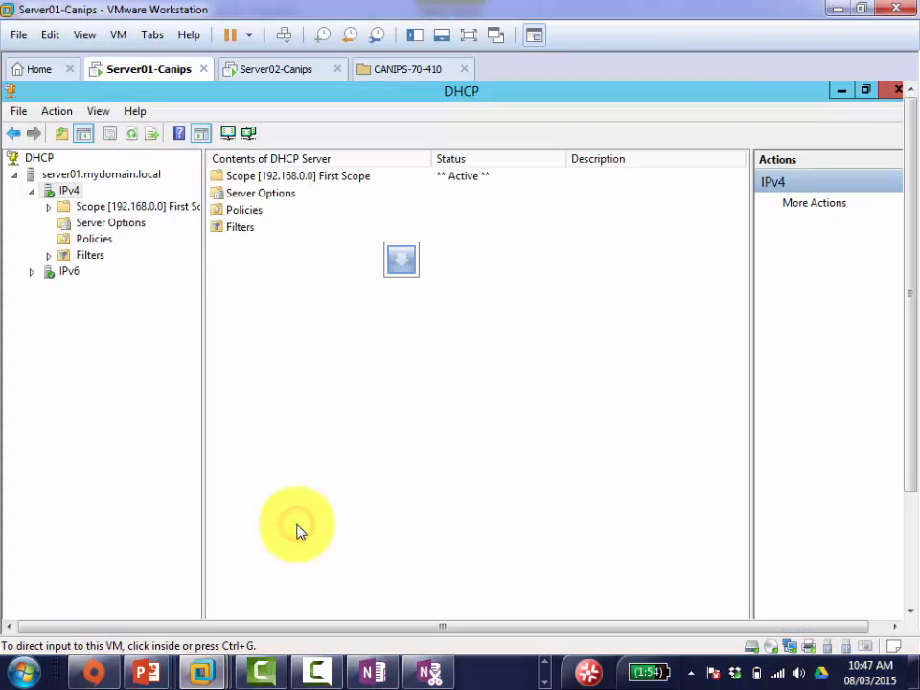
{"action": "left_click", "coordinate": [291, 361]}
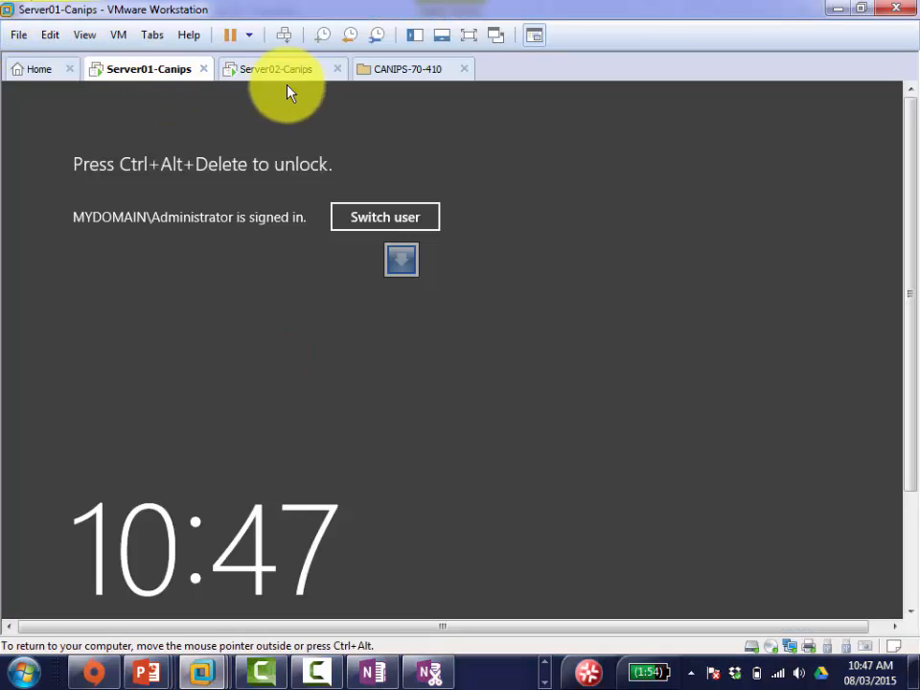
{"action": "left_click", "coordinate": [288, 35]}
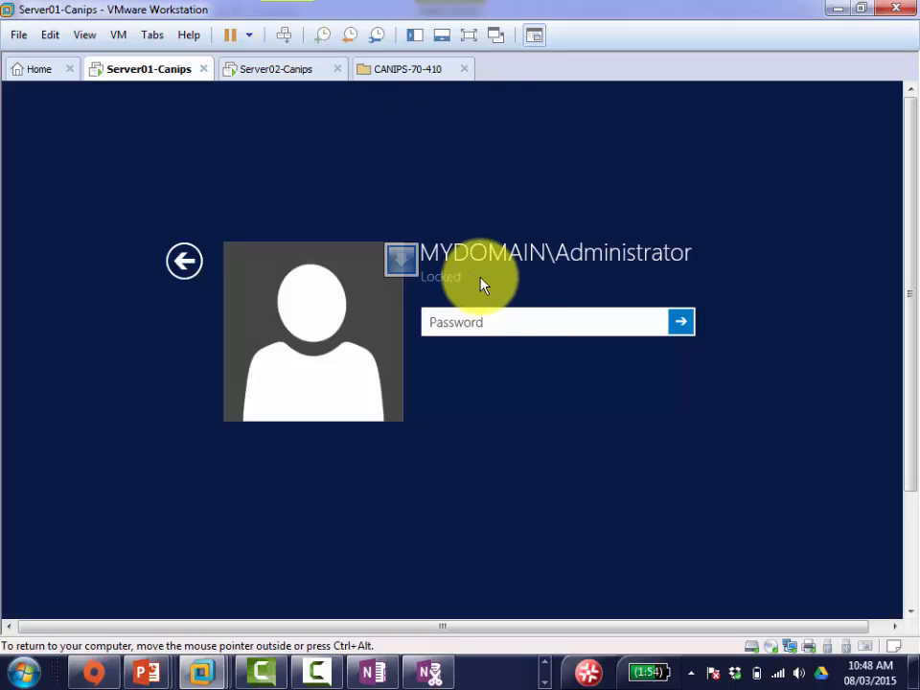
{"action": "left_click", "coordinate": [486, 327]}
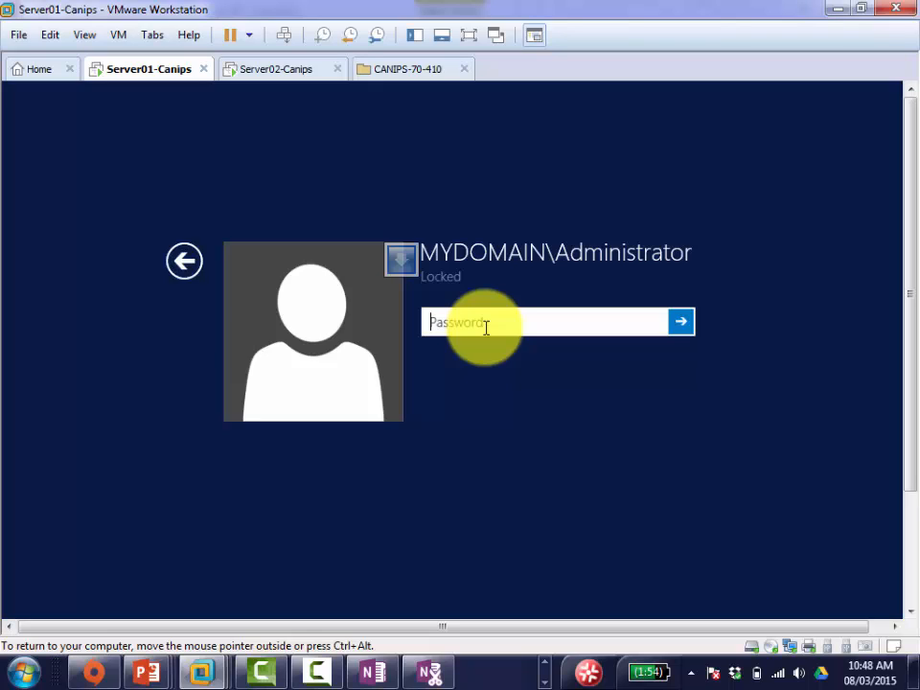
{"action": "type", "text": "Pa$$w0rd"}
{"action": "key", "text": "Return"}
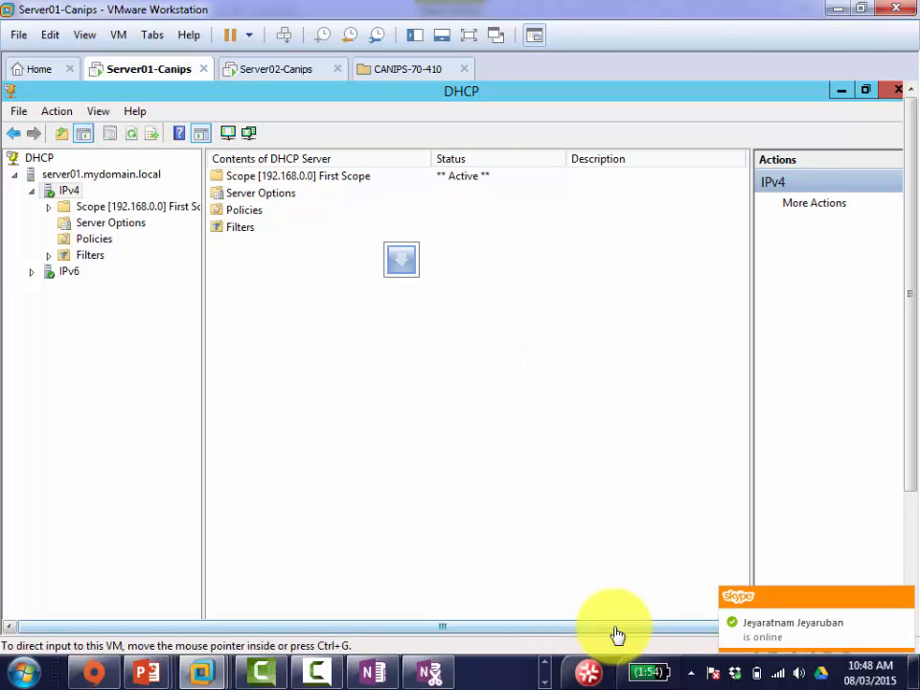
Step: Quit Skype from its taskbar icon and confirm
{"action": "left_click", "coordinate": [545, 667]}
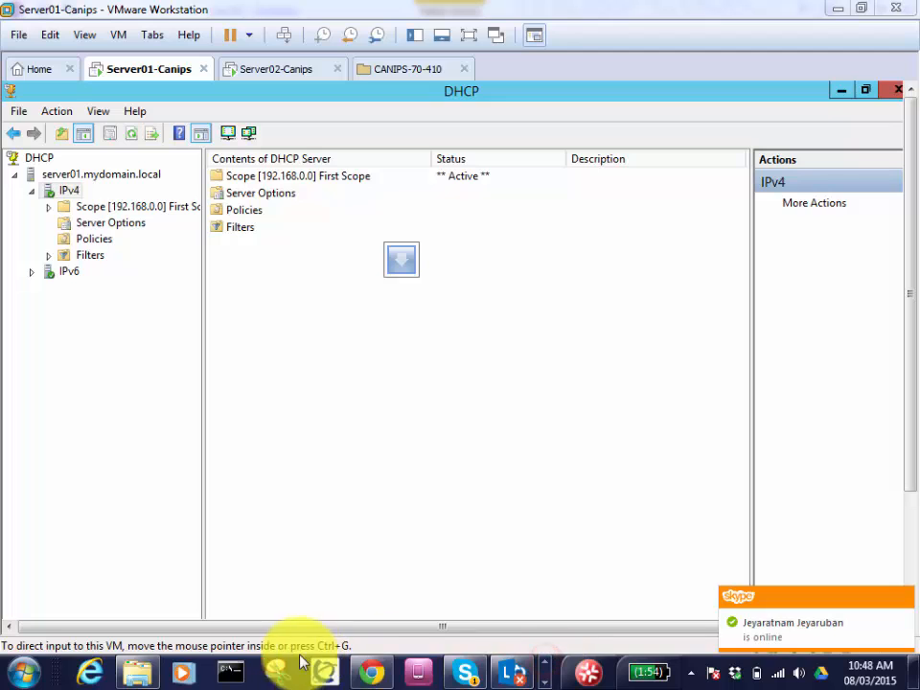
{"action": "right_click", "coordinate": [471, 678]}
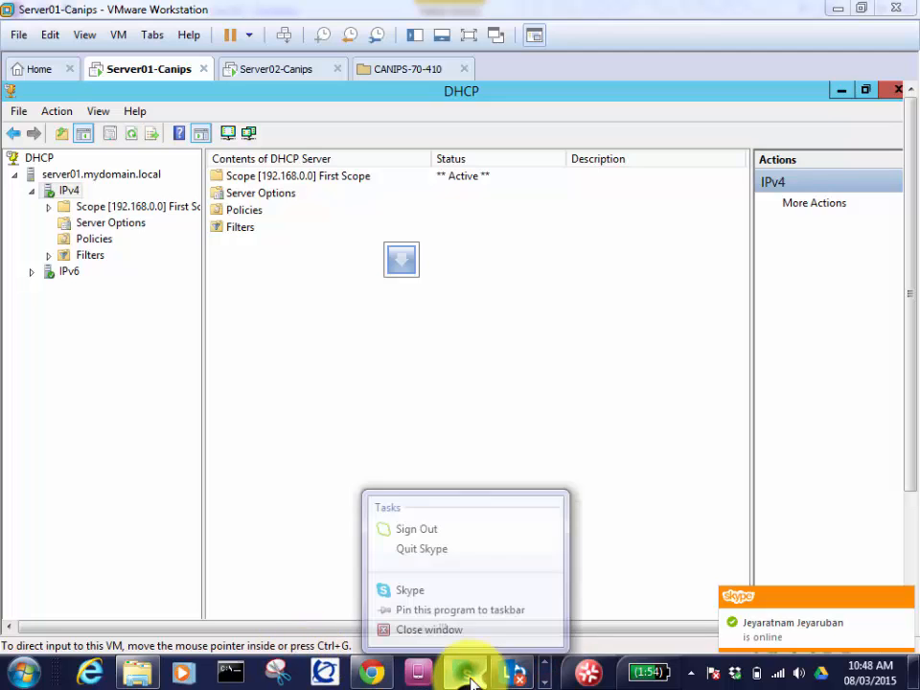
{"action": "left_click", "coordinate": [439, 545]}
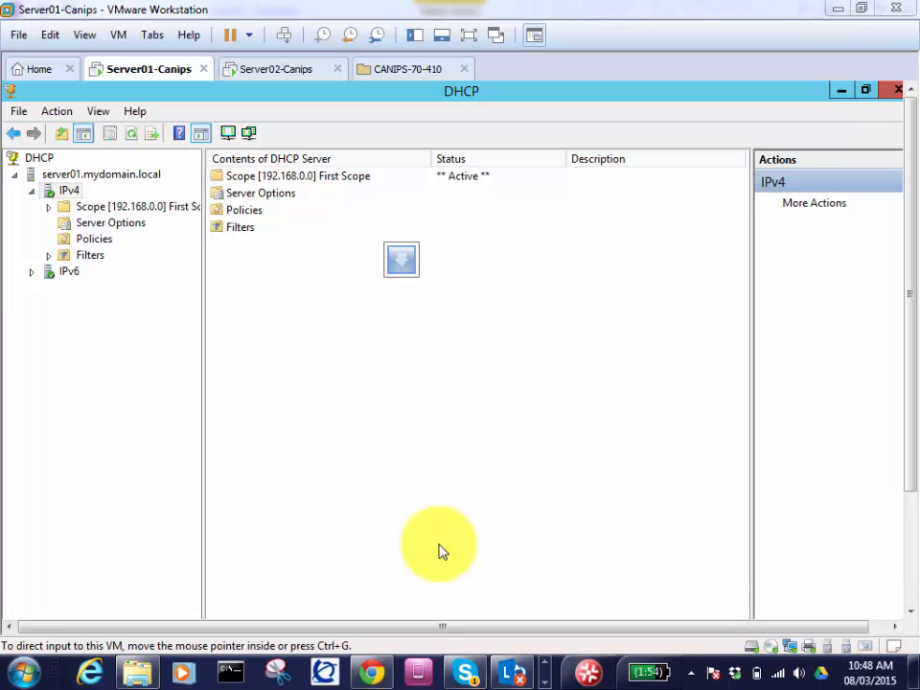
{"action": "left_click", "coordinate": [499, 406]}
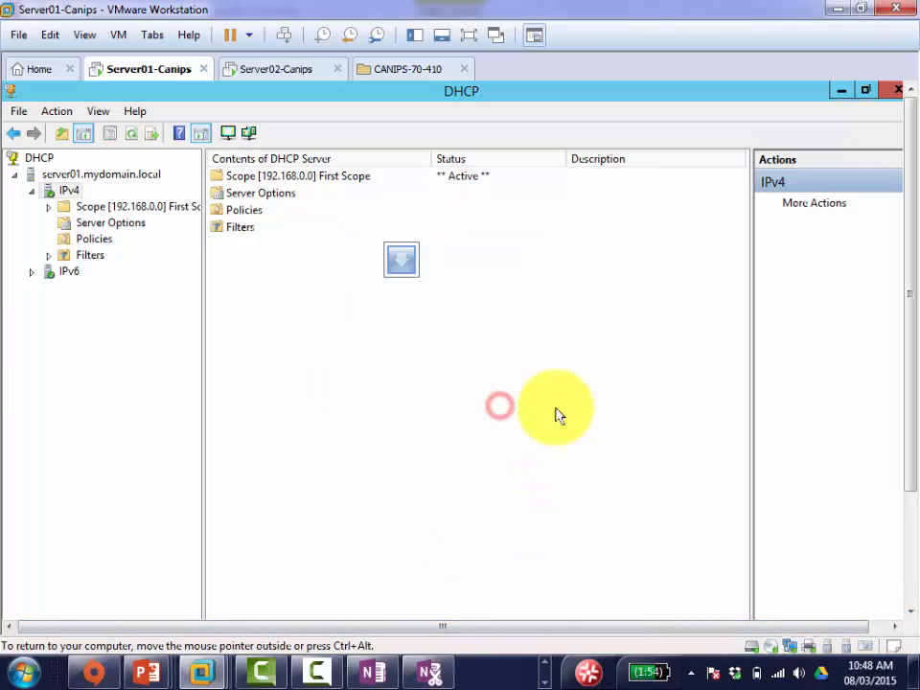
{"action": "left_click", "coordinate": [308, 347]}
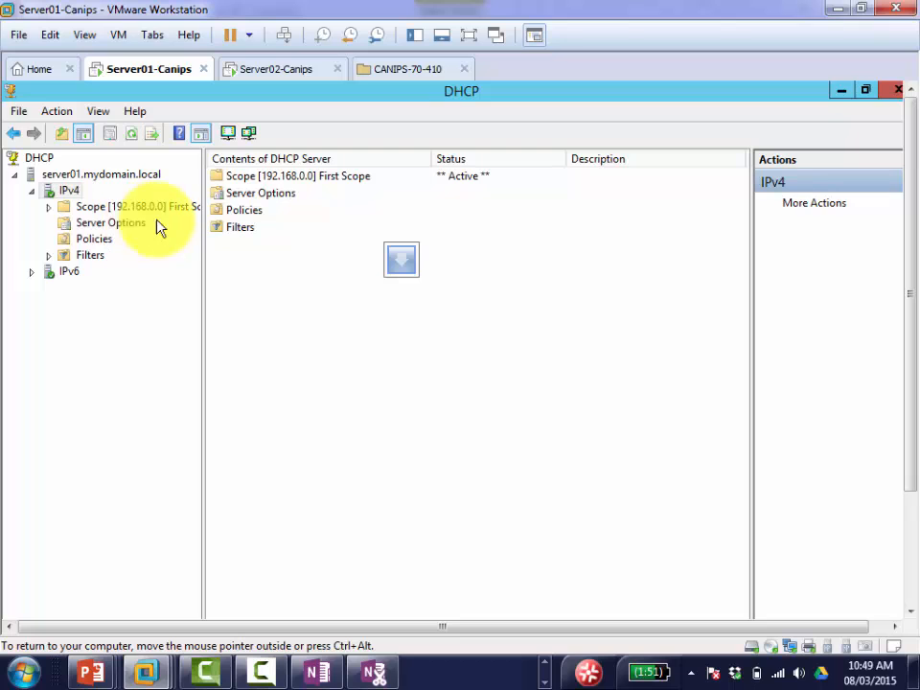
Step: Minimize the DHCP console, show the Workstation Home page, and return to OneNote
{"action": "left_click", "coordinate": [841, 90]}
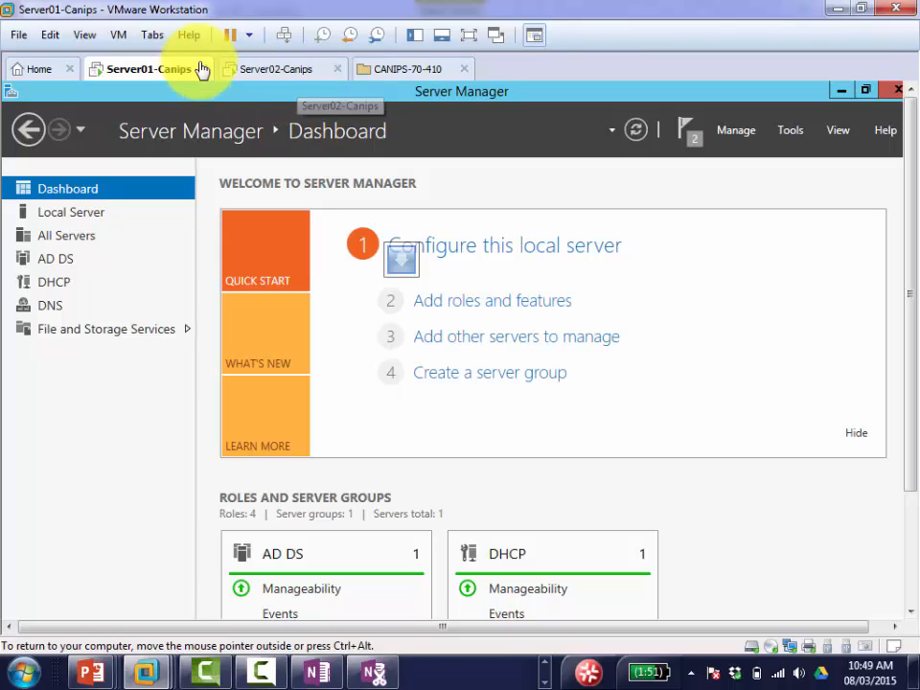
{"action": "left_click", "coordinate": [32, 71]}
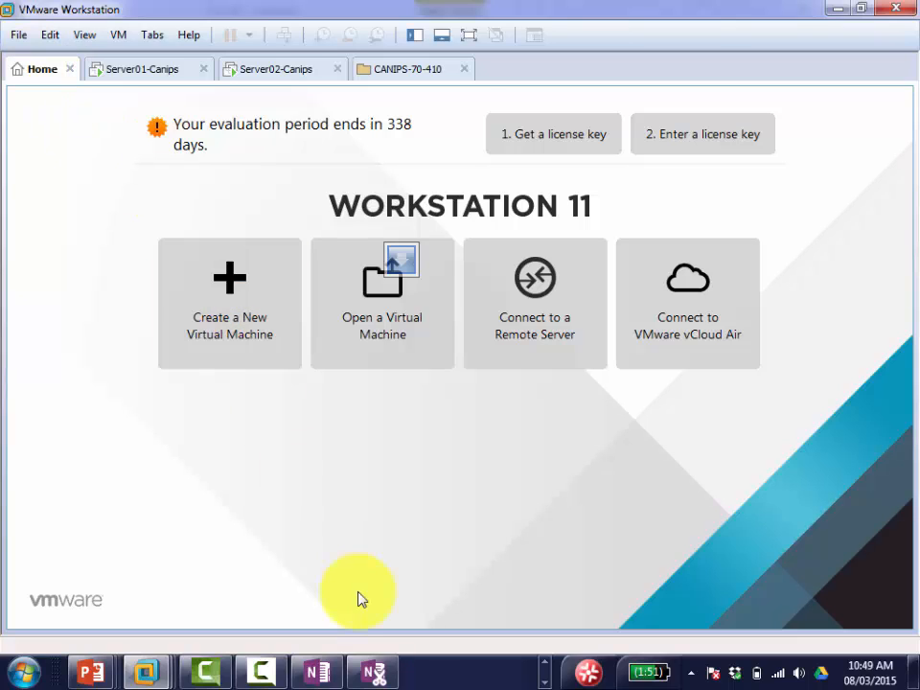
{"action": "left_click", "coordinate": [318, 672]}
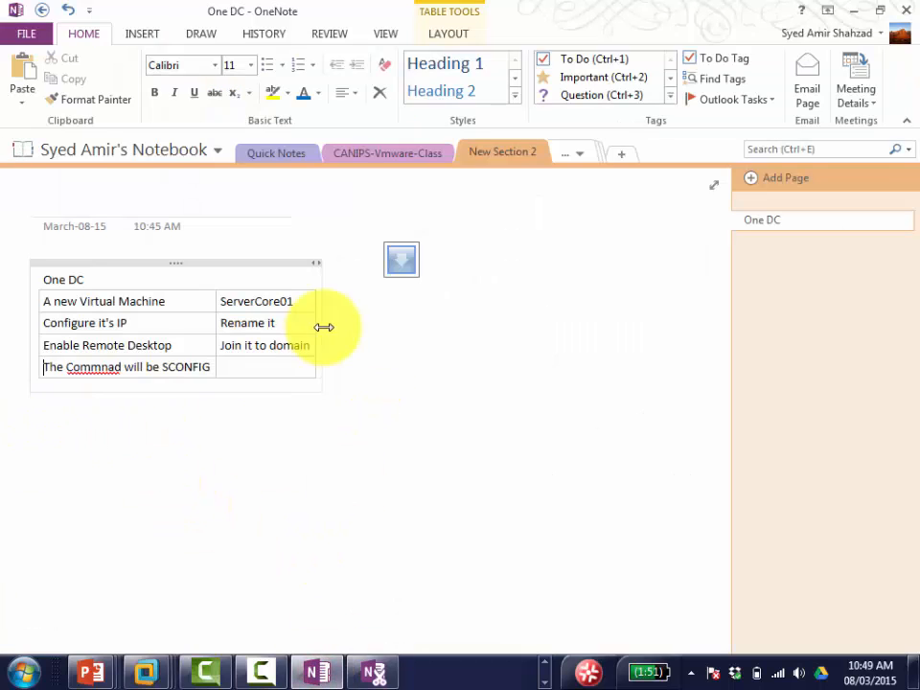
Step: Below the table, write 'Go to "Create new virtual Machine" in vmware workstation' and start a new line
{"action": "left_click", "coordinate": [278, 369]}
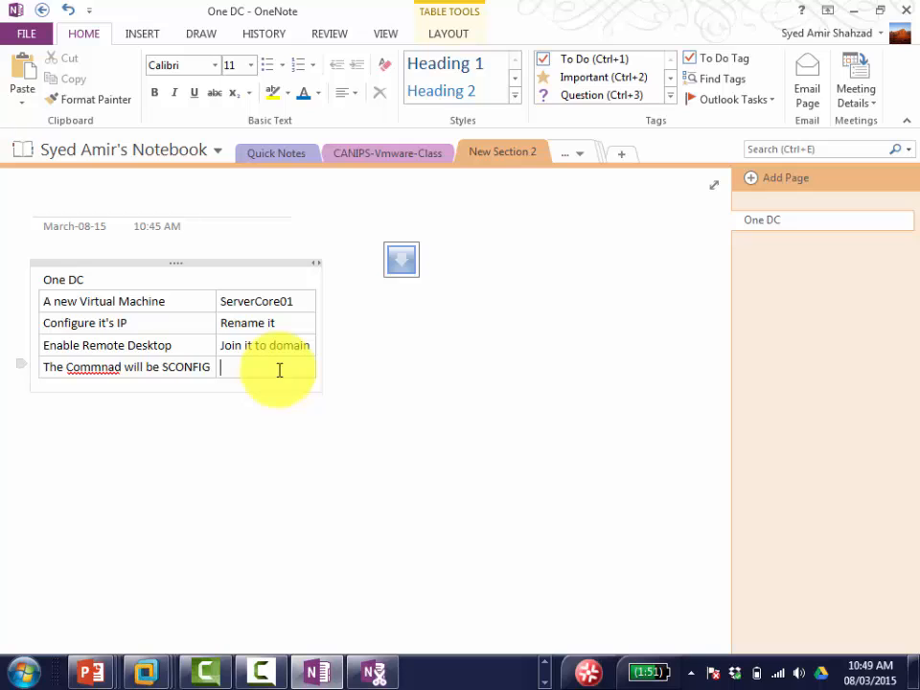
{"action": "key", "text": "Return"}
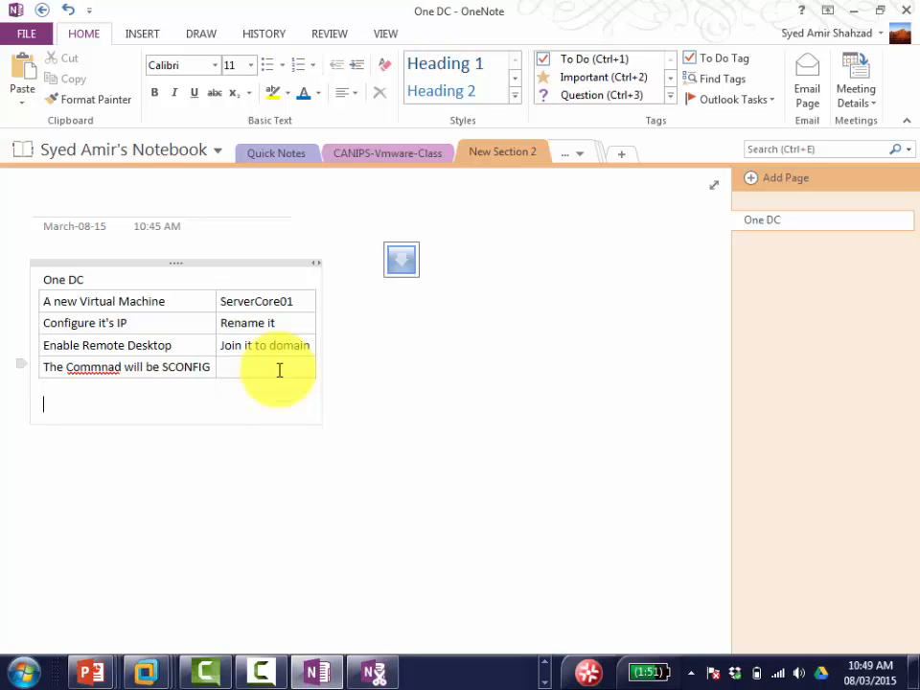
{"action": "type", "text": "Go to \"Create "}
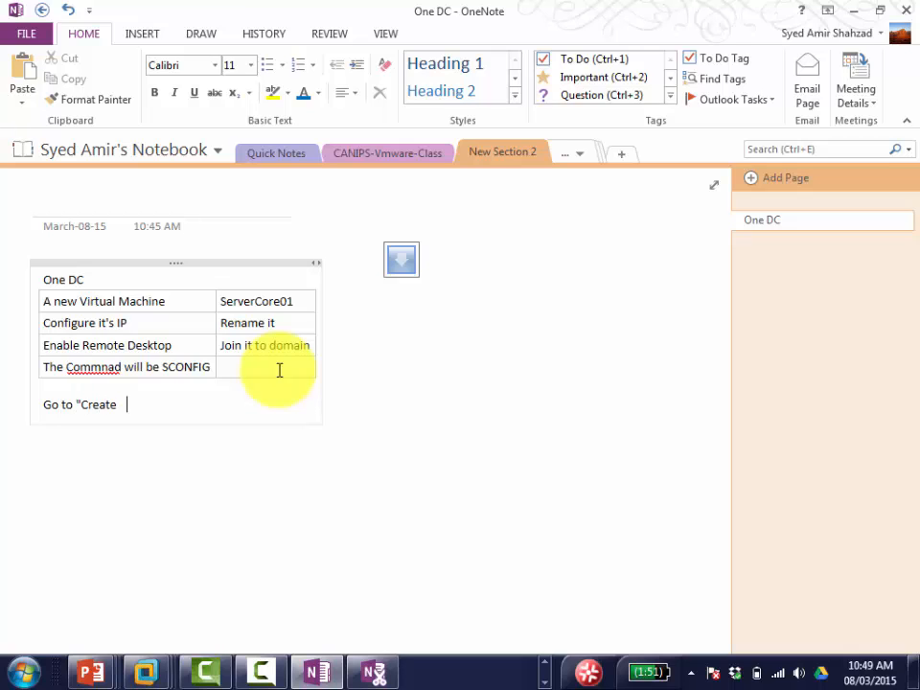
{"action": "type", "text": "new virtual Machine"}
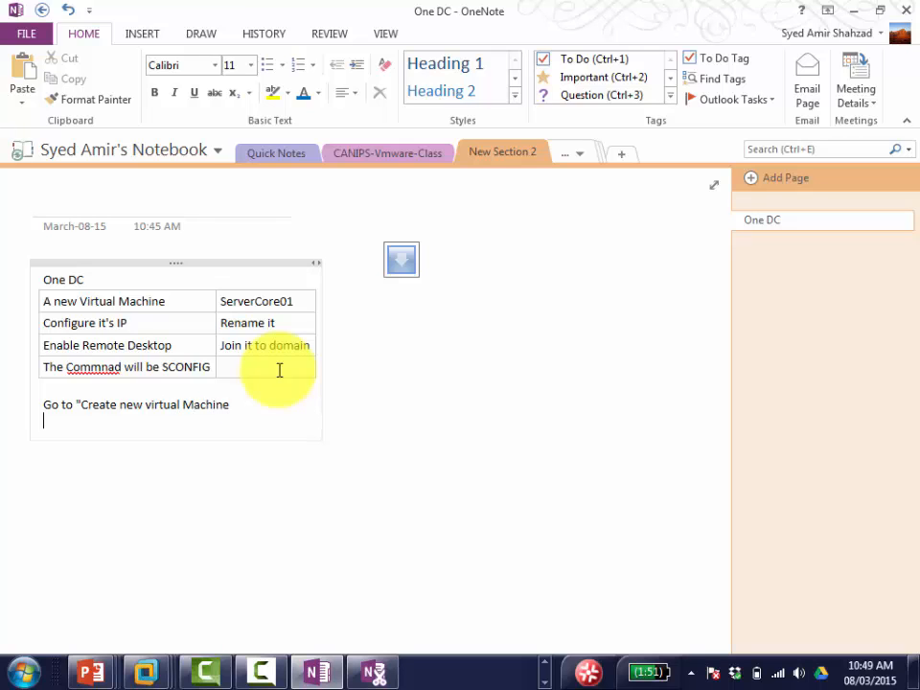
{"action": "key", "text": "Return"}
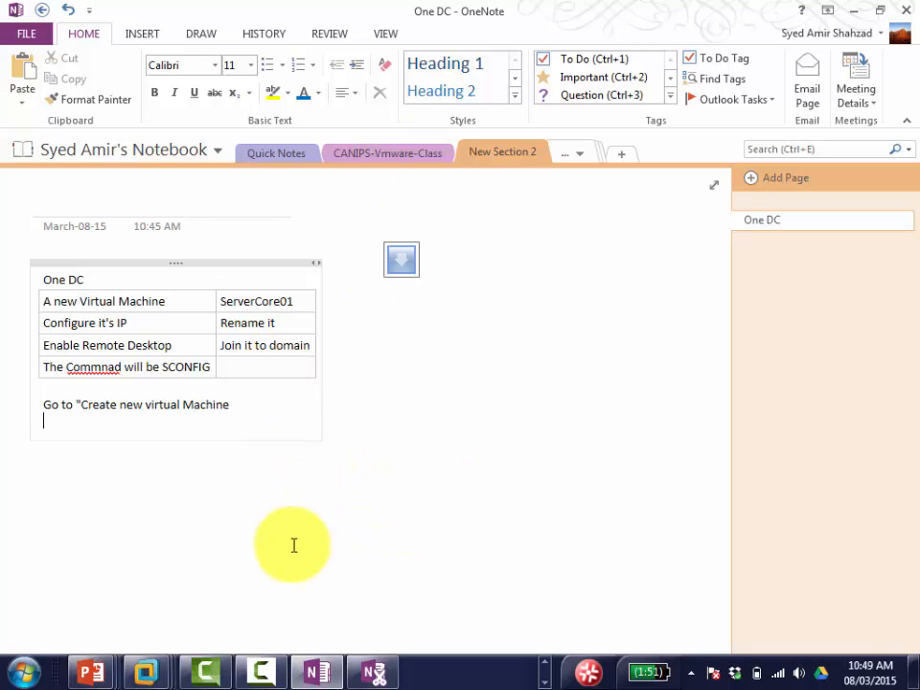
{"action": "left_click", "coordinate": [236, 400]}
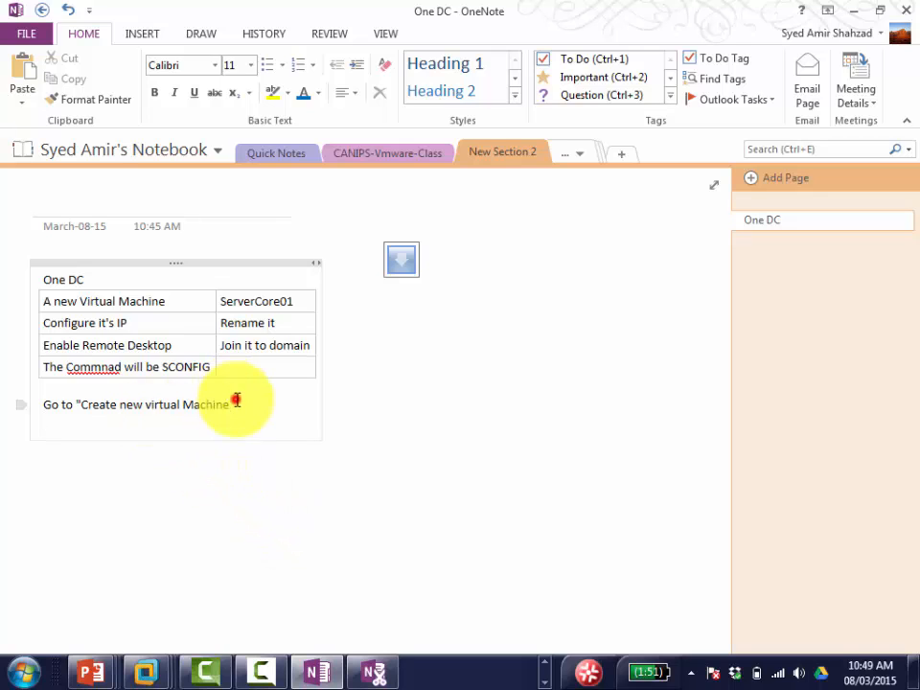
{"action": "type", "text": "\" in bmware wo"}
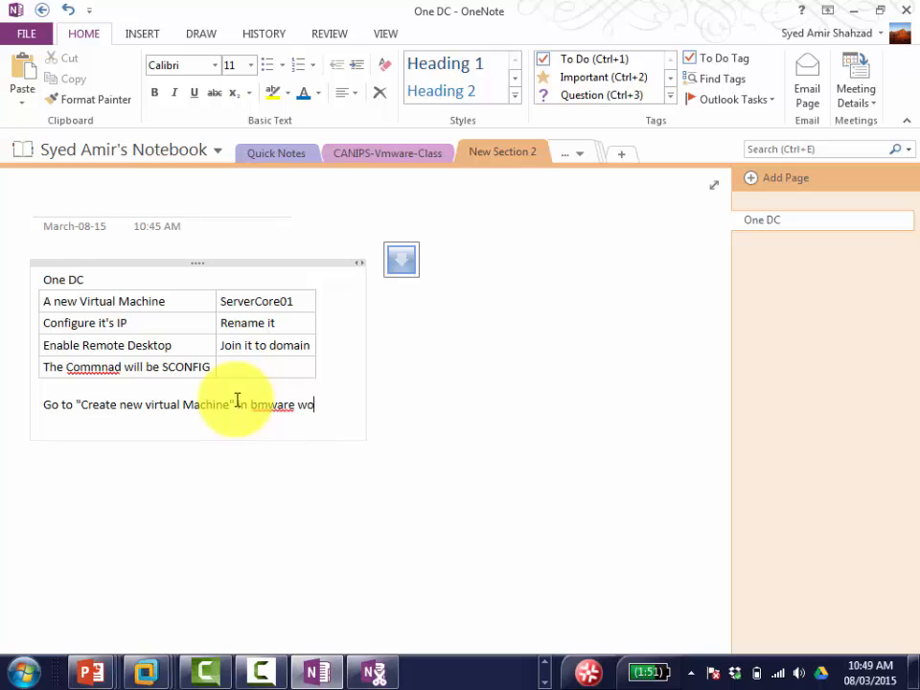
{"action": "type", "text": "rkstation"}
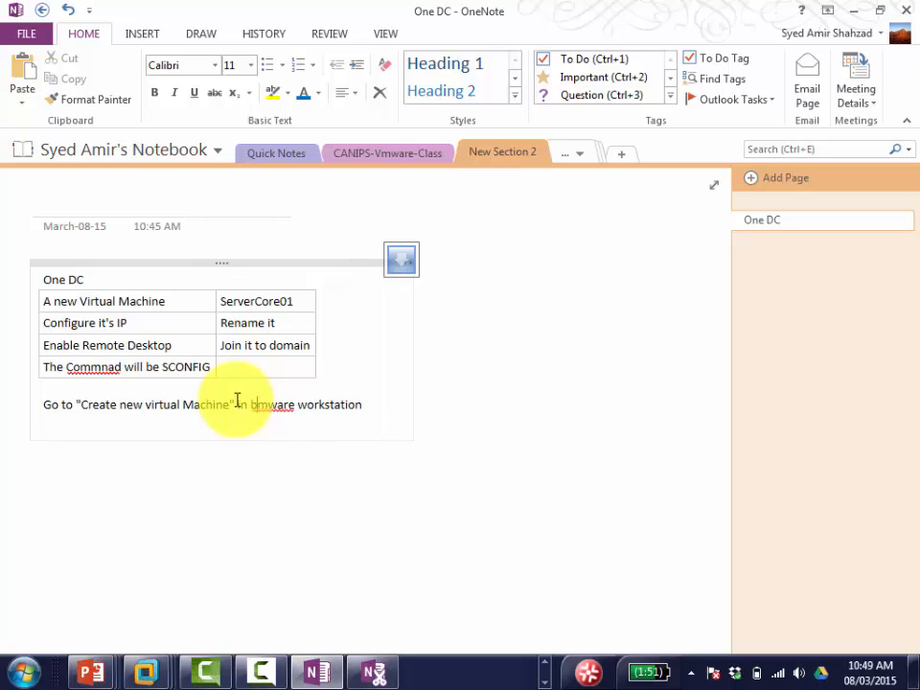
{"action": "key", "text": "BackSpace"}
{"action": "type", "text": "v"}
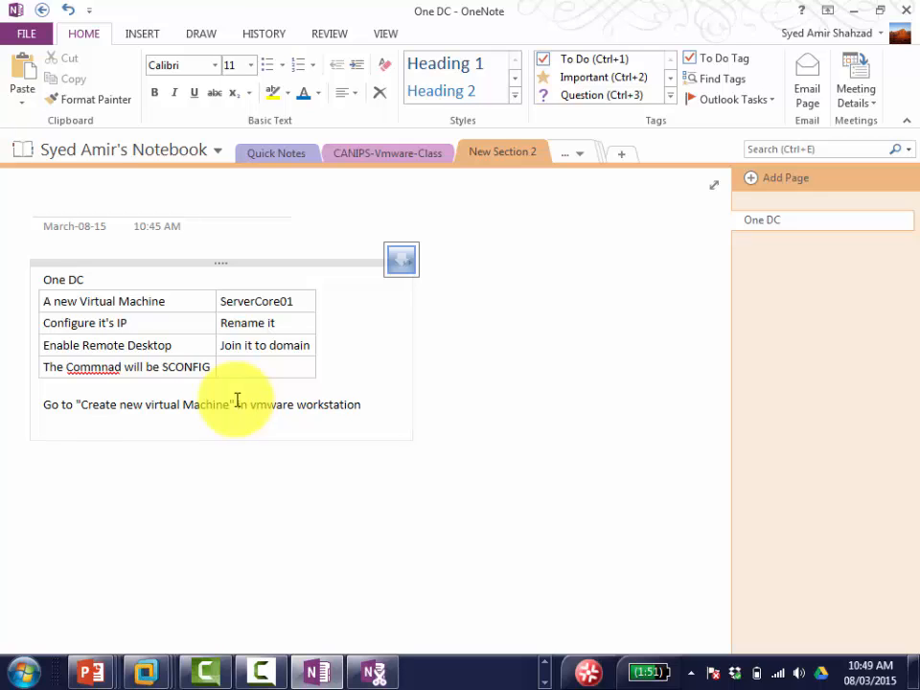
{"action": "key", "text": "End"}
{"action": "key", "text": "Return"}
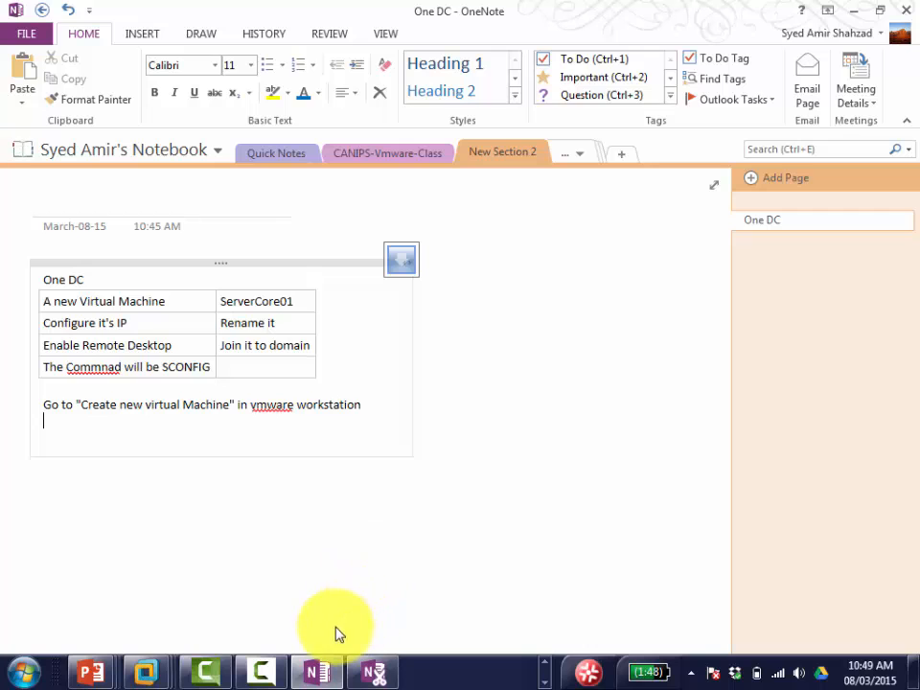
Step: Bring the Server02-Canips VM to the front and open its tab's context menu
{"action": "left_click", "coordinate": [543, 676]}
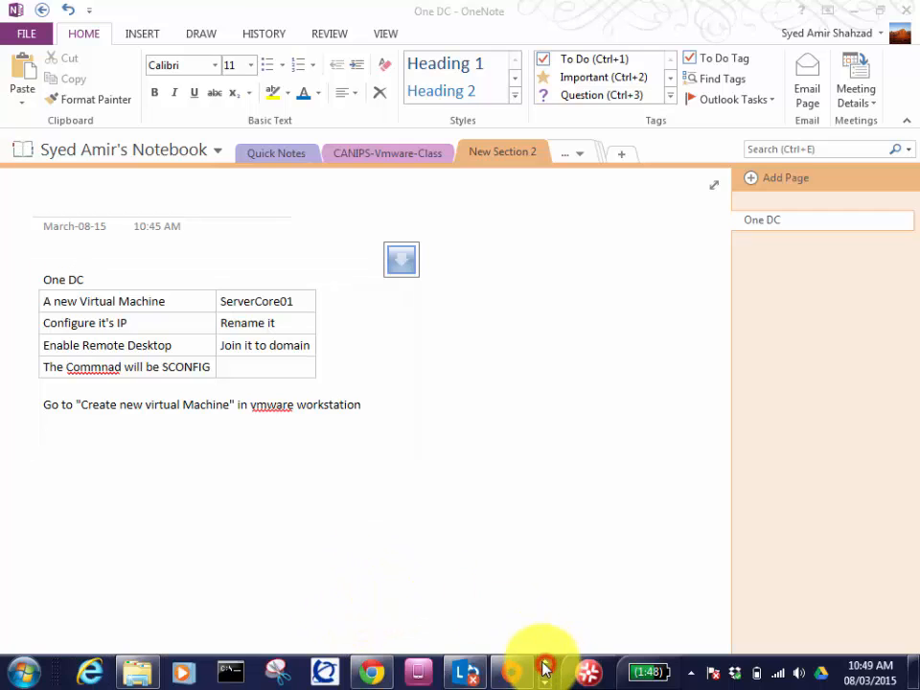
{"action": "left_click", "coordinate": [543, 676]}
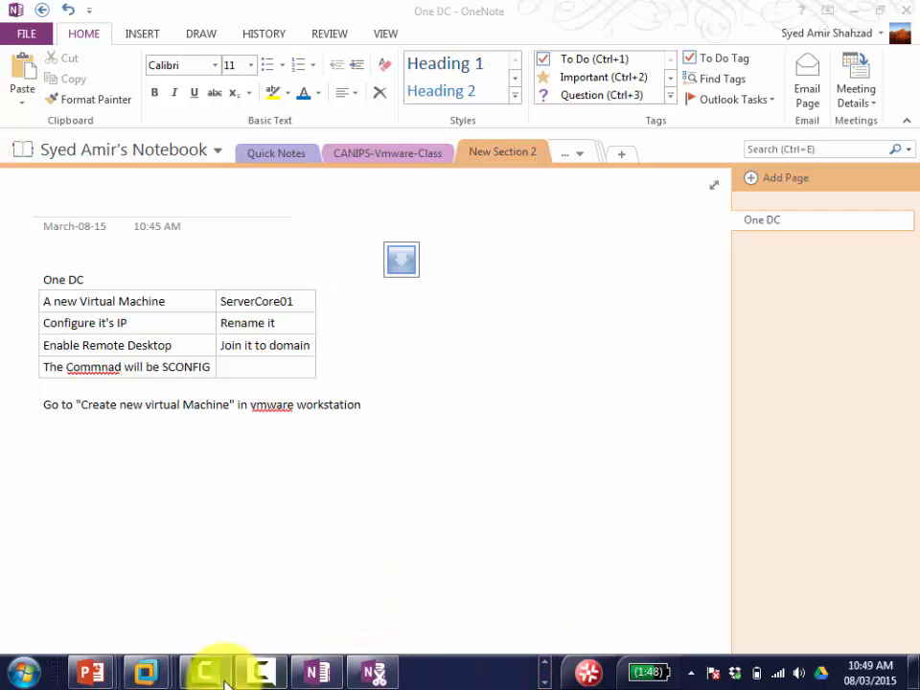
{"action": "mouse_move", "coordinate": [134, 669]}
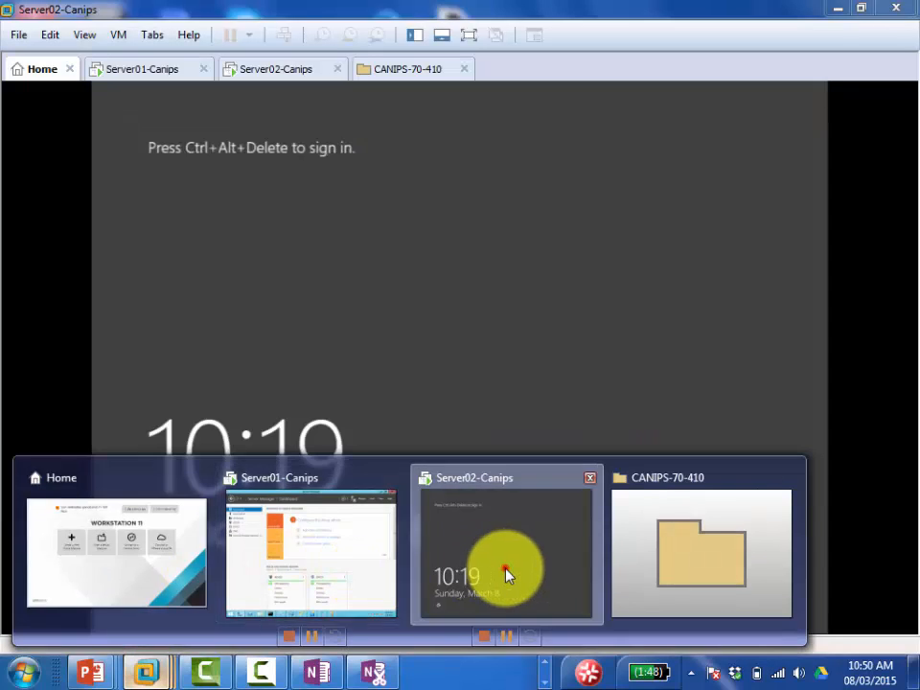
{"action": "left_click", "coordinate": [505, 569]}
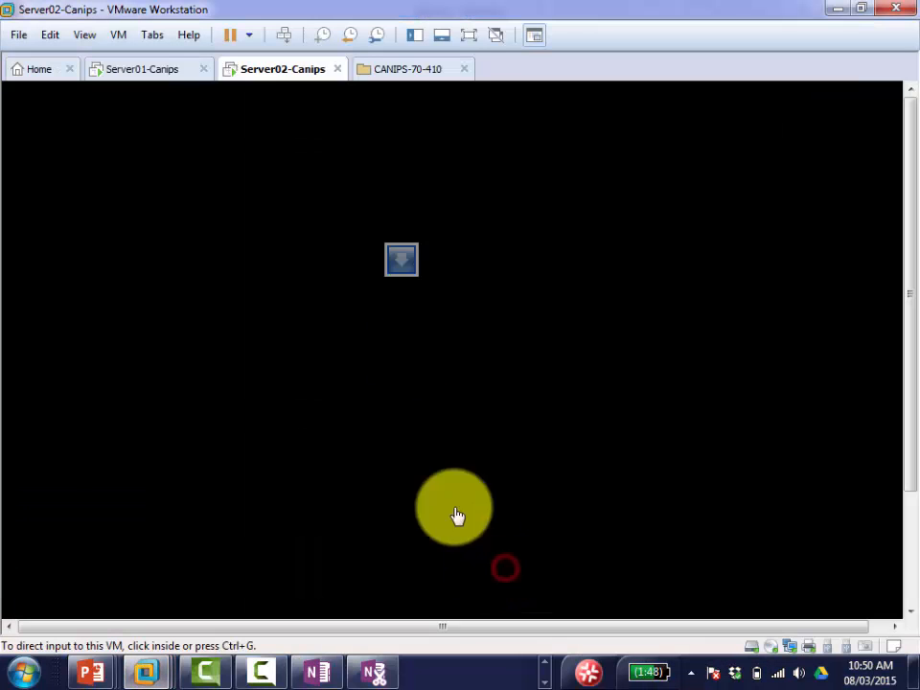
{"action": "right_click", "coordinate": [277, 69]}
Step: Shut down the Server02-Canips guest and start Create a New Virtual Machine from Home
{"action": "mouse_move", "coordinate": [380, 104]}
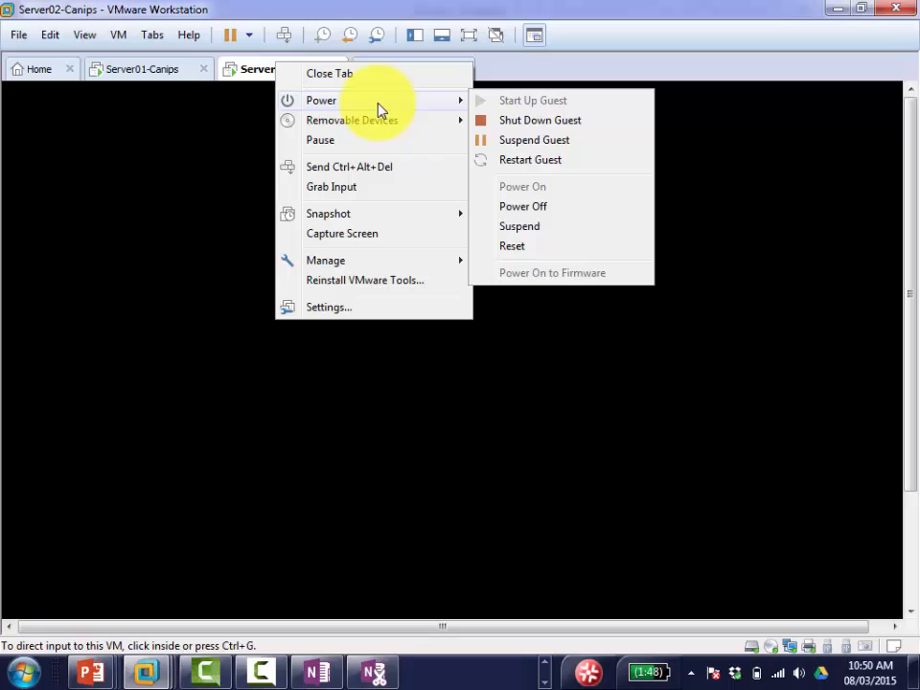
{"action": "left_click", "coordinate": [540, 121]}
{"action": "left_click", "coordinate": [133, 70]}
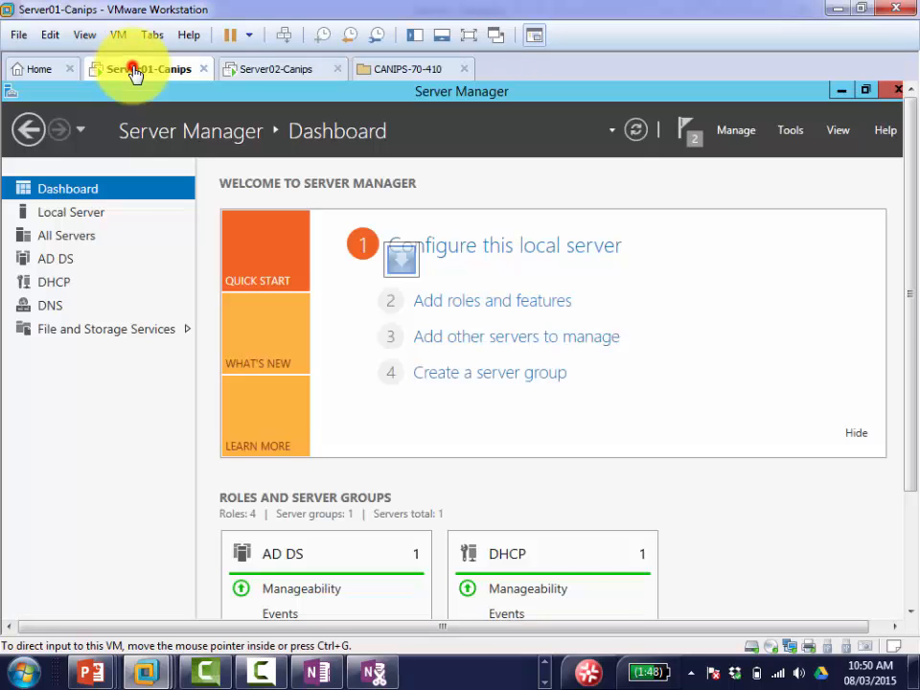
{"action": "left_click", "coordinate": [34, 70]}
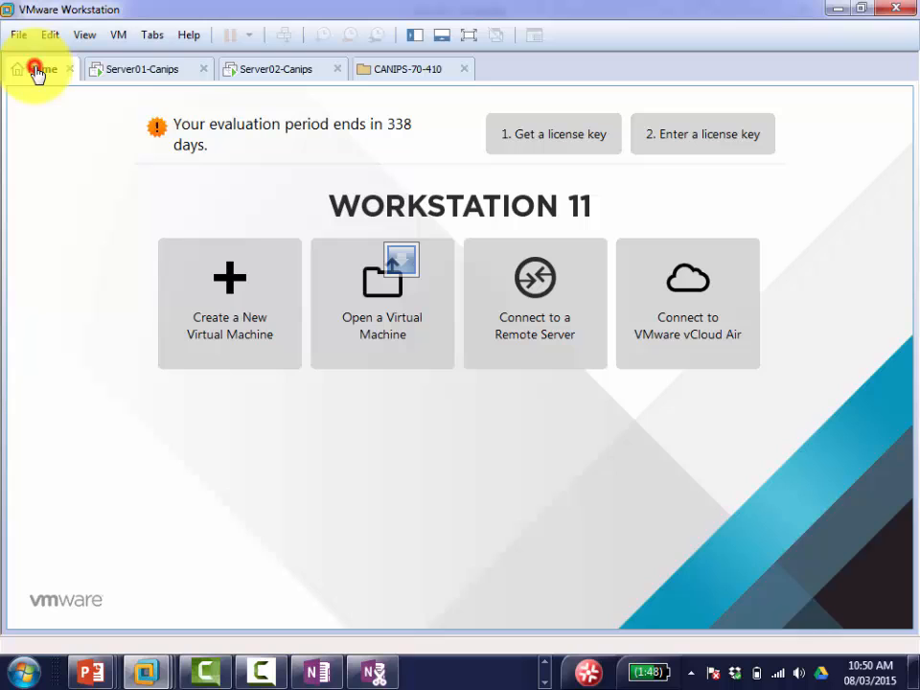
{"action": "left_click", "coordinate": [230, 317]}
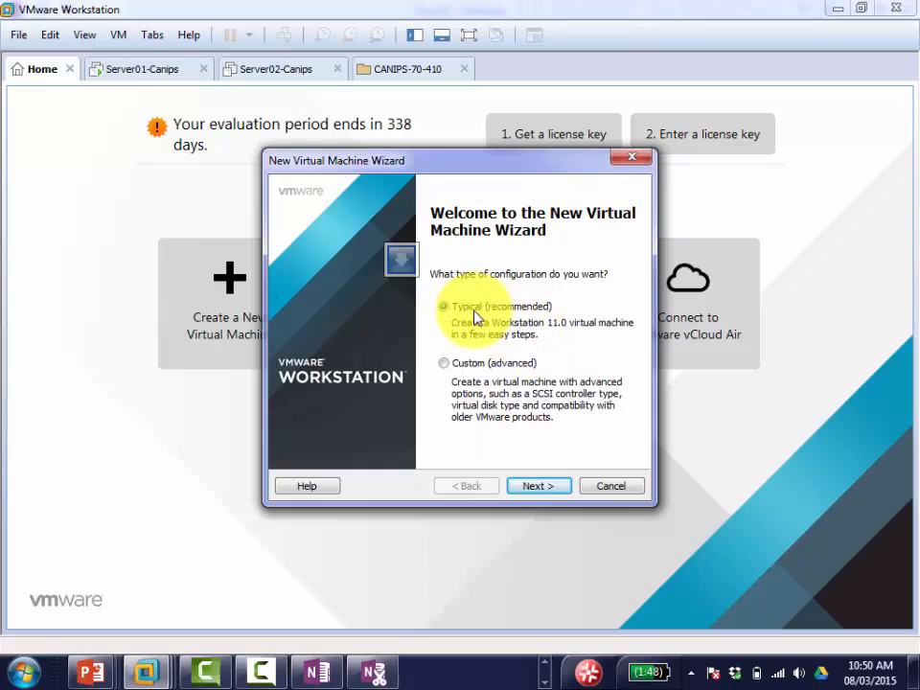
Step: Log 'Select typical' in the OneNote notes, then return to the wizard
{"action": "left_click", "coordinate": [314, 671]}
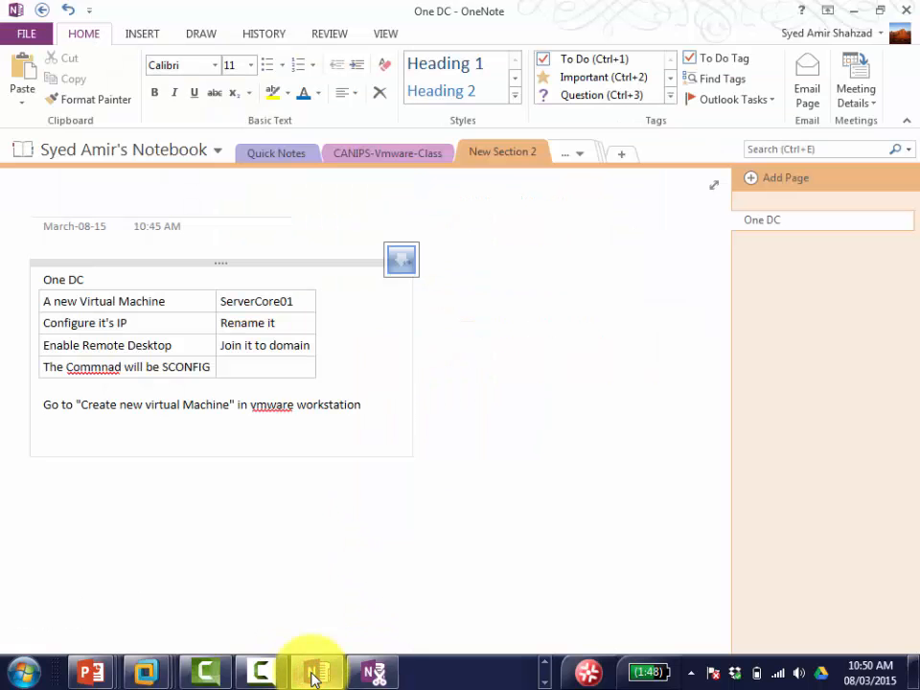
{"action": "type", "text": "Select typical"}
{"action": "left_click", "coordinate": [314, 674]}
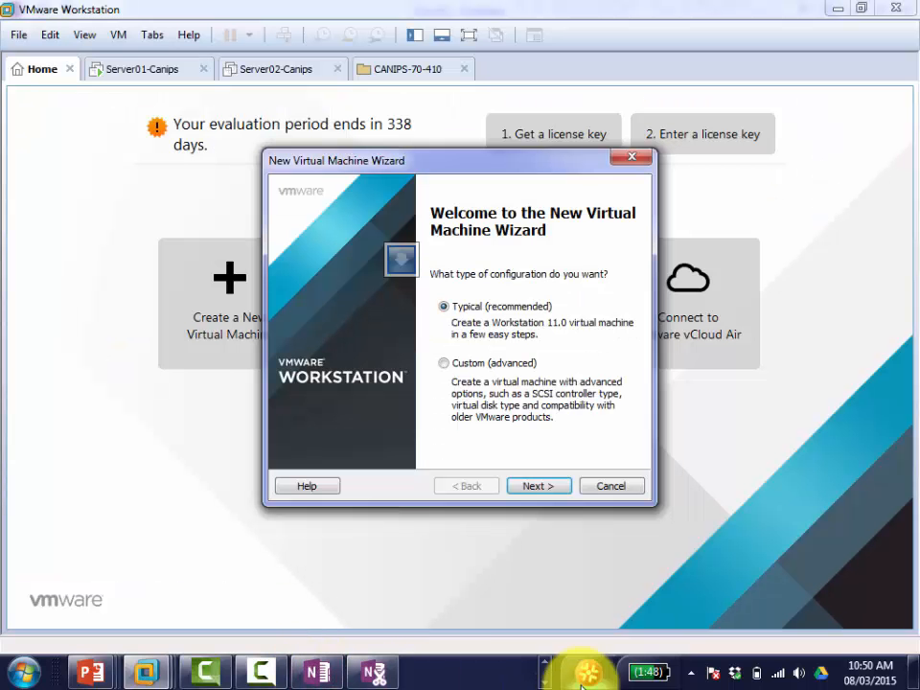
Step: Keep Typical and choose the Windows Server 2012 R2 installer ISO image
{"action": "left_click", "coordinate": [544, 487]}
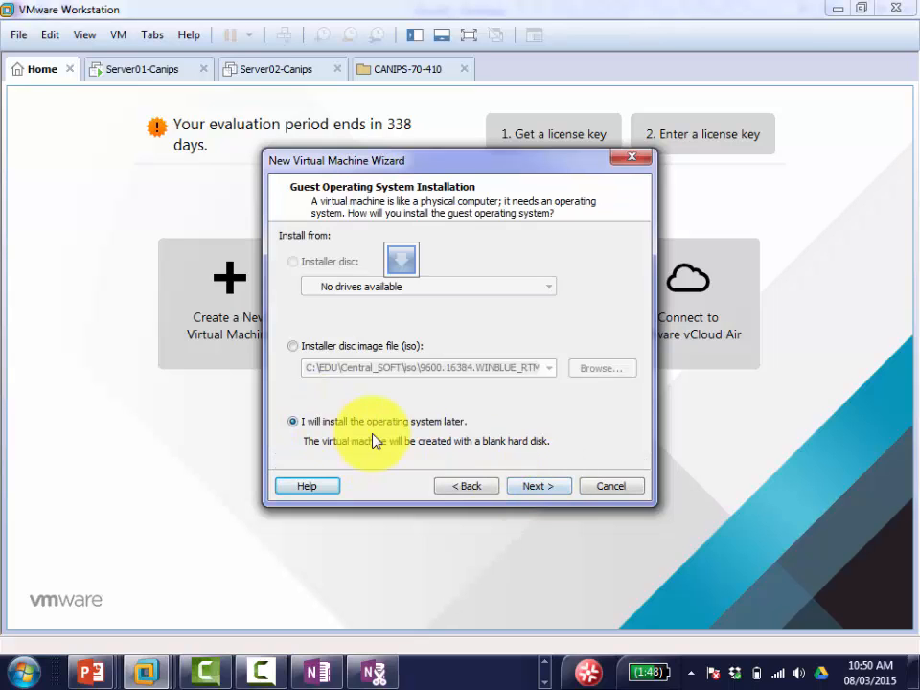
{"action": "left_click", "coordinate": [293, 346]}
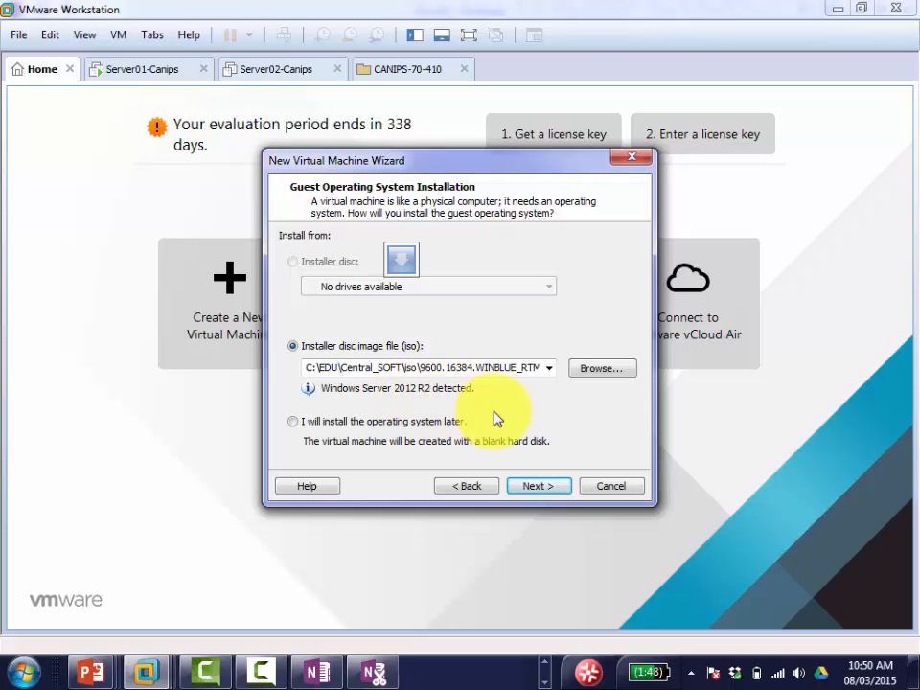
{"action": "key", "text": "alt+Tab"}
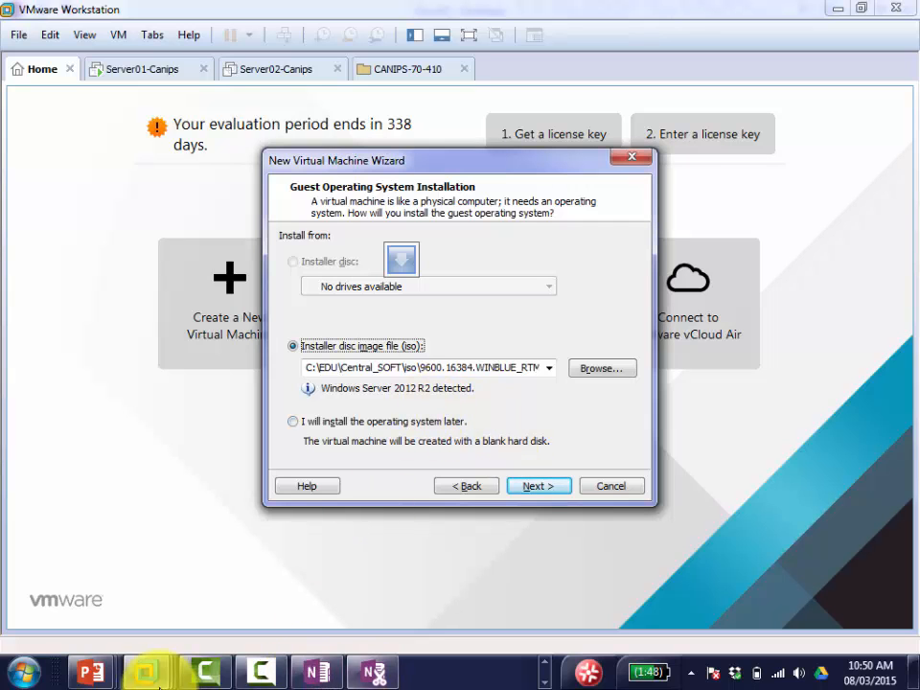
Step: Log 'Select OS' on a new line in OneNote, then return to the wizard
{"action": "left_click", "coordinate": [318, 673]}
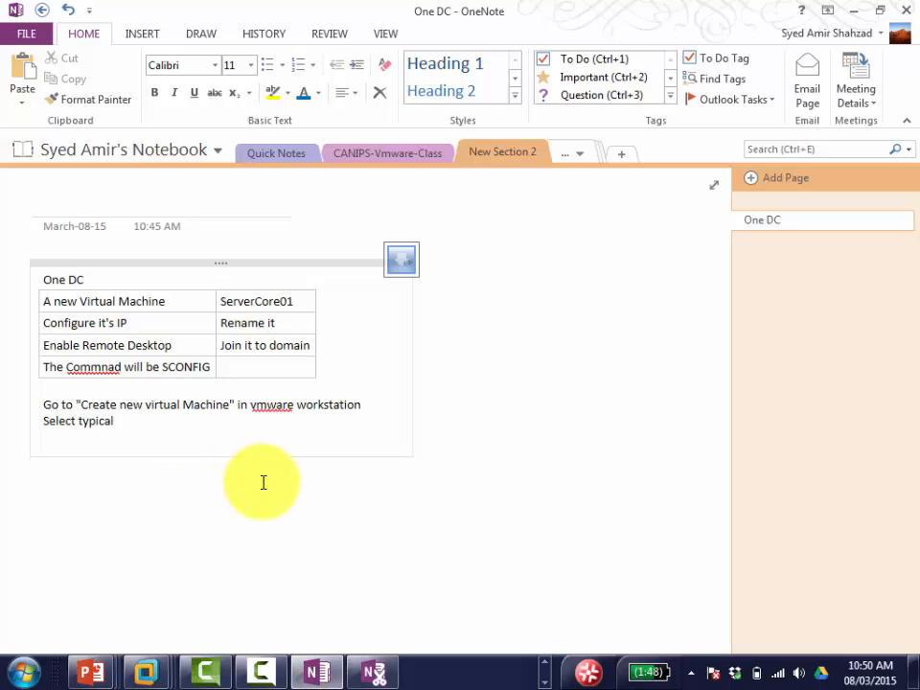
{"action": "key", "text": "Return"}
{"action": "type", "text": "Select OS"}
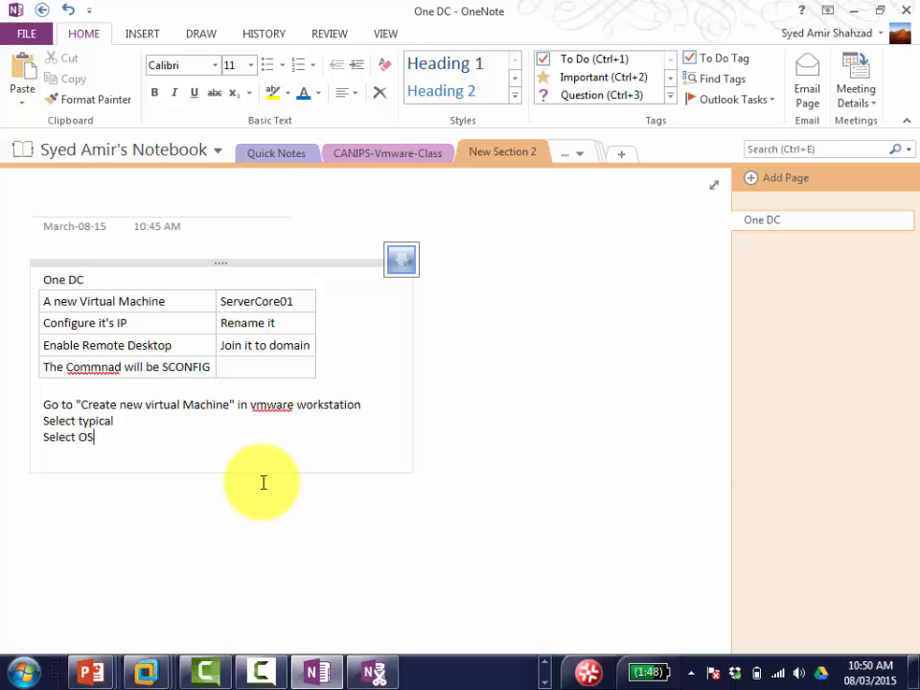
{"action": "key", "text": "alt+Tab"}
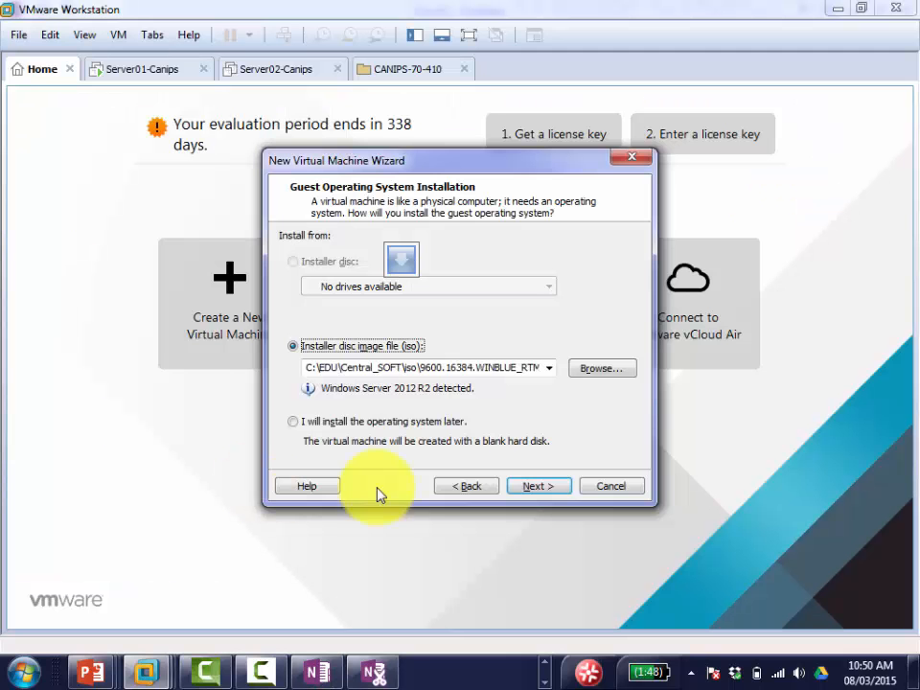
Step: Append ' - Servercore01' to make the VM name 'Windows Server 2012 - Servercore01'
{"action": "left_click", "coordinate": [525, 487]}
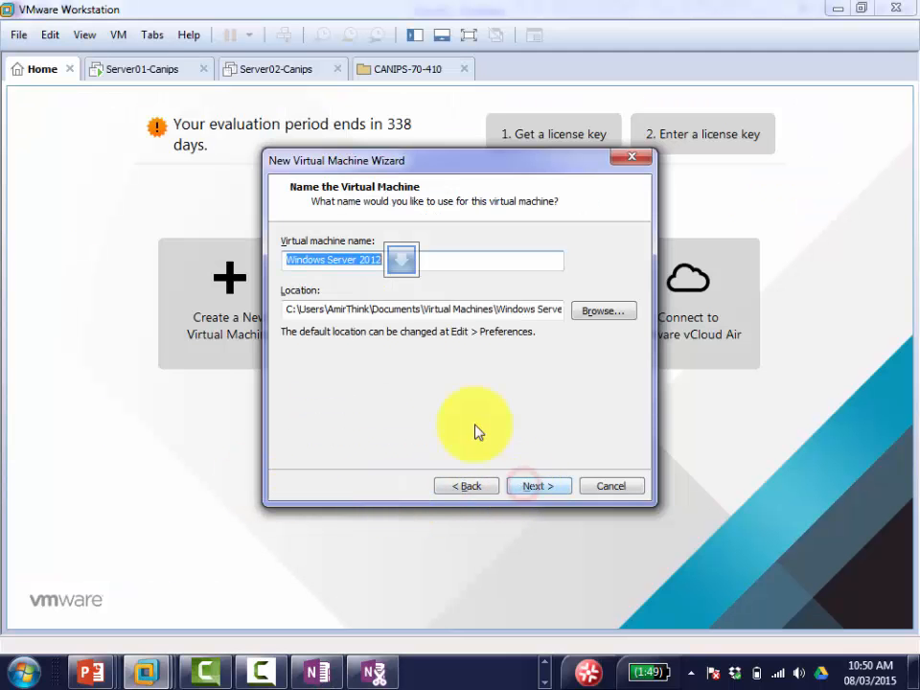
{"action": "left_click", "coordinate": [403, 261]}
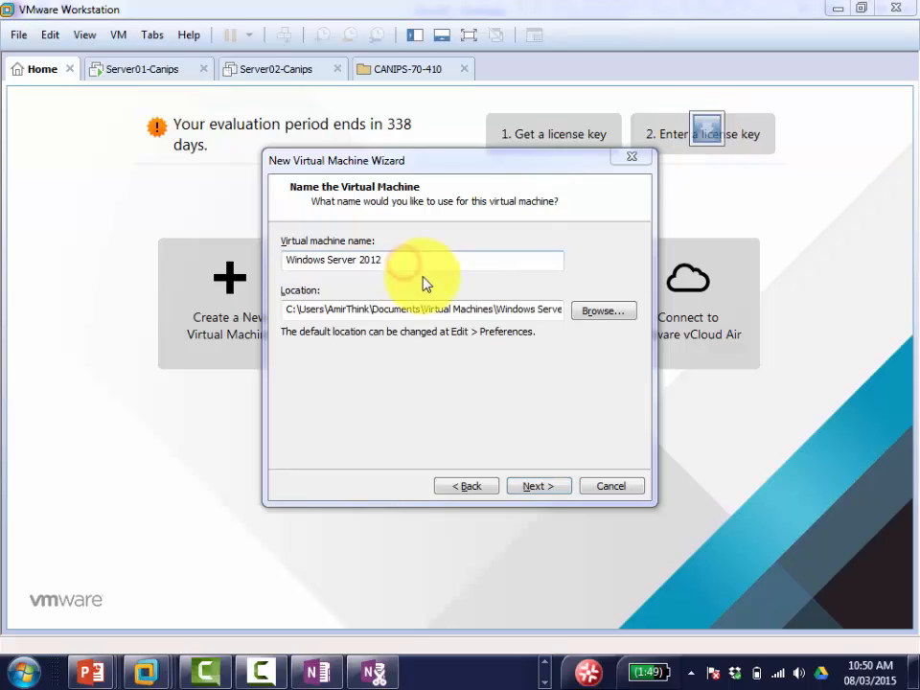
{"action": "left_click", "coordinate": [400, 258]}
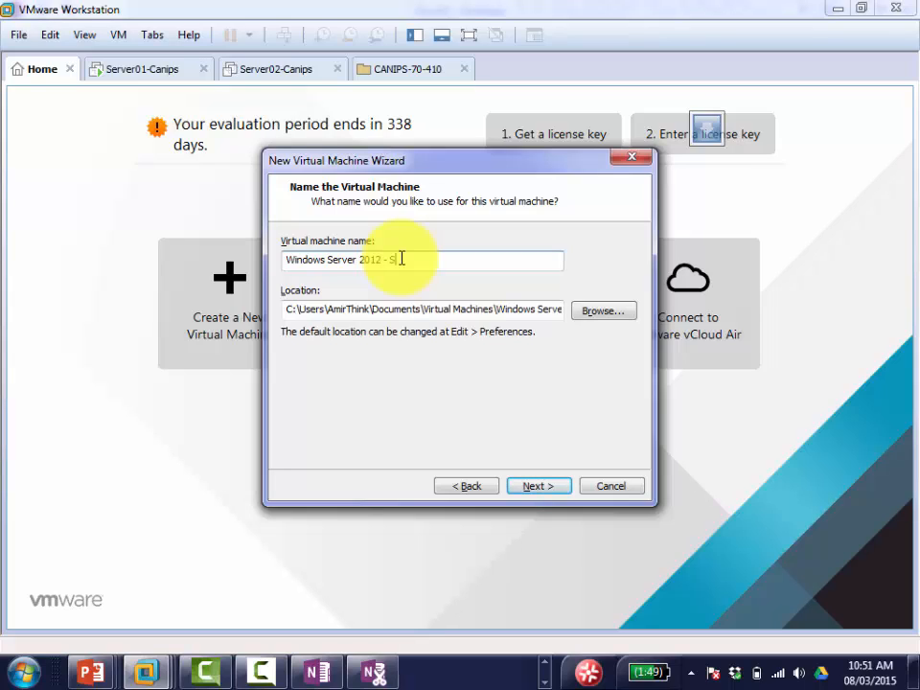
{"action": "type", "text": "- Servercore01"}
{"action": "left_click", "coordinate": [314, 674]}
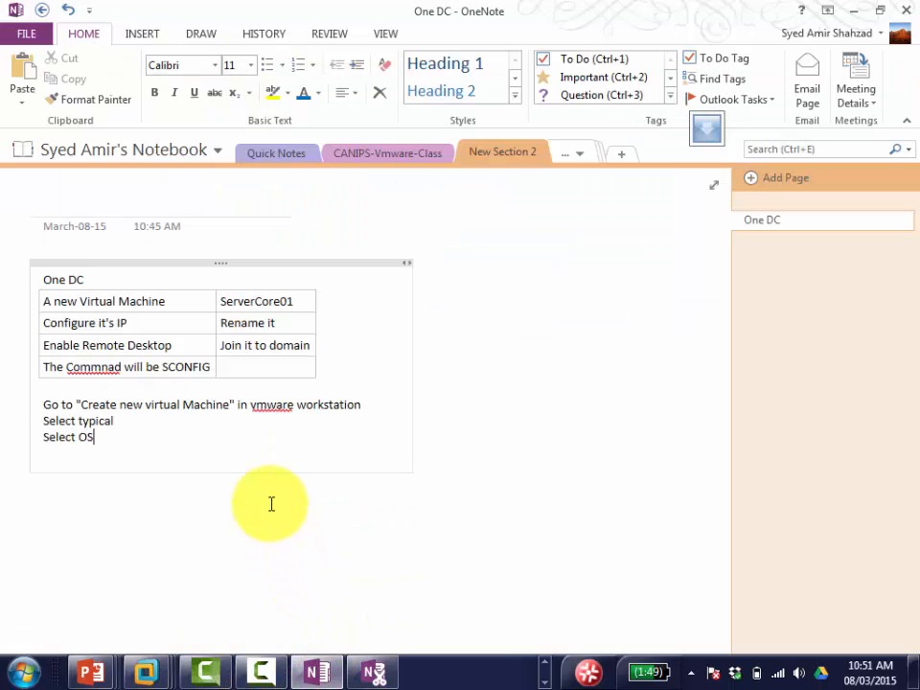
Step: Write 'Name it ServerCore01' under 'Select OS' in the notes
{"action": "type", "text": "Name it "}
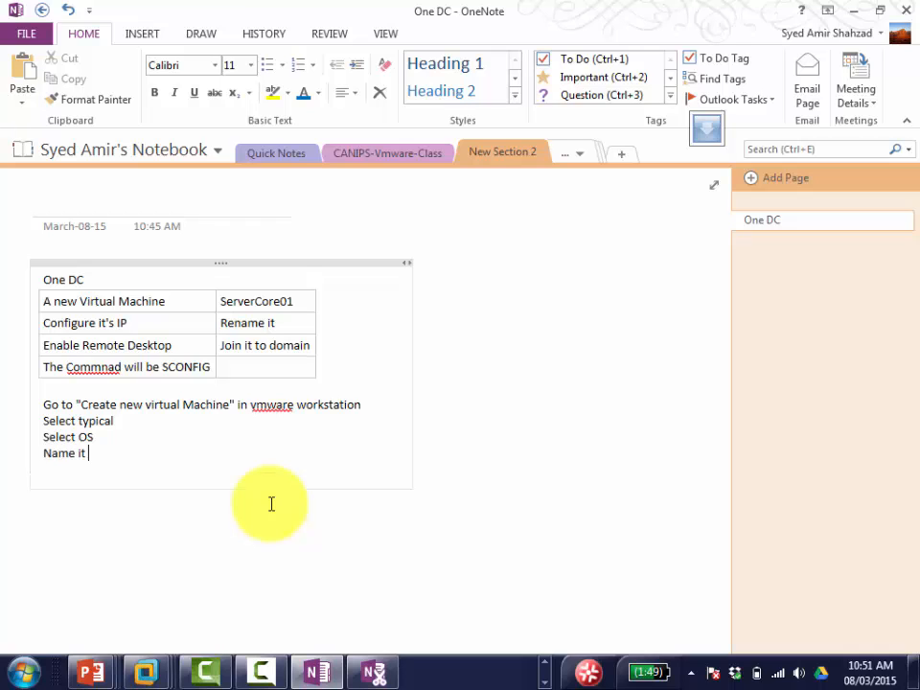
{"action": "type", "text": "ServerCore01"}
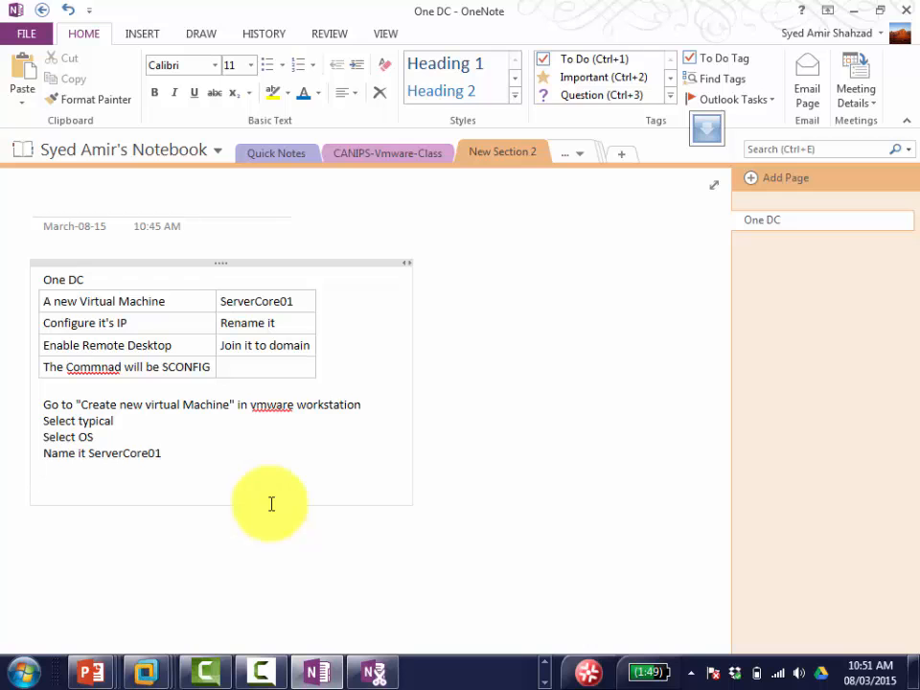
{"action": "key", "text": "Return"}
{"action": "left_click", "coordinate": [169, 674]}
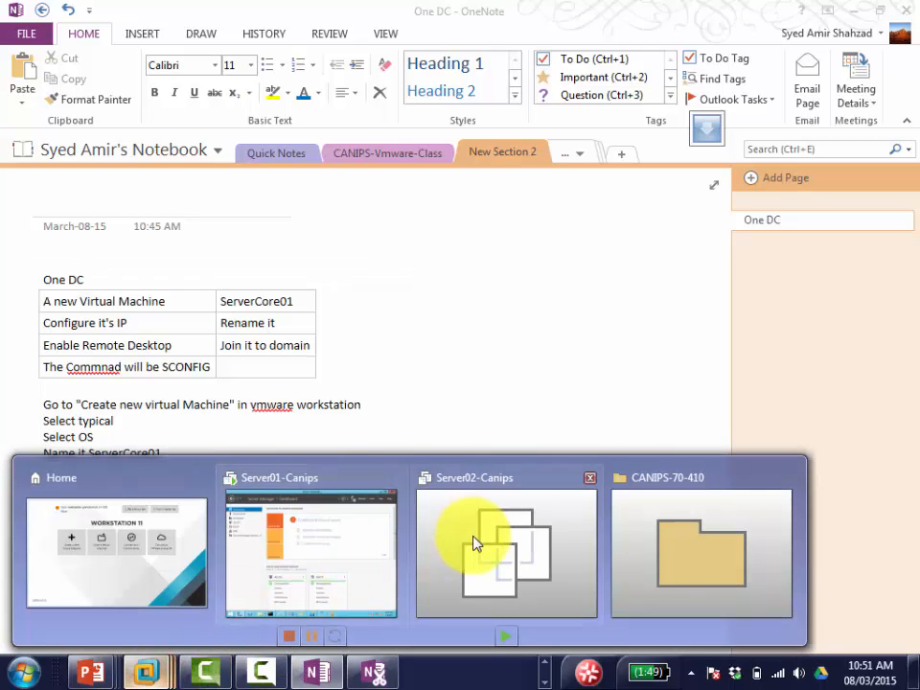
Step: Change the Servercore01 location's drive letter from C to d and continue to Specify Disk Capacity
{"action": "left_click", "coordinate": [292, 556]}
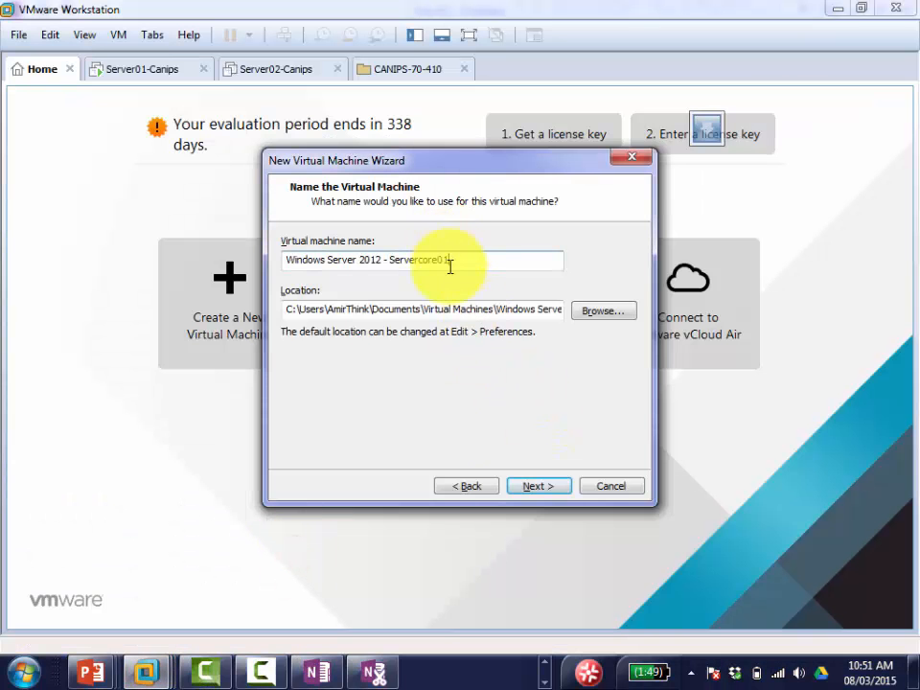
{"action": "left_click", "coordinate": [291, 309]}
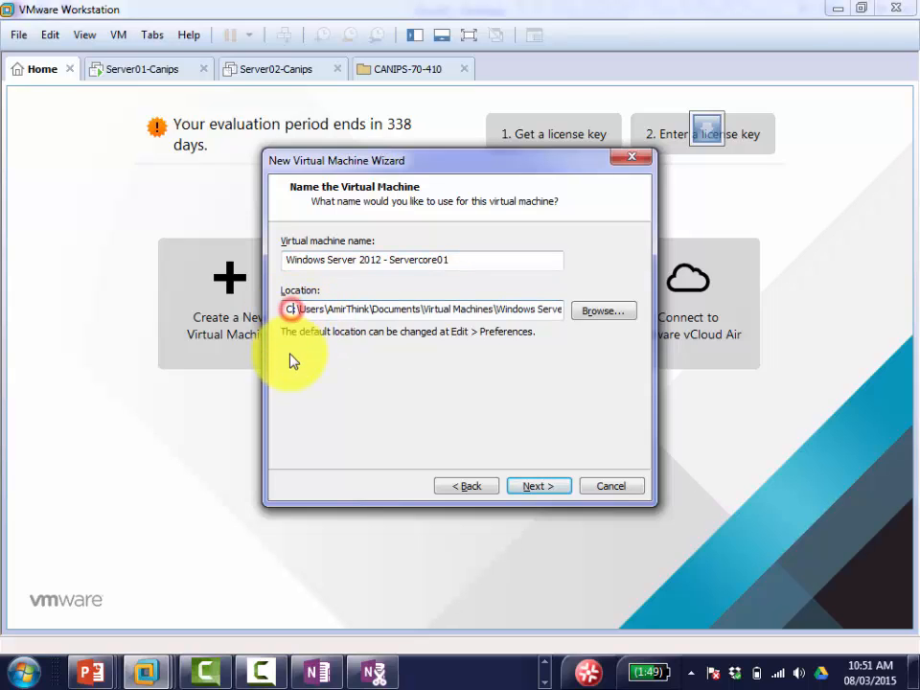
{"action": "key", "text": "BackSpace"}
{"action": "type", "text": "d"}
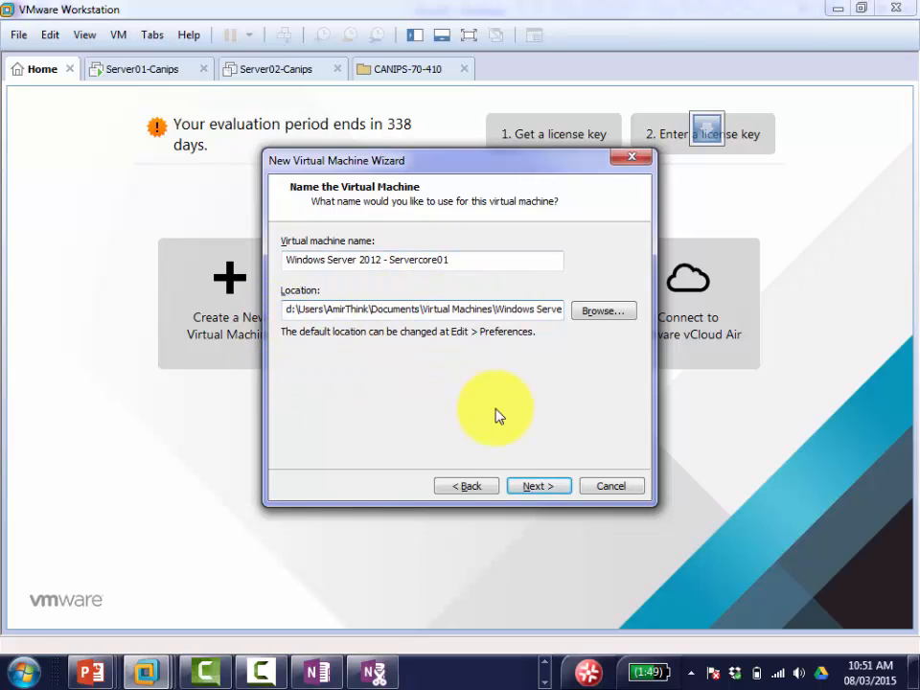
{"action": "left_click", "coordinate": [538, 488]}
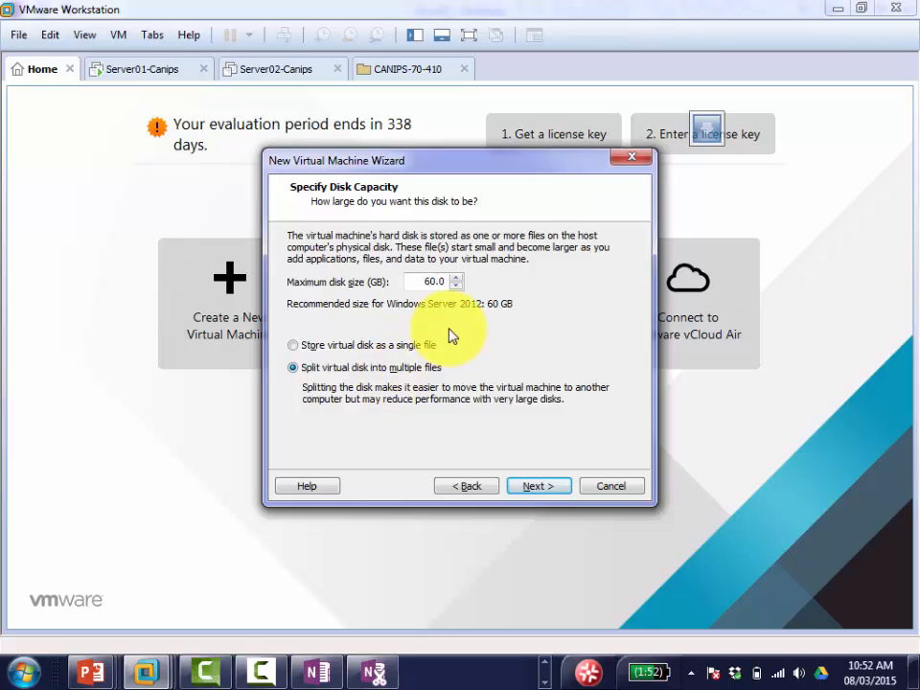
Step: Add the OneNote line 'on Disk Capacity accept defaults' under 'Name it ServerCore01', then return to VMware
{"action": "left_click", "coordinate": [317, 674]}
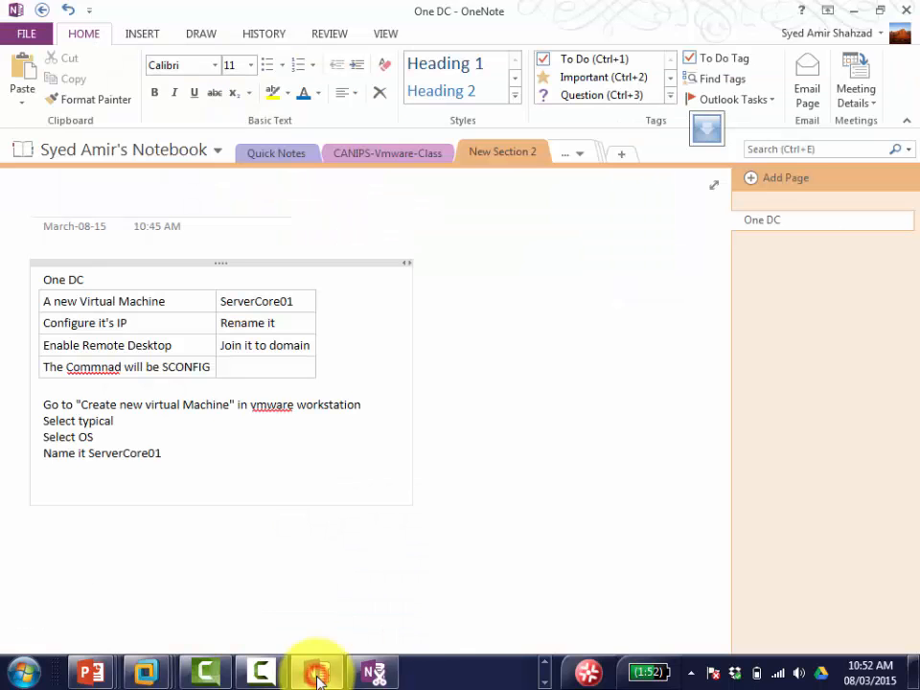
{"action": "left_click", "coordinate": [316, 674]}
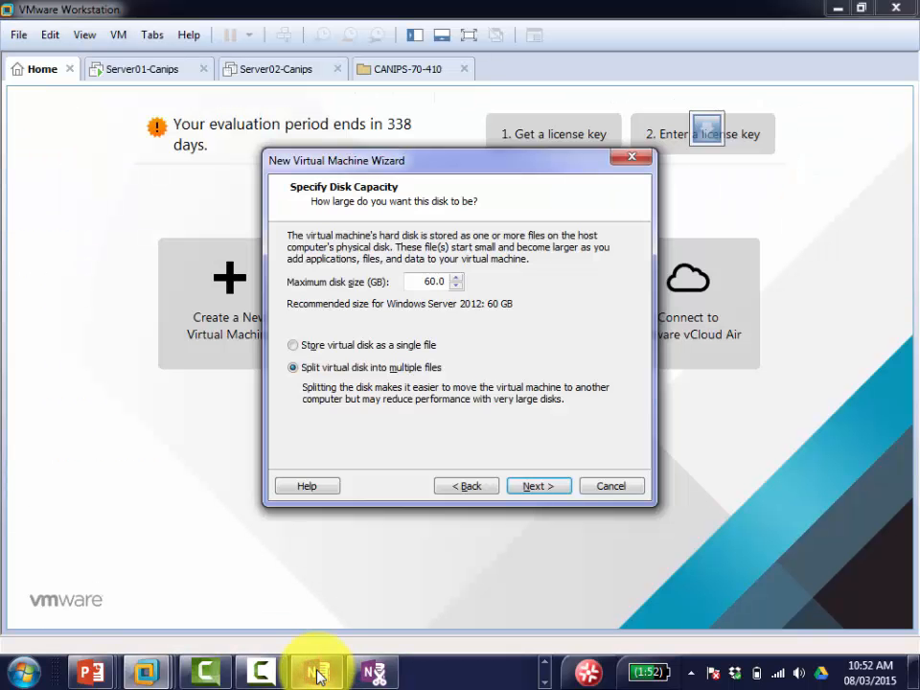
{"action": "left_click", "coordinate": [317, 674]}
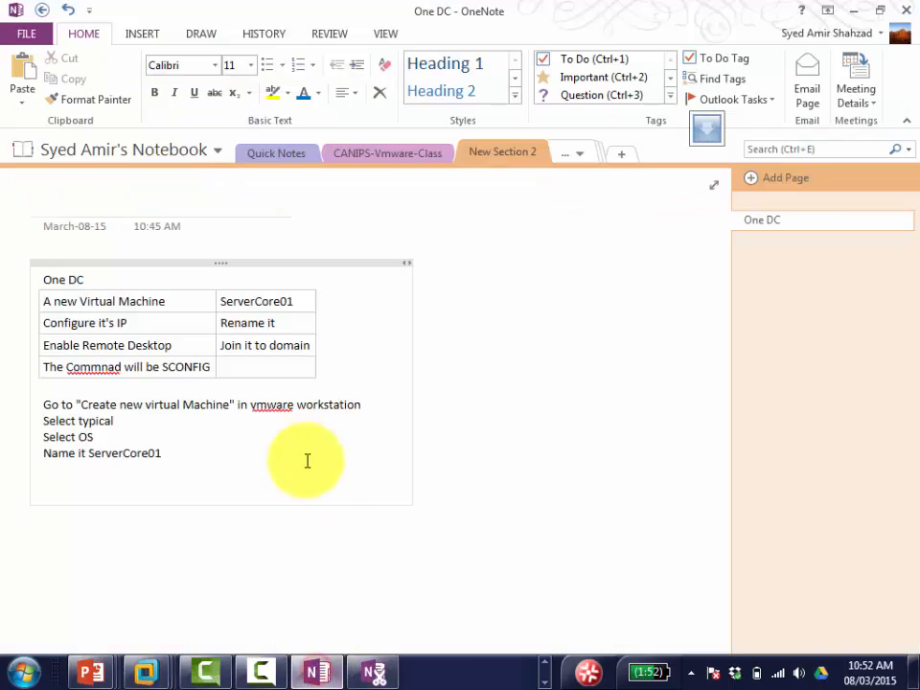
{"action": "left_click", "coordinate": [279, 487]}
{"action": "type", "text": "on Disk "}
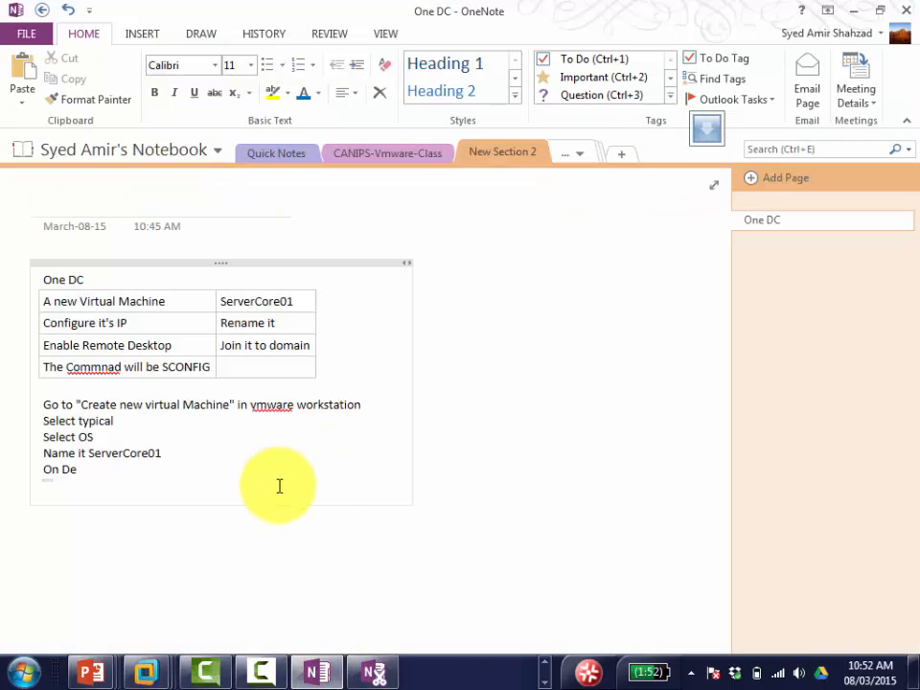
{"action": "type", "text": "Capacity acc"}
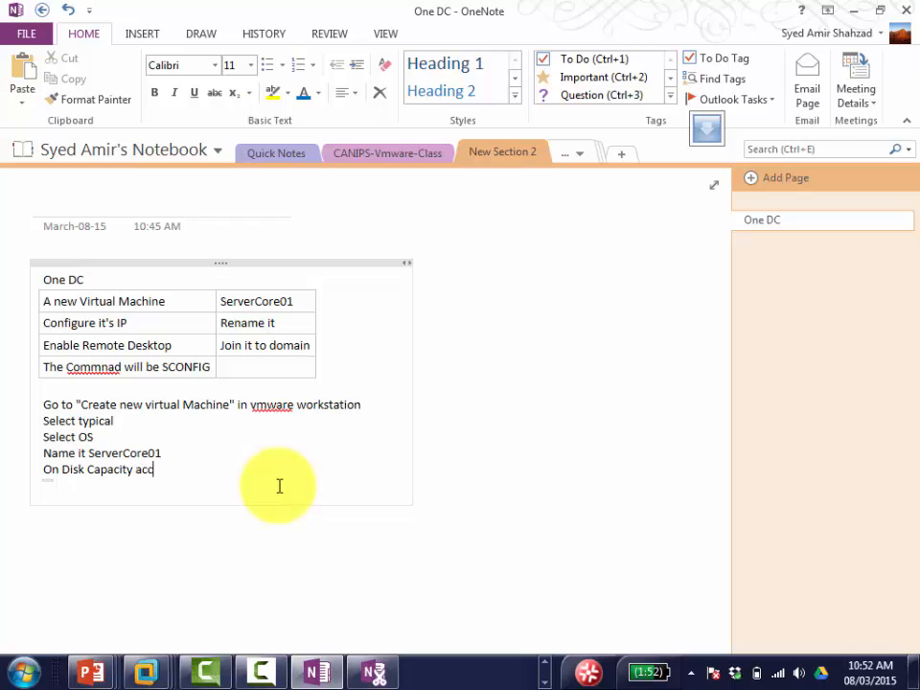
{"action": "type", "text": "ept defaults"}
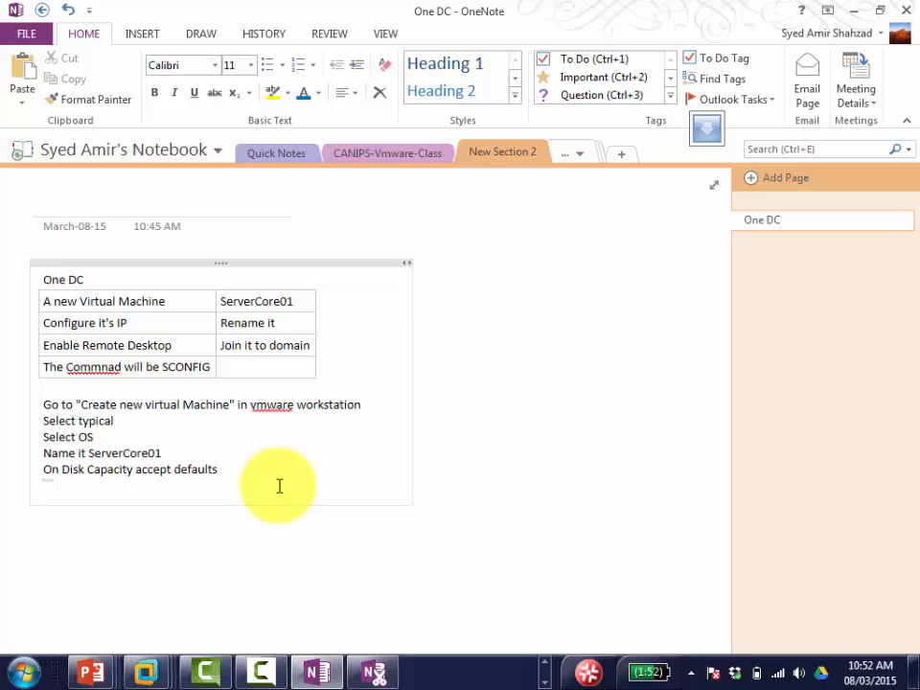
{"action": "left_click", "coordinate": [318, 671]}
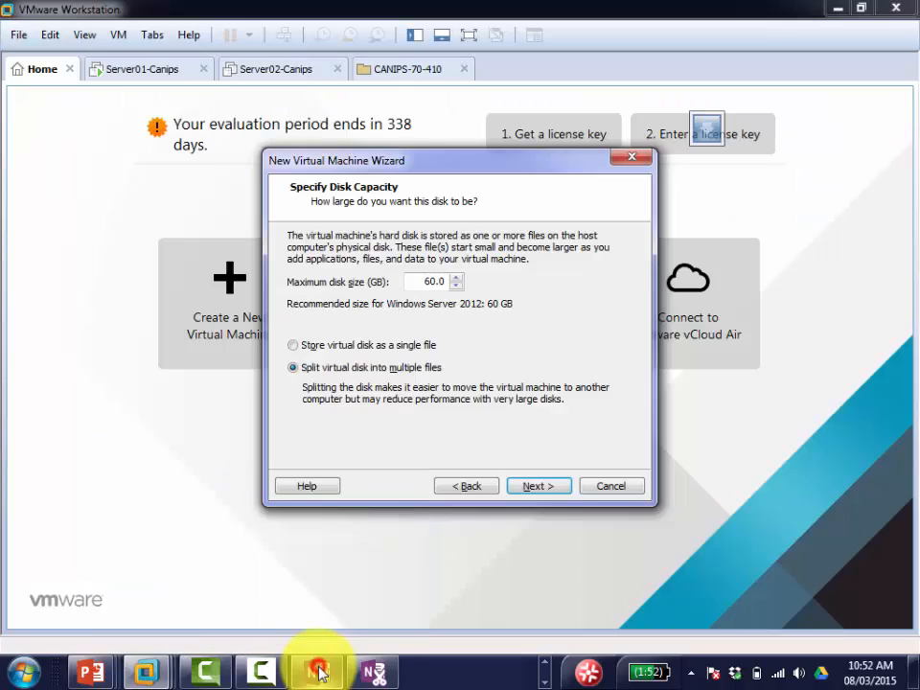
Step: Keep the default 60 GB disk split into multiple files and go on to Ready to Create
{"action": "left_click", "coordinate": [537, 491]}
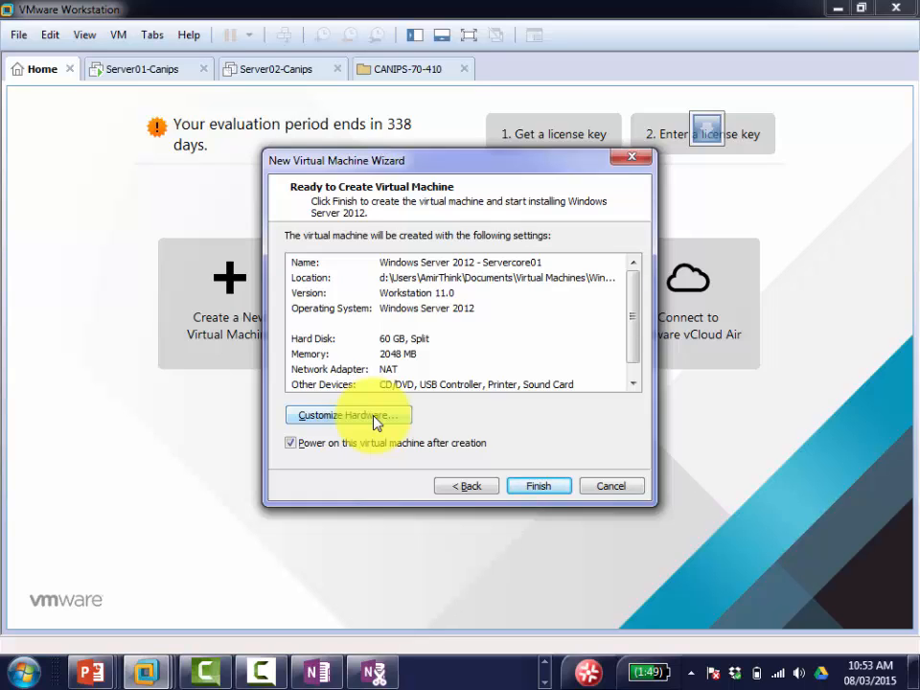
Step: In Customize Hardware, switch the Network Adapter connection from NAT to Host-only
{"action": "left_click", "coordinate": [376, 421]}
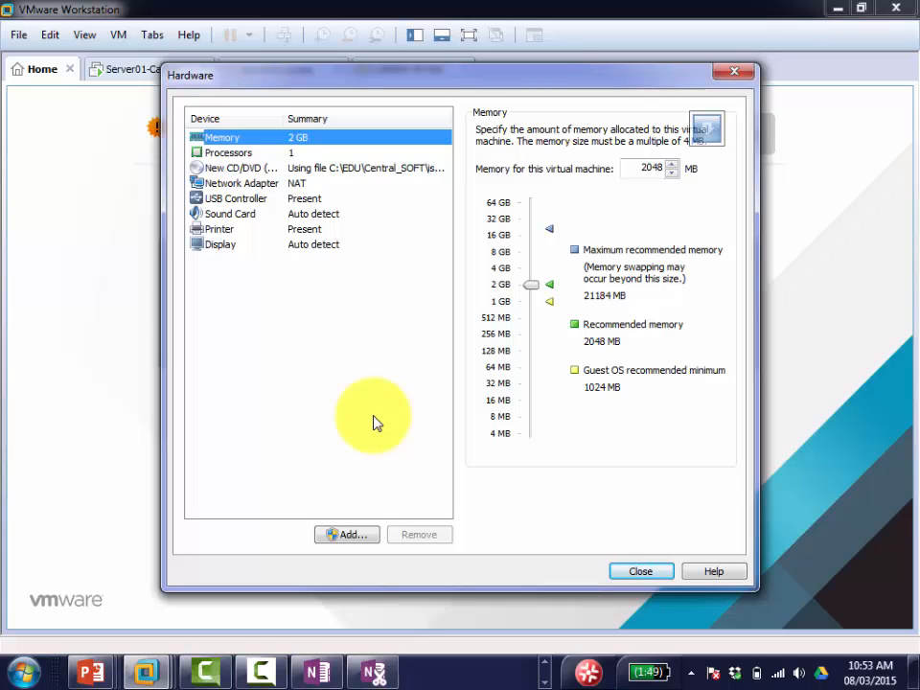
{"action": "left_click", "coordinate": [308, 197]}
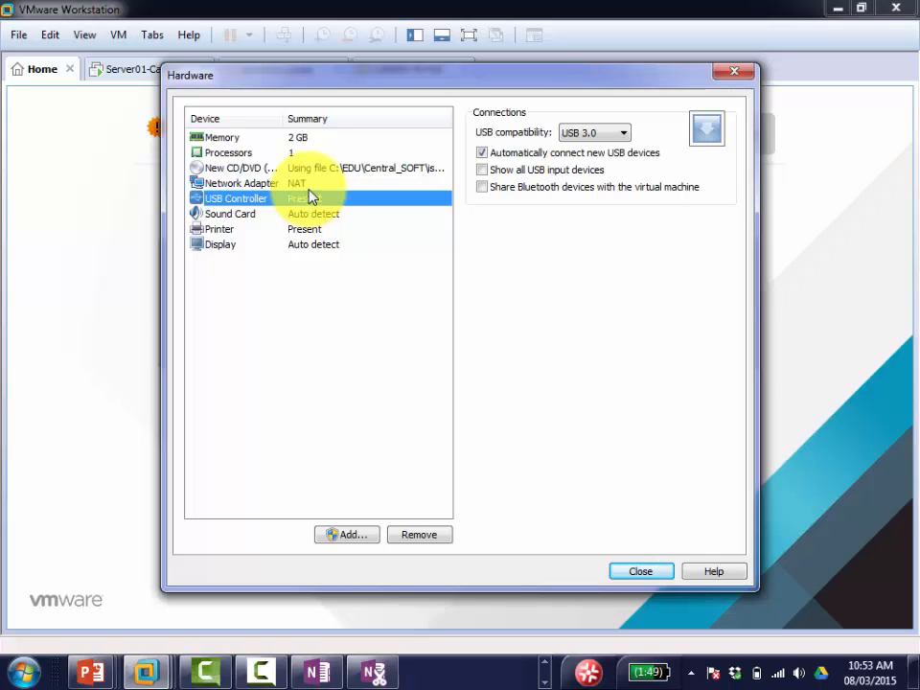
{"action": "left_click", "coordinate": [311, 186]}
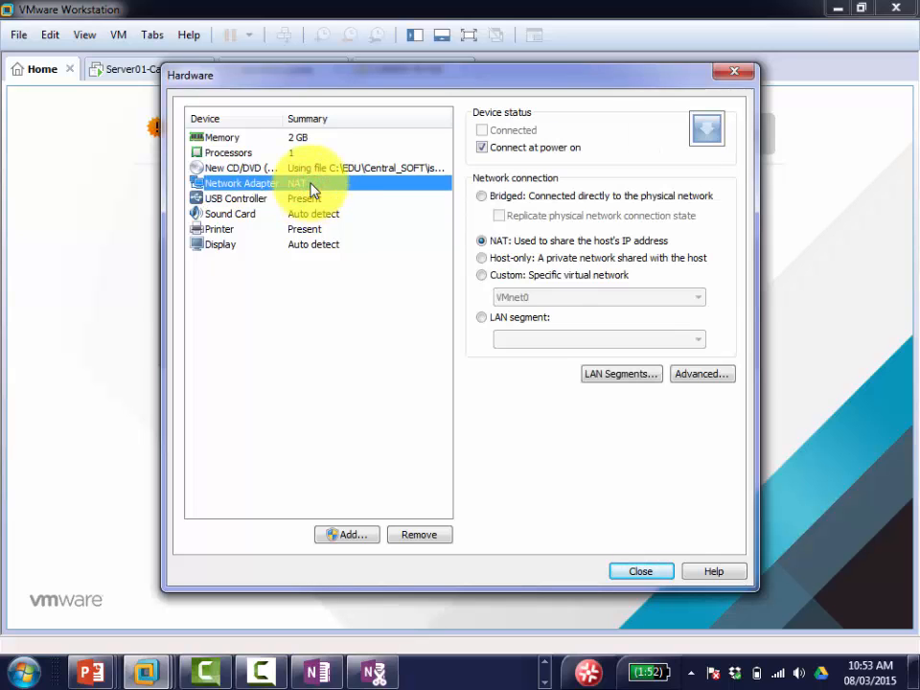
{"action": "left_click", "coordinate": [481, 258]}
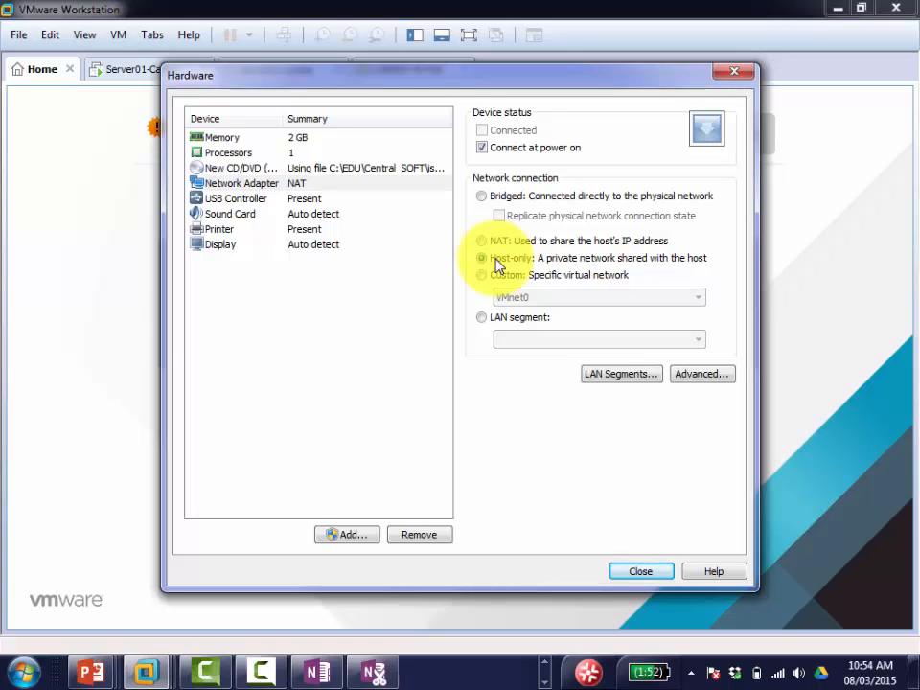
{"action": "left_click", "coordinate": [482, 241]}
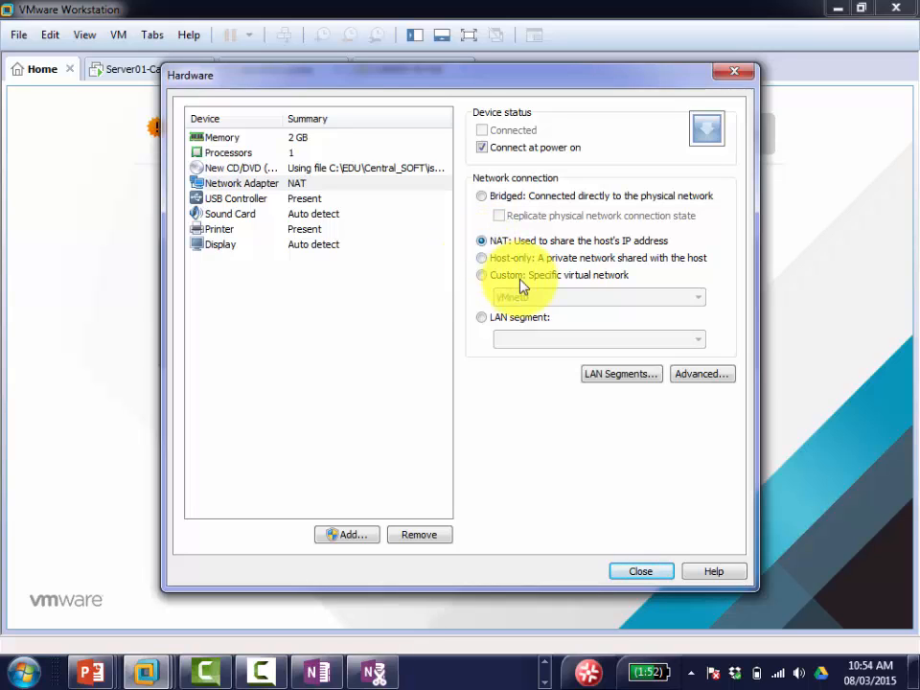
{"action": "left_click", "coordinate": [482, 259]}
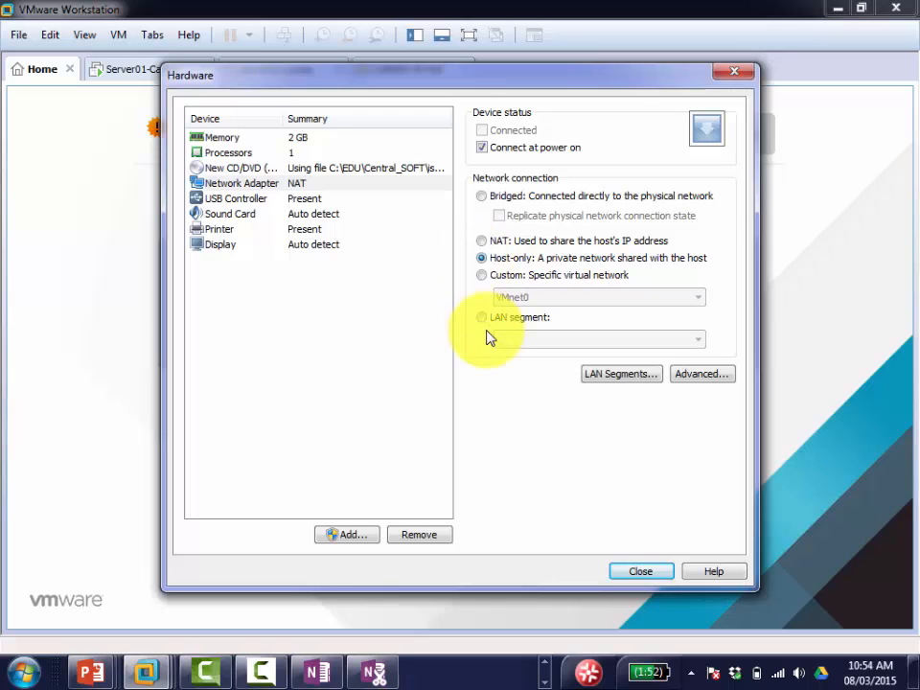
{"action": "left_click", "coordinate": [640, 571]}
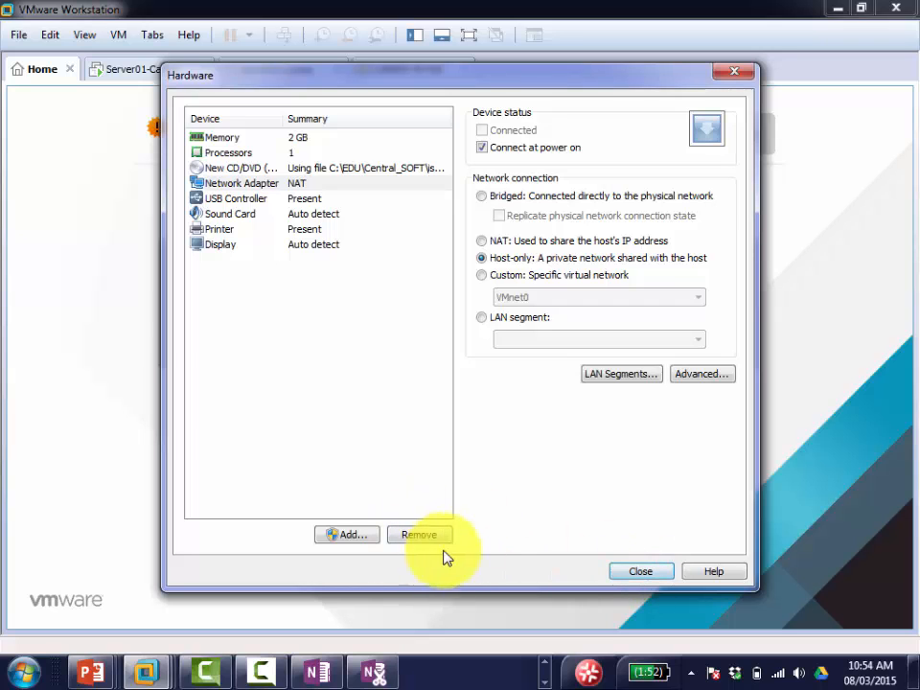
Step: Add a 'Customize hardware' line below the disk capacity note, fixing the typo, and select the whole outline
{"action": "left_click", "coordinate": [319, 674]}
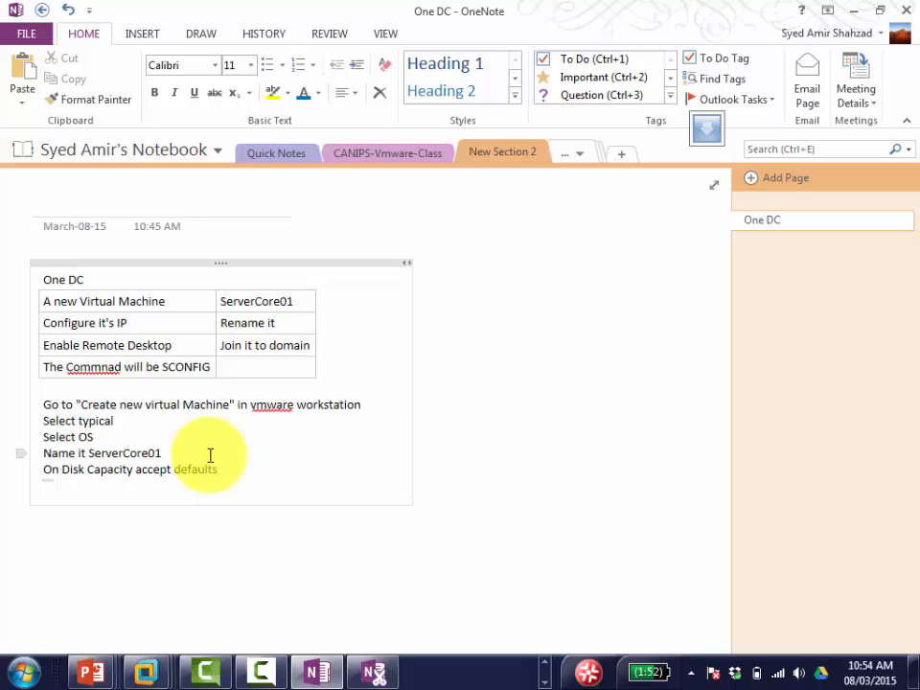
{"action": "key", "text": "Return"}
{"action": "type", "text": "Cut"}
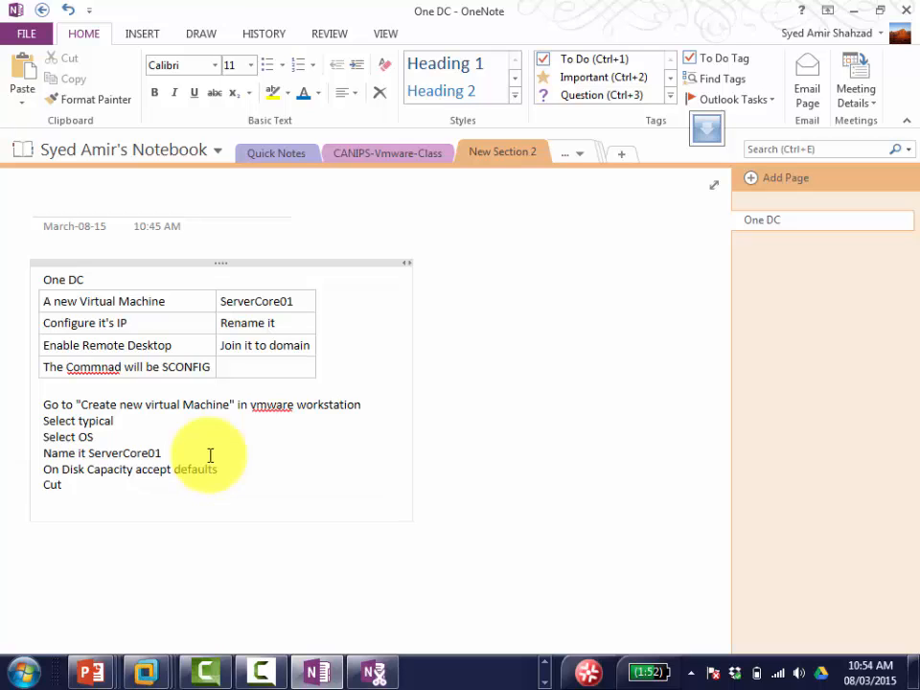
{"action": "type", "text": "omize hardware"}
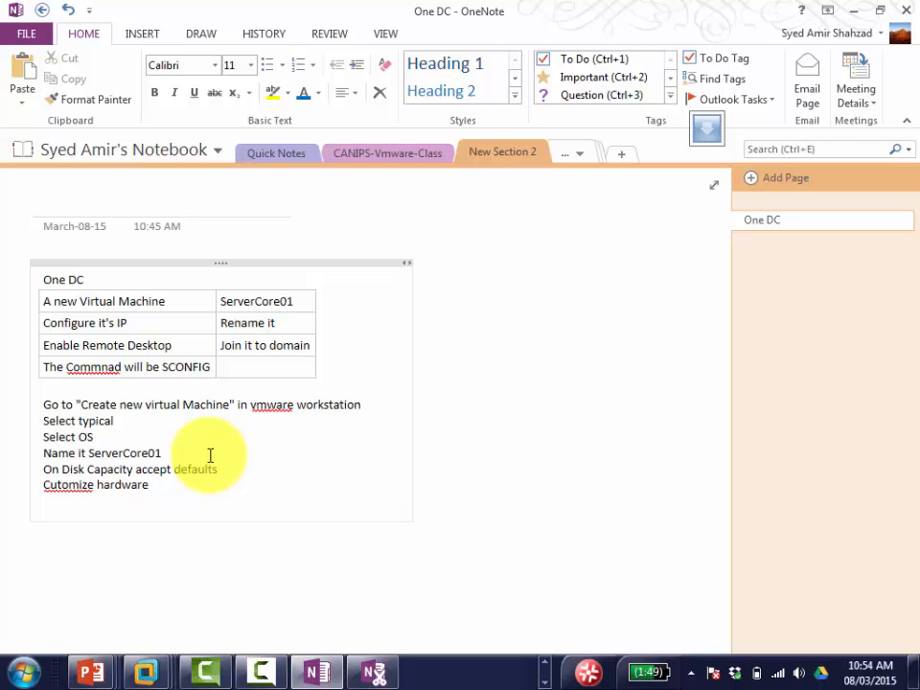
{"action": "key", "text": "Left"}
{"action": "key", "text": "Left"}
{"action": "key", "text": "Left"}
{"action": "key", "text": "Left"}
{"action": "key", "text": "Left"}
{"action": "key", "text": "Left"}
{"action": "key", "text": "Left"}
{"action": "key", "text": "Left"}
{"action": "key", "text": "Left"}
{"action": "key", "text": "Left"}
{"action": "key", "text": "Left"}
{"action": "key", "text": "Left"}
{"action": "key", "text": "Left"}
{"action": "key", "text": "Left"}
{"action": "key", "text": "Left"}
{"action": "key", "text": "Left"}
{"action": "type", "text": "s"}
{"action": "key", "text": "Right"}
{"action": "key", "text": "Right"}
{"action": "key", "text": "Right"}
{"action": "key", "text": "Right"}
{"action": "key", "text": "Right"}
{"action": "key", "text": "Right"}
{"action": "key", "text": "Right"}
{"action": "key", "text": "Right"}
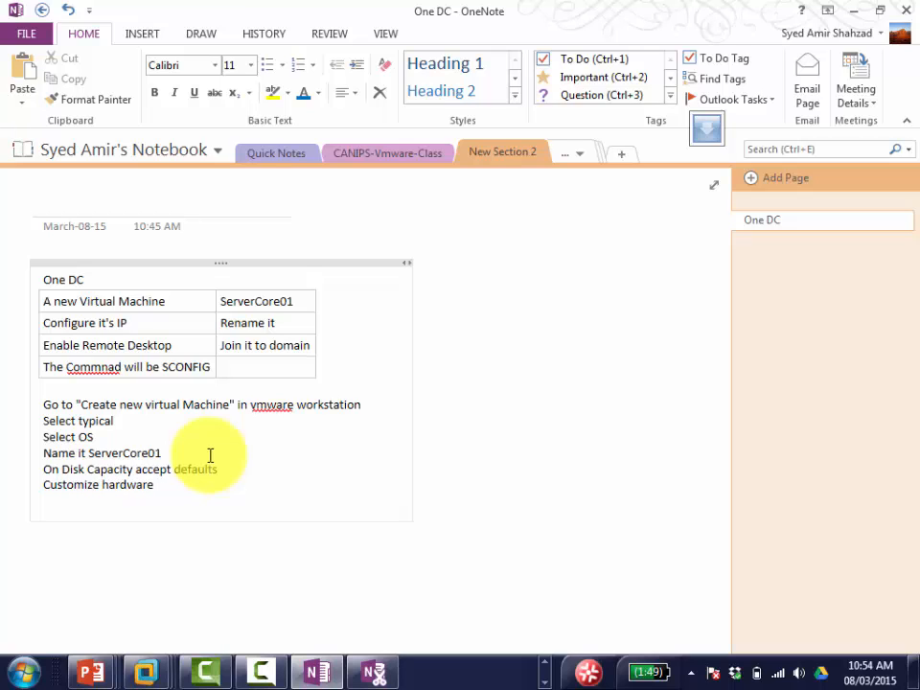
{"action": "key", "text": "ctrl+a"}
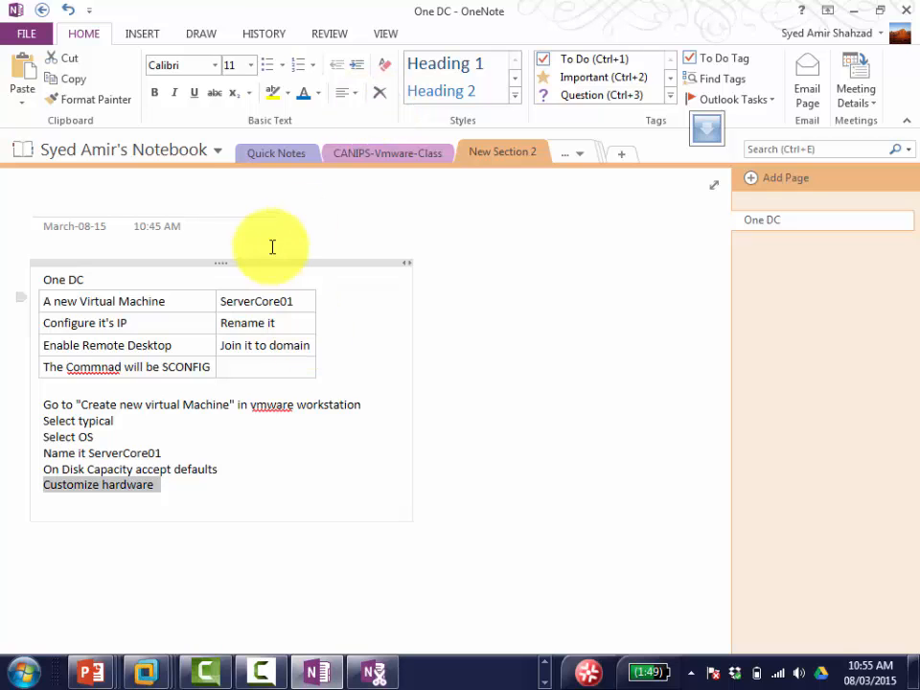
{"action": "key", "text": "ctrl+a"}
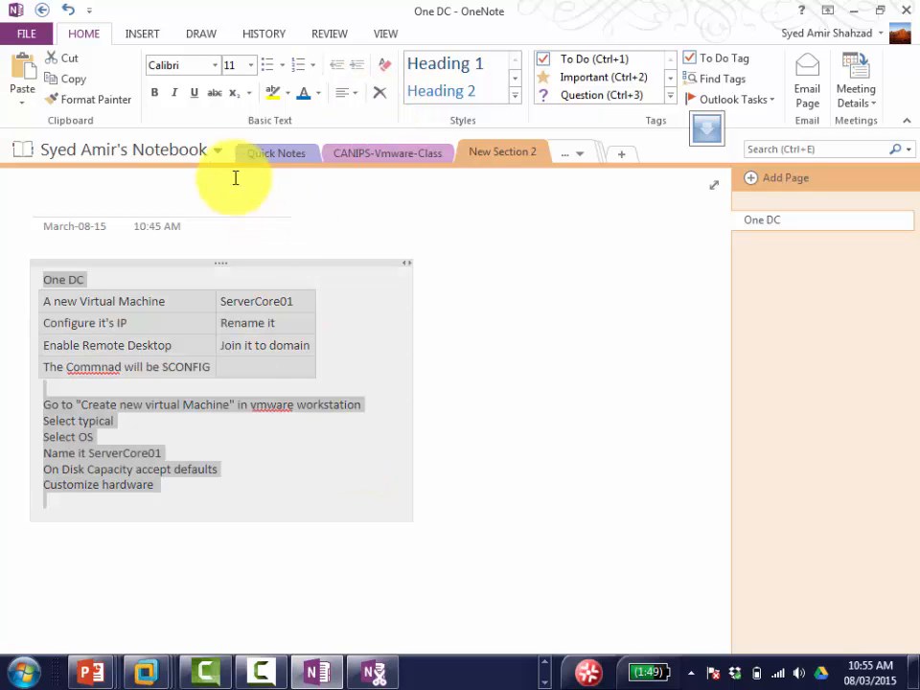
Step: Format the whole note outline in font size 16 and bold
{"action": "left_click", "coordinate": [250, 65]}
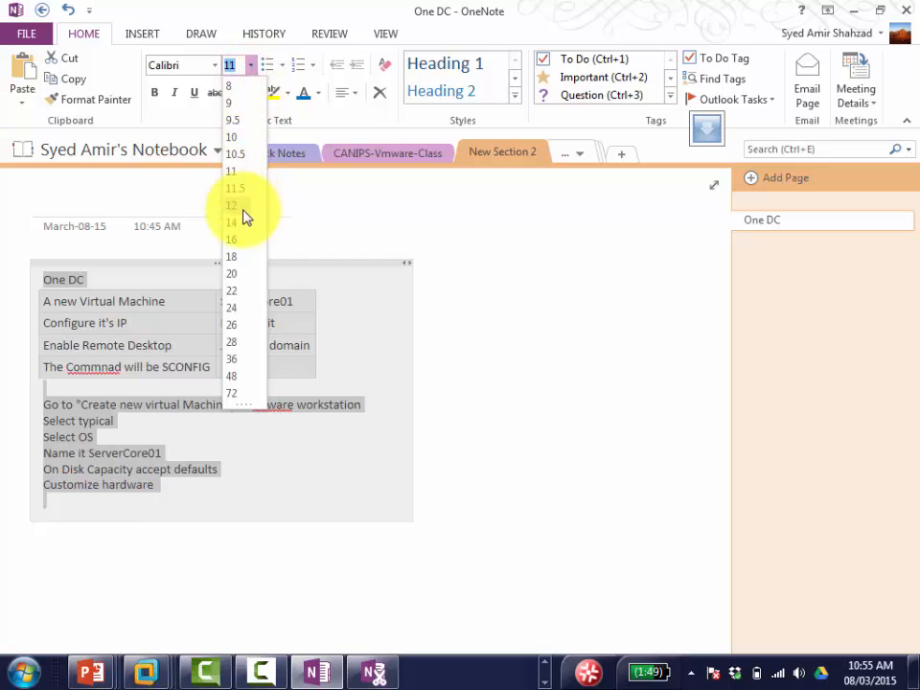
{"action": "left_click", "coordinate": [242, 245]}
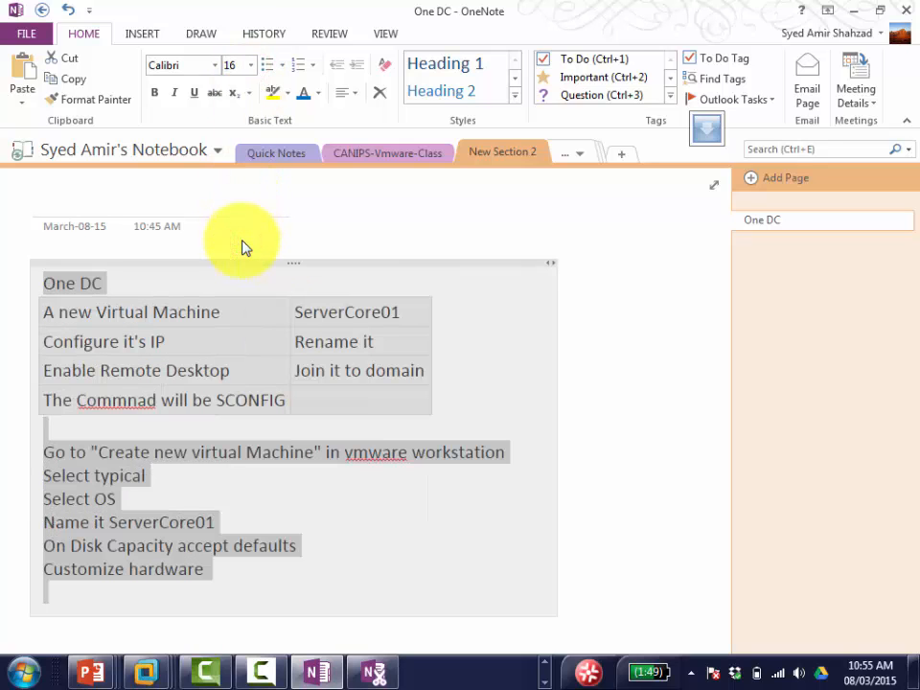
{"action": "left_click", "coordinate": [155, 93]}
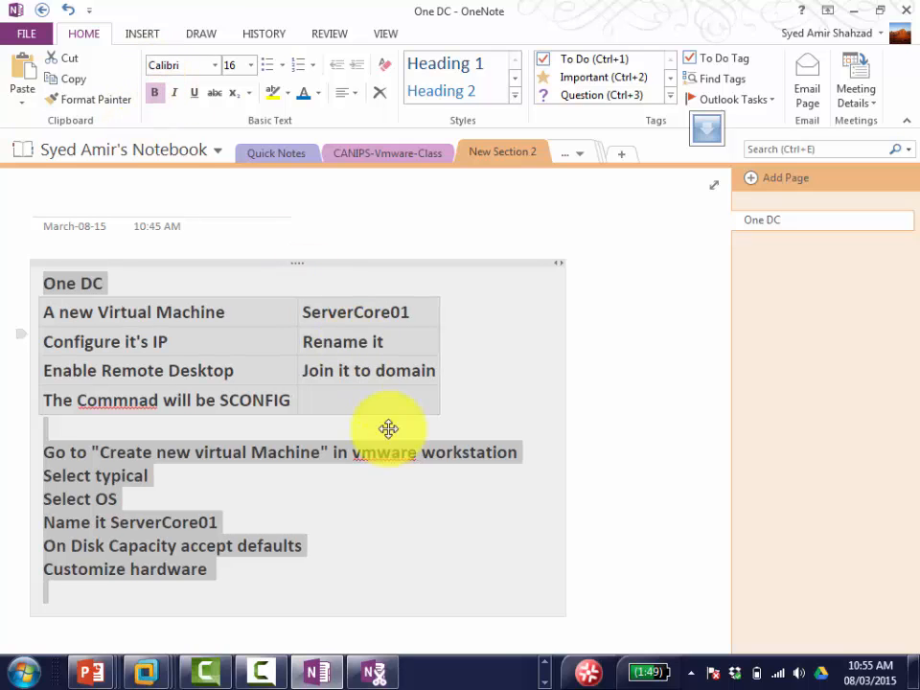
Step: Extend the last line to read 'Customize hardware Only select NIC with HOST ONly'
{"action": "left_click", "coordinate": [262, 582]}
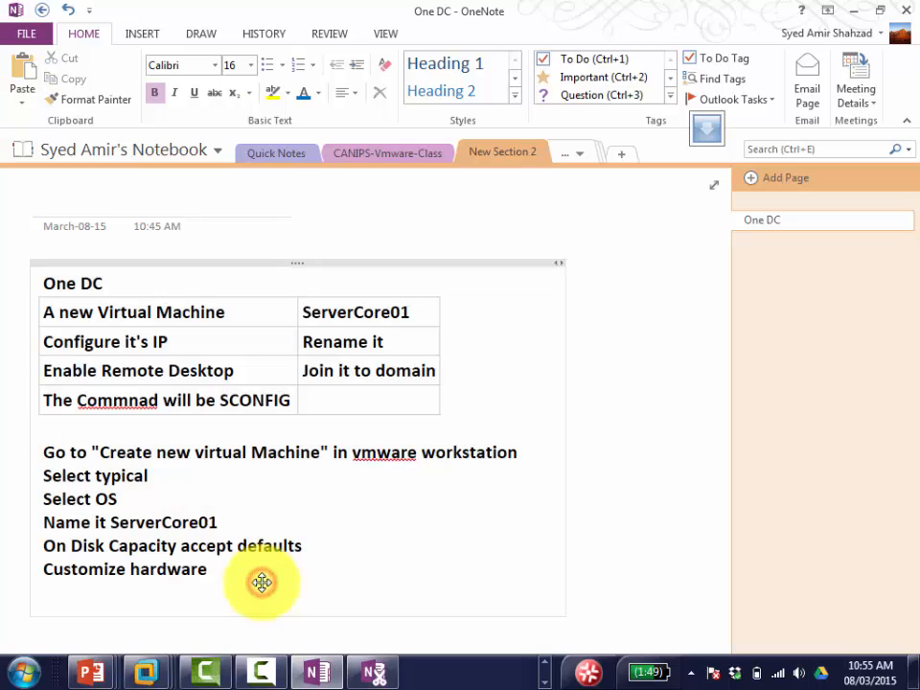
{"action": "key", "text": "BackSpace"}
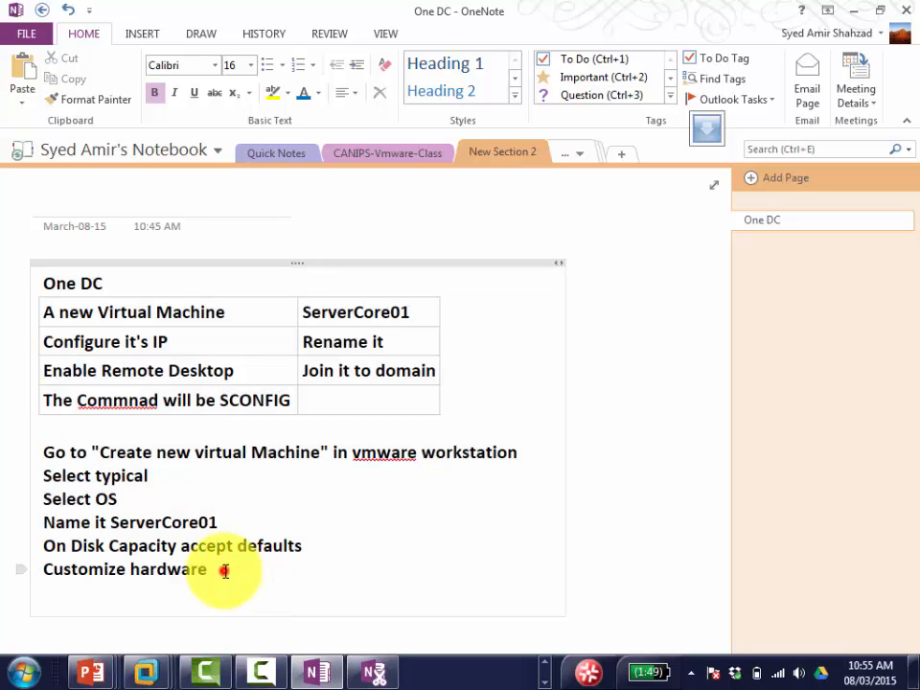
{"action": "type", "text": "Only select "}
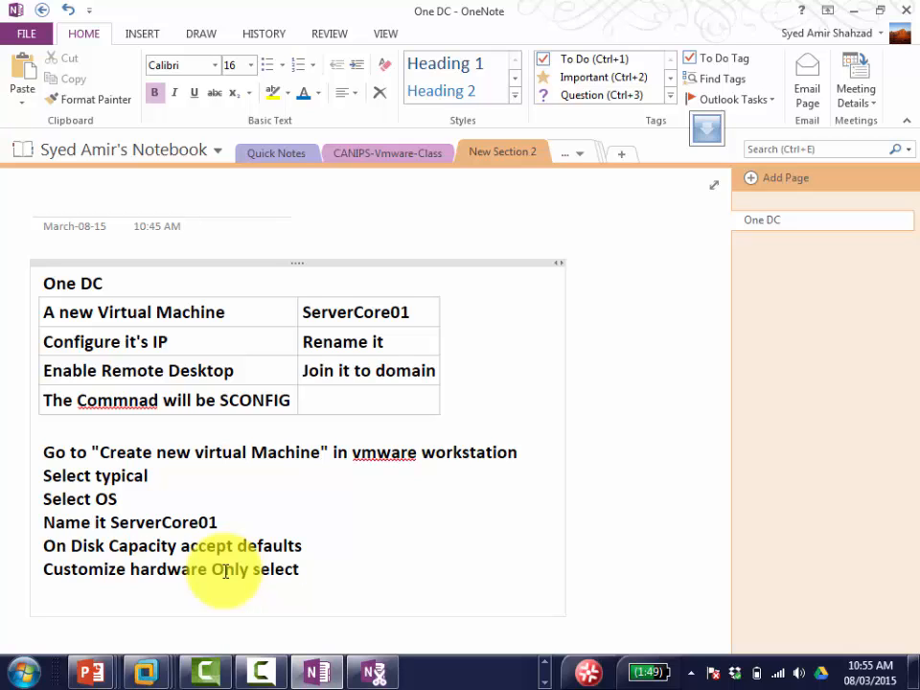
{"action": "type", "text": "NIC with H"}
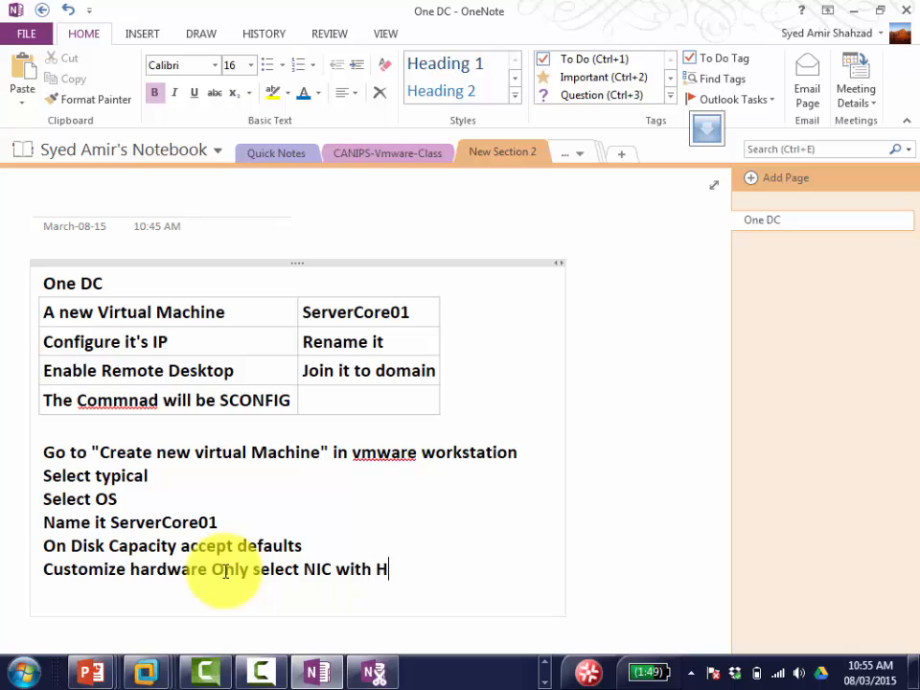
{"action": "type", "text": "OST ONly"}
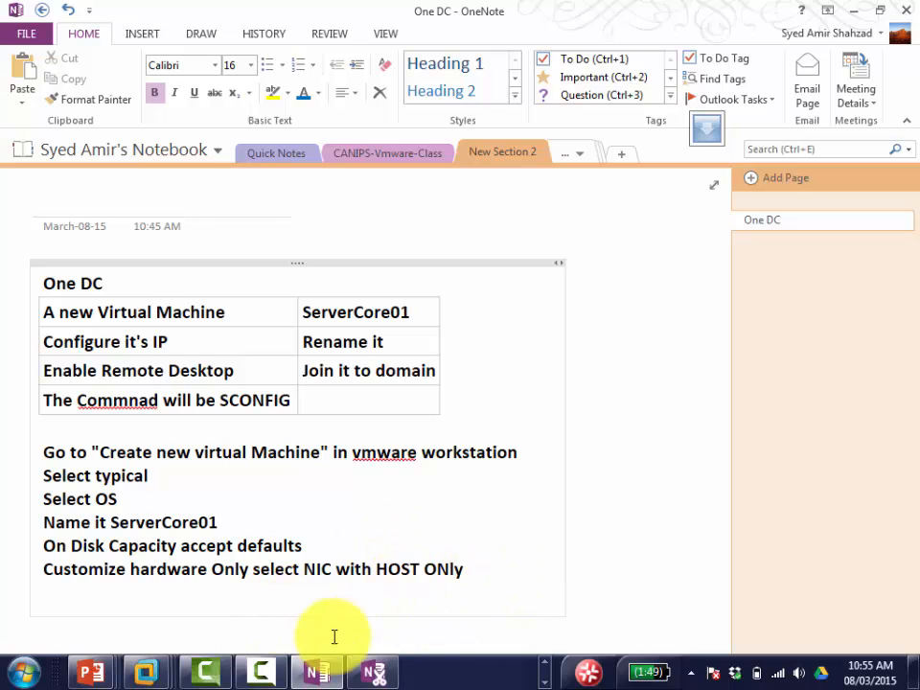
{"action": "mouse_move", "coordinate": [297, 674]}
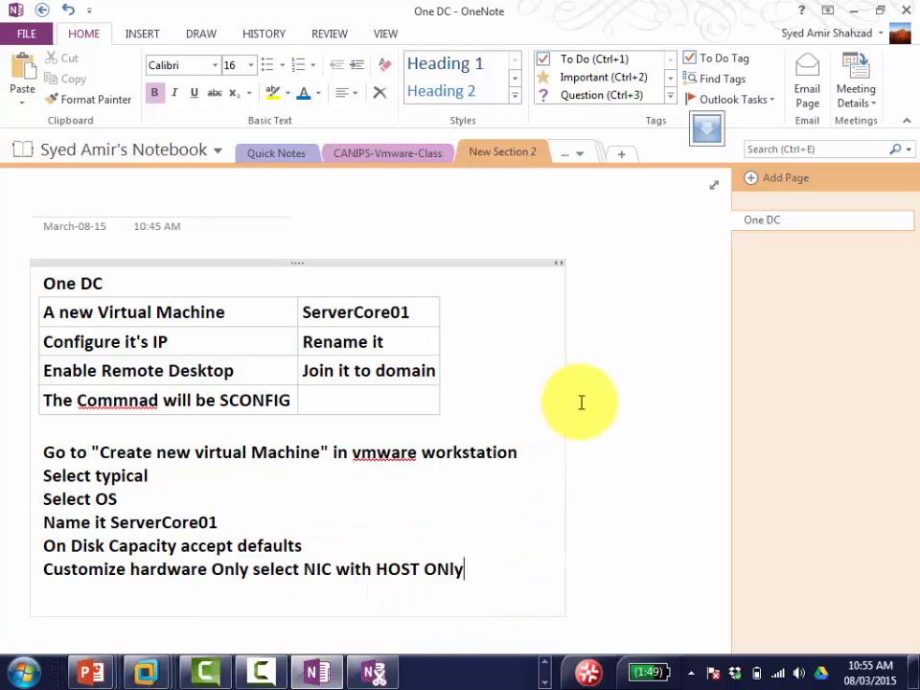
Step: Close the Host-only hardware settings, finish creating Servercore01, and bring OneNote back
{"action": "left_click", "coordinate": [856, 11]}
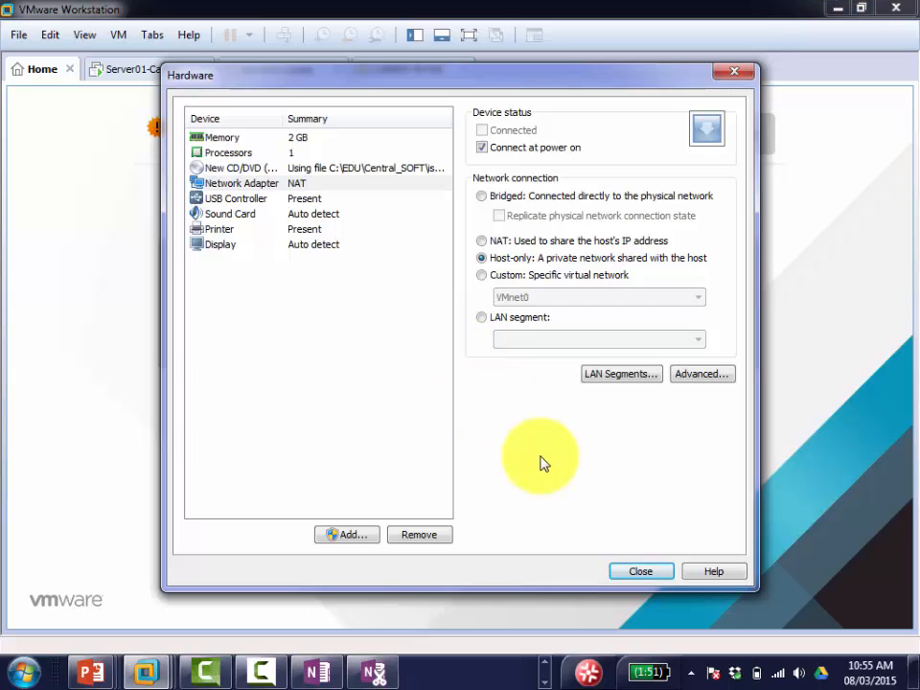
{"action": "left_click", "coordinate": [628, 572]}
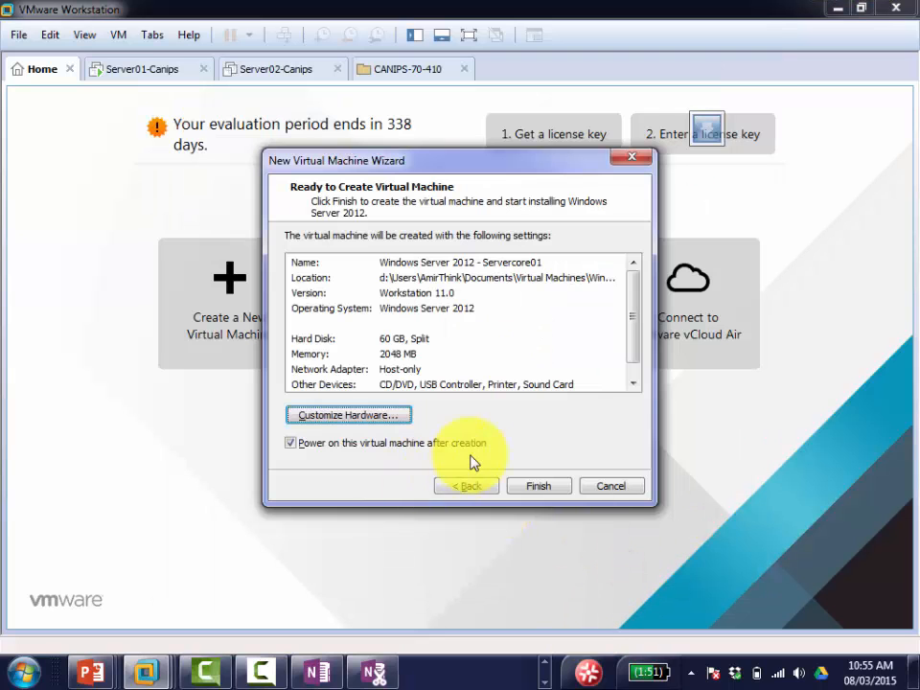
{"action": "left_click", "coordinate": [536, 487]}
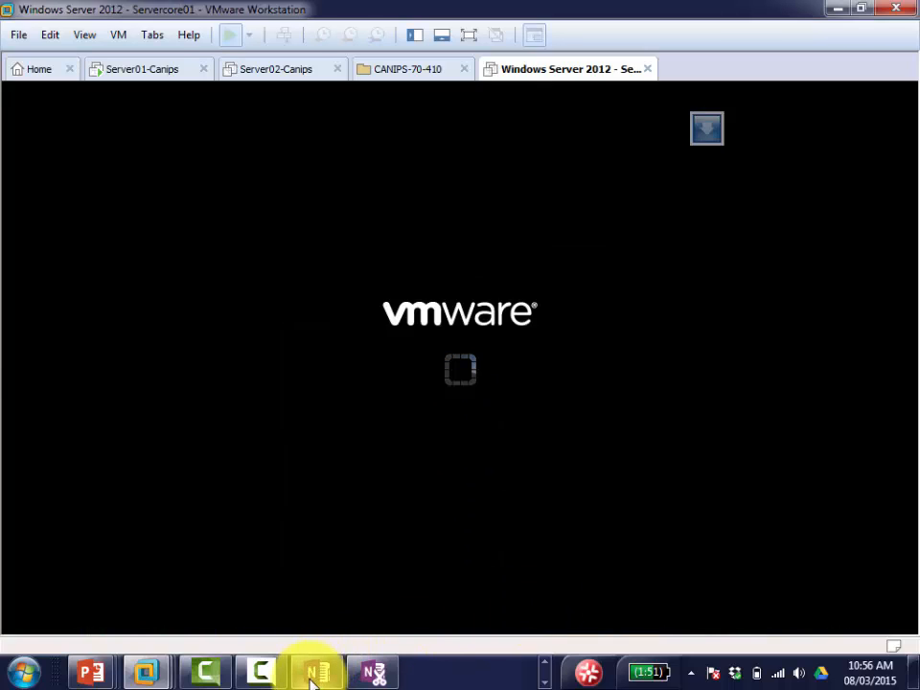
{"action": "left_click", "coordinate": [316, 671]}
Step: Correct 'ONly' to 'Only' and add the lines 'Close', 'Click finish' and 'It restarts'
{"action": "key", "text": "BackSpace"}
{"action": "key", "text": "BackSpace"}
{"action": "key", "text": "BackSpace"}
{"action": "type", "text": "nly"}
{"action": "key", "text": "Return"}
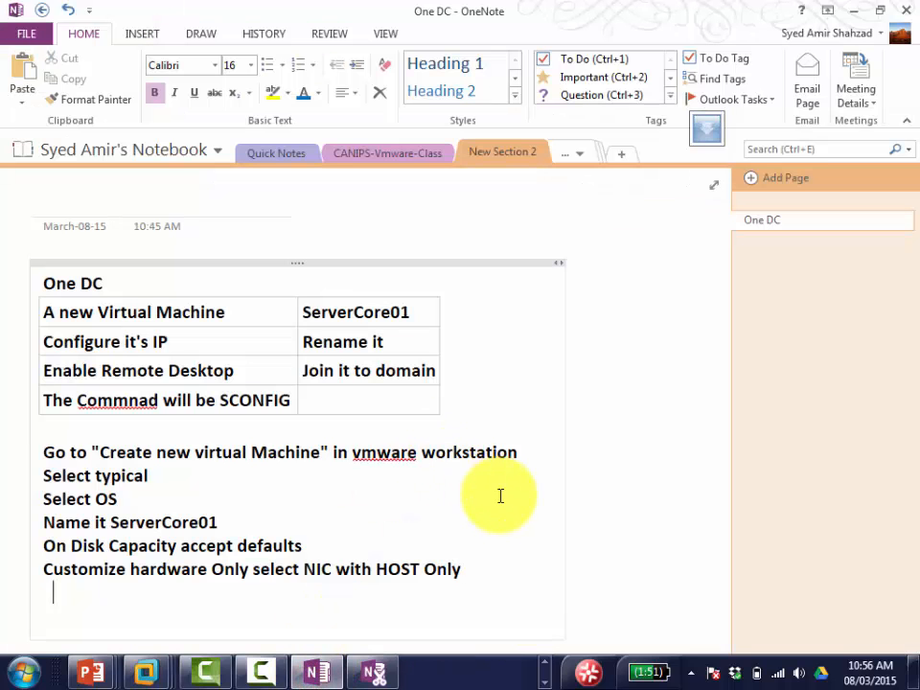
{"action": "type", "text": "Close"}
{"action": "key", "text": "Return"}
{"action": "type", "text": "Cl"}
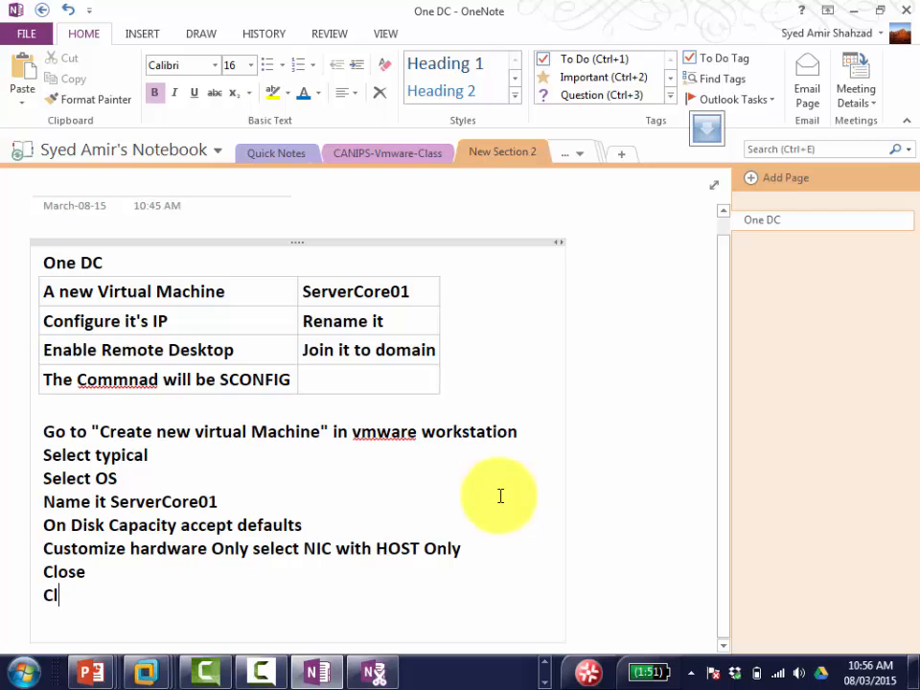
{"action": "type", "text": "ick finish"}
{"action": "key", "text": "Return"}
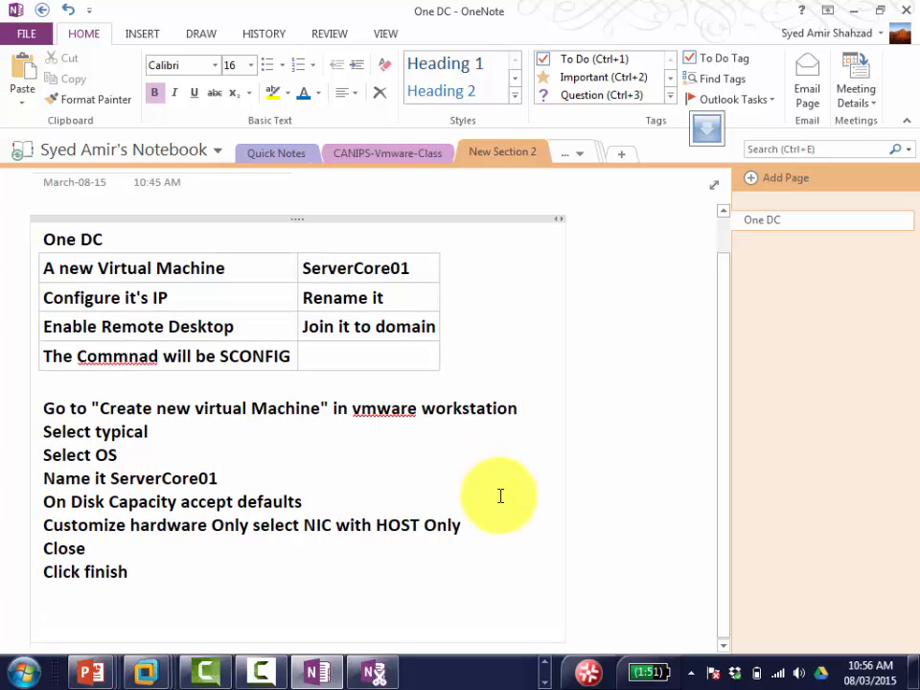
{"action": "type", "text": "It restarts"}
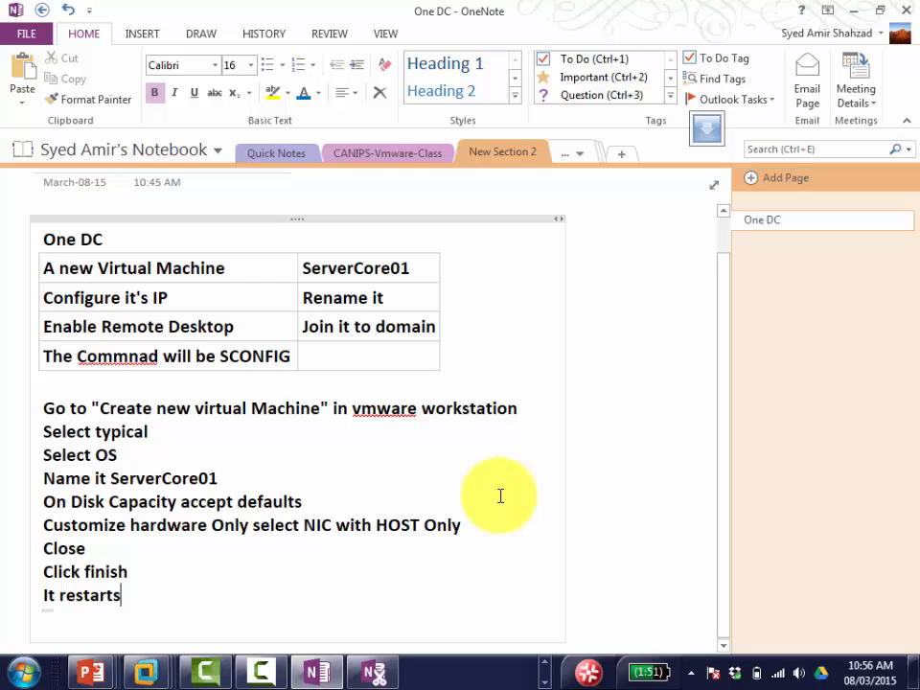
Step: Check the restarting VM in VMware, then return to the OneNote notes
{"action": "key", "text": "alt+Tab"}
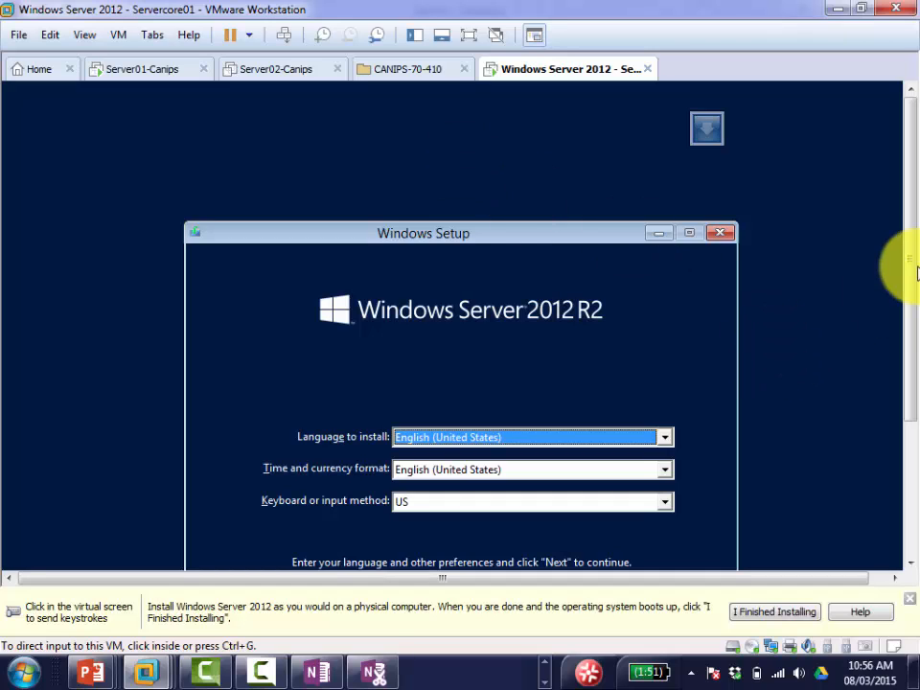
{"action": "left_click_drag", "start_coordinate": [913, 269], "coordinate": [913, 331]}
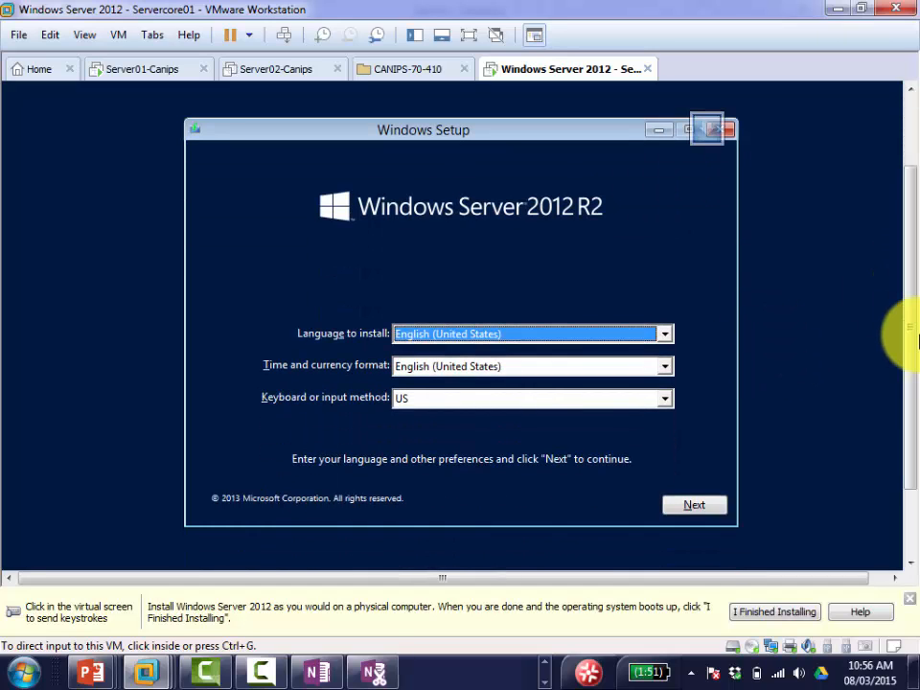
{"action": "left_click", "coordinate": [329, 668]}
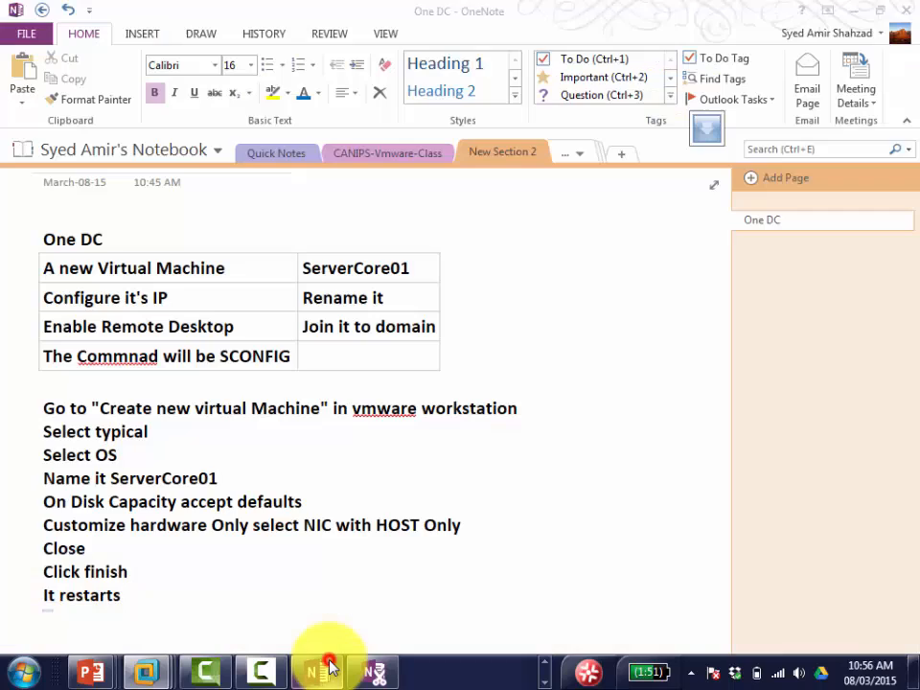
{"action": "left_click", "coordinate": [234, 594]}
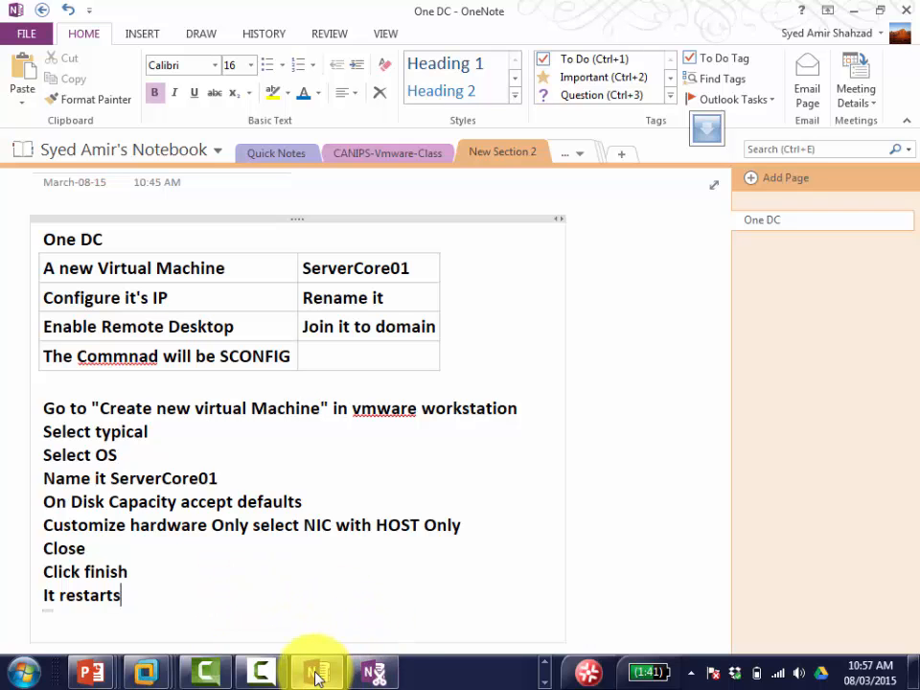
{"action": "mouse_move", "coordinate": [153, 676]}
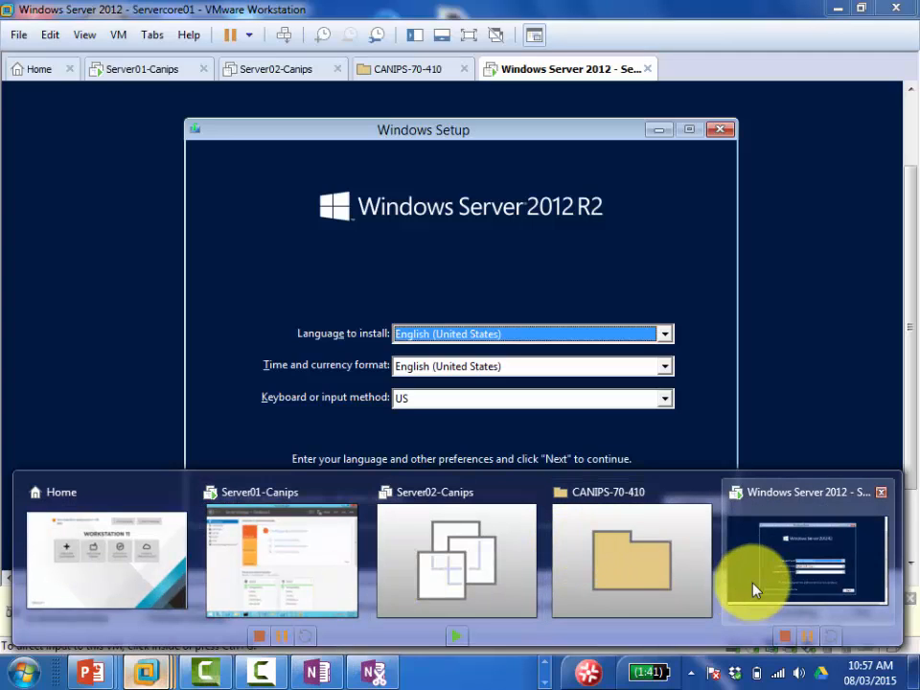
Step: Bring the VMware window forward and switch from the running VM to the Home tab
{"action": "left_click", "coordinate": [755, 590]}
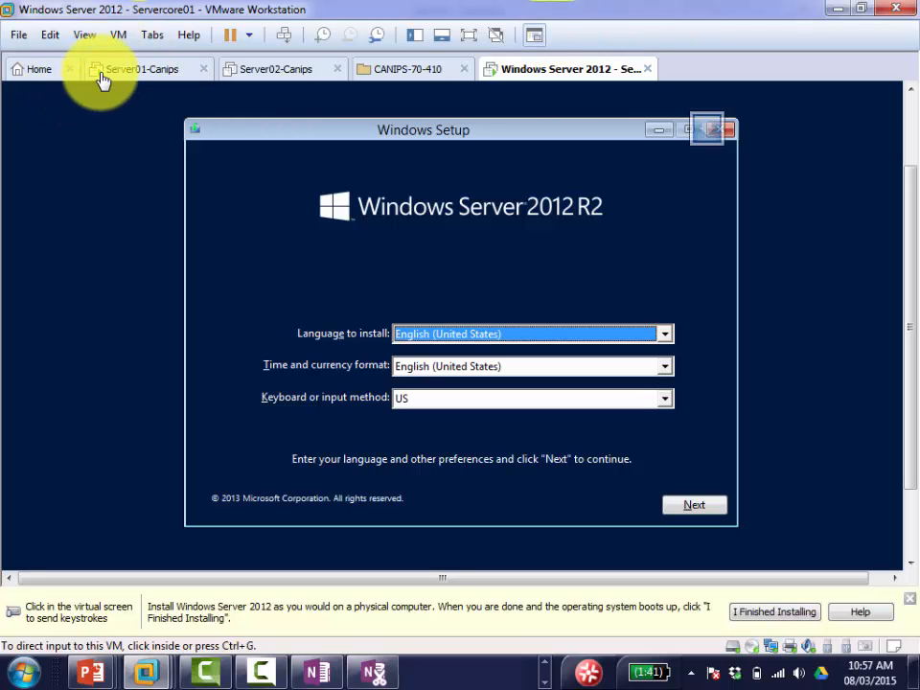
{"action": "left_click", "coordinate": [46, 71]}
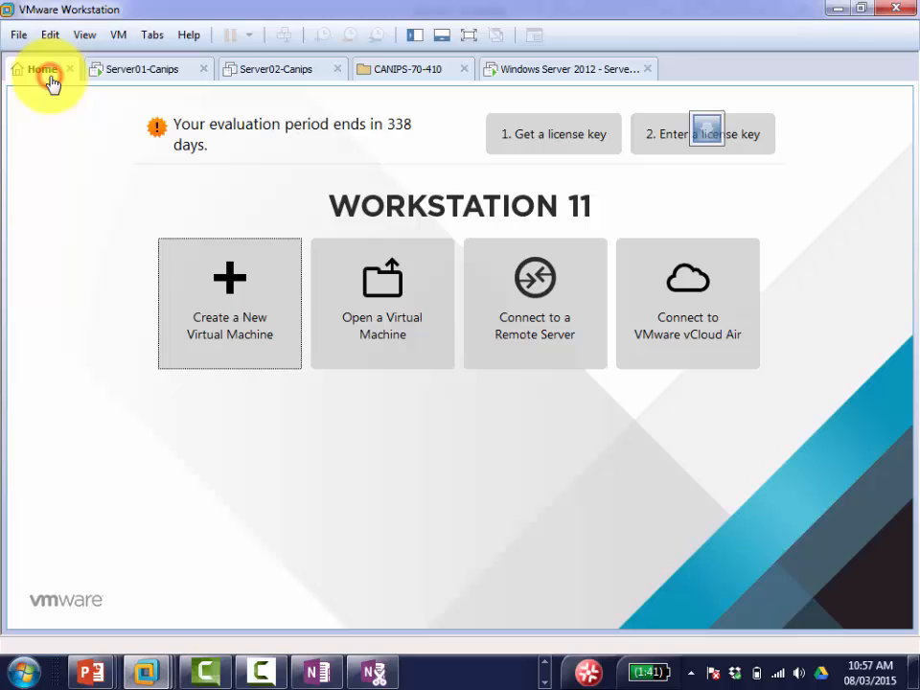
Step: Launch the New Virtual Machine Wizard via Create a New Virtual Machine on the Home page
{"action": "left_click", "coordinate": [241, 320]}
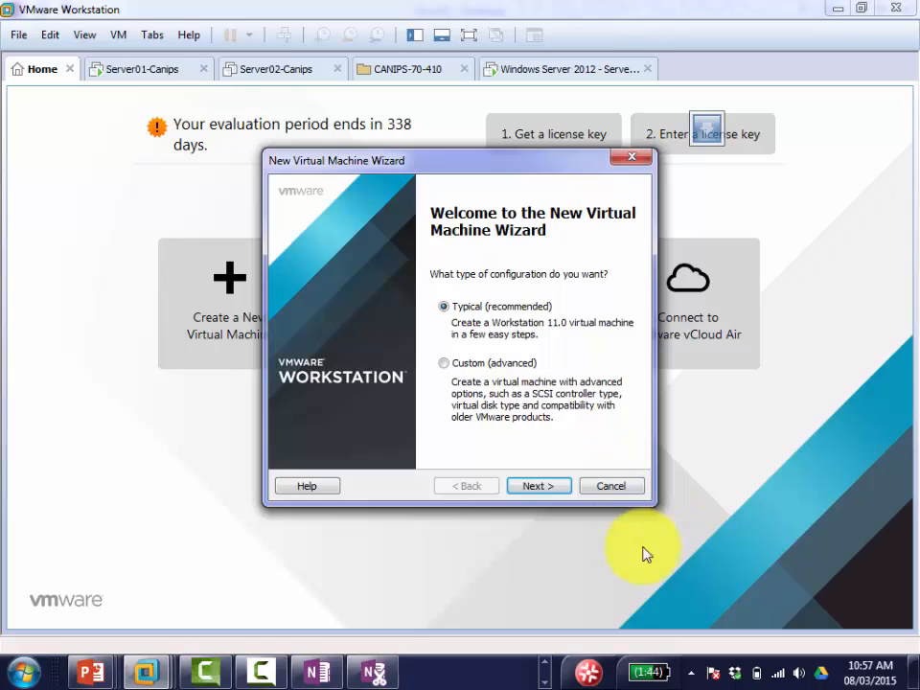
Step: Choose to install the operating system later and keep Windows Server 2012 as the guest version
{"action": "left_click", "coordinate": [546, 491]}
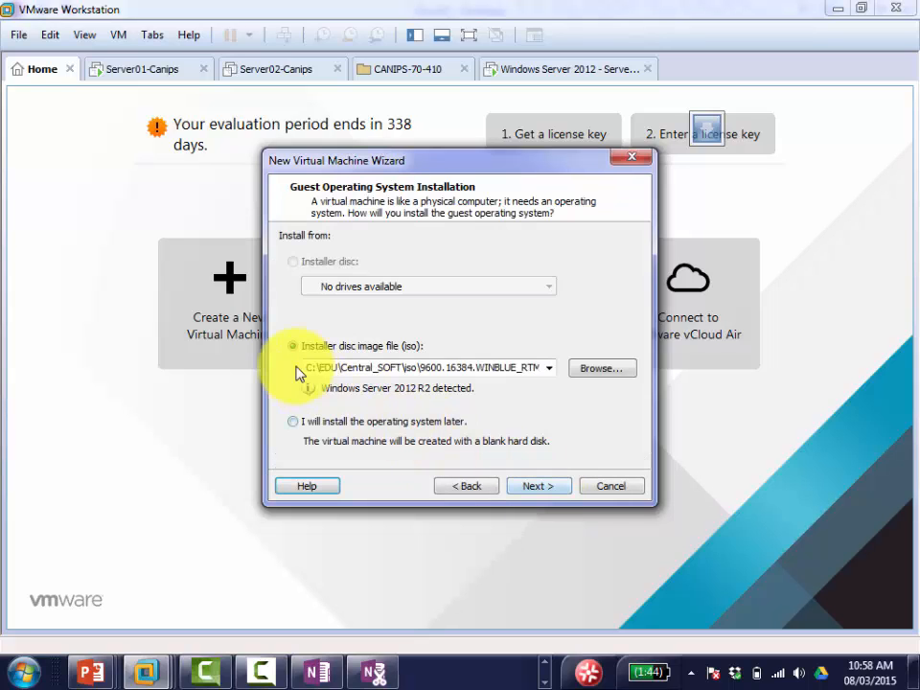
{"action": "left_click", "coordinate": [292, 423]}
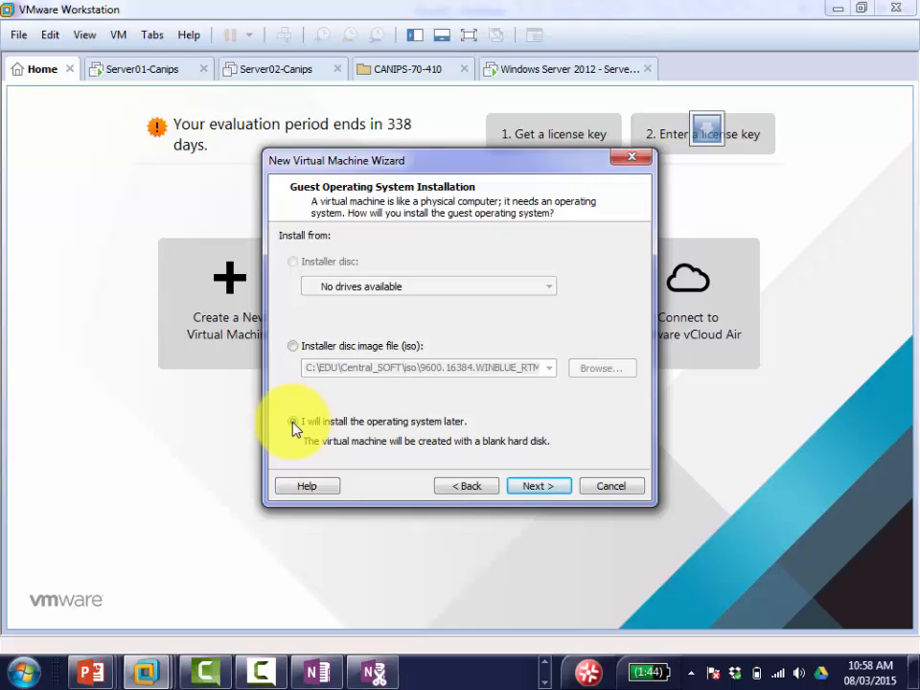
{"action": "left_click", "coordinate": [293, 423]}
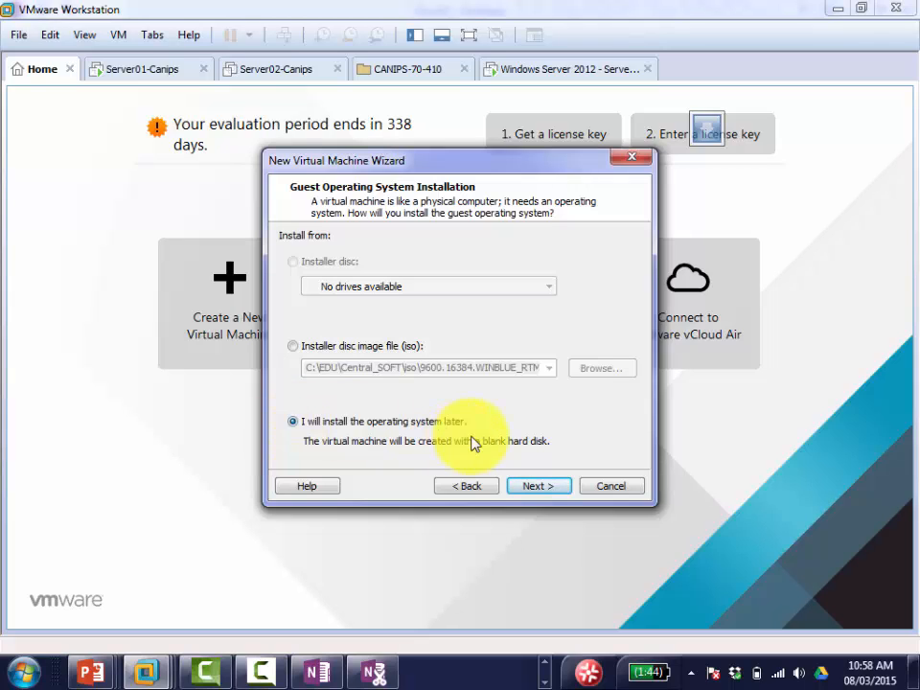
{"action": "left_click", "coordinate": [545, 489]}
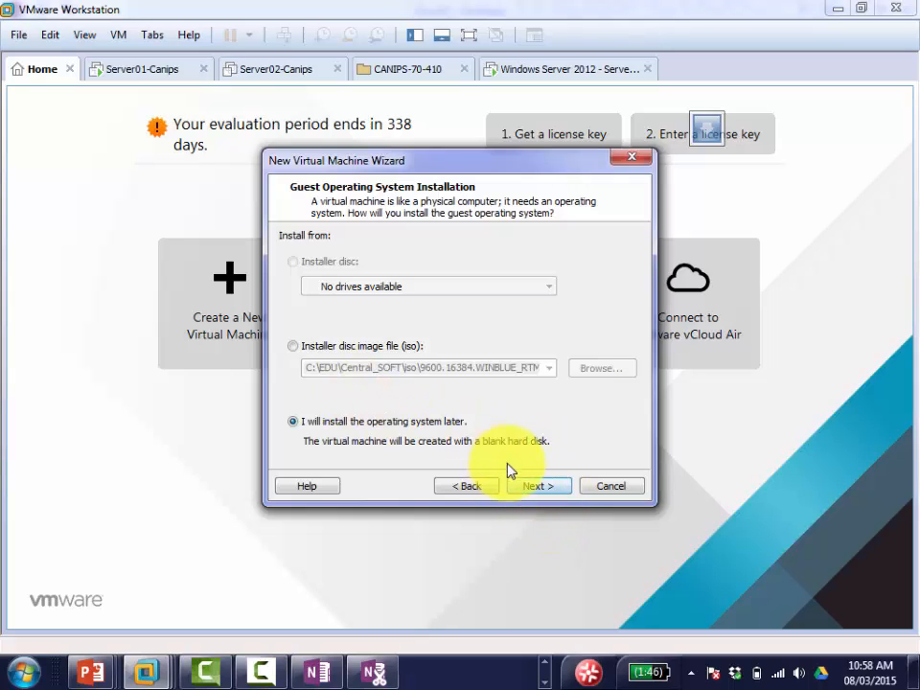
{"action": "left_click", "coordinate": [516, 485]}
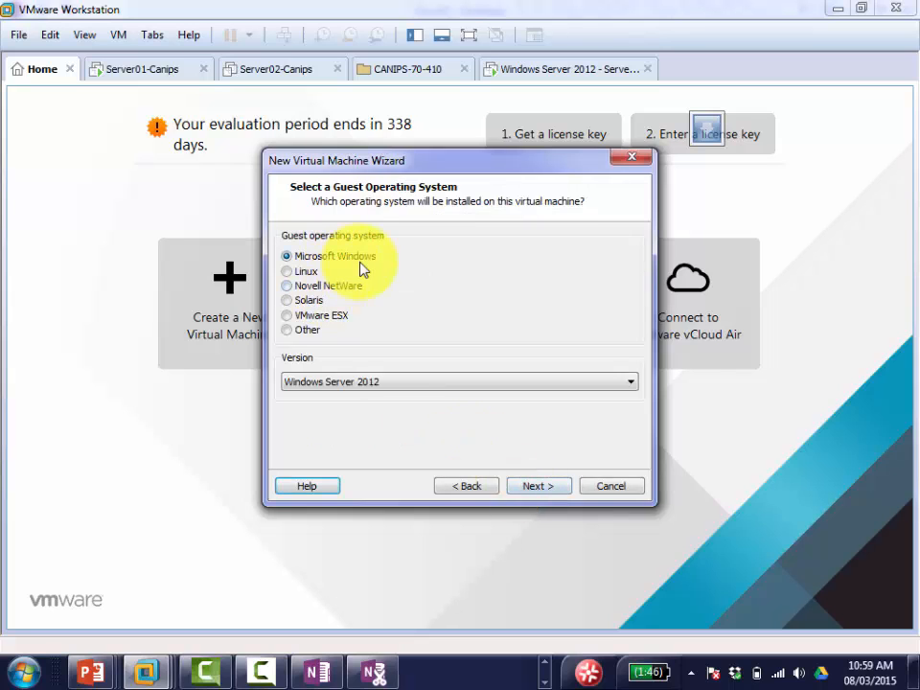
{"action": "left_click", "coordinate": [403, 389]}
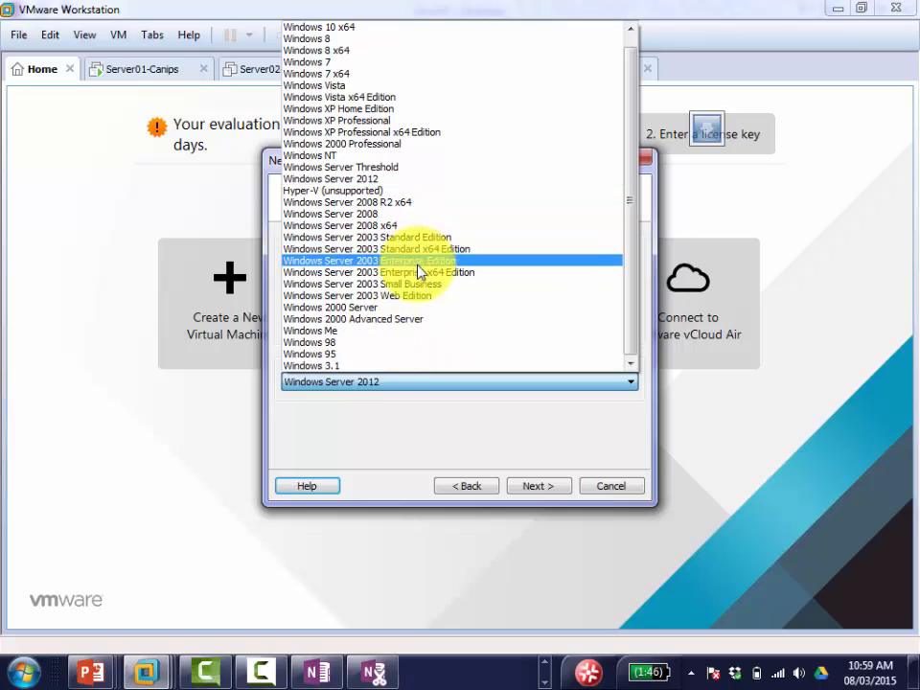
{"action": "left_click", "coordinate": [431, 182]}
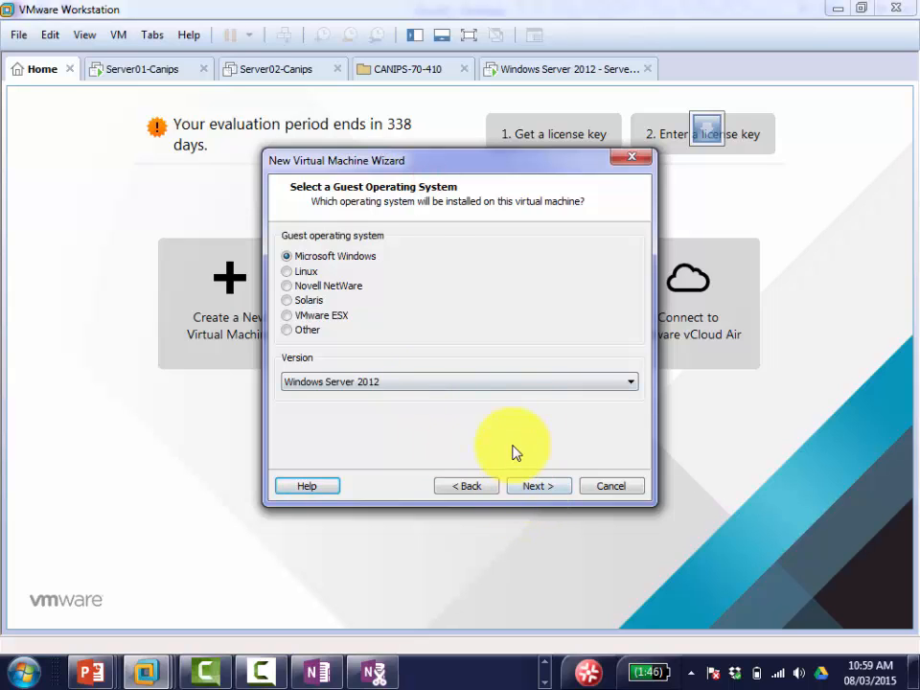
{"action": "left_click", "coordinate": [537, 487]}
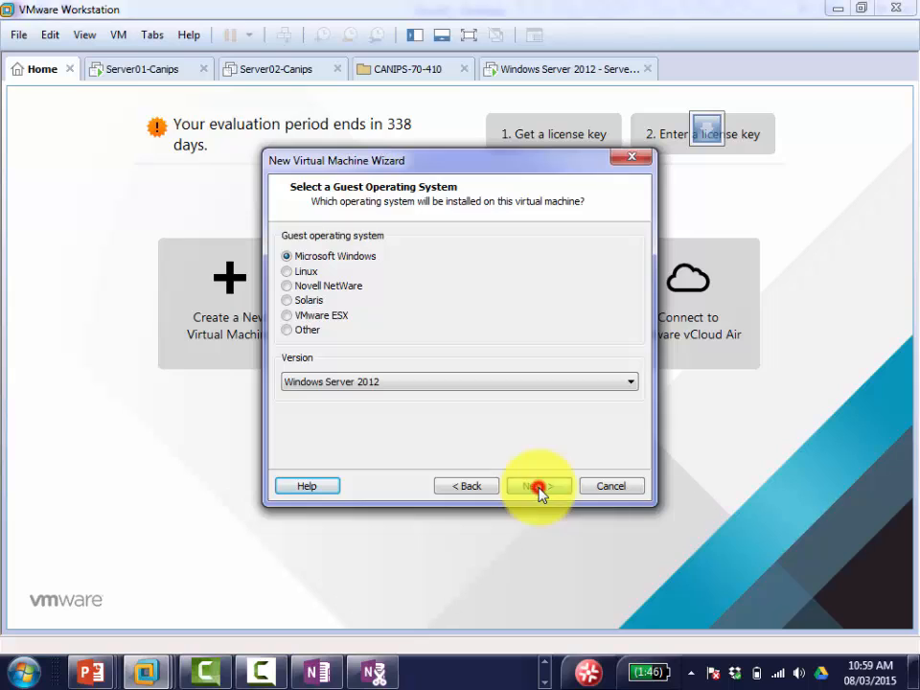
Step: Name the VM 'Windows Server 2012 - servercore02', store it on drive D:, and keep the 60 GB split disk
{"action": "left_click", "coordinate": [418, 266]}
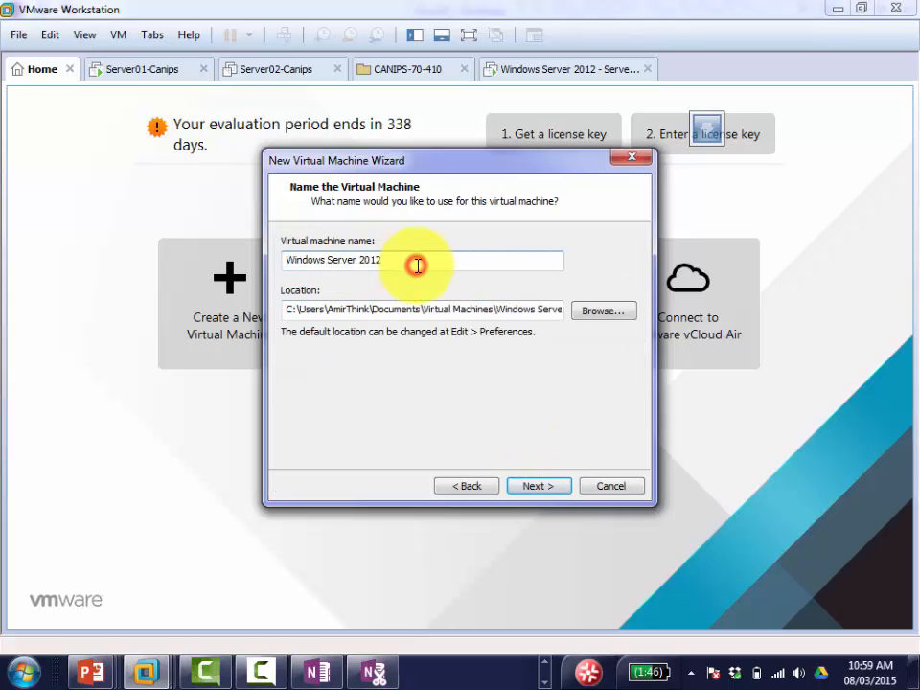
{"action": "type", "text": "- servercore02"}
{"action": "left_click", "coordinate": [287, 309]}
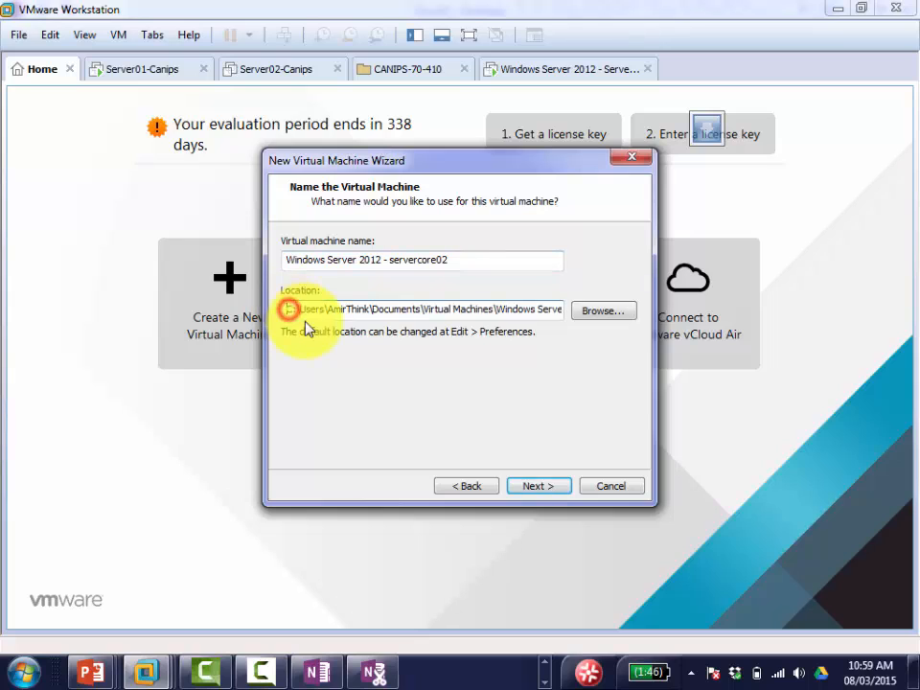
{"action": "key", "text": "Delete"}
{"action": "key", "text": "Delete"}
{"action": "type", "text": "d:"}
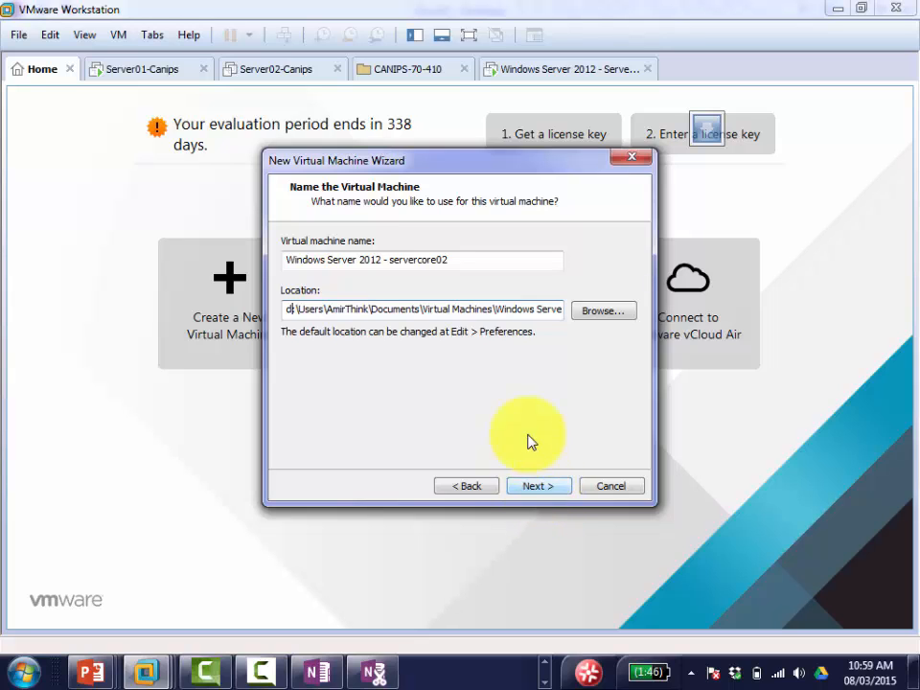
{"action": "left_click", "coordinate": [537, 489]}
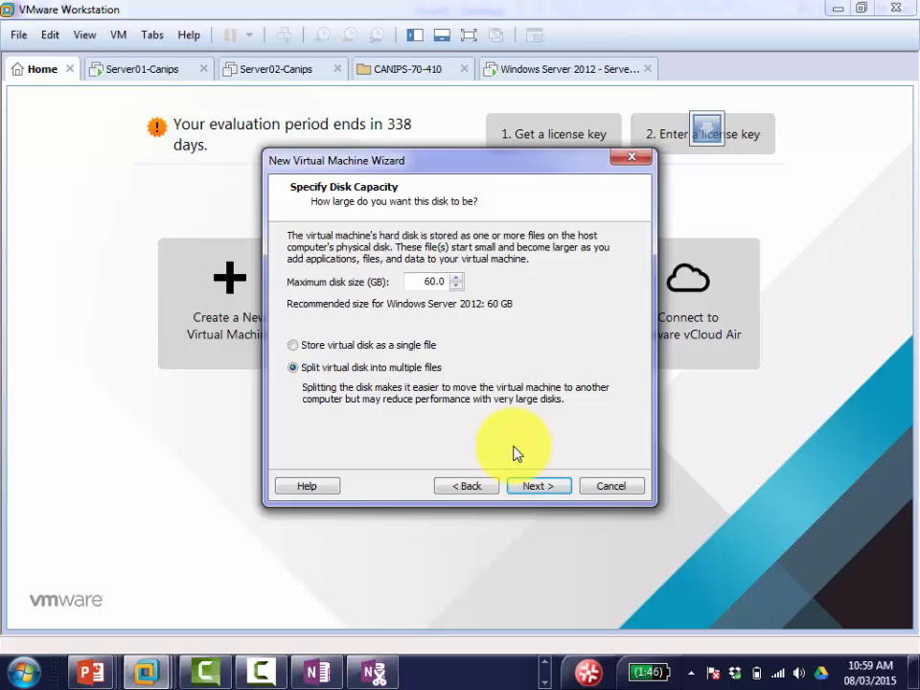
{"action": "left_click", "coordinate": [537, 486]}
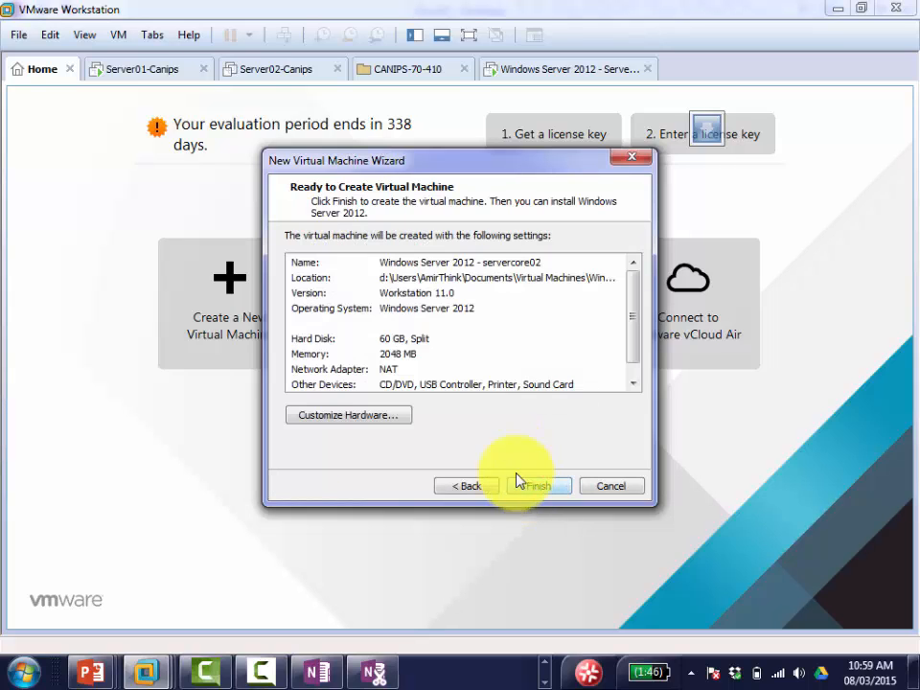
Step: Switch the network adapter to Host-only in Customize Hardware and finish the wizard
{"action": "left_click", "coordinate": [383, 414]}
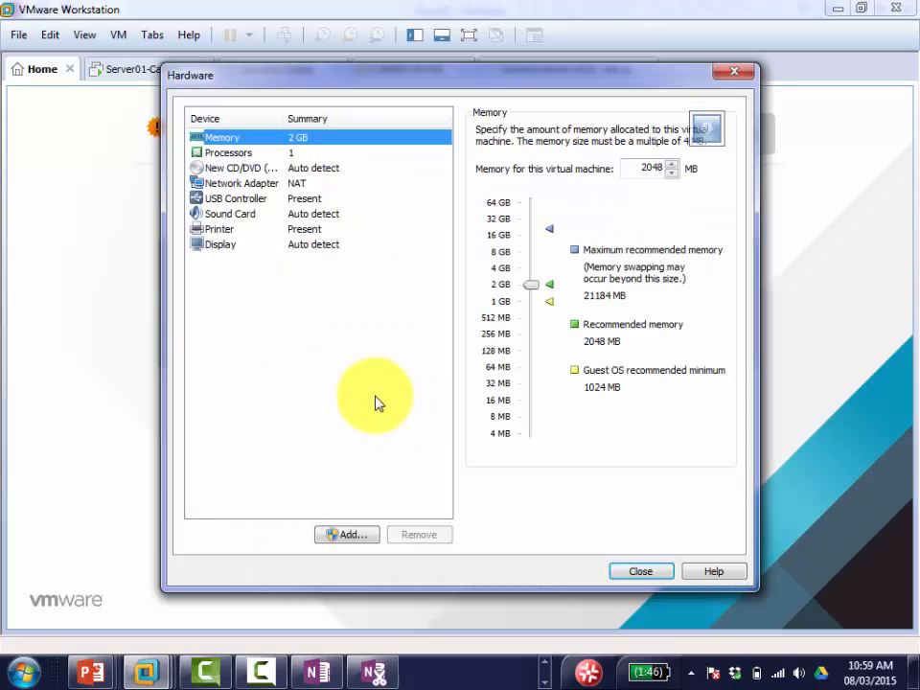
{"action": "left_click", "coordinate": [299, 183]}
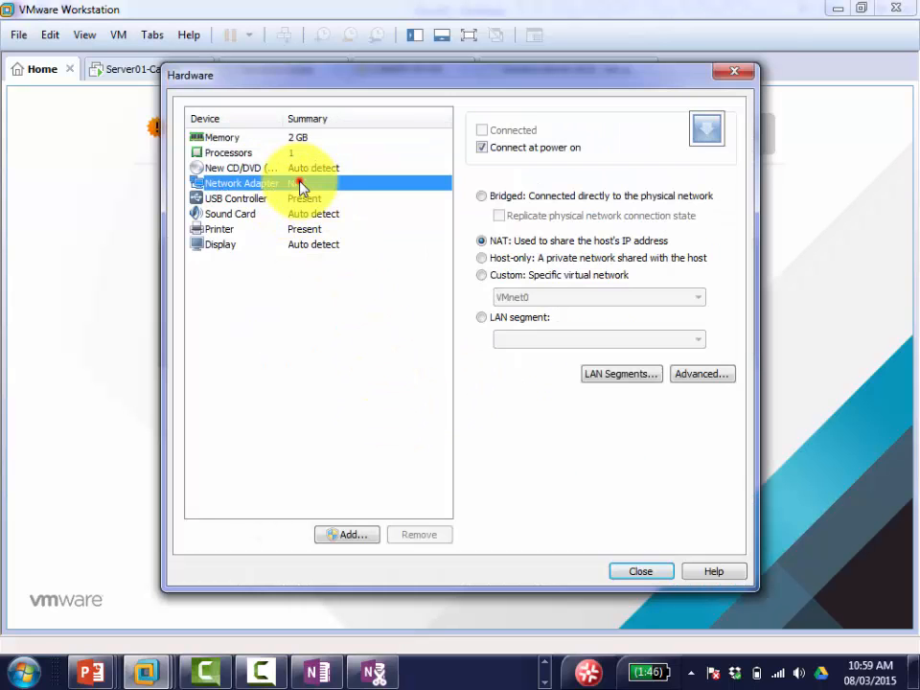
{"action": "left_click", "coordinate": [479, 249]}
{"action": "left_click", "coordinate": [484, 259]}
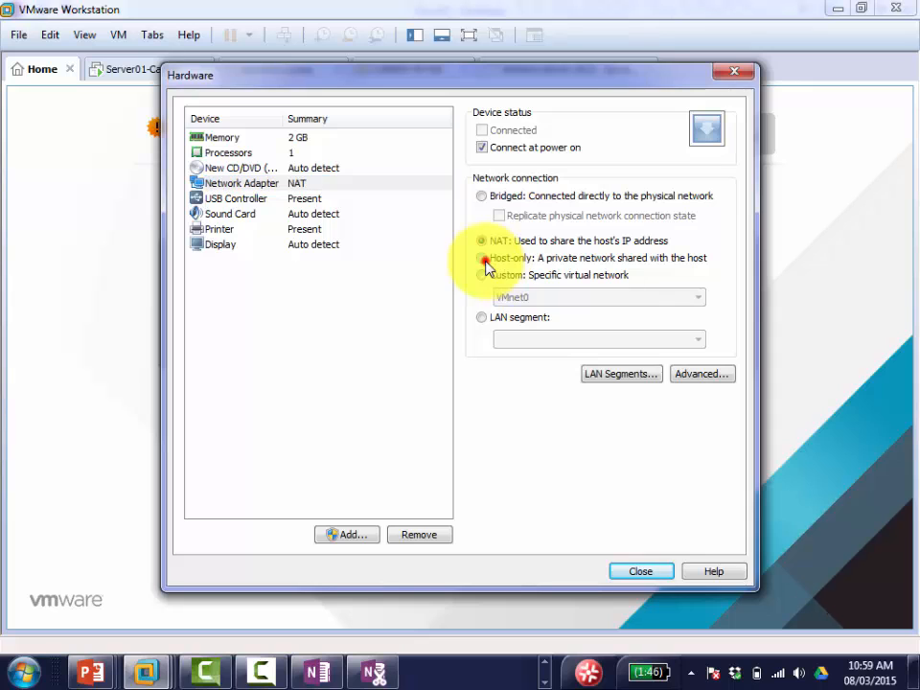
{"action": "left_click", "coordinate": [642, 572]}
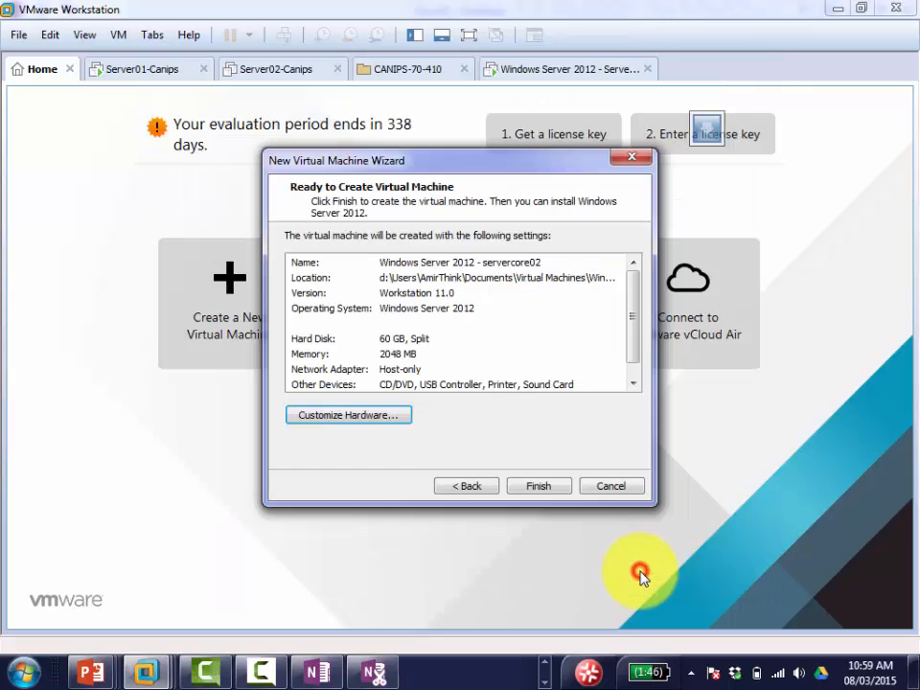
{"action": "left_click", "coordinate": [538, 487]}
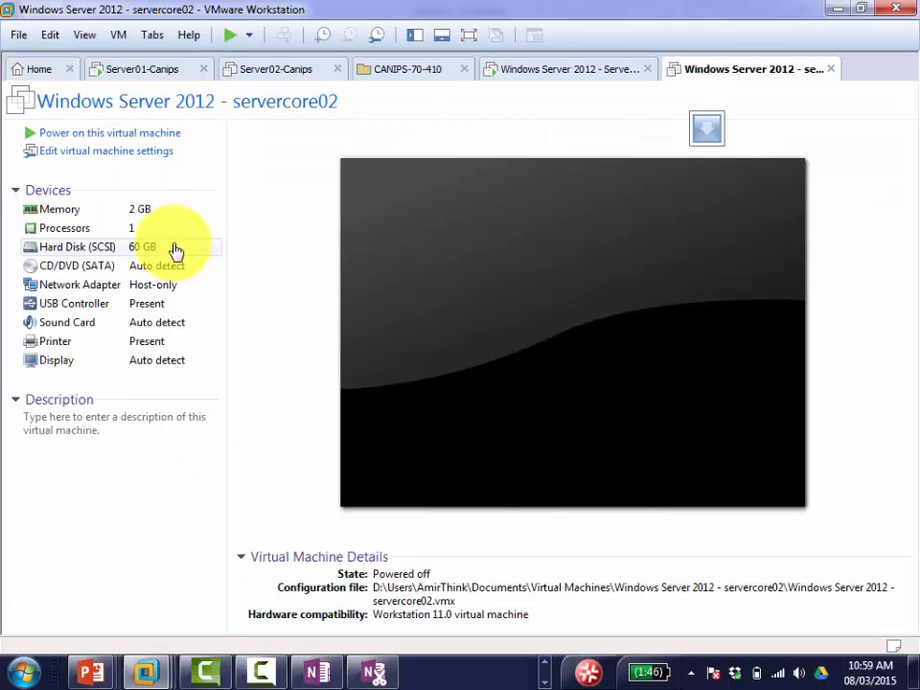
Step: Power on servercore02, decline reconnecting sata0:1, and restart it with Ctrl+Alt+Del
{"action": "left_click", "coordinate": [142, 138]}
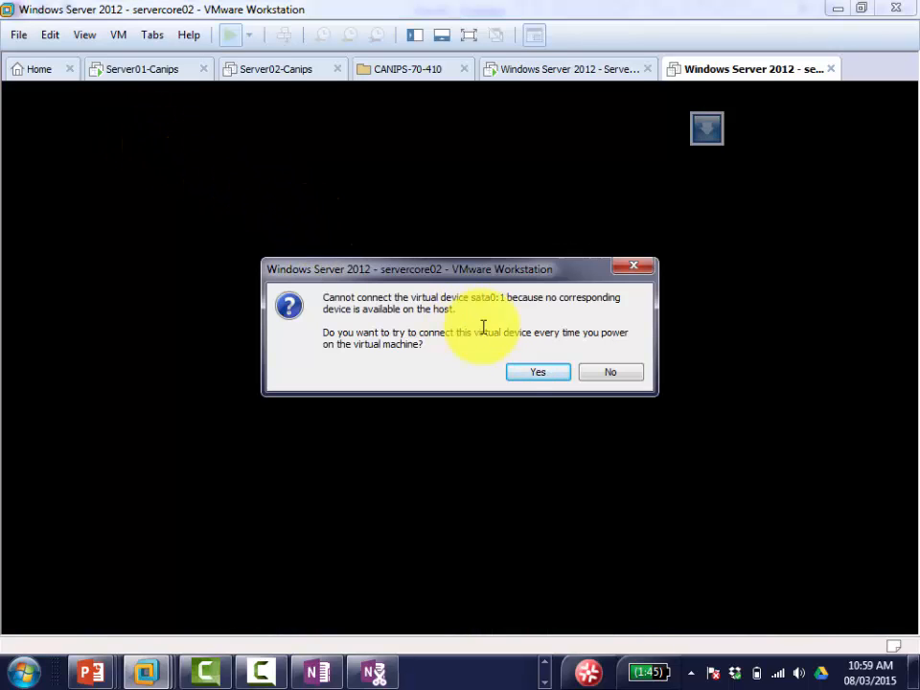
{"action": "left_click", "coordinate": [607, 378]}
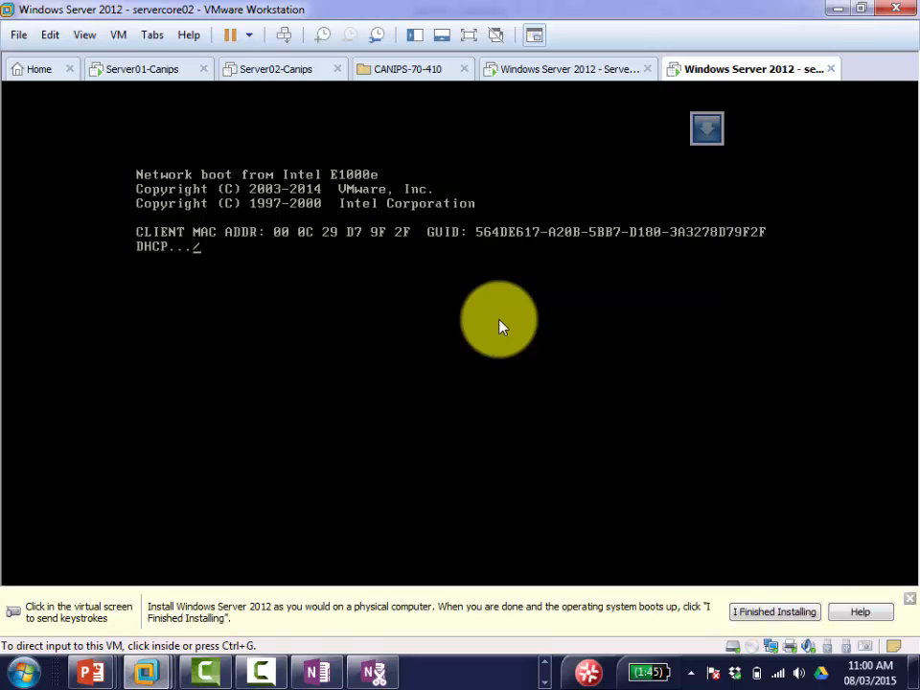
{"action": "left_click", "coordinate": [498, 327]}
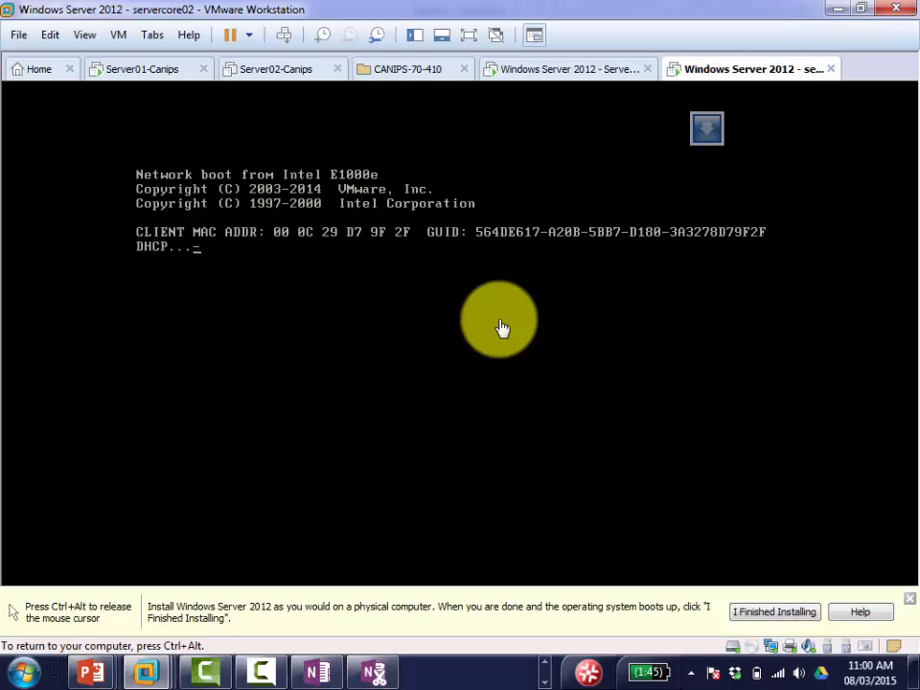
{"action": "key", "text": "ctrl+alt"}
{"action": "left_click", "coordinate": [285, 36]}
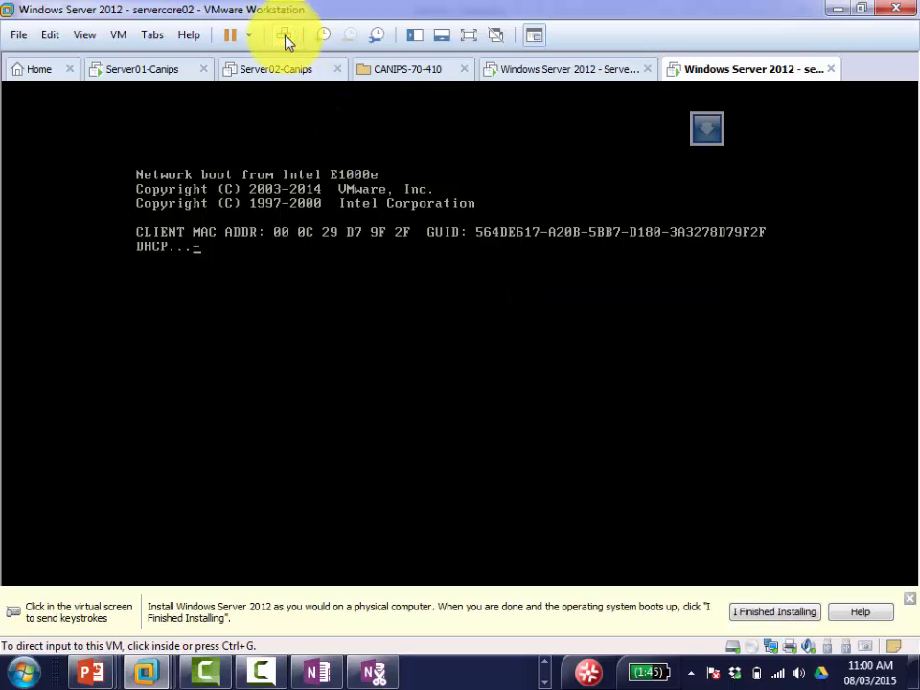
{"action": "left_click", "coordinate": [365, 271]}
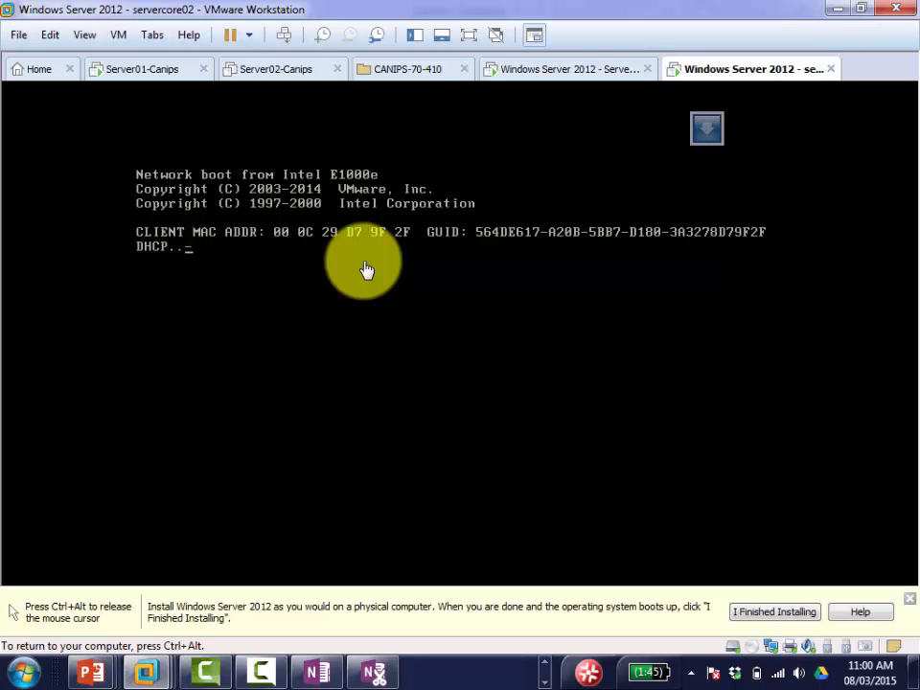
{"action": "key", "text": "ctrl+alt"}
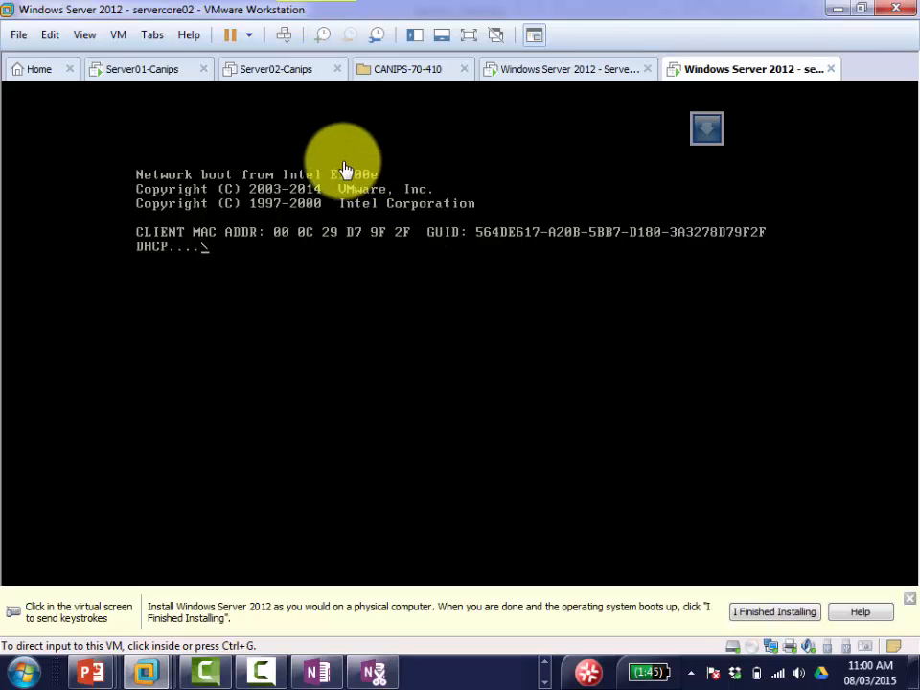
Step: In the CD/DVD settings, enable Connected and Connect at power on, and choose Use ISO image file
{"action": "right_click", "coordinate": [720, 76]}
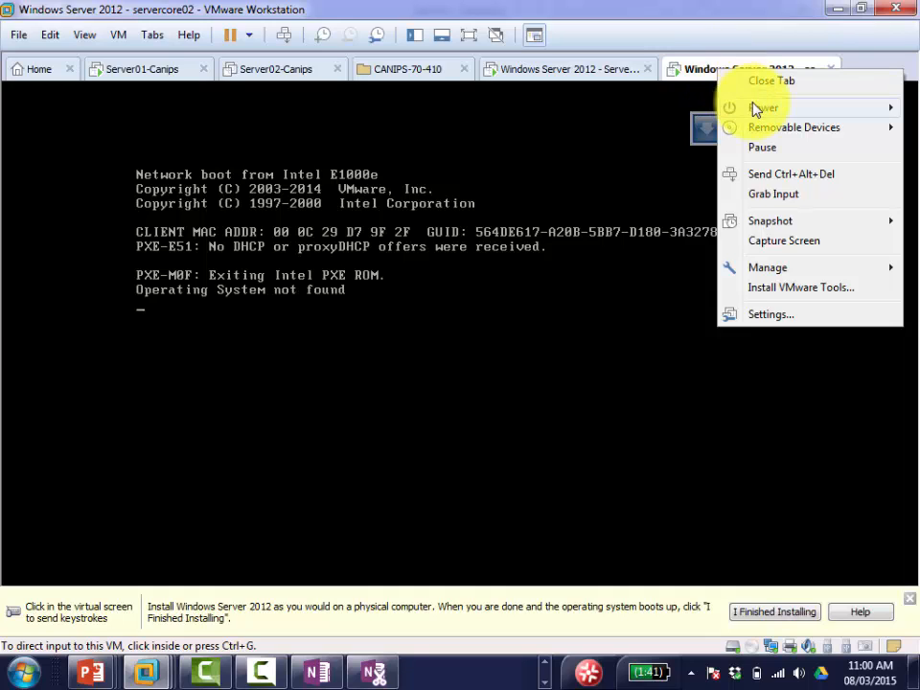
{"action": "mouse_move", "coordinate": [756, 110]}
{"action": "mouse_move", "coordinate": [753, 139]}
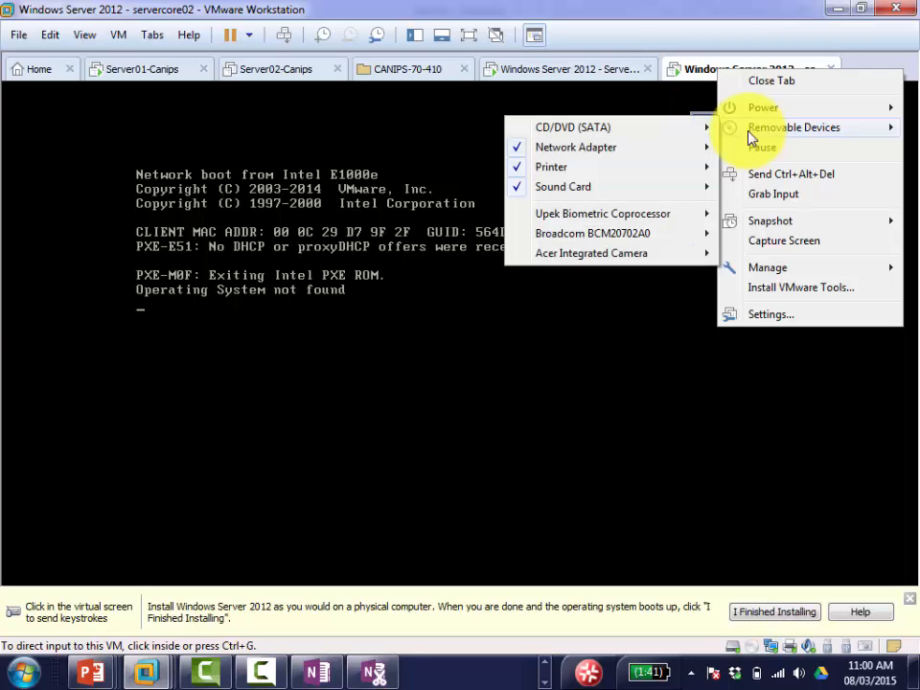
{"action": "mouse_move", "coordinate": [699, 131]}
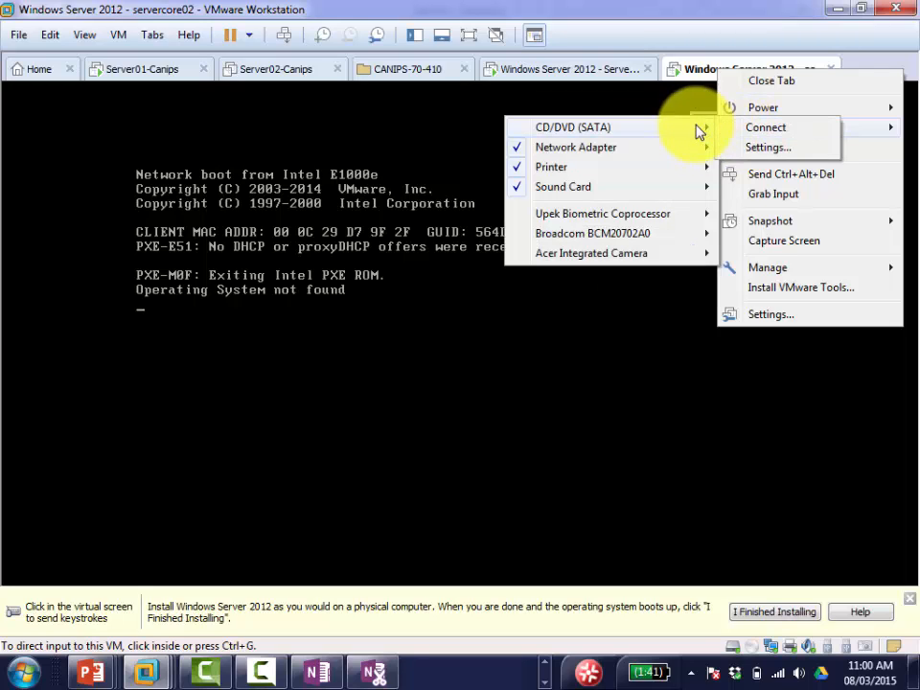
{"action": "left_click", "coordinate": [769, 148]}
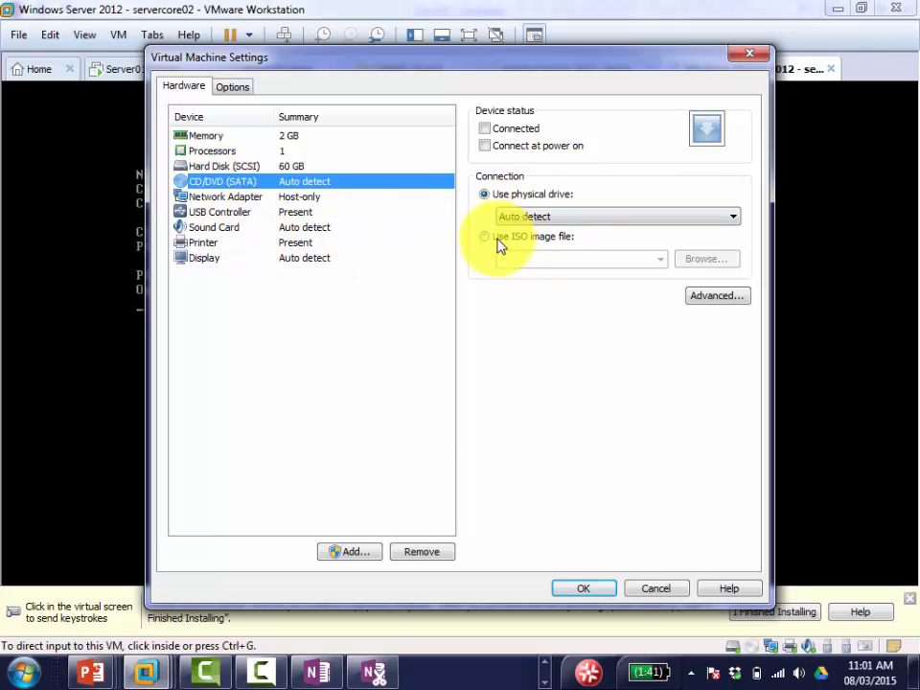
{"action": "left_click", "coordinate": [485, 128]}
{"action": "left_click", "coordinate": [486, 147]}
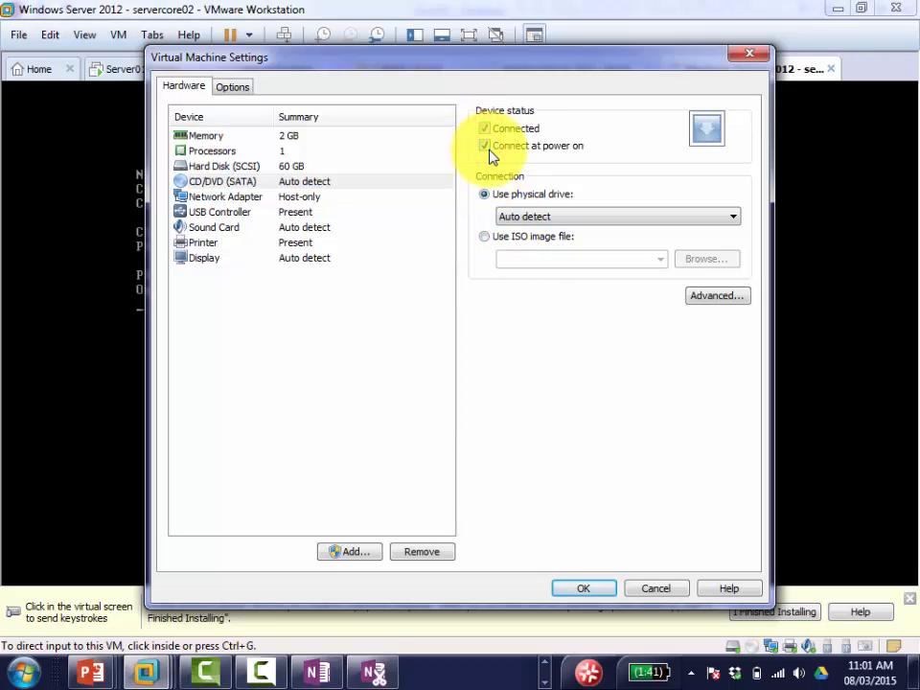
{"action": "left_click", "coordinate": [486, 237]}
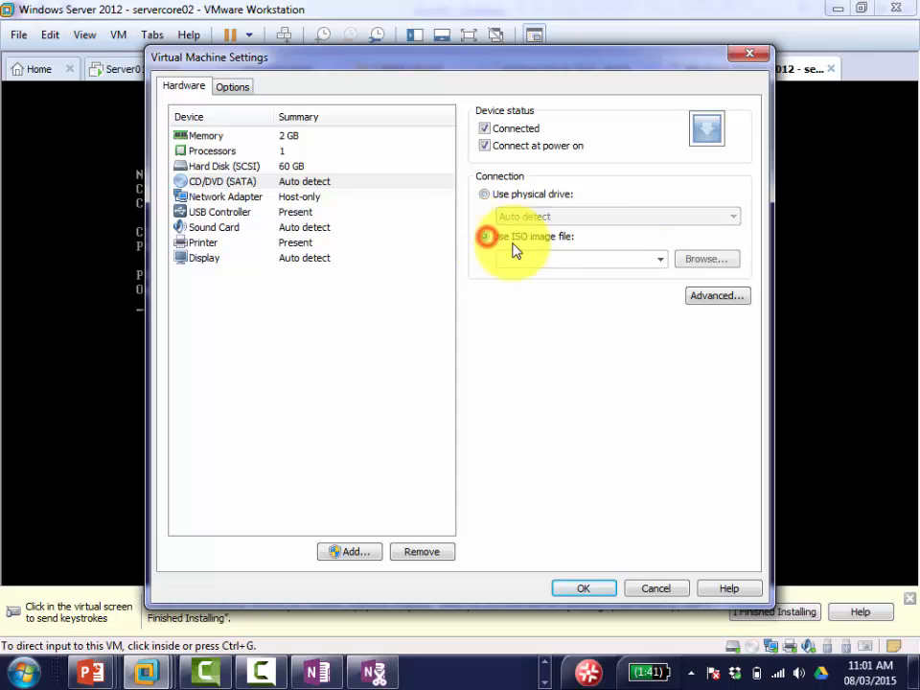
Step: Select the 9600 Windows Server evaluation ISO from C:\EDU\Central_SOFT\iso and apply the settings
{"action": "left_click", "coordinate": [704, 263]}
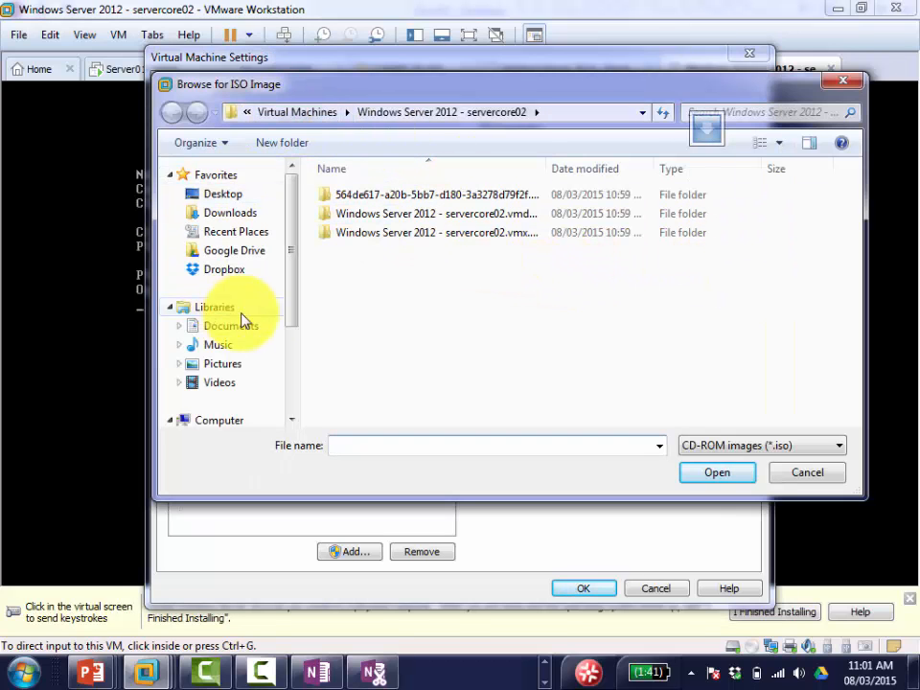
{"action": "left_click", "coordinate": [291, 345]}
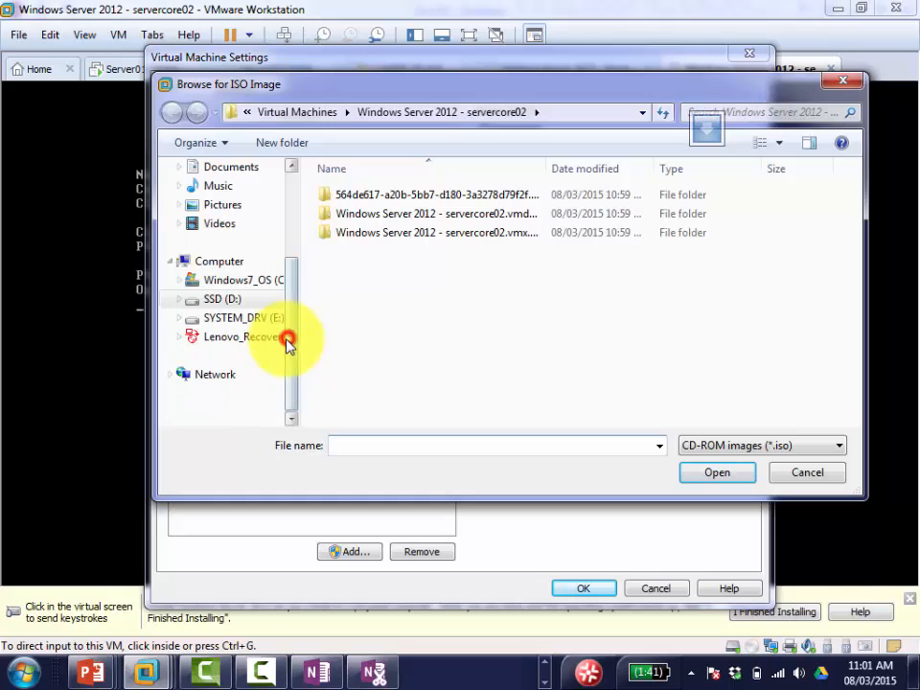
{"action": "left_click", "coordinate": [254, 287]}
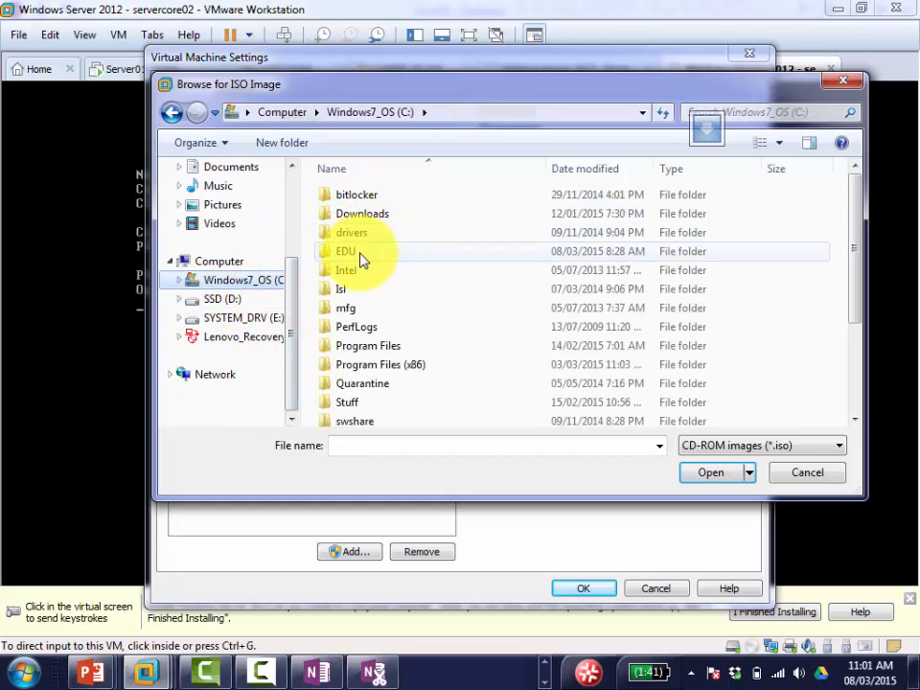
{"action": "double_click", "coordinate": [362, 253]}
{"action": "double_click", "coordinate": [384, 290]}
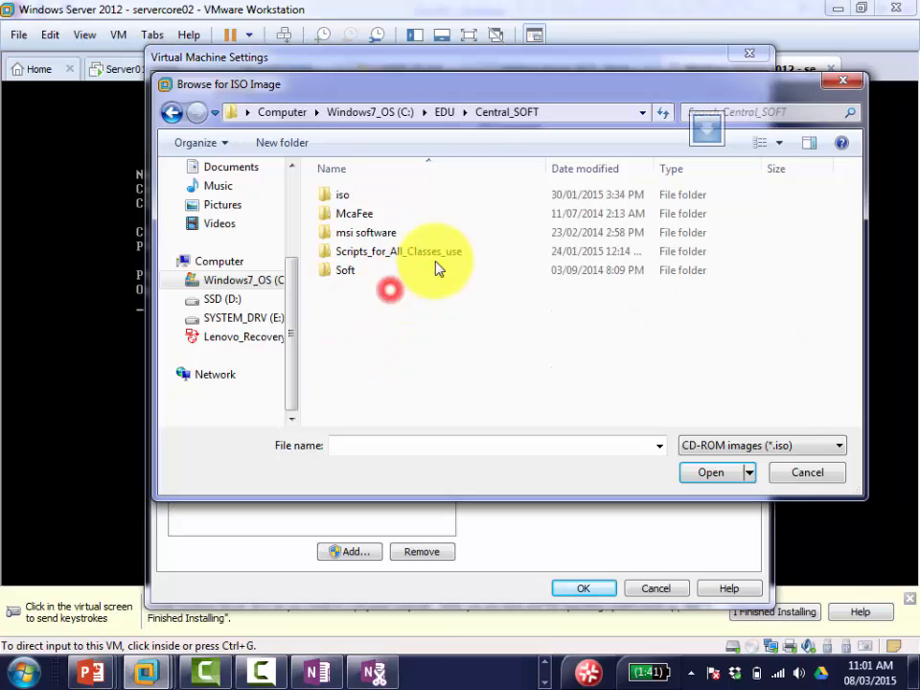
{"action": "double_click", "coordinate": [335, 196]}
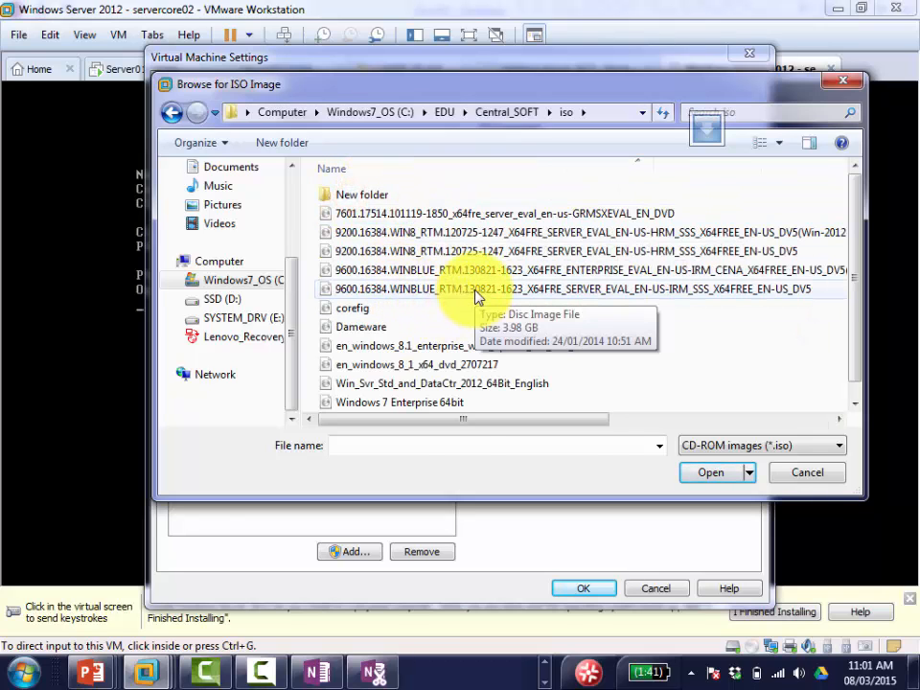
{"action": "double_click", "coordinate": [474, 289]}
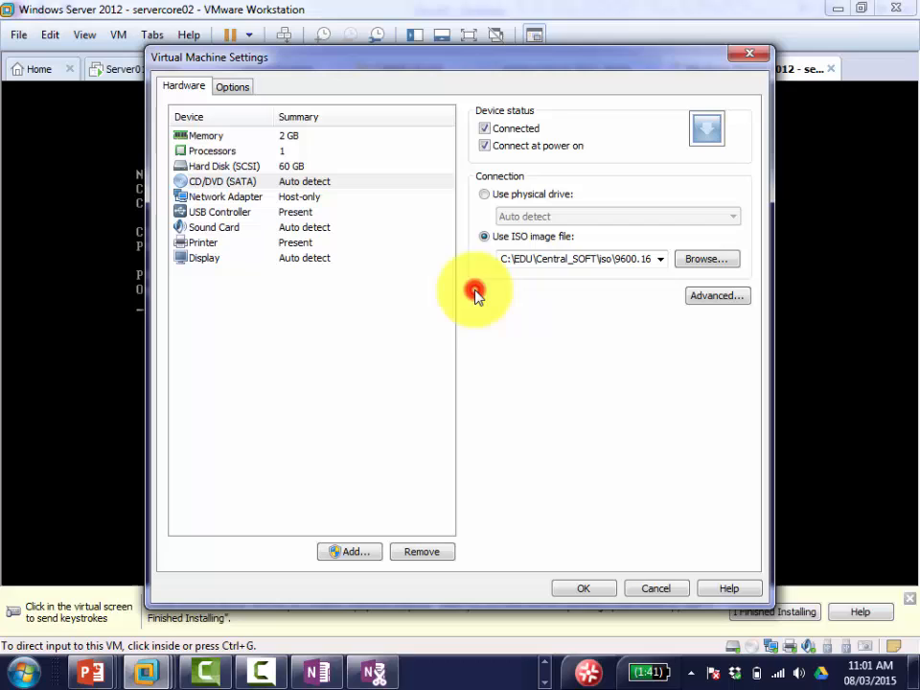
{"action": "left_click", "coordinate": [581, 595]}
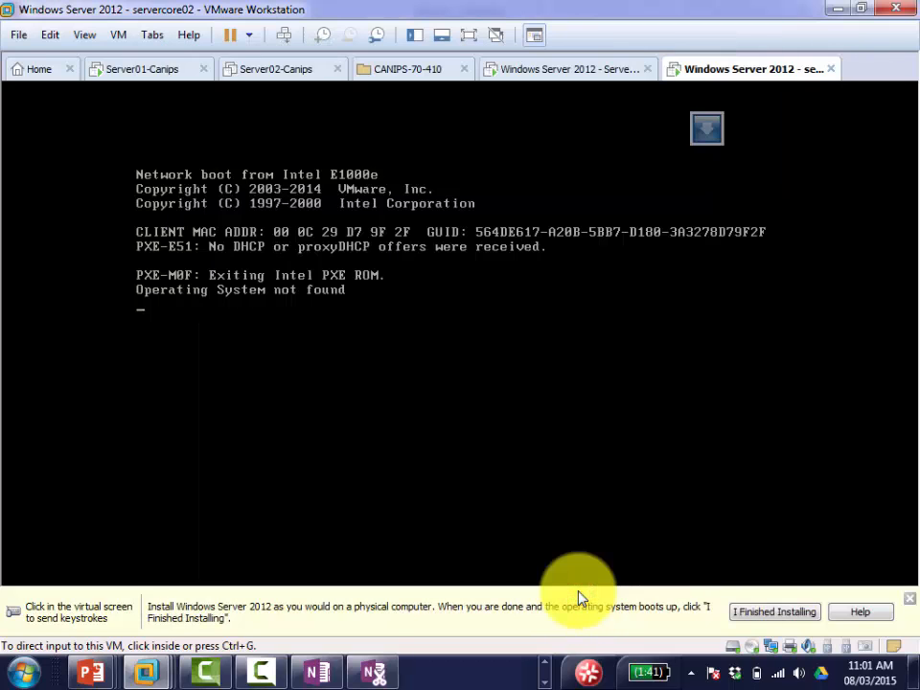
Step: Reboot the VM with Send Ctrl+Alt+Del so it loads Windows Server 2012 R2 Setup from the ISO
{"action": "left_click", "coordinate": [424, 303]}
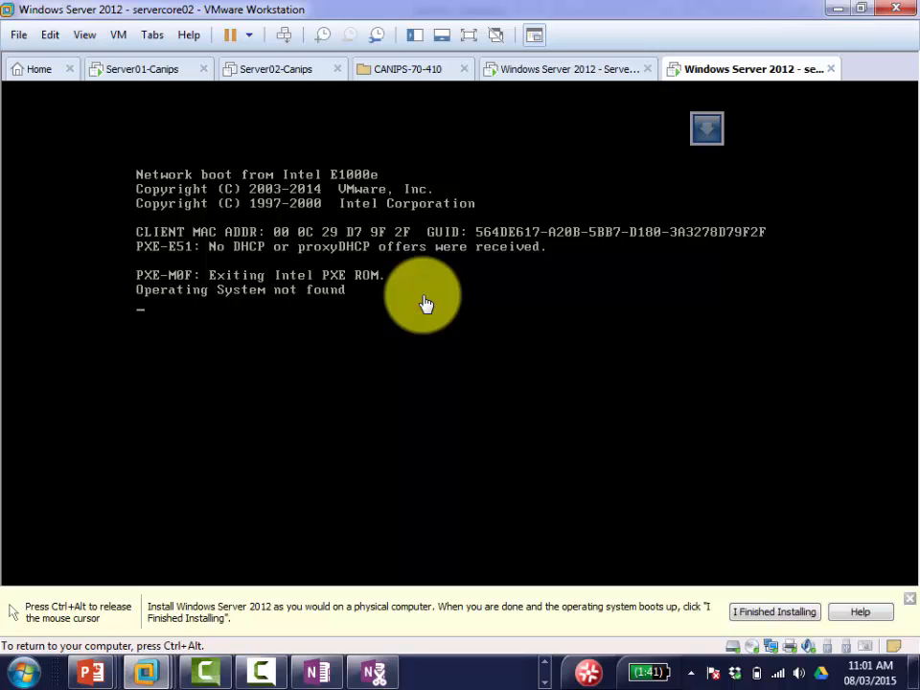
{"action": "key", "text": "ctrl+alt"}
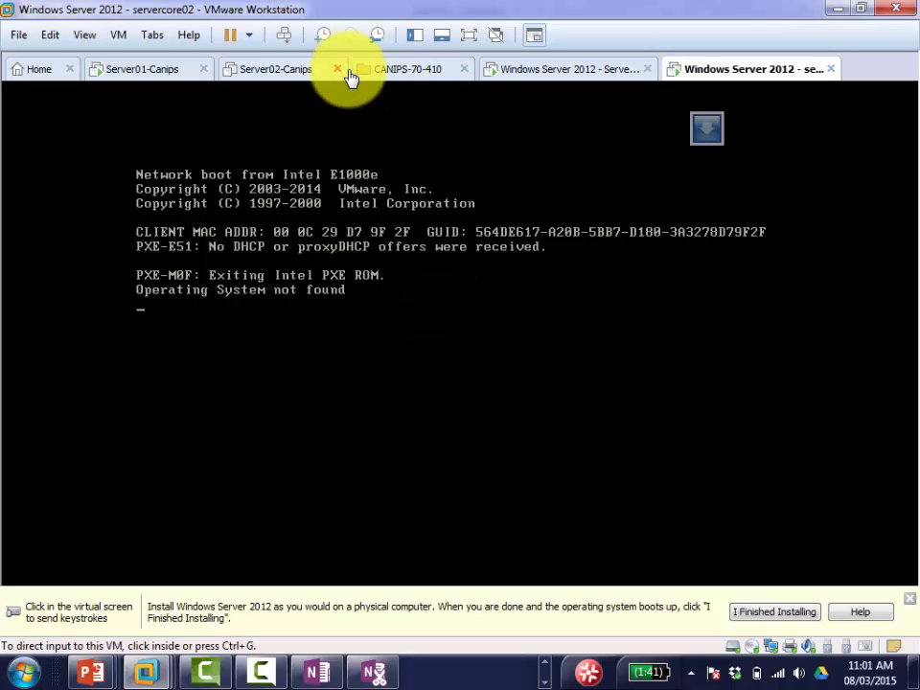
{"action": "left_click", "coordinate": [283, 39]}
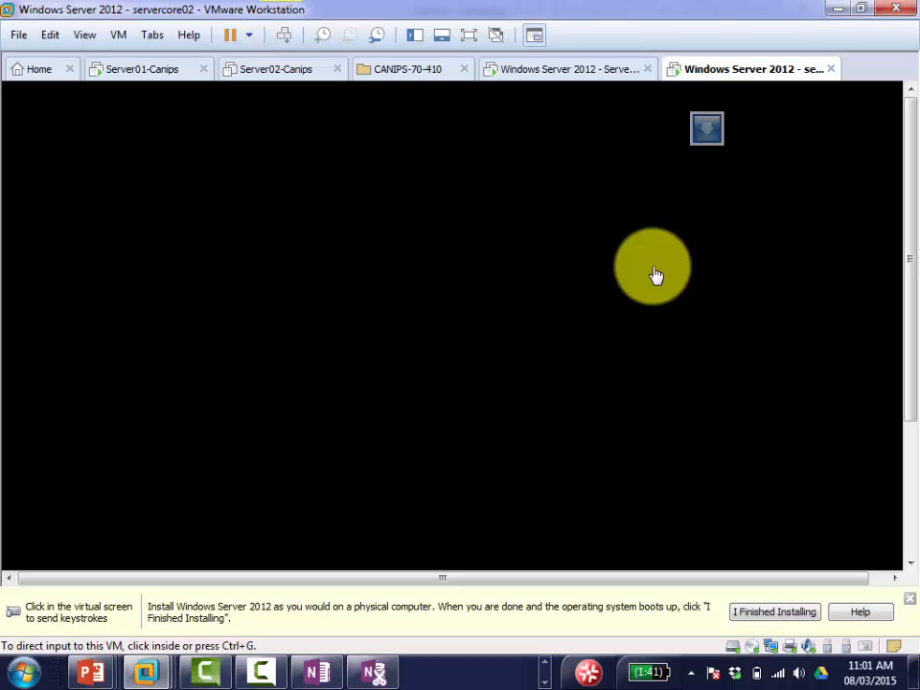
{"action": "left_click_drag", "start_coordinate": [910, 222], "coordinate": [918, 395]}
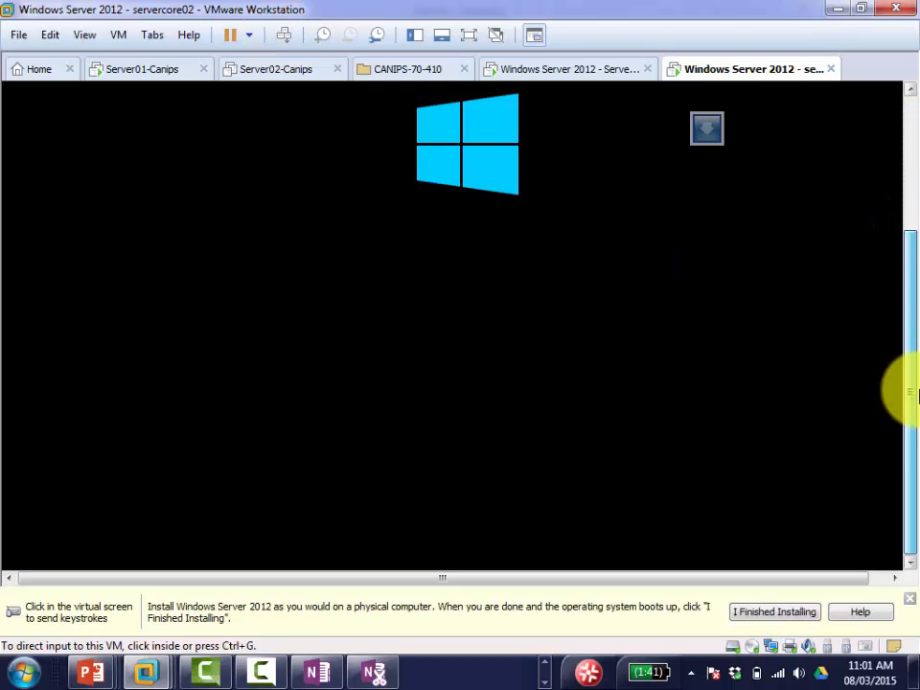
{"action": "left_click_drag", "start_coordinate": [916, 276], "coordinate": [910, 97]}
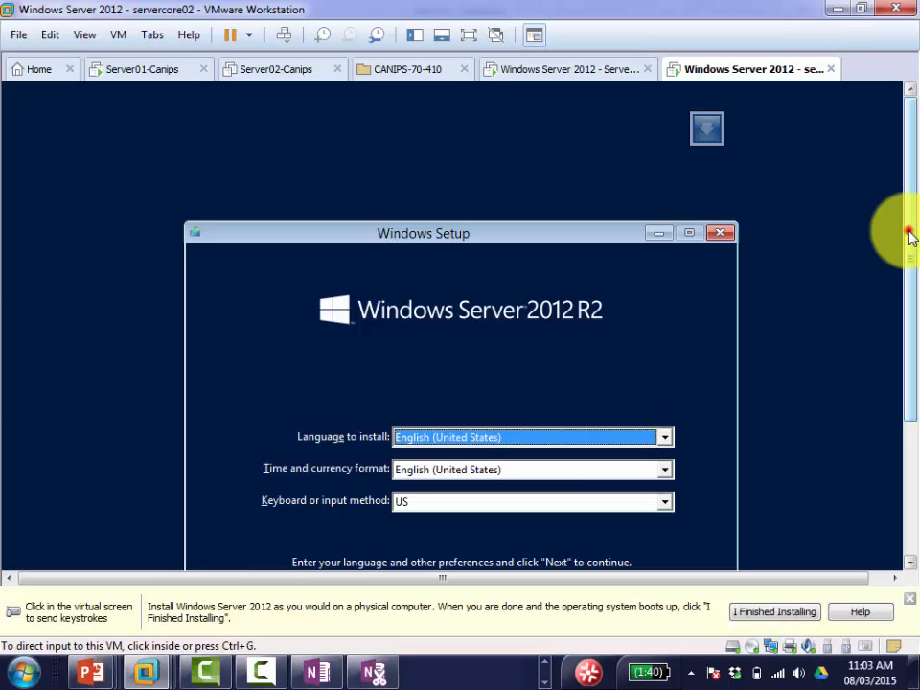
Step: Switch to the Servercore01 VM and continue past its Windows Setup language page
{"action": "left_click_drag", "start_coordinate": [909, 232], "coordinate": [910, 307]}
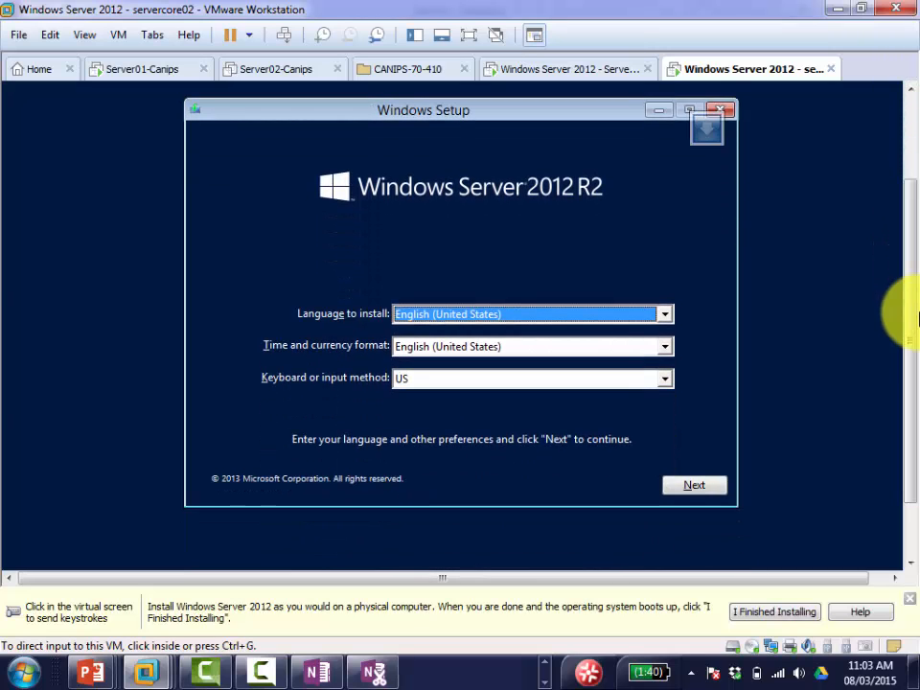
{"action": "left_click", "coordinate": [552, 70]}
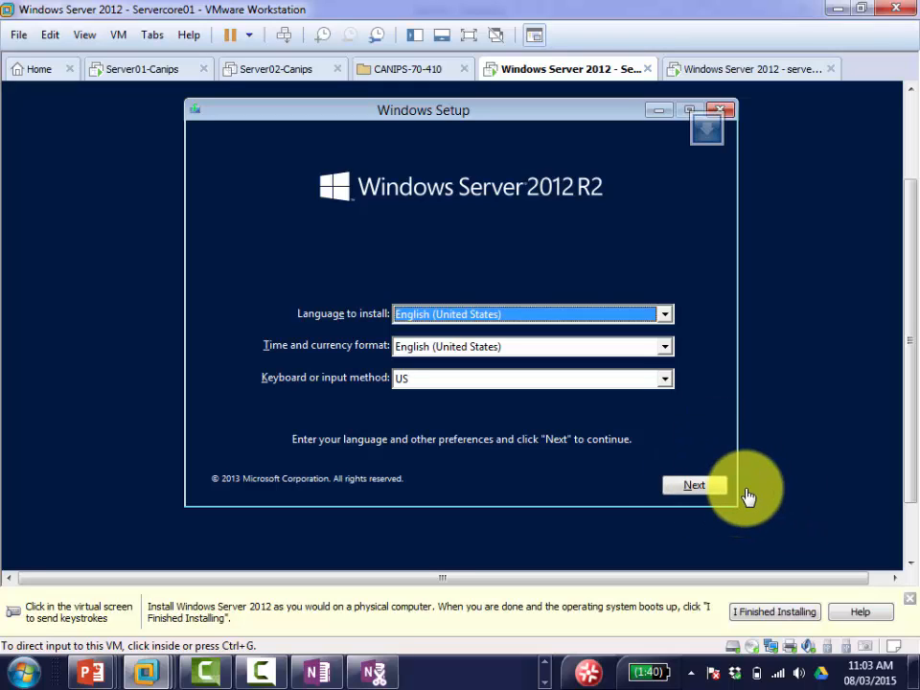
{"action": "left_click", "coordinate": [718, 492]}
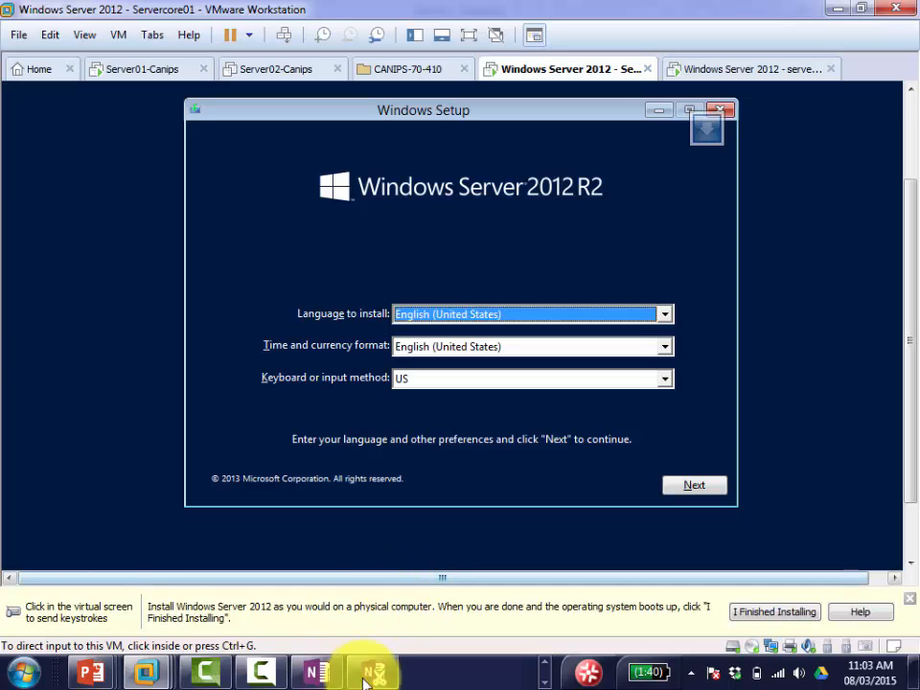
Step: Add the line 'When on Windows language selection page .. Click Next' below 'It restarts' in OneNote
{"action": "left_click", "coordinate": [315, 671]}
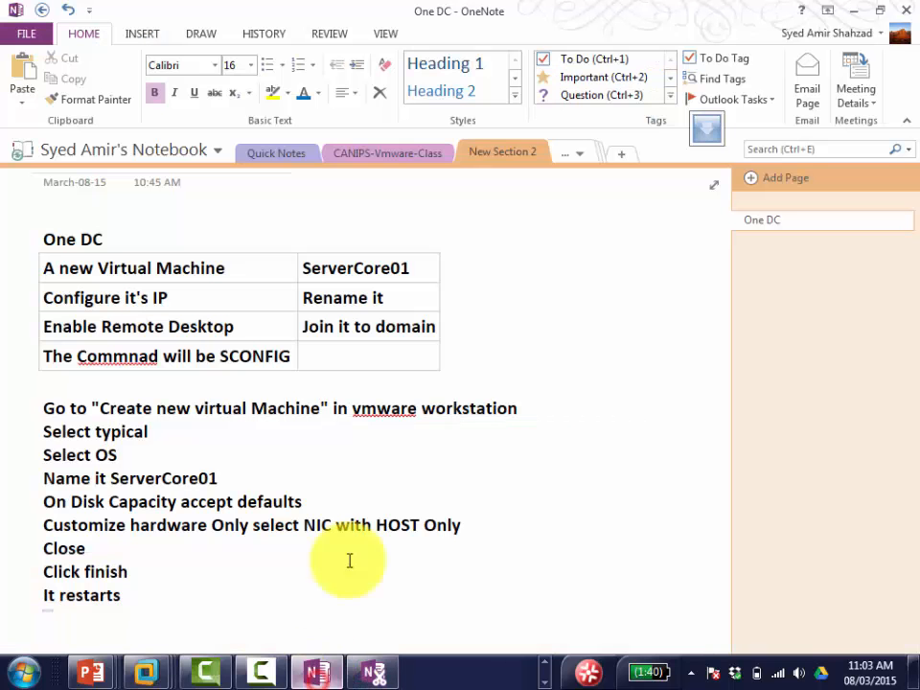
{"action": "left_click", "coordinate": [217, 607]}
{"action": "type", "text": "When "}
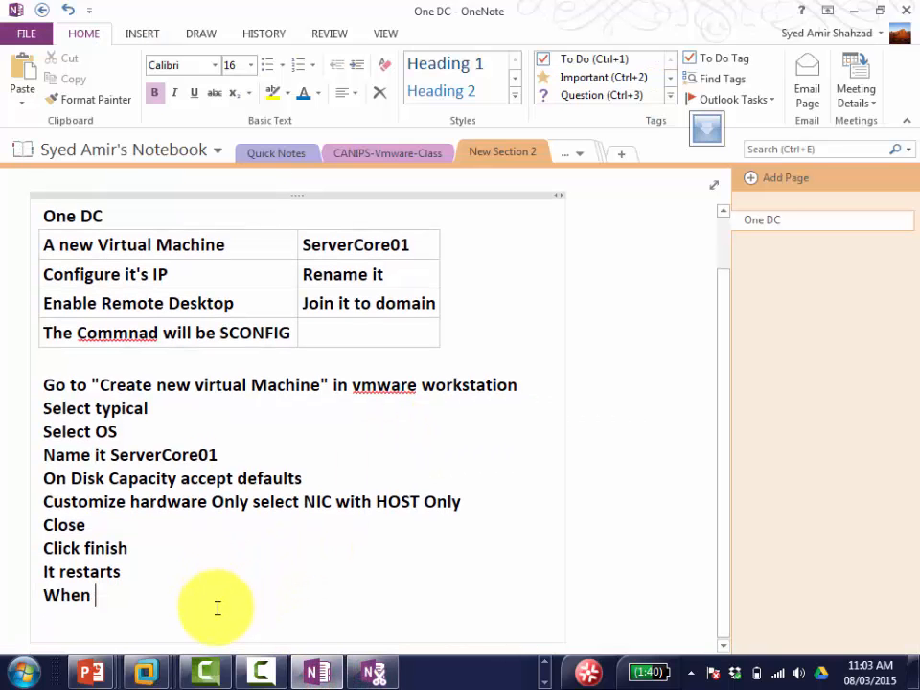
{"action": "type", "text": "on Windows "}
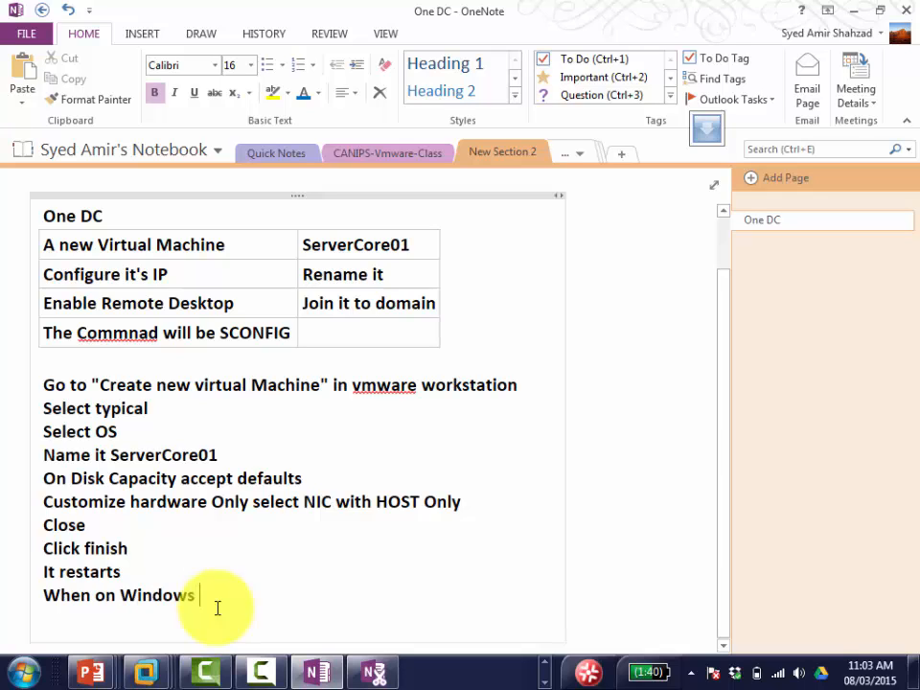
{"action": "type", "text": "language sele"}
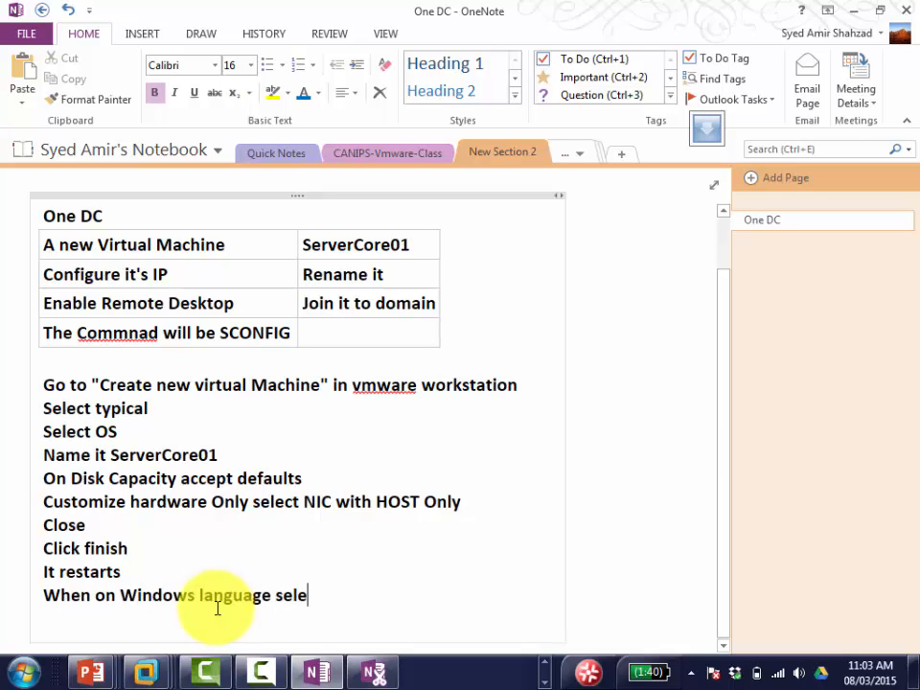
{"action": "type", "text": "ction page "}
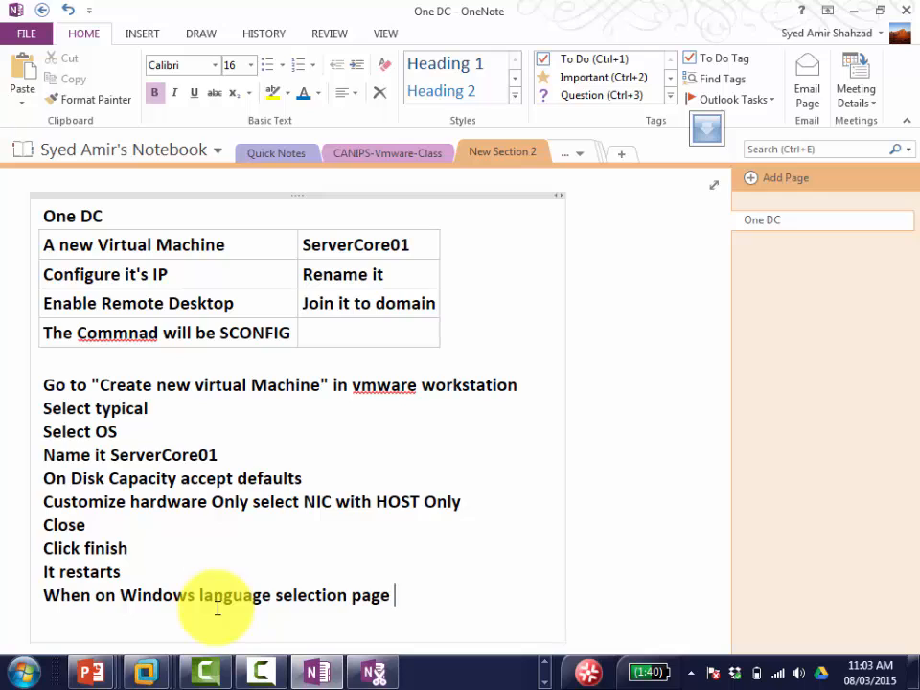
{"action": "type", "text": ".. Click Next"}
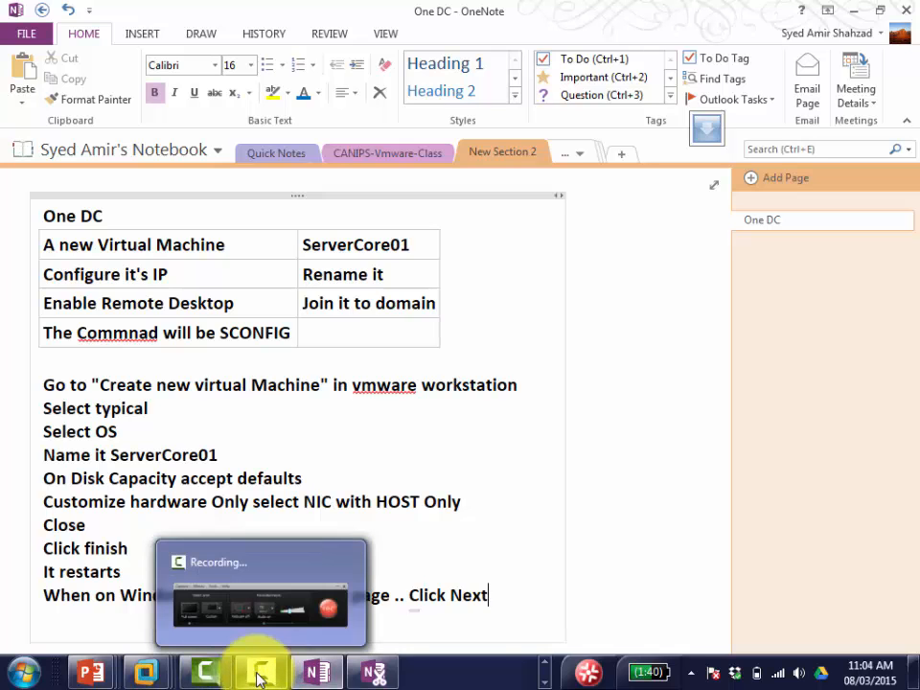
Step: Shut down the servercore02 guest from its tab's Power menu
{"action": "mouse_move", "coordinate": [153, 677]}
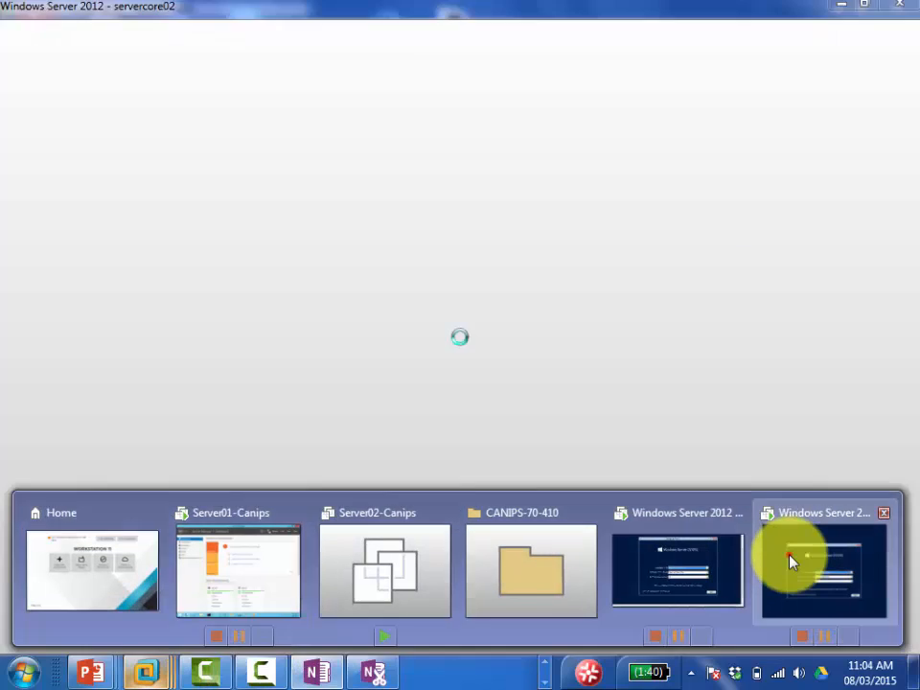
{"action": "left_click", "coordinate": [791, 561]}
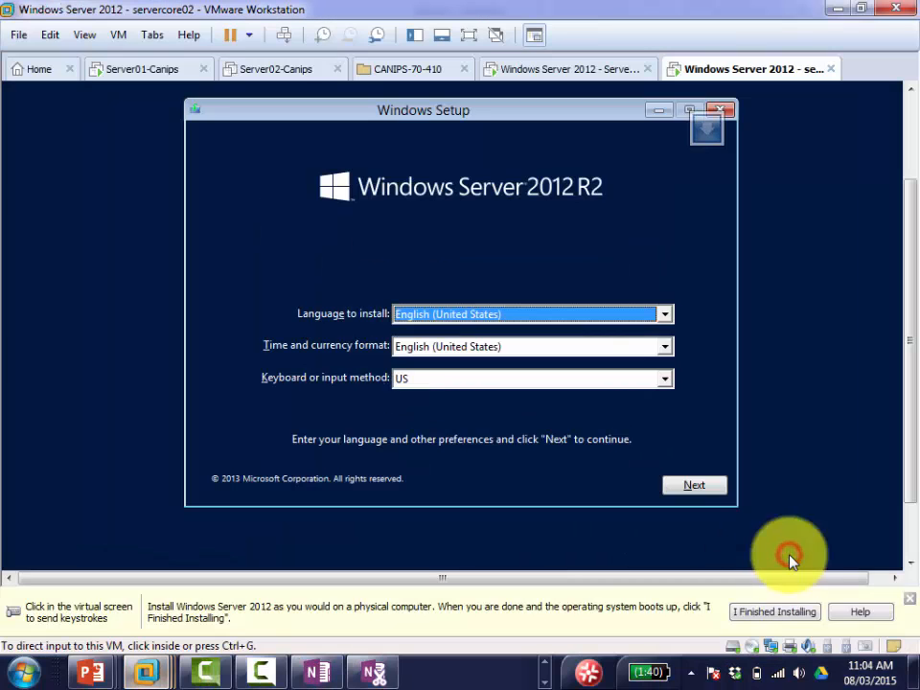
{"action": "left_click", "coordinate": [568, 75]}
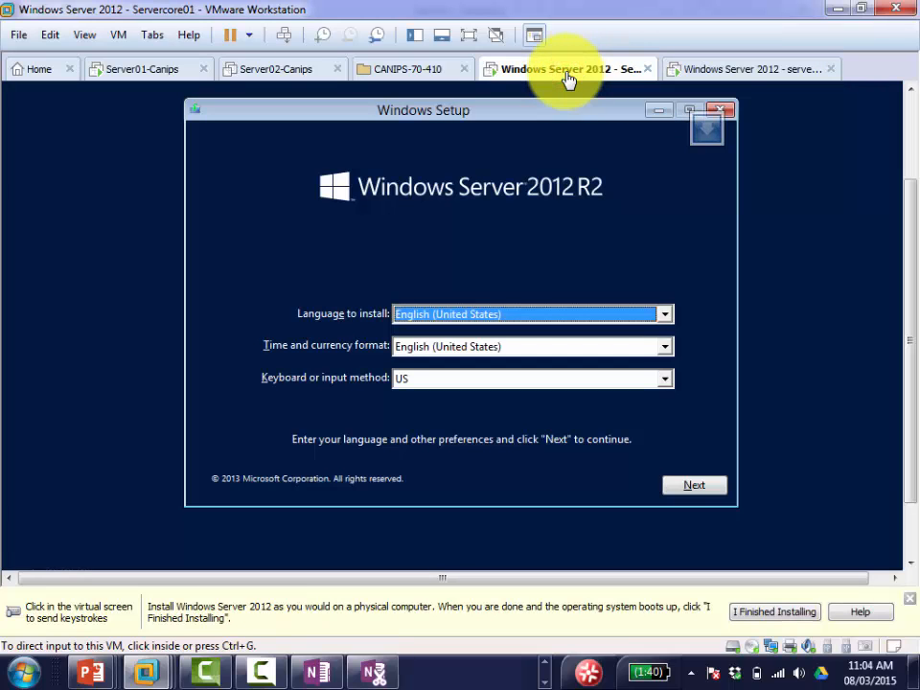
{"action": "right_click", "coordinate": [568, 77]}
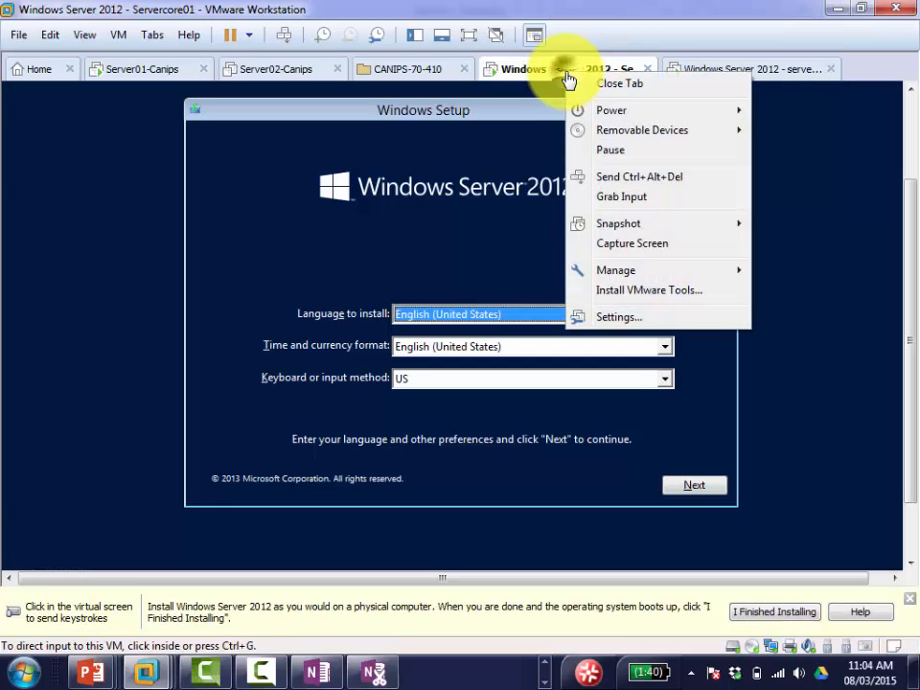
{"action": "left_click", "coordinate": [770, 77]}
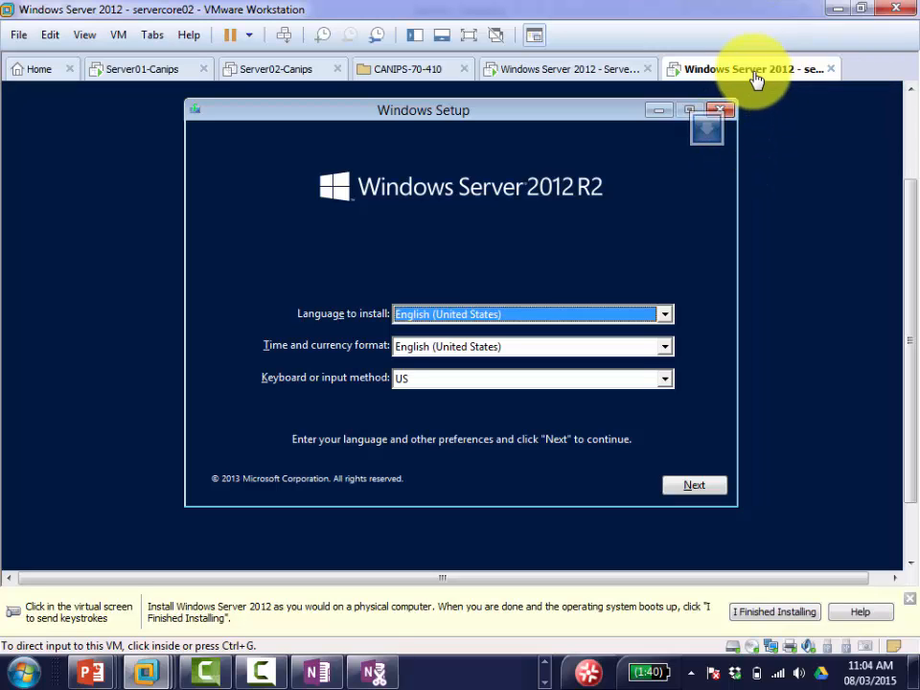
{"action": "right_click", "coordinate": [757, 78]}
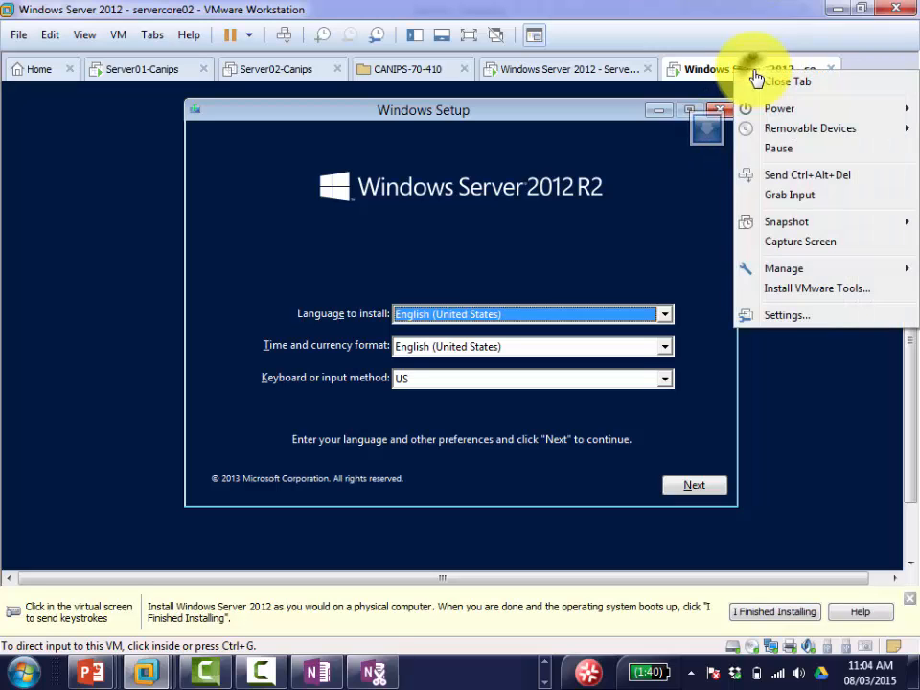
{"action": "mouse_move", "coordinate": [814, 113]}
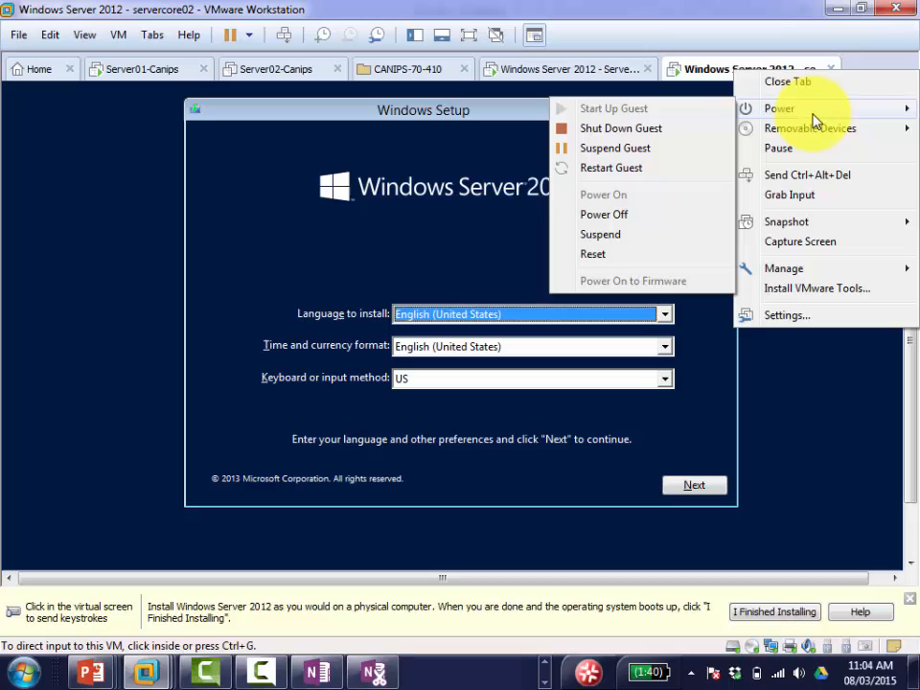
{"action": "left_click", "coordinate": [680, 128]}
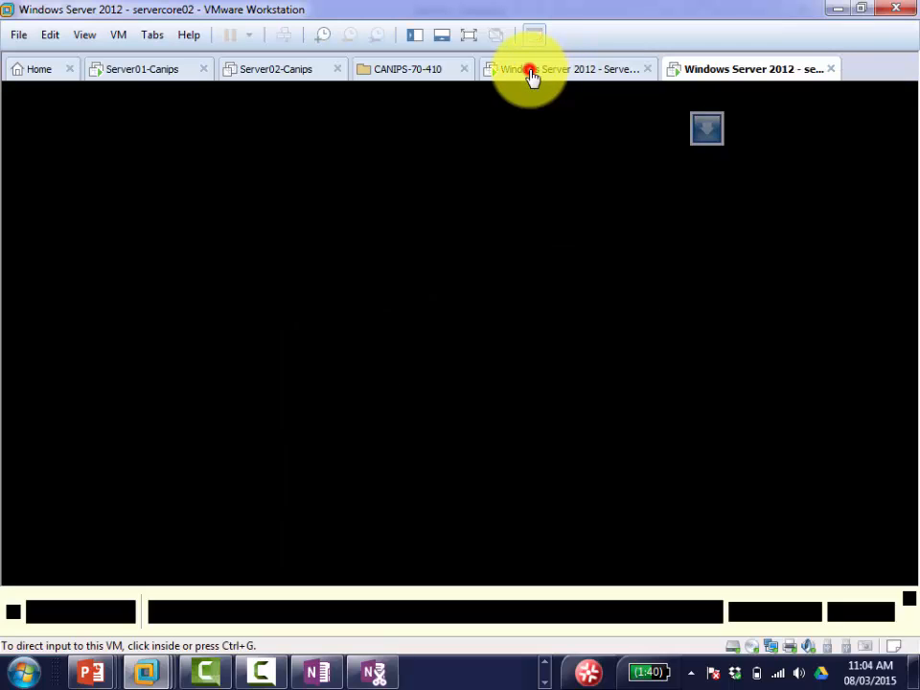
Step: Move Servercore01's Windows Setup past the language page to the Install now screen
{"action": "left_click", "coordinate": [531, 73]}
{"action": "left_click", "coordinate": [694, 484]}
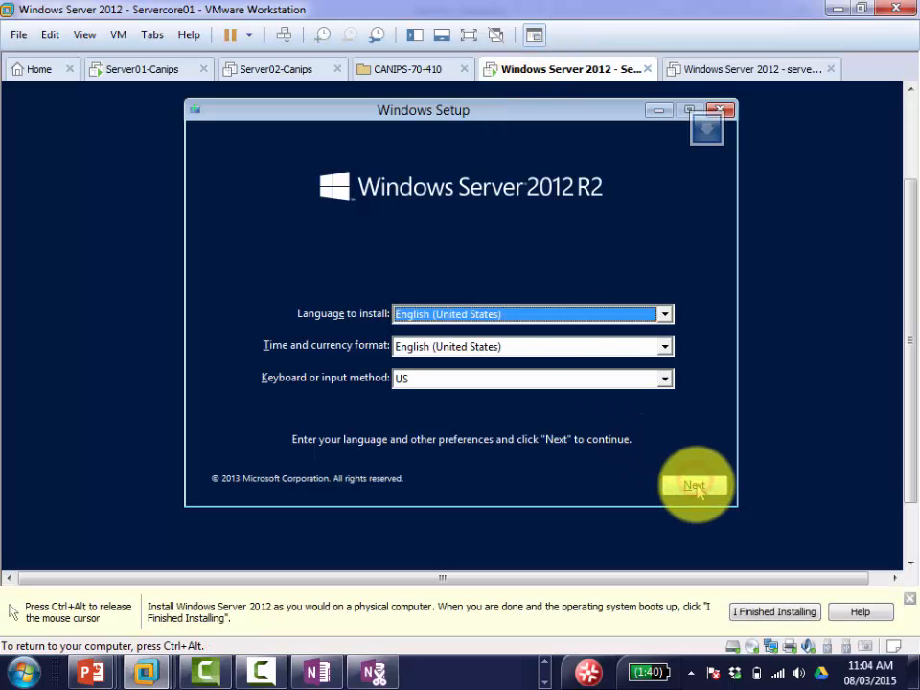
{"action": "key", "text": "ctrl+alt"}
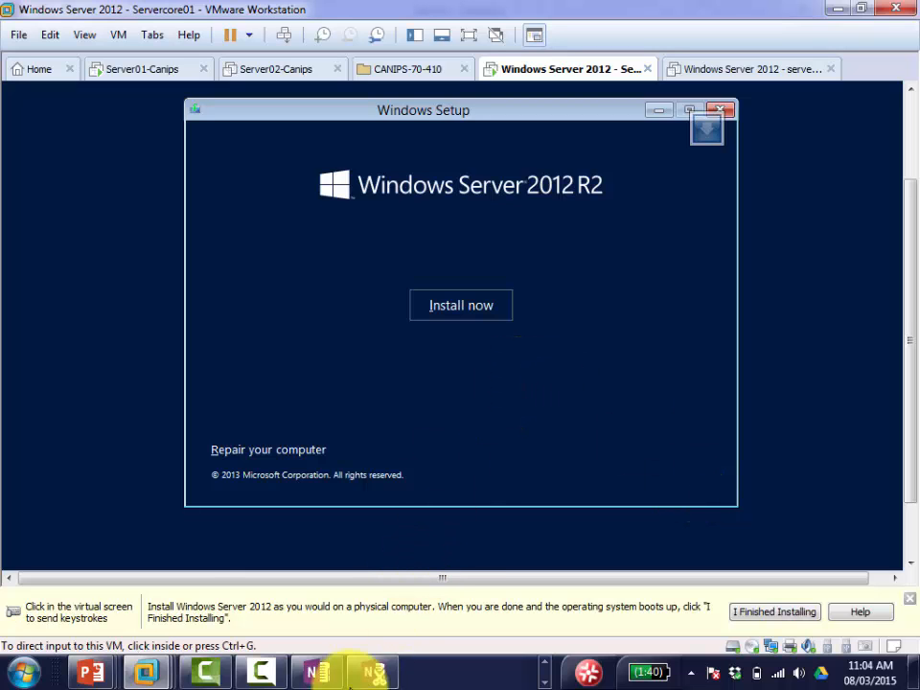
Step: Add a 'Click Install Now' step to the OneNote notes
{"action": "left_click", "coordinate": [326, 673]}
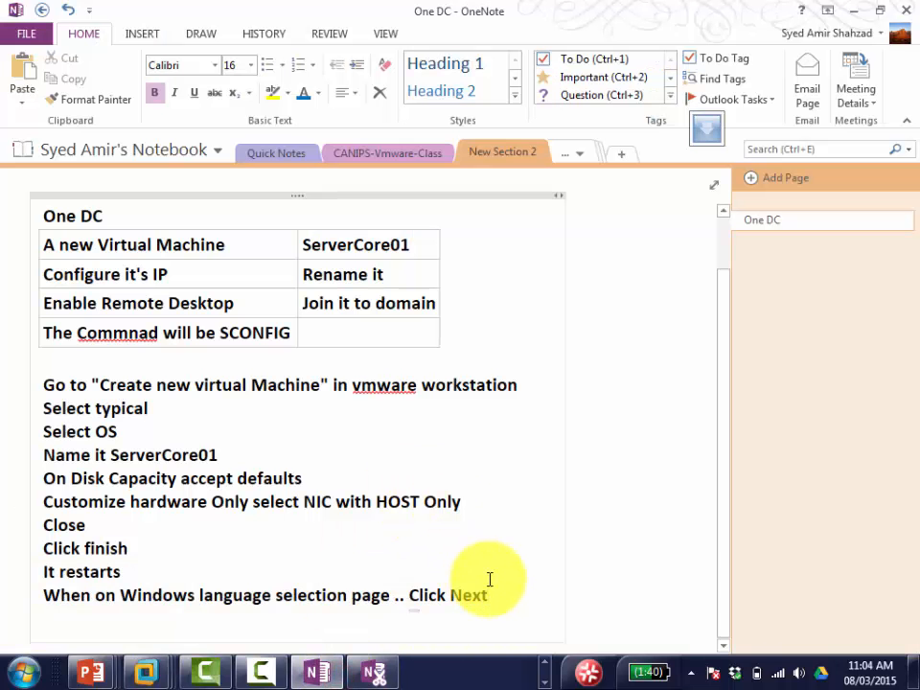
{"action": "key", "text": "Return"}
{"action": "type", "text": "Click Inst"}
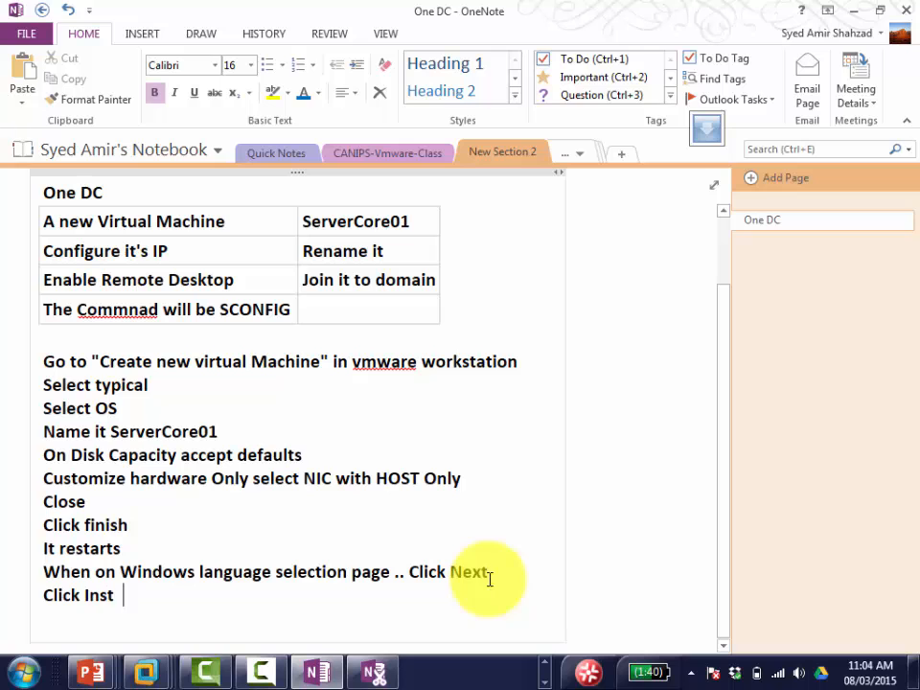
{"action": "key", "text": "BackSpace"}
{"action": "type", "text": "all Now"}
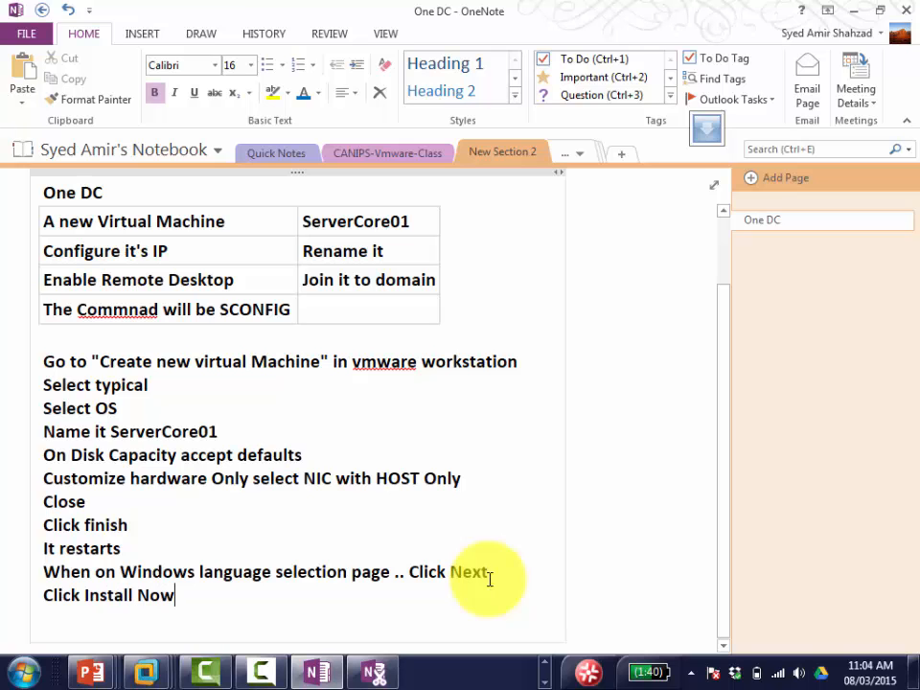
{"action": "key", "text": "alt+Tab"}
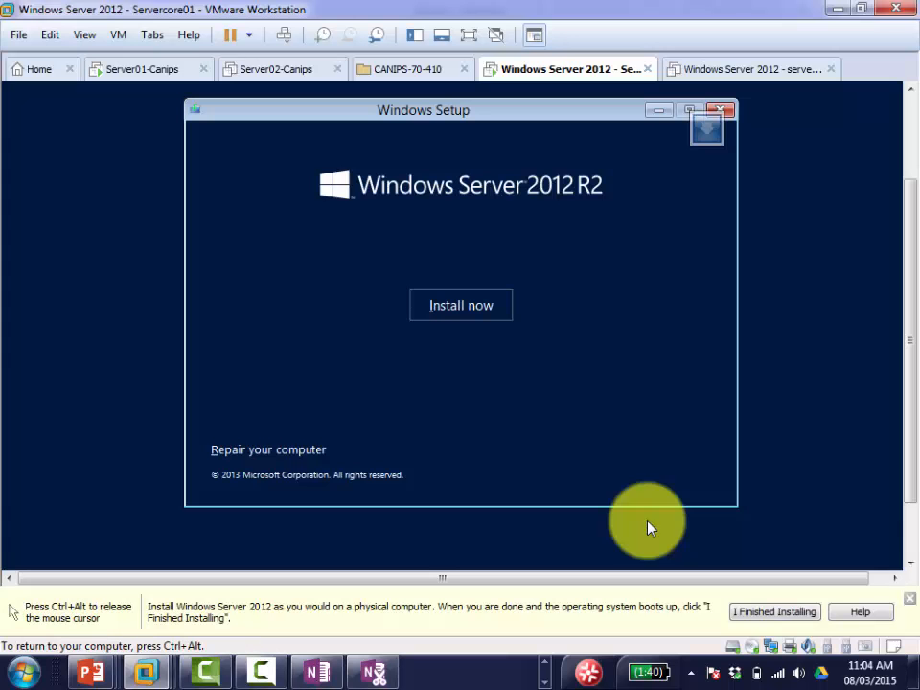
Step: Start the Windows installation and select the Datacenter Server Core edition
{"action": "left_click", "coordinate": [474, 308]}
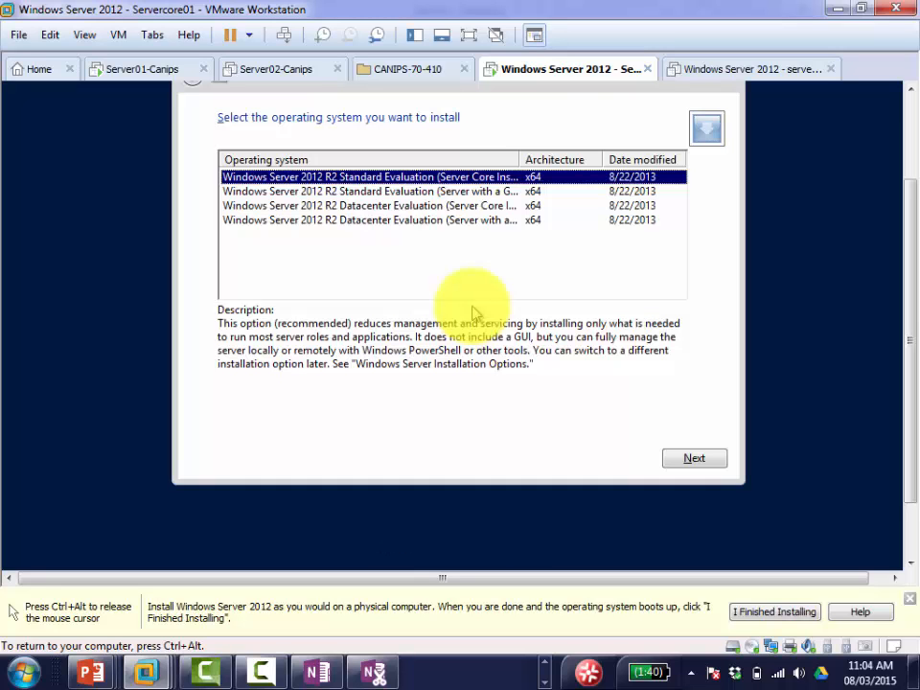
{"action": "left_click", "coordinate": [518, 206]}
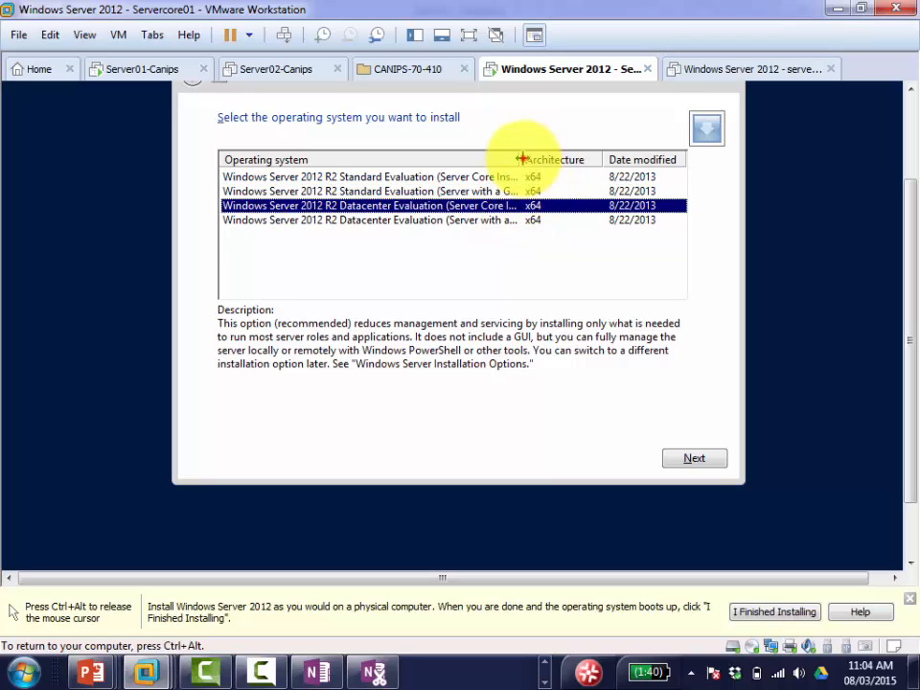
{"action": "left_click_drag", "start_coordinate": [521, 159], "coordinate": [543, 159]}
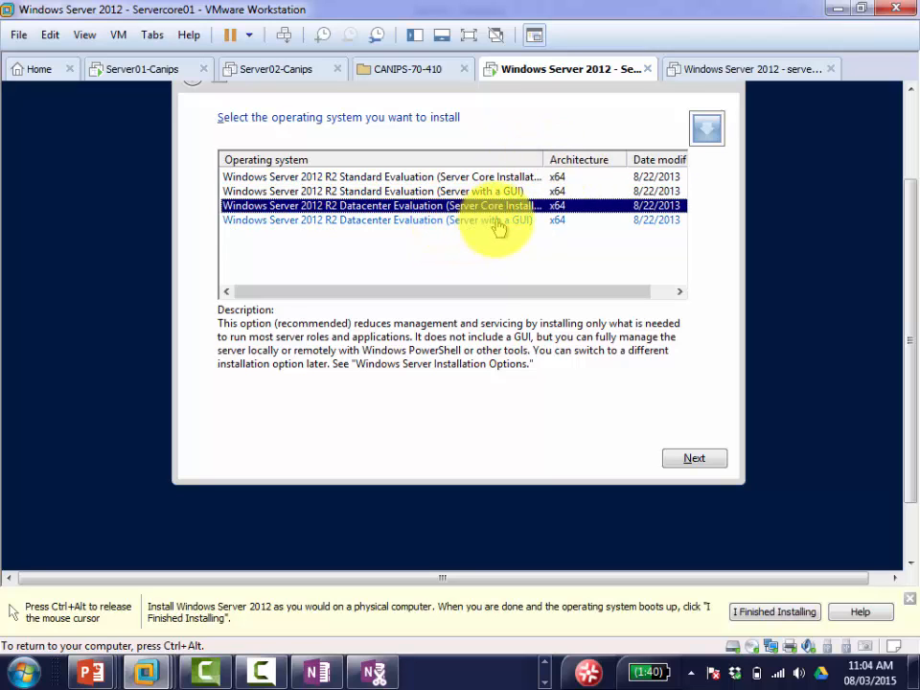
Step: Note in OneNote to pick the third OS option mentioning DATACENTER and ServerCore, spaced above
{"action": "left_click", "coordinate": [319, 673]}
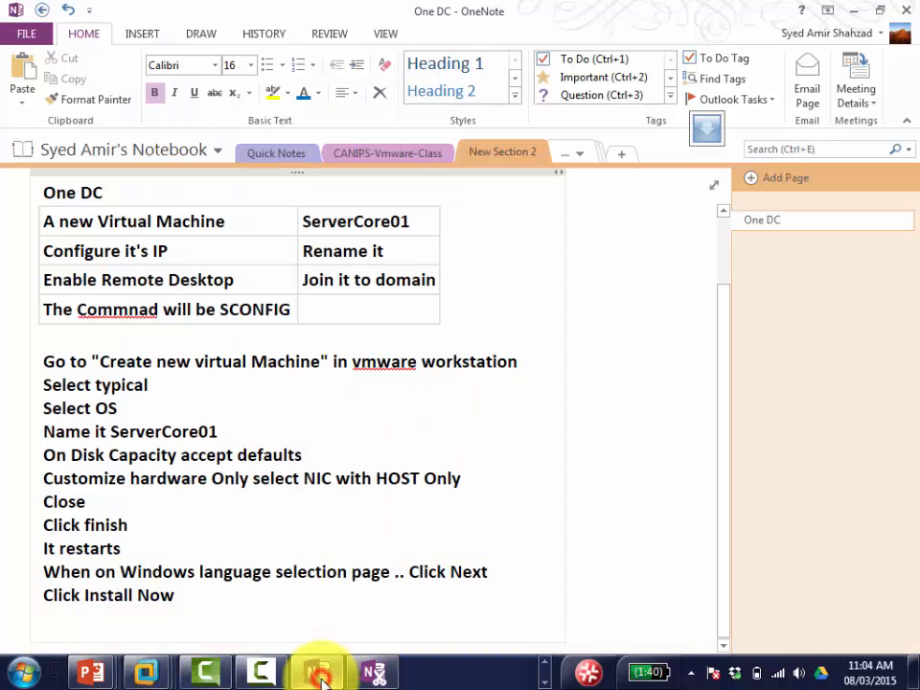
{"action": "left_click", "coordinate": [319, 673]}
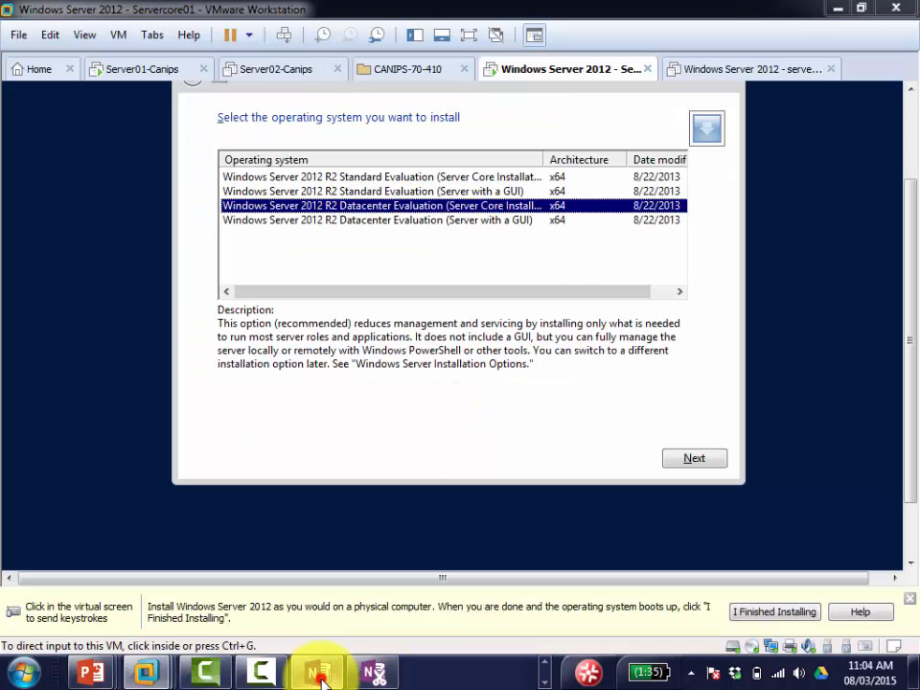
{"action": "left_click", "coordinate": [319, 673]}
{"action": "key", "text": "Return"}
{"action": "type", "text": "on"}
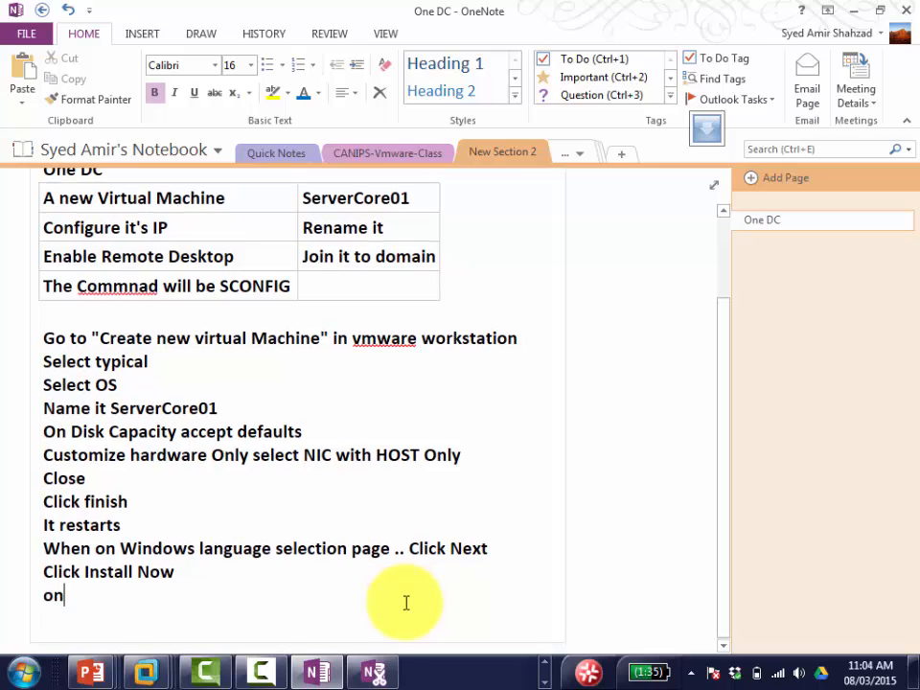
{"action": "type", "text": " \"Sl"}
{"action": "type", "text": "elect OS"}
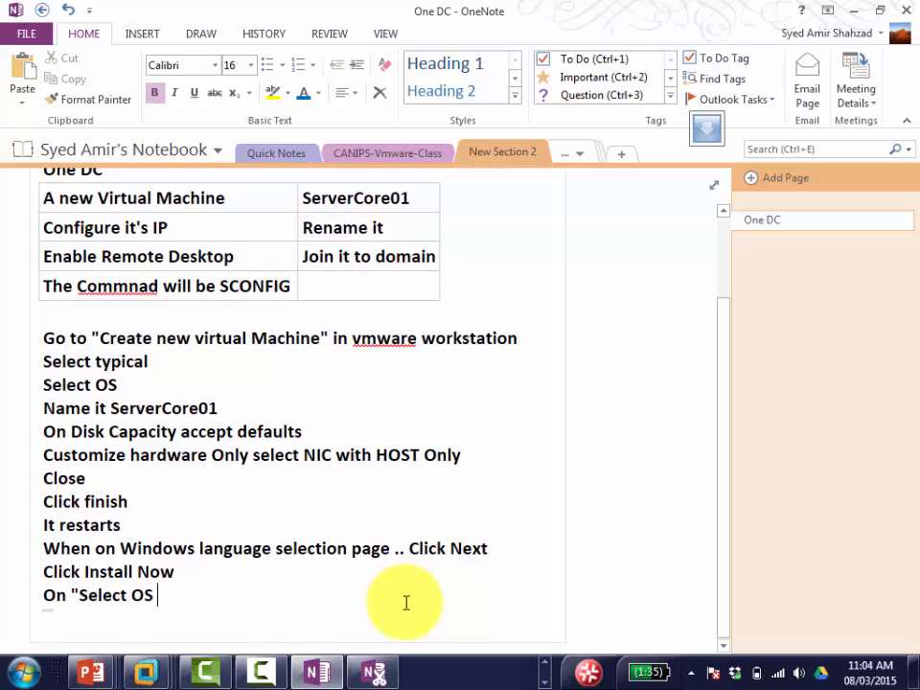
{"action": "type", "text": " go for t"}
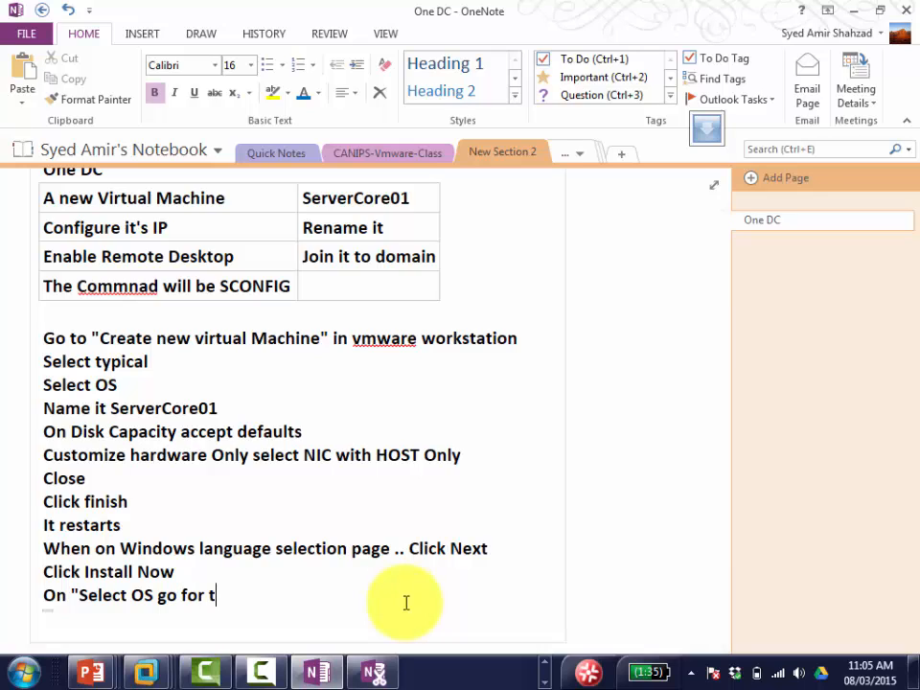
{"action": "type", "text": "hird one th"}
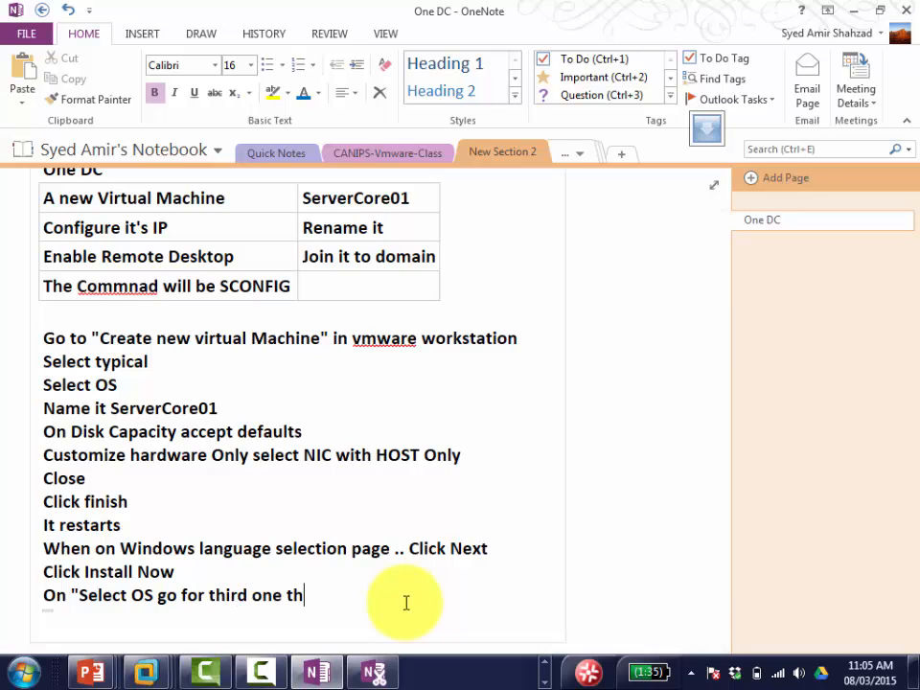
{"action": "type", "text": "at ,mentioned"}
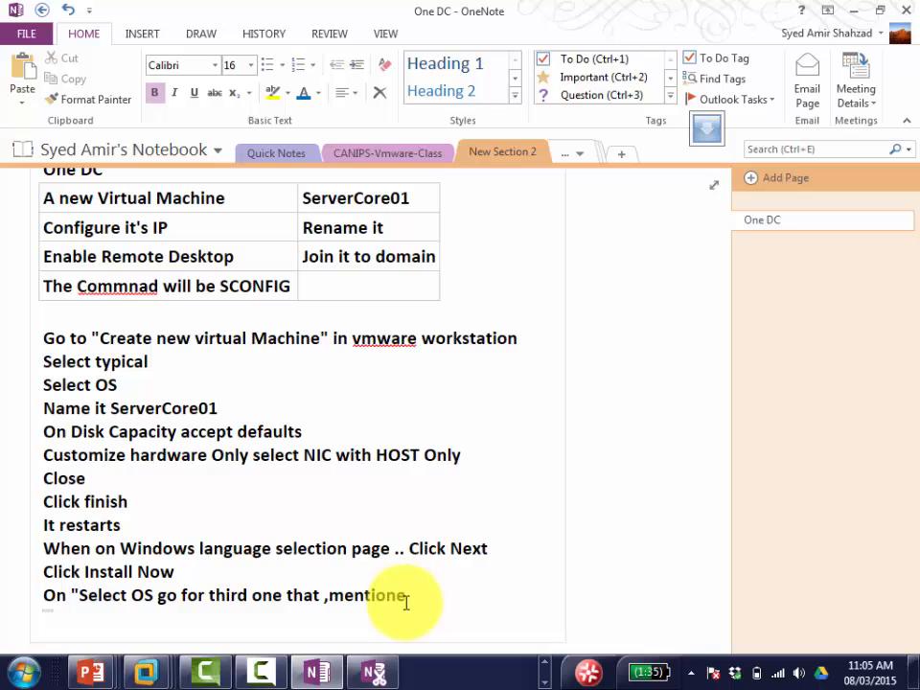
{"action": "key", "text": "BackSpace"}
{"action": "key", "text": "BackSpace"}
{"action": "type", "text": "s DATACEN"}
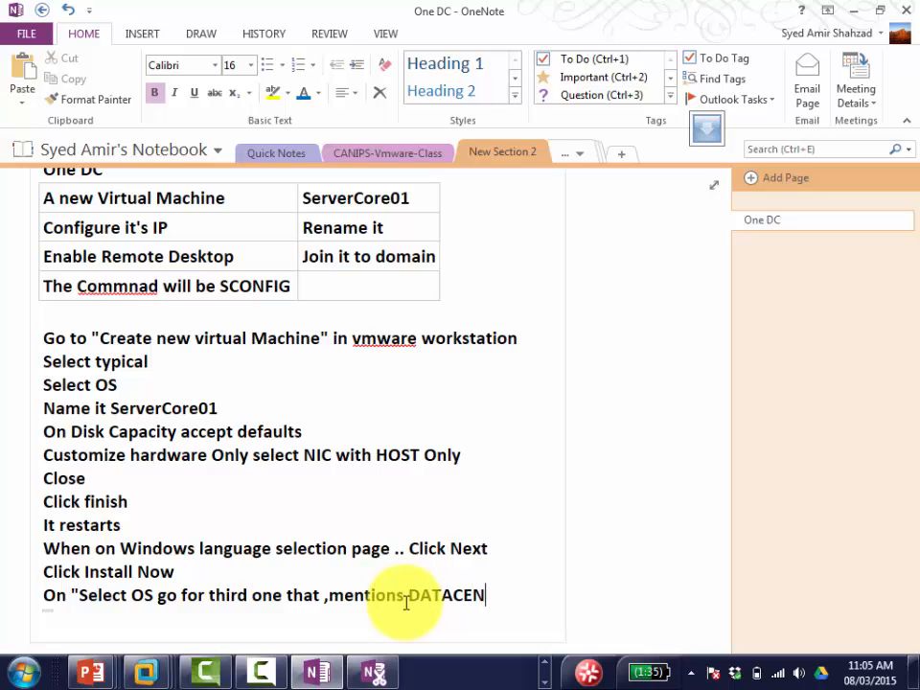
{"action": "type", "text": "TER and Se"}
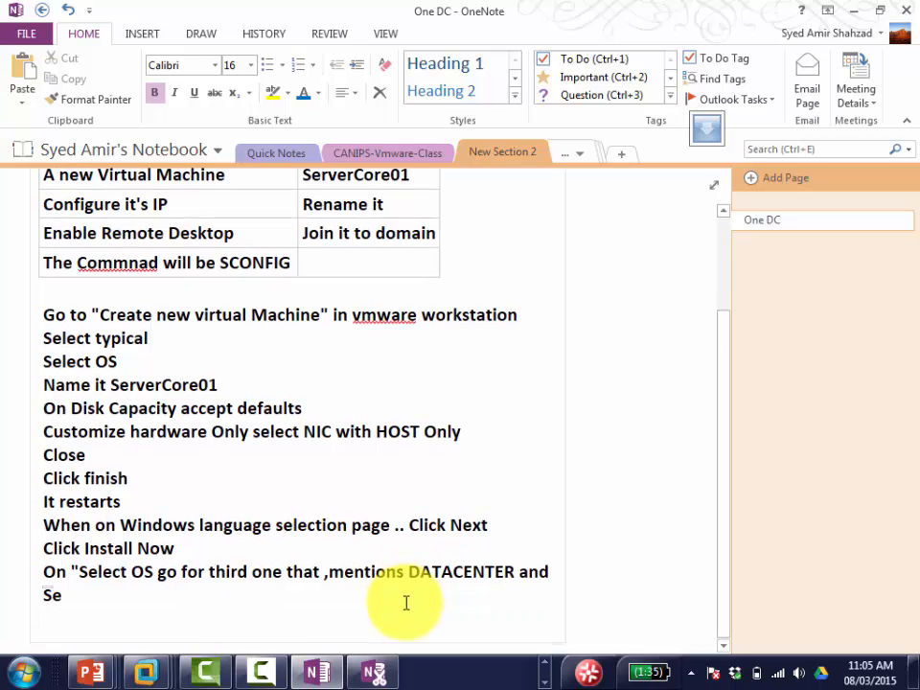
{"action": "type", "text": "rverCore"}
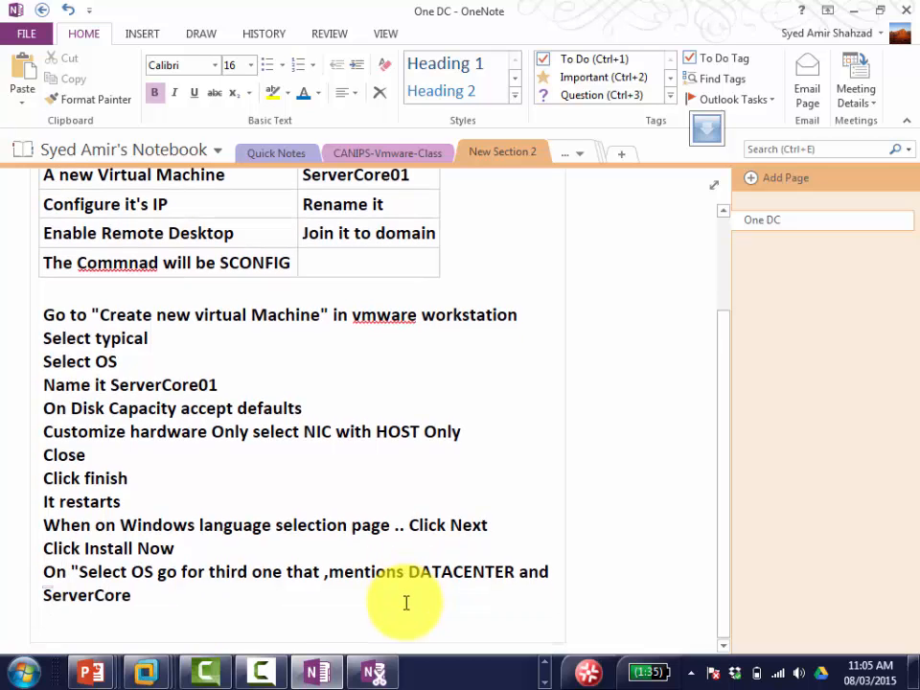
{"action": "key", "text": "Home"}
{"action": "key", "text": "ctrl+Left"}
{"action": "key", "text": "ctrl+Left"}
{"action": "key", "text": "ctrl+Left"}
{"action": "key", "text": "ctrl+Left"}
{"action": "key", "text": "ctrl+Left"}
{"action": "key", "text": "ctrl+Left"}
{"action": "key", "text": "ctrl+Left"}
{"action": "key", "text": "ctrl+Left"}
{"action": "key", "text": "ctrl+Left"}
{"action": "key", "text": "ctrl+Left"}
{"action": "key", "text": "ctrl+Left"}
{"action": "key", "text": "ctrl+Left"}
{"action": "key", "text": "ctrl+Left"}
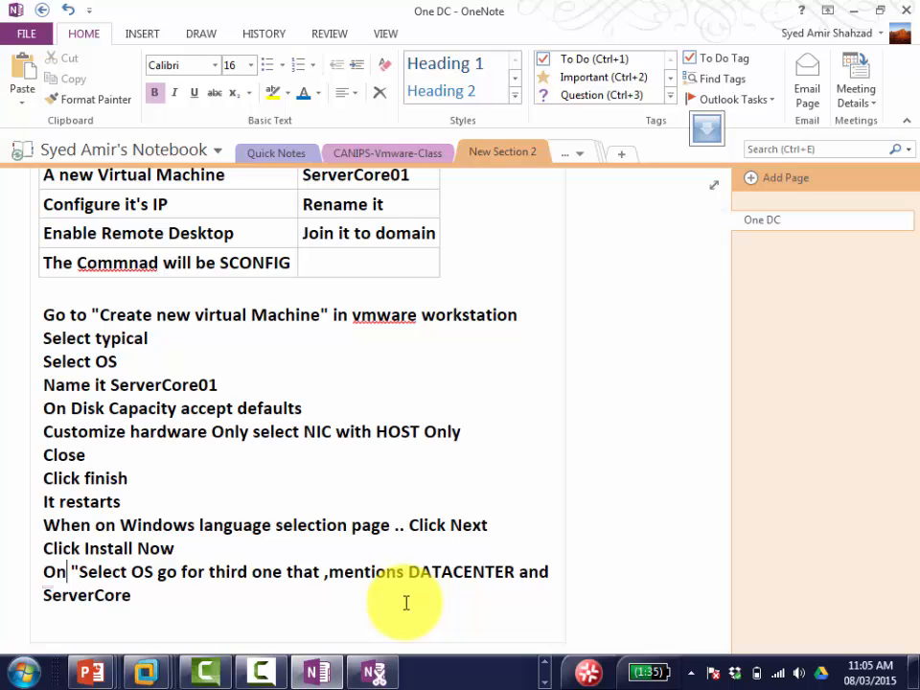
{"action": "key", "text": "Return"}
{"action": "key", "text": "Down"}
{"action": "key", "text": "Down"}
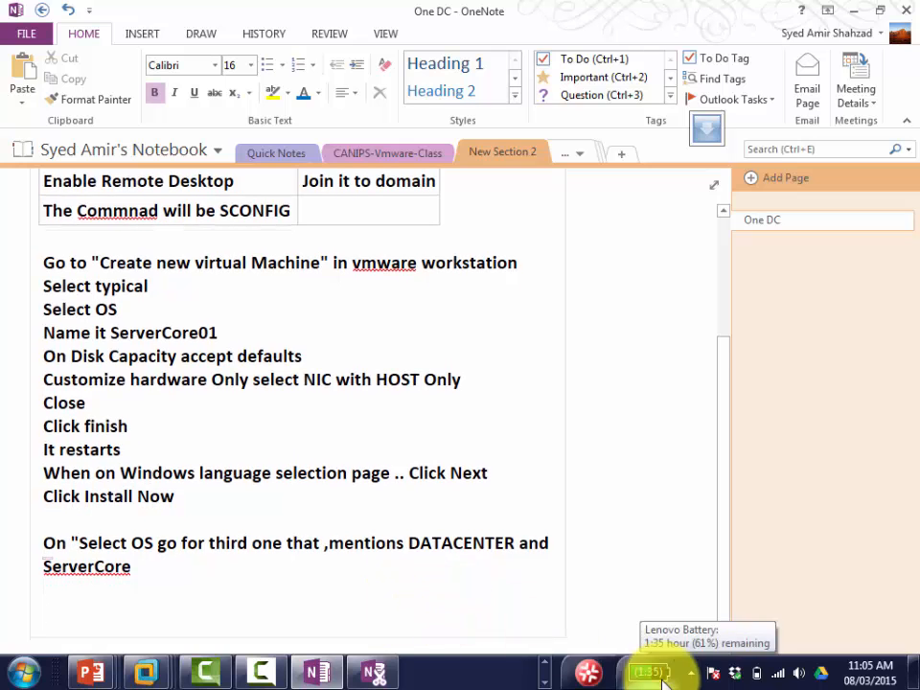
Step: Confirm the Datacenter Server Core edition and log an 'Accept the agreement' step in OneNote
{"action": "mouse_move", "coordinate": [157, 672]}
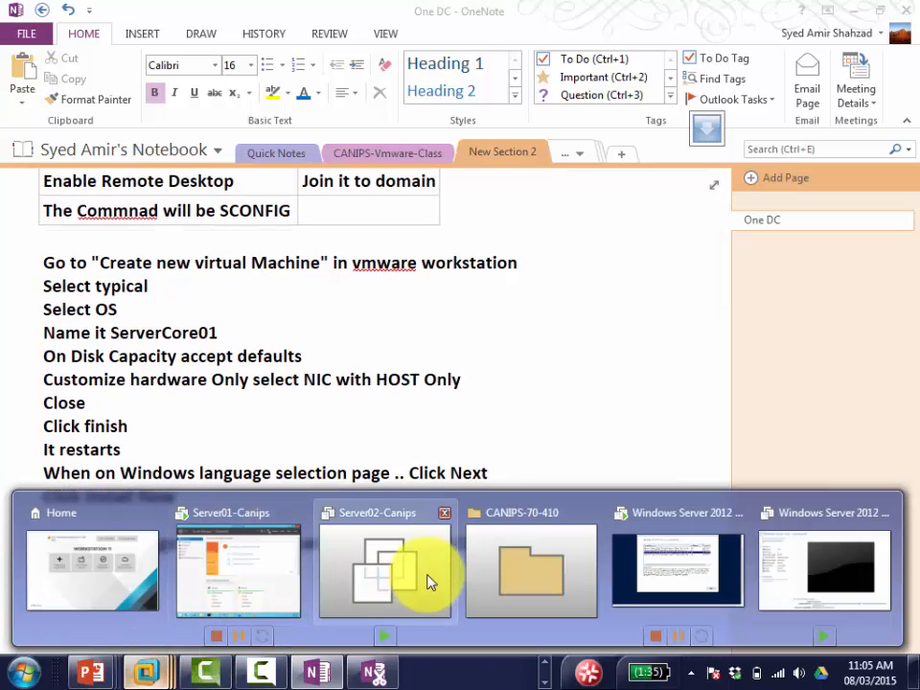
{"action": "left_click", "coordinate": [681, 559]}
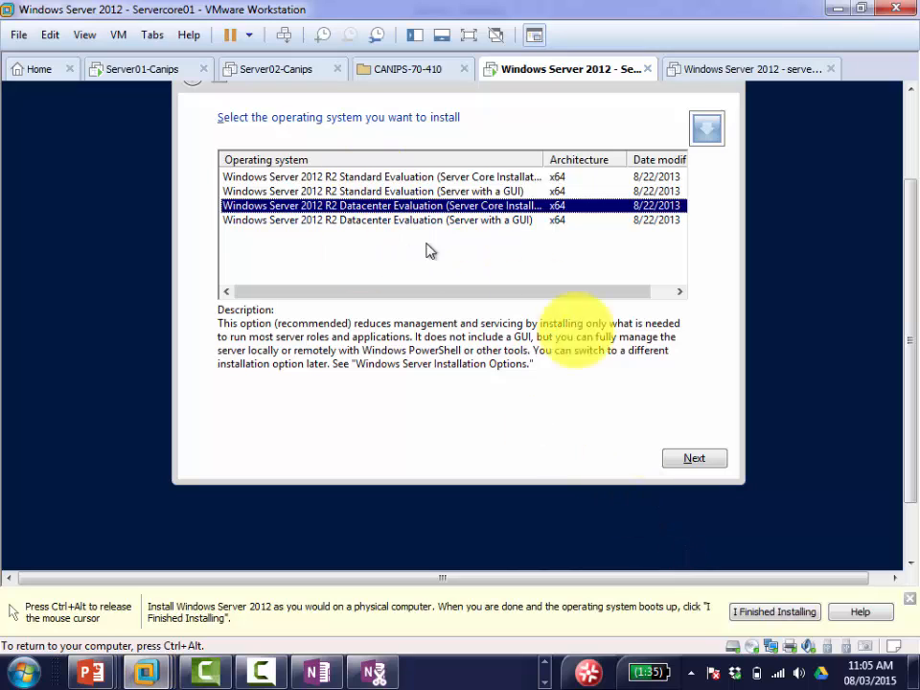
{"action": "left_click", "coordinate": [721, 464]}
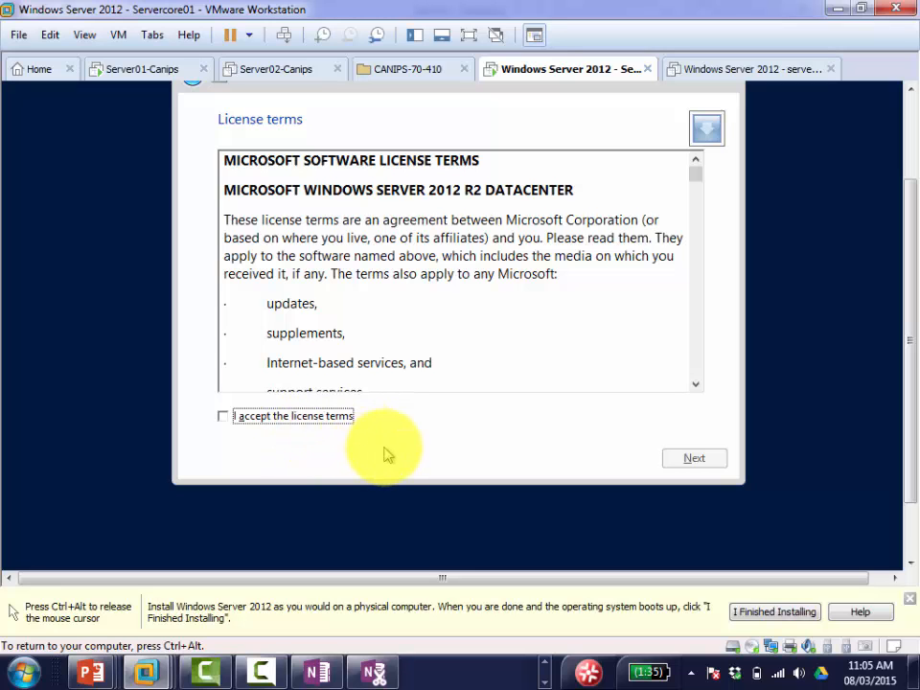
{"action": "left_click", "coordinate": [316, 674]}
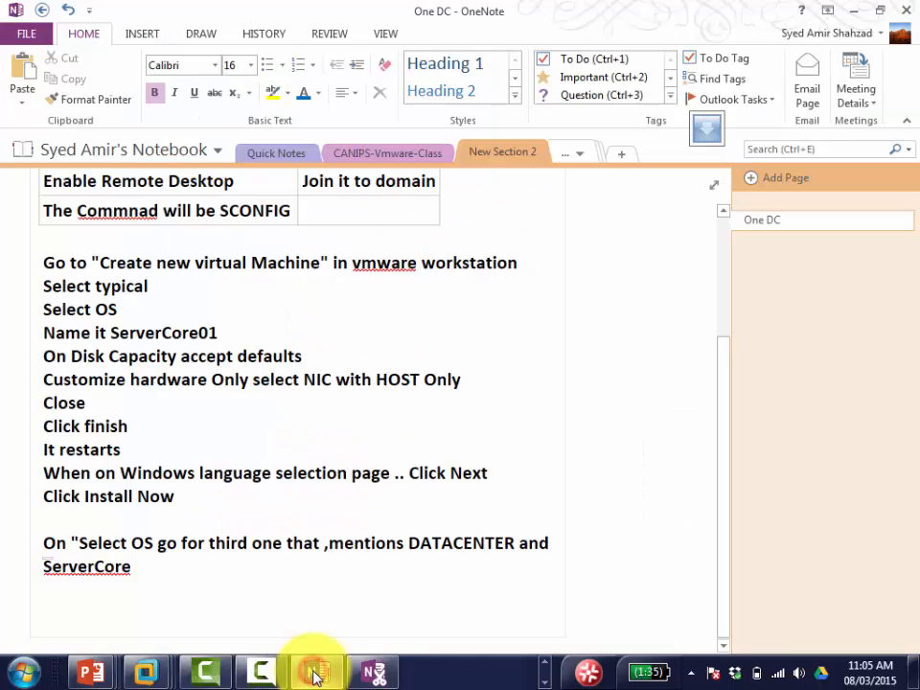
{"action": "type", "text": "Acc"}
{"action": "type", "text": "e"}
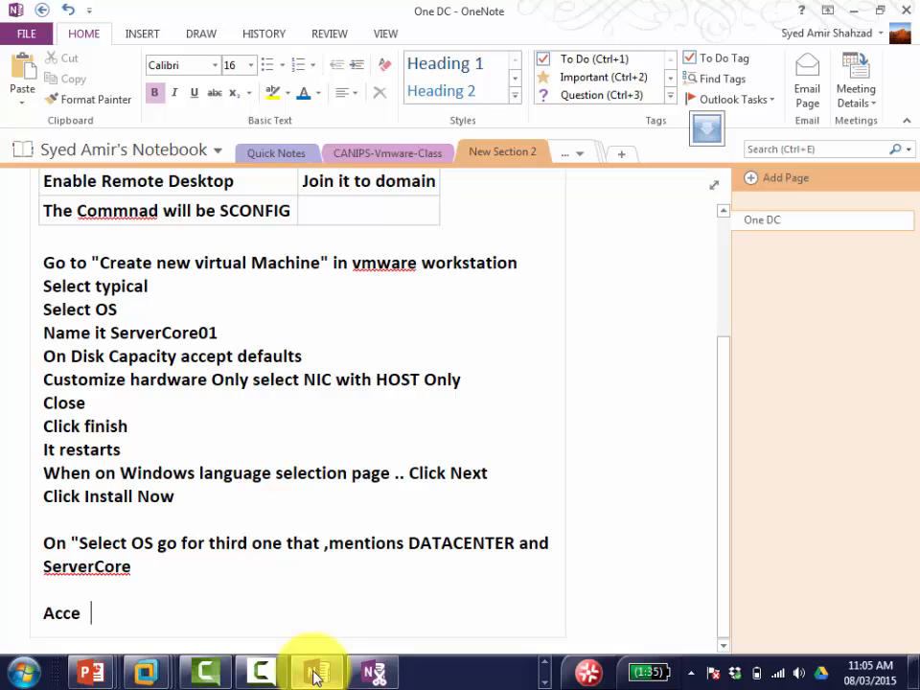
{"action": "type", "text": "pt the agreem"}
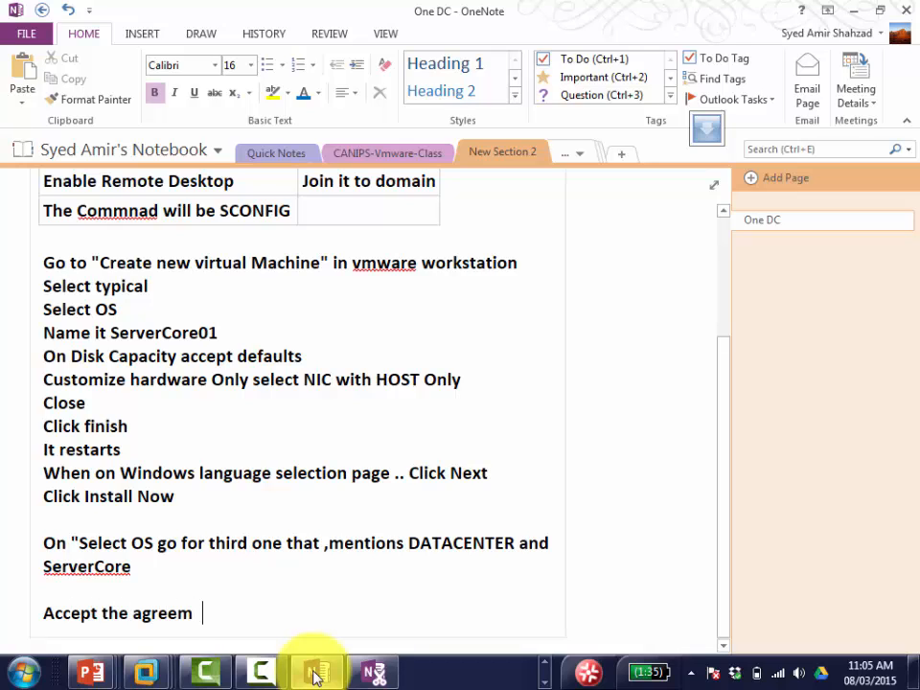
{"action": "type", "text": "ent PLEASEEEEEE"}
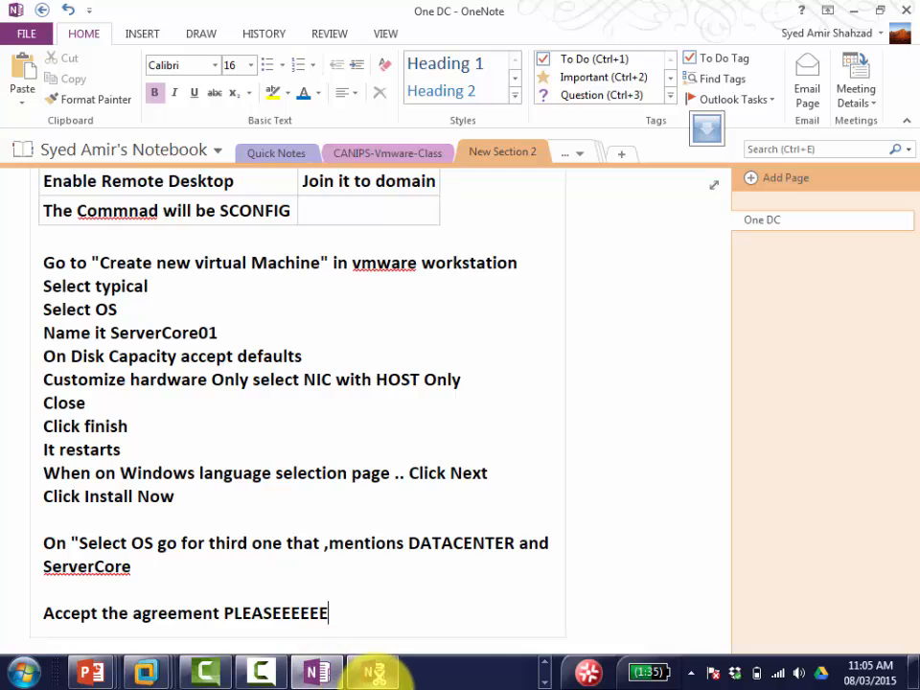
{"action": "key", "text": "alt+Tab"}
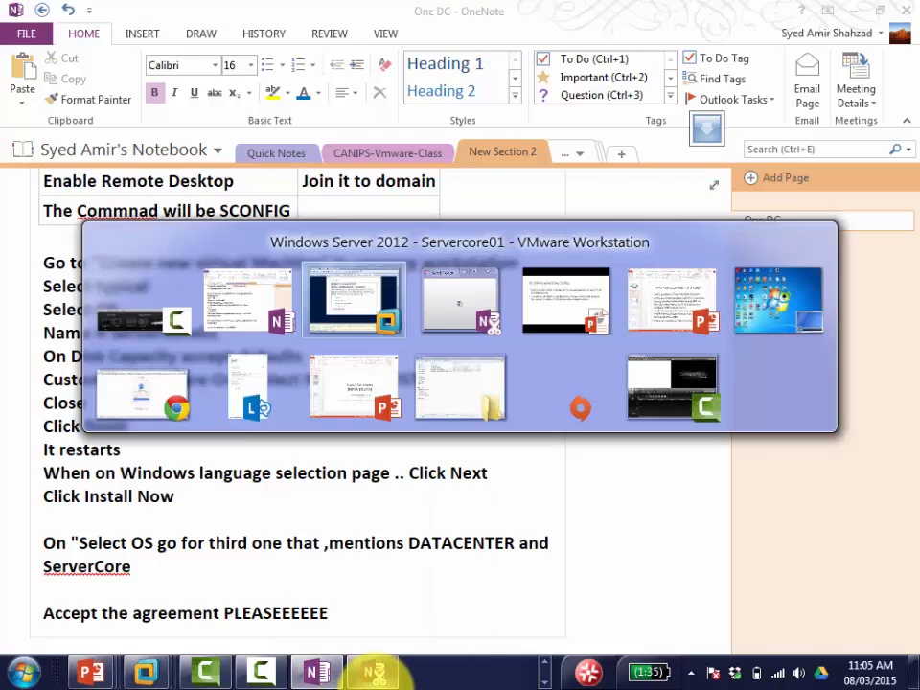
Step: Accept the license terms, continue, and add a 'Select CUSTOM installation' note as a table
{"action": "left_click", "coordinate": [289, 414]}
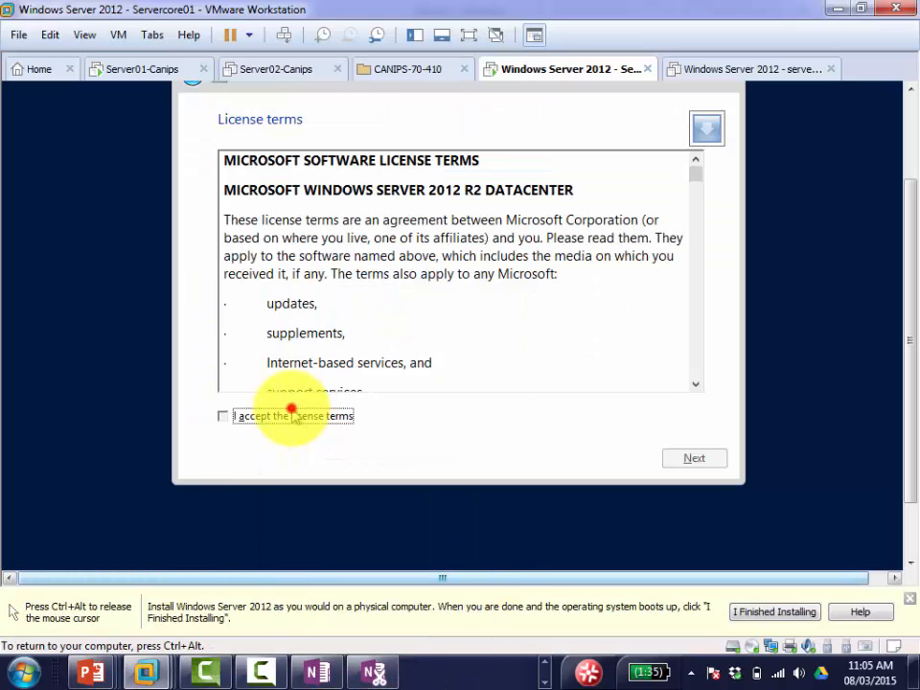
{"action": "left_click", "coordinate": [705, 458]}
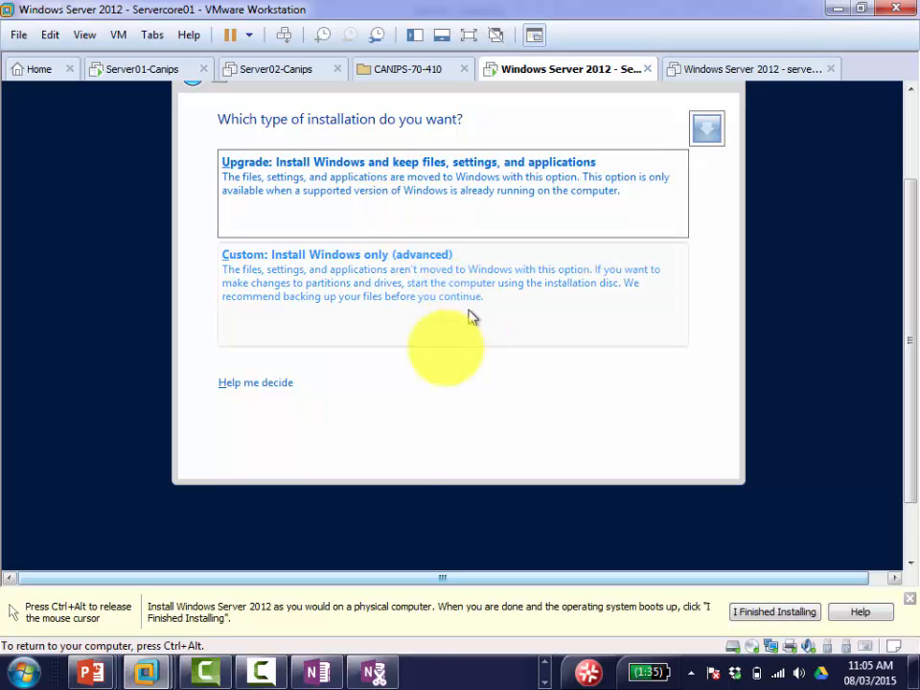
{"action": "key", "text": "ctrl+alt"}
{"action": "left_click", "coordinate": [318, 672]}
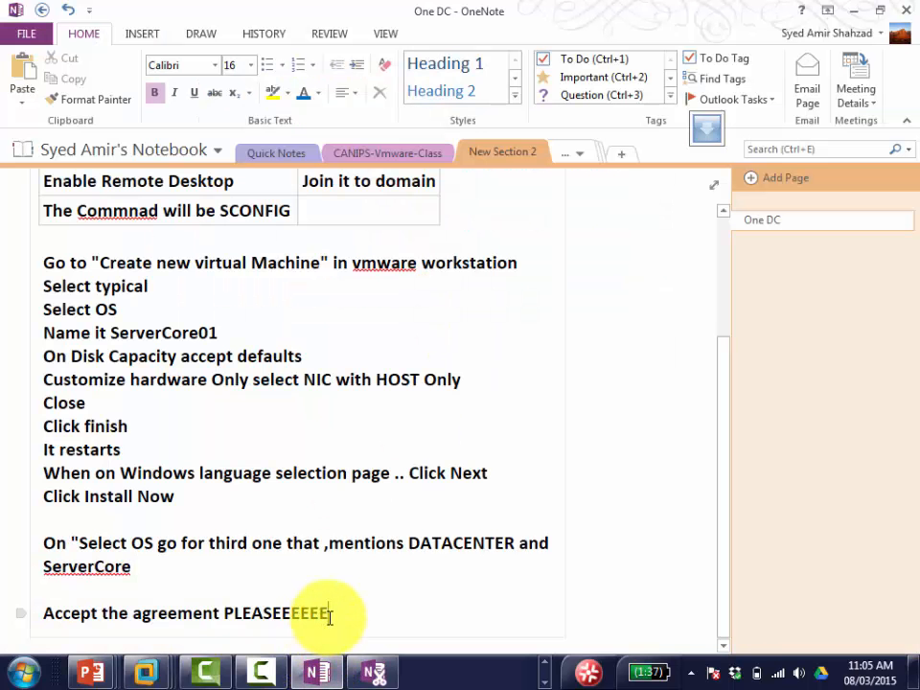
{"action": "key", "text": "Return"}
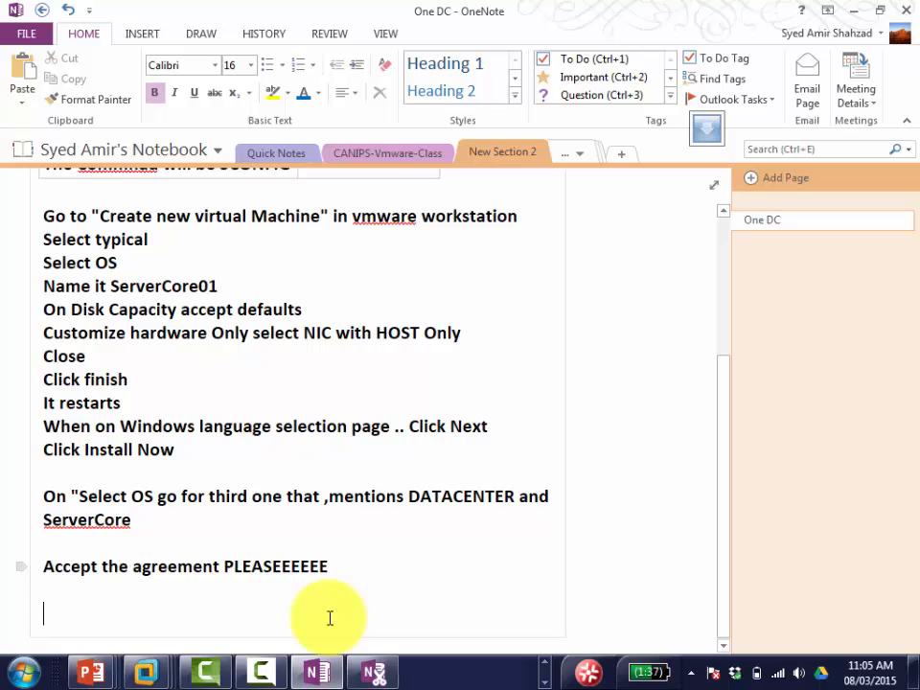
{"action": "type", "text": "Select CU"}
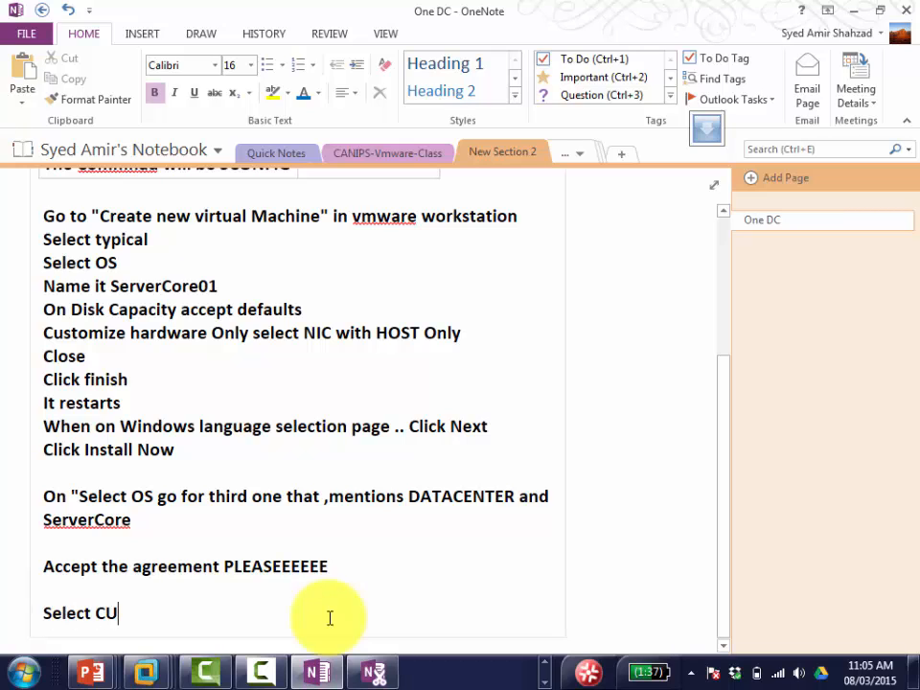
{"action": "type", "text": "STOM installatio"}
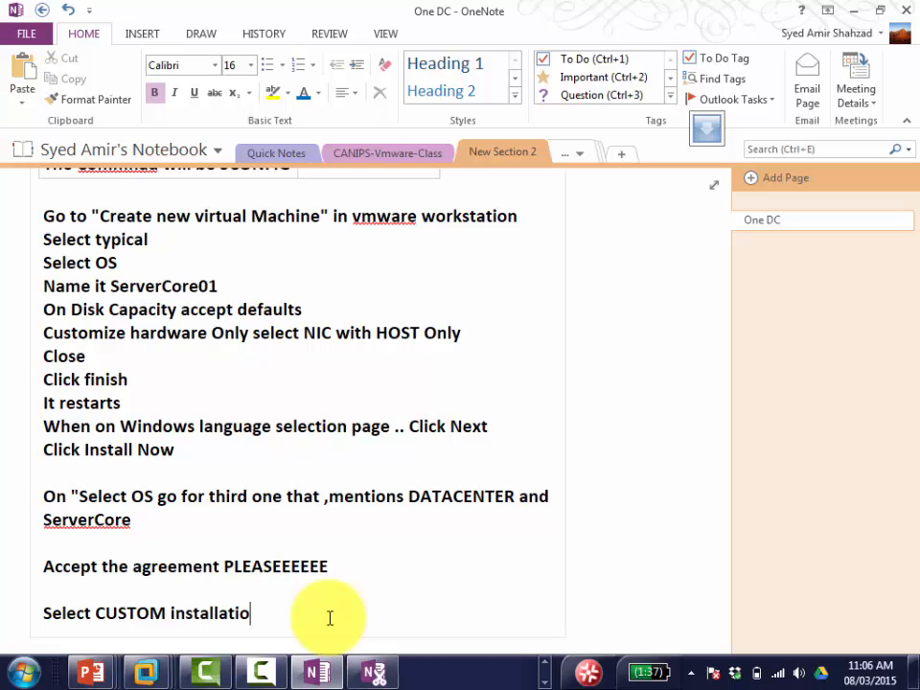
{"action": "type", "text": "n"}
{"action": "key", "text": "Tab"}
{"action": "key", "text": "alt+Tab"}
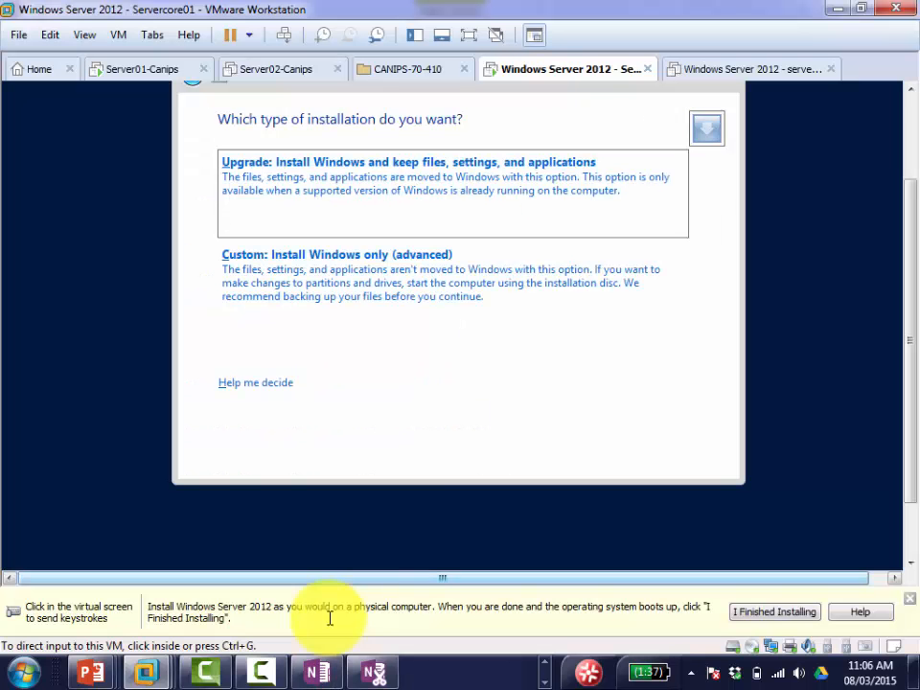
Step: Choose 'Custom: Install Windows only (advanced)' and add a 'Windows Setup press OK' table row
{"action": "left_click", "coordinate": [318, 295]}
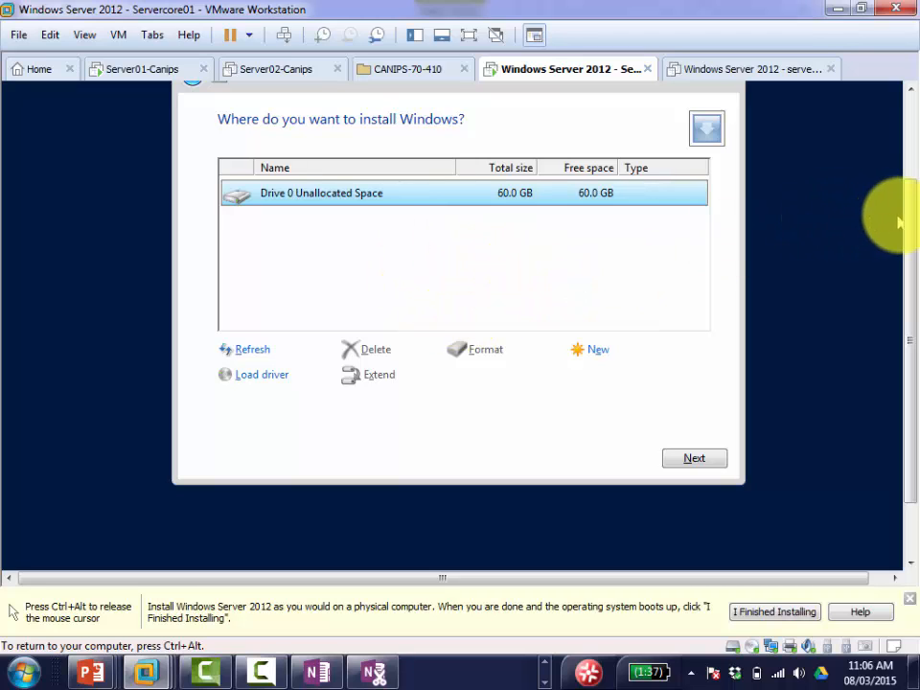
{"action": "left_click_drag", "start_coordinate": [908, 219], "coordinate": [909, 193]}
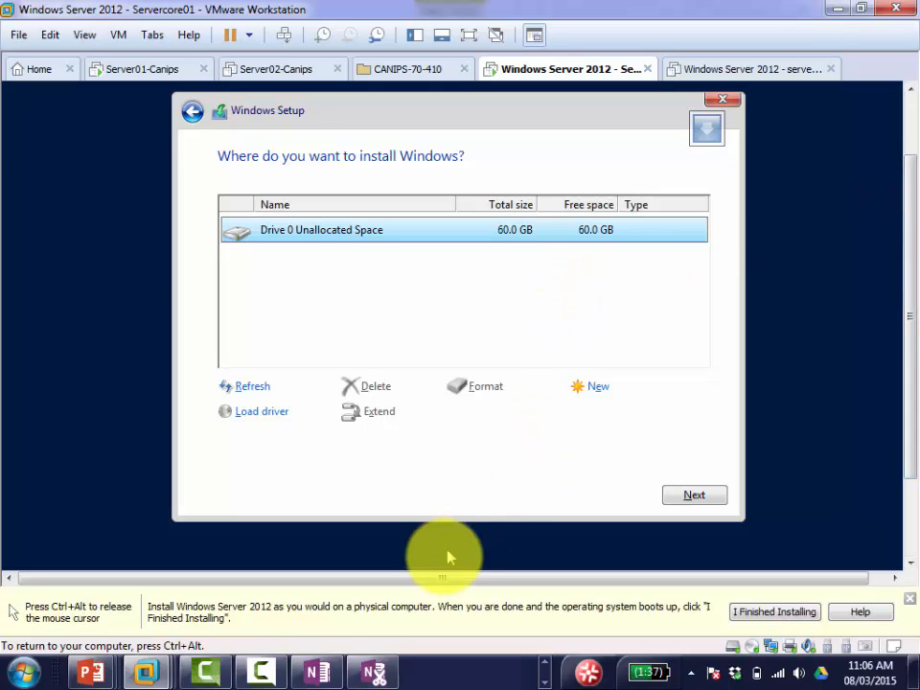
{"action": "left_click", "coordinate": [311, 671]}
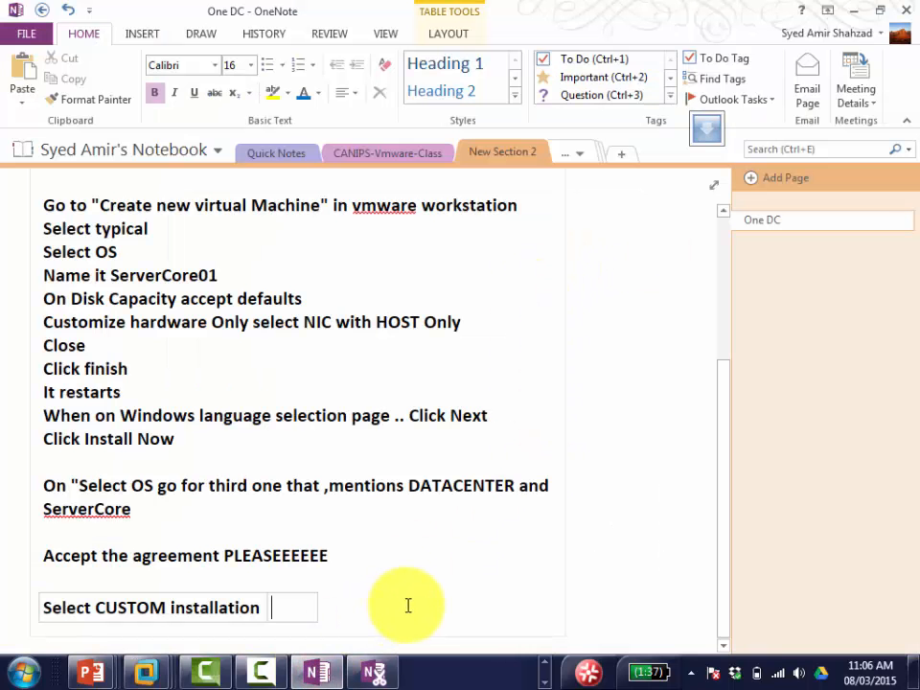
{"action": "key", "text": "Return"}
{"action": "type", "text": "Wi"}
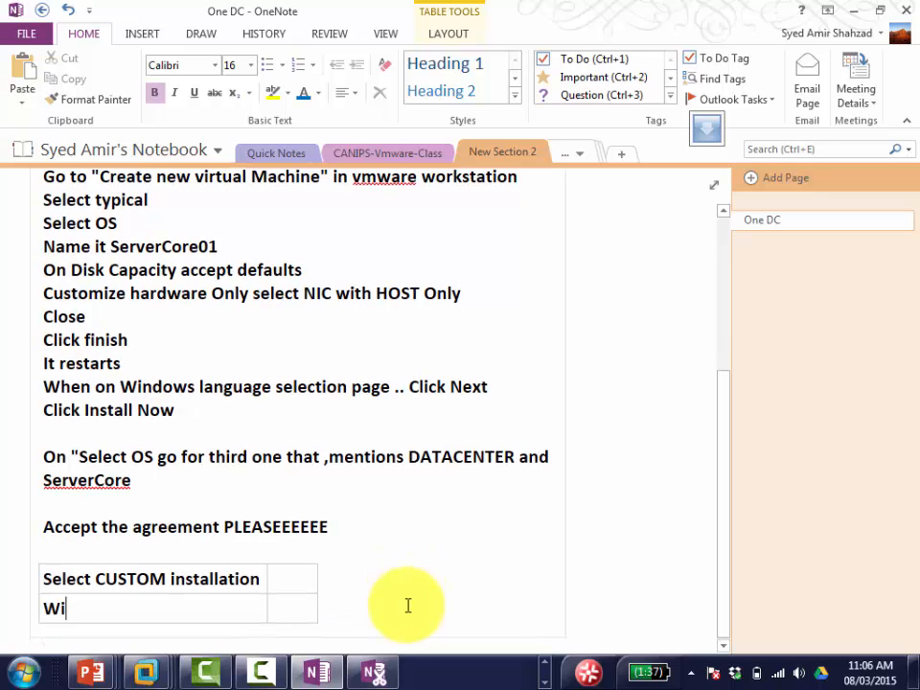
{"action": "type", "text": "ndows Setupo"}
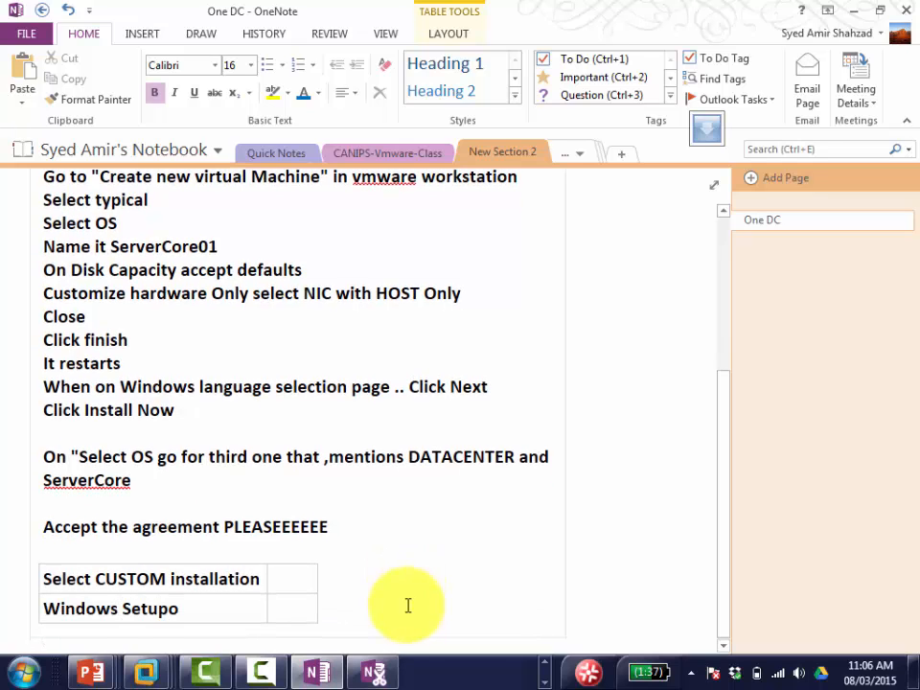
{"action": "key", "text": "BackSpace"}
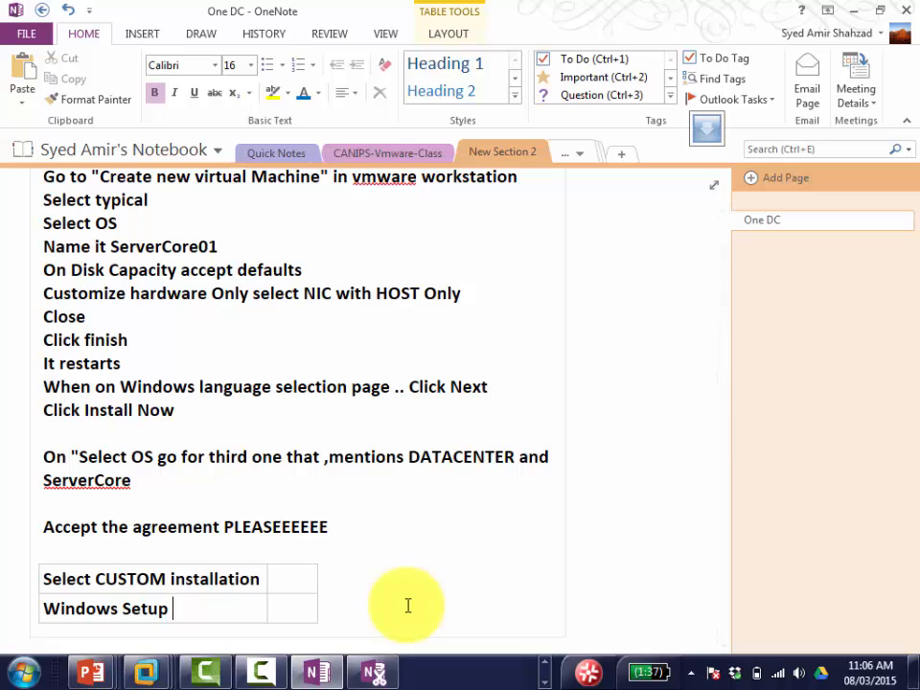
{"action": "type", "text": "select"}
{"action": "key", "text": "BackSpace"}
{"action": "key", "text": "BackSpace"}
{"action": "key", "text": "BackSpace"}
{"action": "key", "text": "BackSpace"}
{"action": "key", "text": "BackSpace"}
{"action": "key", "text": "BackSpace"}
{"action": "type", "text": "press OK"}
Step: Check the VM's drive screen, then correct the OneNote row to 'Windows Setup press NEXT'
{"action": "key", "text": "alt+Tab"}
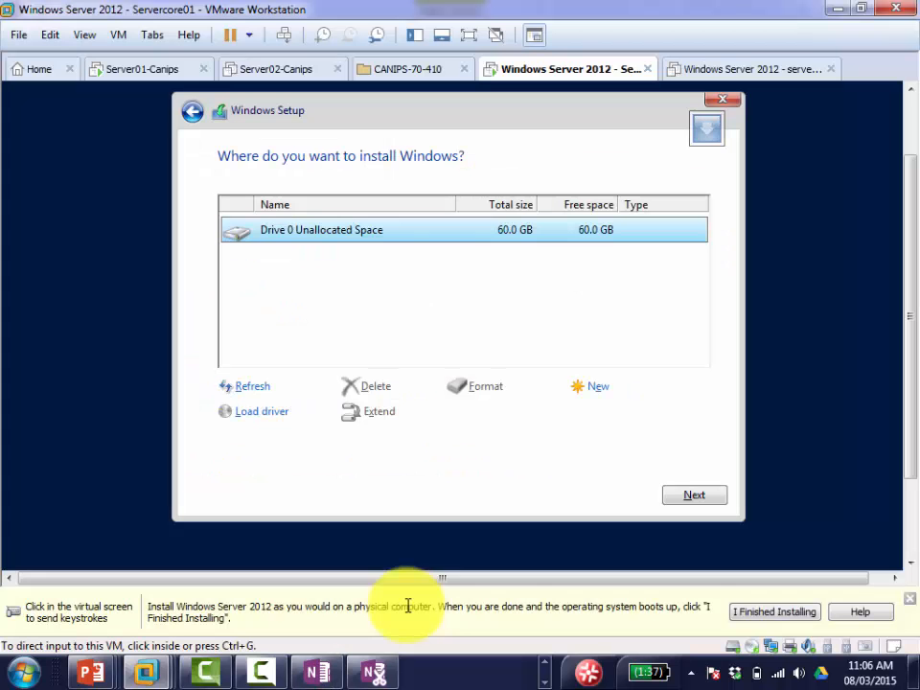
{"action": "left_click", "coordinate": [521, 482]}
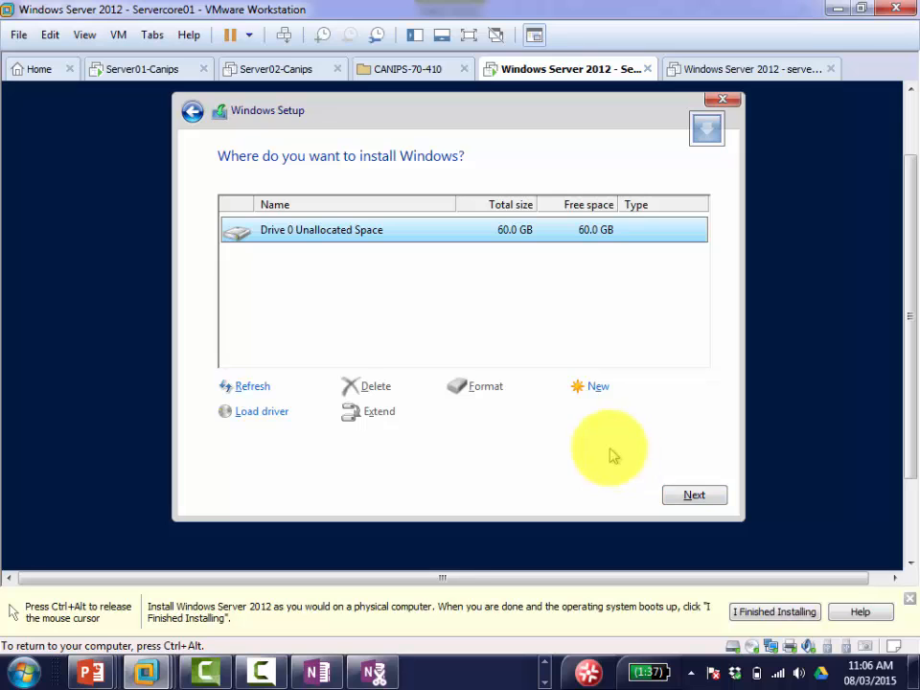
{"action": "key", "text": "ctrl+alt"}
{"action": "left_click", "coordinate": [328, 663]}
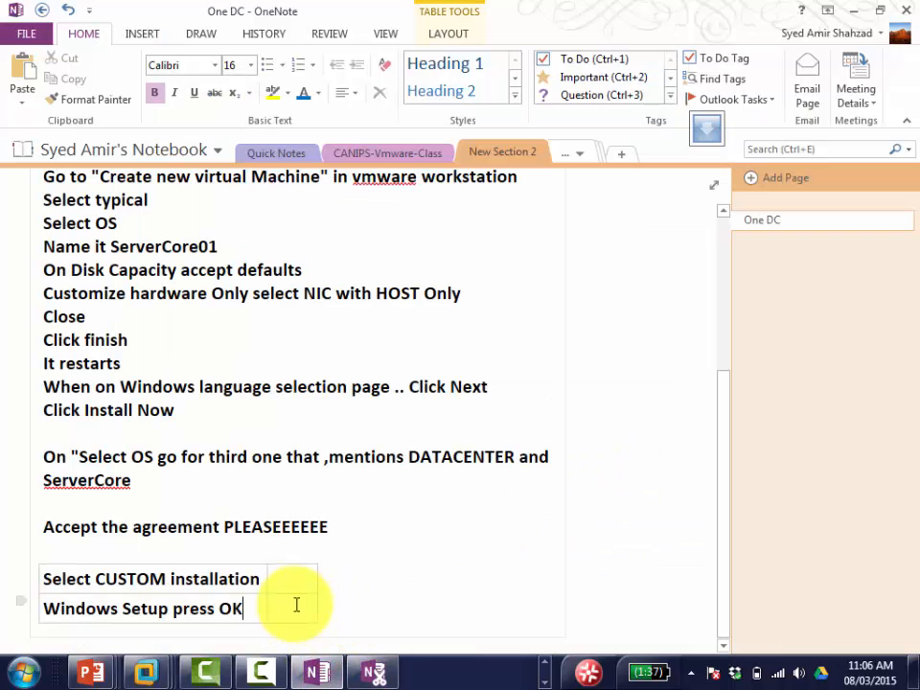
{"action": "key", "text": "BackSpace"}
{"action": "key", "text": "BackSpace"}
{"action": "type", "text": "NEXT"}
{"action": "key", "text": "alt+Tab"}
Step: Install Windows on Drive 0 Unallocated Space, then bring the One DC notes forward
{"action": "left_click", "coordinate": [684, 494]}
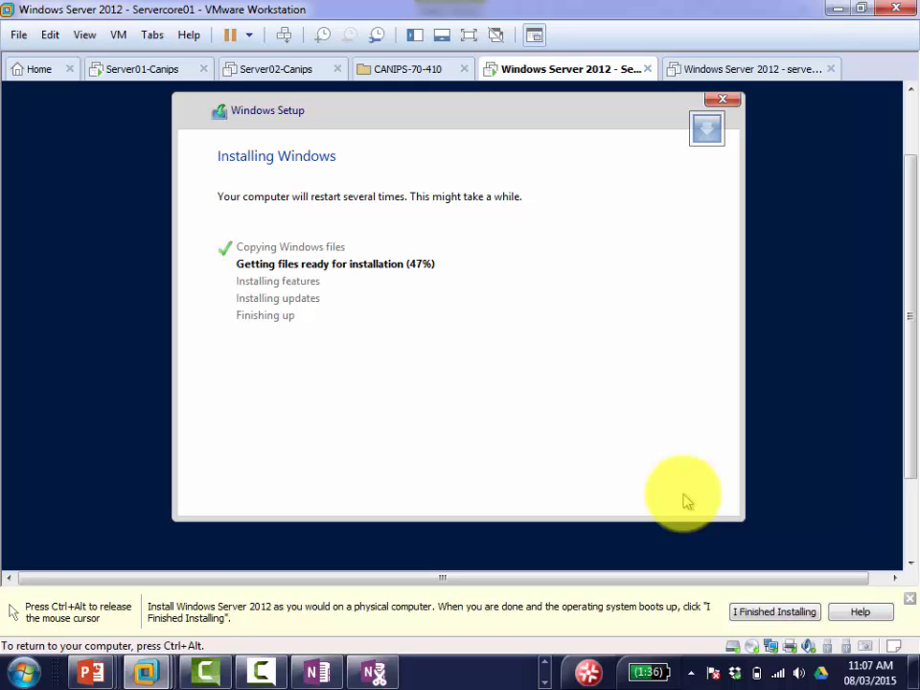
{"action": "key", "text": "ctrl+alt"}
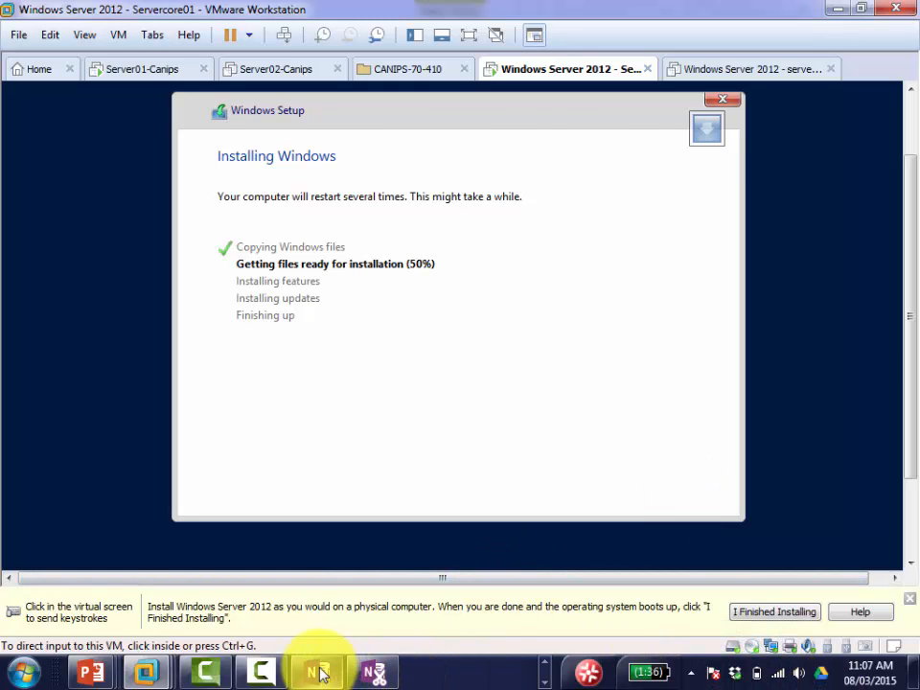
{"action": "left_click", "coordinate": [320, 674]}
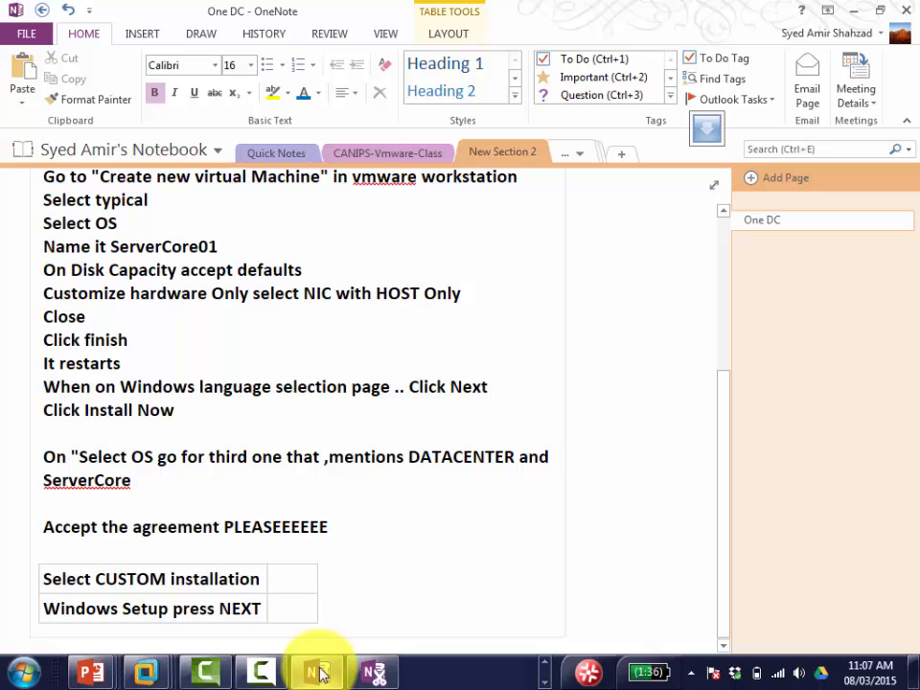
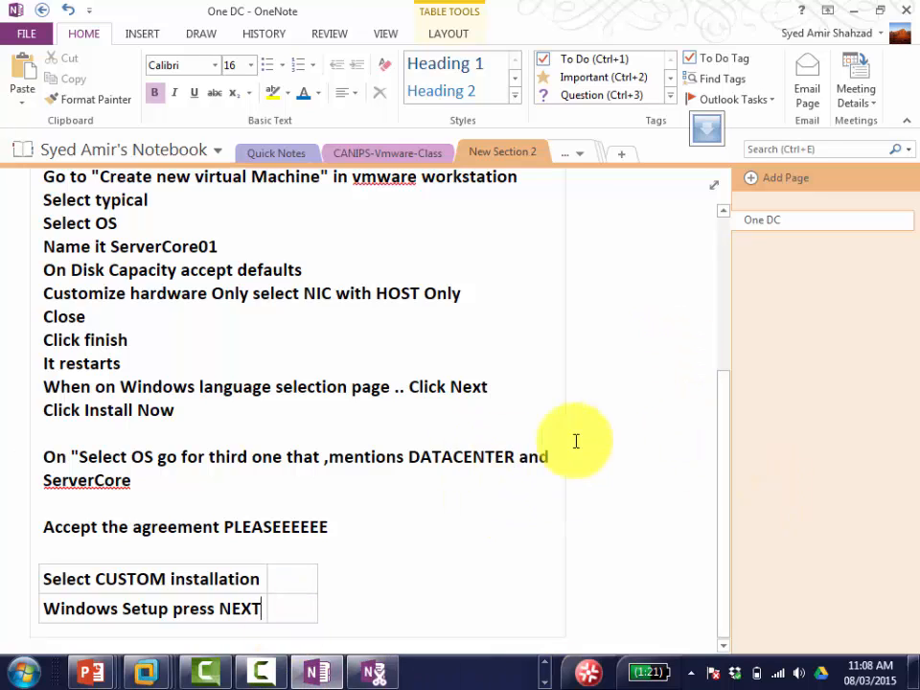
Step: Leave the OneNote notes and show the VMware Workstation window thumbnails from the taskbar
{"action": "mouse_move", "coordinate": [153, 675]}
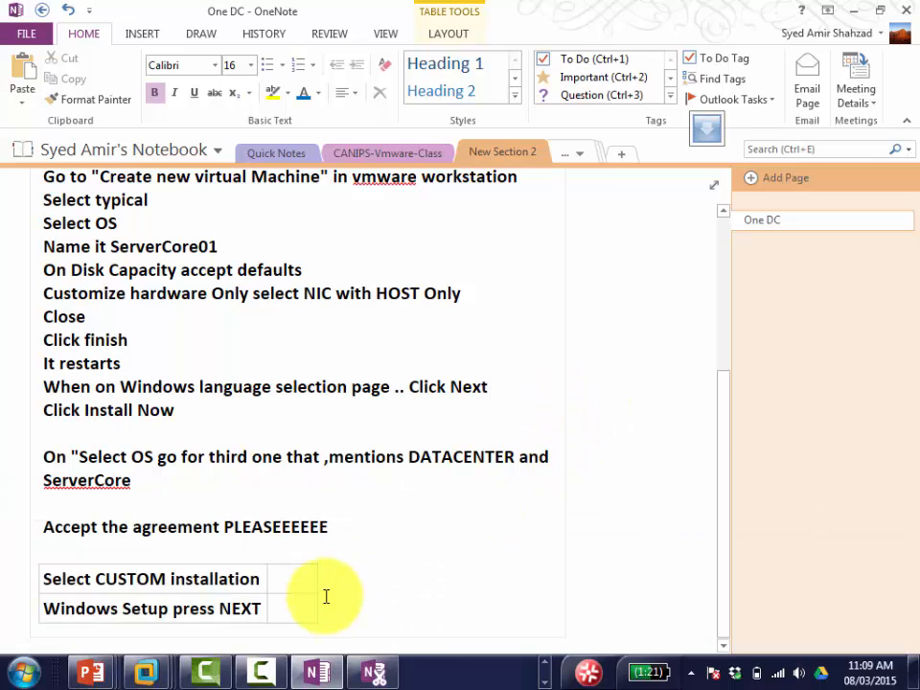
{"action": "left_click", "coordinate": [146, 674]}
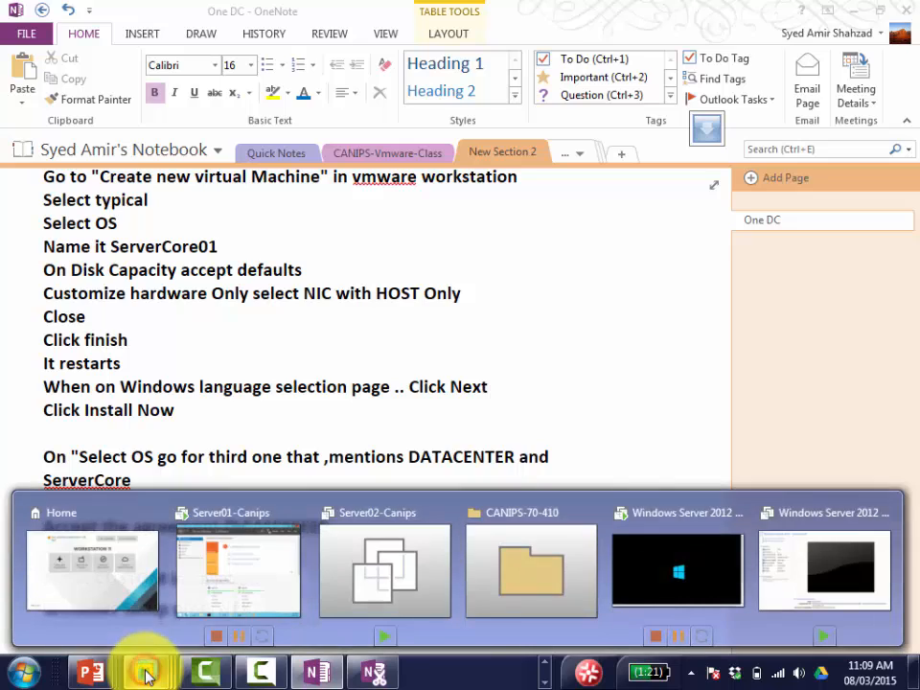
Step: Open Servercore01 in VMware, acknowledge its password-must-be-changed prompt, and return to OneNote
{"action": "mouse_move", "coordinate": [680, 585]}
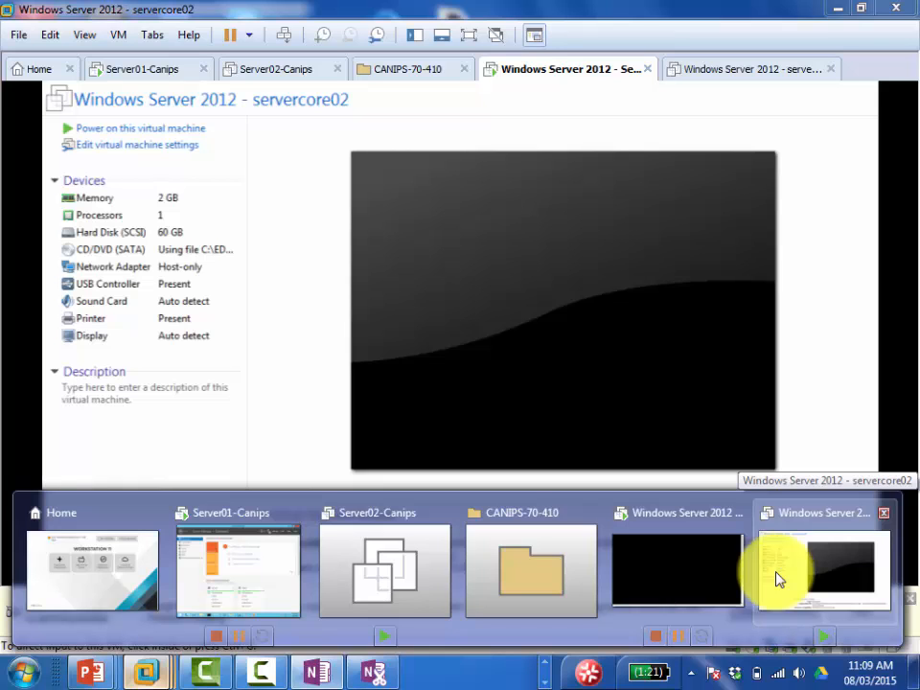
{"action": "left_click", "coordinate": [824, 578]}
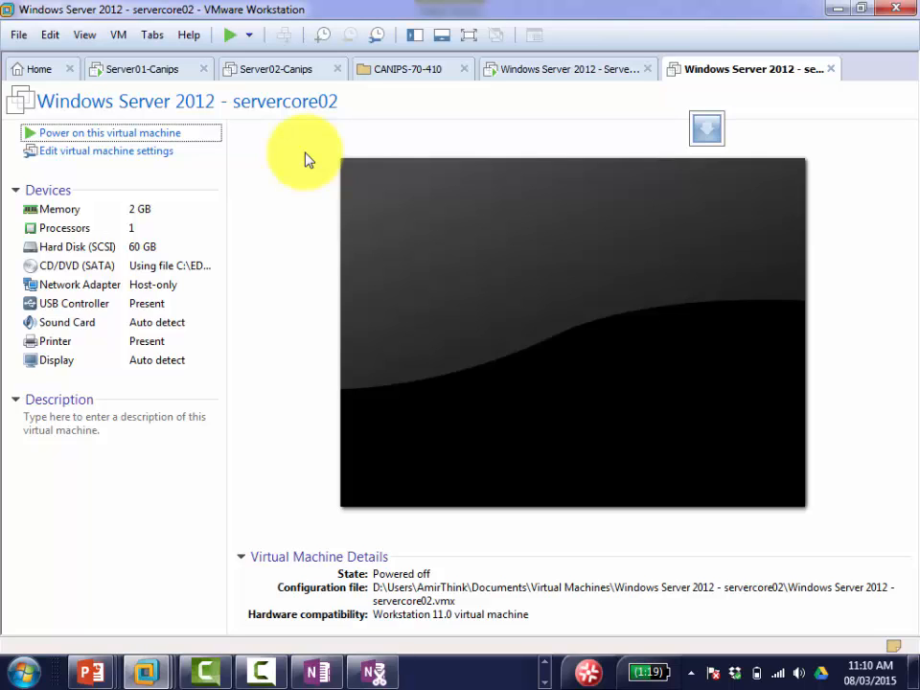
{"action": "left_click", "coordinate": [535, 67]}
{"action": "left_click", "coordinate": [464, 251]}
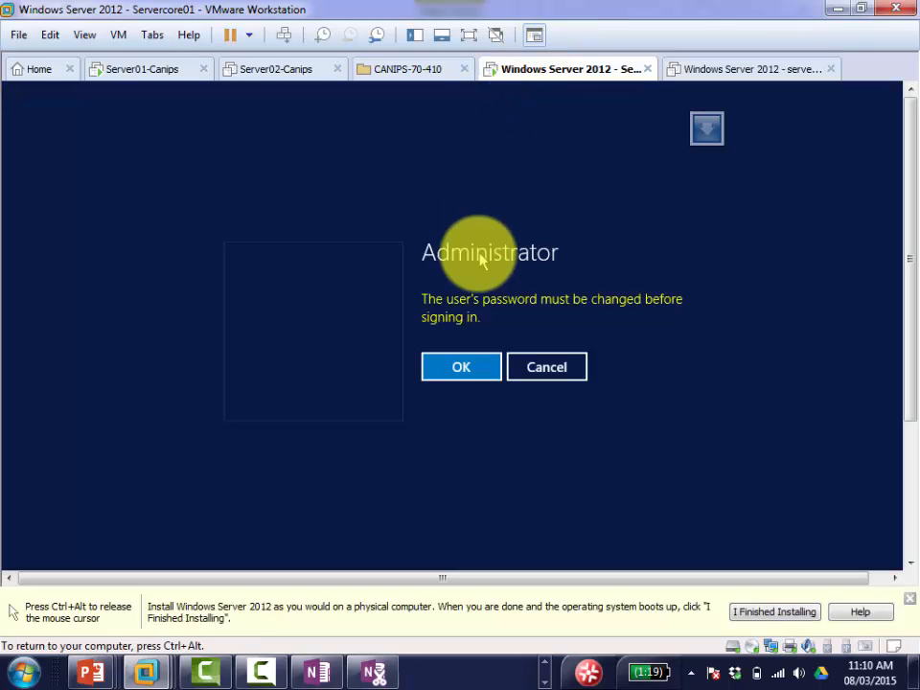
{"action": "left_click", "coordinate": [460, 374]}
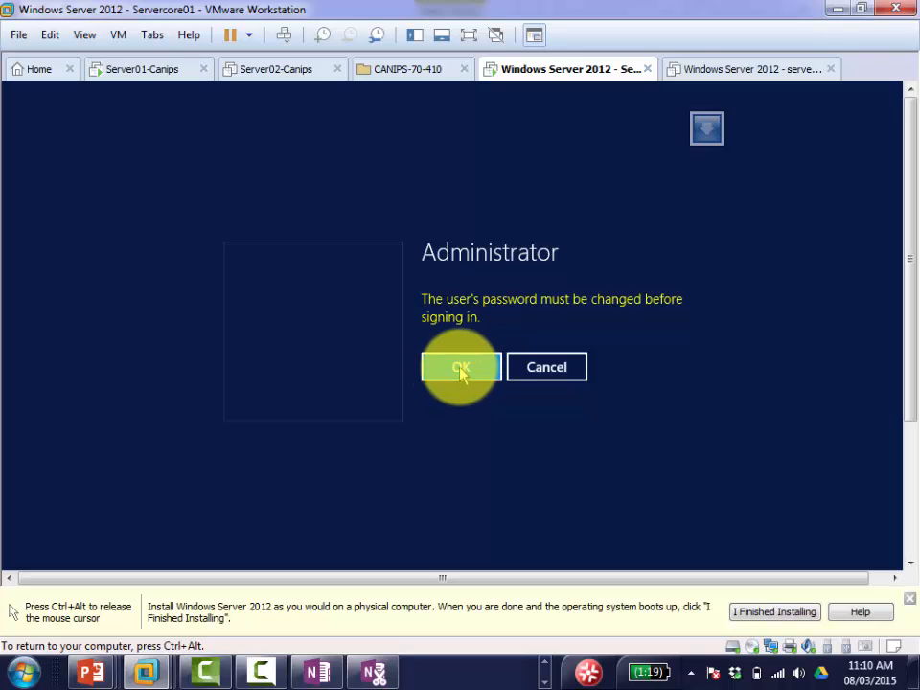
{"action": "key", "text": "ctrl+alt"}
{"action": "left_click", "coordinate": [314, 672]}
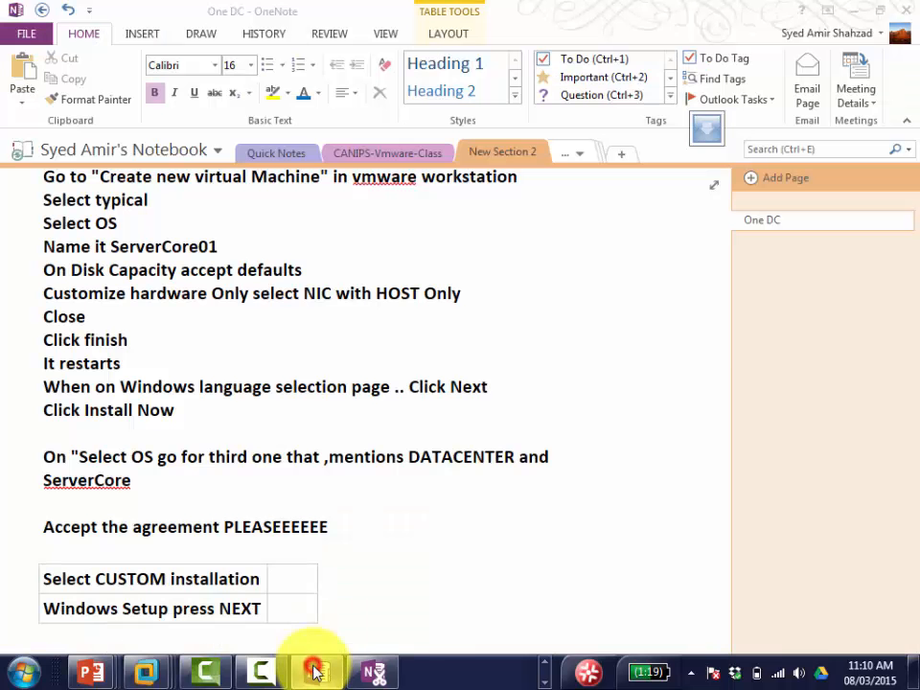
Step: Add the note line 'Change the password on the password screen' under the Windows Setup step
{"action": "left_click", "coordinate": [384, 610]}
{"action": "key", "text": "Return"}
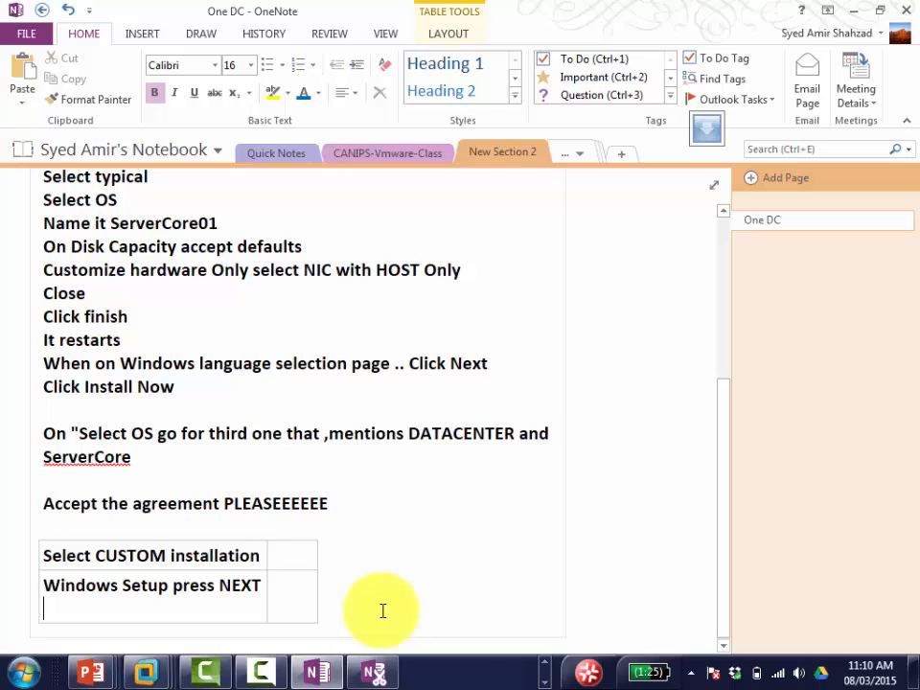
{"action": "type", "text": "Change the"}
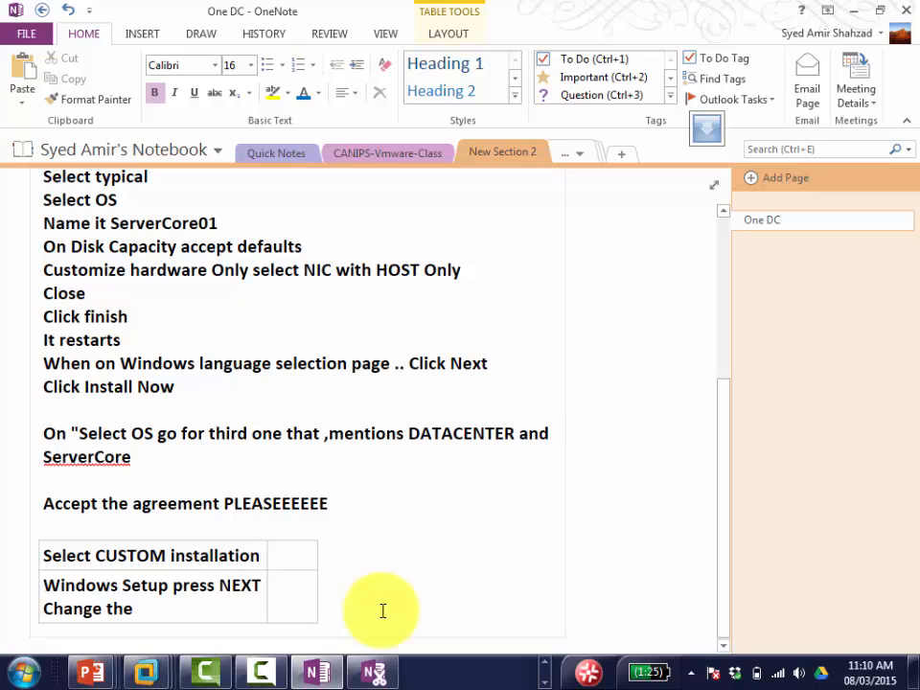
{"action": "type", "text": " password"}
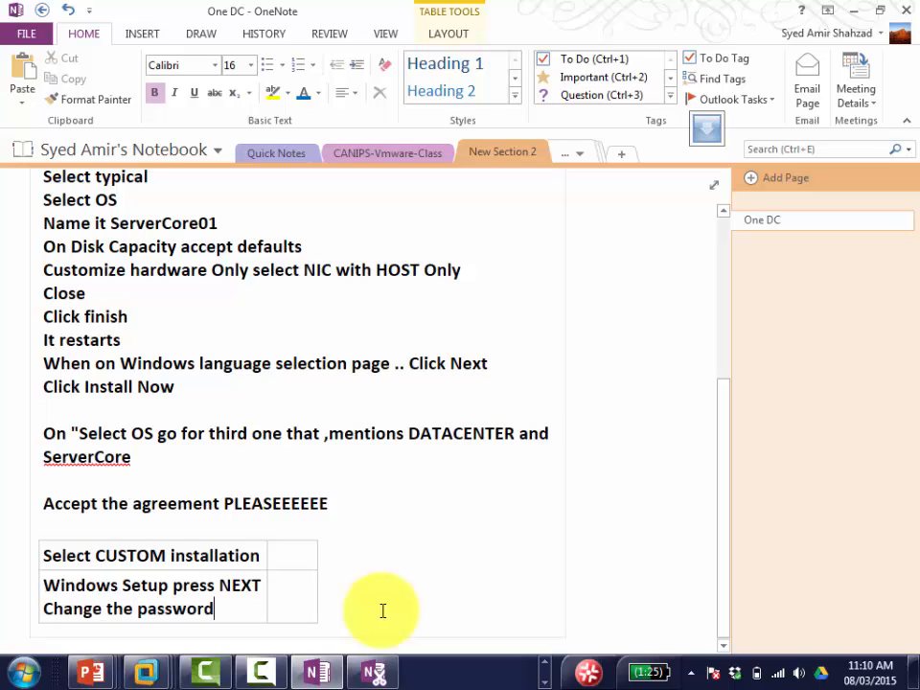
{"action": "type", "text": " on the pass"}
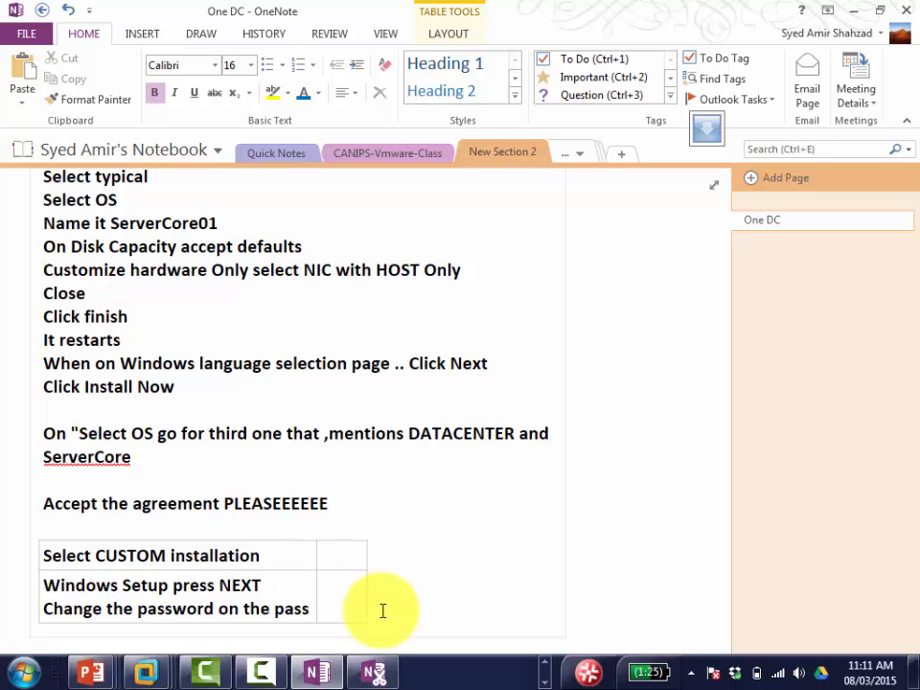
{"action": "type", "text": "word screen"}
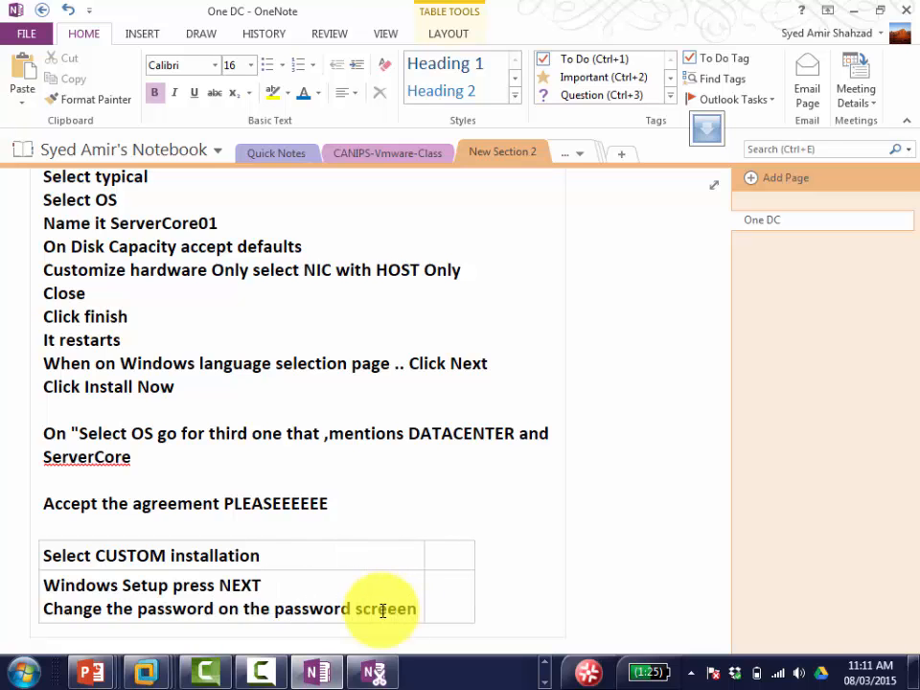
{"action": "key", "text": "alt+Tab"}
Step: Enter and confirm a new Administrator password on Servercore01
{"action": "left_click", "coordinate": [457, 370]}
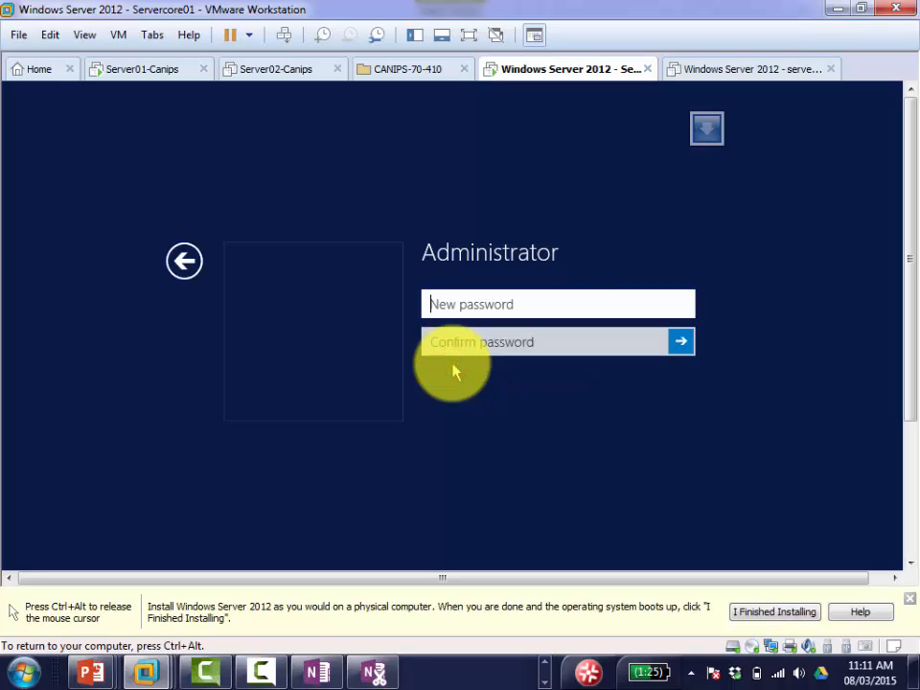
{"action": "type", "text": "Password1"}
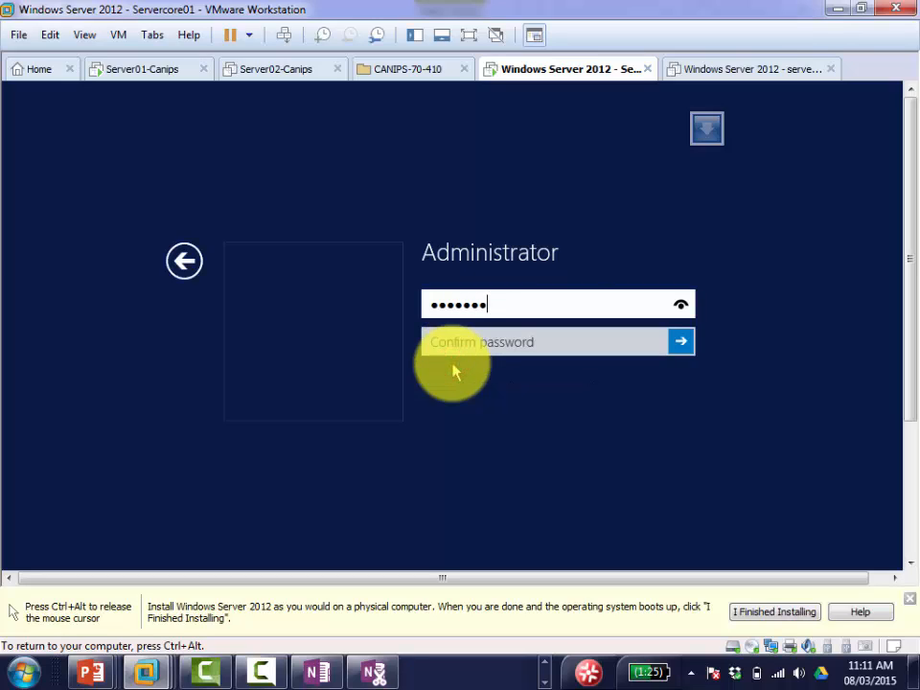
{"action": "key", "text": "Tab"}
{"action": "type", "text": "Pass"}
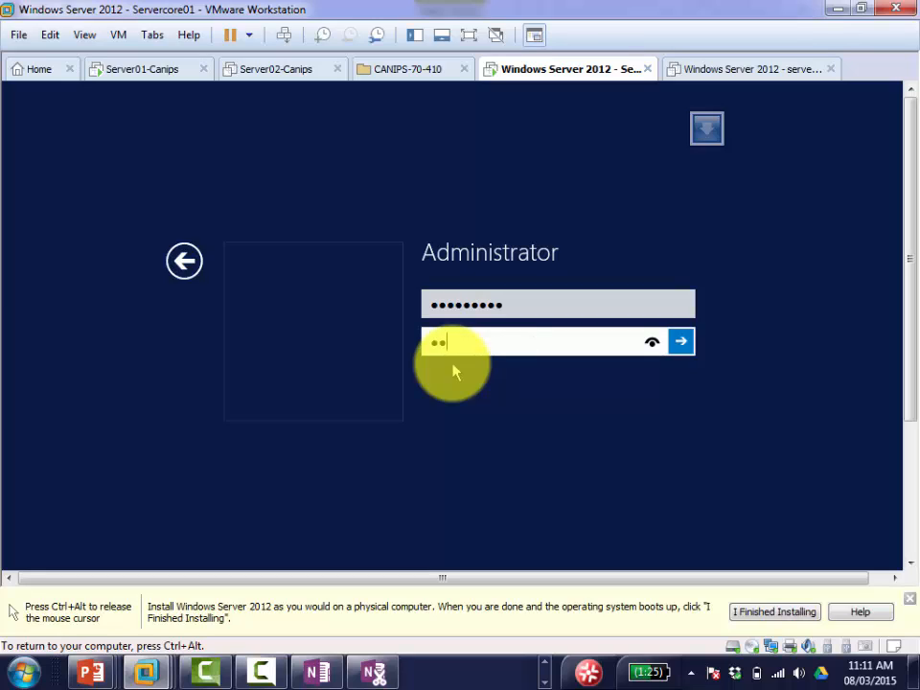
{"action": "type", "text": "word1"}
{"action": "key", "text": "Return"}
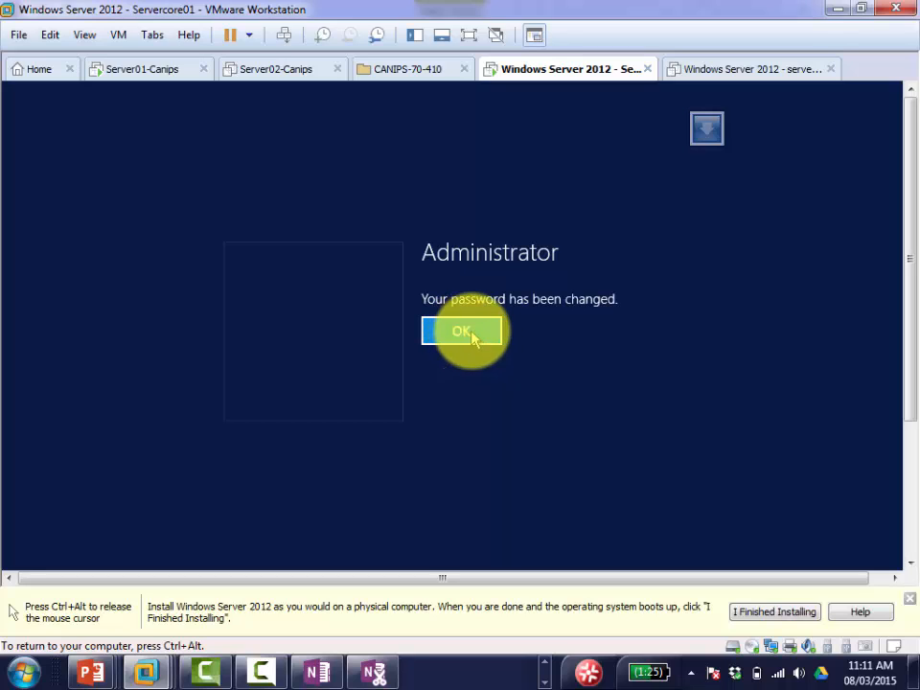
Step: Dismiss the password-changed confirmation, type SCONFIG at Servercore01's command prompt, and go back to OneNote
{"action": "left_click", "coordinate": [474, 333]}
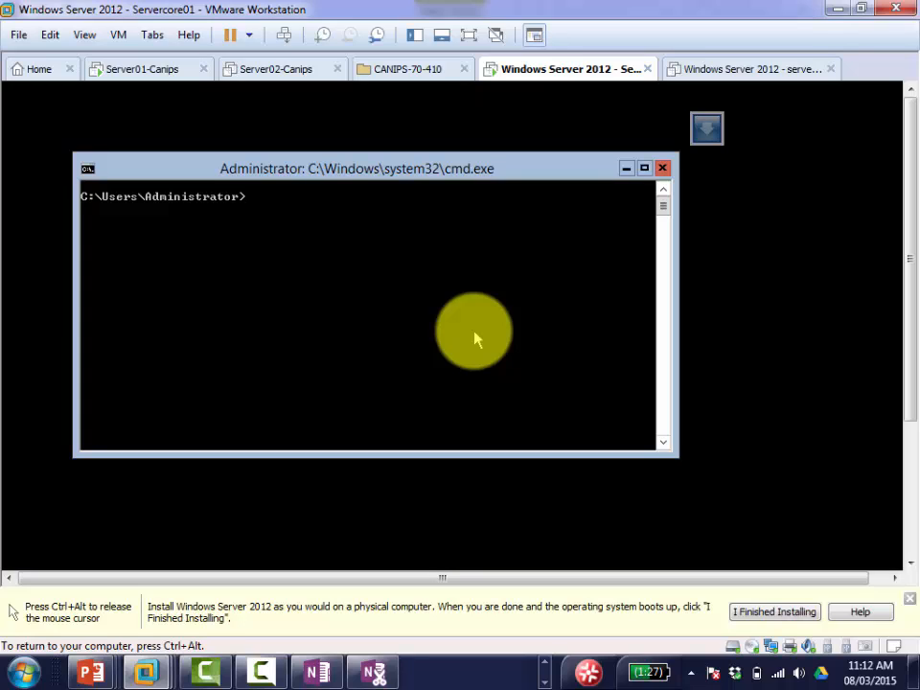
{"action": "type", "text": "SCONFIG"}
{"action": "left_click", "coordinate": [316, 673]}
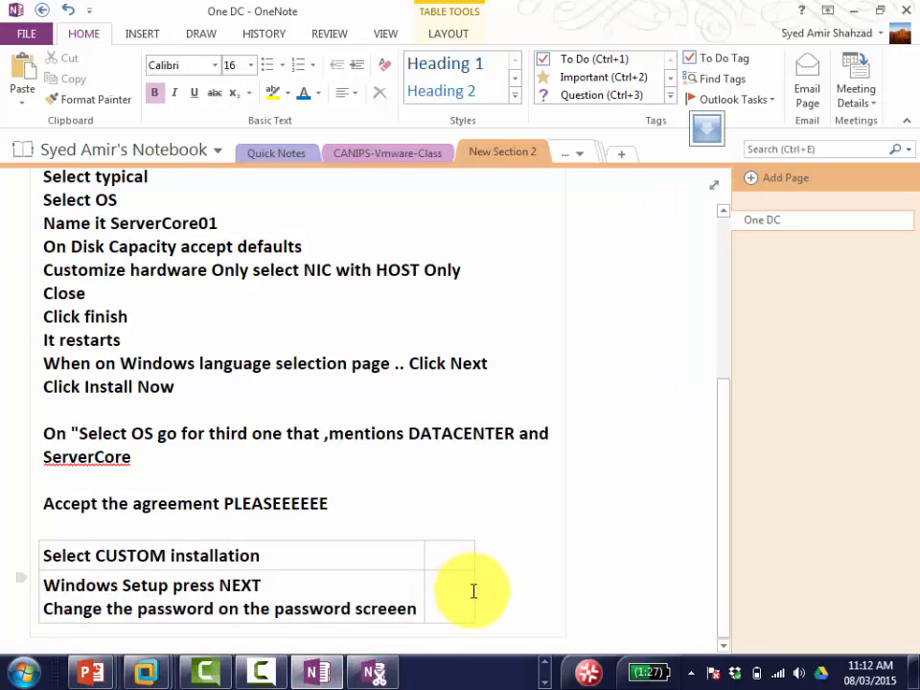
Step: Add the lines 'Login and then in the command prompt' and 'type SCONFIG and press ENTER' to the notes
{"action": "key", "text": "Return"}
{"action": "type", "text": "Login"}
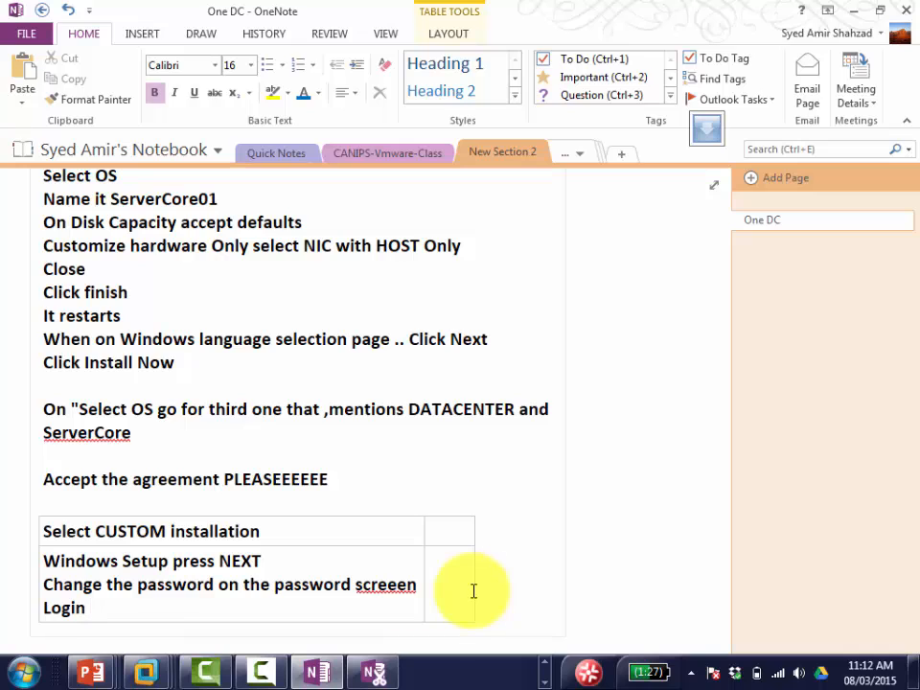
{"action": "type", "text": "and then in the comm"}
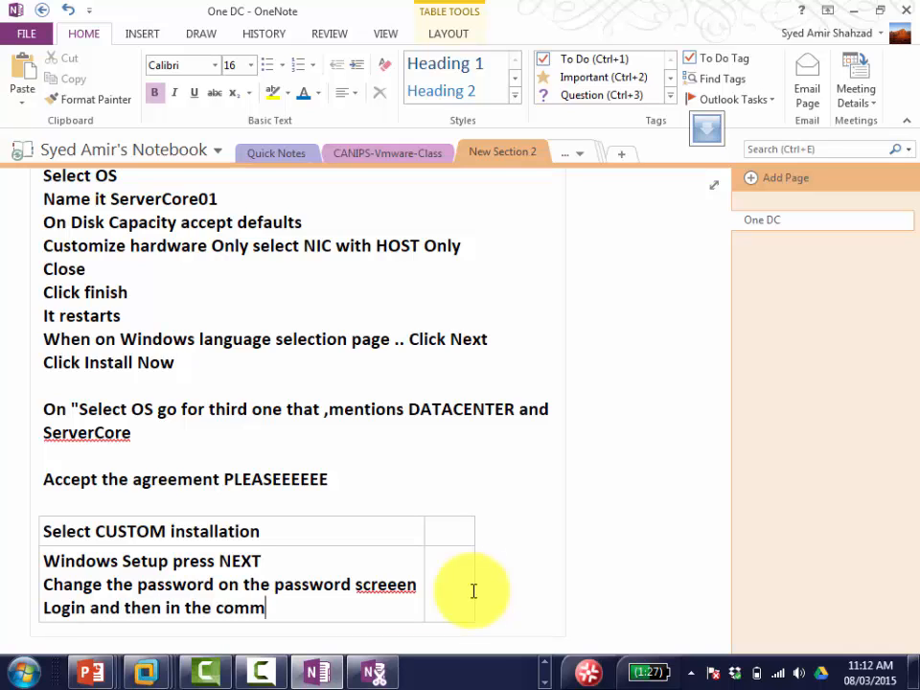
{"action": "type", "text": "and prompt"}
{"action": "key", "text": "Return"}
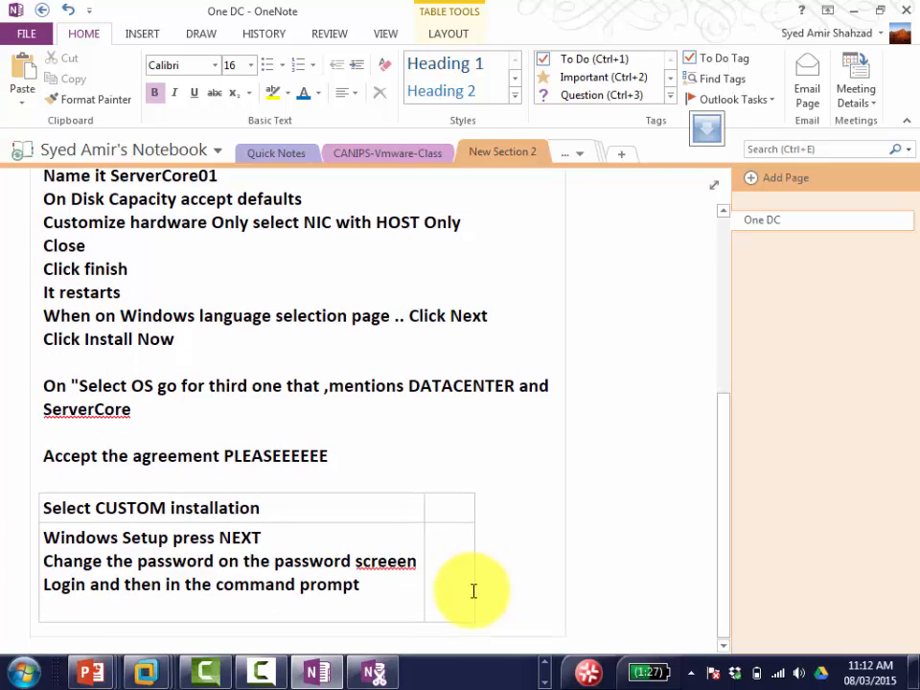
{"action": "type", "text": "type SC"}
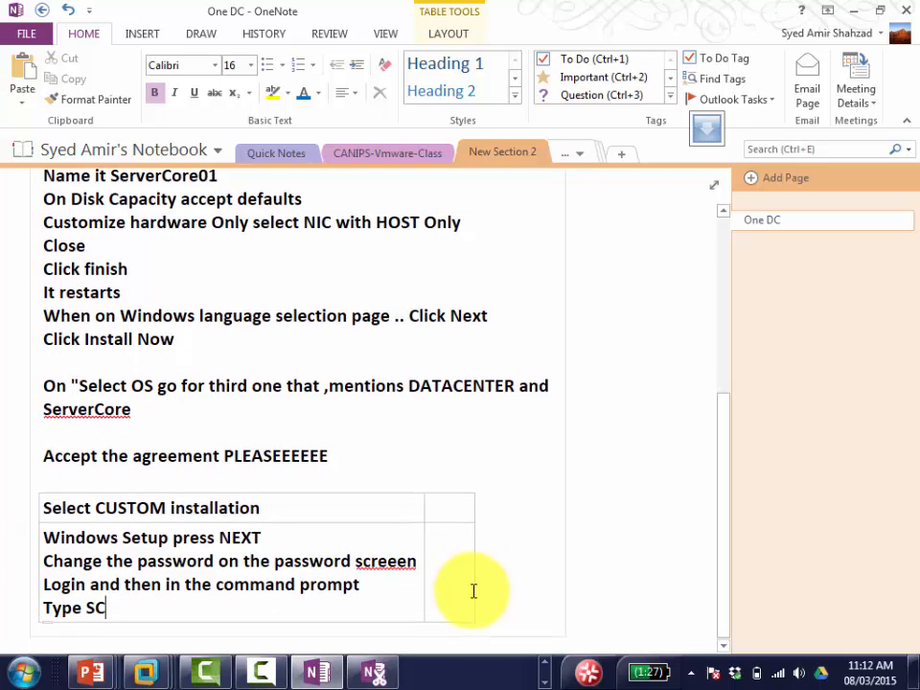
{"action": "type", "text": "ONFIG and pr"}
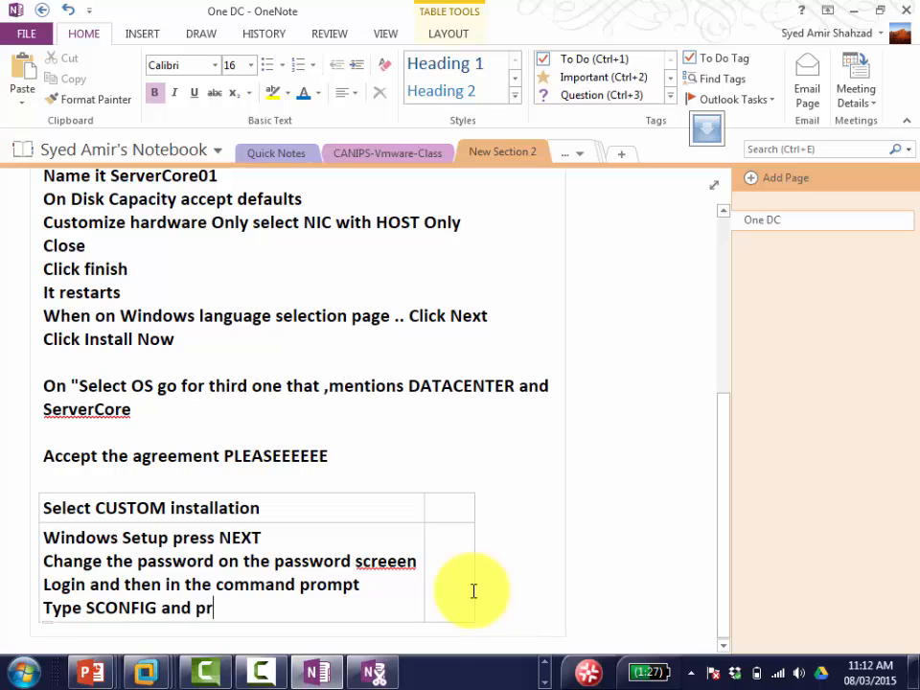
{"action": "type", "text": "ess ENTER"}
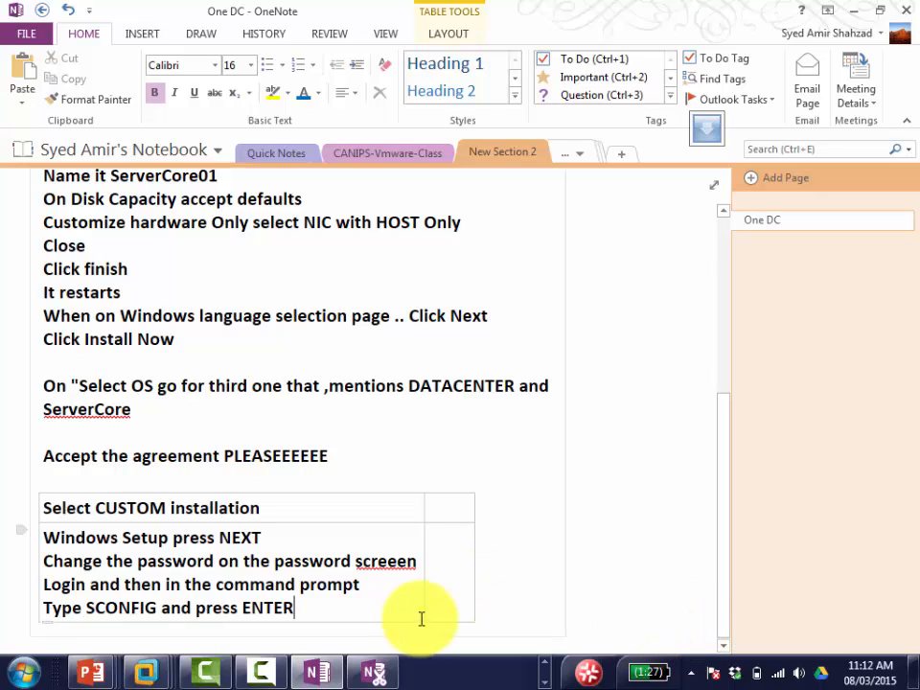
{"action": "left_click", "coordinate": [147, 667]}
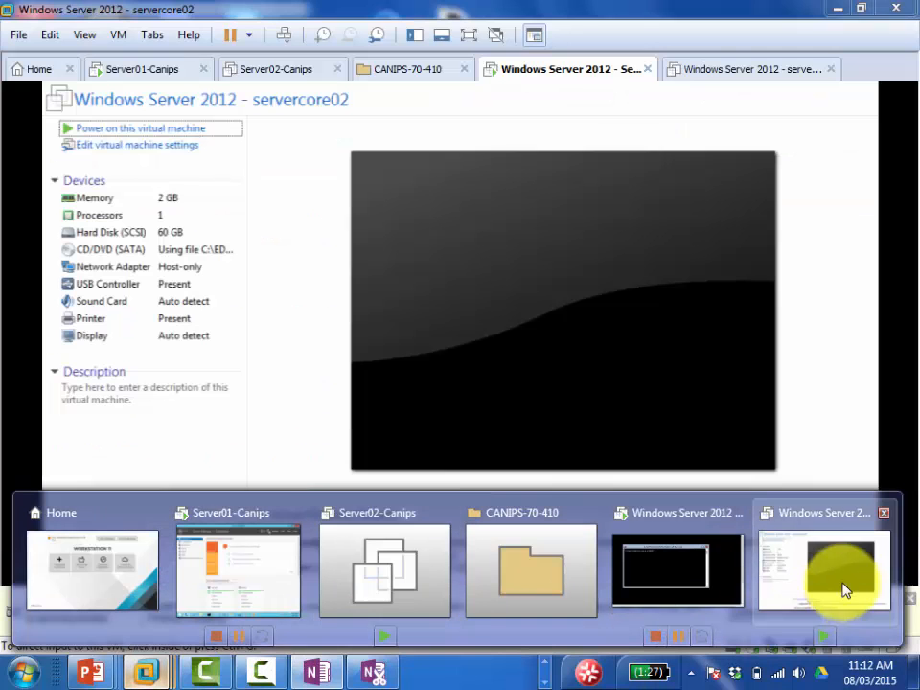
Step: Execute SCONFIG on Servercore01, review the Server Configuration menu, then return to the notes
{"action": "left_click", "coordinate": [842, 573]}
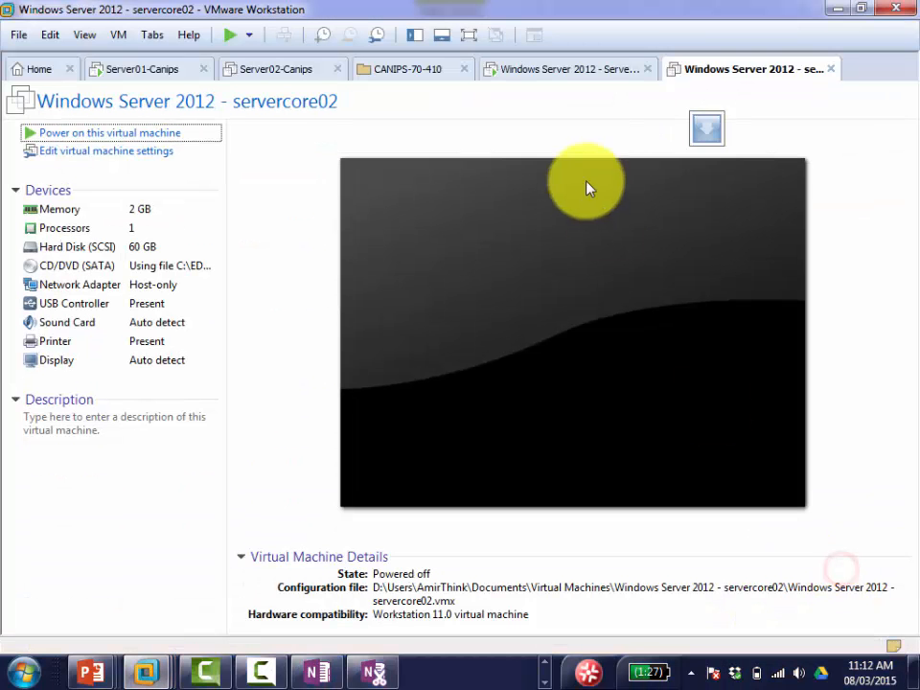
{"action": "left_click", "coordinate": [556, 74]}
{"action": "left_click", "coordinate": [259, 232]}
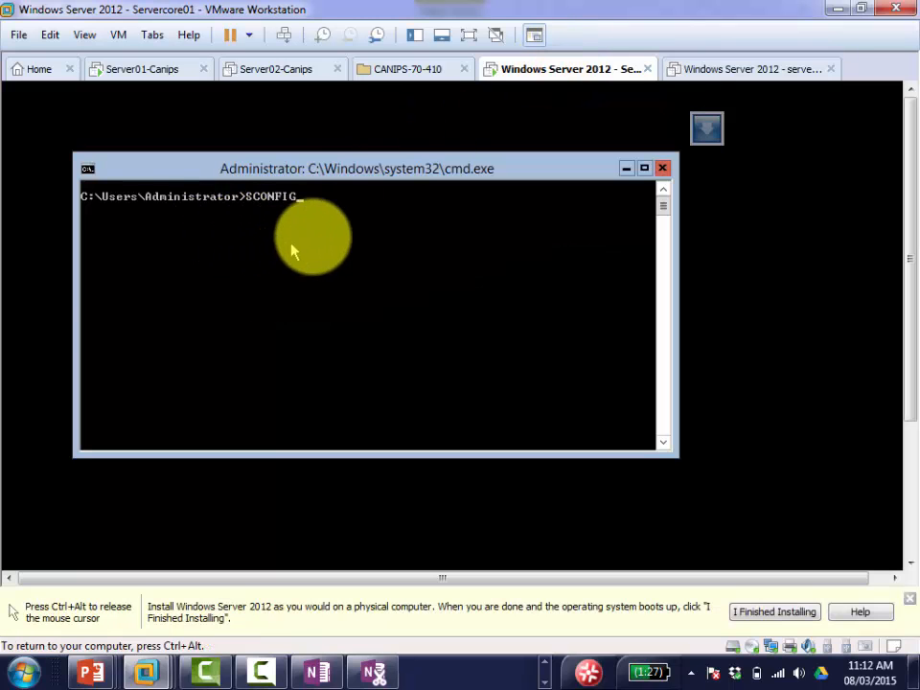
{"action": "left_click", "coordinate": [321, 239]}
{"action": "key", "text": "Return"}
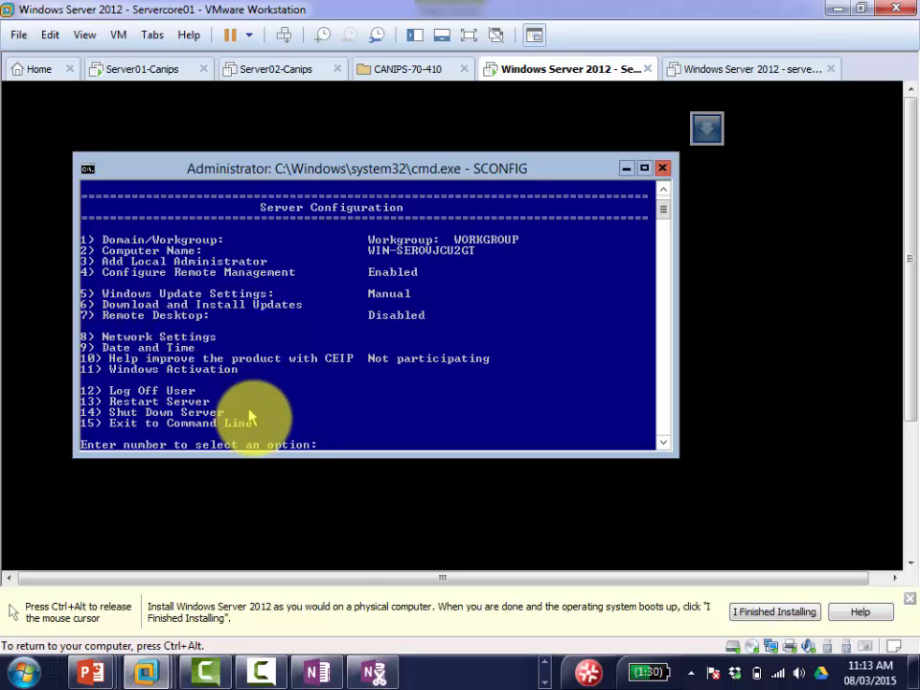
{"action": "key", "text": "ctrl+alt"}
{"action": "left_click", "coordinate": [314, 671]}
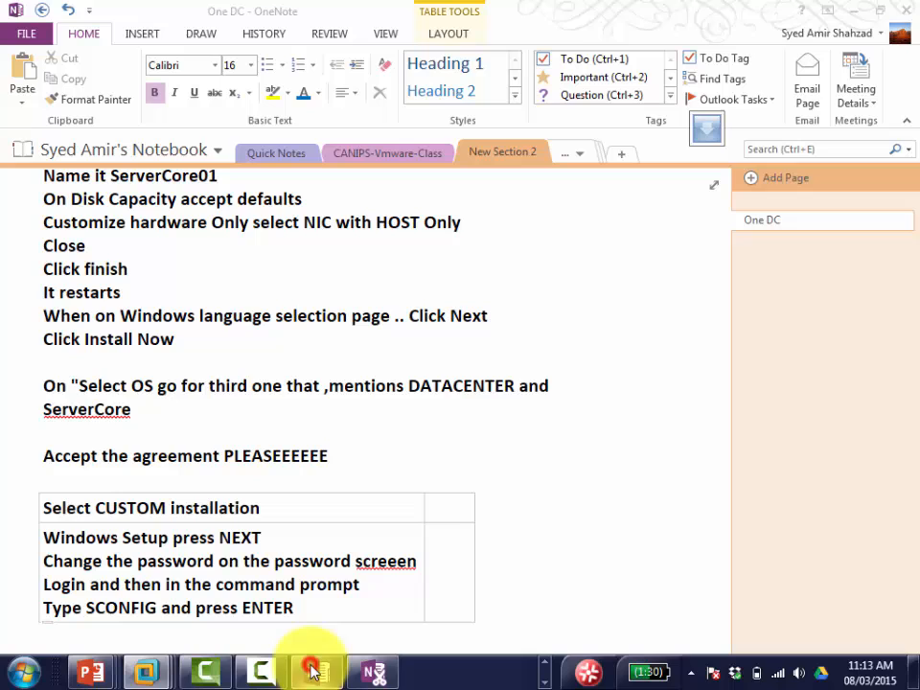
Step: Add 'Network settings Number 8' and 'Lets configure this' lines to the OneNote steps table
{"action": "left_click", "coordinate": [364, 595]}
{"action": "key", "text": "Return"}
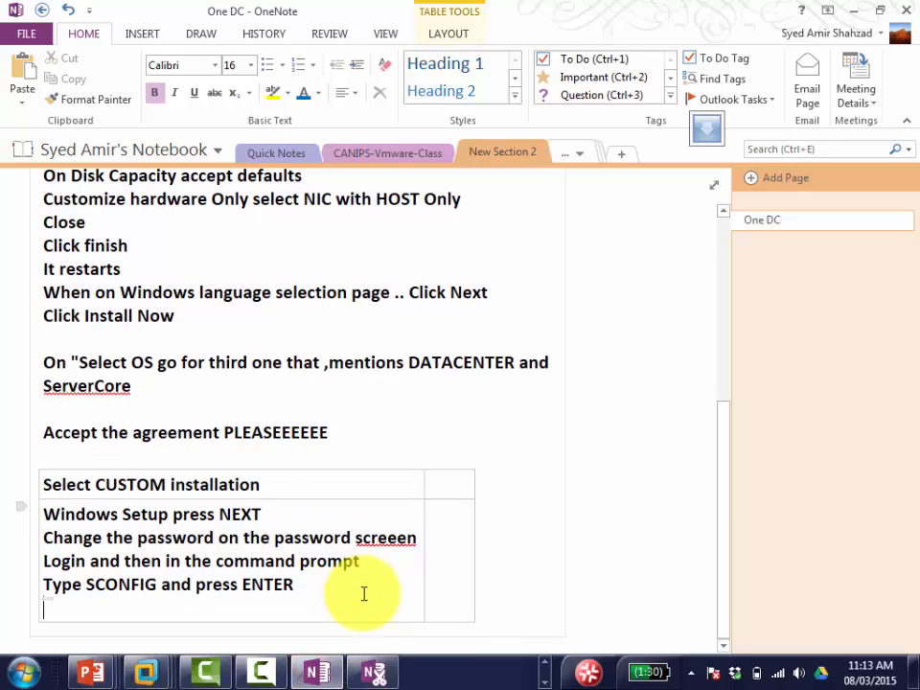
{"action": "type", "text": "Network sett"}
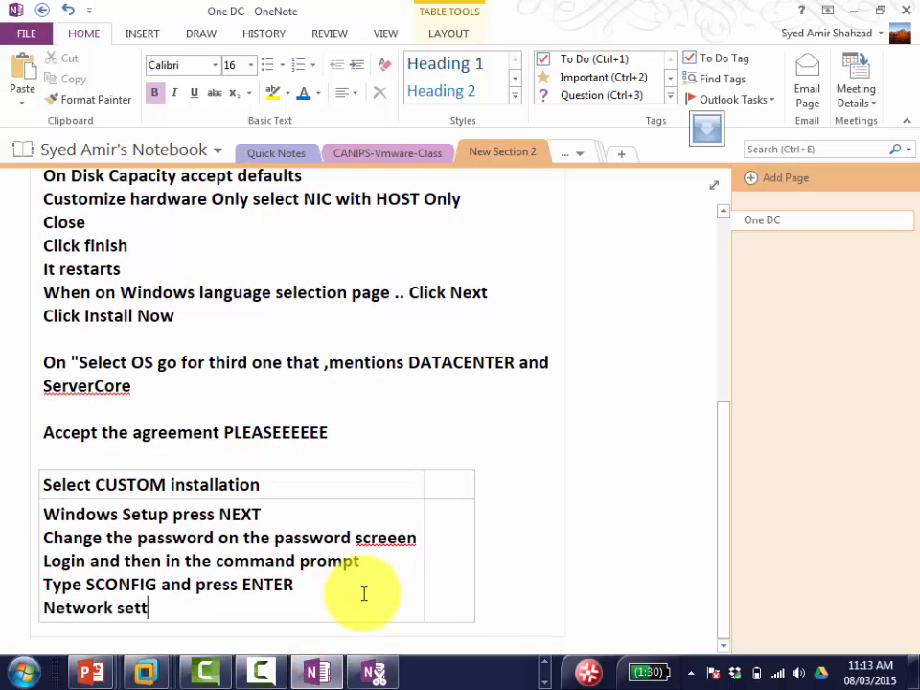
{"action": "type", "text": "ings Number"}
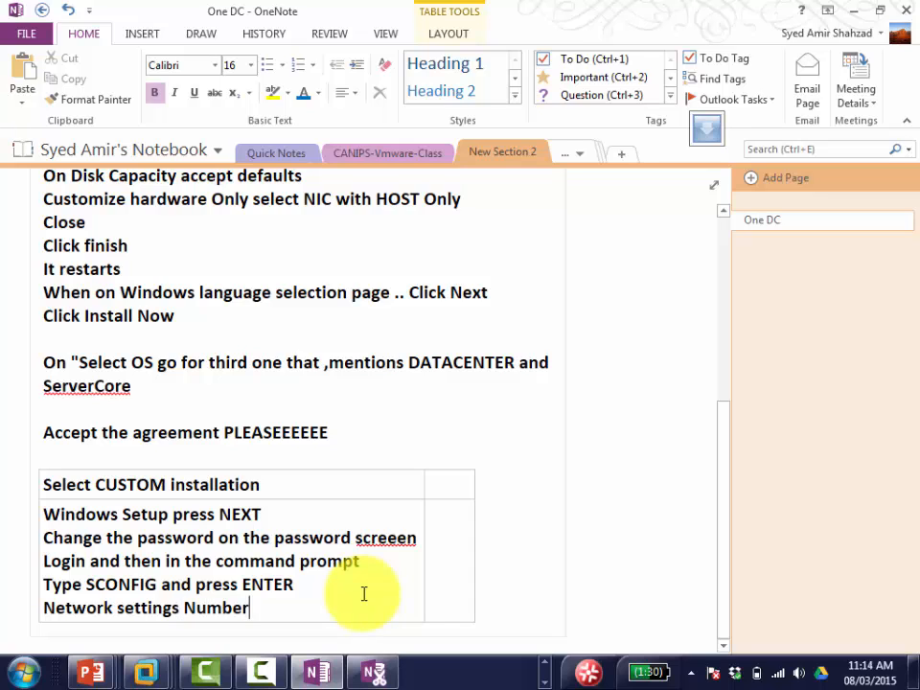
{"action": "type", "text": " 8"}
{"action": "key", "text": "Return"}
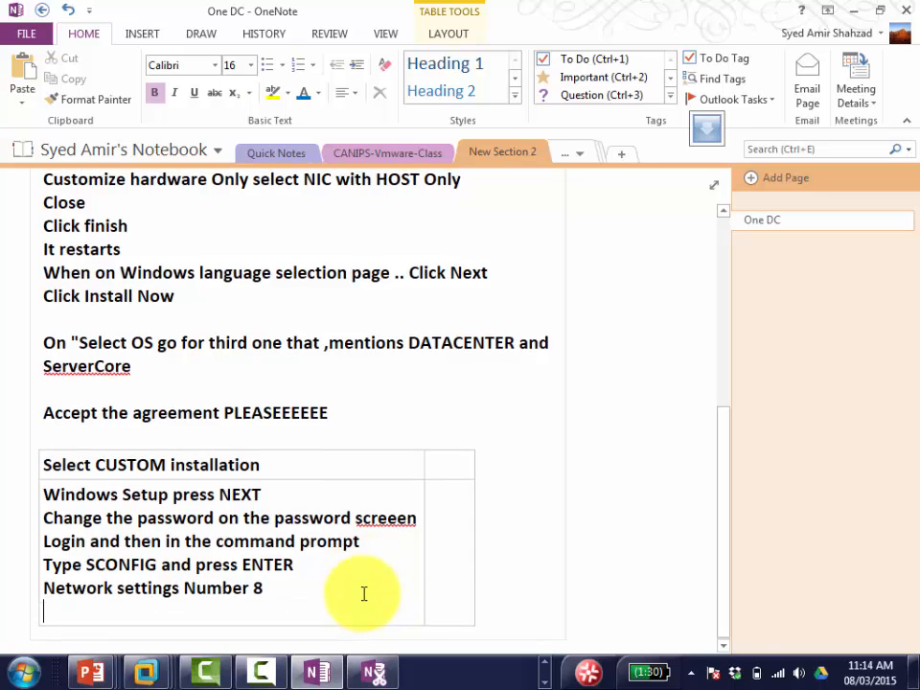
{"action": "type", "text": "Lets conf"}
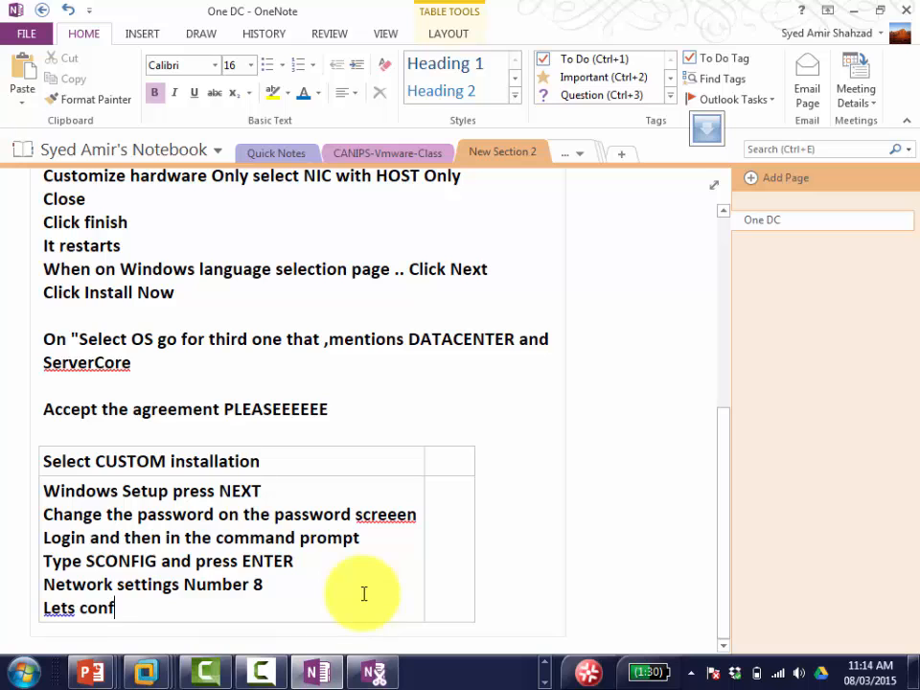
{"action": "type", "text": "igure this"}
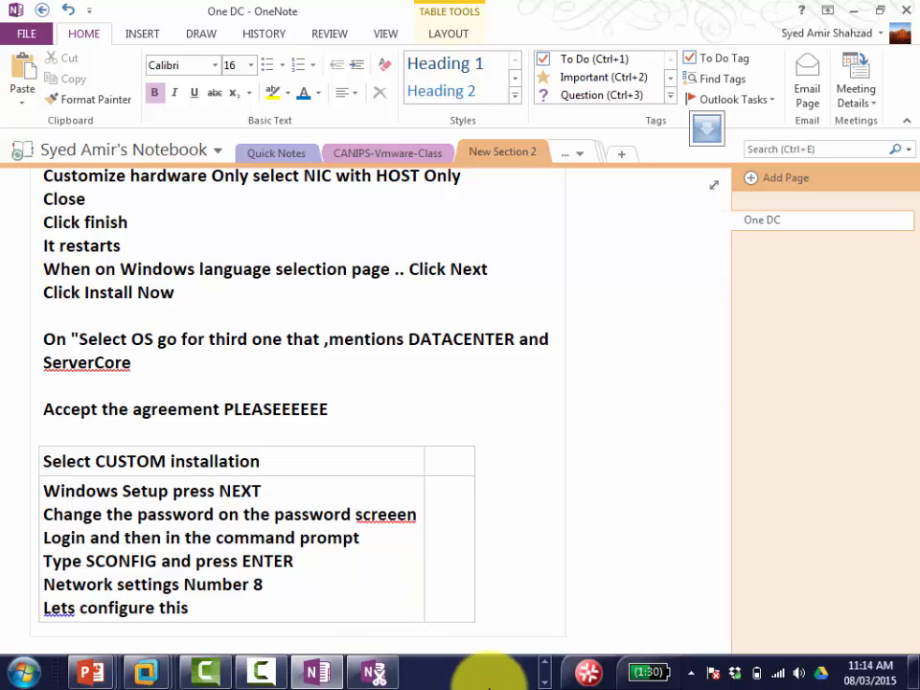
Step: Choose option 8 in Servercore01's SCONFIG menu to list the network adapters, then return to OneNote
{"action": "mouse_move", "coordinate": [144, 674]}
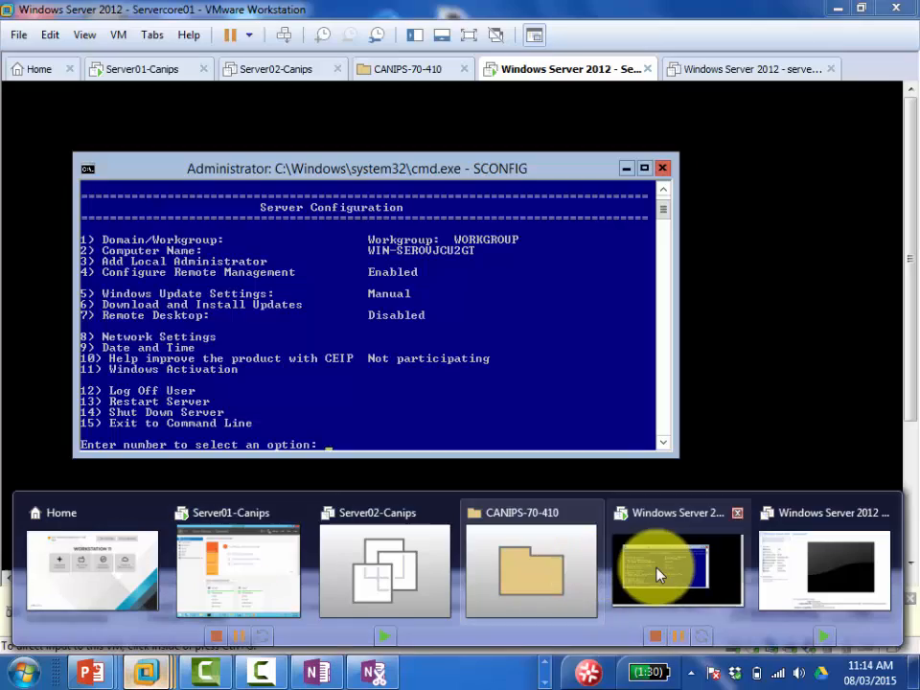
{"action": "left_click", "coordinate": [656, 571]}
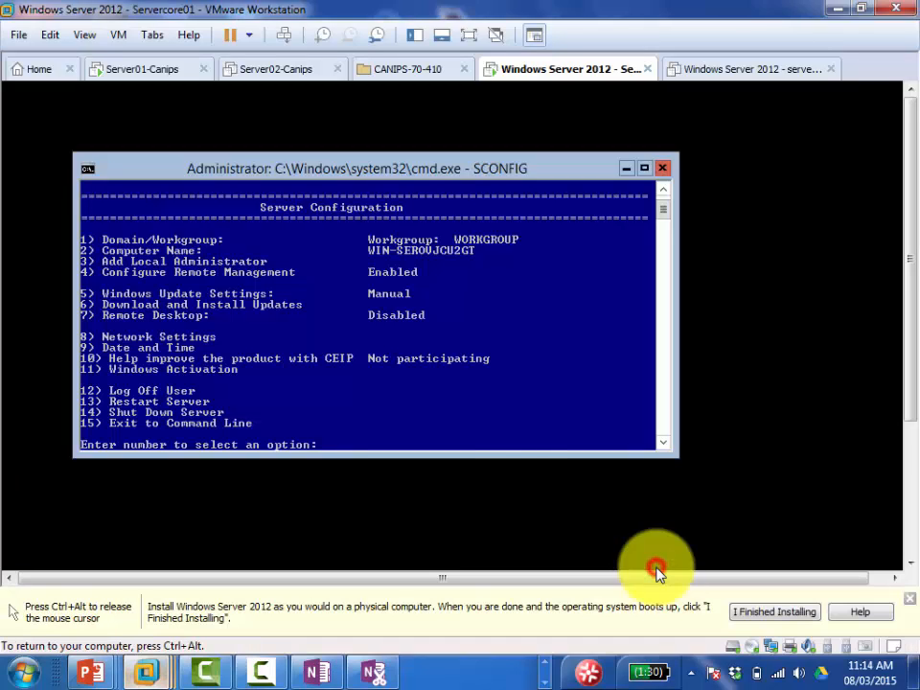
{"action": "type", "text": "8"}
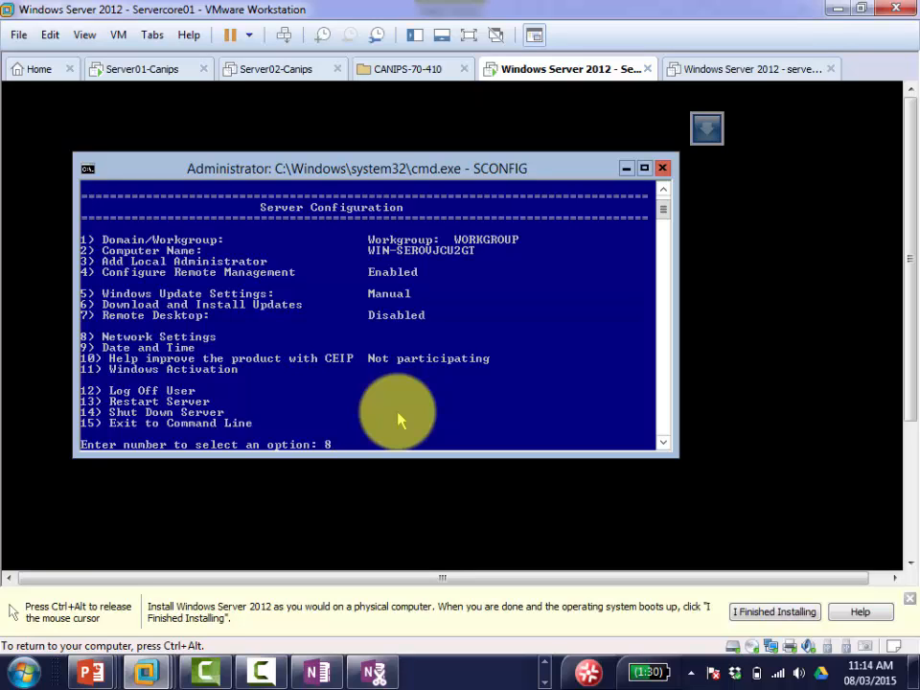
{"action": "key", "text": "Return"}
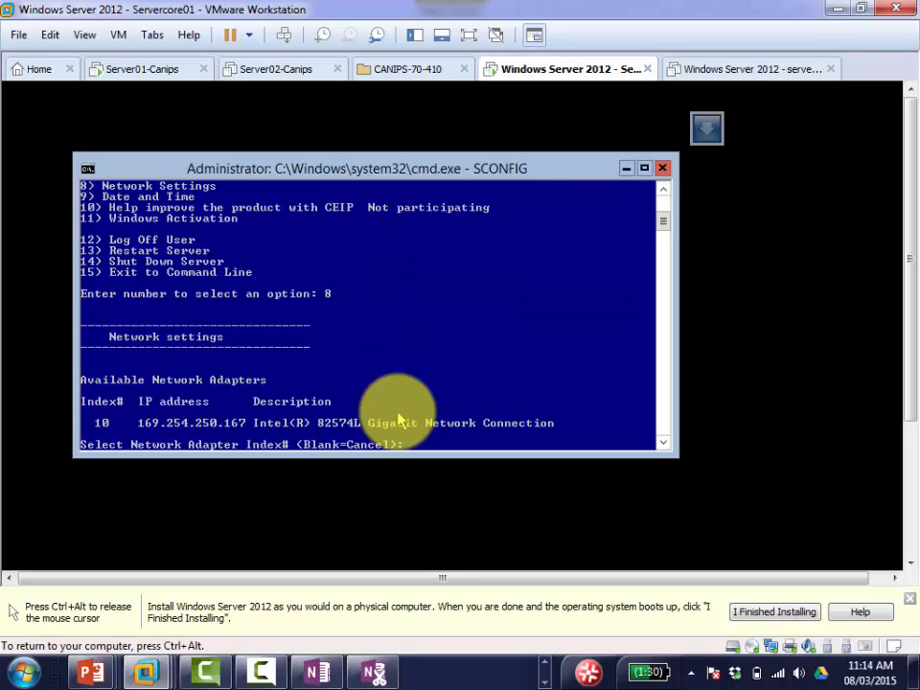
{"action": "key", "text": "ctrl+alt"}
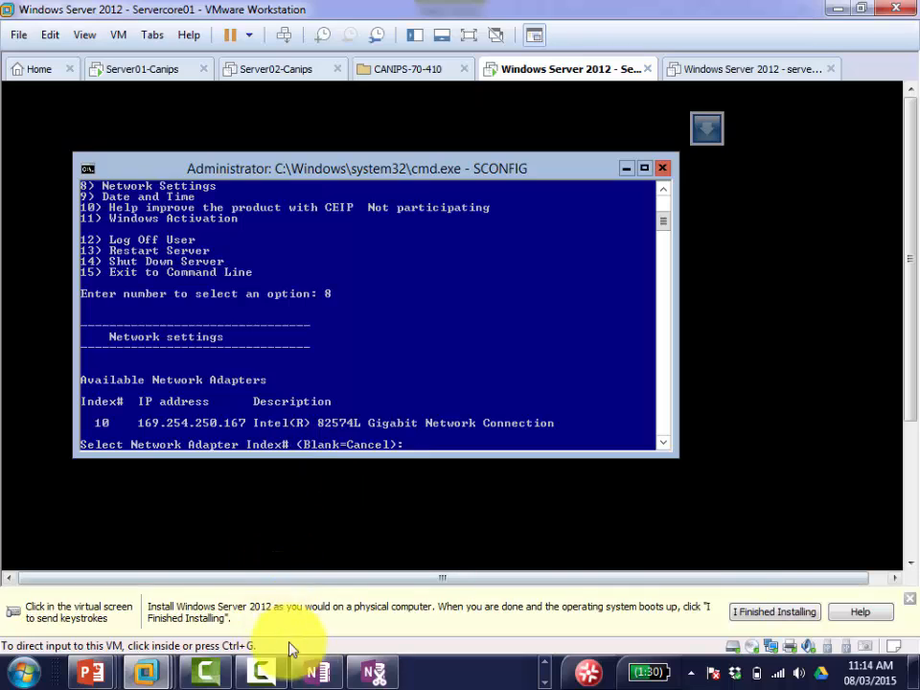
{"action": "left_click", "coordinate": [303, 668]}
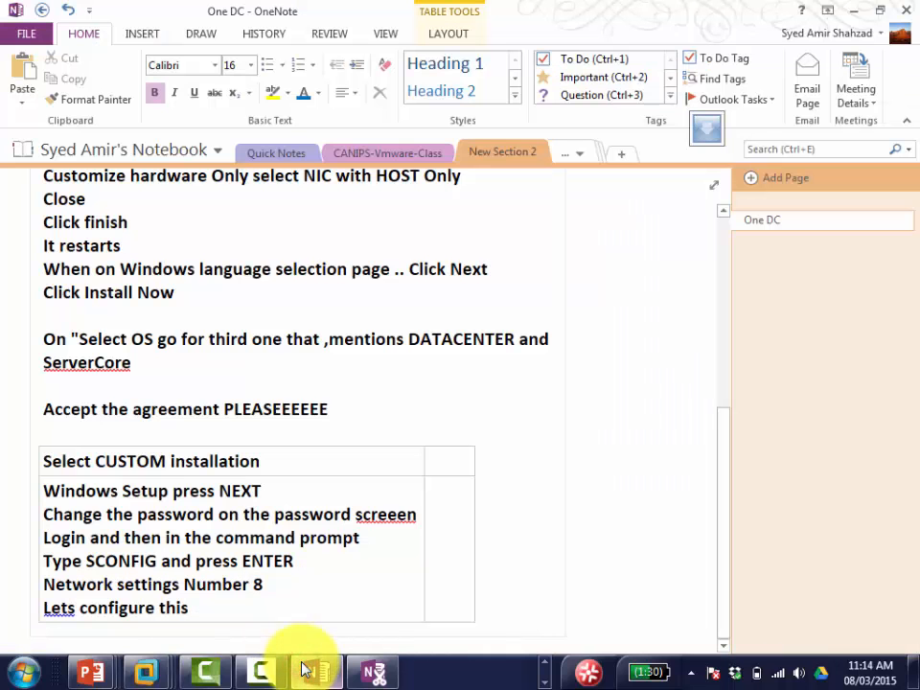
Step: Add the line 'type number 8 and press ENTER', correcting a mistyped 9, and start a new line
{"action": "key", "text": "Return"}
{"action": "type", "text": "type nu"}
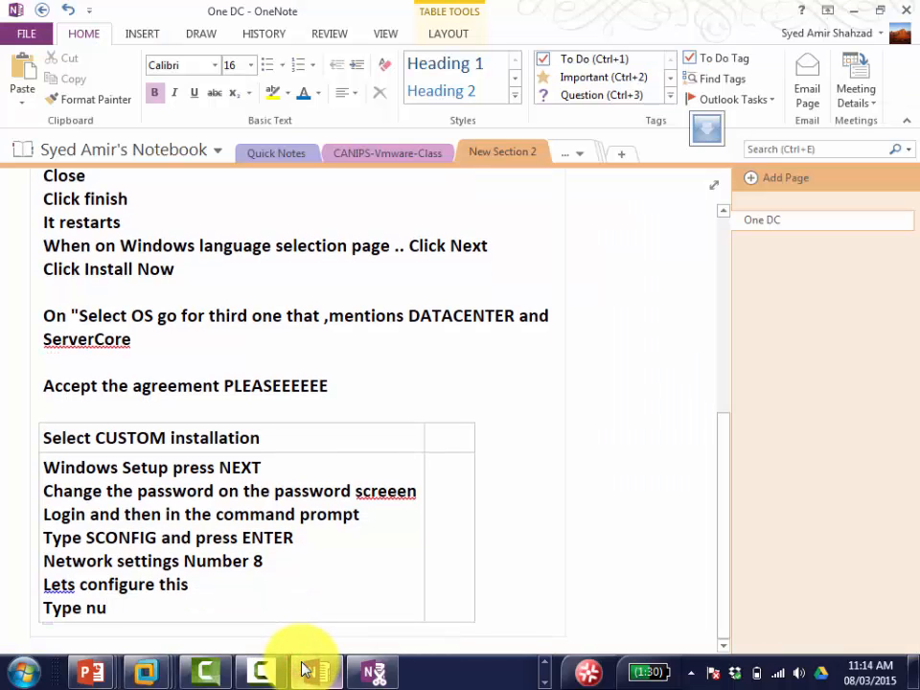
{"action": "type", "text": "mber 9"}
{"action": "key", "text": "BackSpace"}
{"action": "type", "text": "8 and "}
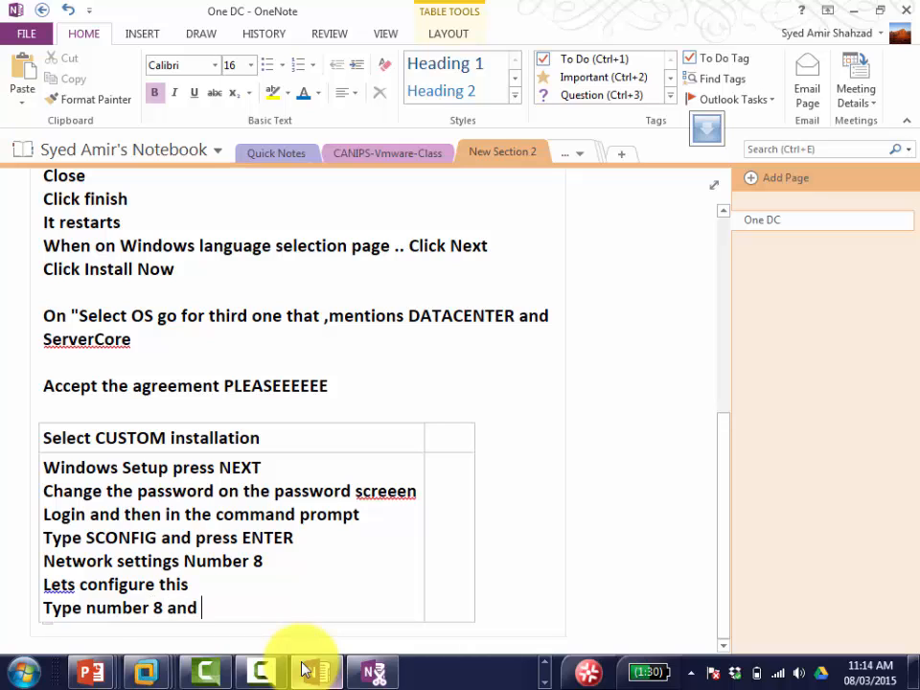
{"action": "type", "text": "press EN"}
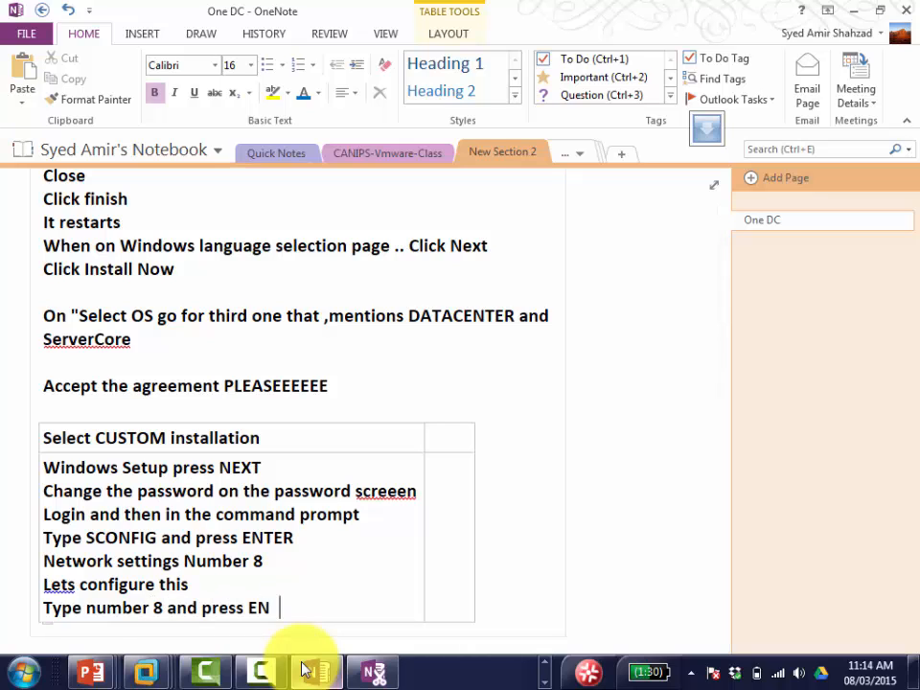
{"action": "type", "text": "TER"}
{"action": "key", "text": "Return"}
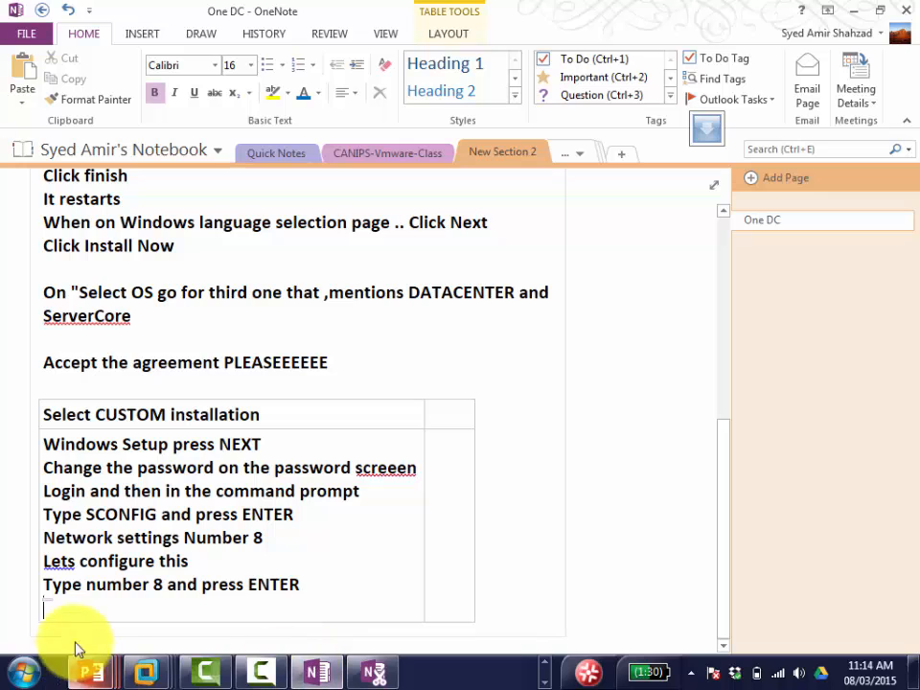
Step: Type adapter index 10 at Servercore01's Select Network Adapter Index prompt
{"action": "mouse_move", "coordinate": [145, 672]}
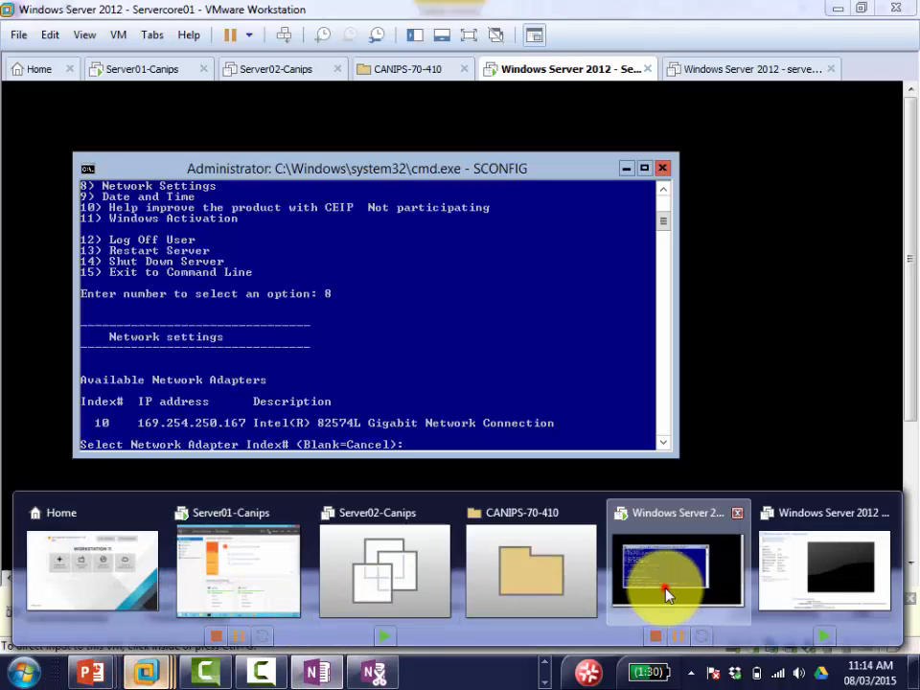
{"action": "left_click", "coordinate": [668, 595]}
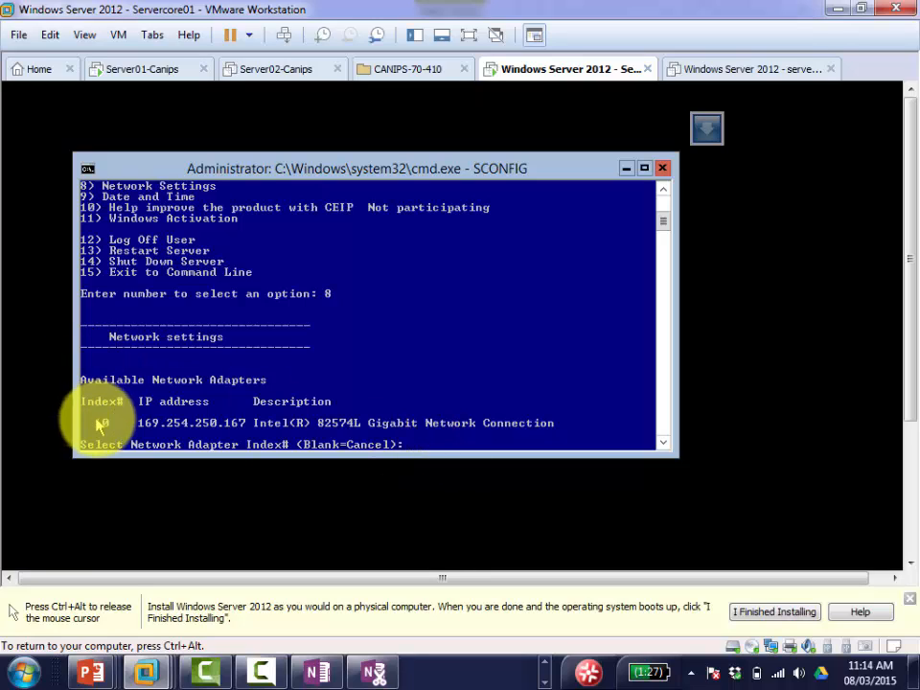
{"action": "type", "text": "10"}
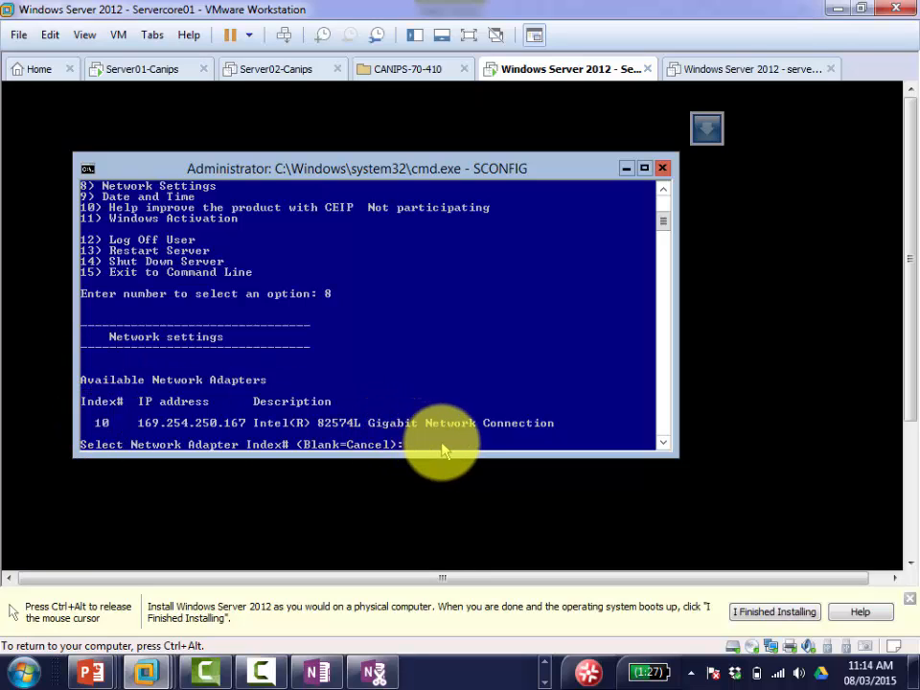
{"action": "left_click", "coordinate": [319, 671]}
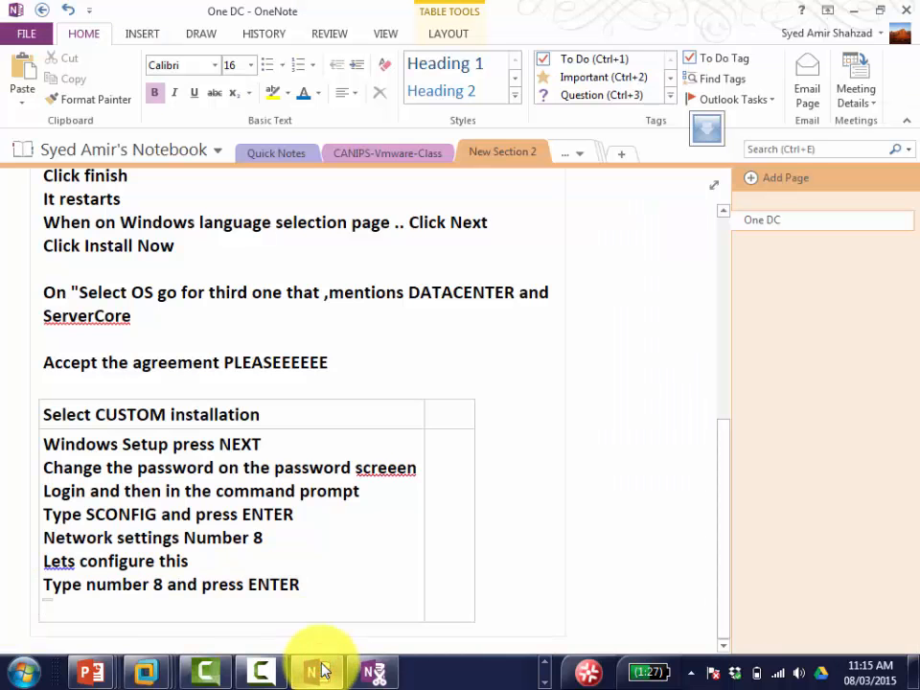
Step: Write 'Choose index number 10 and press Enter' on the steps table's last line
{"action": "type", "text": "Choose"}
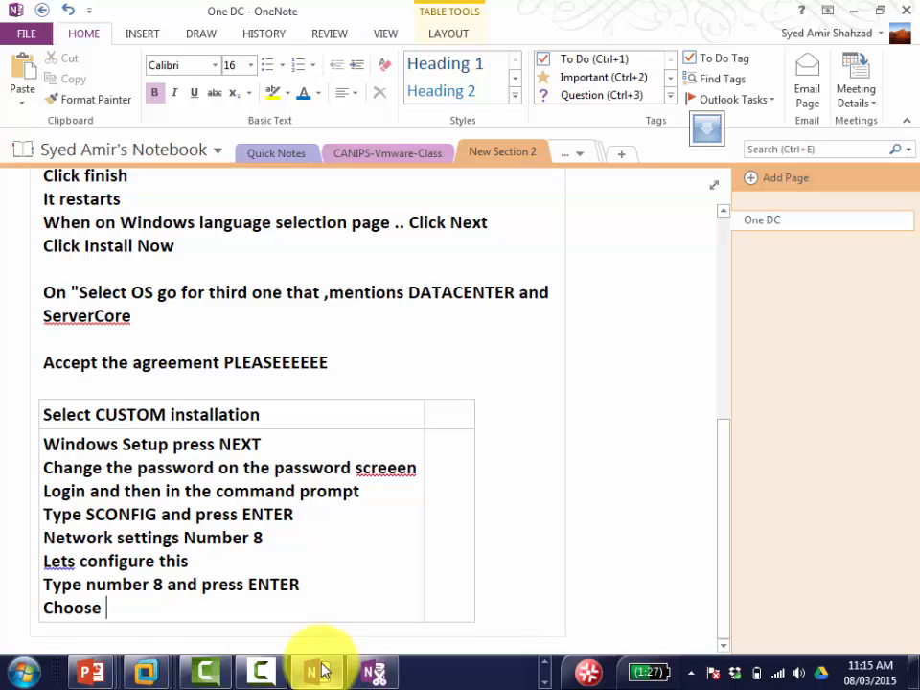
{"action": "type", "text": " index nu"}
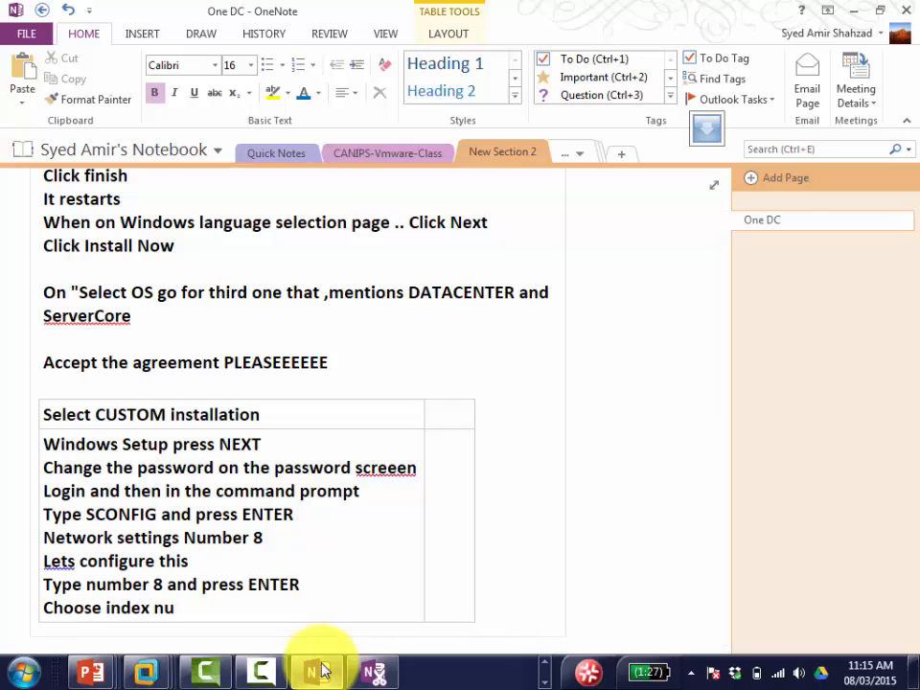
{"action": "type", "text": "mber 10"}
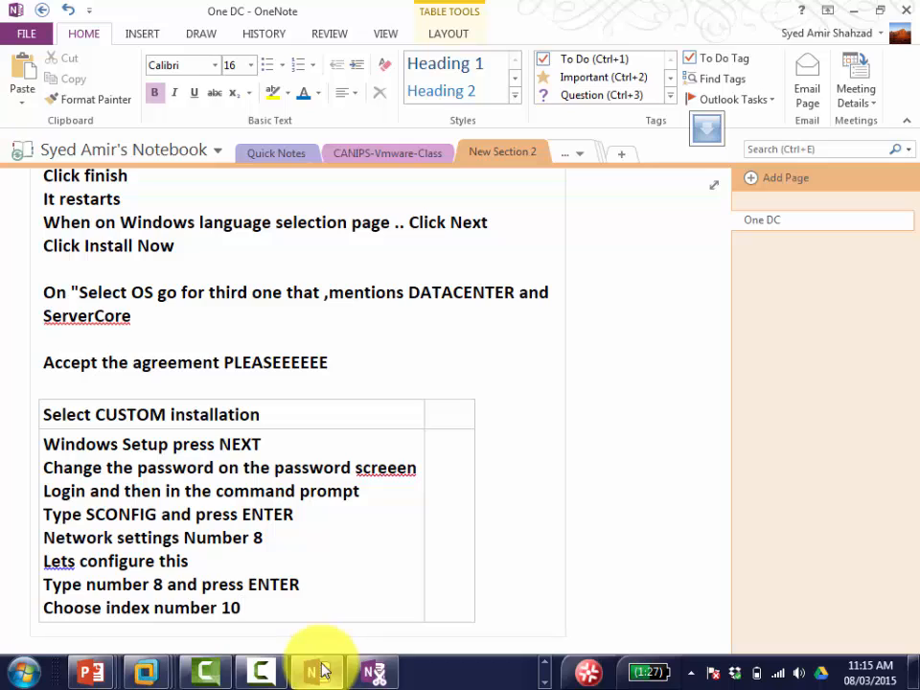
{"action": "type", "text": "and press"}
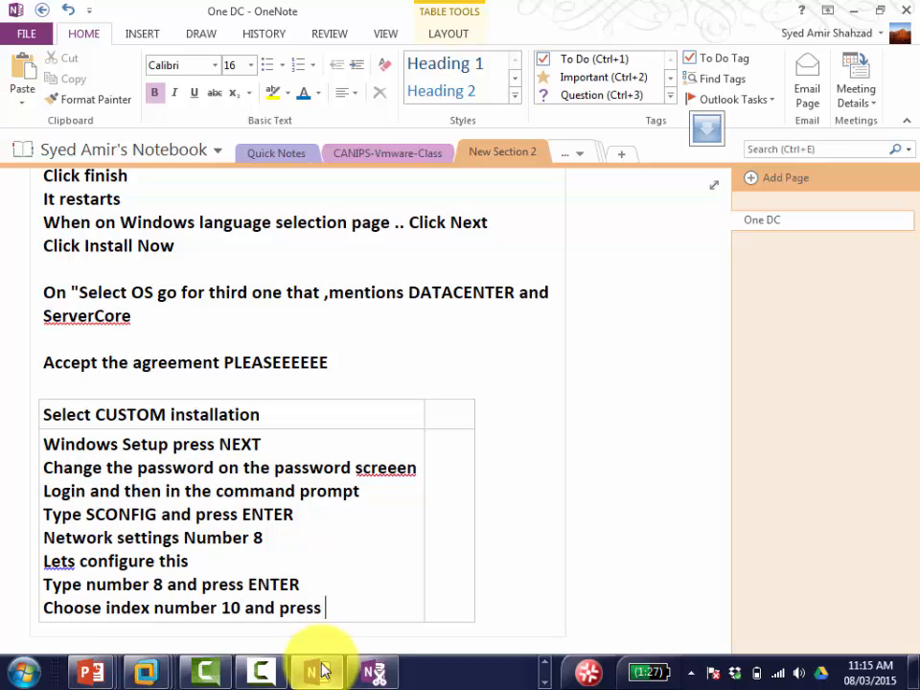
{"action": "type", "text": " Enter"}
Step: Submit index 10 to show adapter 10's IP address, subnet mask and DHCP status
{"action": "left_click", "coordinate": [323, 670]}
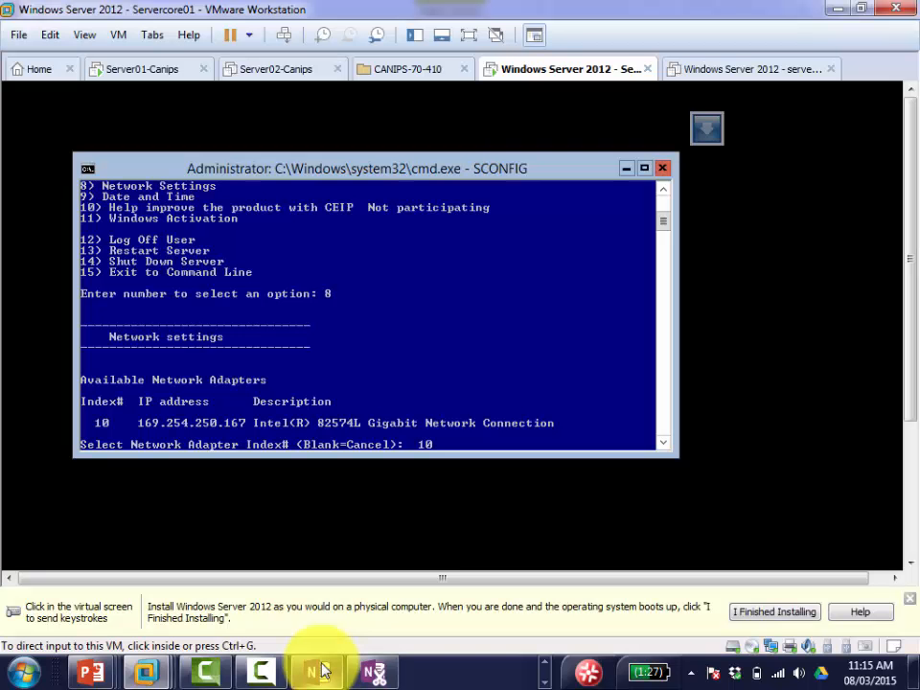
{"action": "left_click", "coordinate": [493, 501]}
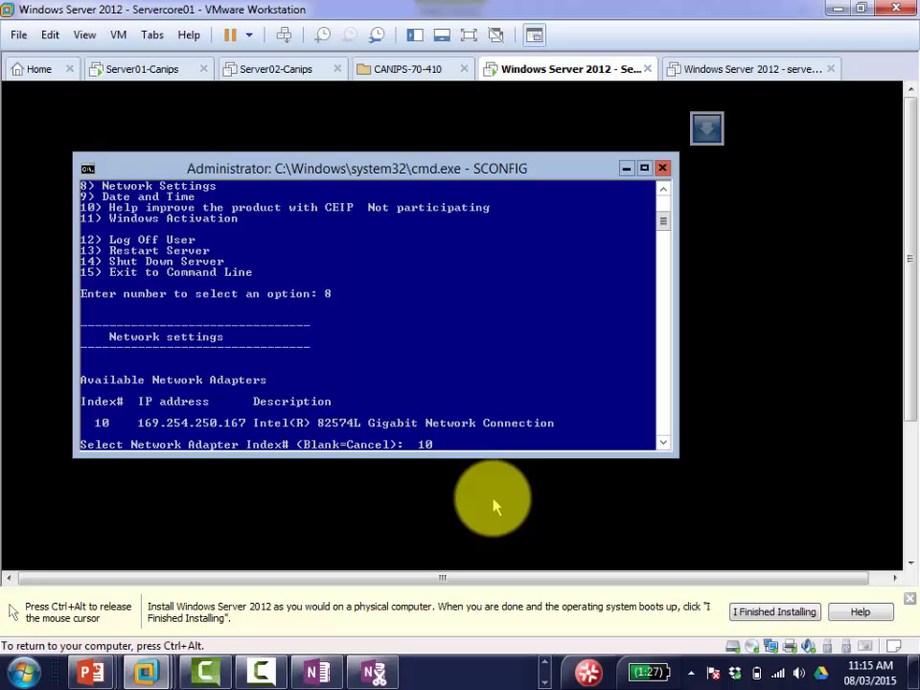
{"action": "key", "text": "Return"}
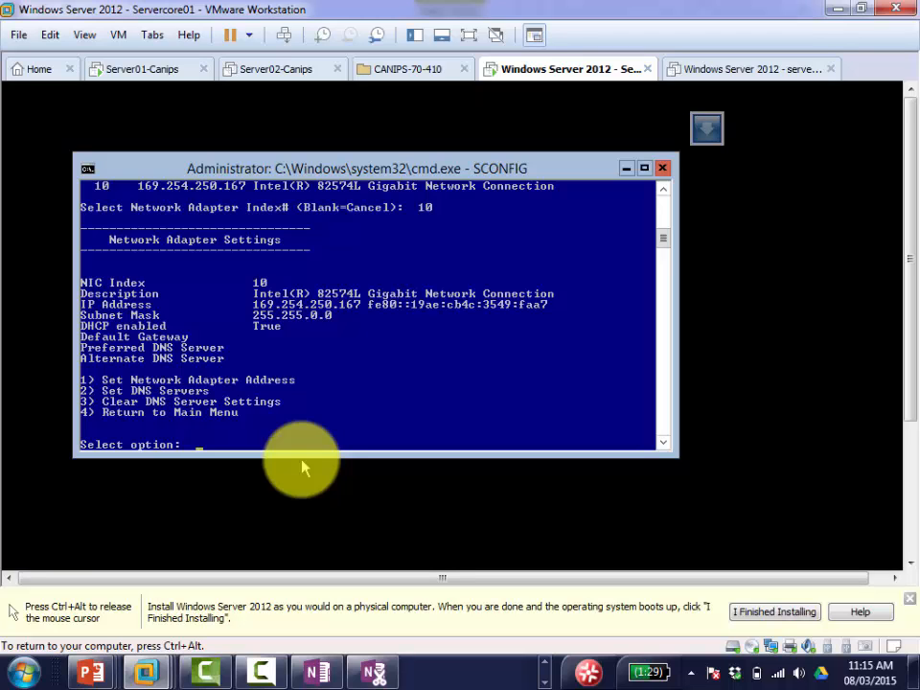
{"action": "key", "text": "ctrl+alt"}
Step: Note that the adapter already has an APIPA address (169.254.x.x)
{"action": "left_click", "coordinate": [314, 675]}
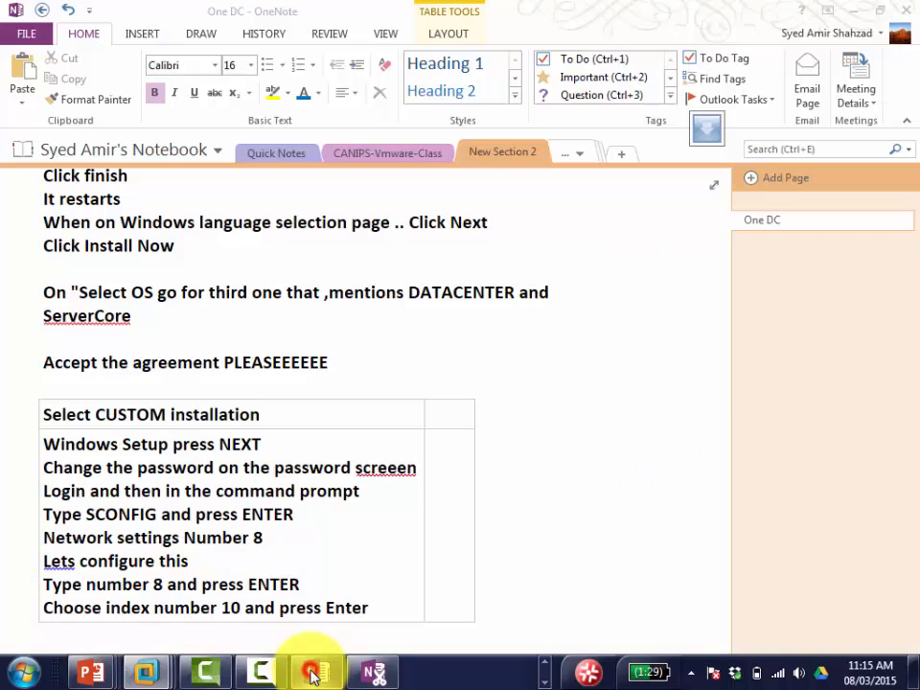
{"action": "left_click", "coordinate": [373, 614]}
{"action": "key", "text": "Return"}
{"action": "key", "text": "Return"}
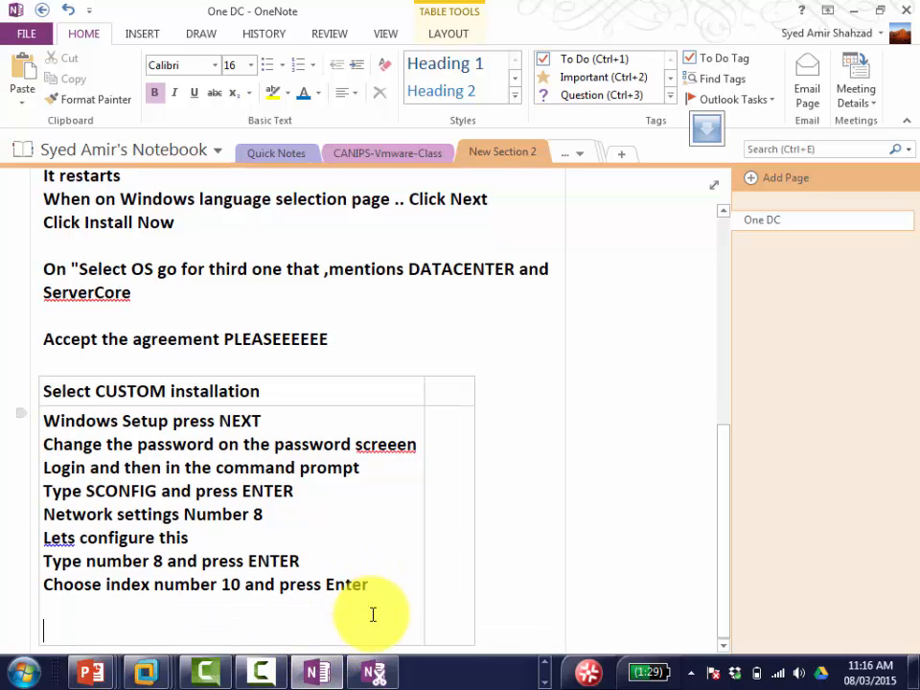
{"action": "type", "text": "W"}
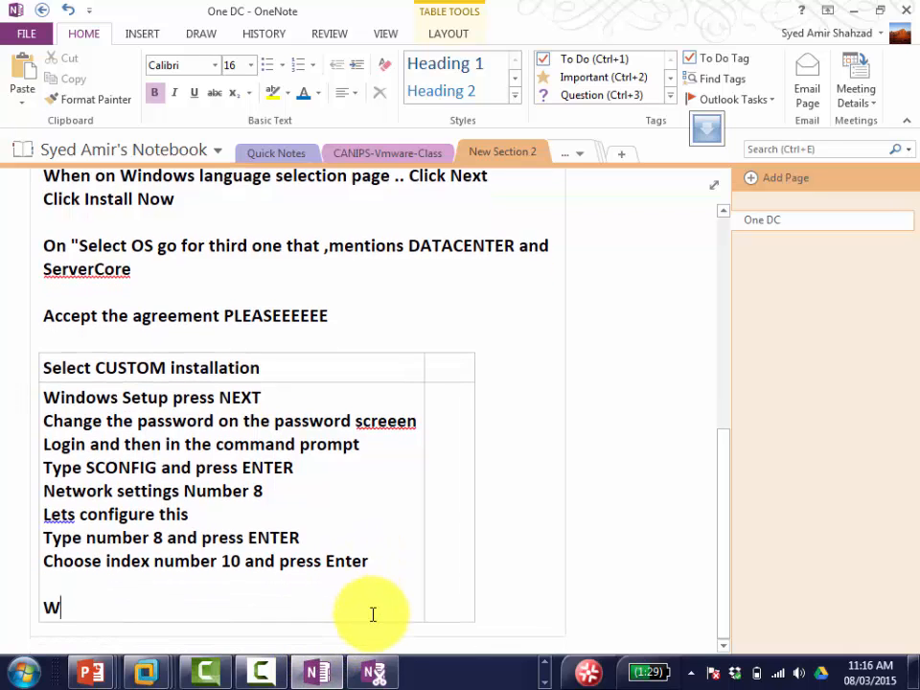
{"action": "type", "text": "e already s"}
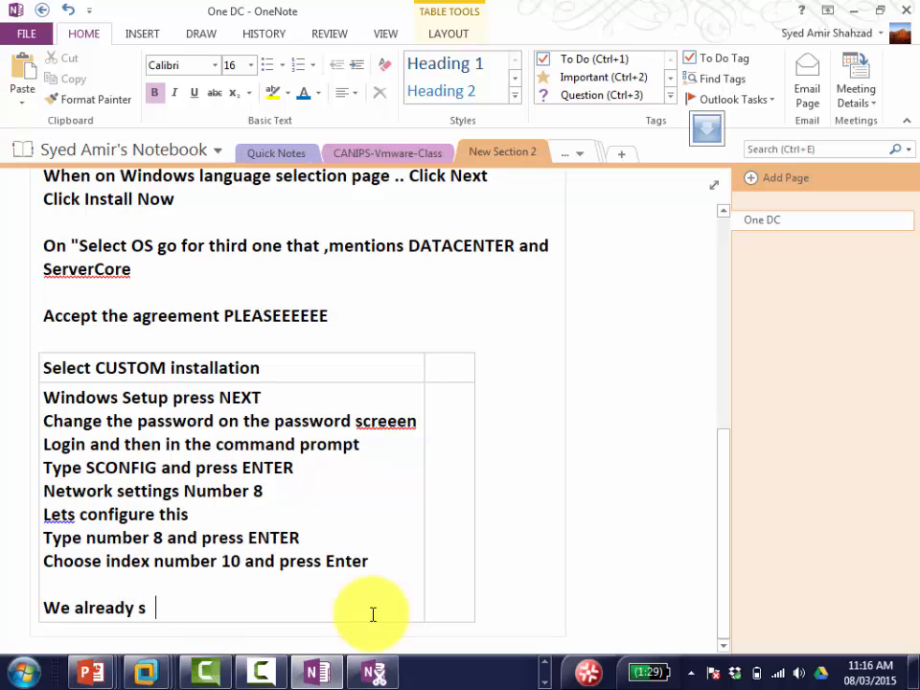
{"action": "type", "text": "ee here an IP called "}
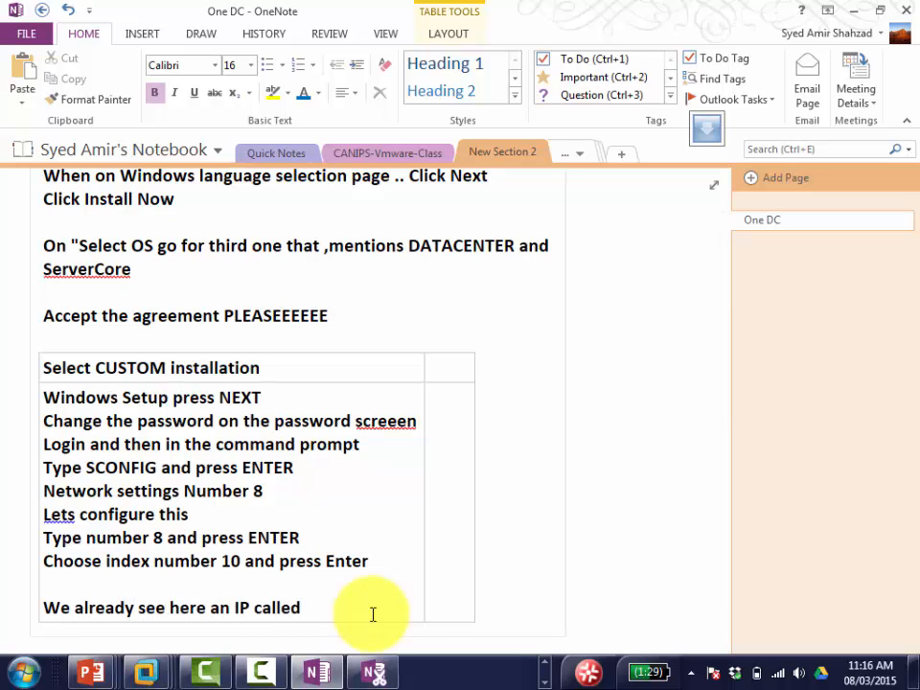
{"action": "type", "text": "A"}
{"action": "key", "text": "BackSpace"}
{"action": "type", "text": "APIPA (169.254"}
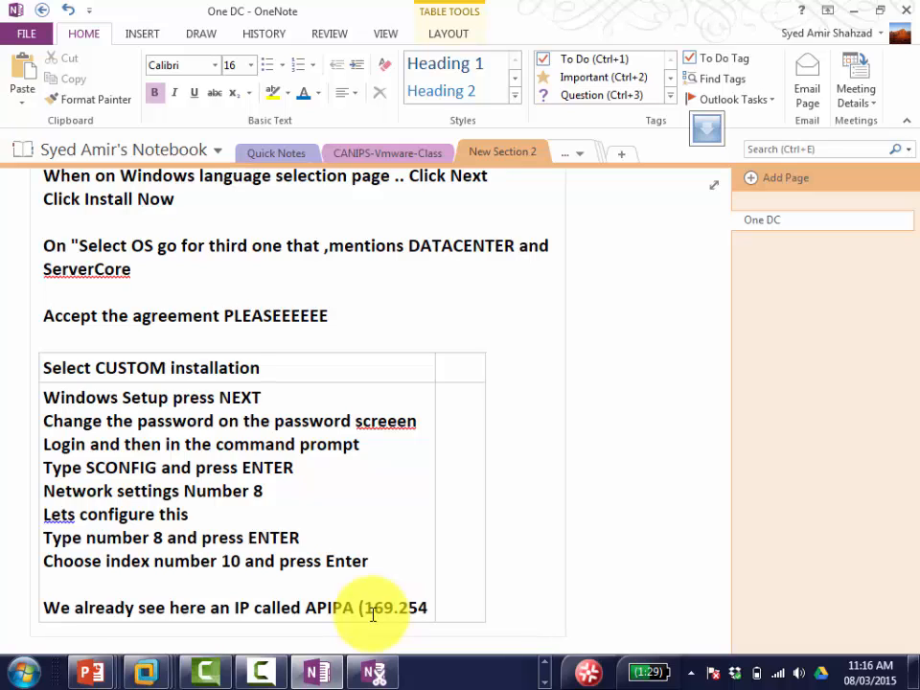
{"action": "type", "text": ".x.x"}
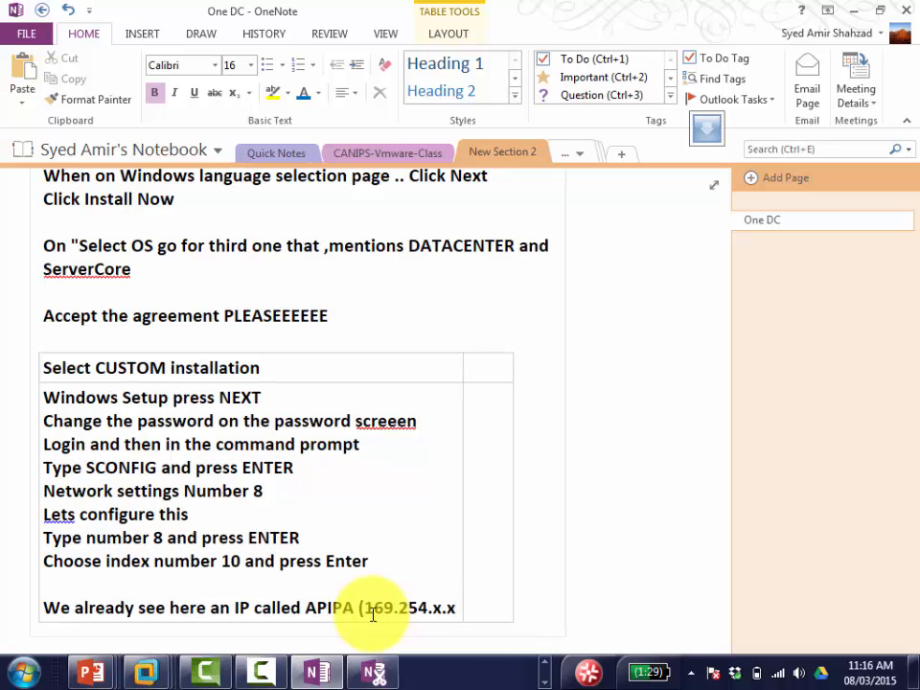
{"action": "type", "text": ")"}
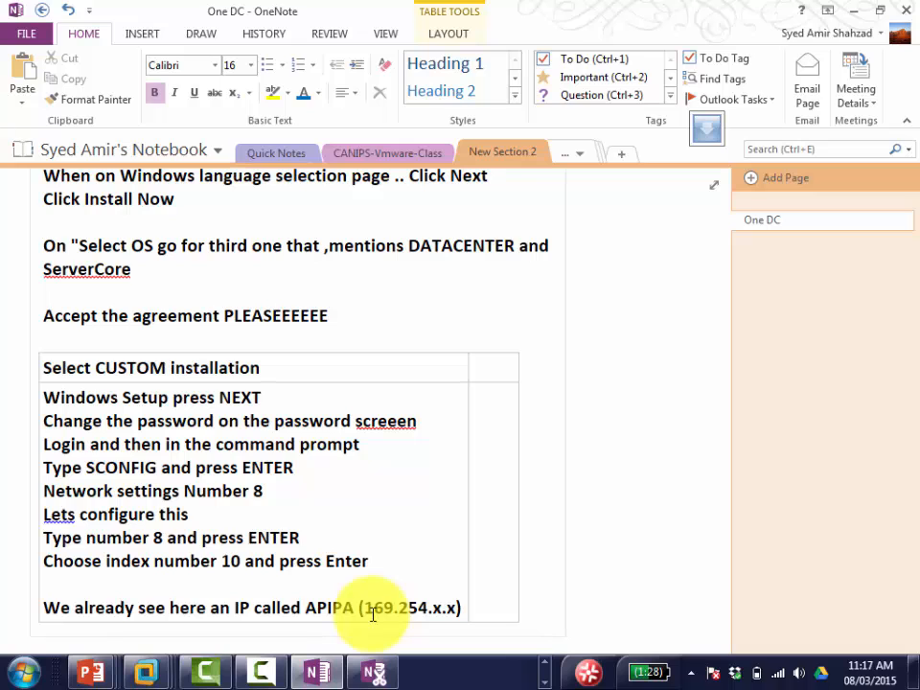
Step: Add 'Automatic Private IP Addressing' and a note that no DHCP server can be contacted
{"action": "key", "text": "Tab"}
{"action": "type", "text": "Au"}
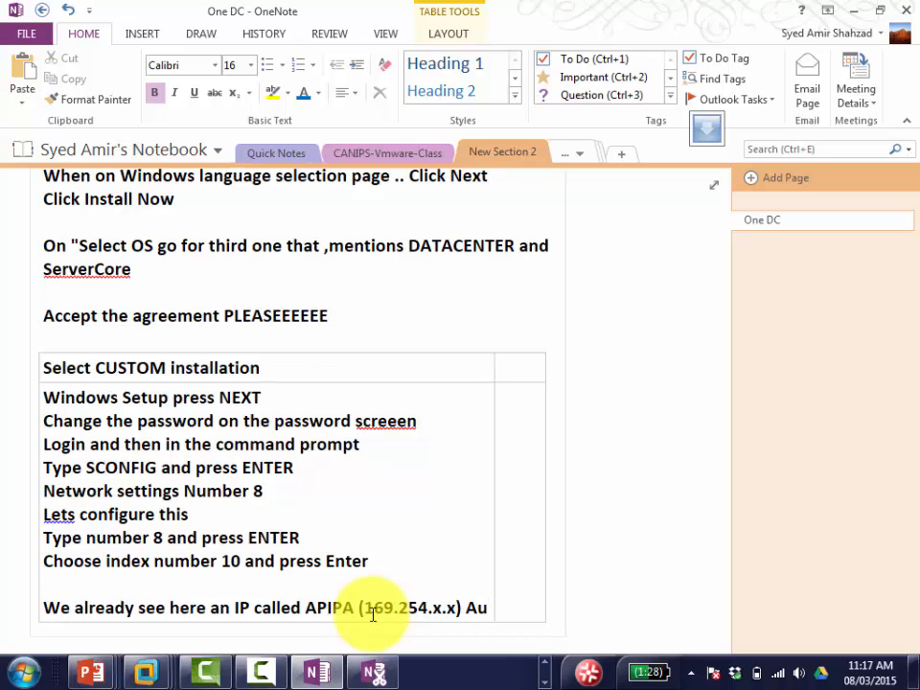
{"action": "type", "text": "tomatic Pri"}
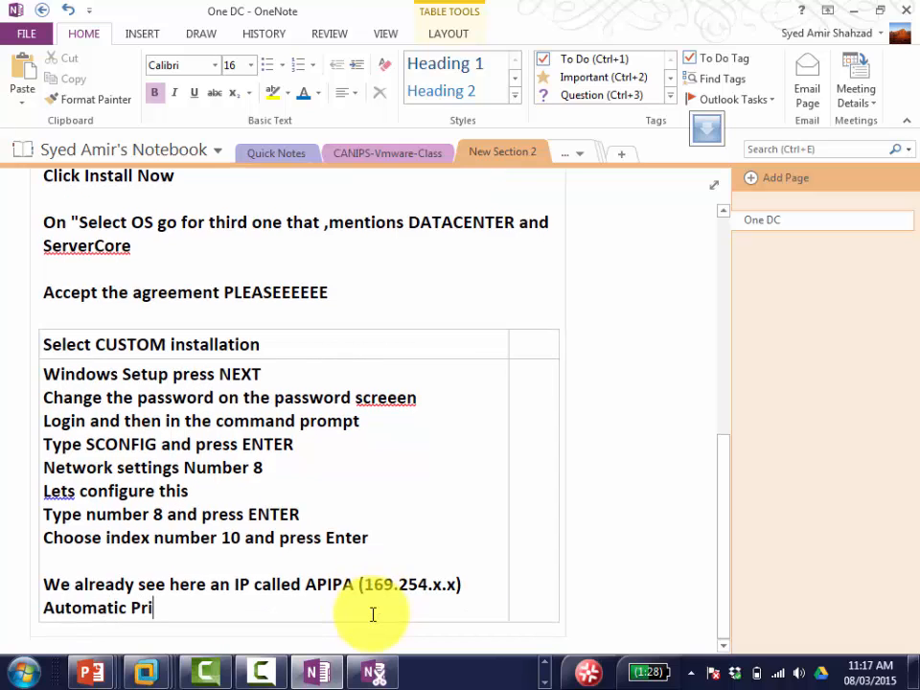
{"action": "type", "text": "vate IP A"}
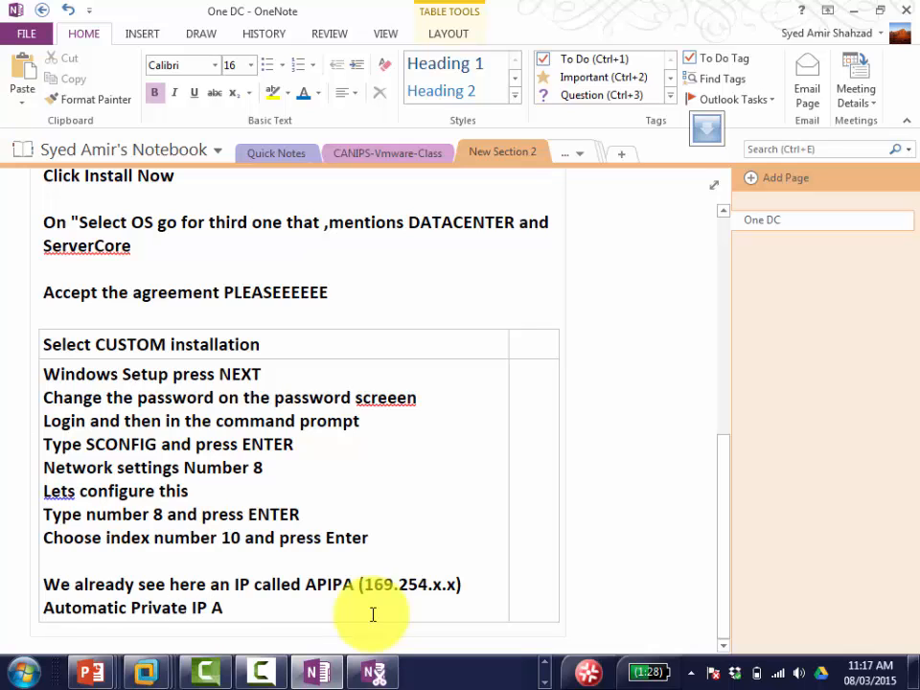
{"action": "type", "text": "ddressing"}
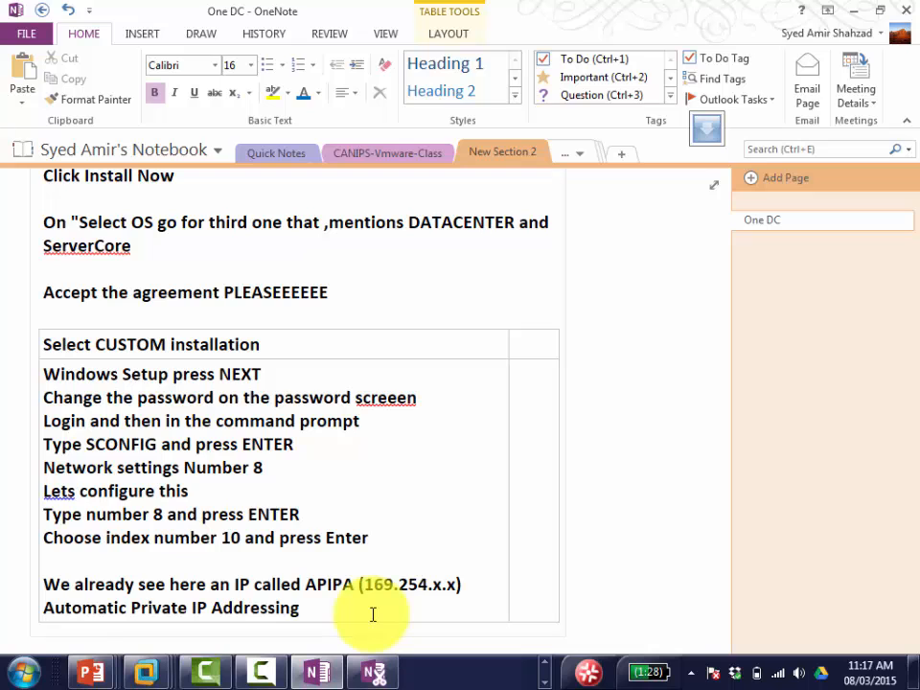
{"action": "key", "text": "Return"}
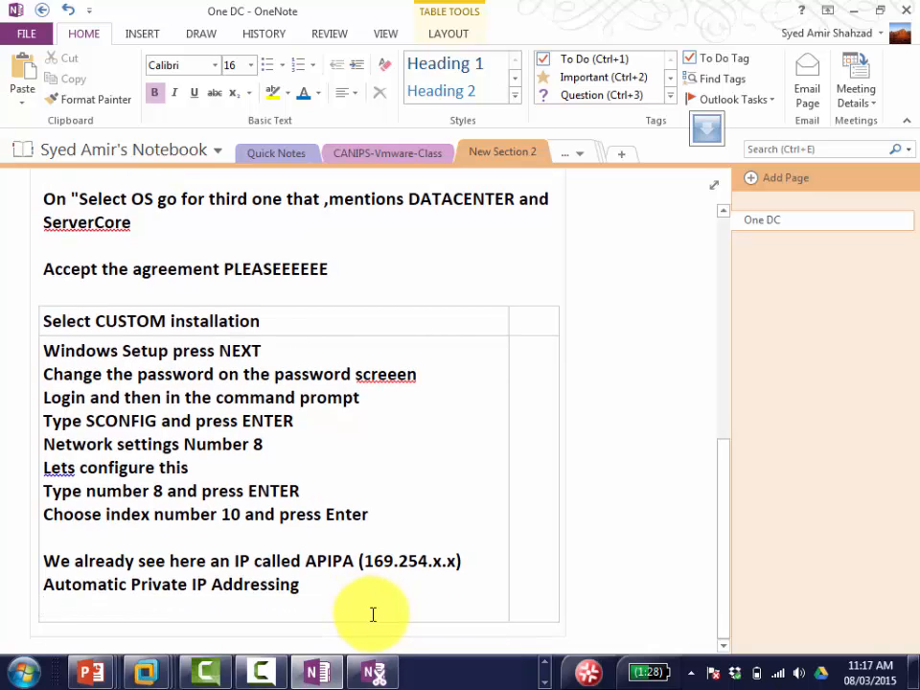
{"action": "type", "text": "There is no"}
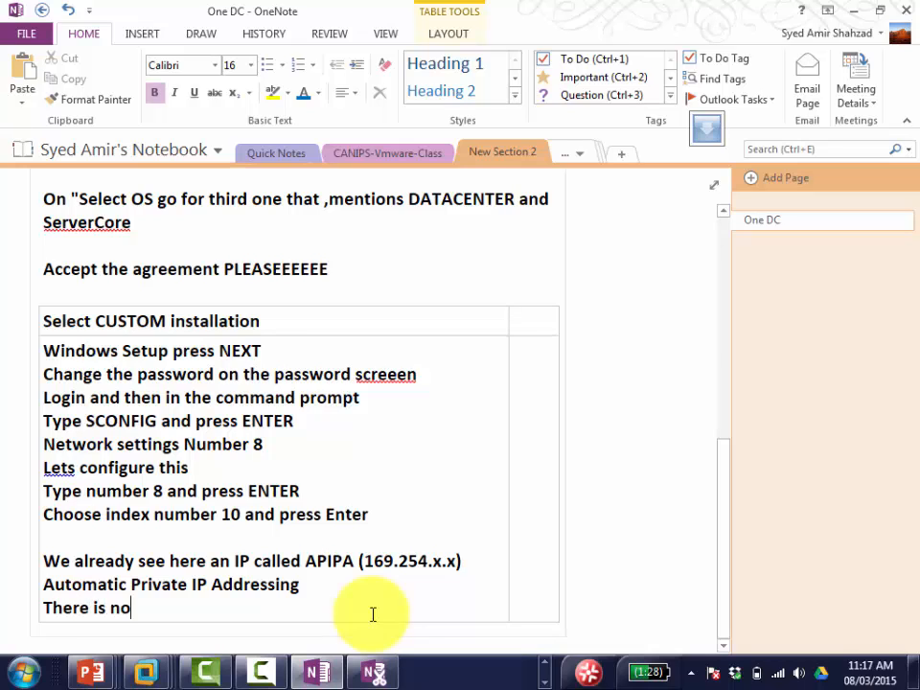
{"action": "type", "text": " DHCP or "}
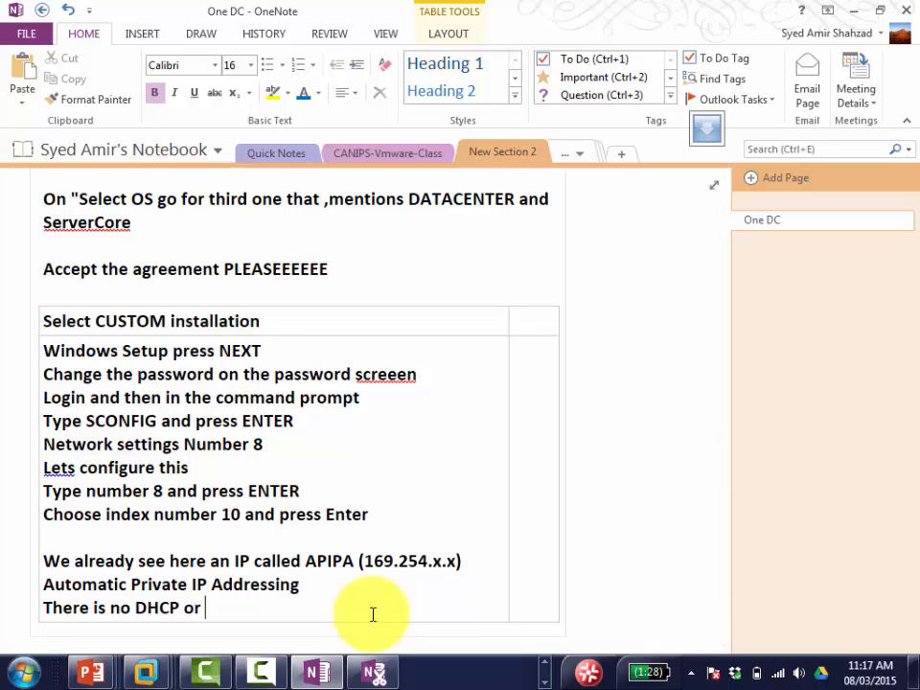
{"action": "type", "text": "this machi"}
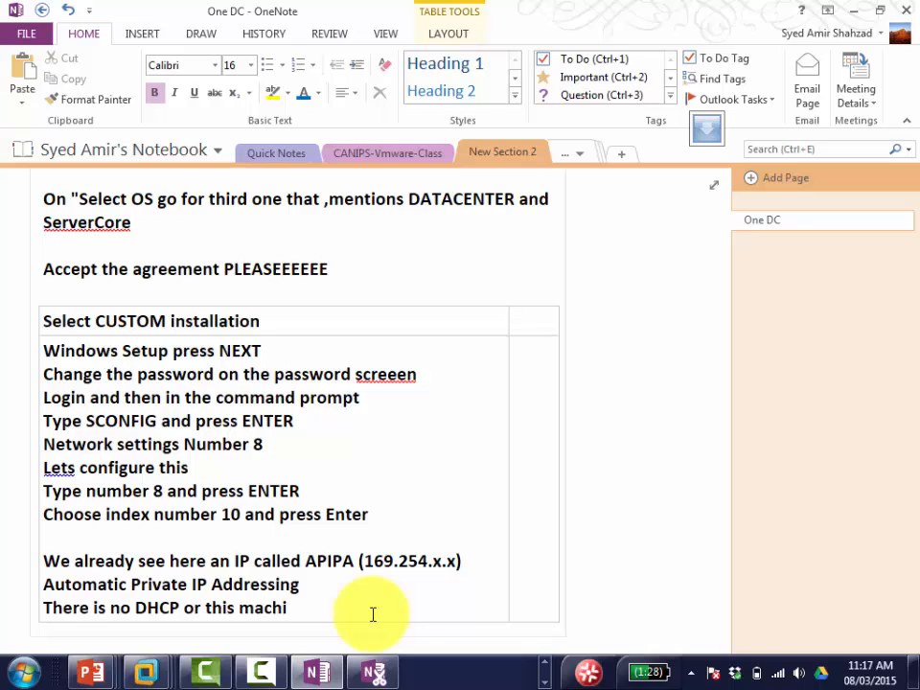
{"action": "type", "text": "ne cannot con"}
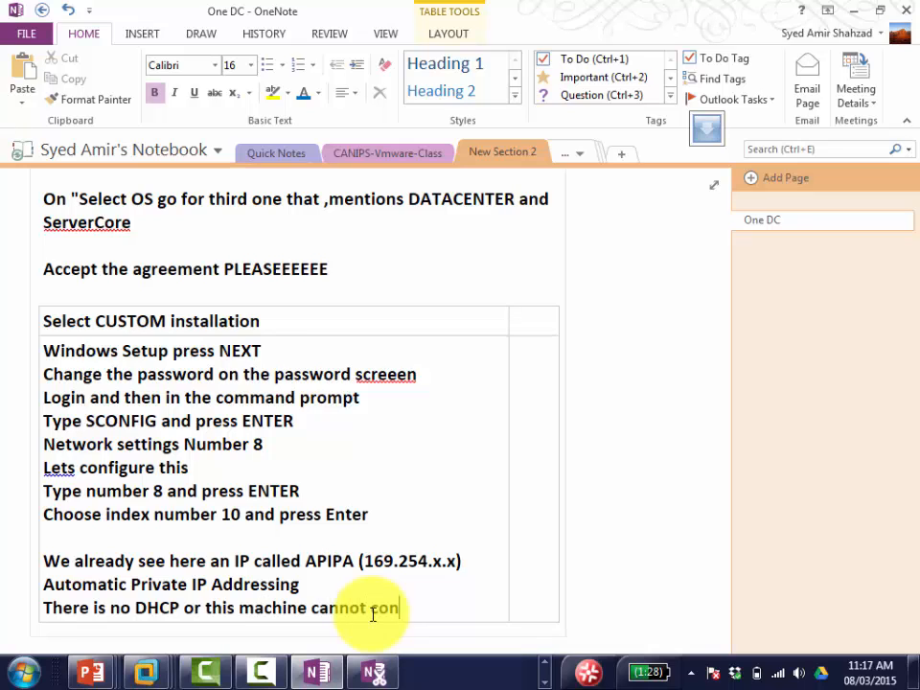
{"action": "type", "text": "tact a DHC"}
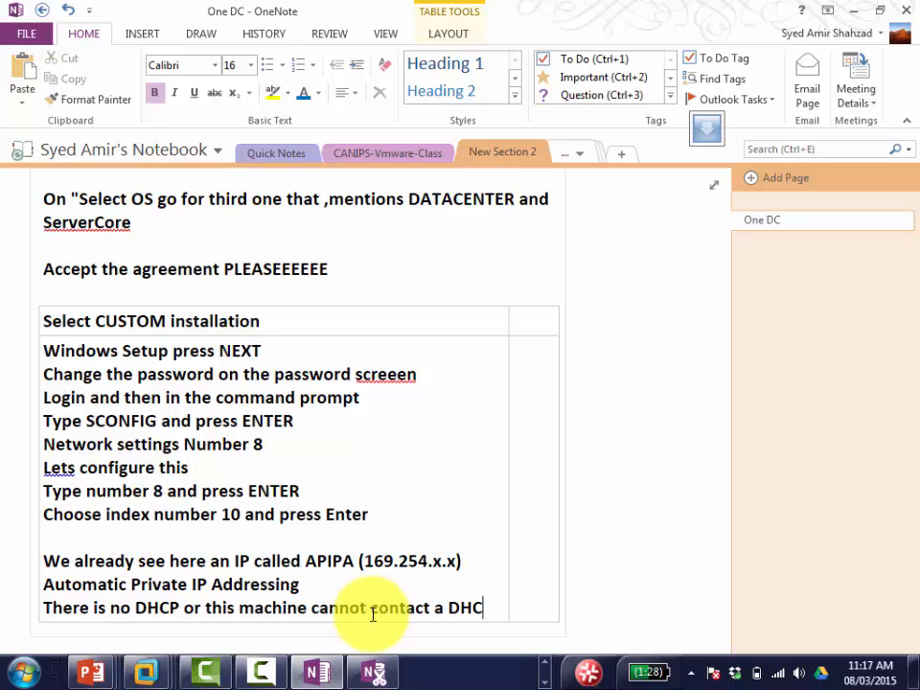
{"action": "type", "text": "P"}
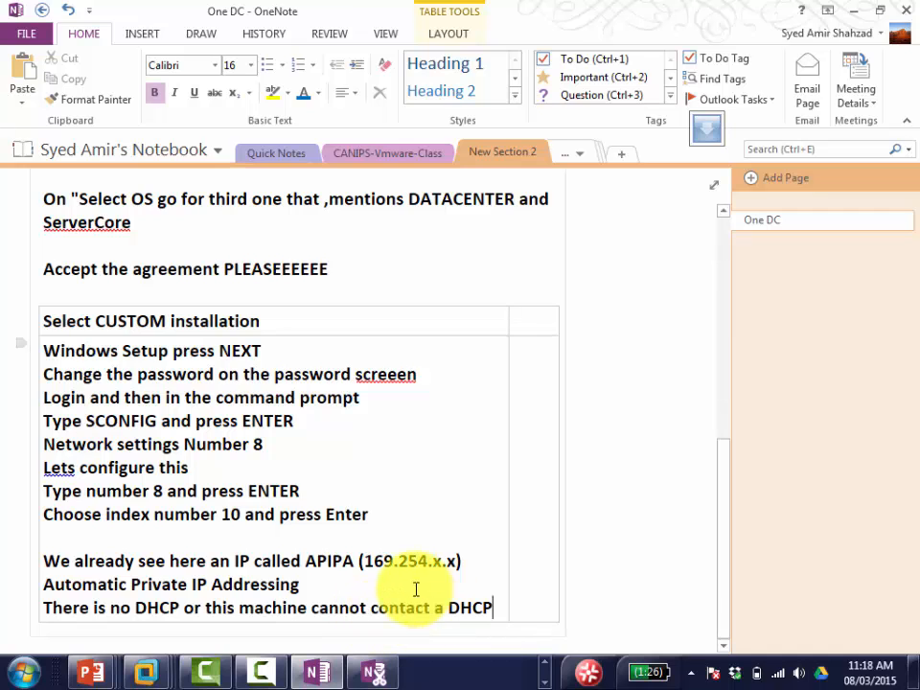
{"action": "scroll", "coordinate": [416, 589], "scroll_direction": "down", "scroll_amount": 1}
{"action": "key", "text": "Return"}
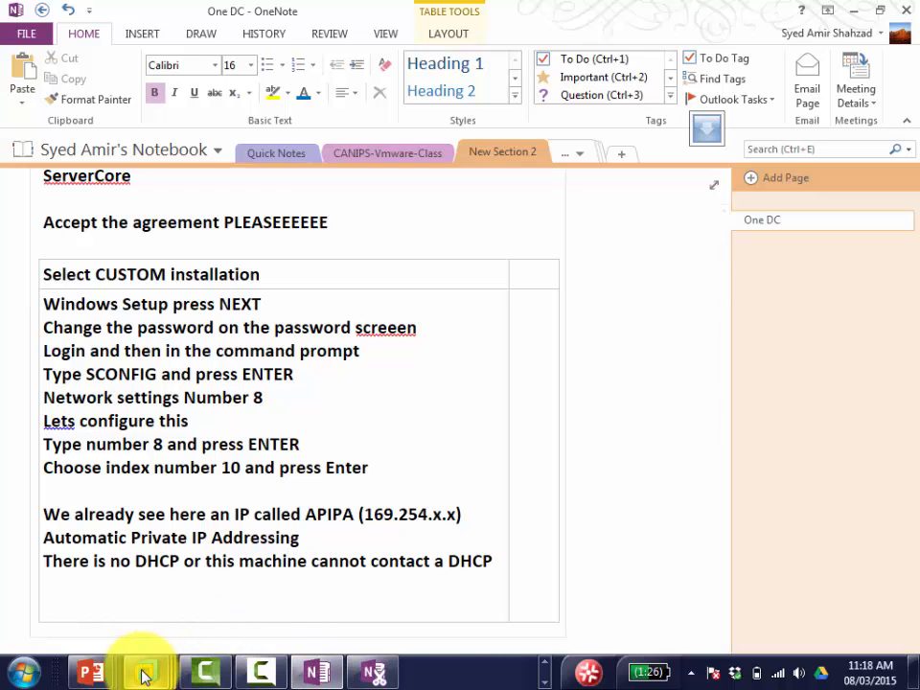
Step: Submit option 1 in SCONFIG so it asks whether to use DHCP or a static IP
{"action": "mouse_move", "coordinate": [144, 676]}
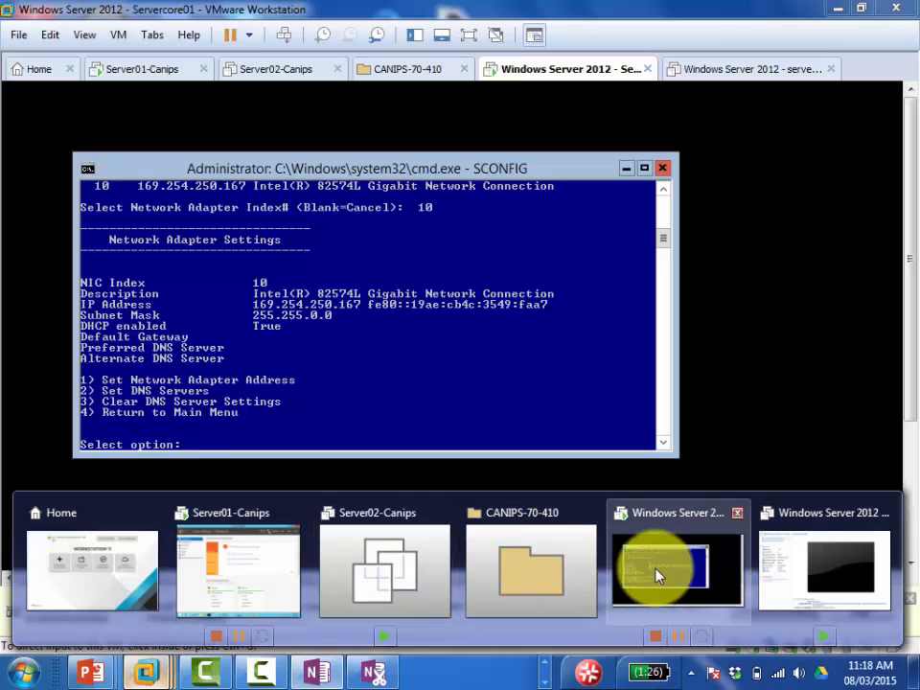
{"action": "left_click", "coordinate": [656, 572]}
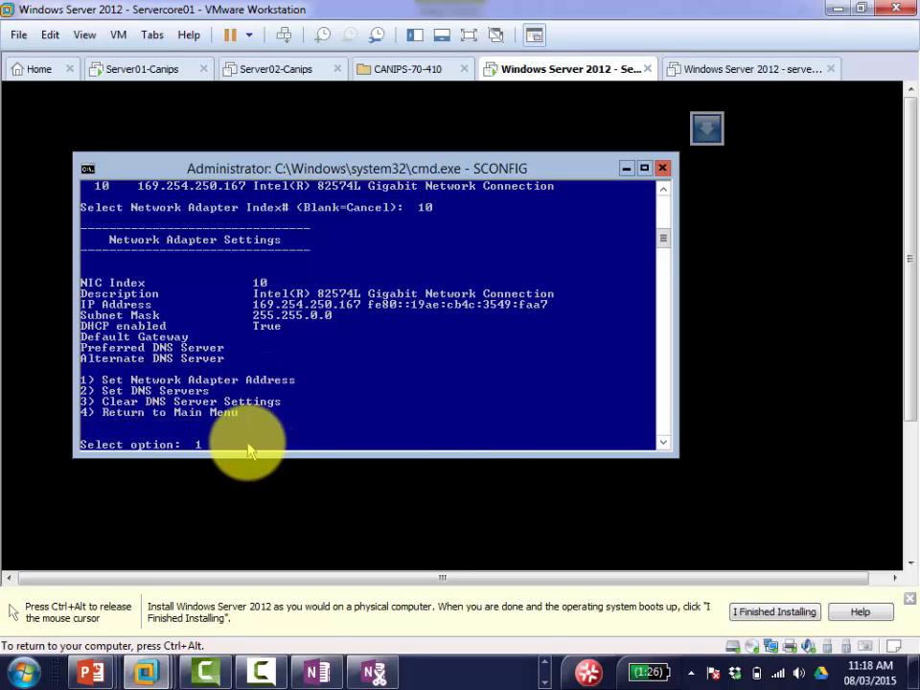
{"action": "key", "text": "Return"}
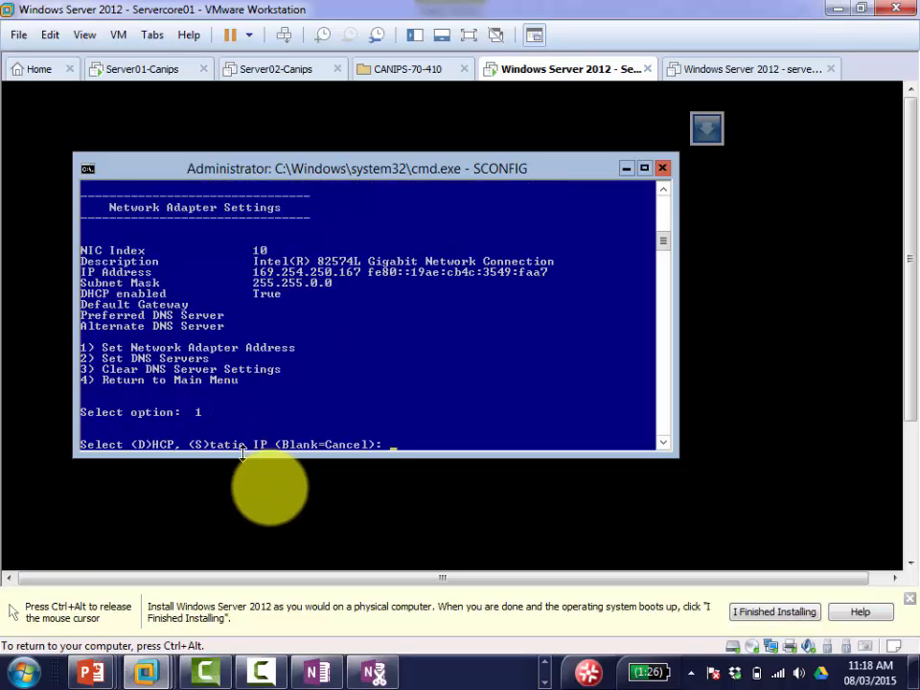
{"action": "left_click", "coordinate": [318, 675]}
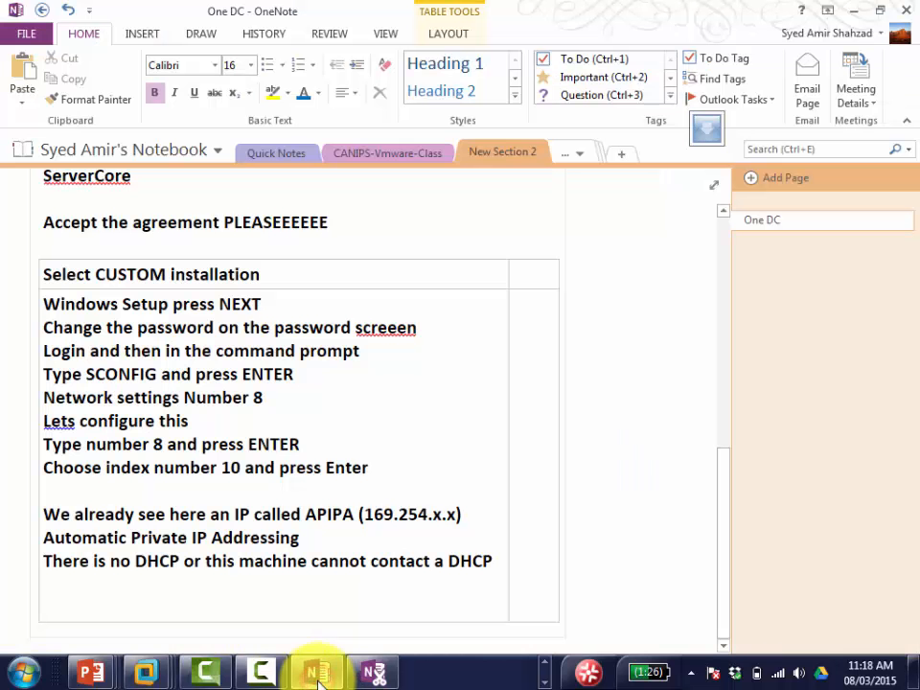
Step: Record 'type 1 and press enter' in the steps table and bring the VM console forward
{"action": "type", "text": "type 1"}
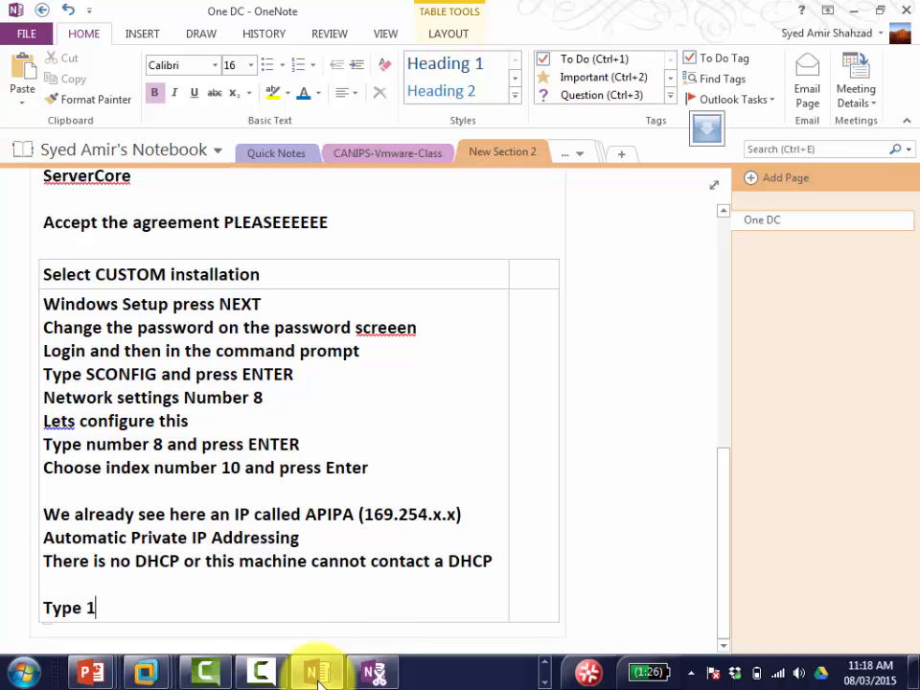
{"action": "type", "text": " and press enter"}
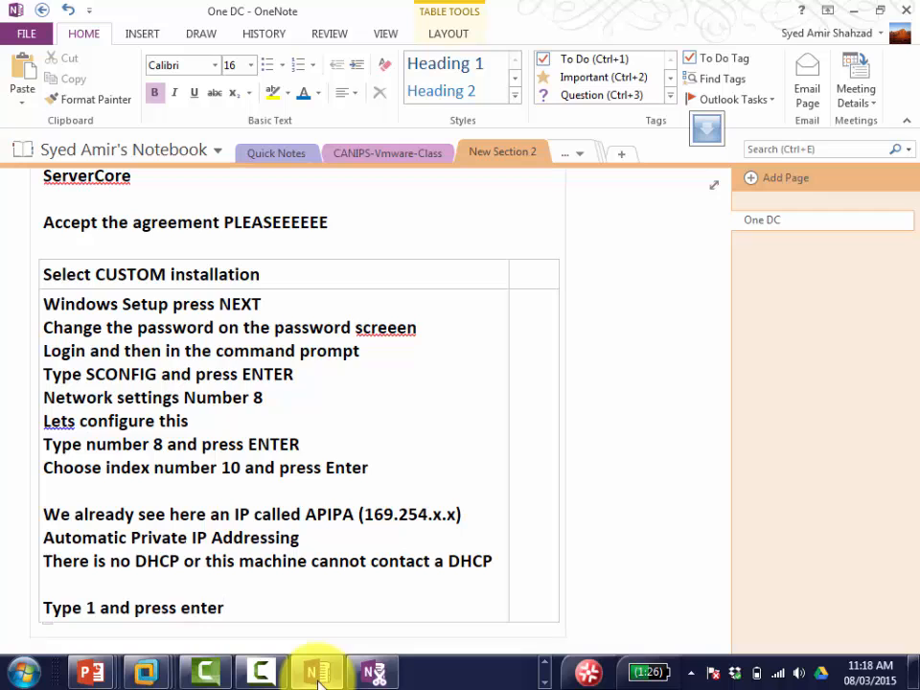
{"action": "key", "text": "Return"}
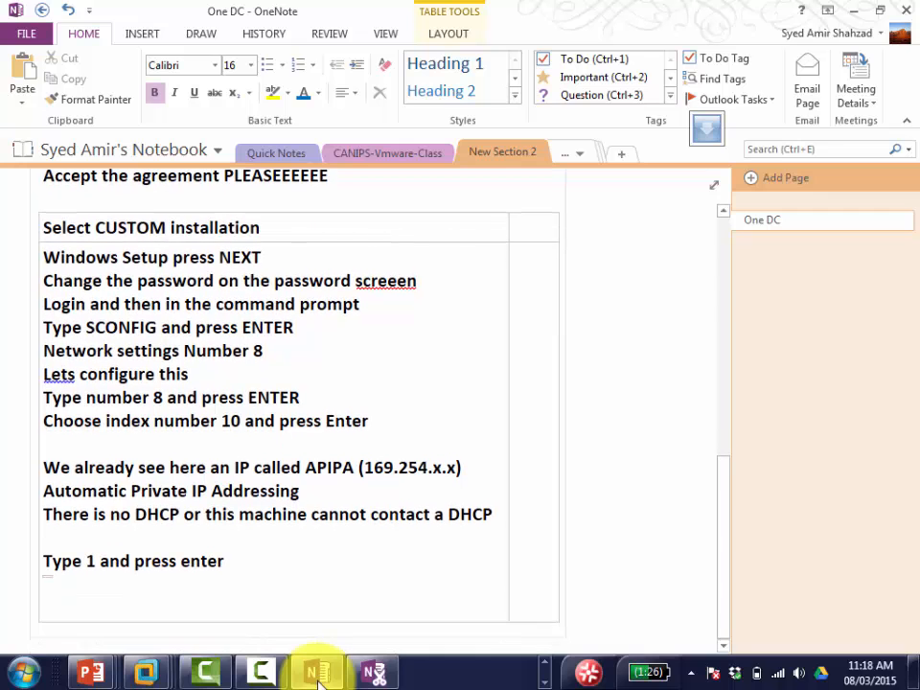
{"action": "left_click", "coordinate": [318, 673]}
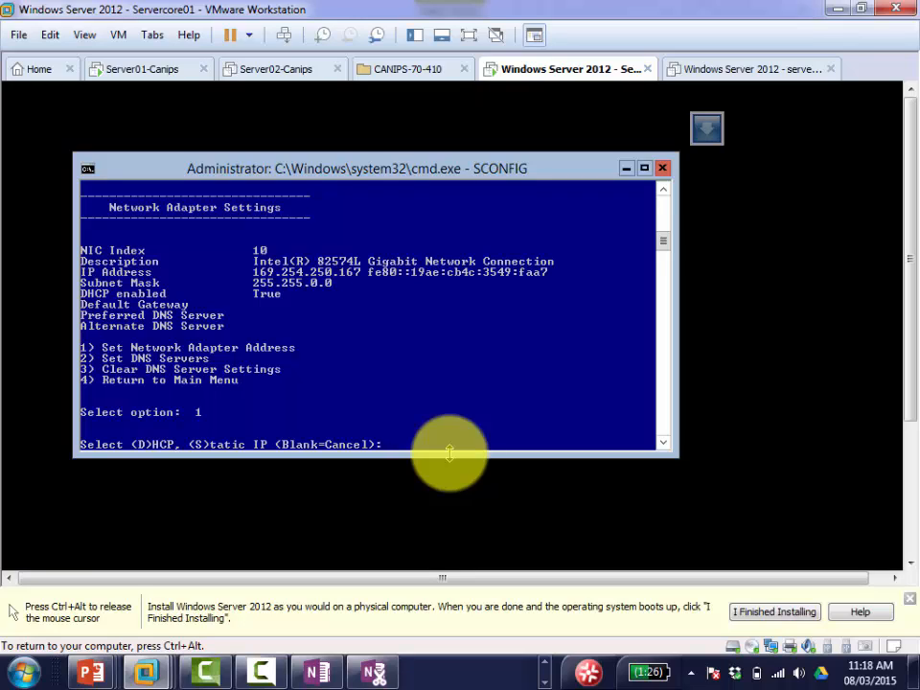
Step: Answer S at the DHCP/Static prompt to choose a static IP address
{"action": "type", "text": "S"}
{"action": "key", "text": "Return"}
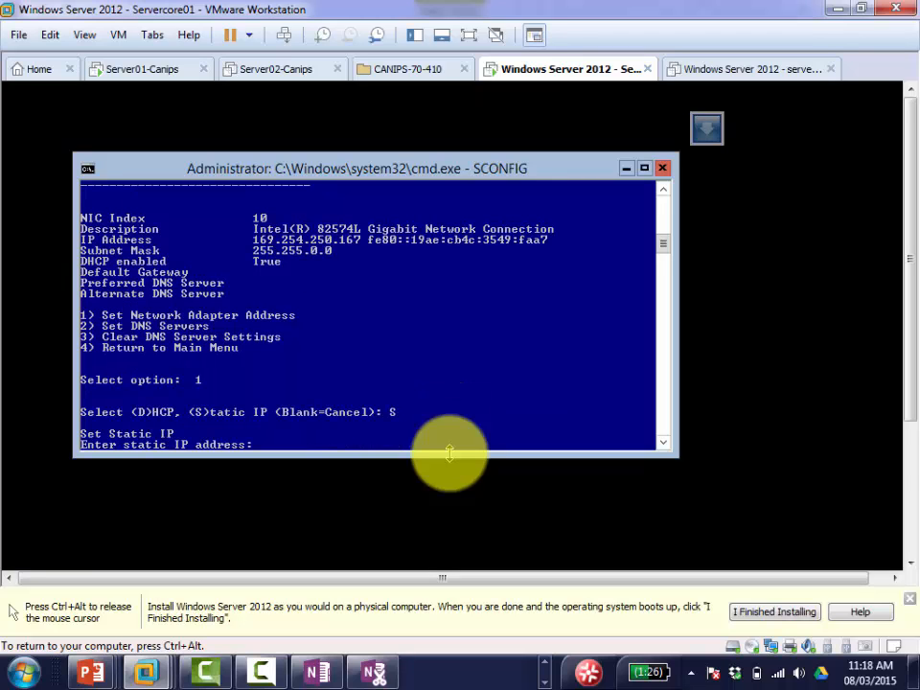
{"action": "left_click", "coordinate": [316, 676]}
Step: Record 'Type S for static and press ENTER' in the notes and refocus the SCONFIG console
{"action": "type", "text": "T"}
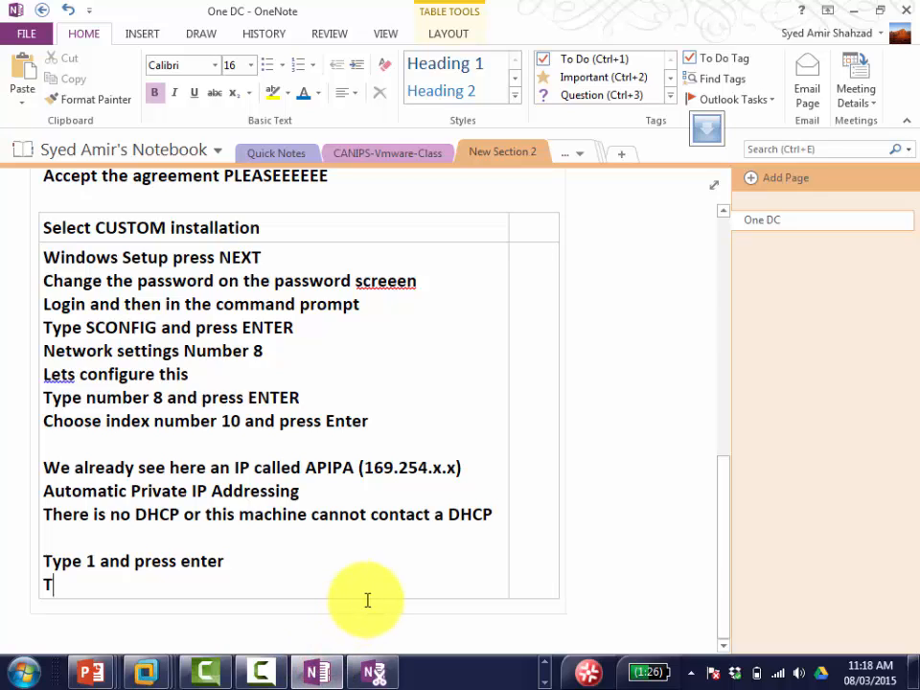
{"action": "type", "text": "ype S f"}
{"action": "type", "text": "or "}
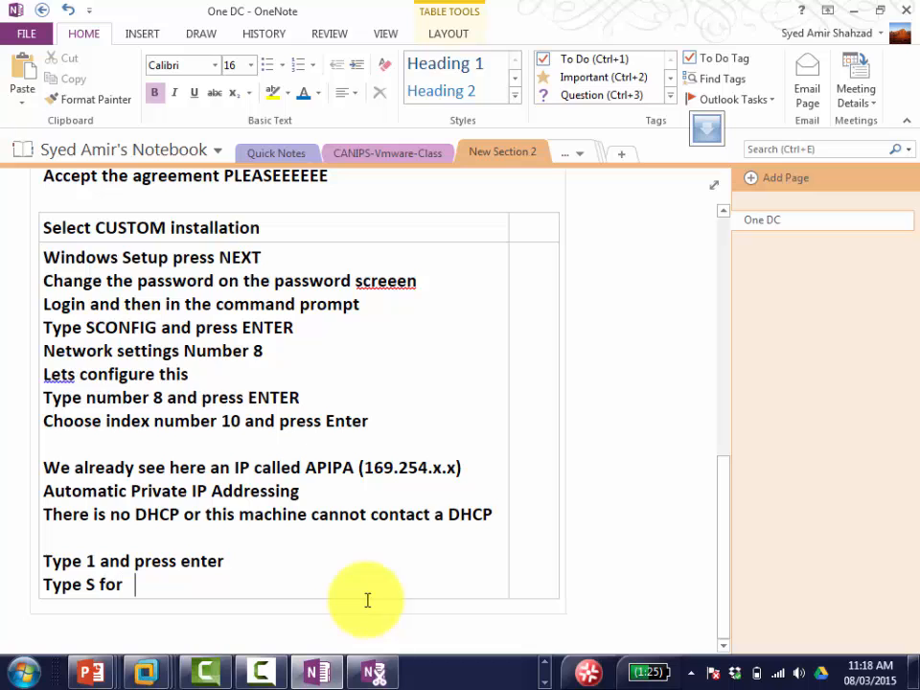
{"action": "type", "text": "static and press ENTER"}
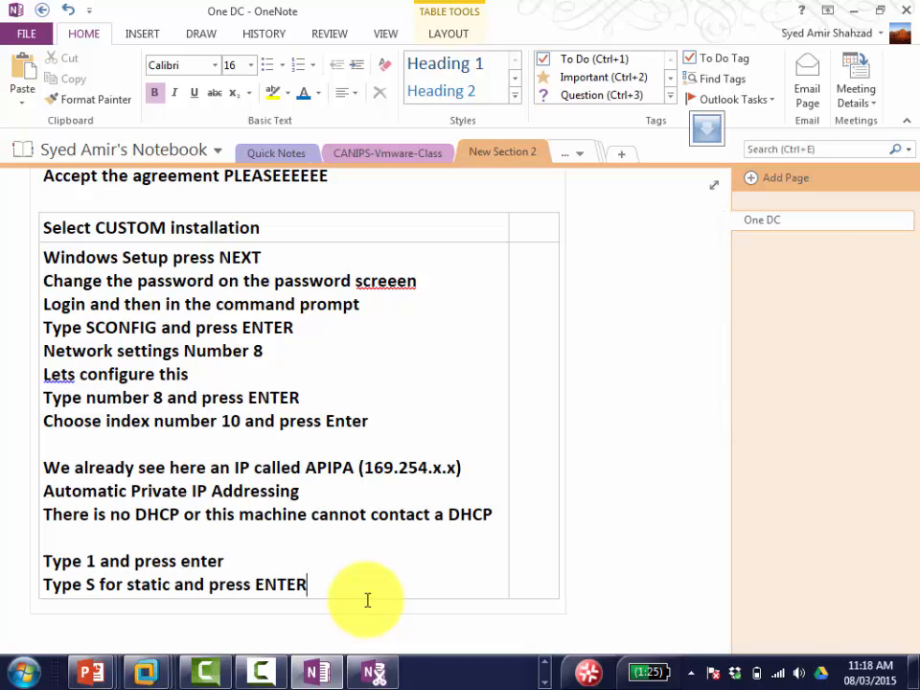
{"action": "key", "text": "alt+Tab"}
{"action": "left_click", "coordinate": [391, 499]}
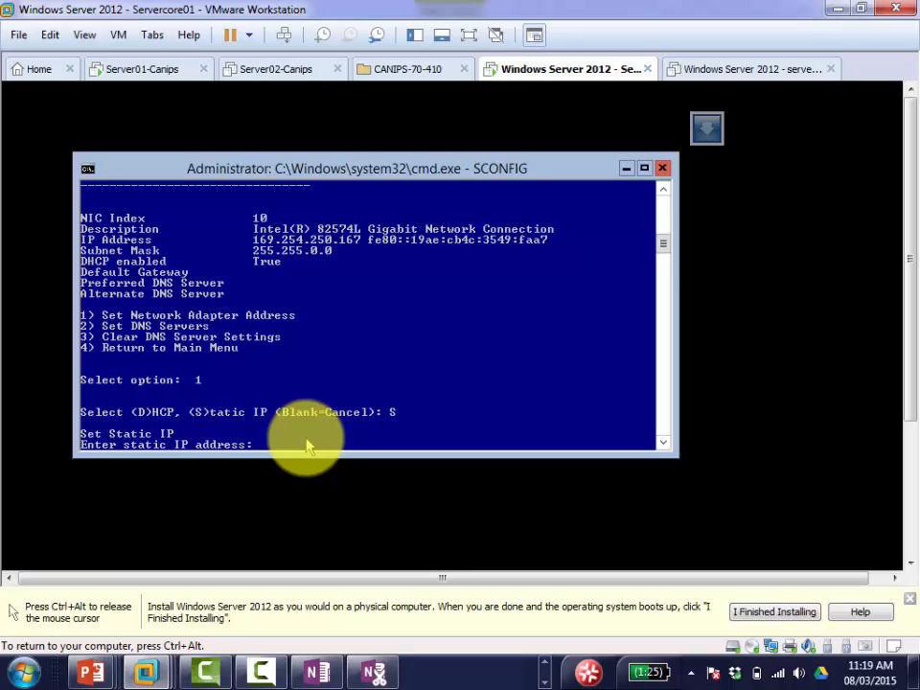
Step: Enter 192.168.0.15 as the static IP address and release the VM input
{"action": "type", "text": "192.168.0.15"}
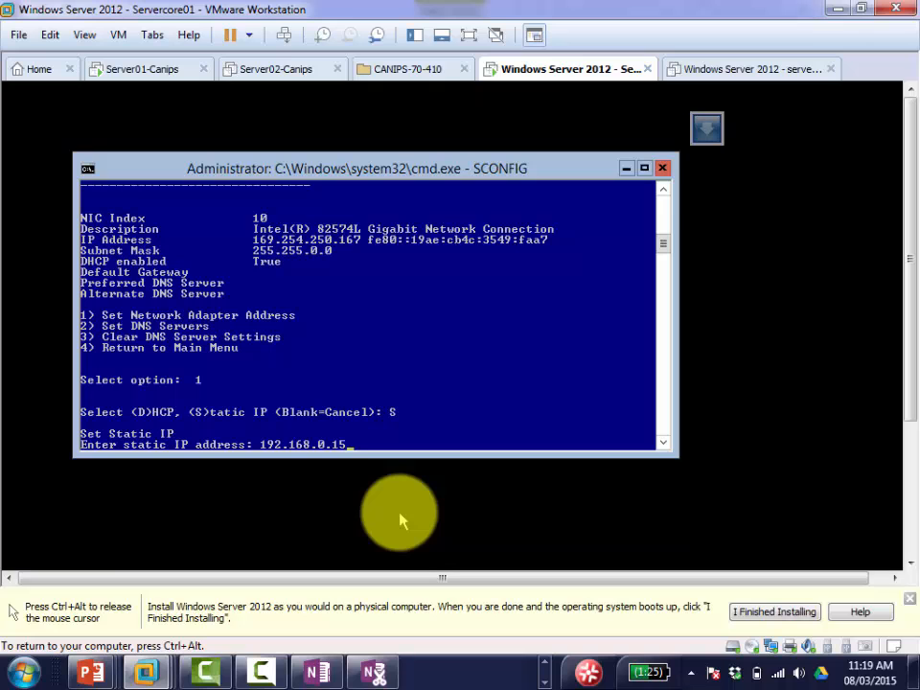
{"action": "key", "text": "ctrl+alt"}
Step: Add the note 'Put a static IP for example 192.168.0.15' to the OneNote steps table
{"action": "left_click", "coordinate": [317, 671]}
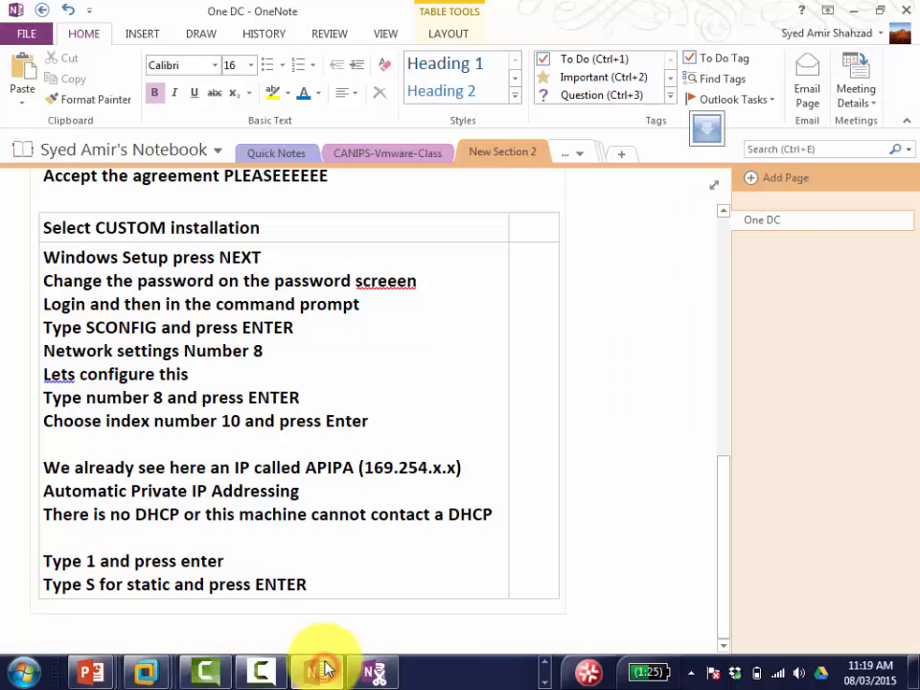
{"action": "key", "text": "Return"}
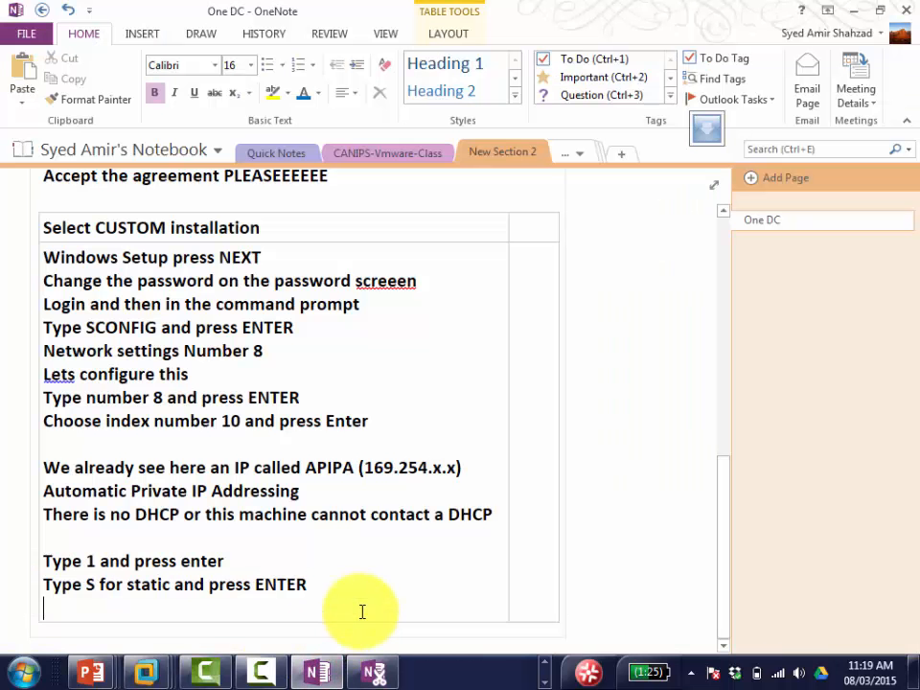
{"action": "type", "text": "Put a static IP"}
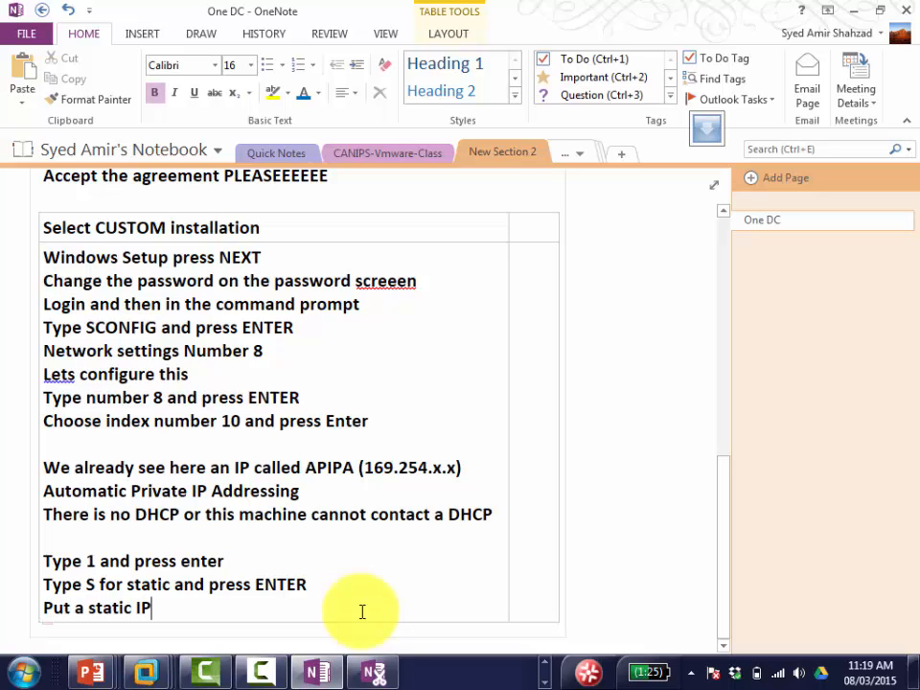
{"action": "type", "text": " for example 1"}
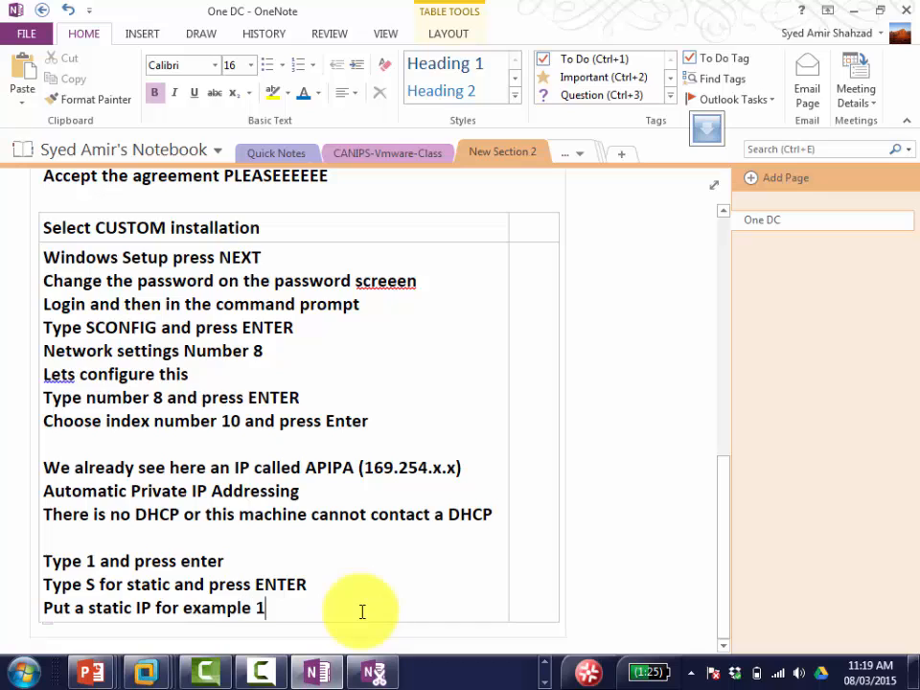
{"action": "type", "text": "92.168."}
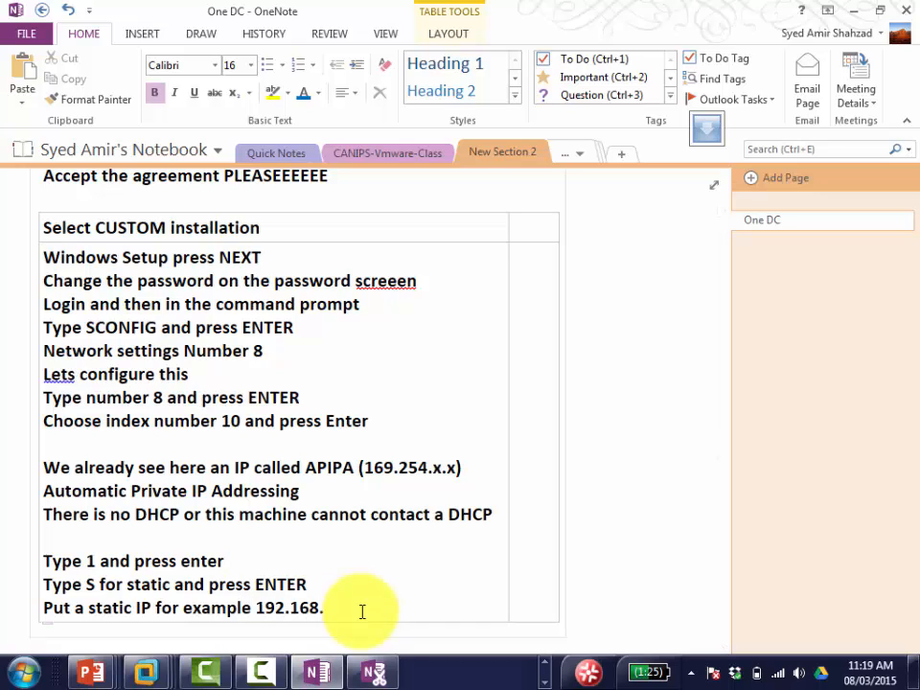
{"action": "type", "text": "0.15"}
{"action": "key", "text": "Return"}
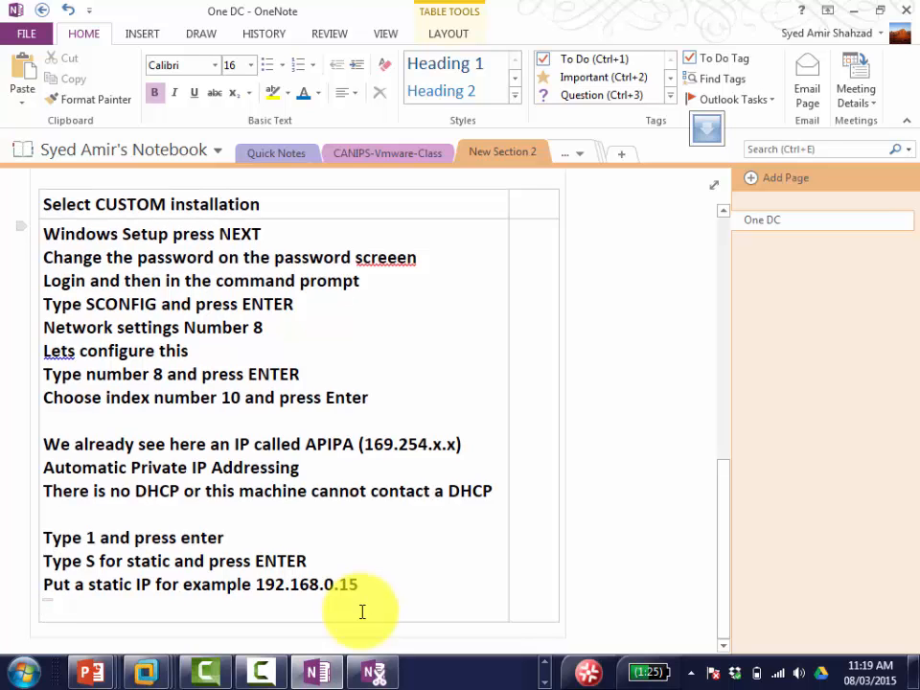
{"action": "key", "text": "alt+Tab"}
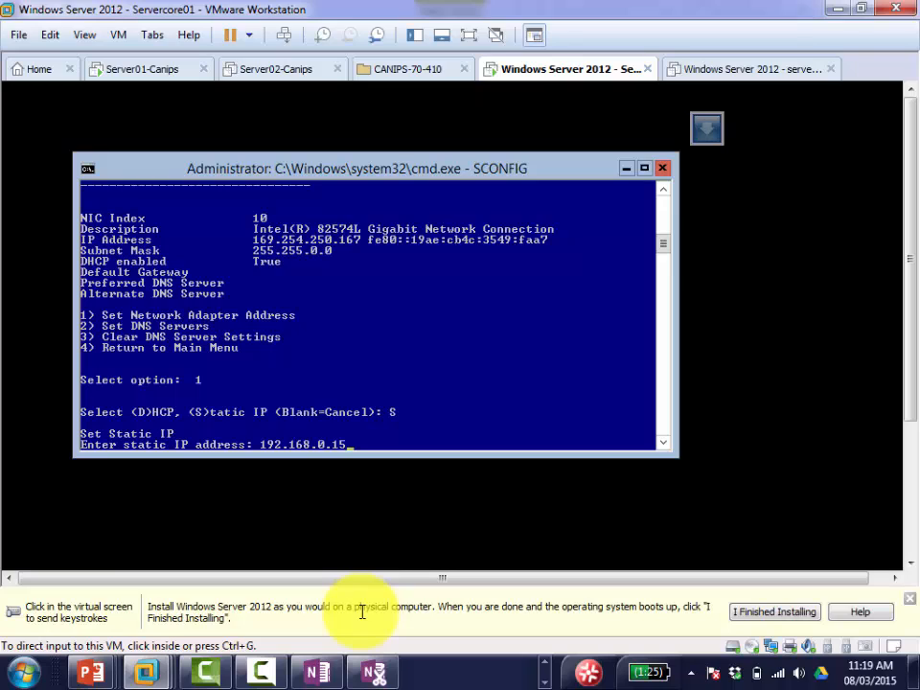
Step: Submit 192.168.0.15 as the static IP and accept the default 255.255.255.0 subnet mask
{"action": "left_click", "coordinate": [433, 550]}
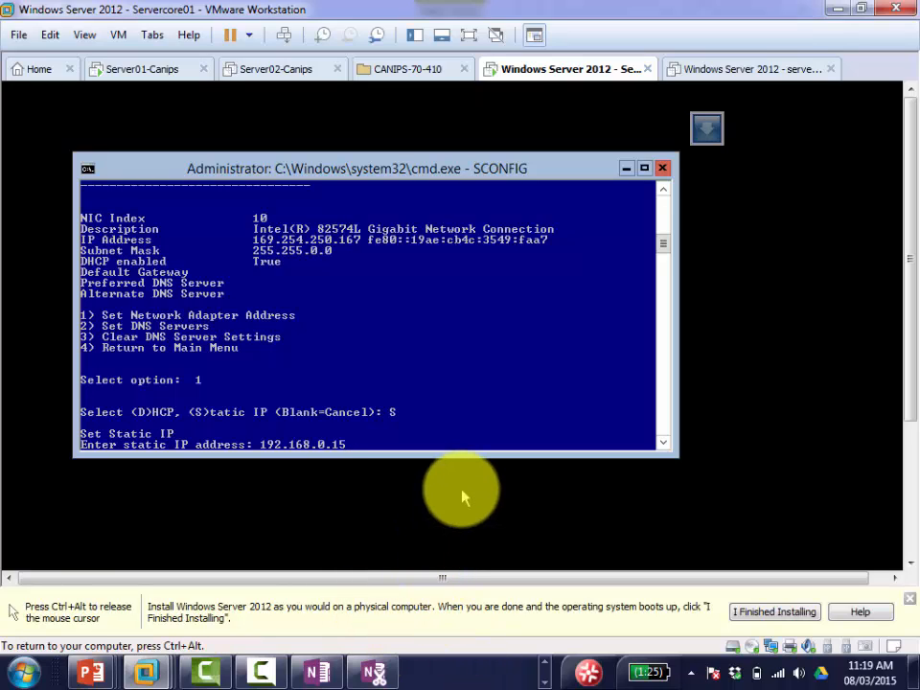
{"action": "key", "text": "Return"}
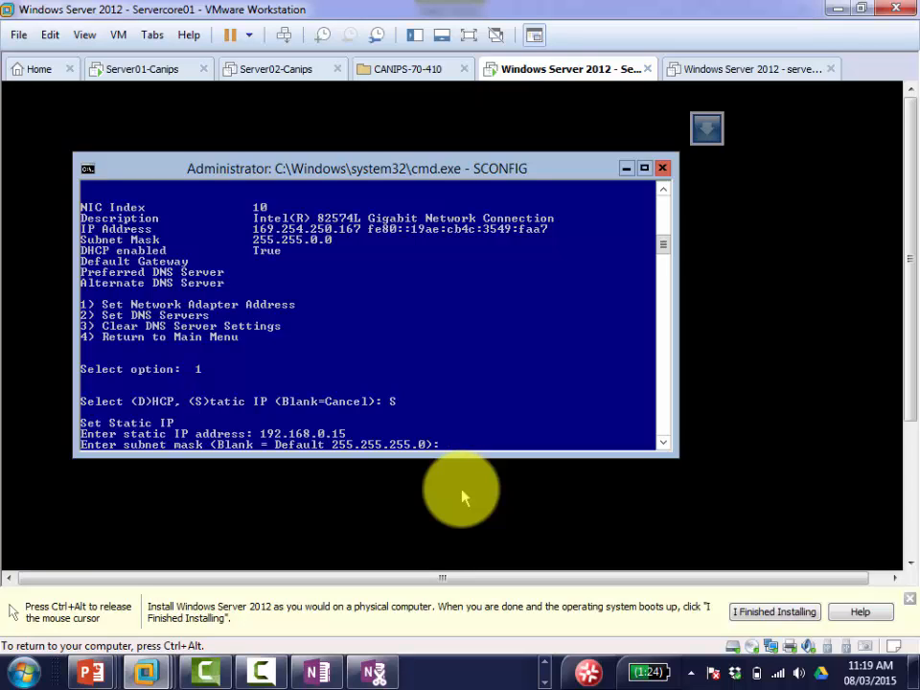
{"action": "key", "text": "Return"}
{"action": "key", "text": "ctrl+alt"}
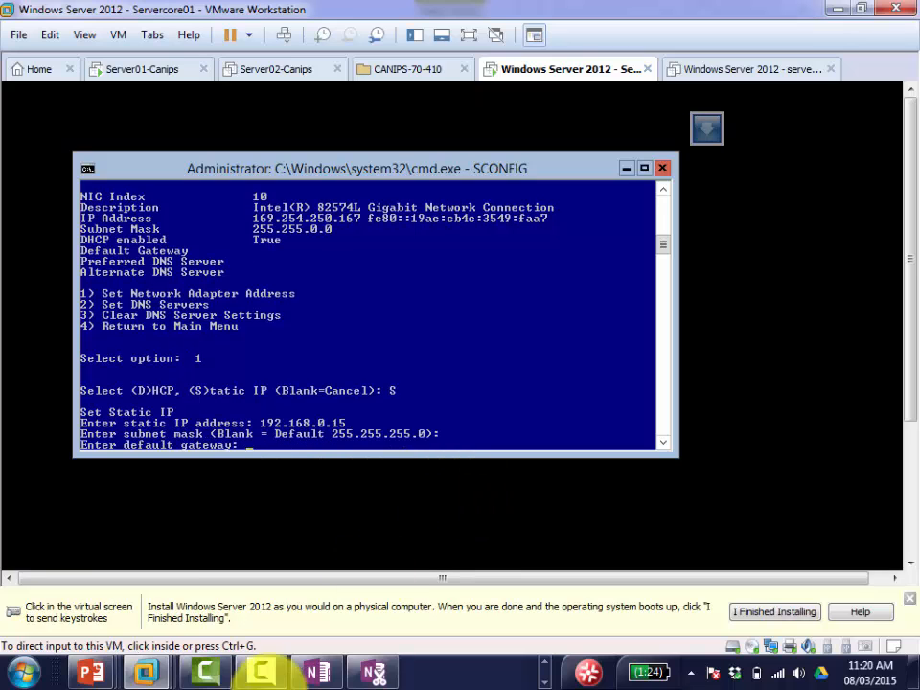
{"action": "left_click", "coordinate": [314, 671]}
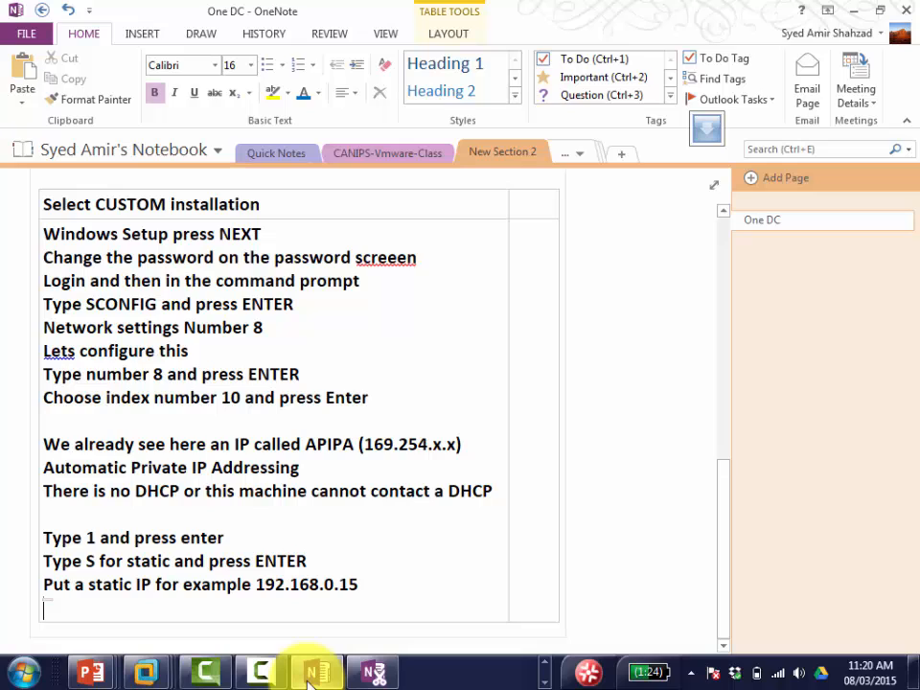
Step: Add the note 'Subnetmask just press ENTER and accept the default' to the steps table
{"action": "type", "text": "Subnetmas"}
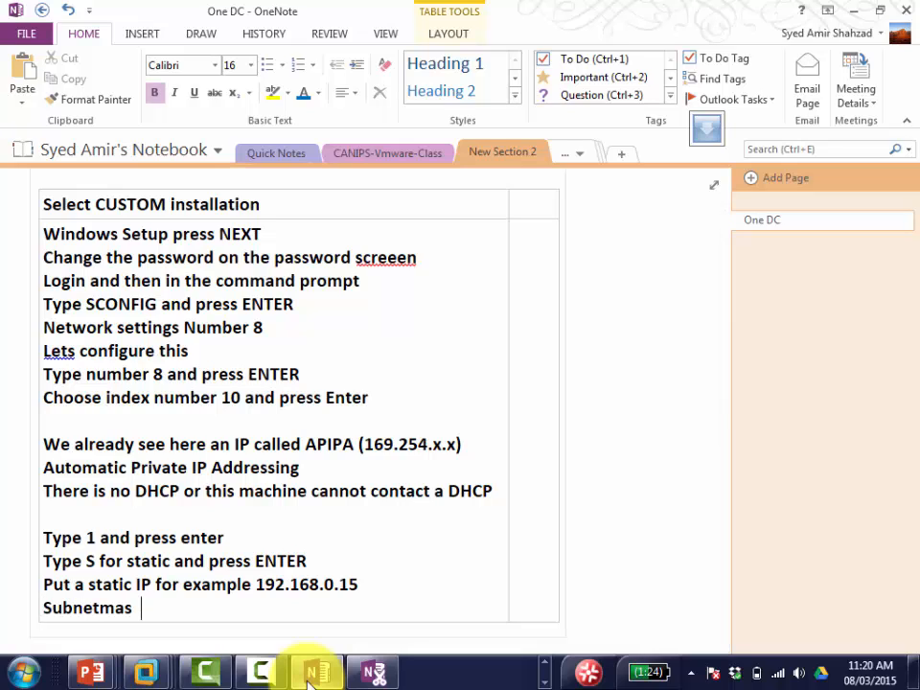
{"action": "key", "text": "BackSpace"}
{"action": "type", "text": "k ju"}
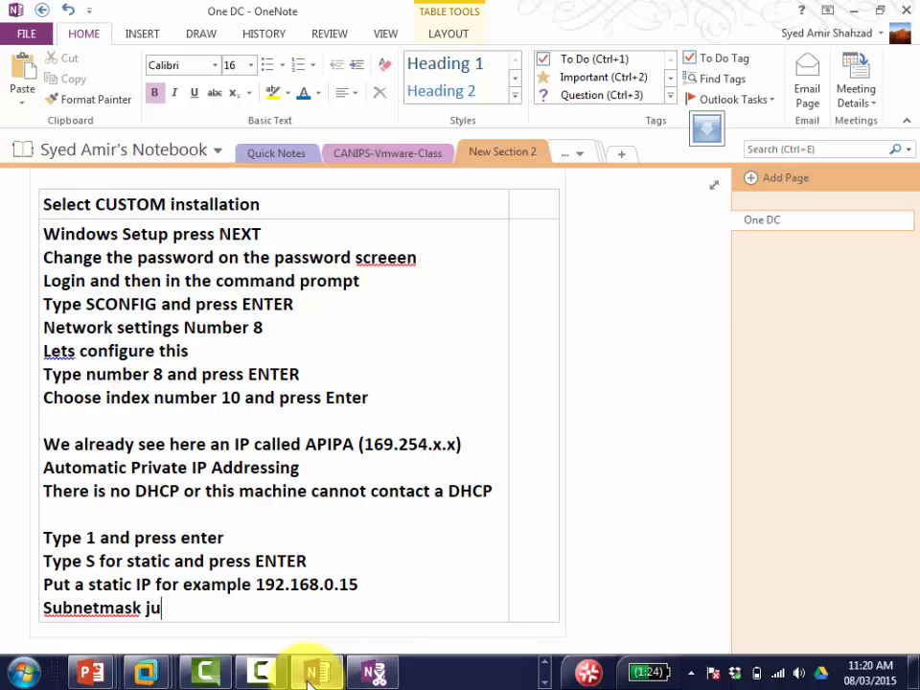
{"action": "type", "text": "st press ENTER"}
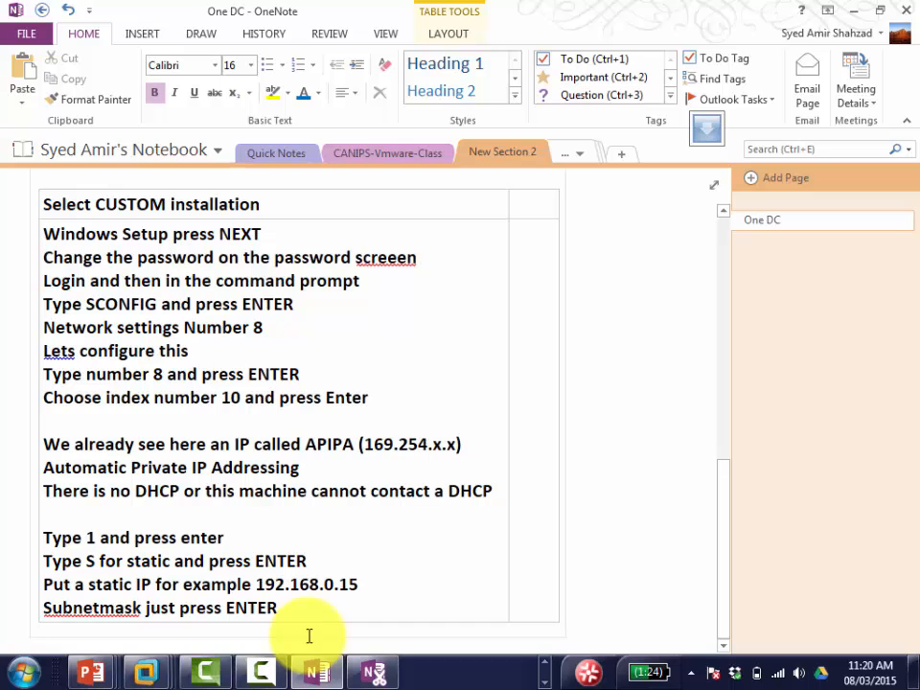
{"action": "type", "text": " and accept the "}
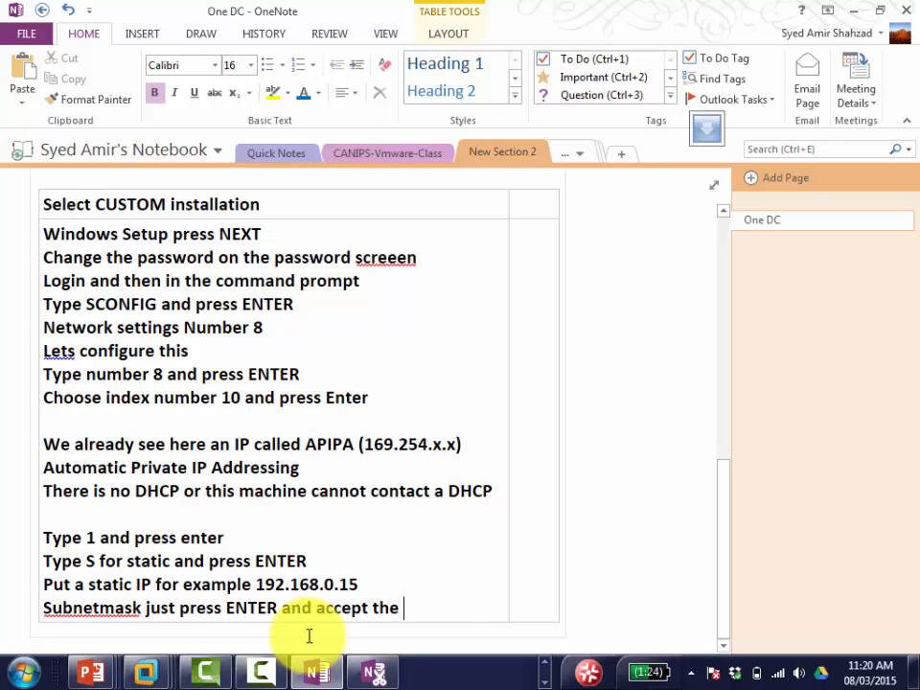
{"action": "type", "text": "default"}
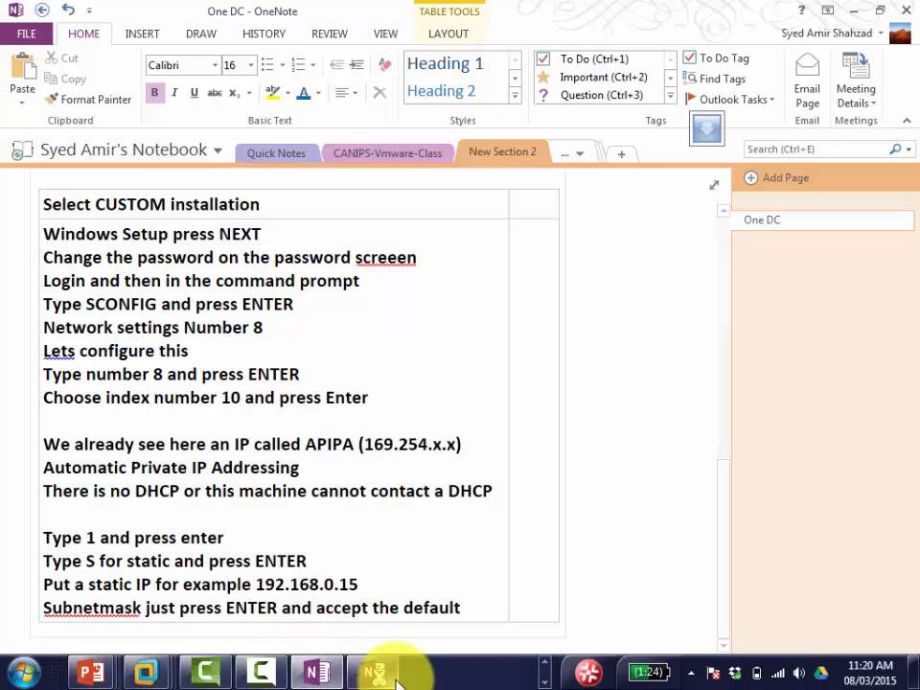
{"action": "key", "text": "alt+Tab"}
{"action": "left_click", "coordinate": [446, 381]}
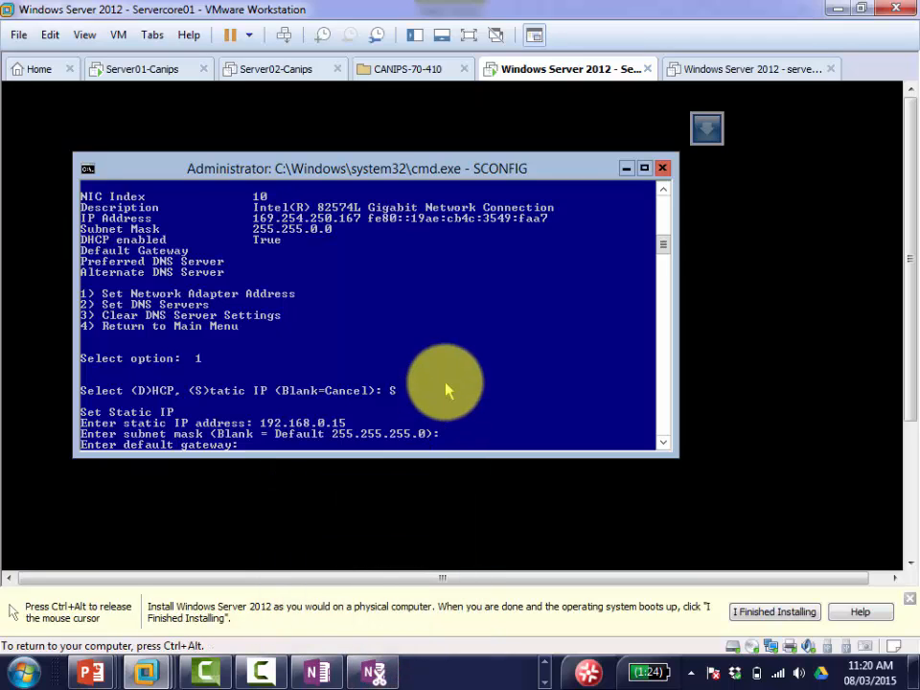
Step: Enter 192.168.0.1 at SCONFIG's default gateway prompt
{"action": "type", "text": "192.168.0."}
{"action": "type", "text": "1"}
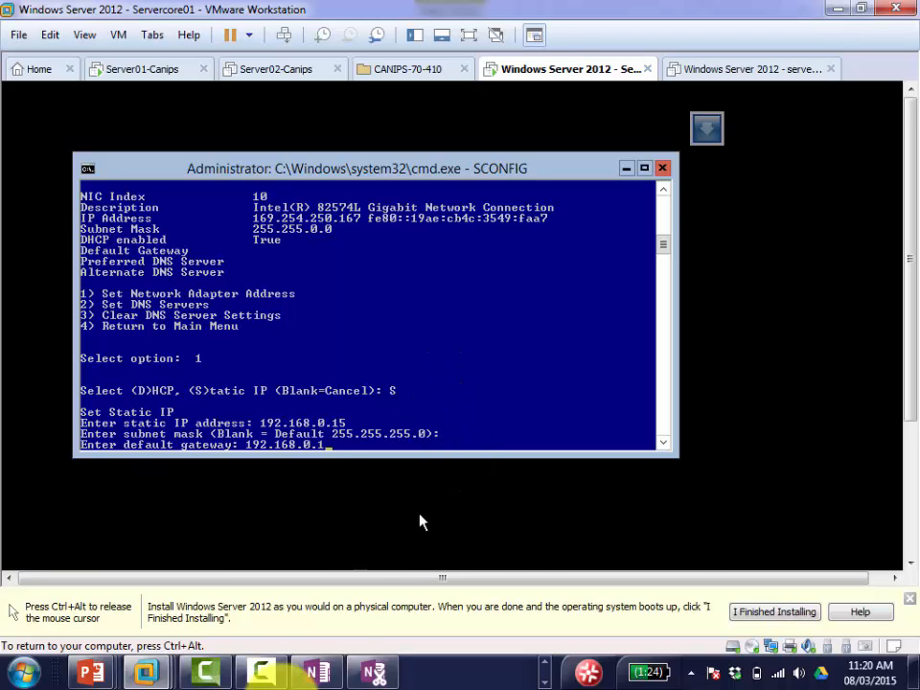
{"action": "key", "text": "ctrl+alt"}
{"action": "left_click", "coordinate": [312, 677]}
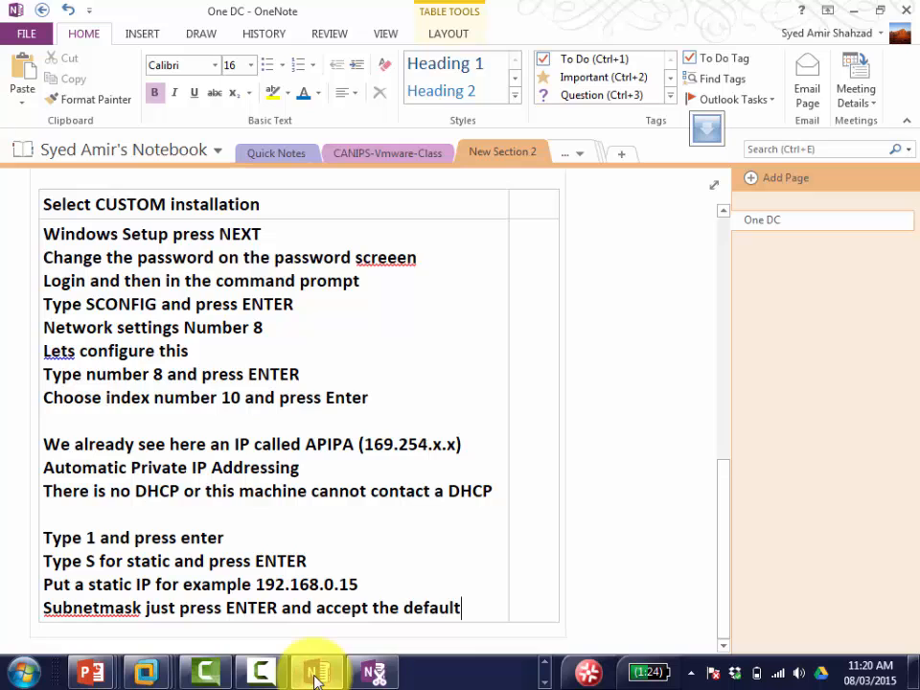
Step: Add the line 'Put the gateway as 192.168.0.1' to the OneNote steps table
{"action": "key", "text": "Return"}
{"action": "type", "text": "po"}
{"action": "key", "text": "BackSpace"}
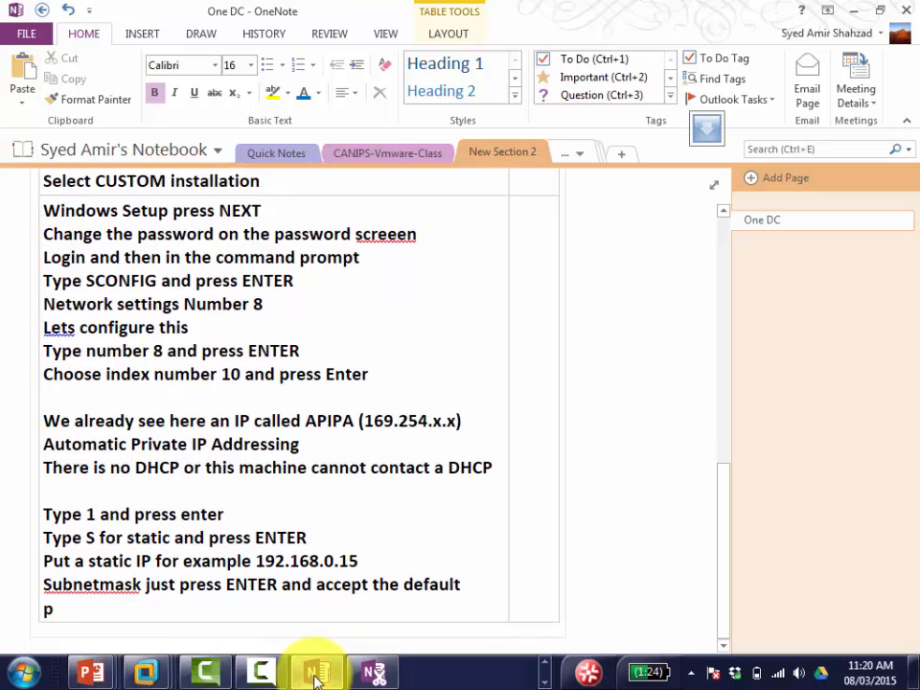
{"action": "type", "text": "ut the gatewa"}
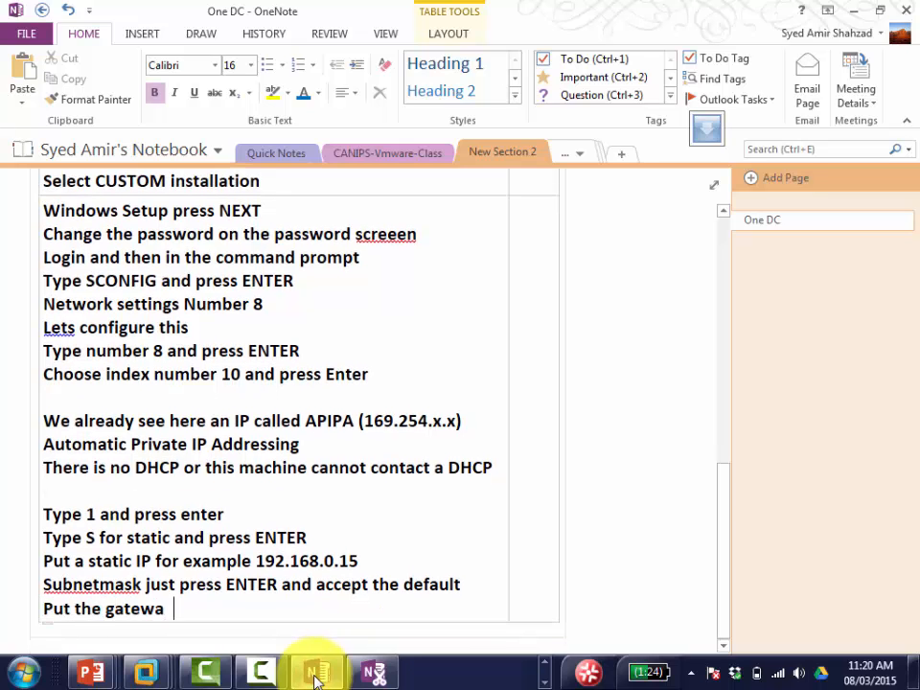
{"action": "type", "text": "y as 192.16"}
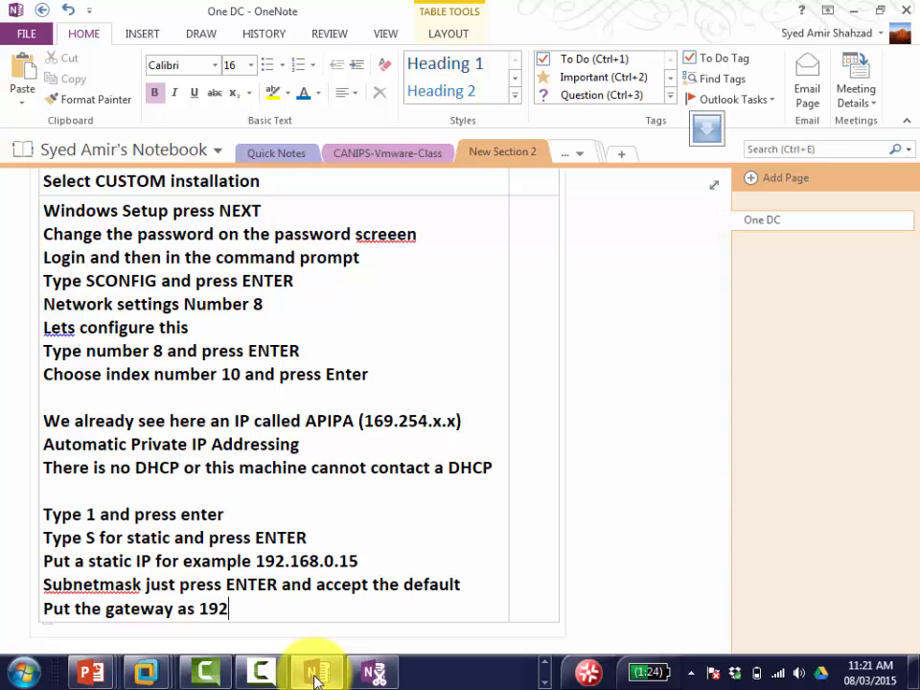
{"action": "key", "text": "BackSpace"}
{"action": "type", "text": ".16"}
{"action": "key", "text": "BackSpace"}
{"action": "type", "text": "8.0.1"}
{"action": "key", "text": "Return"}
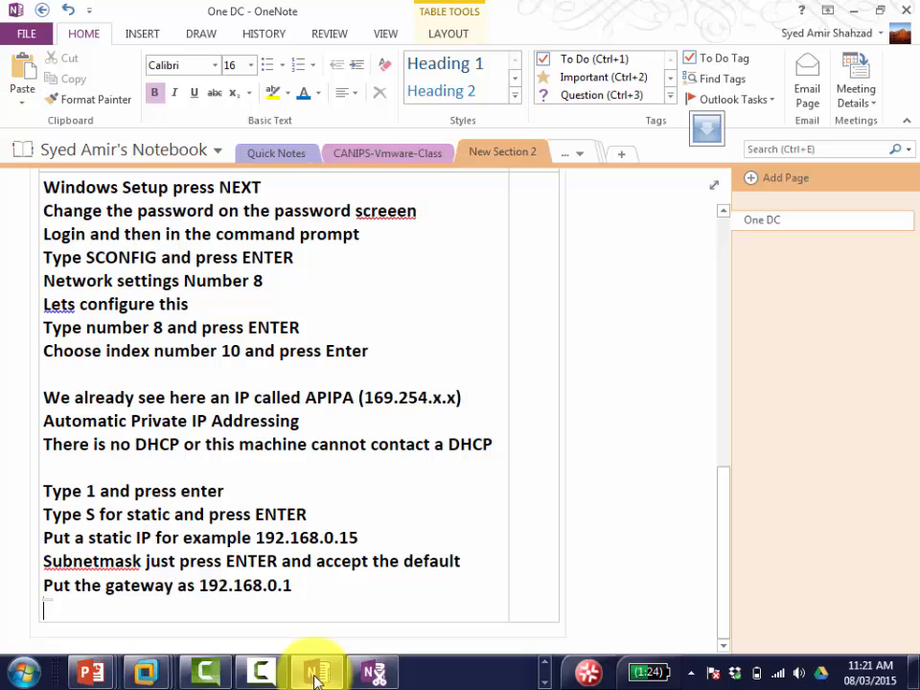
Step: Apply the static settings with gateway 192.168.0.1 and choose option 2 for DNS servers
{"action": "mouse_move", "coordinate": [143, 670]}
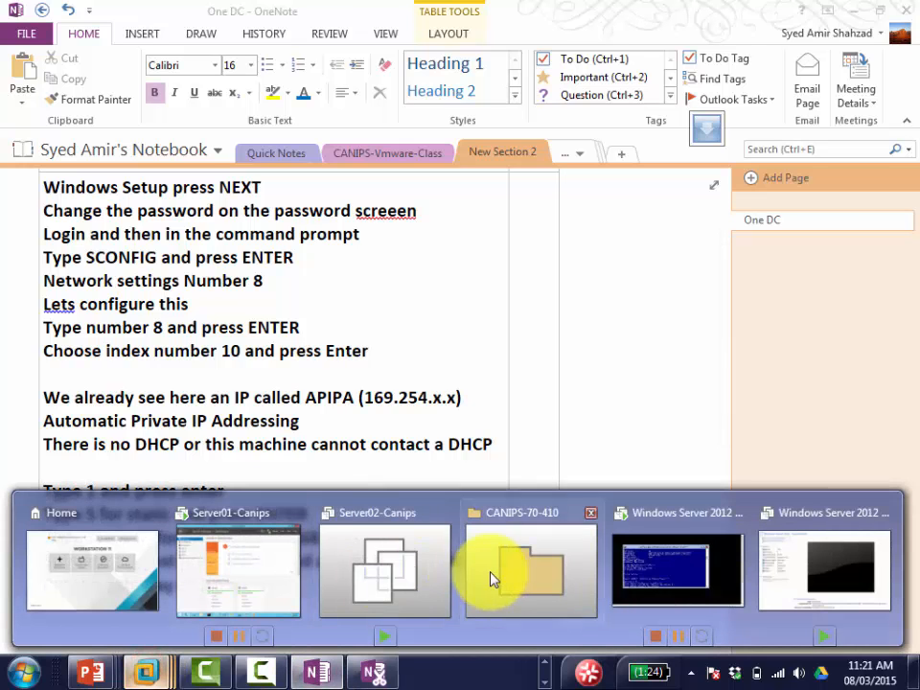
{"action": "left_click", "coordinate": [691, 577]}
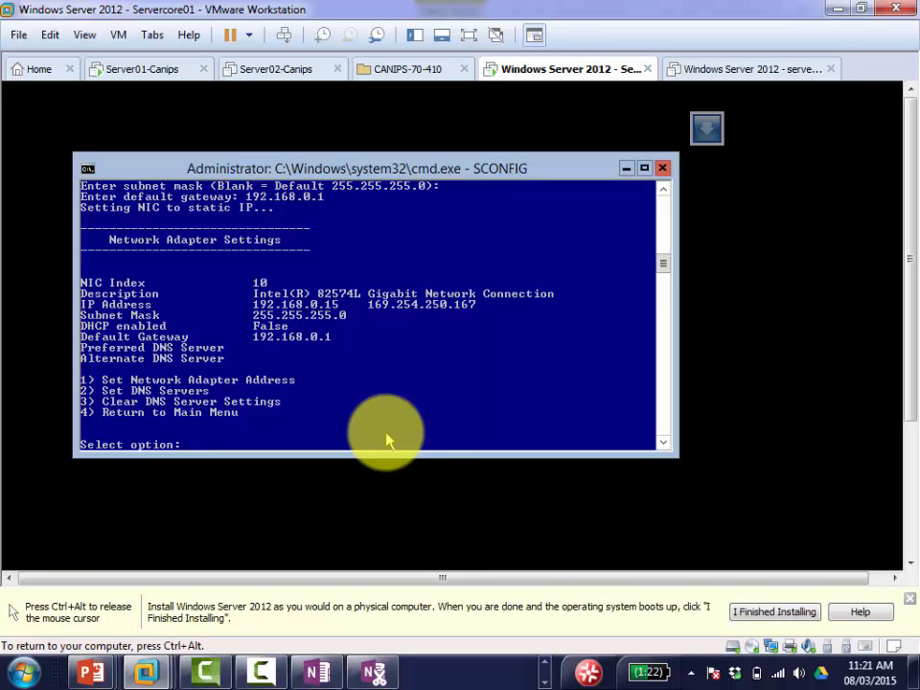
{"action": "type", "text": "2"}
Step: Set 192.168.0.1 as the preferred DNS server and confirm it
{"action": "key", "text": "Return"}
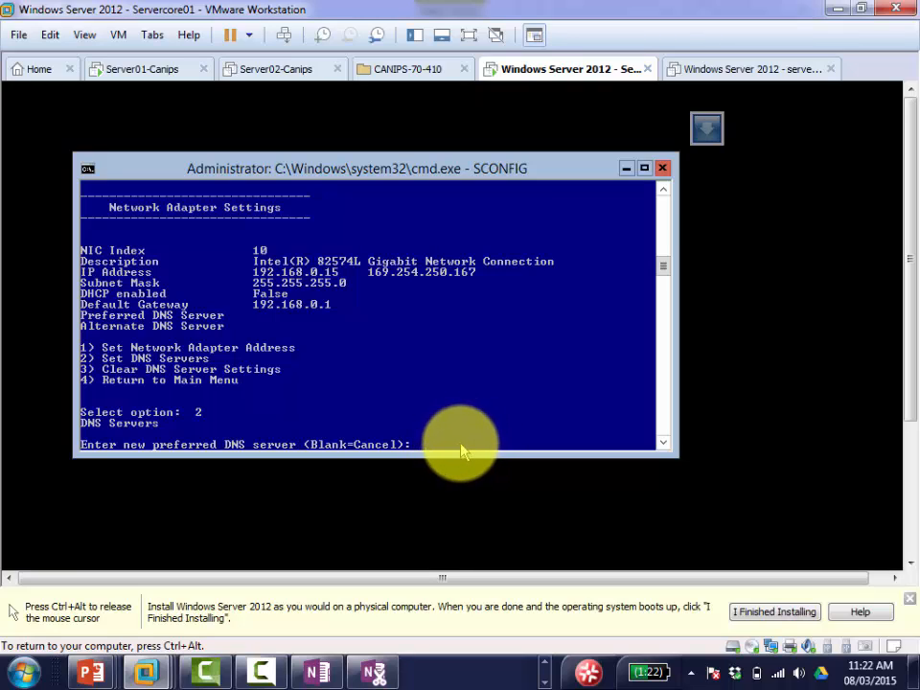
{"action": "type", "text": "192.168.0.1"}
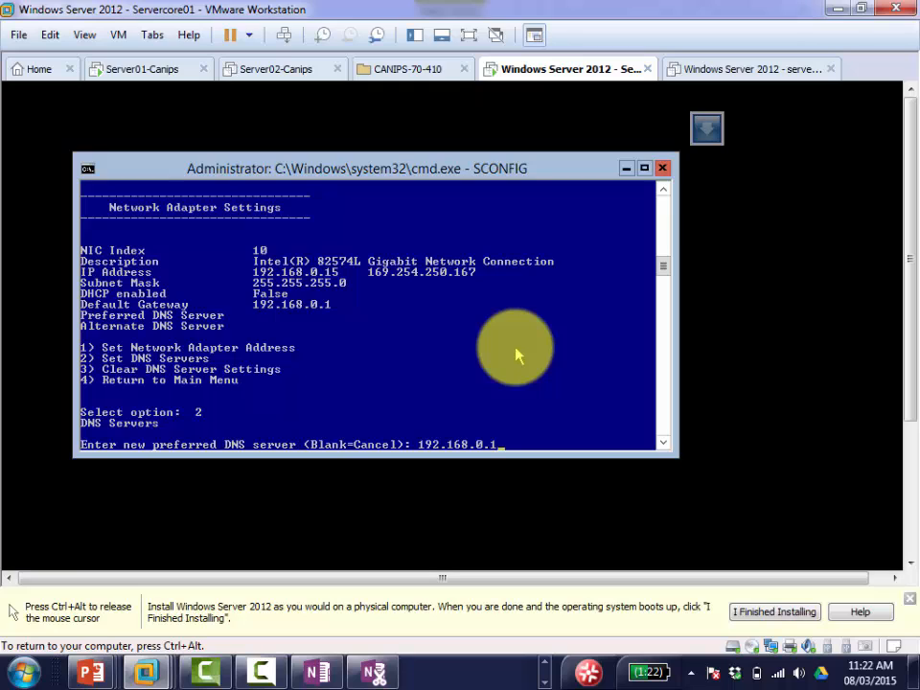
{"action": "key", "text": "Return"}
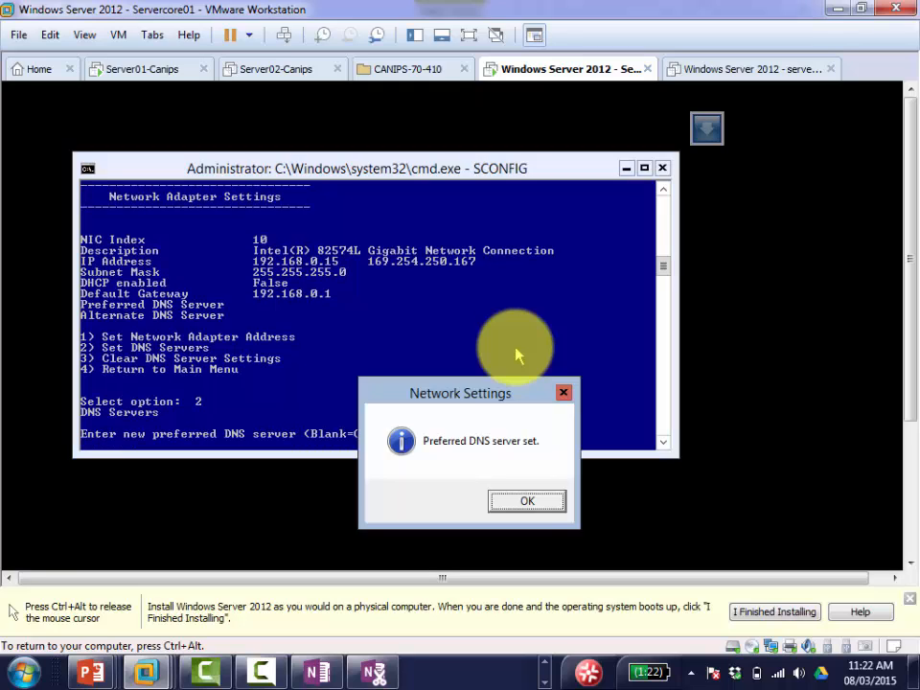
{"action": "left_click", "coordinate": [525, 501]}
Step: Return to OneNote and place the cursor on the empty line below the gateway note
{"action": "key", "text": "ctrl+alt"}
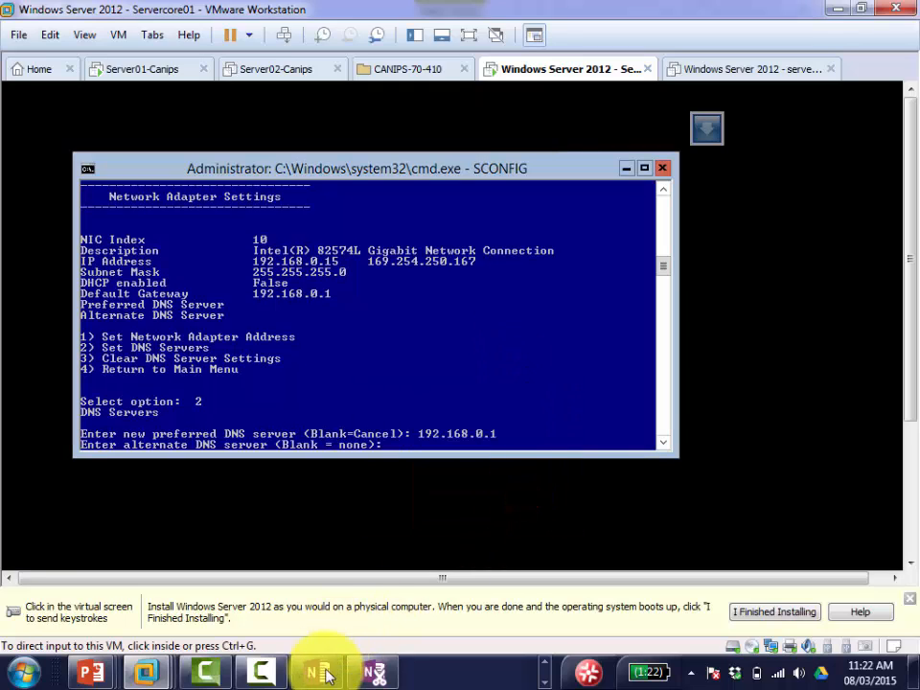
{"action": "left_click", "coordinate": [318, 671]}
{"action": "left_click", "coordinate": [363, 597]}
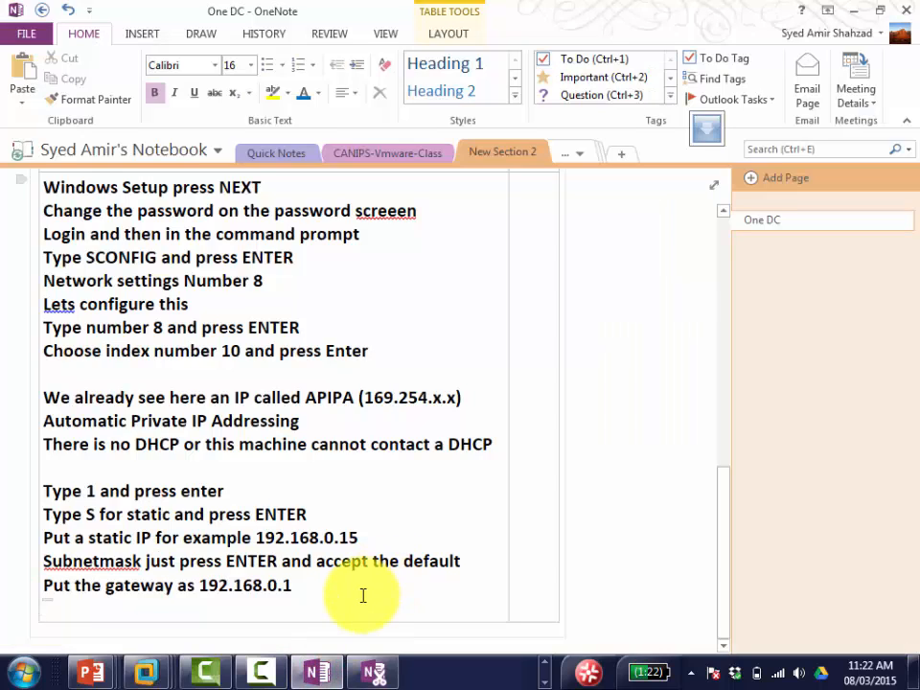
Step: Add the lines 'Select 2' and 'Put the preferred DNS 192.168.0.1 and press ENTER'
{"action": "type", "text": "select "}
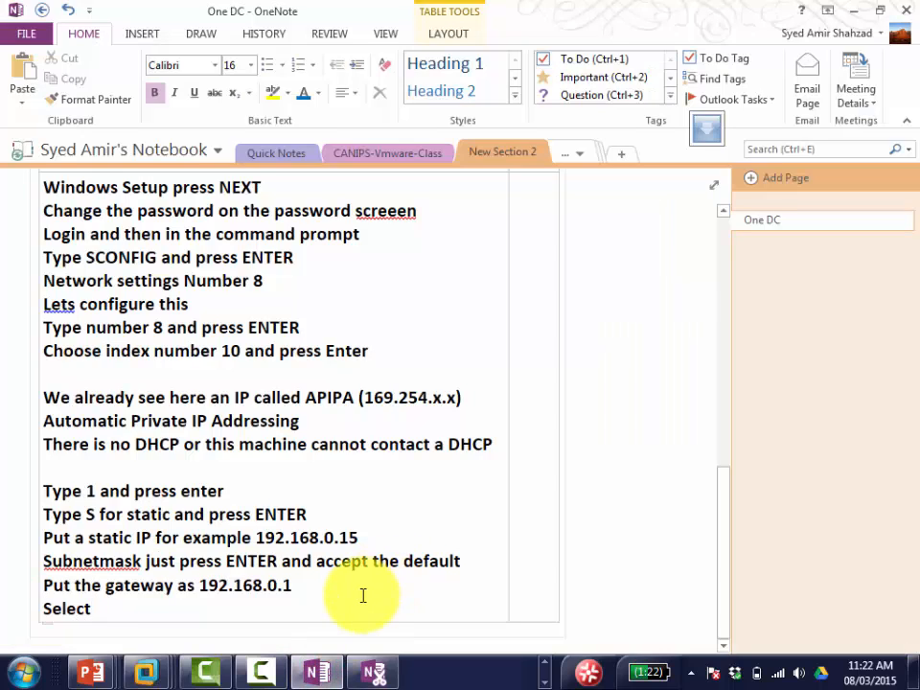
{"action": "type", "text": "2"}
{"action": "key", "text": "Return"}
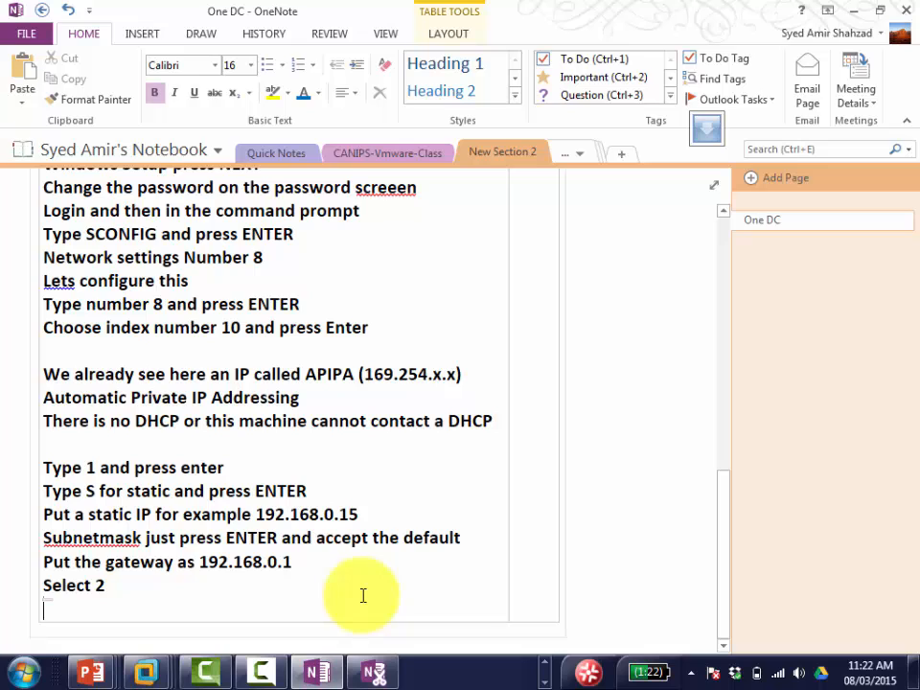
{"action": "type", "text": "put the preferred "}
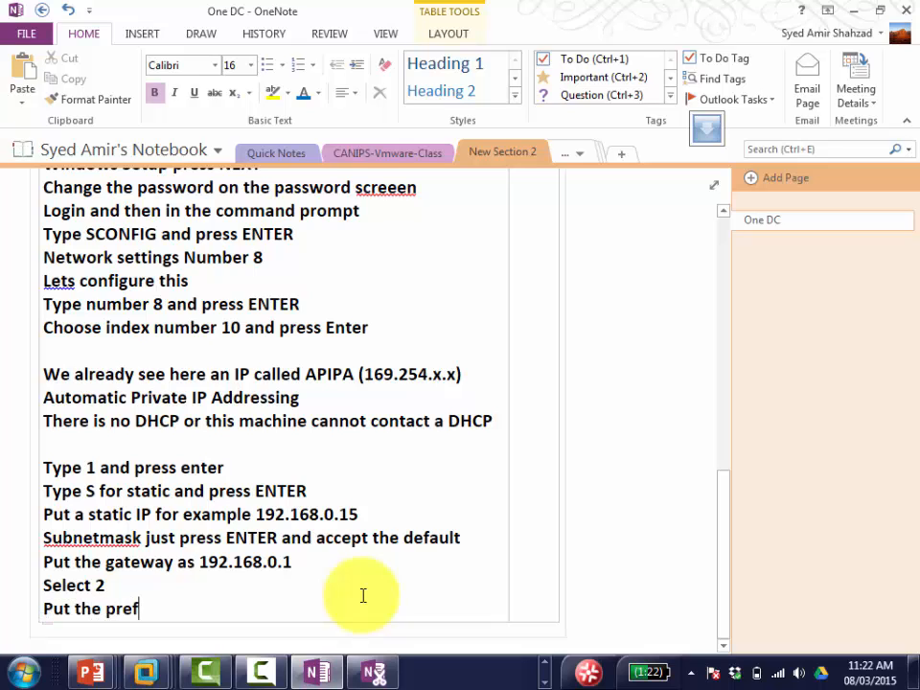
{"action": "type", "text": "D"}
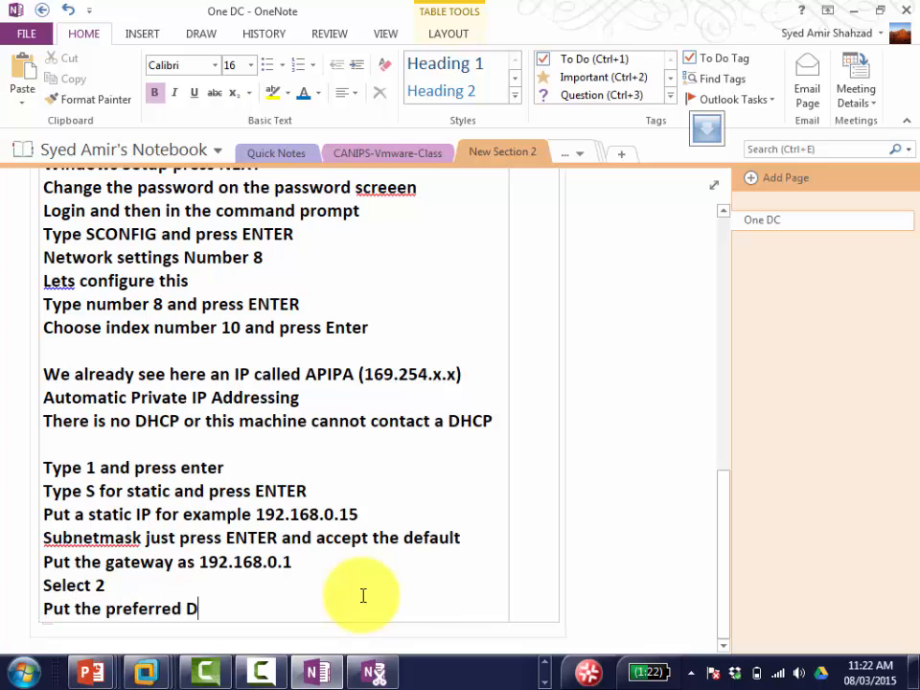
{"action": "type", "text": "NS 192.1"}
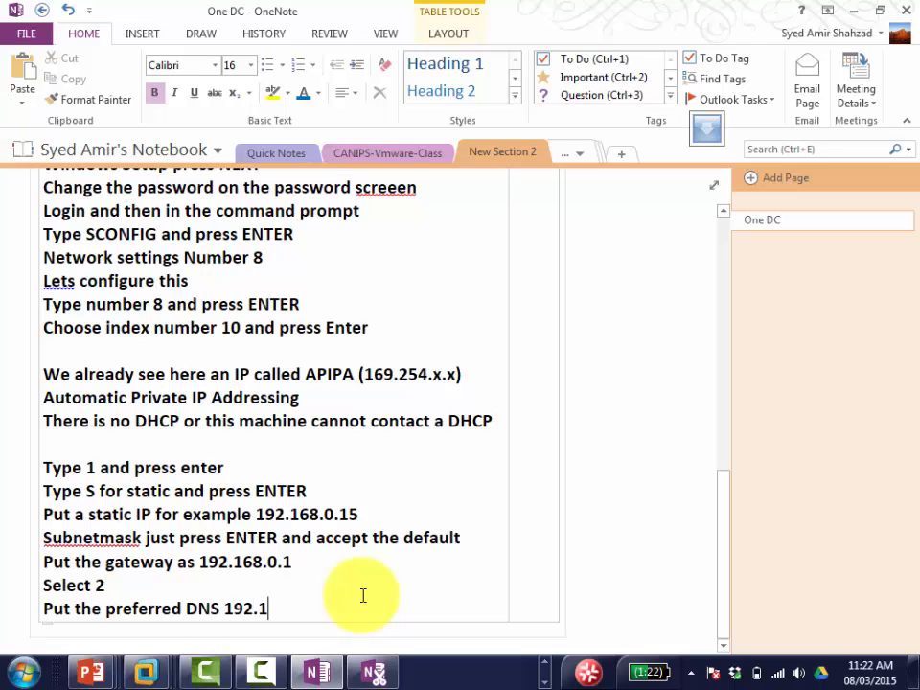
{"action": "type", "text": "68.0."}
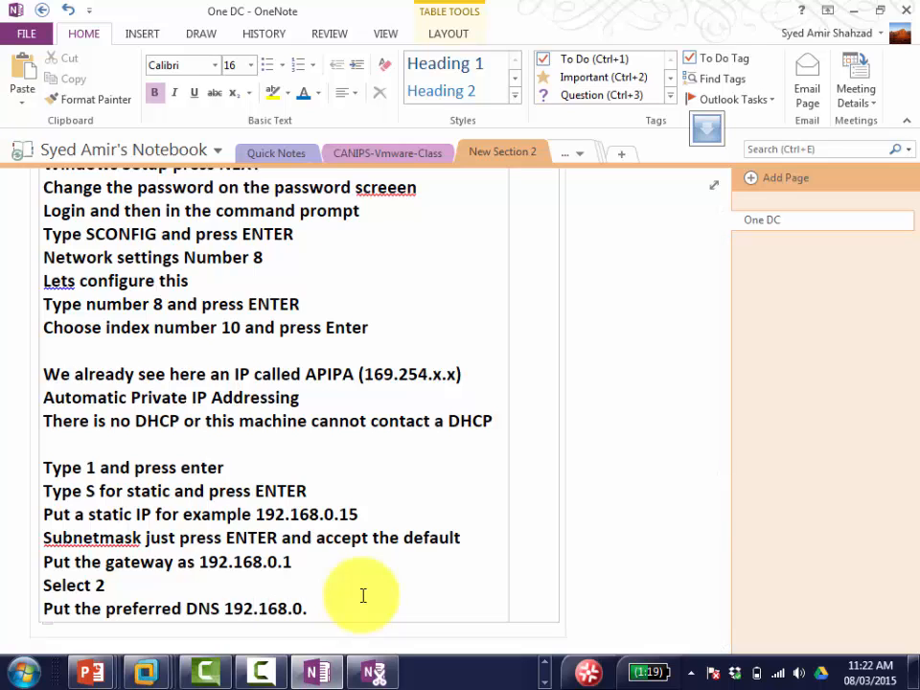
{"action": "type", "text": "1"}
{"action": "type", "text": "and press ENTER"}
{"action": "key", "text": "alt+Tab"}
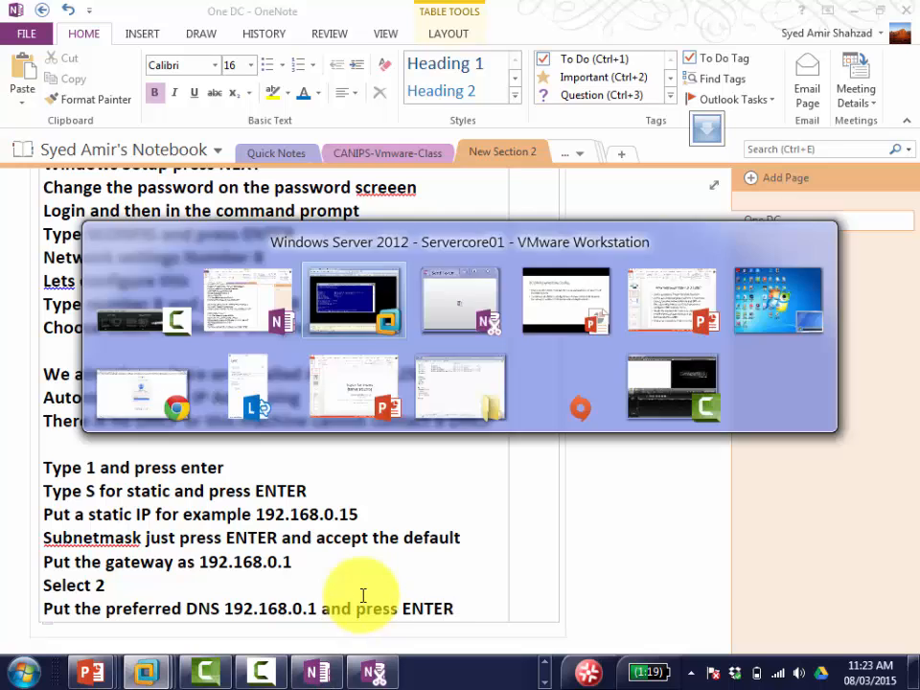
Step: Leave the alternate DNS server empty, keeping 192.168.0.1 as the preferred DNS
{"action": "left_click", "coordinate": [427, 457]}
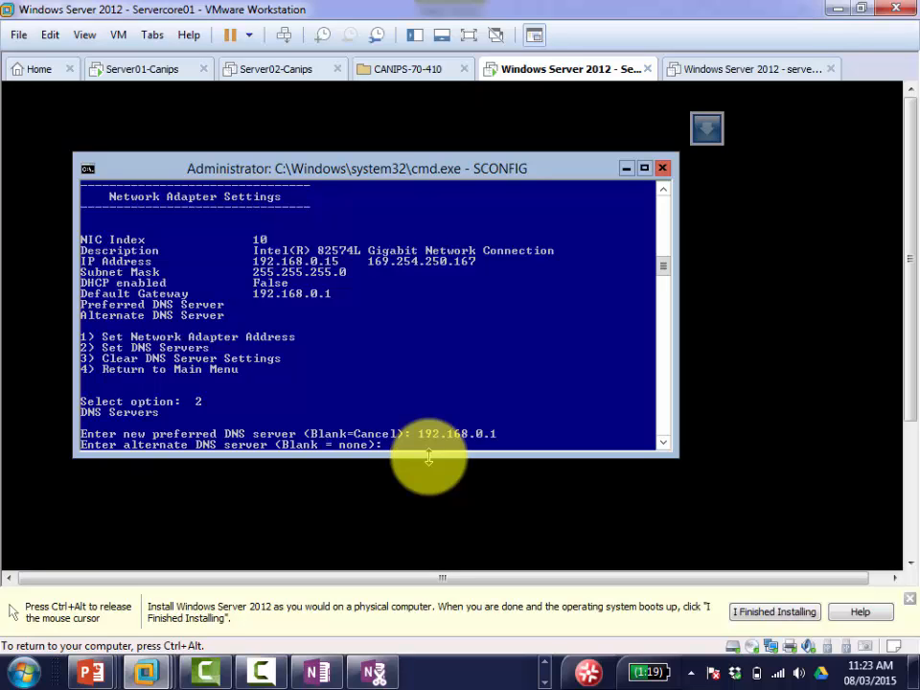
{"action": "key", "text": "Return"}
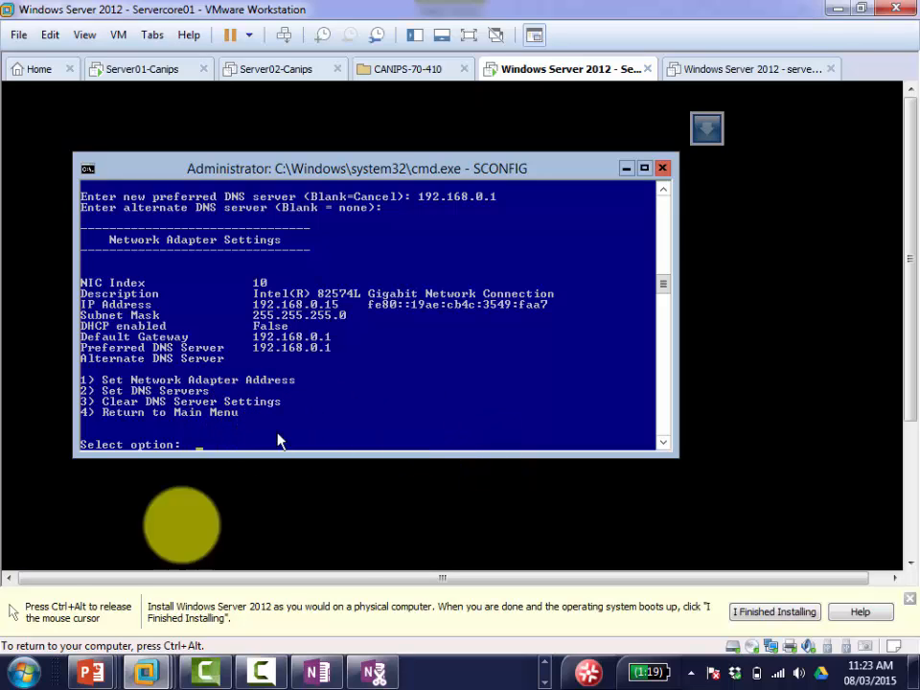
{"action": "left_click", "coordinate": [27, 674]}
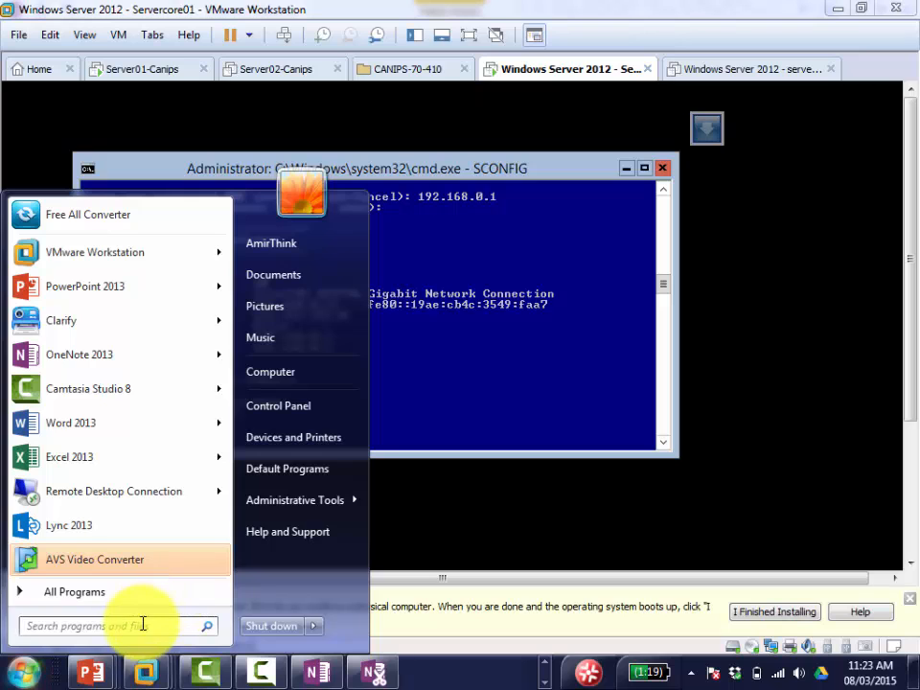
Step: Launch Magnifier via a 'mag' search and dock its view across the top of the screen
{"action": "type", "text": "mag"}
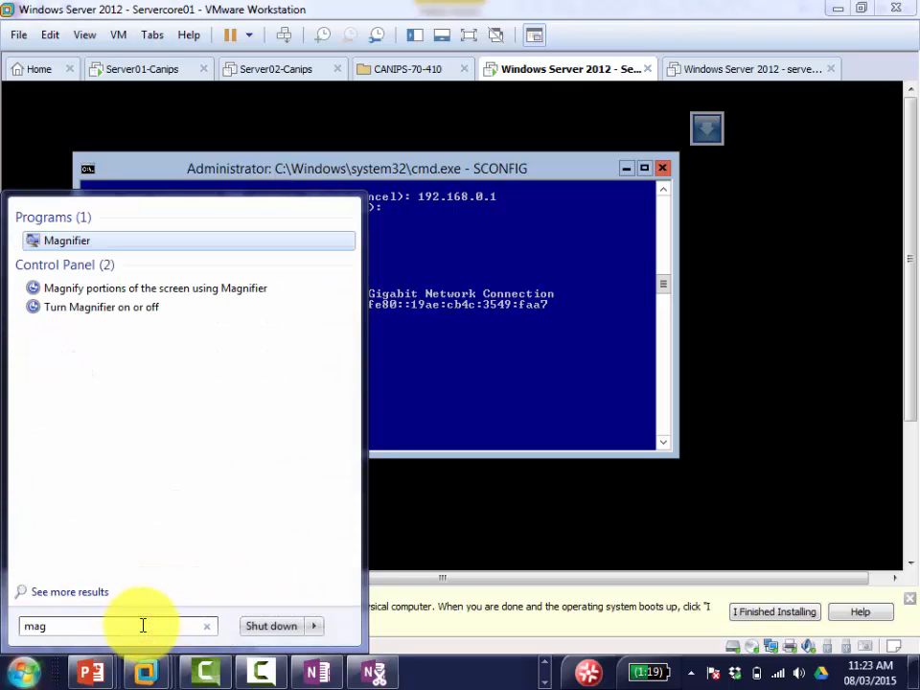
{"action": "left_click", "coordinate": [67, 242]}
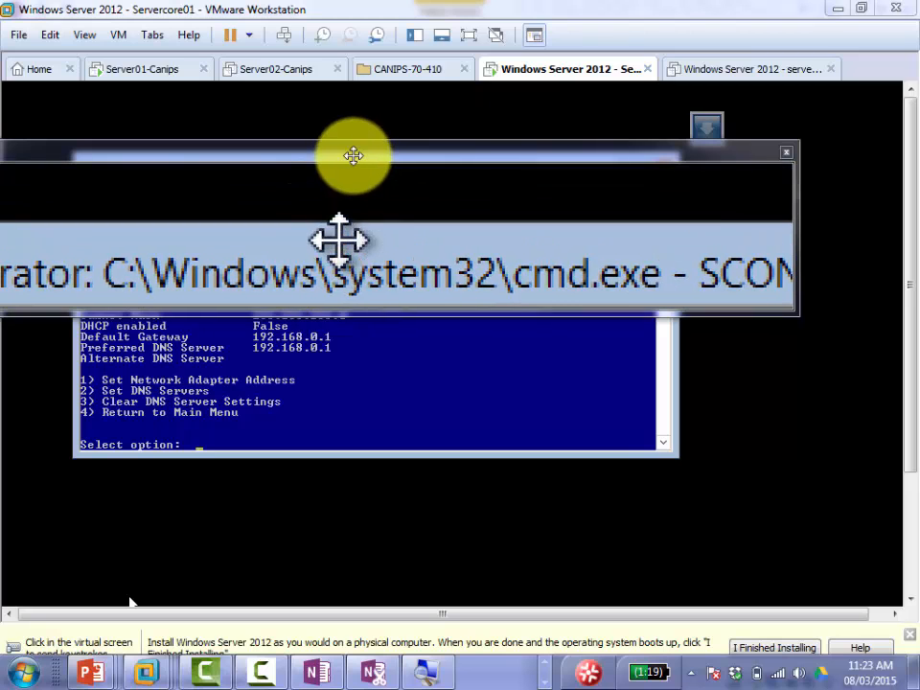
{"action": "left_click_drag", "start_coordinate": [354, 151], "coordinate": [408, 6]}
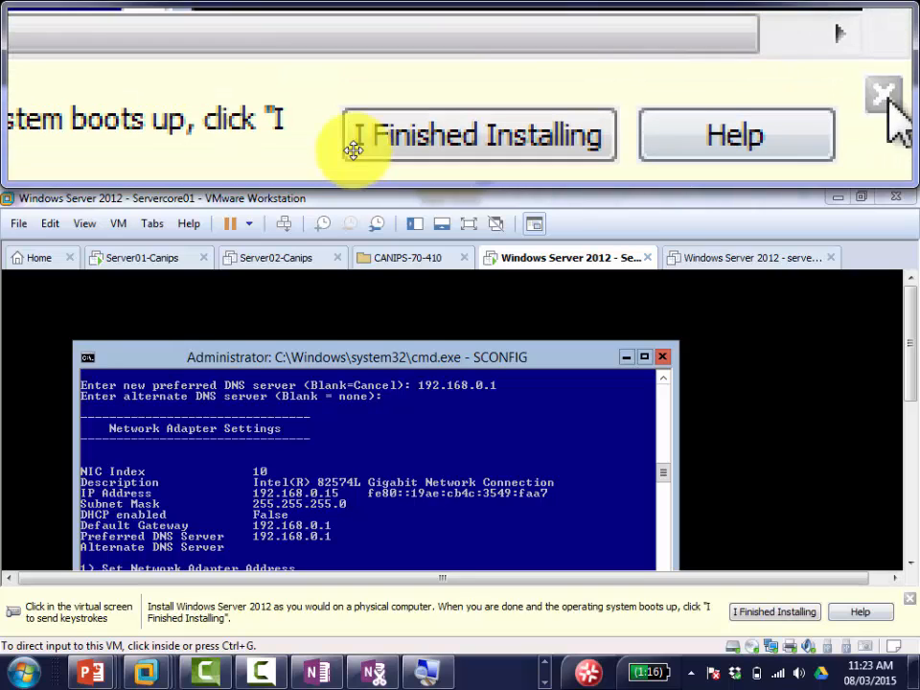
Step: Dismiss VMware's installation hint, shorten the magnifier strip, and bring OneNote forward
{"action": "left_click", "coordinate": [910, 601]}
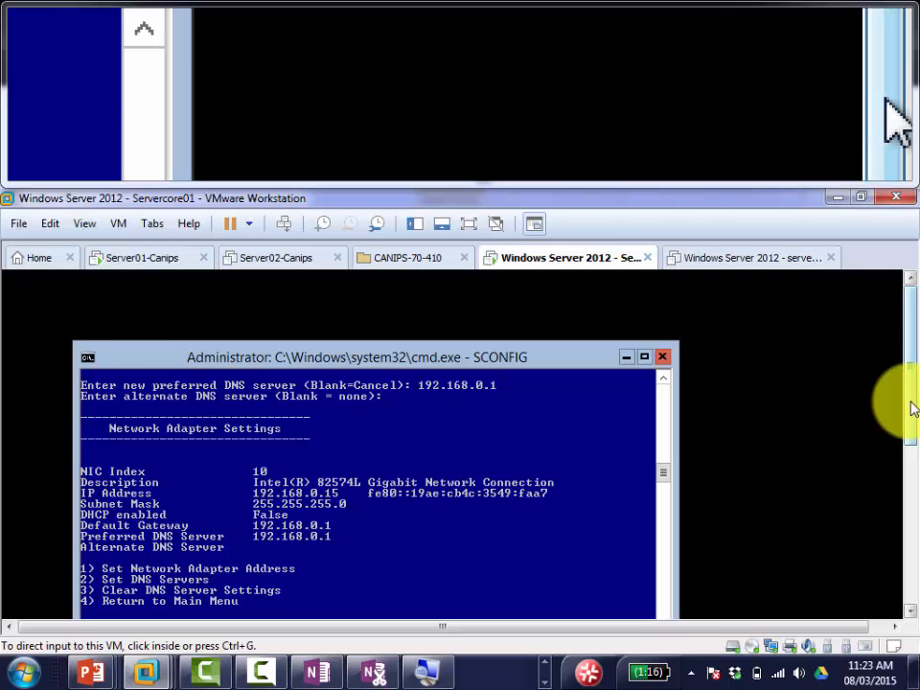
{"action": "left_click_drag", "start_coordinate": [906, 405], "coordinate": [911, 432]}
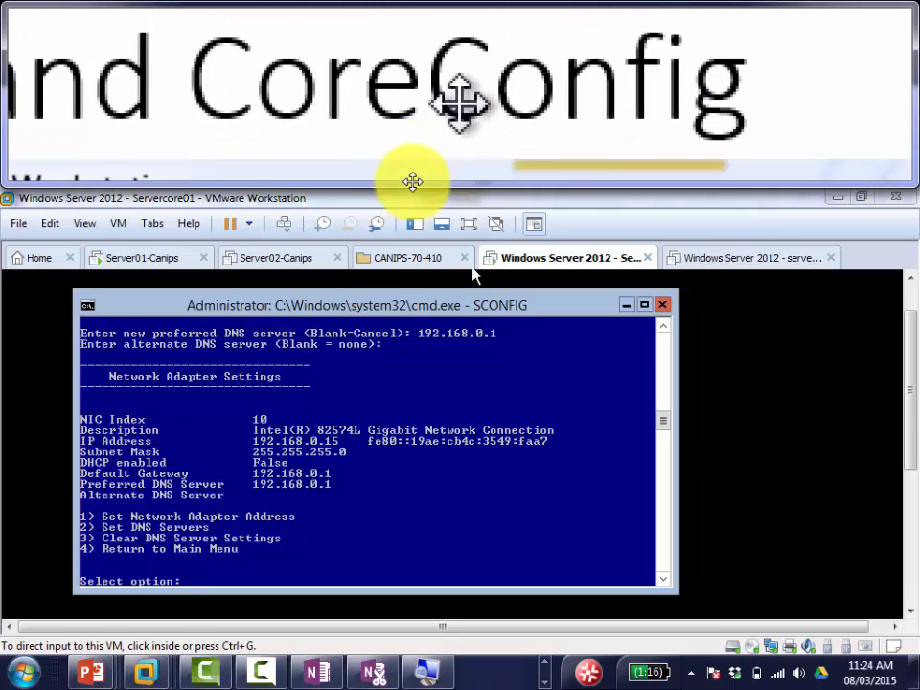
{"action": "left_click_drag", "start_coordinate": [412, 181], "coordinate": [413, 132]}
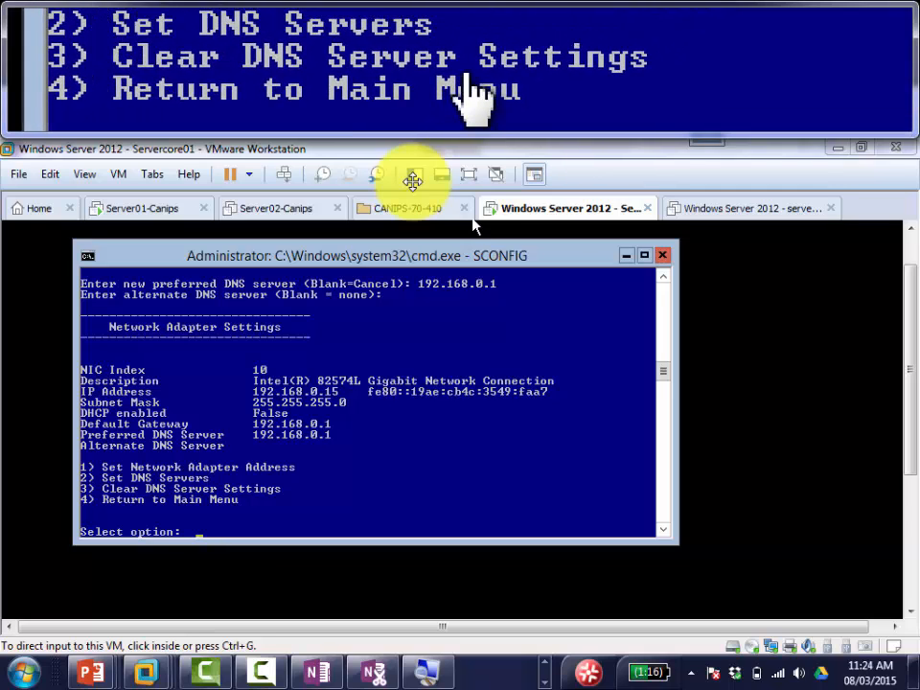
{"action": "left_click", "coordinate": [317, 675]}
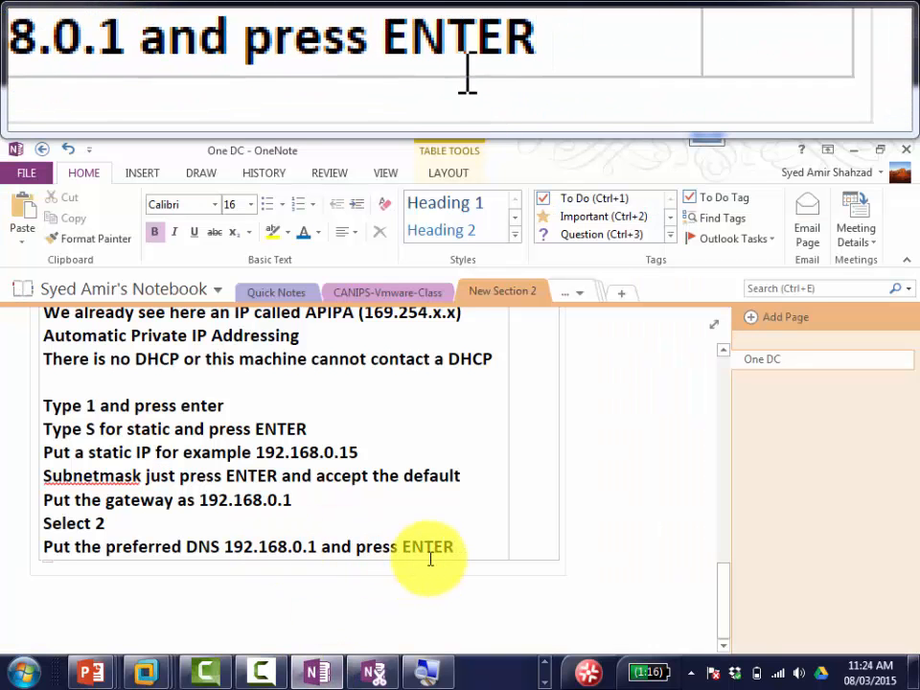
Step: Add the OneNote line 'press ENTEr on Alternate DNS and accept defaults' below the last note
{"action": "key", "text": "Return"}
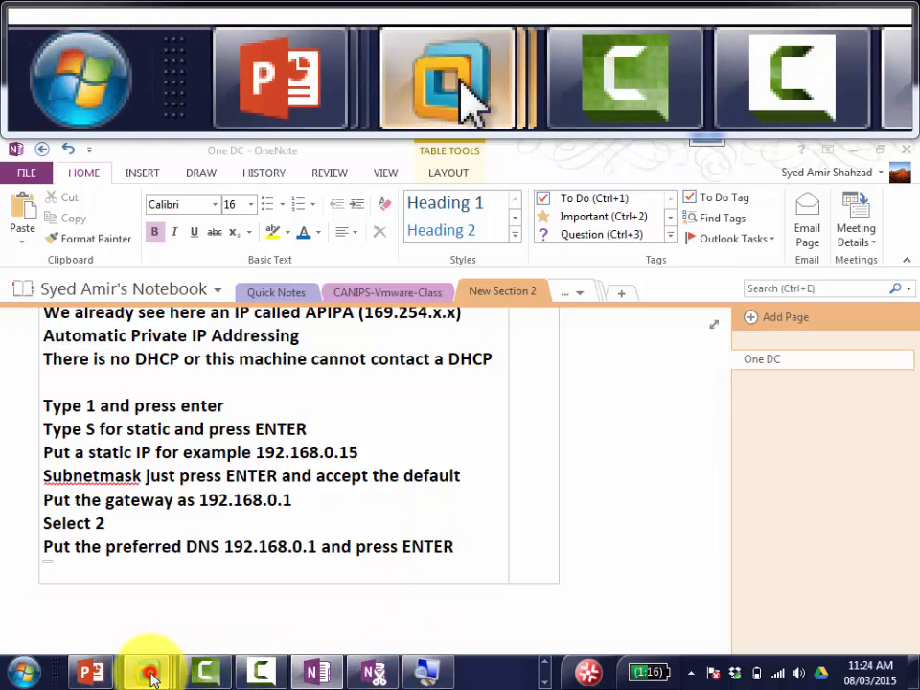
{"action": "mouse_move", "coordinate": [149, 675]}
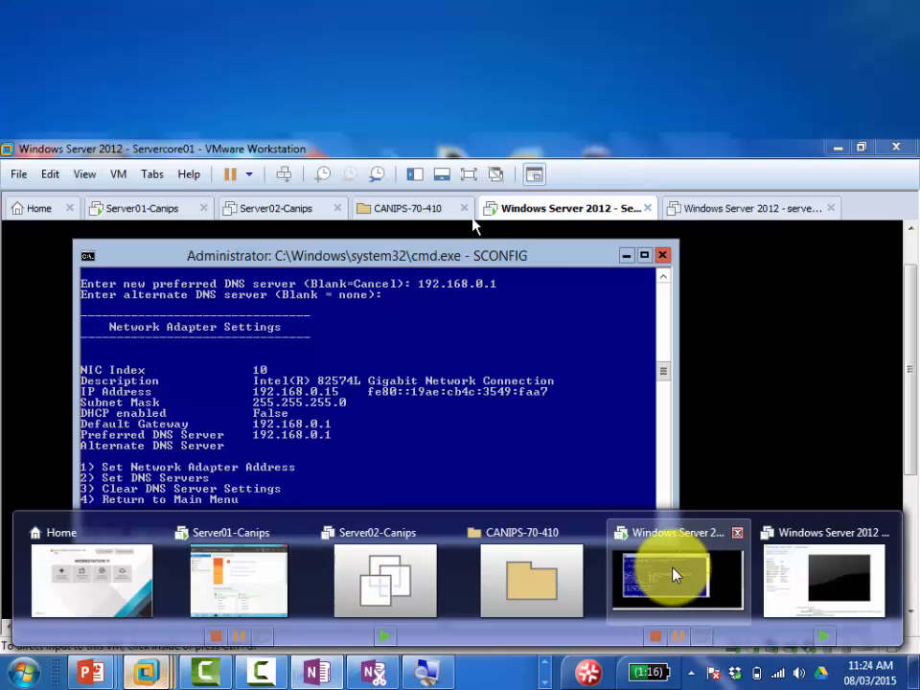
{"action": "left_click", "coordinate": [674, 572]}
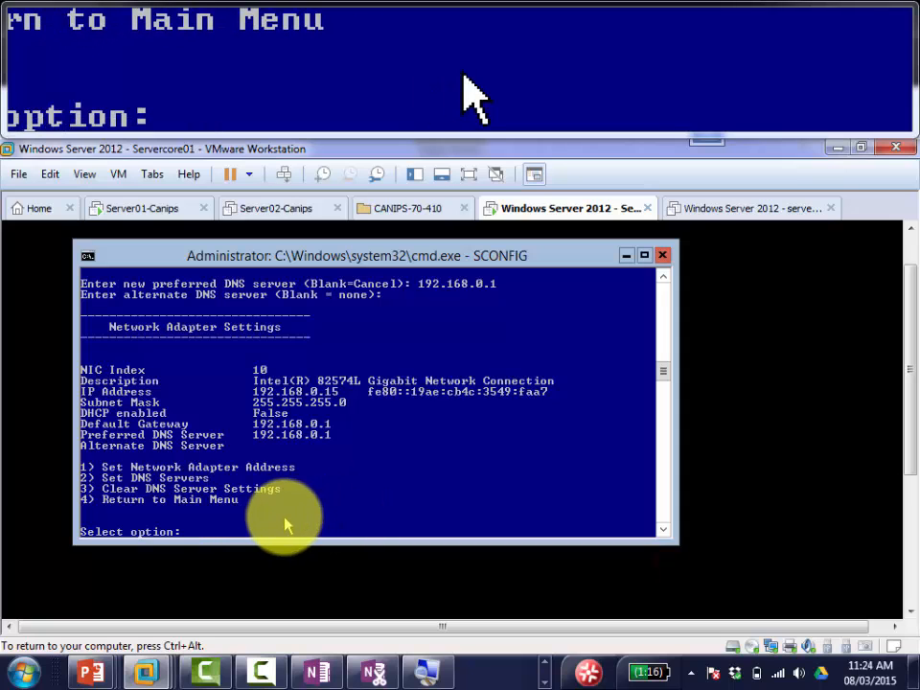
{"action": "key", "text": "ctrl+alt"}
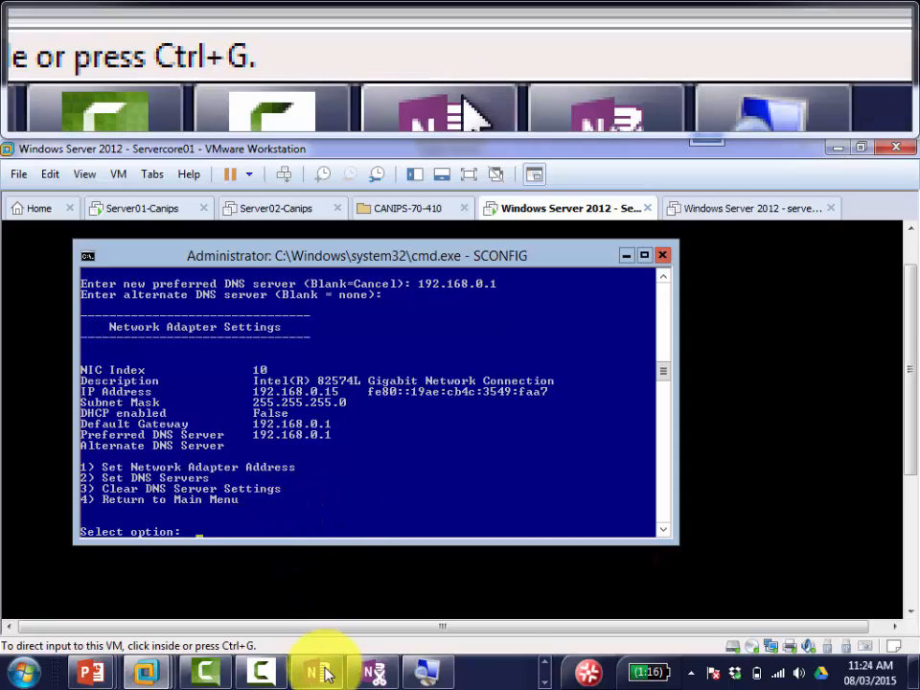
{"action": "left_click", "coordinate": [325, 674]}
{"action": "type", "text": "pr"}
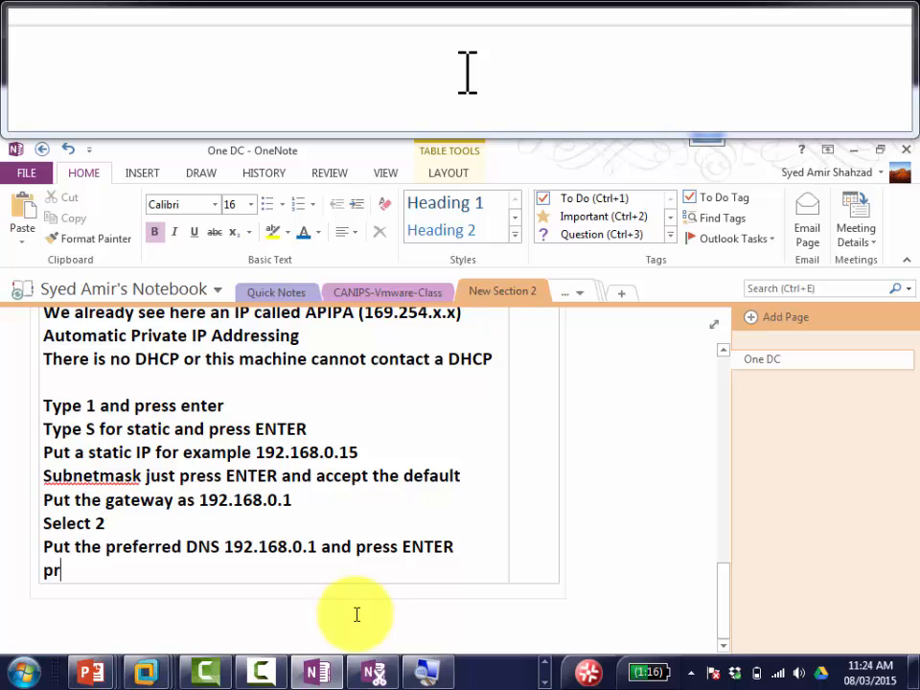
{"action": "type", "text": "ess ENTEr"}
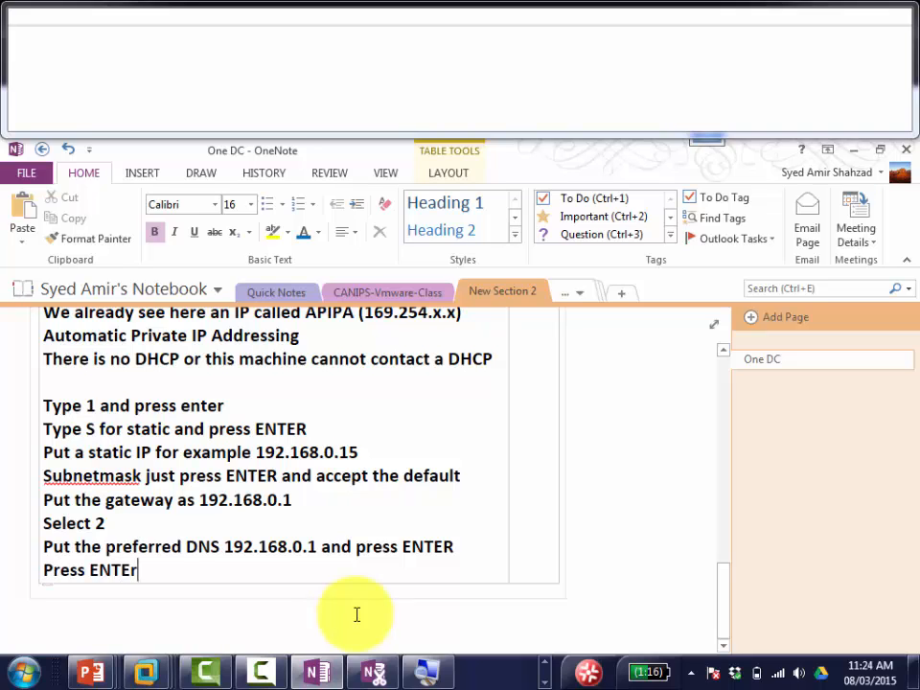
{"action": "type", "text": " on Alternate "}
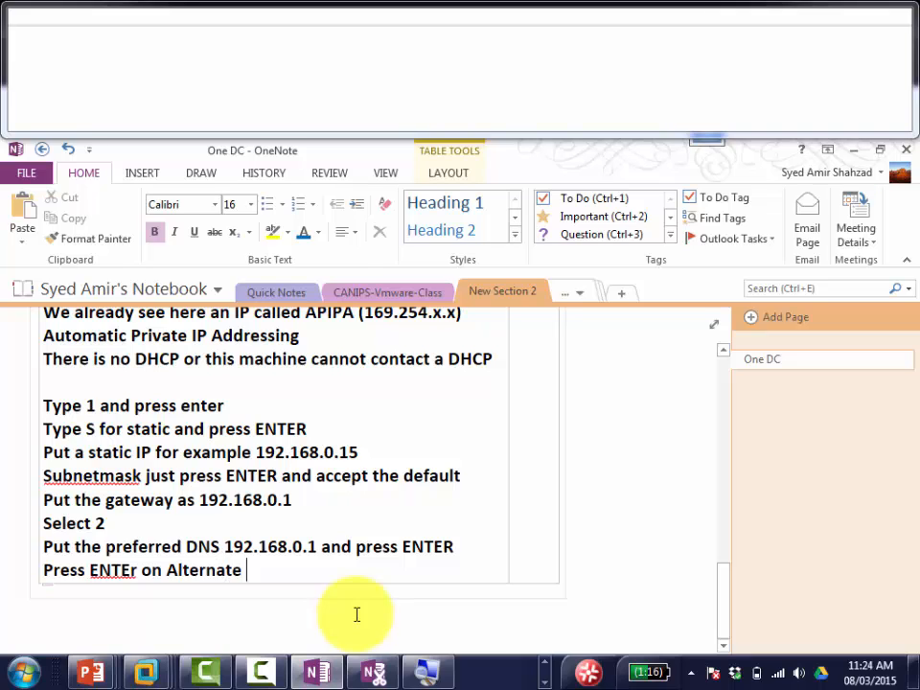
{"action": "type", "text": "DNS"}
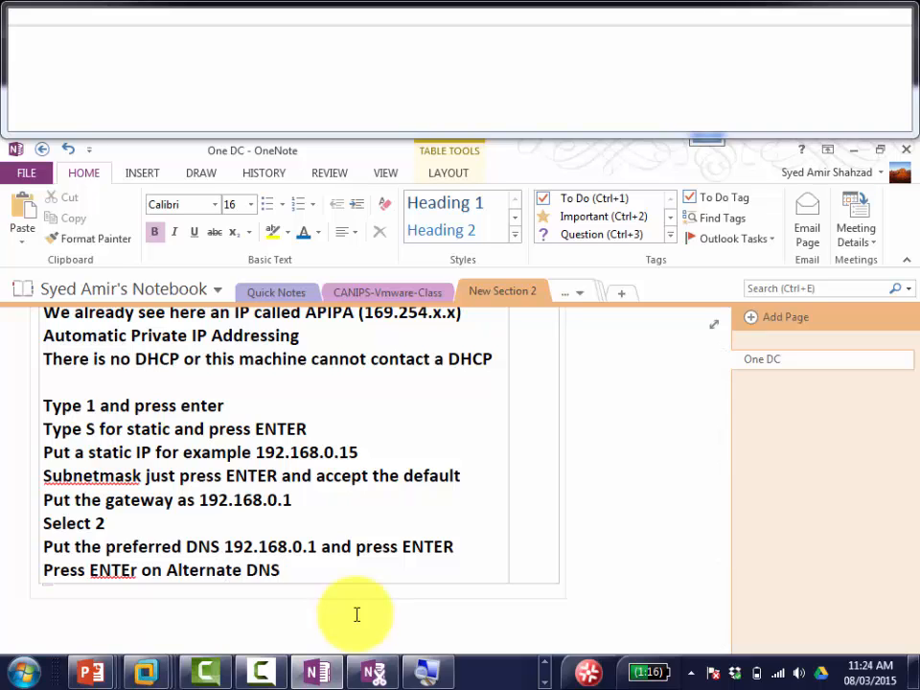
{"action": "type", "text": " and accept "}
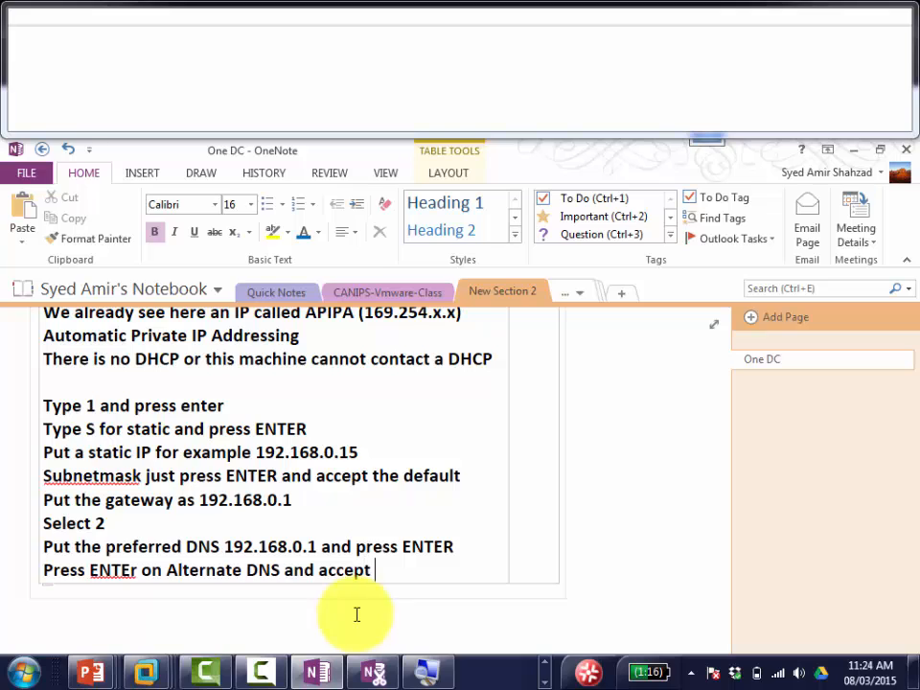
{"action": "type", "text": "defaults"}
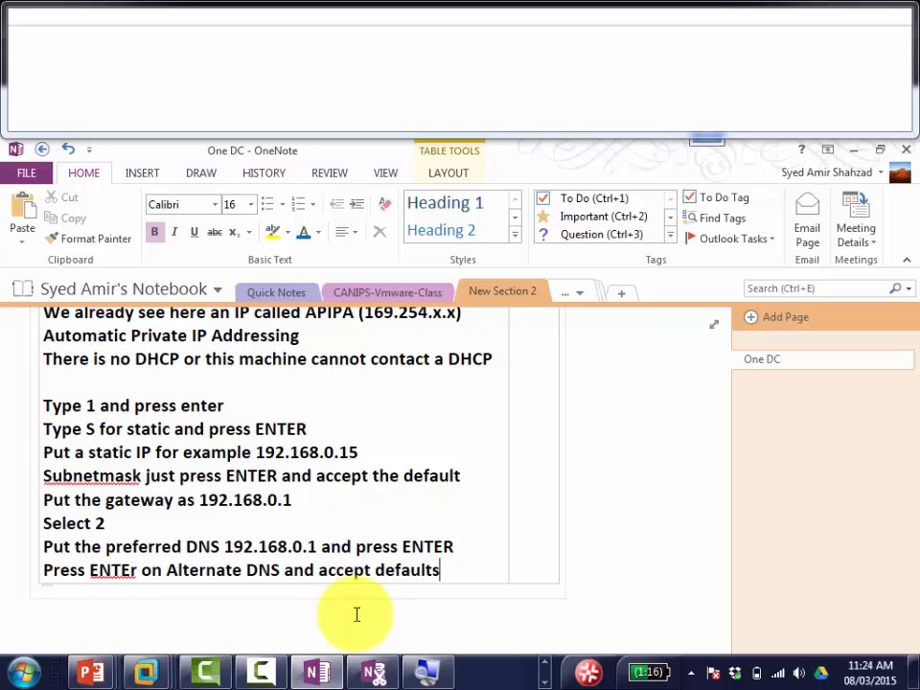
Step: Enter option 4 in SCONFIG to return to the main configuration menu
{"action": "left_click", "coordinate": [422, 666]}
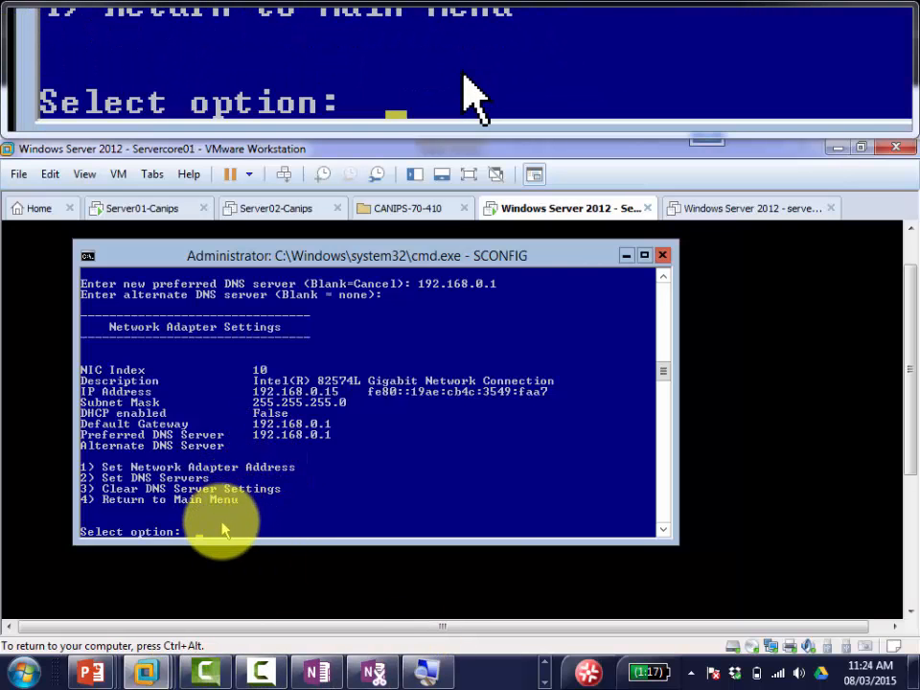
{"action": "type", "text": "4"}
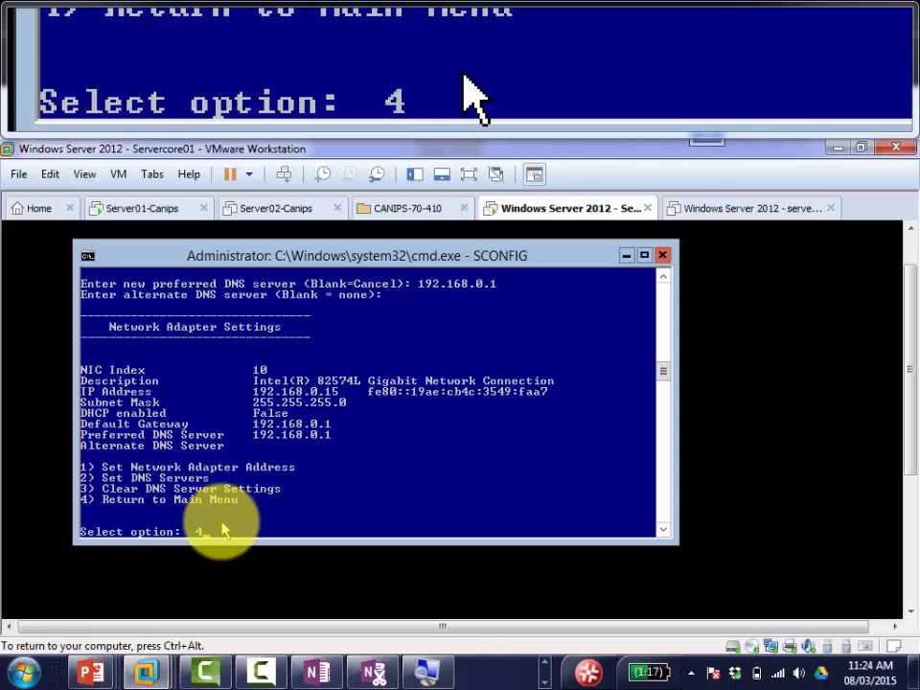
{"action": "key", "text": "Return"}
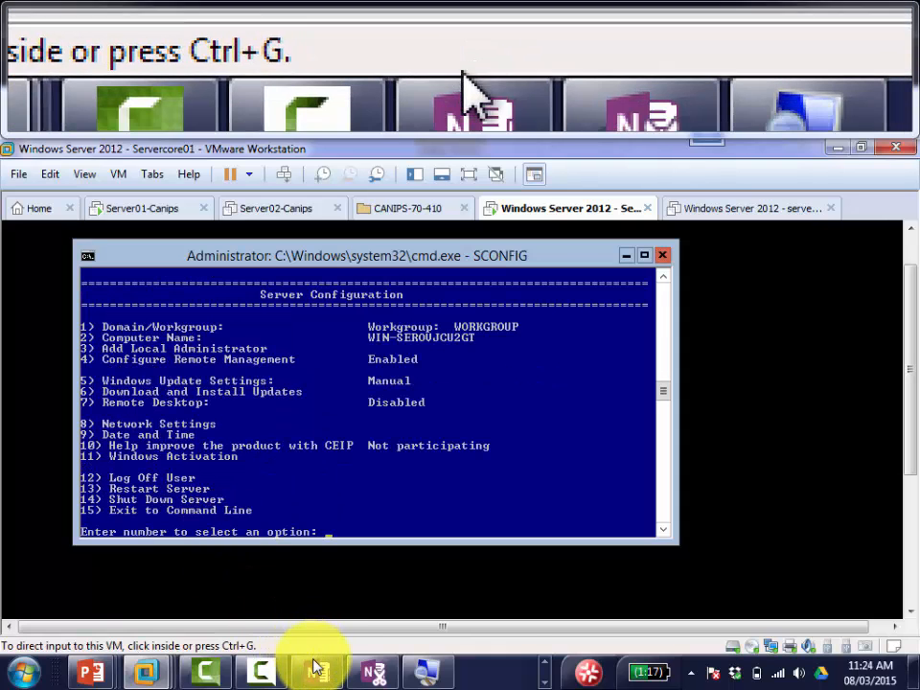
{"action": "left_click", "coordinate": [317, 670]}
Step: Log 'Press 4 and press ENTER' as a new OneNote line, then return to the SCONFIG console
{"action": "key", "text": "Return"}
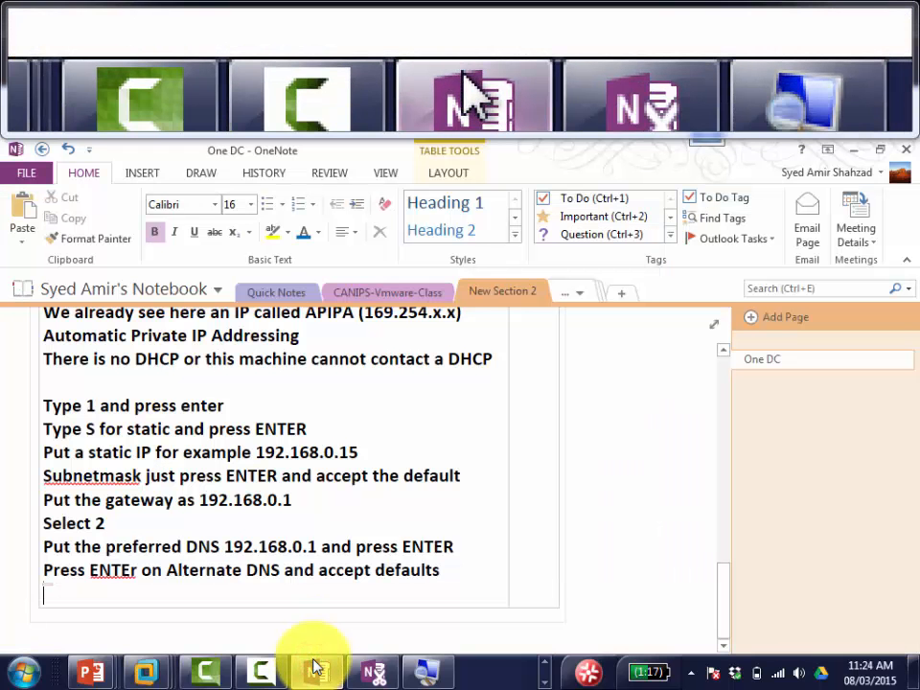
{"action": "type", "text": "Press 4 a"}
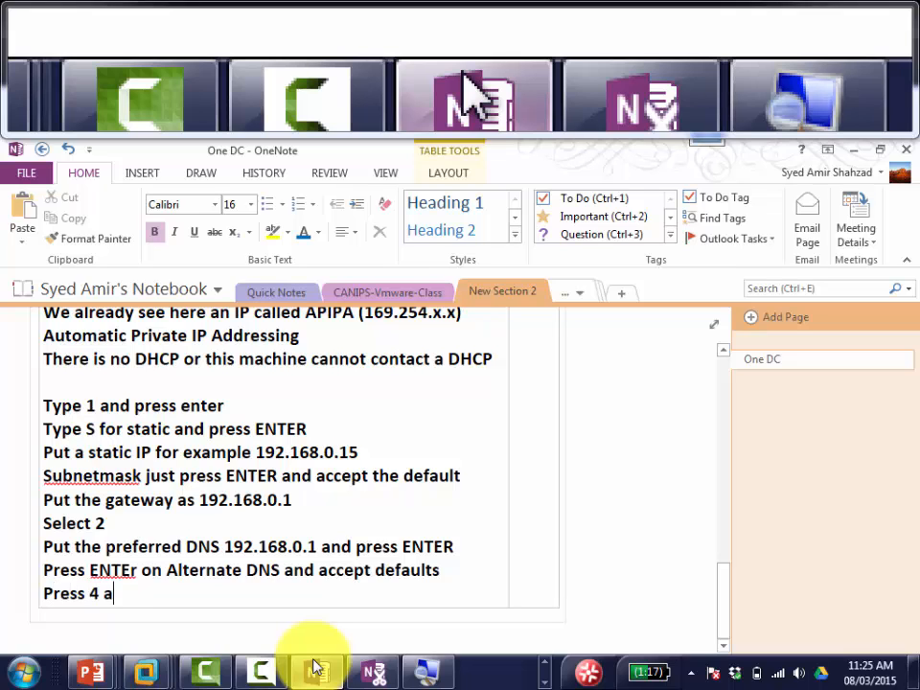
{"action": "type", "text": "nd press ENT"}
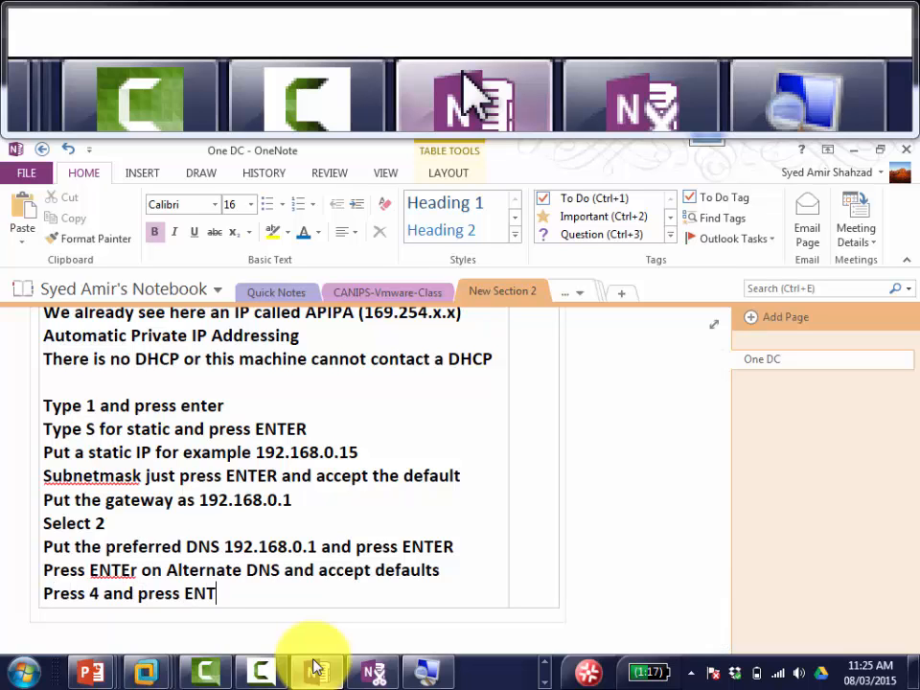
{"action": "type", "text": "ER"}
{"action": "left_click", "coordinate": [317, 670]}
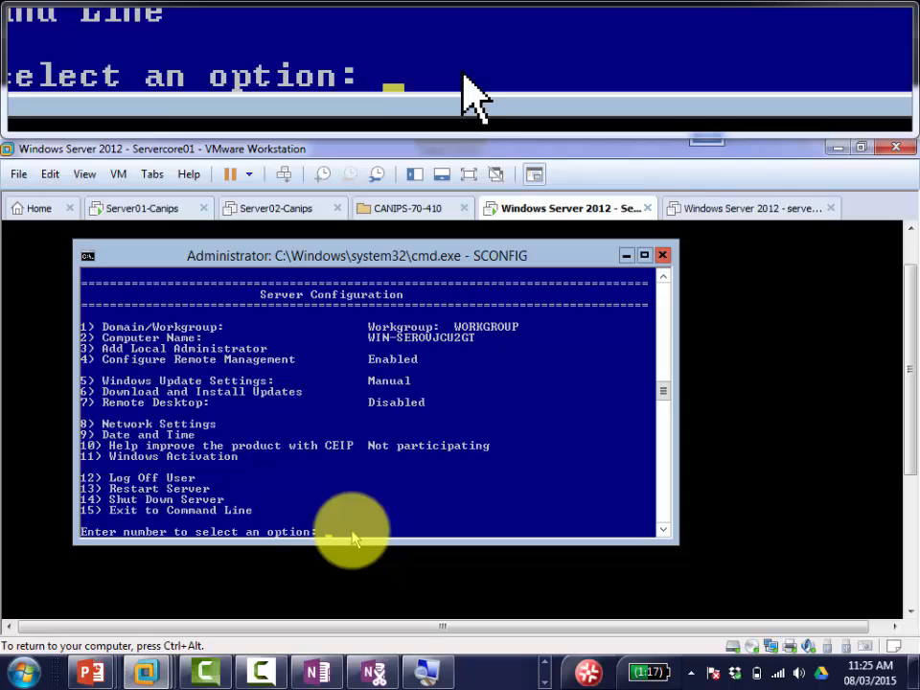
Step: Through SCONFIG option 9, set the time zone to (UTC-05:00) Eastern Time (US & Canada)
{"action": "type", "text": "9"}
{"action": "key", "text": "Return"}
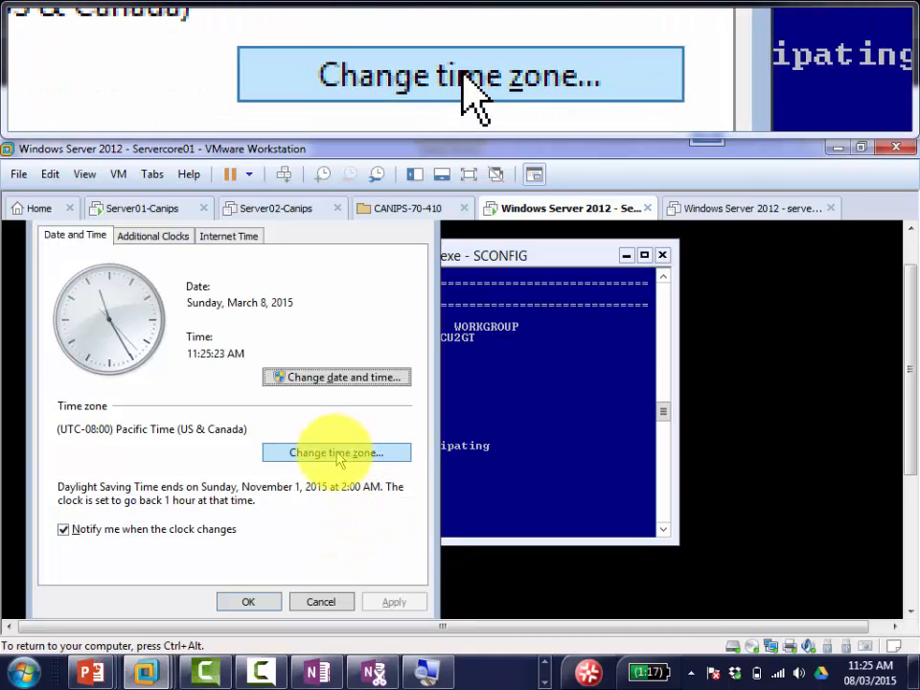
{"action": "left_click", "coordinate": [335, 384]}
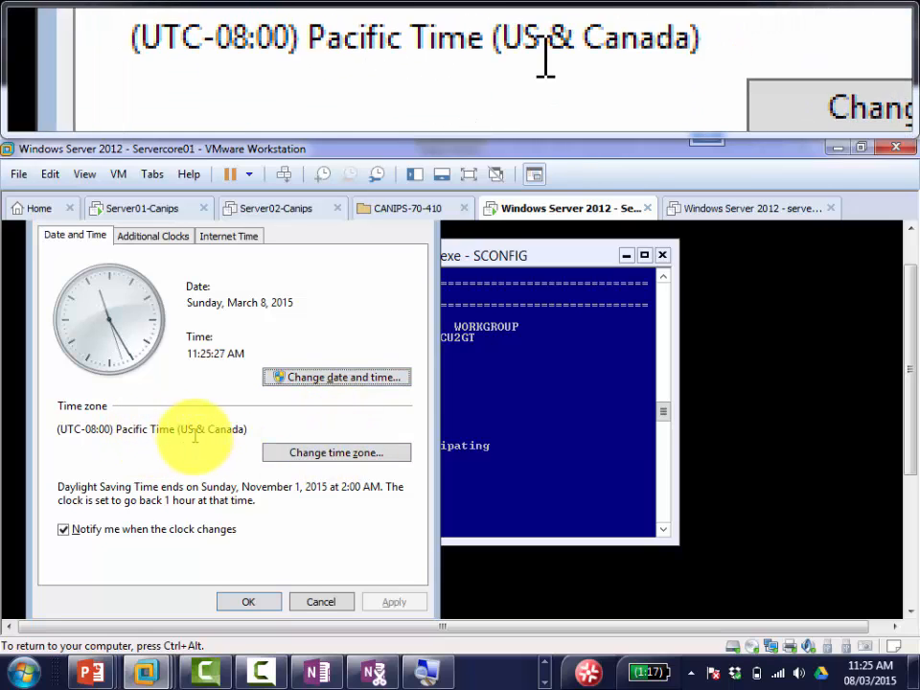
{"action": "left_click", "coordinate": [331, 458]}
{"action": "left_click", "coordinate": [199, 311]}
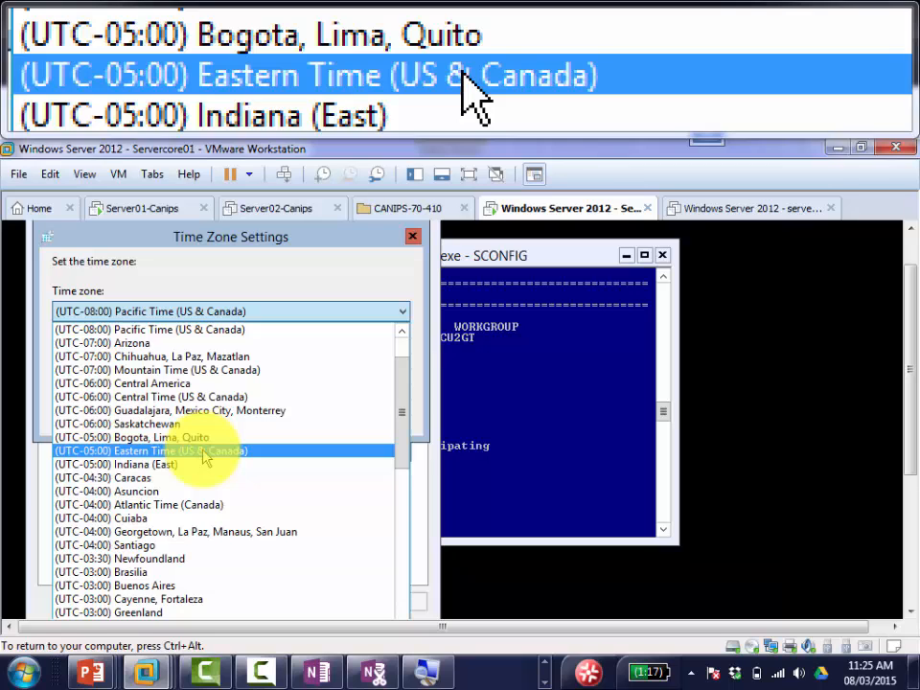
{"action": "left_click", "coordinate": [204, 457]}
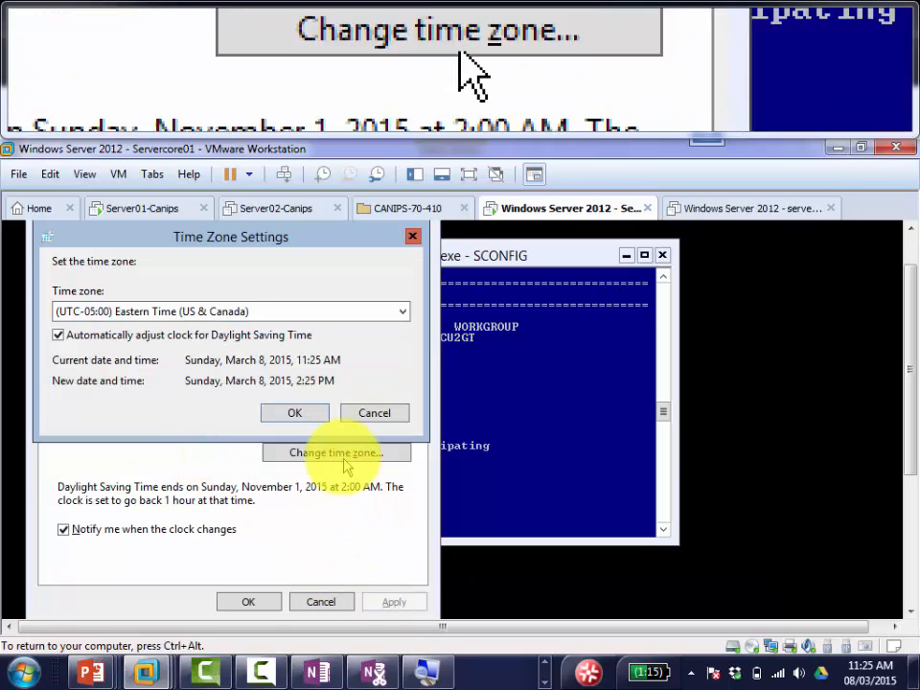
{"action": "left_click", "coordinate": [323, 676]}
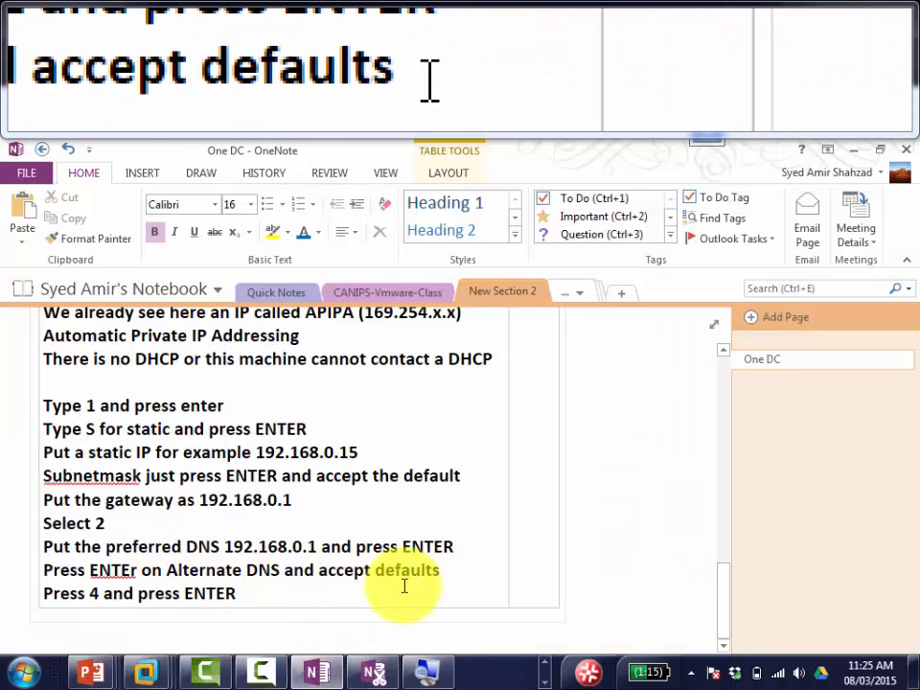
{"action": "left_click", "coordinate": [317, 674]}
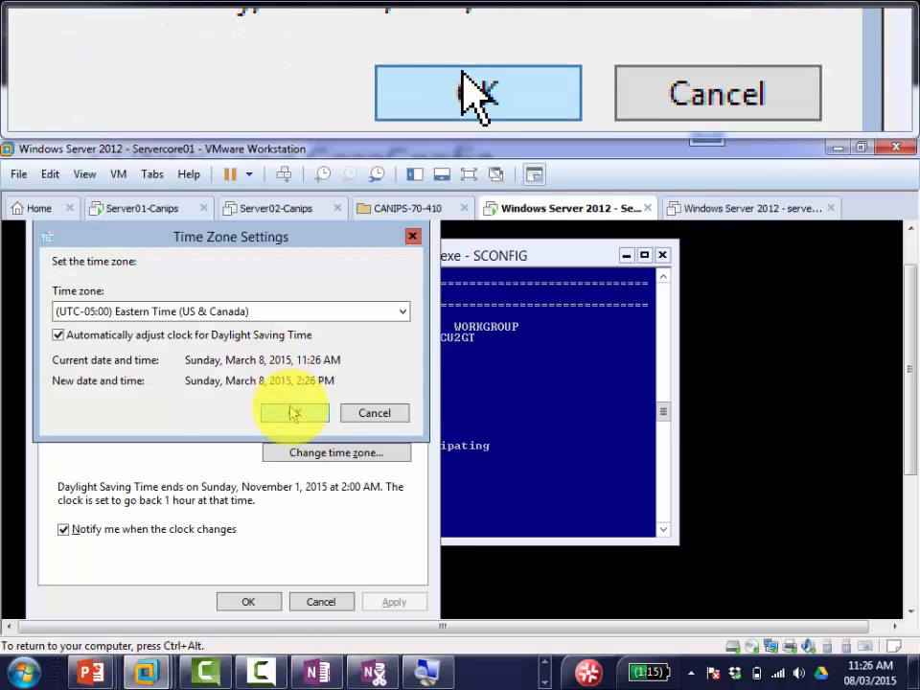
{"action": "left_click", "coordinate": [294, 414]}
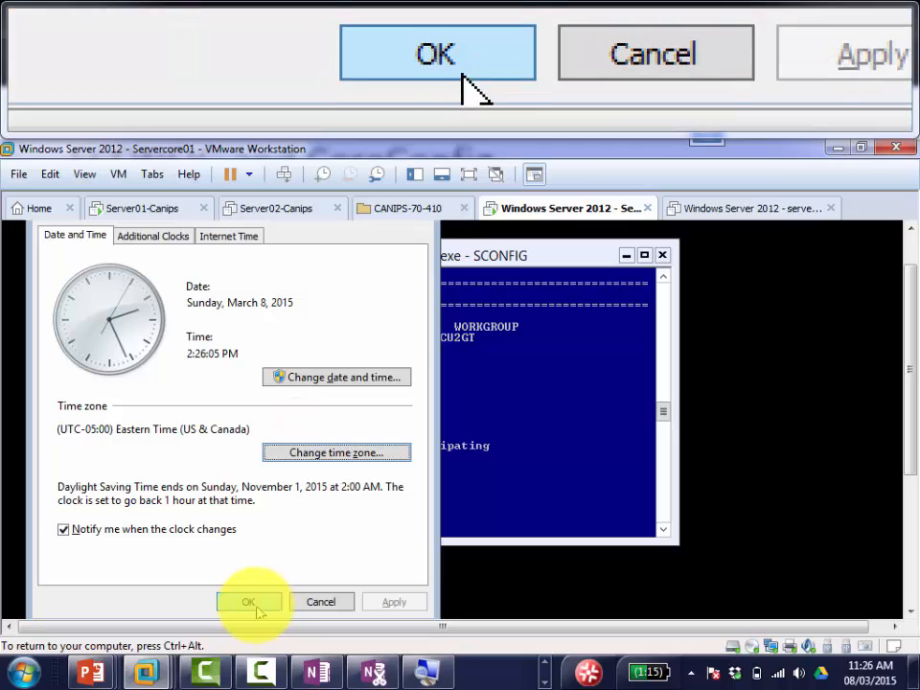
{"action": "left_click", "coordinate": [251, 602]}
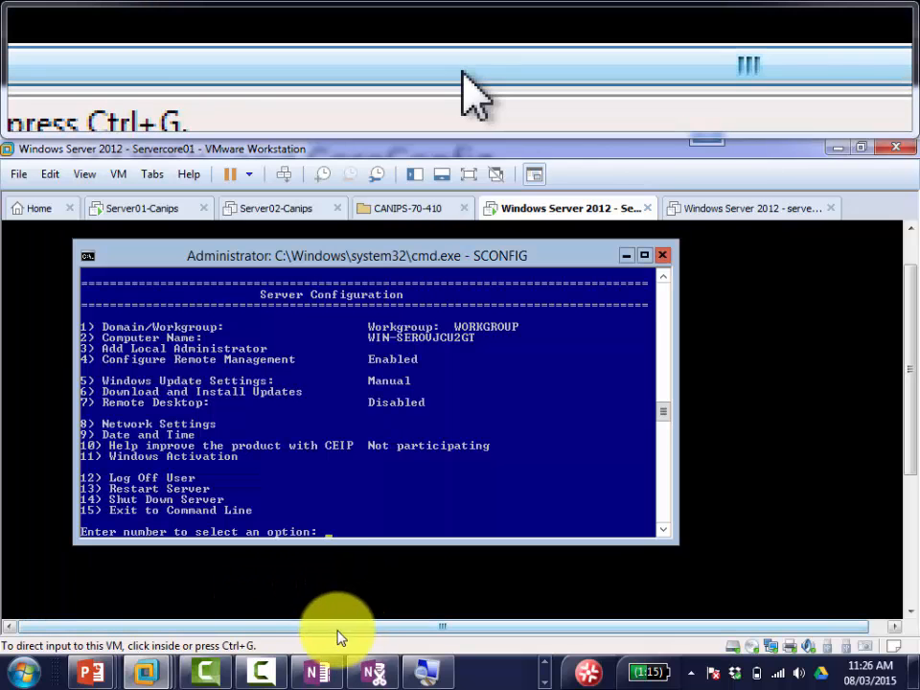
Step: Add the note line 'go to 9 and press Enter' in OneNote
{"action": "left_click", "coordinate": [317, 674]}
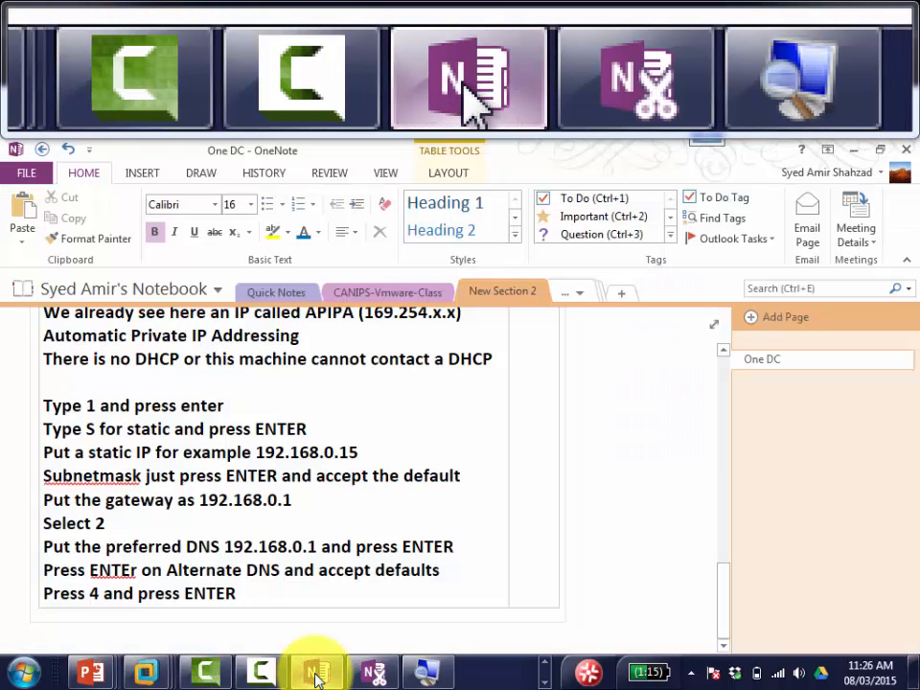
{"action": "key", "text": "Return"}
{"action": "type", "text": "go to"}
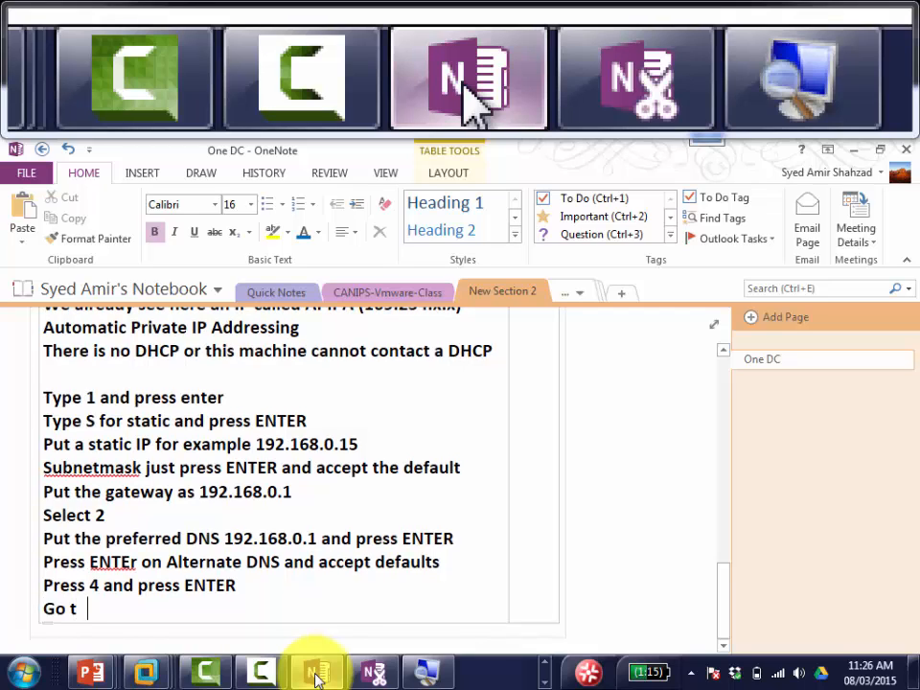
{"action": "type", "text": " 9 and pres"}
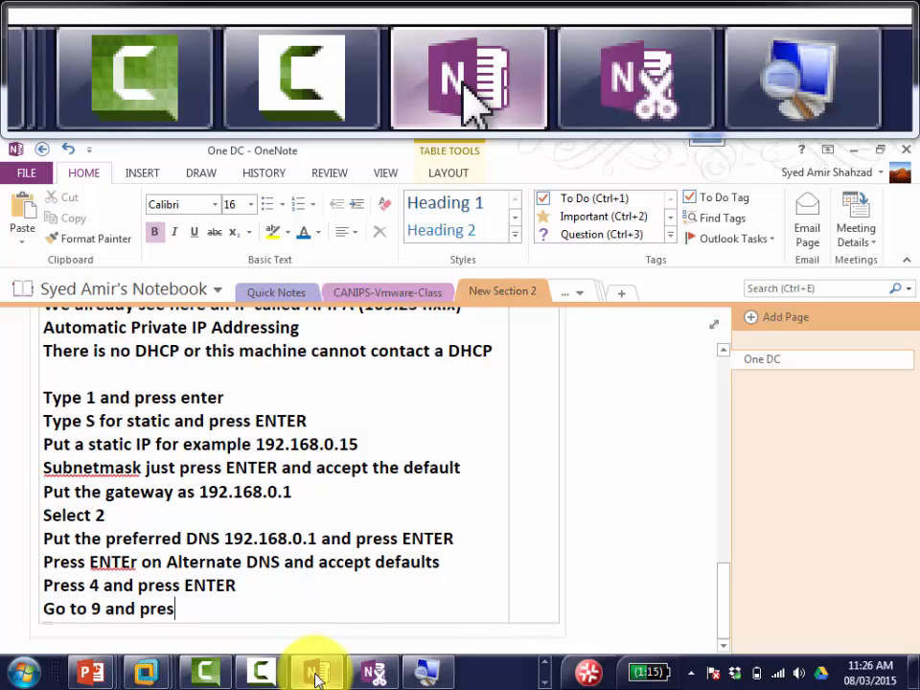
{"action": "type", "text": "s Enter"}
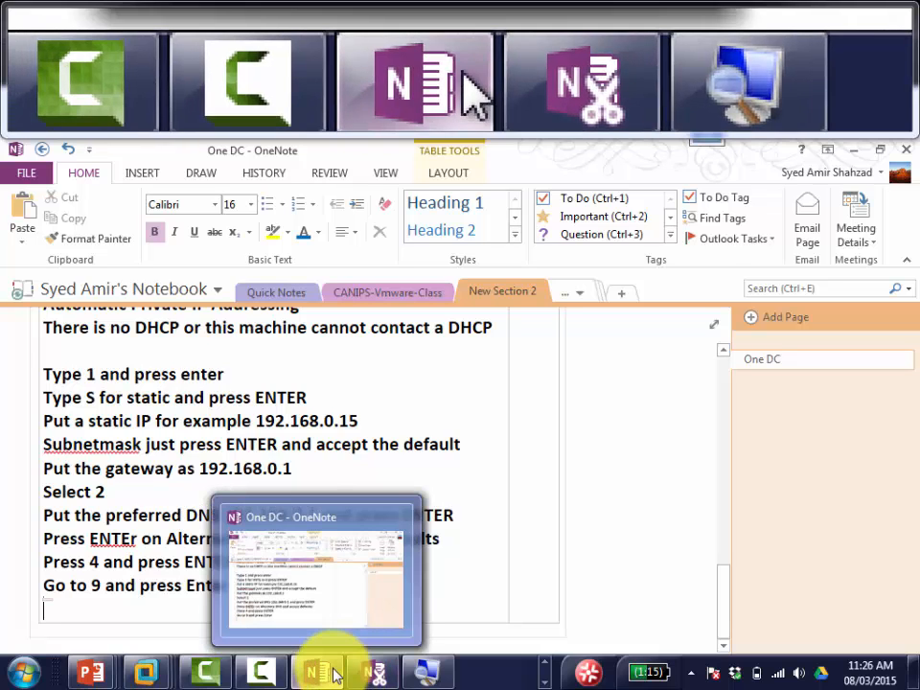
Step: Submit option 9 in SCONFIG to reopen the Date and Time settings
{"action": "mouse_move", "coordinate": [154, 674]}
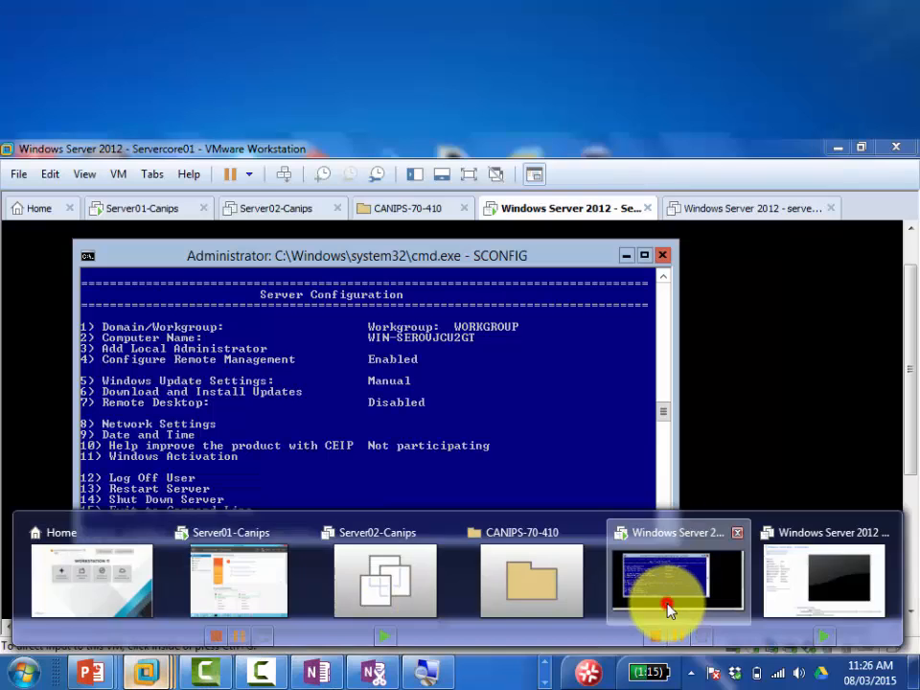
{"action": "left_click", "coordinate": [667, 604]}
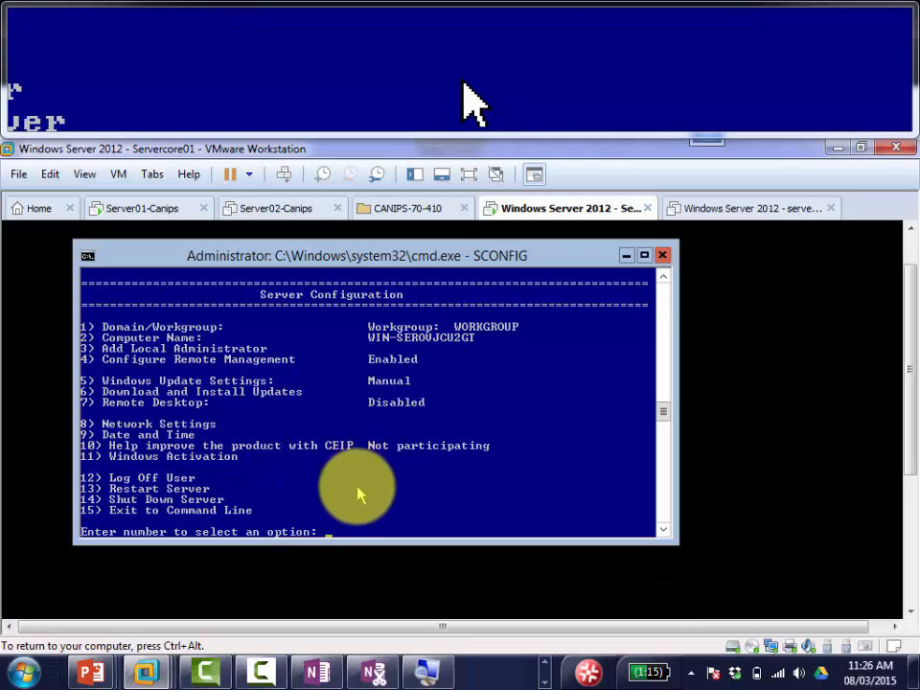
{"action": "key", "text": "Return"}
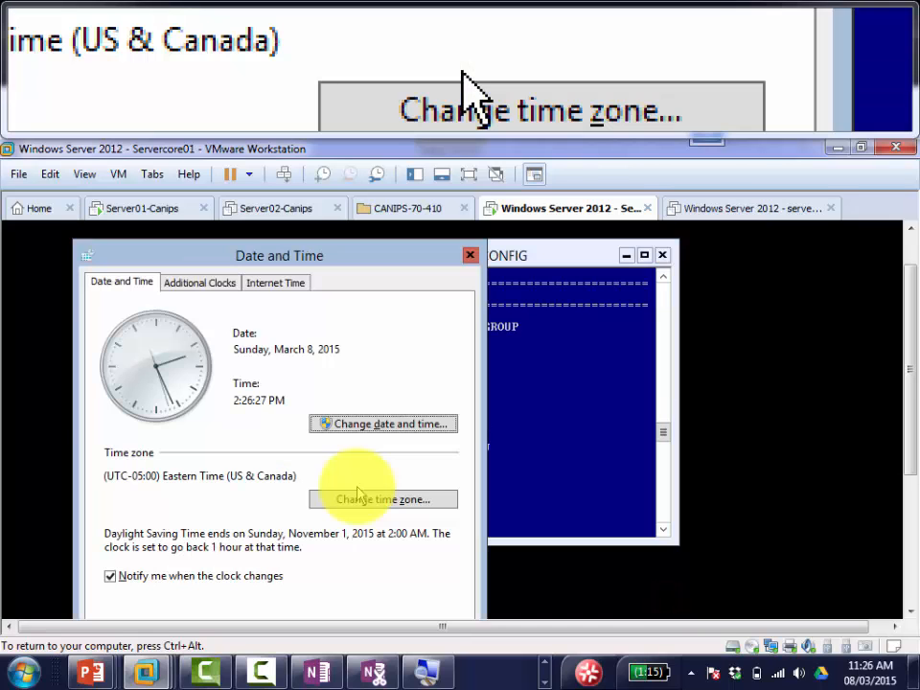
Step: Close the Date and Time window and note 'Date and time window pops up and change time zone to Eastern'
{"action": "left_click", "coordinate": [470, 254]}
{"action": "left_click", "coordinate": [314, 672]}
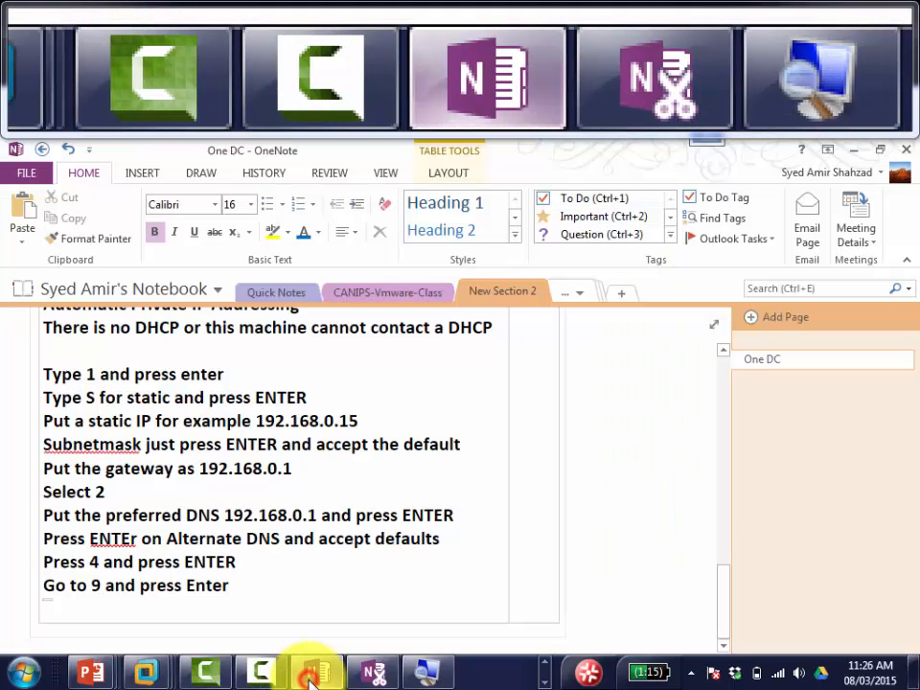
{"action": "type", "text": "Date and time wind"}
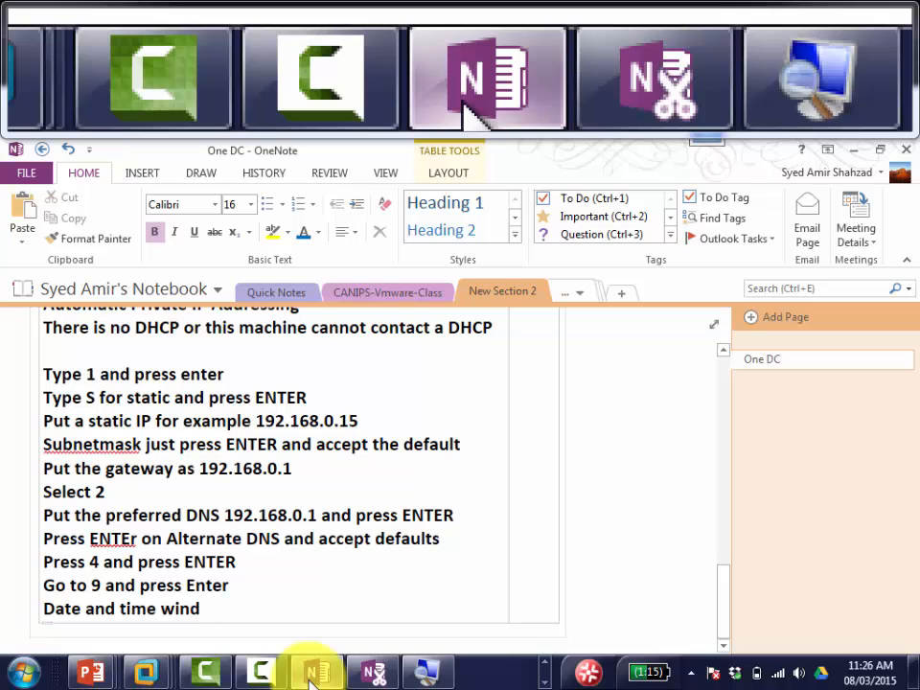
{"action": "type", "text": "ow pop"}
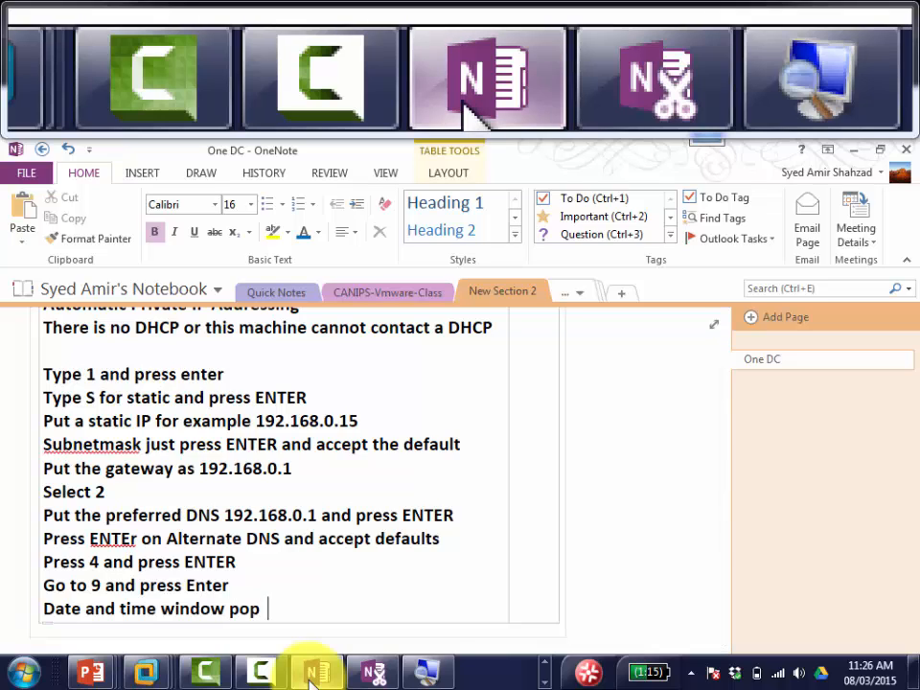
{"action": "type", "text": "s up and "}
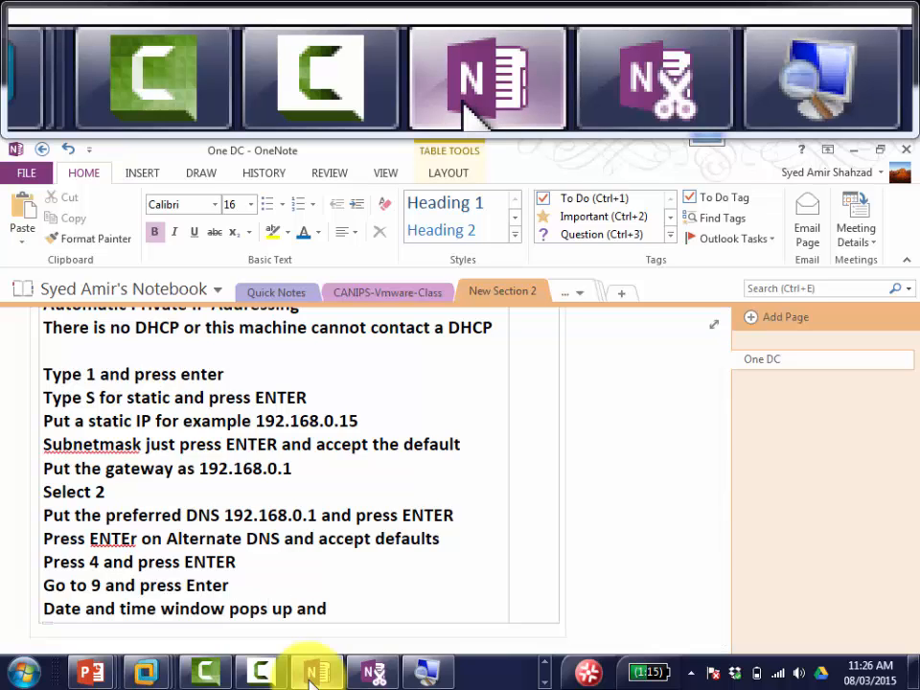
{"action": "type", "text": "change time zone"}
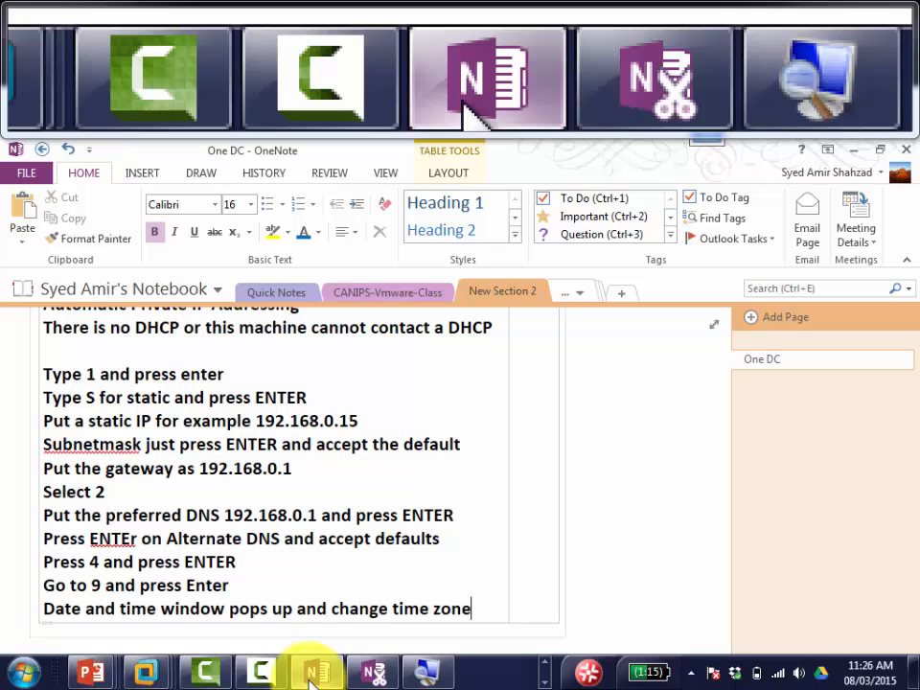
{"action": "type", "text": " to Easter"}
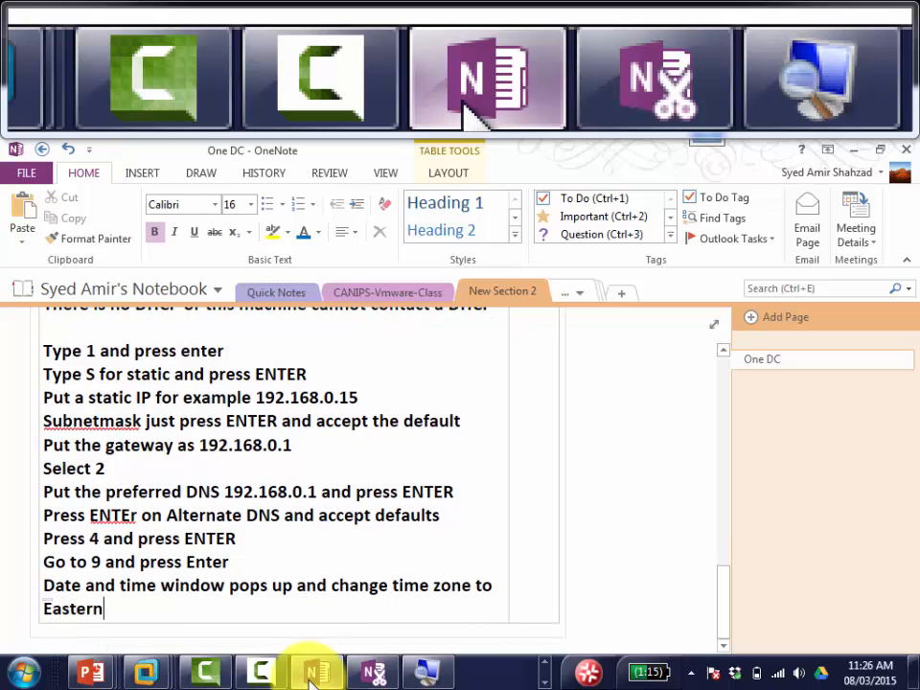
{"action": "type", "text": "n"}
{"action": "key", "text": "Return"}
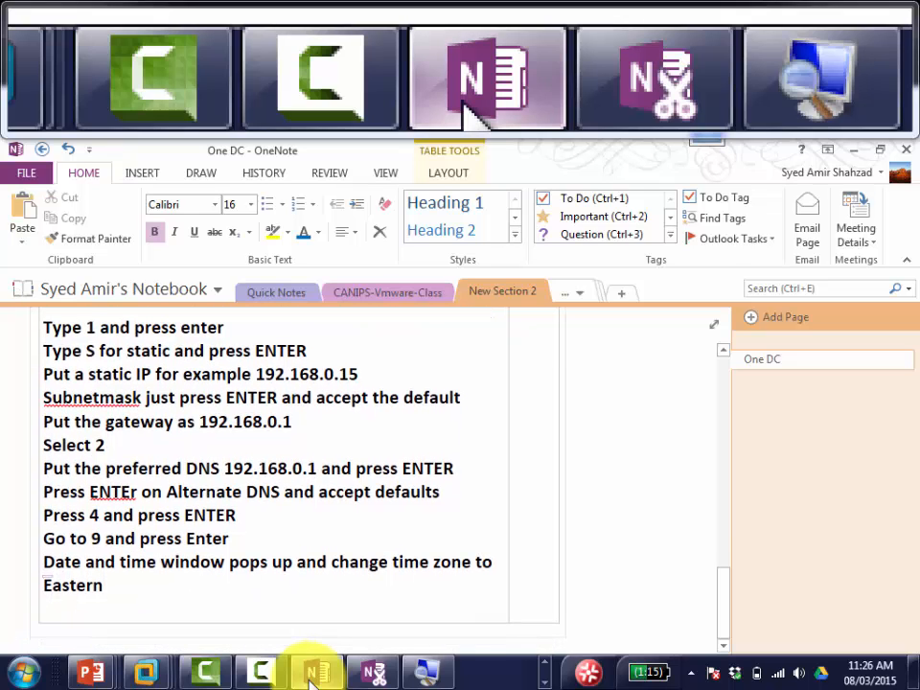
{"action": "type", "text": "-"}
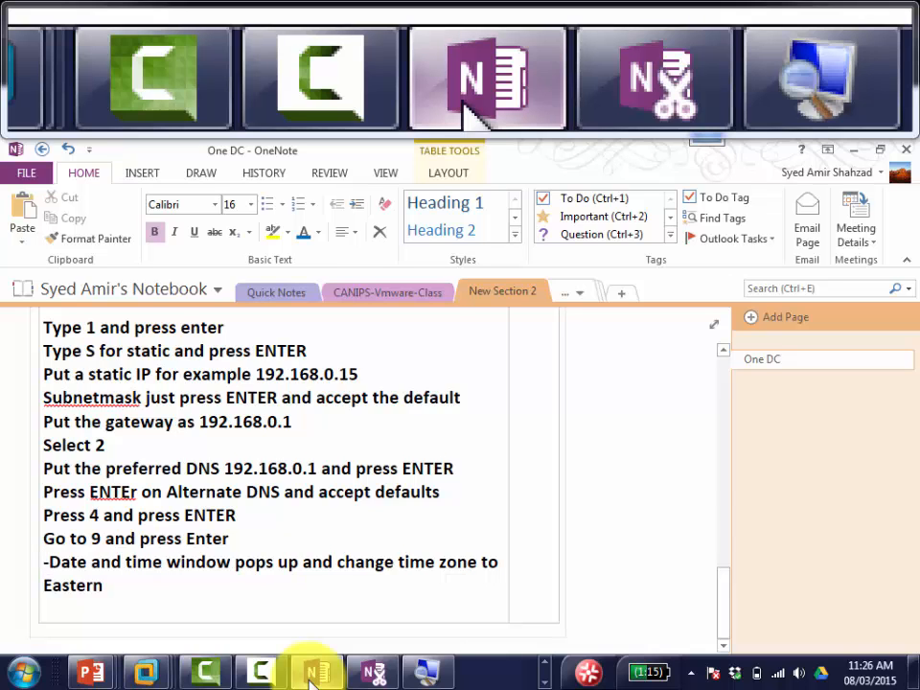
Step: Make the time zone note an indented bullet and start a new bullet below it
{"action": "scroll", "coordinate": [309, 681], "scroll_direction": "up", "scroll_amount": 4}
{"action": "scroll", "coordinate": [309, 676], "scroll_direction": "down", "scroll_amount": 5}
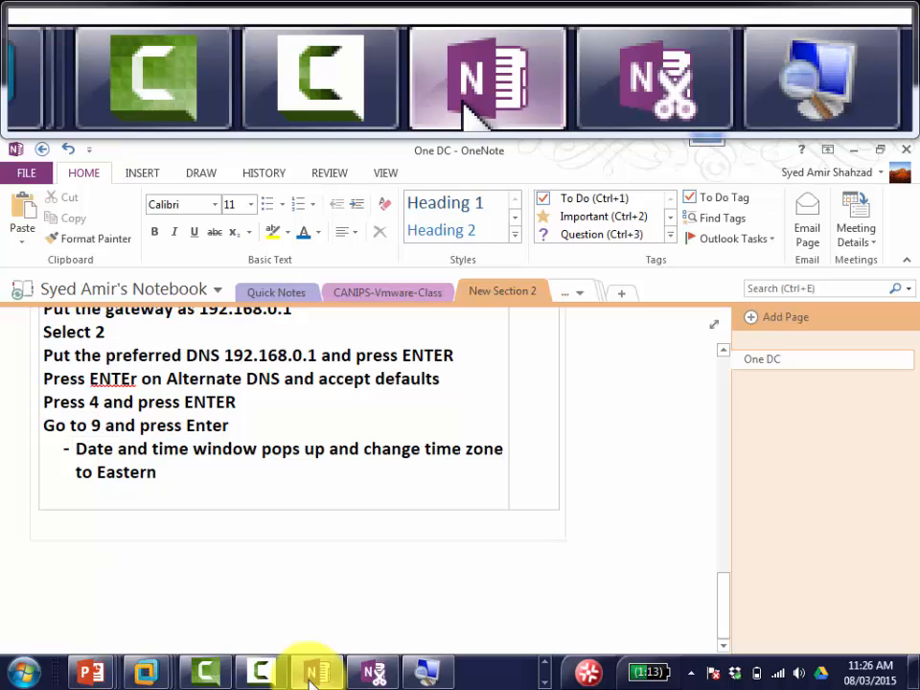
{"action": "key", "text": "Up"}
{"action": "key", "text": "Down"}
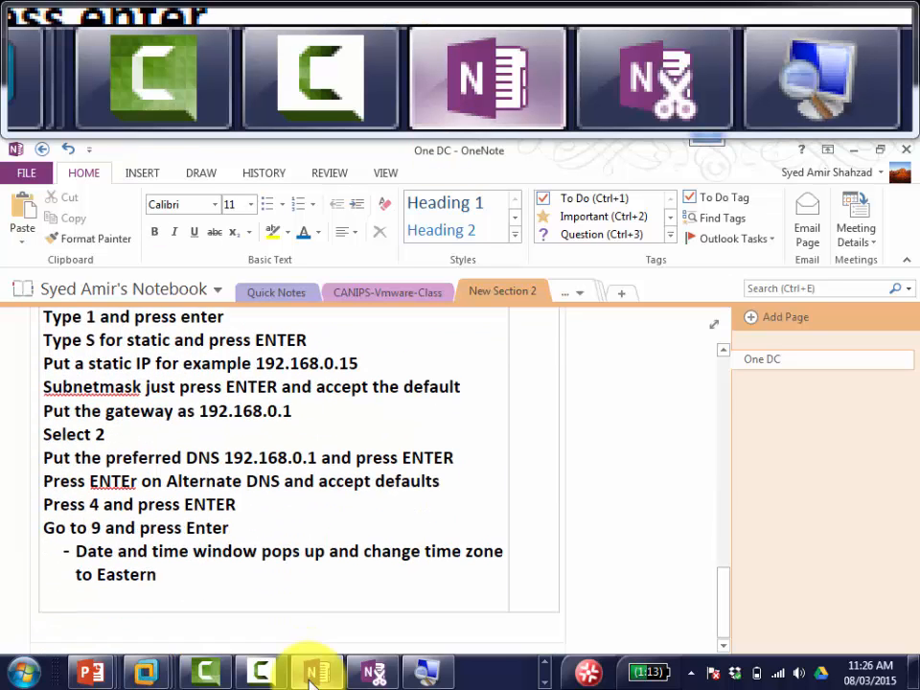
{"action": "key", "text": "Up"}
{"action": "key", "text": "Left"}
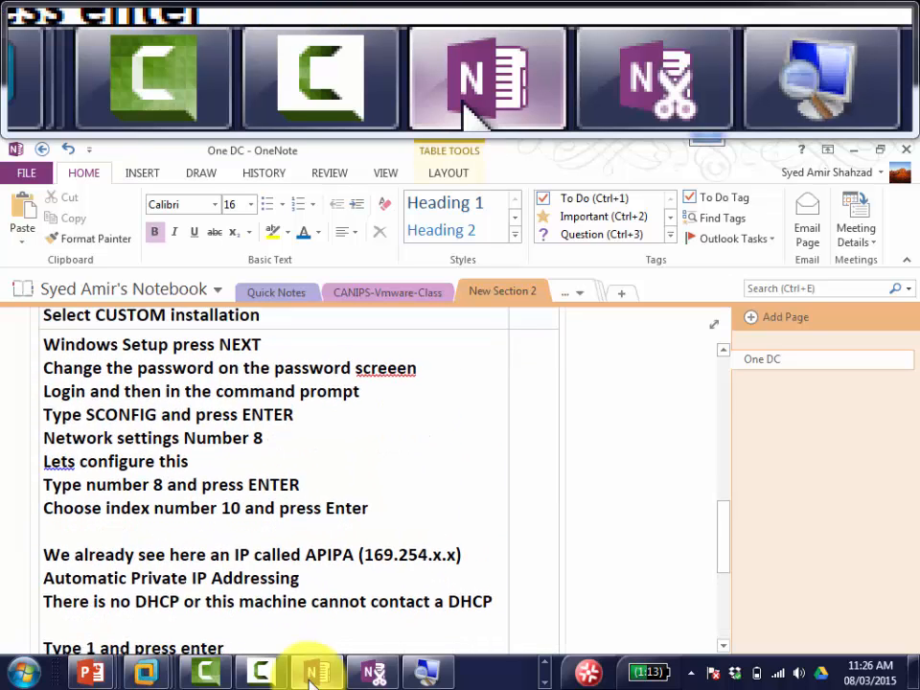
{"action": "key", "text": "Left"}
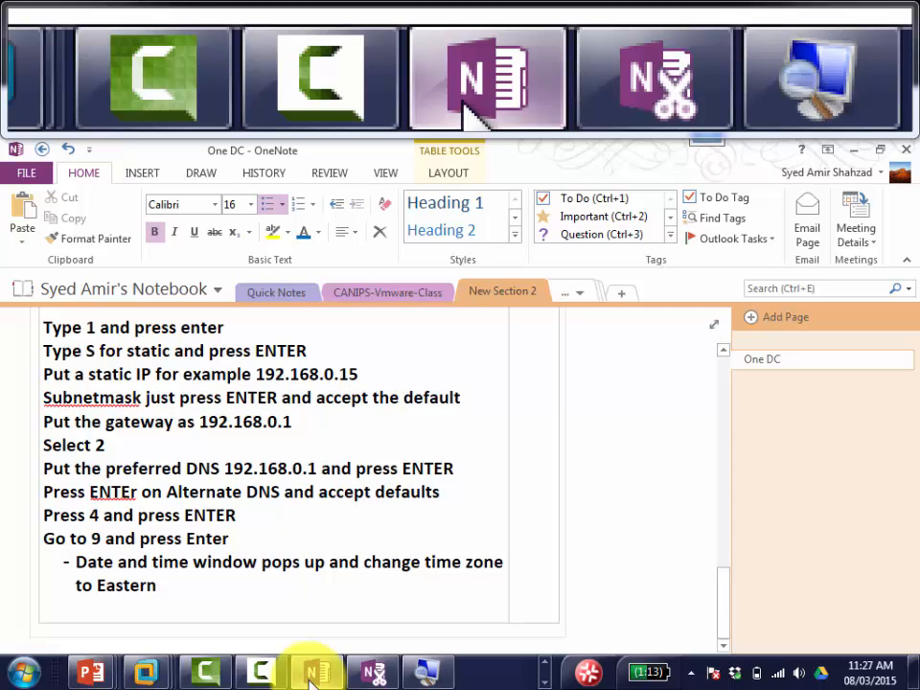
{"action": "key", "text": "Return"}
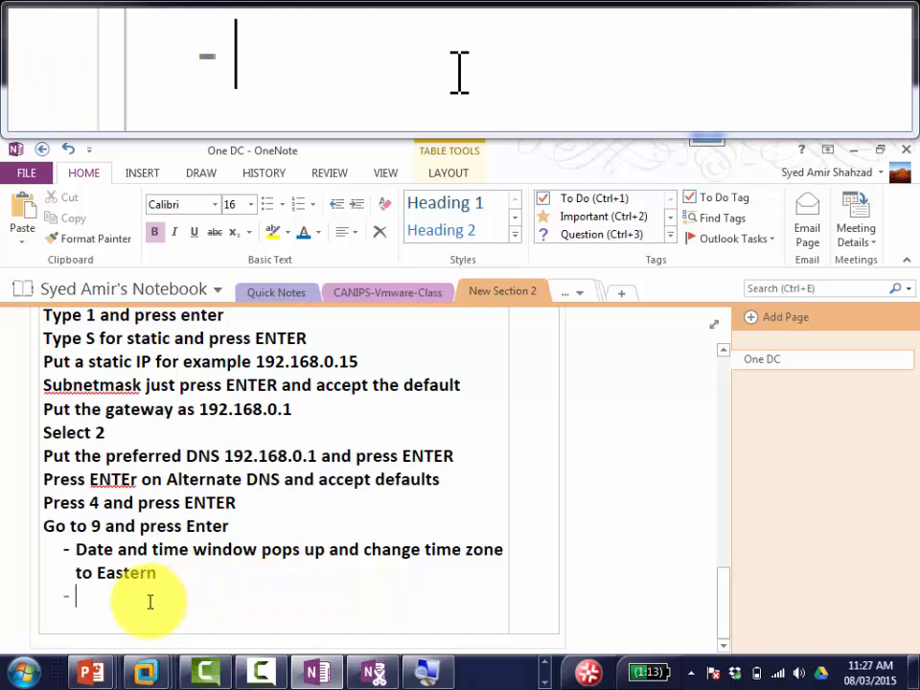
{"action": "key", "text": "alt+Tab"}
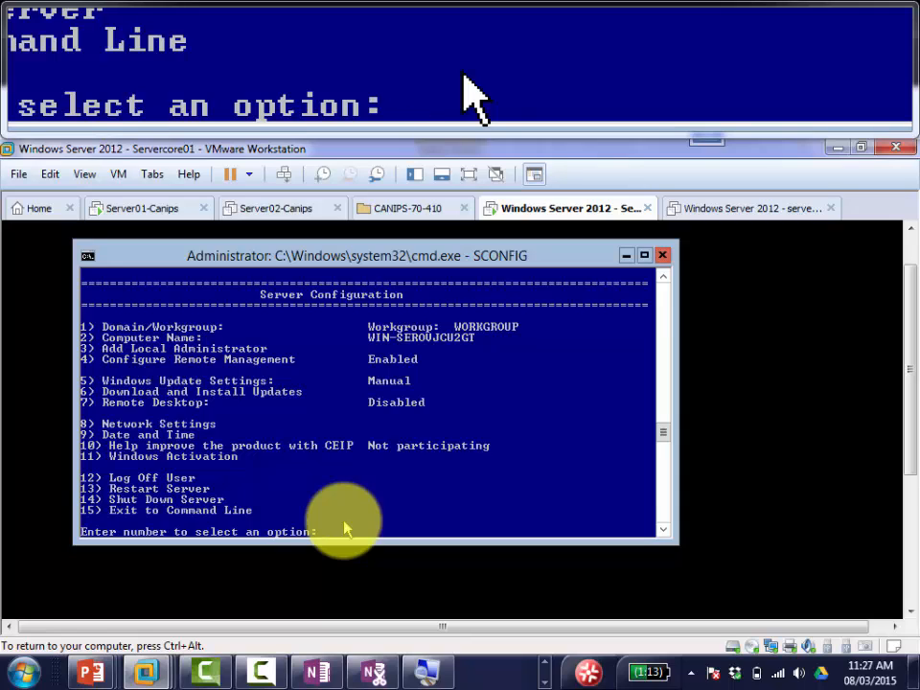
Step: Choose SCONFIG option 7 and enter E to enable Remote Desktop
{"action": "type", "text": "7"}
{"action": "key", "text": "Return"}
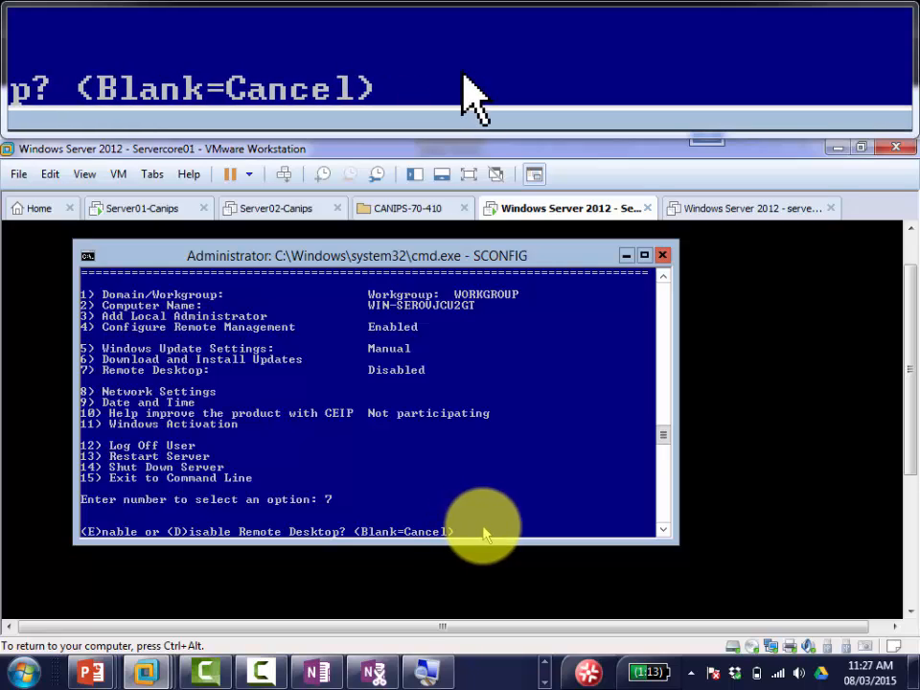
{"action": "type", "text": "E"}
{"action": "key", "text": "Return"}
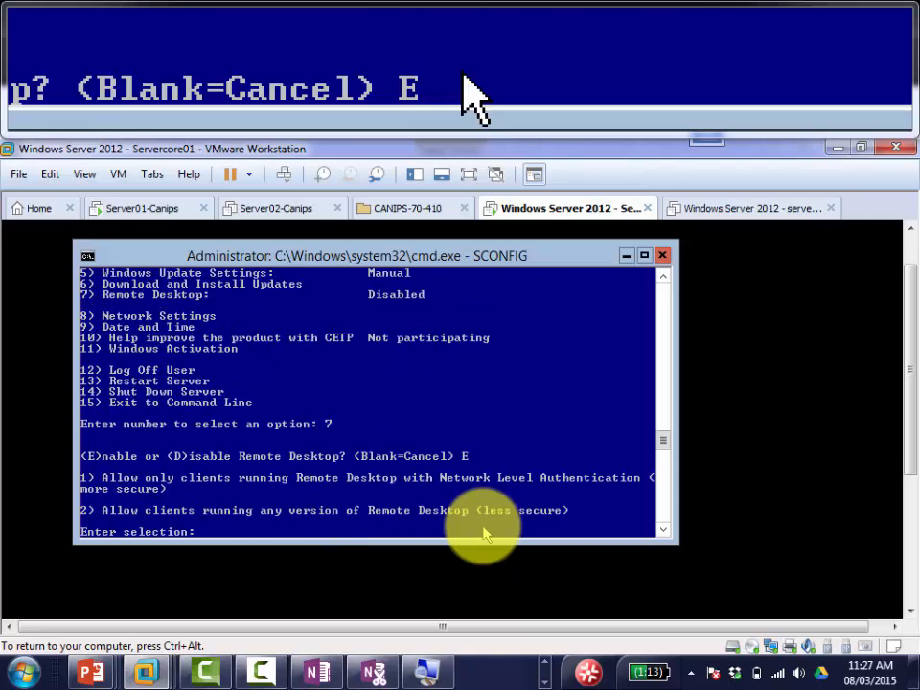
Step: Log bullets 'Type 7 and press Enter' and 'Type E to enable remote Desktop and press ENTER' in OneNote
{"action": "left_click", "coordinate": [320, 676]}
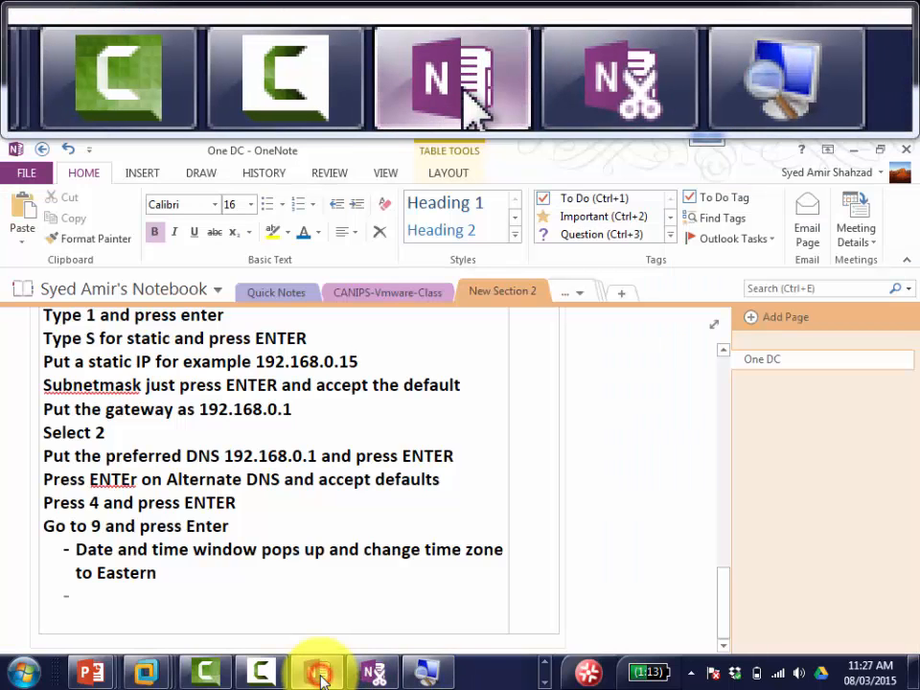
{"action": "type", "text": "T"}
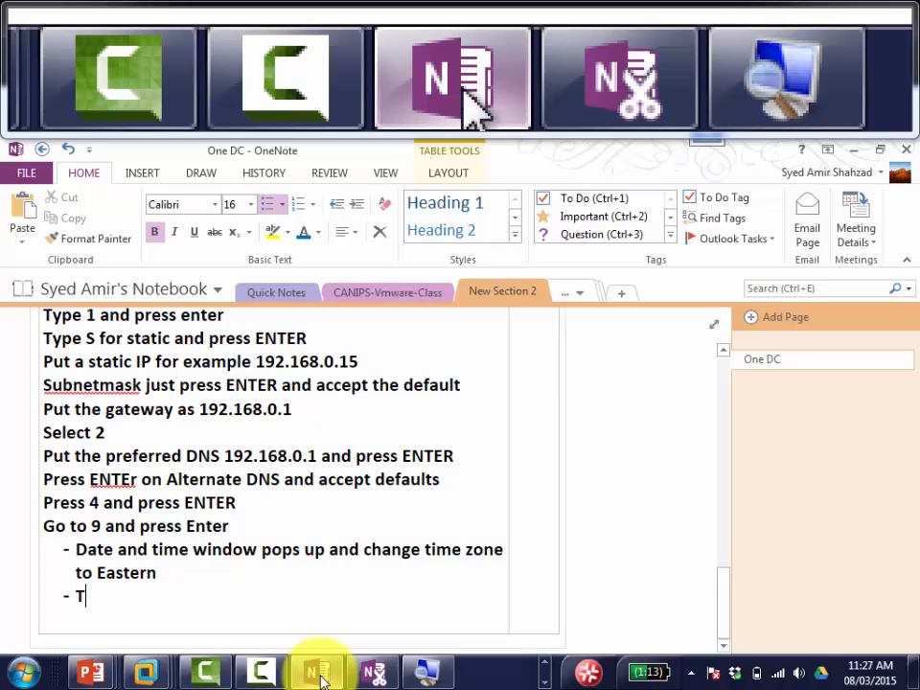
{"action": "type", "text": "ype 7 and press Ente"}
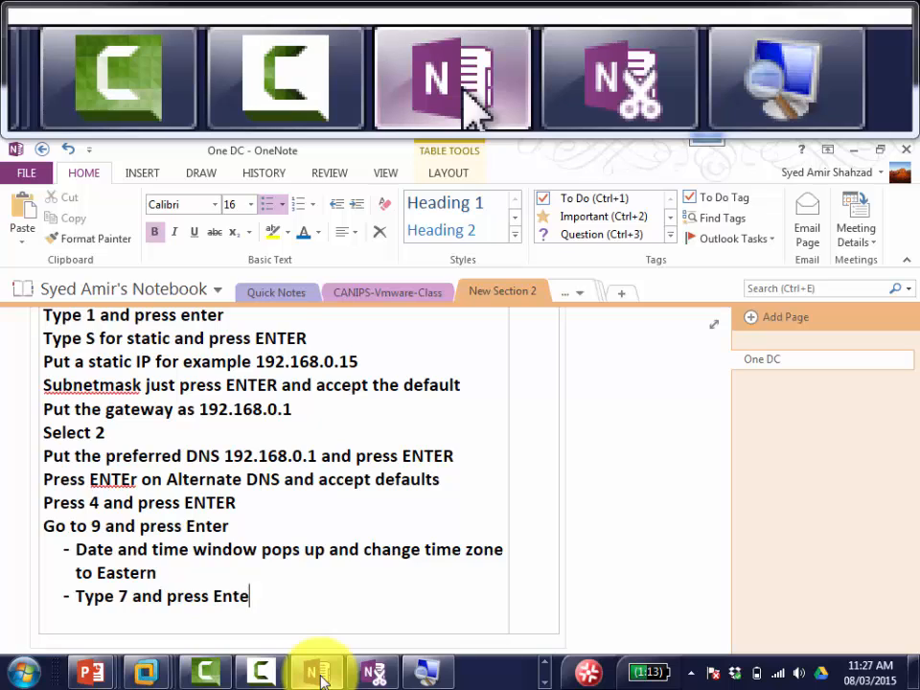
{"action": "type", "text": "r"}
{"action": "key", "text": "Return"}
{"action": "type", "text": "Type "}
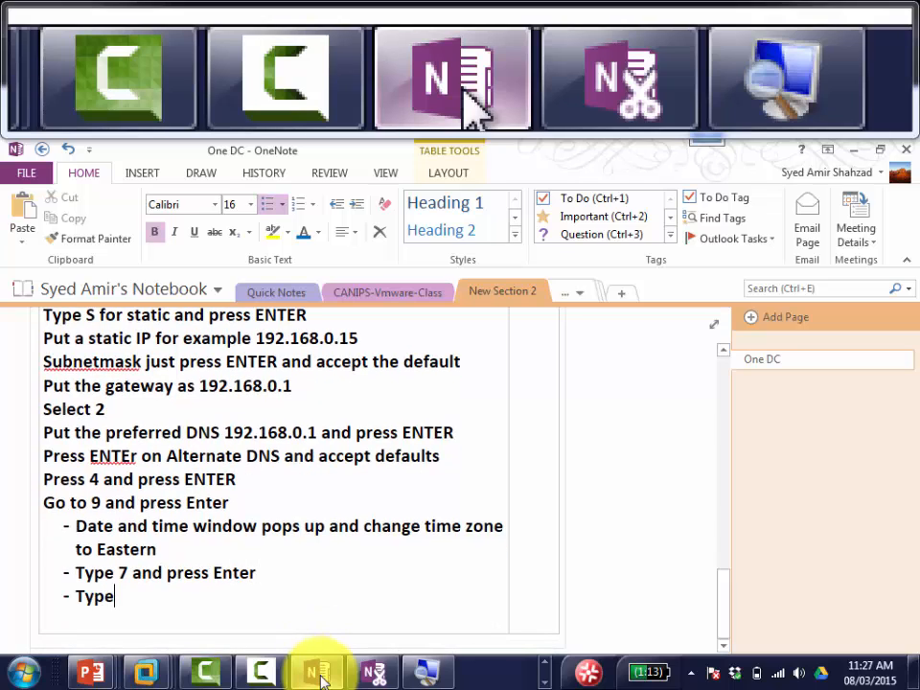
{"action": "type", "text": "E to en"}
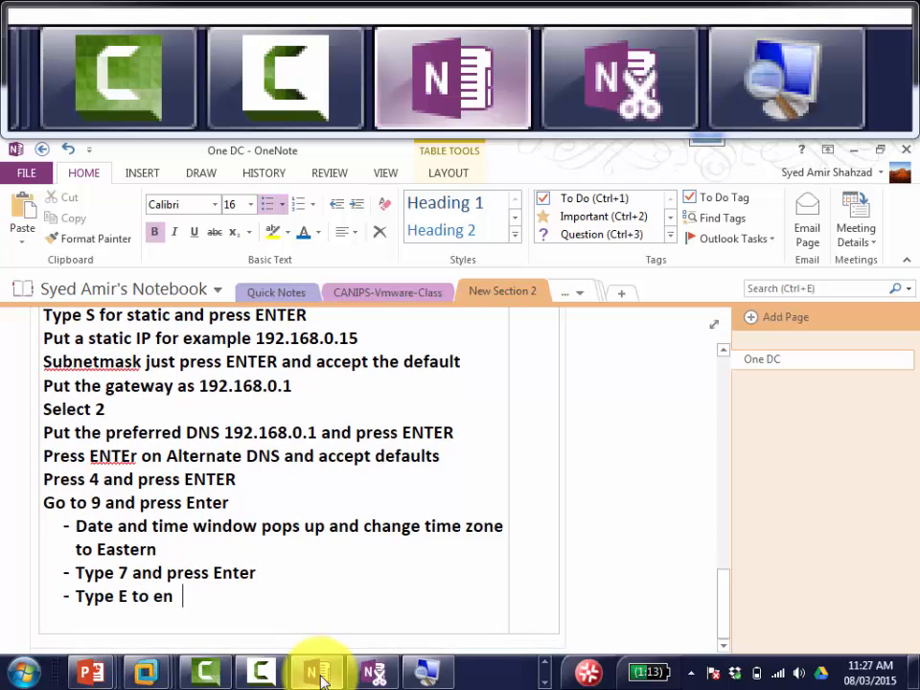
{"action": "type", "text": "able re"}
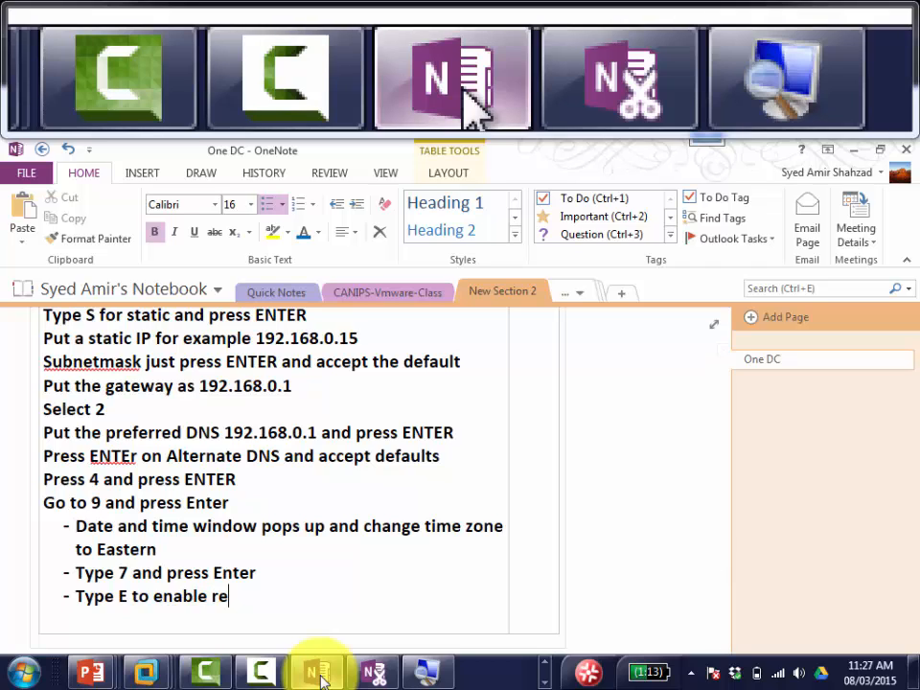
{"action": "type", "text": "mote Deskt"}
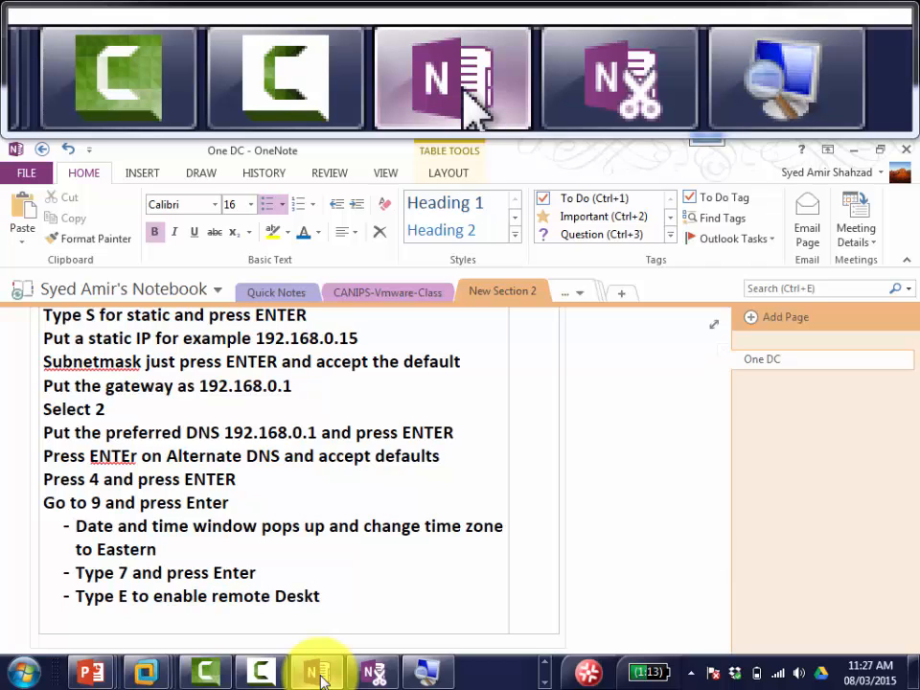
{"action": "type", "text": "op and press"}
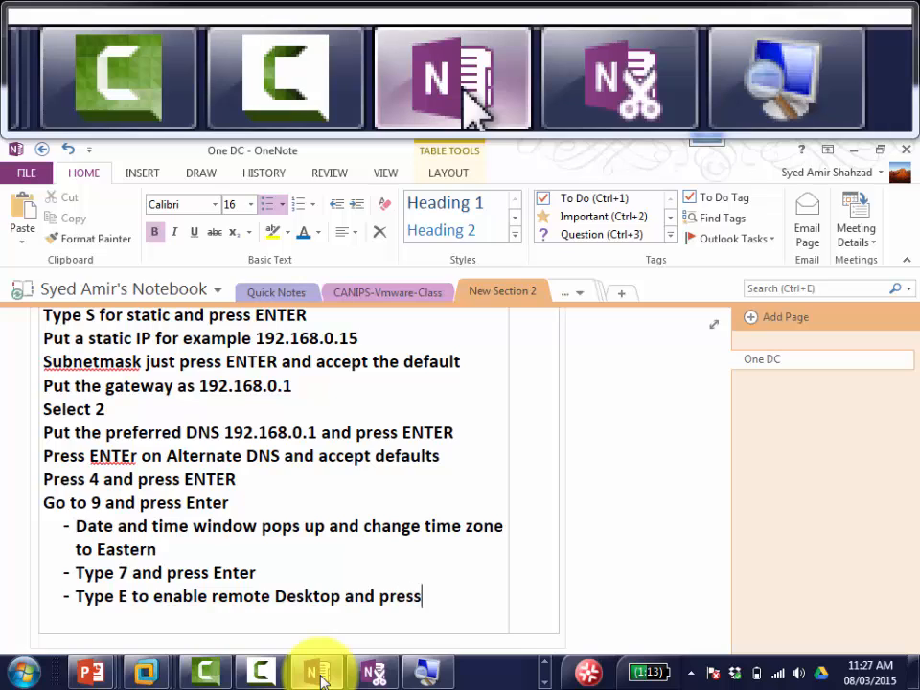
{"action": "type", "text": " ENTER"}
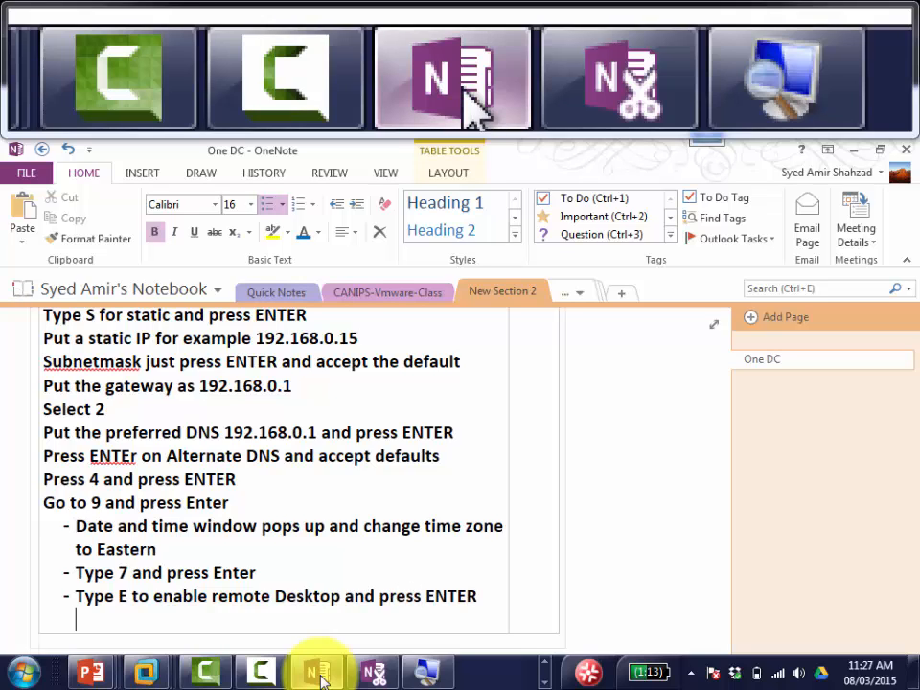
{"action": "left_click", "coordinate": [316, 674]}
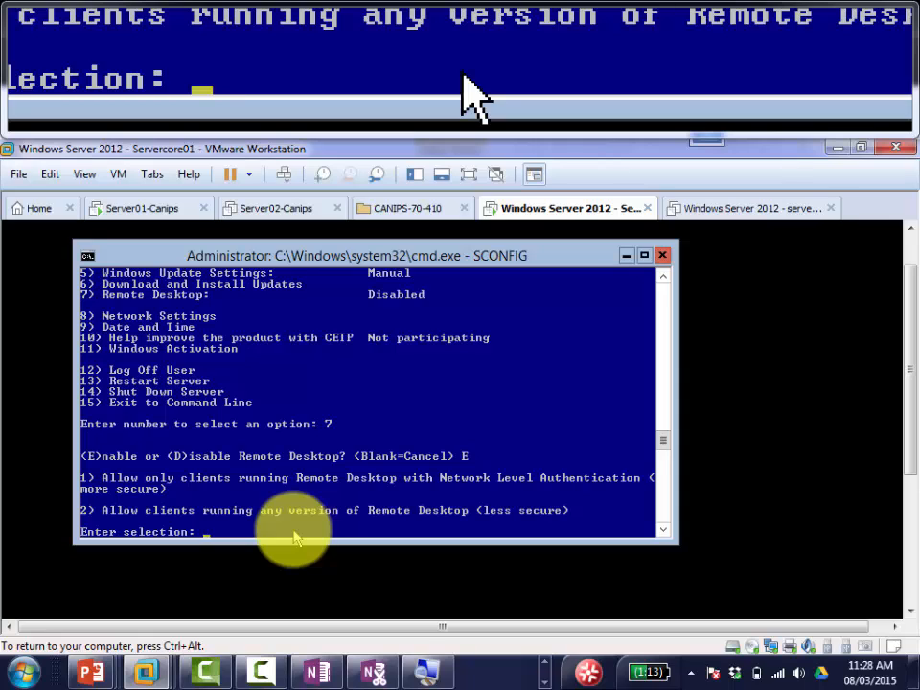
Step: Choose option 1 to allow only Network Level Authentication clients and confirm the Remote Desktop dialog
{"action": "type", "text": "1"}
{"action": "key", "text": "Return"}
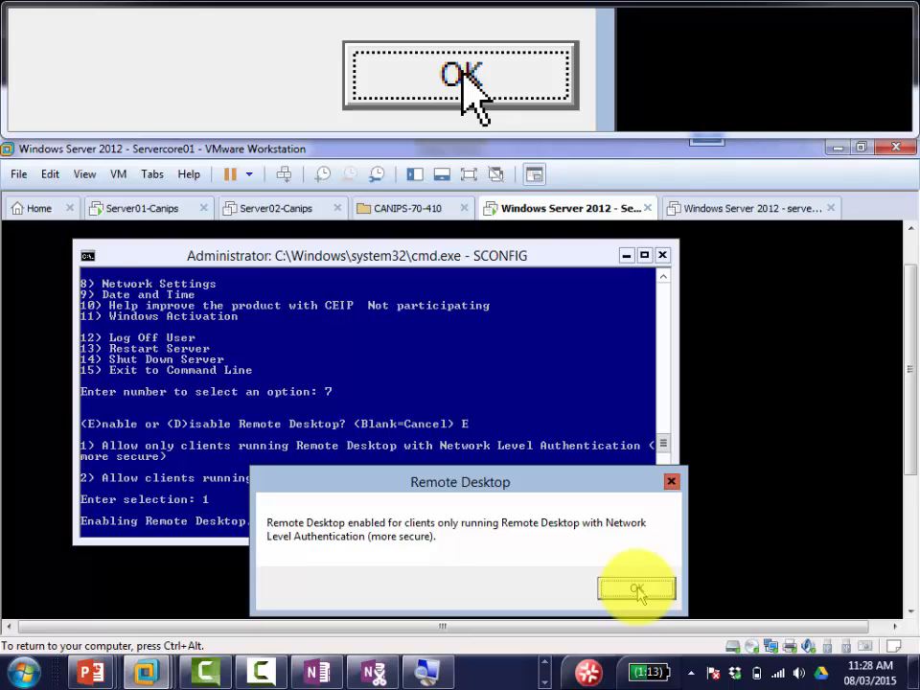
{"action": "left_click", "coordinate": [637, 589]}
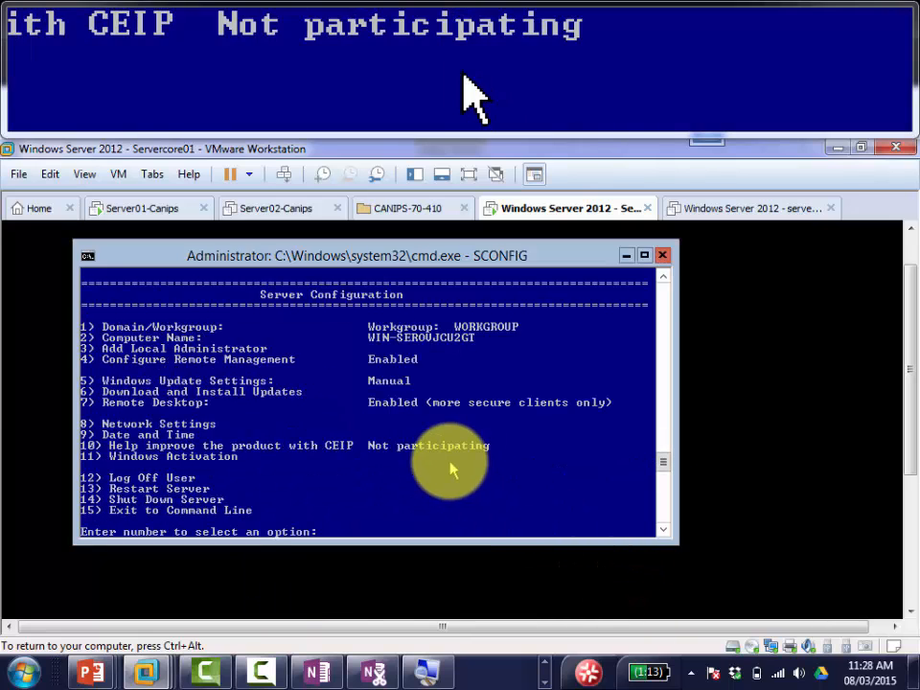
{"action": "left_click", "coordinate": [316, 674]}
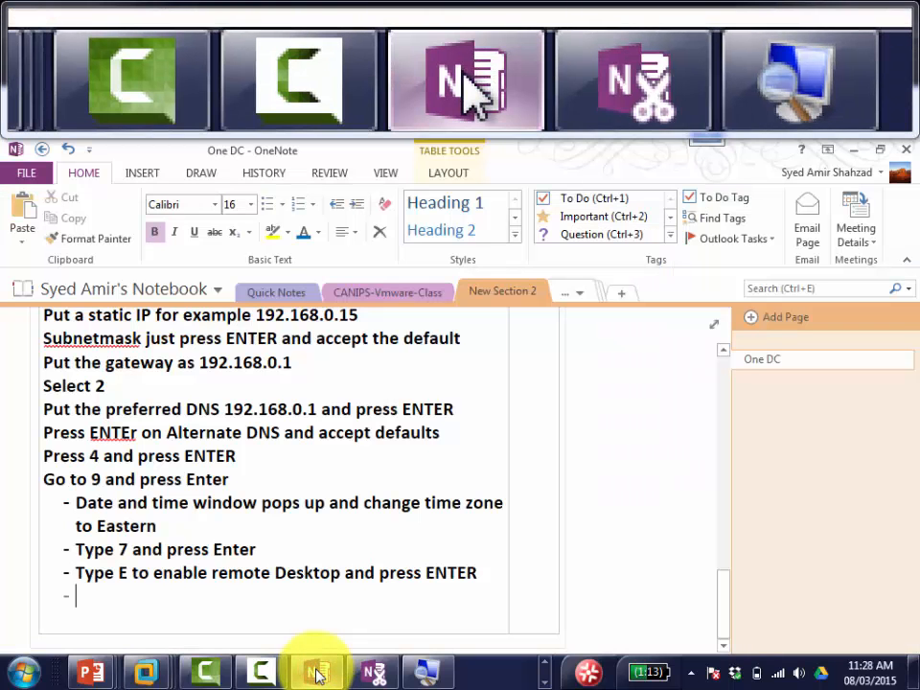
Step: Add the bullet 'type 1 and press Enter', replacing the mistyped 'Press 1 and' text
{"action": "type", "text": "Press"}
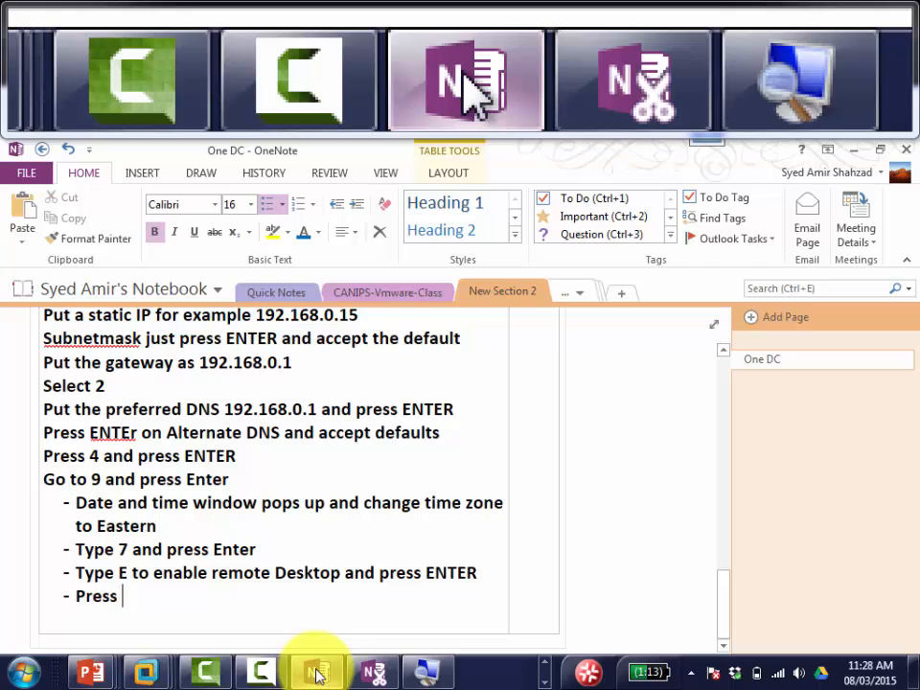
{"action": "type", "text": " 1 and"}
{"action": "key", "text": "BackSpace"}
{"action": "key", "text": "BackSpace"}
{"action": "key", "text": "BackSpace"}
{"action": "key", "text": "BackSpace"}
{"action": "key", "text": "BackSpace"}
{"action": "key", "text": "BackSpace"}
{"action": "key", "text": "BackSpace"}
{"action": "key", "text": "BackSpace"}
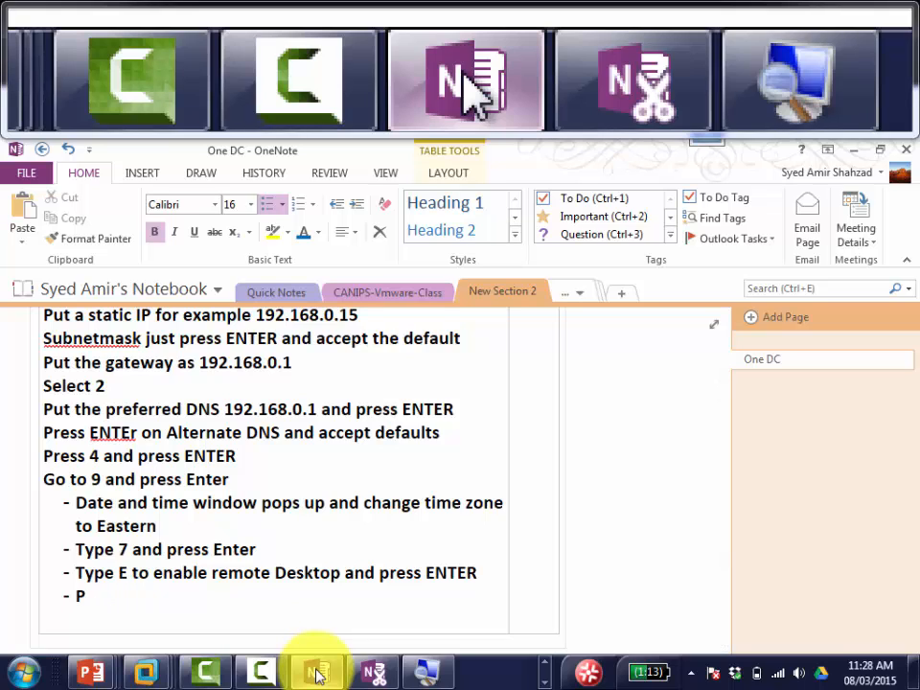
{"action": "key", "text": "BackSpace"}
{"action": "type", "text": "type 1 and press Ente"}
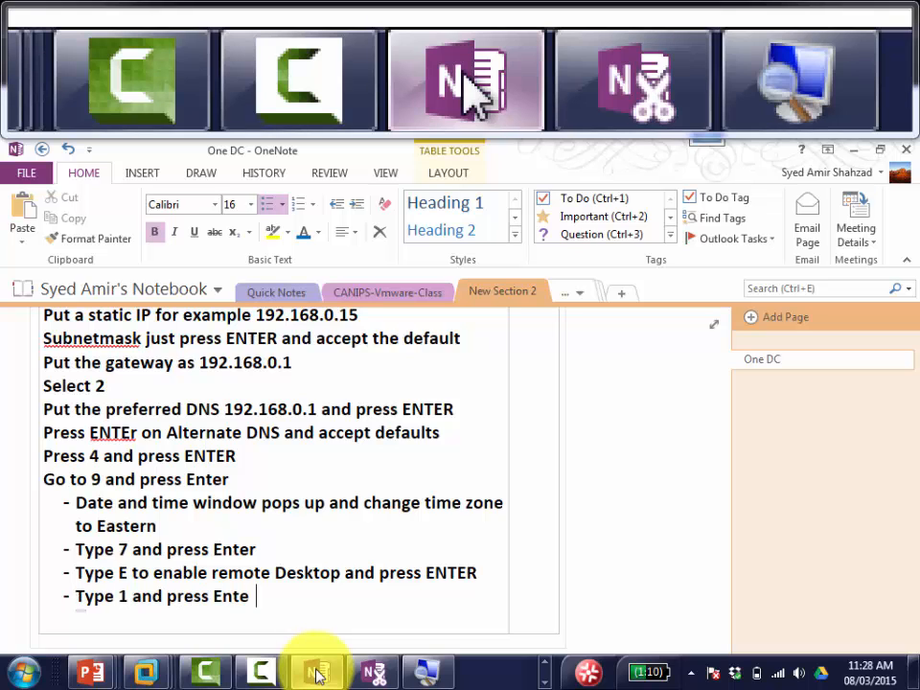
{"action": "type", "text": "r"}
{"action": "left_click", "coordinate": [319, 674]}
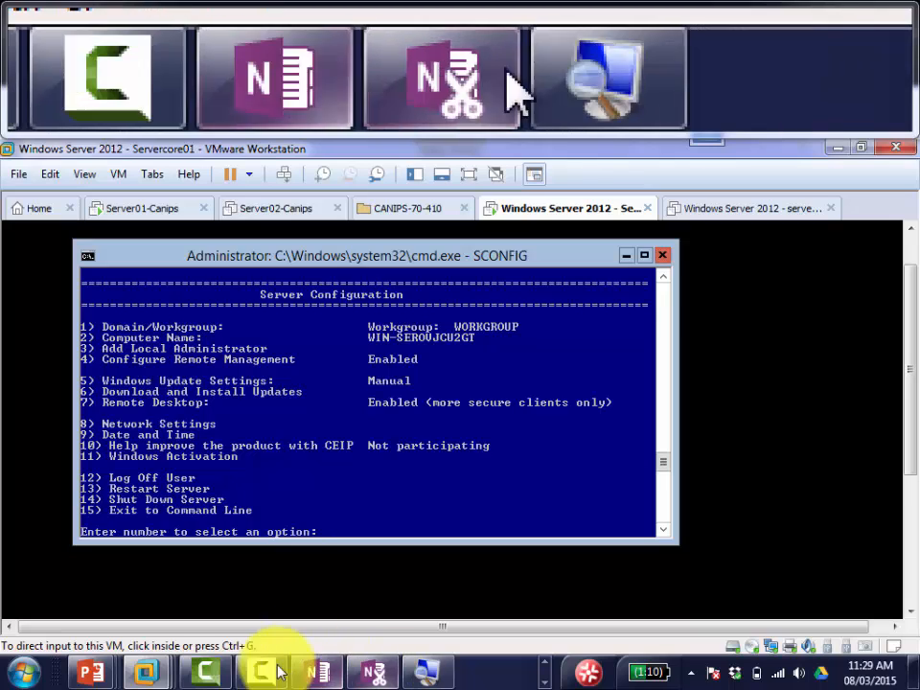
Step: Click into the server console, then switch back to the 'One DC' OneNote notes
{"action": "left_click", "coordinate": [319, 559]}
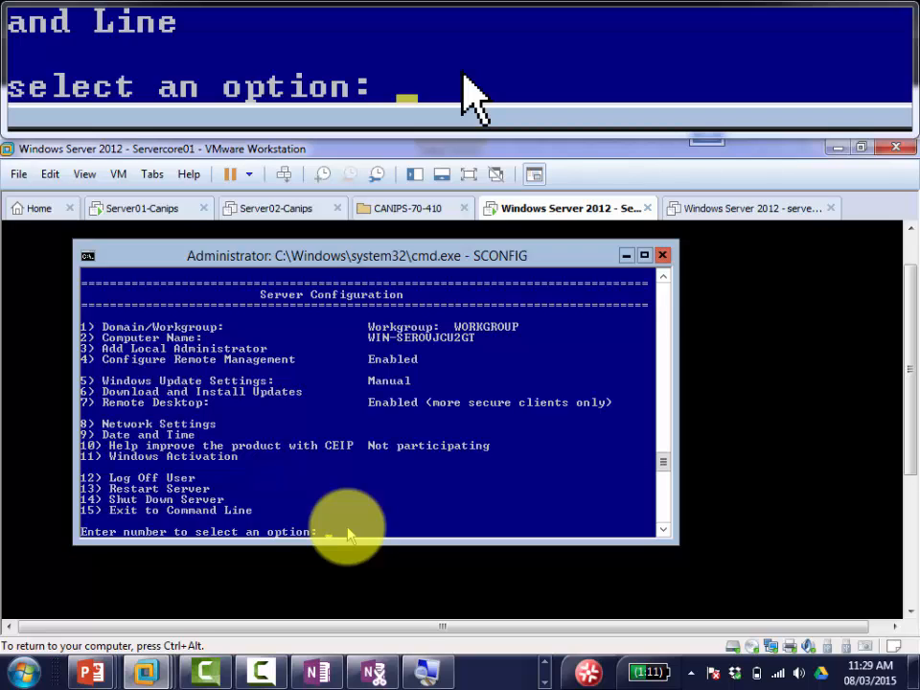
{"action": "left_click", "coordinate": [322, 676]}
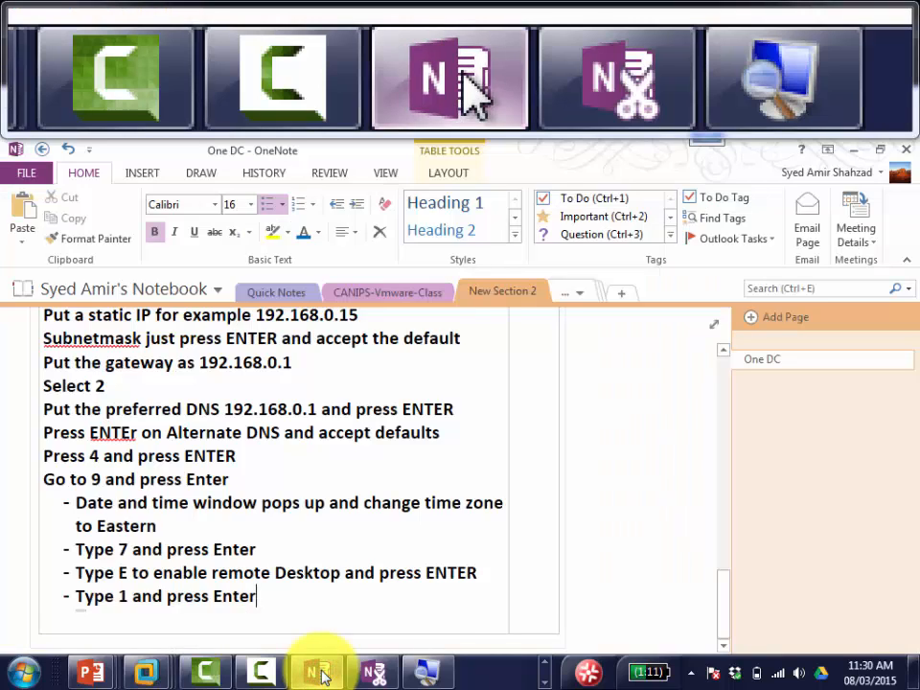
Step: Indent the Type E and Type 1 steps under Type 7 in the OneNote notes
{"action": "left_click", "coordinate": [323, 676]}
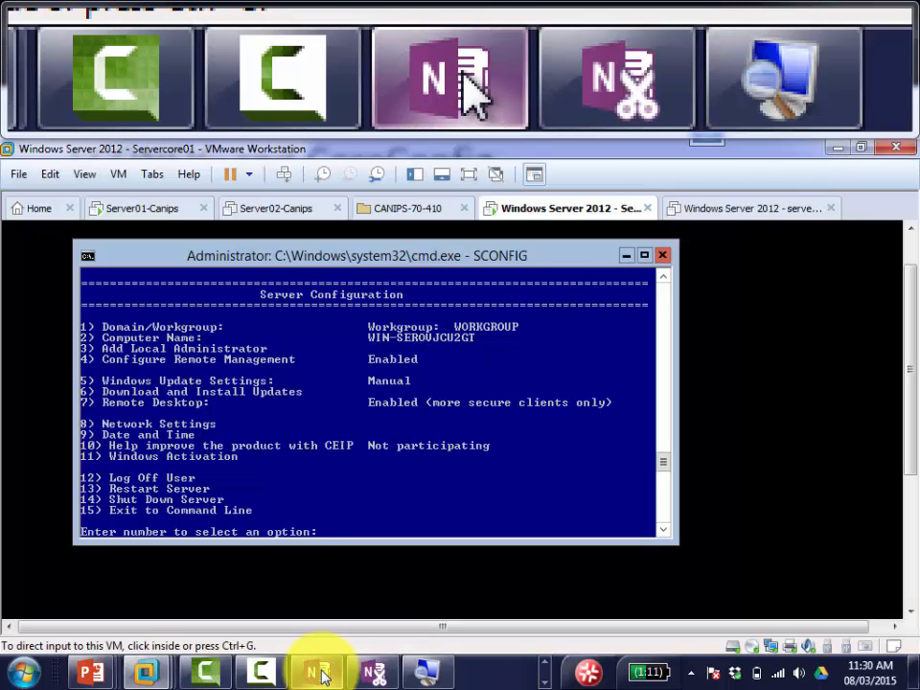
{"action": "left_click", "coordinate": [323, 676]}
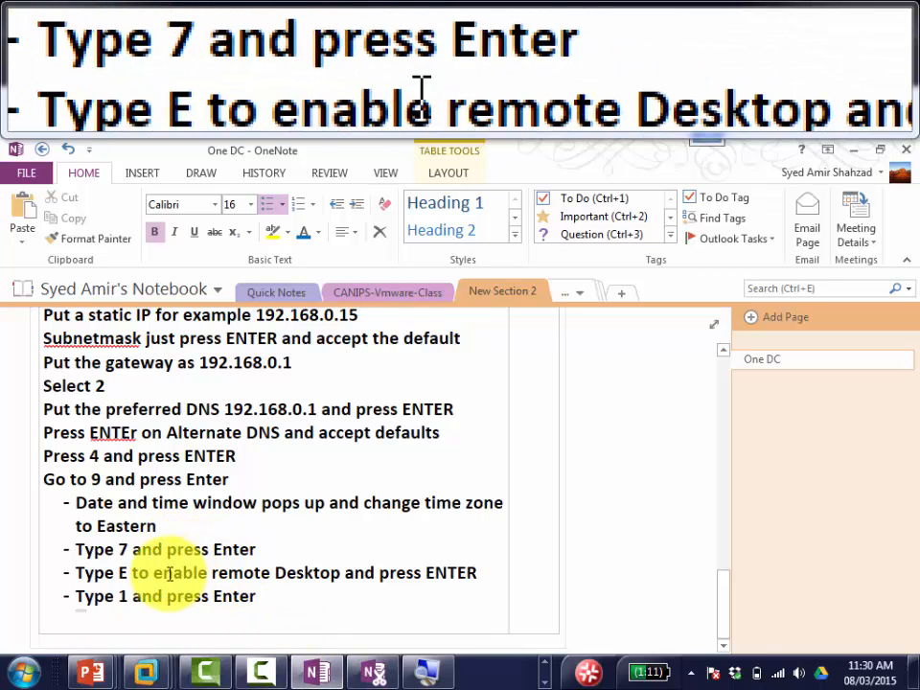
{"action": "left_click", "coordinate": [75, 572]}
{"action": "key", "text": "Tab"}
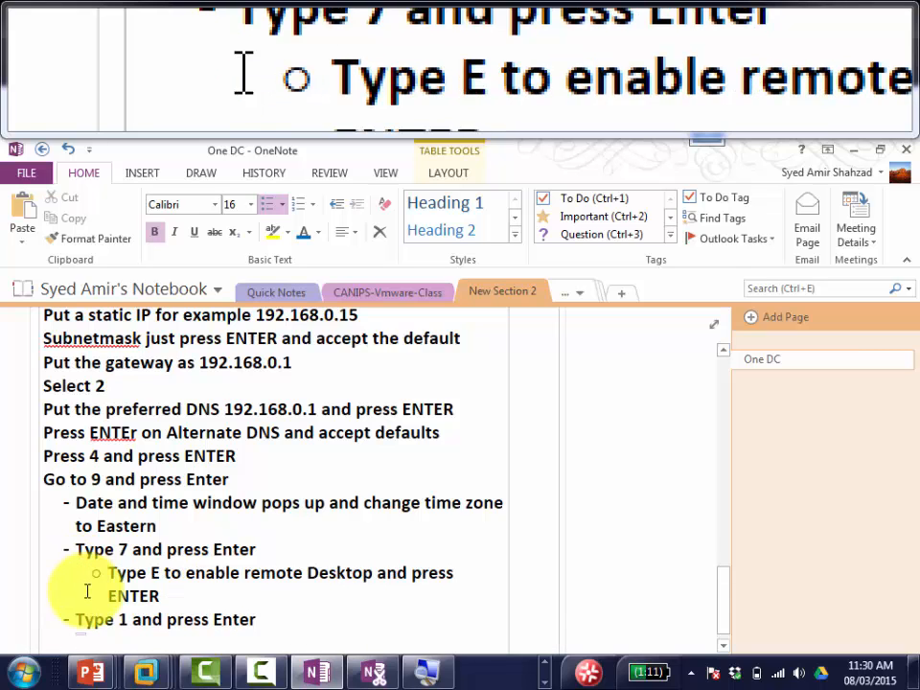
{"action": "left_click", "coordinate": [75, 620]}
{"action": "key", "text": "Tab"}
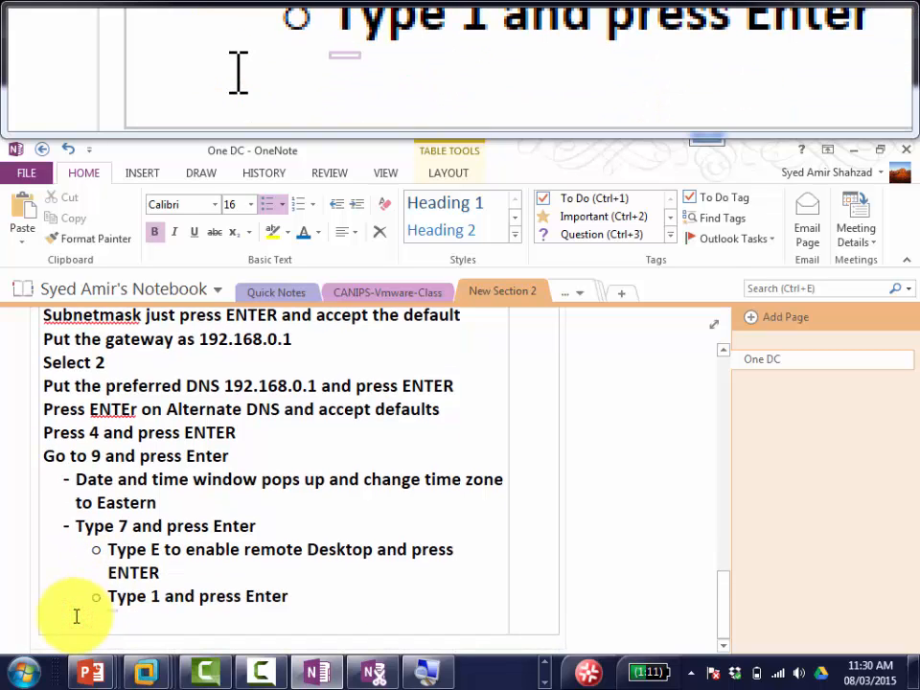
Step: Add a new 'Type 1 and press Enter' bullet at the Type 7 level, fixing the typo
{"action": "key", "text": "Right"}
{"action": "key", "text": "Right"}
{"action": "key", "text": "Right"}
{"action": "key", "text": "Right"}
{"action": "key", "text": "Right"}
{"action": "key", "text": "Right"}
{"action": "key", "text": "Right"}
{"action": "key", "text": "Right"}
{"action": "key", "text": "Right"}
{"action": "key", "text": "Right"}
{"action": "key", "text": "Right"}
{"action": "key", "text": "Right"}
{"action": "key", "text": "Right"}
{"action": "key", "text": "Right"}
{"action": "key", "text": "Right"}
{"action": "key", "text": "Right"}
{"action": "key", "text": "Right"}
{"action": "key", "text": "Right"}
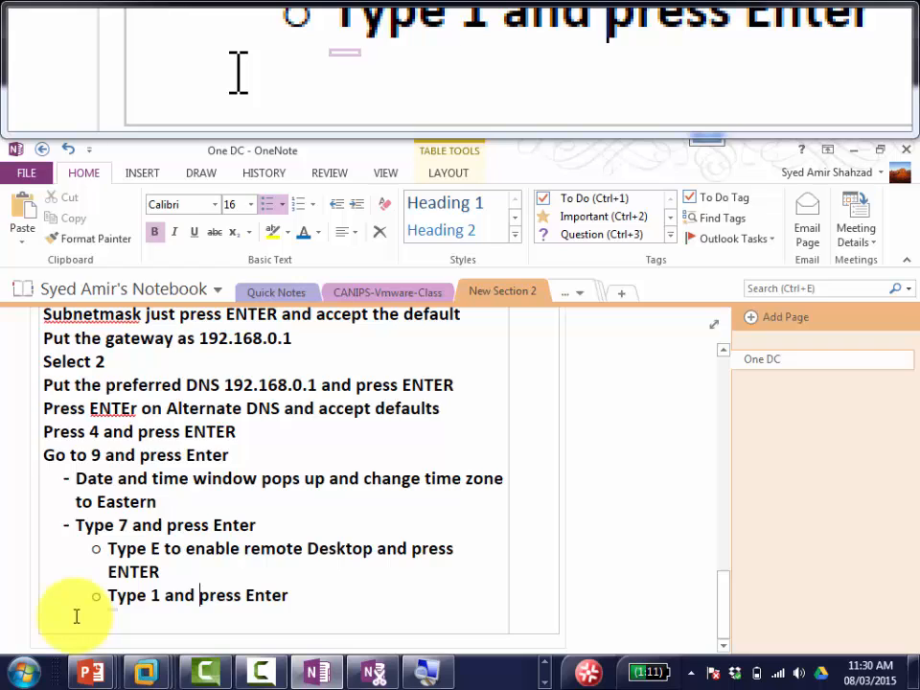
{"action": "key", "text": "Right"}
{"action": "key", "text": "Right"}
{"action": "key", "text": "Right"}
{"action": "key", "text": "Right"}
{"action": "key", "text": "Return"}
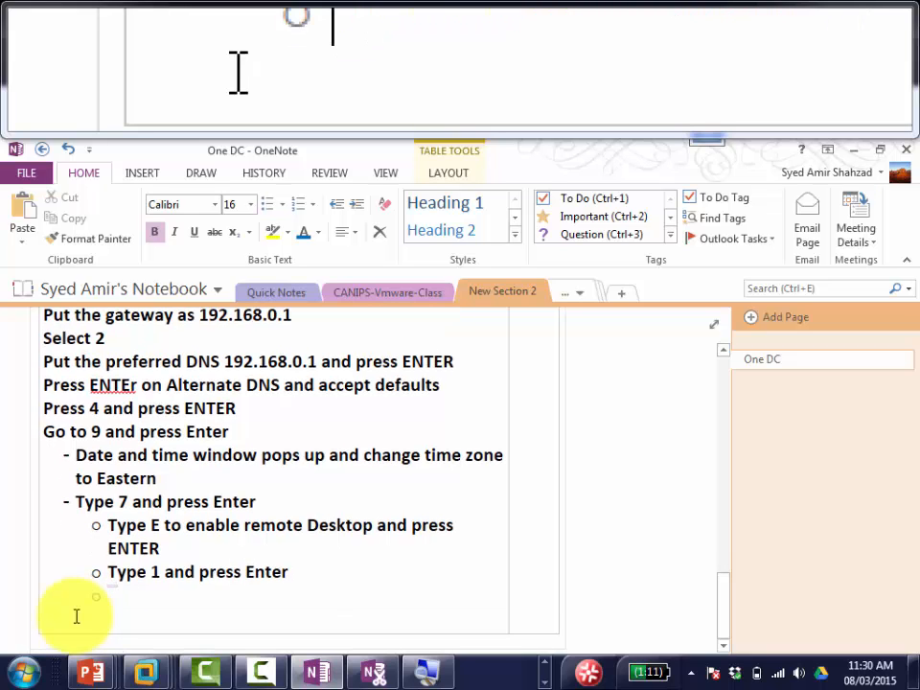
{"action": "key", "text": "BackSpace"}
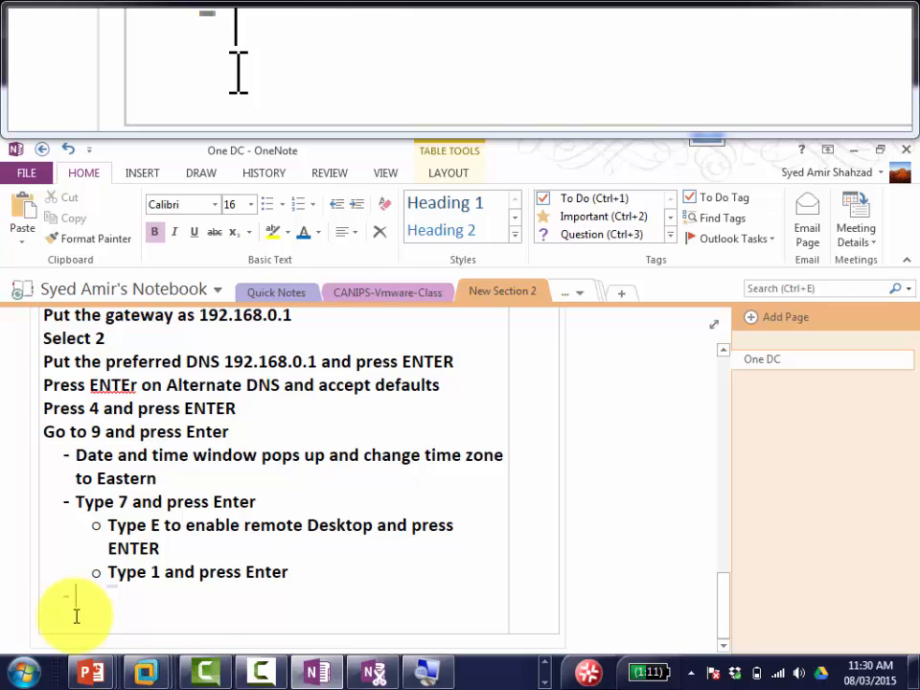
{"action": "key", "text": "shift+Tab"}
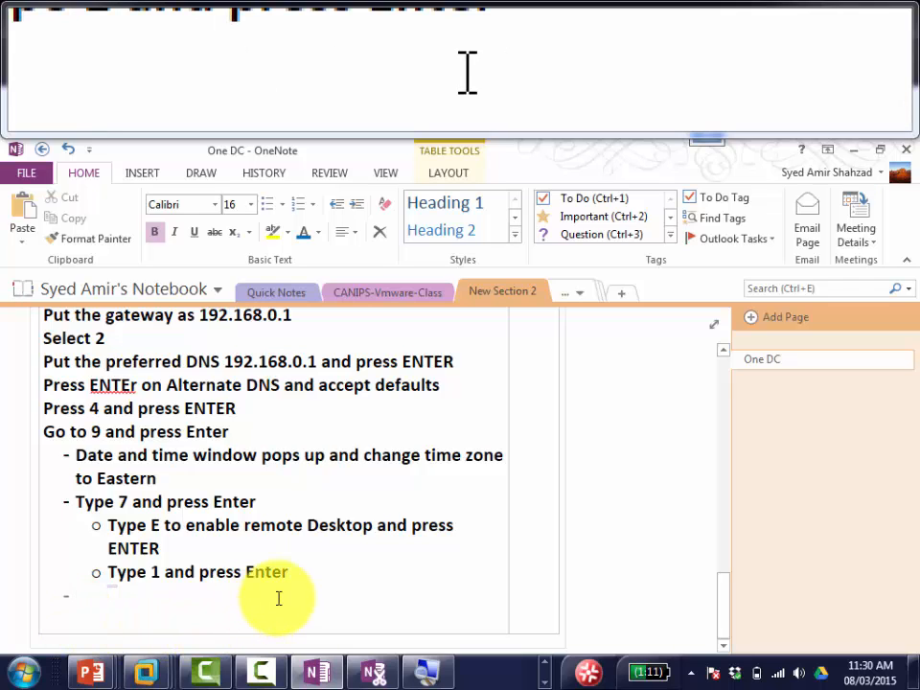
{"action": "type", "text": "type 1"}
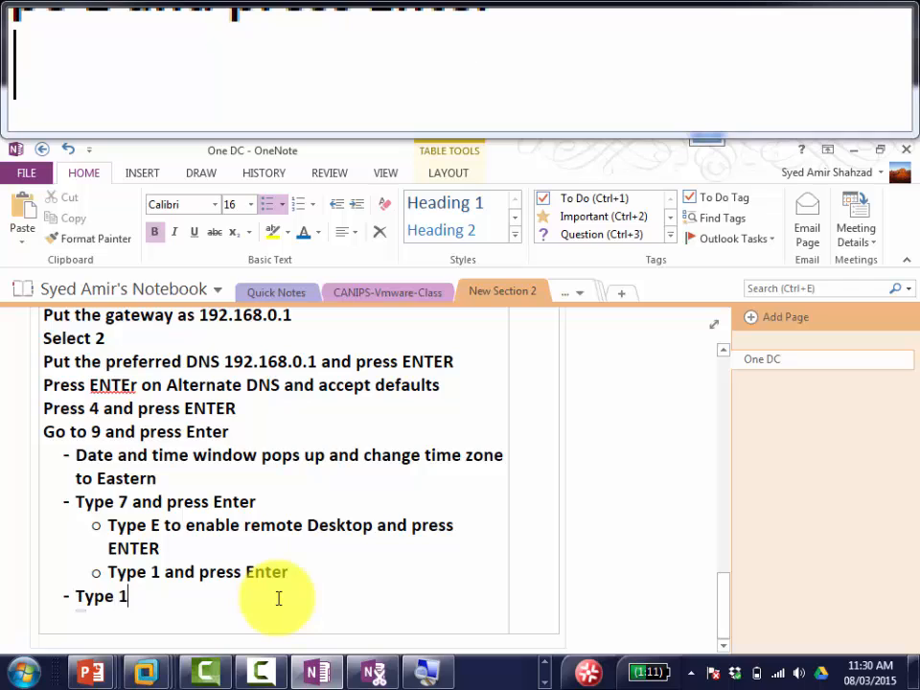
{"action": "type", "text": " and "}
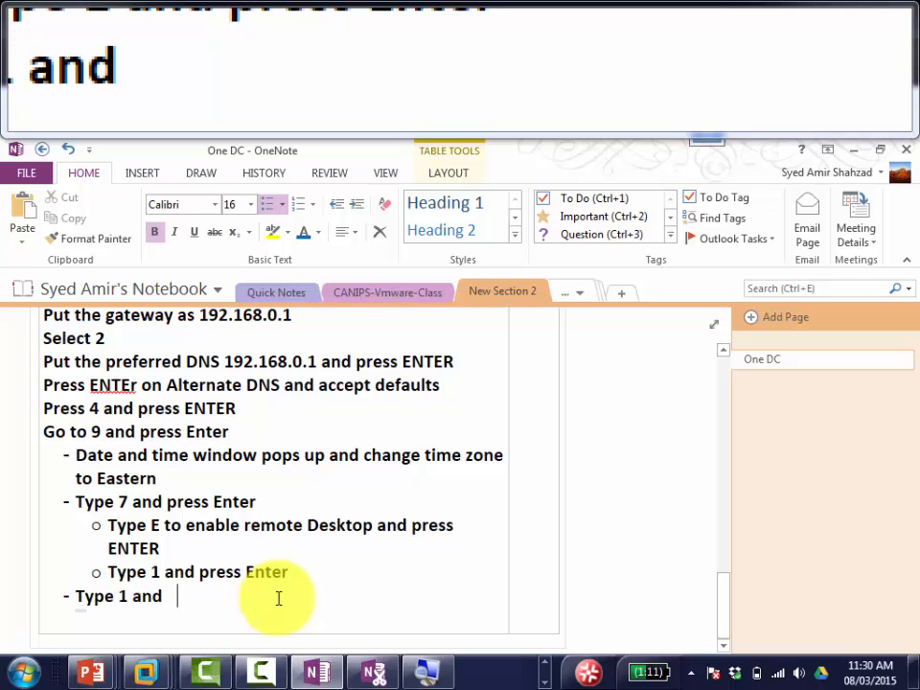
{"action": "type", "text": "press neter"}
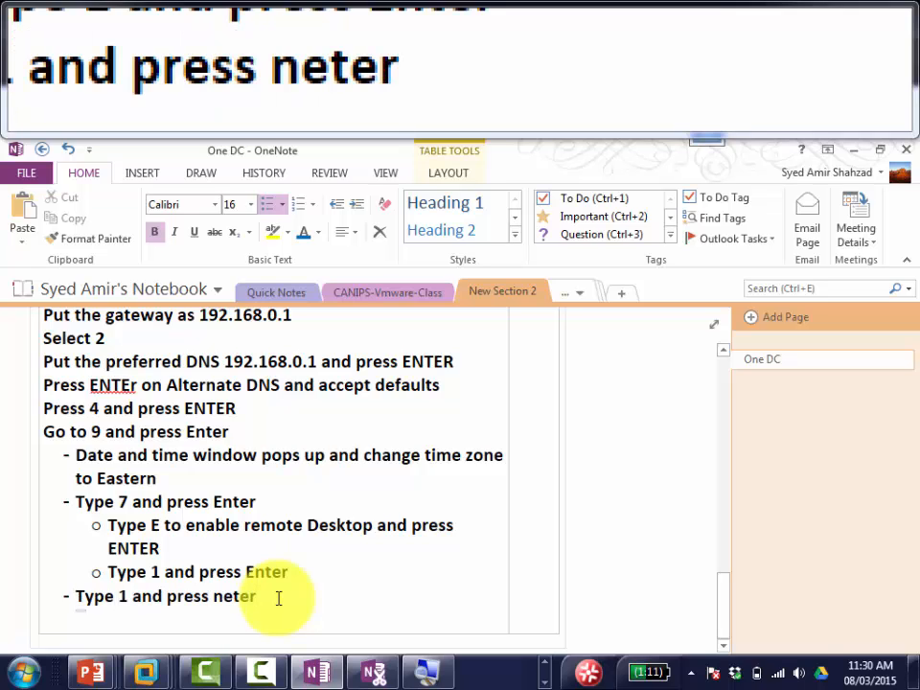
{"action": "key", "text": "BackSpace"}
{"action": "key", "text": "BackSpace"}
{"action": "key", "text": "BackSpace"}
{"action": "key", "text": "BackSpace"}
{"action": "key", "text": "BackSpace"}
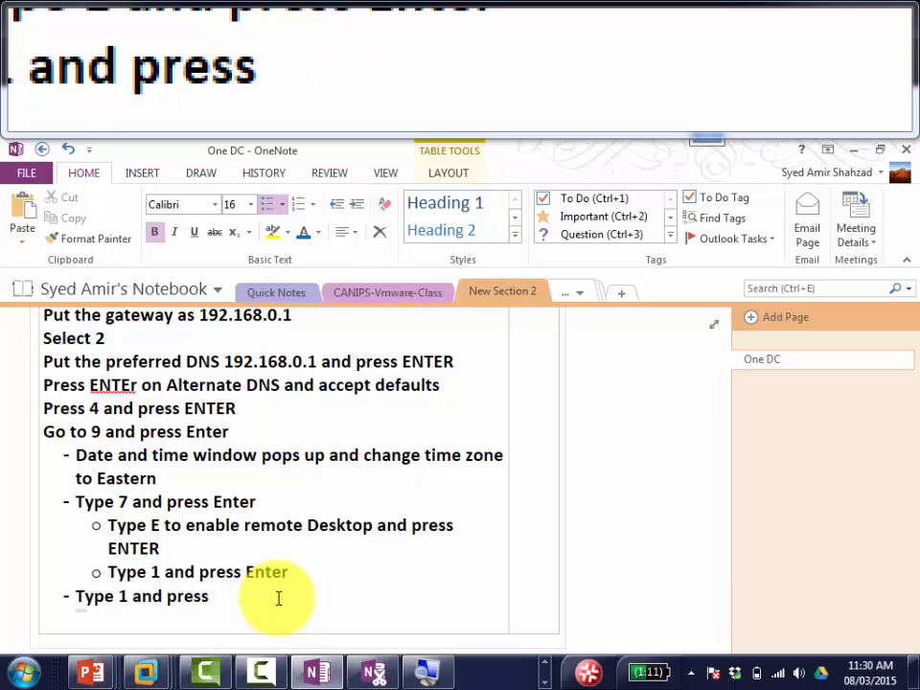
{"action": "type", "text": "Enter"}
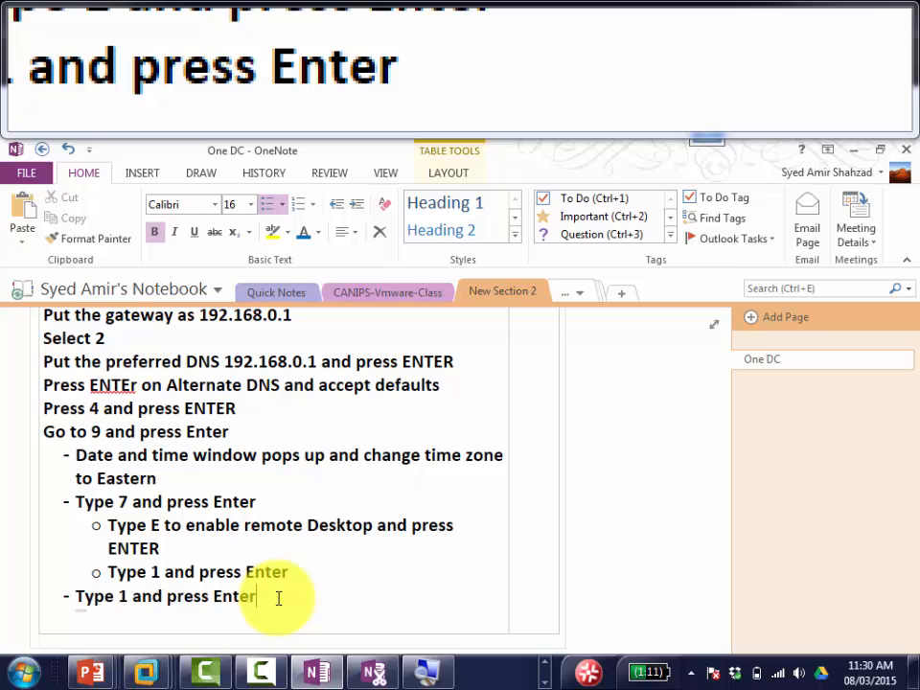
{"action": "key", "text": "alt+Tab"}
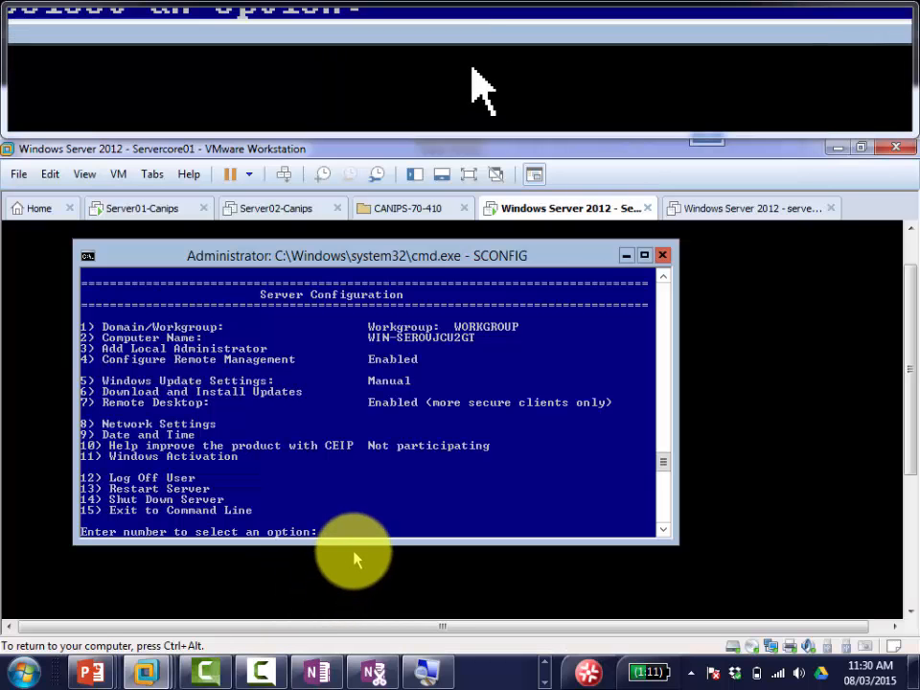
Step: In SCONFIG, choose option 1 for domain/workgroup membership and enter D for domain
{"action": "type", "text": "1"}
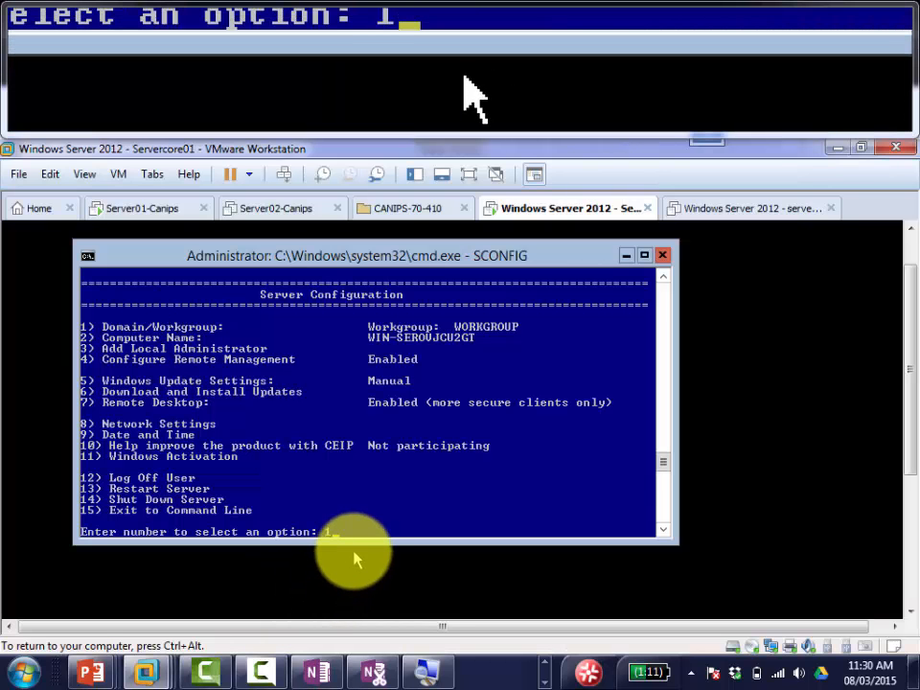
{"action": "key", "text": "Return"}
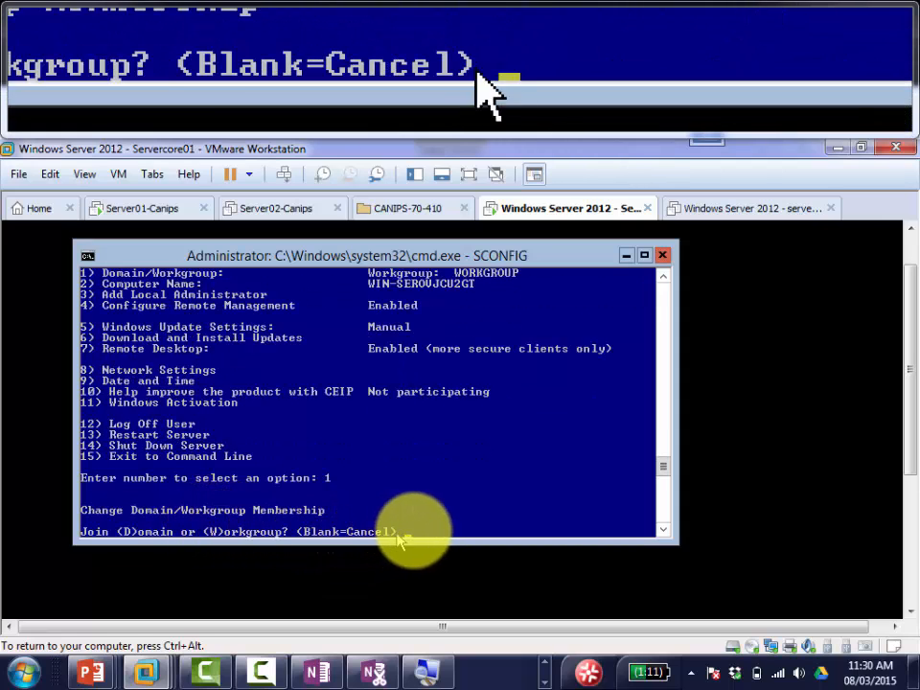
{"action": "type", "text": "D"}
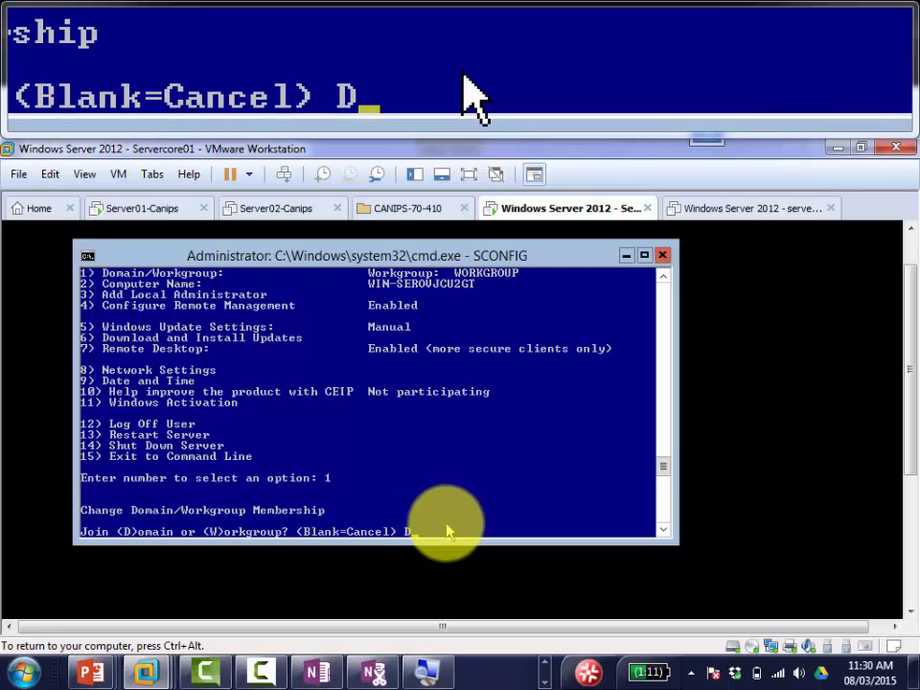
{"action": "key", "text": "ctrl+alt"}
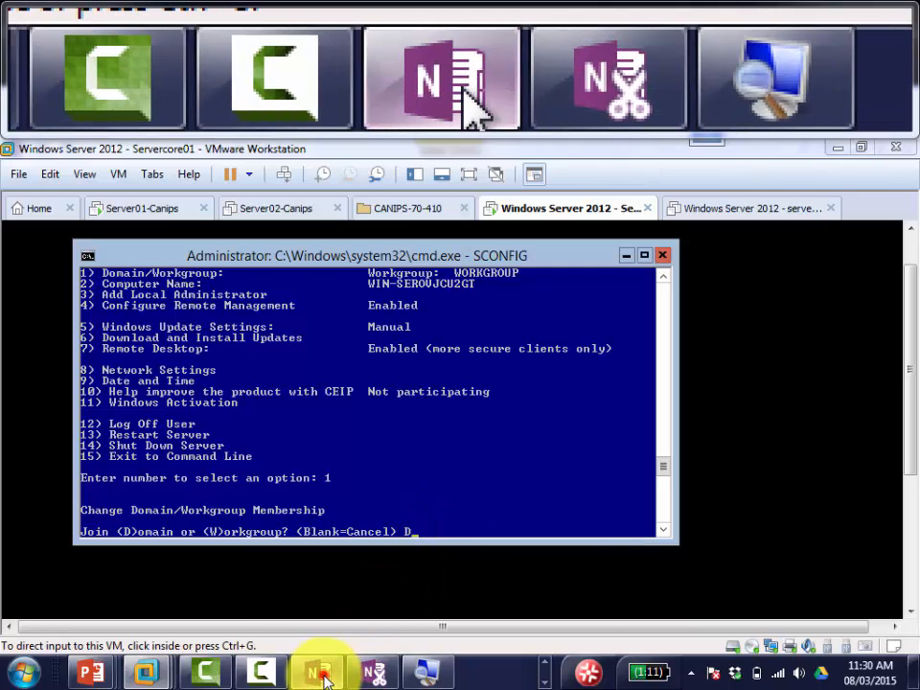
Step: Add a 'Type D for Domain' sub-bullet to the OneNote notes
{"action": "left_click", "coordinate": [319, 673]}
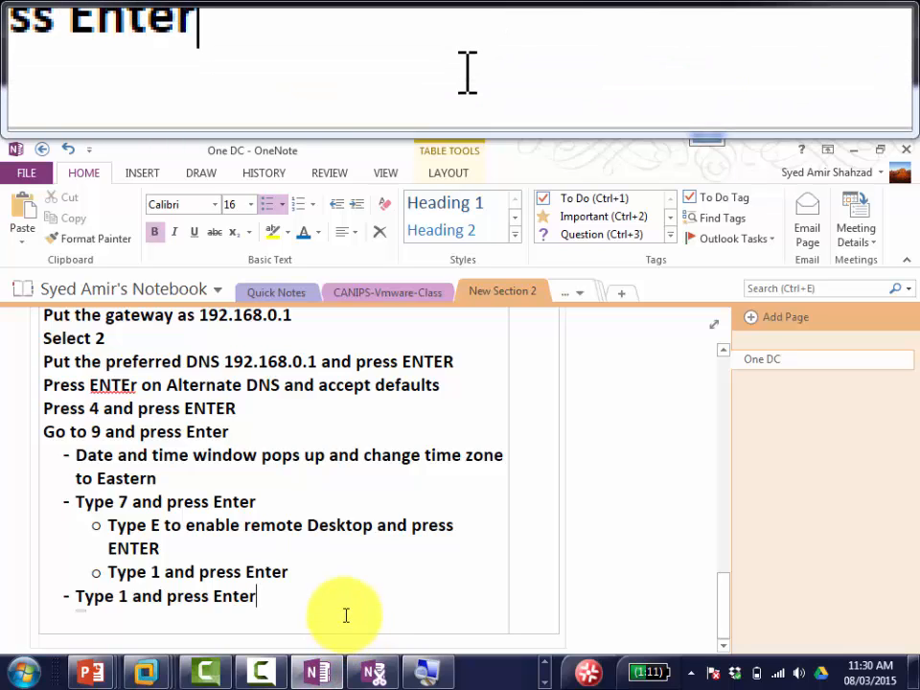
{"action": "key", "text": "Return"}
{"action": "key", "text": "Tab"}
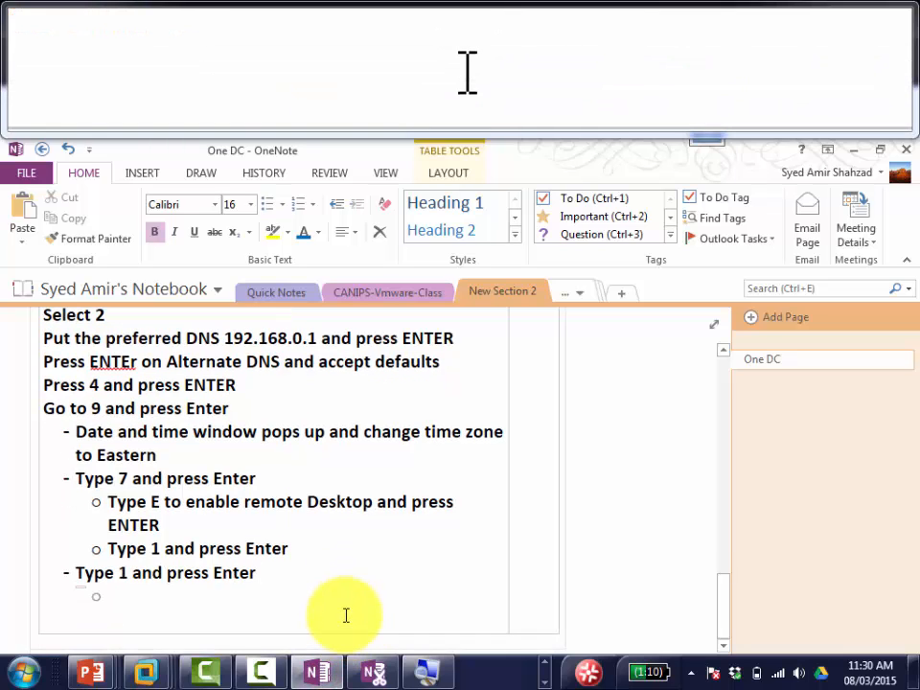
{"action": "type", "text": "Type D "}
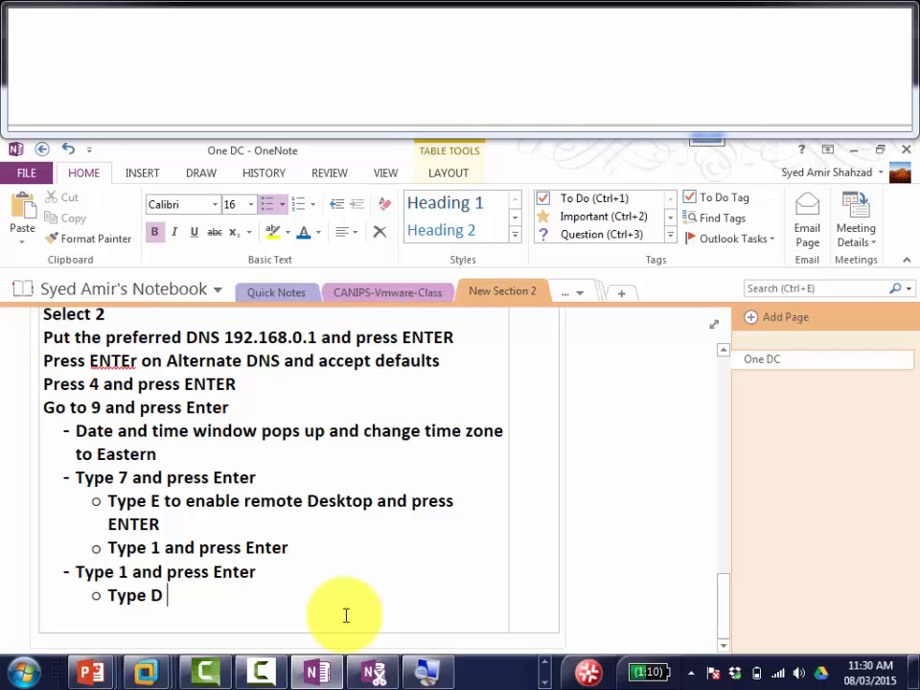
{"action": "type", "text": "for Domain"}
Step: Confirm the domain choice in the console and type mydomain.local as the domain name
{"action": "key", "text": "alt+Tab"}
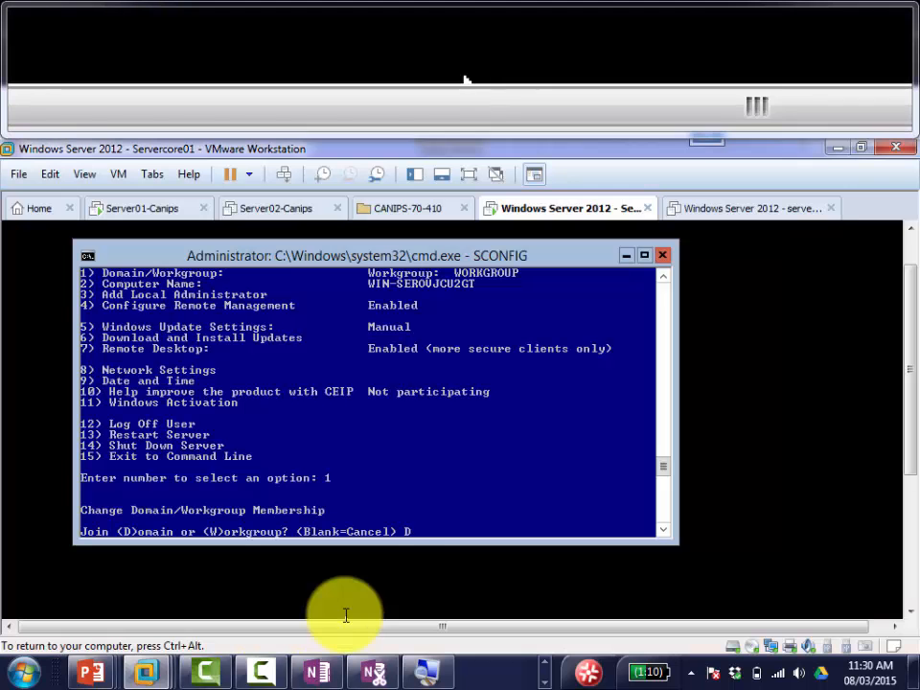
{"action": "key", "text": "Return"}
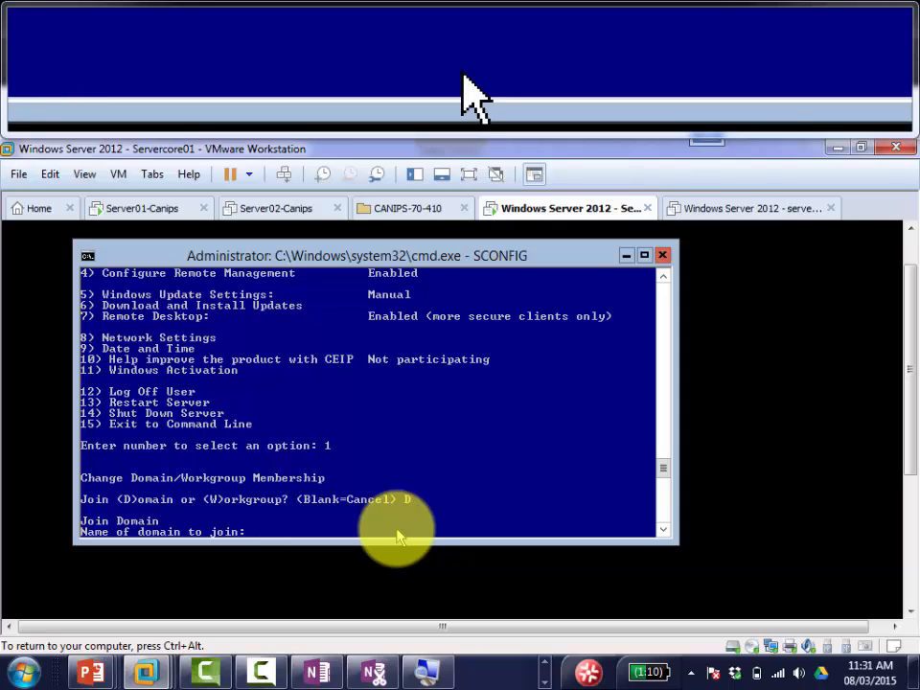
{"action": "type", "text": "mydomain"}
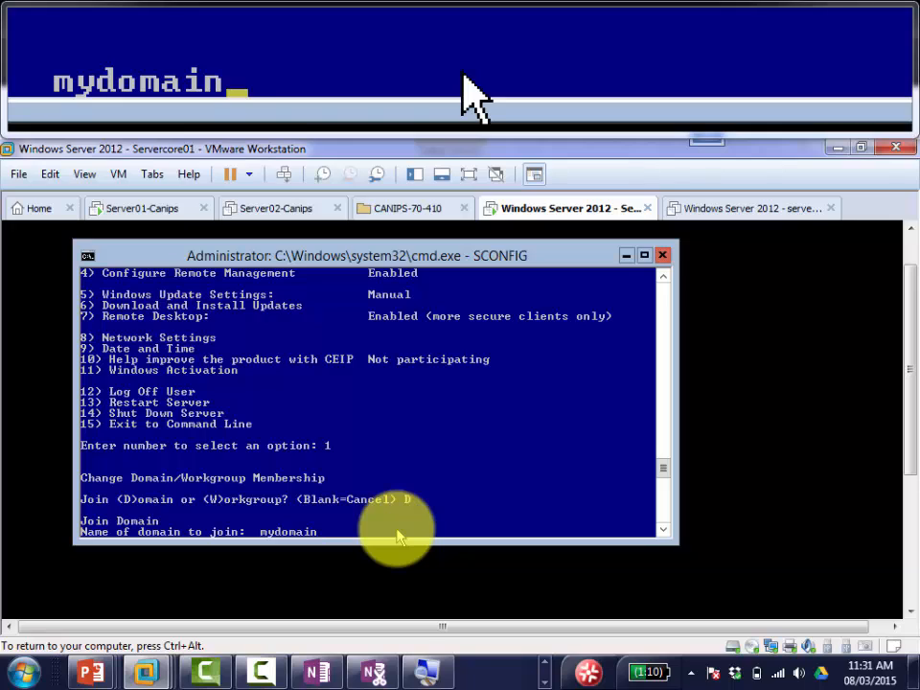
{"action": "type", "text": ".local"}
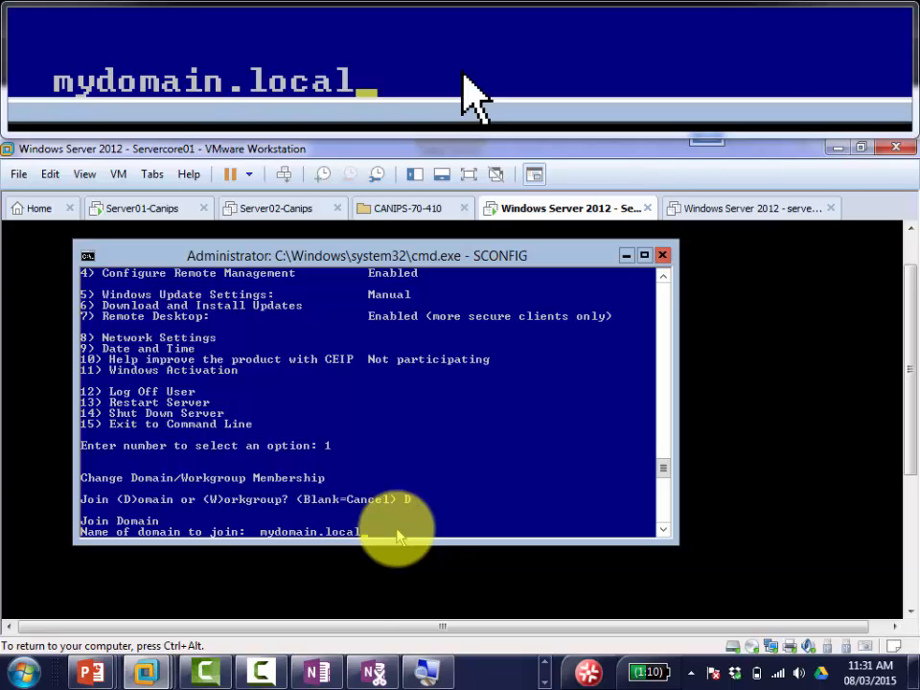
{"action": "left_click", "coordinate": [315, 671]}
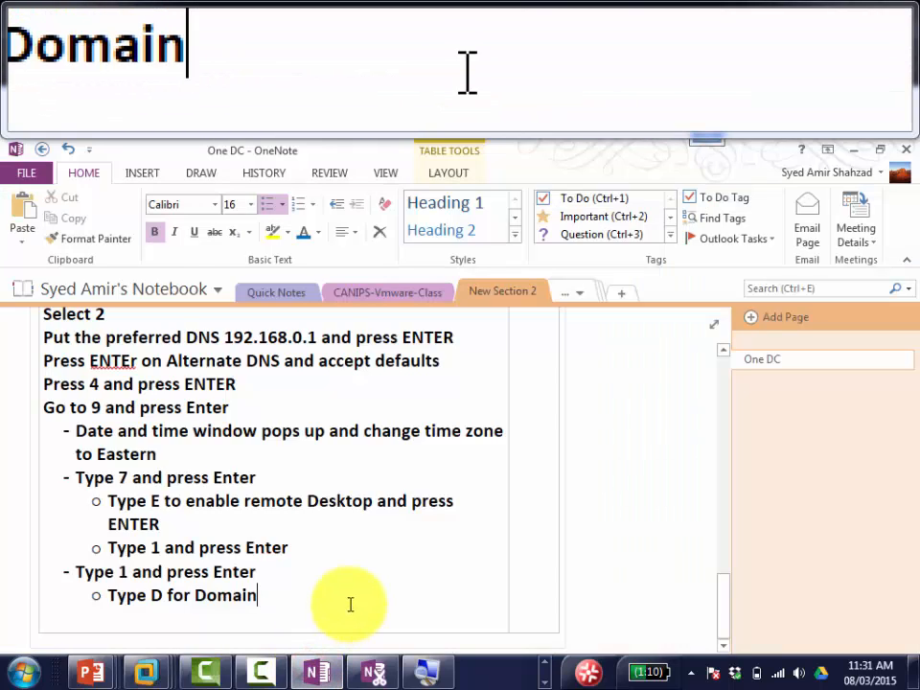
Step: Add sub-bullets 'Put the domain name' and 'Put the Domain\user - mydomain\administrator', correcting typos
{"action": "key", "text": "Return"}
{"action": "type", "text": "put t "}
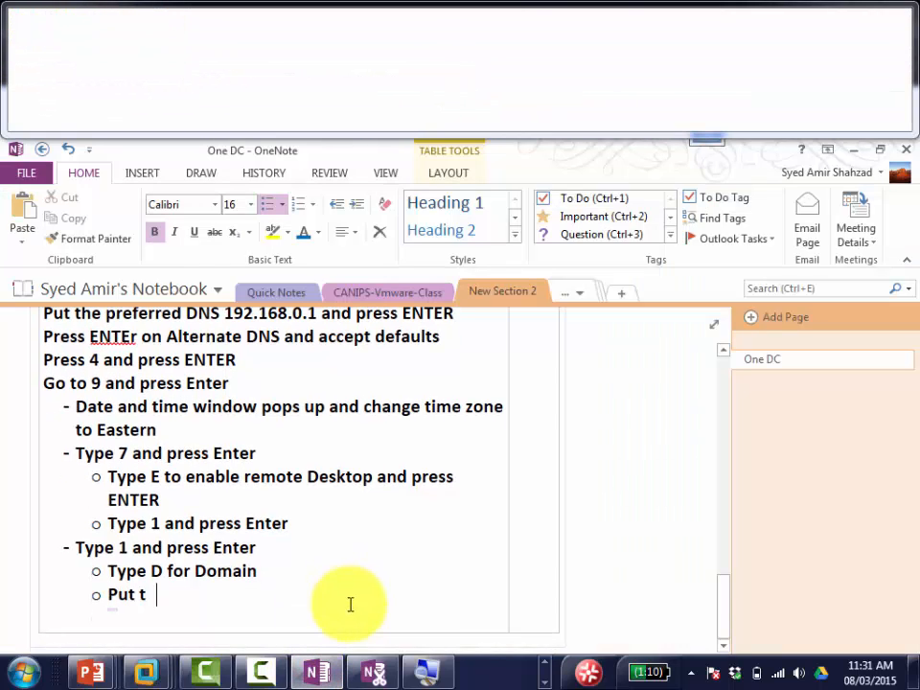
{"action": "type", "text": "he domain name"}
{"action": "key", "text": "Return"}
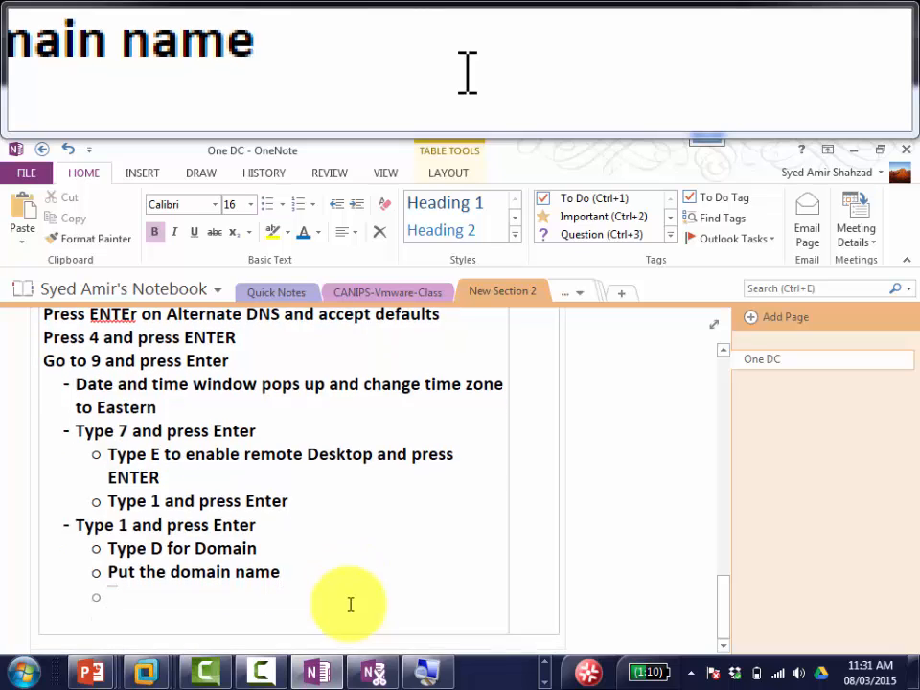
{"action": "type", "text": "put"}
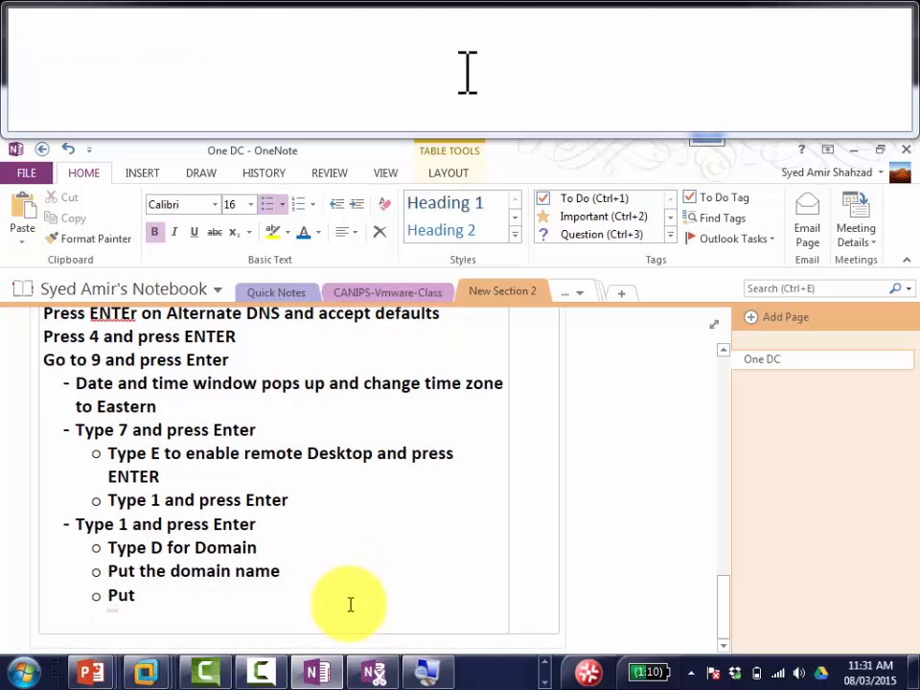
{"action": "type", "text": "he"}
{"action": "key", "text": "BackSpace"}
{"action": "key", "text": "BackSpace"}
{"action": "type", "text": "the us"}
{"action": "key", "text": "BackSpace"}
{"action": "key", "text": "BackSpace"}
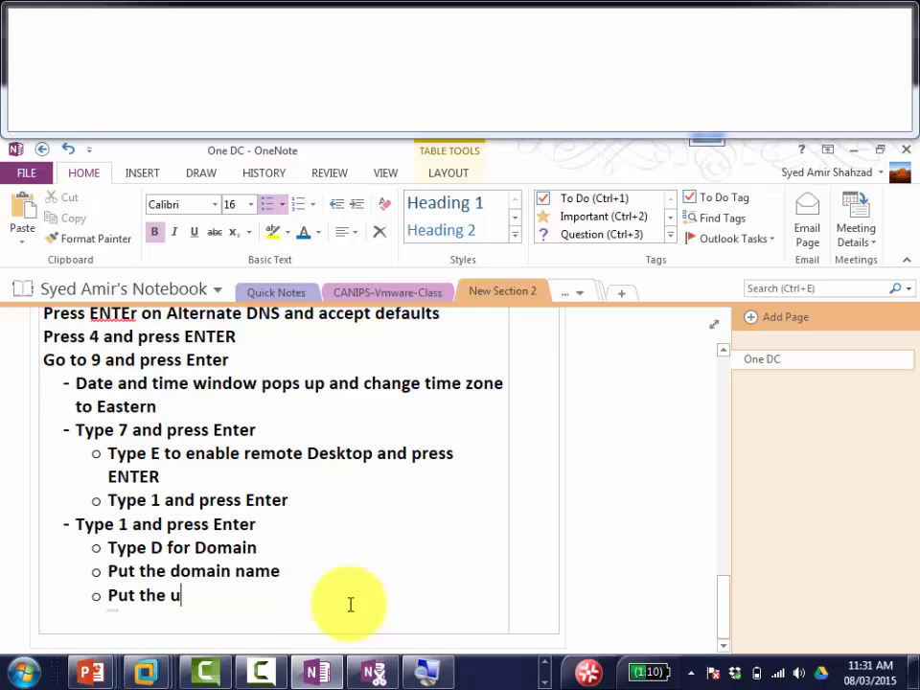
{"action": "type", "text": "Domain\\A"}
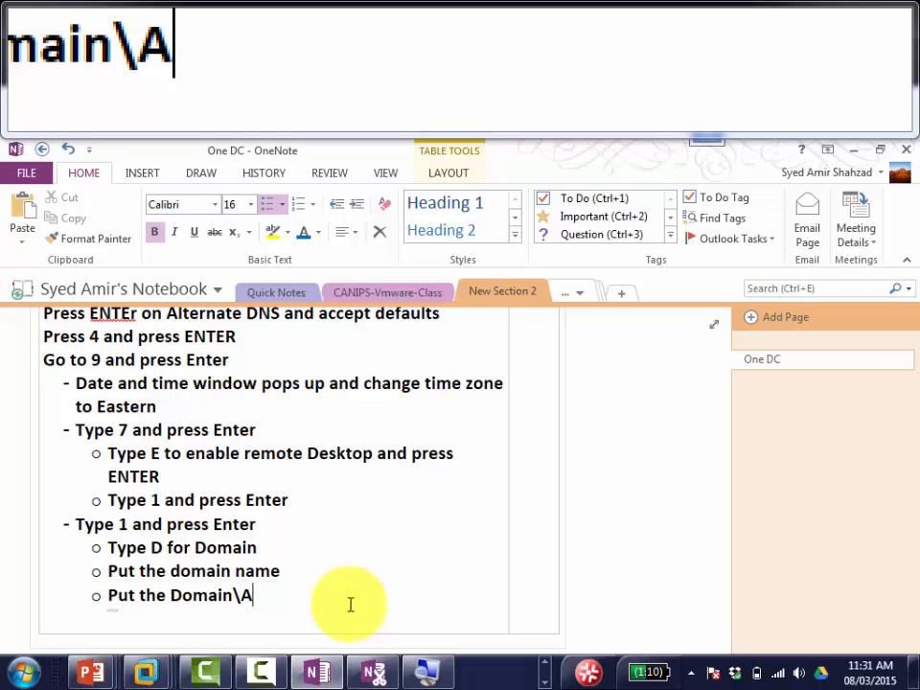
{"action": "key", "text": "BackSpace"}
{"action": "type", "text": "u"}
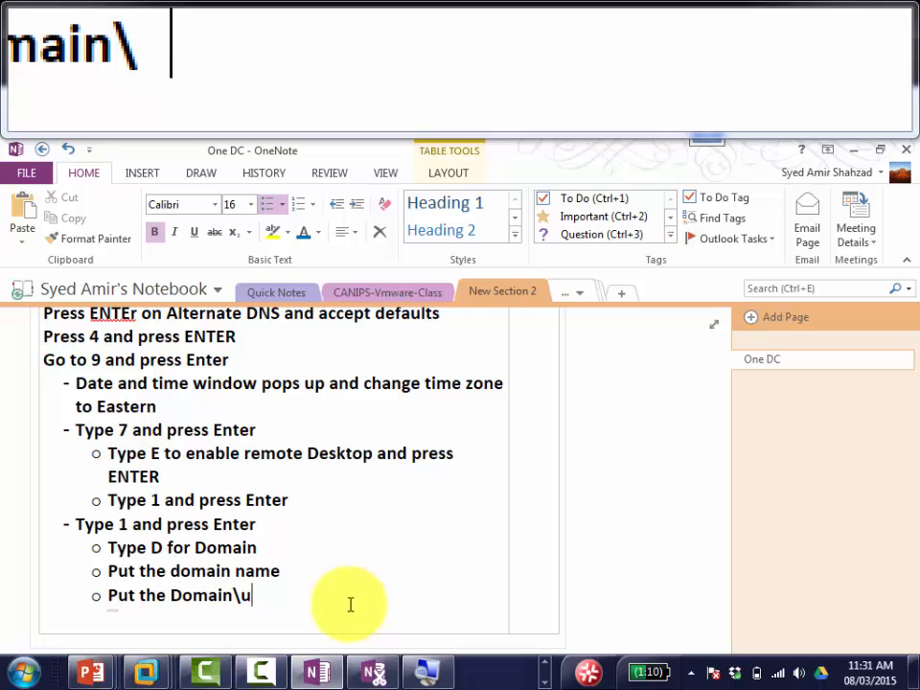
{"action": "type", "text": "ser -"}
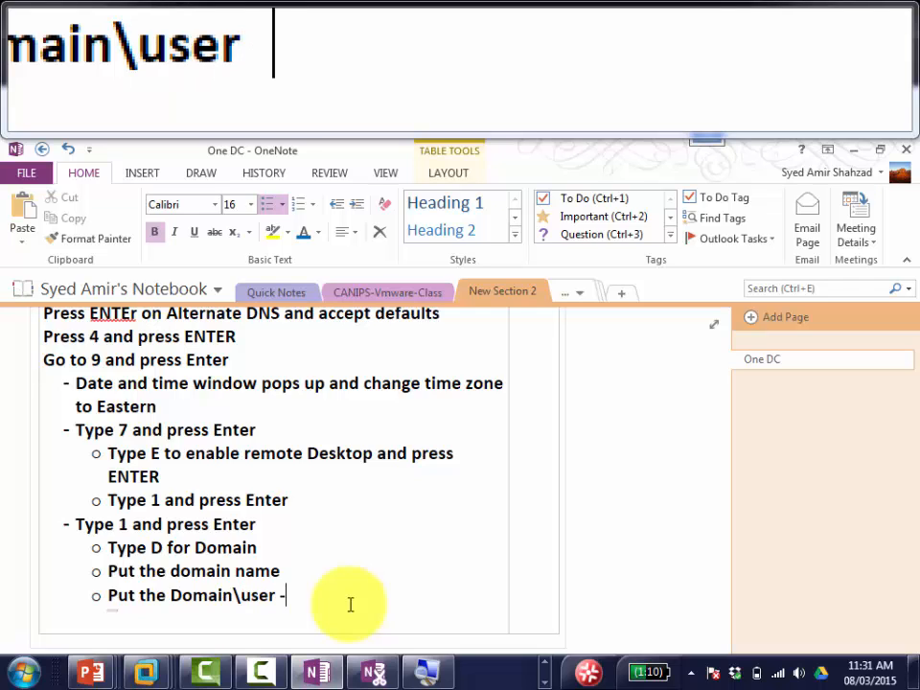
{"action": "type", "text": " mydoami"}
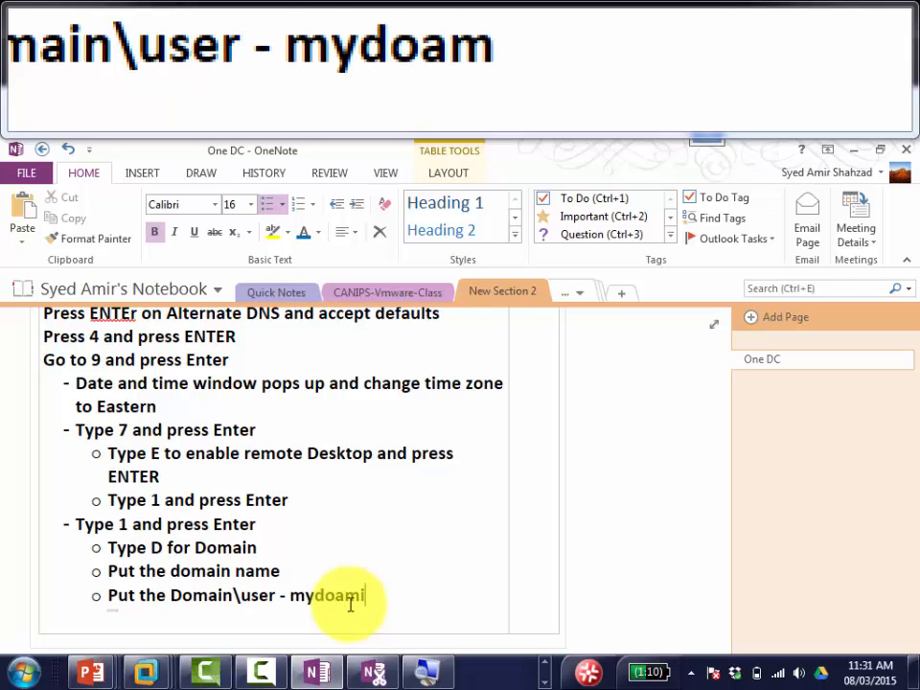
{"action": "type", "text": "n\\admini"}
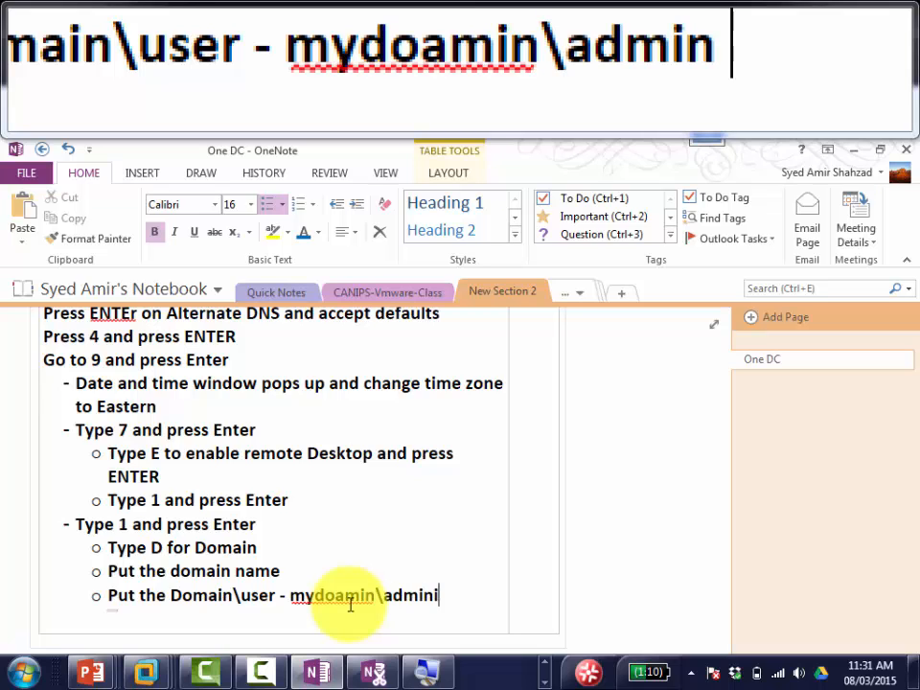
{"action": "type", "text": "strator"}
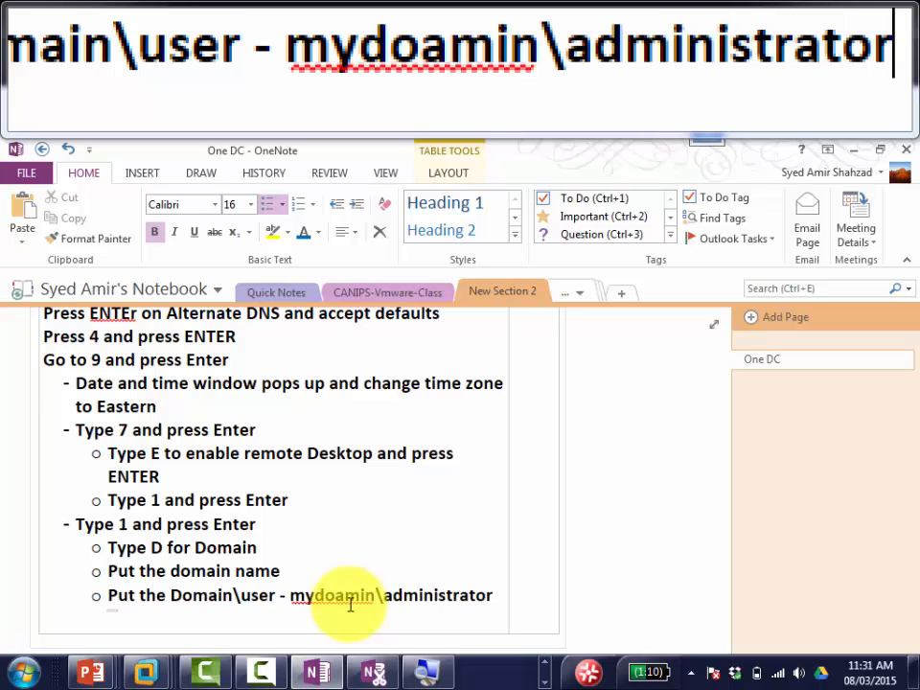
{"action": "key", "text": "Left"}
{"action": "key", "text": "Left"}
{"action": "key", "text": "Left"}
{"action": "key", "text": "Left"}
{"action": "key", "text": "Left"}
{"action": "key", "text": "Left"}
{"action": "key", "text": "Left"}
{"action": "key", "text": "Left"}
{"action": "key", "text": "Left"}
{"action": "key", "text": "Left"}
{"action": "key", "text": "Left"}
{"action": "key", "text": "Left"}
{"action": "key", "text": "Left"}
{"action": "key", "text": "Left"}
{"action": "key", "text": "Left"}
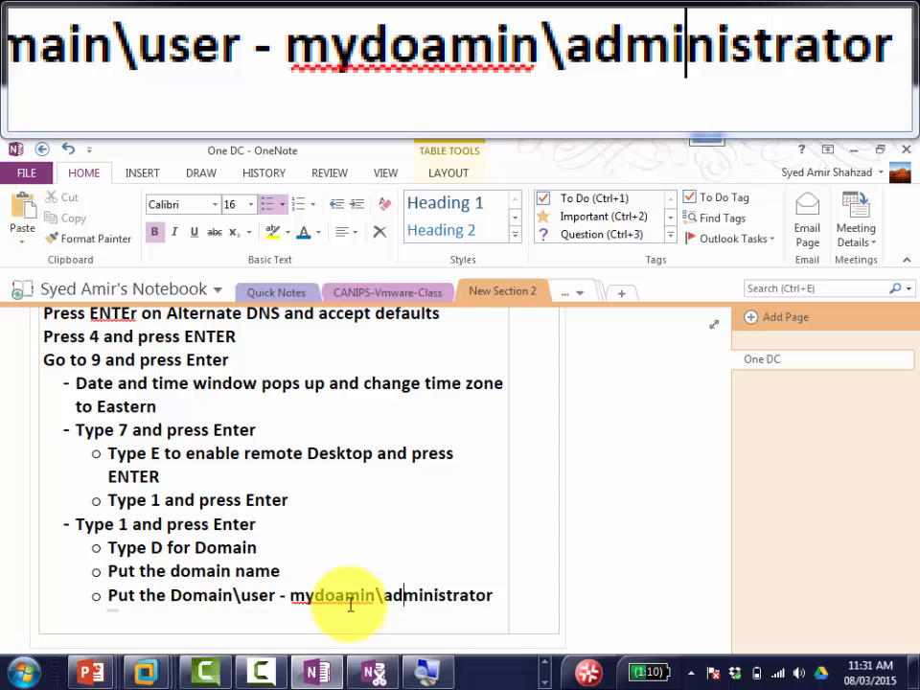
{"action": "key", "text": "Left"}
{"action": "key", "text": "Left"}
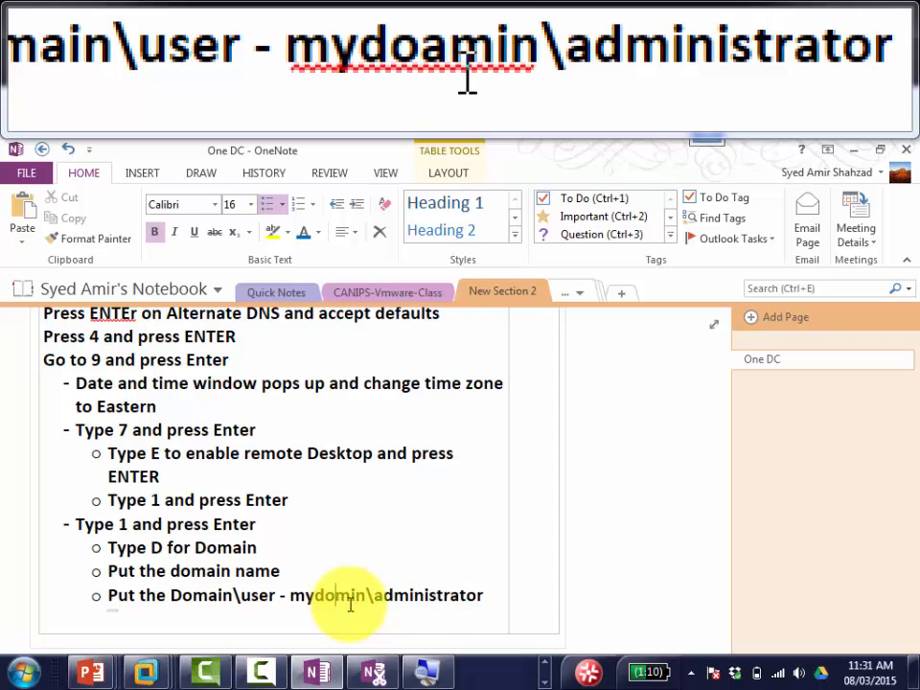
{"action": "key", "text": "BackSpace"}
{"action": "type", "text": "a"}
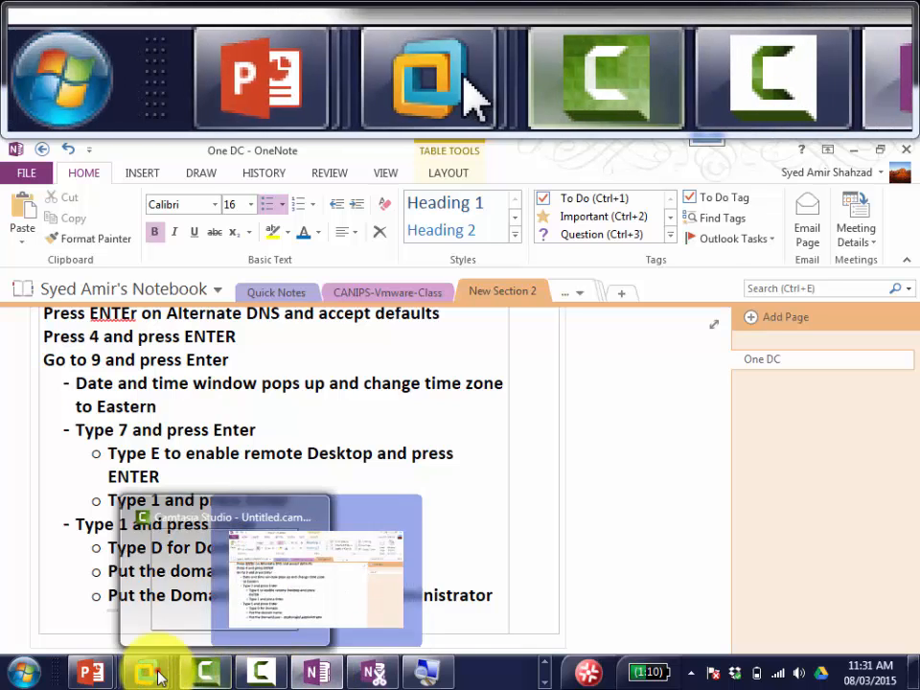
Step: Submit mydomain.local with mydomain\administrator and its password, then dismiss the domain-not-found error
{"action": "mouse_move", "coordinate": [161, 671]}
{"action": "left_click", "coordinate": [669, 582]}
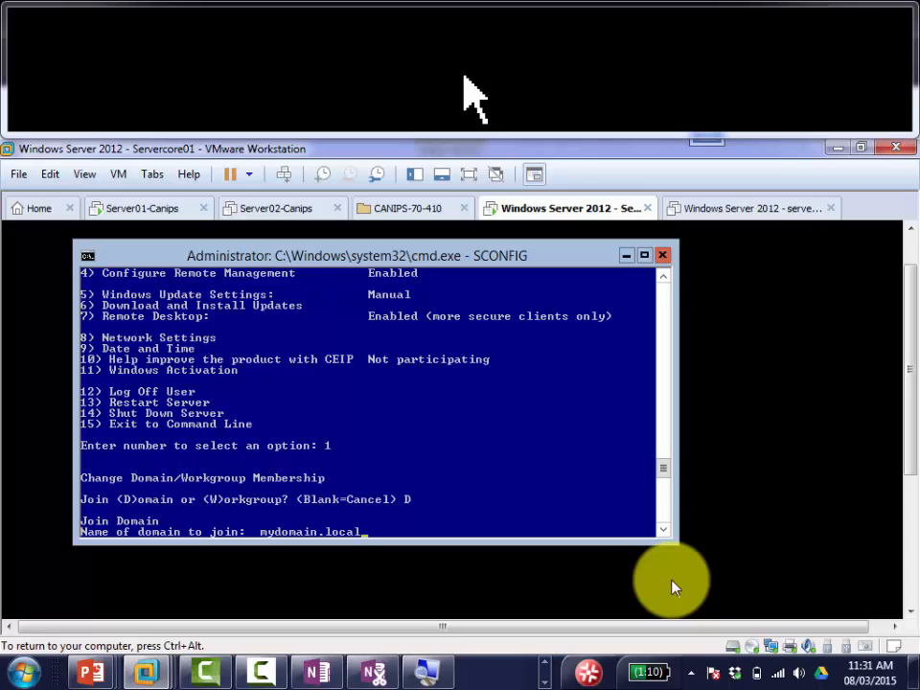
{"action": "key", "text": "Return"}
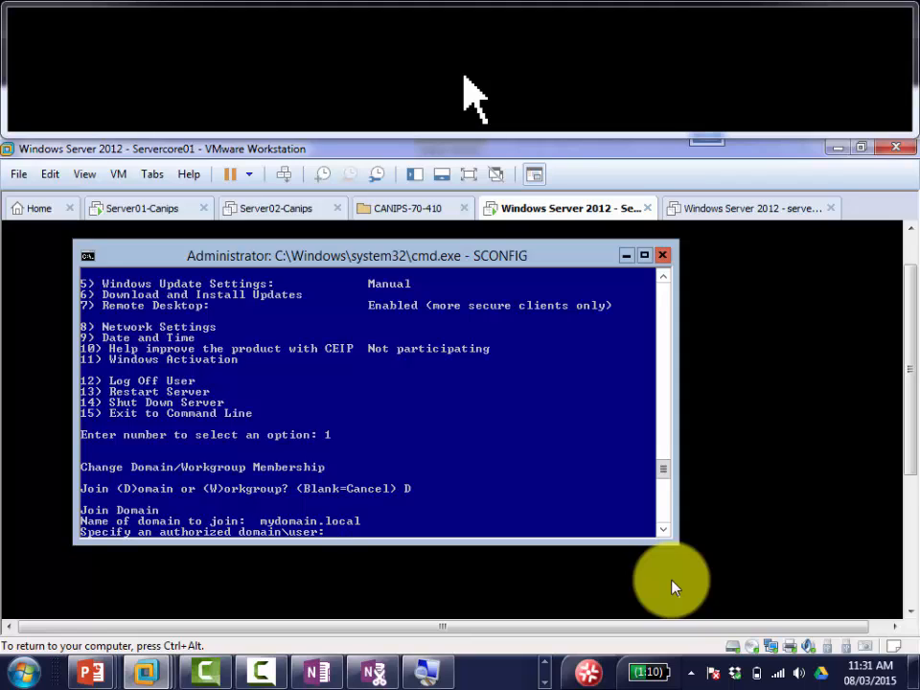
{"action": "type", "text": "mydomain\\admini"}
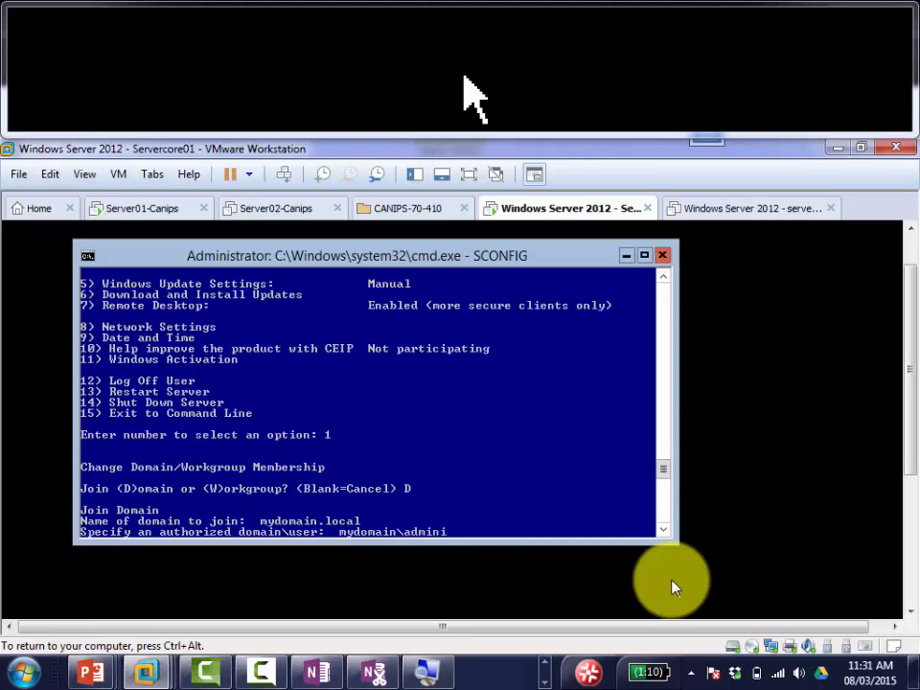
{"action": "type", "text": "strator"}
{"action": "key", "text": "Return"}
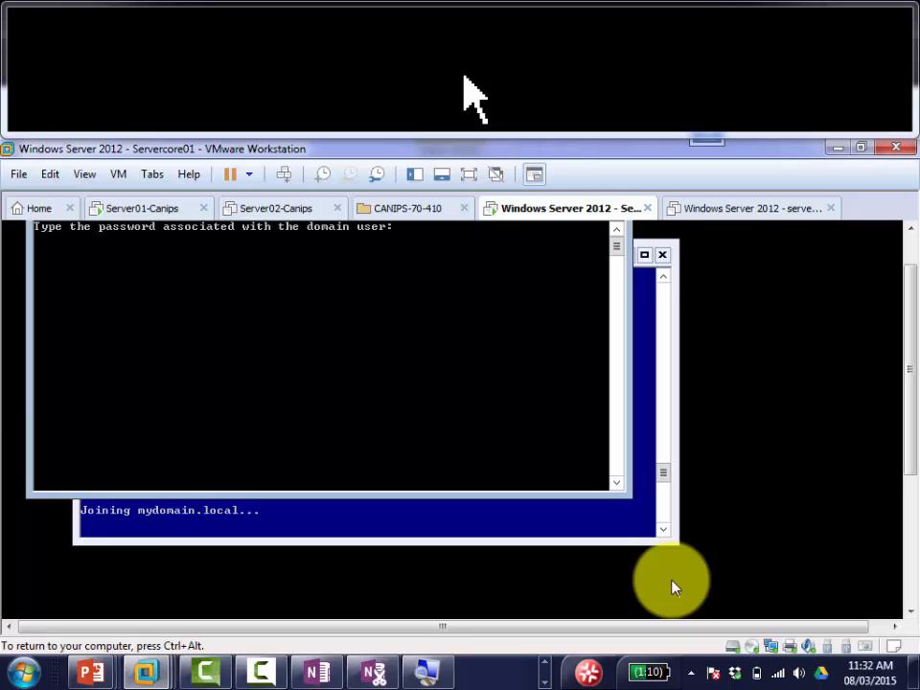
{"action": "key", "text": "Return"}
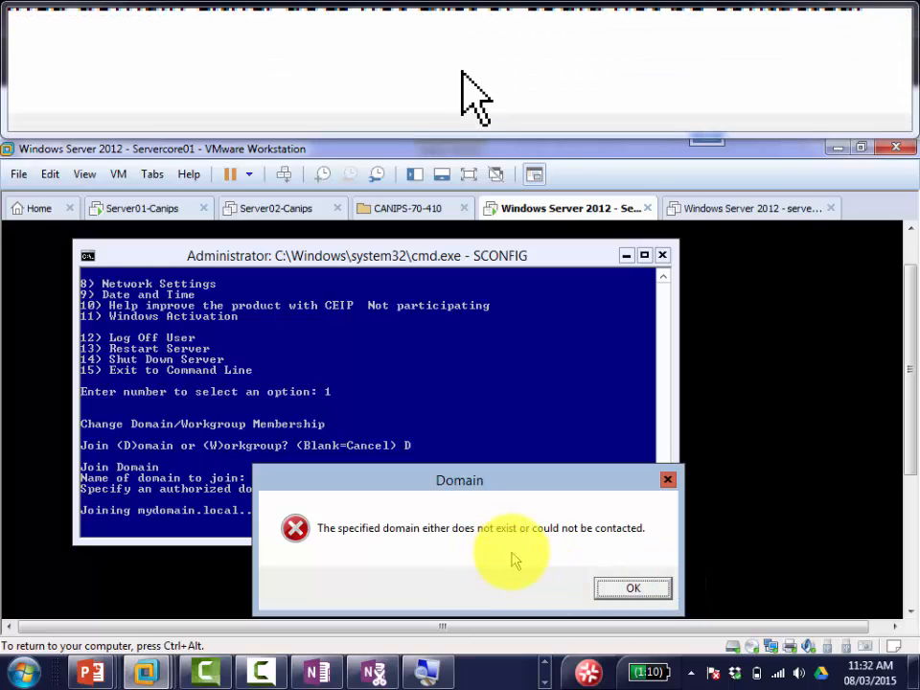
{"action": "left_click", "coordinate": [621, 592]}
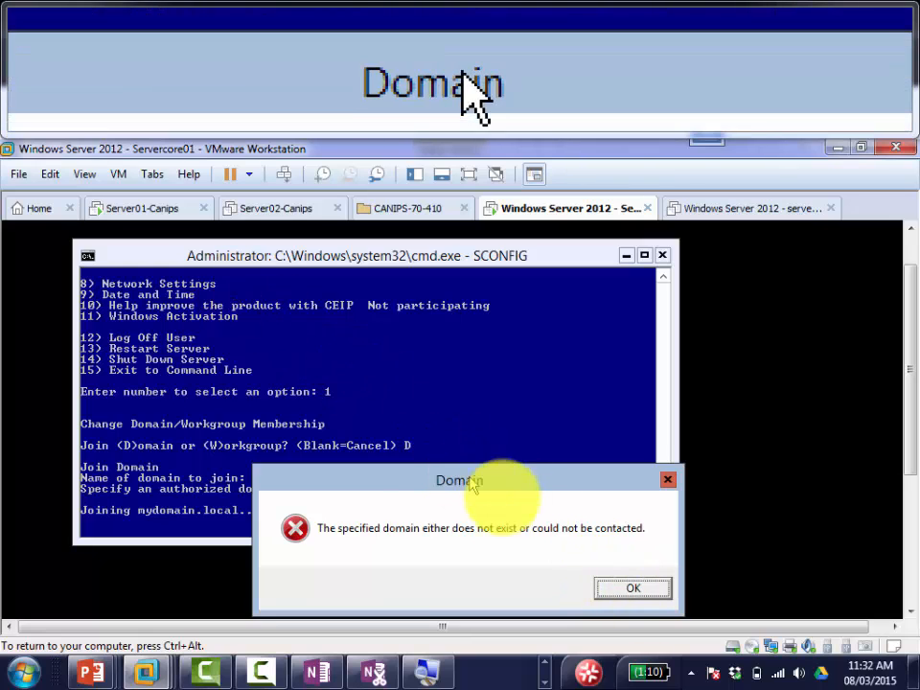
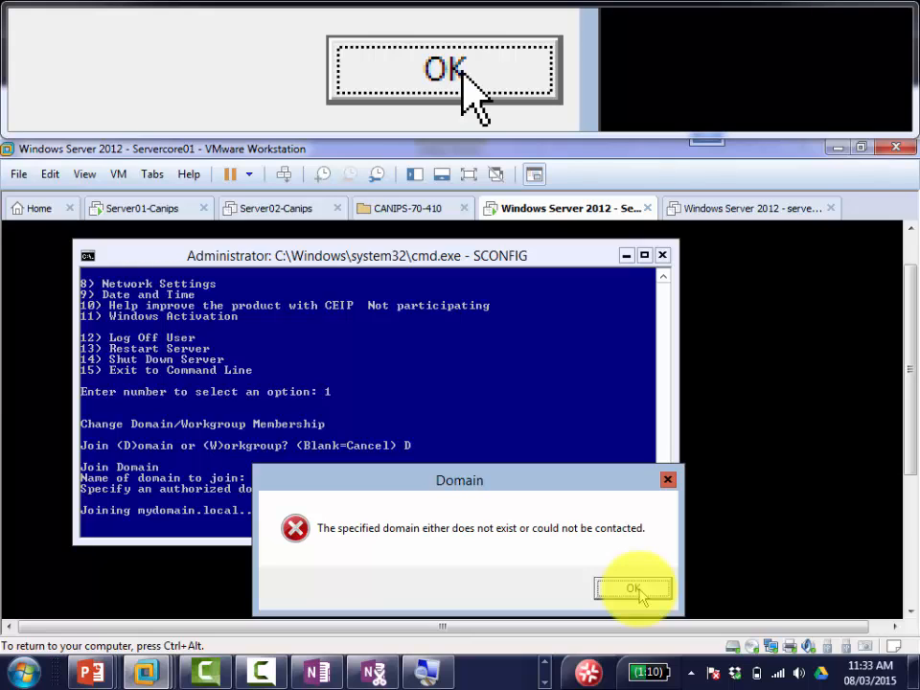
Step: Dismiss the domain-not-found error and release keyboard input from the Server Core VM
{"action": "left_click", "coordinate": [640, 592]}
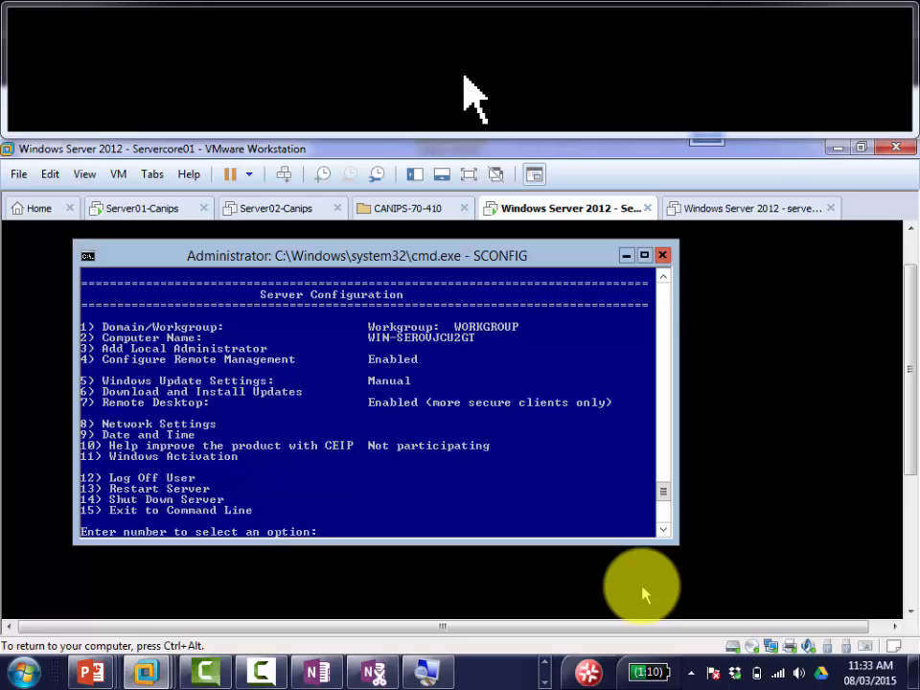
{"action": "key", "text": "ctrl+alt"}
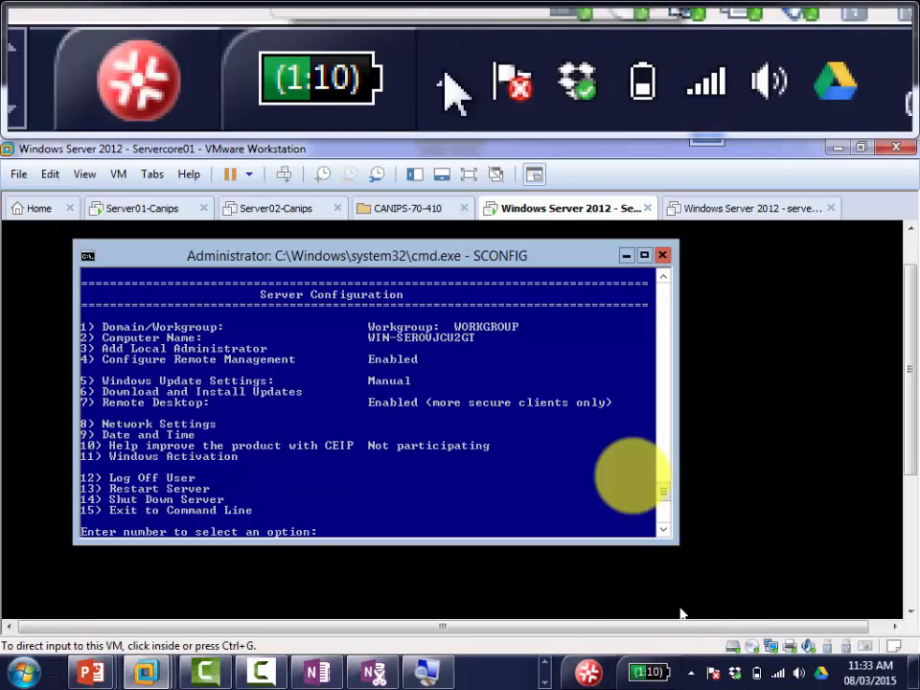
Step: Check the Server Core VM's network adapter settings without changing anything
{"action": "right_click", "coordinate": [565, 207]}
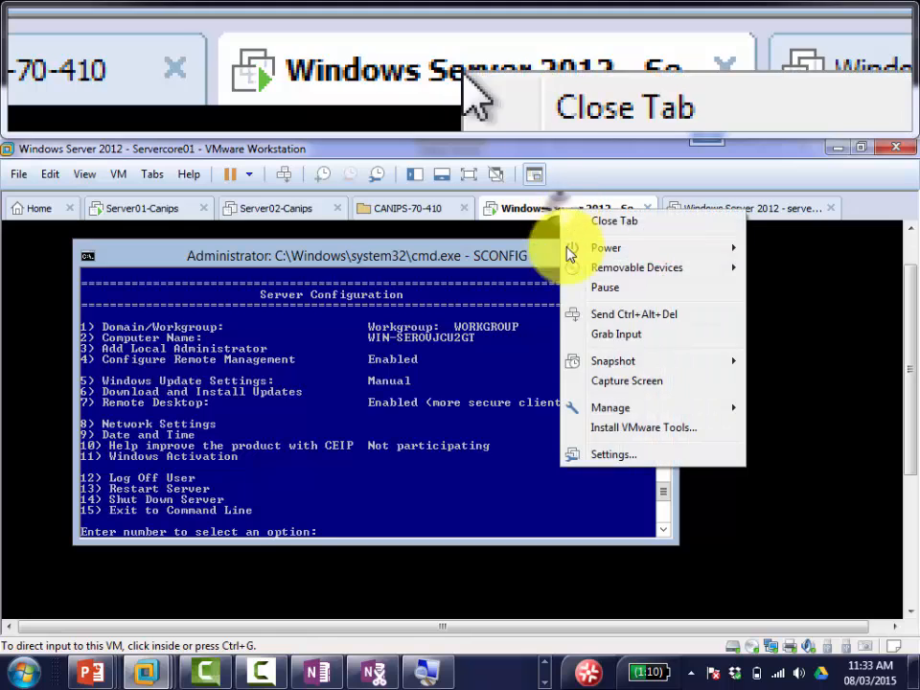
{"action": "left_click", "coordinate": [653, 455]}
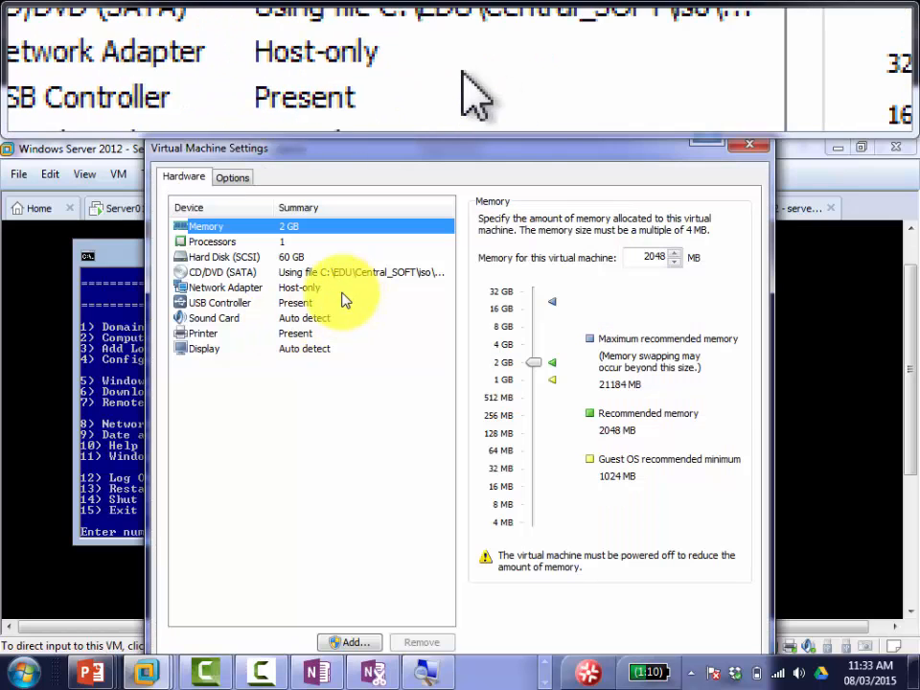
{"action": "left_click", "coordinate": [317, 289]}
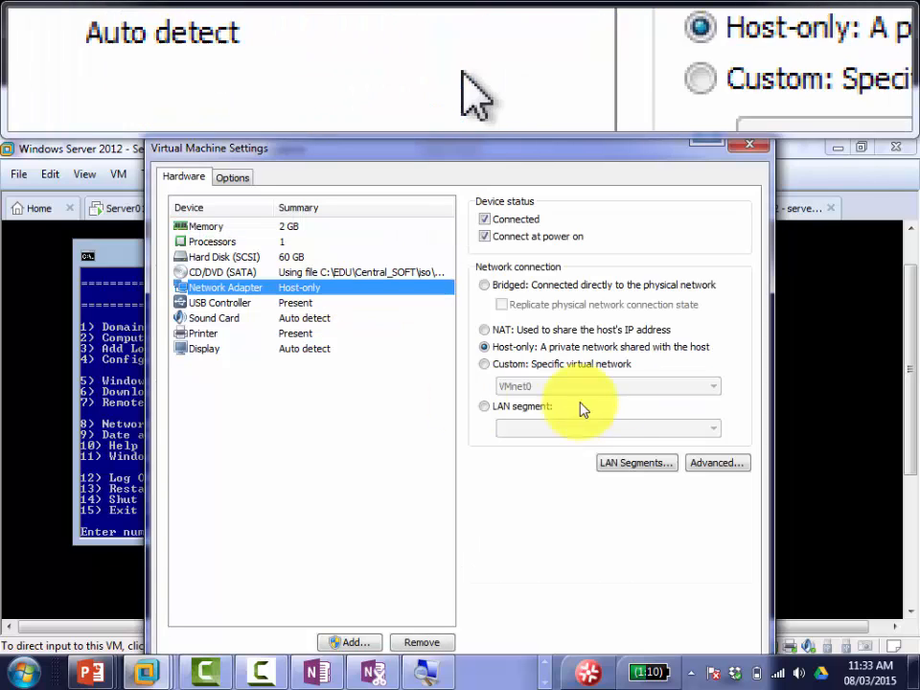
{"action": "left_click", "coordinate": [751, 145]}
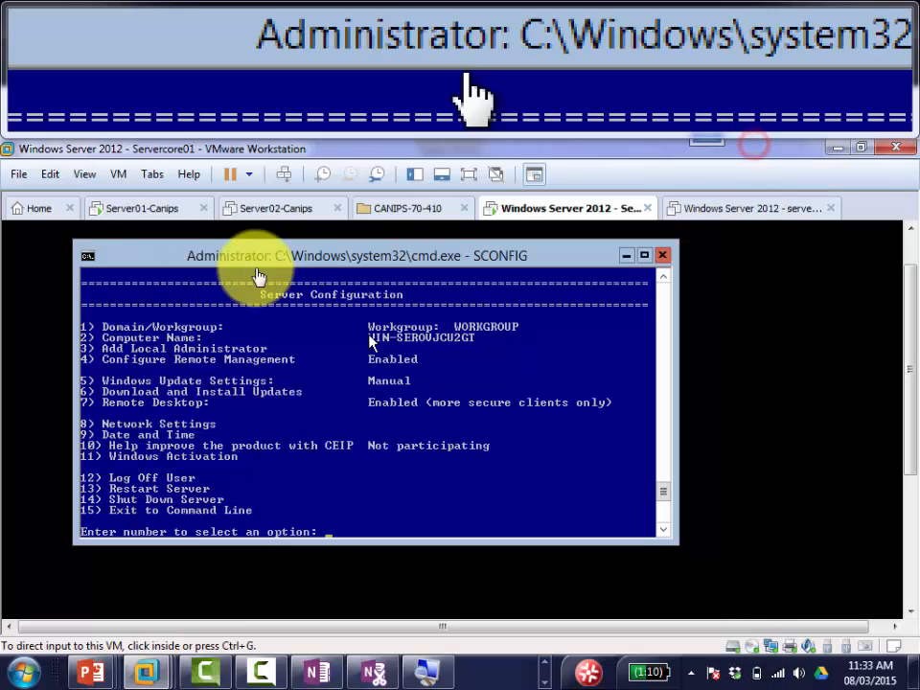
Step: Set the Server01-Canips VM's network adapter to Host-only and apply it
{"action": "left_click", "coordinate": [155, 207]}
{"action": "right_click", "coordinate": [154, 207]}
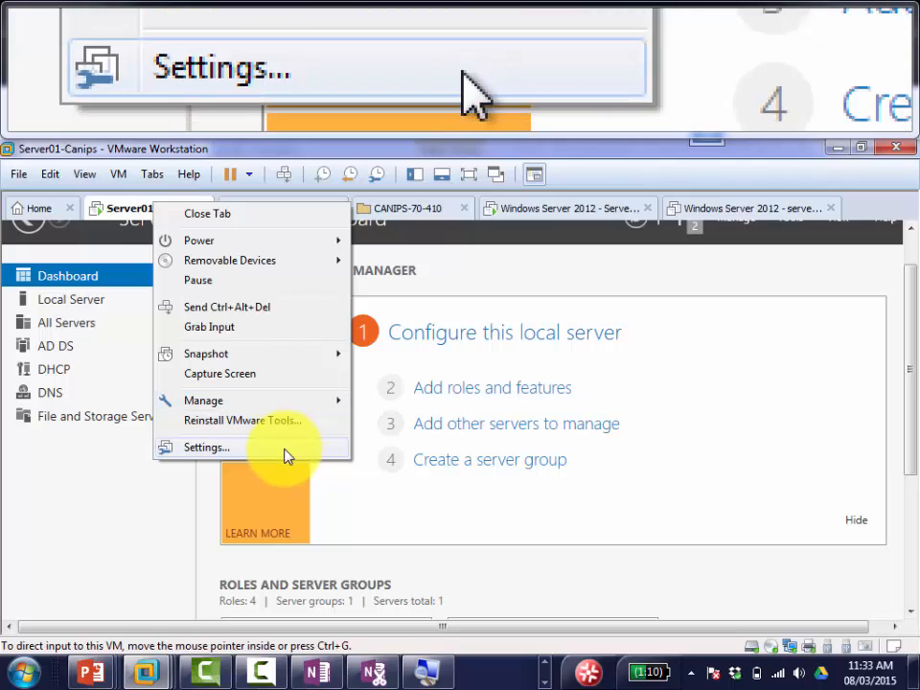
{"action": "left_click", "coordinate": [284, 451]}
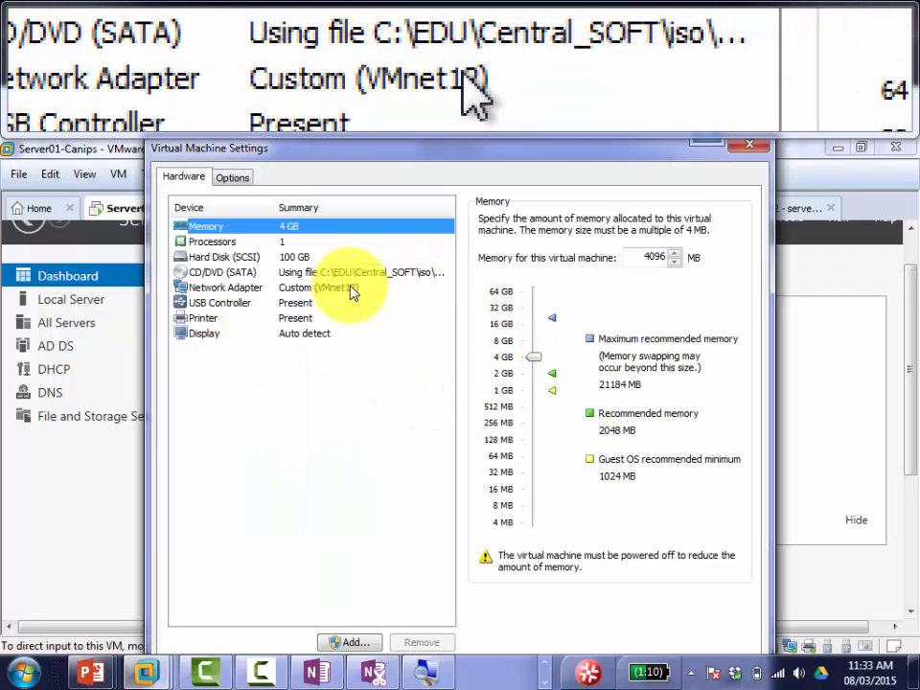
{"action": "left_click", "coordinate": [351, 288]}
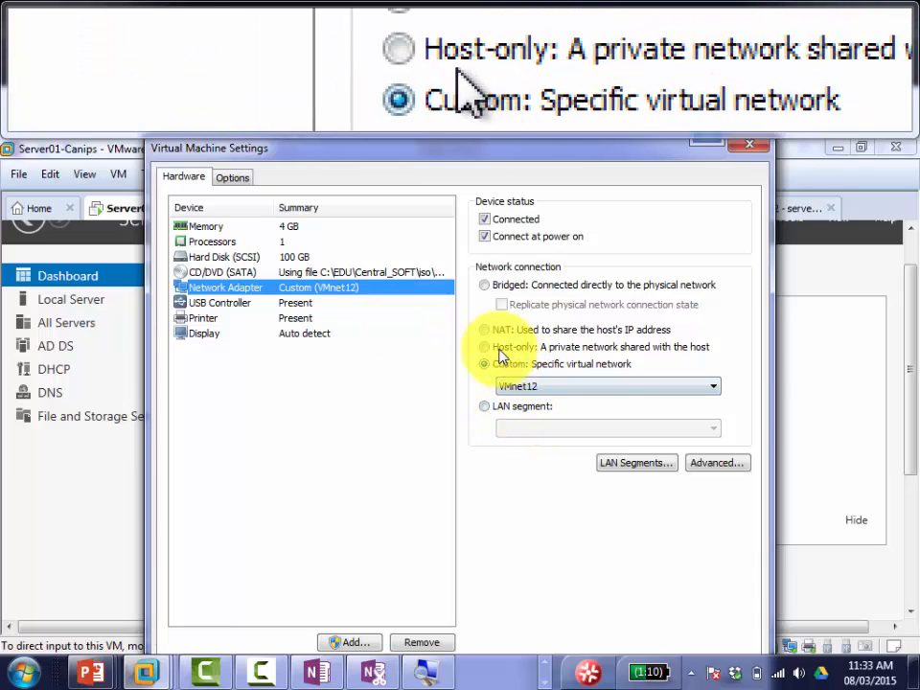
{"action": "left_click", "coordinate": [491, 347]}
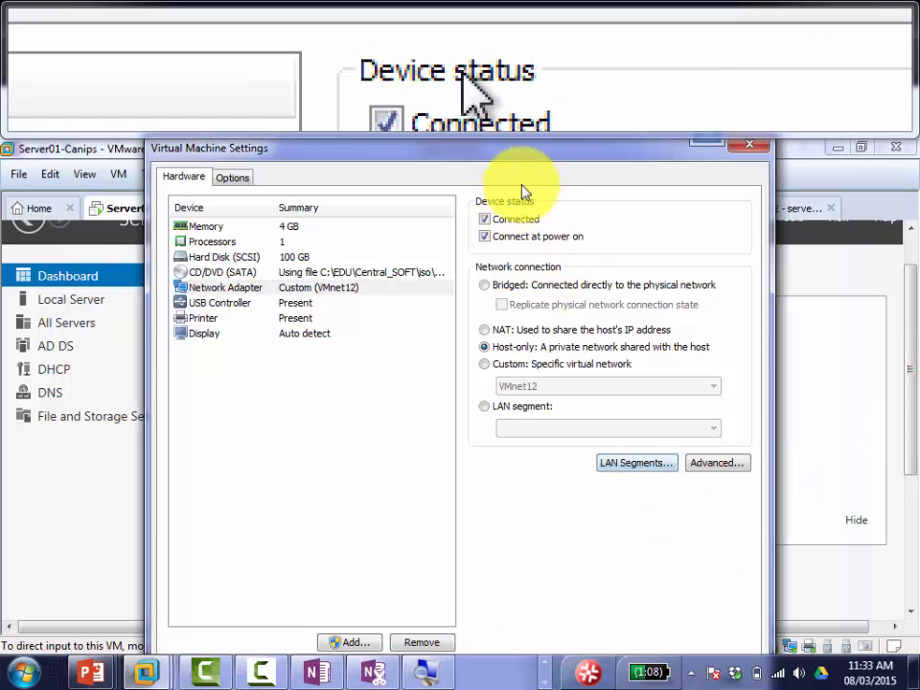
{"action": "left_click_drag", "start_coordinate": [534, 151], "coordinate": [455, 150]}
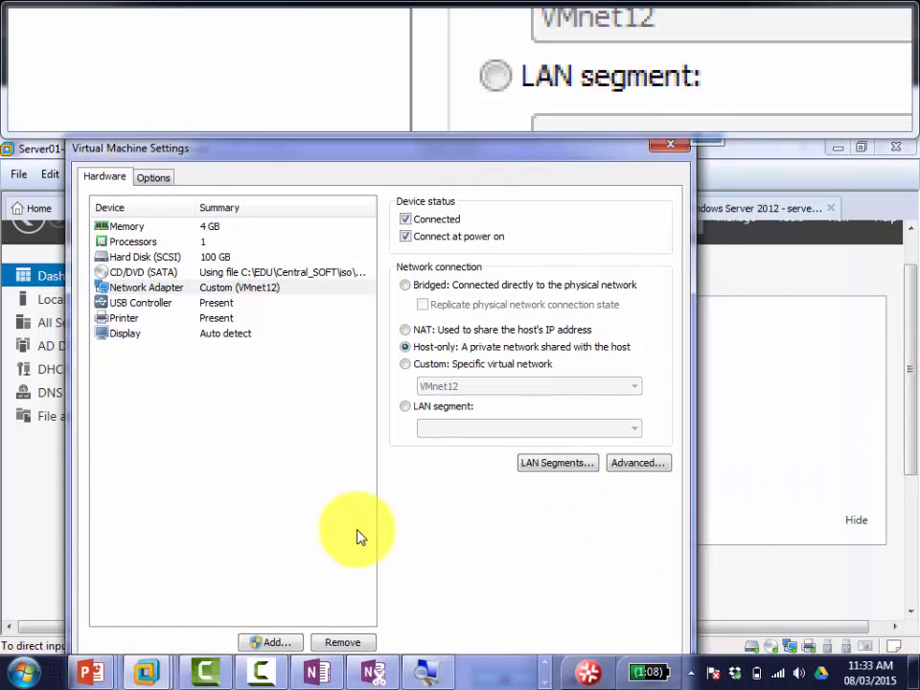
{"action": "left_click", "coordinate": [910, 343]}
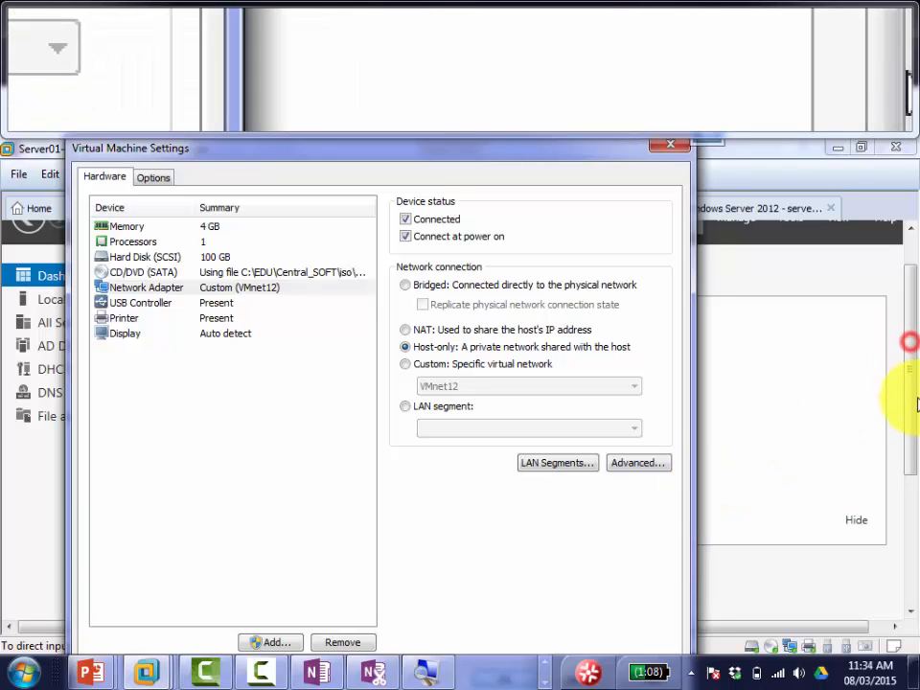
{"action": "key", "text": "Return"}
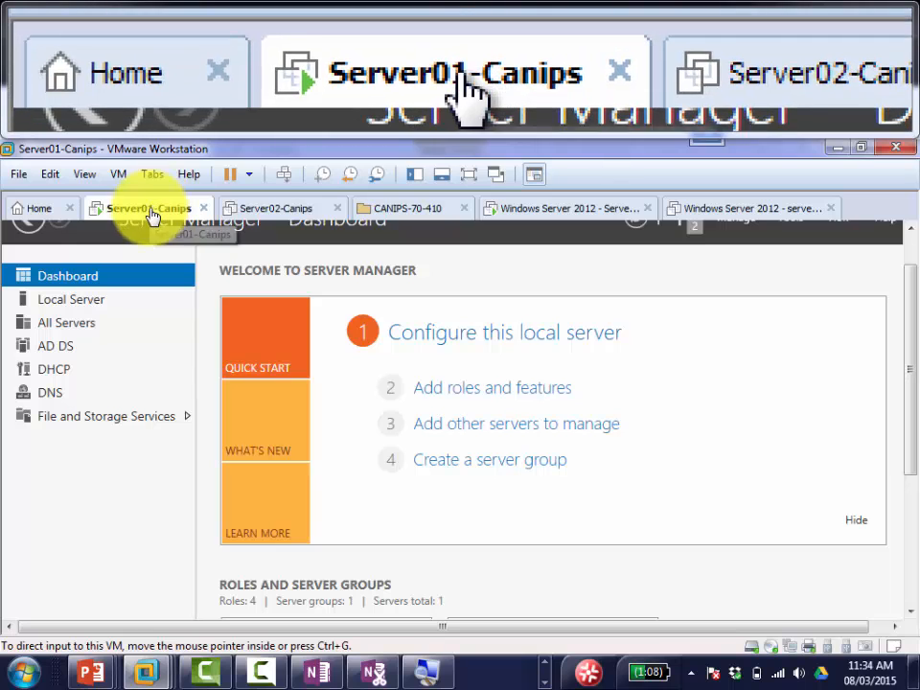
Step: Reopen Server01-Canips settings to verify the Host-only adapter, then close them
{"action": "right_click", "coordinate": [151, 212]}
{"action": "left_click", "coordinate": [272, 459]}
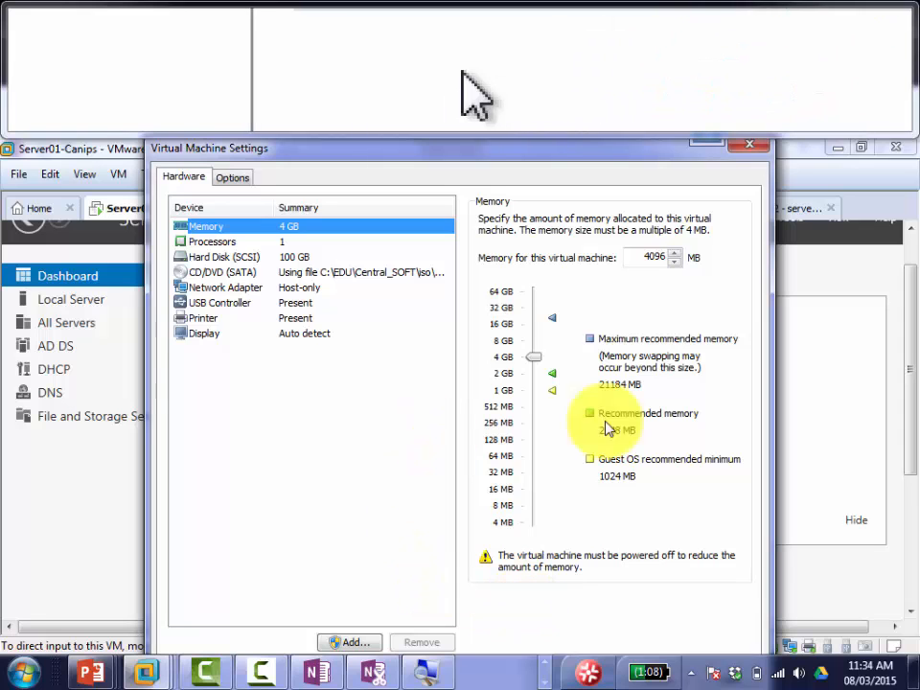
{"action": "left_click", "coordinate": [745, 149]}
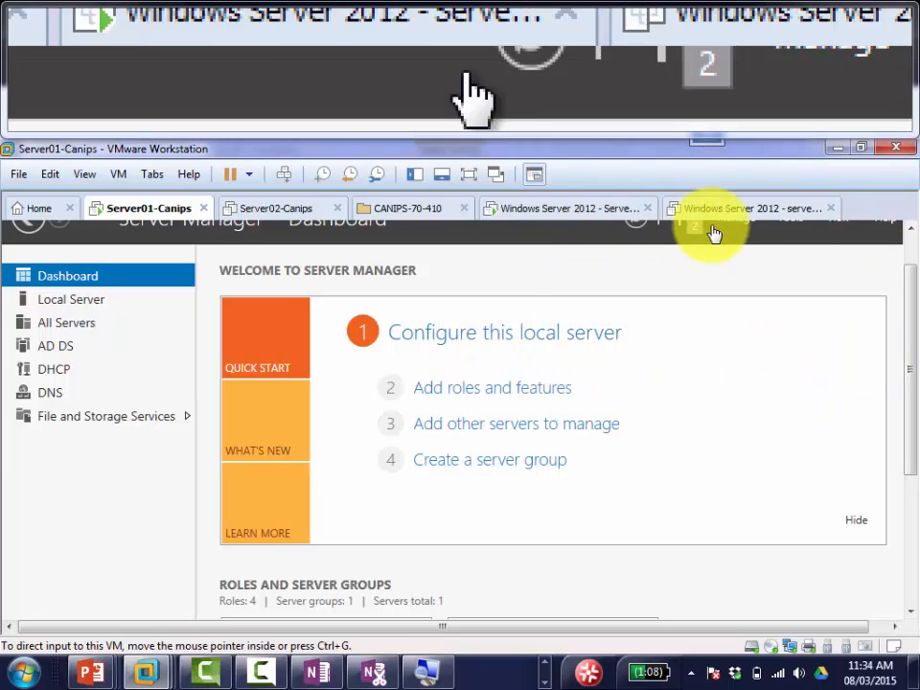
Step: In the Server Core VM's SCONFIG, join domain mydomain.local as mydomain\administrator
{"action": "left_click", "coordinate": [572, 209]}
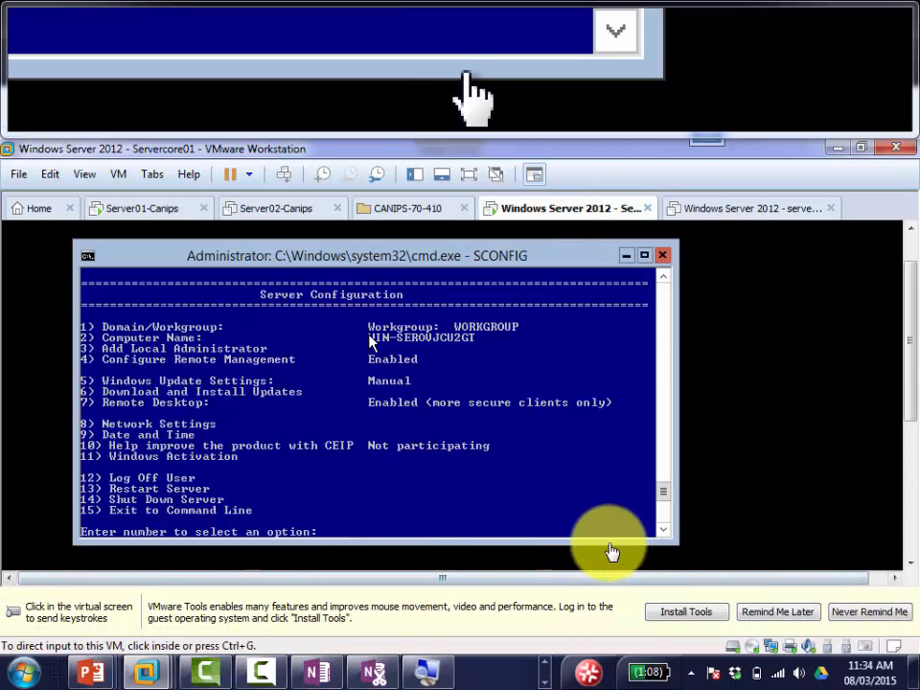
{"action": "left_click", "coordinate": [403, 536]}
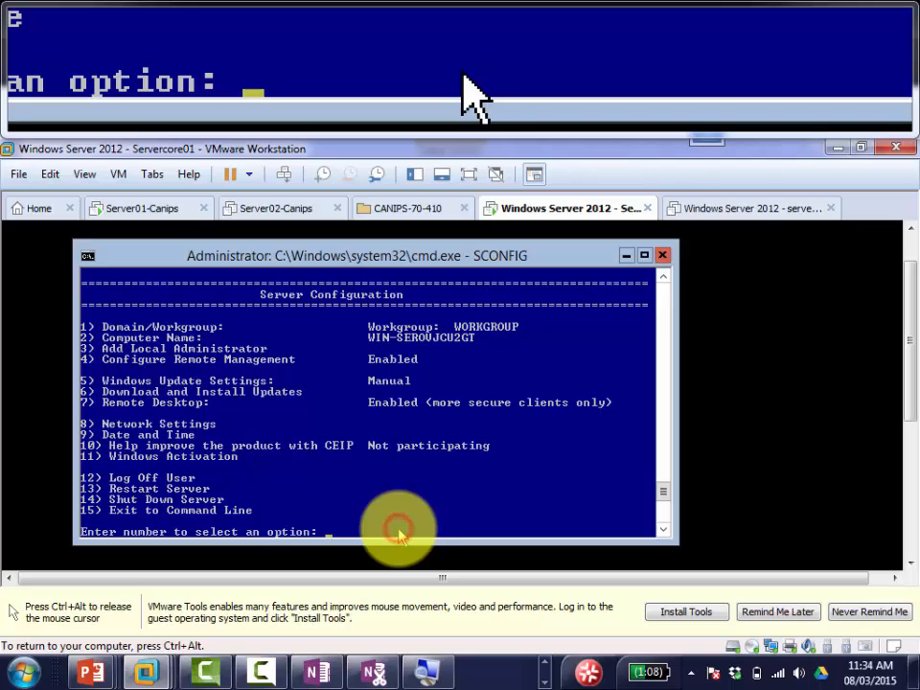
{"action": "type", "text": "1"}
{"action": "key", "text": "Return"}
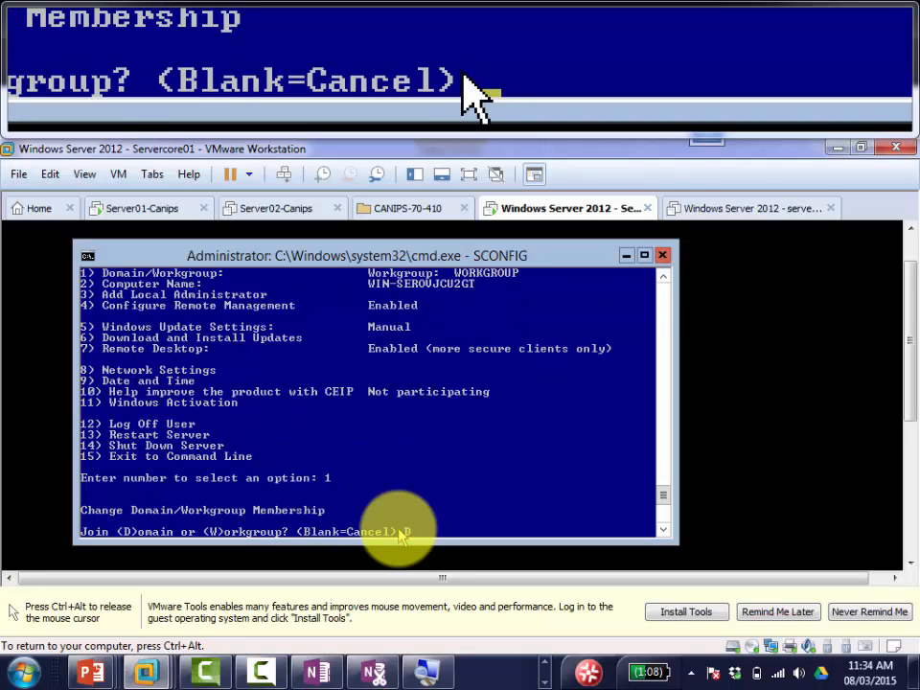
{"action": "type", "text": "D"}
{"action": "key", "text": "Return"}
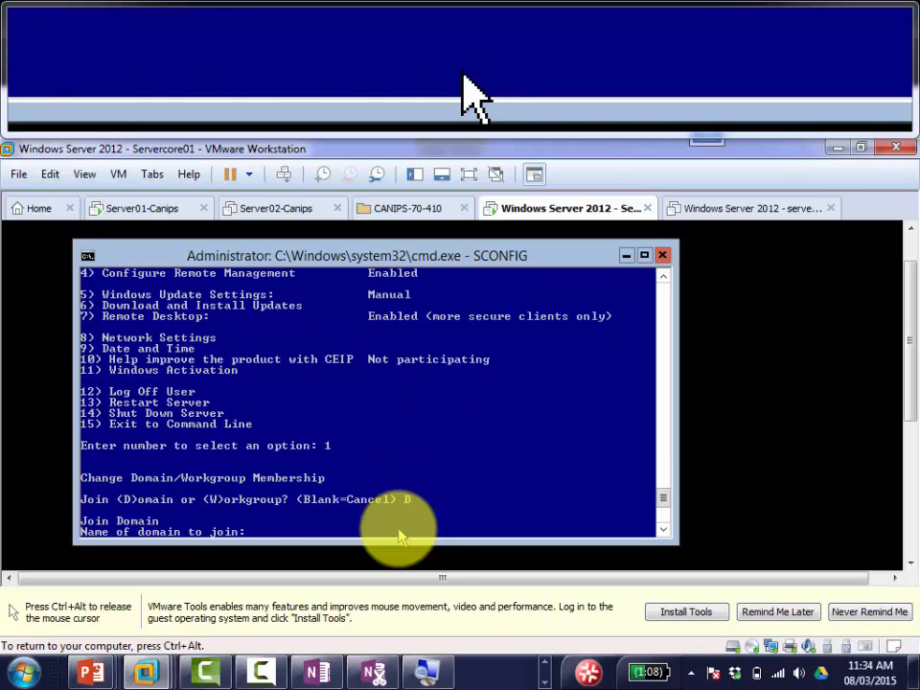
{"action": "type", "text": "mydomain"}
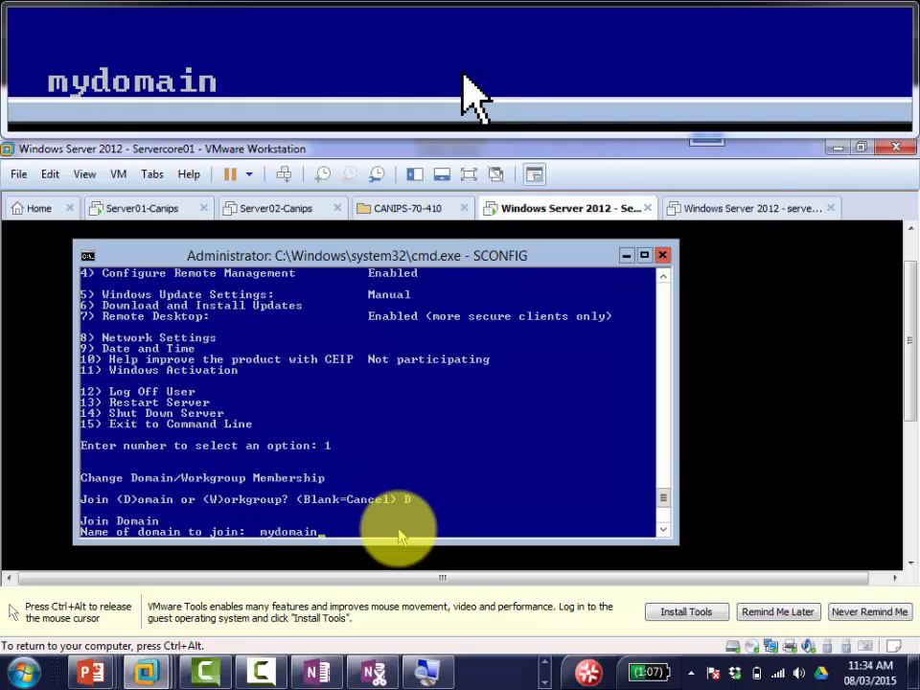
{"action": "type", "text": ".local"}
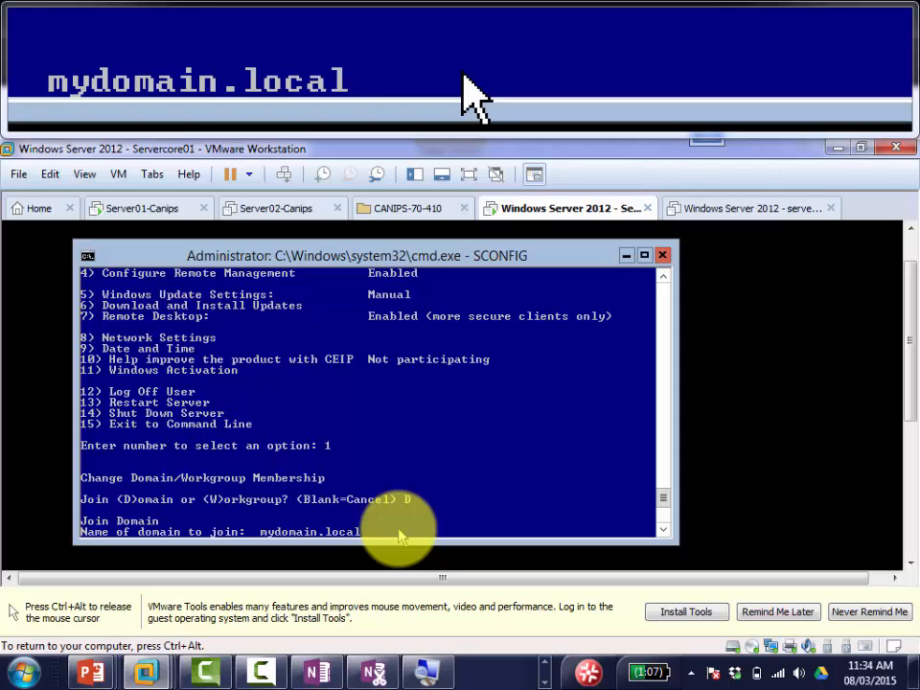
{"action": "key", "text": "Return"}
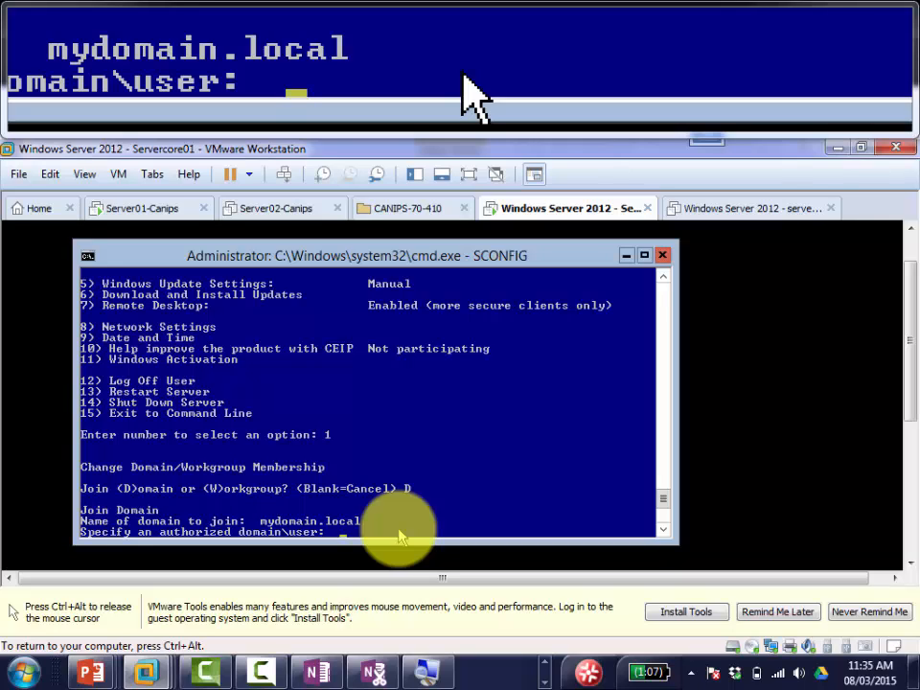
{"action": "type", "text": "my"}
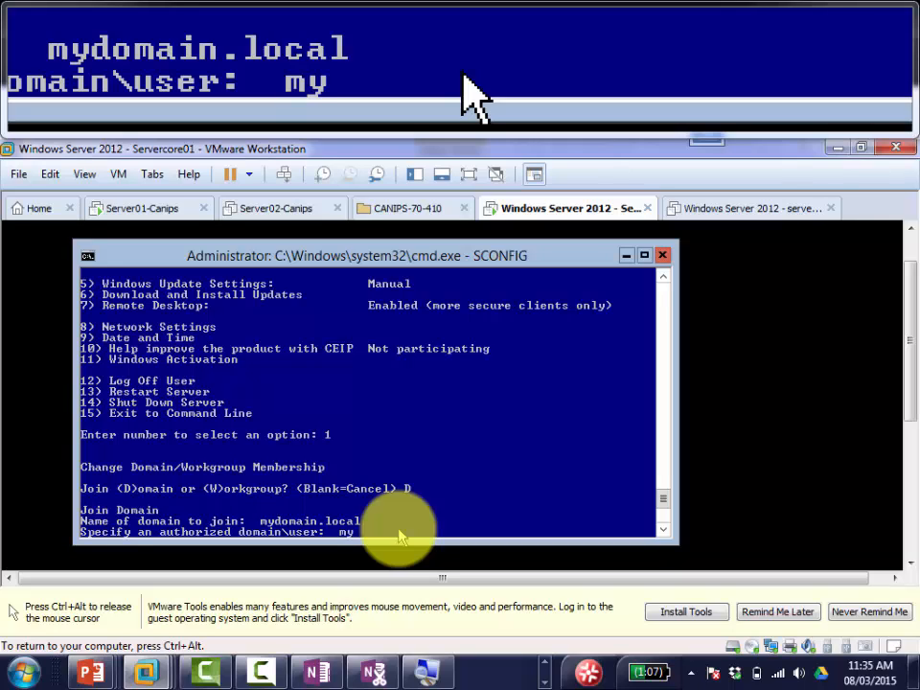
{"action": "type", "text": "domain"}
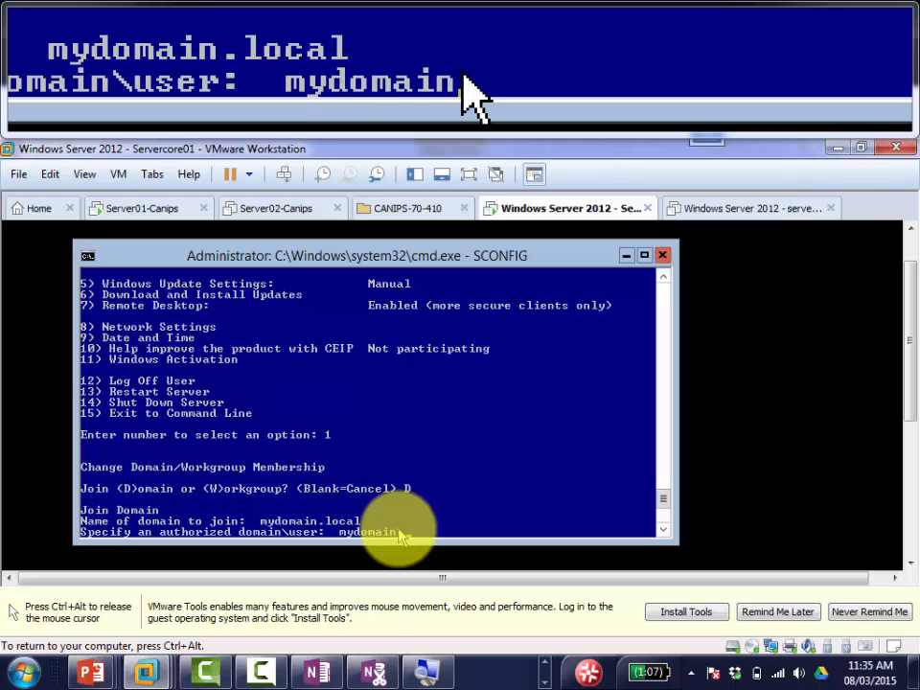
{"action": "type", "text": "\\administr"}
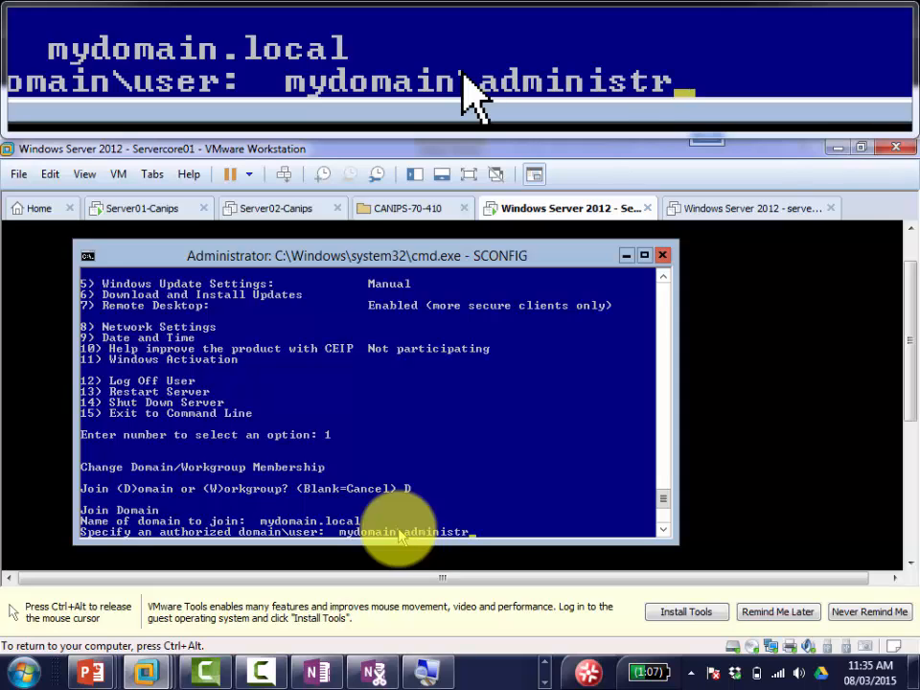
{"action": "type", "text": "at"}
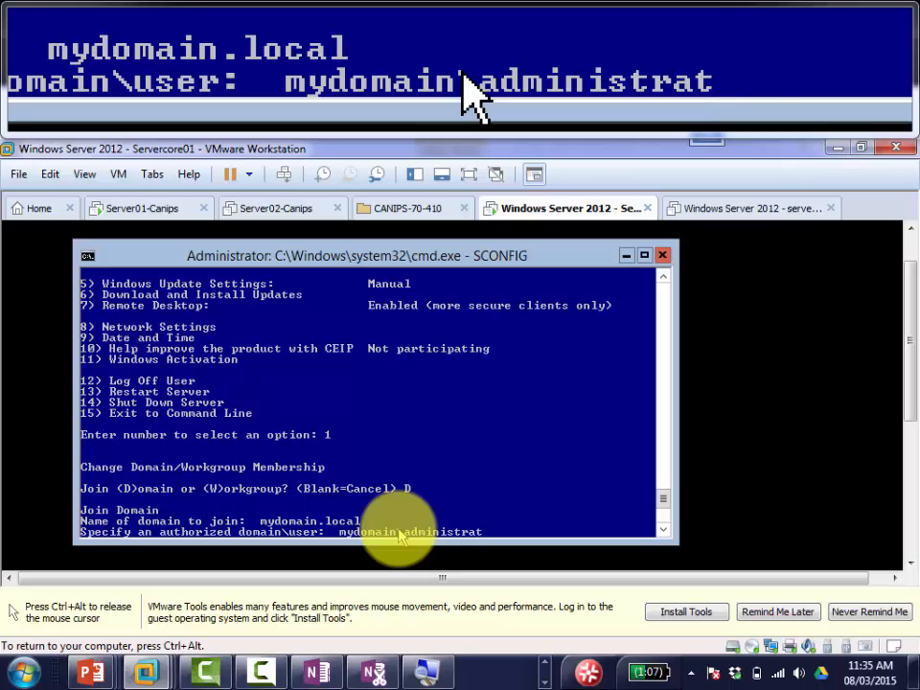
{"action": "type", "text": "or"}
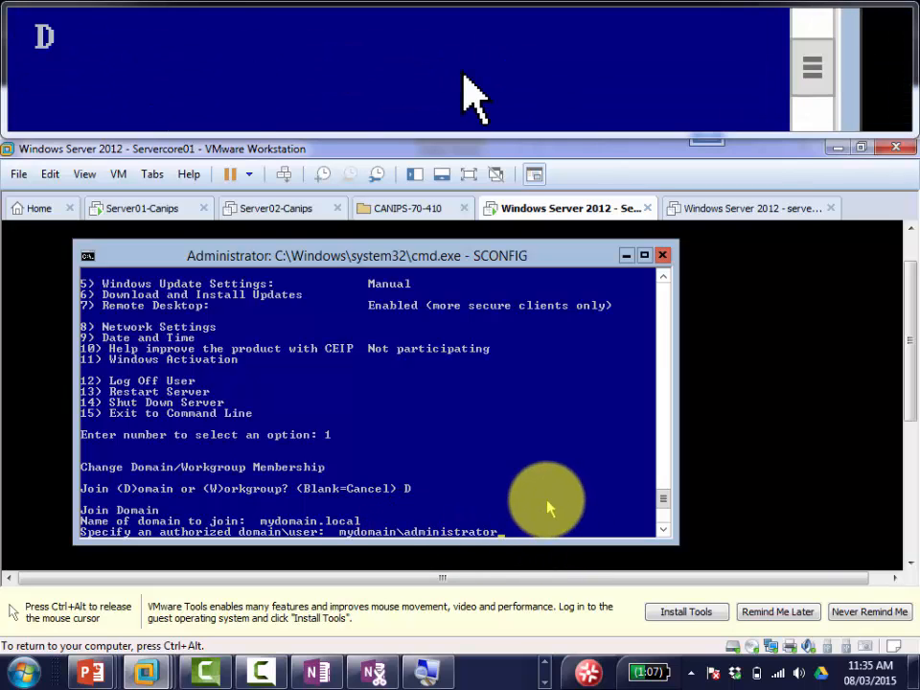
{"action": "key", "text": "Return"}
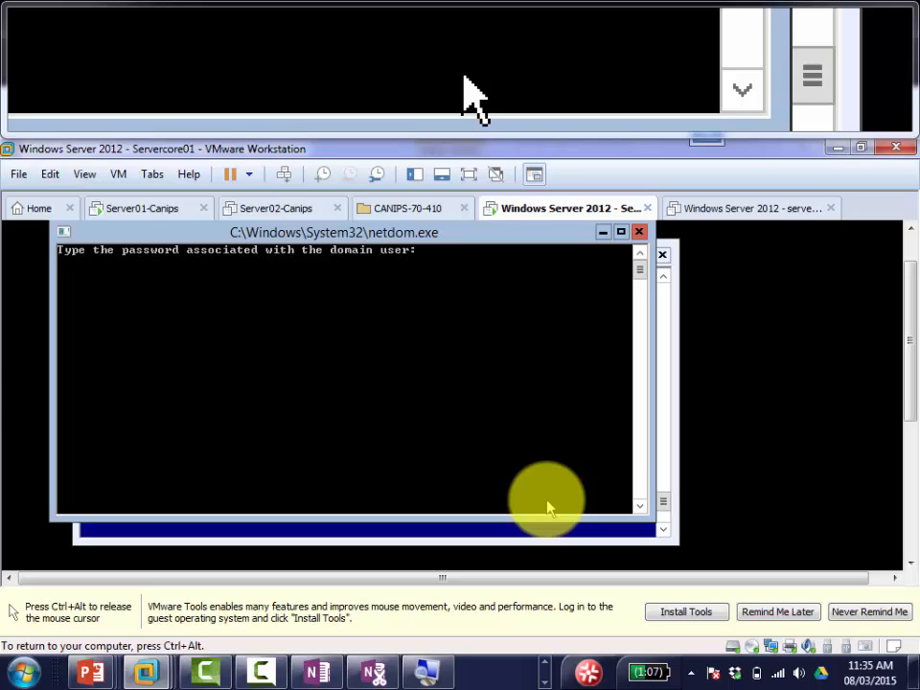
Step: Submit the domain password and dismiss the resulting domain join error
{"action": "key", "text": "Return"}
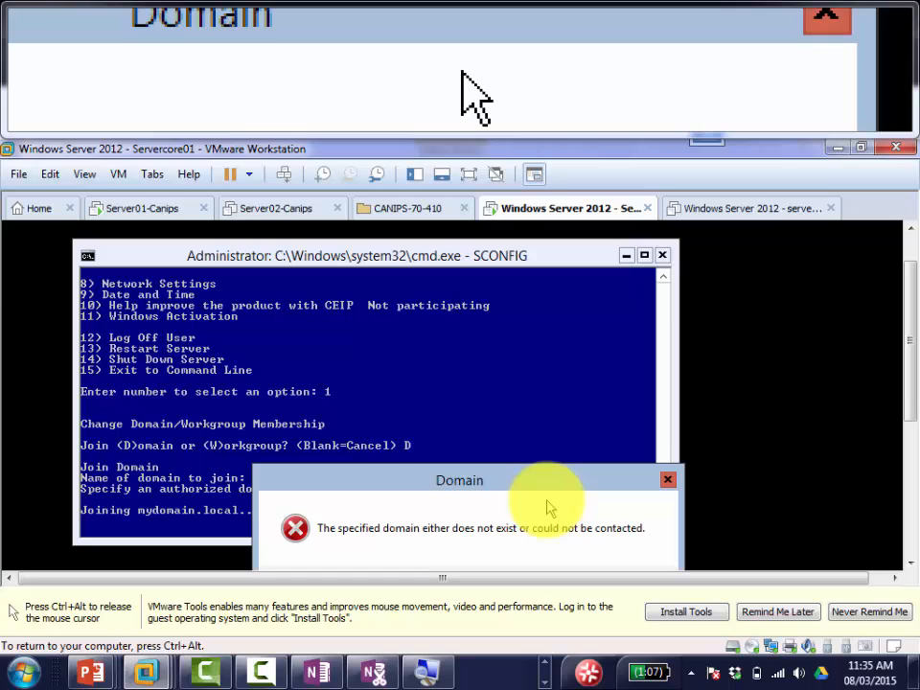
{"action": "left_click_drag", "start_coordinate": [565, 476], "coordinate": [557, 348]}
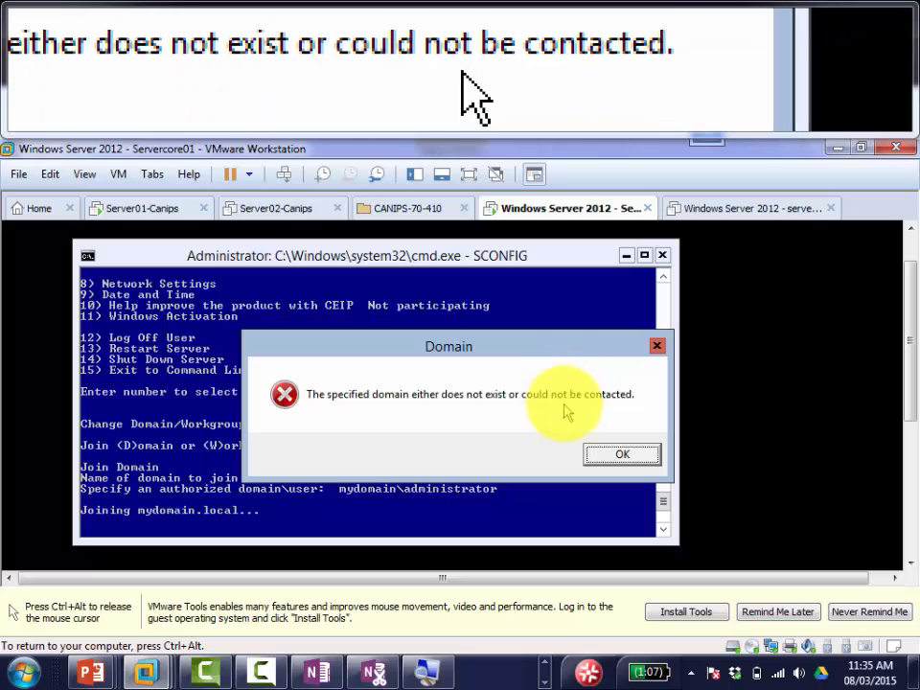
{"action": "left_click", "coordinate": [615, 459]}
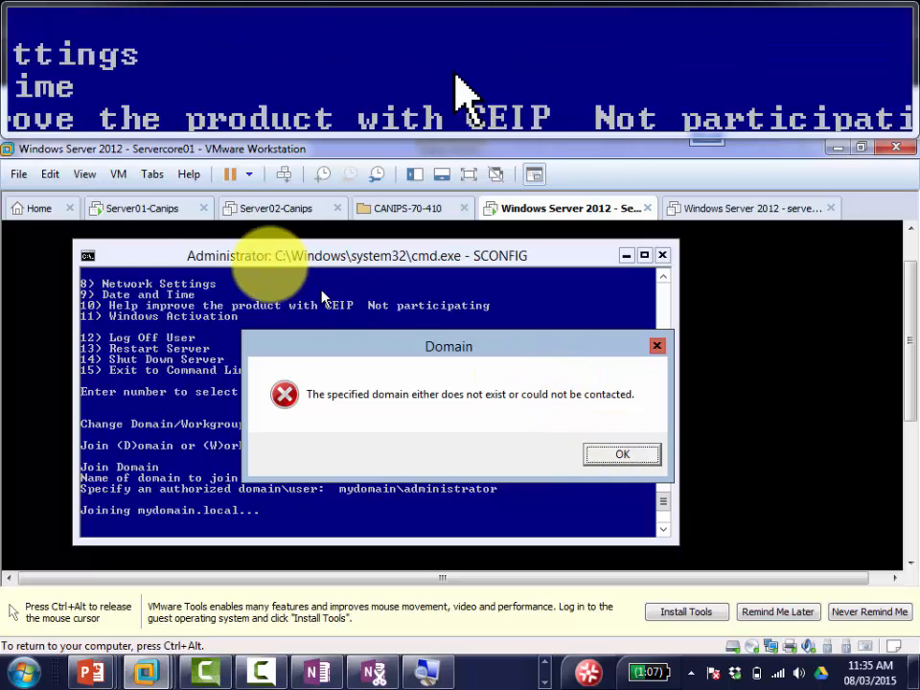
Step: Review the Server Core VM's hardware settings, then switch to Server01-Canips
{"action": "left_click", "coordinate": [139, 209]}
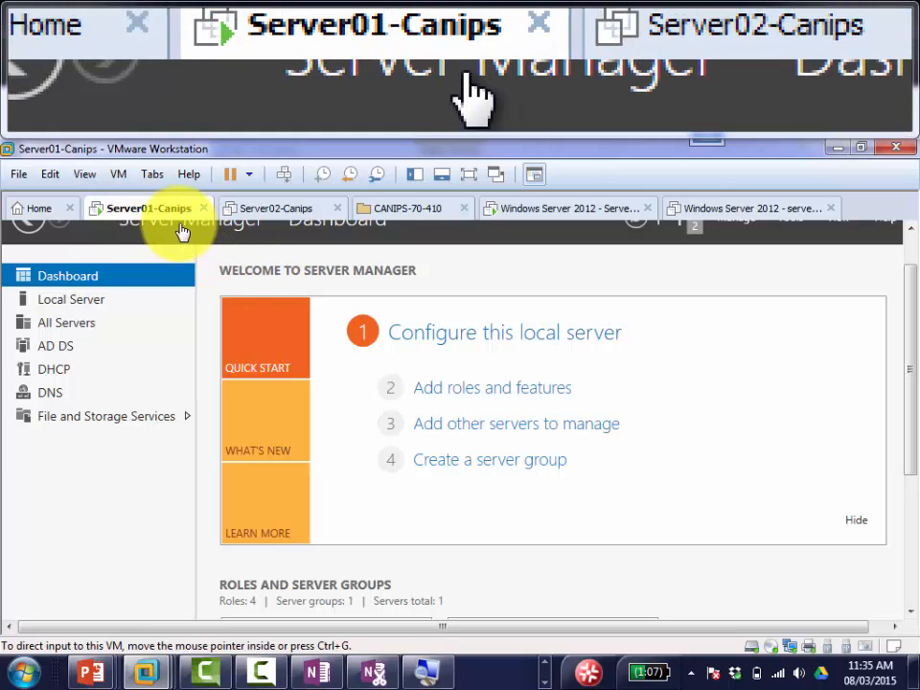
{"action": "left_click", "coordinate": [593, 210]}
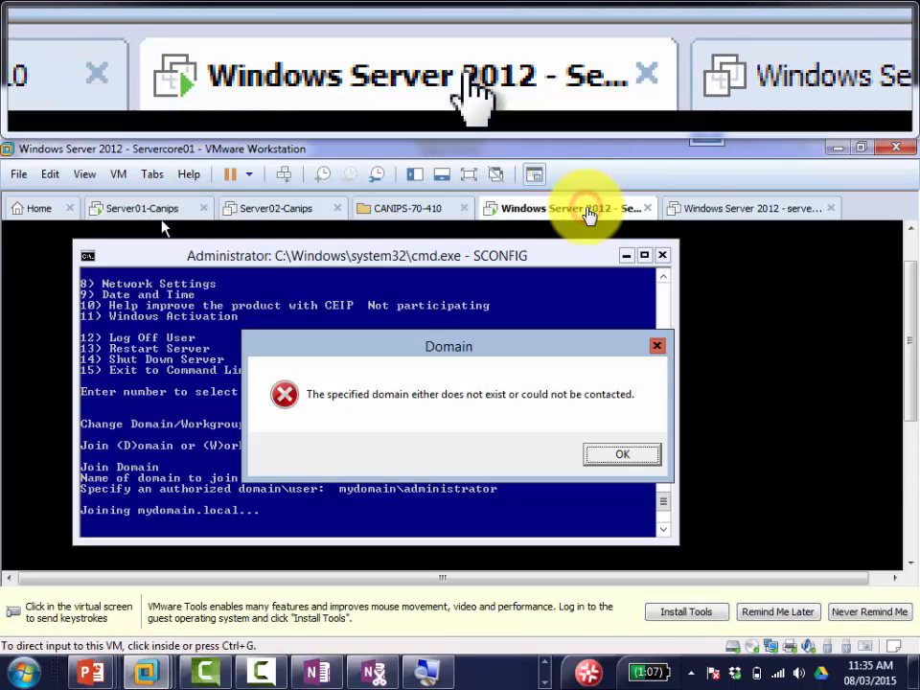
{"action": "right_click", "coordinate": [592, 212]}
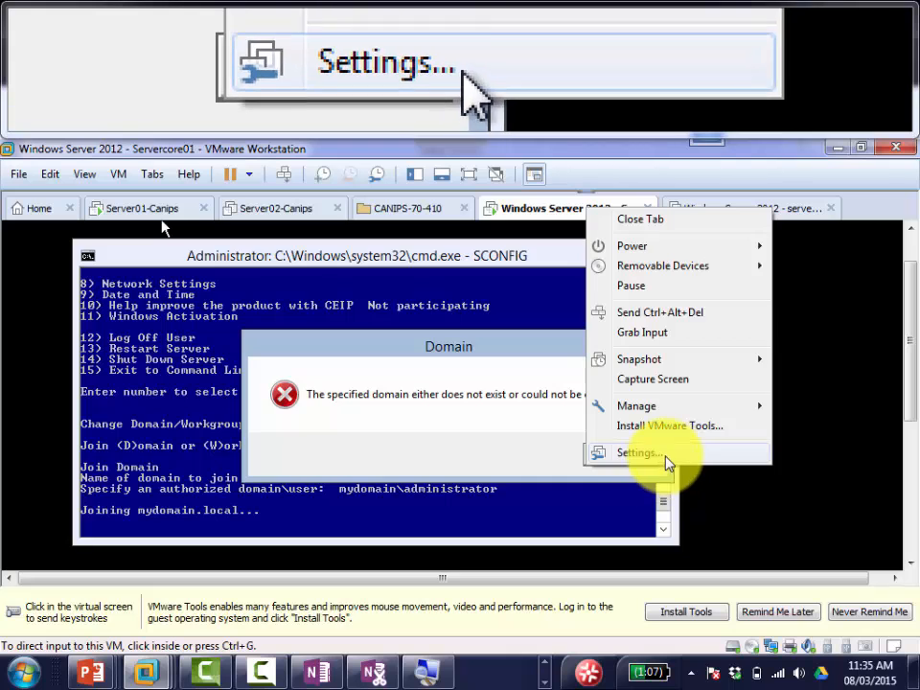
{"action": "left_click", "coordinate": [659, 460]}
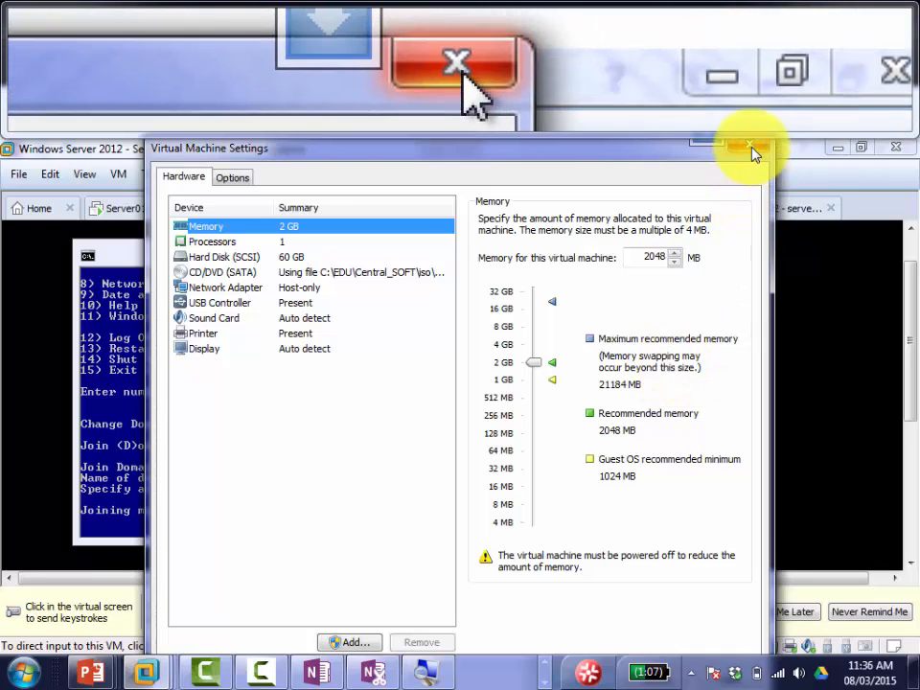
{"action": "left_click", "coordinate": [749, 146]}
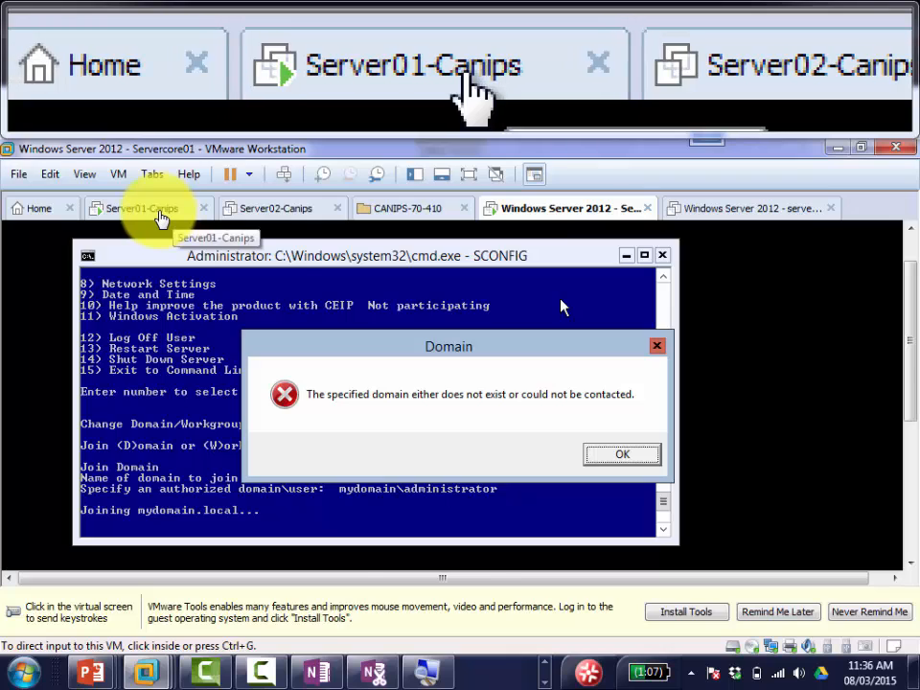
{"action": "left_click", "coordinate": [165, 217]}
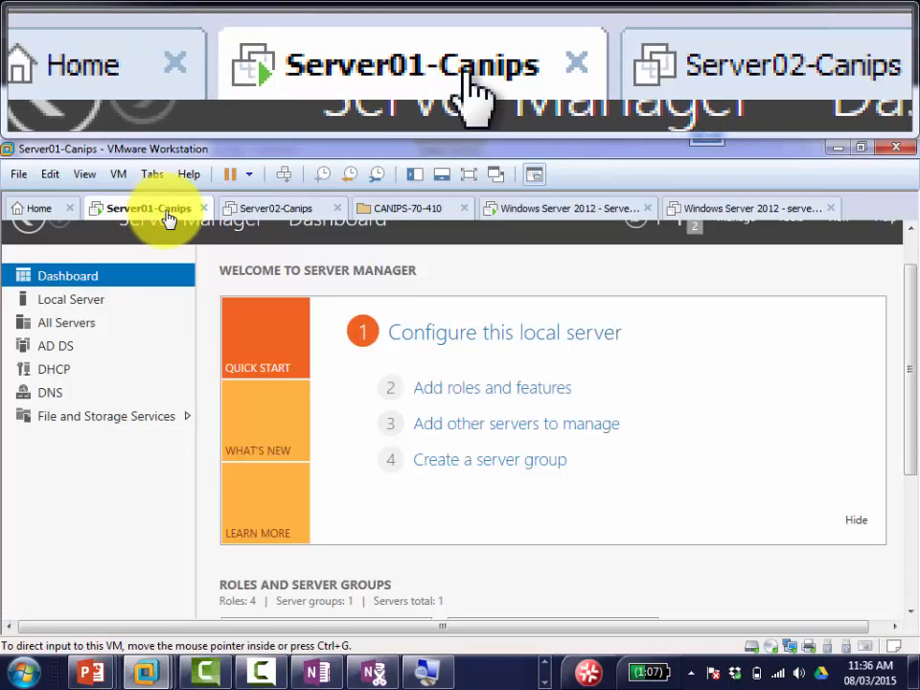
{"action": "right_click", "coordinate": [163, 220]}
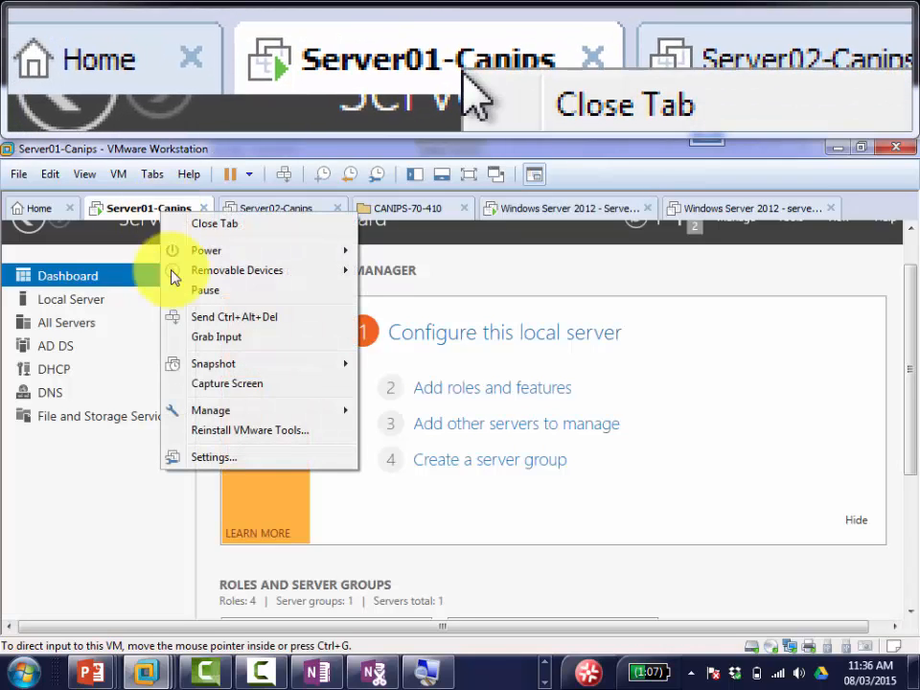
Step: Confirm Server01-Canips's network adapter is Host-only and return focus to that VM
{"action": "left_click", "coordinate": [245, 459]}
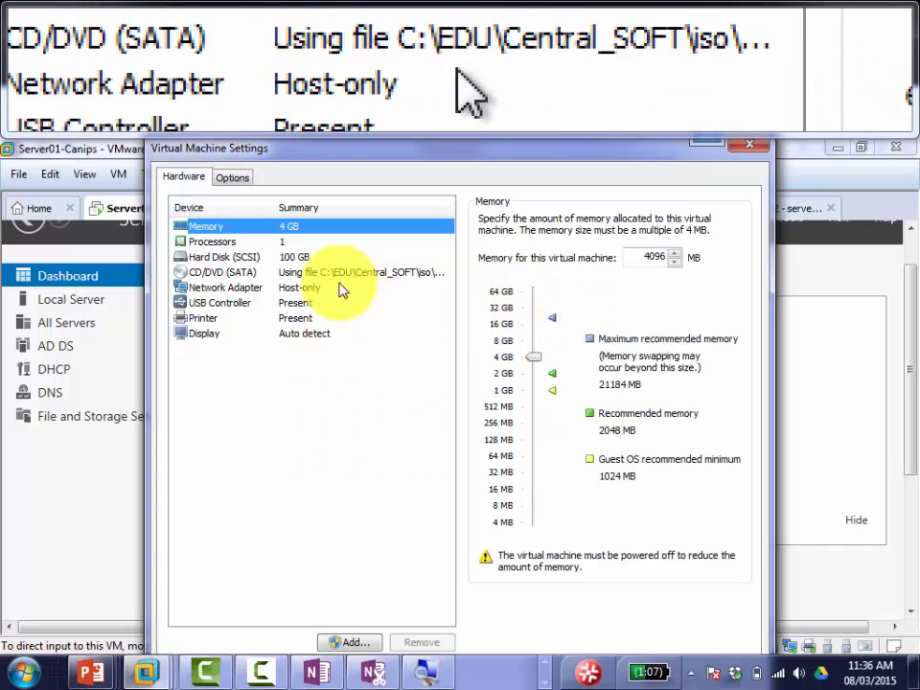
{"action": "left_click", "coordinate": [319, 290]}
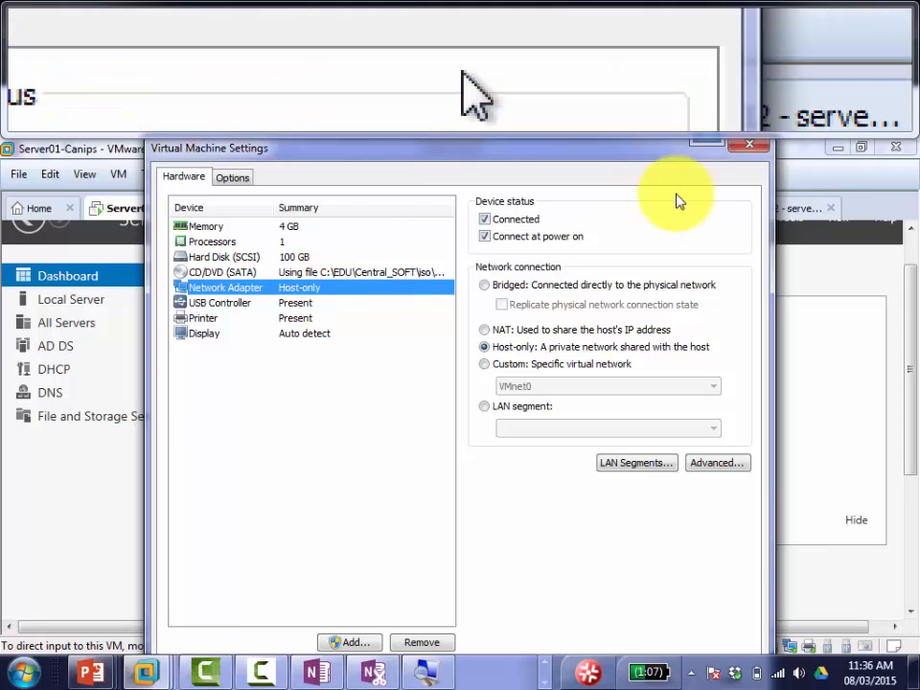
{"action": "left_click", "coordinate": [746, 151]}
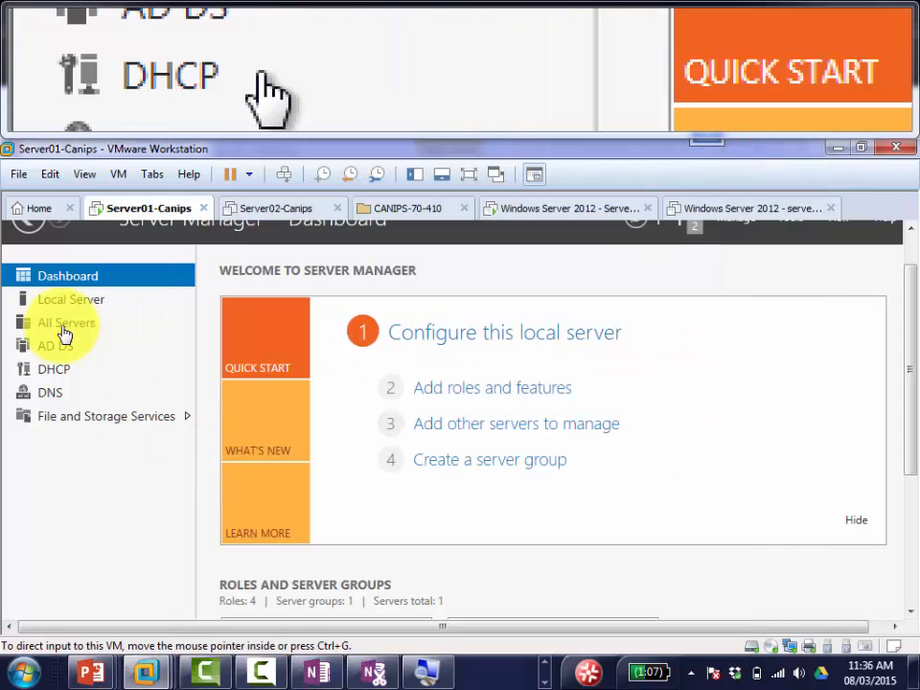
{"action": "left_click", "coordinate": [83, 306]}
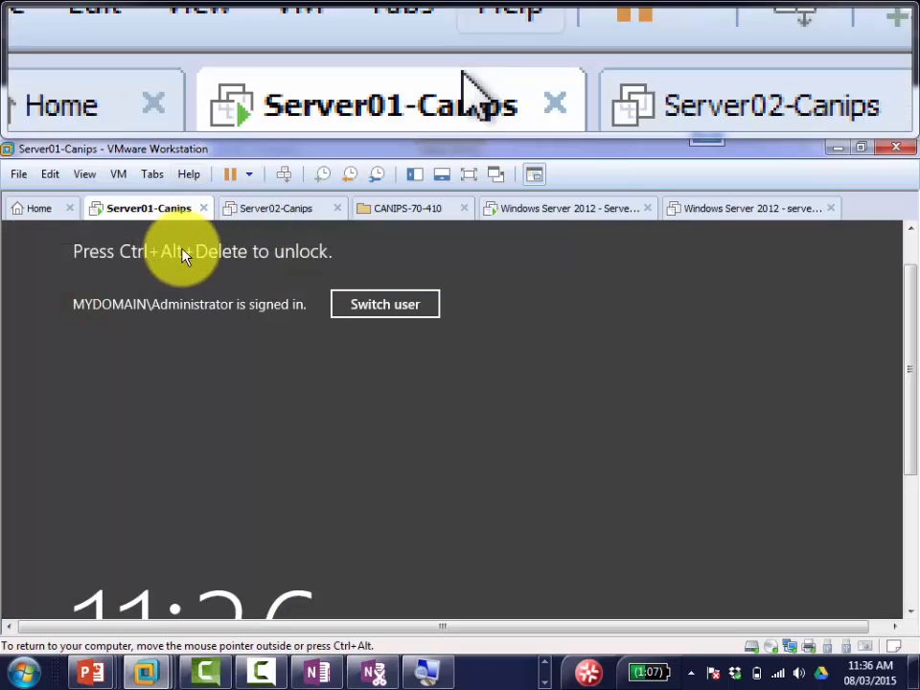
Step: Unlock Server01-Canips by sending Ctrl+Alt+Del and entering the administrator password
{"action": "left_click", "coordinate": [284, 173]}
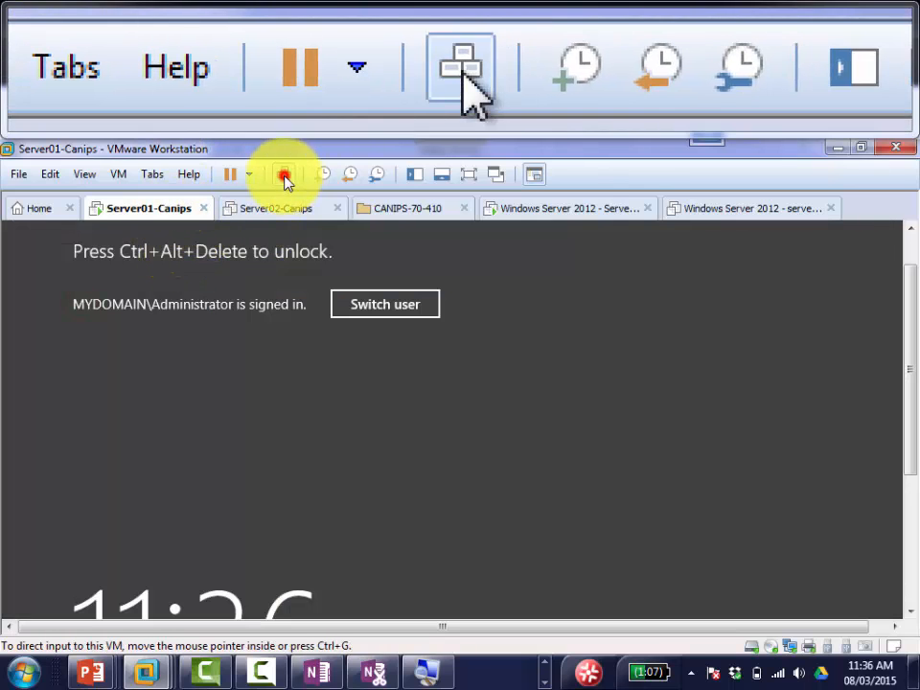
{"action": "left_click", "coordinate": [487, 409]}
{"action": "type", "text": "Pa"}
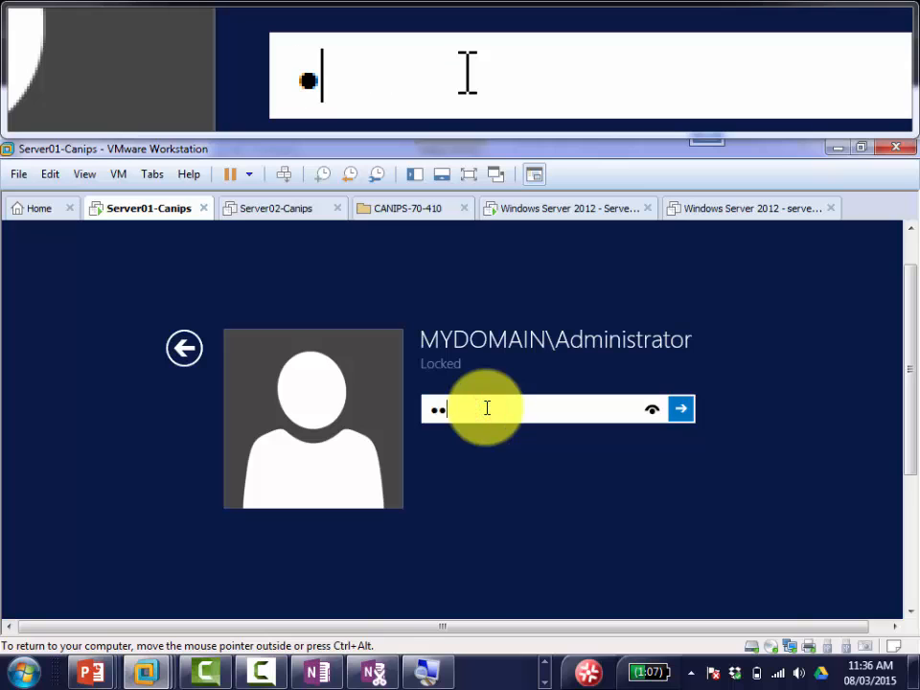
{"action": "key", "text": "Return"}
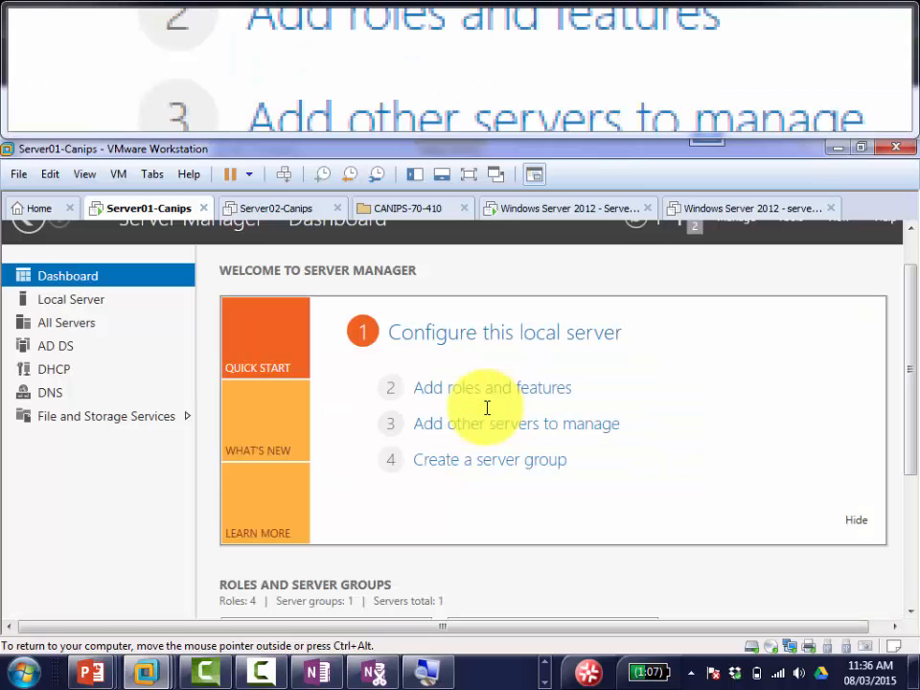
Step: From Local Server, turn Windows Firewall off for the domain network and apply
{"action": "left_click", "coordinate": [98, 305]}
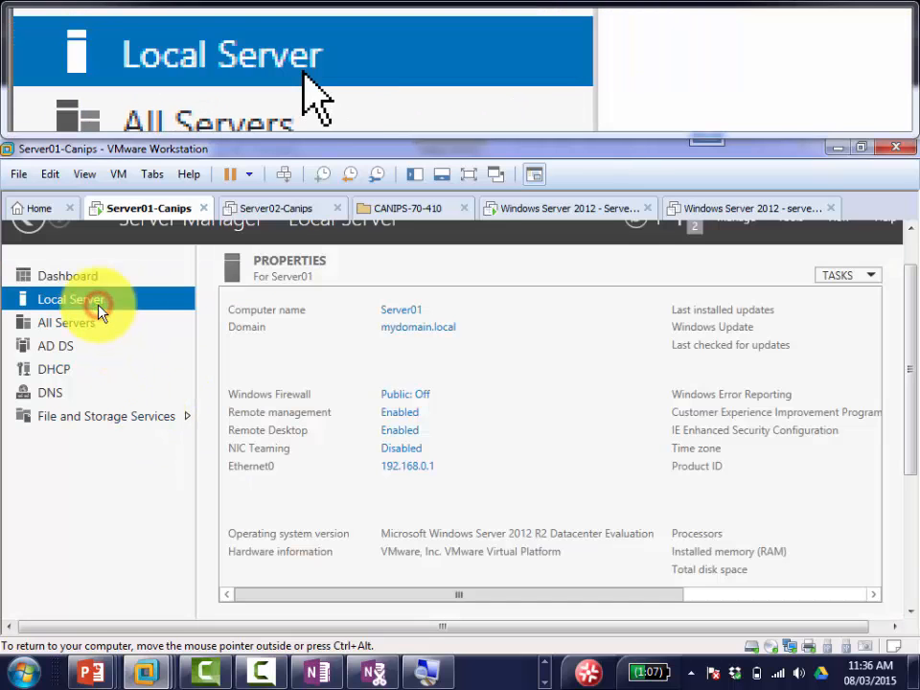
{"action": "left_click", "coordinate": [425, 397]}
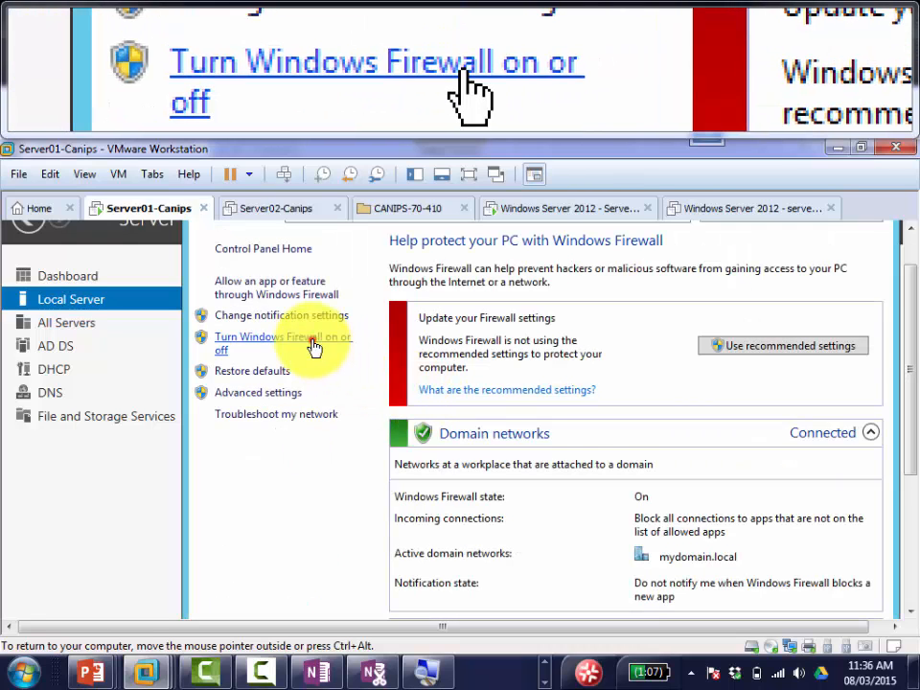
{"action": "left_click", "coordinate": [319, 348]}
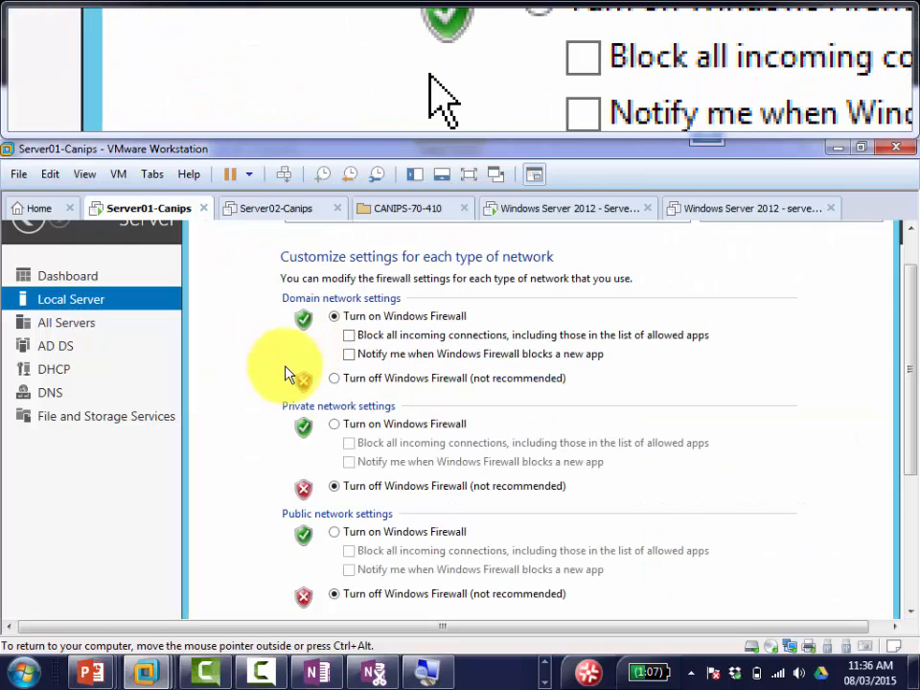
{"action": "left_click", "coordinate": [335, 379]}
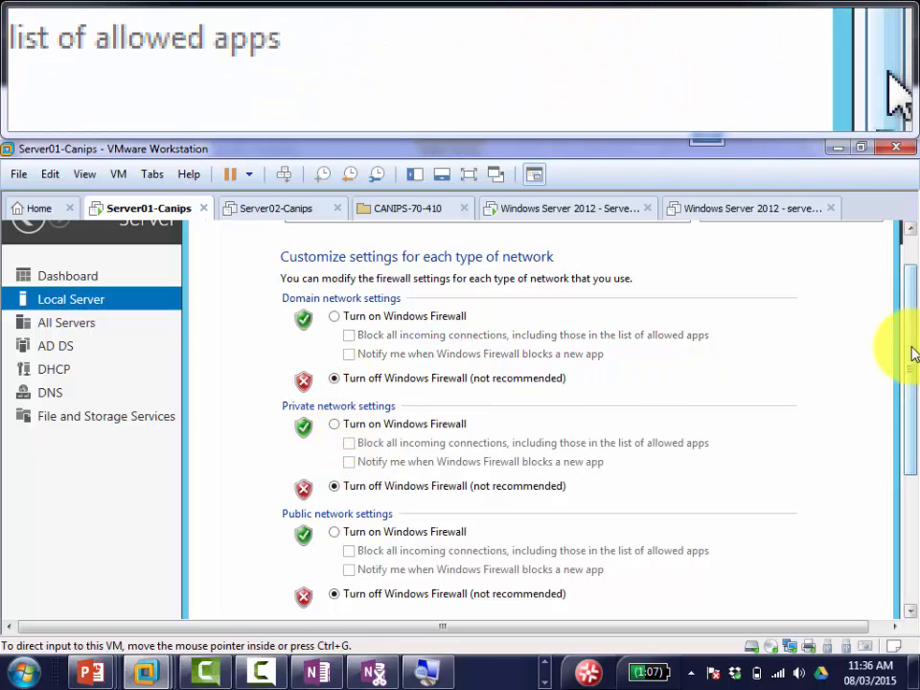
{"action": "left_click_drag", "start_coordinate": [907, 351], "coordinate": [907, 410]}
{"action": "left_click", "coordinate": [692, 564]}
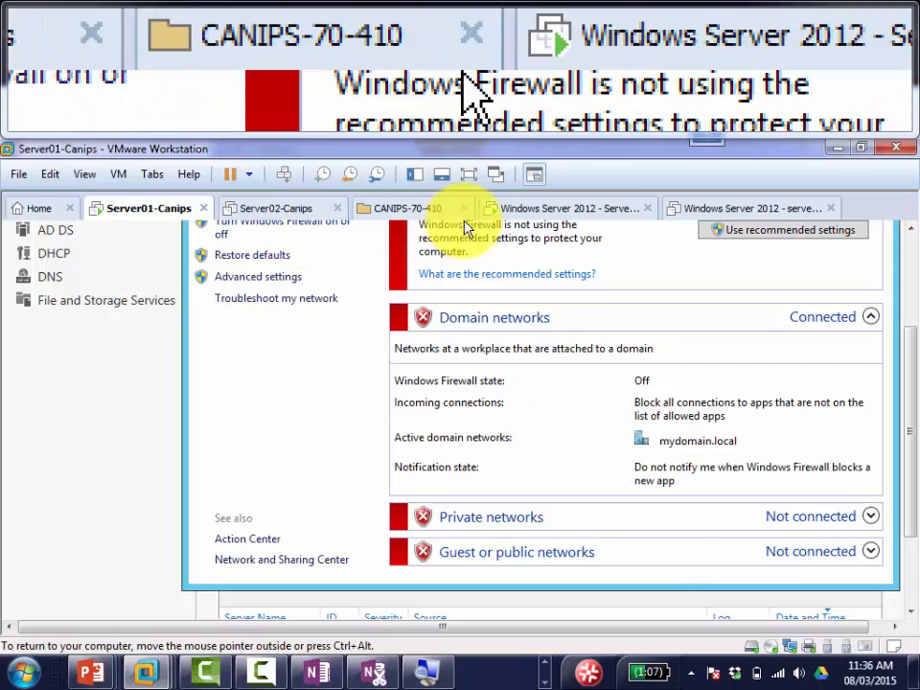
Step: Close the Server02-Canips and CANIPS-70-410 tabs and dismiss the Server Core domain error
{"action": "left_click", "coordinate": [340, 210]}
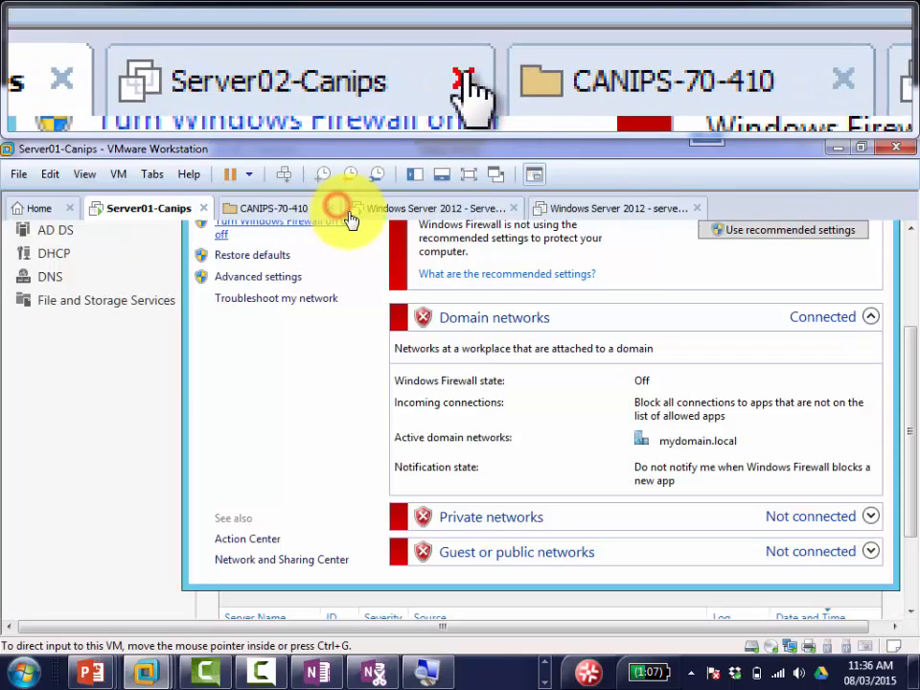
{"action": "left_click", "coordinate": [333, 210]}
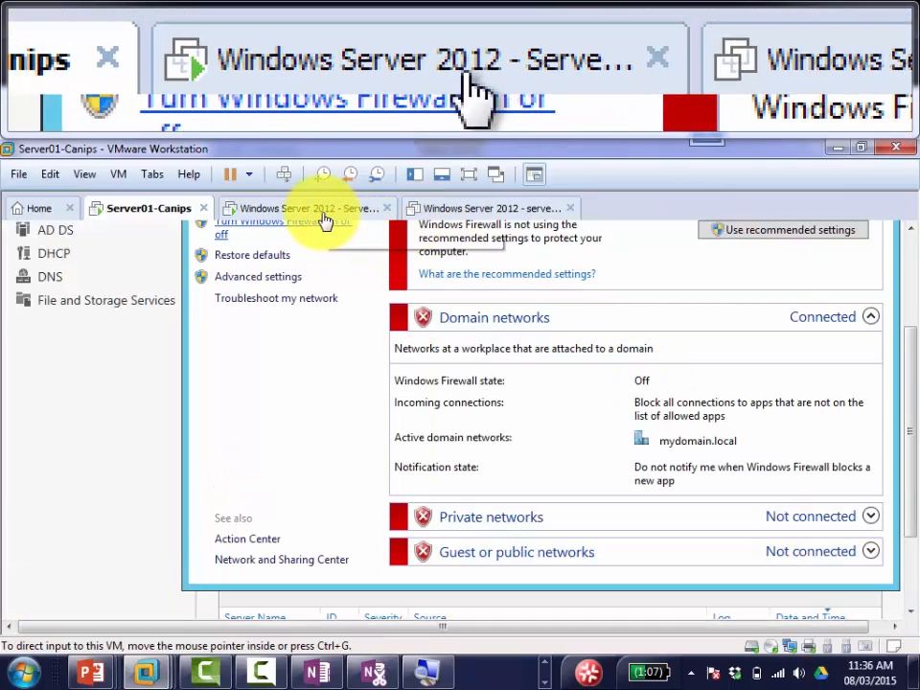
{"action": "left_click", "coordinate": [322, 210]}
{"action": "left_click", "coordinate": [649, 338]}
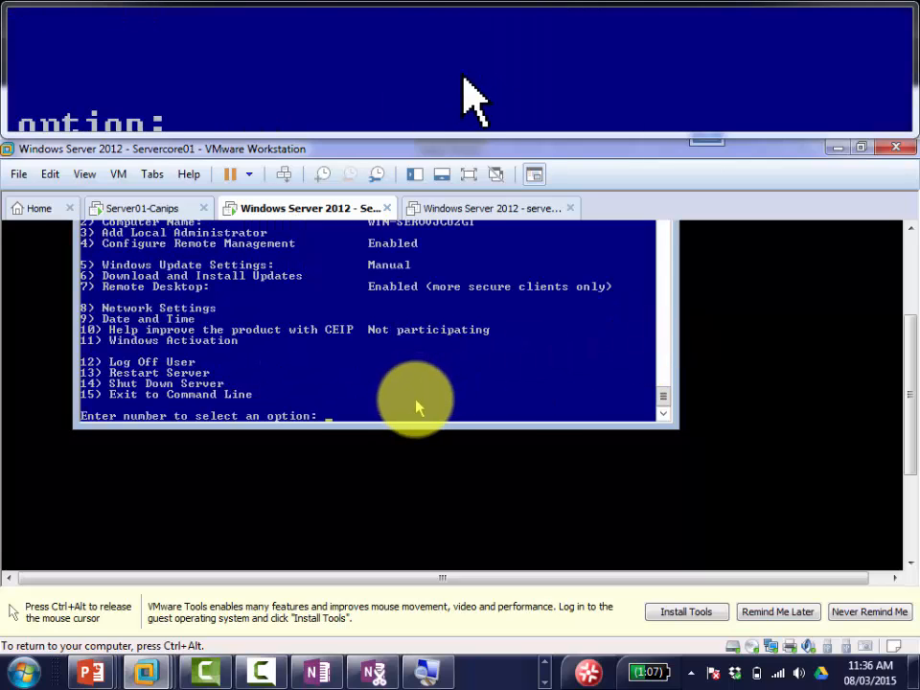
Step: Retry the domain join with mydomain\administrator as the domain, then cancel it with Ctrl+C
{"action": "type", "text": "1"}
{"action": "key", "text": "Return"}
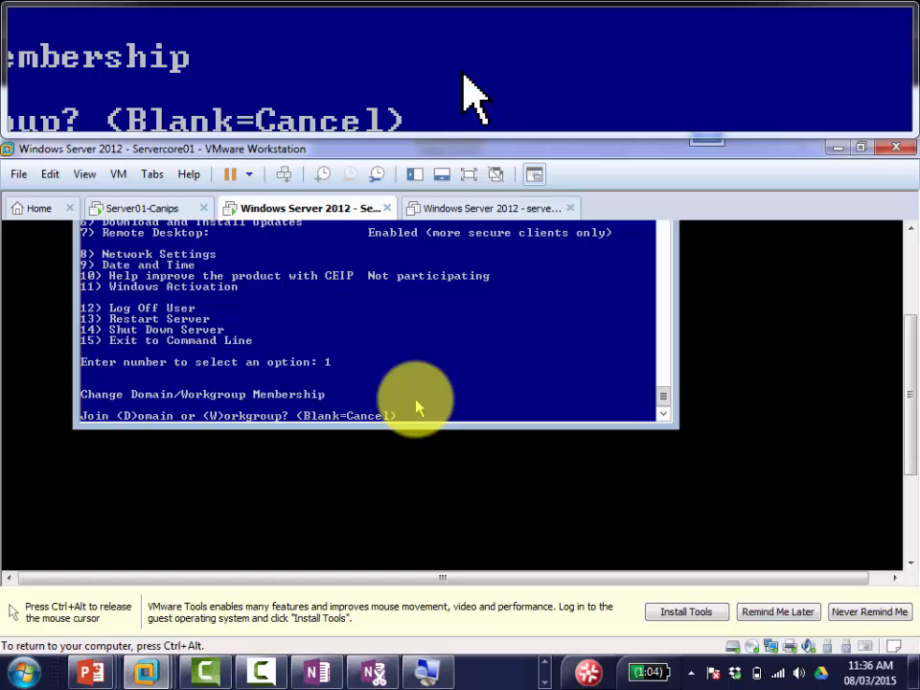
{"action": "type", "text": "D"}
{"action": "key", "text": "Return"}
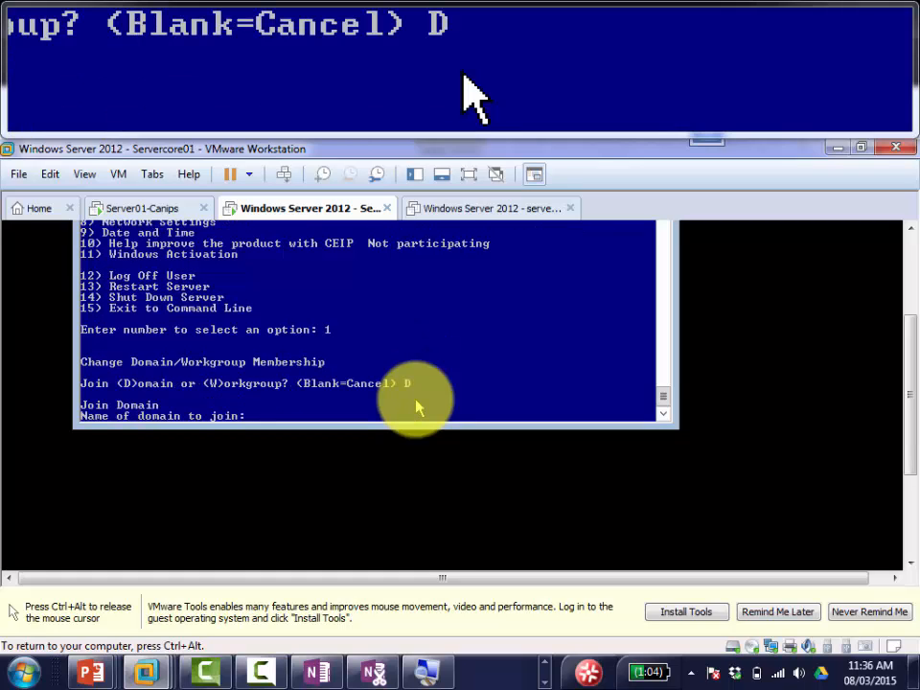
{"action": "type", "text": "mydoma"}
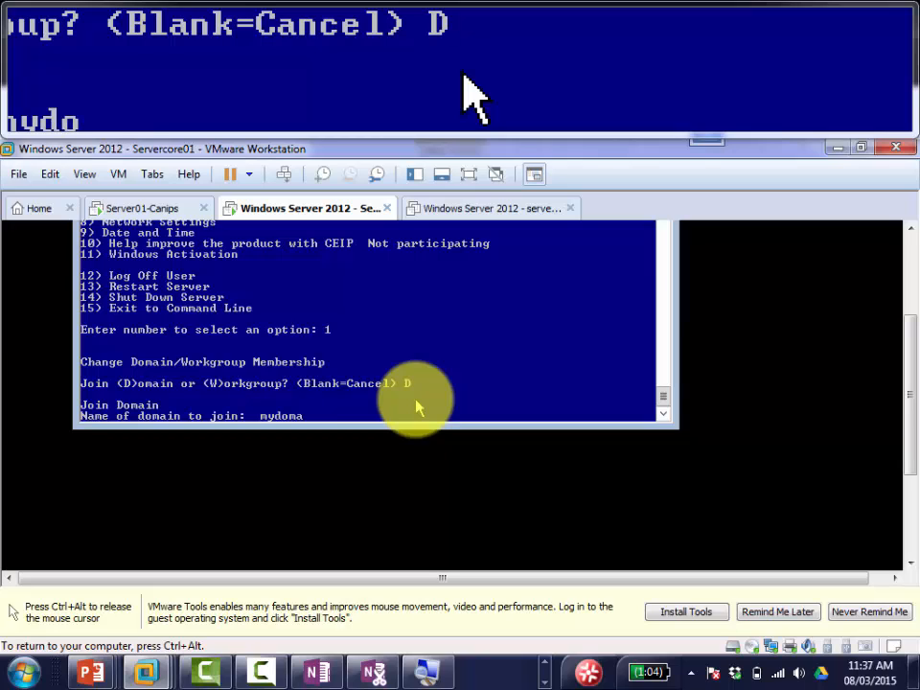
{"action": "type", "text": "in\\"}
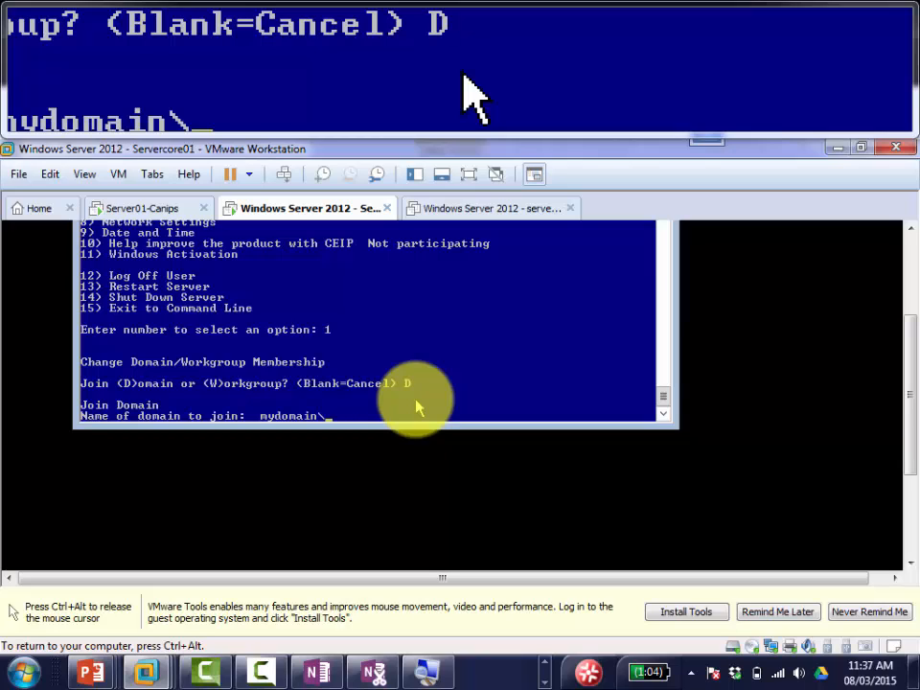
{"action": "type", "text": "administr"}
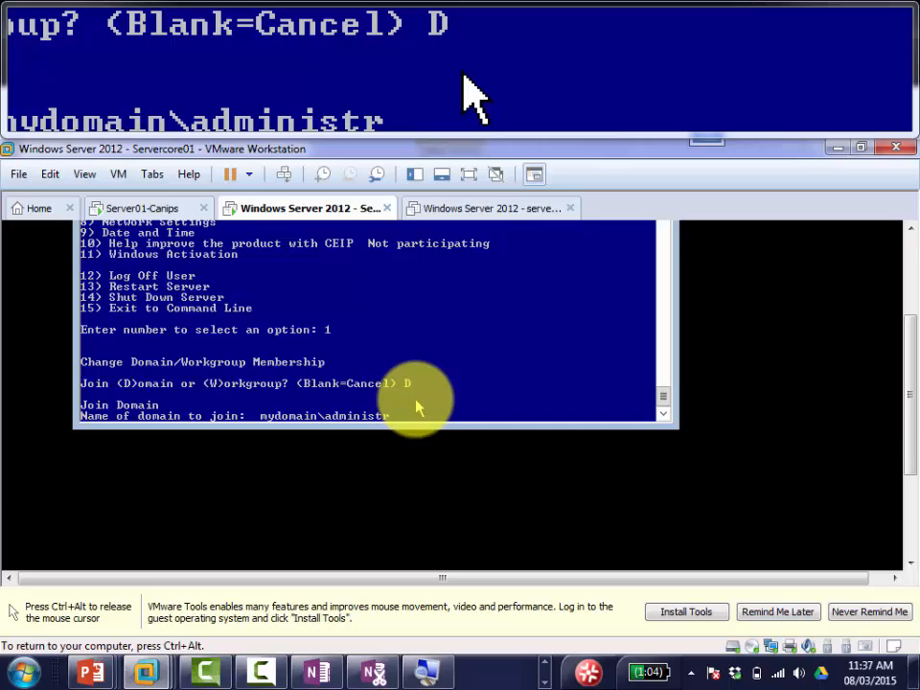
{"action": "type", "text": "ator"}
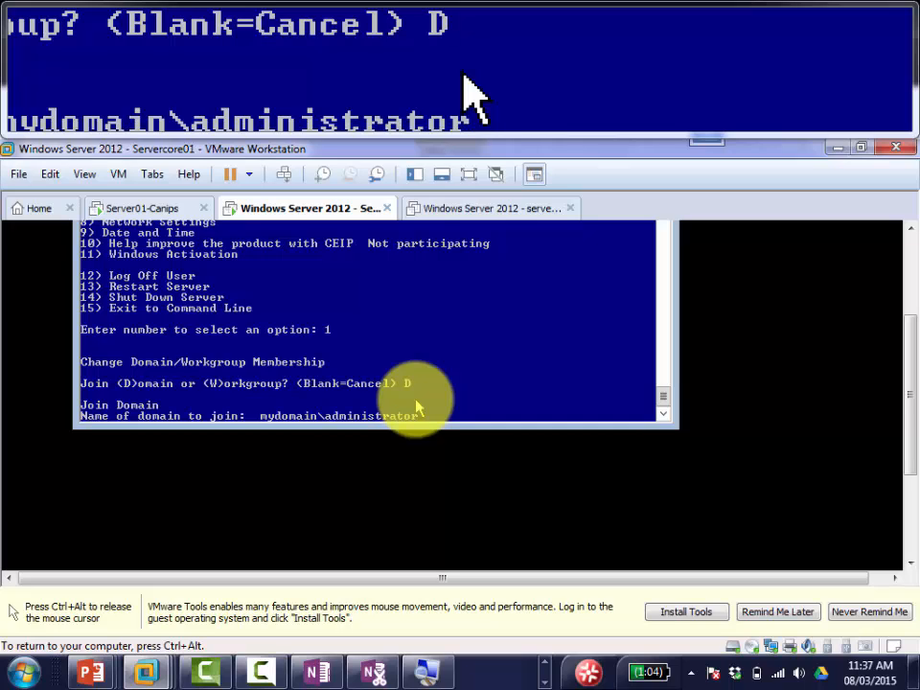
{"action": "key", "text": "Return"}
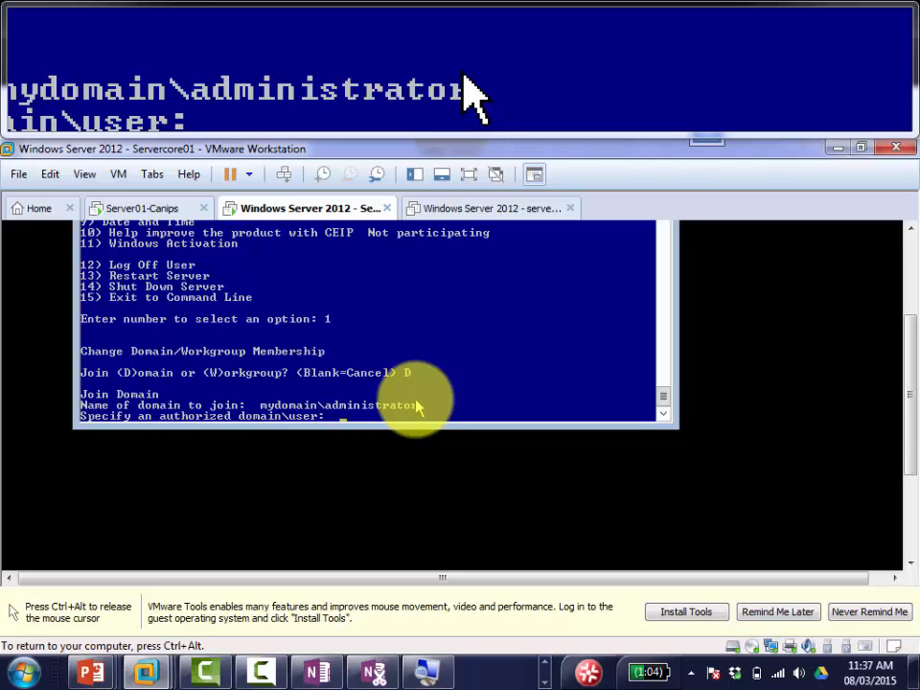
{"action": "key", "text": "ctrl+c"}
{"action": "key", "text": "ctrl+c"}
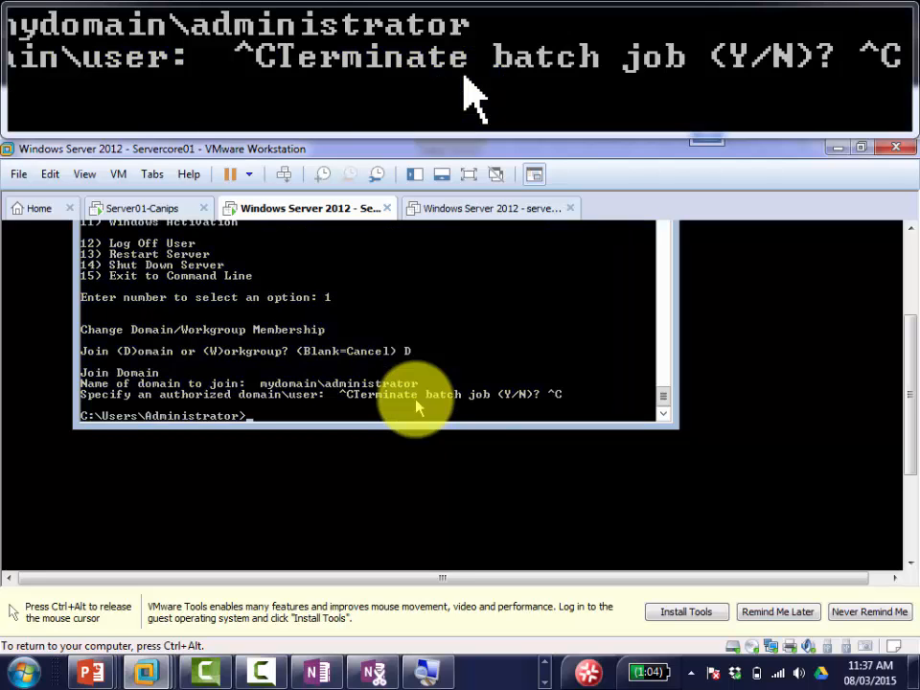
Step: Relaunch sconfig on the Server Core VM and return focus to it
{"action": "type", "text": "sconfig"}
{"action": "key", "text": "Return"}
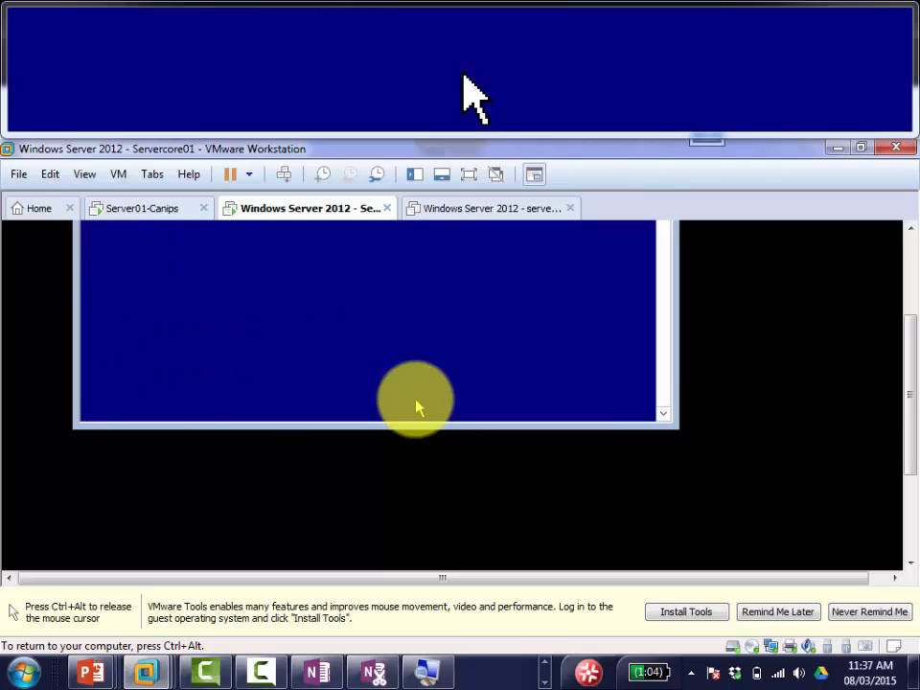
{"action": "key", "text": "ctrl+alt"}
{"action": "left_click_drag", "start_coordinate": [913, 381], "coordinate": [913, 325]}
{"action": "left_click", "coordinate": [457, 412]}
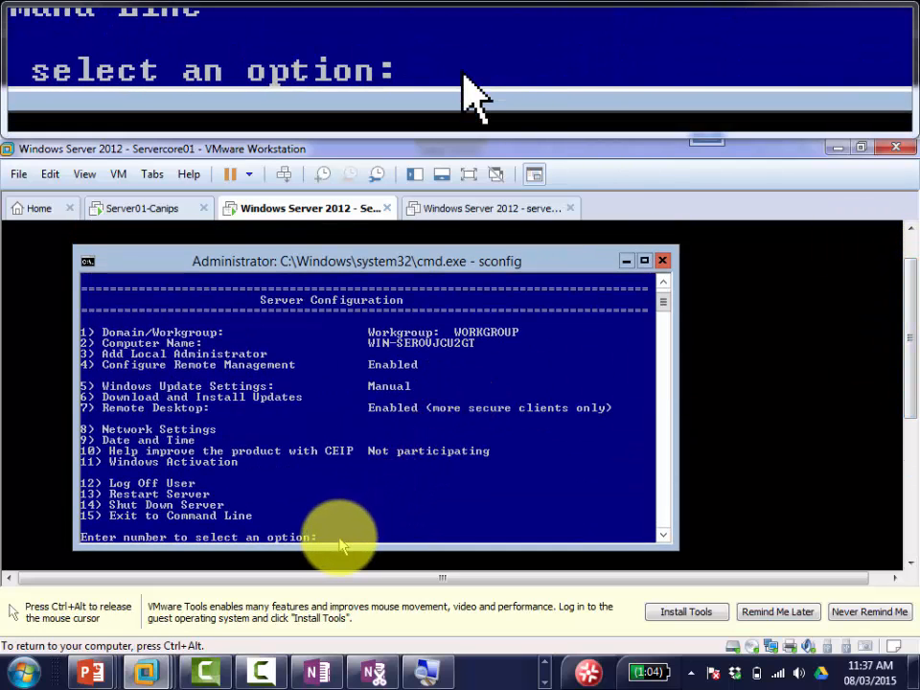
Step: Join mydomain.local via option 1 and D using mydomain\administrator and its password
{"action": "type", "text": "1"}
{"action": "key", "text": "Return"}
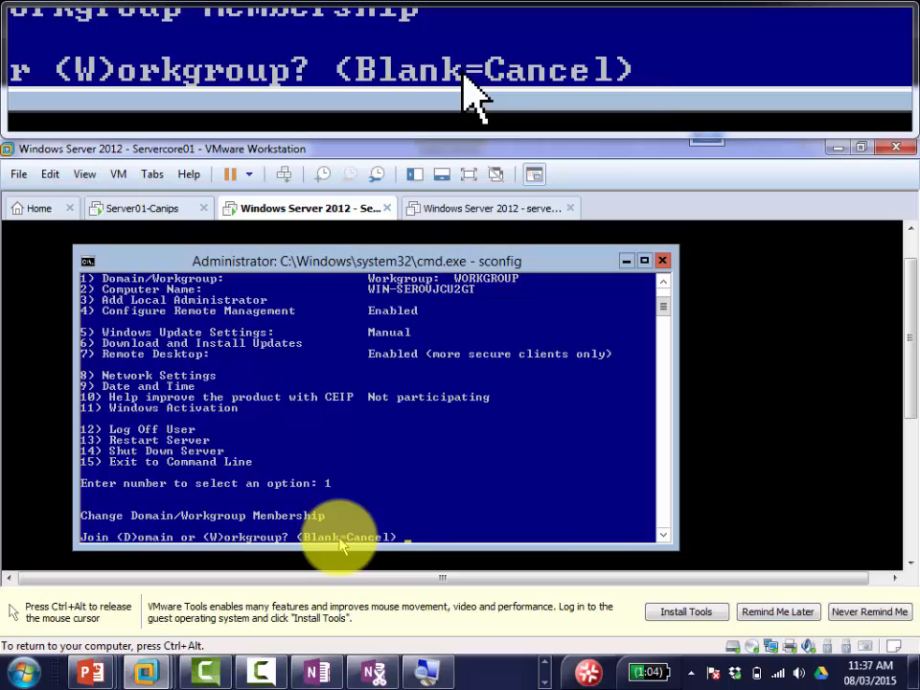
{"action": "type", "text": "D"}
{"action": "key", "text": "Return"}
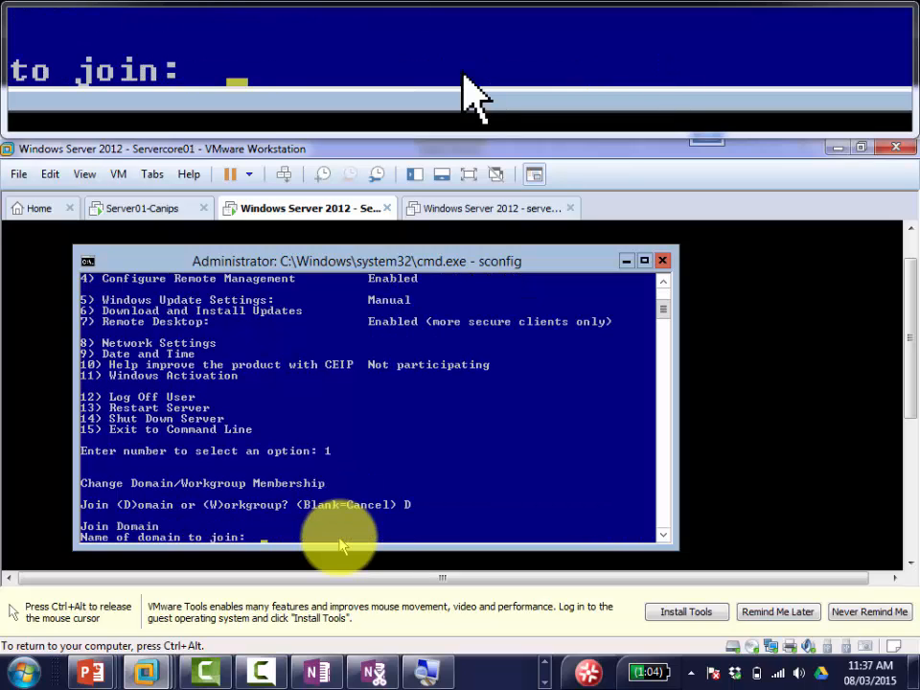
{"action": "type", "text": "mydomain"}
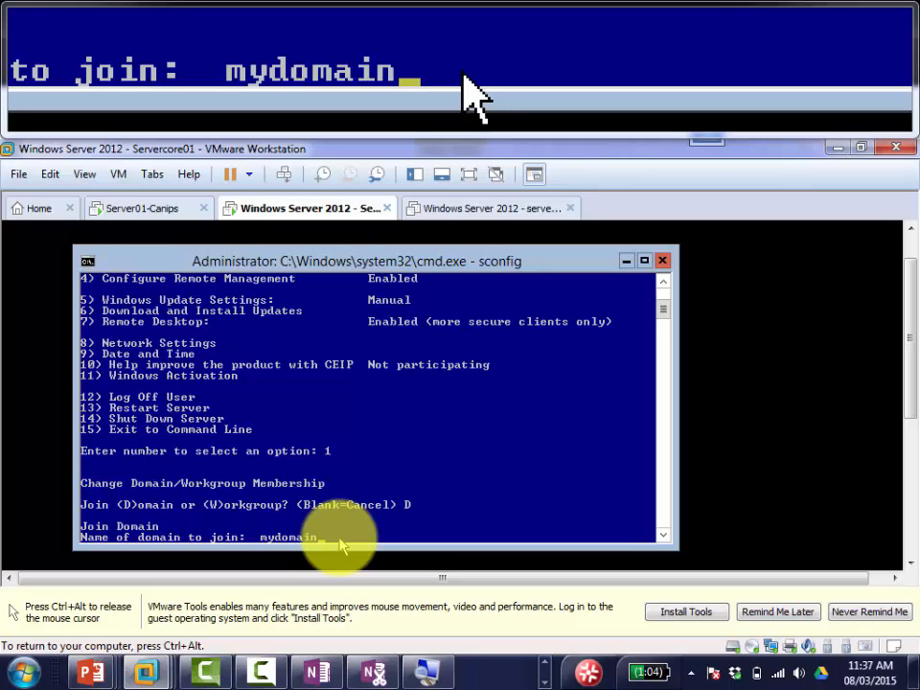
{"action": "type", "text": ".local"}
{"action": "key", "text": "Return"}
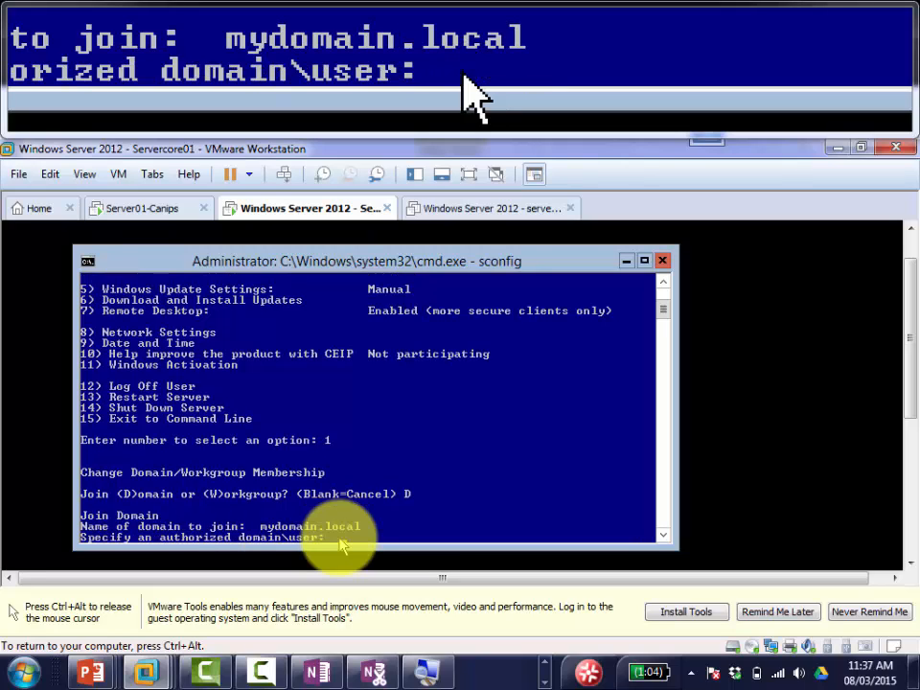
{"action": "type", "text": "my"}
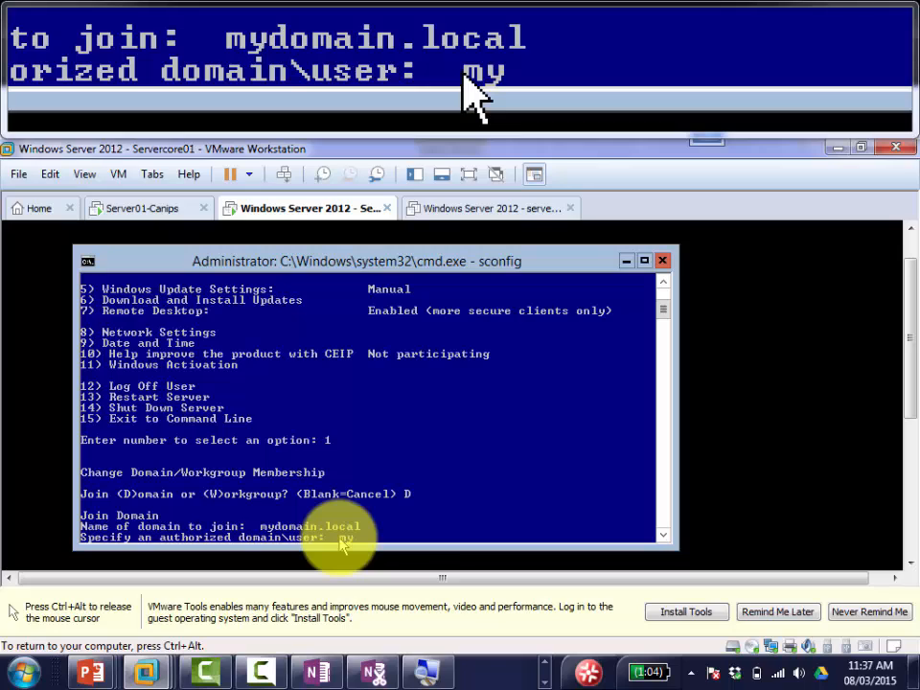
{"action": "type", "text": "domain\\ad"}
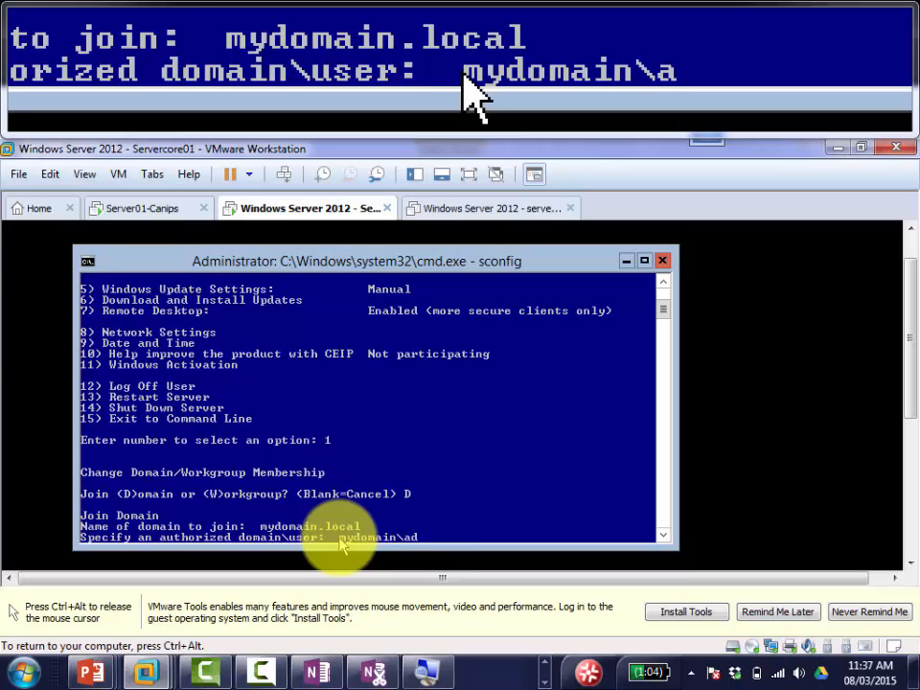
{"action": "type", "text": "ministrator"}
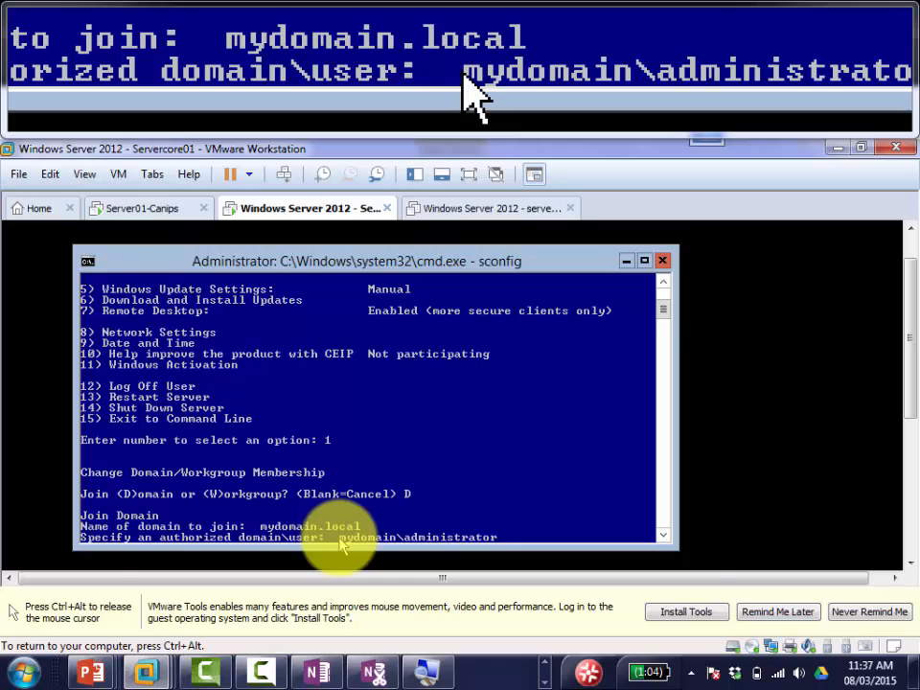
{"action": "key", "text": "Return"}
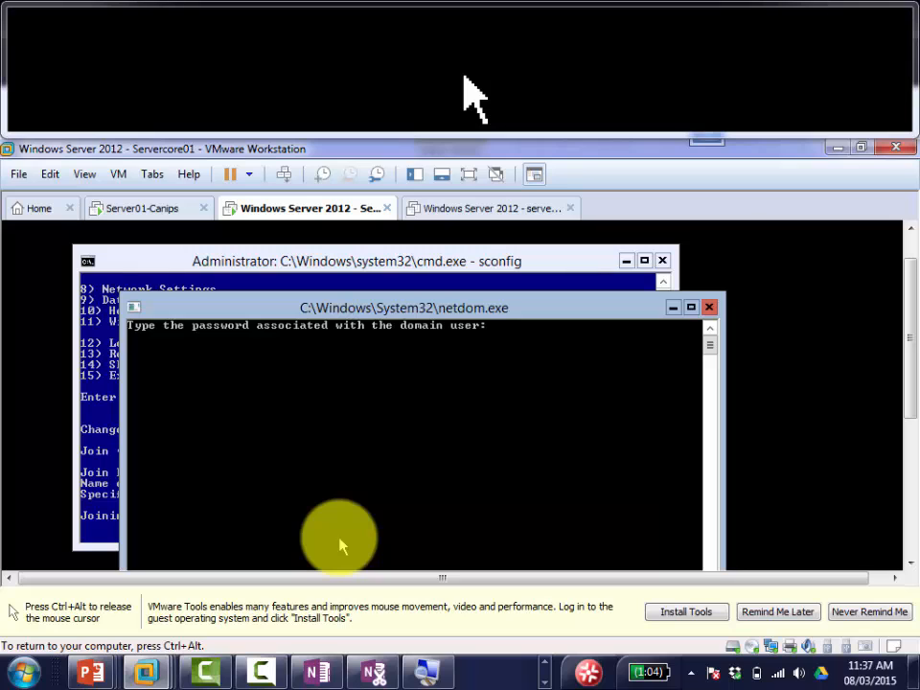
{"action": "key", "text": "Return"}
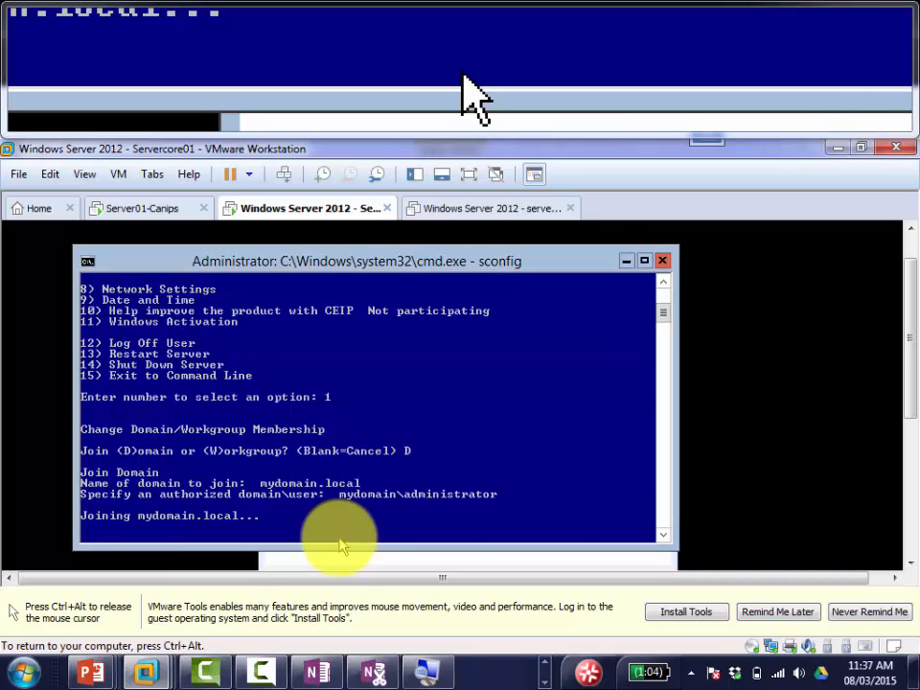
{"action": "key", "text": "ctrl+alt"}
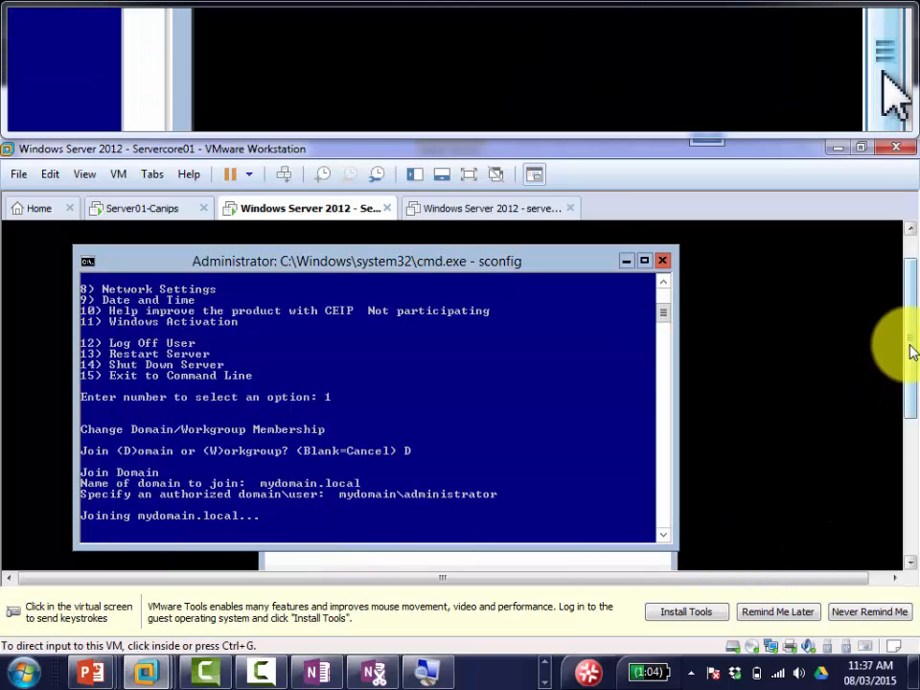
{"action": "left_click_drag", "start_coordinate": [910, 354], "coordinate": [915, 407]}
{"action": "left_click", "coordinate": [448, 504]}
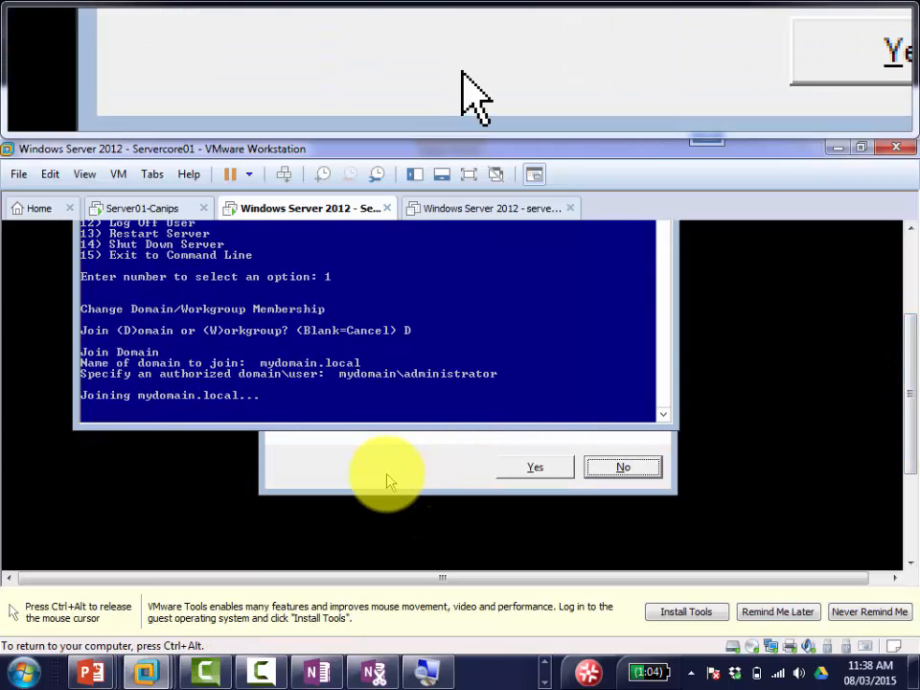
Step: Accept the computer name change and rename the machine to servercore01
{"action": "left_click", "coordinate": [388, 477]}
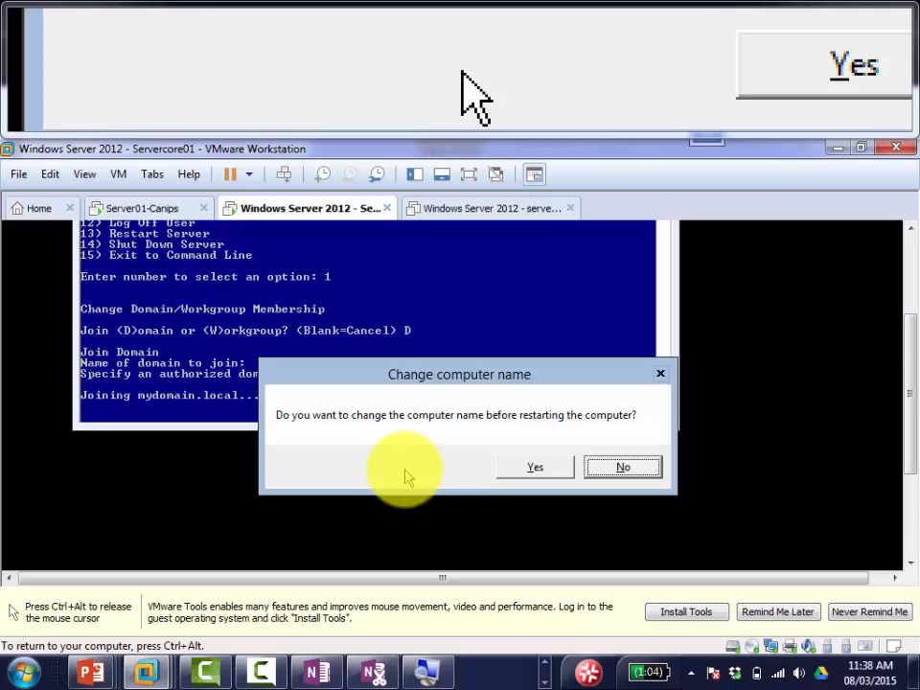
{"action": "left_click", "coordinate": [520, 467]}
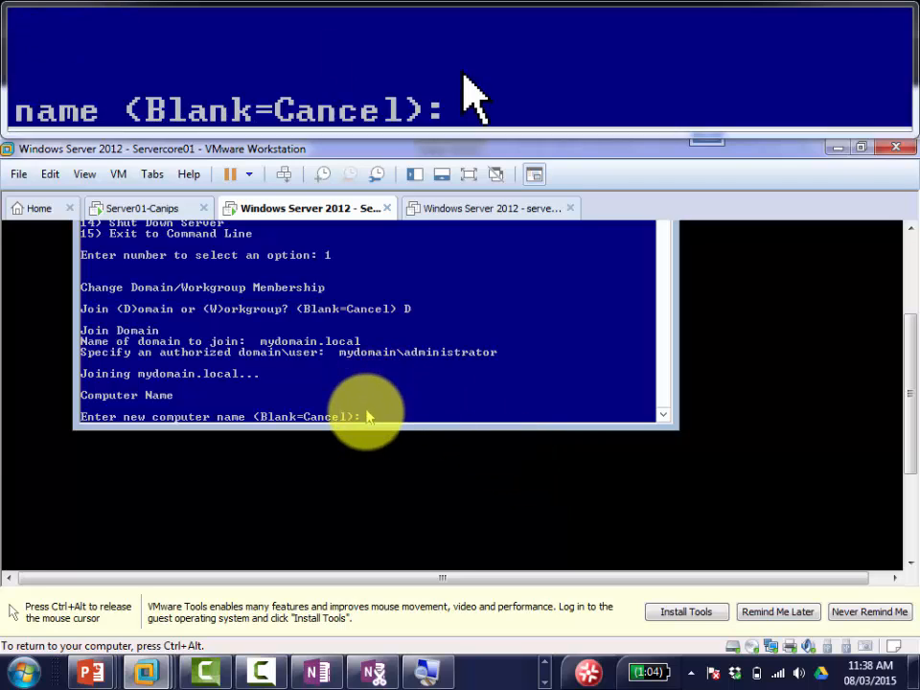
{"action": "type", "text": "serverco"}
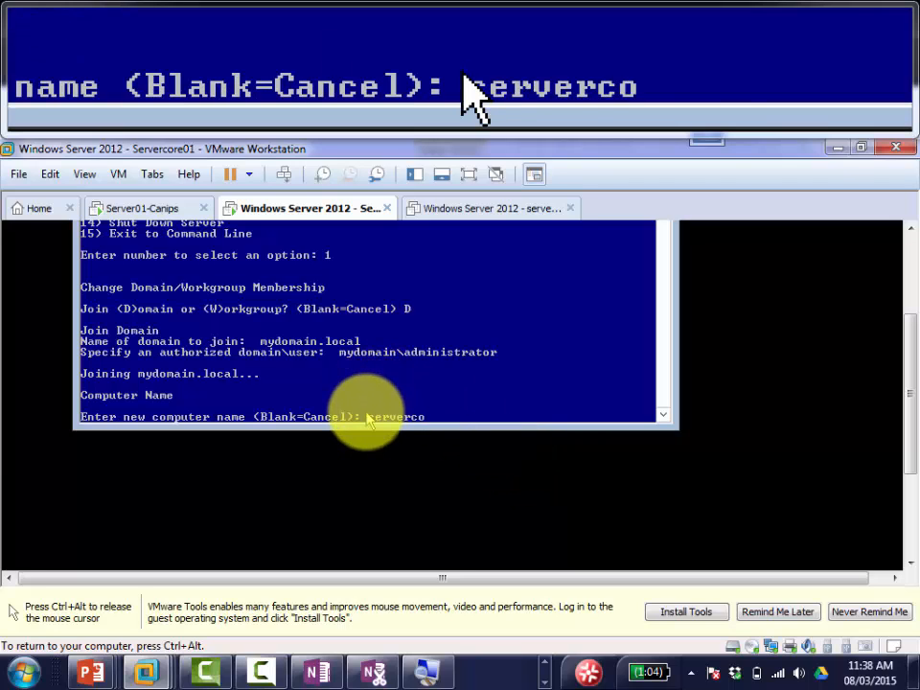
{"action": "type", "text": "re01"}
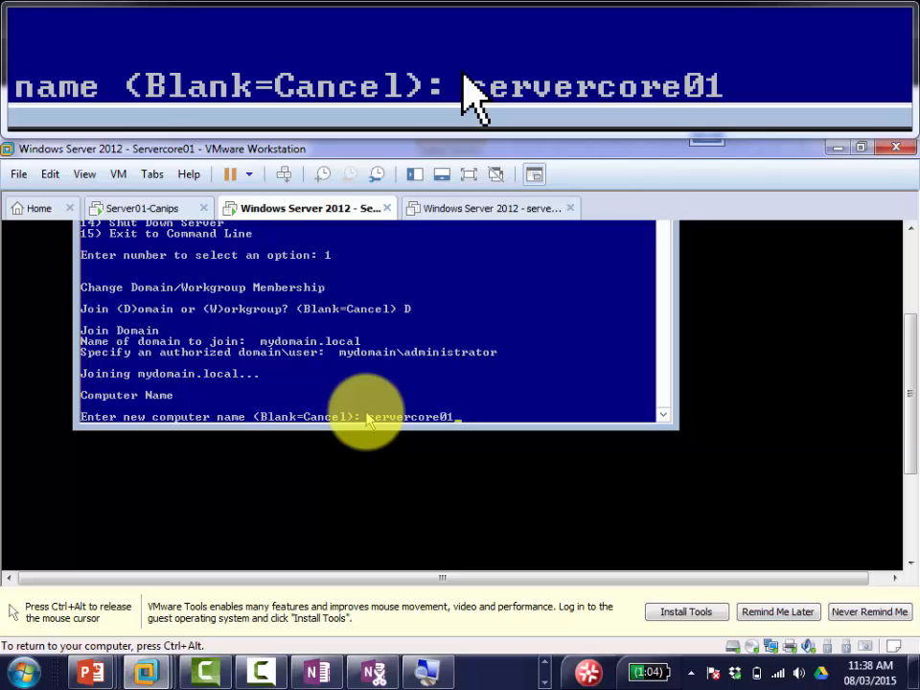
{"action": "key", "text": "Return"}
{"action": "key", "text": "ctrl+alt"}
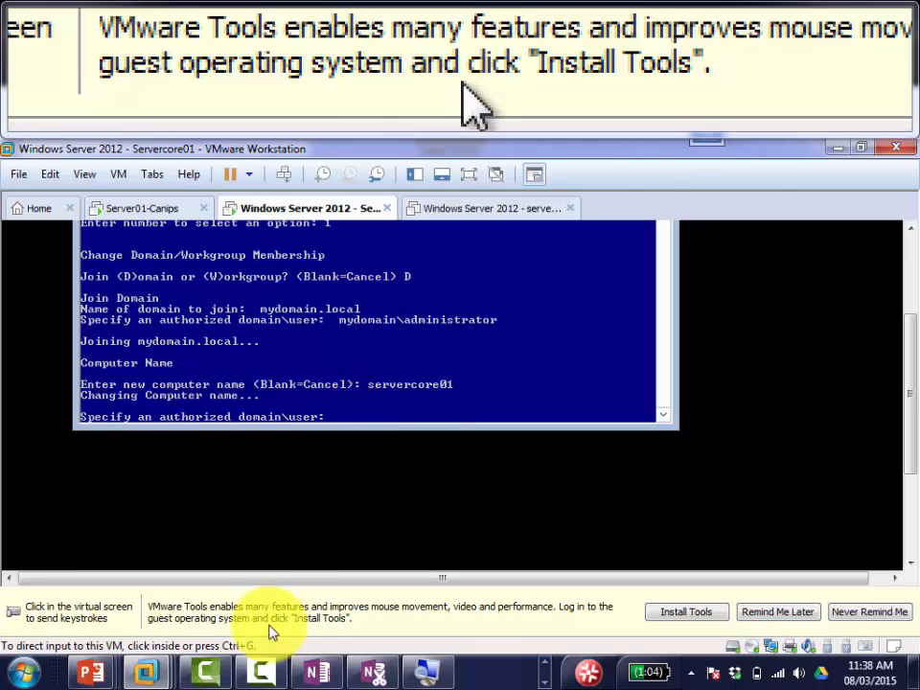
Step: Add OneNote bullets 'Put the password' and 'Click YES to the computer name change'
{"action": "left_click", "coordinate": [312, 671]}
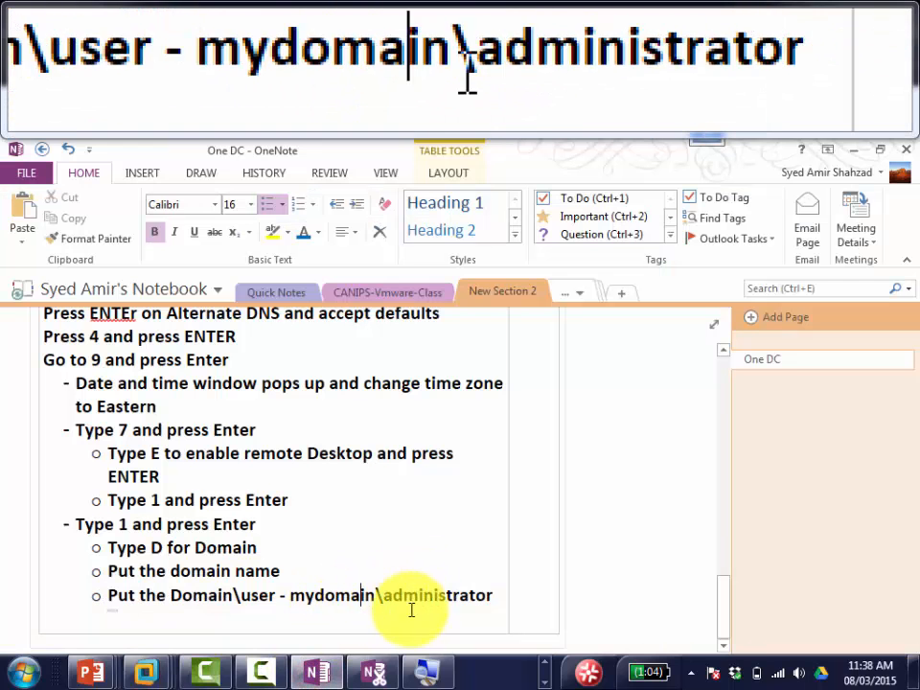
{"action": "left_click", "coordinate": [497, 597]}
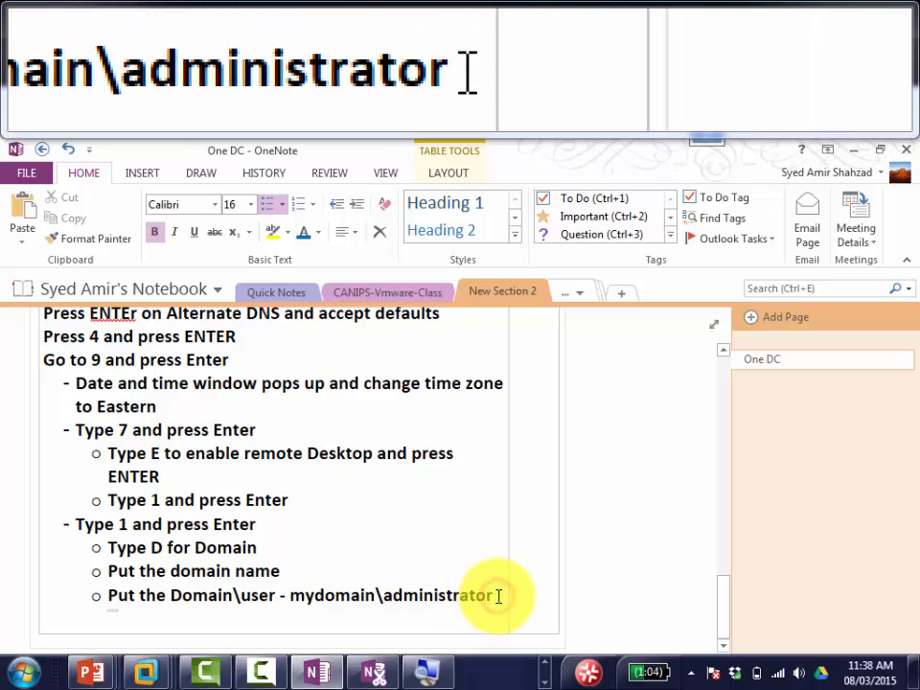
{"action": "key", "text": "Return"}
{"action": "type", "text": "Put"}
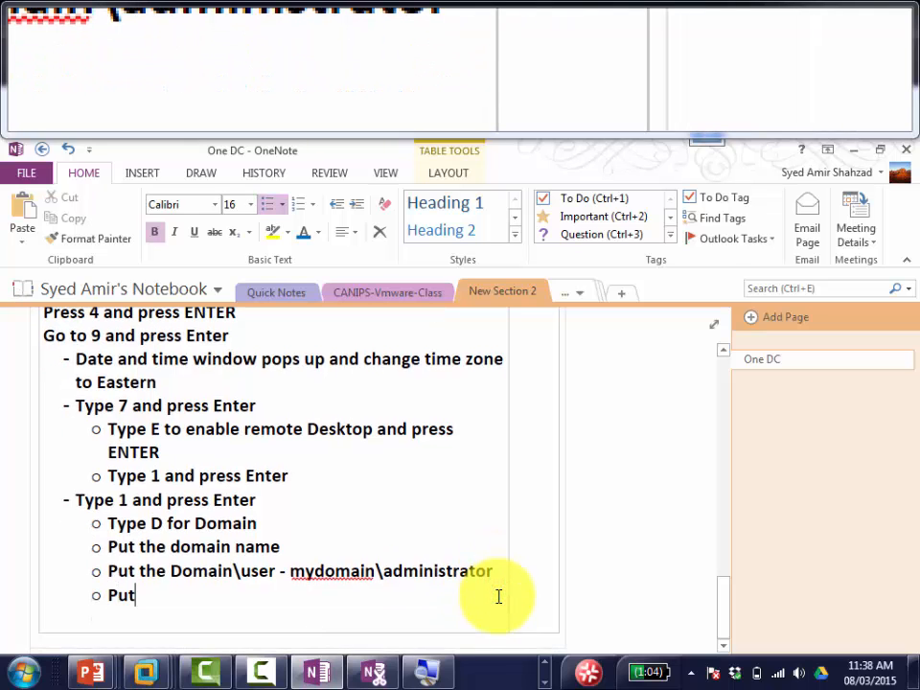
{"action": "type", "text": " the password"}
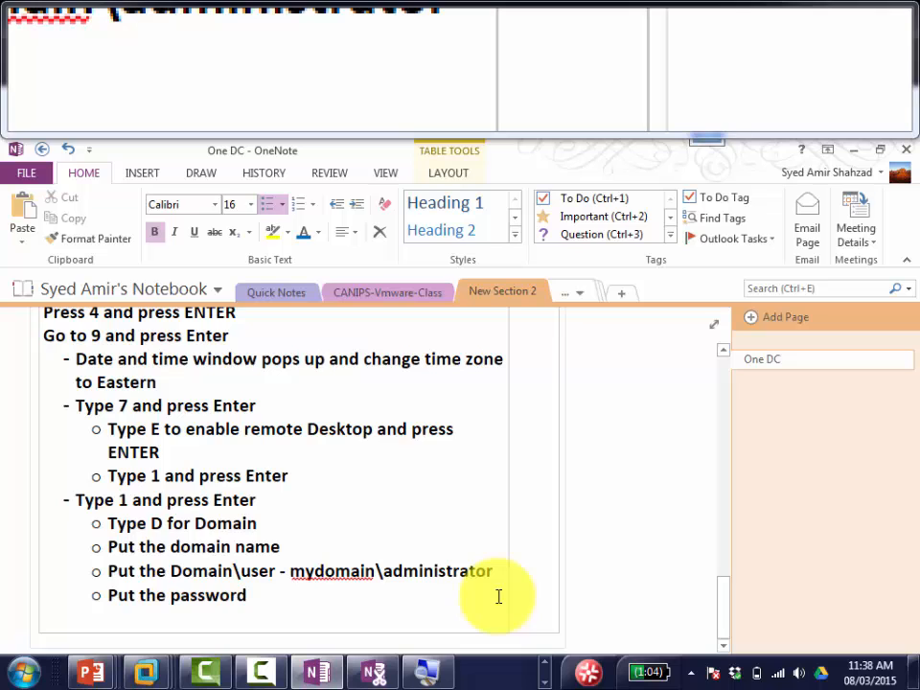
{"action": "key", "text": "Return"}
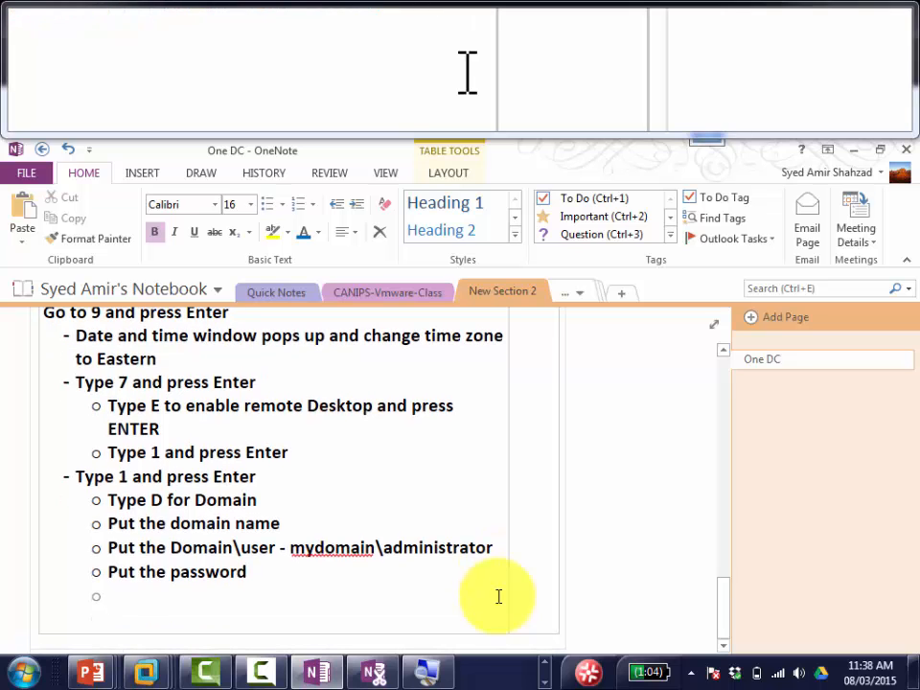
{"action": "type", "text": "change the"}
{"action": "key", "text": "BackSpace"}
{"action": "key", "text": "BackSpace"}
{"action": "key", "text": "BackSpace"}
{"action": "key", "text": "BackSpace"}
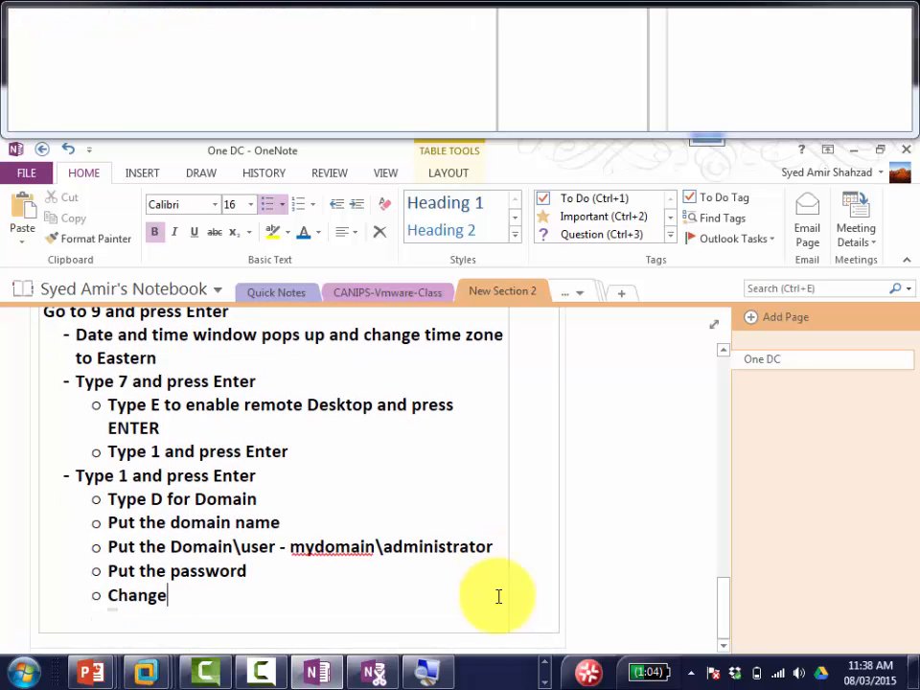
{"action": "key", "text": "BackSpace"}
{"action": "key", "text": "BackSpace"}
{"action": "key", "text": "BackSpace"}
{"action": "key", "text": "BackSpace"}
{"action": "type", "text": "li"}
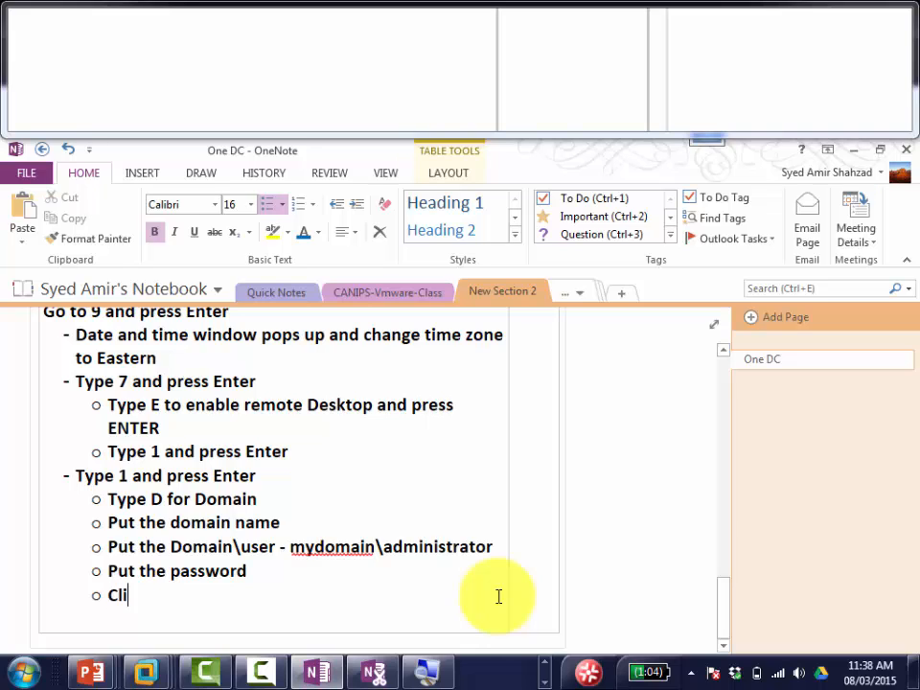
{"action": "type", "text": "ck YES to t"}
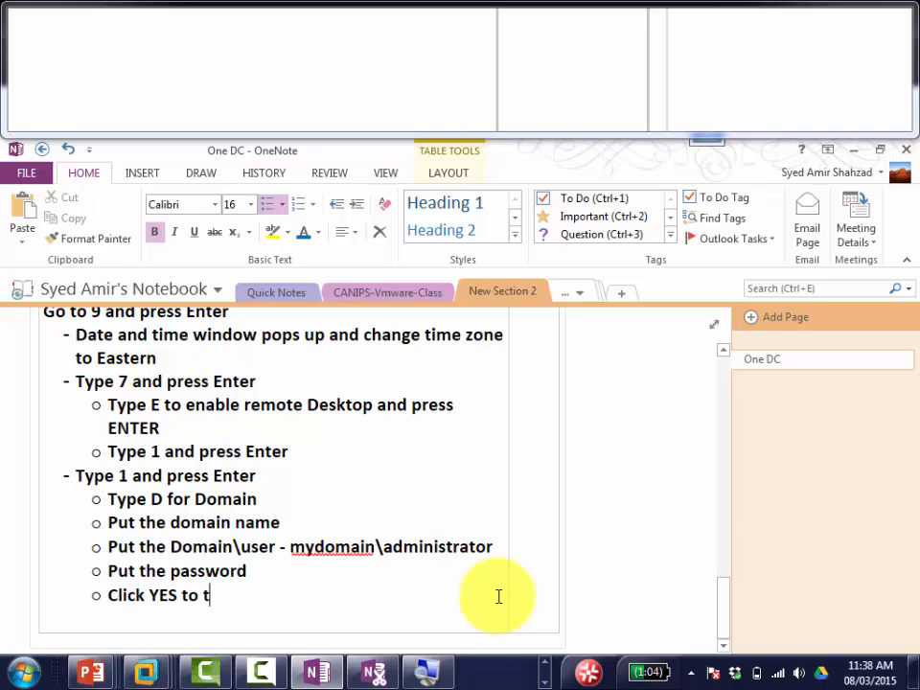
{"action": "type", "text": "he computer name change"}
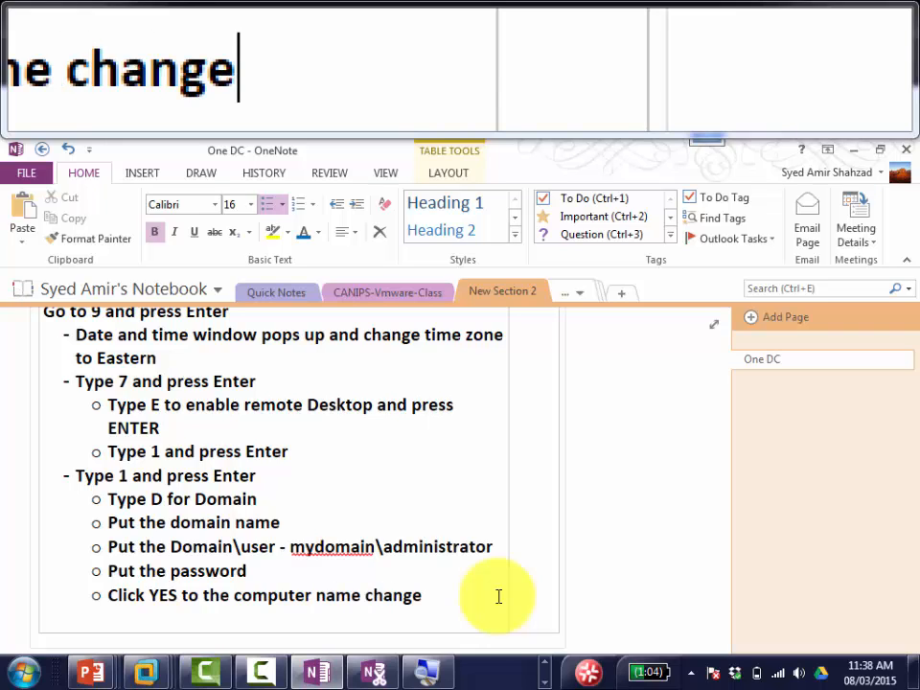
{"action": "key", "text": "Return"}
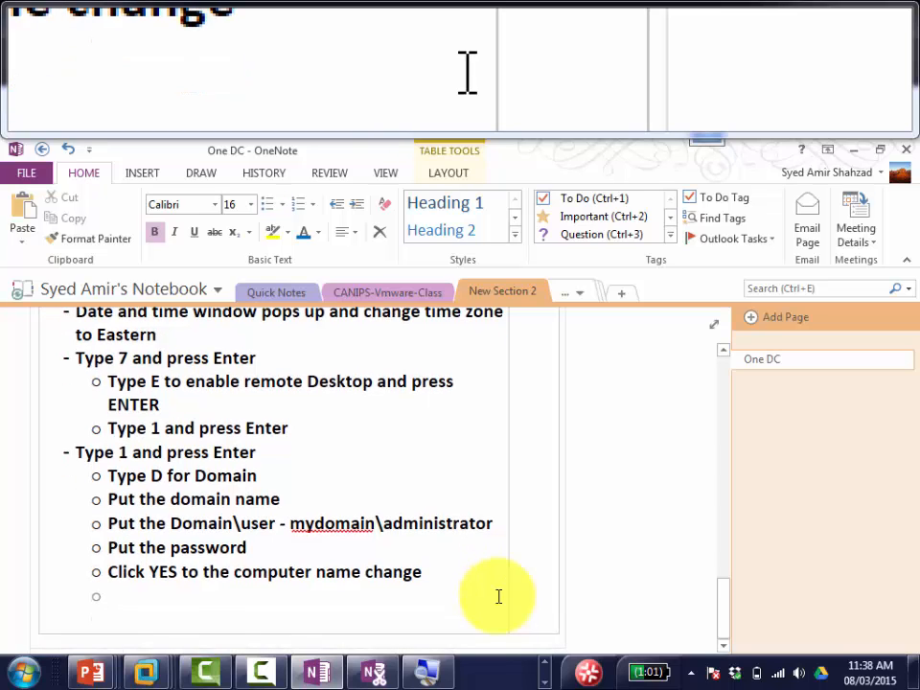
Step: Add bullets 'Servercore01' and 'Put your credentials again and then finally restart'
{"action": "type", "text": "Servercore"}
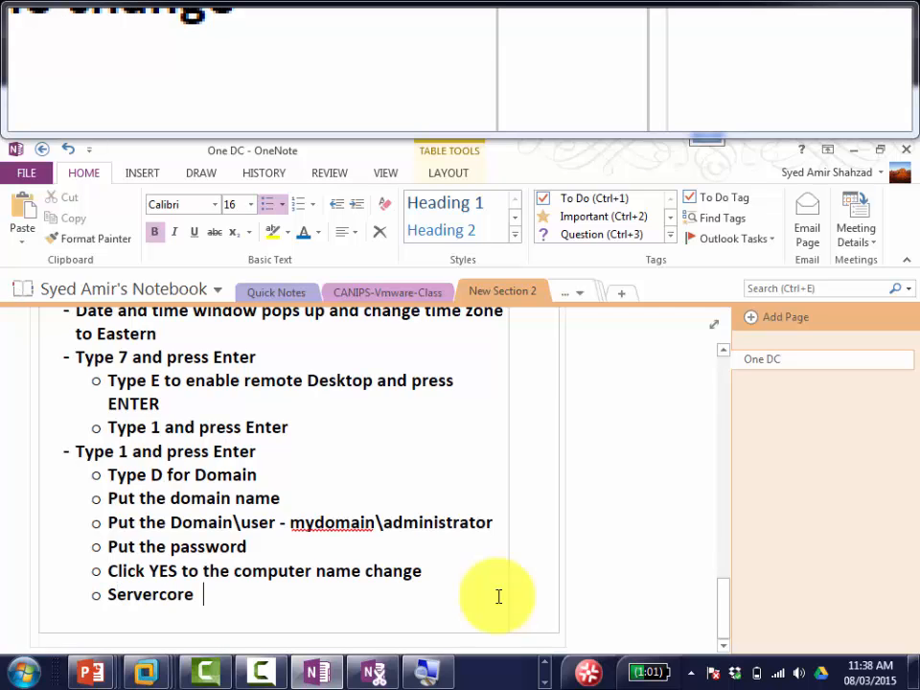
{"action": "key", "text": "BackSpace"}
{"action": "type", "text": "01"}
{"action": "key", "text": "Return"}
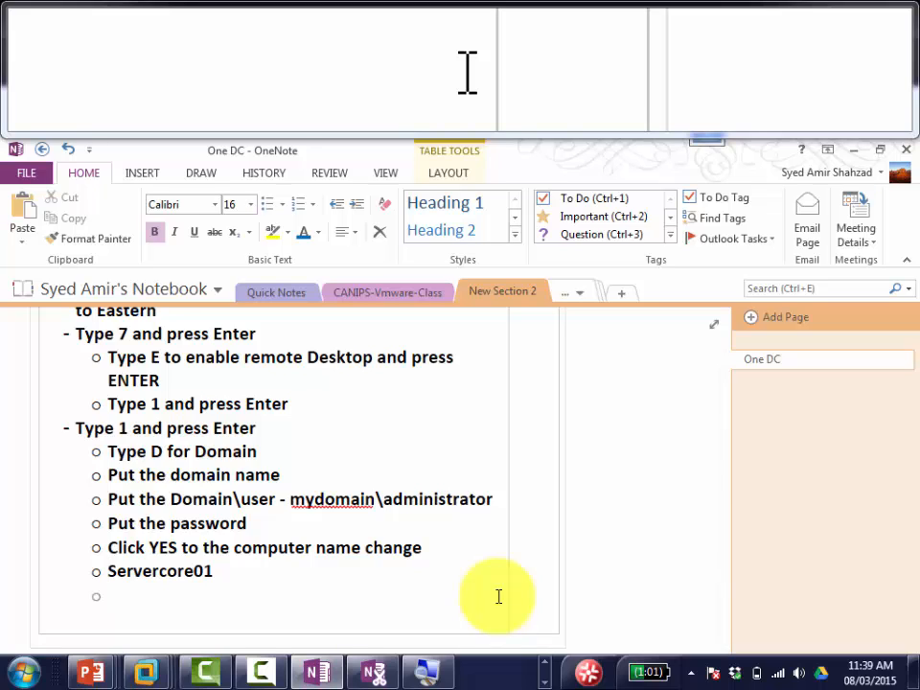
{"action": "type", "text": "Put your c"}
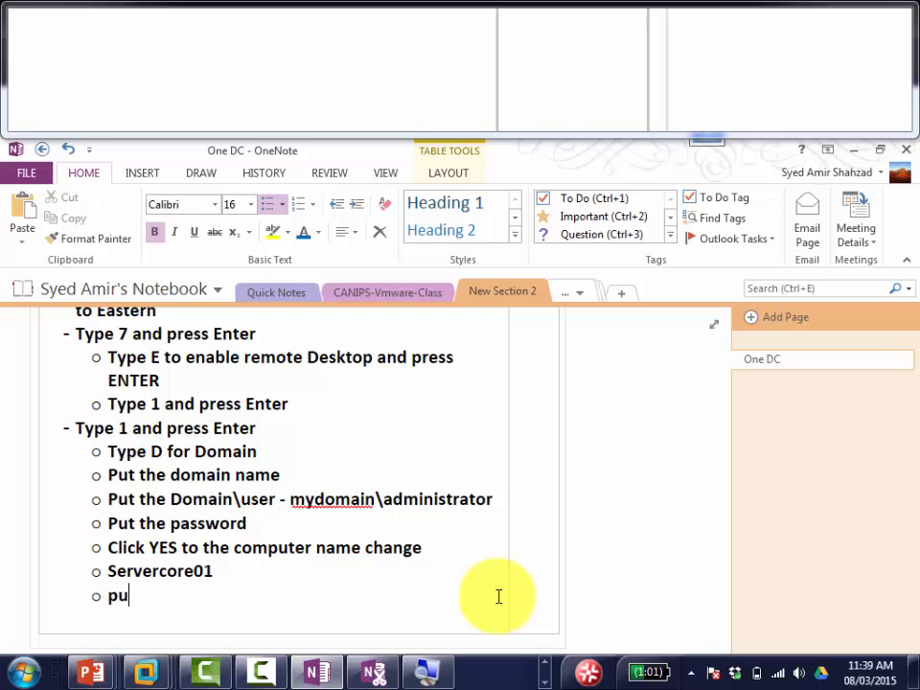
{"action": "type", "text": "re"}
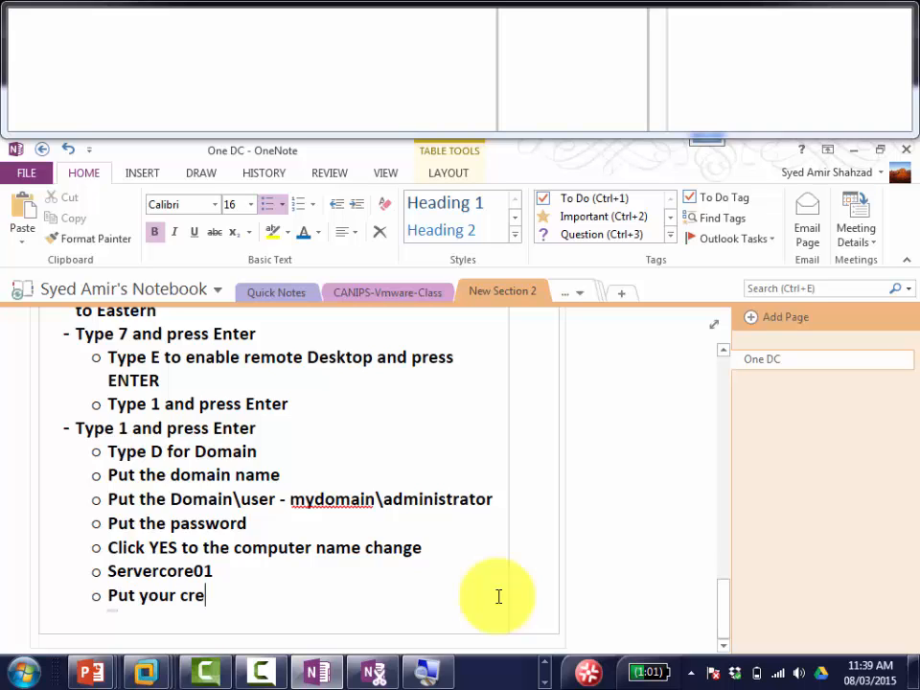
{"action": "type", "text": "dentials again"}
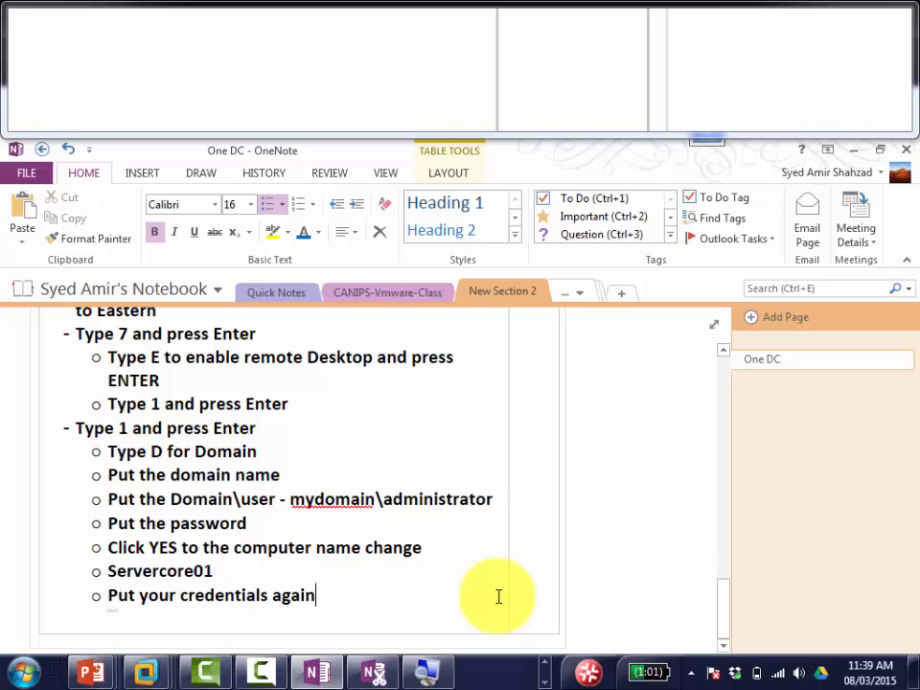
{"action": "type", "text": " and t"}
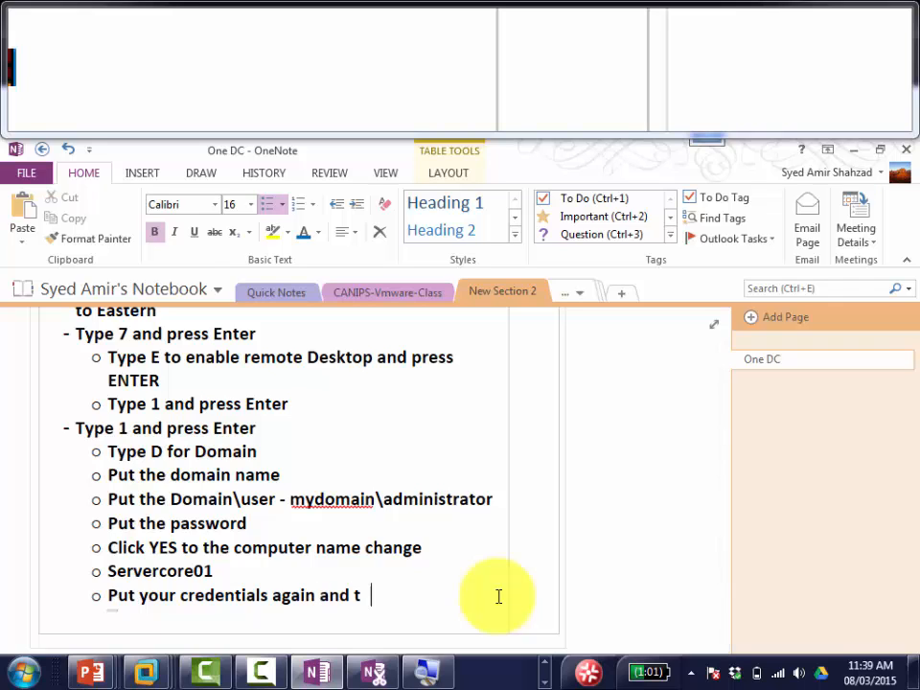
{"action": "type", "text": "hen finally restart"}
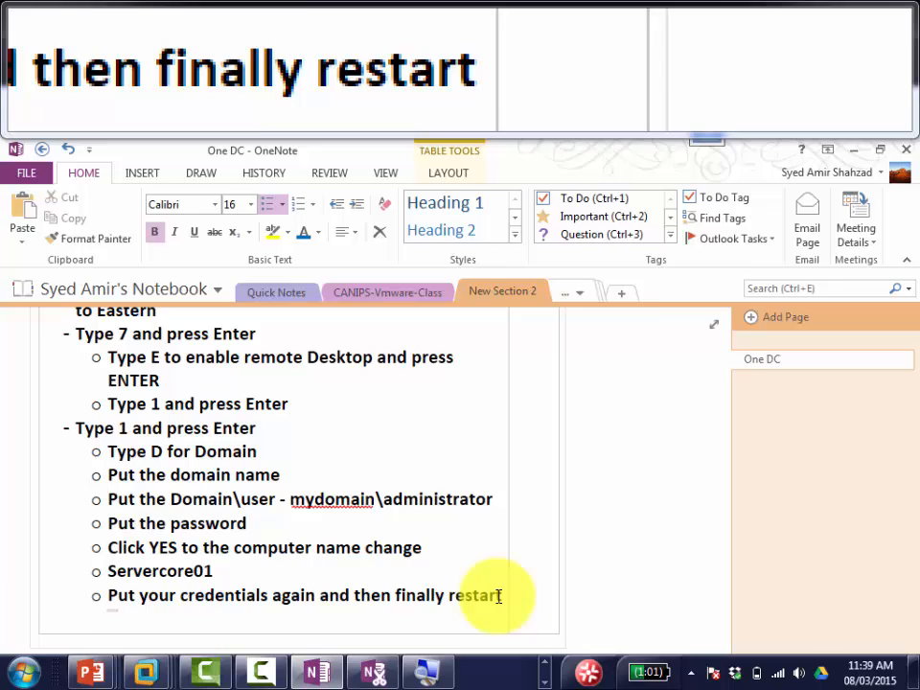
Step: Enter the mydomain\administrator account and its password in the VM, then accept the restart
{"action": "key", "text": "alt+Tab"}
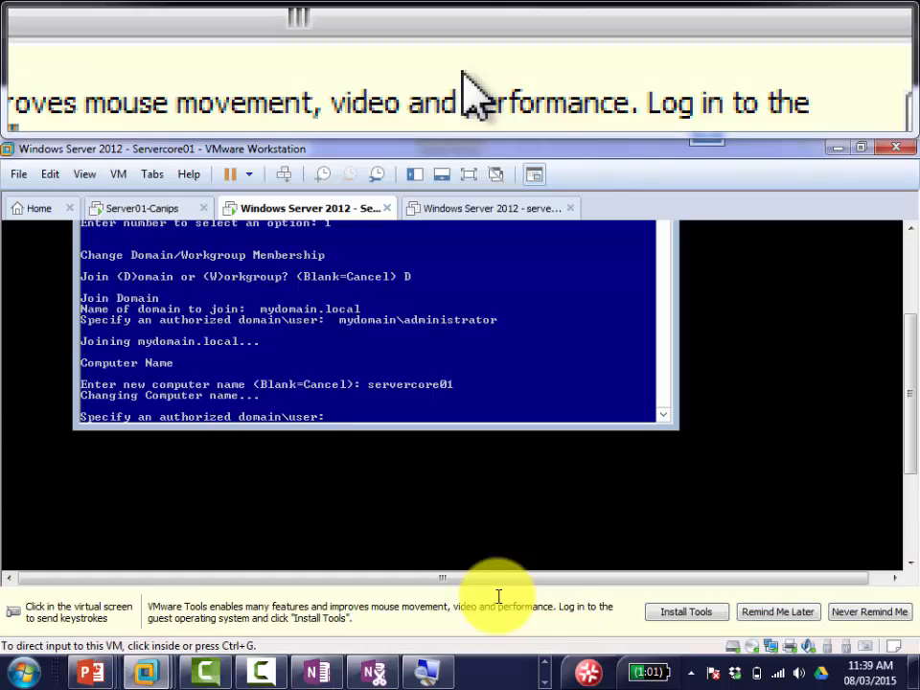
{"action": "left_click", "coordinate": [448, 433]}
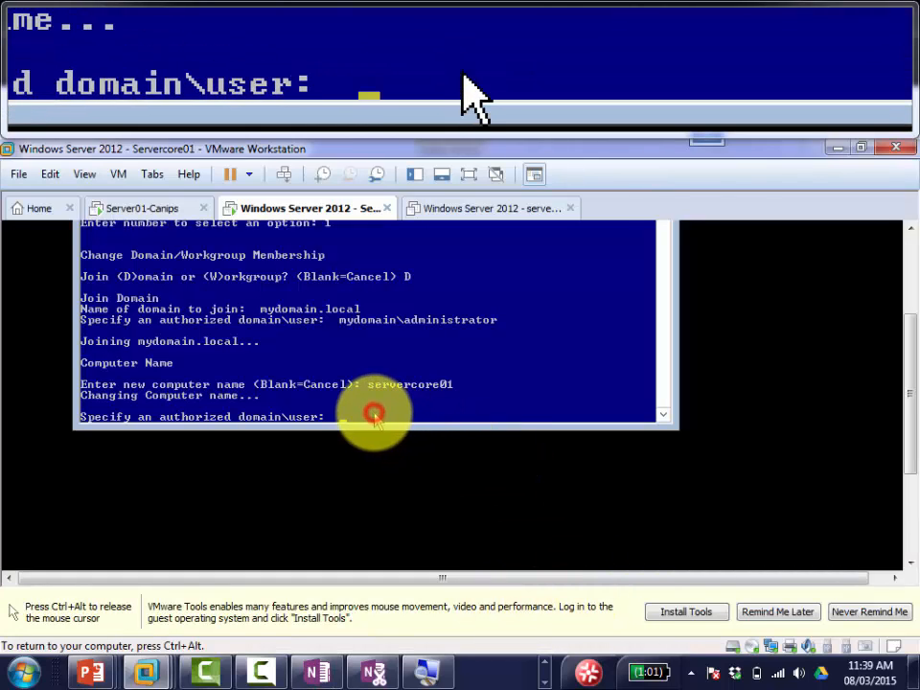
{"action": "type", "text": "mydomain"}
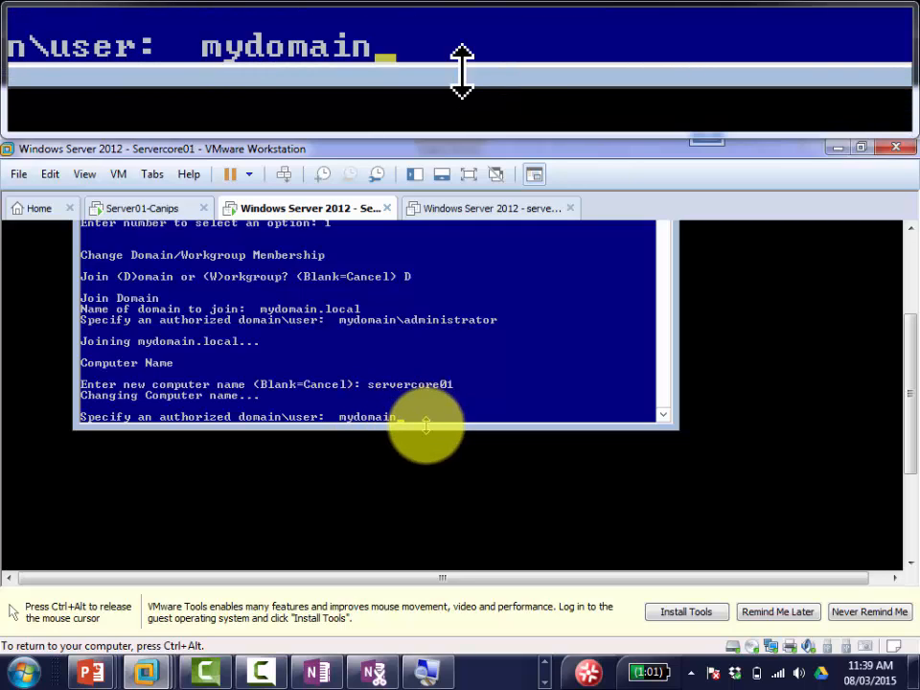
{"action": "type", "text": "\\adminis"}
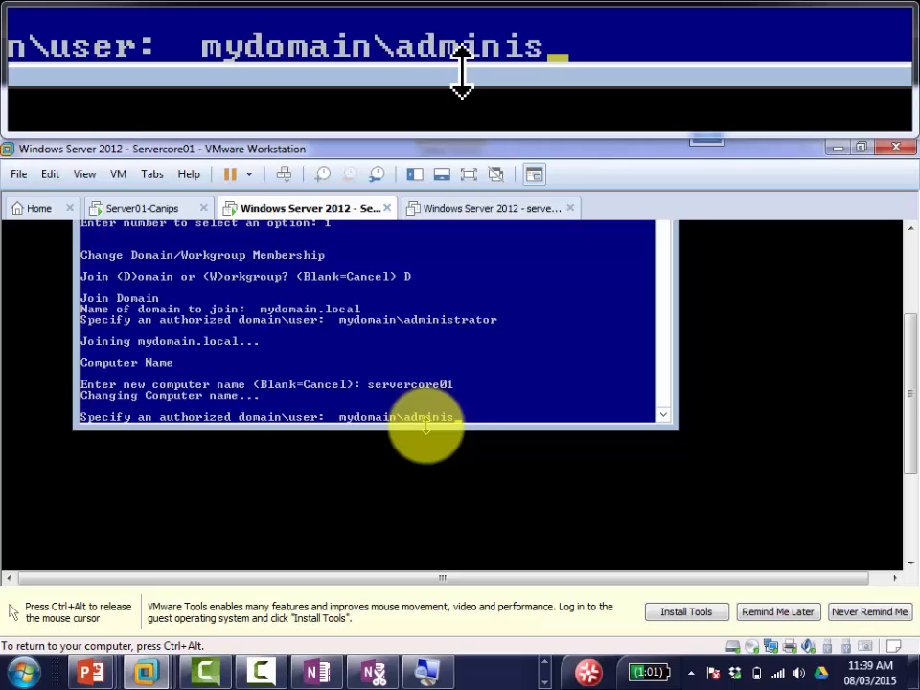
{"action": "type", "text": "trator"}
{"action": "key", "text": "Return"}
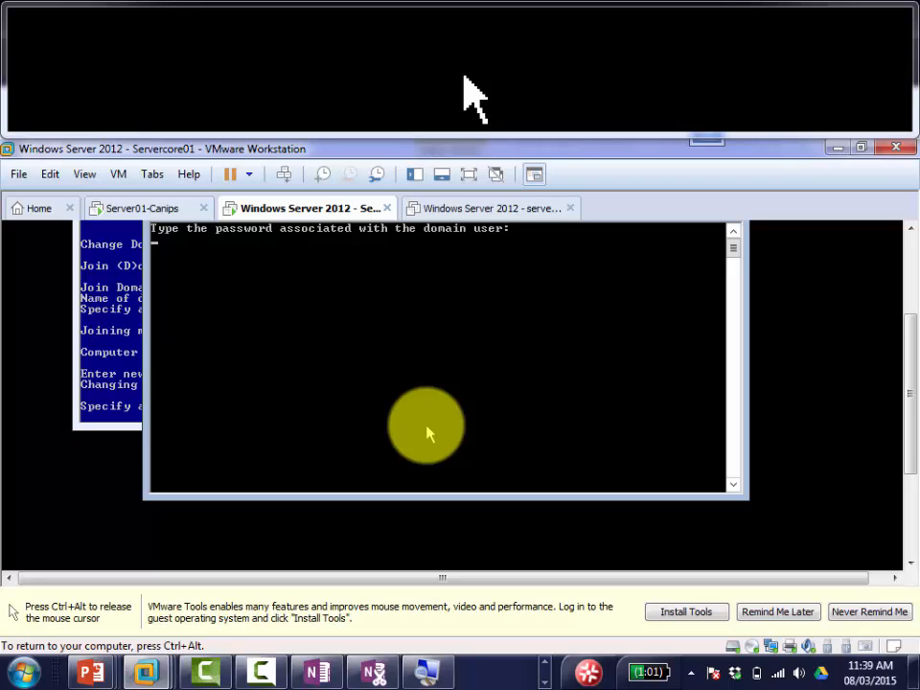
{"action": "key", "text": "Return"}
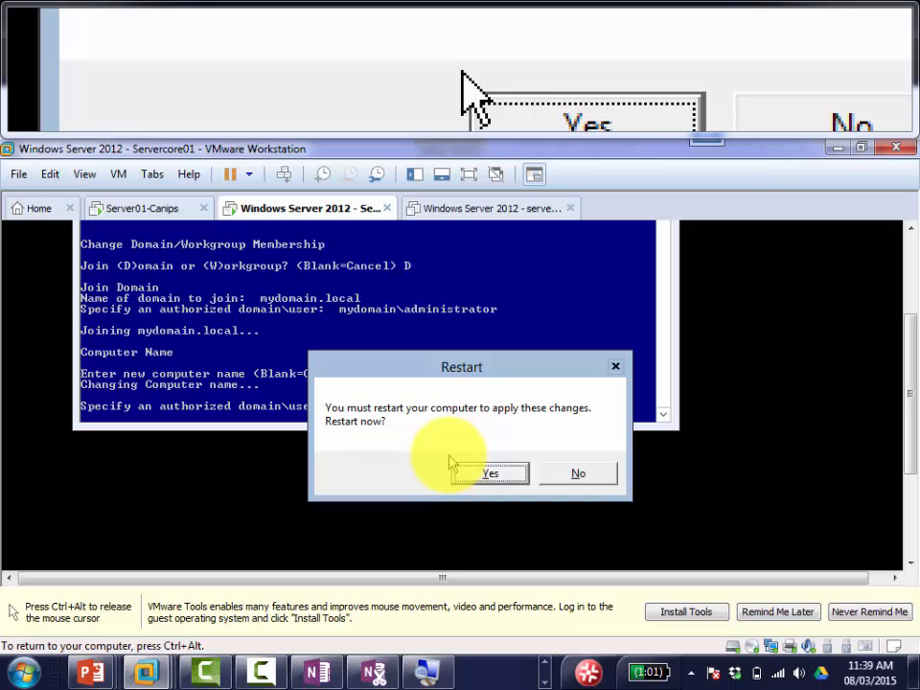
{"action": "left_click", "coordinate": [471, 477]}
{"action": "left_click", "coordinate": [472, 477]}
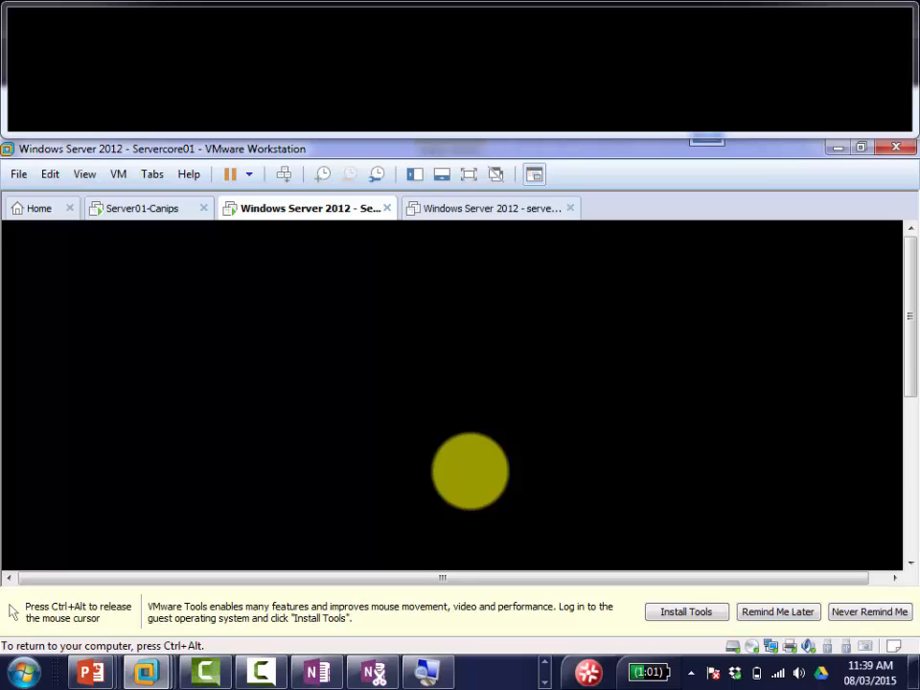
Step: Check the OneNote notes, then return to the restarted Servercore01 VM at its lock screen
{"action": "key", "text": "ctrl+alt"}
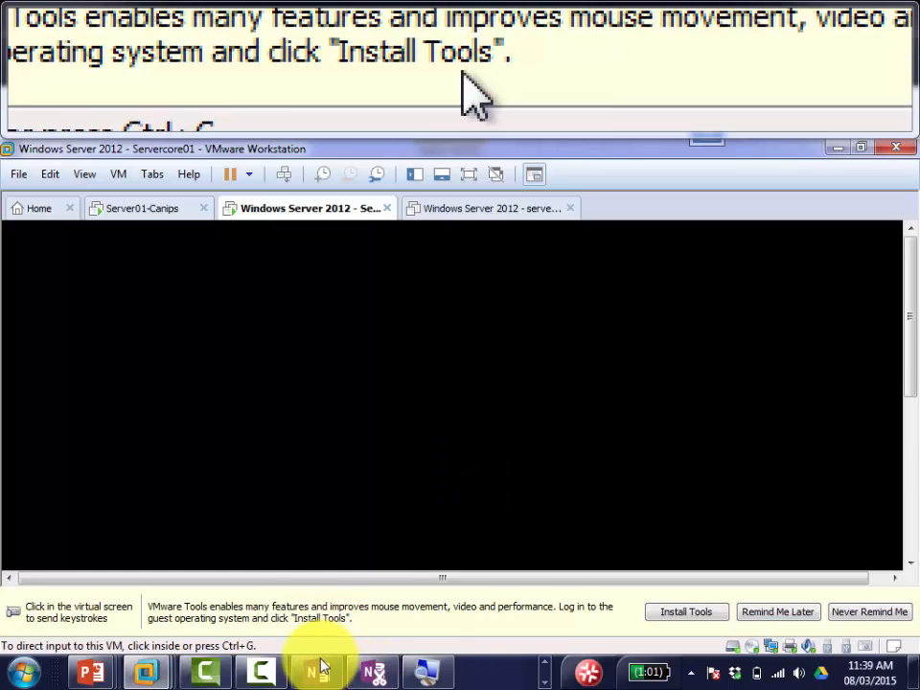
{"action": "left_click", "coordinate": [310, 677]}
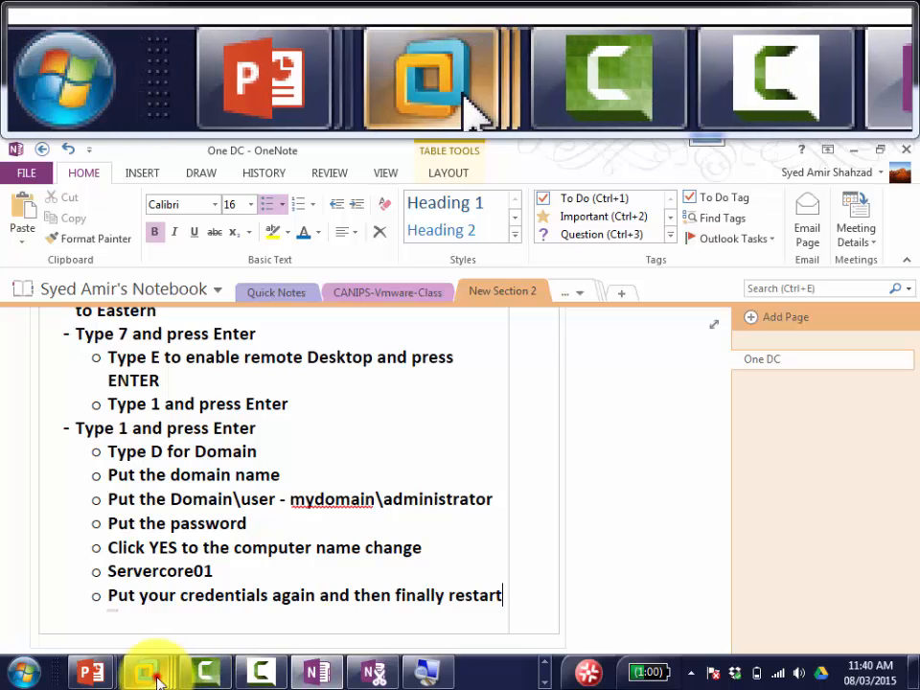
{"action": "mouse_move", "coordinate": [153, 671]}
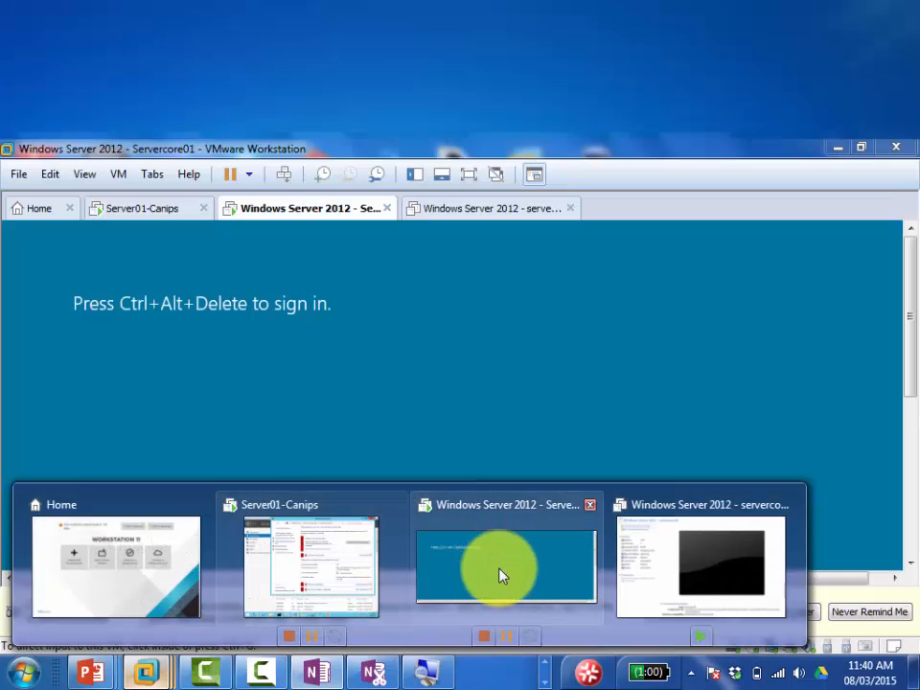
{"action": "left_click", "coordinate": [500, 573]}
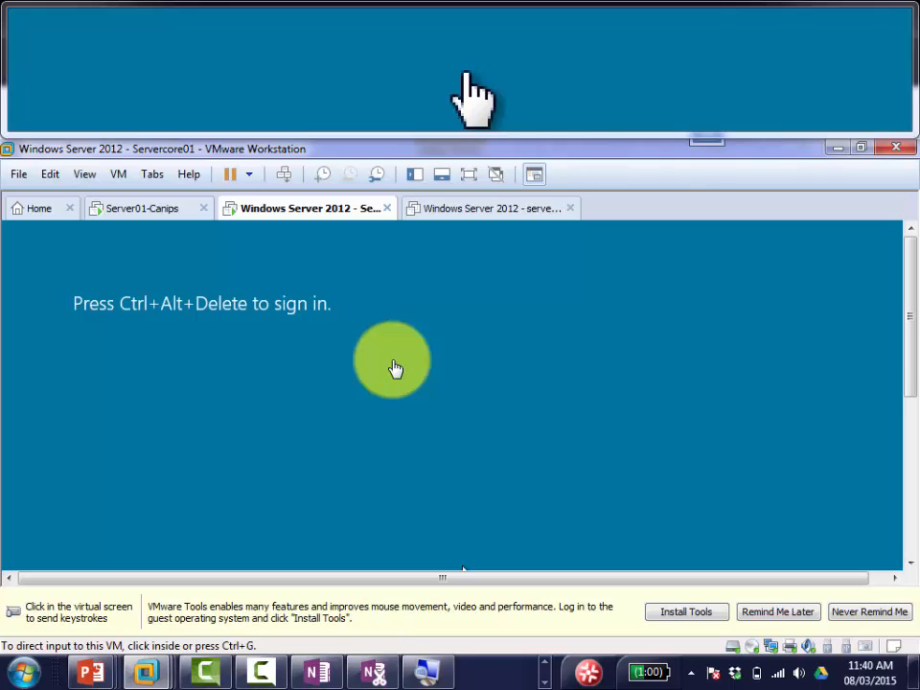
Step: Send Ctrl+Alt+Del to Servercore01 to reach the Administrator password prompt
{"action": "left_click", "coordinate": [332, 308]}
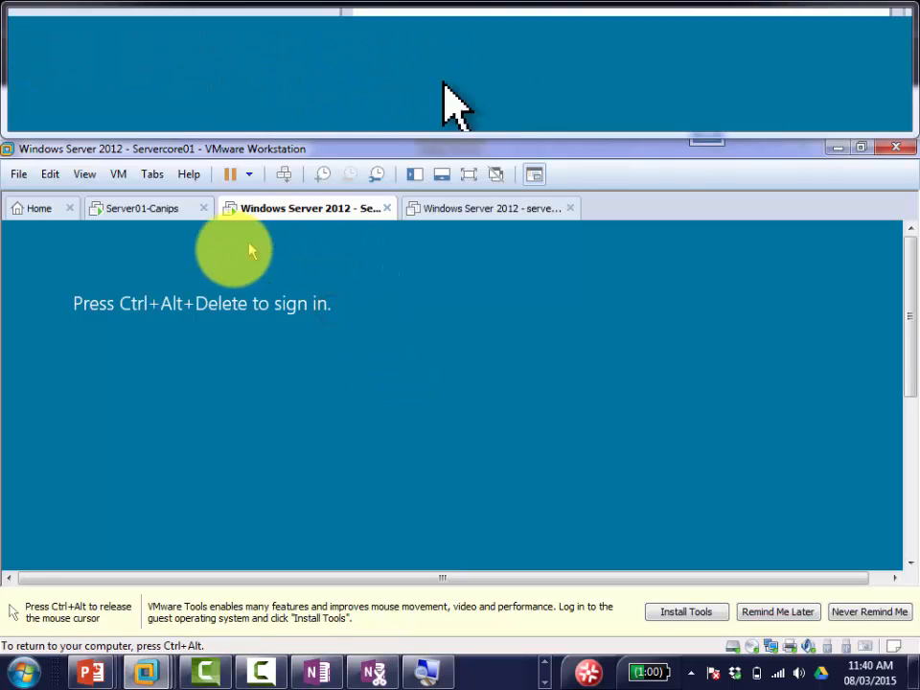
{"action": "key", "text": "ctrl+alt"}
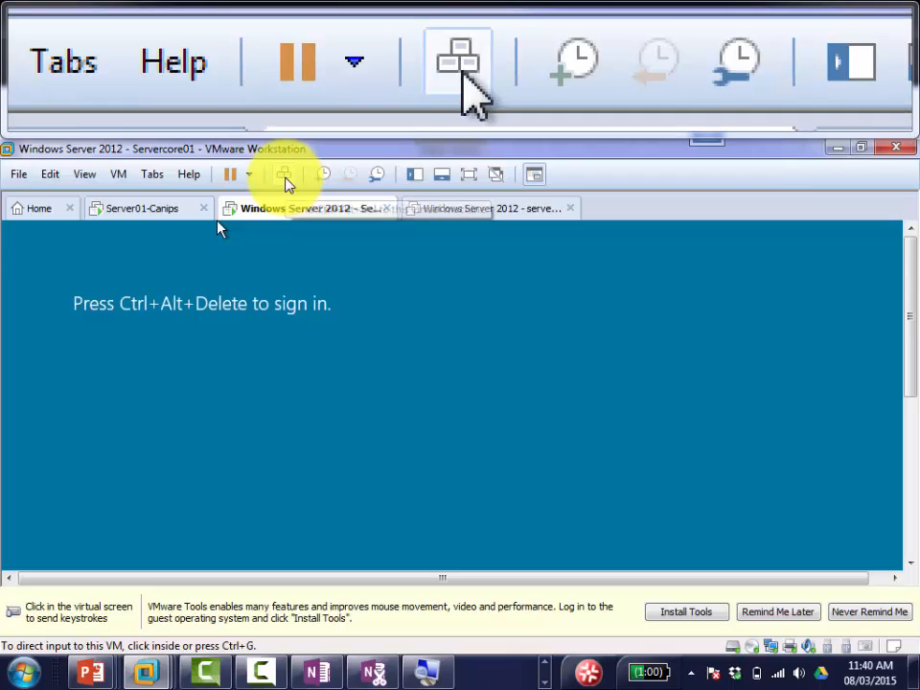
{"action": "left_click", "coordinate": [285, 182]}
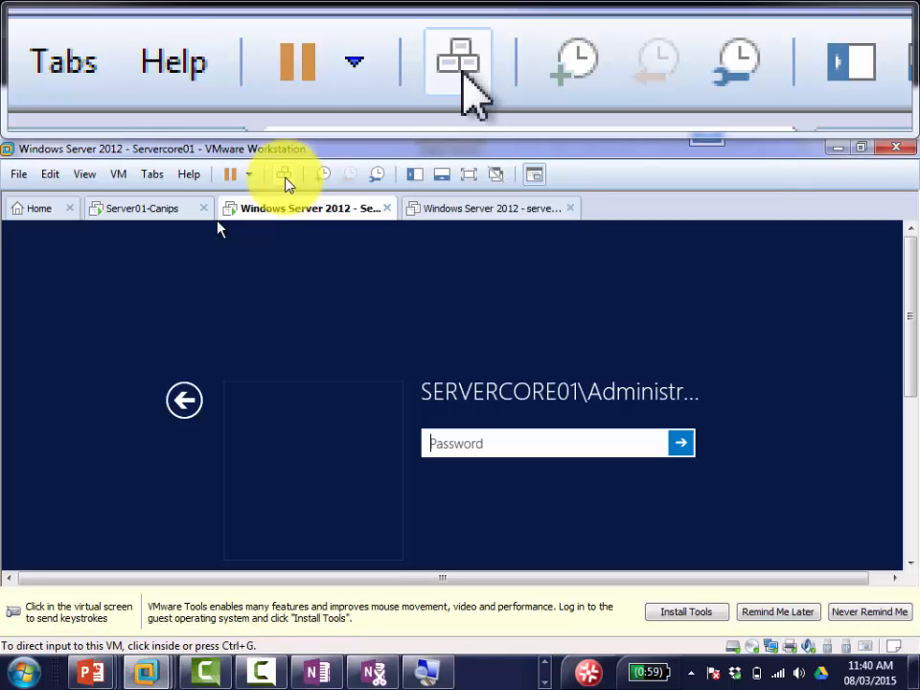
Step: Switch the sign-in to Other user and enter mydomain\administrator as the user name
{"action": "left_click", "coordinate": [173, 424]}
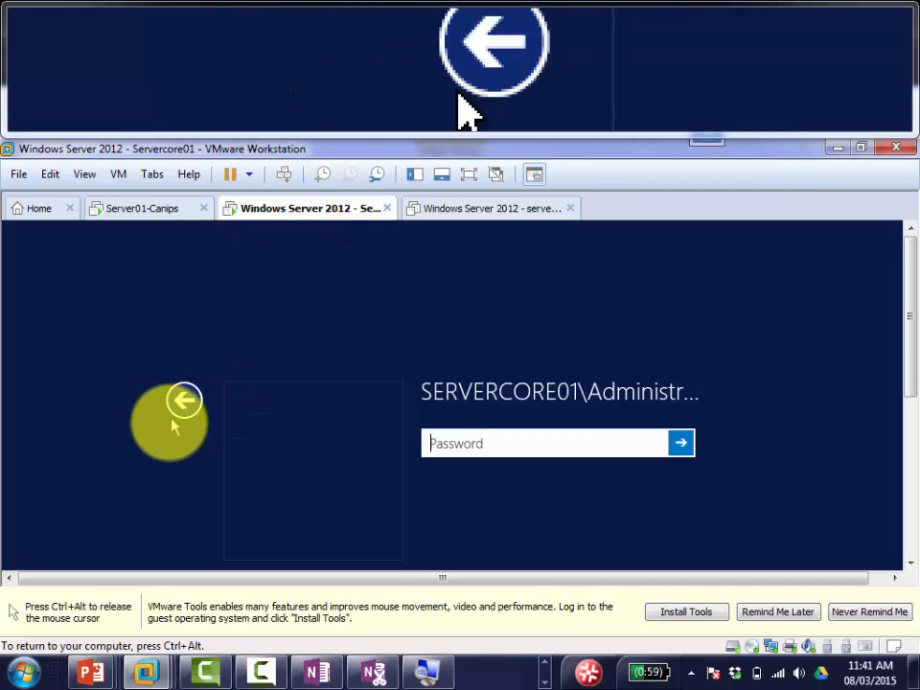
{"action": "left_click", "coordinate": [180, 410]}
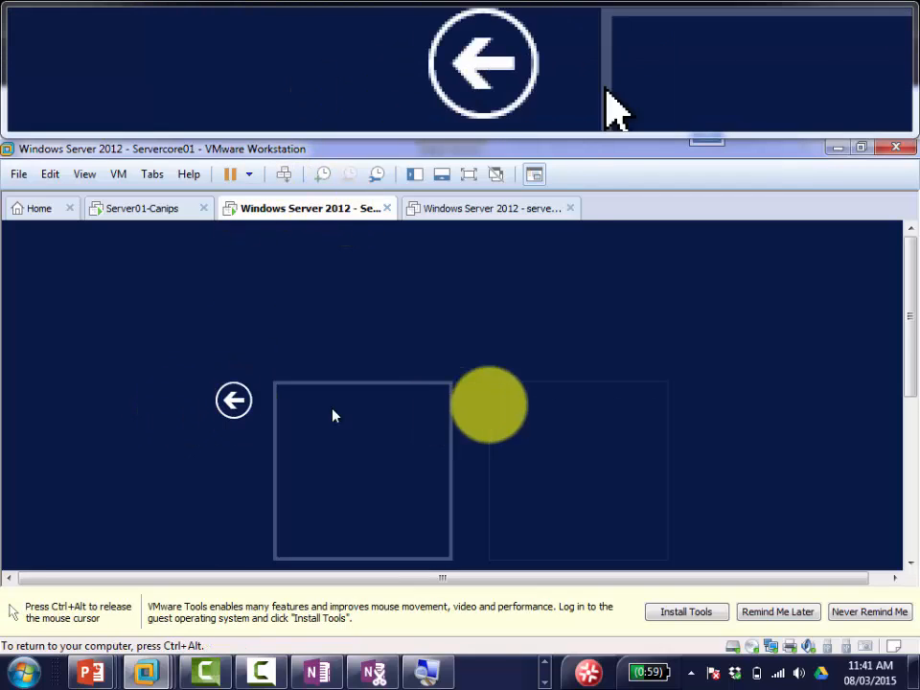
{"action": "key", "text": "ctrl+alt"}
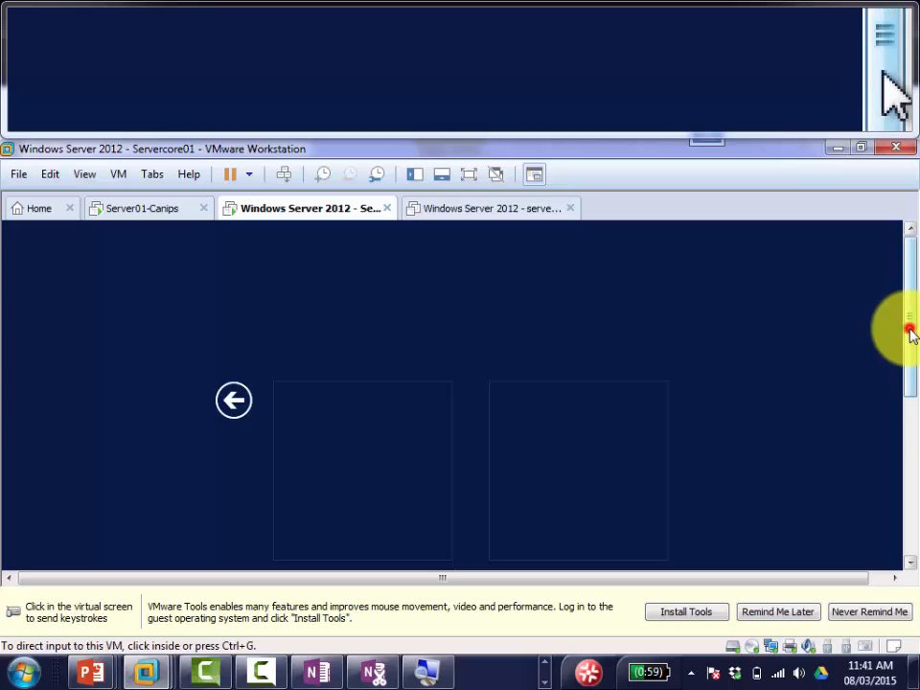
{"action": "left_click_drag", "start_coordinate": [910, 331], "coordinate": [910, 376]}
{"action": "left_click", "coordinate": [628, 429]}
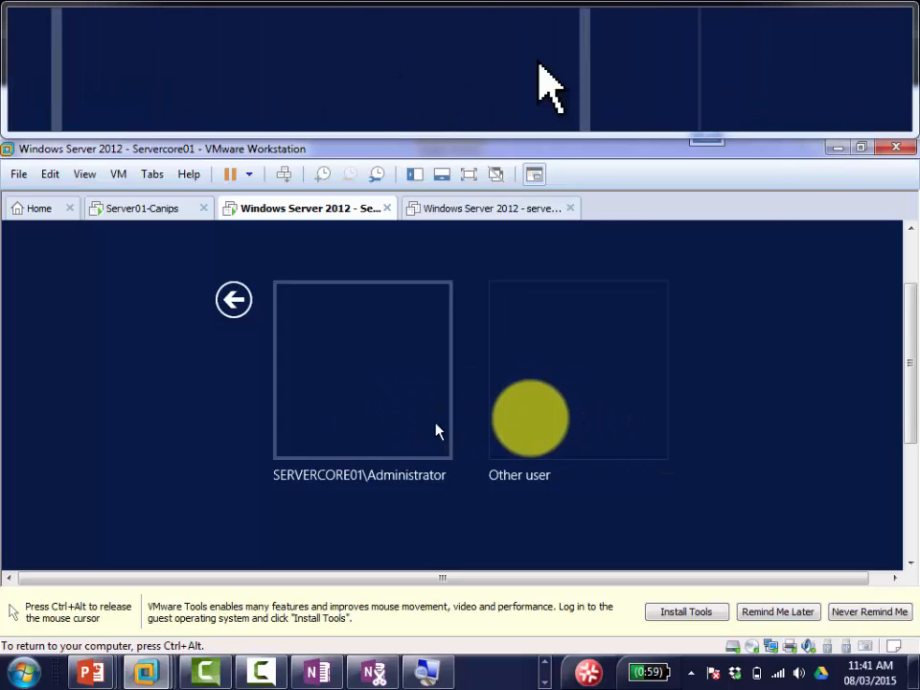
{"action": "left_click", "coordinate": [541, 419]}
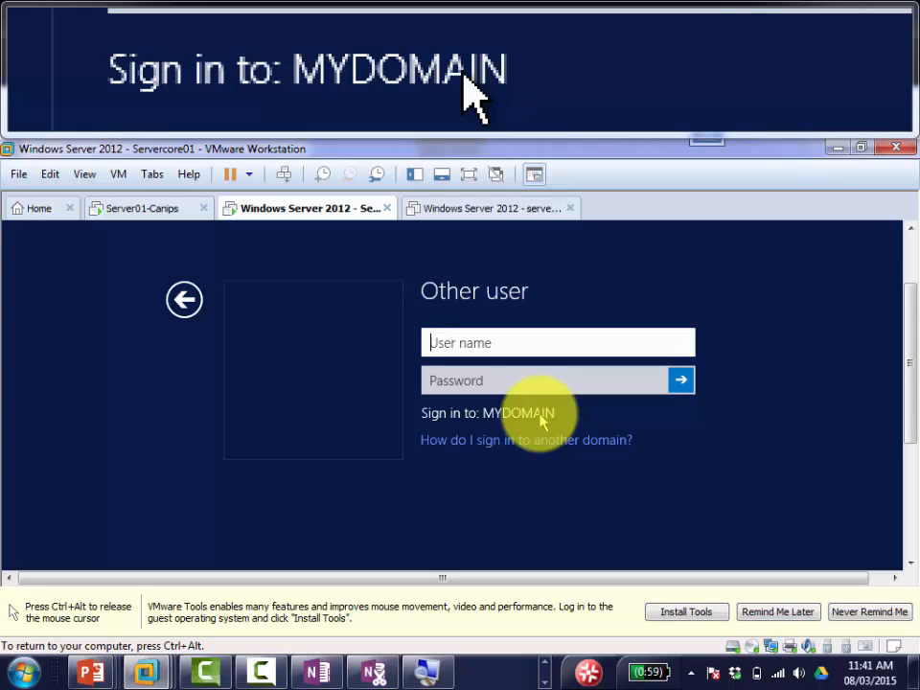
{"action": "type", "text": "mydomain\\"}
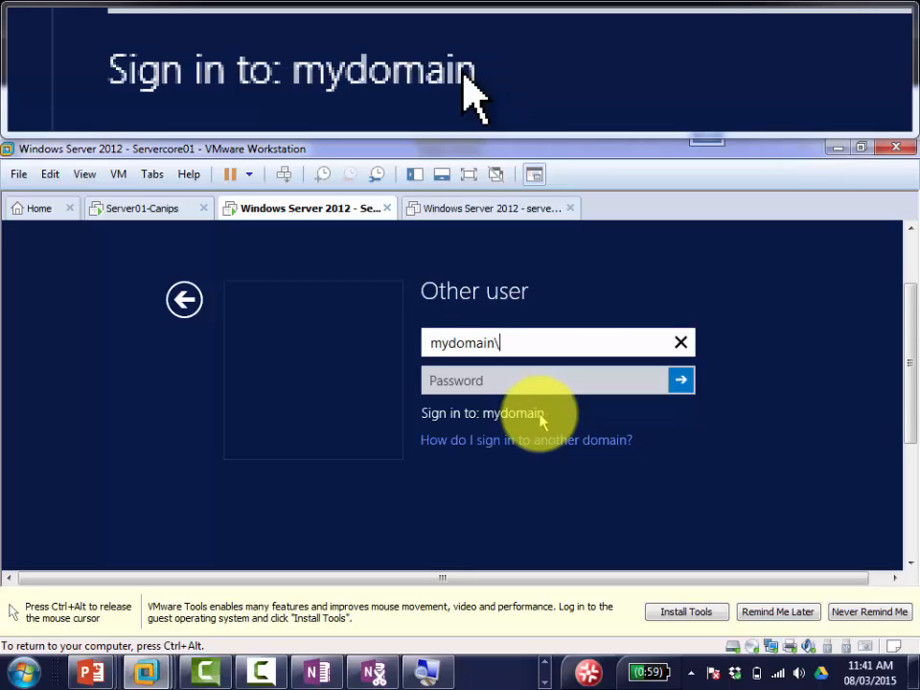
{"action": "type", "text": "administrator"}
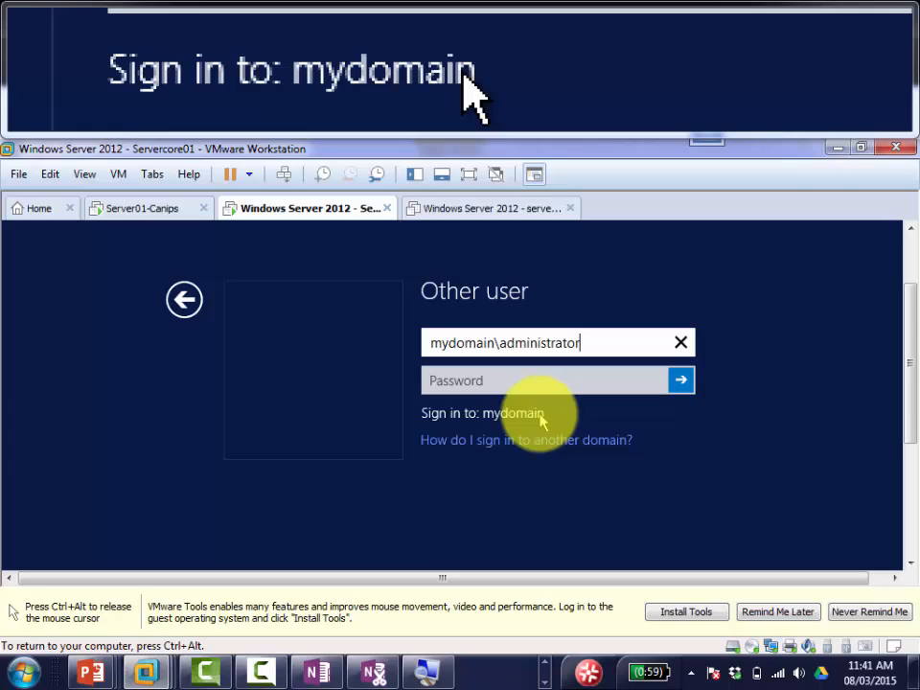
{"action": "key", "text": "ctrl+alt"}
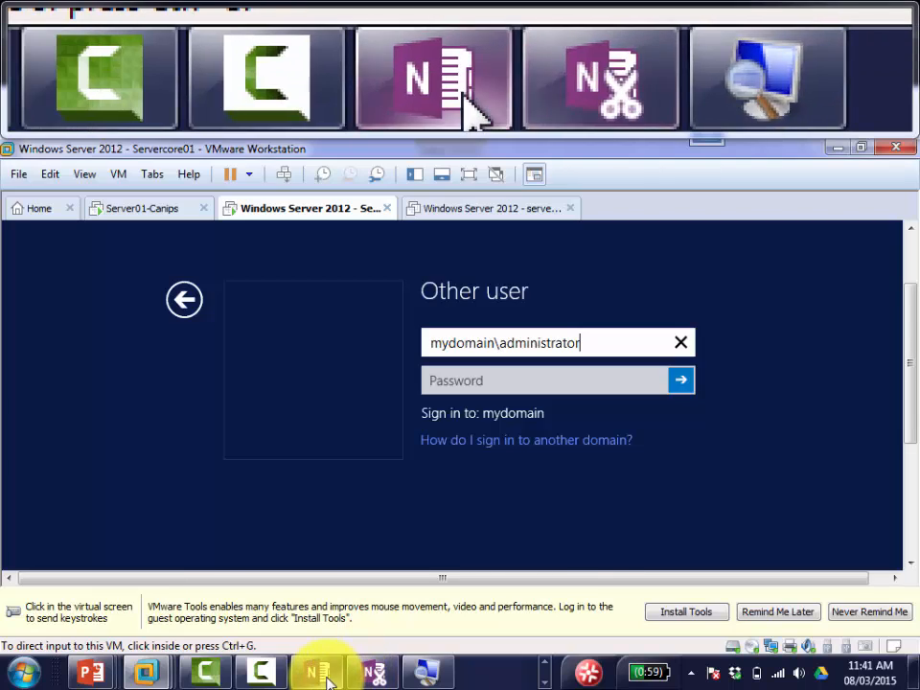
Step: Add a top-level note 'After restart make sure to login as MyDomain\Administrator to login from domain'
{"action": "left_click", "coordinate": [324, 674]}
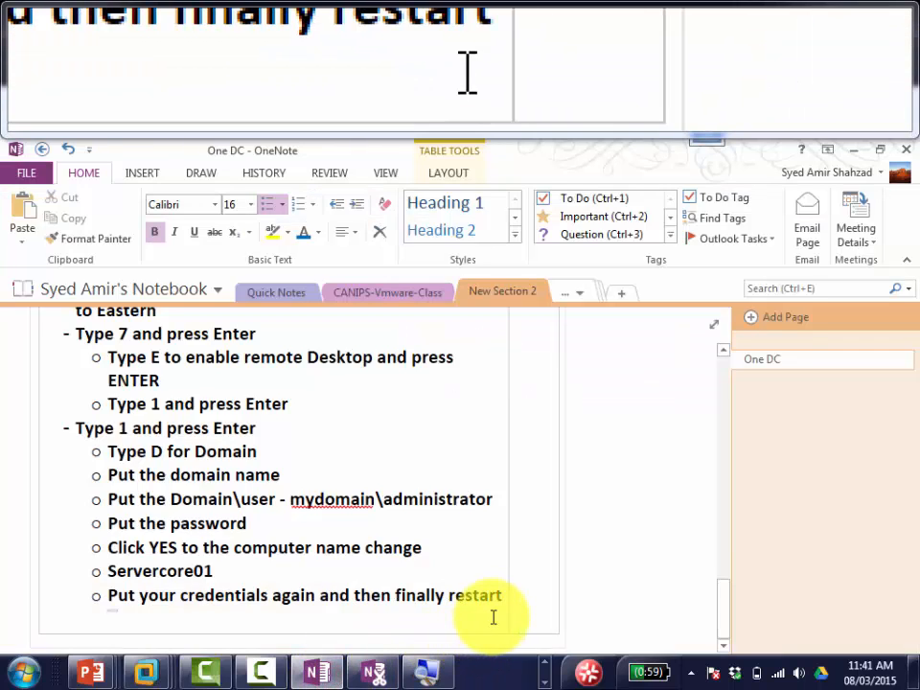
{"action": "key", "text": "Return"}
{"action": "key", "text": "BackSpace"}
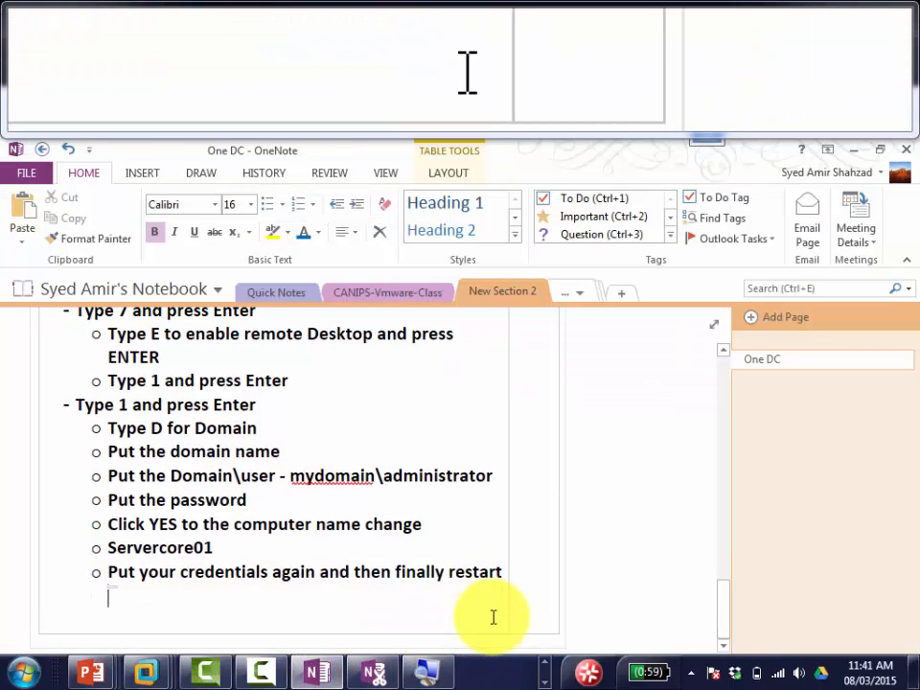
{"action": "key", "text": "shift+Tab"}
{"action": "type", "text": "After "}
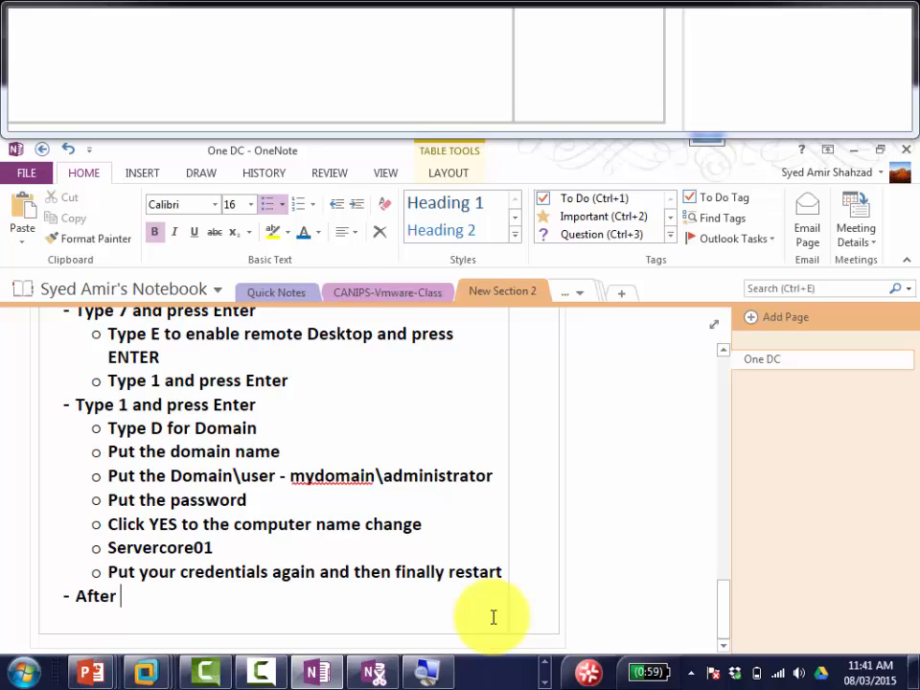
{"action": "type", "text": "restart "}
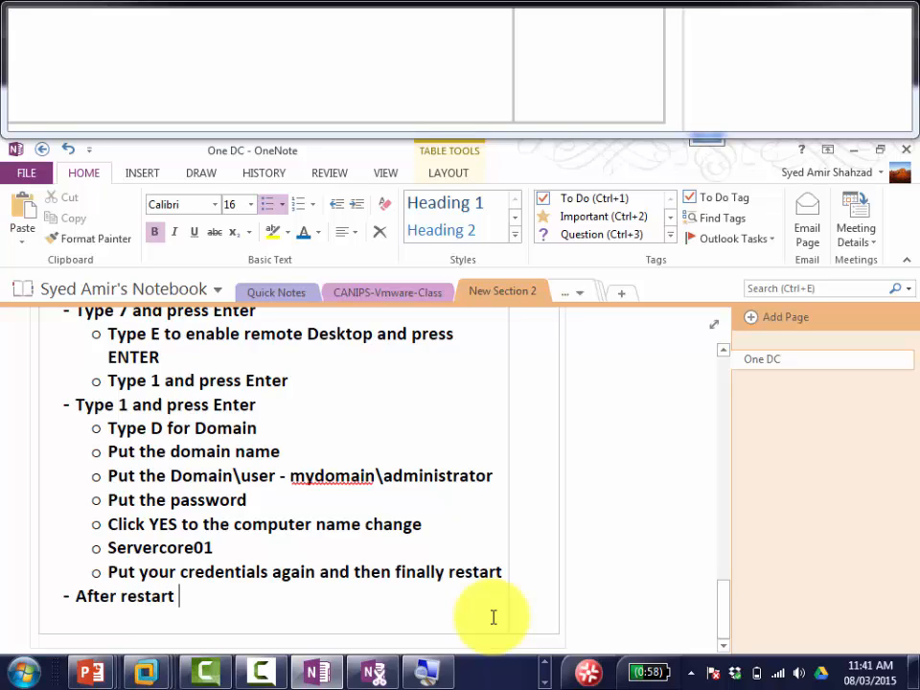
{"action": "type", "text": "make sure to l og"}
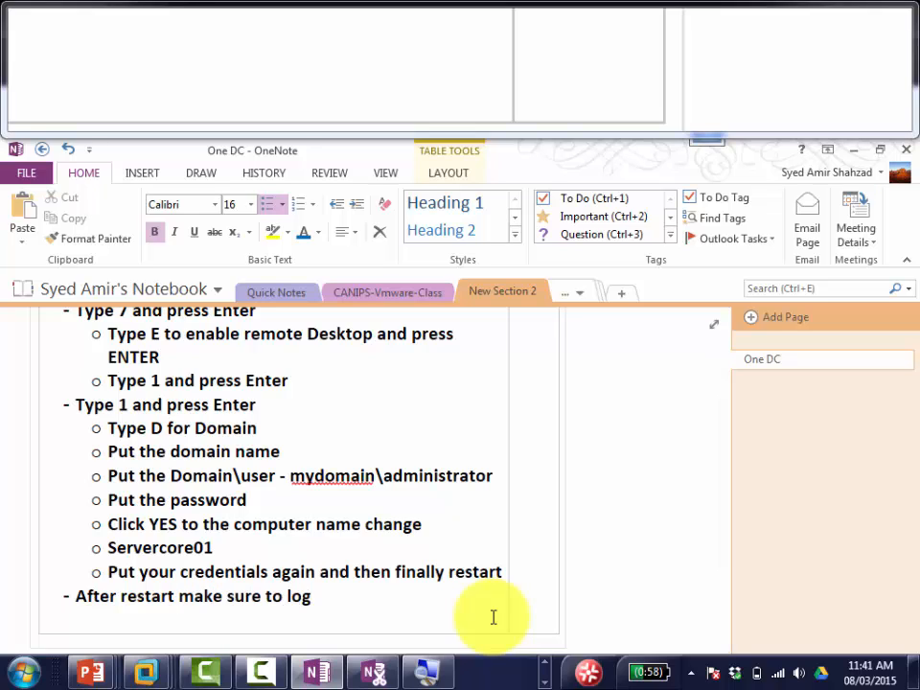
{"action": "type", "text": "in as M"}
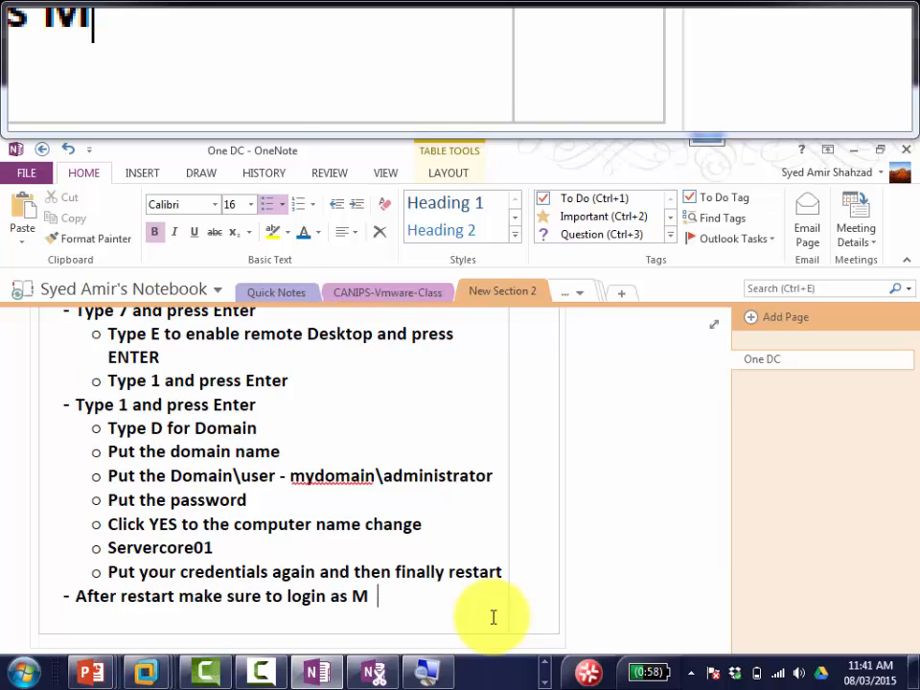
{"action": "type", "text": "yDomain\\Admini"}
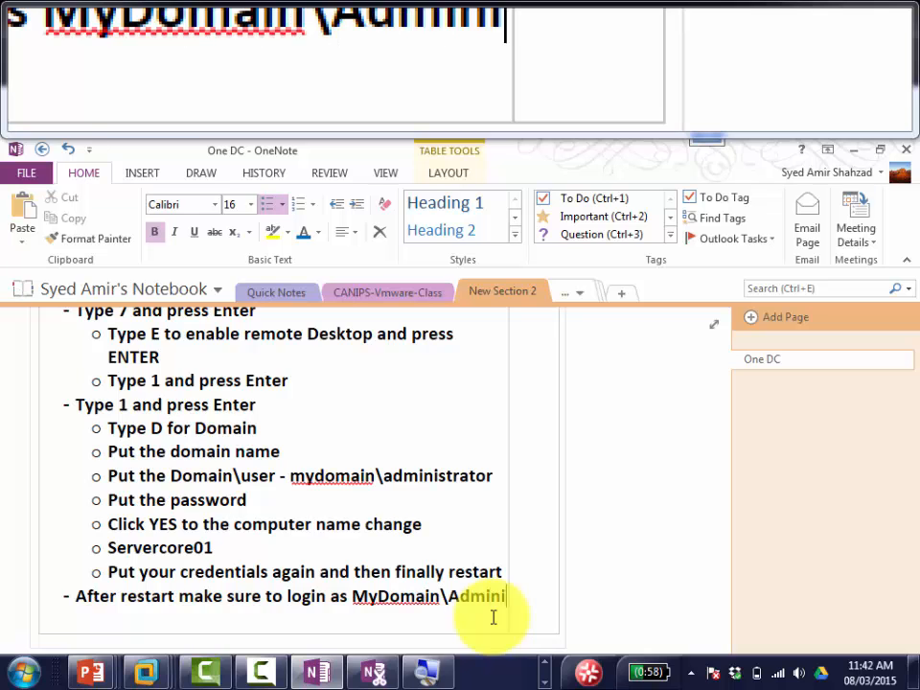
{"action": "type", "text": "strator"}
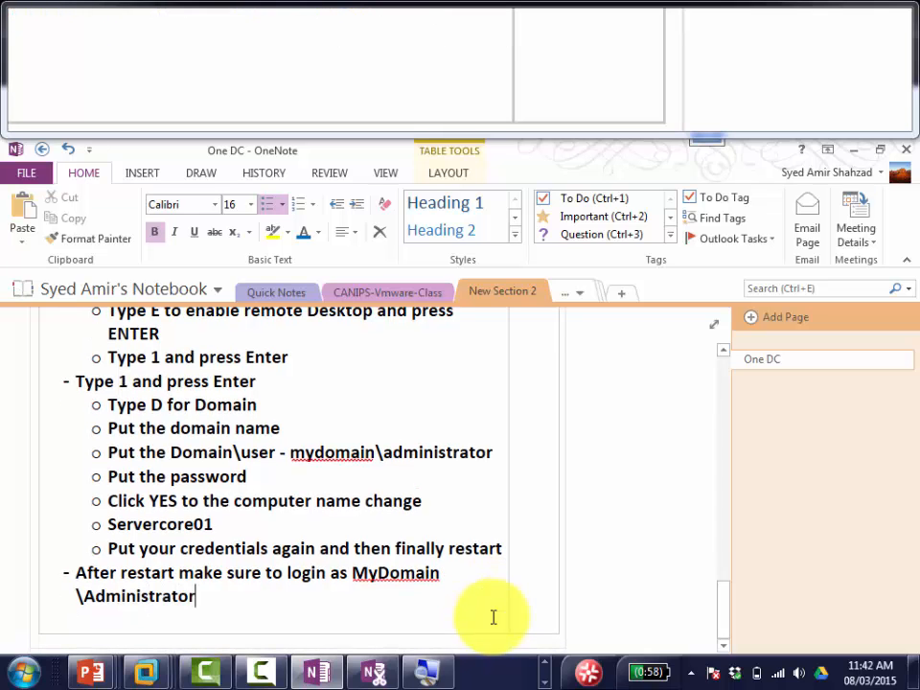
{"action": "type", "text": " to logi"}
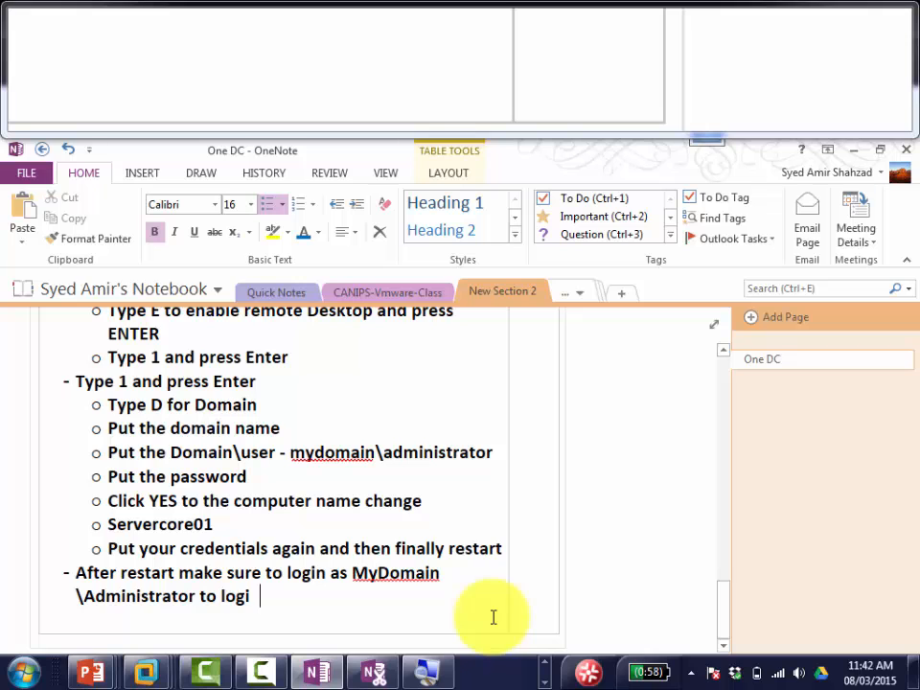
{"action": "type", "text": "n from domain"}
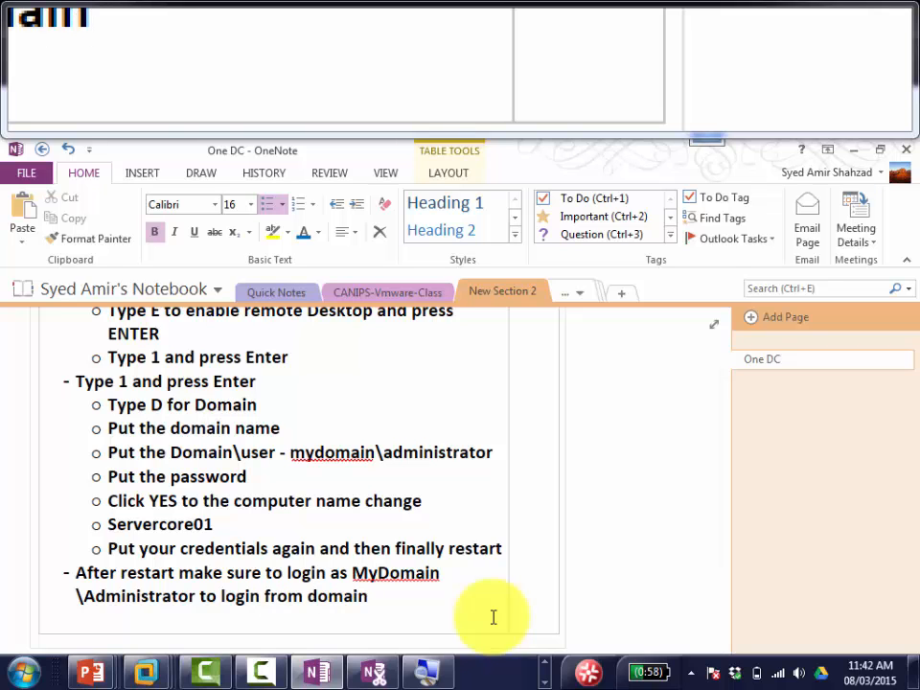
{"action": "key", "text": "alt+Tab"}
Step: Sign in to Servercore01 with the domain administrator password, resubmitting after the error
{"action": "left_click", "coordinate": [581, 438]}
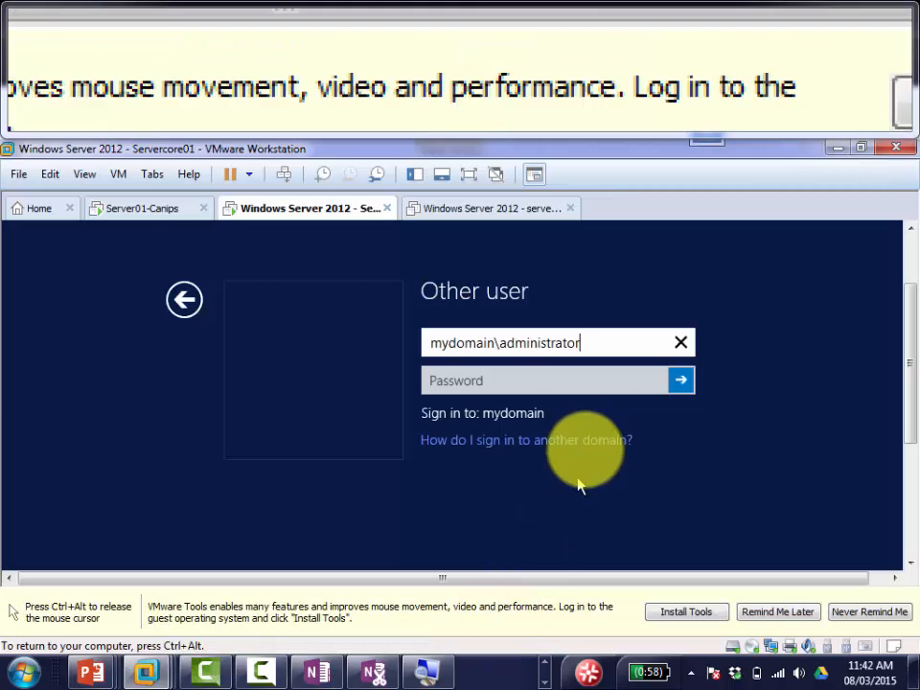
{"action": "left_click", "coordinate": [580, 383]}
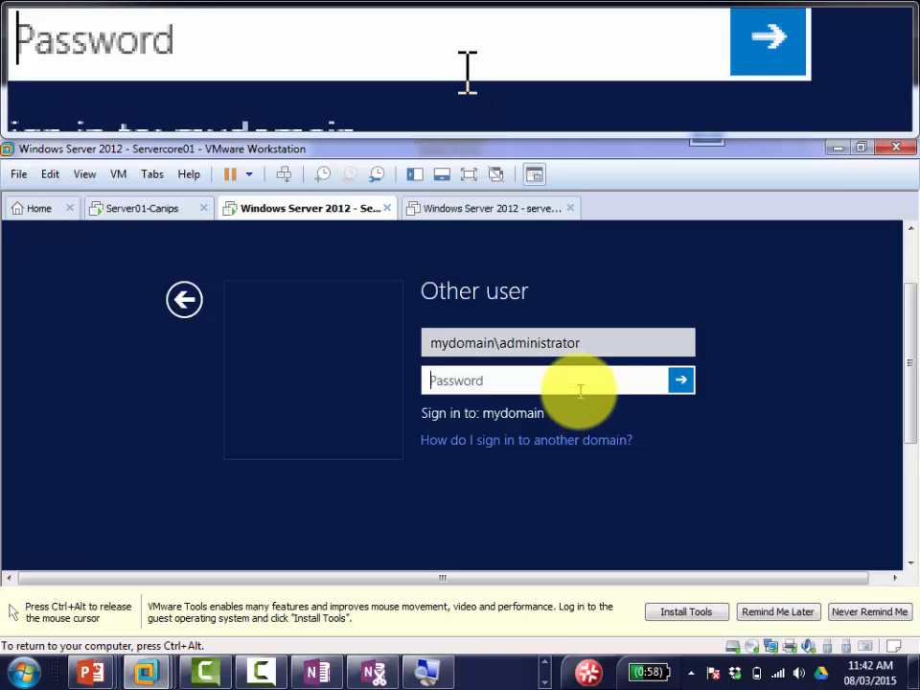
{"action": "type", "text": "Password123"}
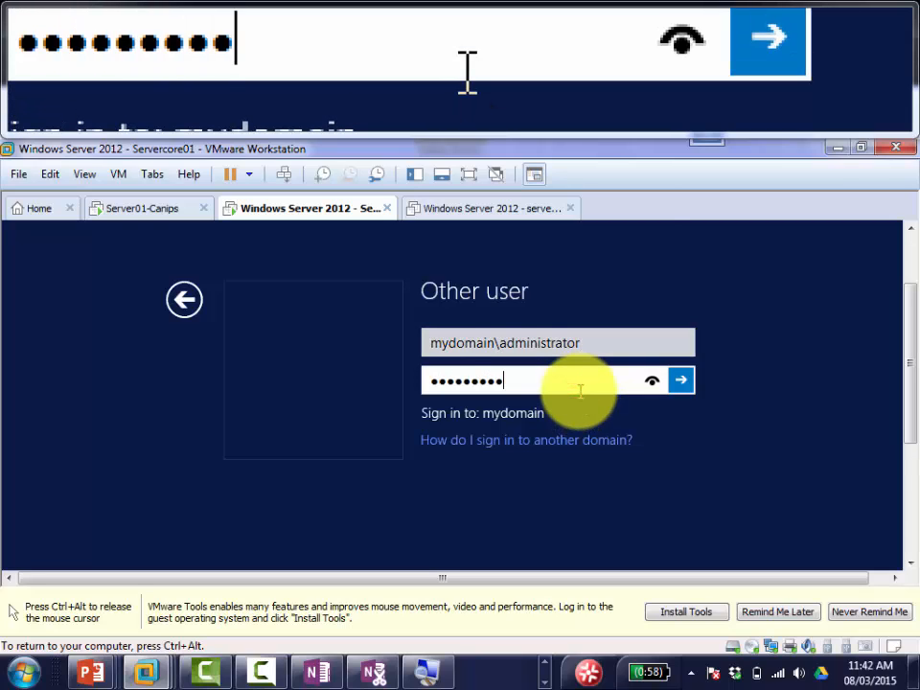
{"action": "key", "text": "Return"}
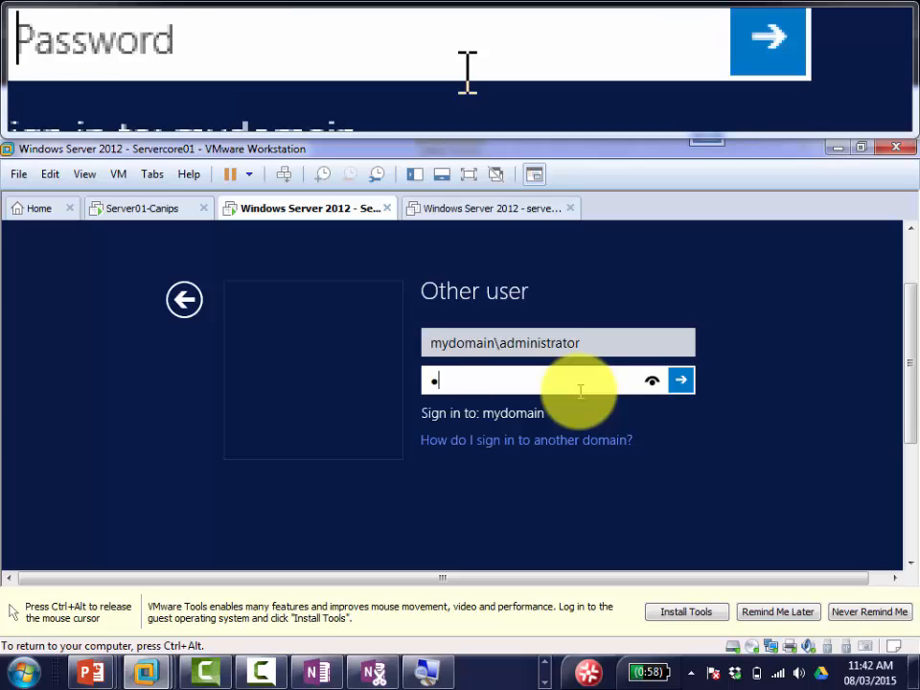
{"action": "key", "text": "Return"}
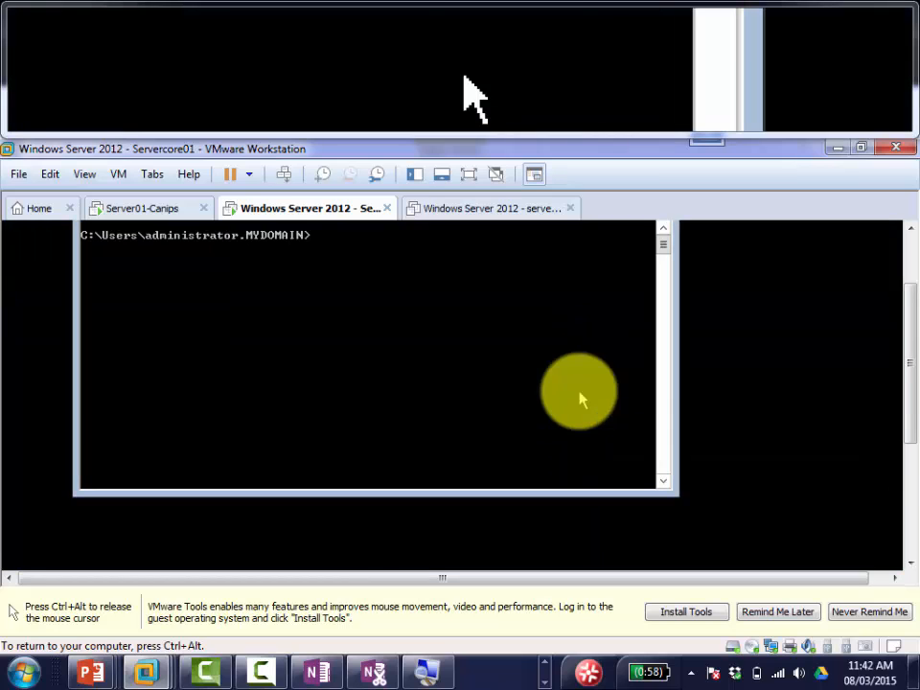
Step: Move the command prompt window higher on the VM screen
{"action": "key", "text": "ctrl+alt"}
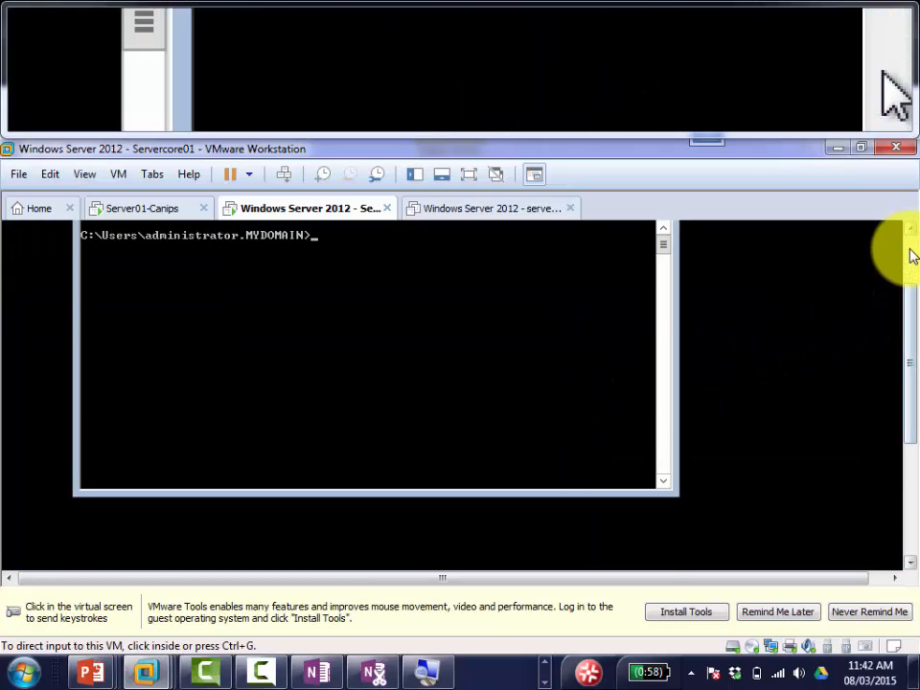
{"action": "left_click", "coordinate": [418, 366]}
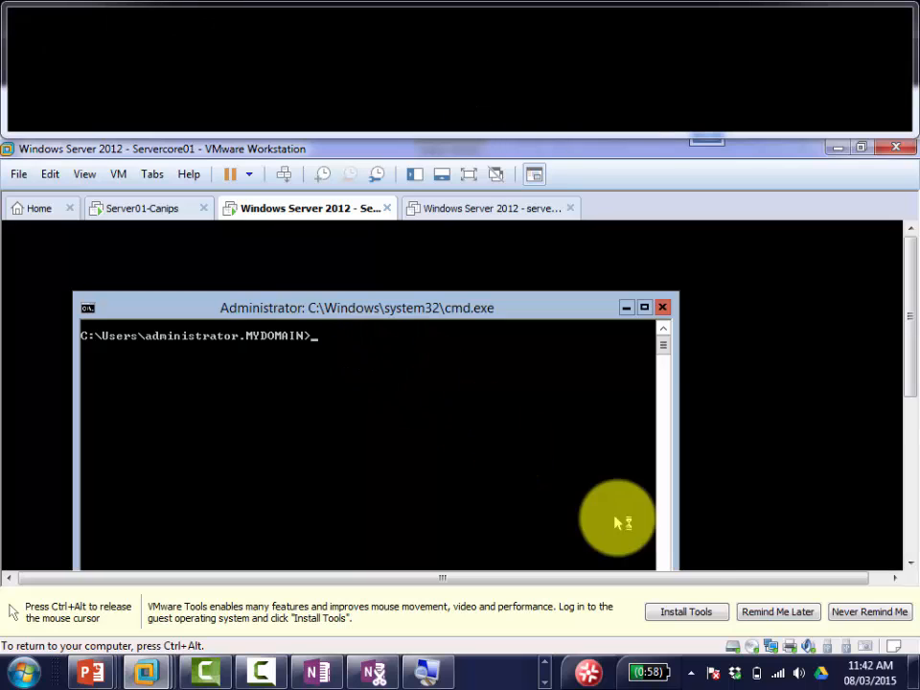
{"action": "key", "text": "ctrl+alt"}
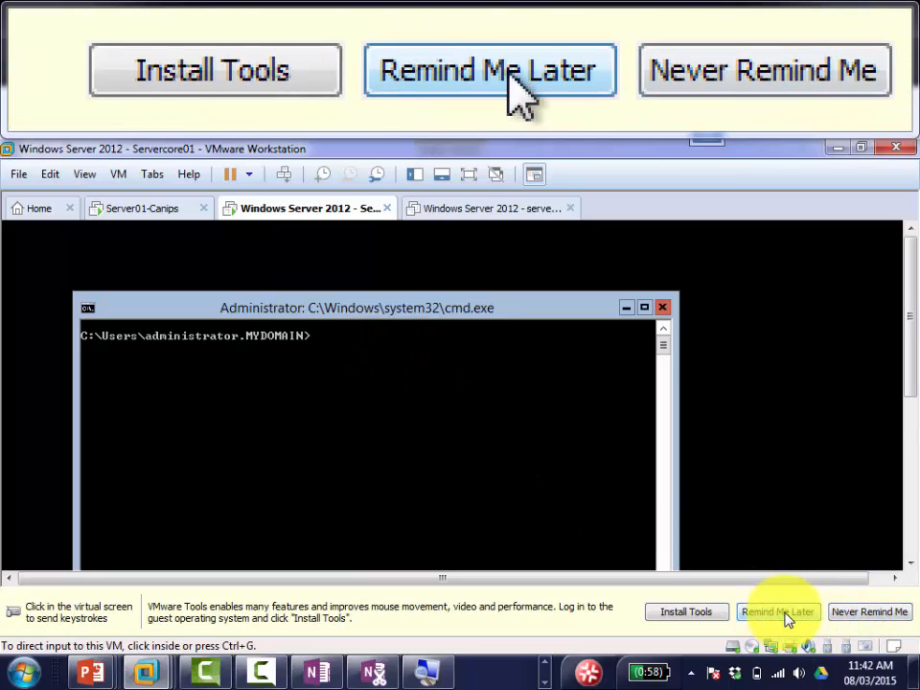
{"action": "left_click", "coordinate": [407, 387]}
{"action": "left_click_drag", "start_coordinate": [376, 314], "coordinate": [377, 281]}
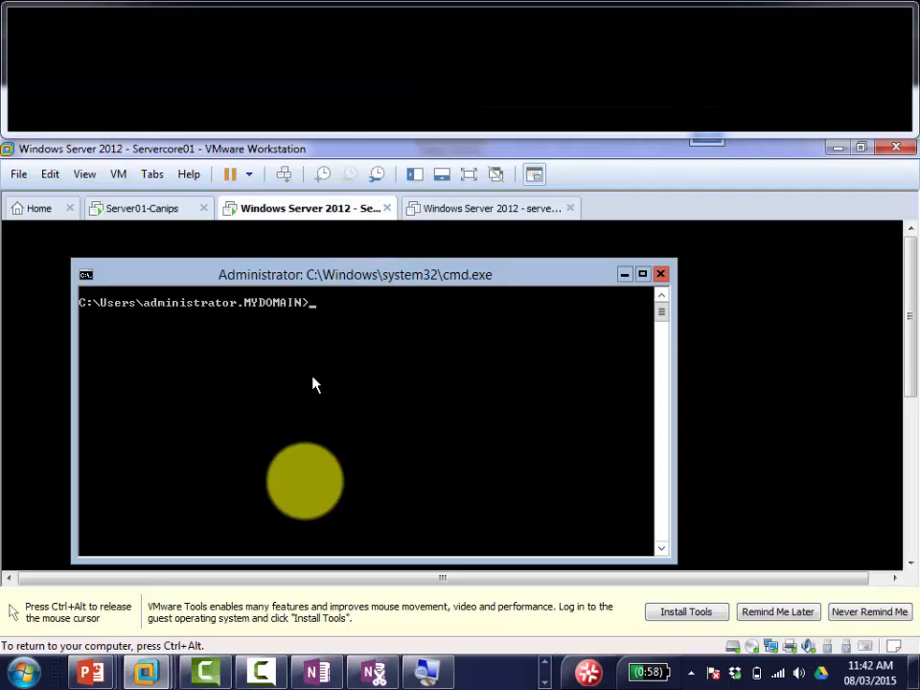
{"action": "key", "text": "ctrl+alt"}
{"action": "mouse_move", "coordinate": [96, 670]}
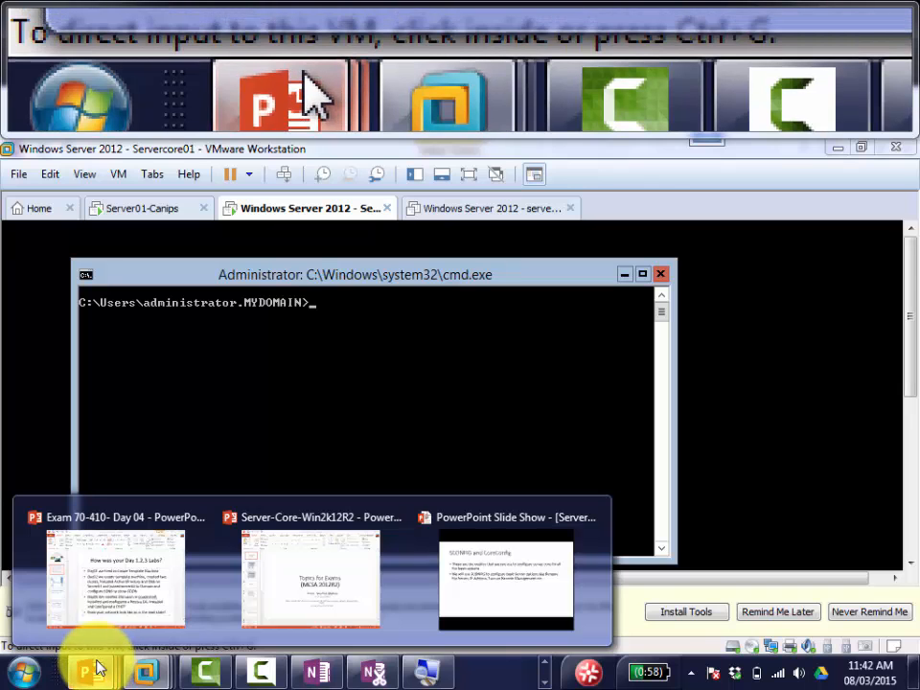
Step: Switch to the Server-Core-Win2k12R2 presentation and show slide 8, How to Configure Server Core
{"action": "left_click", "coordinate": [274, 593]}
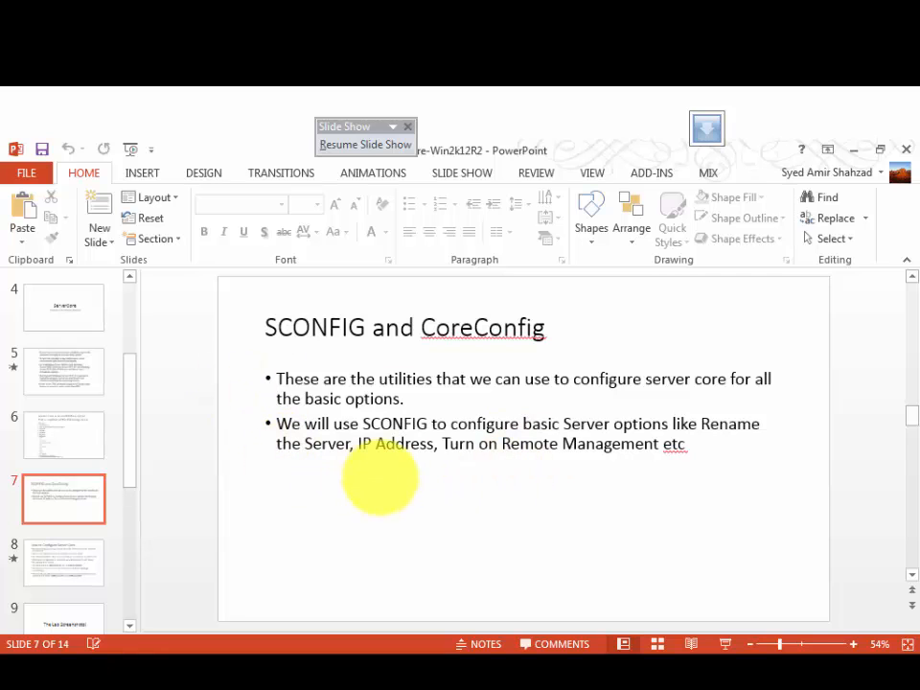
{"action": "left_click", "coordinate": [357, 401]}
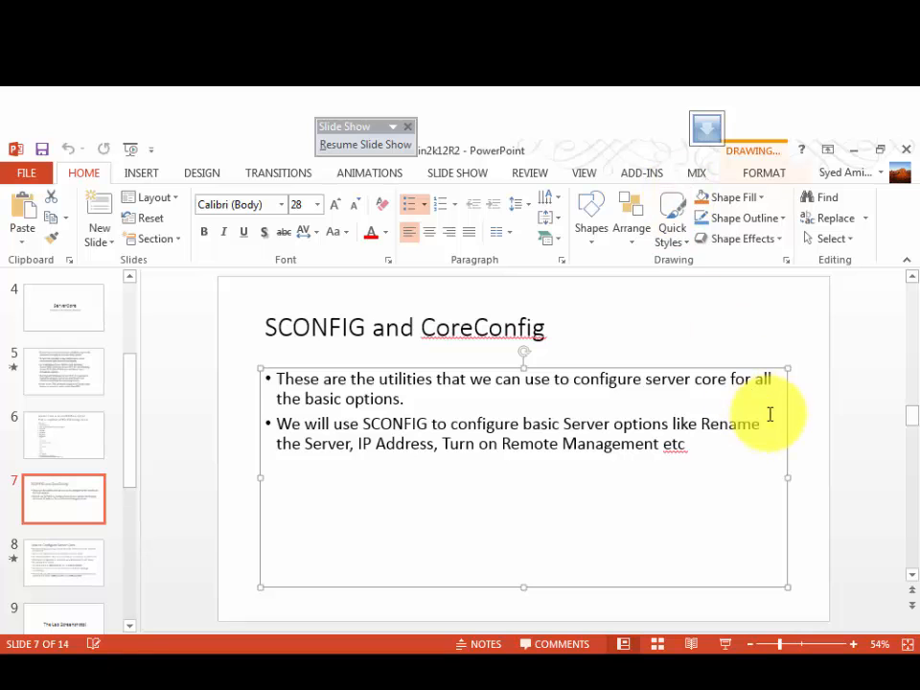
{"action": "left_click", "coordinate": [516, 676]}
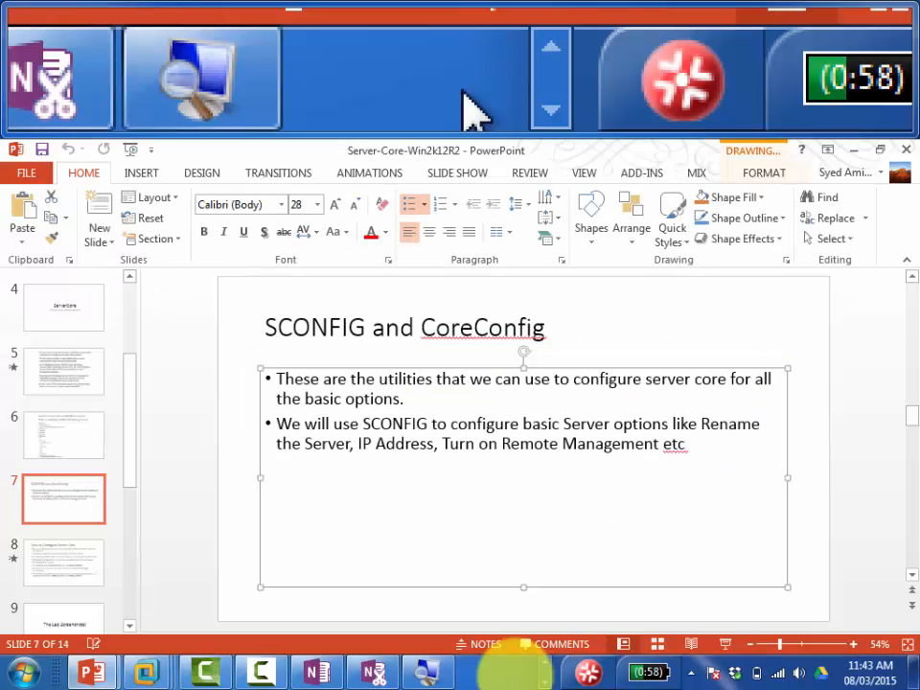
{"action": "mouse_move", "coordinate": [317, 674]}
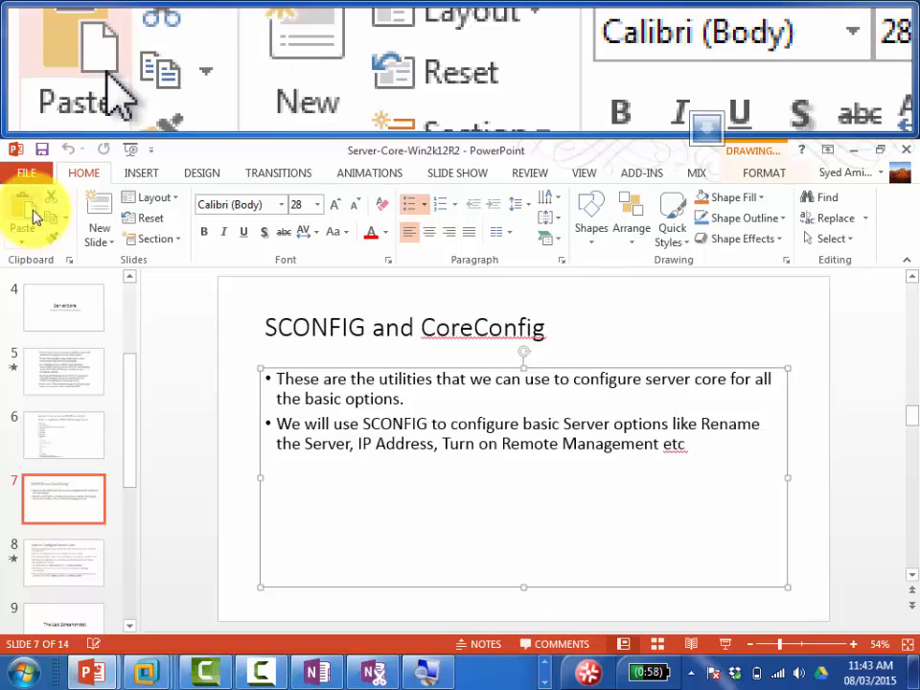
{"action": "left_click", "coordinate": [23, 178]}
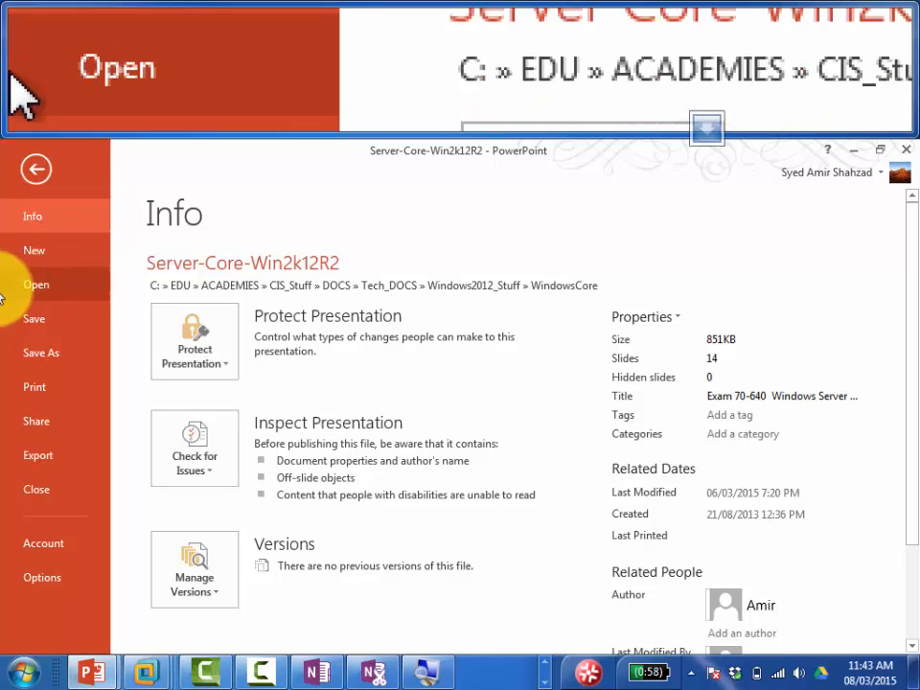
{"action": "left_click", "coordinate": [41, 182]}
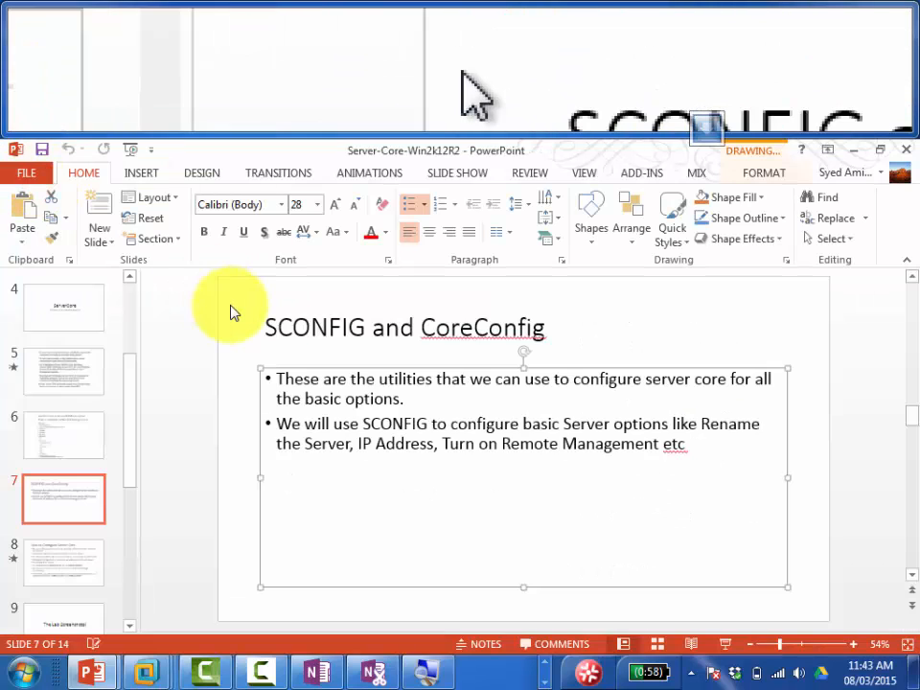
{"action": "left_click", "coordinate": [66, 547]}
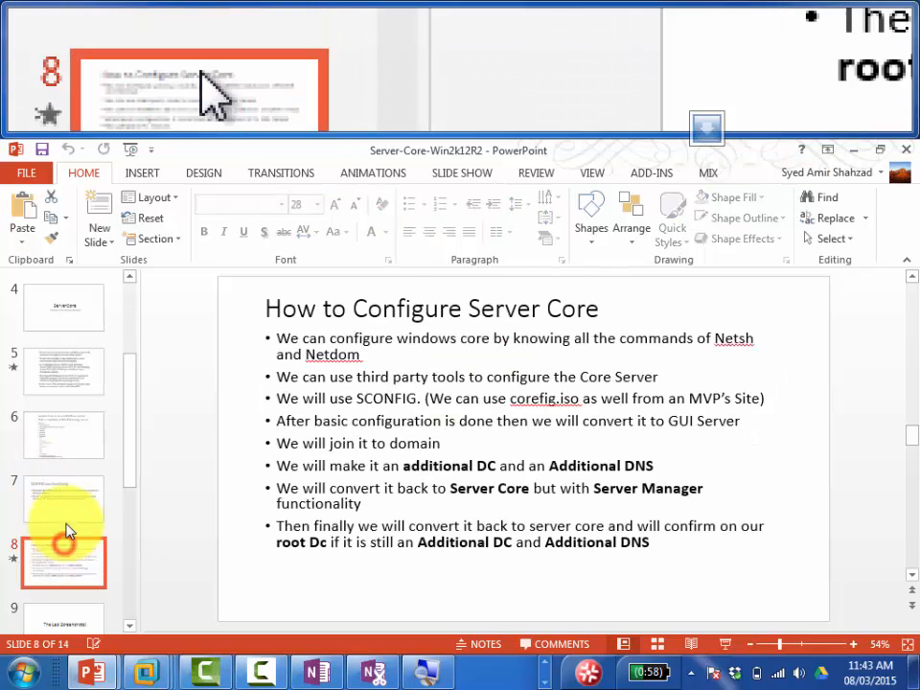
{"action": "left_click", "coordinate": [29, 173]}
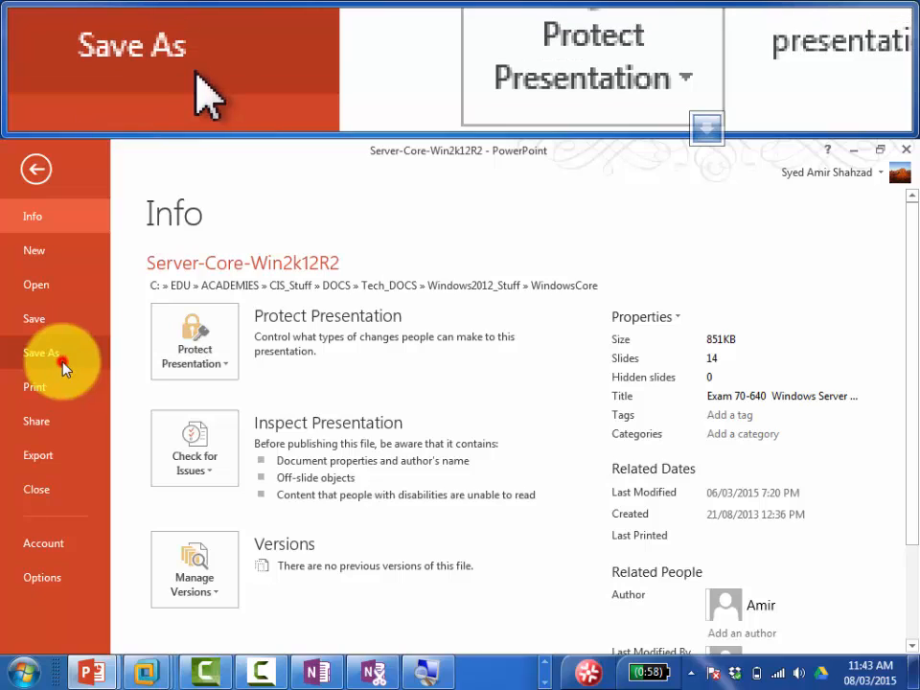
Step: Save the presentation as a PDF in the WindowsCore folder
{"action": "left_click", "coordinate": [59, 368]}
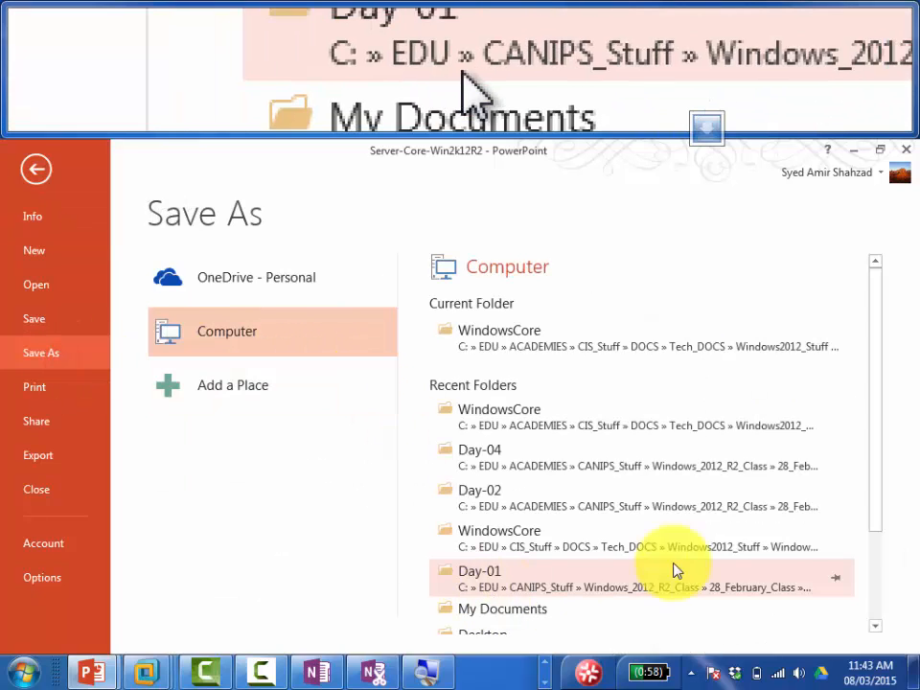
{"action": "left_click", "coordinate": [530, 355]}
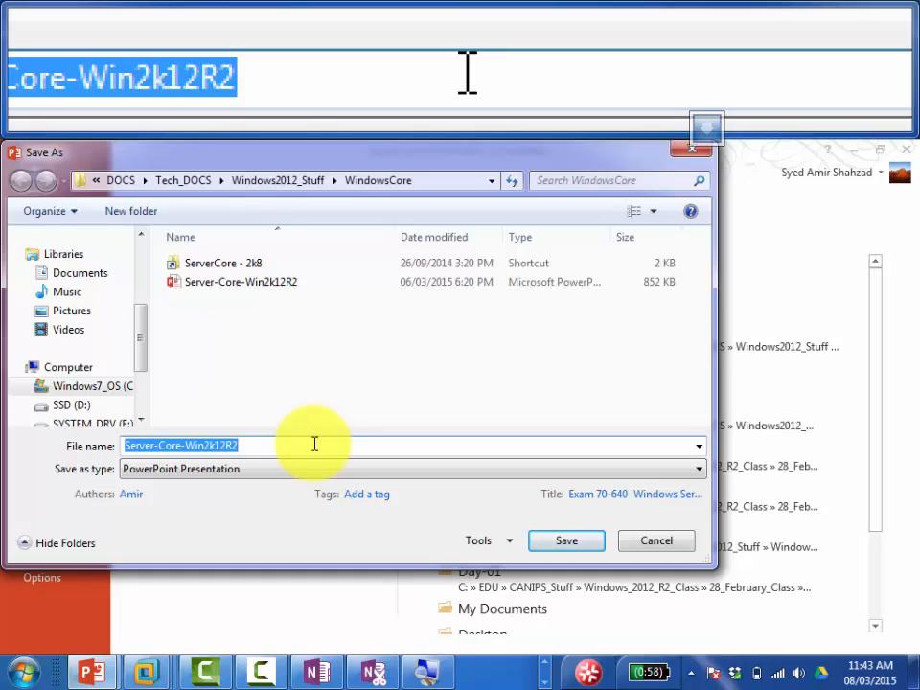
{"action": "left_click", "coordinate": [257, 473]}
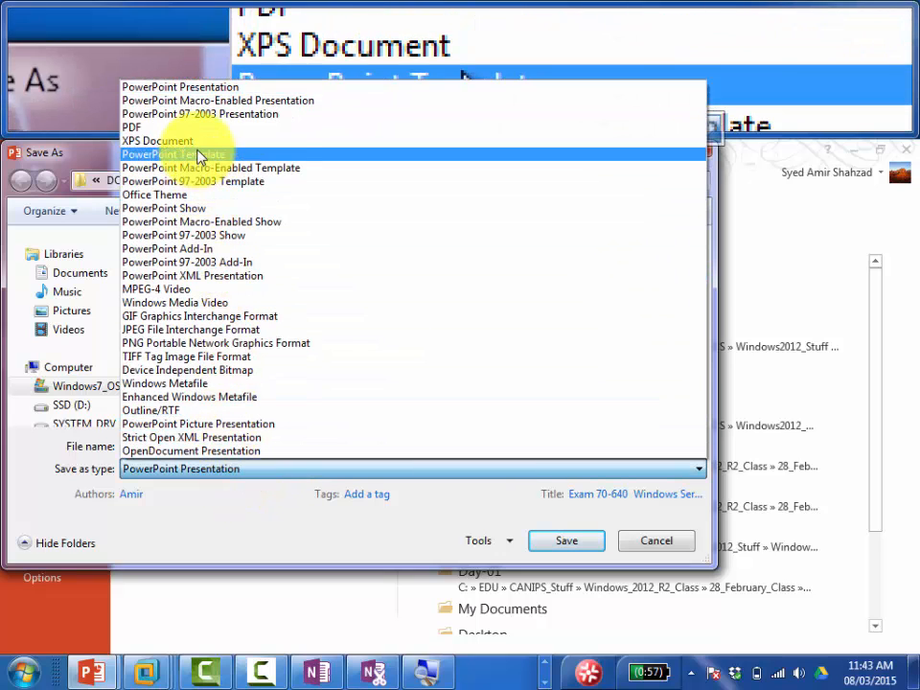
{"action": "left_click", "coordinate": [191, 128]}
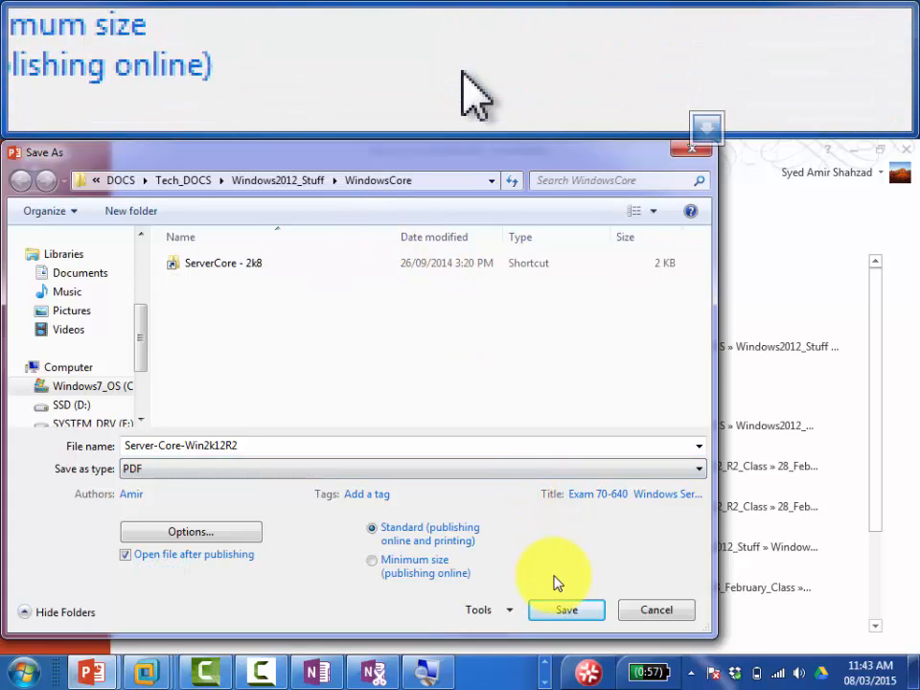
{"action": "left_click", "coordinate": [558, 609]}
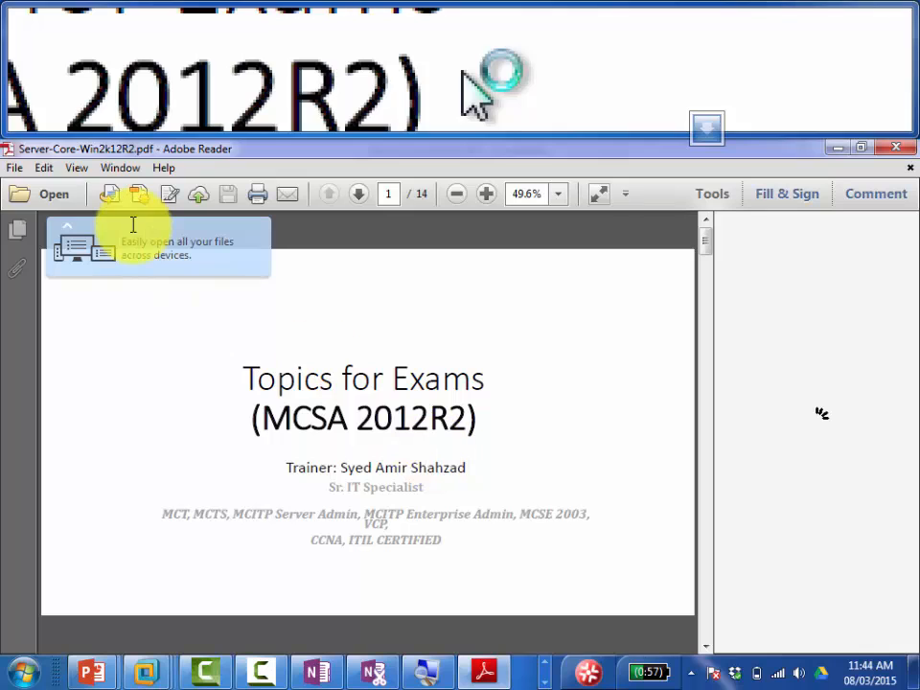
Step: Open Adobe Reader's Save As dialog for the PDF and select its WindowsCore folder path
{"action": "left_click", "coordinate": [15, 169]}
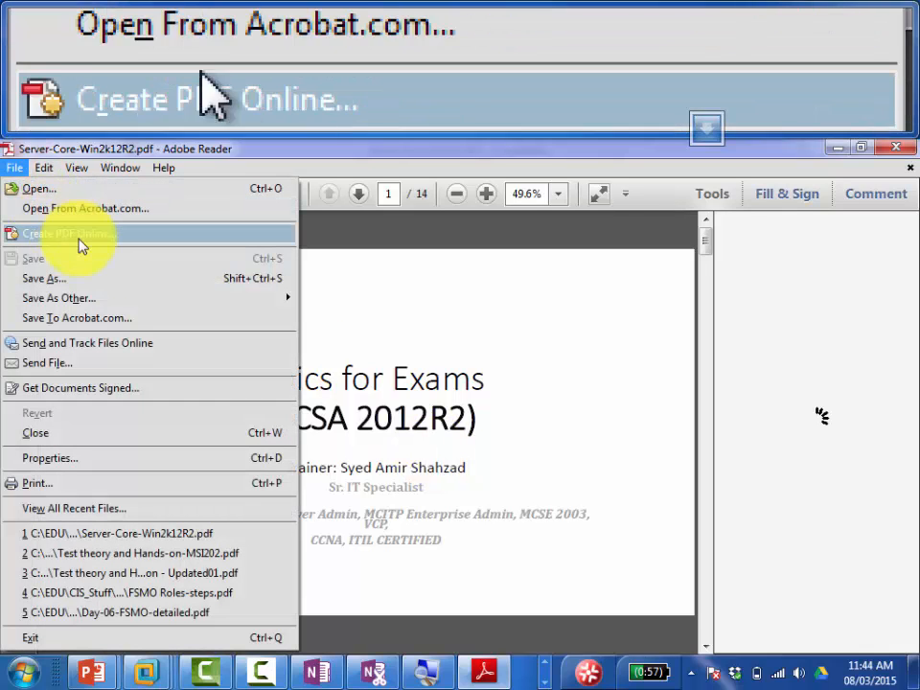
{"action": "left_click", "coordinate": [105, 284]}
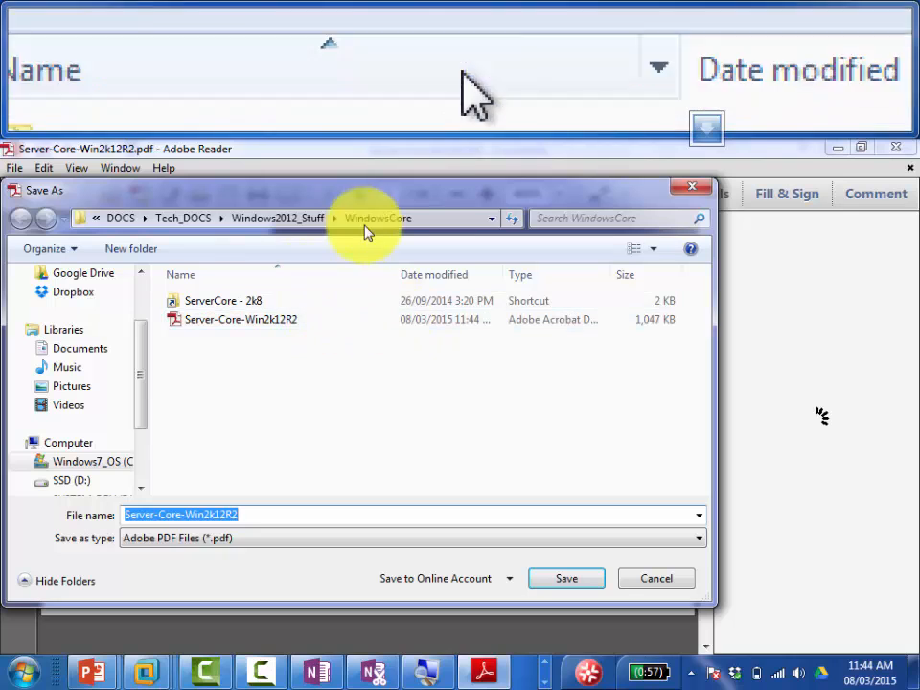
{"action": "left_click", "coordinate": [436, 218]}
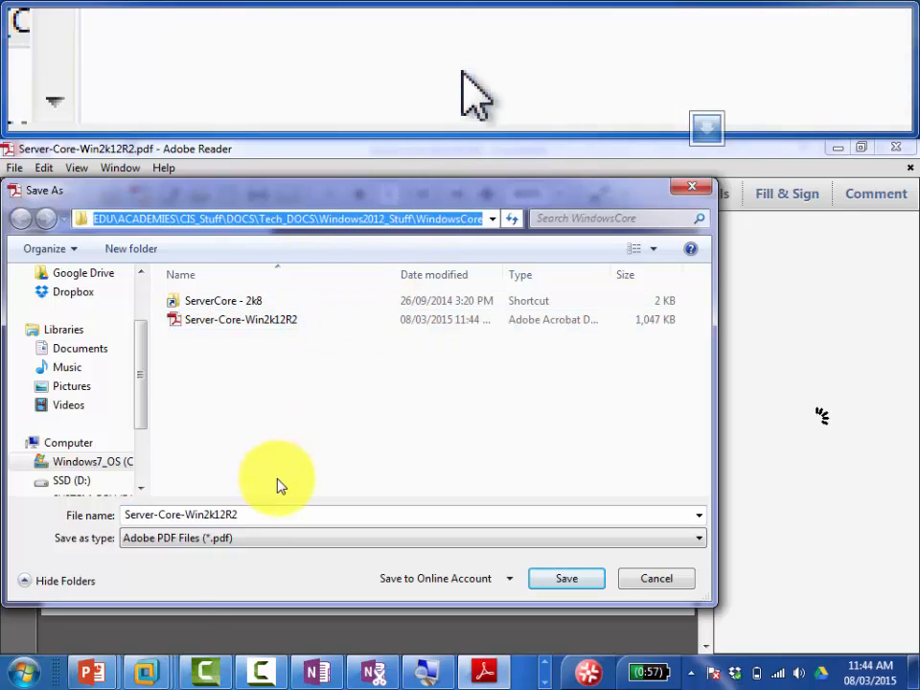
{"action": "left_click", "coordinate": [544, 663]}
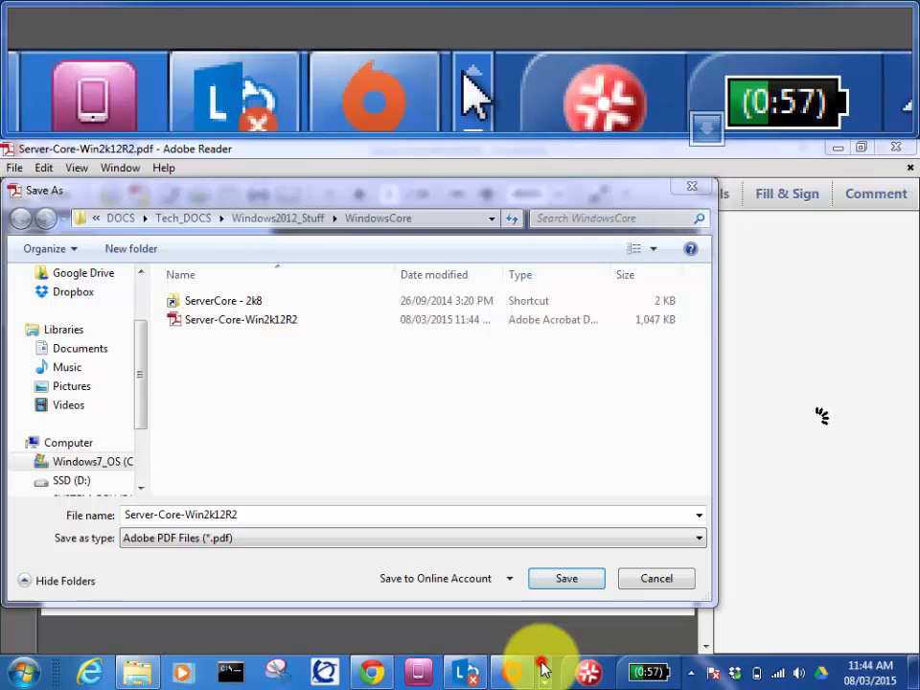
Step: In Chrome, re-enter the password for the second Google account and sign in
{"action": "left_click", "coordinate": [370, 673]}
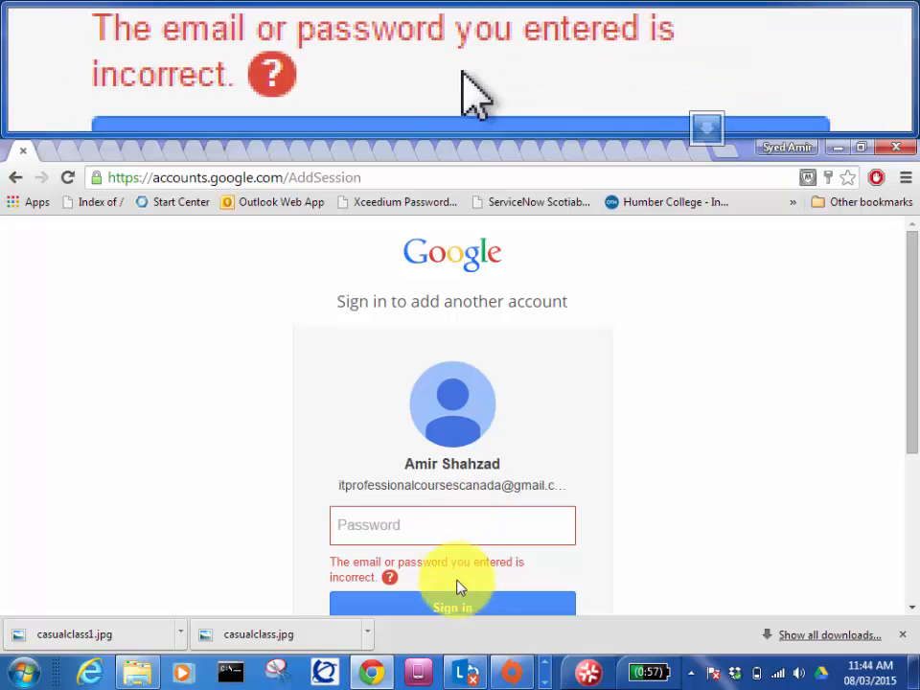
{"action": "scroll", "coordinate": [911, 403], "scroll_direction": "down", "scroll_amount": 1}
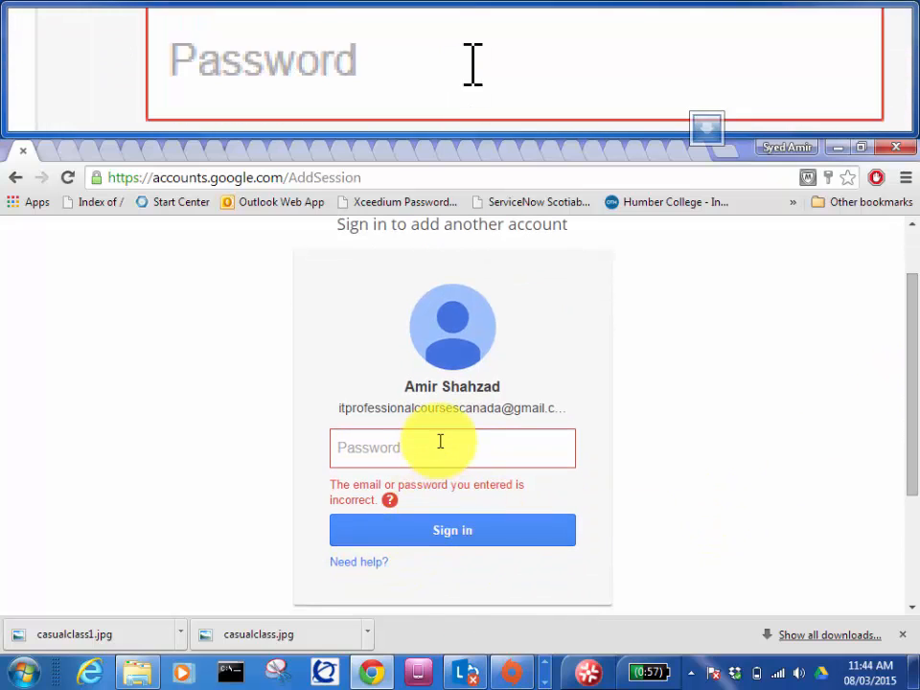
{"action": "left_click", "coordinate": [438, 446]}
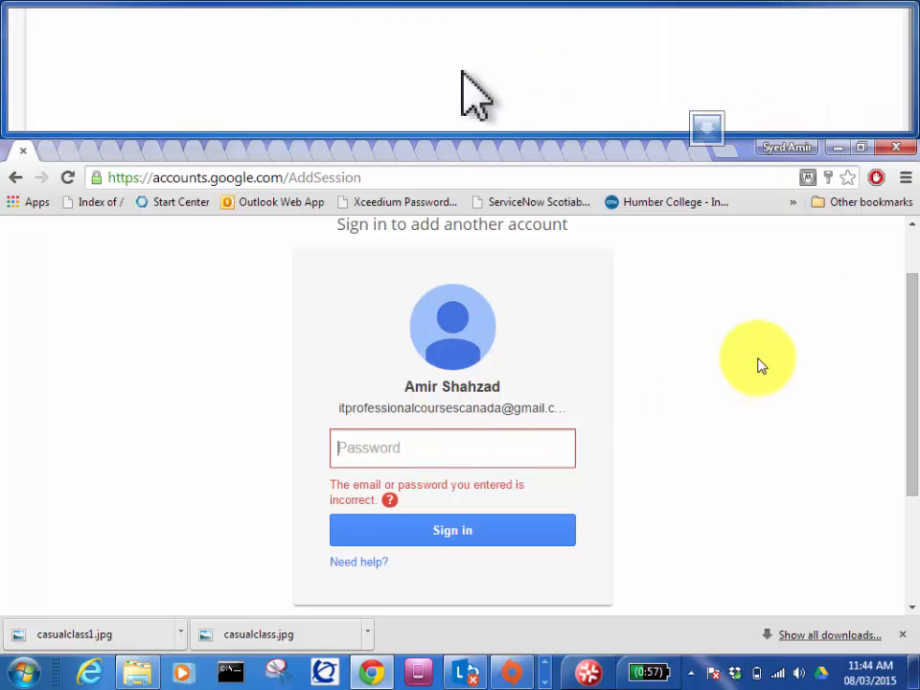
{"action": "left_click", "coordinate": [911, 240]}
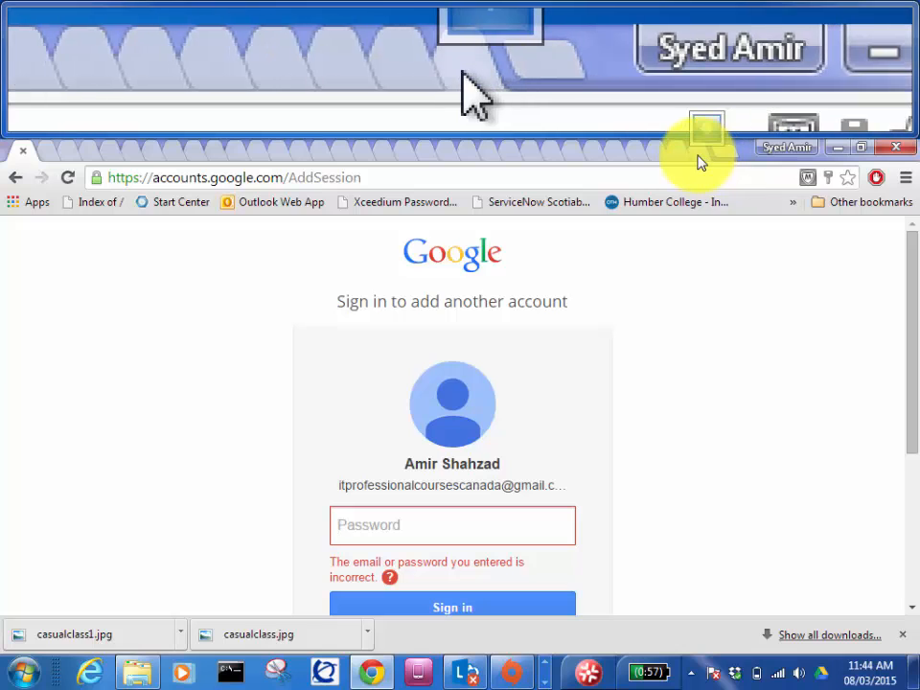
{"action": "left_click", "coordinate": [701, 156]}
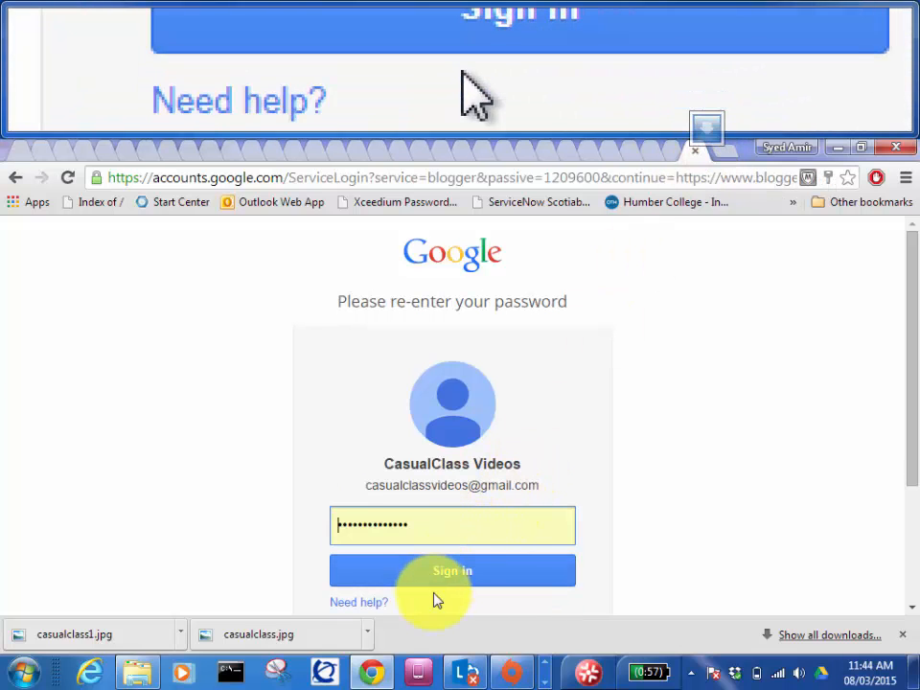
{"action": "left_click", "coordinate": [456, 573]}
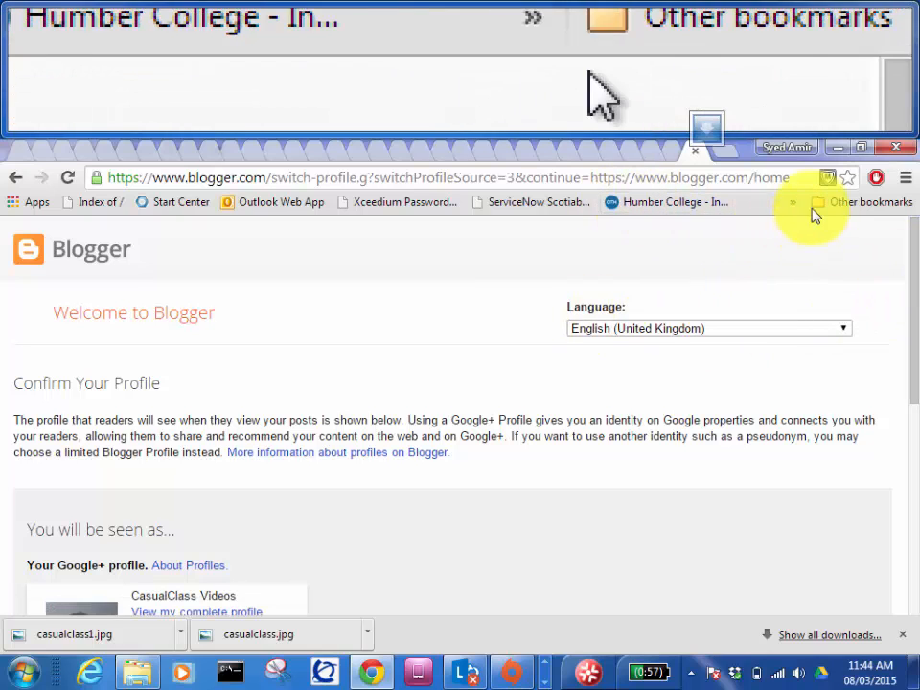
Step: Load Gmail from the address bar to show the account's inbox
{"action": "left_click", "coordinate": [701, 176]}
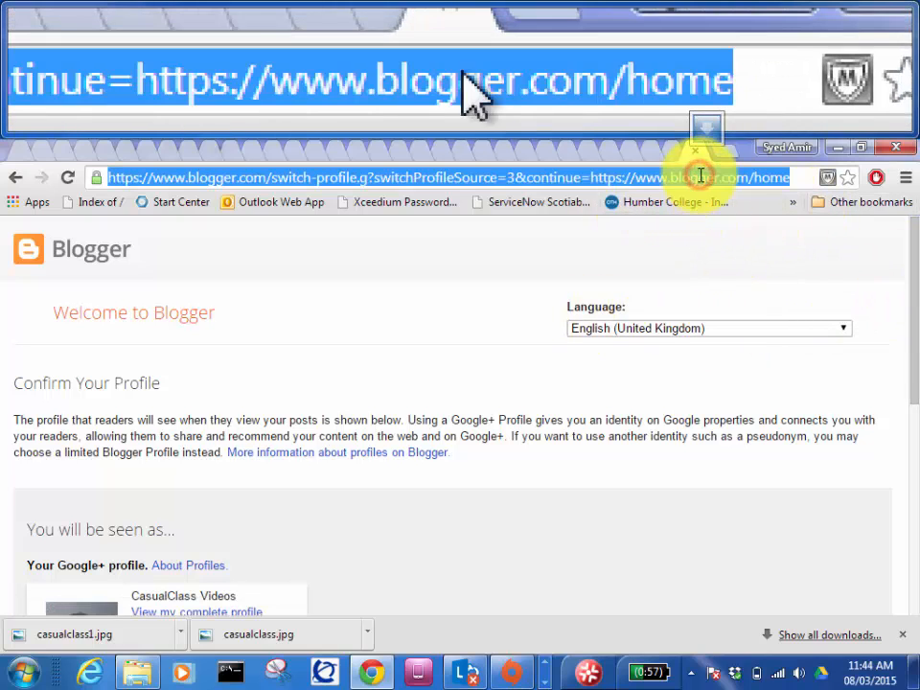
{"action": "type", "text": "gmail"}
{"action": "key", "text": "Return"}
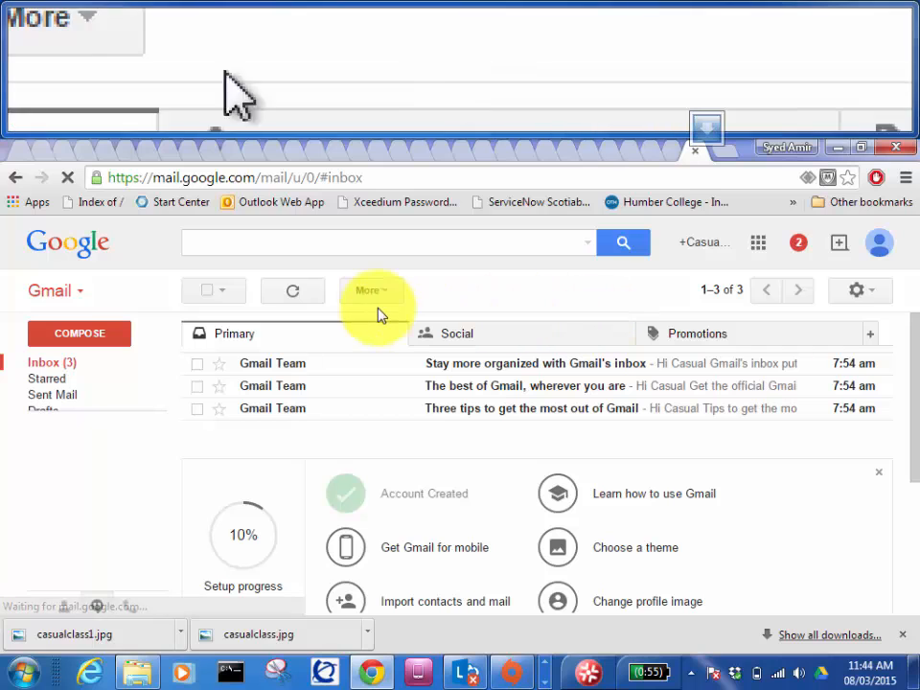
Step: Start a Gmail compose, then load Google Groups' My groups page in a new tab
{"action": "left_click", "coordinate": [123, 342]}
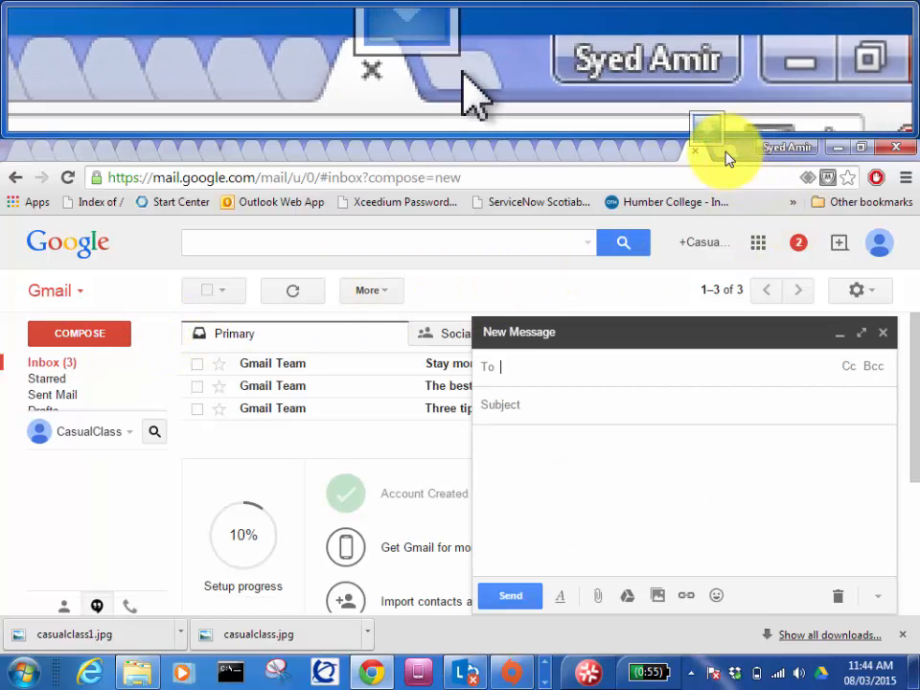
{"action": "left_click", "coordinate": [721, 153]}
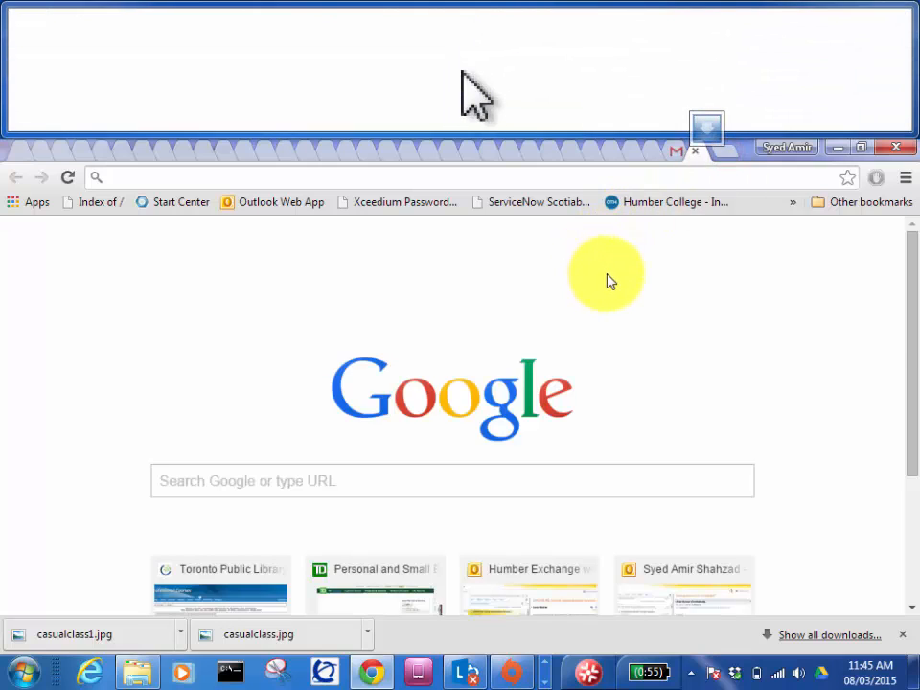
{"action": "type", "text": "groups.google.com/forum/#!myforums"}
{"action": "key", "text": "Return"}
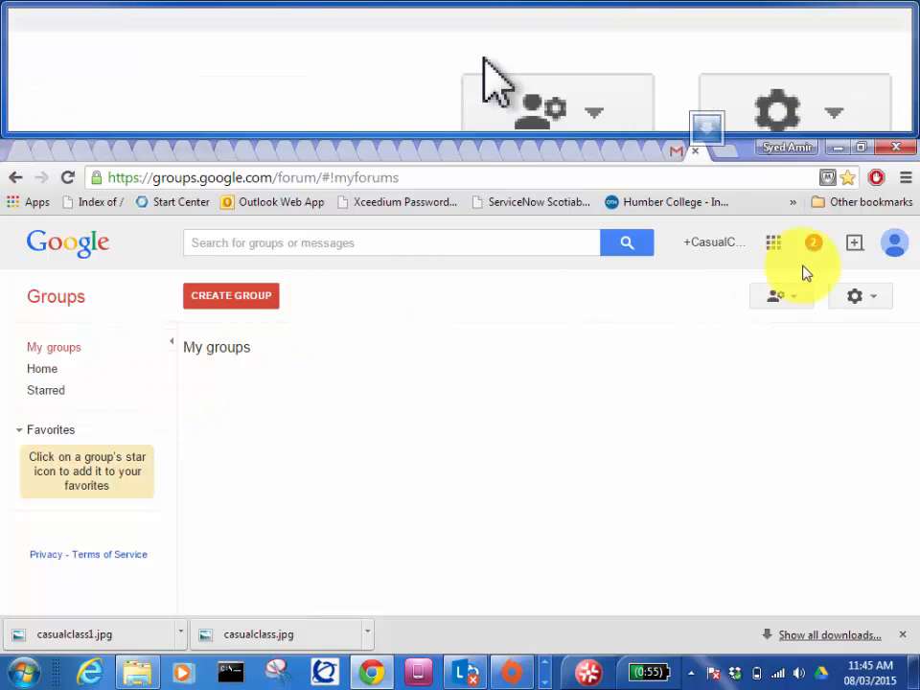
Step: Switch Groups to the second account, open 70-410-CANIPS-28February2015 and start a new topic
{"action": "left_click", "coordinate": [889, 250]}
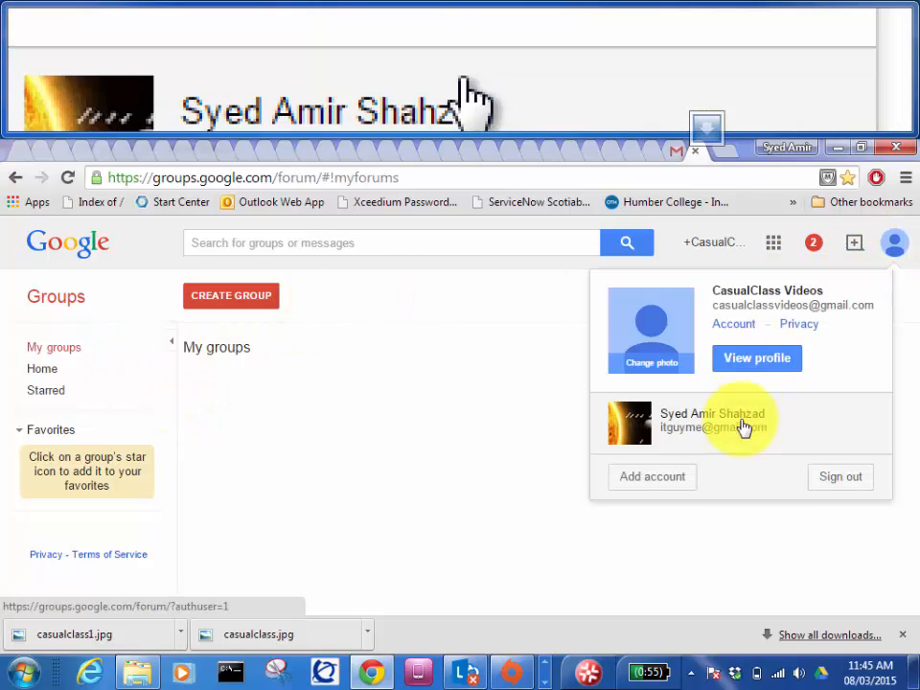
{"action": "left_click", "coordinate": [725, 428]}
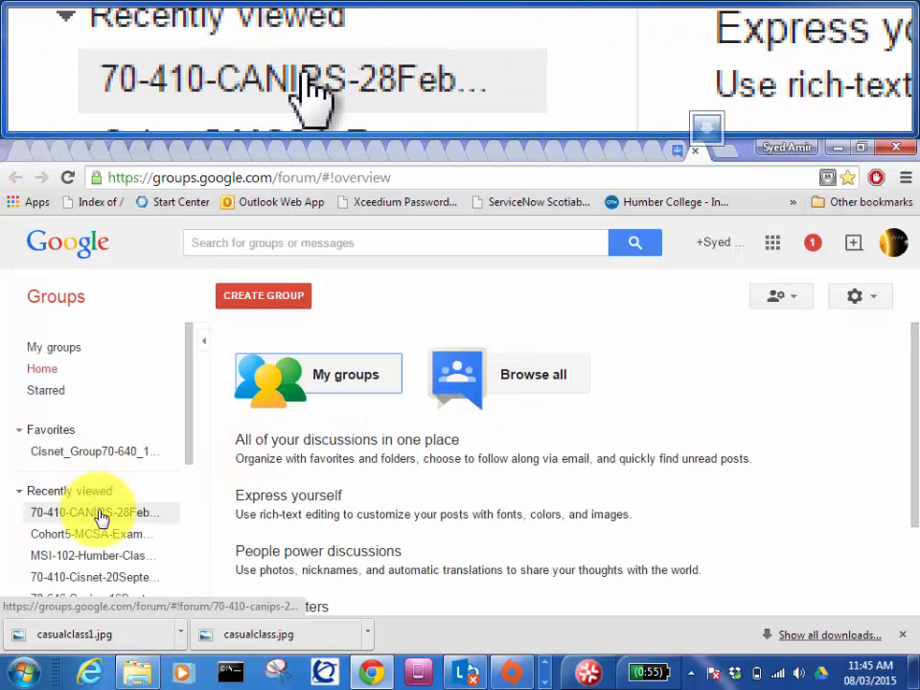
{"action": "left_click", "coordinate": [101, 518]}
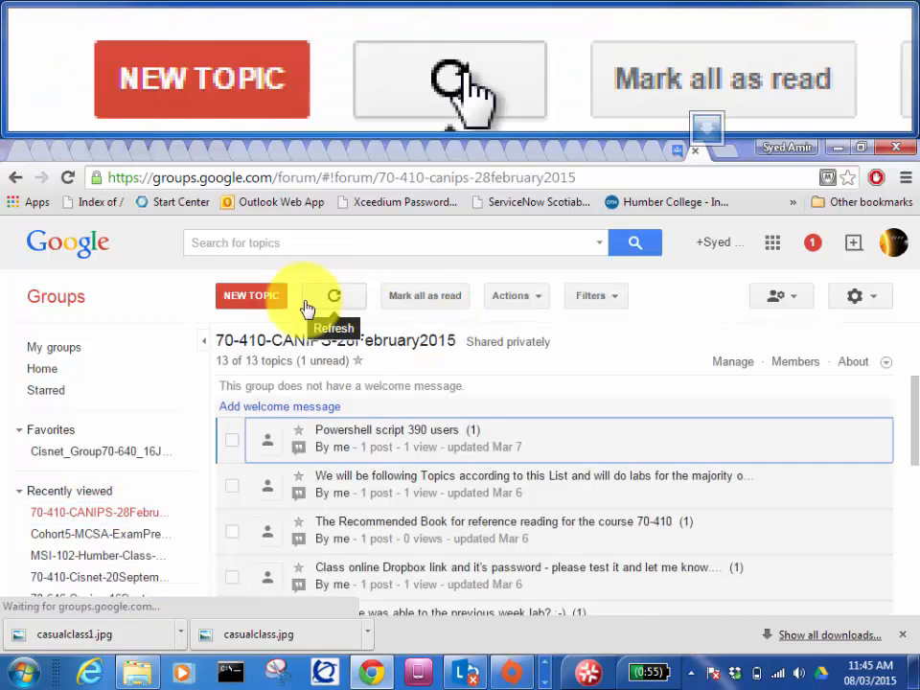
{"action": "left_click", "coordinate": [237, 304]}
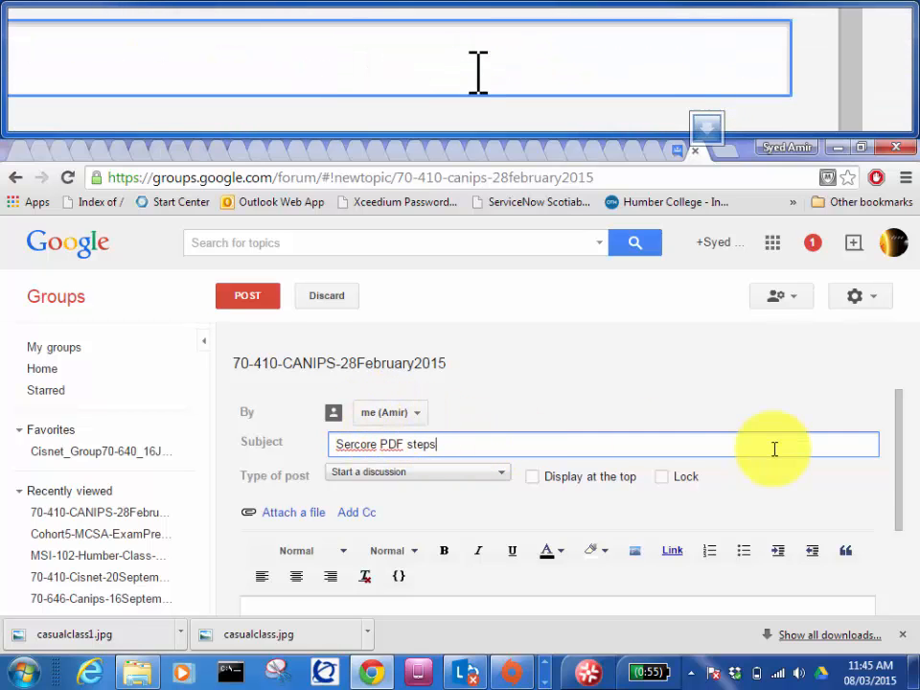
Step: Attach Server-Core-Win2k12R2.pdf from the WindowsCore folder to the topic
{"action": "left_click_drag", "start_coordinate": [901, 470], "coordinate": [904, 518]}
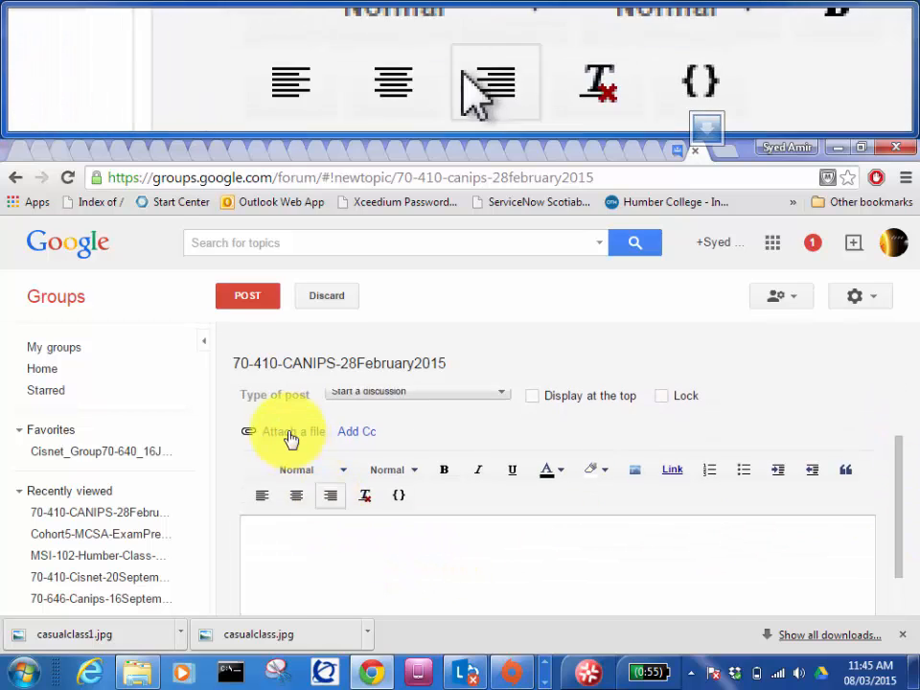
{"action": "left_click", "coordinate": [289, 435]}
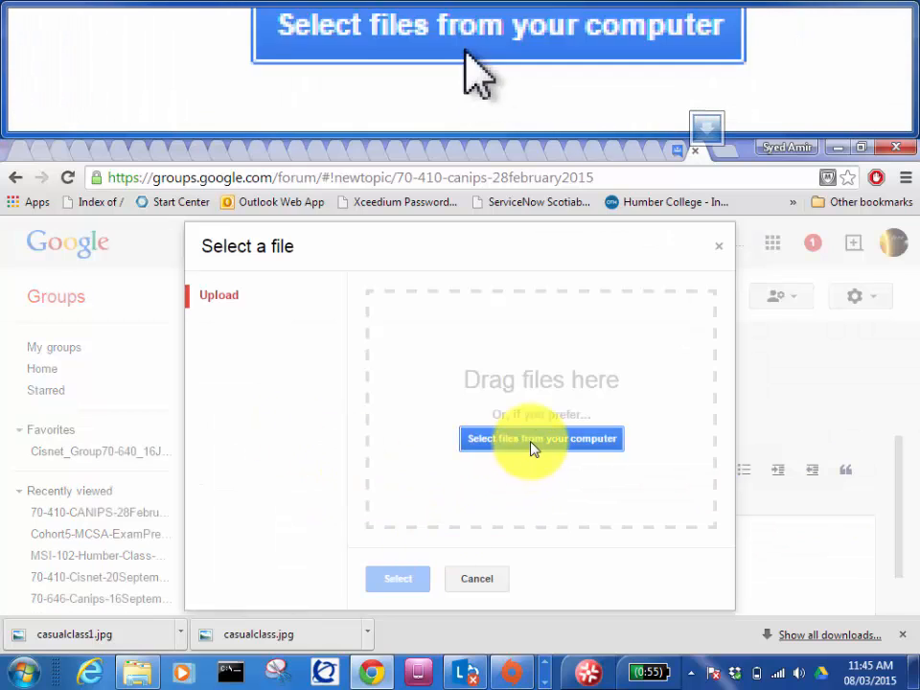
{"action": "left_click", "coordinate": [527, 438]}
{"action": "left_click", "coordinate": [408, 513]}
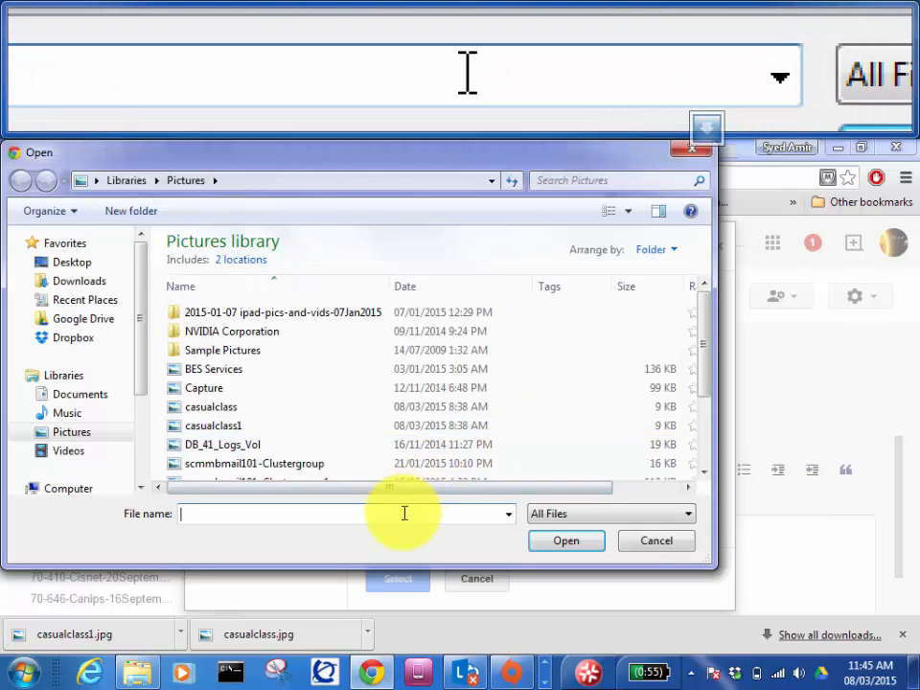
{"action": "type", "text": "E:\\CS_Stuff\\DOCS\\Tech_DOCS\\Windows2012_Stuff\\WindowsCore"}
{"action": "key", "text": "Return"}
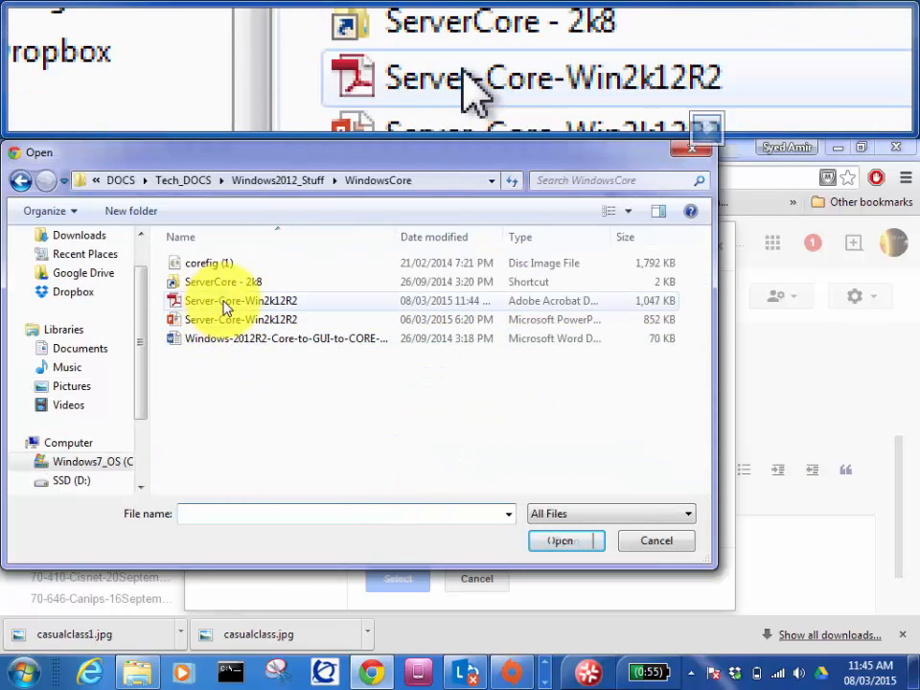
{"action": "double_click", "coordinate": [247, 302]}
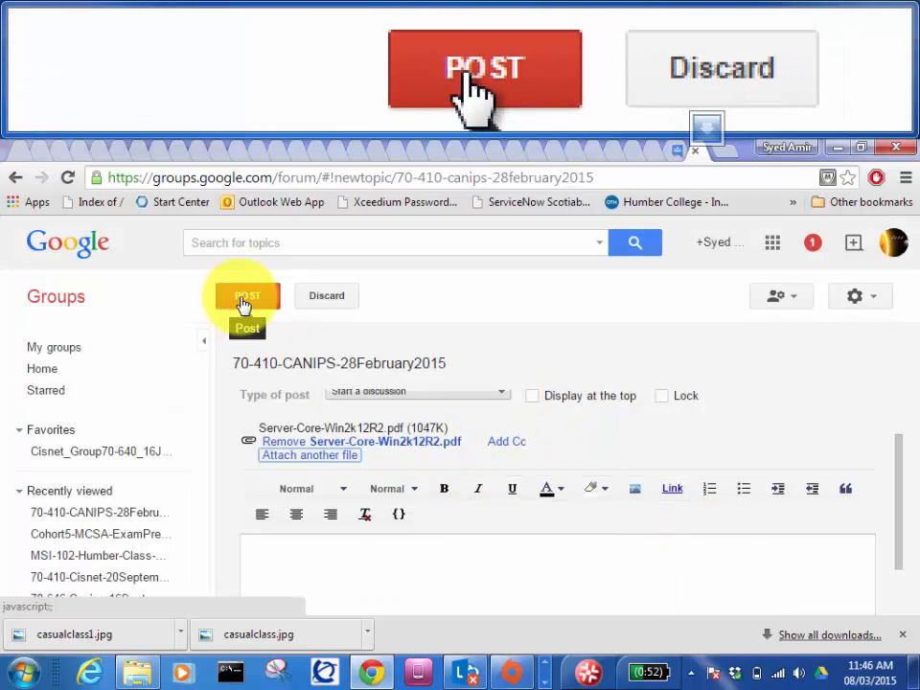
Step: Post the topic without body text, then return to the other Groups tab
{"action": "left_click", "coordinate": [244, 303]}
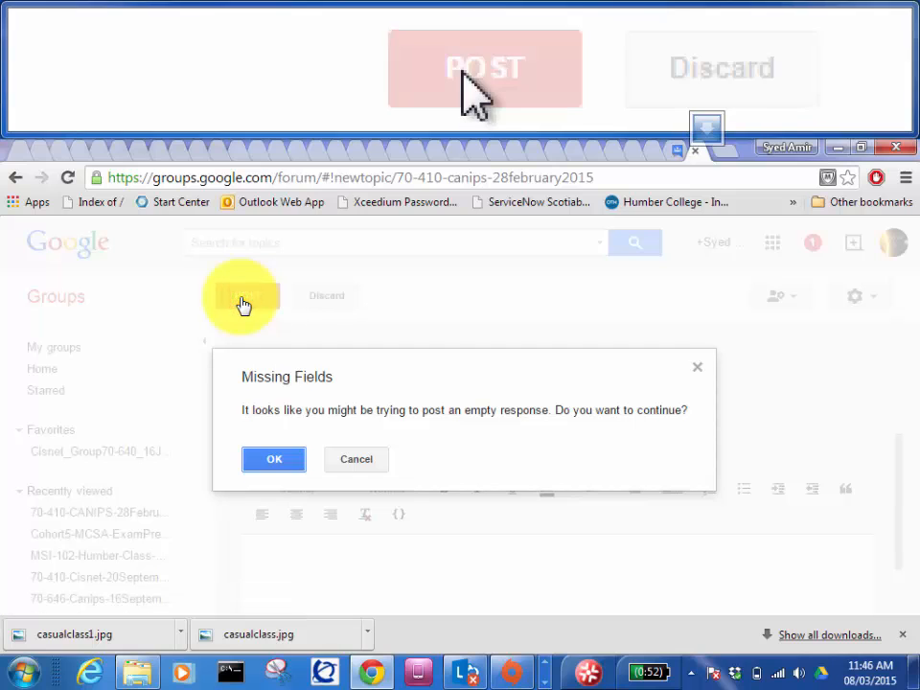
{"action": "left_click", "coordinate": [272, 463]}
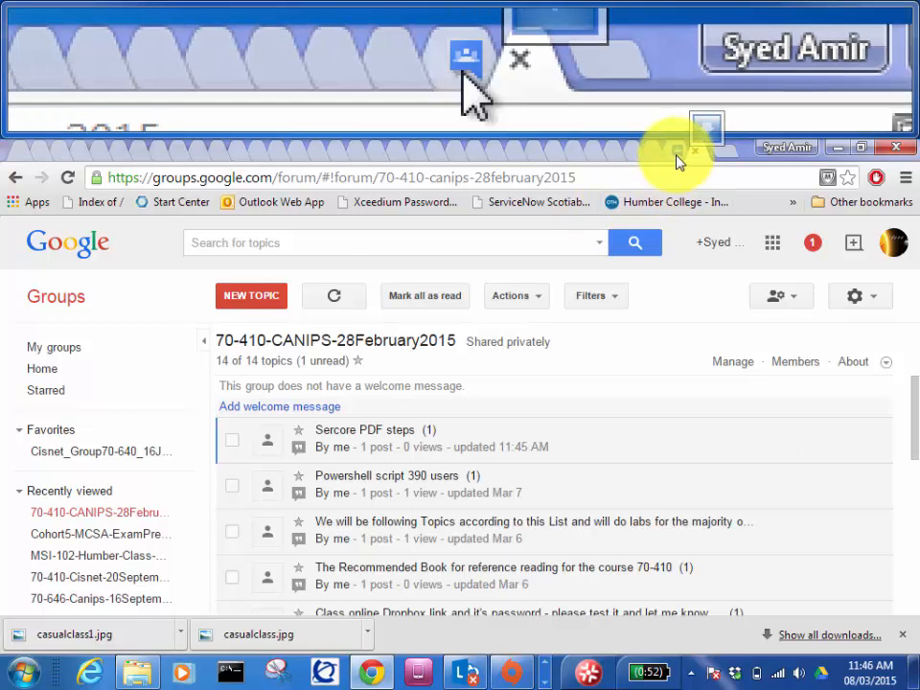
{"action": "left_click", "coordinate": [676, 154]}
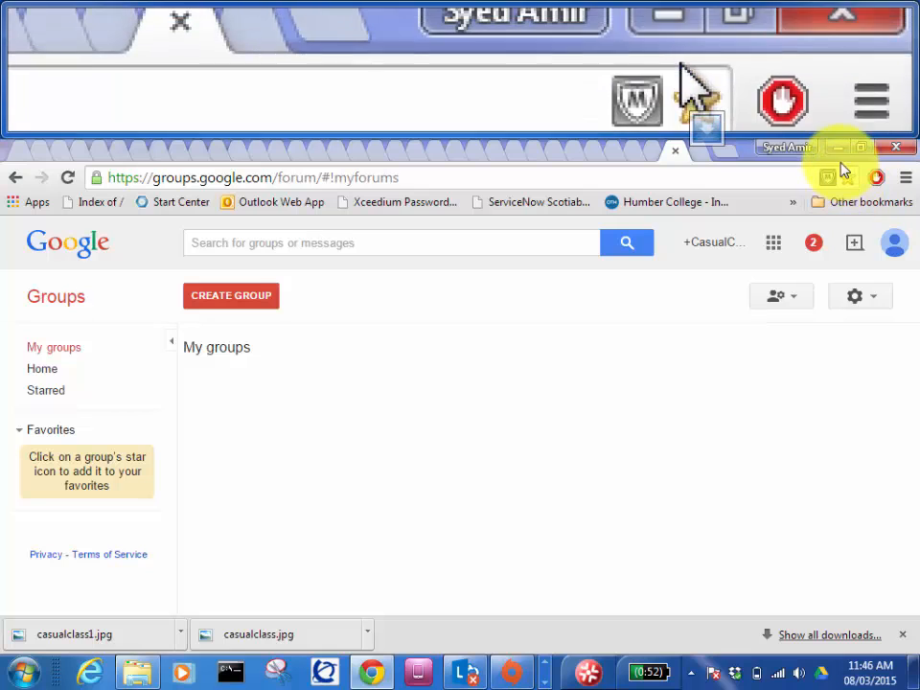
Step: Minimize the browser and bring Adobe Reader forward, dismissing the save-a-copy prompt
{"action": "left_click", "coordinate": [837, 148]}
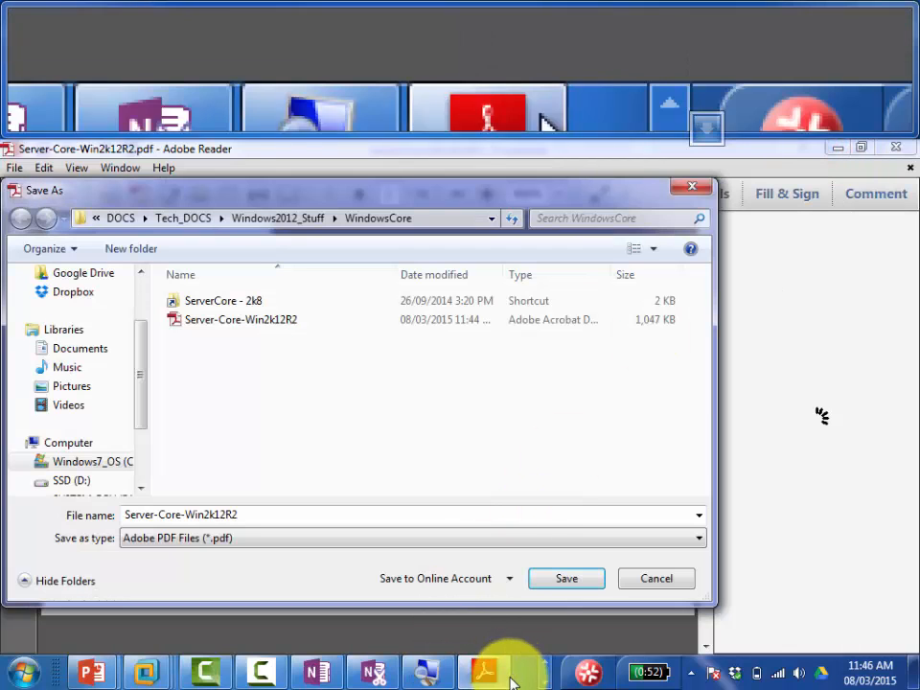
{"action": "left_click", "coordinate": [485, 675]}
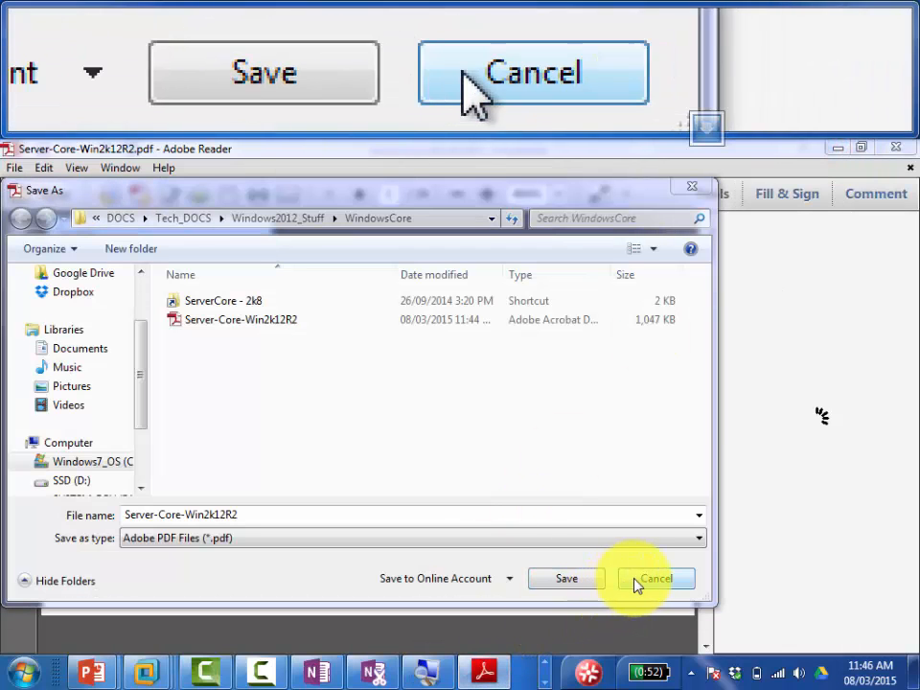
{"action": "left_click", "coordinate": [637, 579]}
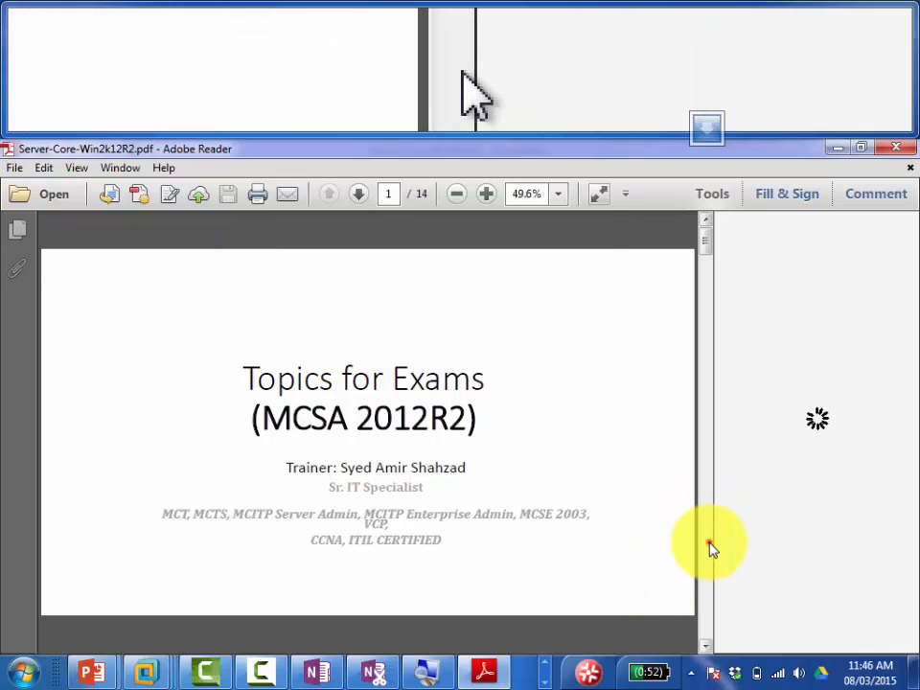
Step: Page through the PDF to page 10, the slide on creating c:\MountDir
{"action": "scroll", "coordinate": [711, 545], "scroll_direction": "down", "scroll_amount": 2}
{"action": "left_click", "coordinate": [711, 549]}
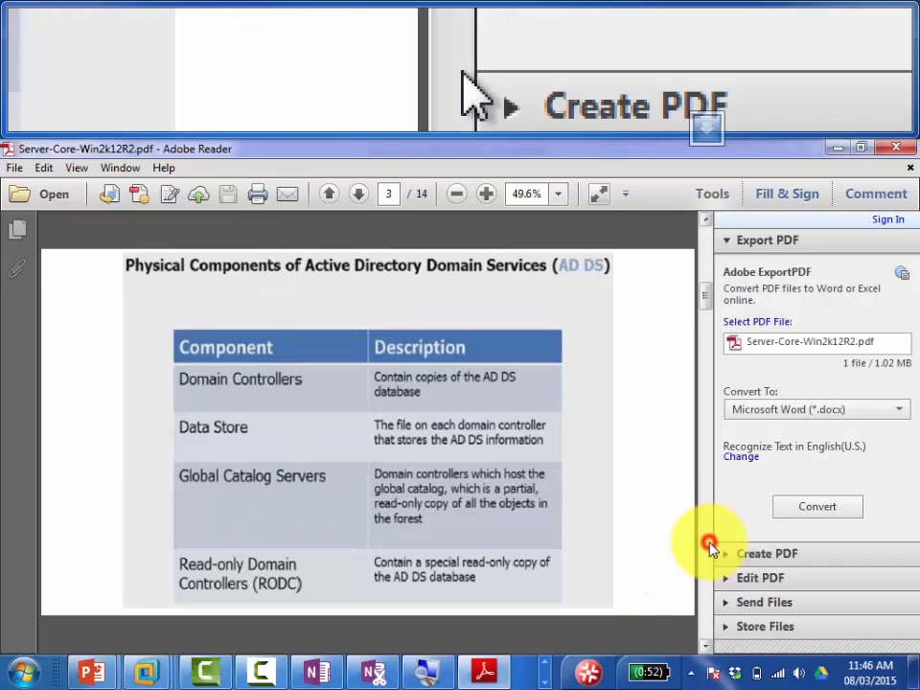
{"action": "left_click", "coordinate": [710, 547]}
{"action": "left_click", "coordinate": [710, 546]}
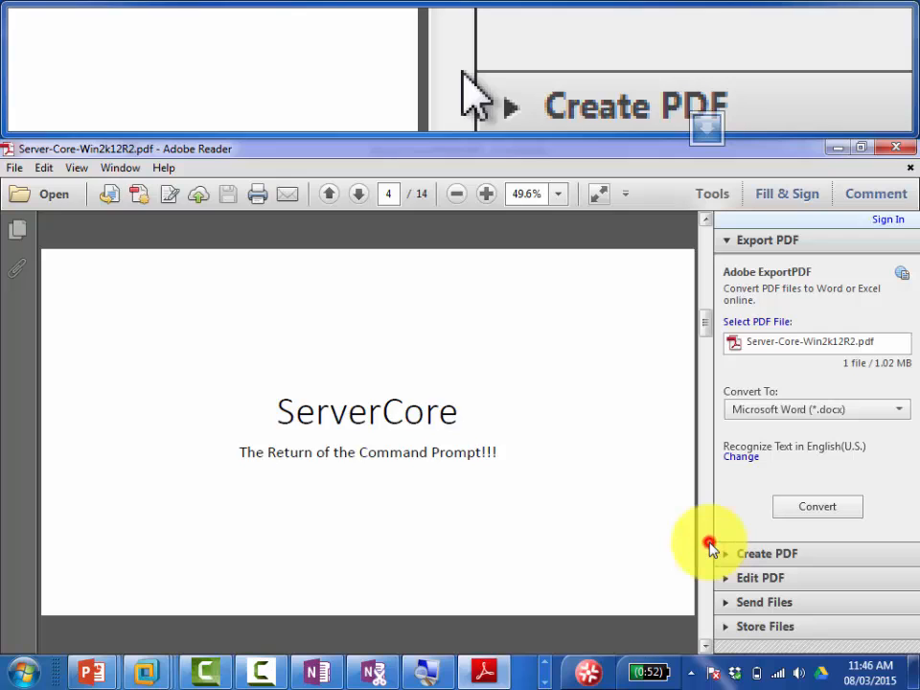
{"action": "left_click", "coordinate": [710, 546]}
{"action": "left_click", "coordinate": [710, 546]}
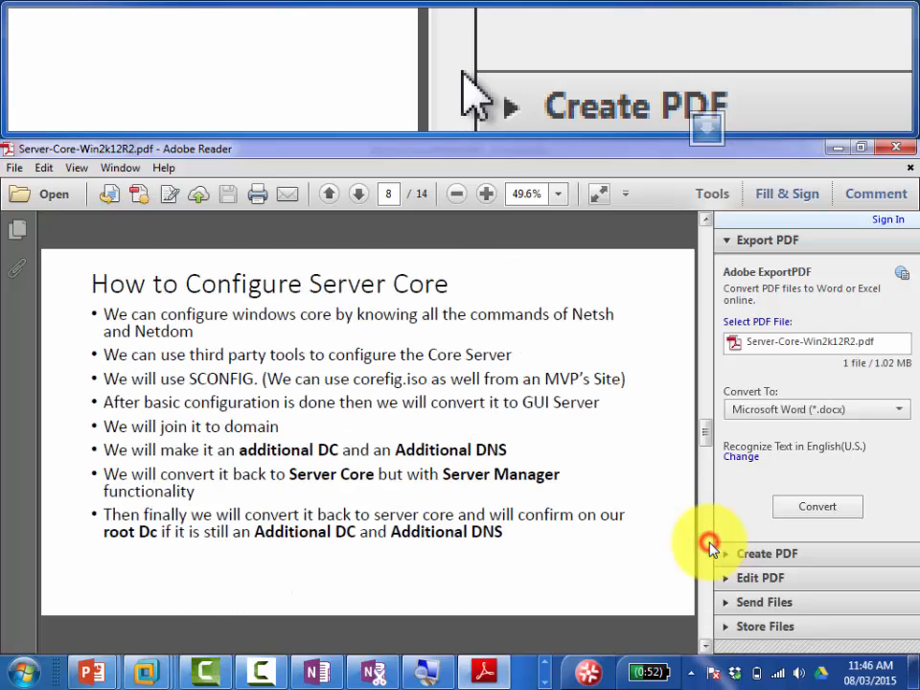
{"action": "left_click", "coordinate": [711, 546]}
{"action": "left_click", "coordinate": [711, 547]}
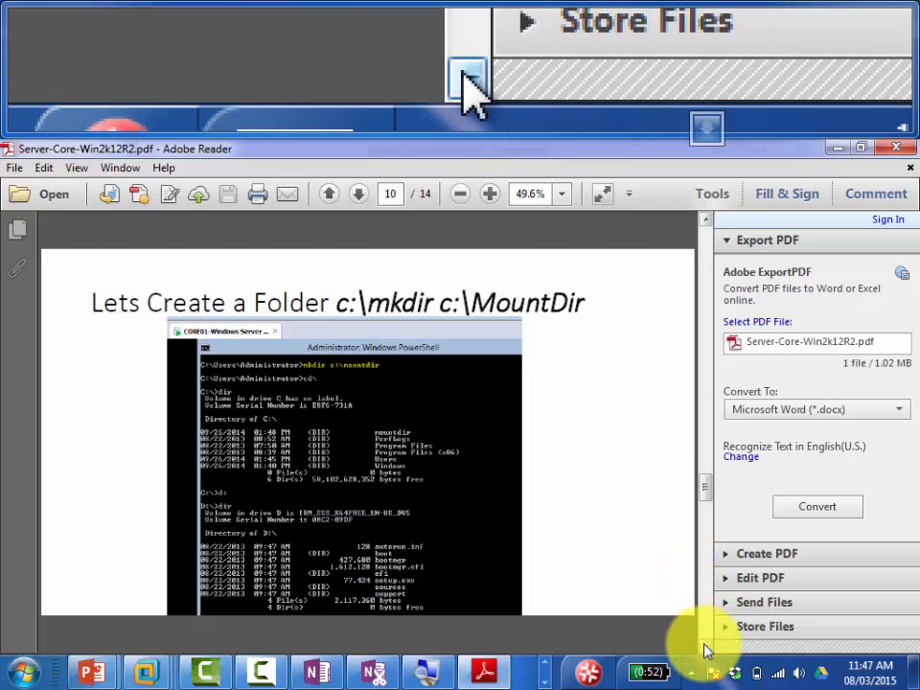
Step: Advance to page 11, listing install.wim editions via dism /get-wiminfo
{"action": "left_click", "coordinate": [705, 647]}
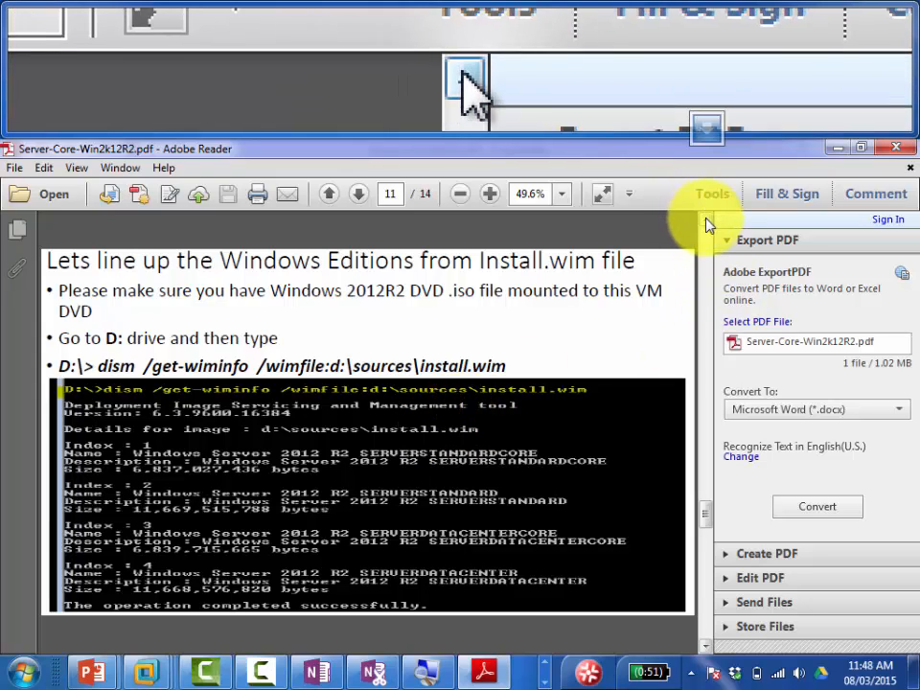
Step: Flip between PDF pages 10–13 on mounting and converting to GUI, then bring OneNote forward
{"action": "left_click", "coordinate": [706, 222]}
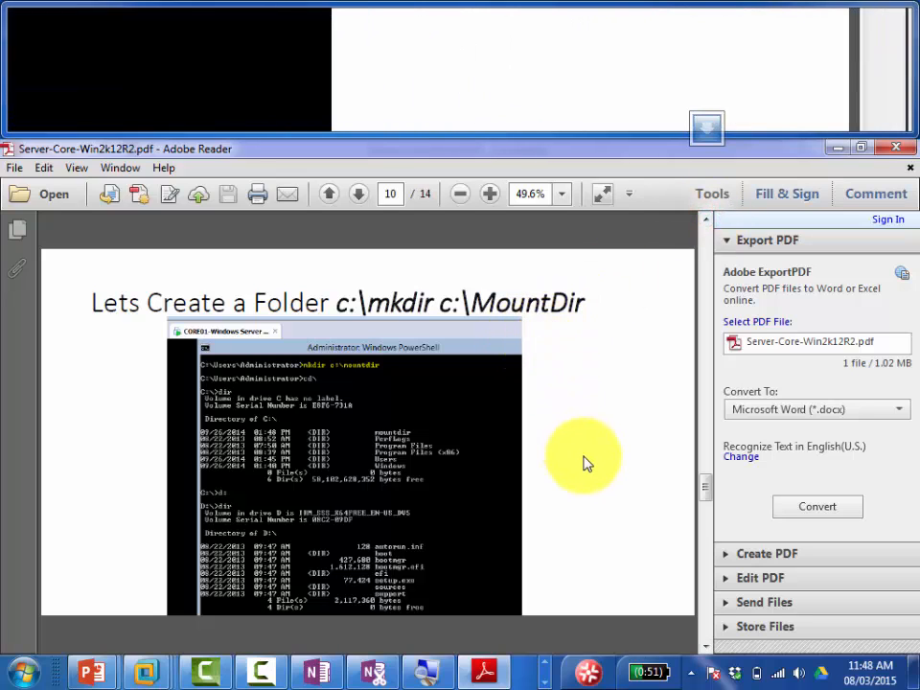
{"action": "left_click", "coordinate": [708, 649]}
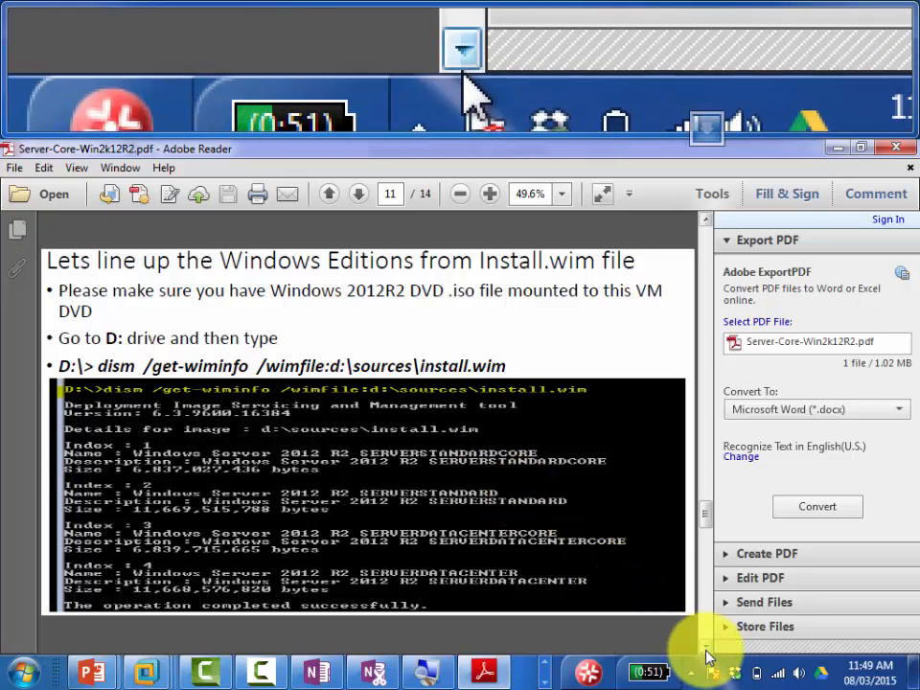
{"action": "left_click", "coordinate": [706, 646]}
{"action": "left_click", "coordinate": [706, 646]}
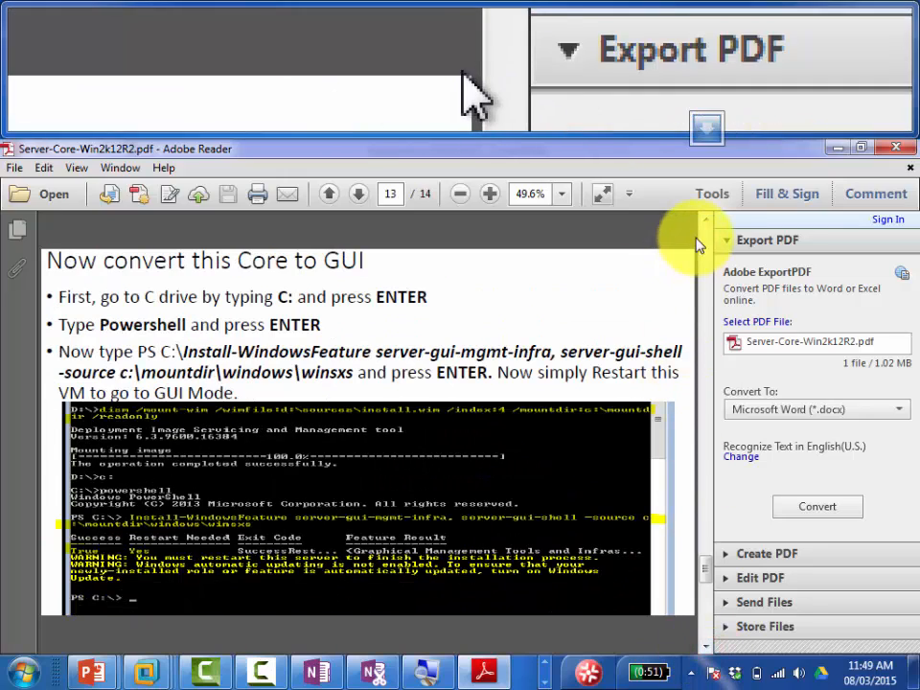
{"action": "left_click", "coordinate": [706, 224]}
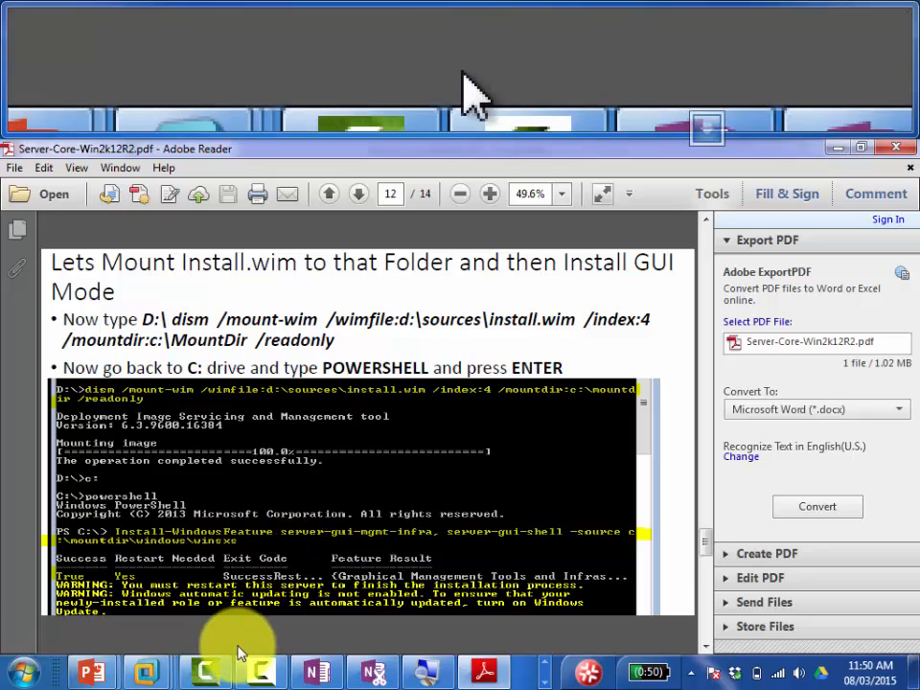
{"action": "left_click", "coordinate": [326, 671]}
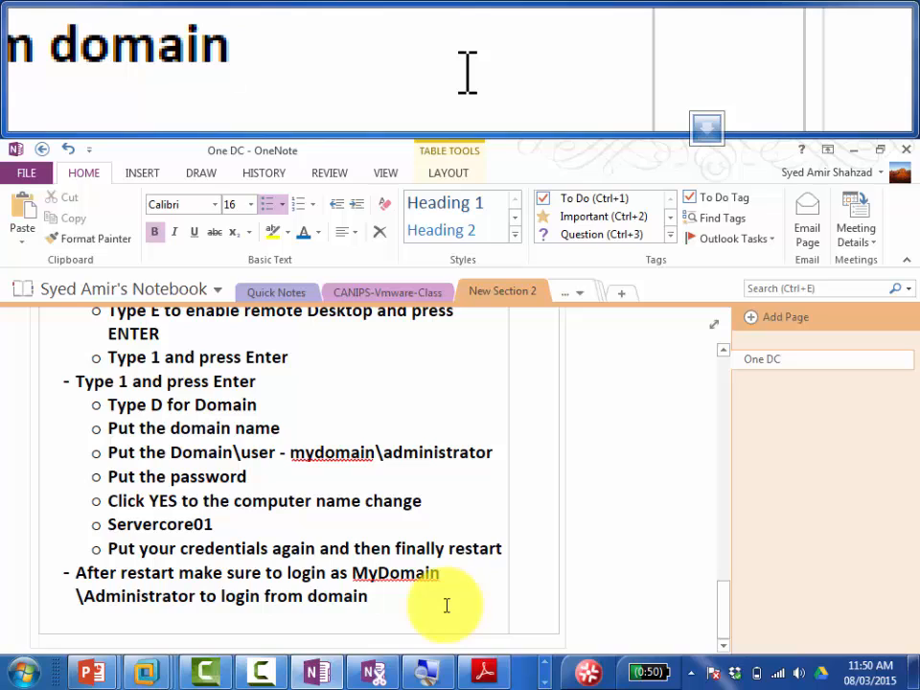
Step: Add bullets 'How to Convert from core to GUI', the folder-creating first command, and the 2nd command copying GUI files to MOUNTDIR
{"action": "key", "text": "Return"}
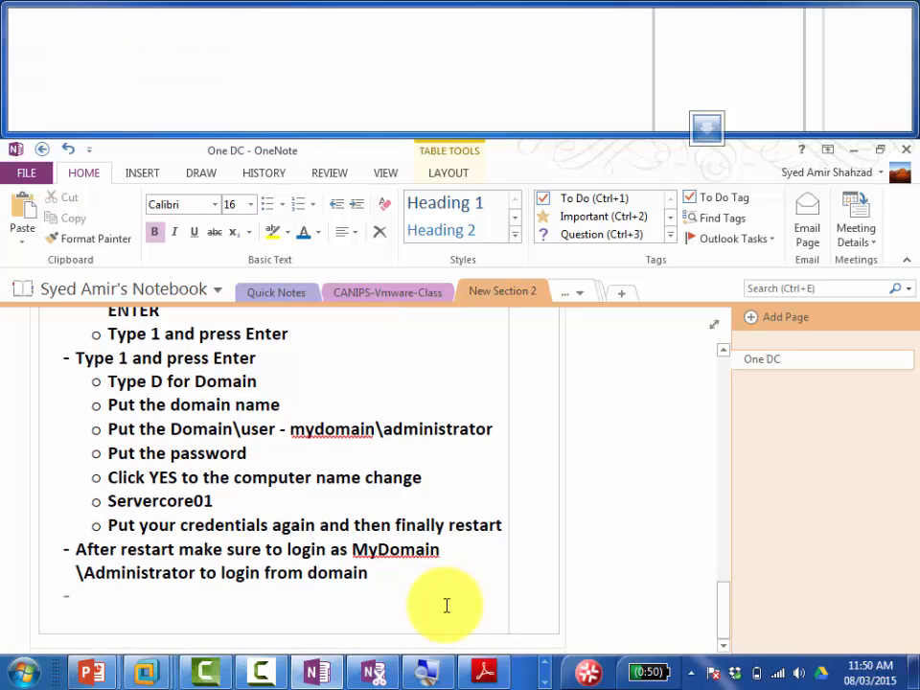
{"action": "type", "text": "How"}
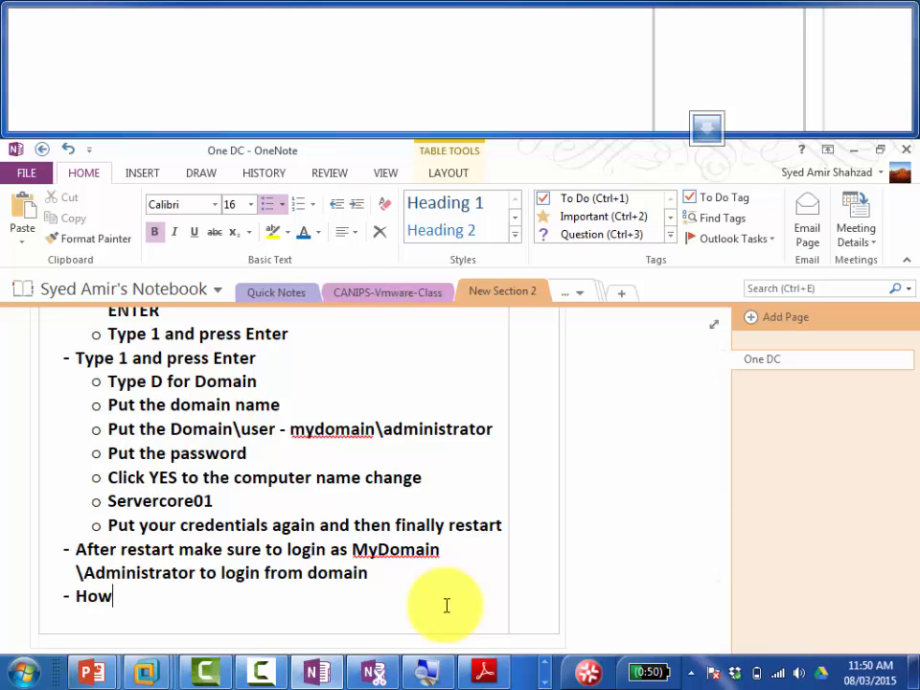
{"action": "type", "text": " to Convert"}
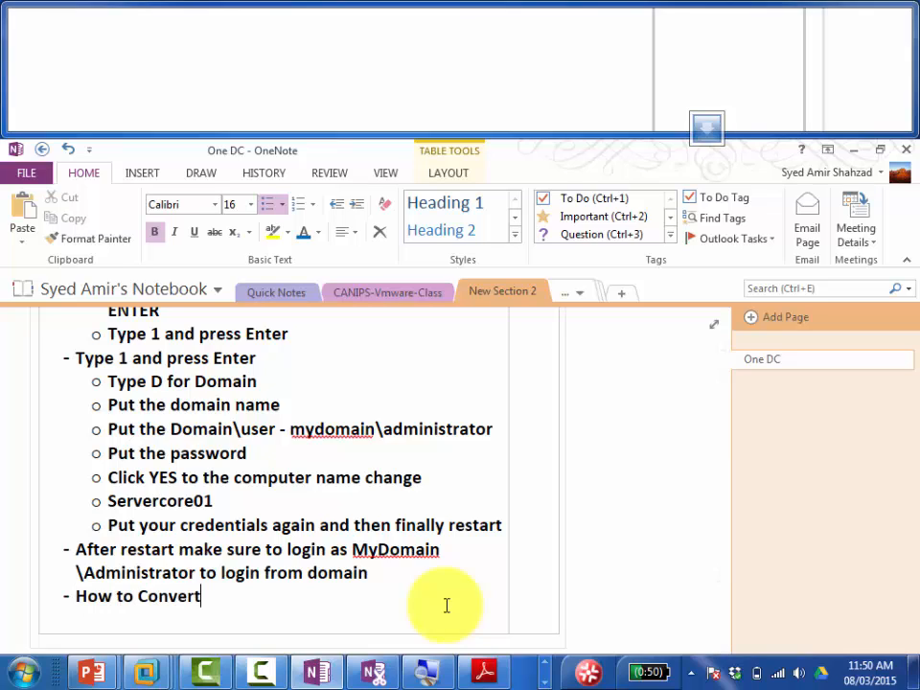
{"action": "type", "text": " from core"}
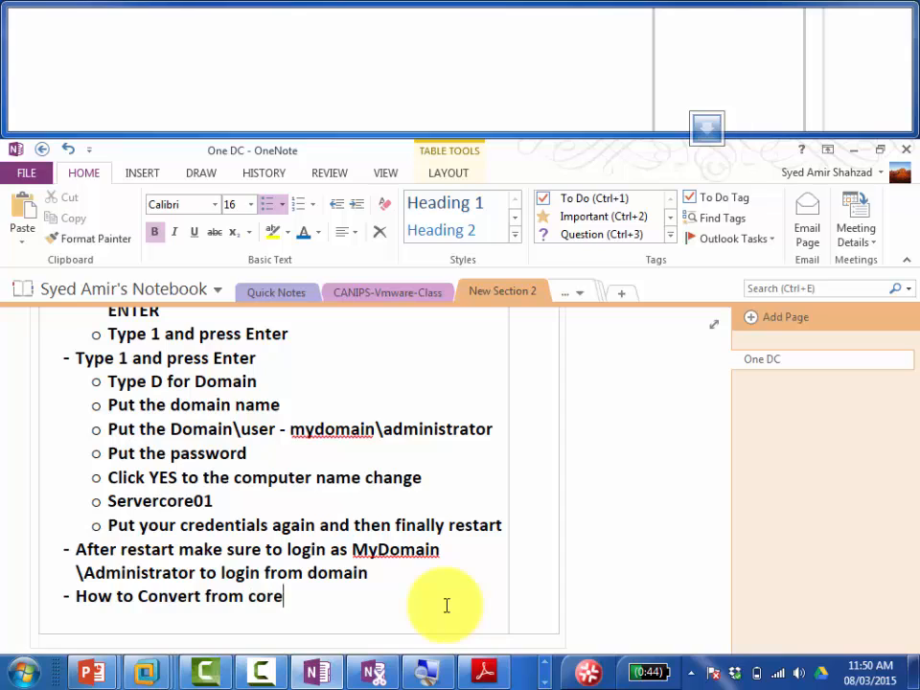
{"action": "type", "text": " to GUI"}
{"action": "key", "text": "Return"}
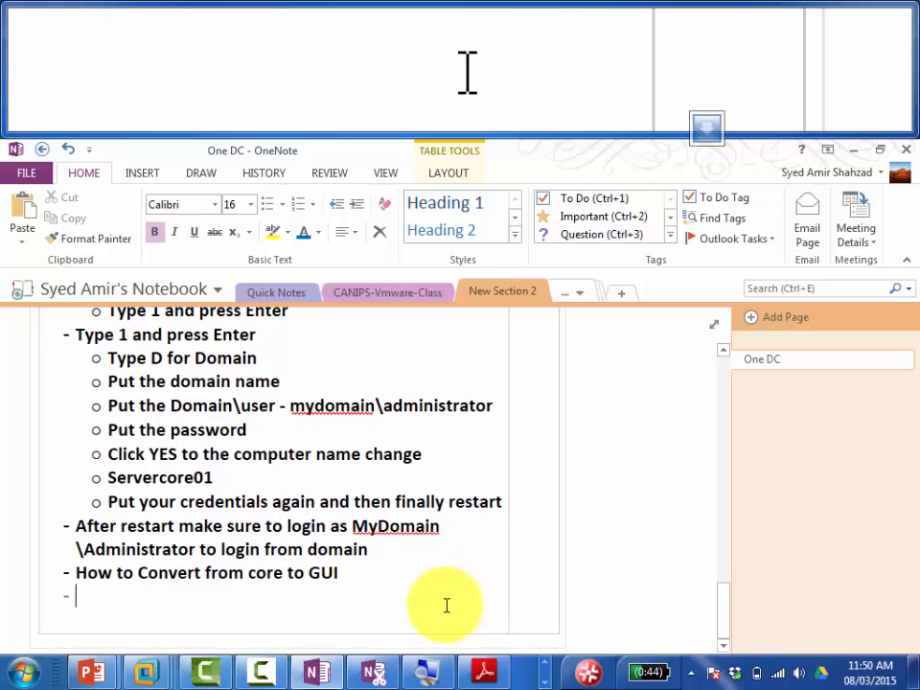
{"action": "type", "text": "First command "}
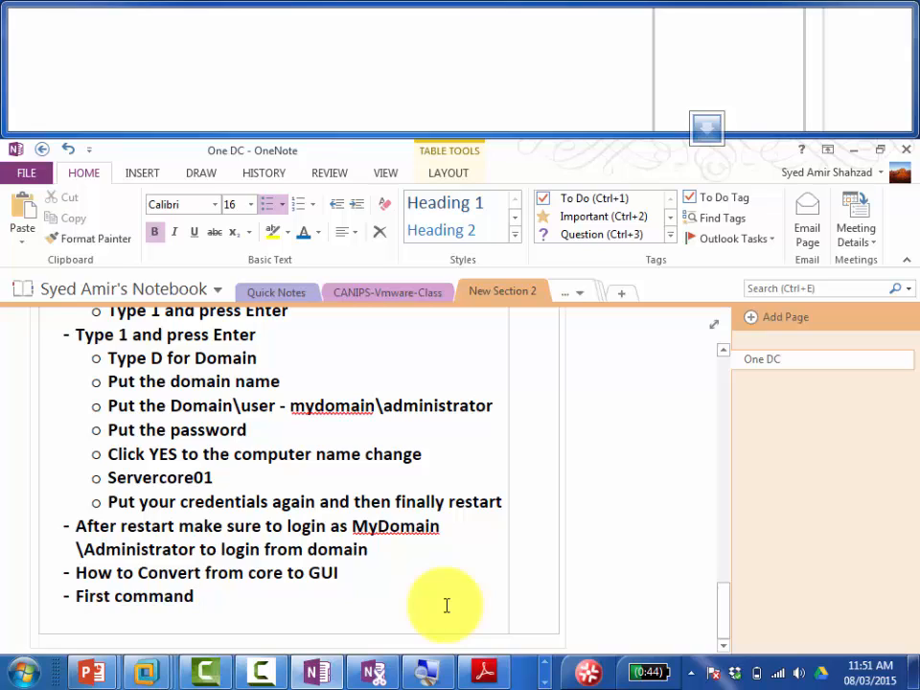
{"action": "type", "text": "create s a f"}
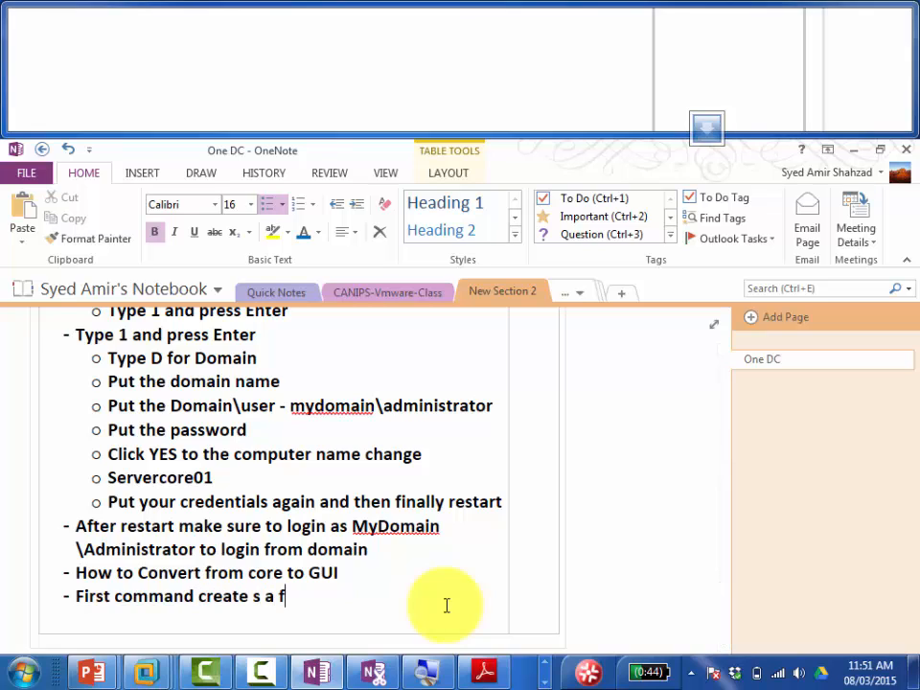
{"action": "type", "text": "older in local "}
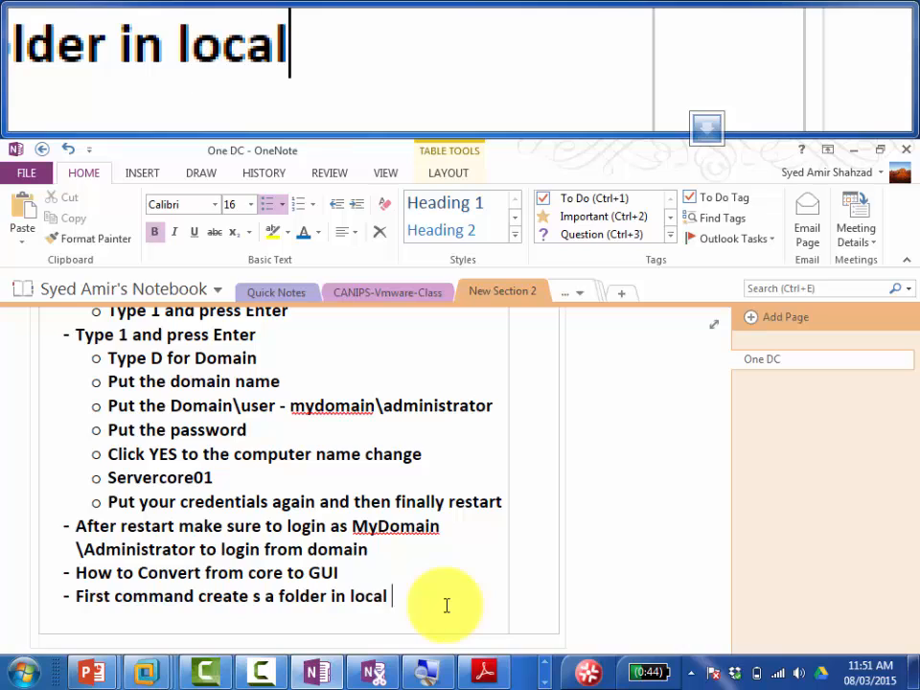
{"action": "type", "text": "drive"}
{"action": "key", "text": "Return"}
{"action": "type", "text": "2n"}
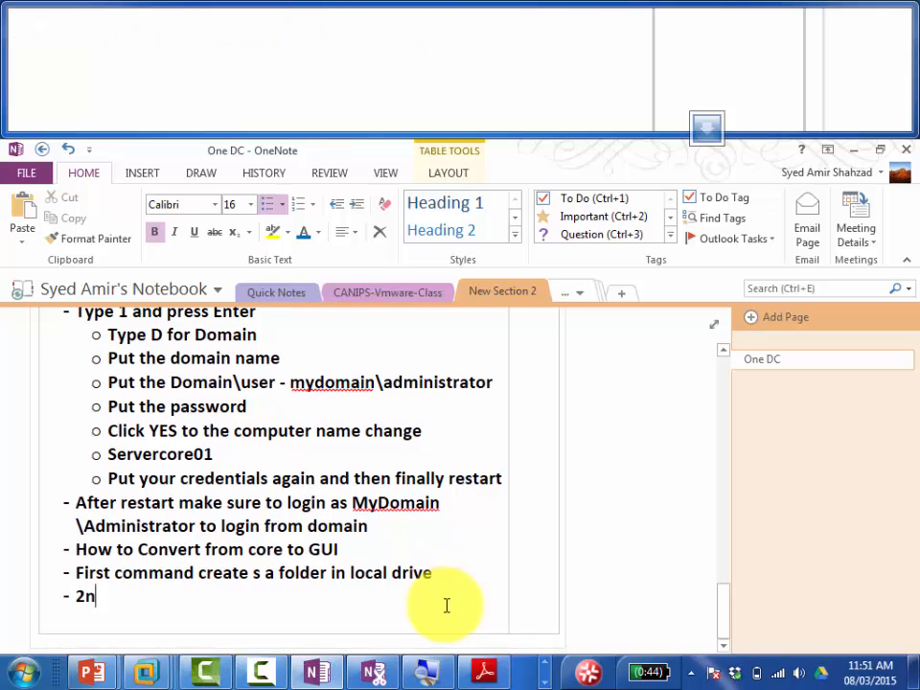
{"action": "type", "text": "d command"}
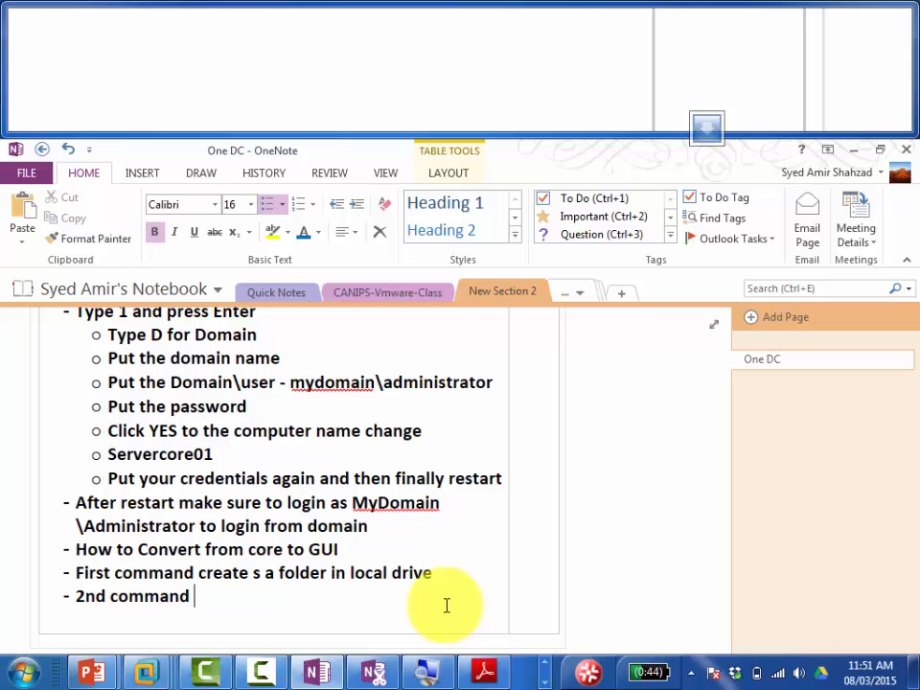
{"action": "type", "text": "gets the"}
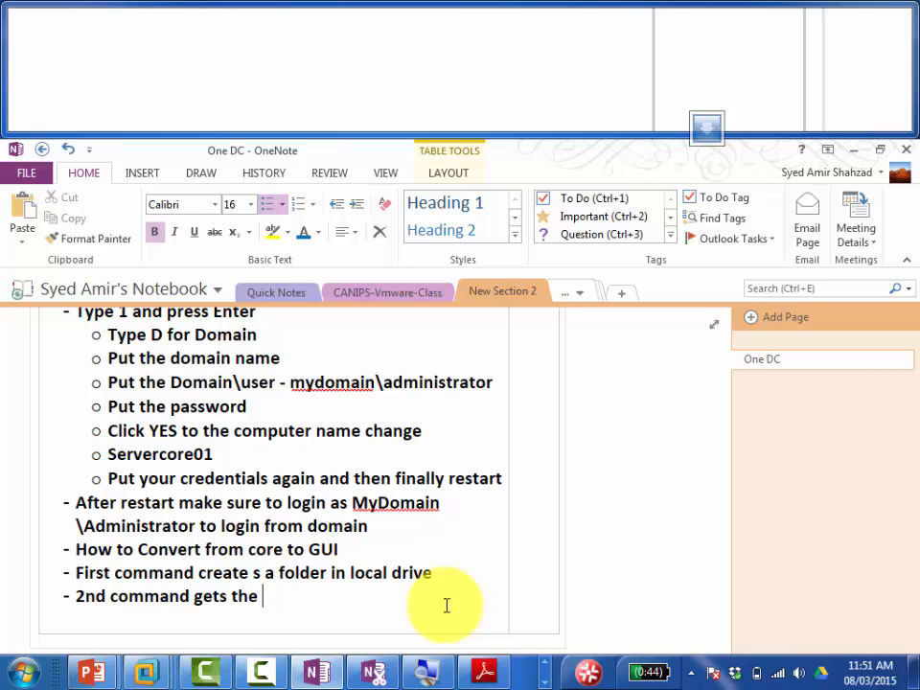
{"action": "type", "text": " GUI files f"}
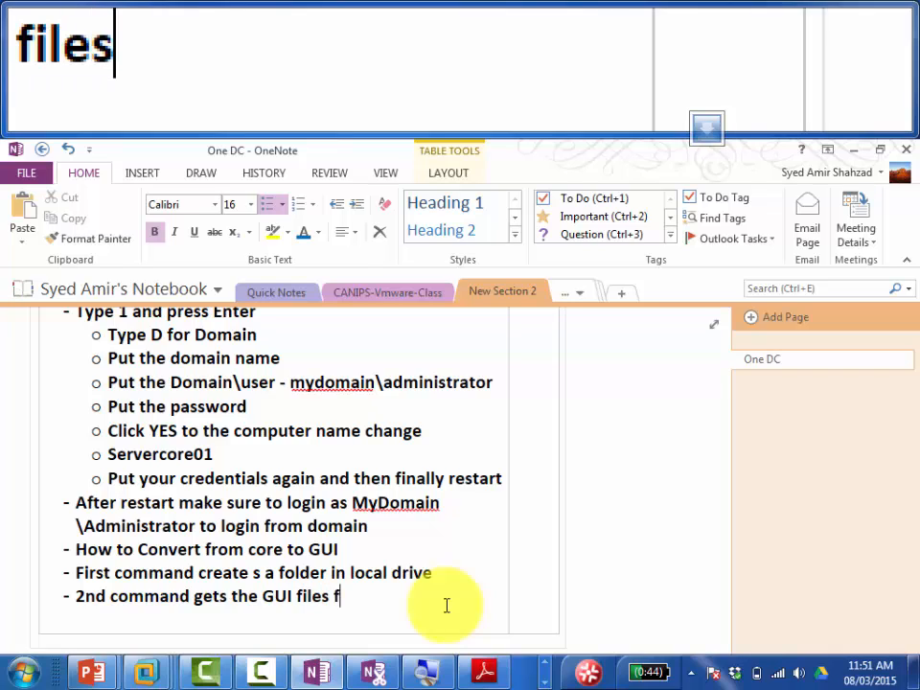
{"action": "type", "text": "rom"}
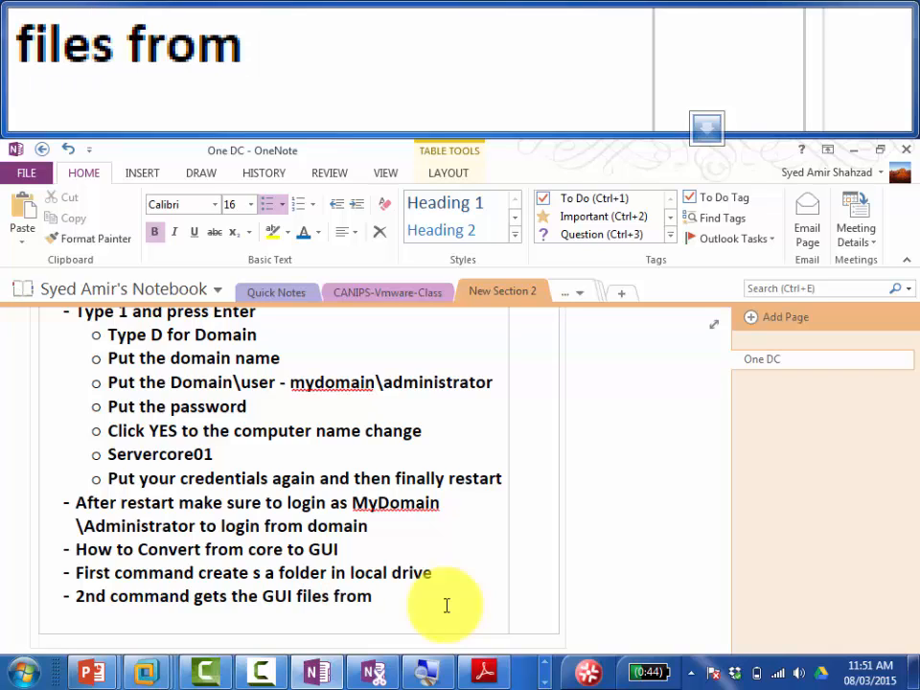
{"action": "type", "text": " Windows "}
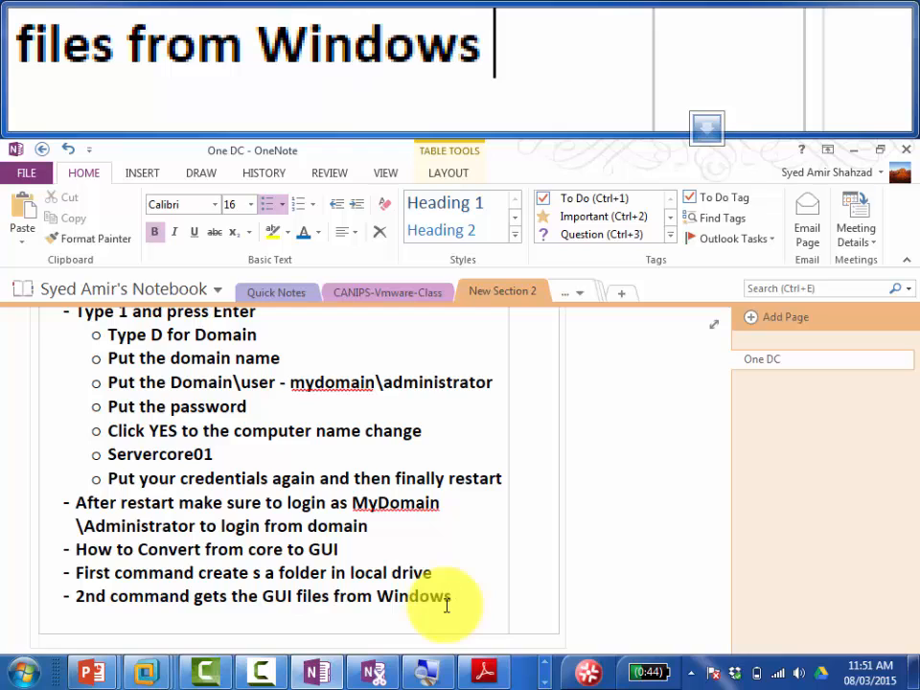
{"action": "type", "text": "Server "}
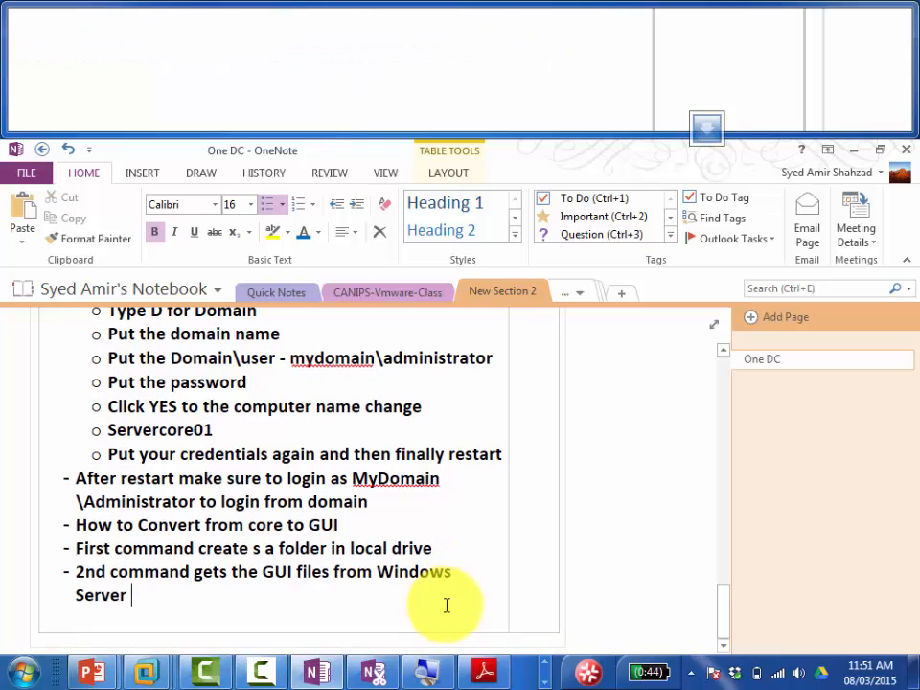
{"action": "type", "text": "2012 r2"}
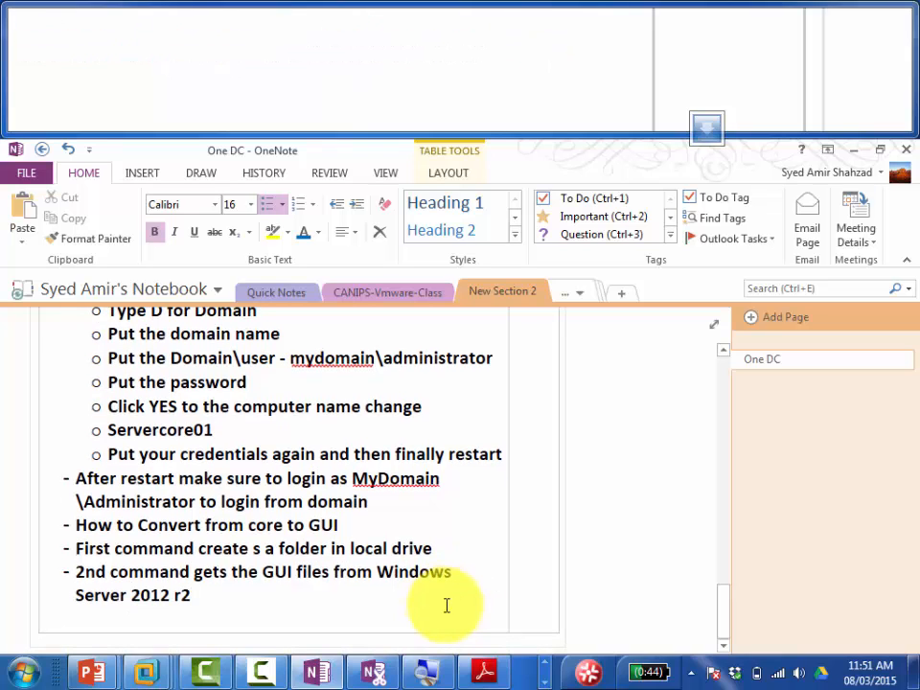
{"action": "type", "text": " iso to the MOUN"}
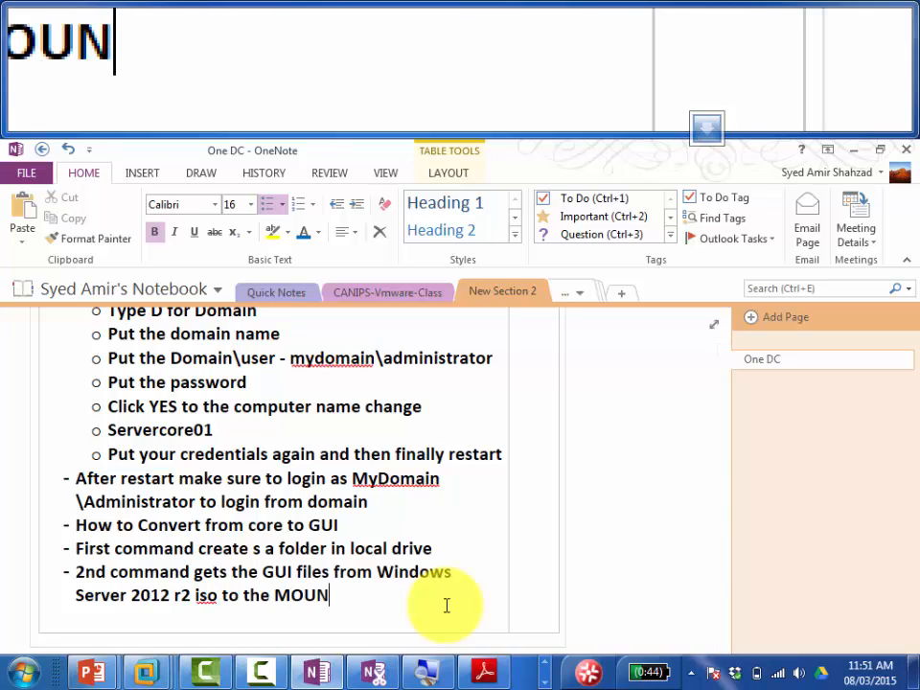
{"action": "type", "text": "TDIR folder"}
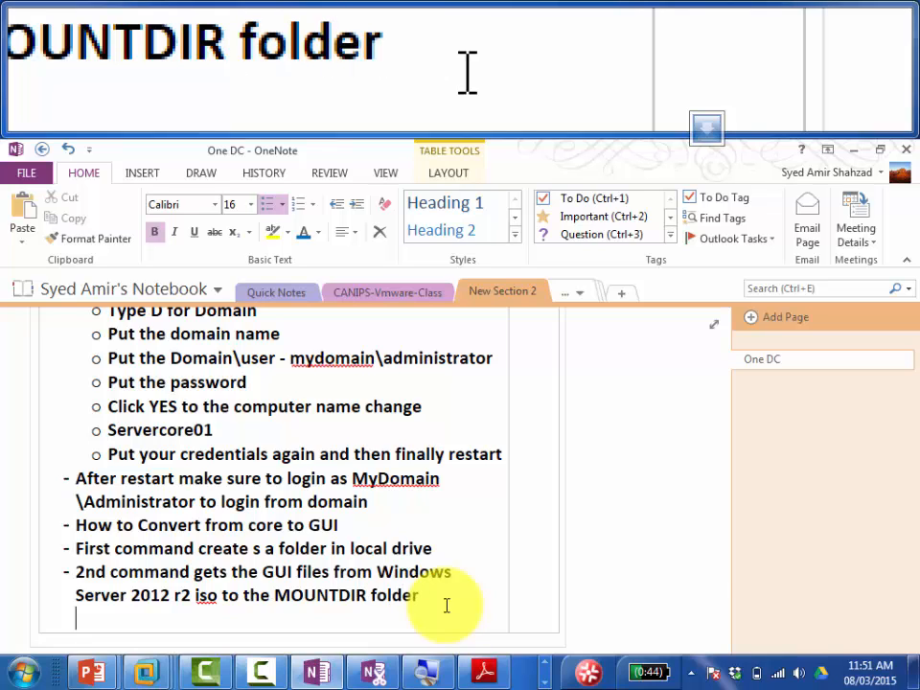
{"action": "key", "text": "Return"}
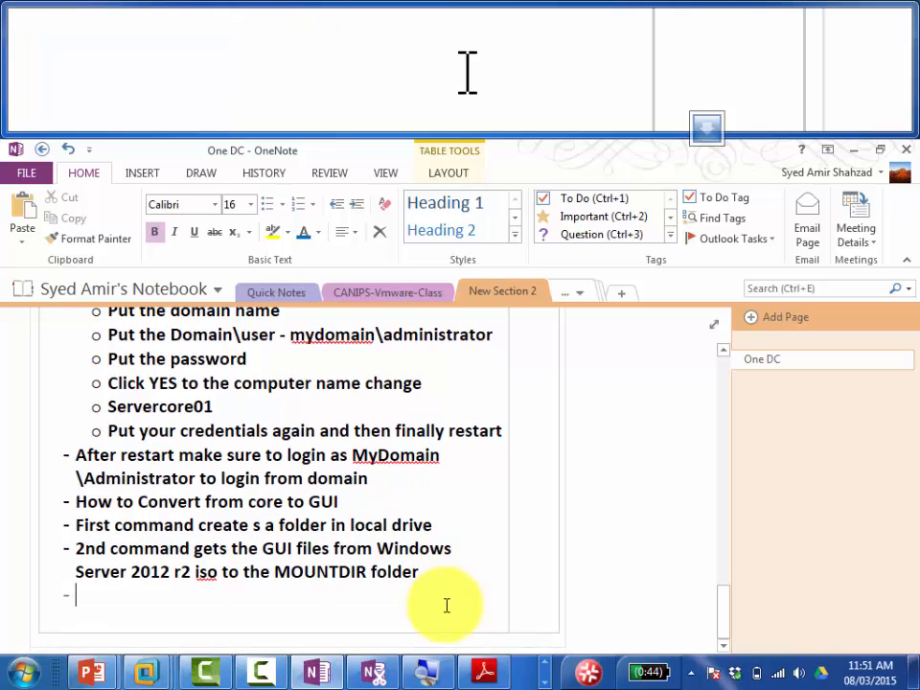
Step: Add the bullet 'Mounts those files inside the folder called MOUNTDIR' and start fixing its typo
{"action": "type", "text": "Mounts"}
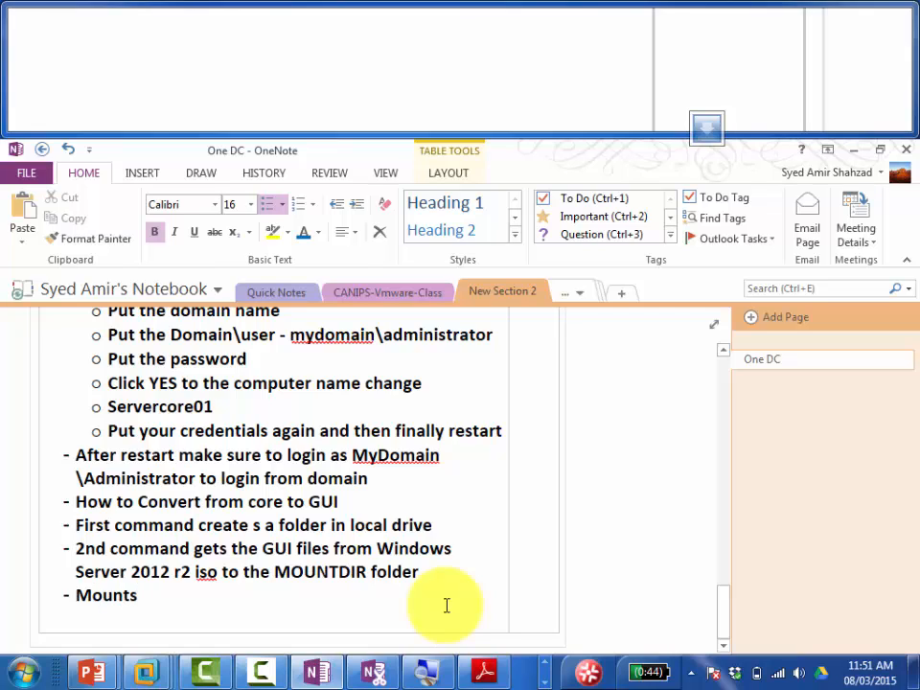
{"action": "type", "text": " thos e"}
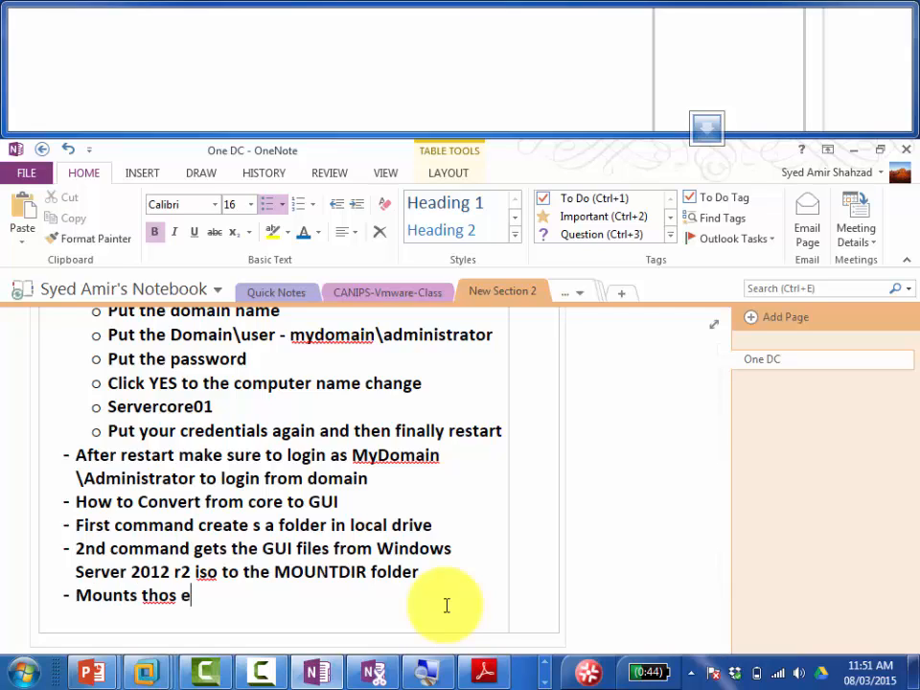
{"action": "type", "text": "files in"}
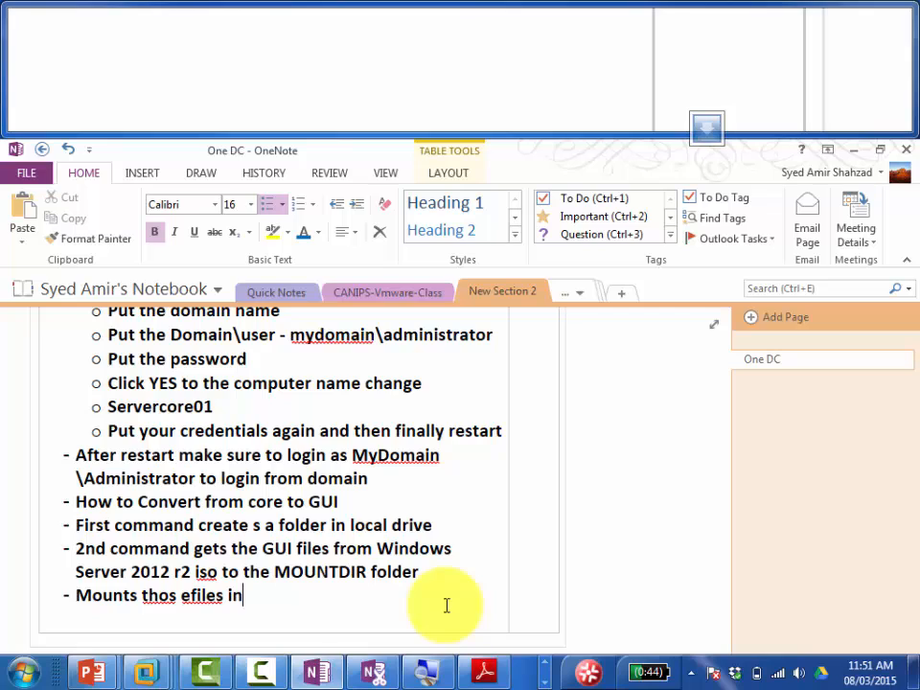
{"action": "type", "text": "side the f"}
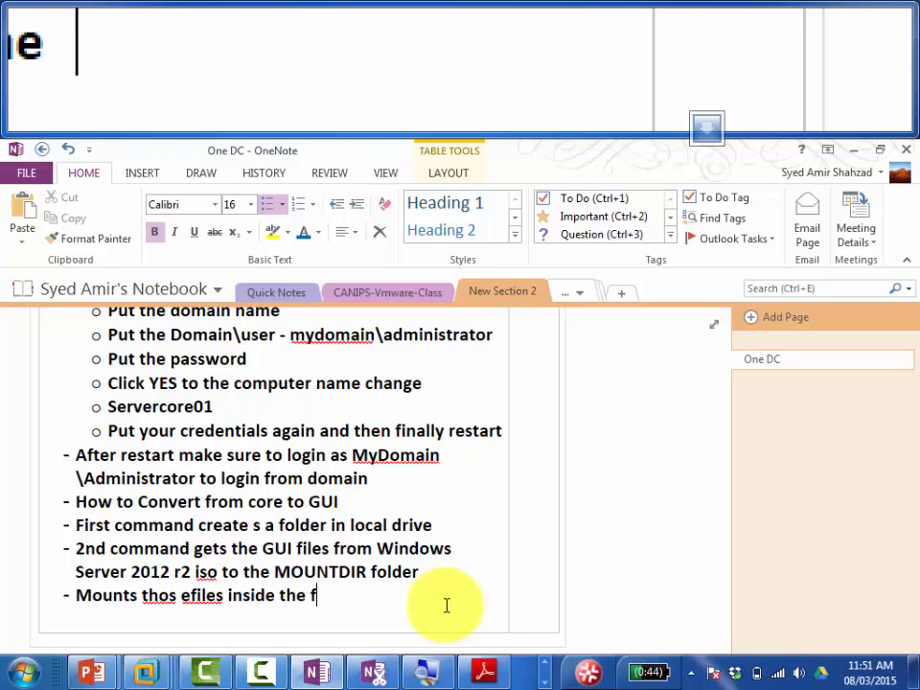
{"action": "type", "text": "older called "}
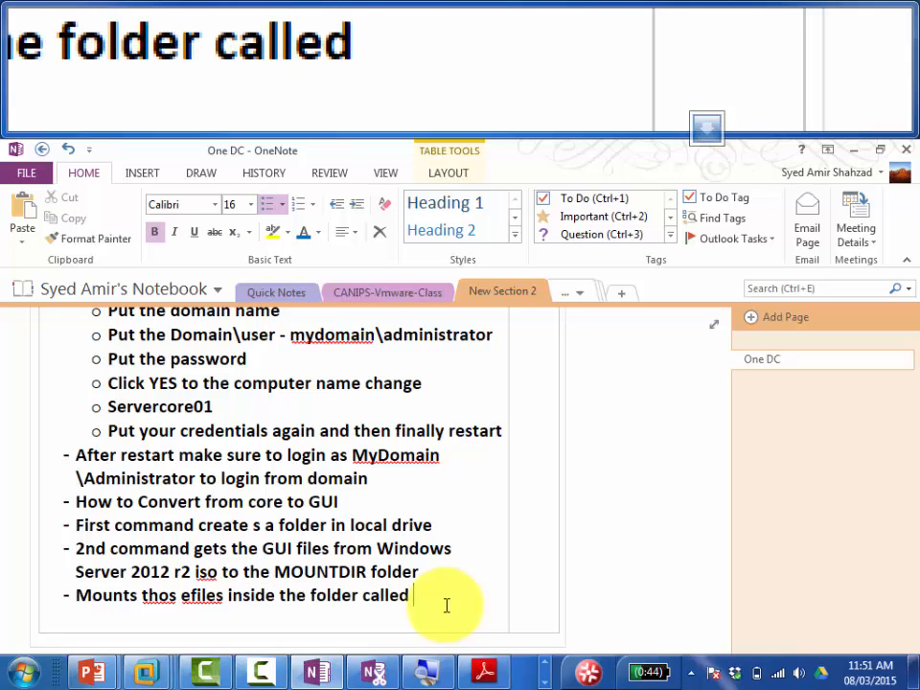
{"action": "type", "text": "MOUNTDIR"}
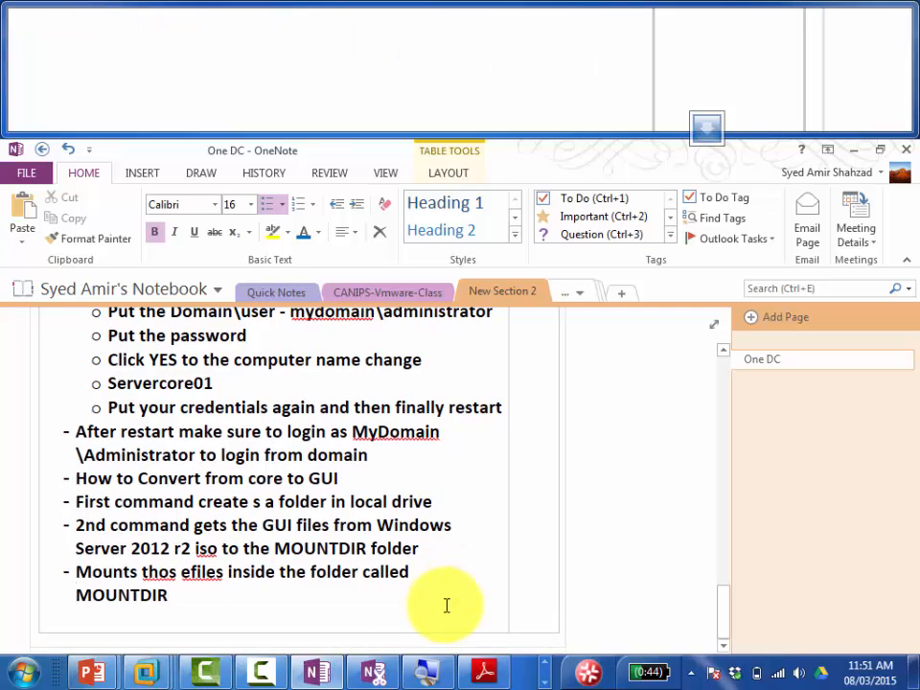
{"action": "key", "text": "ctrl+Left"}
{"action": "key", "text": "Left"}
{"action": "key", "text": "Left"}
{"action": "key", "text": "Left"}
{"action": "key", "text": "Left"}
{"action": "key", "text": "Left"}
{"action": "key", "text": "Left"}
{"action": "key", "text": "Left"}
{"action": "key", "text": "Left"}
{"action": "key", "text": "Left"}
{"action": "key", "text": "Left"}
{"action": "key", "text": "Left"}
{"action": "key", "text": "Left"}
{"action": "key", "text": "Left"}
{"action": "key", "text": "Left"}
{"action": "key", "text": "Left"}
{"action": "key", "text": "Left"}
{"action": "key", "text": "Left"}
{"action": "key", "text": "Left"}
{"action": "key", "text": "Left"}
{"action": "key", "text": "Left"}
{"action": "key", "text": "Left"}
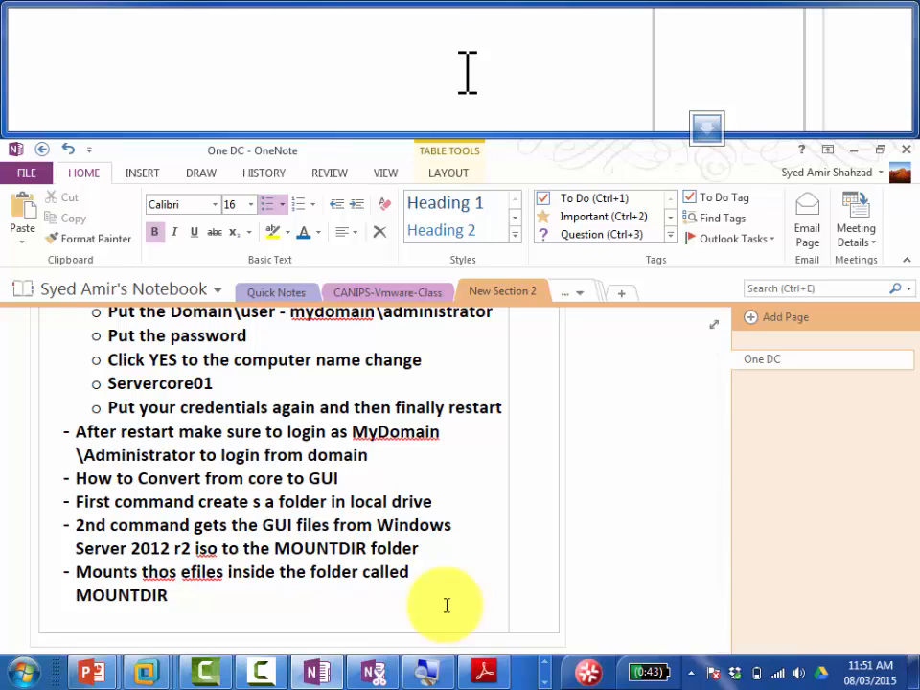
{"action": "key", "text": "BackSpace"}
{"action": "type", "text": "v"}
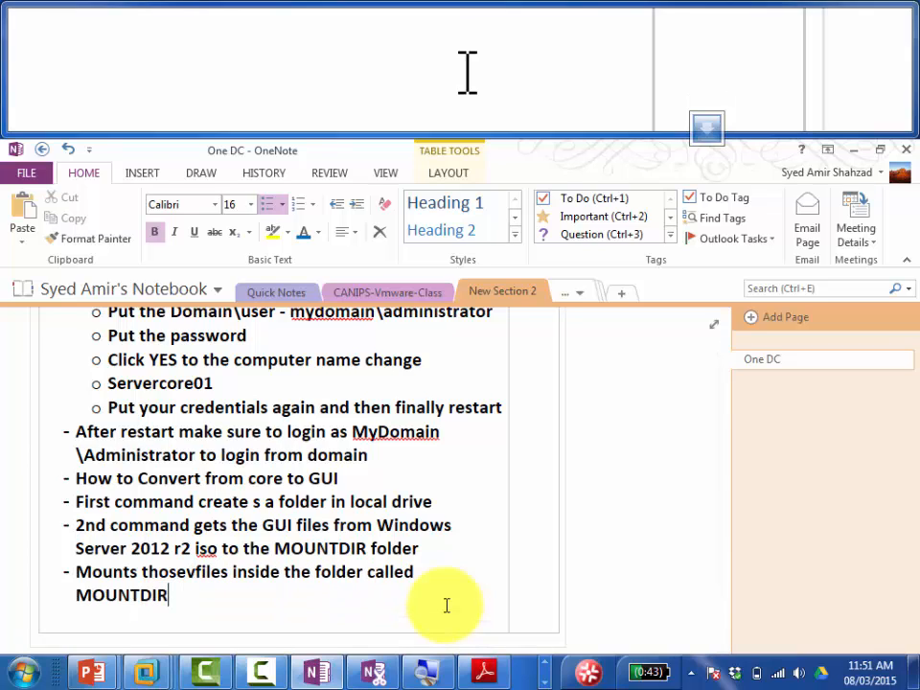
Step: Add the bullet 'Executes the GUI files and converts core to GUI' and correct the remaining typos
{"action": "key", "text": "ctrl+End"}
{"action": "key", "text": "Return"}
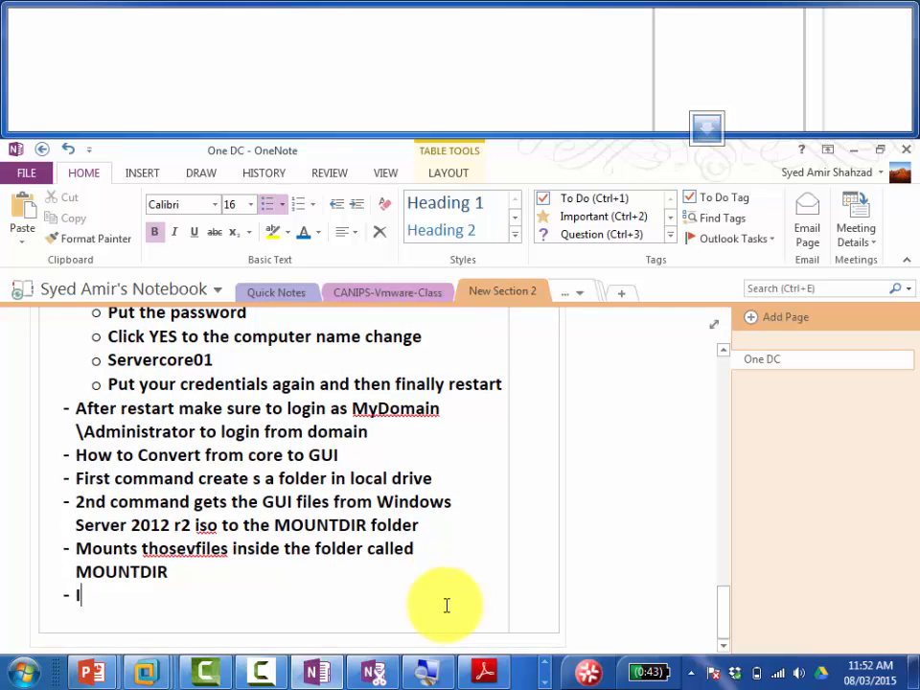
{"action": "type", "text": "Install"}
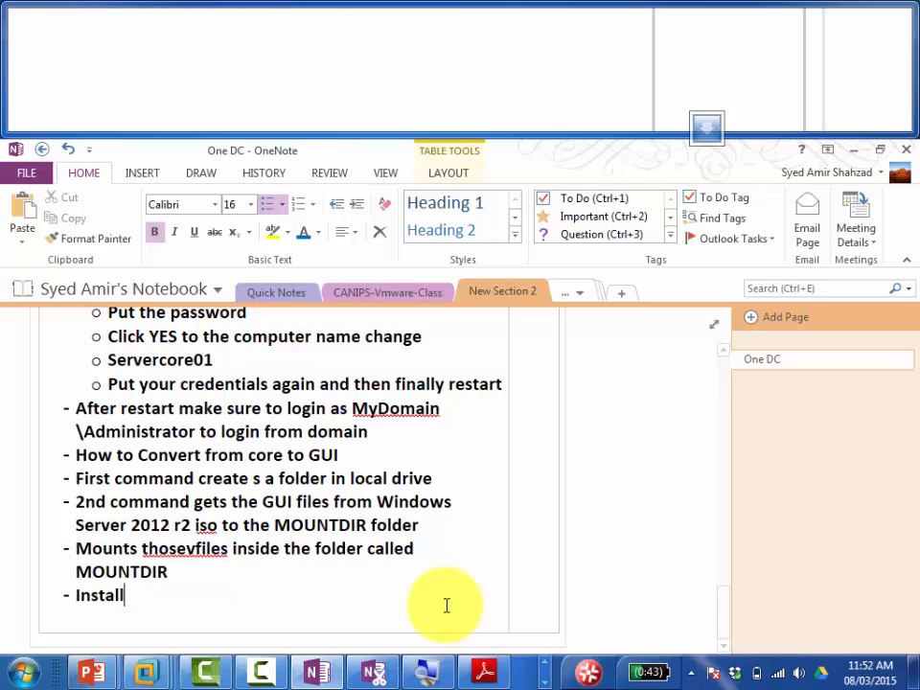
{"action": "type", "text": "s the "}
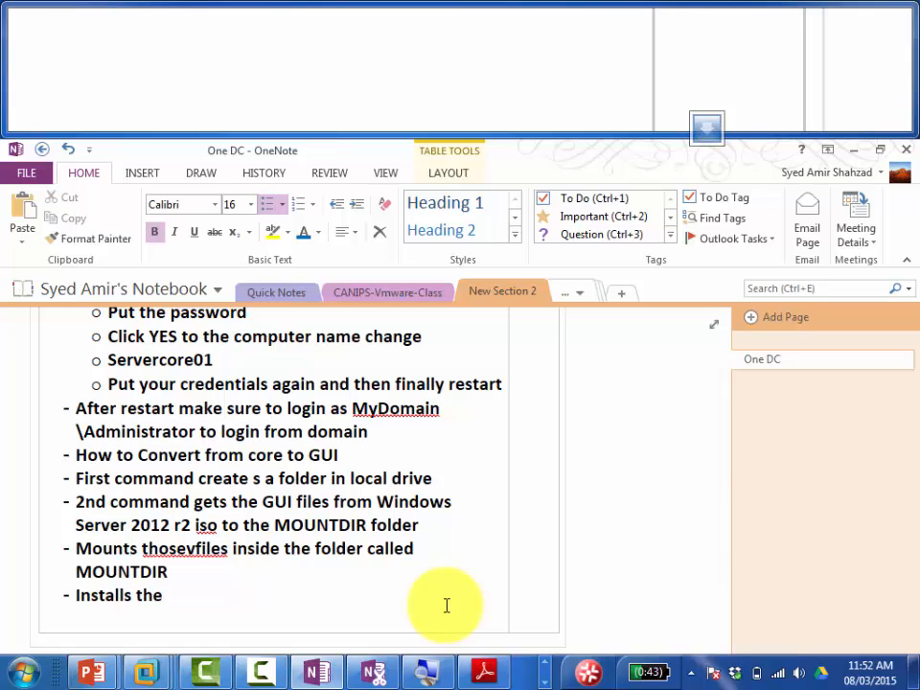
{"action": "type", "text": "GYUI files"}
{"action": "key", "text": "BackSpace"}
{"action": "key", "text": "BackSpace"}
{"action": "key", "text": "BackSpace"}
{"action": "key", "text": "BackSpace"}
{"action": "key", "text": "BackSpace"}
{"action": "key", "text": "BackSpace"}
{"action": "key", "text": "BackSpace"}
{"action": "key", "text": "BackSpace"}
{"action": "key", "text": "BackSpace"}
{"action": "key", "text": "BackSpace"}
{"action": "key", "text": "BackSpace"}
{"action": "key", "text": "BackSpace"}
{"action": "key", "text": "BackSpace"}
{"action": "key", "text": "BackSpace"}
{"action": "key", "text": "BackSpace"}
{"action": "key", "text": "BackSpace"}
{"action": "key", "text": "BackSpace"}
{"action": "key", "text": "BackSpace"}
{"action": "key", "text": "BackSpace"}
{"action": "key", "text": "BackSpace"}
{"action": "key", "text": "BackSpace"}
{"action": "key", "text": "BackSpace"}
{"action": "key", "text": "BackSpace"}
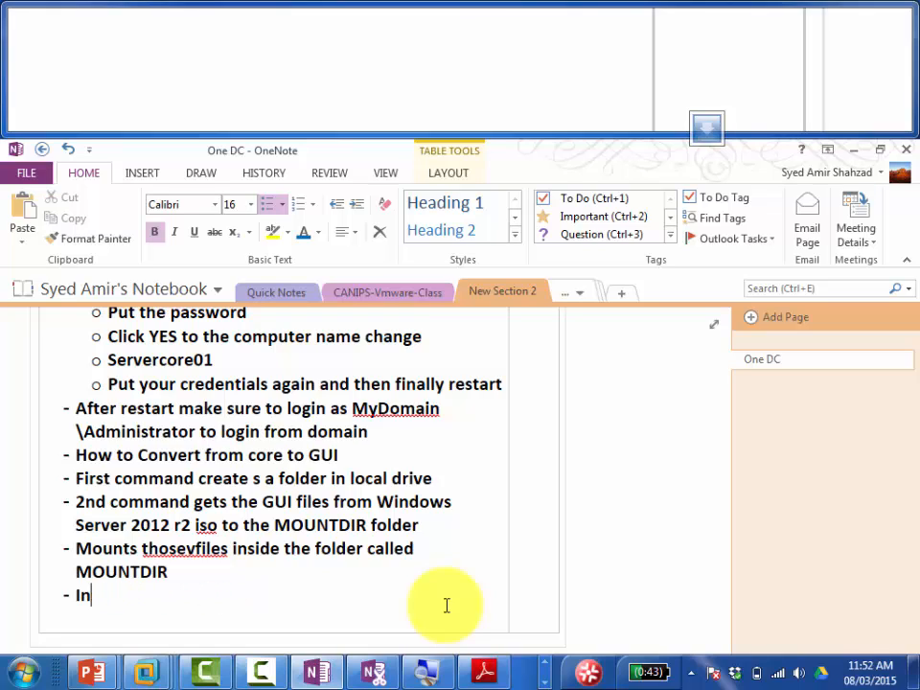
{"action": "type", "text": "Executes the "}
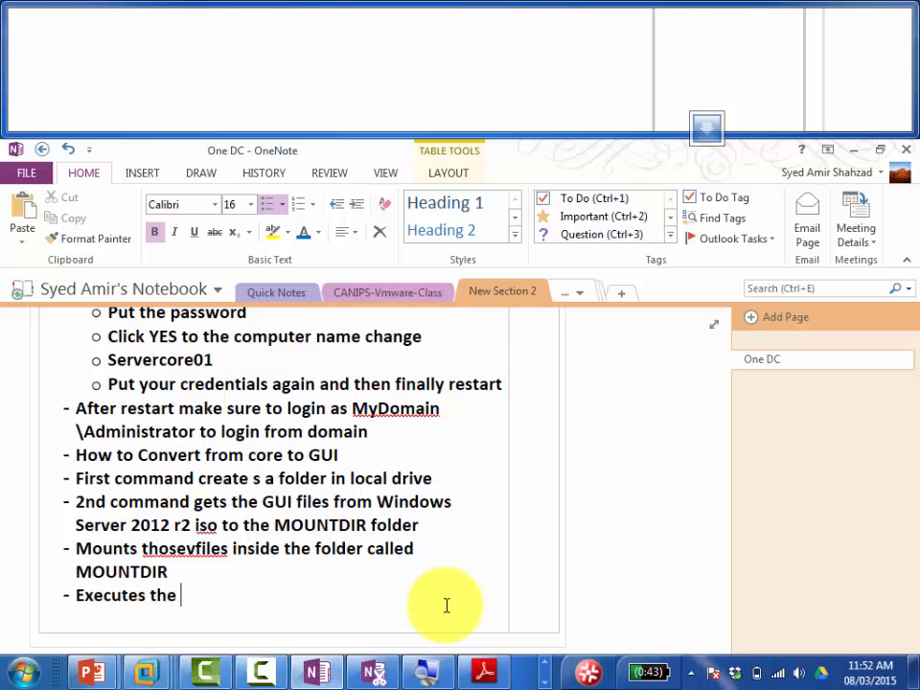
{"action": "type", "text": "GUI files"}
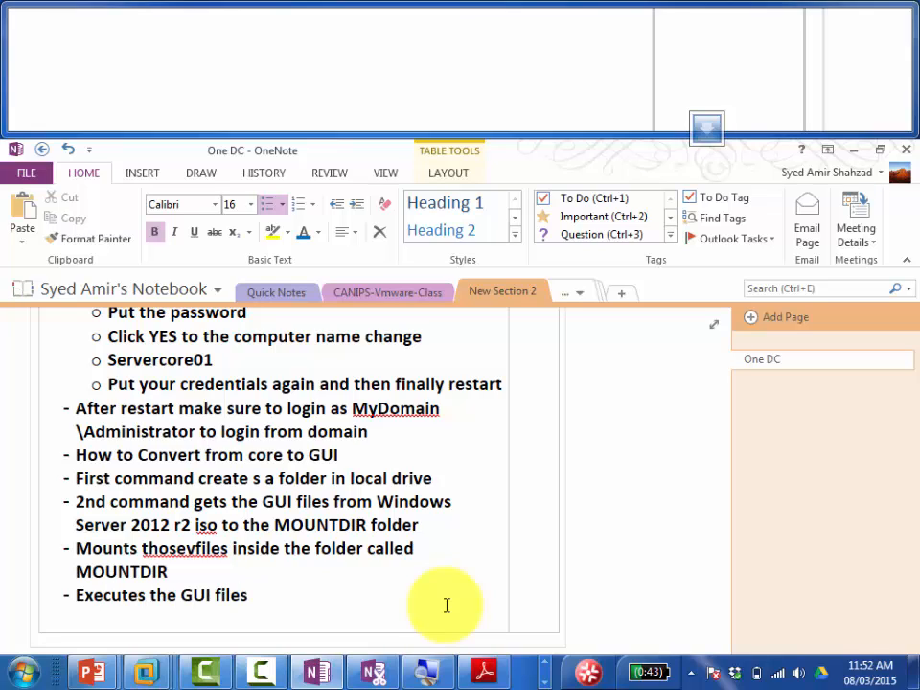
{"action": "type", "text": " and con"}
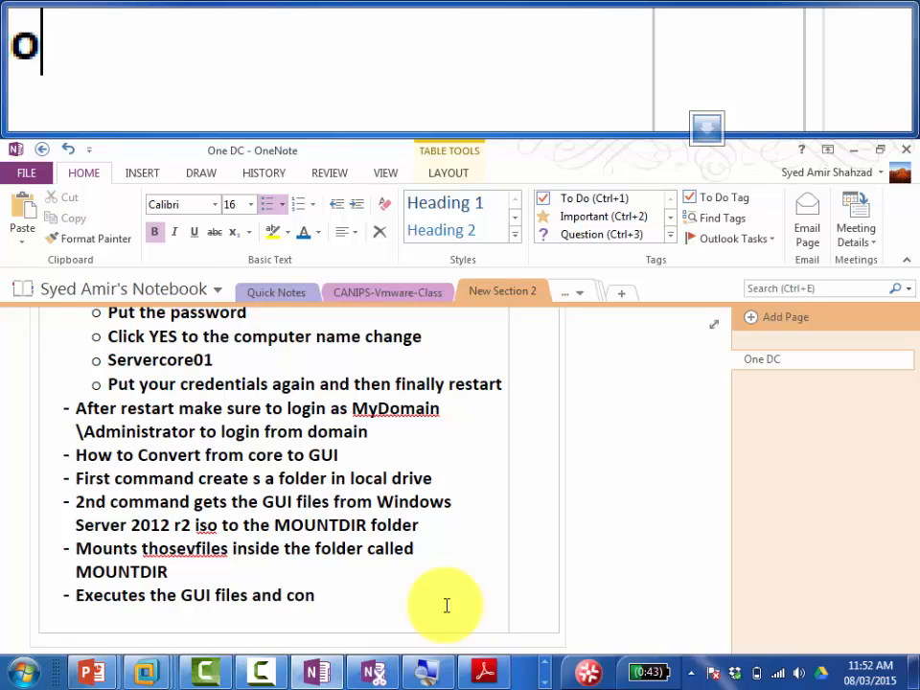
{"action": "type", "text": "verst core "}
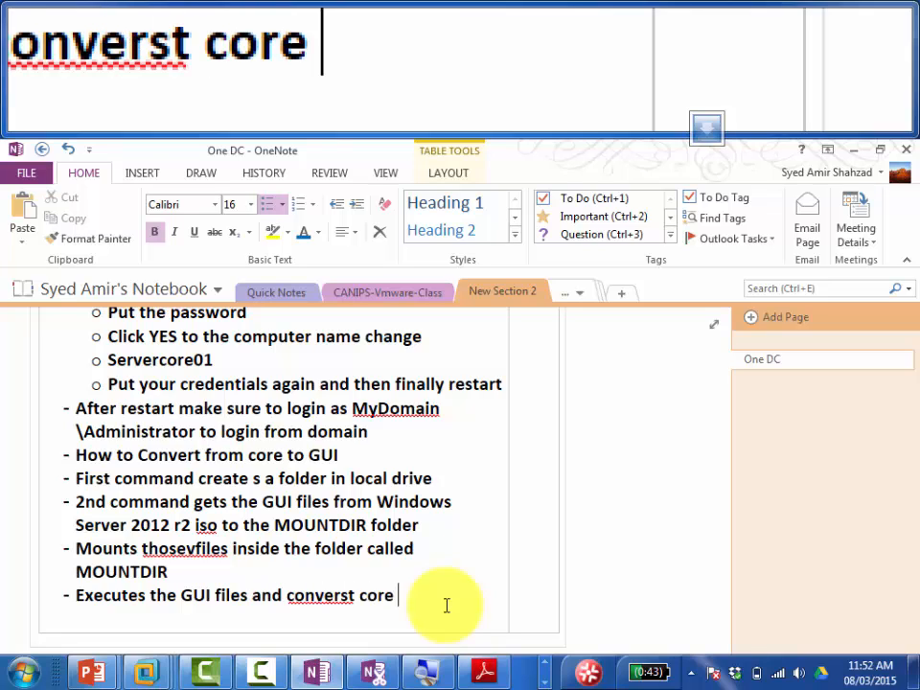
{"action": "type", "text": "to GUI"}
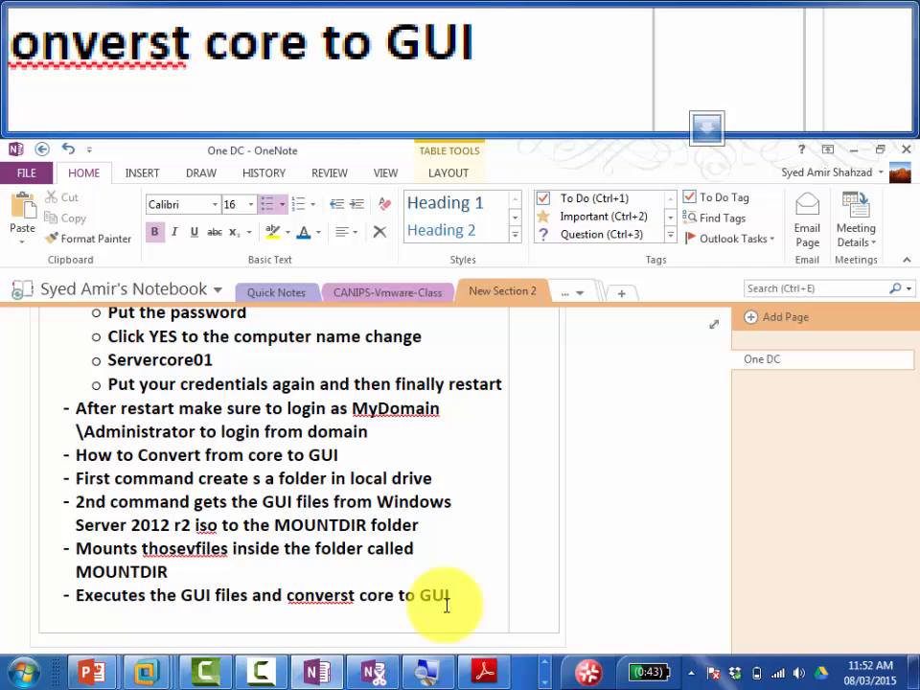
{"action": "key", "text": "Left"}
{"action": "key", "text": "Left"}
{"action": "key", "text": "Left"}
{"action": "key", "text": "Left"}
{"action": "key", "text": "Left"}
{"action": "key", "text": "Left"}
{"action": "key", "text": "Left"}
{"action": "key", "text": "Left"}
{"action": "key", "text": "Left"}
{"action": "key", "text": "Left"}
{"action": "key", "text": "Left"}
{"action": "key", "text": "Left"}
{"action": "key", "text": "Left"}
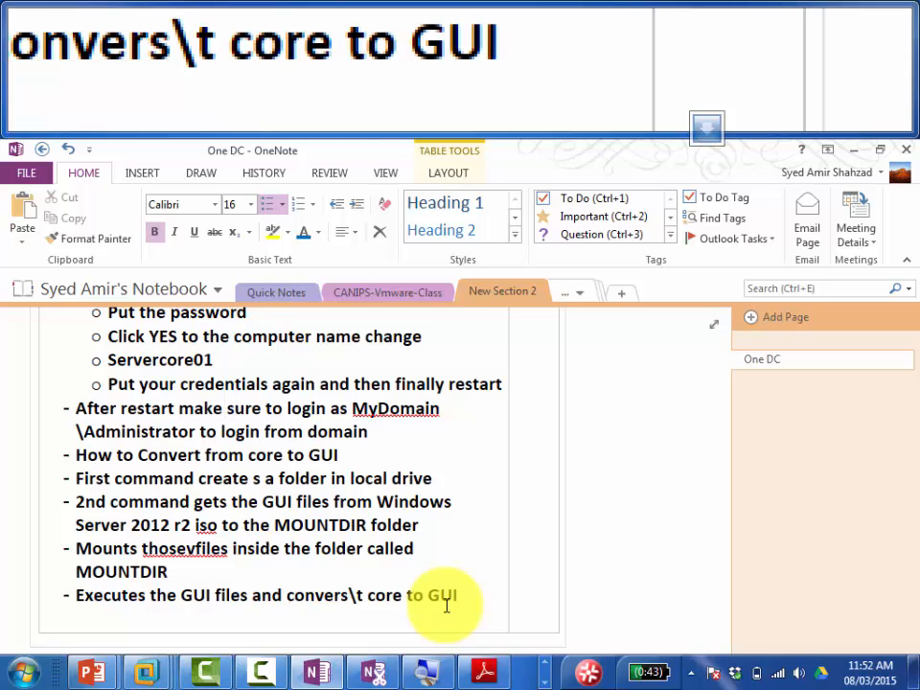
{"action": "key", "text": "BackSpace"}
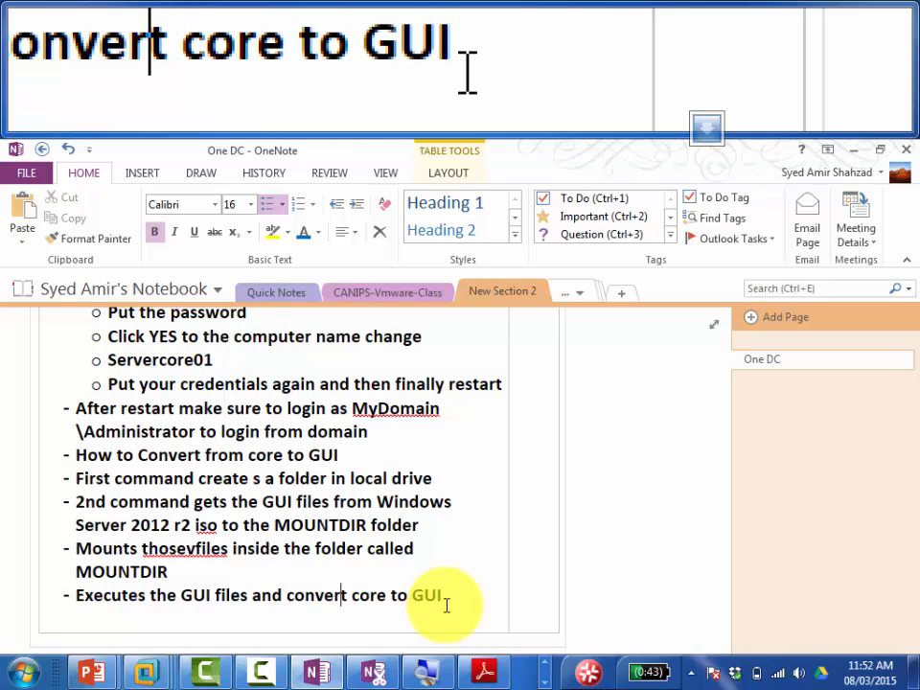
{"action": "key", "text": "Right"}
{"action": "type", "text": "s"}
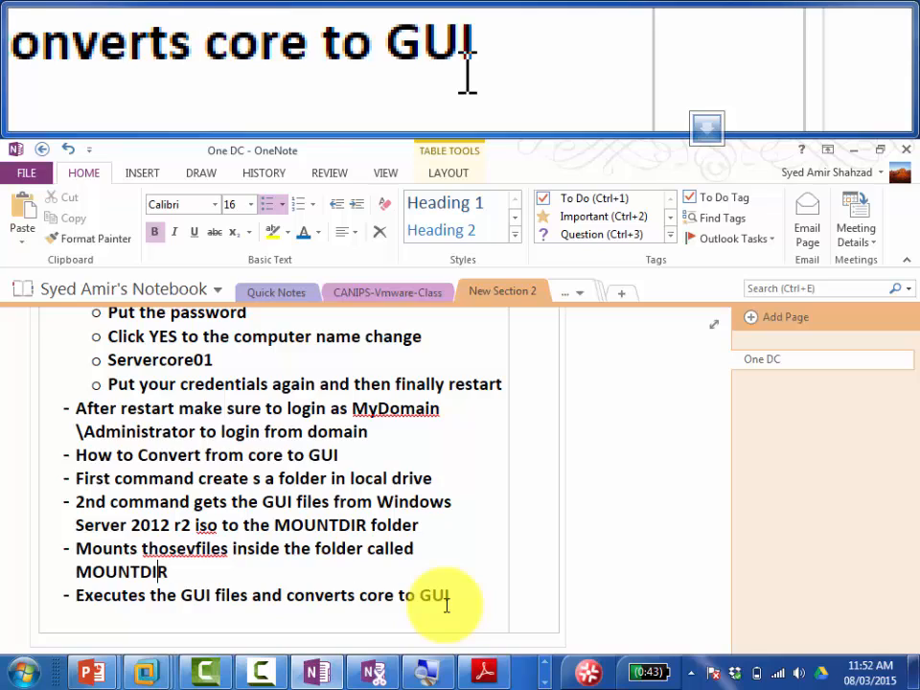
{"action": "key", "text": "Right"}
{"action": "key", "text": "Right"}
{"action": "key", "text": "BackSpace"}
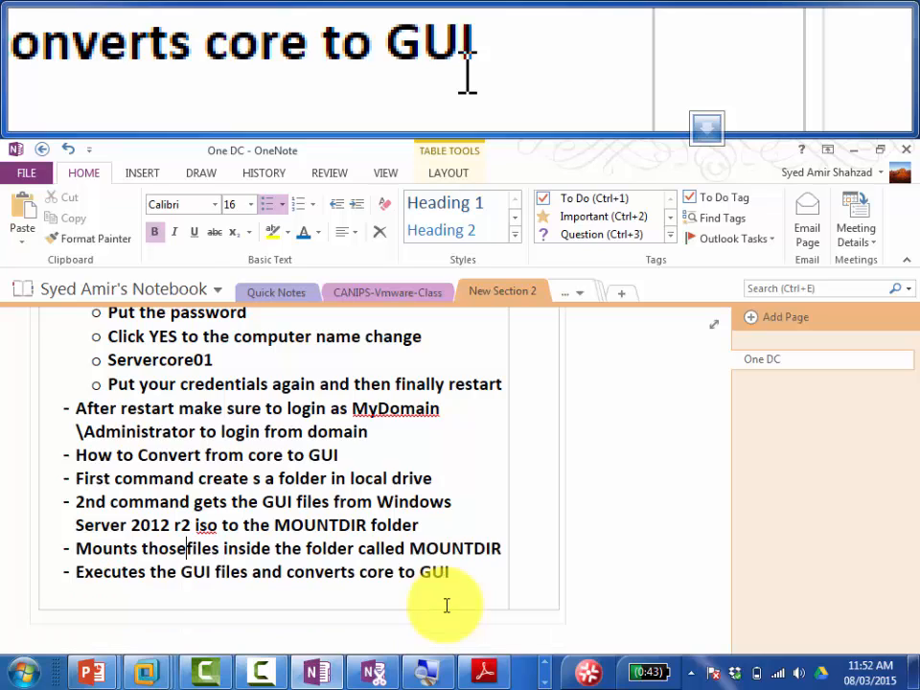
{"action": "key", "text": "Down"}
{"action": "key", "text": "Down"}
{"action": "key", "text": "Down"}
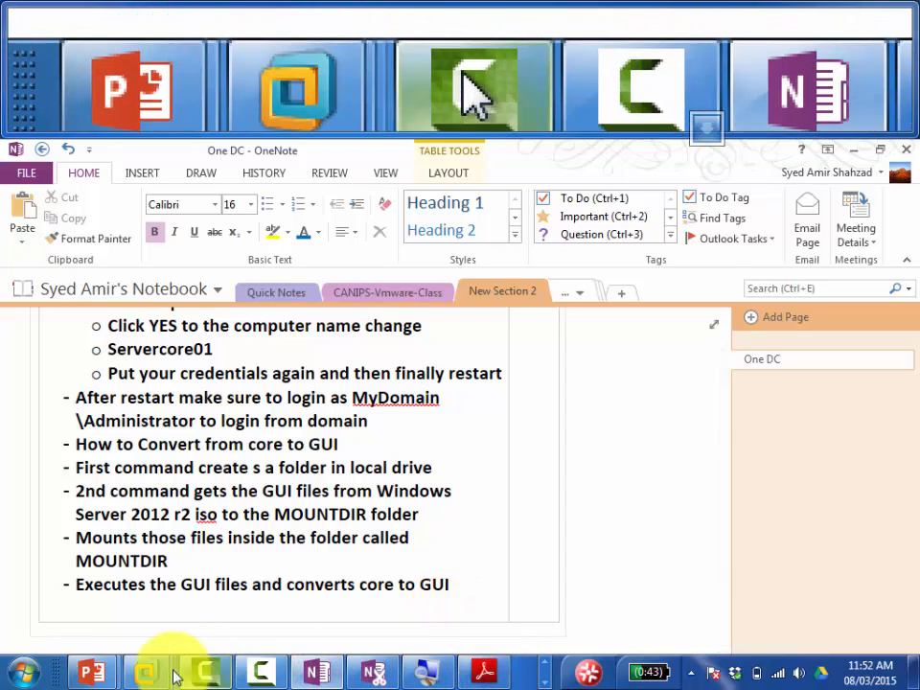
Step: Unlock the Servercore01 VM with Ctrl+Alt+Del and the domain administrator password
{"action": "mouse_move", "coordinate": [150, 669]}
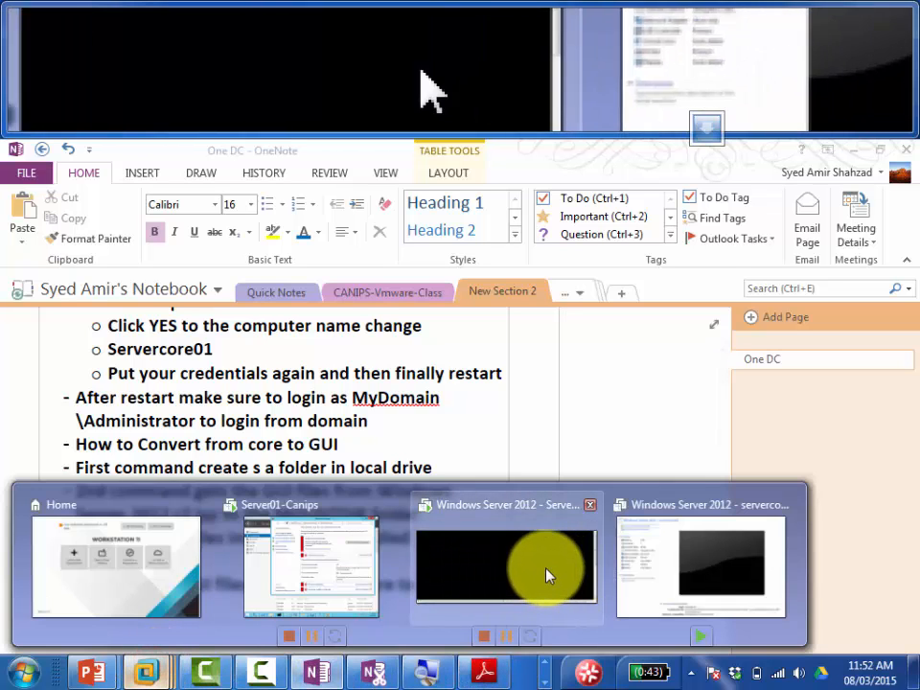
{"action": "left_click", "coordinate": [528, 571]}
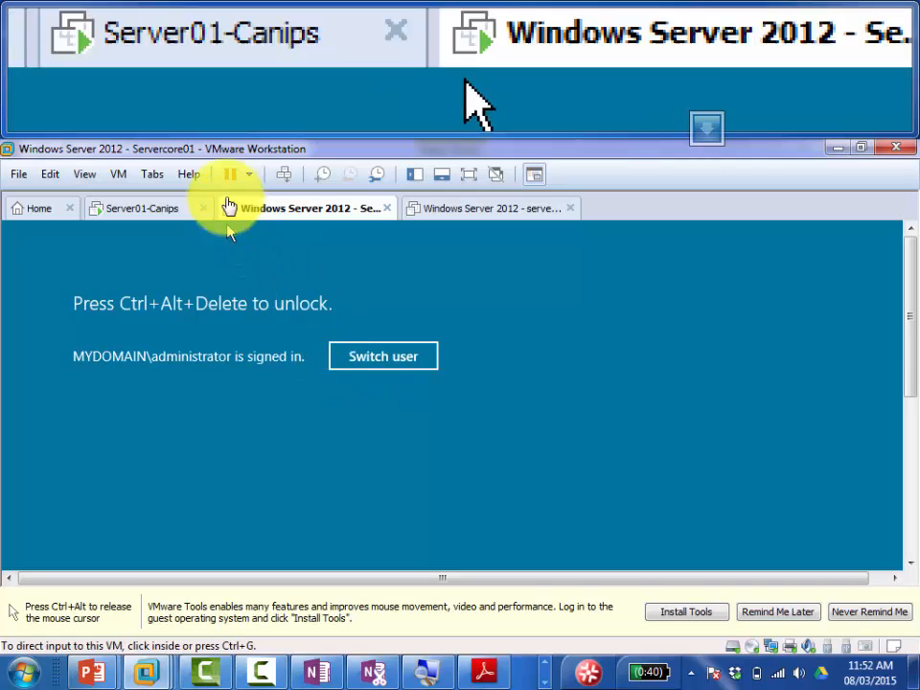
{"action": "left_click", "coordinate": [284, 174]}
{"action": "left_click", "coordinate": [417, 303]}
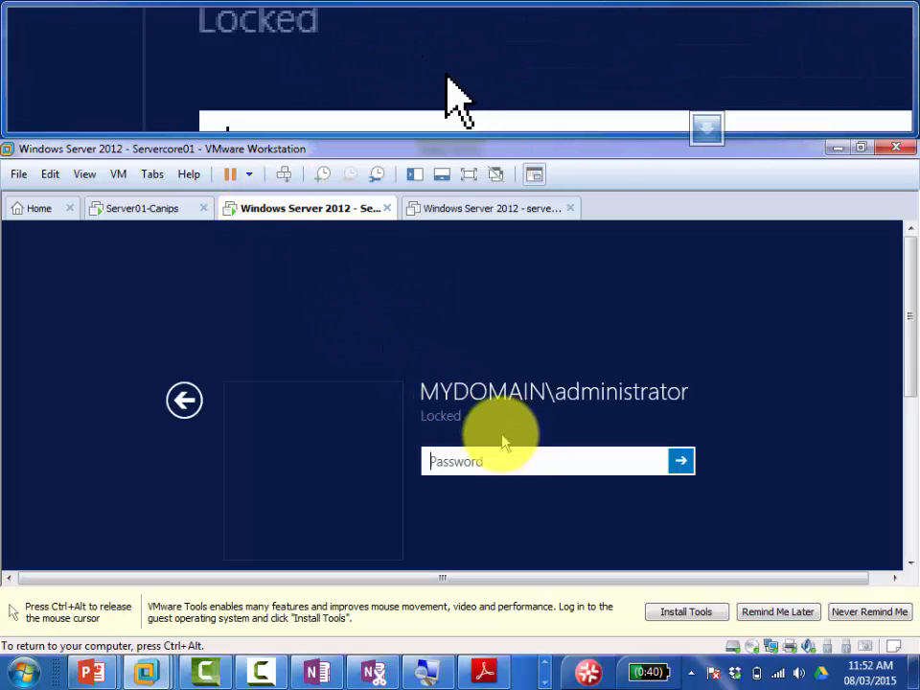
{"action": "left_click", "coordinate": [491, 459]}
{"action": "type", "text": "Pa$"}
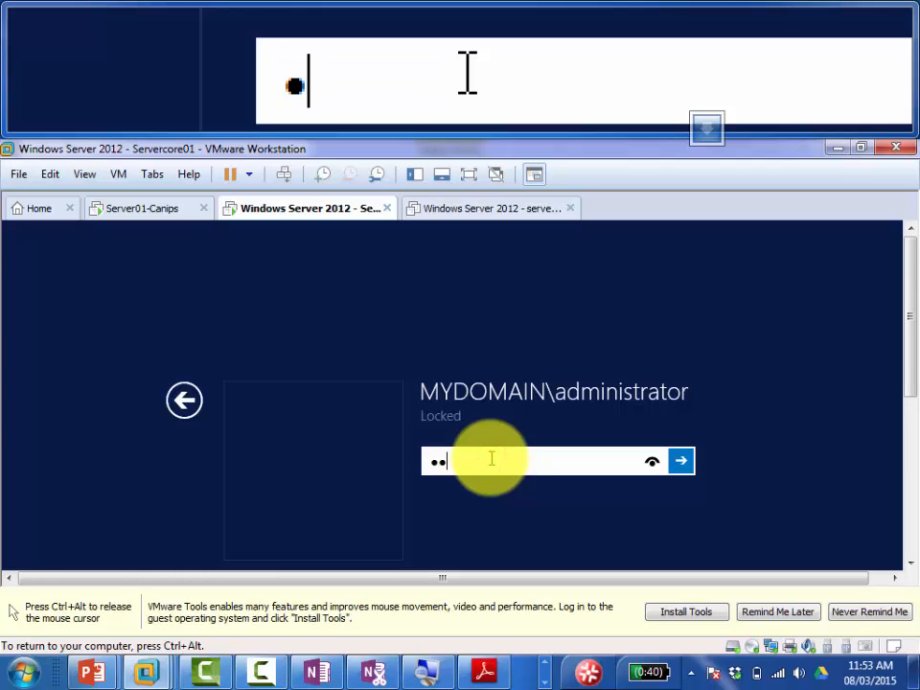
{"action": "type", "text": "$w0rd"}
{"action": "key", "text": "Return"}
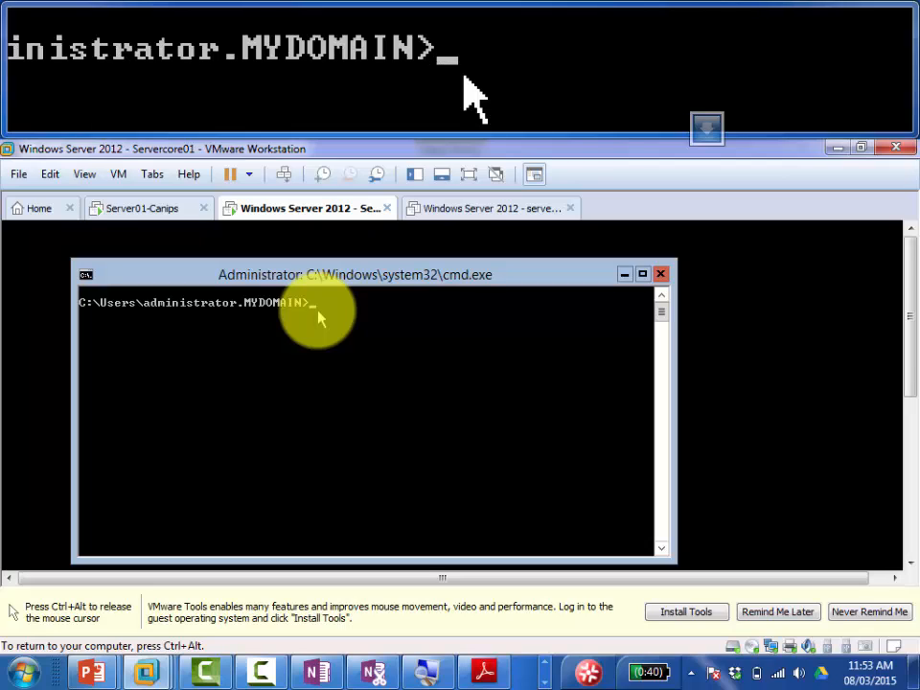
Step: Go to the C:\ root with cd\ and create the folder with mkdir c:\MountDir
{"action": "type", "text": "cd\\"}
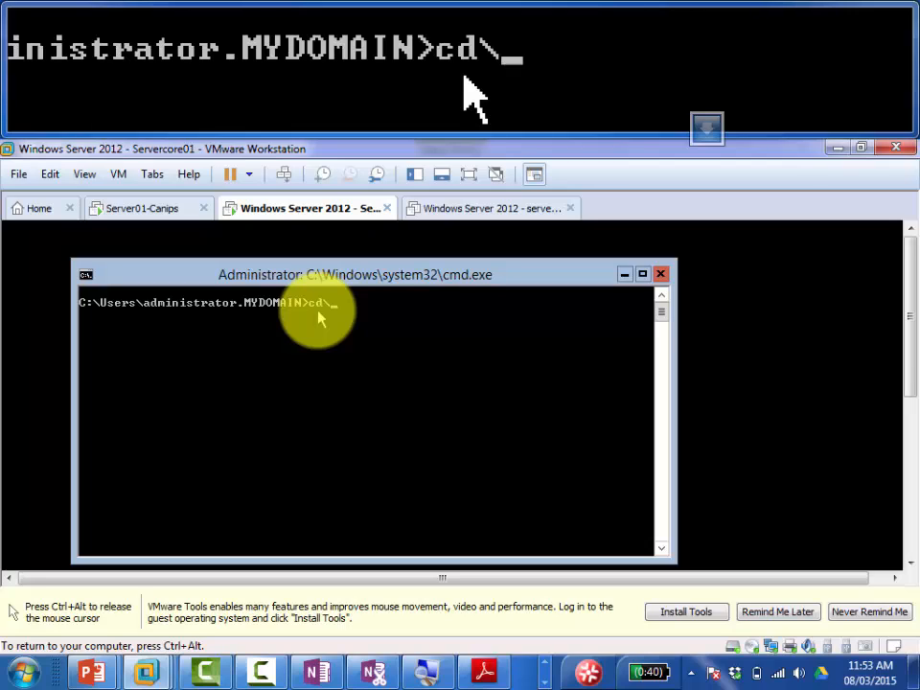
{"action": "key", "text": "Return"}
{"action": "type", "text": "mkdir"}
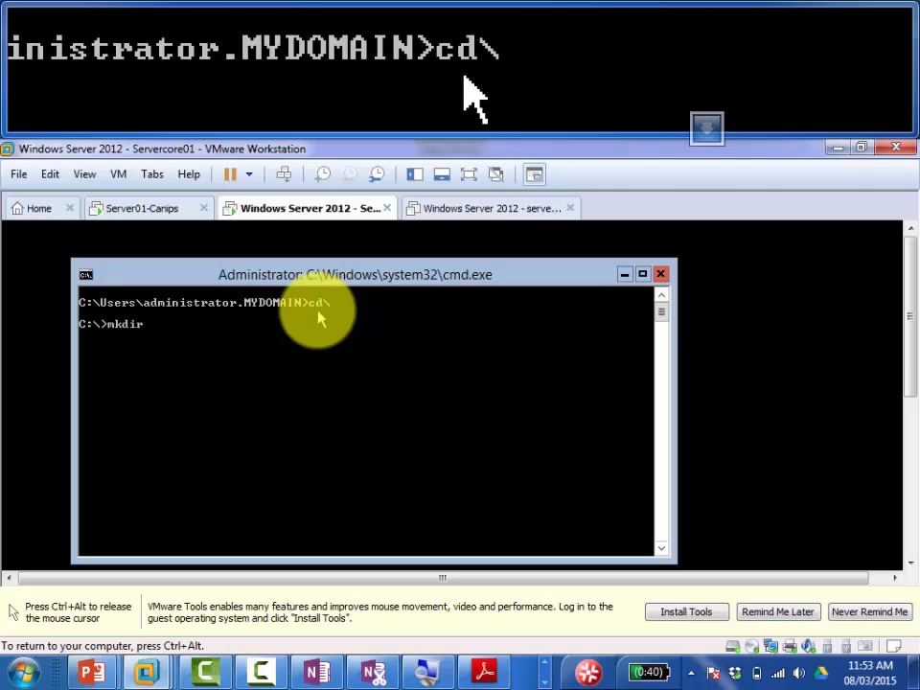
{"action": "type", "text": " c:\\Mou"}
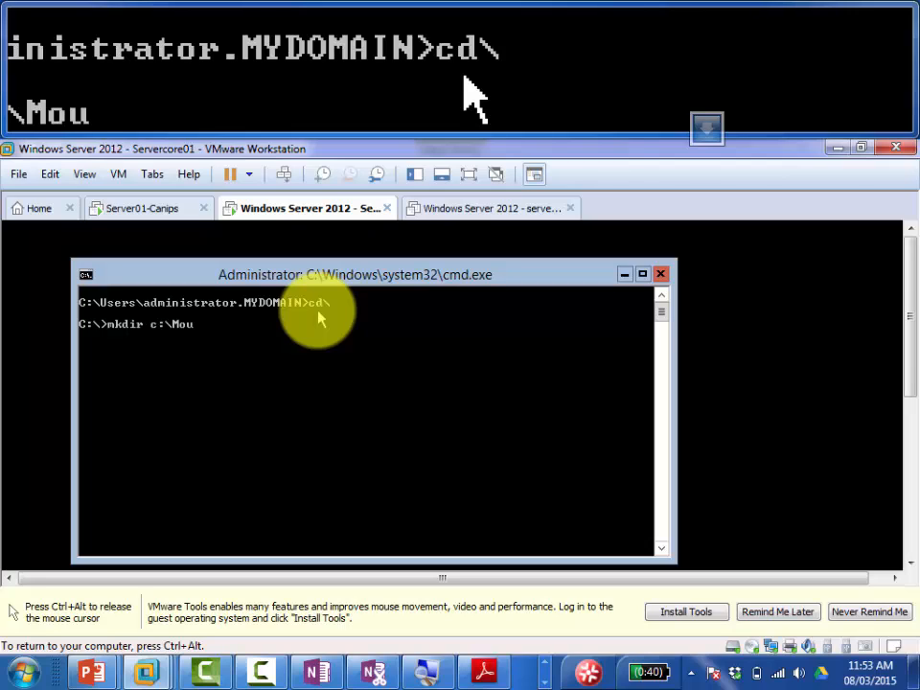
{"action": "type", "text": "ntDir"}
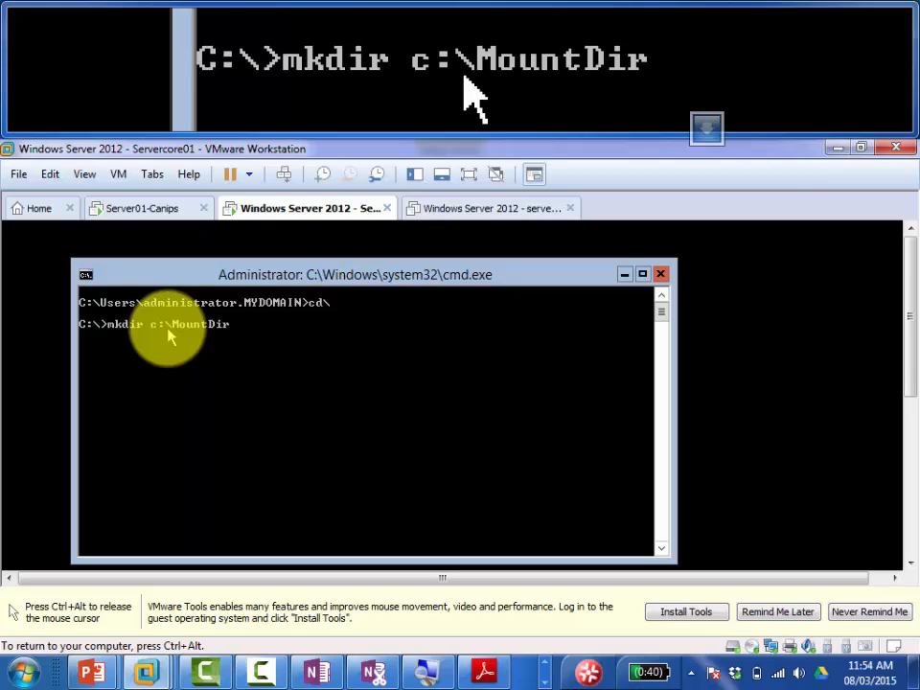
{"action": "key", "text": "Return"}
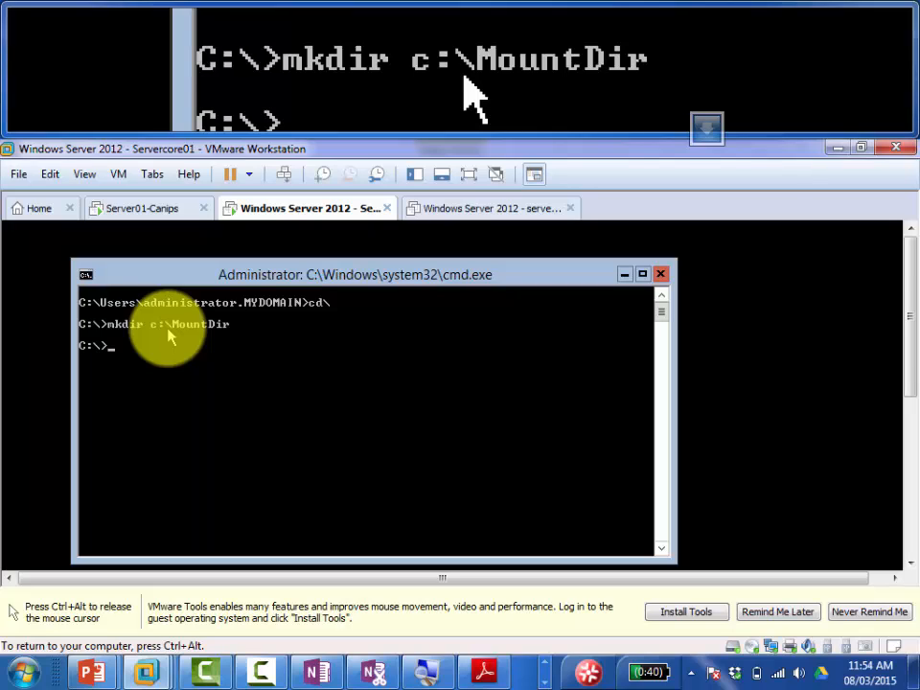
Step: Run dir on C:\ to confirm MountDir exists, then release the mouse from the VM
{"action": "type", "text": "dir"}
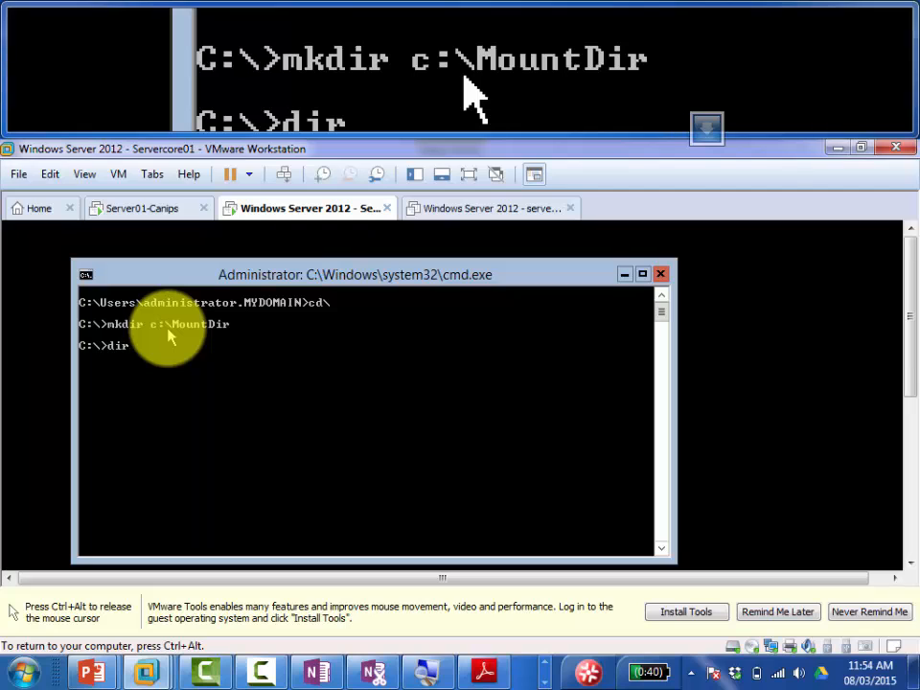
{"action": "key", "text": "Return"}
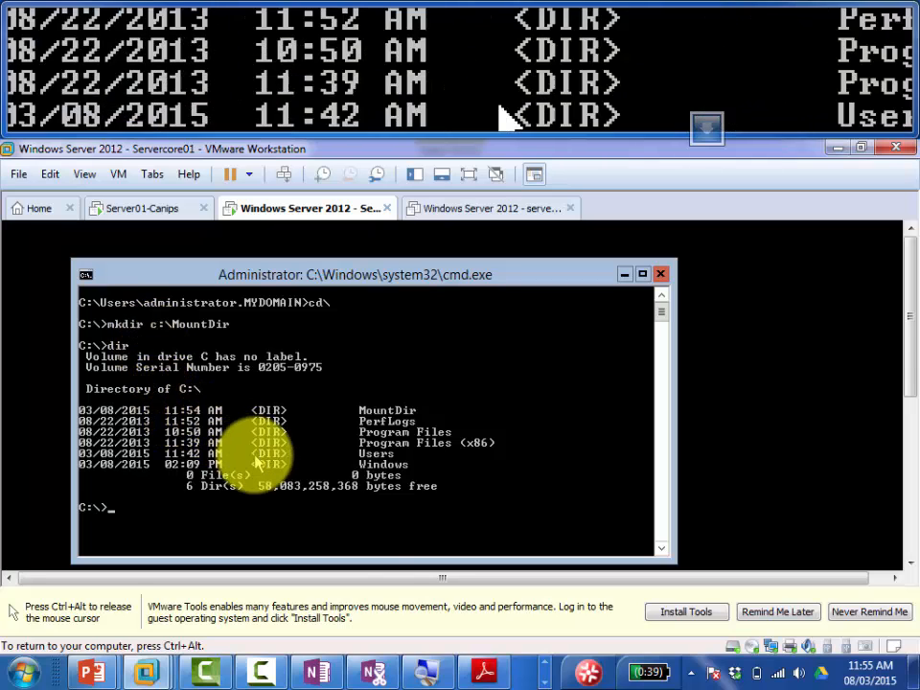
{"action": "key", "text": "ctrl+alt"}
Step: Return to the PDF guide and navigate to page 11 on listing Install.wim editions
{"action": "left_click", "coordinate": [482, 671]}
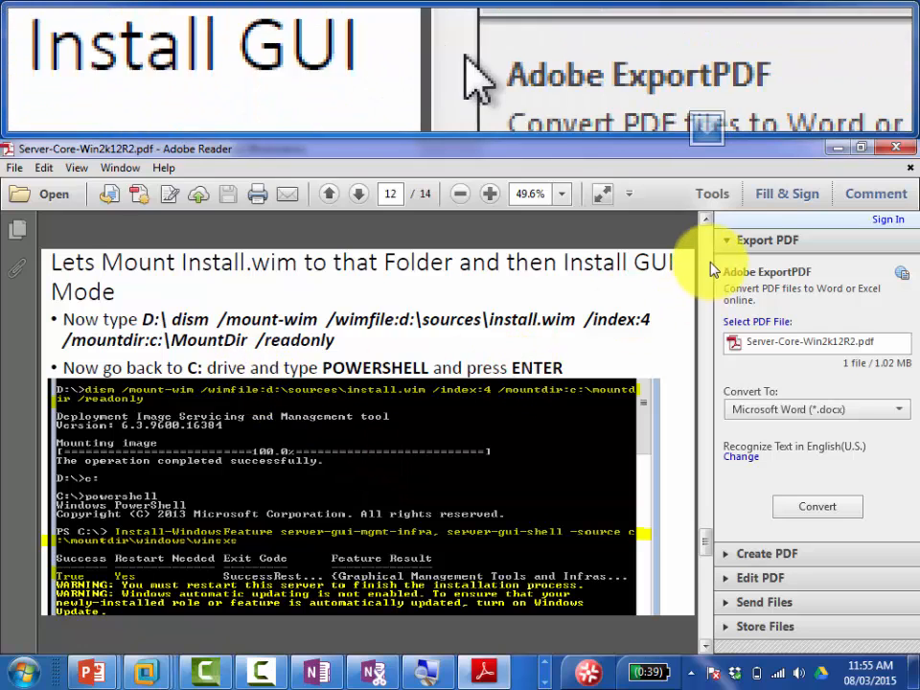
{"action": "left_click", "coordinate": [704, 223]}
{"action": "left_click", "coordinate": [704, 222]}
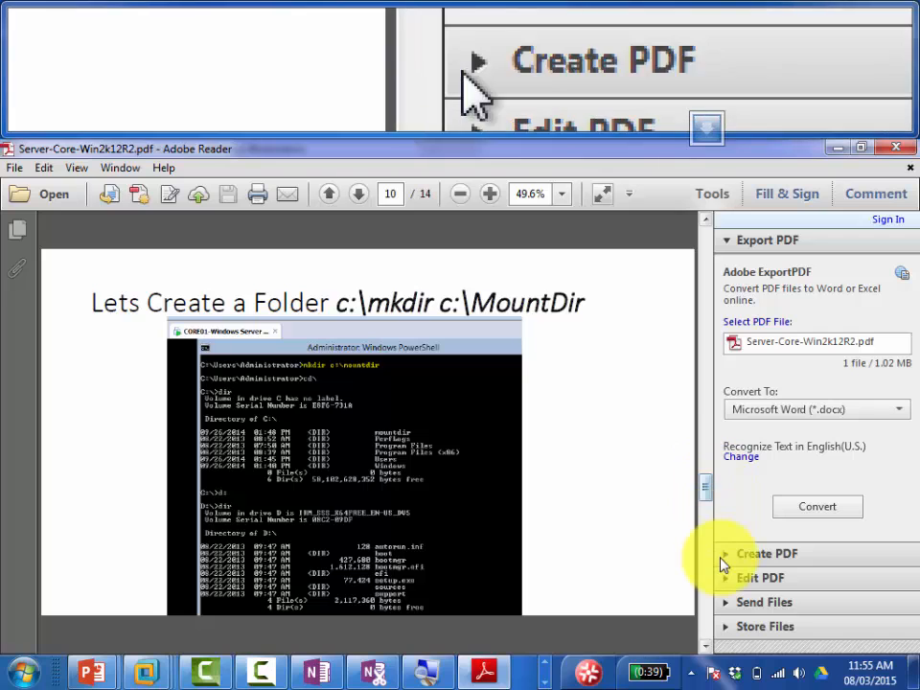
{"action": "left_click", "coordinate": [710, 652]}
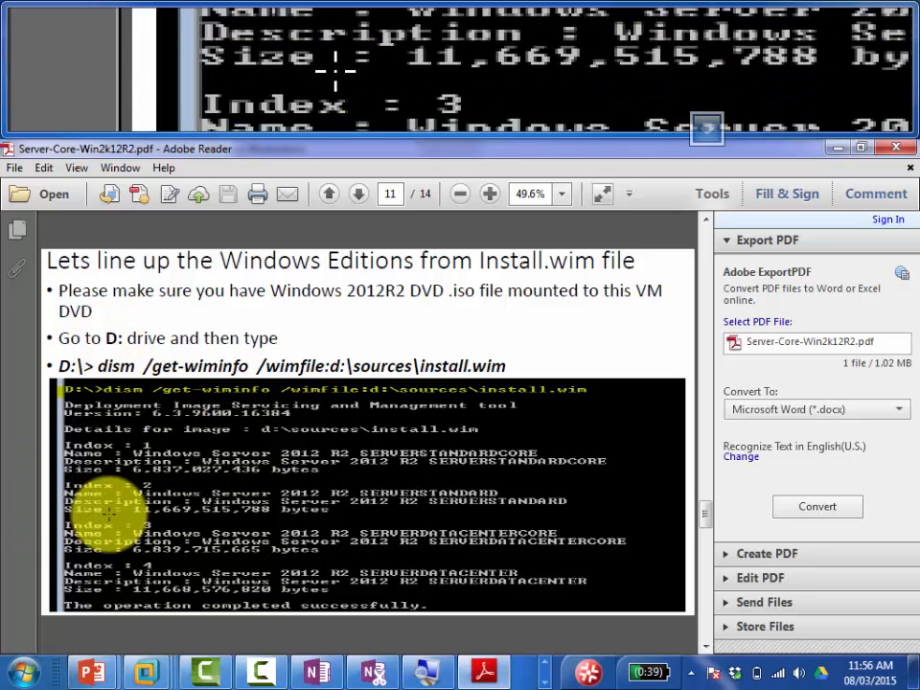
Step: In the Server Core VM, switch the prompt to D: and run dir to list the install DVD
{"action": "mouse_move", "coordinate": [158, 666]}
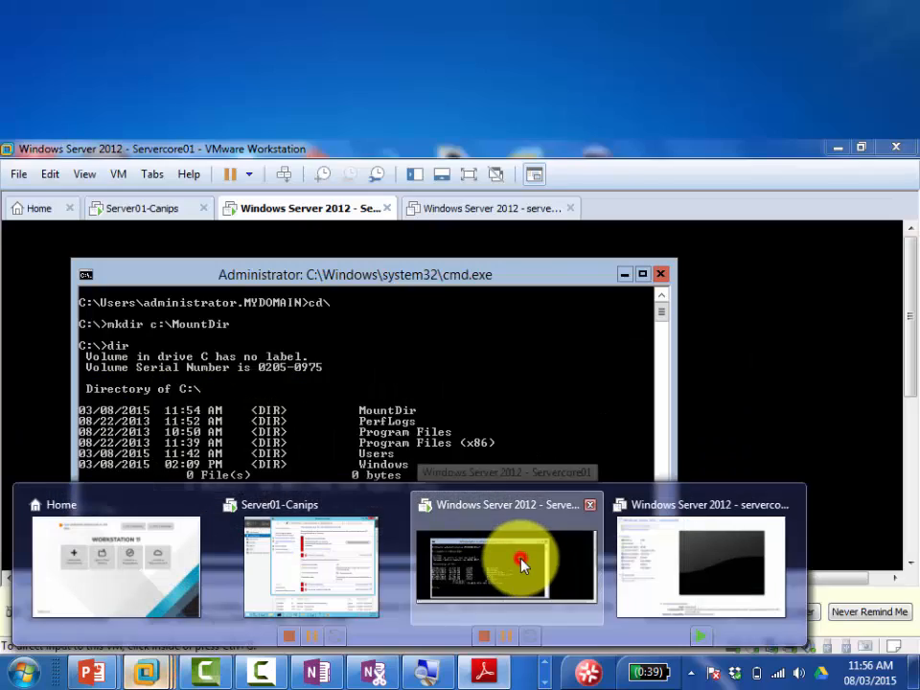
{"action": "left_click", "coordinate": [523, 568]}
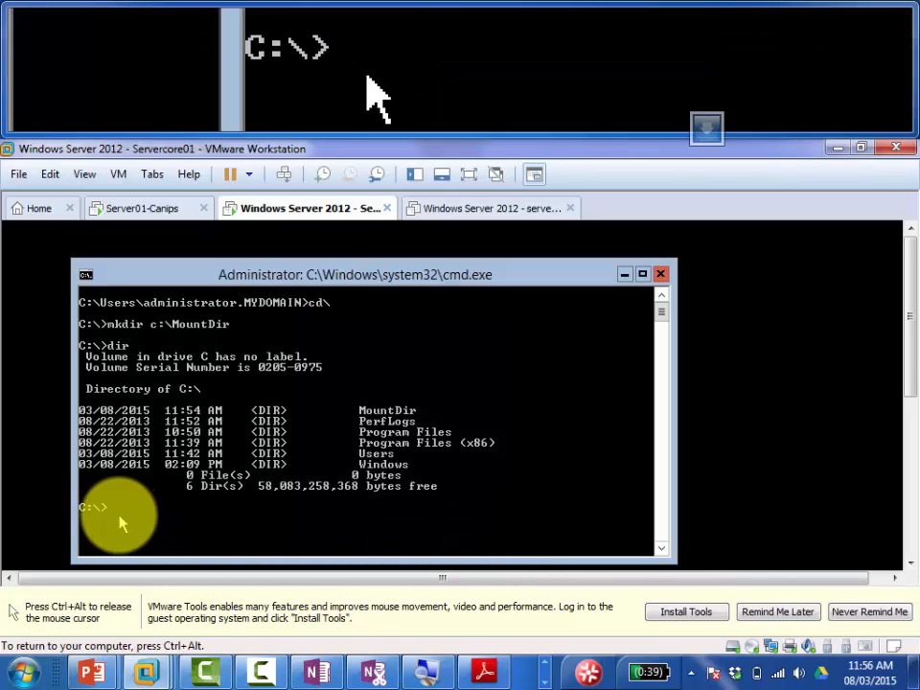
{"action": "type", "text": "d:"}
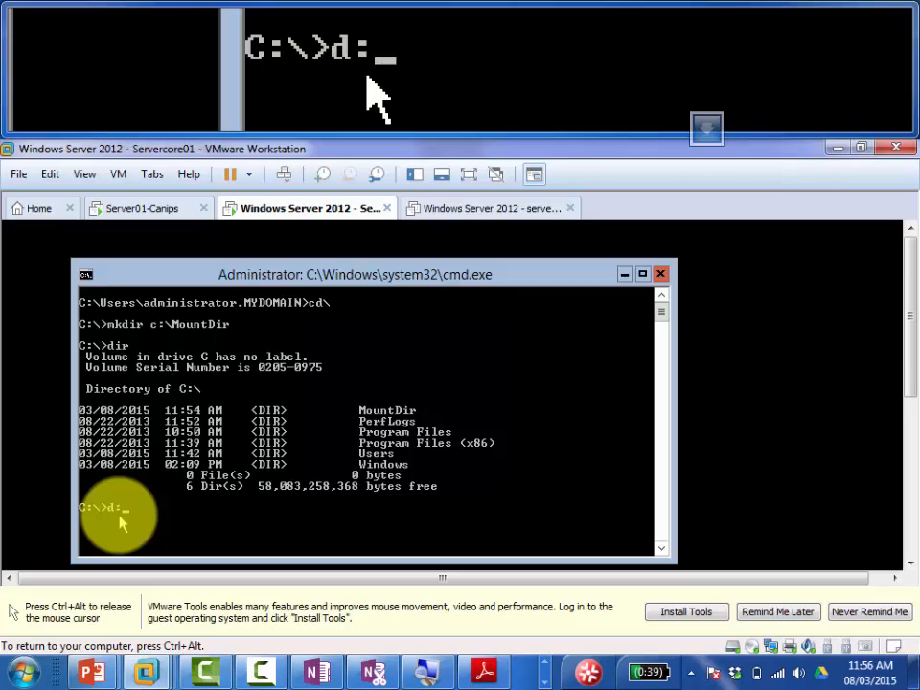
{"action": "key", "text": "Return"}
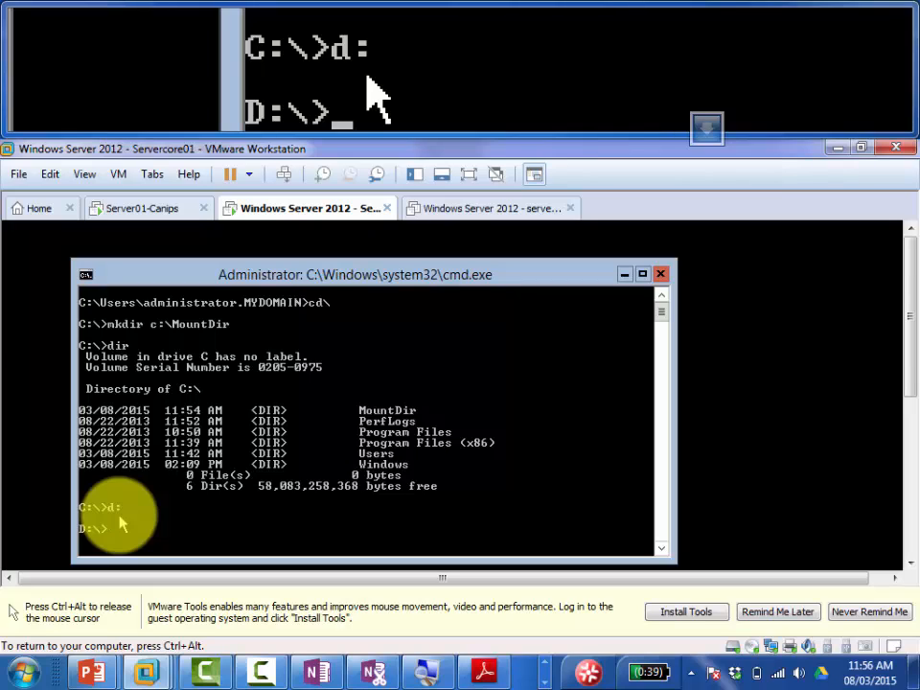
{"action": "type", "text": "dir"}
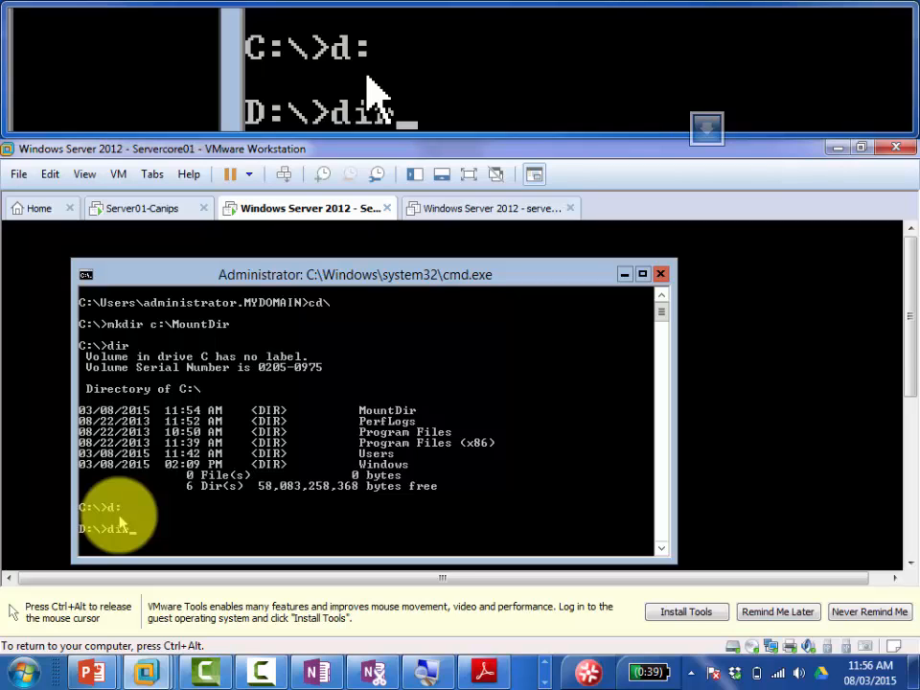
{"action": "key", "text": "Return"}
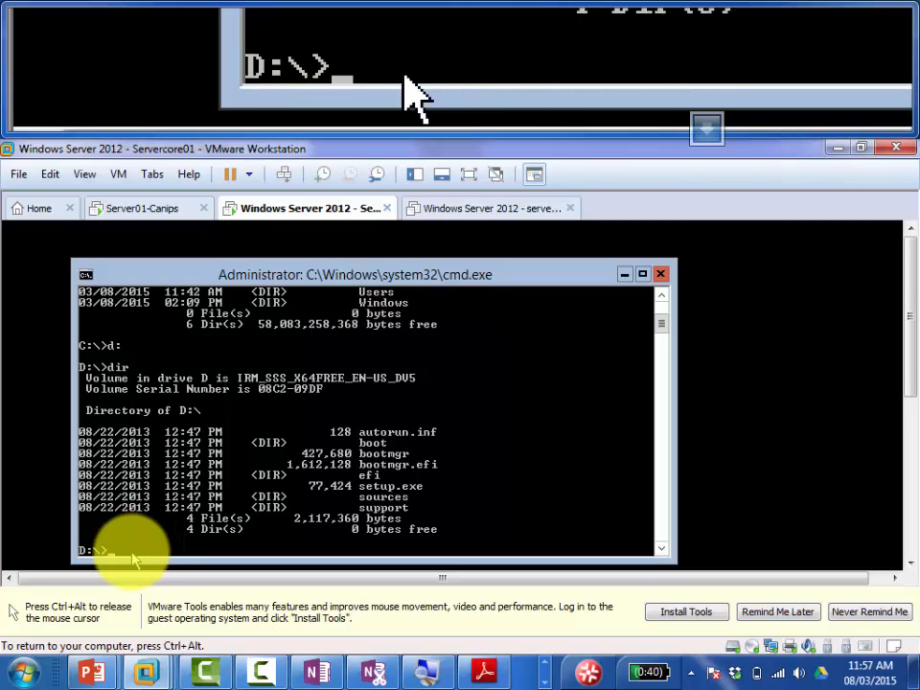
Step: Bring Adobe Reader forward on page 11 with the dism /get-wiminfo command
{"action": "left_click", "coordinate": [476, 672]}
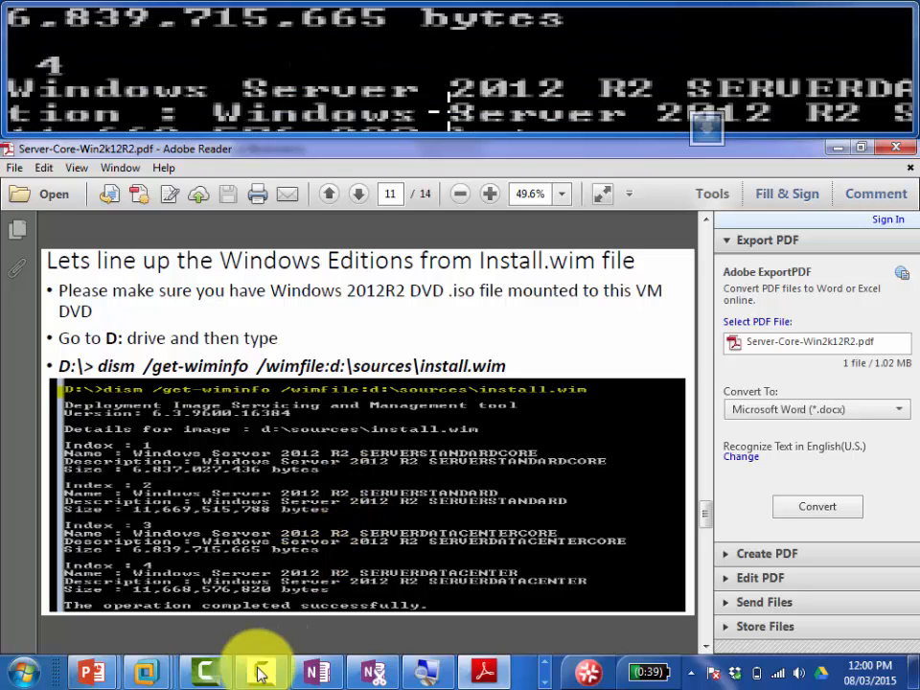
Step: Run dism /get-wiminfo /wimfile:d:\sources\install.wim in the VM to list its four editions
{"action": "mouse_move", "coordinate": [142, 674]}
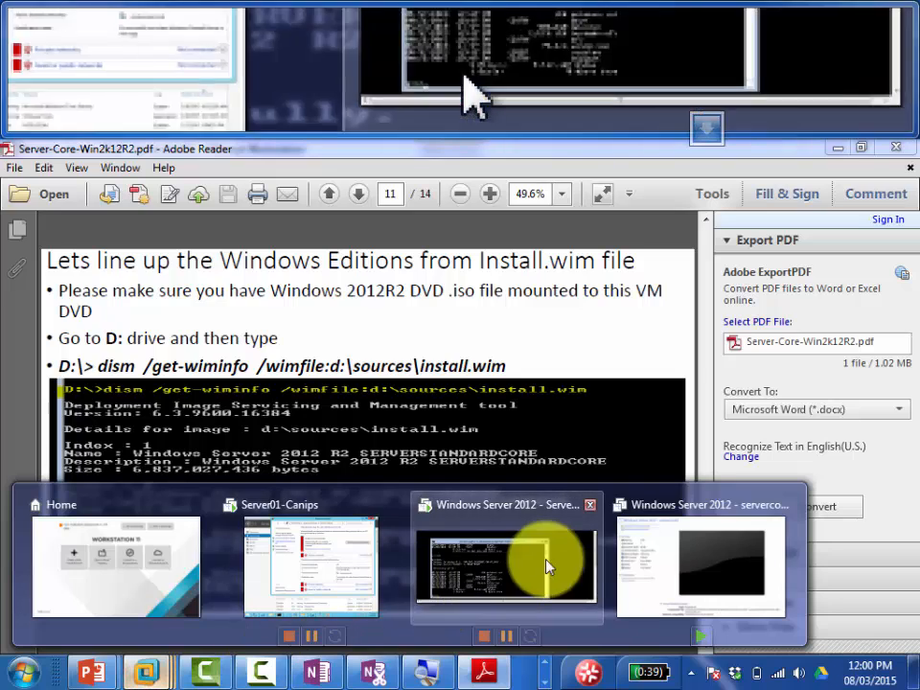
{"action": "left_click", "coordinate": [551, 563]}
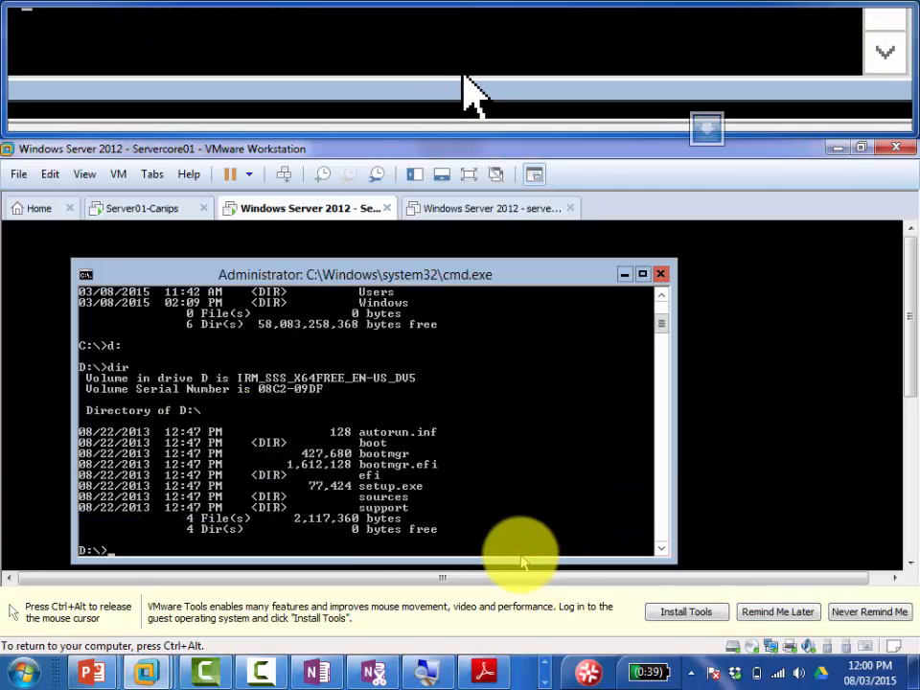
{"action": "type", "text": "dism /get-wiminfo"}
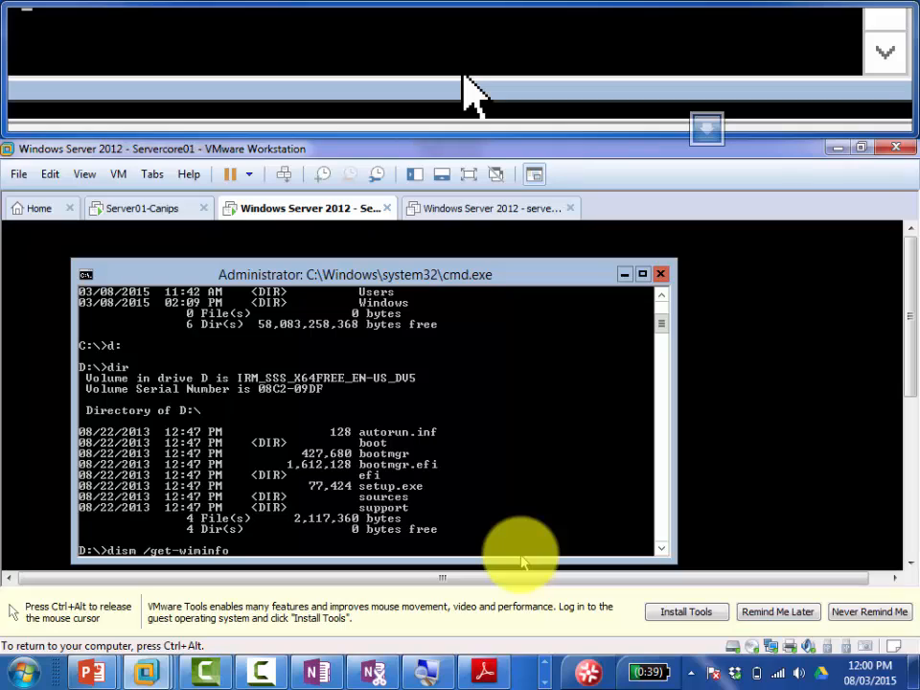
{"action": "type", "text": " /wimfile:d:\\sources\\"}
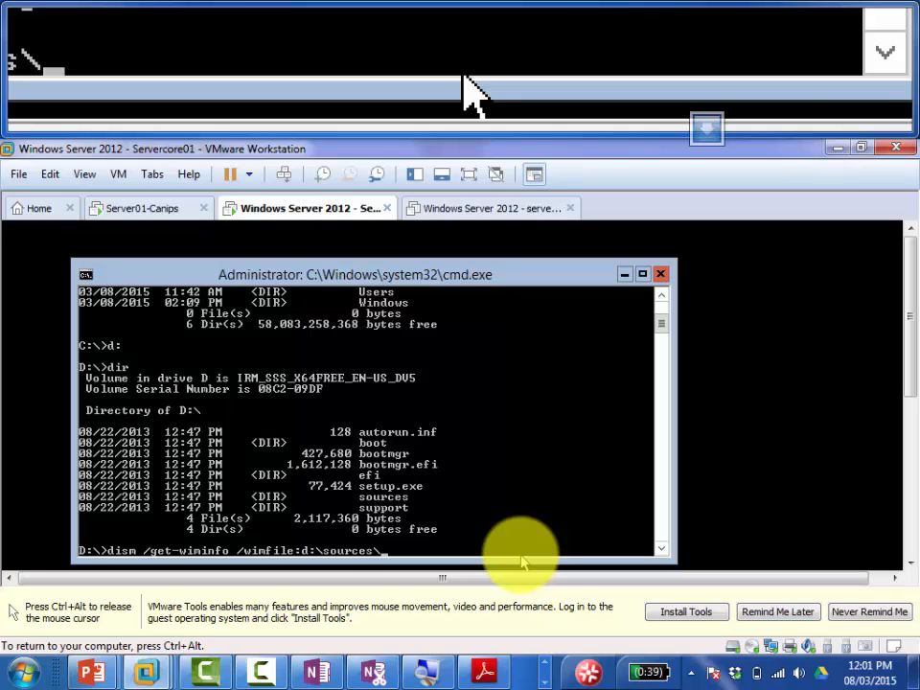
{"action": "type", "text": "inst"}
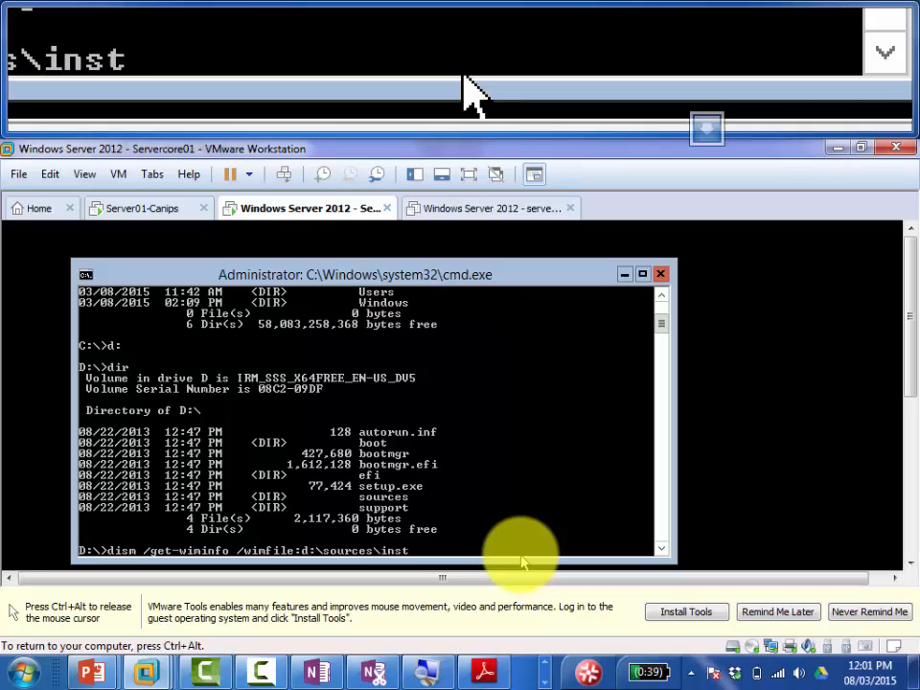
{"action": "type", "text": "all.wim"}
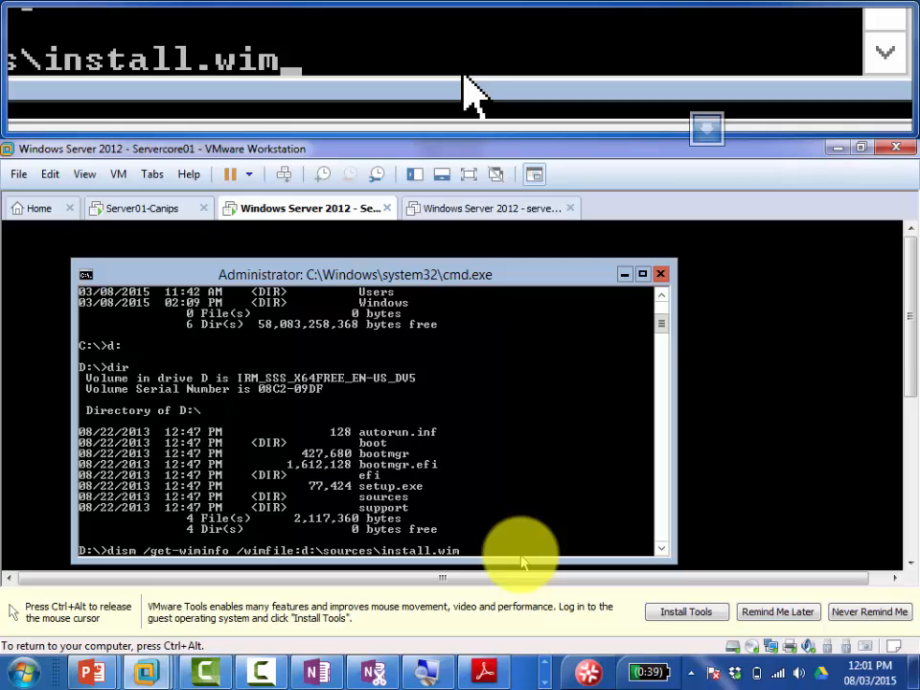
{"action": "key", "text": "Return"}
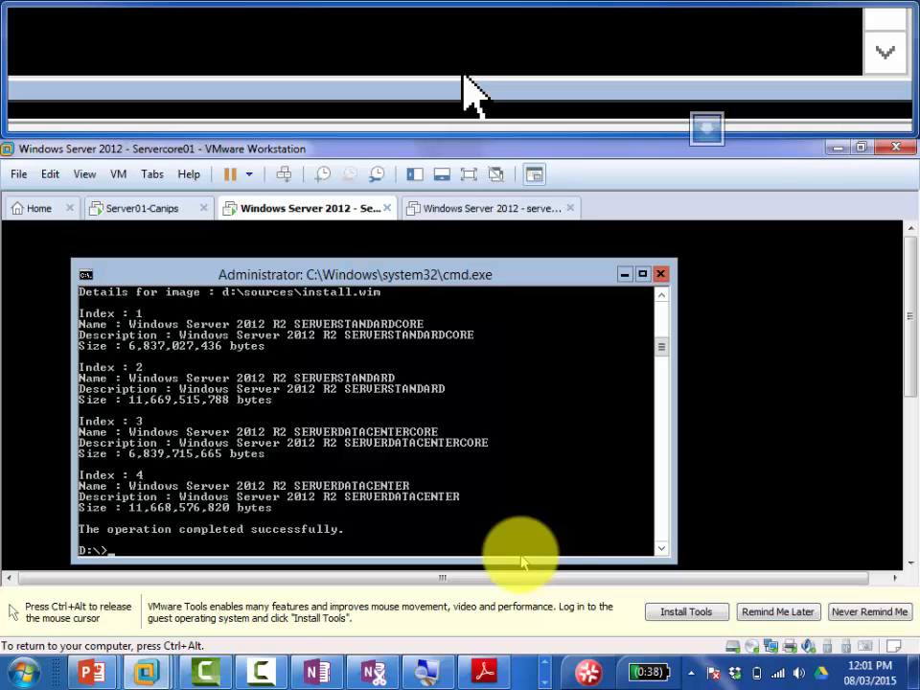
{"action": "key", "text": "ctrl+alt"}
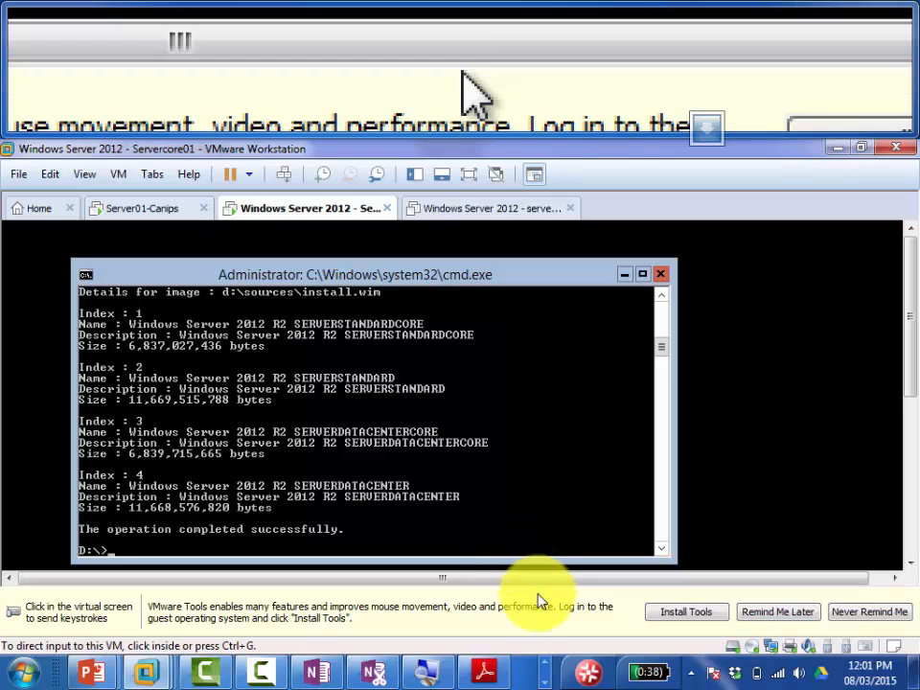
Step: Release input from the VM and advance the PDF guide to page 12 on mounting Install.wim
{"action": "left_click", "coordinate": [558, 575]}
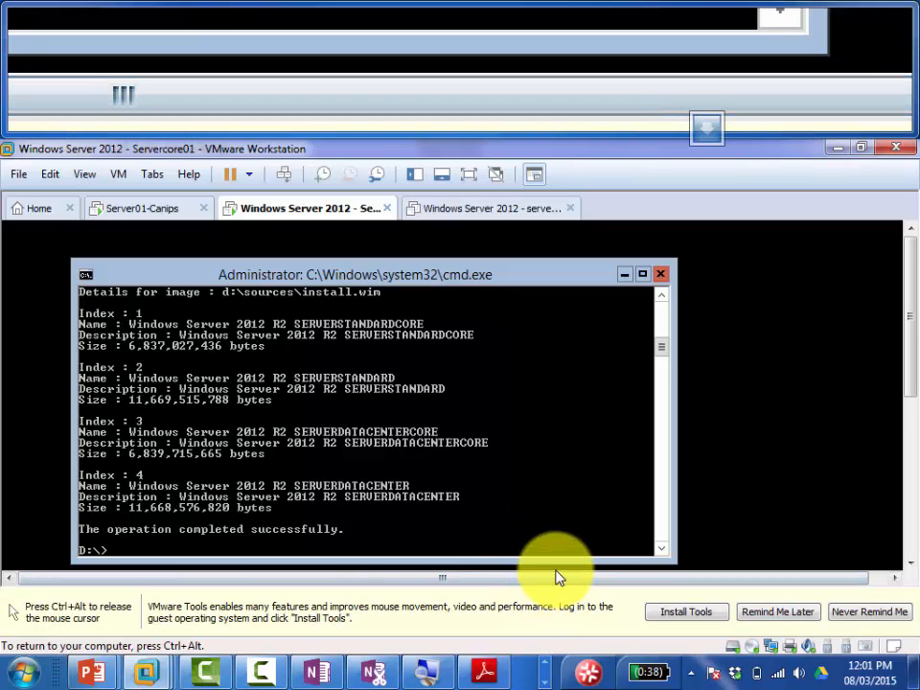
{"action": "key", "text": "ctrl+alt"}
{"action": "left_click", "coordinate": [484, 671]}
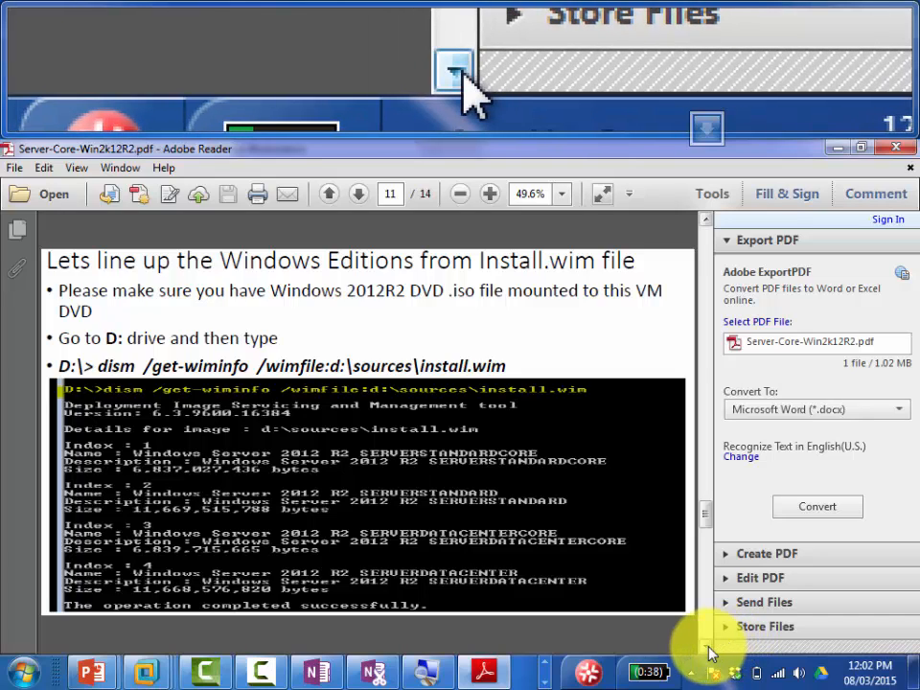
{"action": "left_click", "coordinate": [710, 653]}
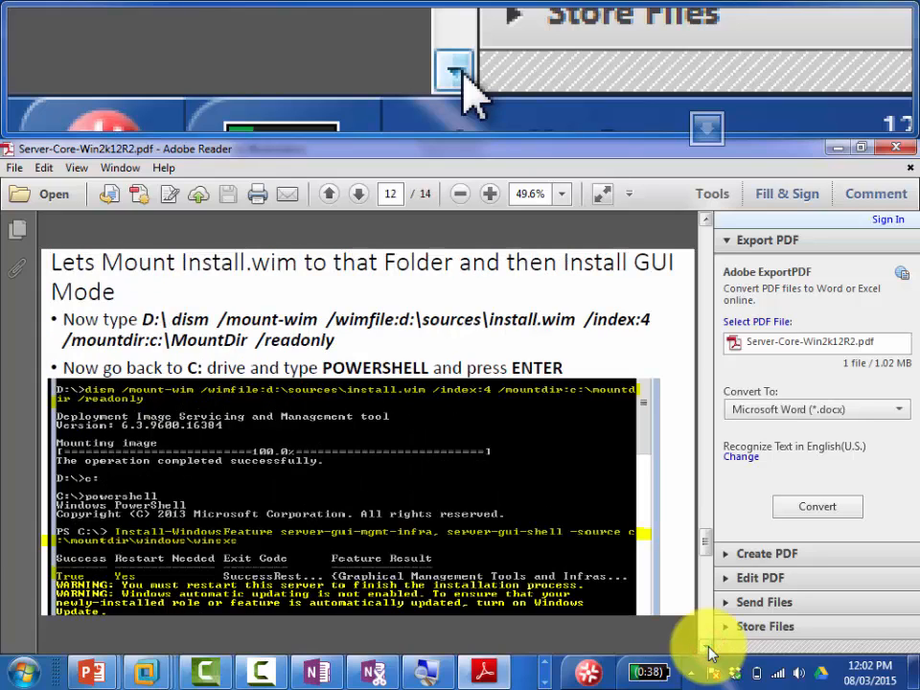
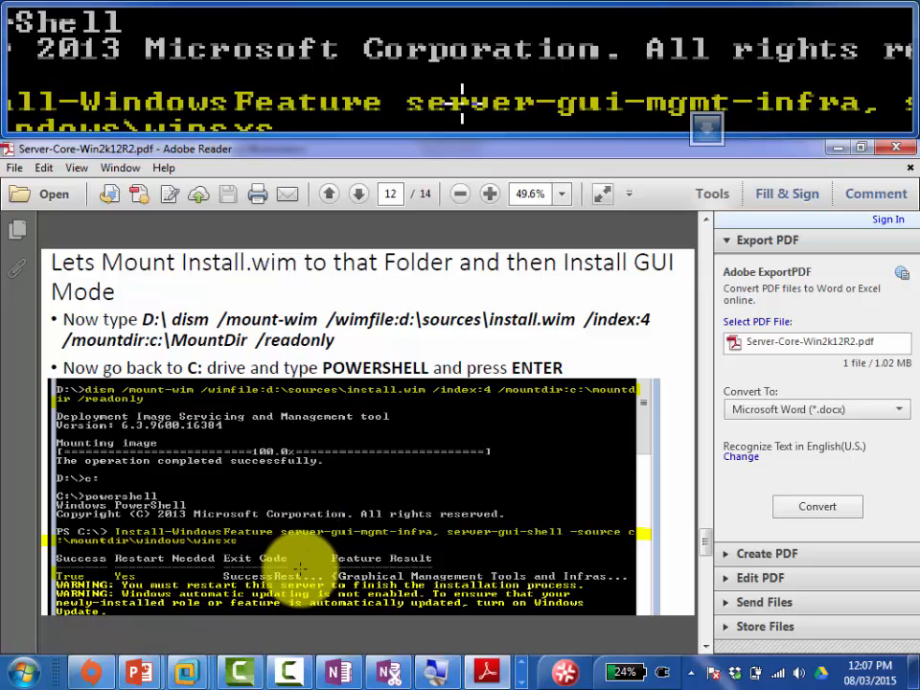
Step: Switch from the PDF guide to the Windows Server 2012 - Servercore01 VM console
{"action": "mouse_move", "coordinate": [185, 671]}
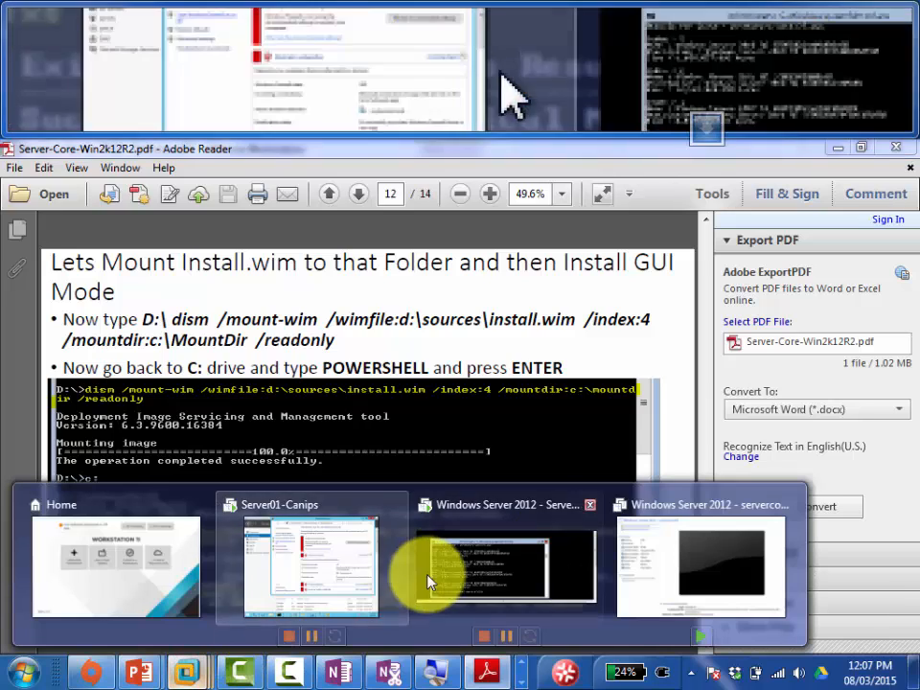
{"action": "left_click", "coordinate": [509, 572]}
Step: Enter dism /mount-wim /wimfile:d:\sources\install.wim /index:4 /mountdir:c:\mountdir /readonly at the D:\ prompt
{"action": "left_click", "coordinate": [370, 543]}
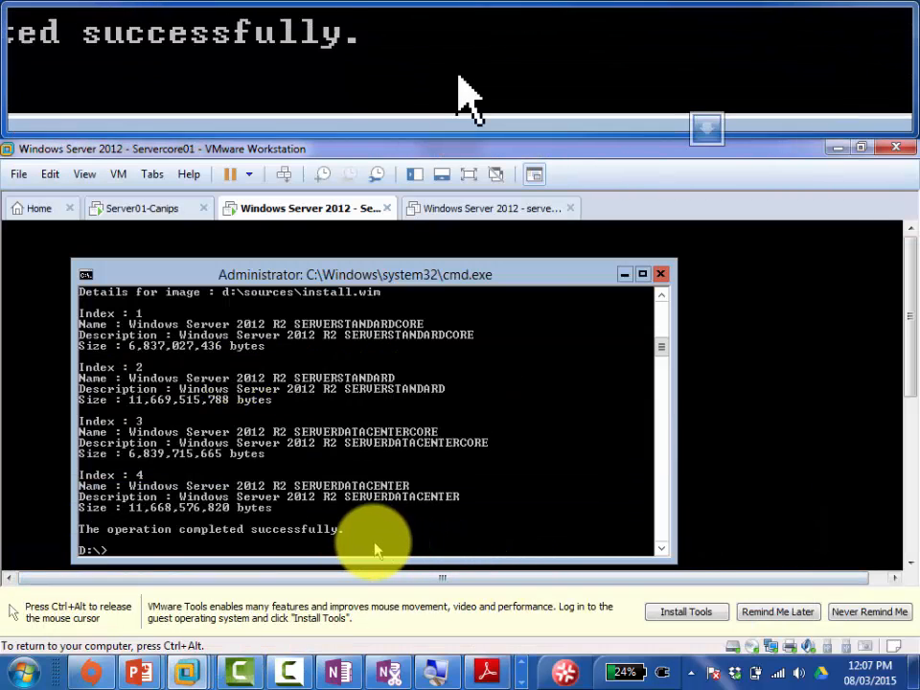
{"action": "type", "text": "dism"}
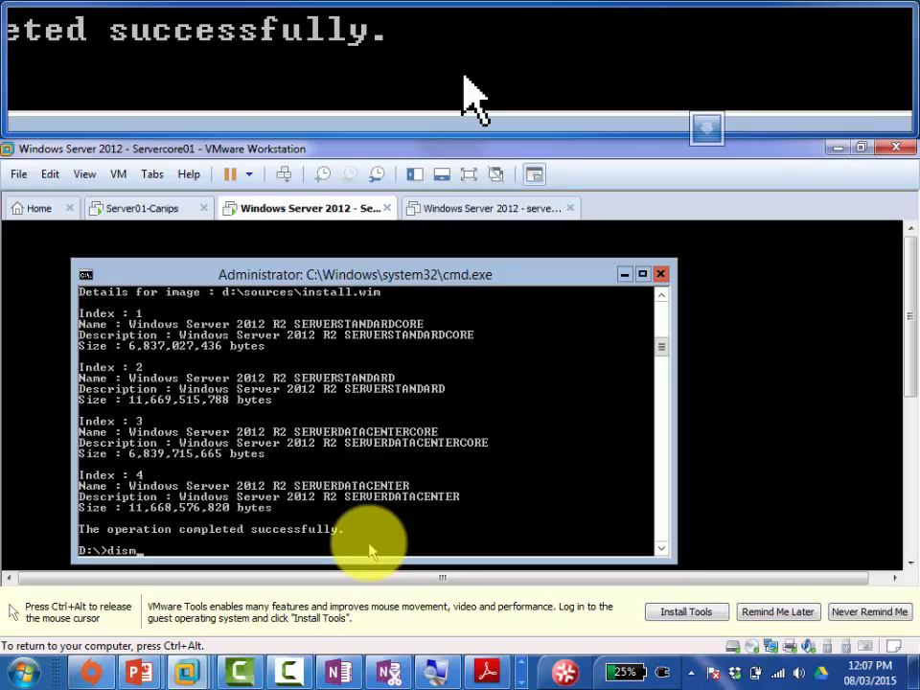
{"action": "type", "text": " /mount-wim /"}
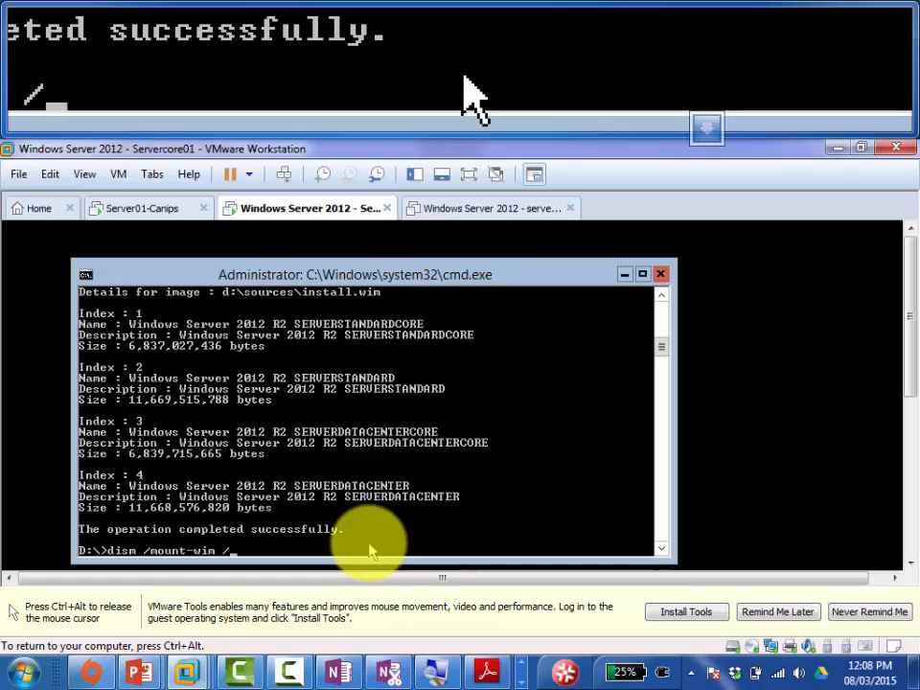
{"action": "type", "text": "wimfile"}
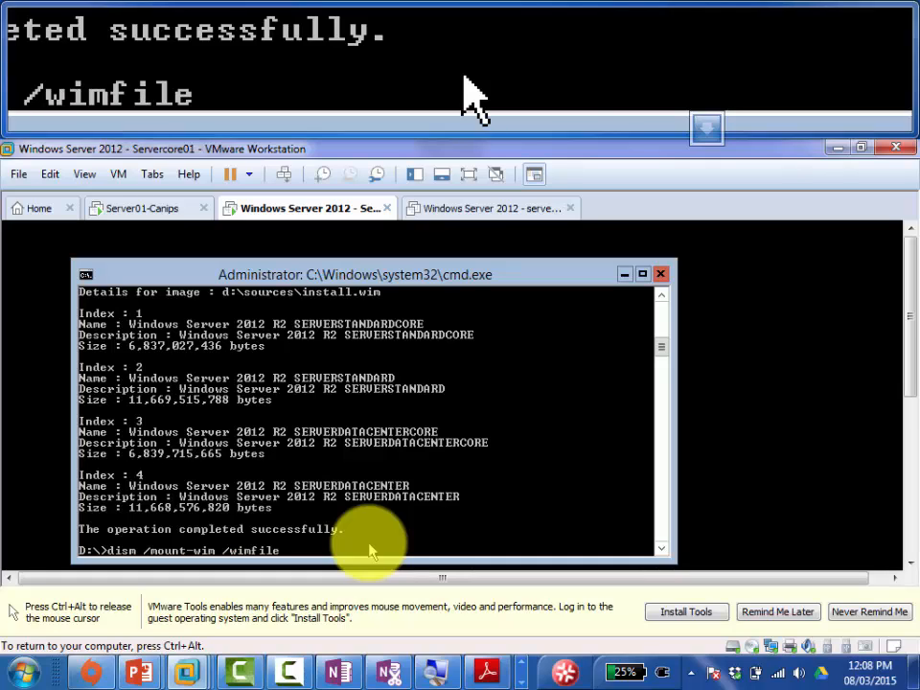
{"action": "type", "text": ":d:"}
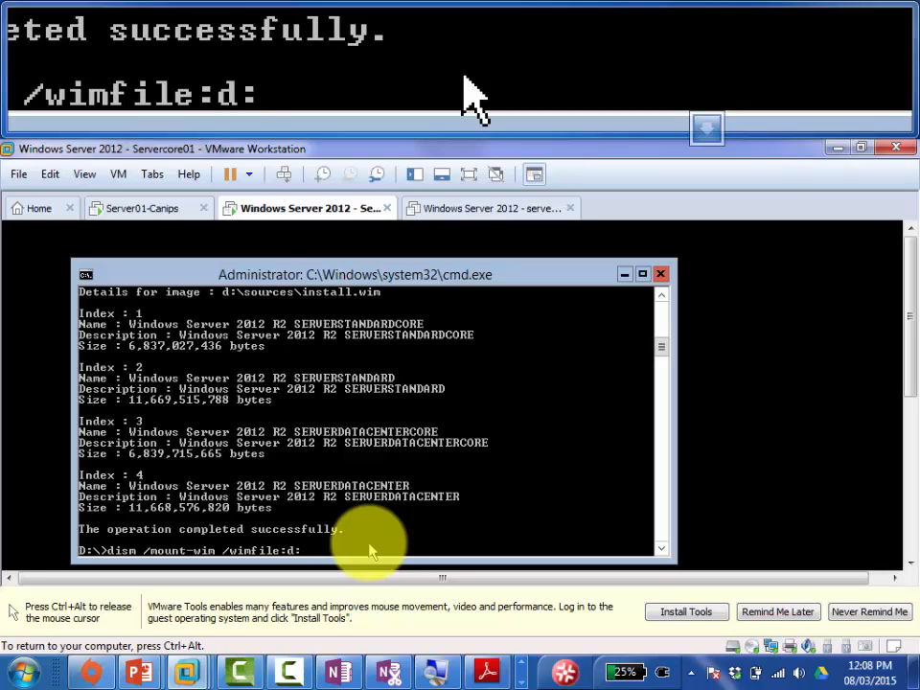
{"action": "type", "text": "\\sources"}
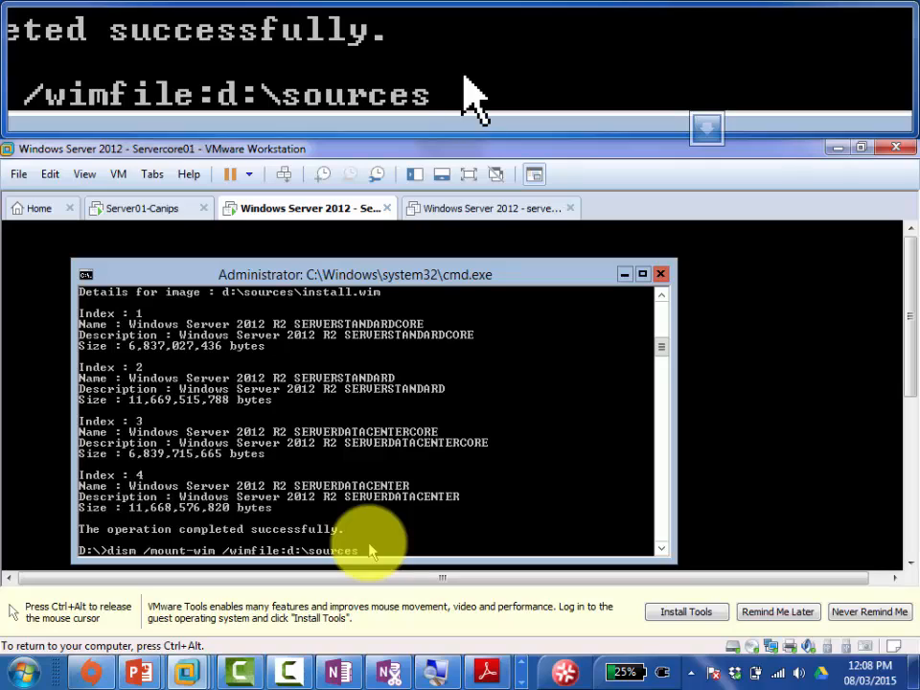
{"action": "type", "text": "\\install.wim "}
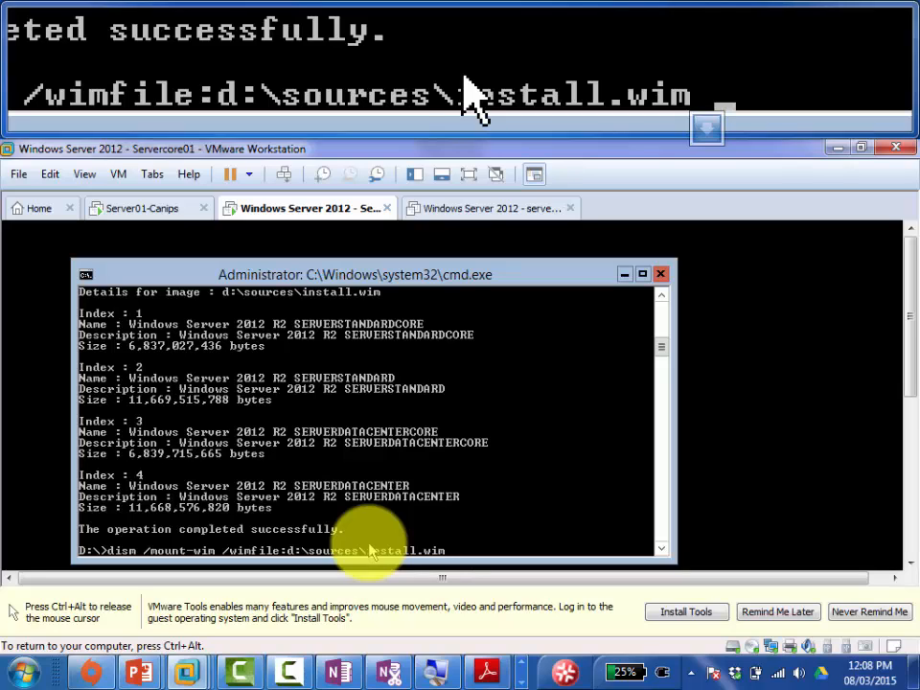
{"action": "type", "text": "/"}
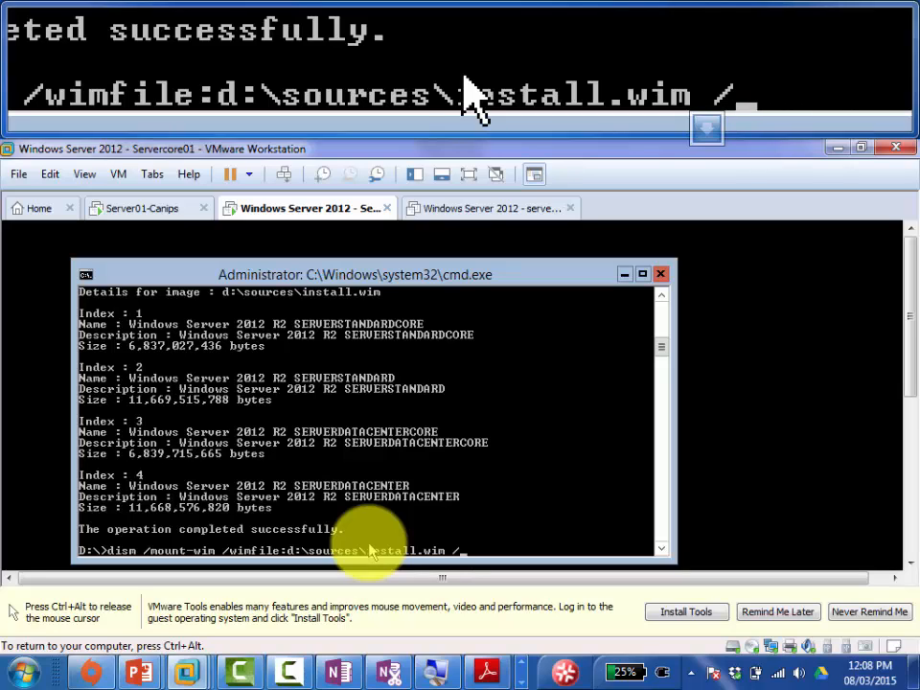
{"action": "type", "text": "index:4"}
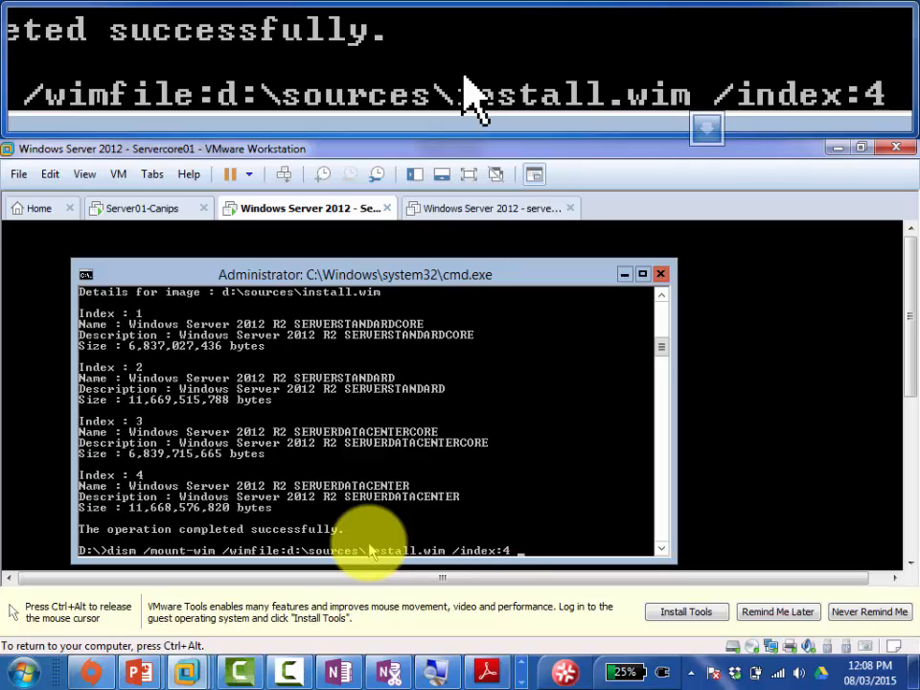
{"action": "type", "text": " /mountdir:c:\\mount"}
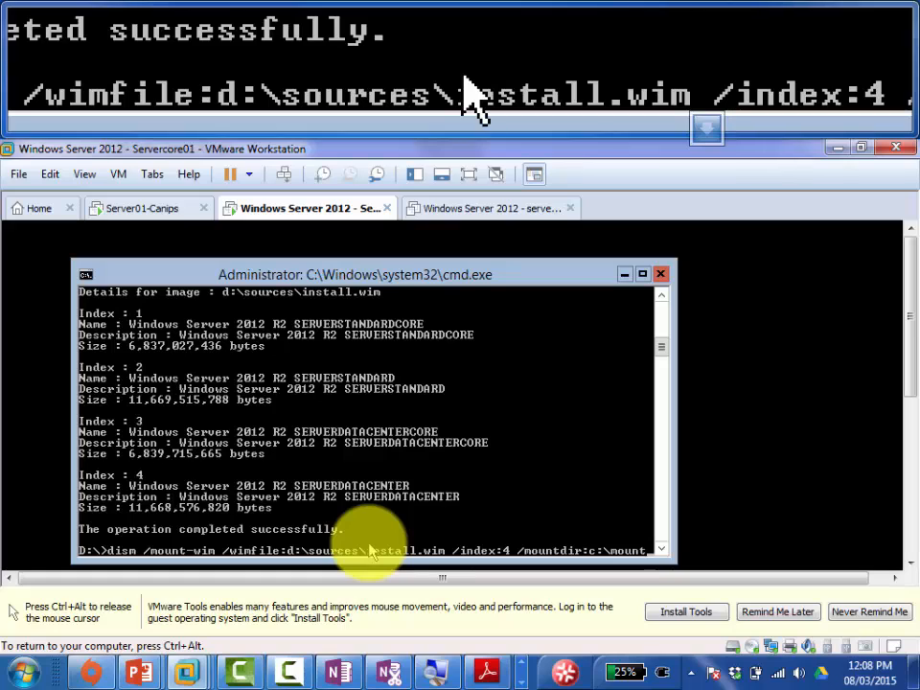
{"action": "type", "text": "dir"}
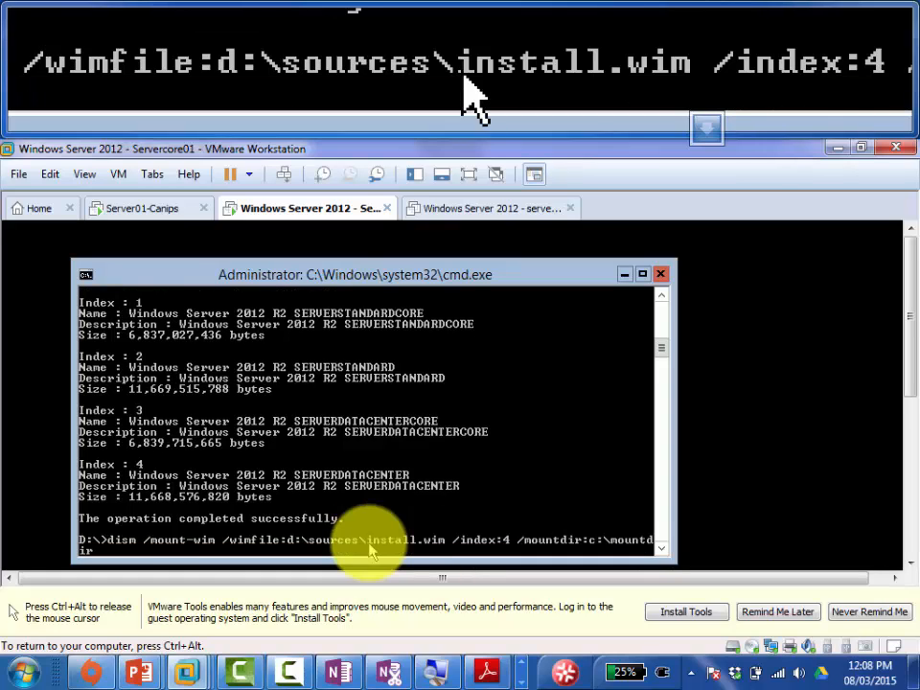
{"action": "type", "text": " /readonly"}
Step: Run the dism command, mounting install.wim index 4 read-only into c:\mountdir
{"action": "key", "text": "Return"}
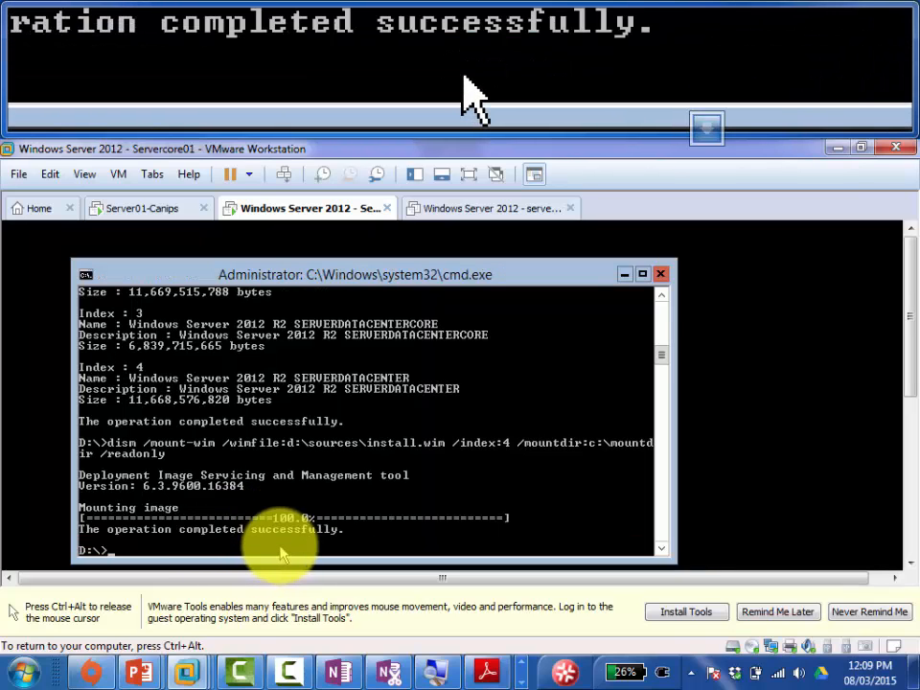
Step: In OneNote, add a final bullet reading 'All the commands are in the PDF so Good Luck'
{"action": "key", "text": "ctrl+alt"}
{"action": "left_click", "coordinate": [338, 672]}
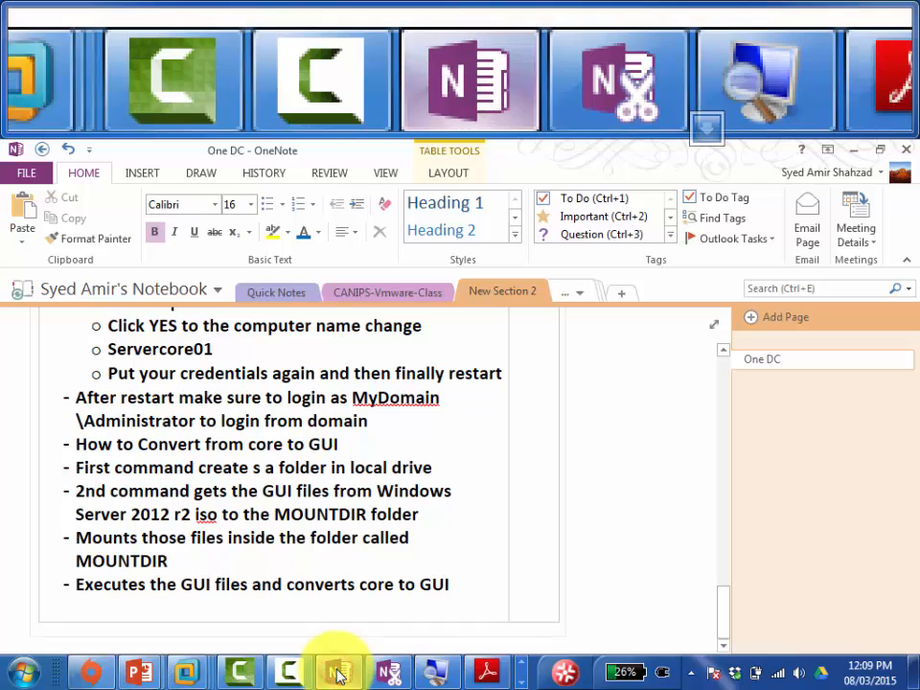
{"action": "left_click", "coordinate": [432, 619]}
{"action": "left_click", "coordinate": [469, 591]}
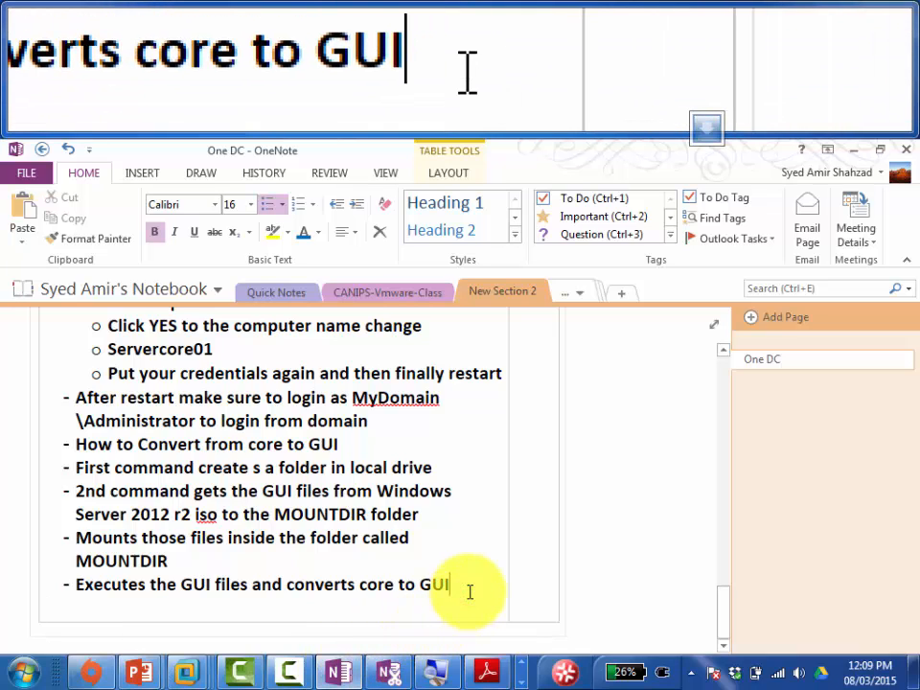
{"action": "key", "text": "Return"}
{"action": "type", "text": "A"}
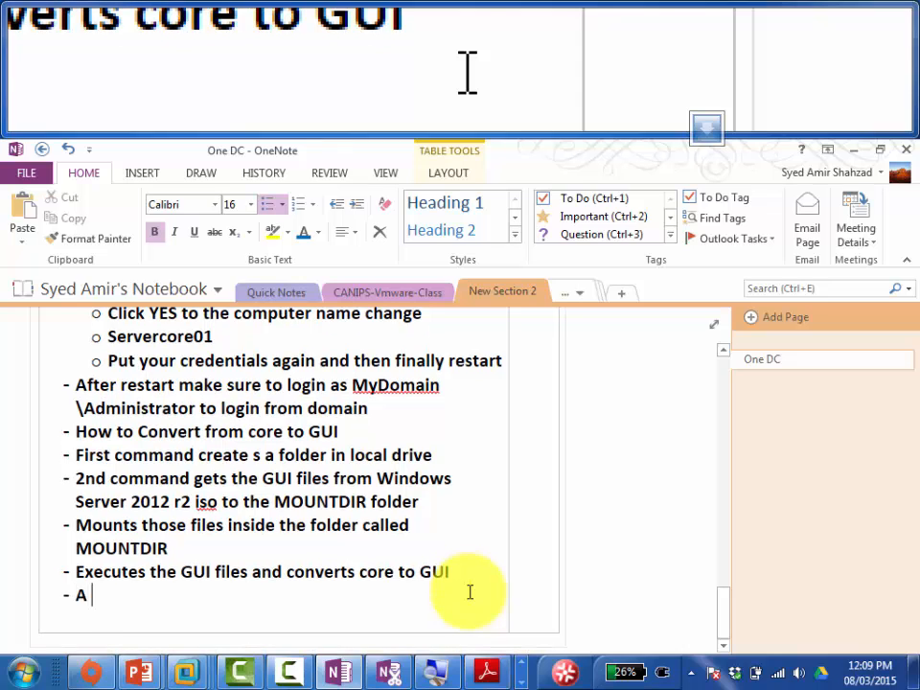
{"action": "type", "text": "ll the commands "}
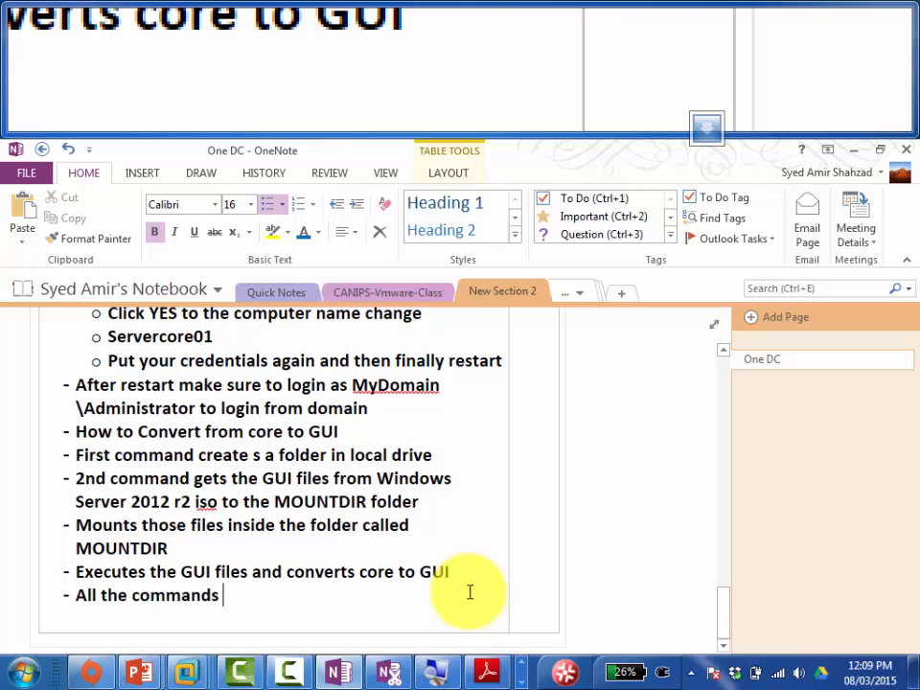
{"action": "type", "text": "are in the PDF"}
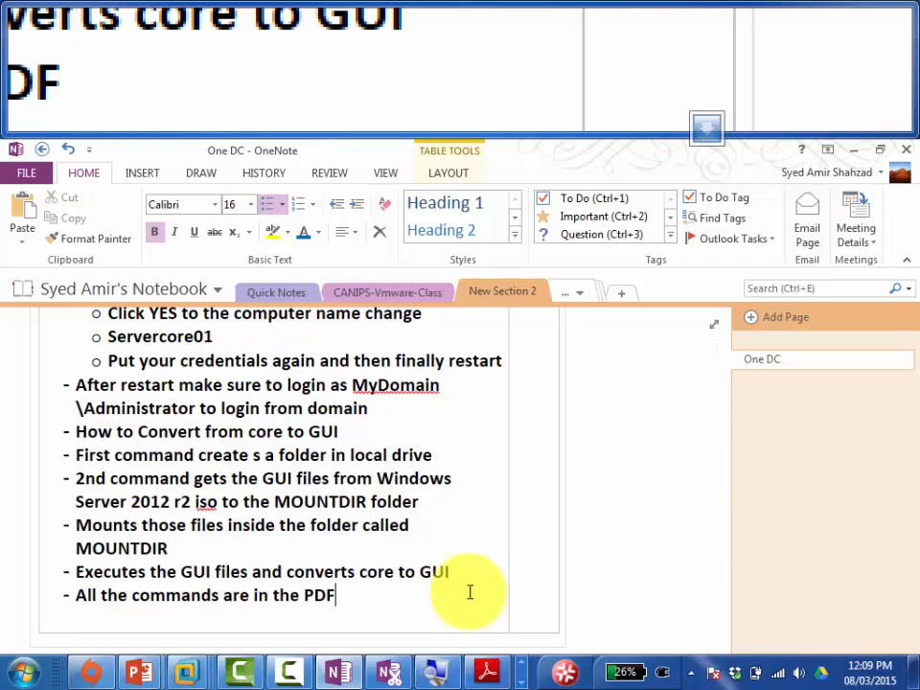
{"action": "type", "text": " so Goo"}
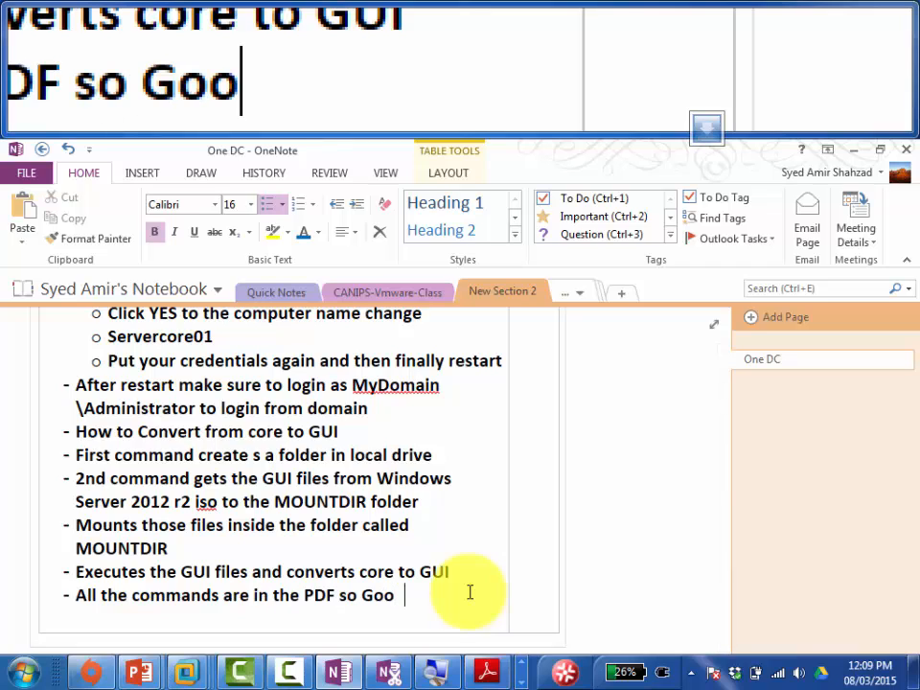
{"action": "type", "text": "d Luck "}
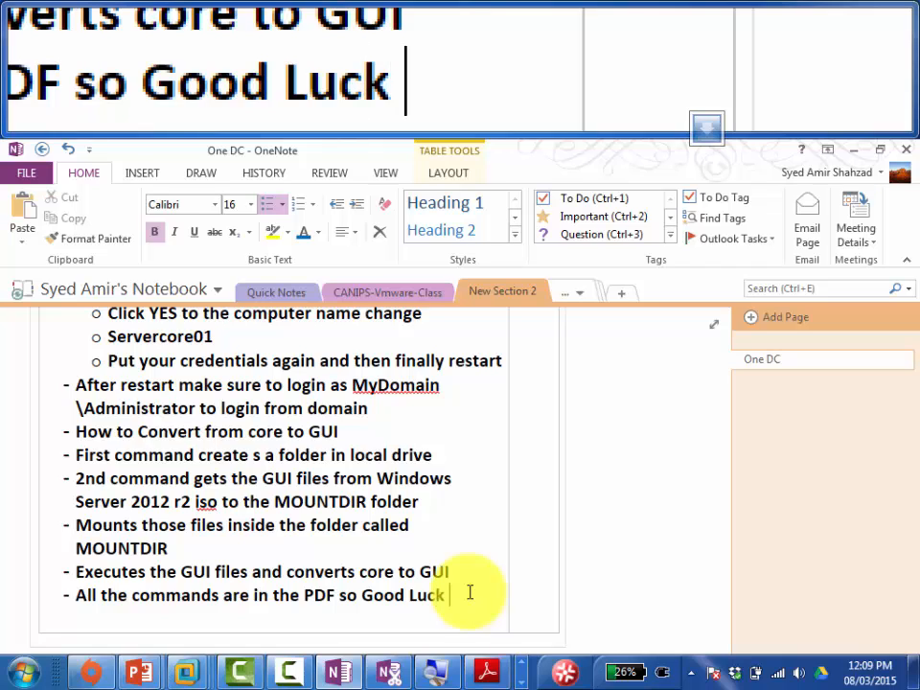
{"action": "type", "text": "("}
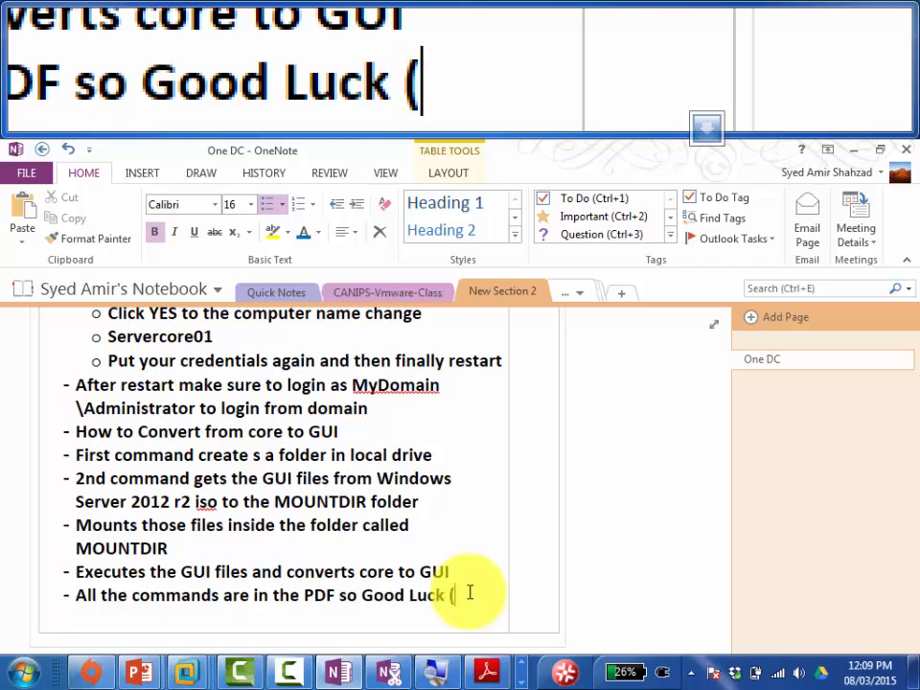
{"action": "key", "text": "BackSpace"}
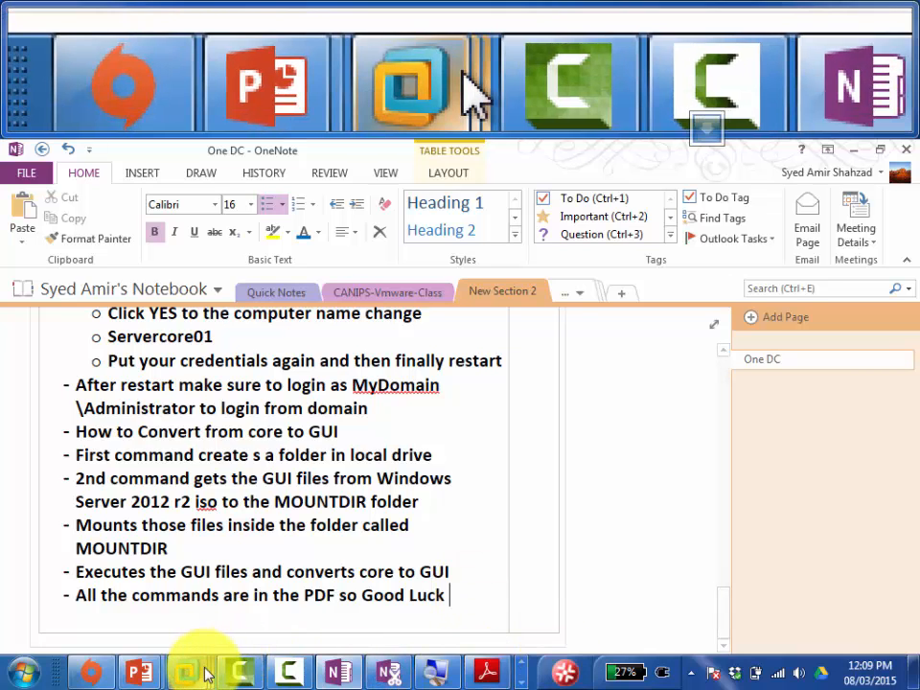
Step: Bring up the Servercore01 console to check the completed install.wim mount, then release the mouse
{"action": "mouse_move", "coordinate": [199, 674]}
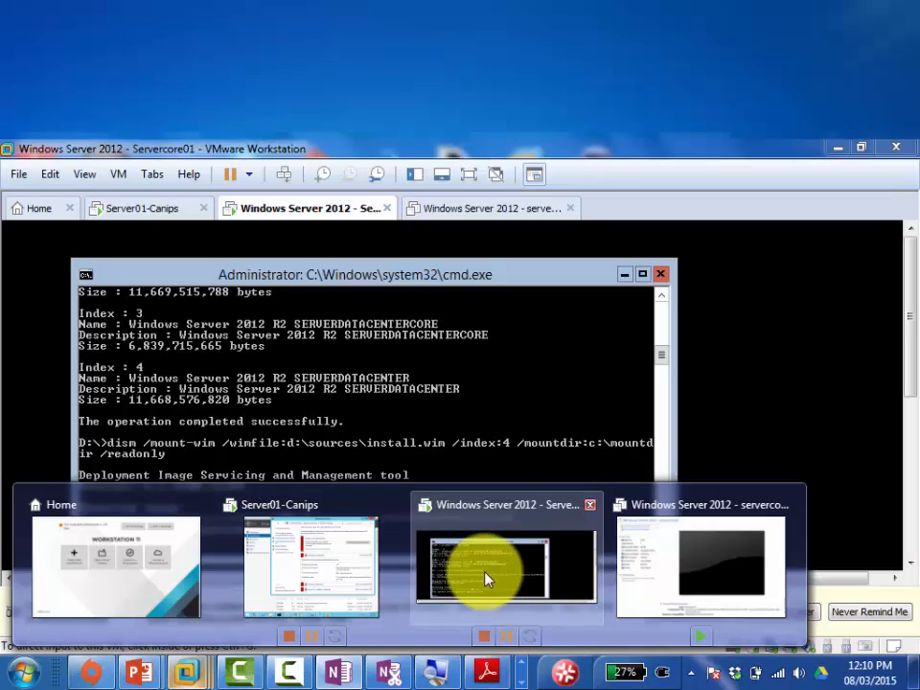
{"action": "left_click", "coordinate": [486, 579]}
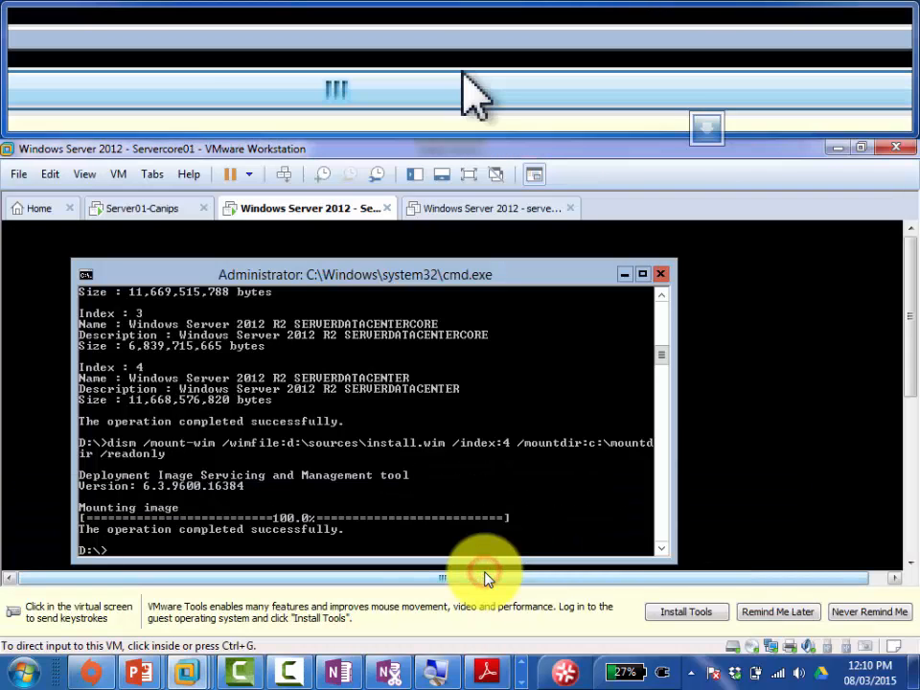
{"action": "left_click", "coordinate": [277, 518]}
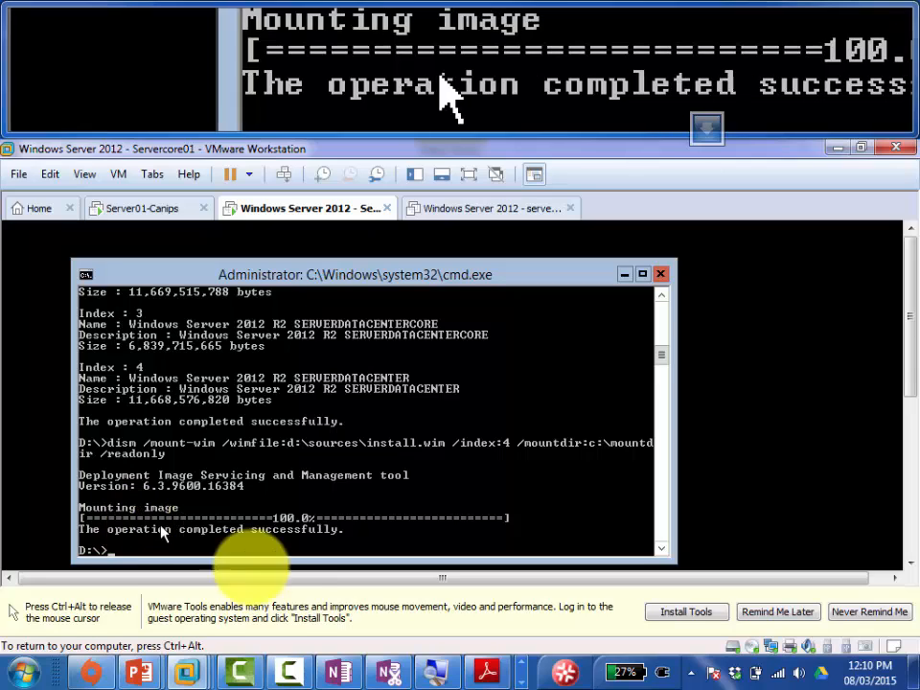
{"action": "key", "text": "ctrl+alt"}
Step: Review the PDF guide's mount page 12, ending on page 13 about converting Core to GUI
{"action": "left_click", "coordinate": [494, 676]}
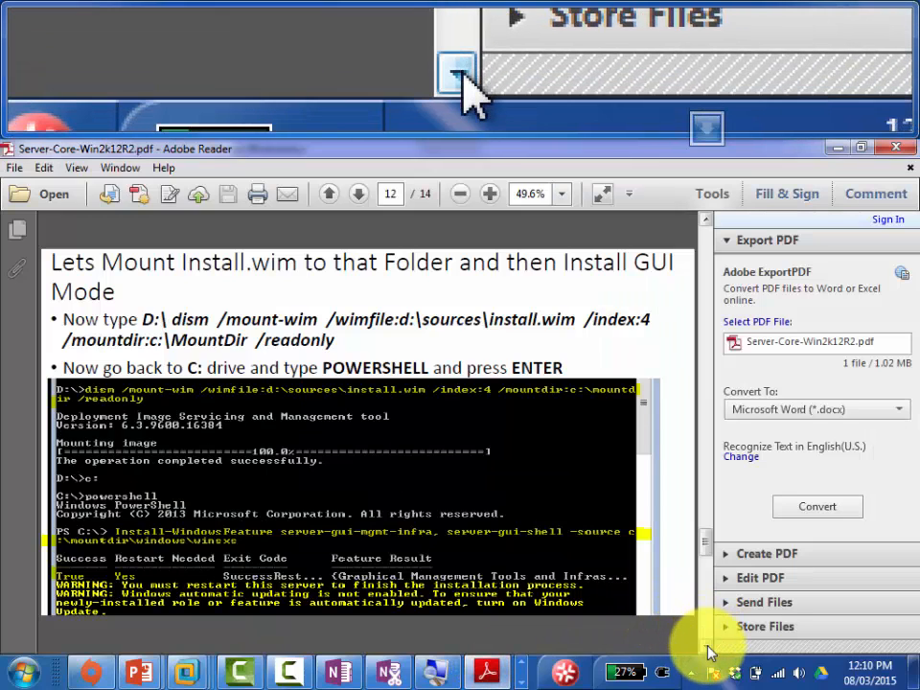
{"action": "left_click", "coordinate": [708, 648]}
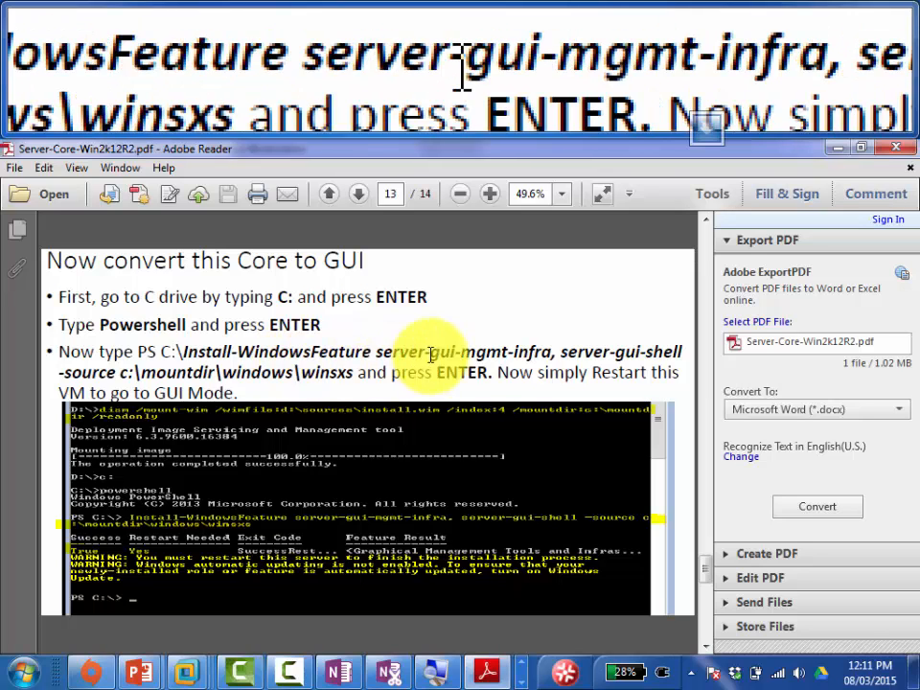
{"action": "left_click", "coordinate": [705, 220]}
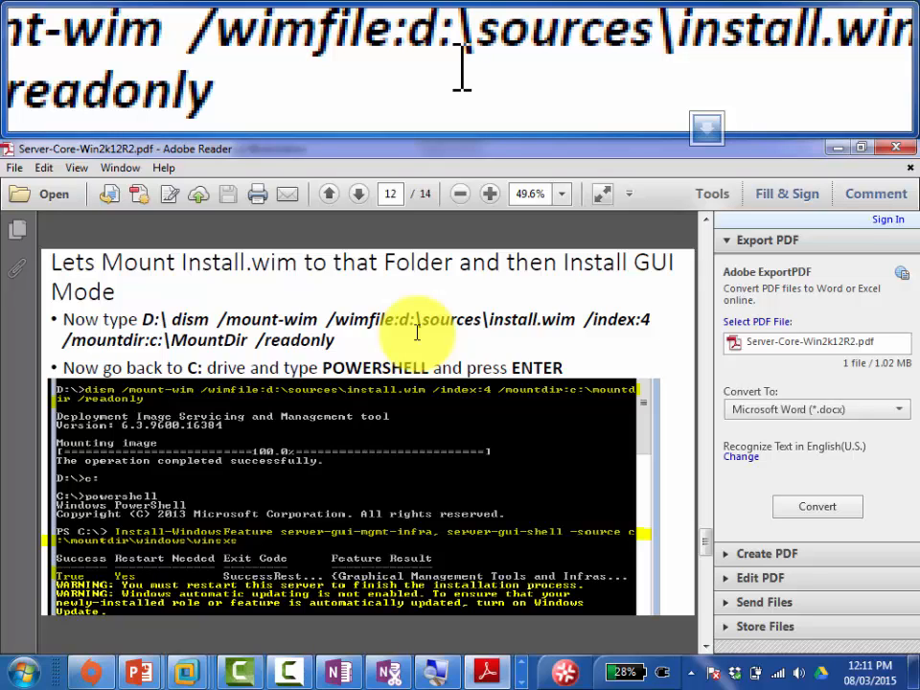
{"action": "left_click", "coordinate": [707, 647]}
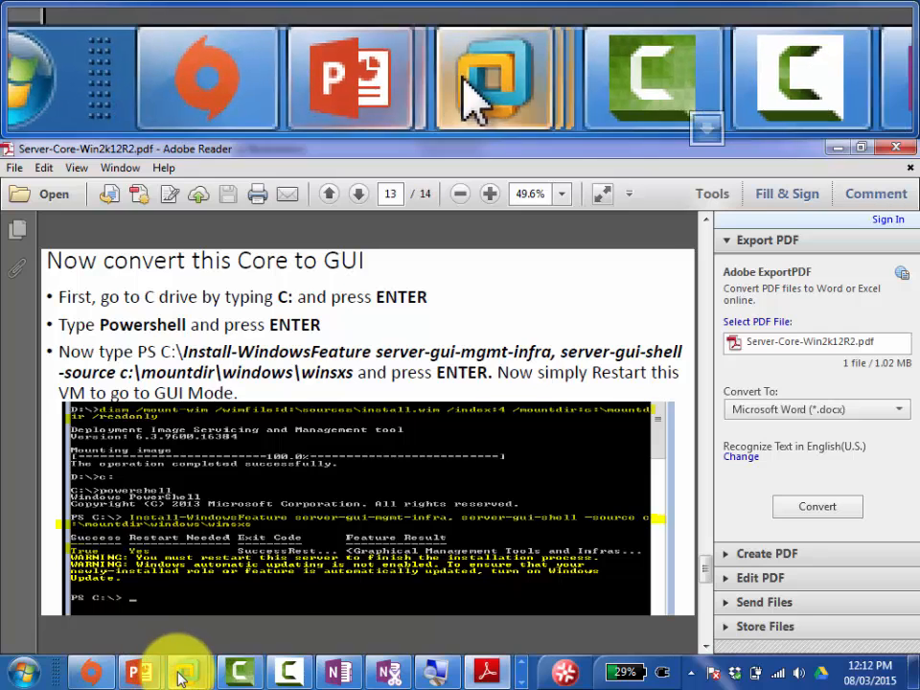
Step: In the Servercore01 console, switch to drive C: and start PowerShell at PS C:\>
{"action": "mouse_move", "coordinate": [183, 670]}
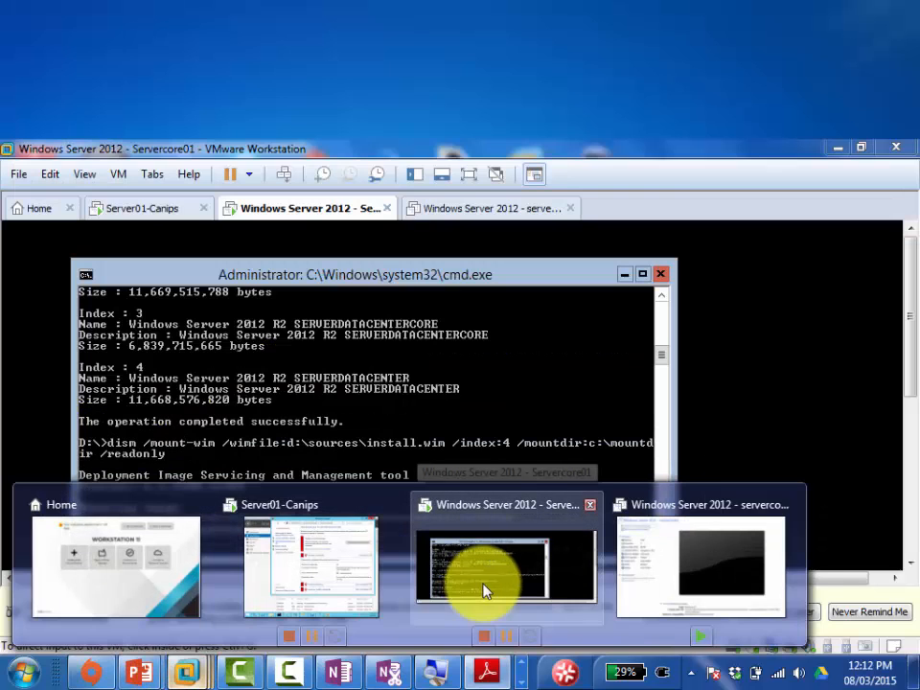
{"action": "left_click", "coordinate": [485, 592]}
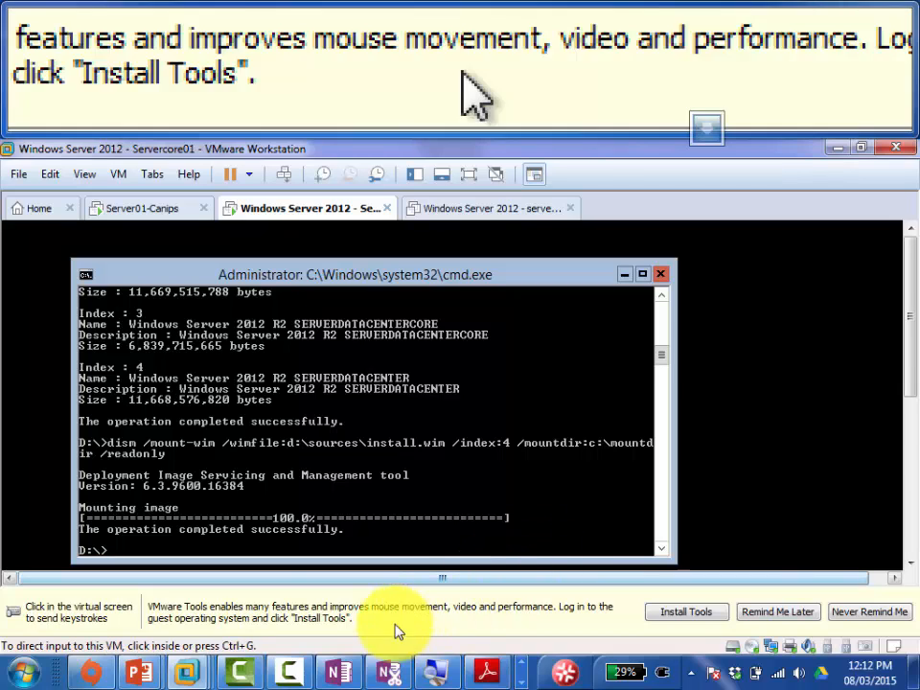
{"action": "left_click", "coordinate": [350, 505]}
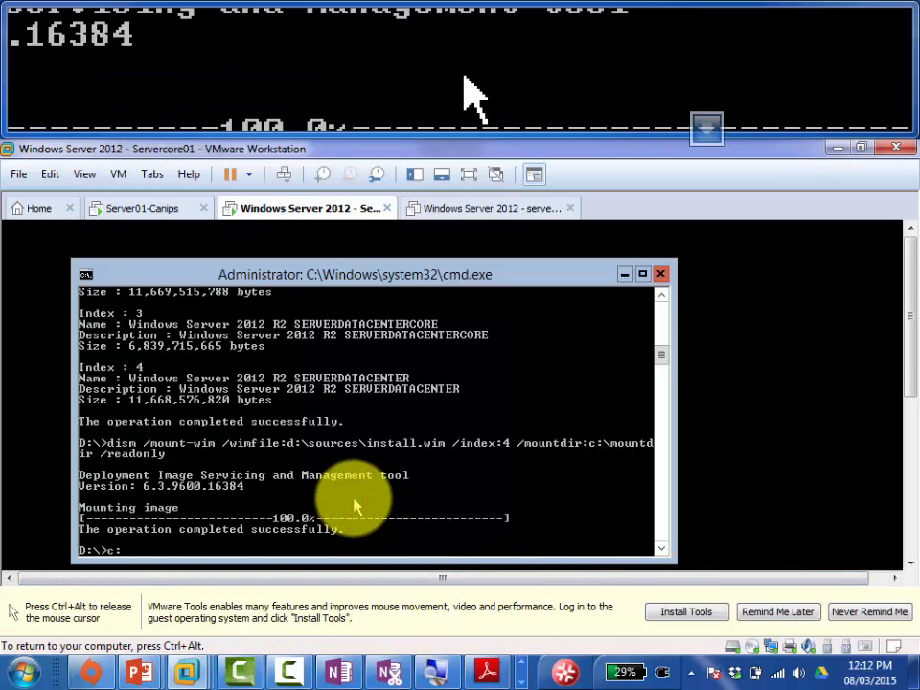
{"action": "type", "text": "c:"}
{"action": "key", "text": "Return"}
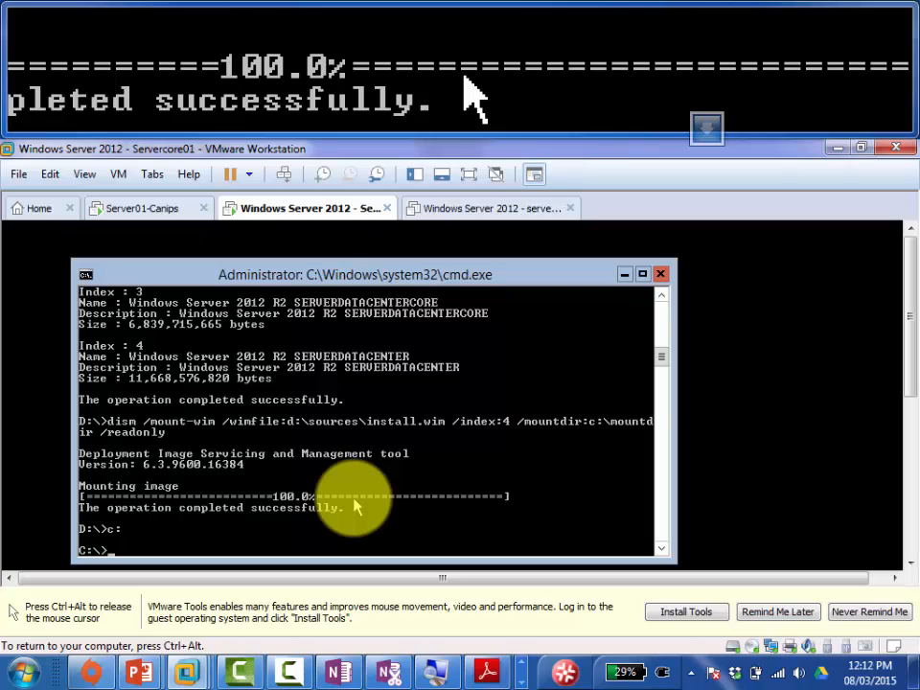
{"action": "type", "text": "power"}
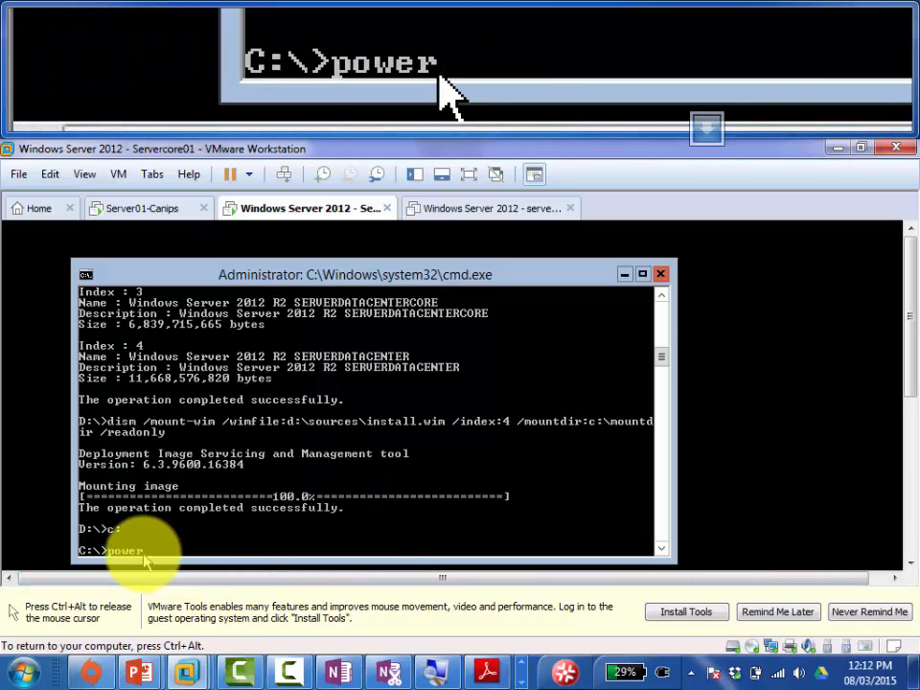
{"action": "type", "text": "shell"}
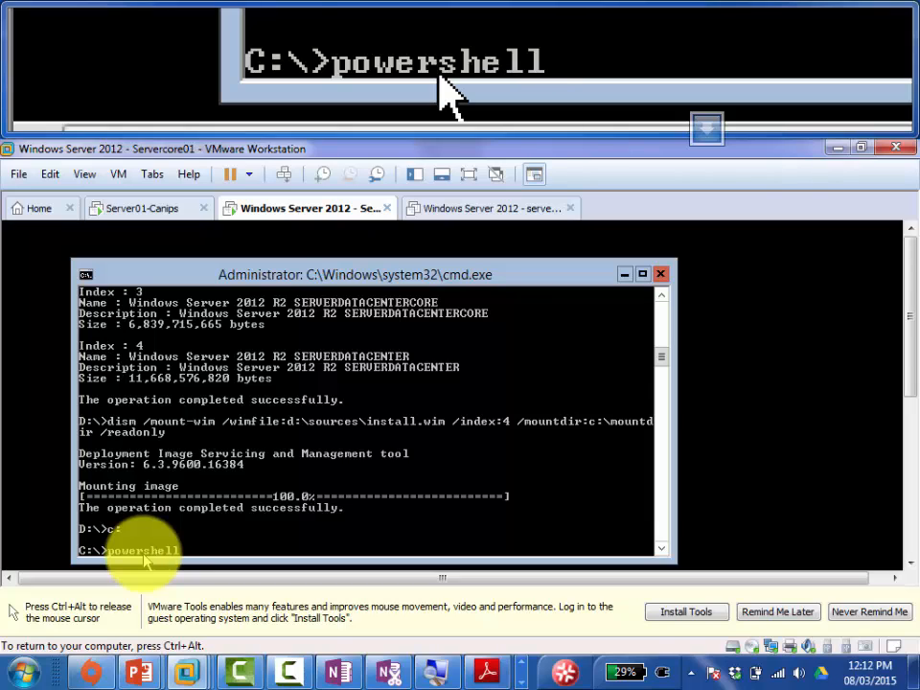
{"action": "key", "text": "Return"}
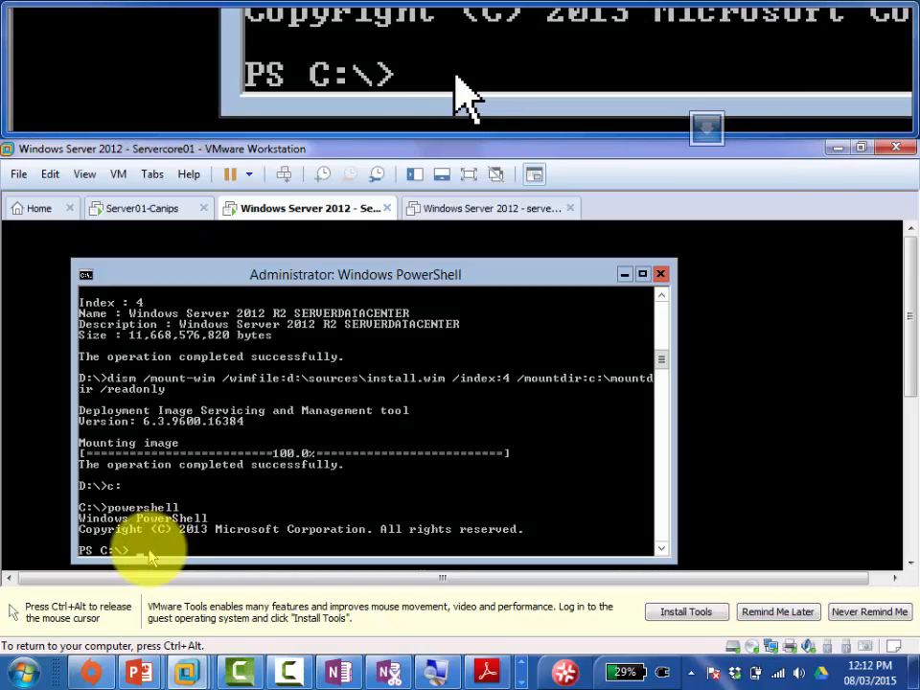
Step: Run get-command in PowerShell, then rerun it after fixing the get-commnad typo
{"action": "type", "text": "get-"}
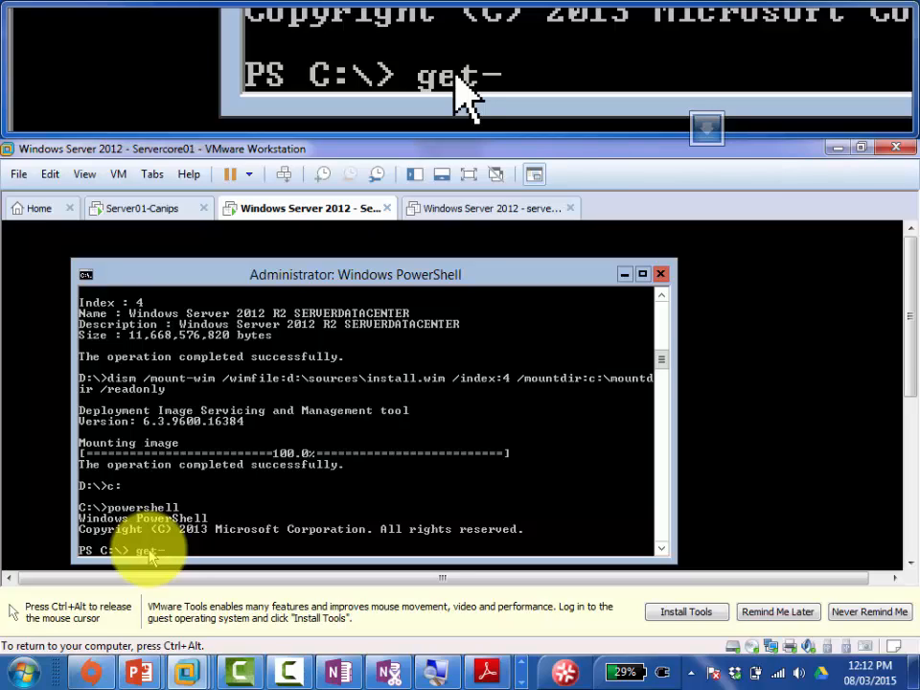
{"action": "type", "text": "command"}
{"action": "key", "text": "Return"}
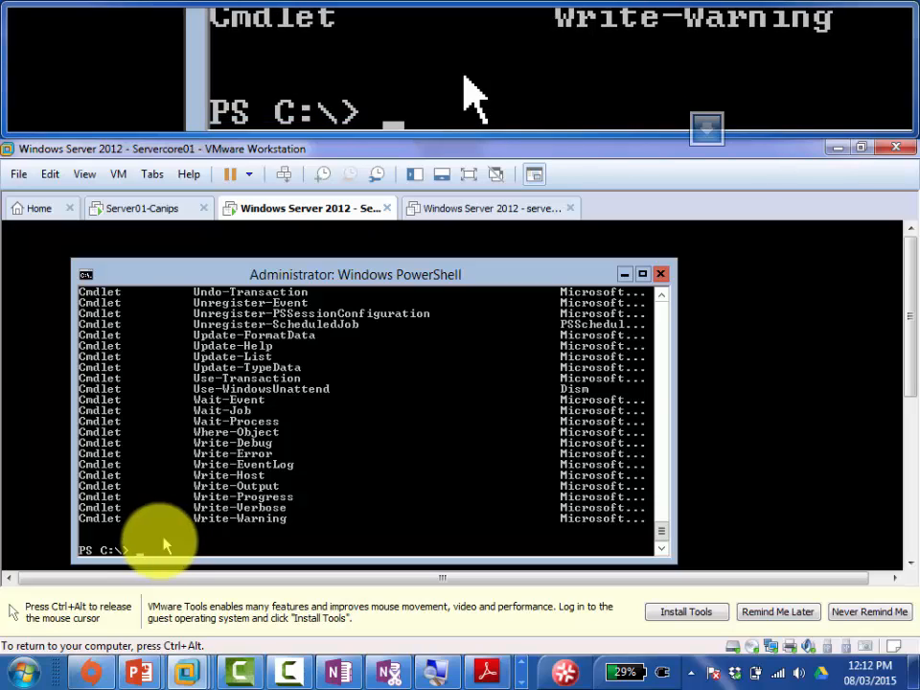
{"action": "type", "text": "get-commna"}
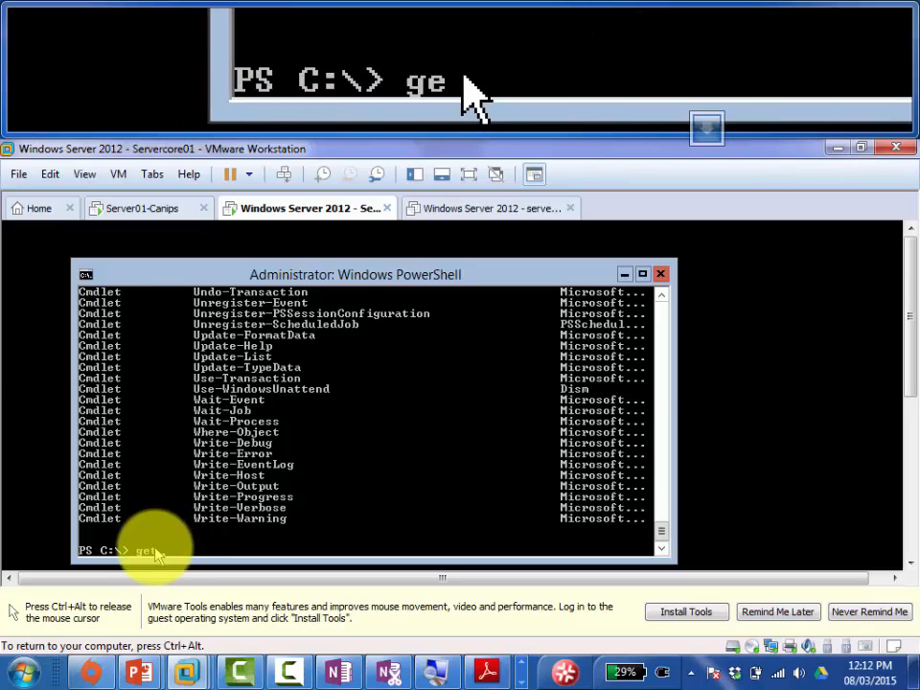
{"action": "type", "text": "d"}
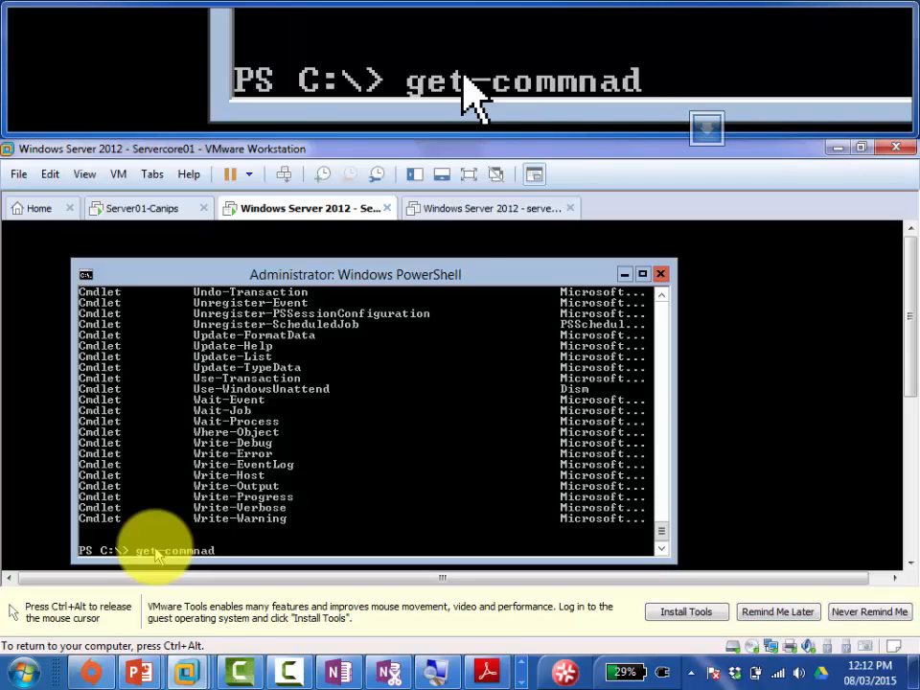
{"action": "key", "text": "Return"}
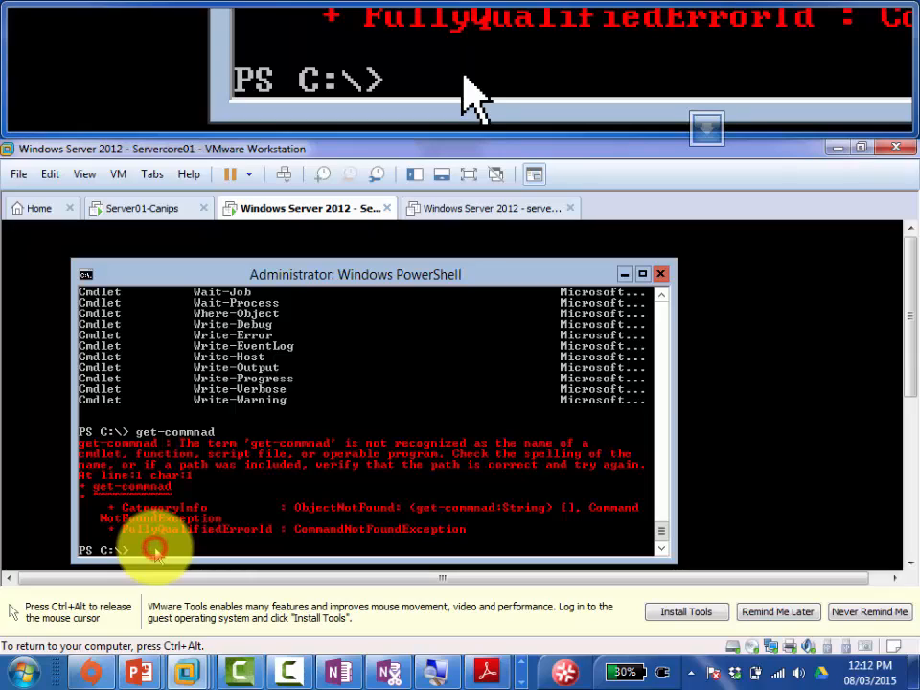
{"action": "key", "text": "Up"}
{"action": "key", "text": "Left"}
{"action": "key", "text": "Left"}
{"action": "key", "text": "Left"}
{"action": "key", "text": "Left"}
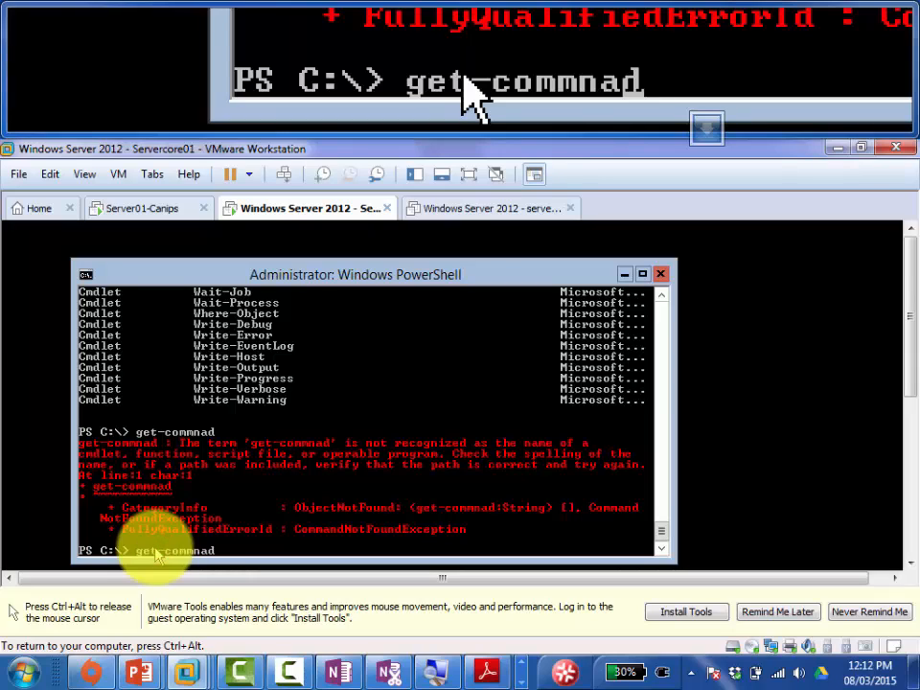
{"action": "key", "text": "Delete"}
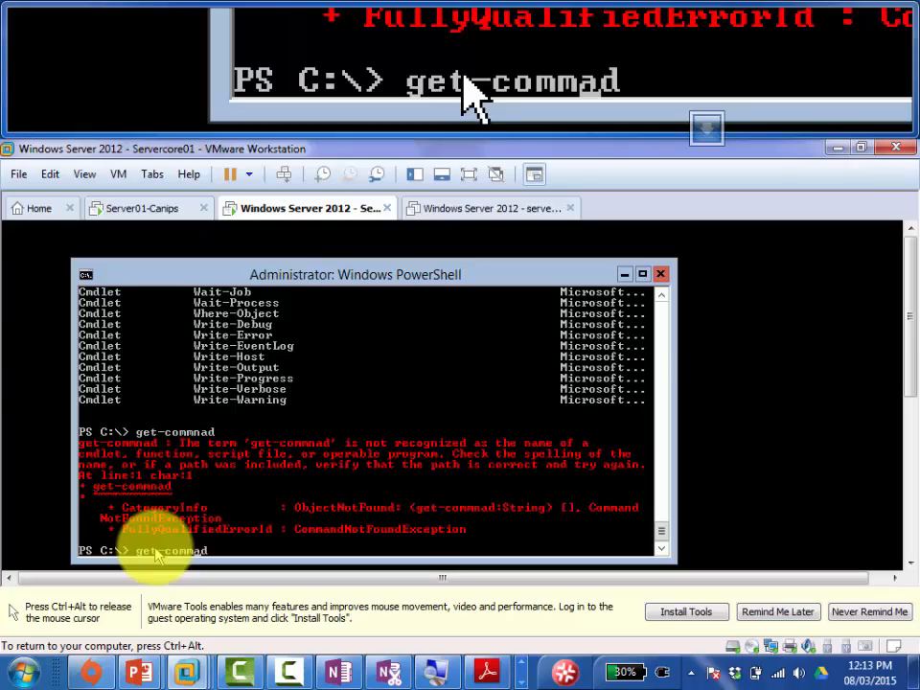
{"action": "type", "text": "n"}
{"action": "key", "text": "Return"}
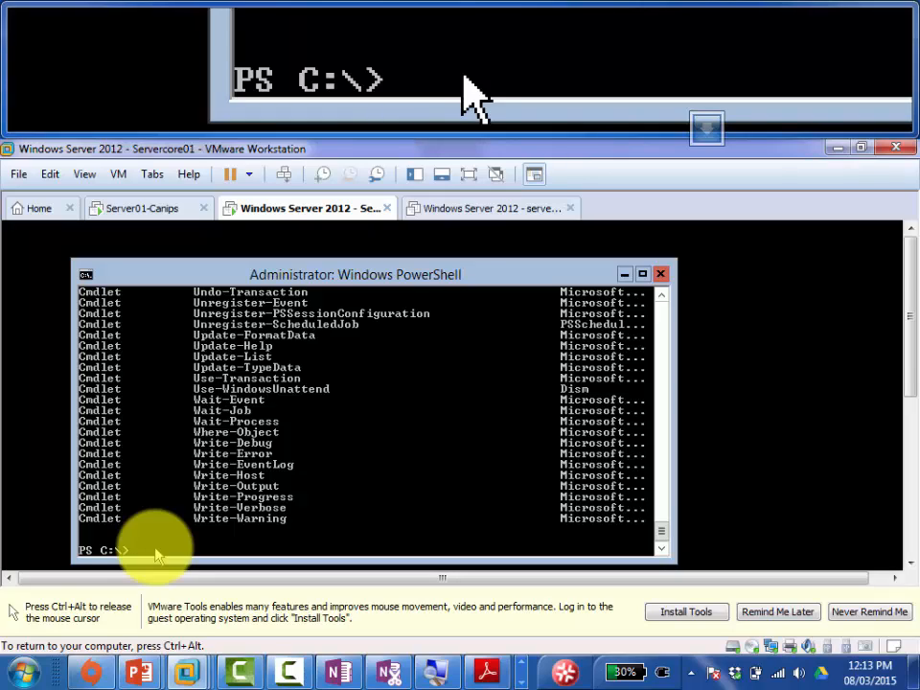
Step: Release input from the VM and switch windows from the taskbar
{"action": "key", "text": "ctrl+alt"}
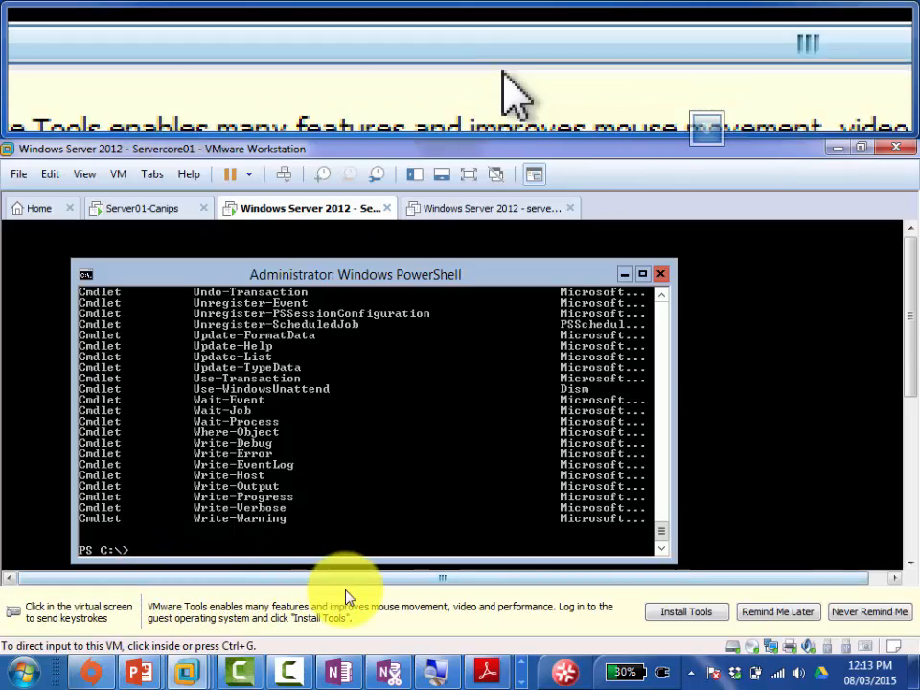
{"action": "left_click", "coordinate": [489, 674]}
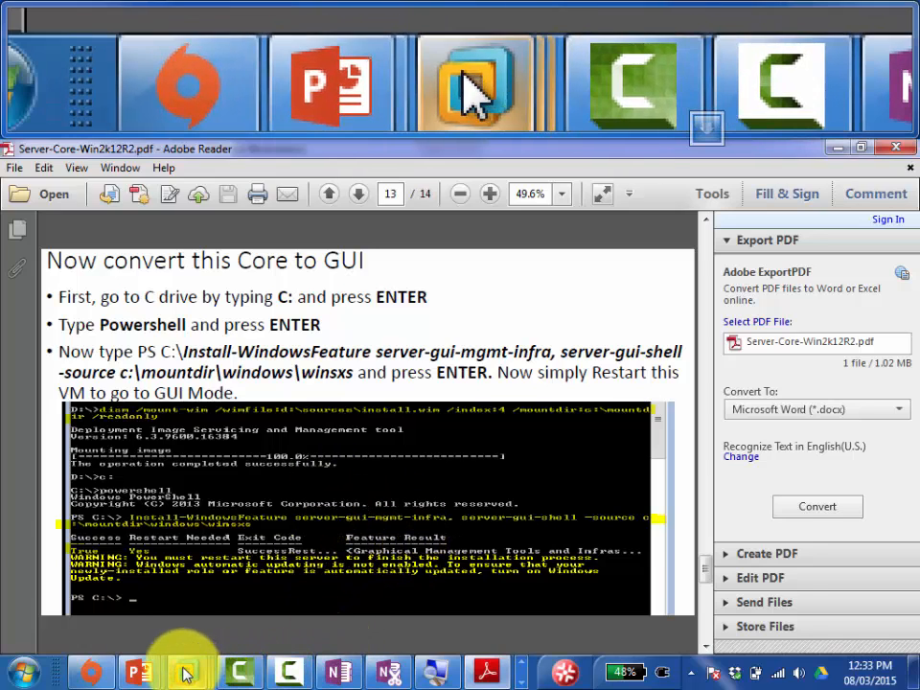
Step: Unlock the Servercore01 VM by signing in with the administrator password
{"action": "mouse_move", "coordinate": [185, 676]}
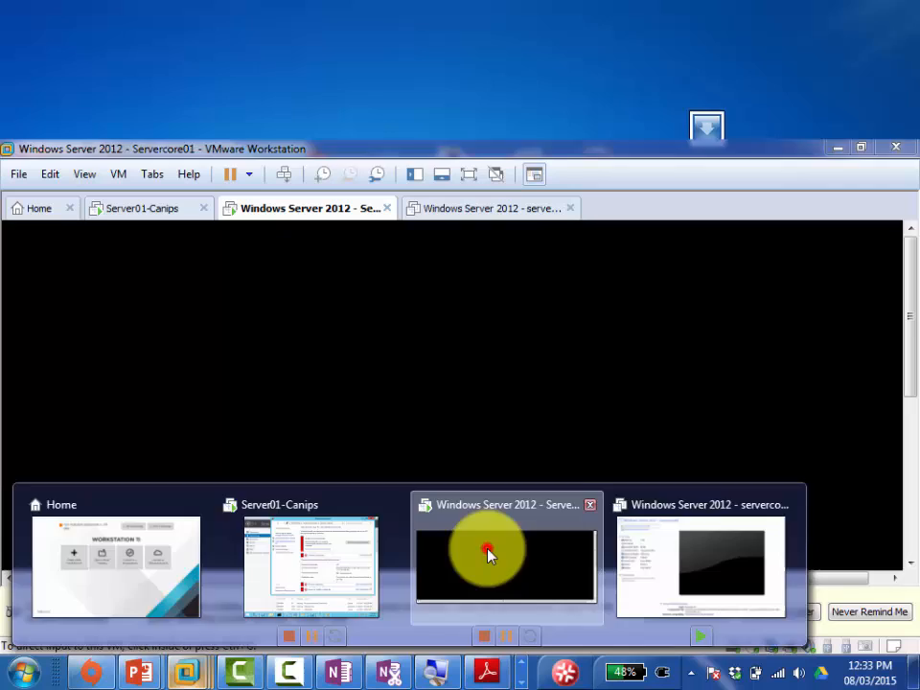
{"action": "left_click", "coordinate": [489, 551]}
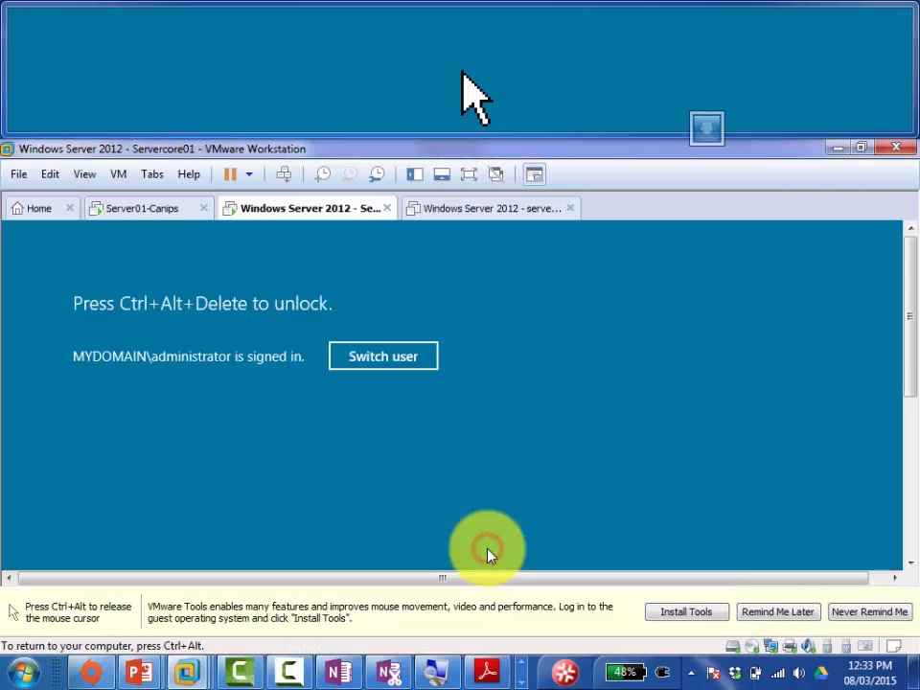
{"action": "left_click", "coordinate": [284, 175]}
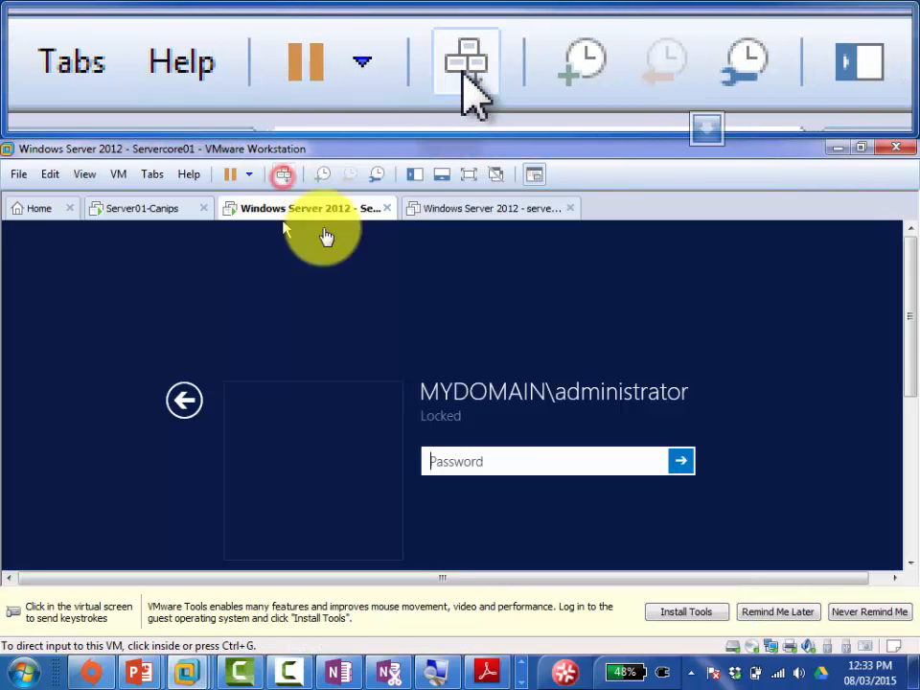
{"action": "left_click", "coordinate": [493, 460]}
{"action": "type", "text": "•••••"}
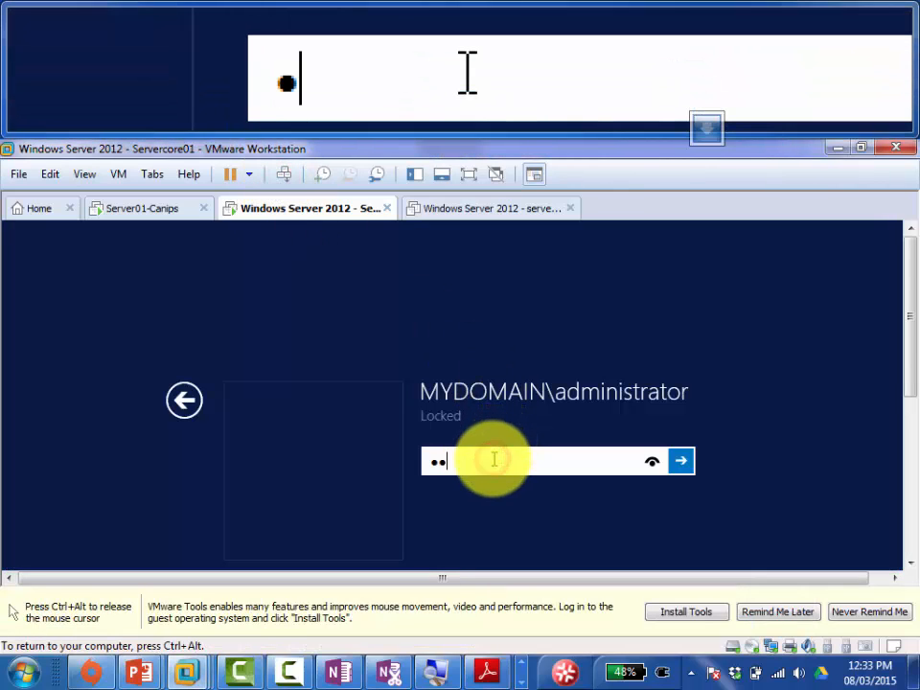
{"action": "type", "text": "•••"}
{"action": "key", "text": "Return"}
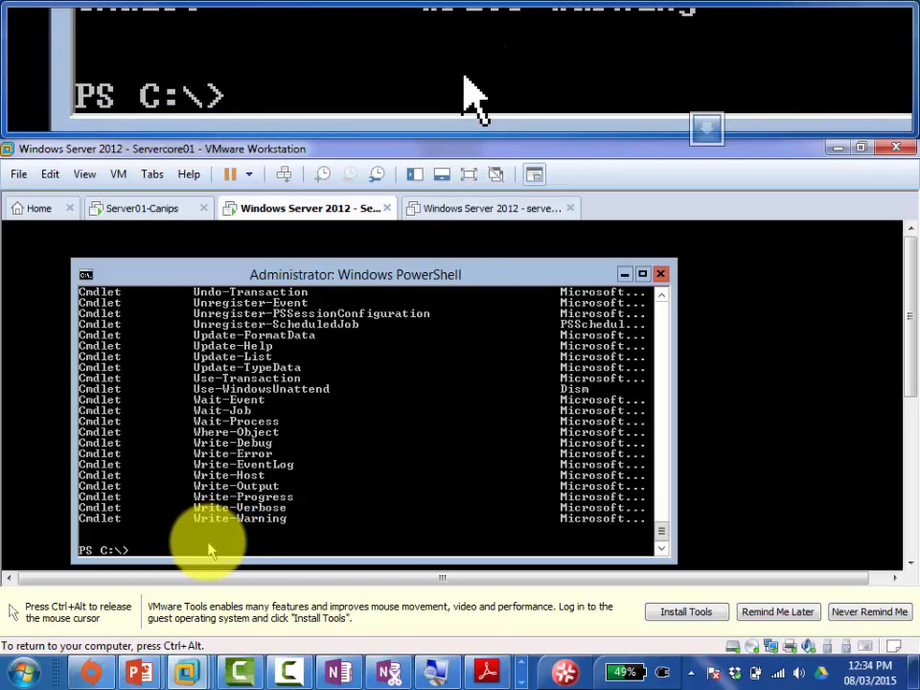
Step: Run Install-WindowsFeature server-gui-mgmt-infra, server-gui-shell with source c:\mountdir\windows\winsxs in PowerShell
{"action": "type", "text": "install-wi"}
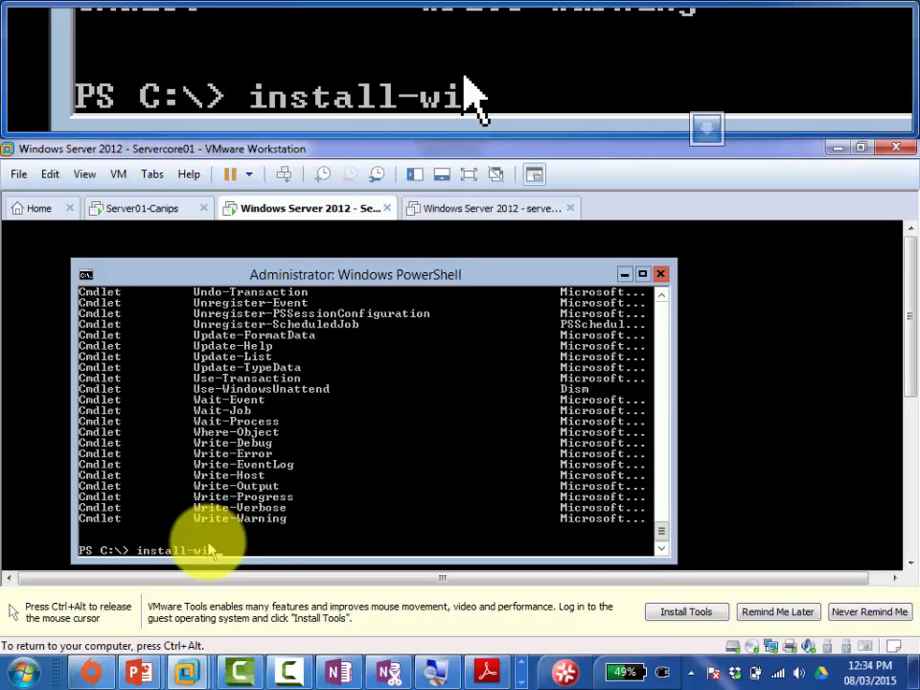
{"action": "key", "text": "Tab"}
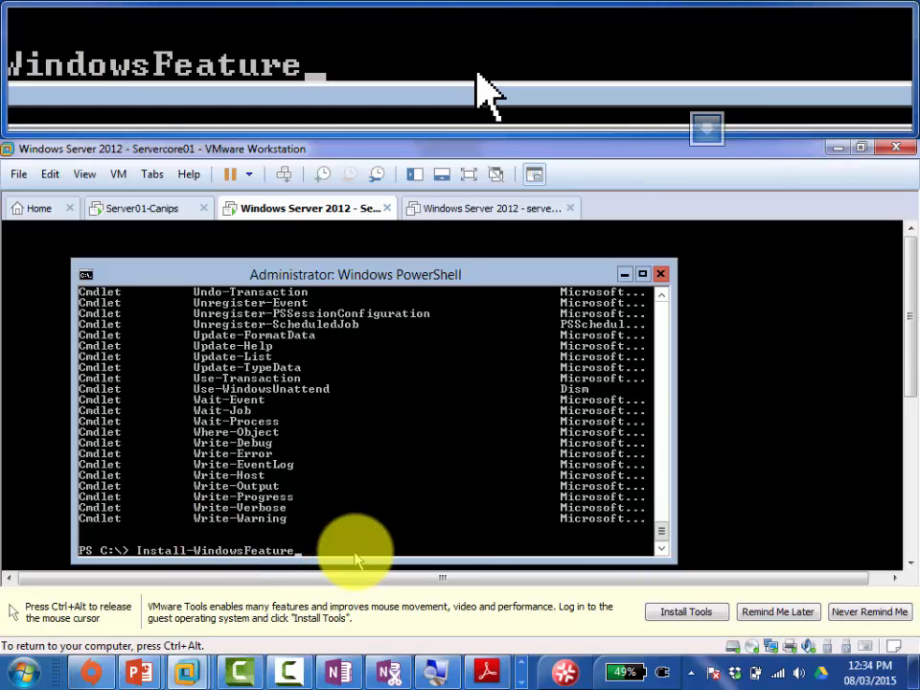
{"action": "type", "text": "s"}
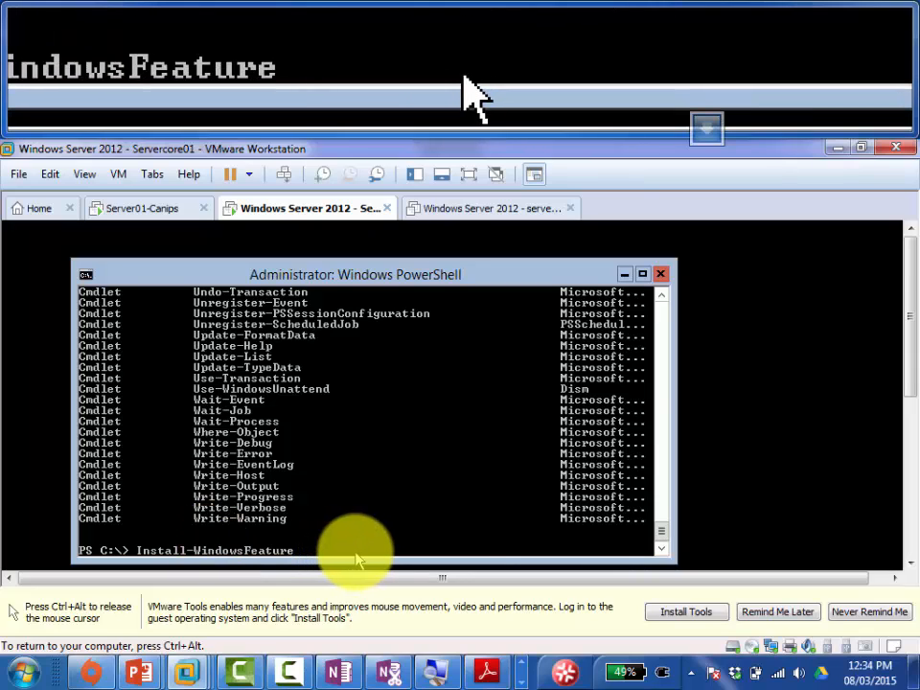
{"action": "type", "text": "erver"}
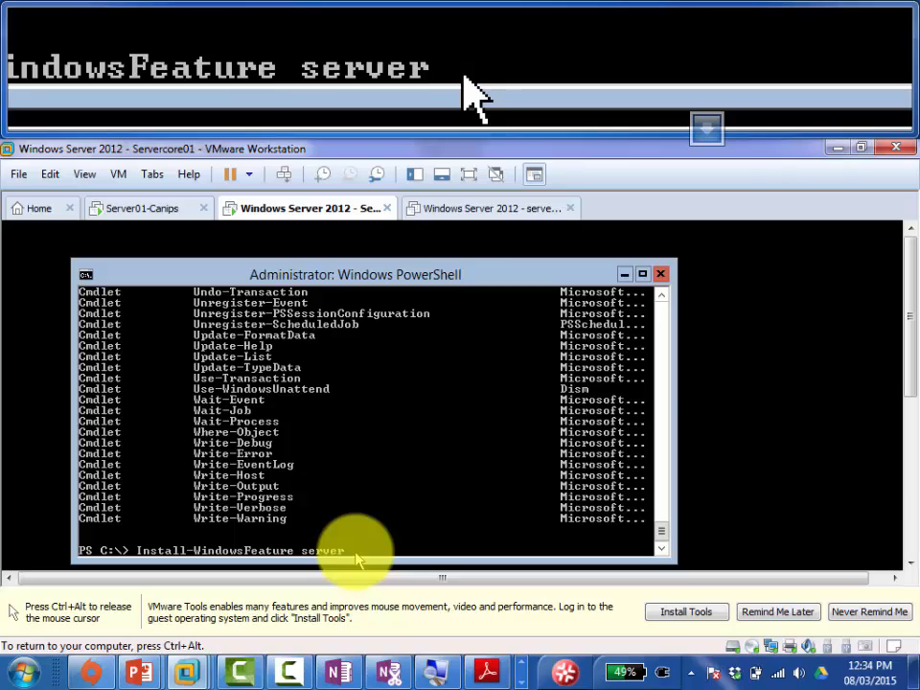
{"action": "type", "text": "-gui-"}
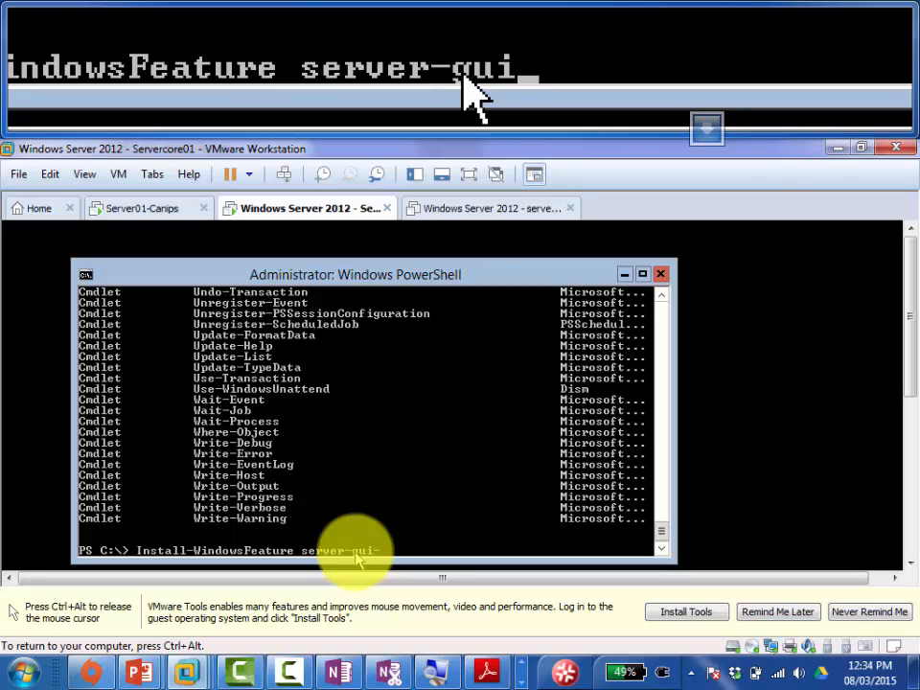
{"action": "type", "text": "mgmt-"}
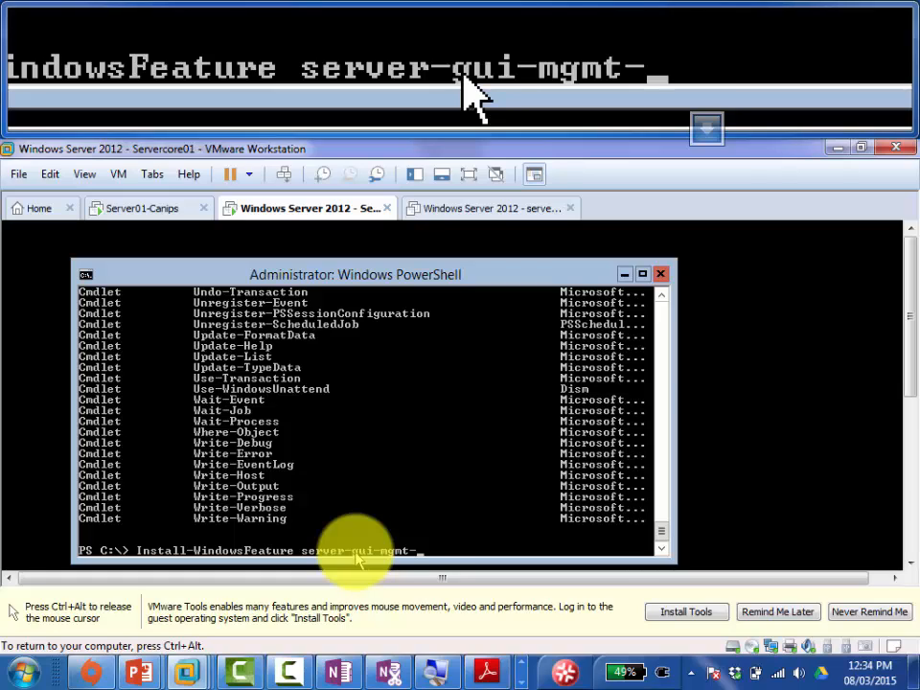
{"action": "type", "text": "infra, "}
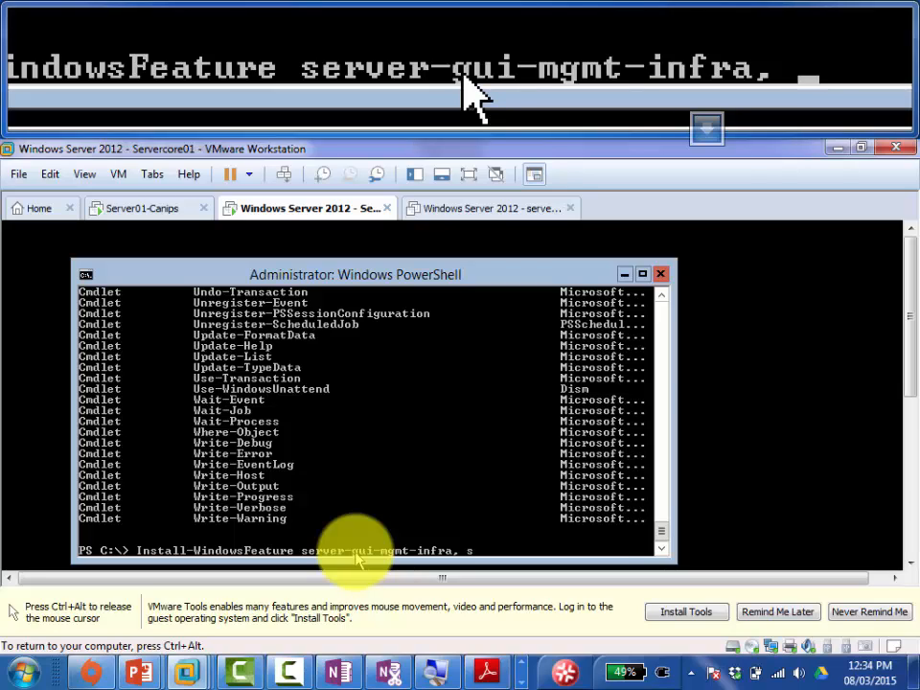
{"action": "type", "text": "server-gui-"}
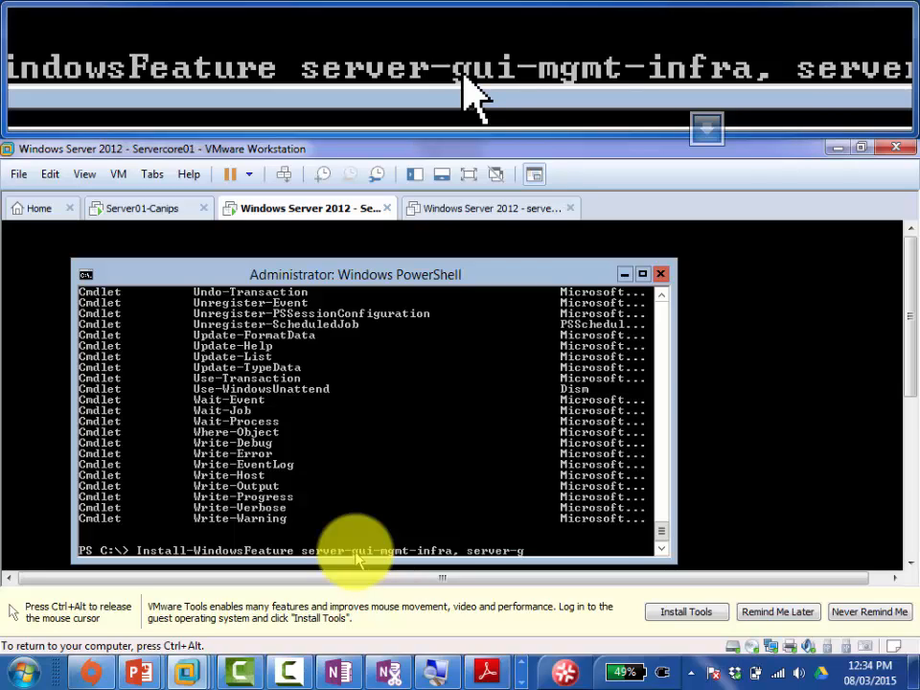
{"action": "type", "text": "shell -source"}
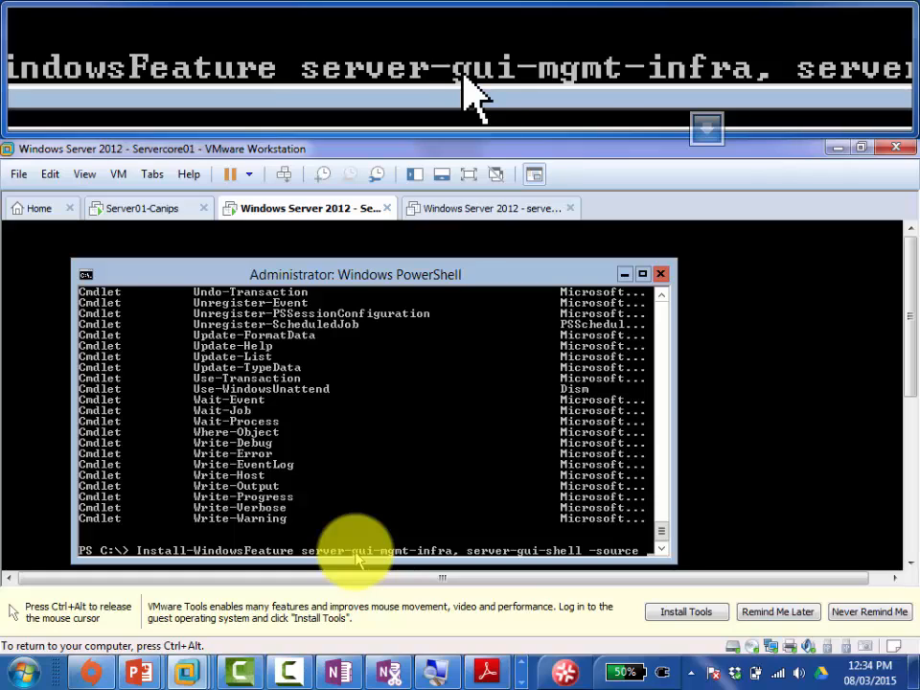
{"action": "type", "text": "c"}
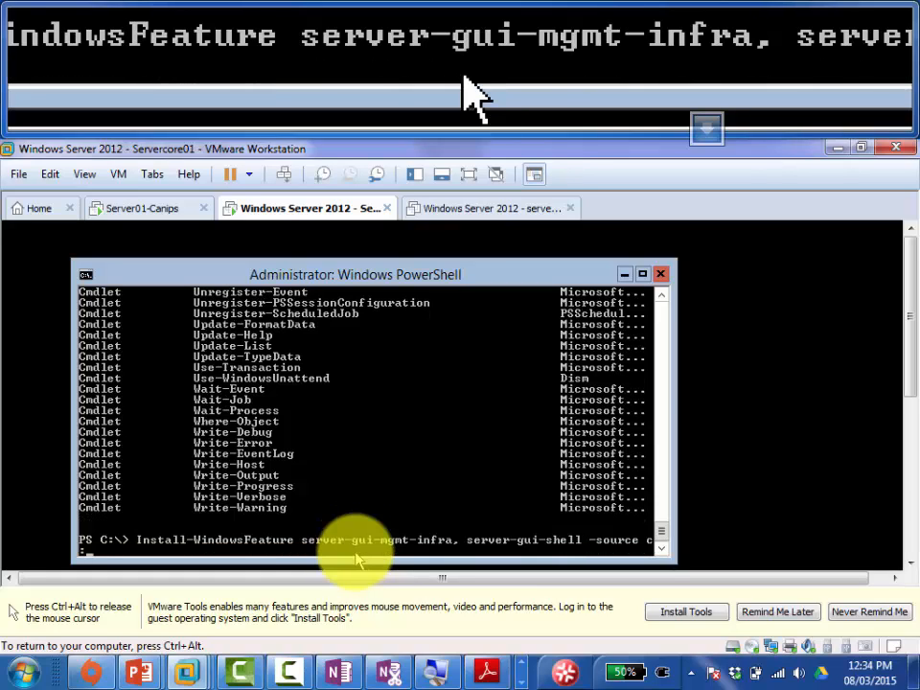
{"action": "type", "text": ":\\mountdir"}
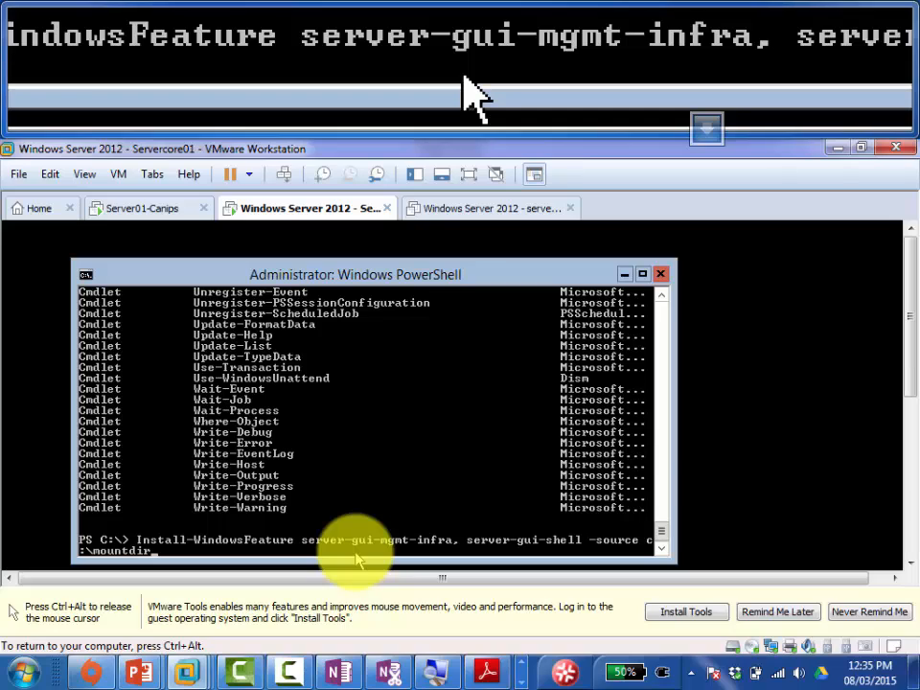
{"action": "type", "text": "\\windows\\"}
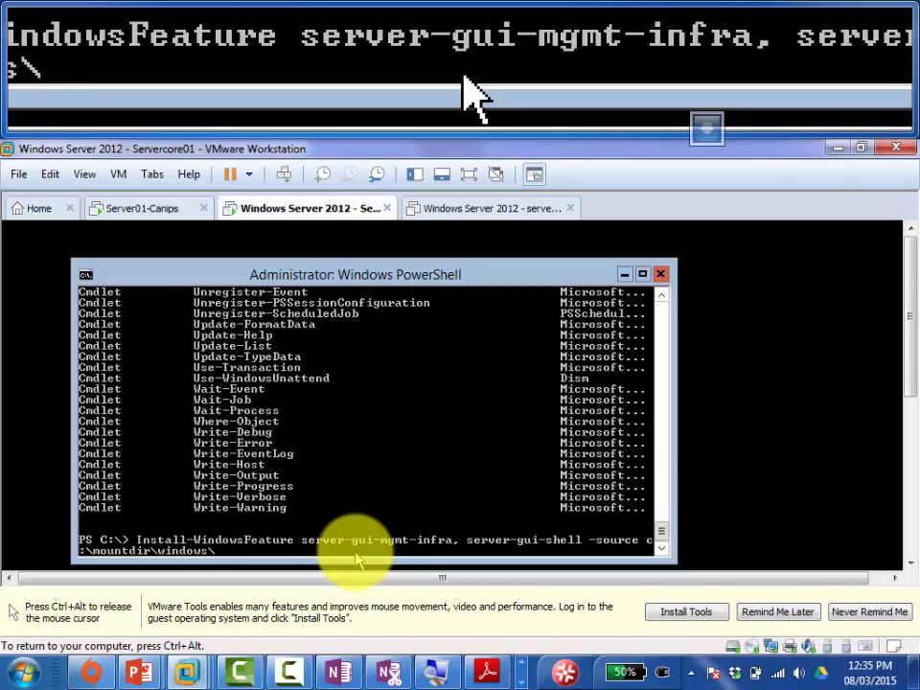
{"action": "type", "text": "winsxs"}
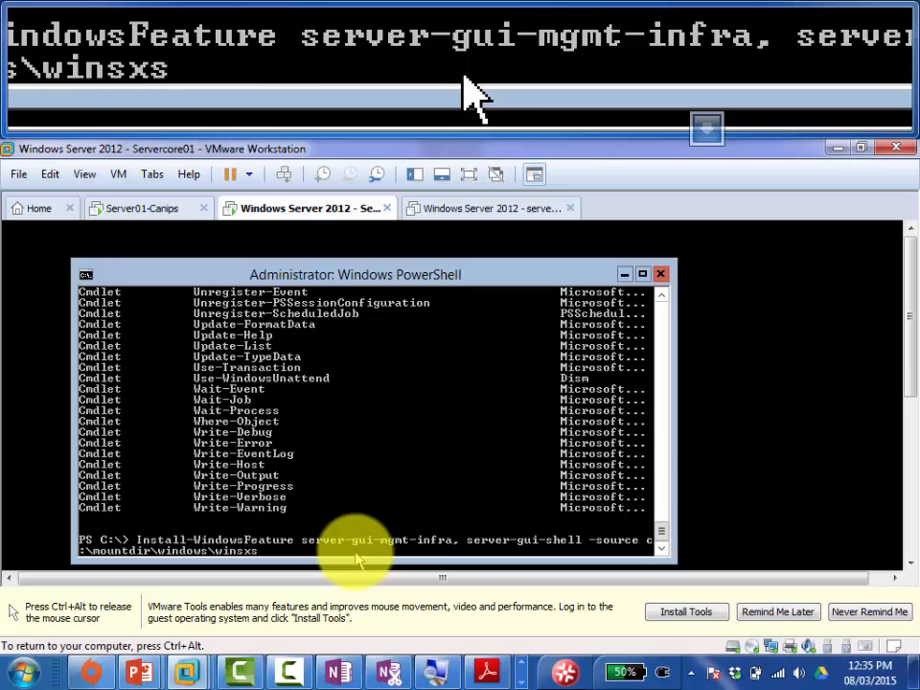
{"action": "key", "text": "Return"}
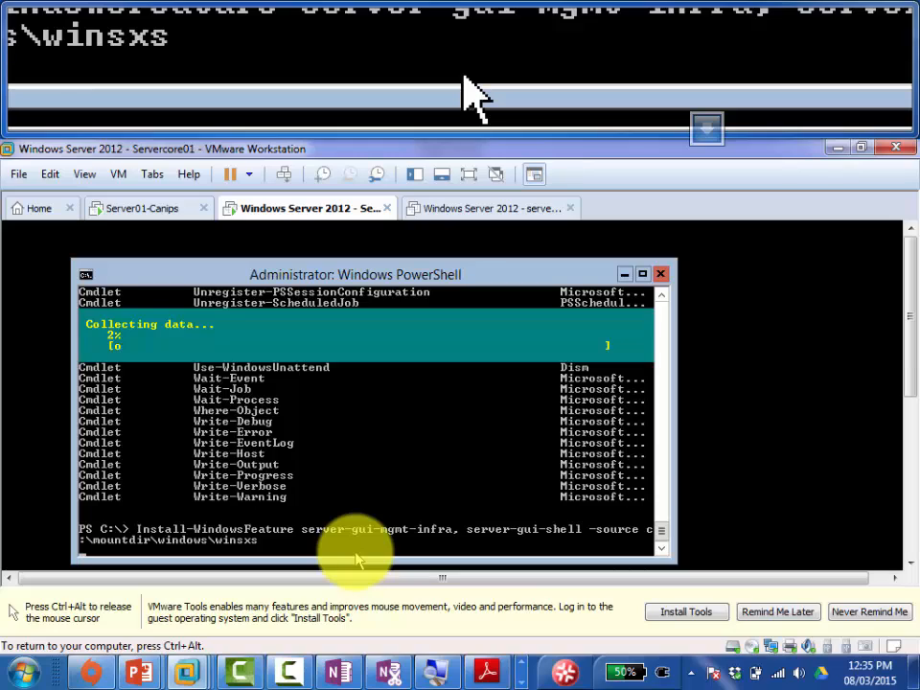
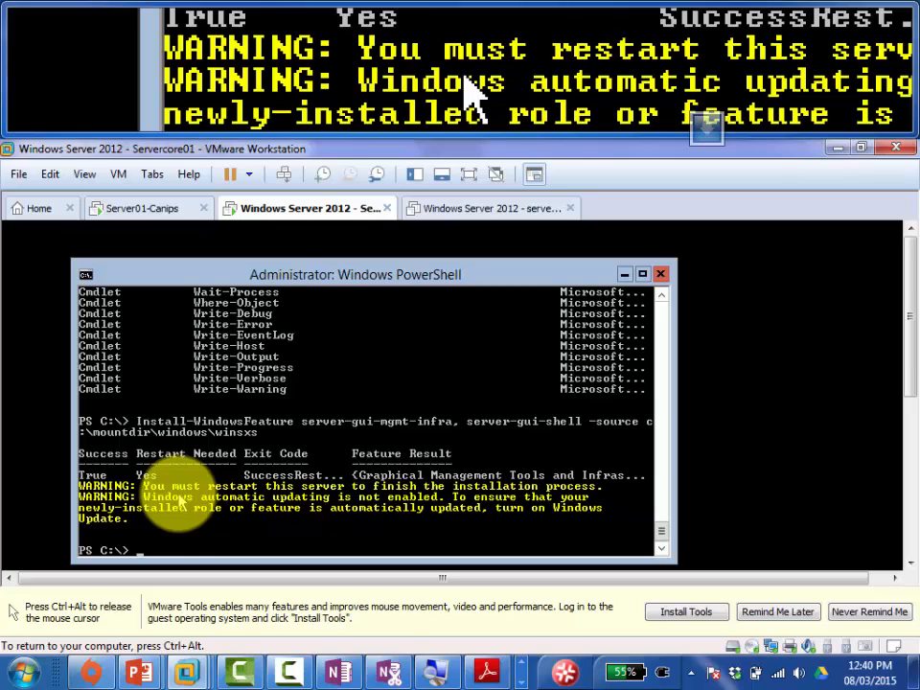
Step: Glance at the OneNote notes, then return to the Servercore01 virtual machine
{"action": "key", "text": "ctrl+alt"}
{"action": "left_click", "coordinate": [333, 676]}
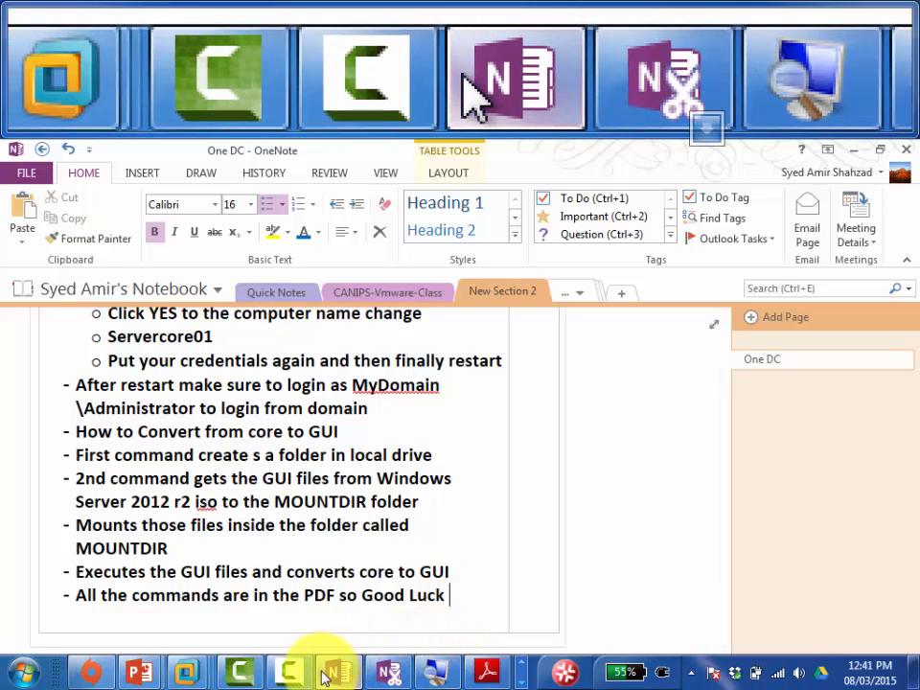
{"action": "mouse_move", "coordinate": [498, 683]}
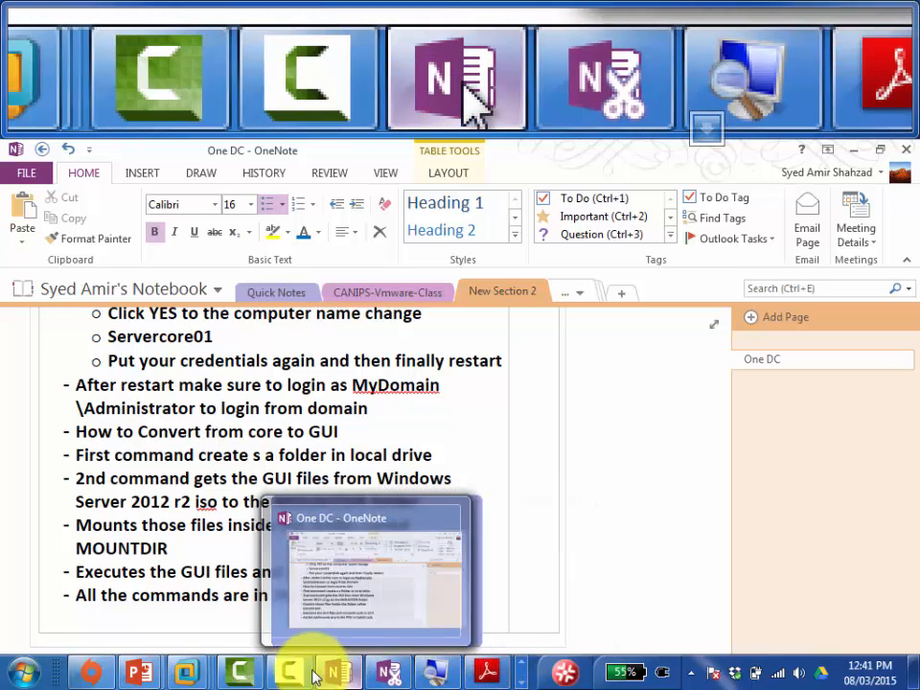
{"action": "mouse_move", "coordinate": [182, 669]}
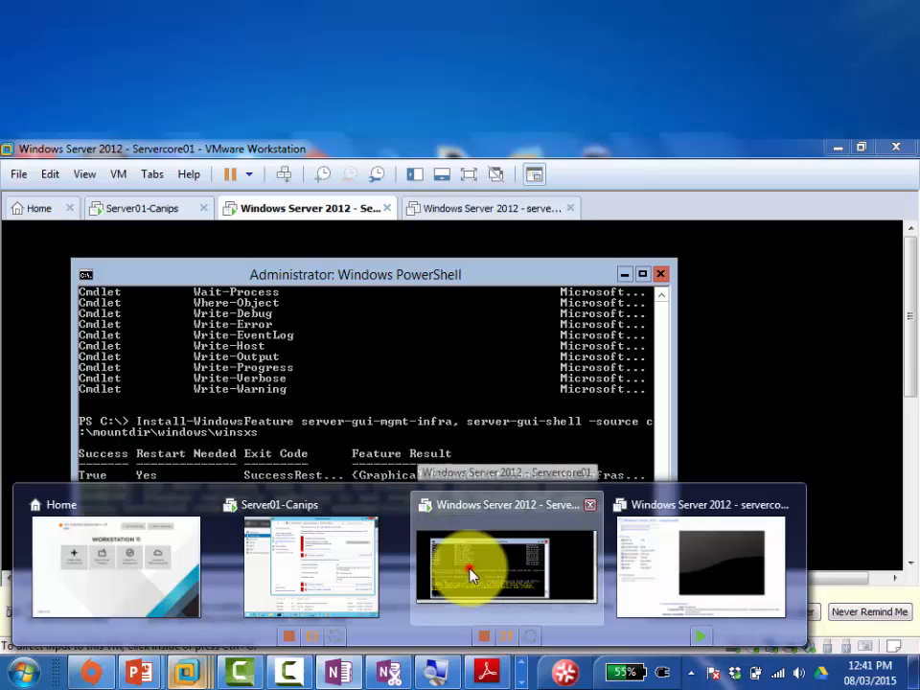
{"action": "left_click", "coordinate": [467, 568]}
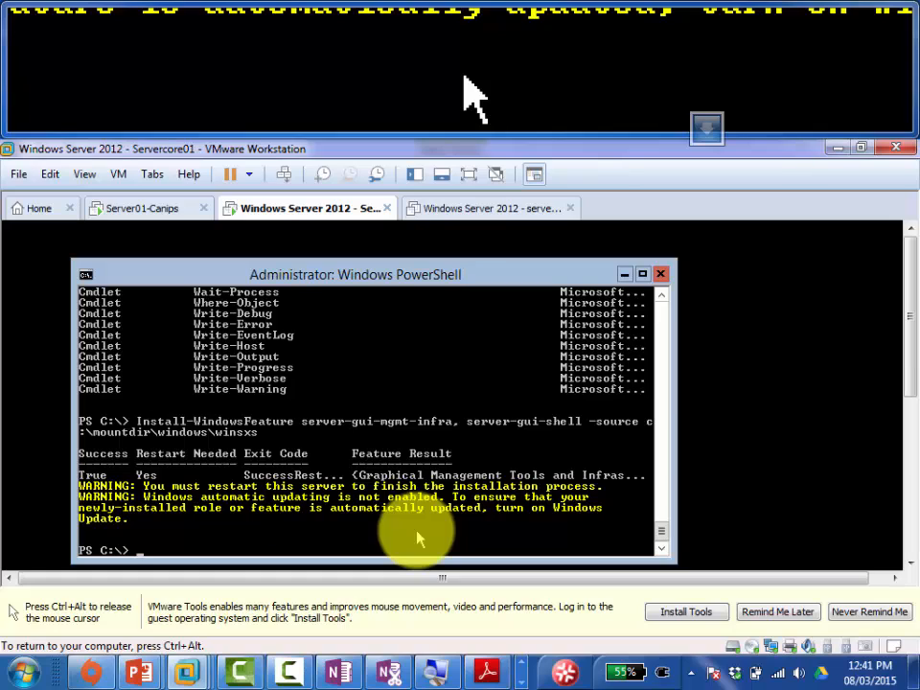
Step: Replace the recalled install command with shutdown /r /t 0 and run it to restart immediately
{"action": "key", "text": "Up"}
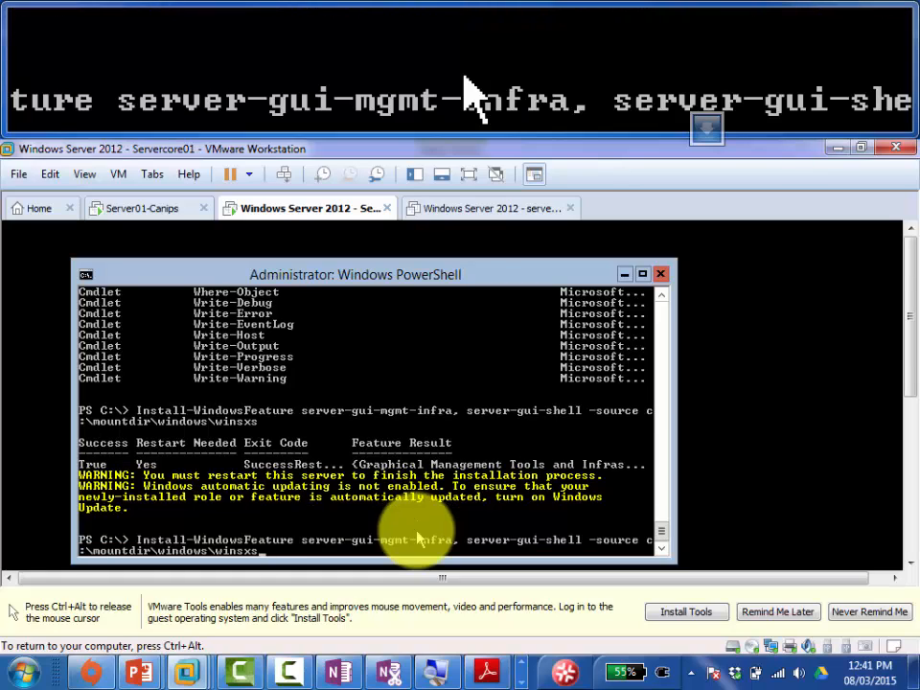
{"action": "key", "text": "BackSpace"}
{"action": "key", "text": "BackSpace"}
{"action": "key", "text": "BackSpace"}
{"action": "key", "text": "BackSpace"}
{"action": "key", "text": "BackSpace"}
{"action": "key", "text": "BackSpace"}
{"action": "key", "text": "BackSpace"}
{"action": "key", "text": "BackSpace"}
{"action": "key", "text": "BackSpace"}
{"action": "key", "text": "BackSpace"}
{"action": "key", "text": "BackSpace"}
{"action": "key", "text": "BackSpace"}
{"action": "key", "text": "BackSpace"}
{"action": "key", "text": "BackSpace"}
{"action": "key", "text": "BackSpace"}
{"action": "key", "text": "BackSpace"}
{"action": "key", "text": "BackSpace"}
{"action": "key", "text": "BackSpace"}
{"action": "key", "text": "BackSpace"}
{"action": "key", "text": "BackSpace"}
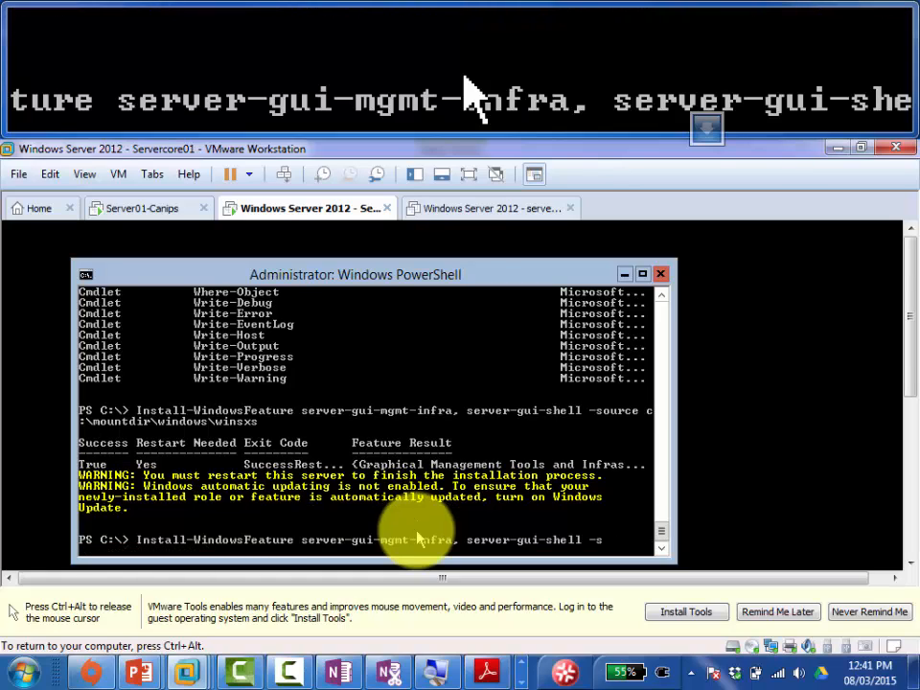
{"action": "key", "text": "BackSpace"}
{"action": "key", "text": "BackSpace"}
{"action": "key", "text": "BackSpace"}
{"action": "key", "text": "BackSpace"}
{"action": "key", "text": "BackSpace"}
{"action": "key", "text": "BackSpace"}
{"action": "key", "text": "BackSpace"}
{"action": "key", "text": "BackSpace"}
{"action": "key", "text": "BackSpace"}
{"action": "key", "text": "BackSpace"}
{"action": "key", "text": "BackSpace"}
{"action": "key", "text": "BackSpace"}
{"action": "key", "text": "BackSpace"}
{"action": "key", "text": "BackSpace"}
{"action": "key", "text": "BackSpace"}
{"action": "key", "text": "BackSpace"}
{"action": "key", "text": "BackSpace"}
{"action": "key", "text": "BackSpace"}
{"action": "key", "text": "BackSpace"}
{"action": "key", "text": "BackSpace"}
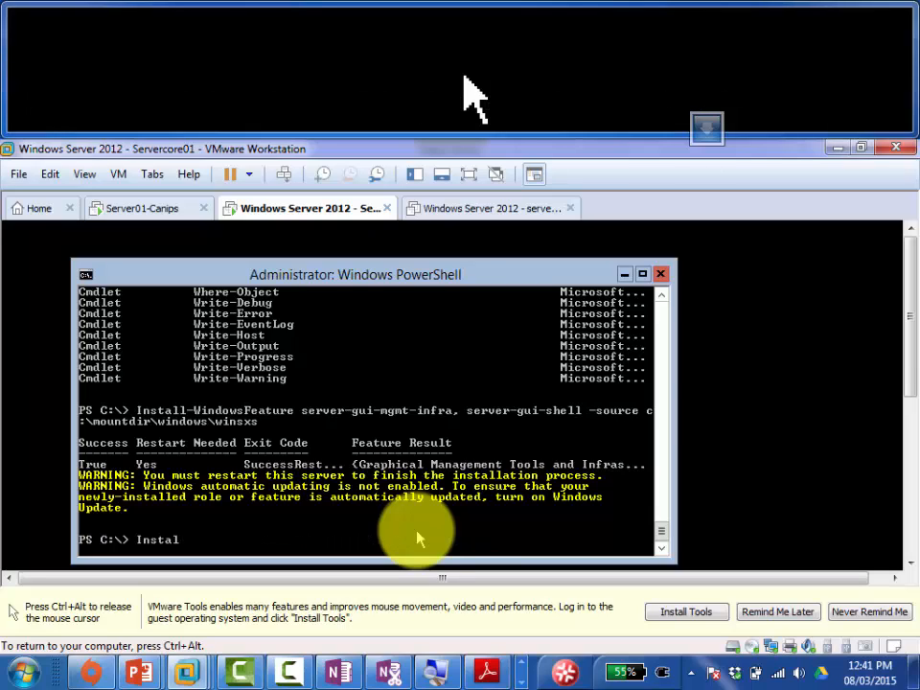
{"action": "key", "text": "BackSpace"}
{"action": "key", "text": "BackSpace"}
{"action": "key", "text": "BackSpace"}
{"action": "key", "text": "BackSpace"}
{"action": "key", "text": "BackSpace"}
{"action": "key", "text": "BackSpace"}
{"action": "type", "text": "shutdown /r /t 0"}
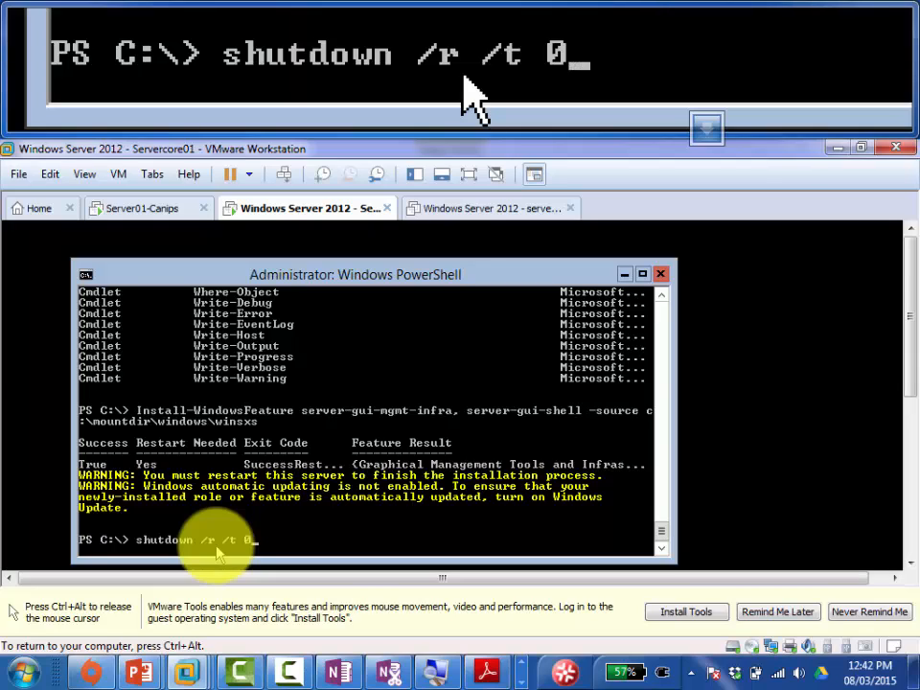
{"action": "key", "text": "Return"}
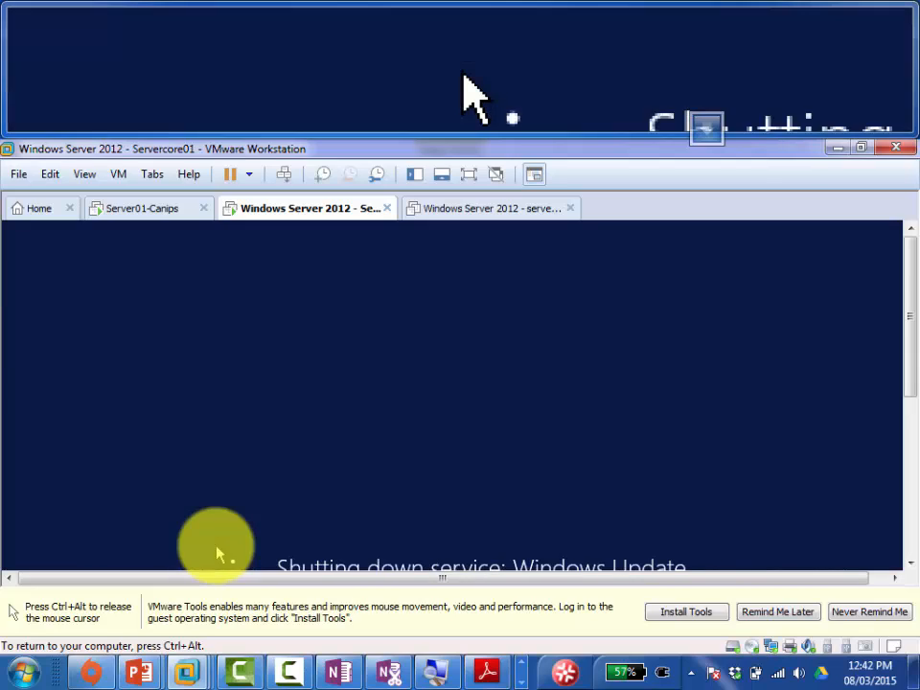
{"action": "key", "text": "ctrl+alt"}
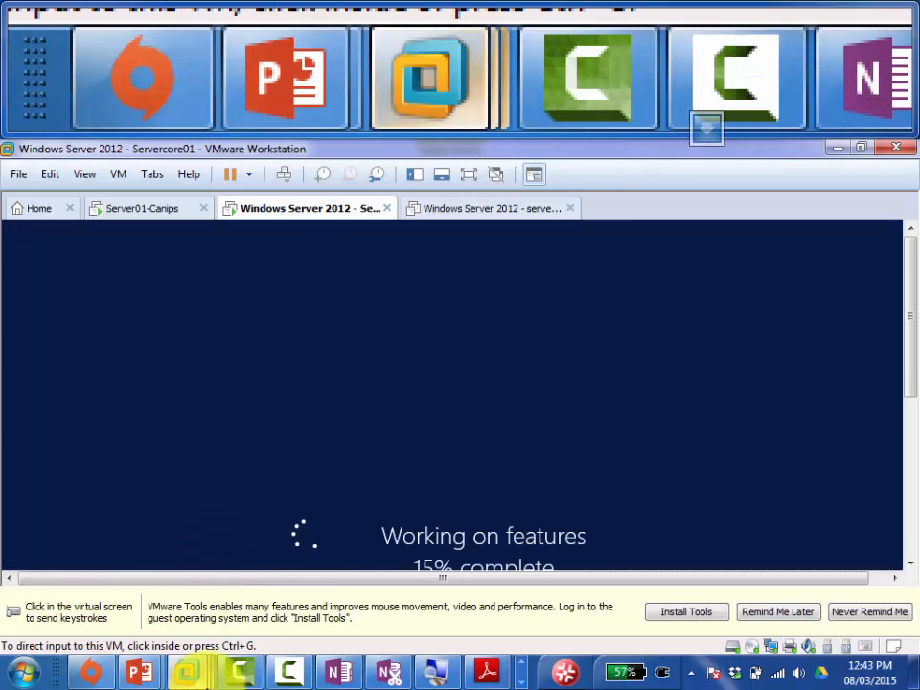
Step: Add a new bullet at the end of the OneNote notes reading 'shutdown /r /t 0'
{"action": "left_click", "coordinate": [337, 671]}
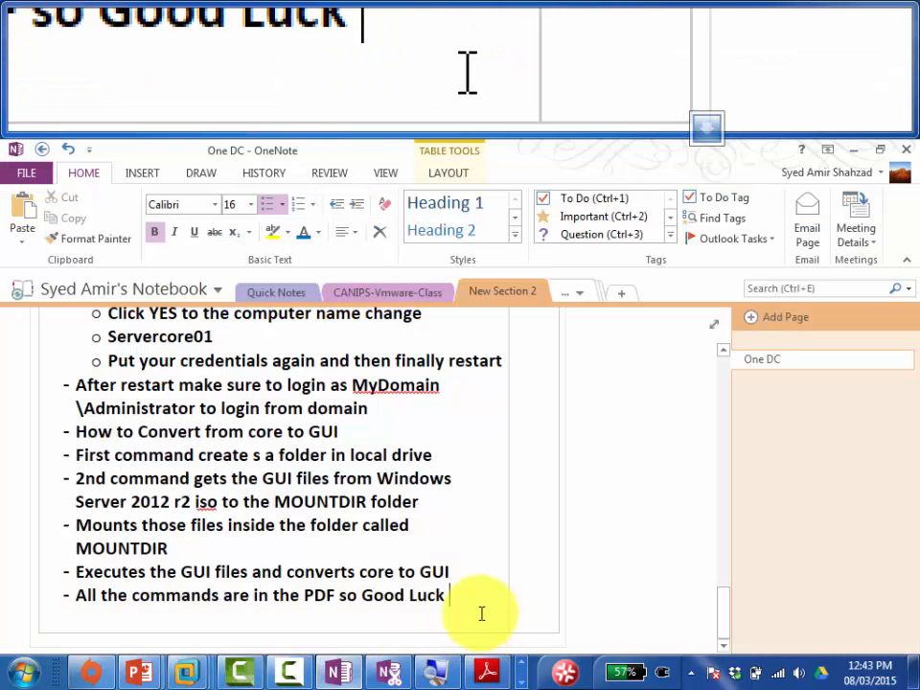
{"action": "key", "text": "Return"}
{"action": "type", "text": "f"}
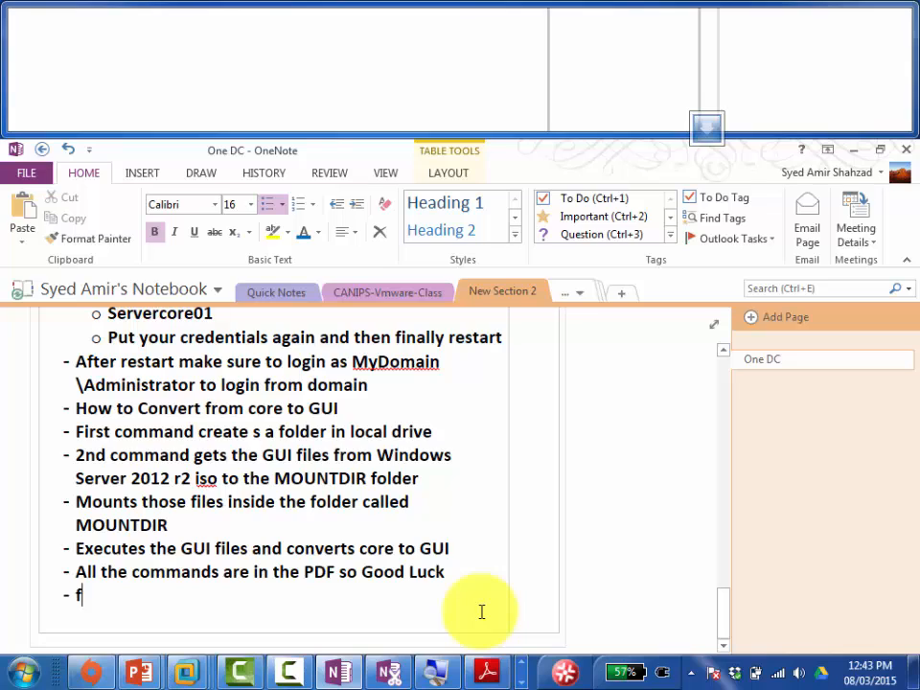
{"action": "type", "text": "or"}
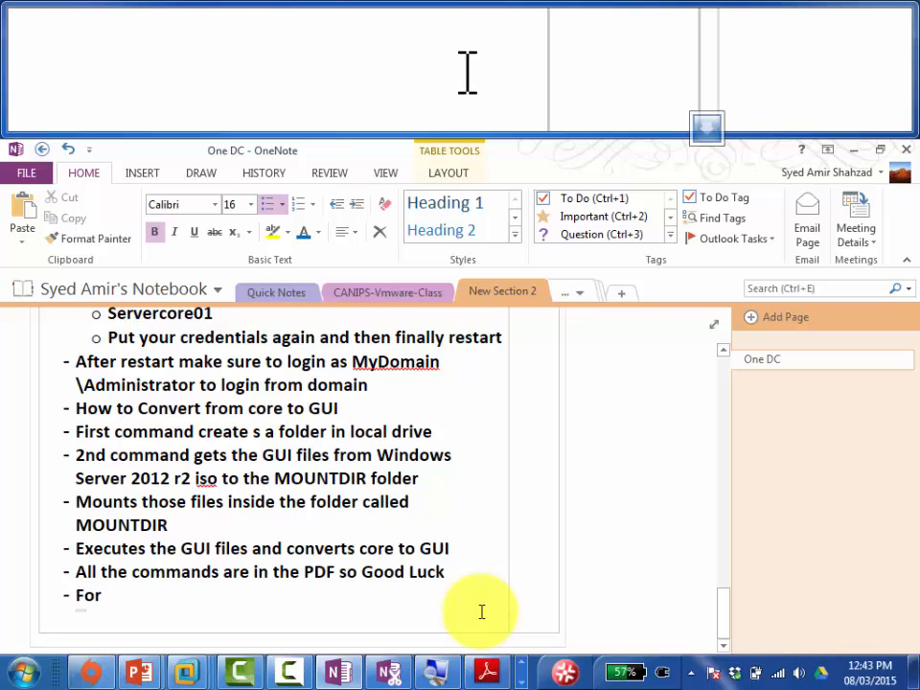
{"action": "type", "text": " \\\\\\"}
{"action": "key", "text": "BackSpace"}
{"action": "key", "text": "BackSpace"}
{"action": "key", "text": "BackSpace"}
{"action": "key", "text": "BackSpace"}
{"action": "key", "text": "BackSpace"}
{"action": "key", "text": "BackSpace"}
{"action": "key", "text": "BackSpace"}
{"action": "type", "text": "shutdown /"}
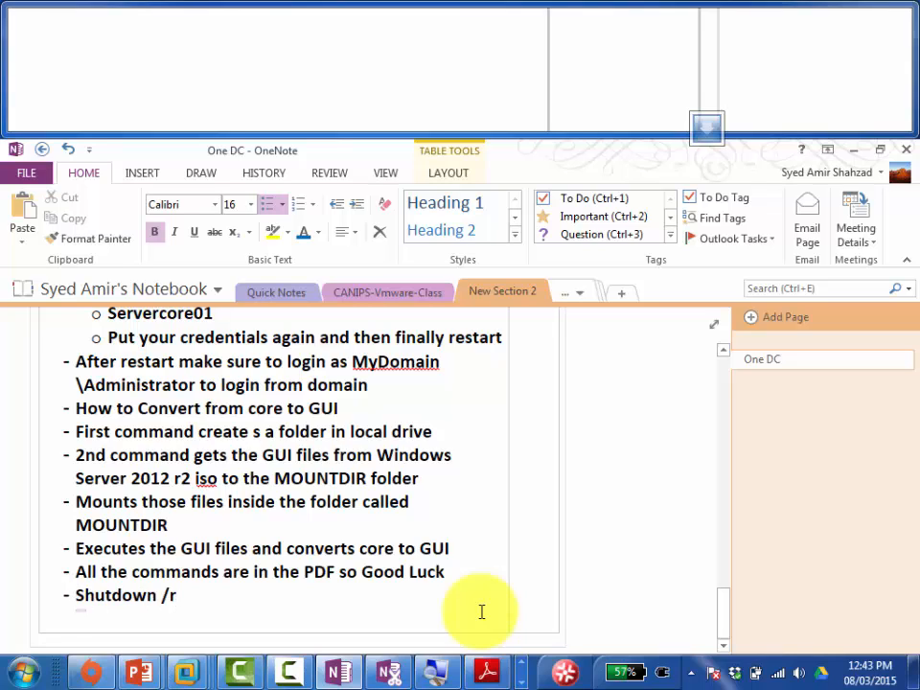
{"action": "type", "text": "r /t 0"}
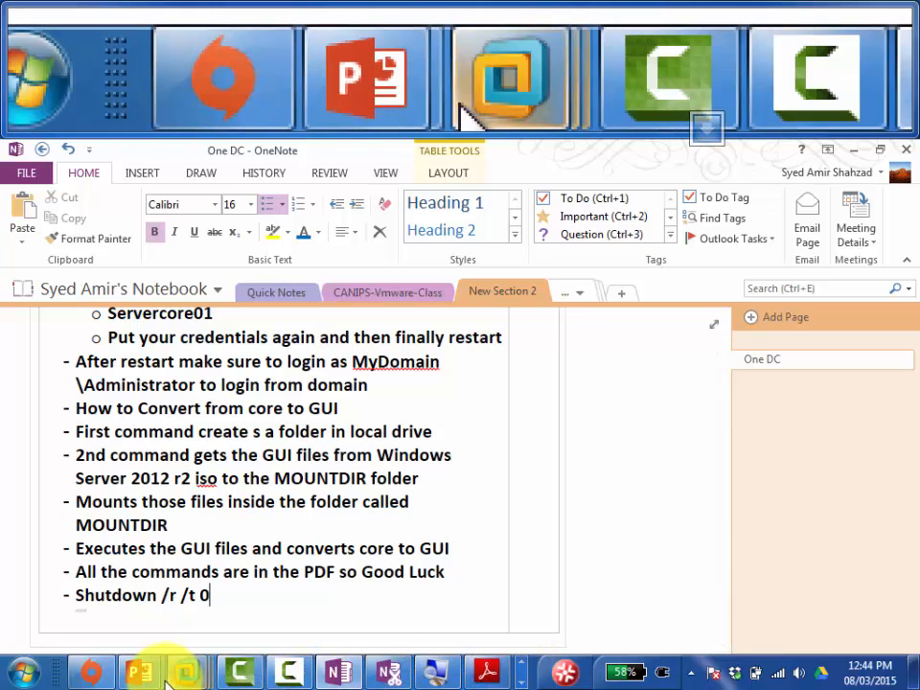
Step: Return to the restarting Servercore01 VM and choose Remind Me Later on the VMware Tools bar
{"action": "mouse_move", "coordinate": [186, 675]}
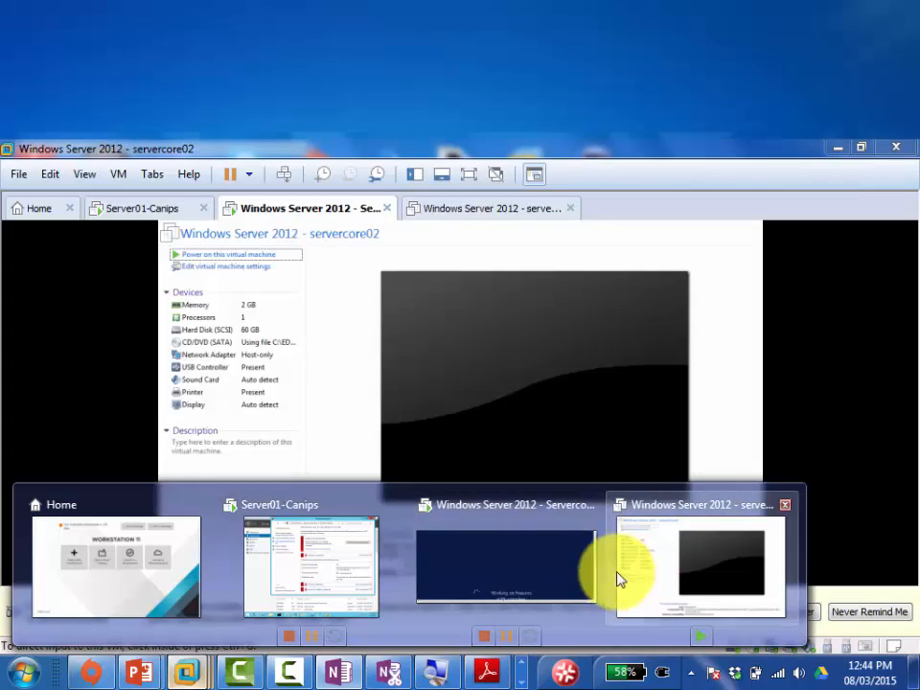
{"action": "left_click", "coordinate": [540, 570]}
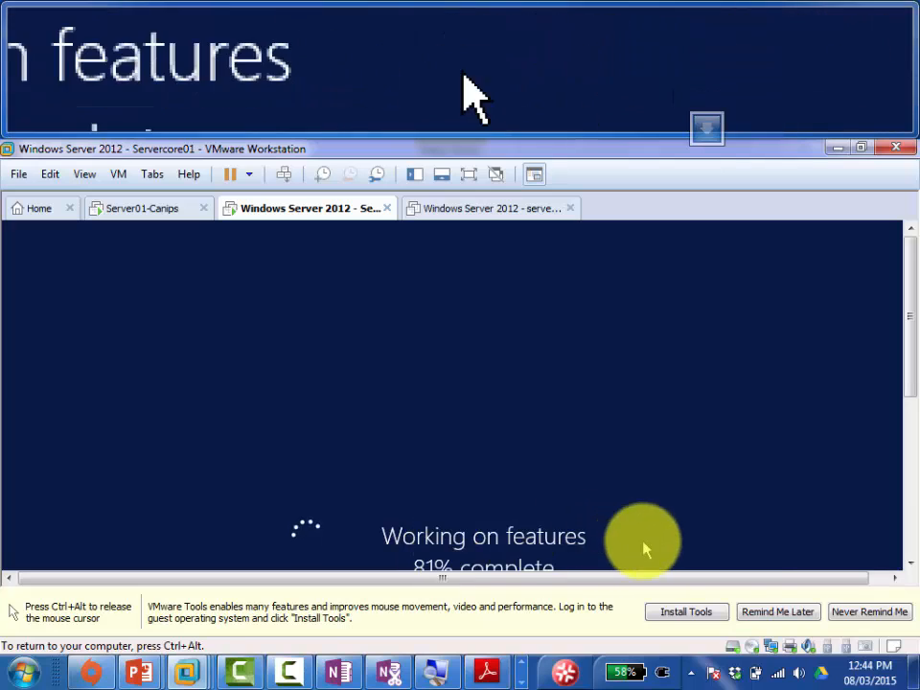
{"action": "key", "text": "ctrl+alt"}
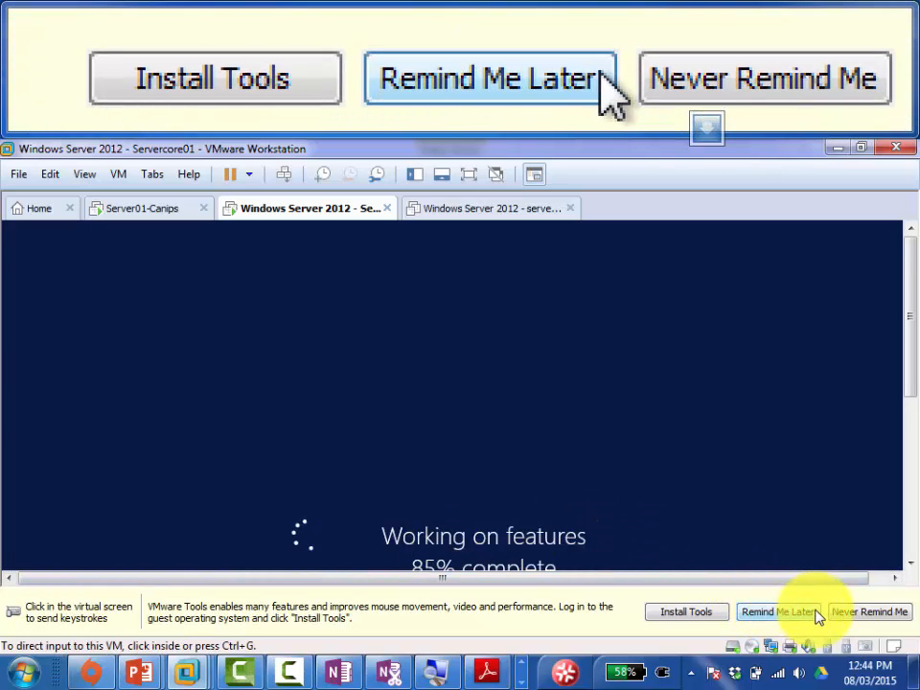
{"action": "left_click", "coordinate": [803, 613]}
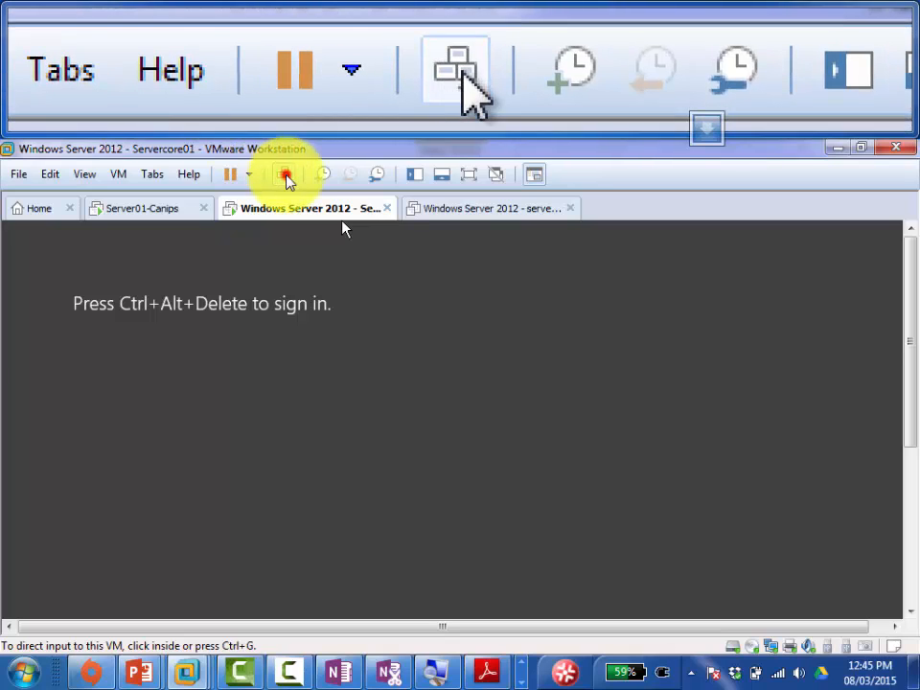
Step: Sign in to Servercore01 with the domain administrator password, then return to OneNote once Server Manager loads
{"action": "left_click", "coordinate": [286, 177]}
{"action": "left_click", "coordinate": [465, 444]}
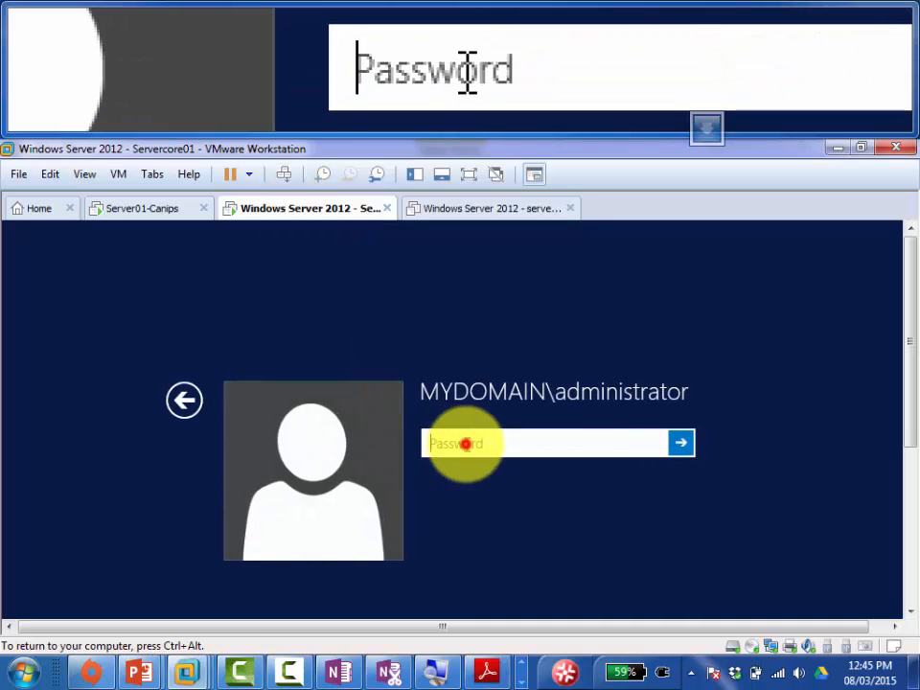
{"action": "type", "text": "******"}
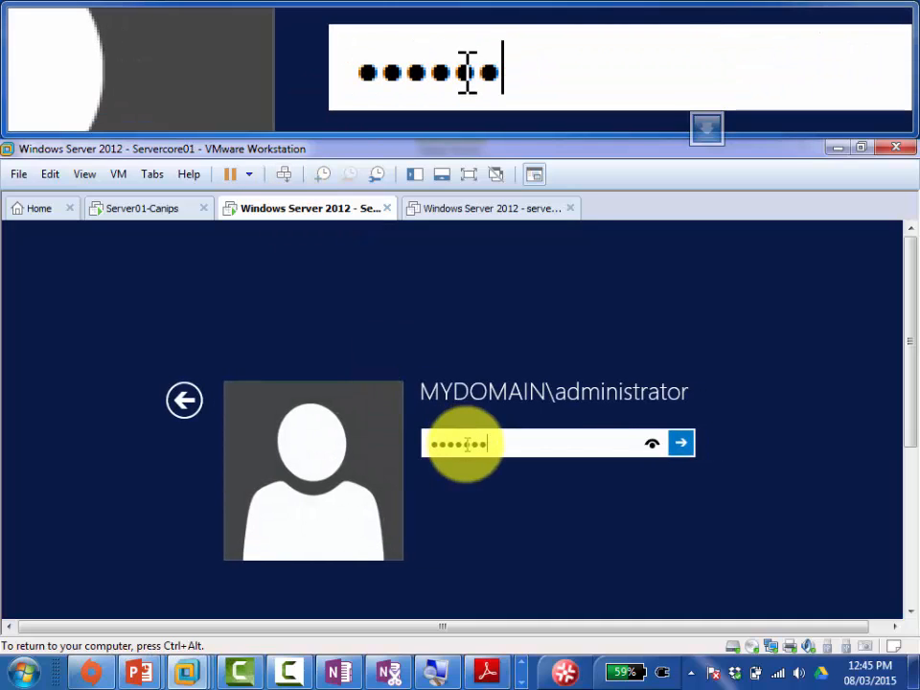
{"action": "type", "text": "***"}
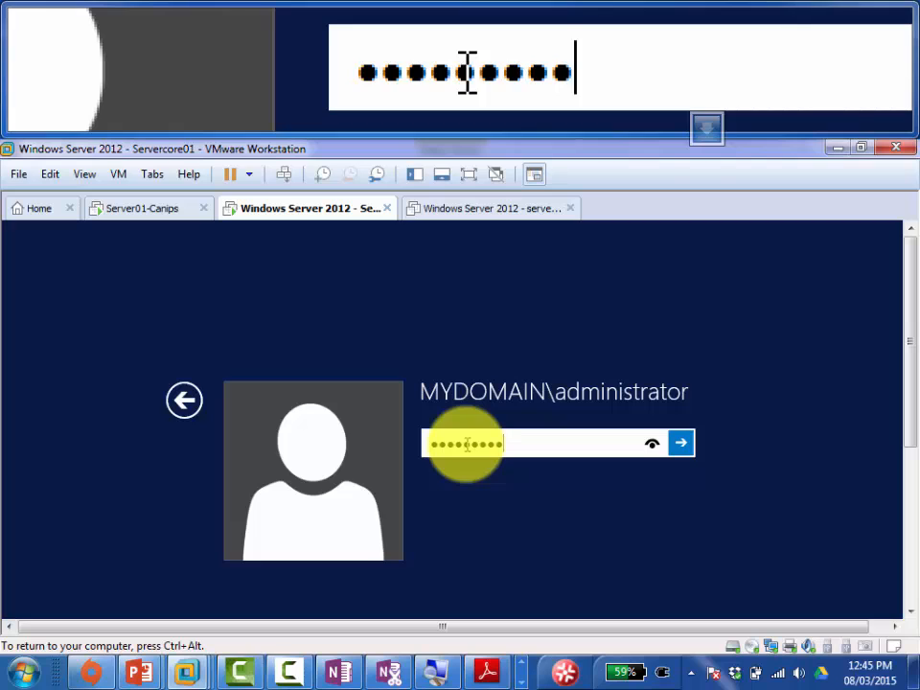
{"action": "key", "text": "Return"}
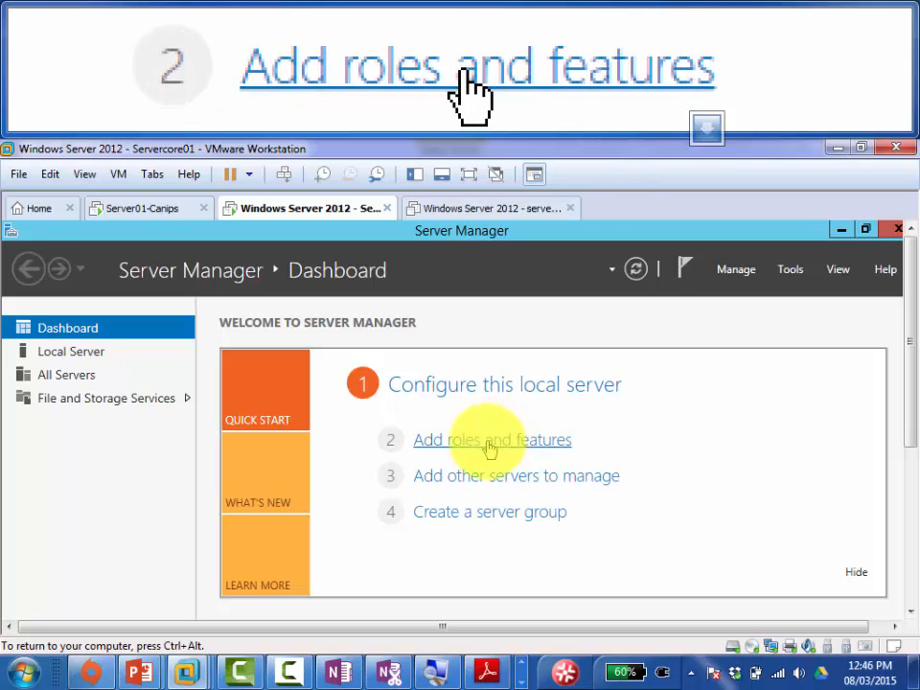
{"action": "left_click", "coordinate": [338, 672]}
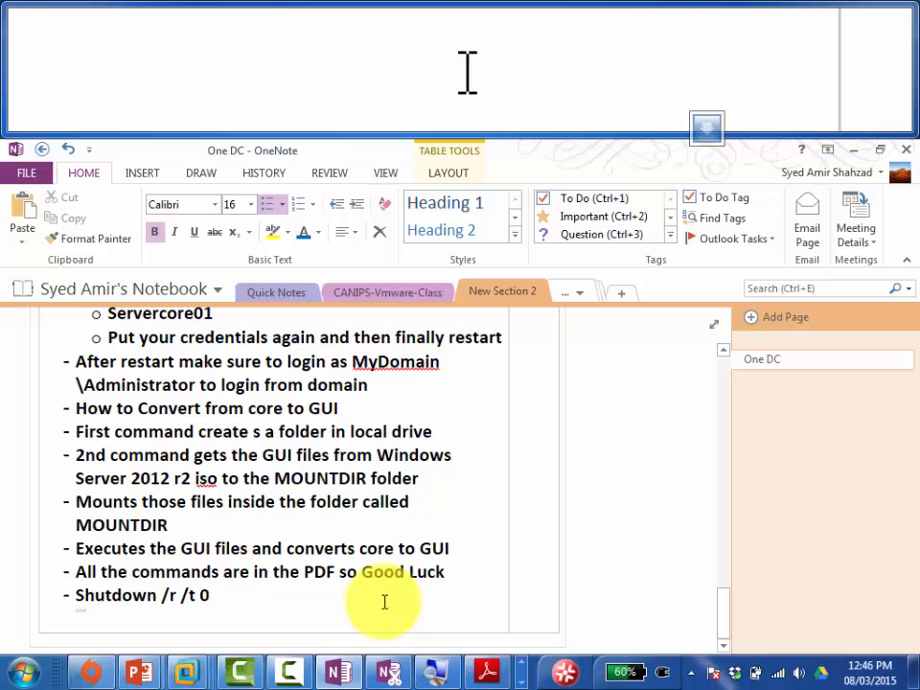
Step: Prefix the shutdown bullet with 'Once the commands are all successfully run then restart the core server by putting this command'
{"action": "key", "text": "Left"}
{"action": "key", "text": "Left"}
{"action": "key", "text": "Left"}
{"action": "key", "text": "Left"}
{"action": "key", "text": "Left"}
{"action": "key", "text": "Left"}
{"action": "key", "text": "Left"}
{"action": "key", "text": "Left"}
{"action": "key", "text": "Left"}
{"action": "key", "text": "Left"}
{"action": "key", "text": "Left"}
{"action": "key", "text": "Left"}
{"action": "key", "text": "Left"}
{"action": "key", "text": "Left"}
{"action": "key", "text": "Left"}
{"action": "key", "text": "Up"}
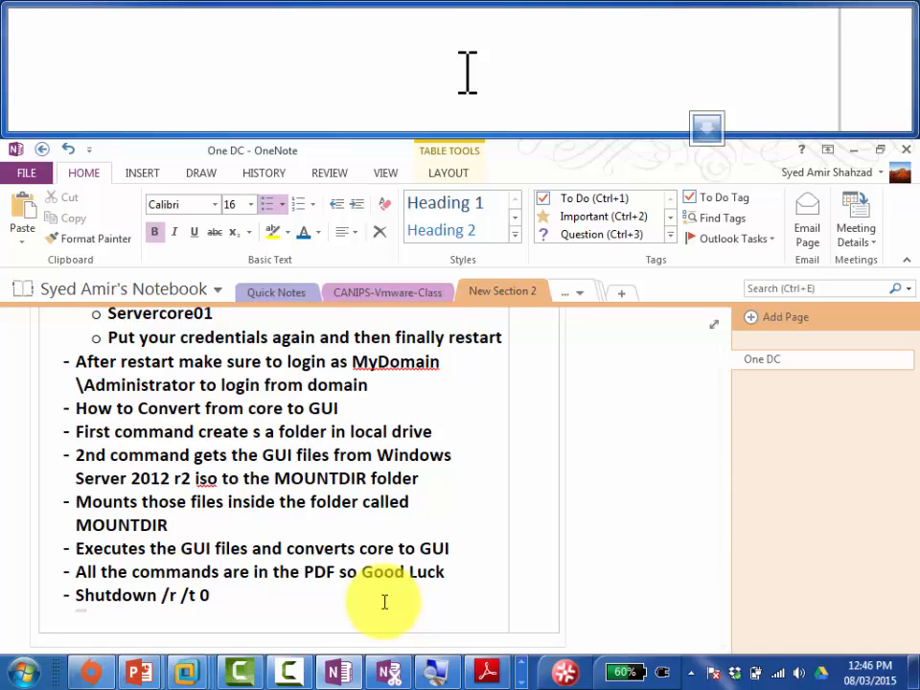
{"action": "type", "text": "Once the co"}
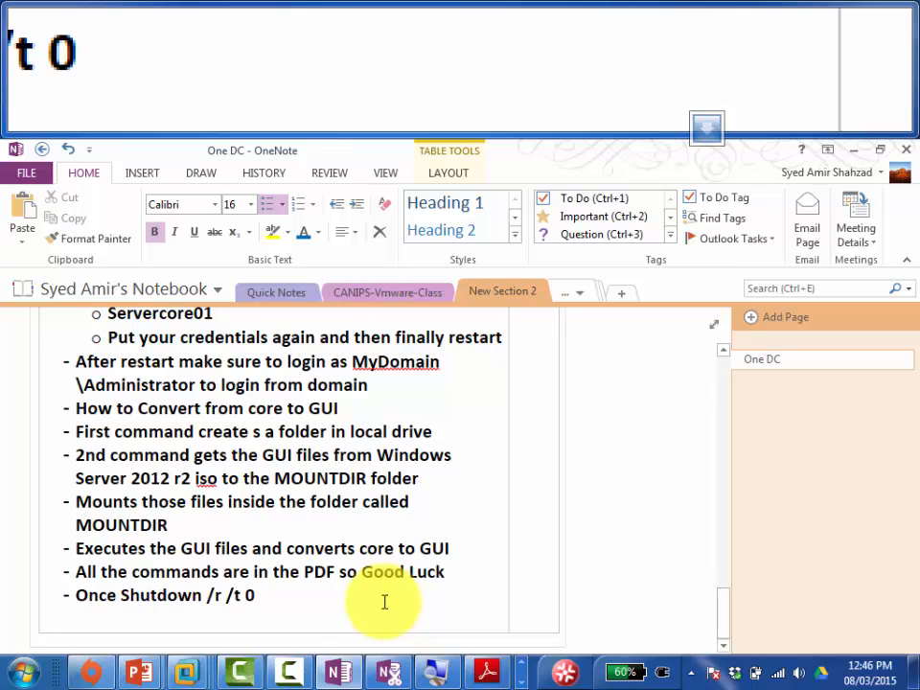
{"action": "type", "text": "mmands are "}
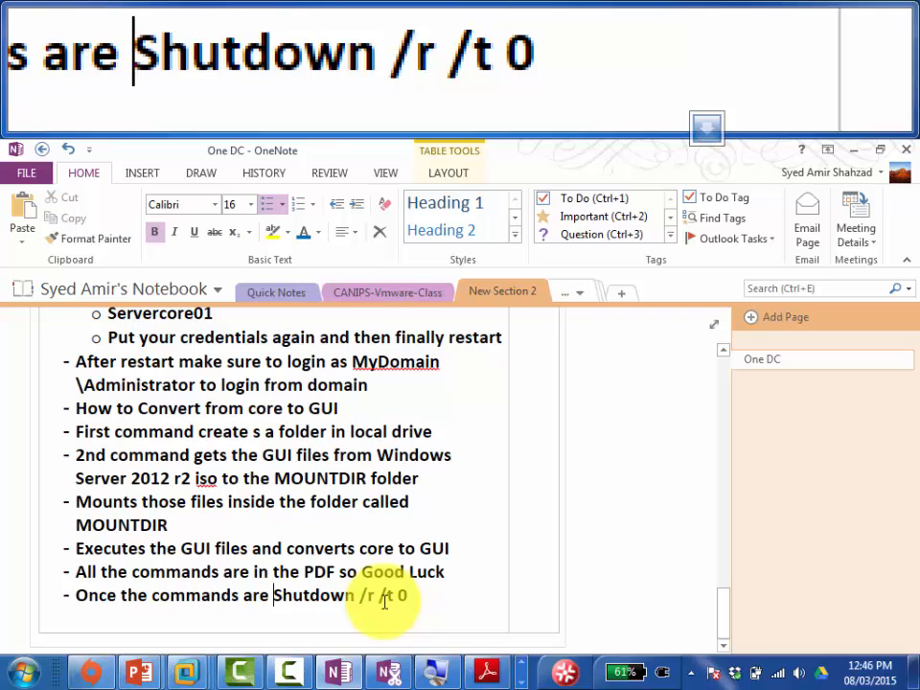
{"action": "type", "text": "all successful"}
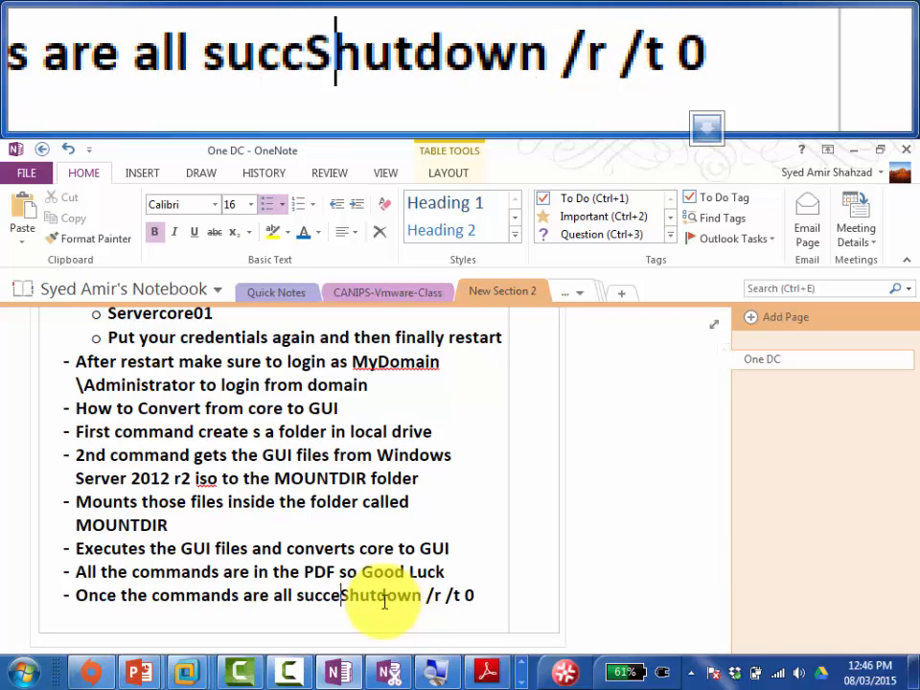
{"action": "type", "text": "ly run t"}
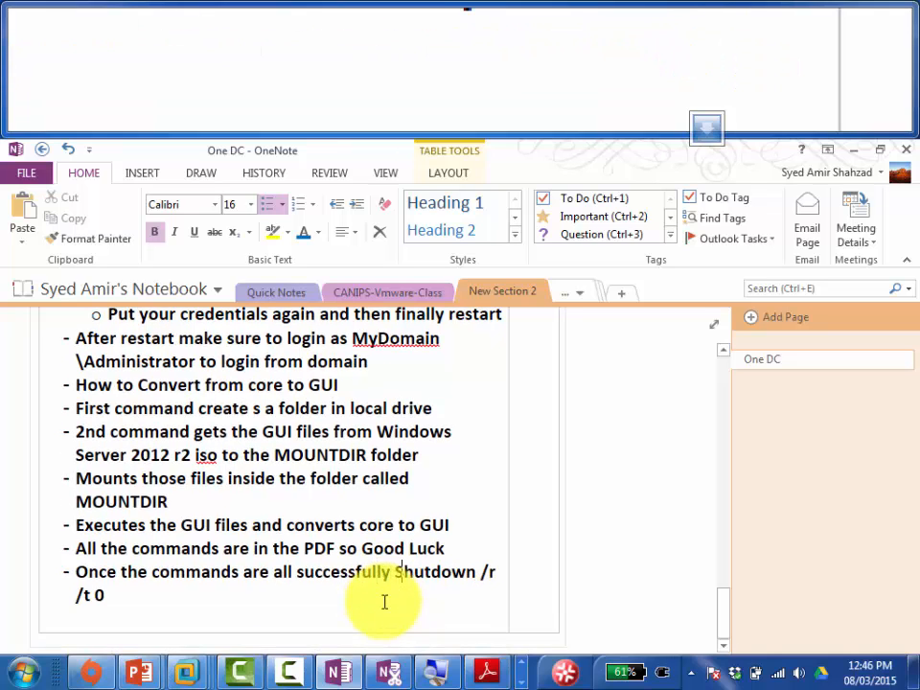
{"action": "type", "text": "hen "}
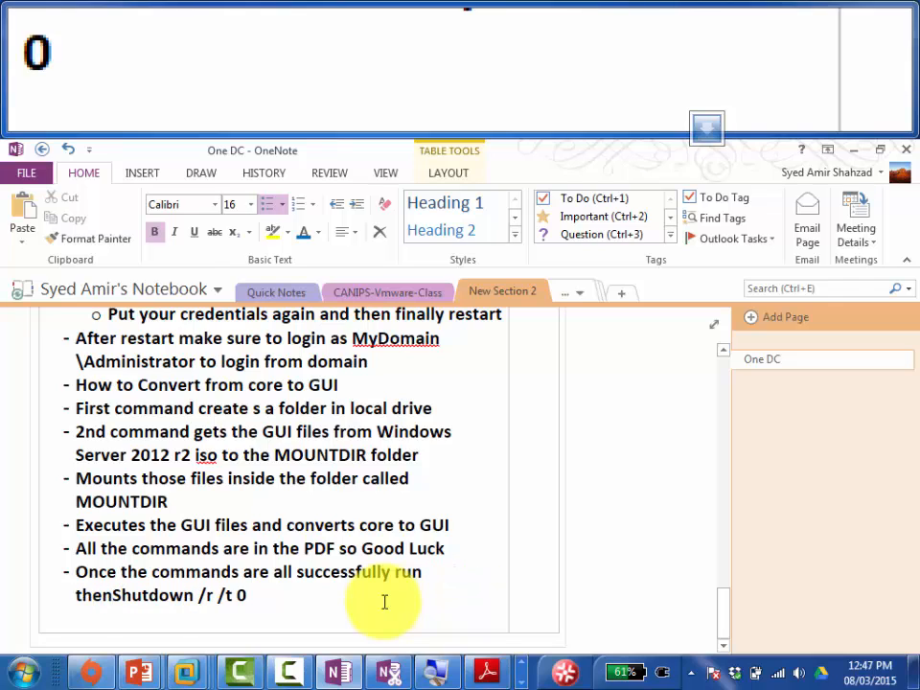
{"action": "type", "text": "restart"}
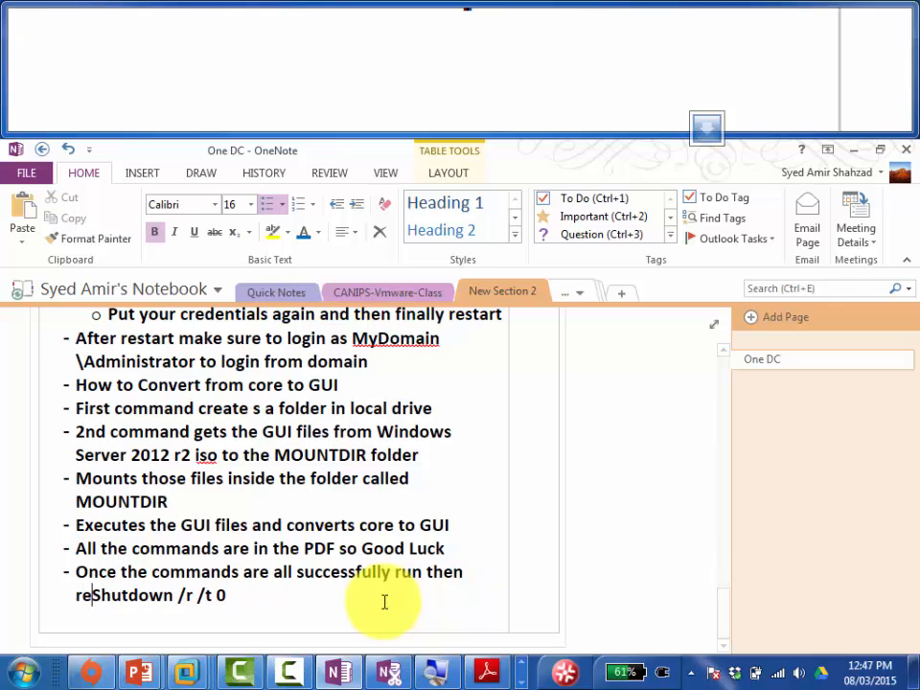
{"action": "type", "text": " the core"}
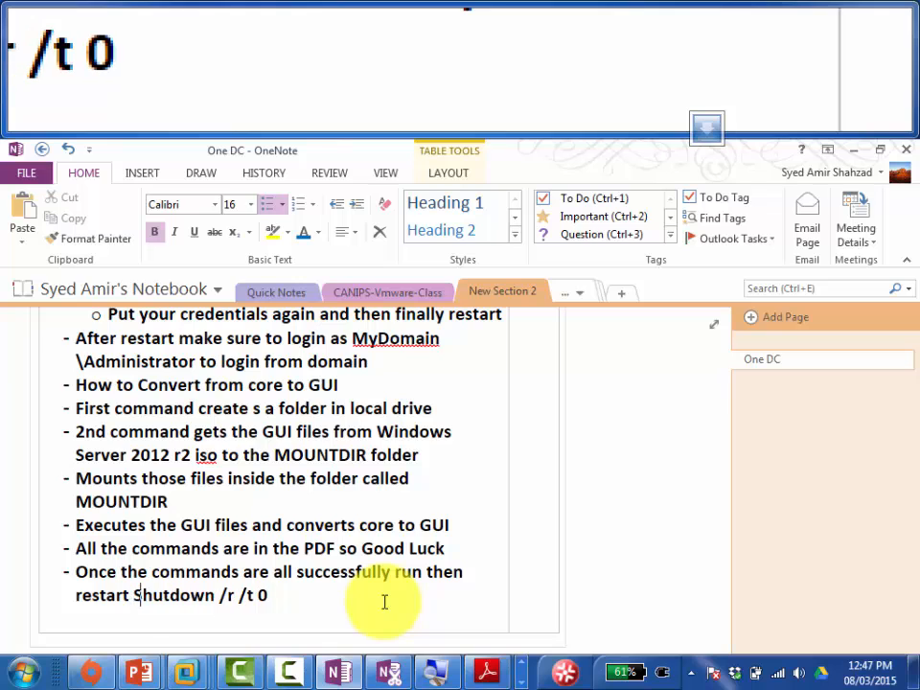
{"action": "type", "text": " server by"}
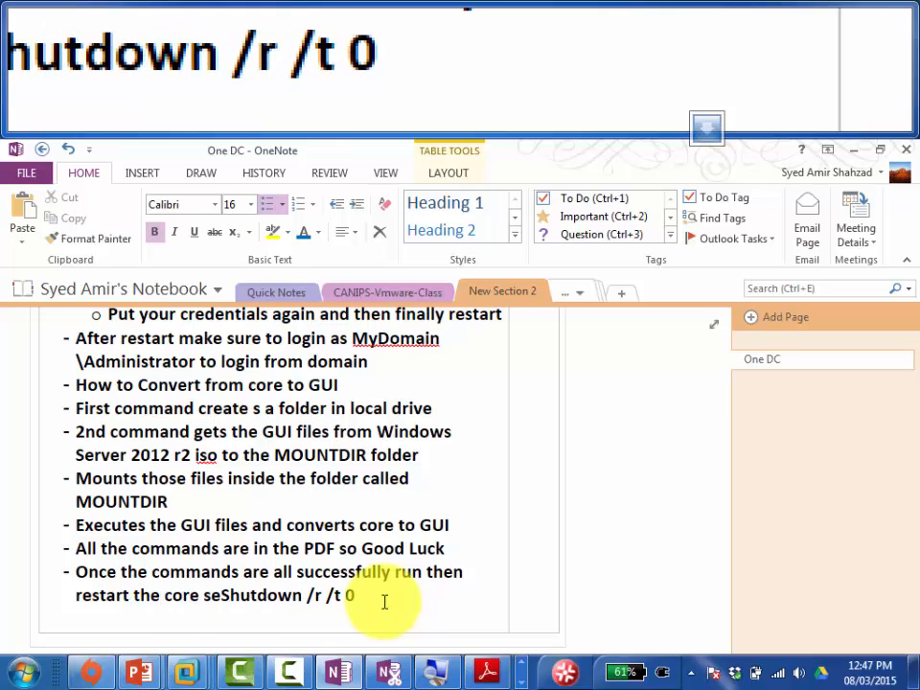
{"action": "type", "text": " putting this "}
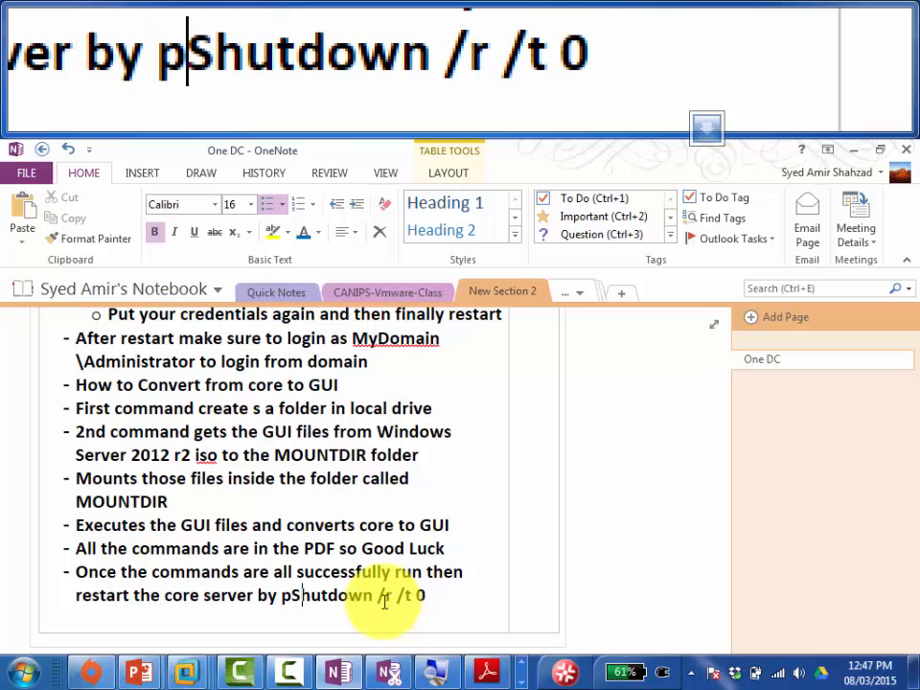
{"action": "type", "text": "command"}
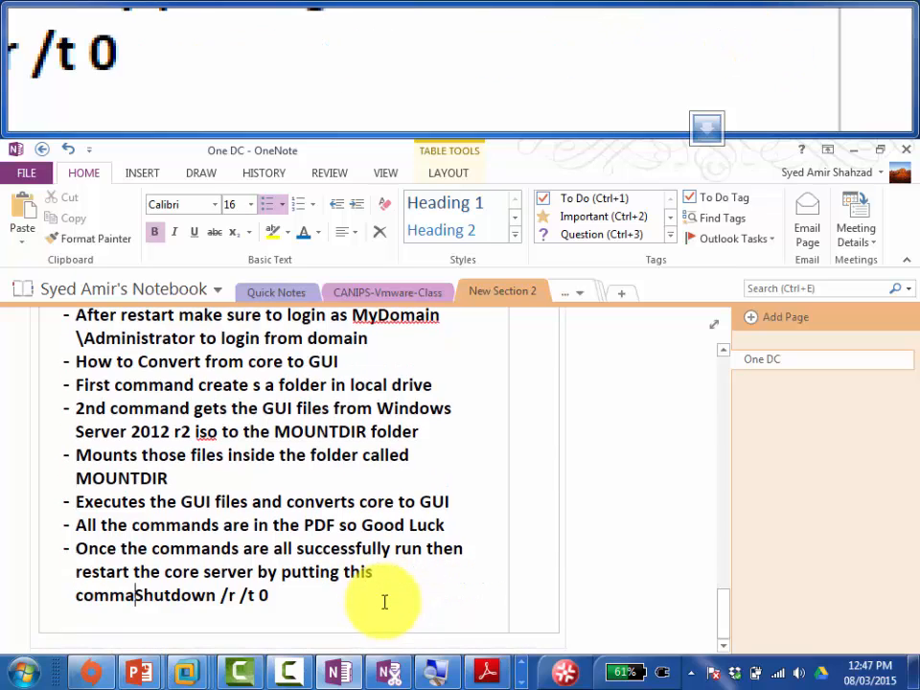
{"action": "type", "text": " ."}
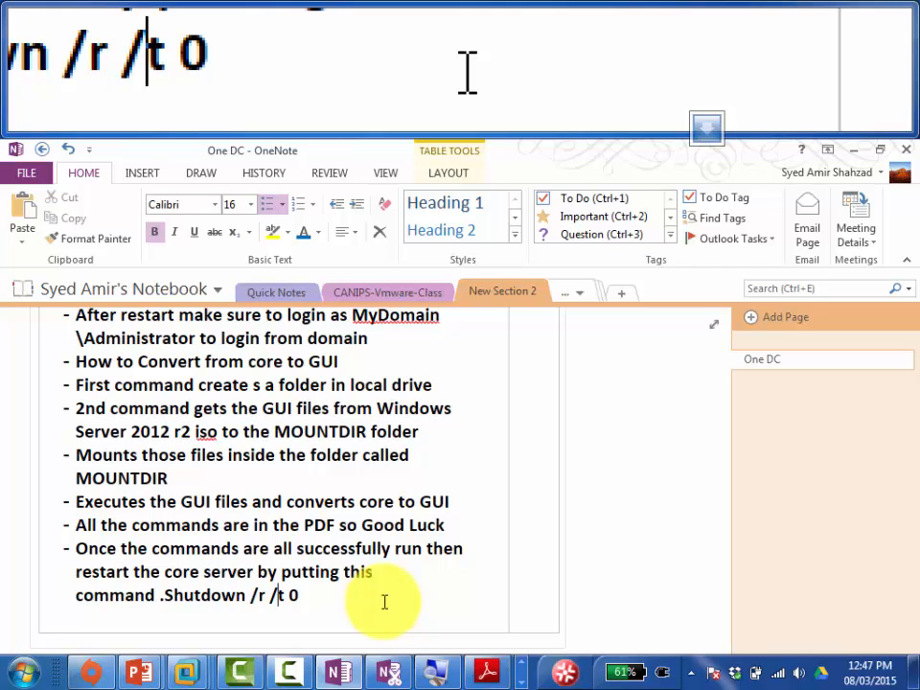
{"action": "key", "text": "Right"}
{"action": "key", "text": "Right"}
{"action": "key", "text": "Right"}
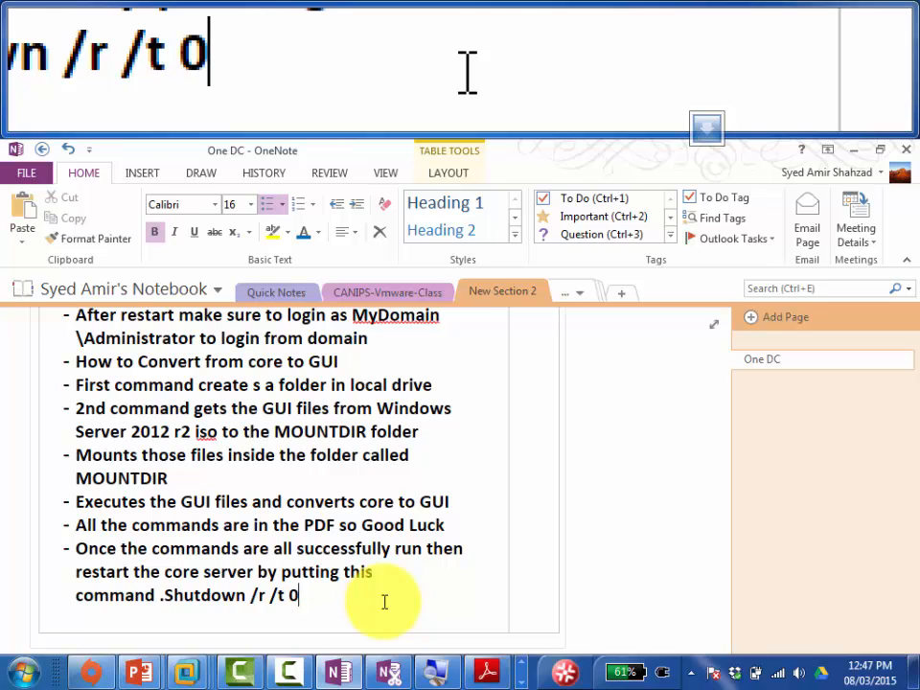
Step: Add a bullet saying that after logging in with the domain admin username, Active Directory Binaries must be installed
{"action": "key", "text": "Return"}
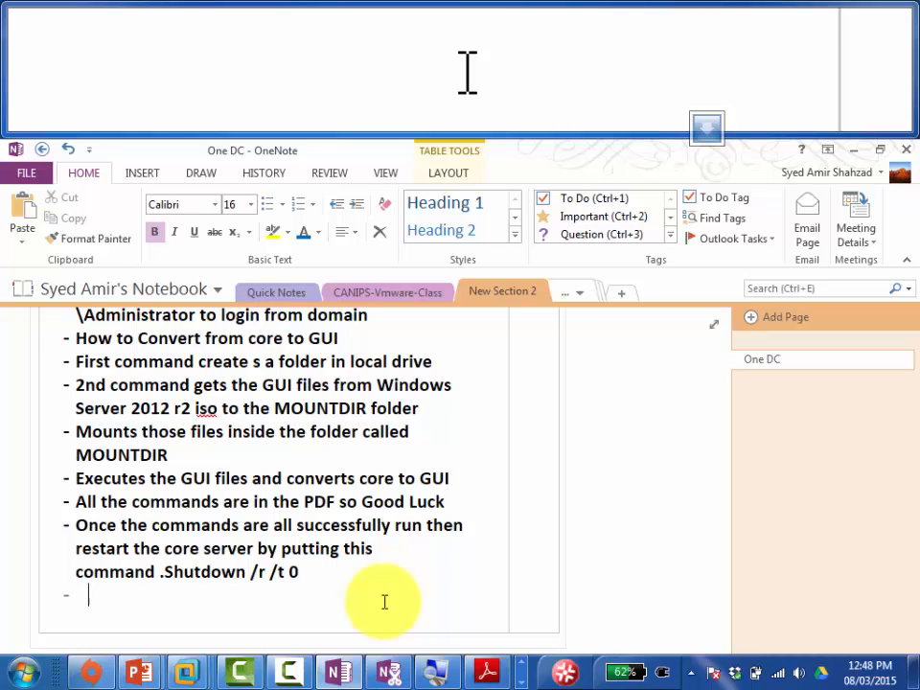
{"action": "type", "text": "Once we login"}
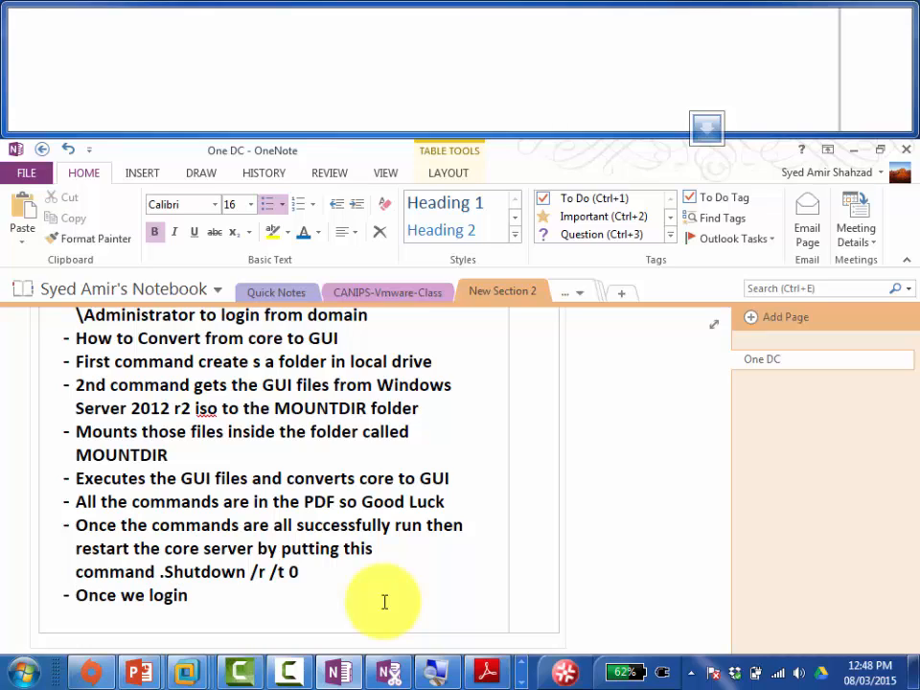
{"action": "type", "text": " from the GUI "}
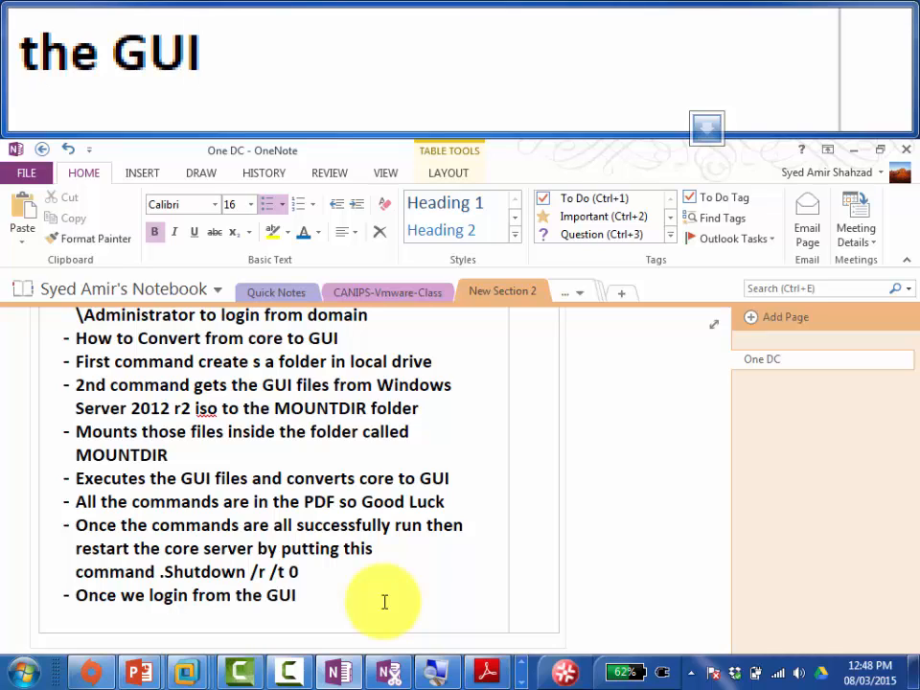
{"action": "type", "text": "crede"}
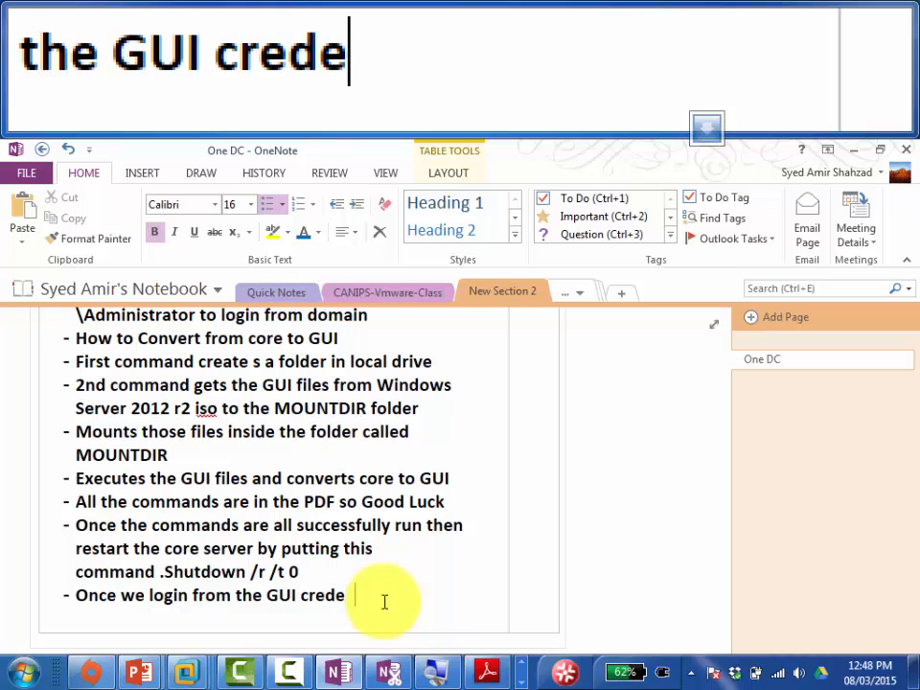
{"action": "type", "text": "ntial area"}
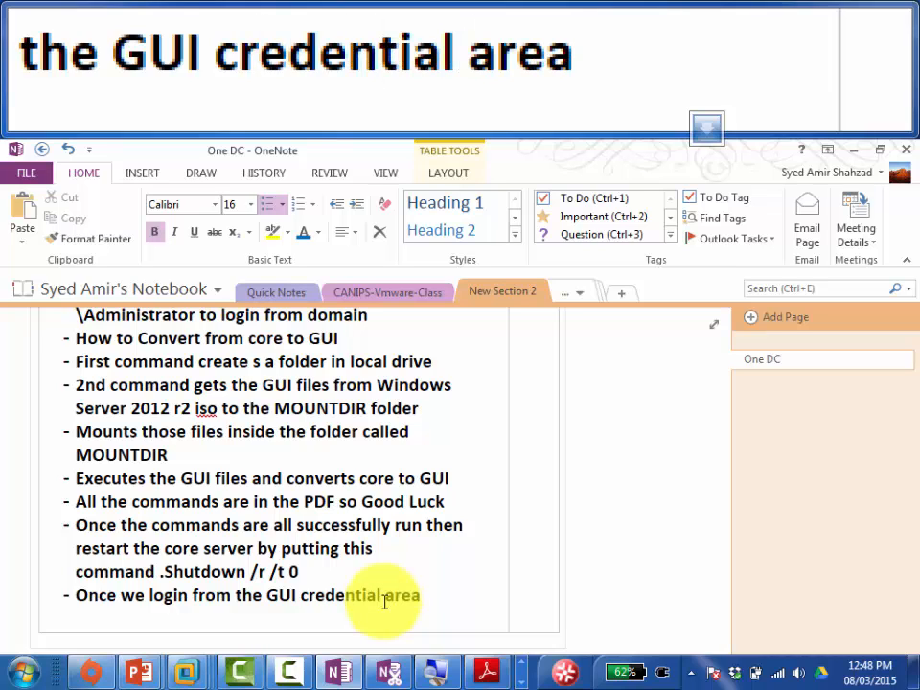
{"action": "type", "text": " with admin"}
{"action": "key", "text": "BackSpace"}
{"action": "key", "text": "BackSpace"}
{"action": "key", "text": "BackSpace"}
{"action": "key", "text": "BackSpace"}
{"action": "key", "text": "BackSpace"}
{"action": "key", "text": "BackSpace"}
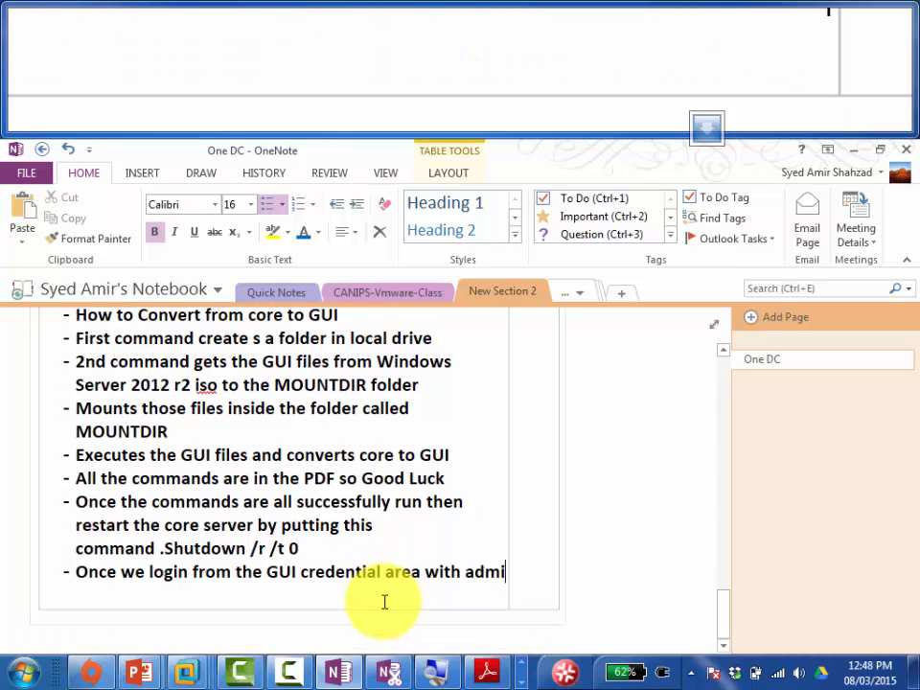
{"action": "type", "text": "domain"}
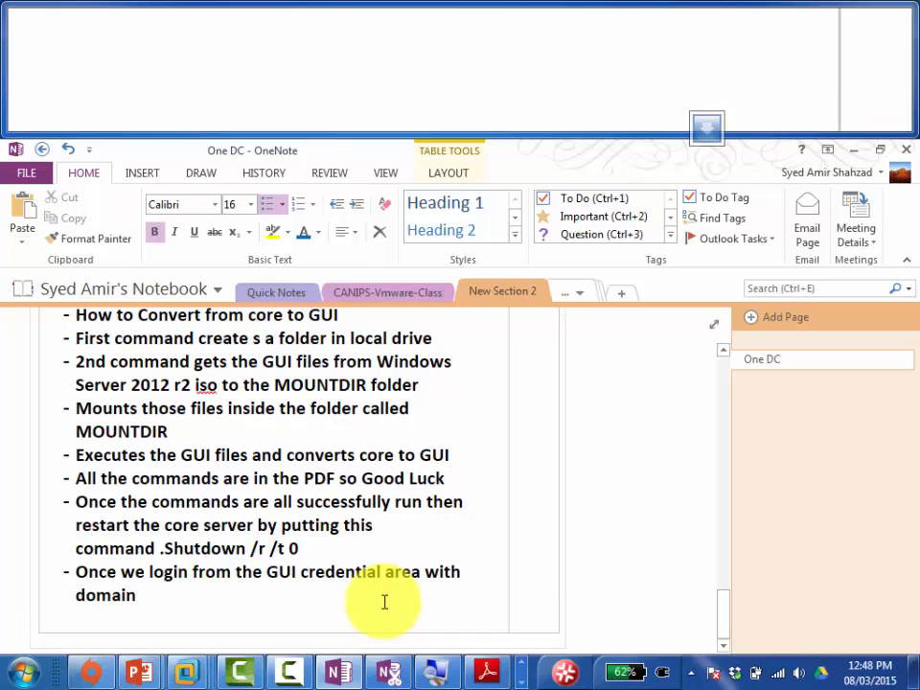
{"action": "type", "text": " admin"}
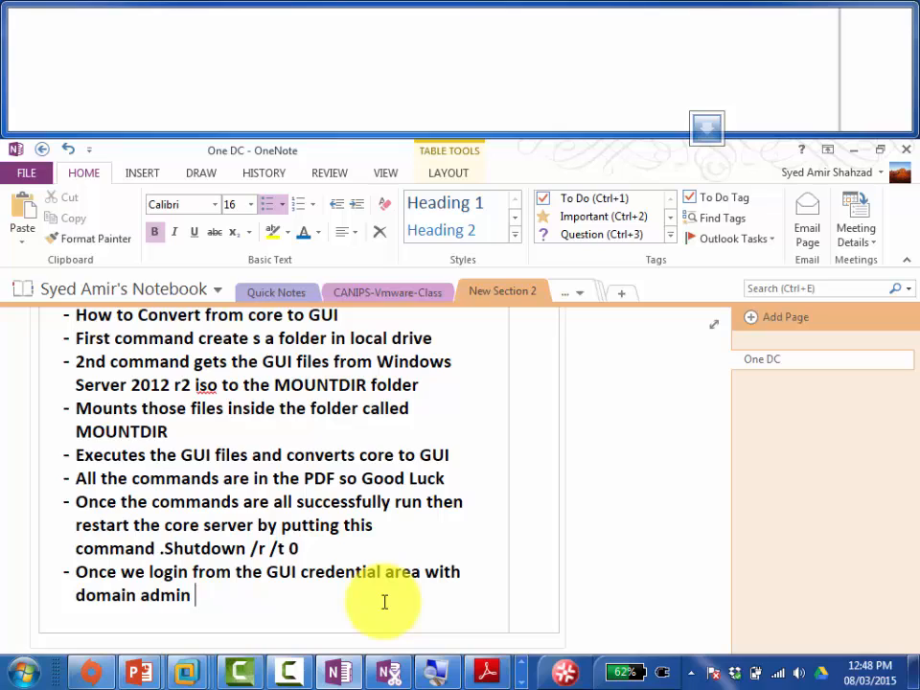
{"action": "type", "text": " username then"}
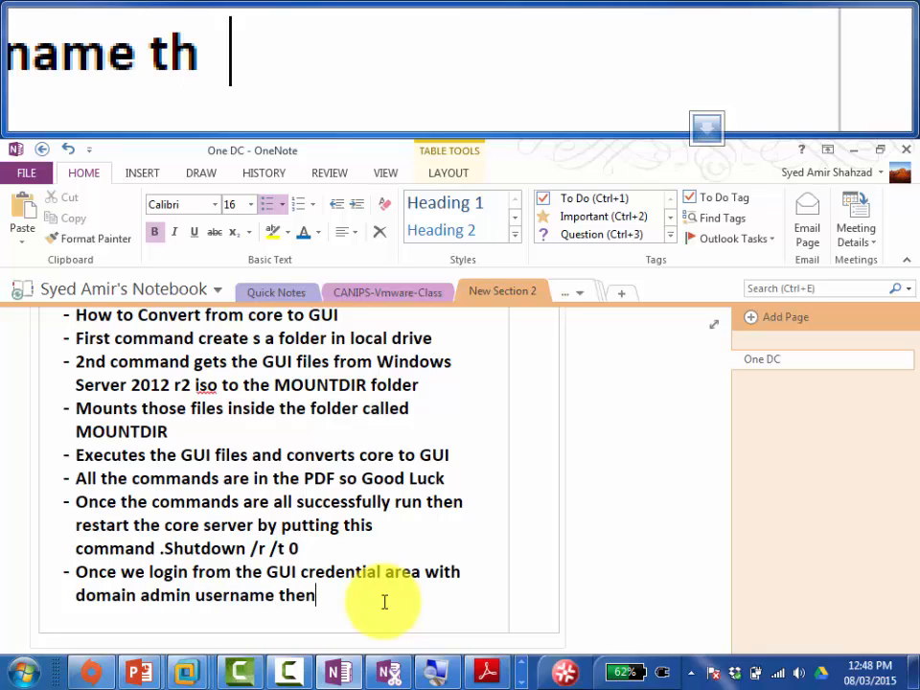
{"action": "type", "text": " we need to"}
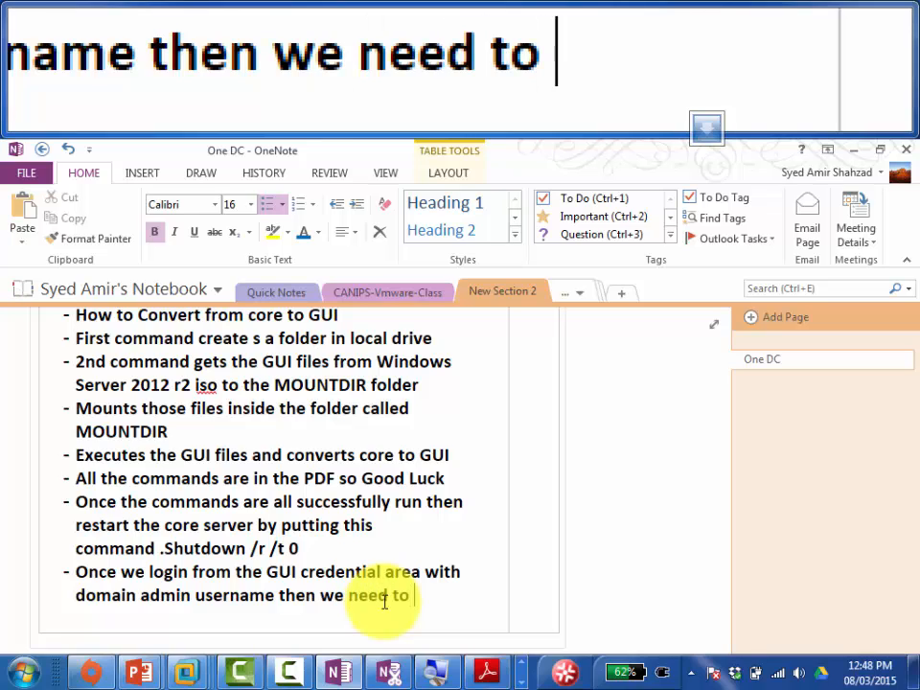
{"action": "type", "text": " install"}
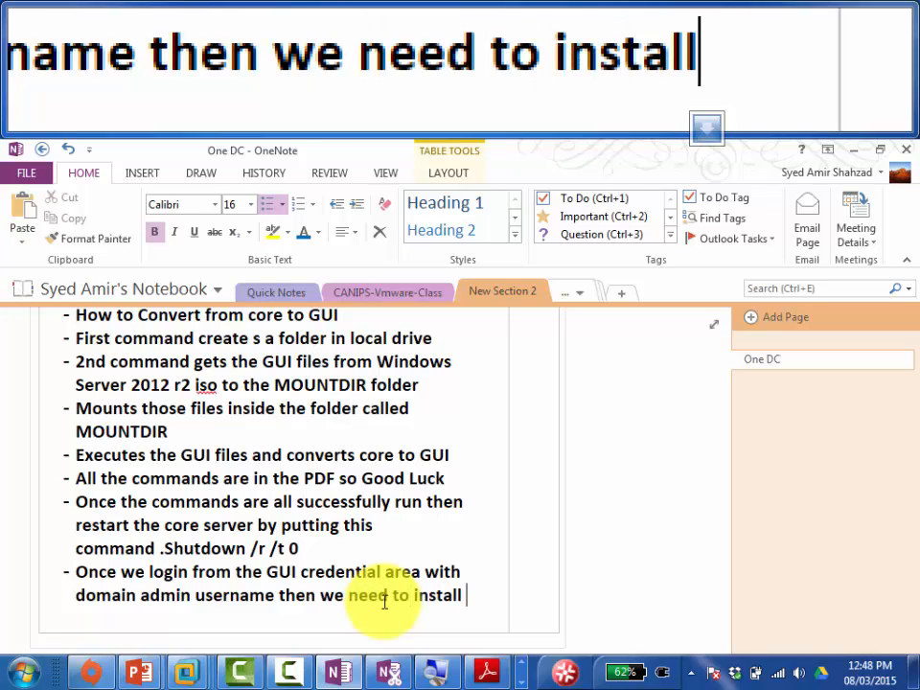
{"action": "type", "text": " Act"}
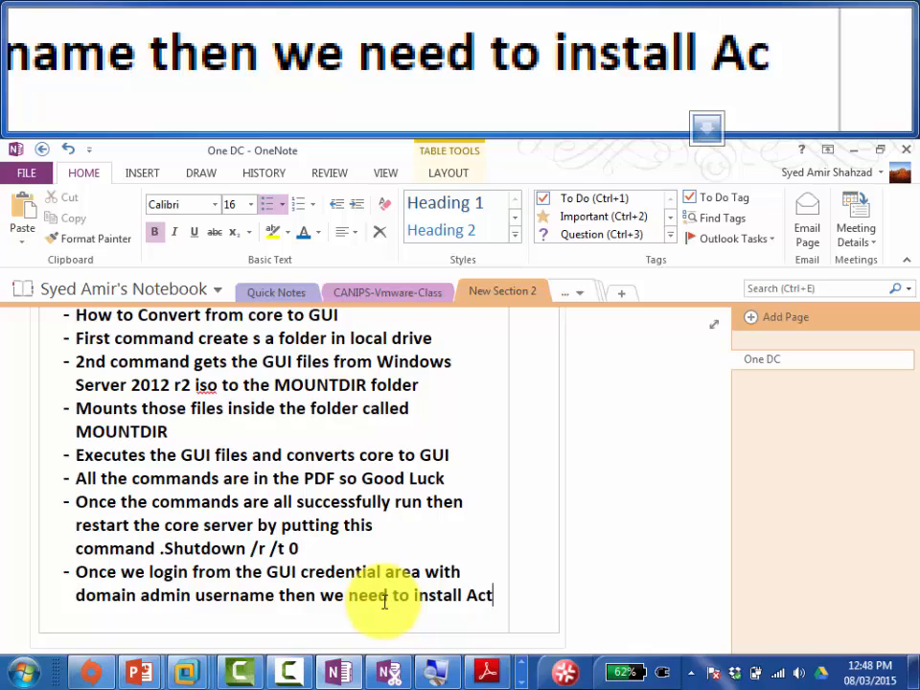
{"action": "type", "text": "ive Directory"}
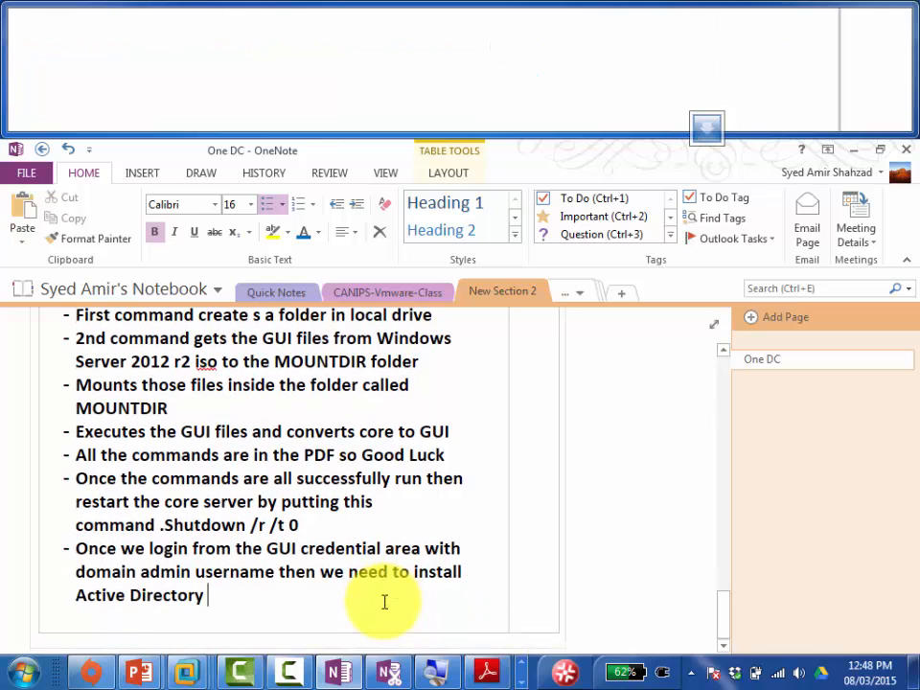
{"action": "type", "text": " Binaries"}
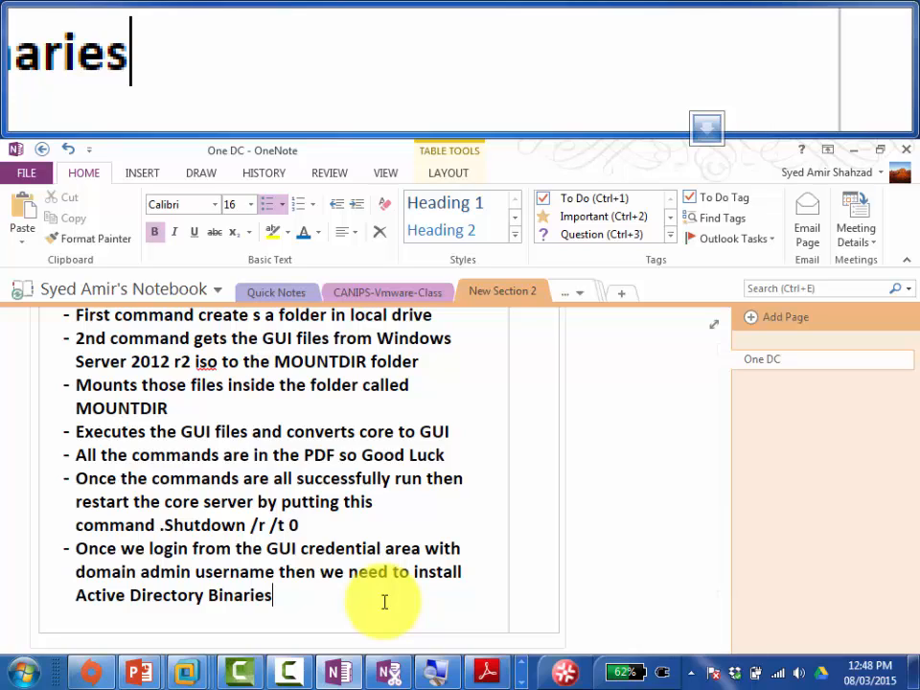
{"action": "key", "text": "Return"}
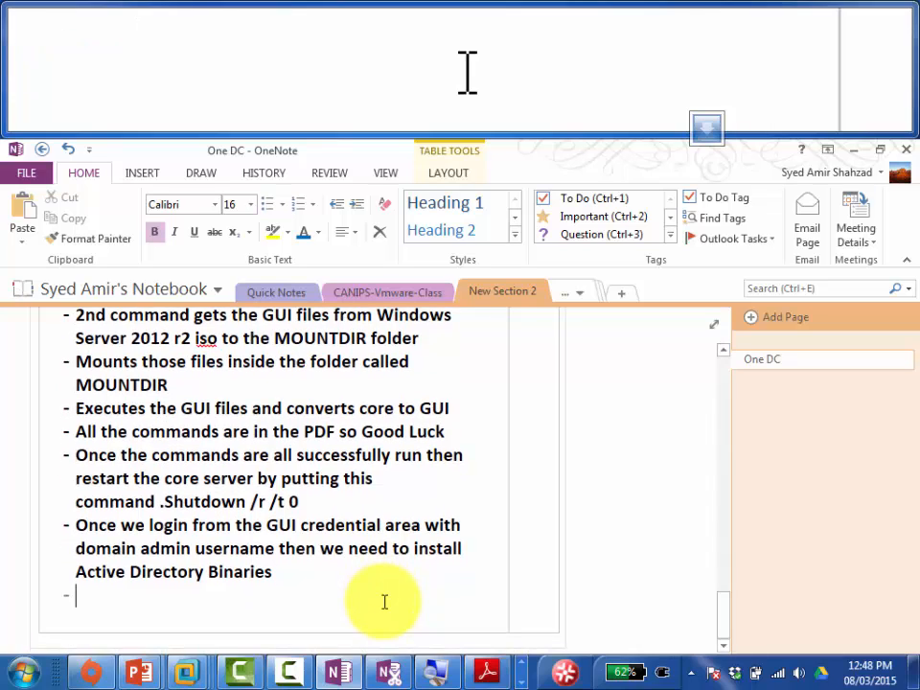
Step: Add the bullet 'For that lets go to Add roles and features and click it'
{"action": "type", "text": "For that"}
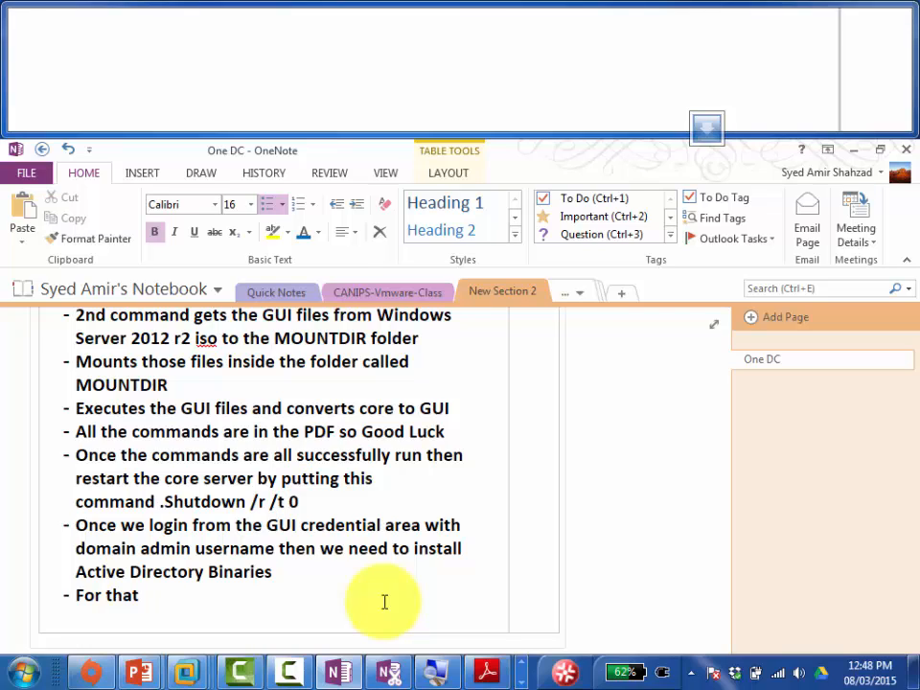
{"action": "type", "text": "let g"}
{"action": "key", "text": "BackSpace"}
{"action": "key", "text": "BackSpace"}
{"action": "type", "text": "s g"}
{"action": "type", "text": "o to "}
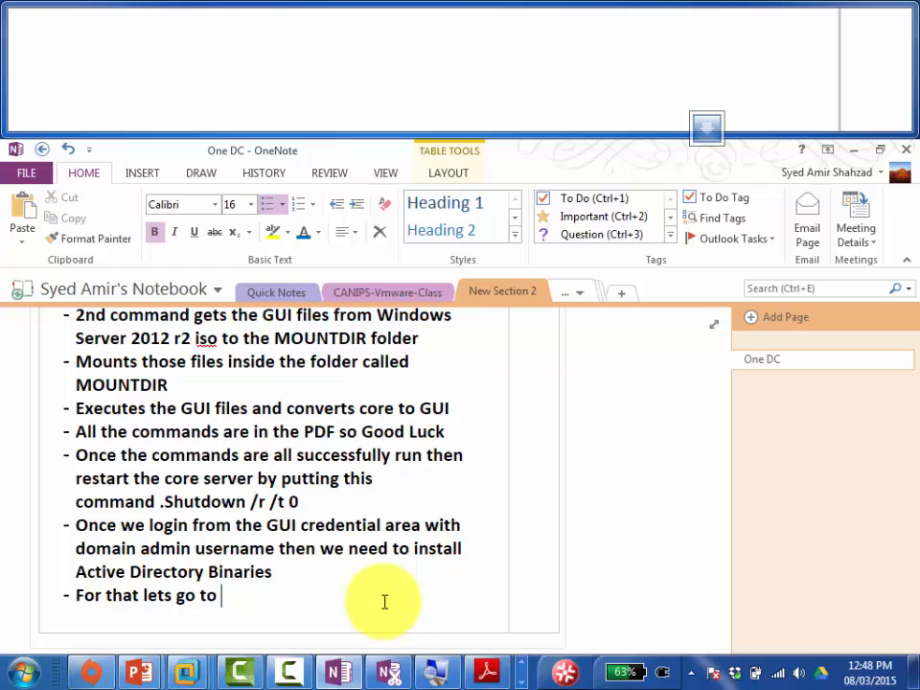
{"action": "type", "text": "Add r"}
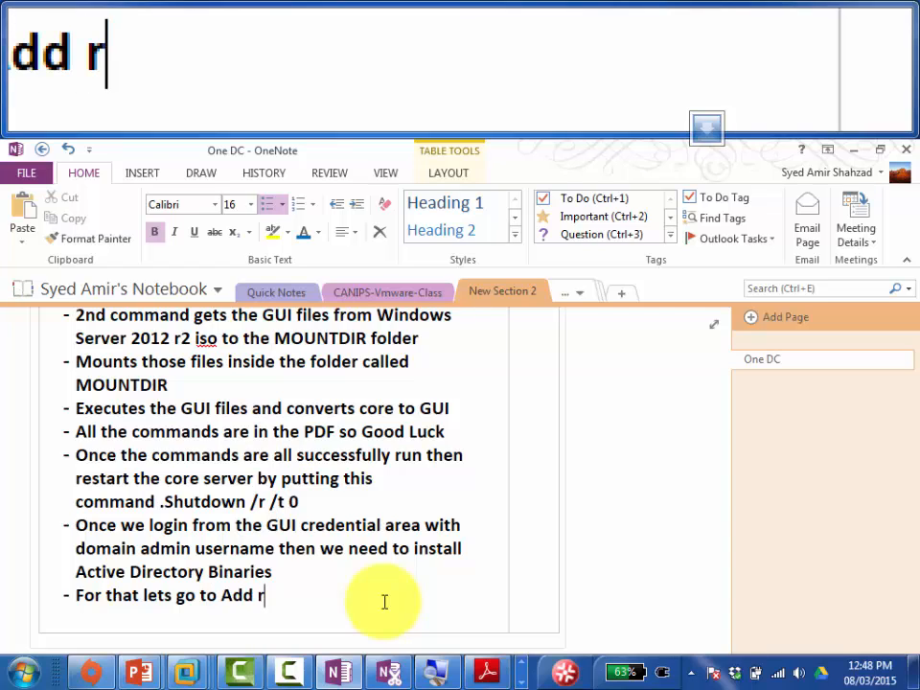
{"action": "type", "text": "oles and features an"}
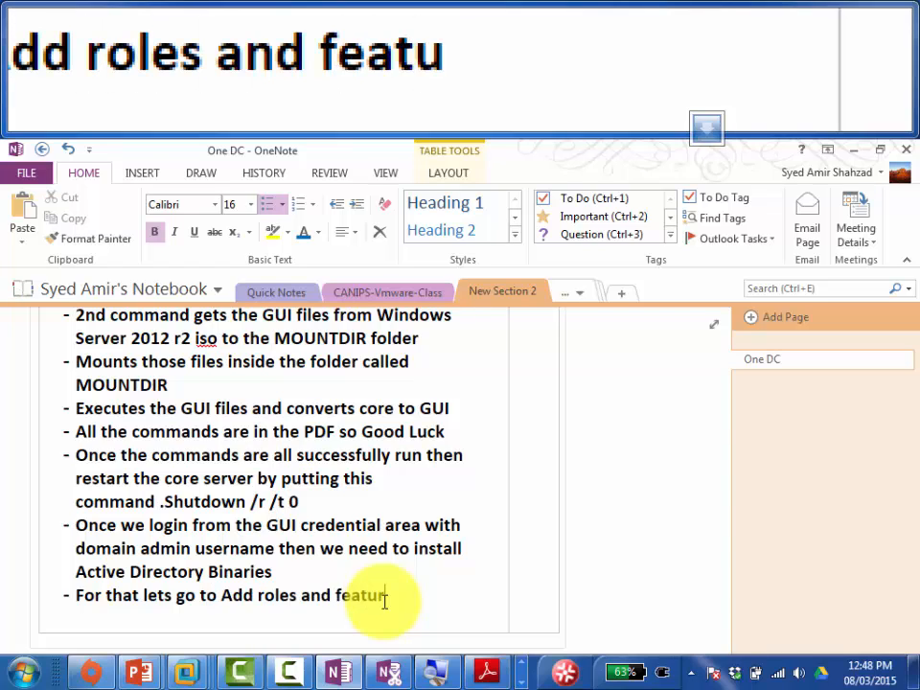
{"action": "type", "text": "d c"}
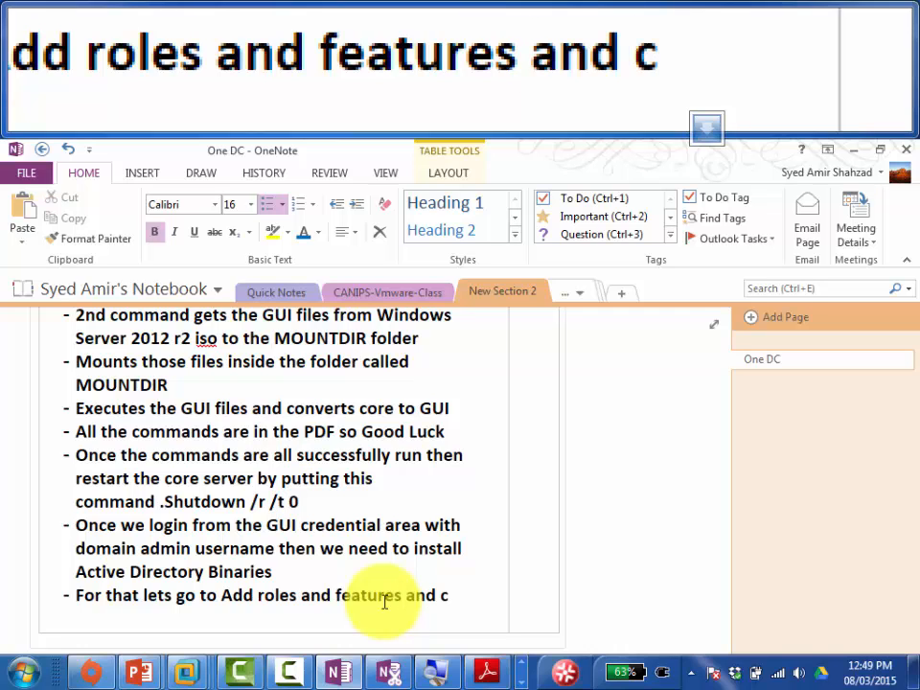
{"action": "type", "text": "lick  it"}
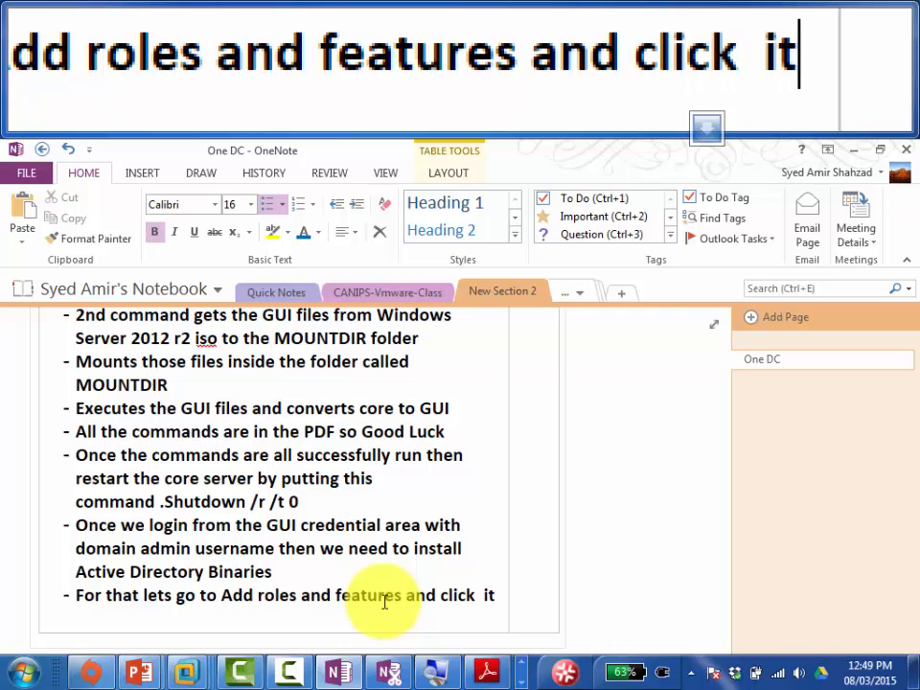
{"action": "key", "text": "Return"}
{"action": "left_click", "coordinate": [188, 672]}
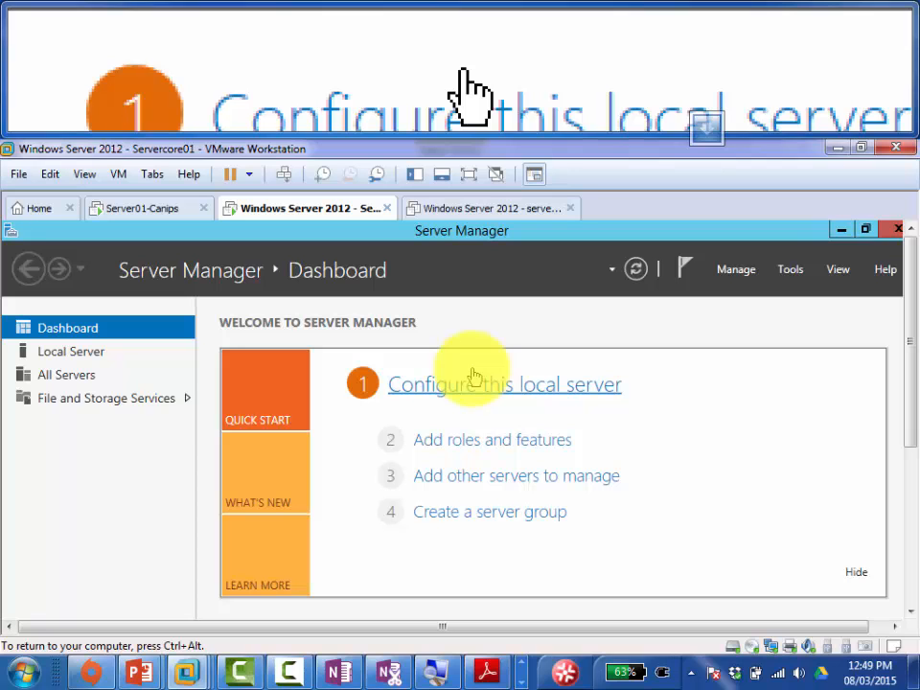
Step: Hide the screen recorder panel and give input focus to the virtual machine
{"action": "left_click", "coordinate": [524, 667]}
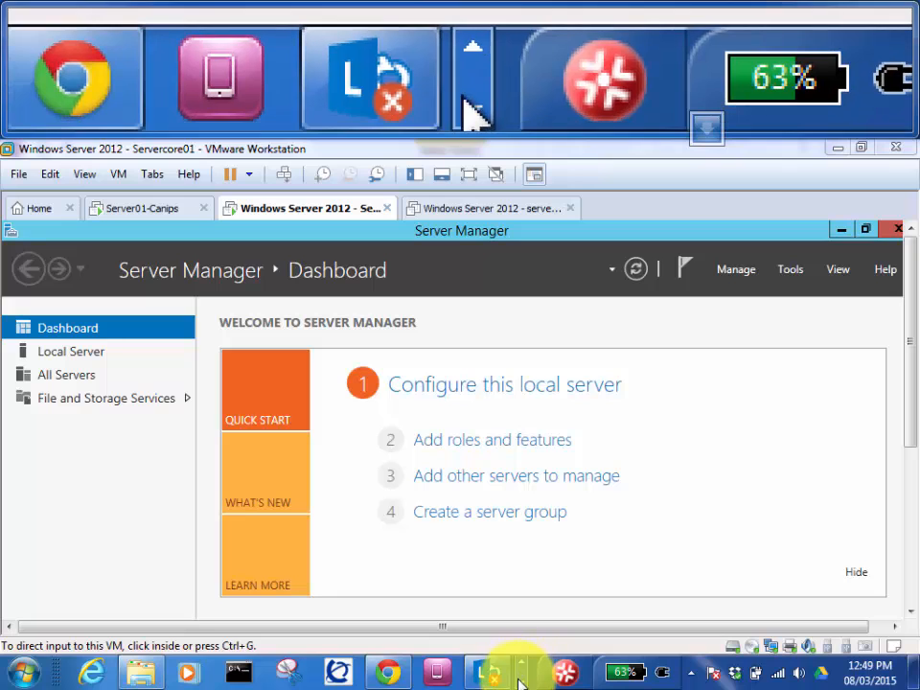
{"action": "left_click", "coordinate": [519, 684]}
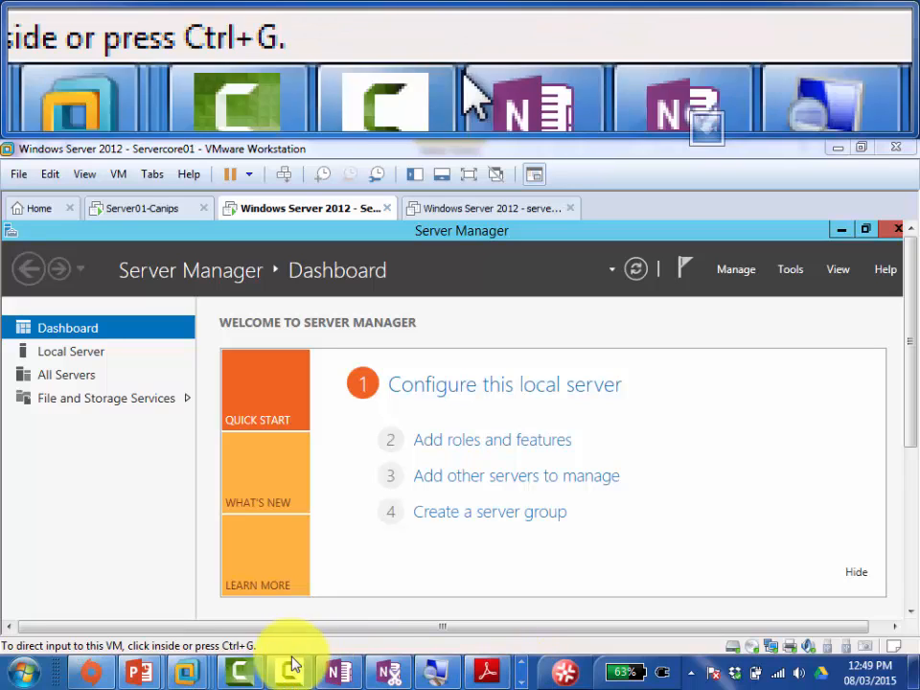
{"action": "left_click", "coordinate": [290, 676]}
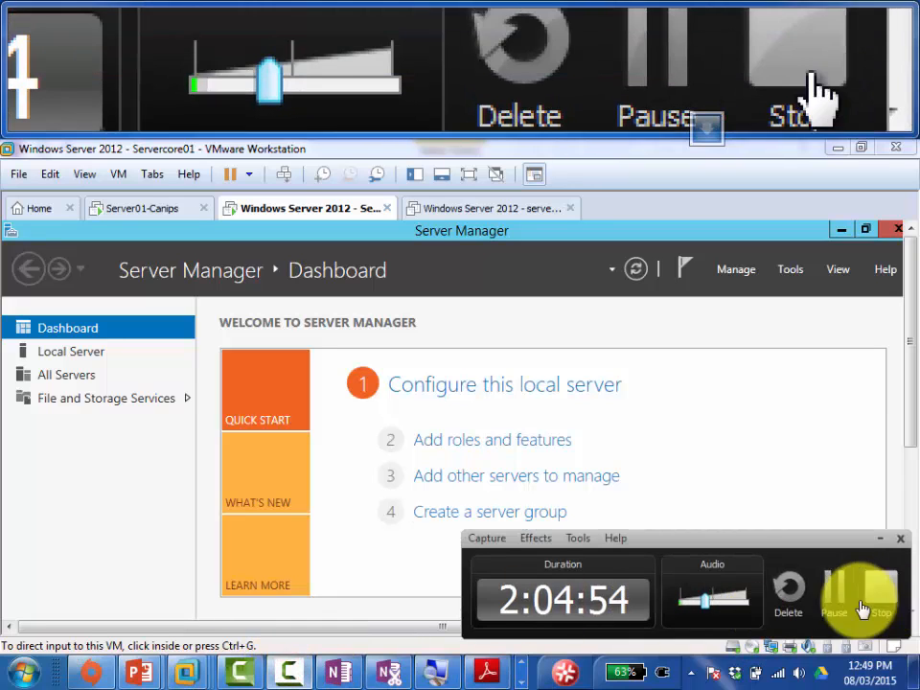
{"action": "left_click", "coordinate": [145, 501]}
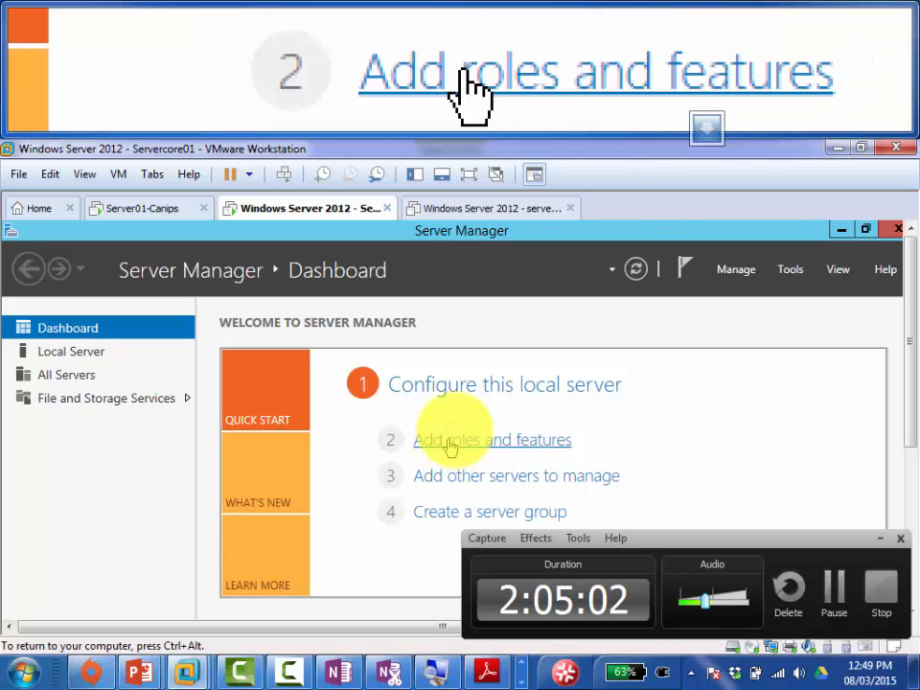
{"action": "left_click", "coordinate": [653, 203]}
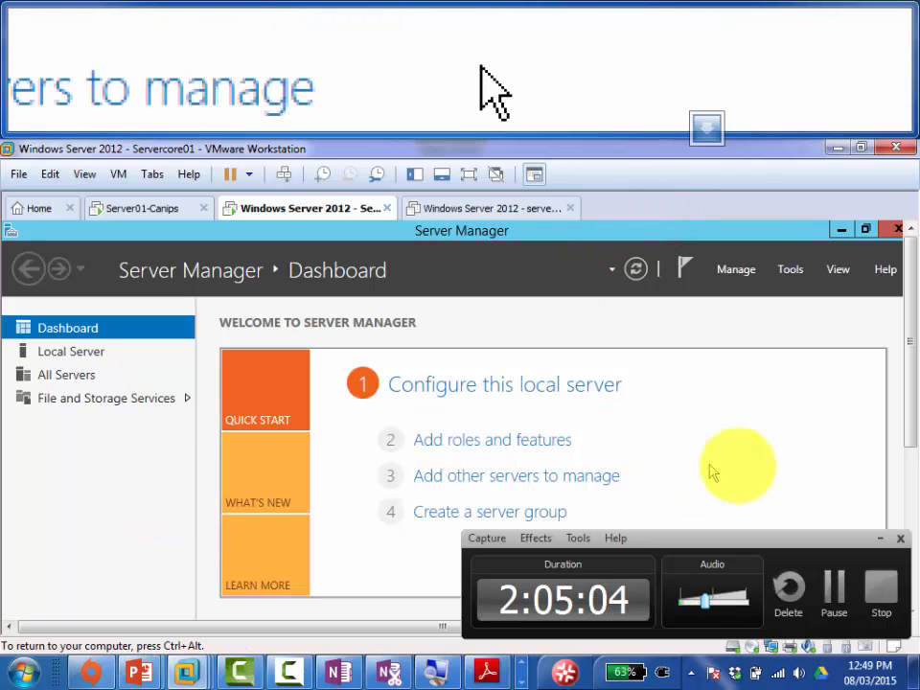
{"action": "left_click", "coordinate": [881, 538]}
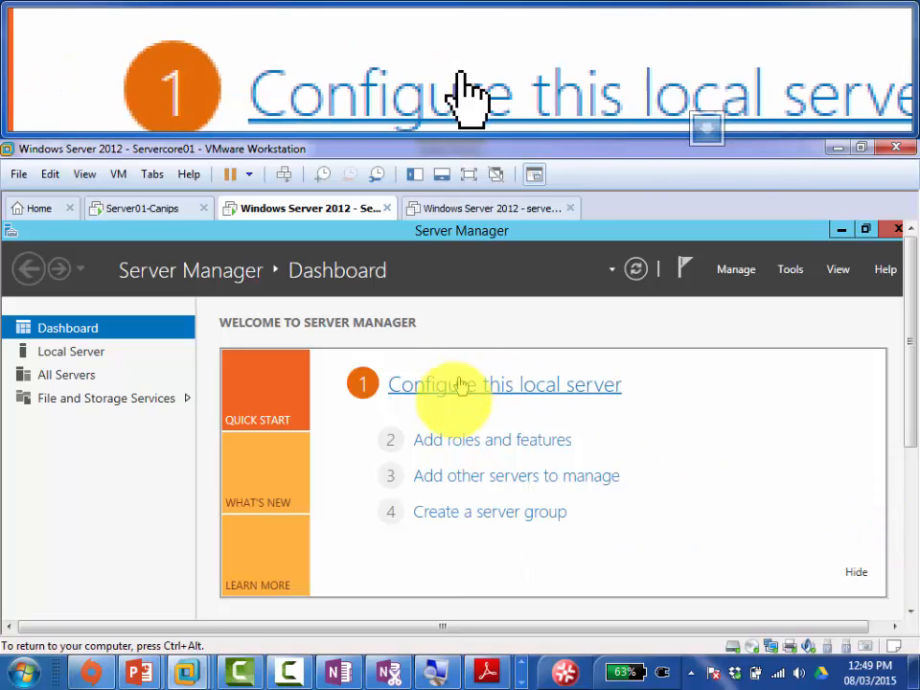
Step: Launch Add Roles and Features from Server Manager and close the Ease of Access Center
{"action": "left_click", "coordinate": [475, 440]}
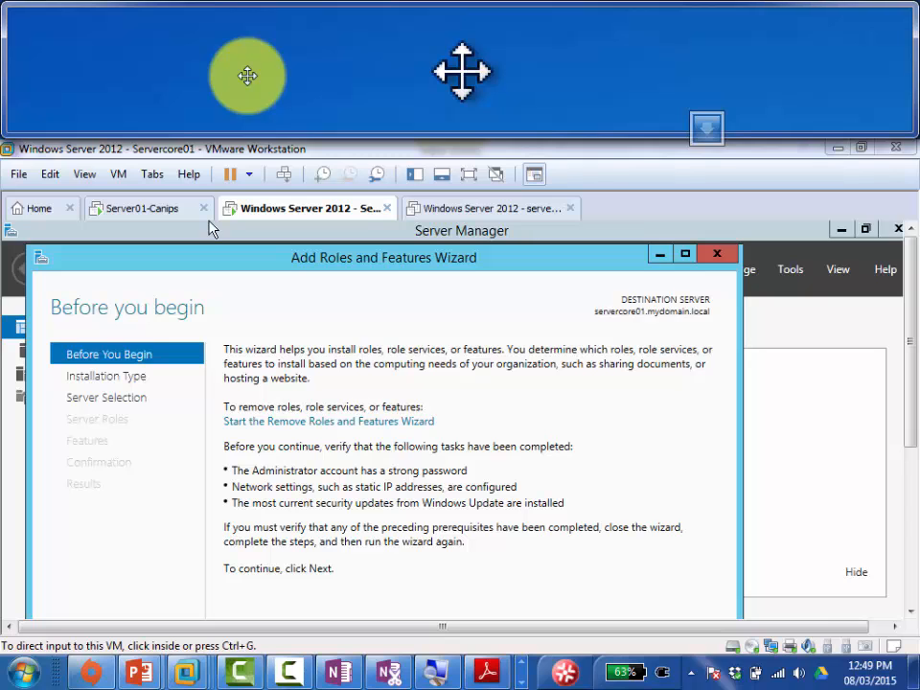
{"action": "key", "text": "ctrl+alt+l"}
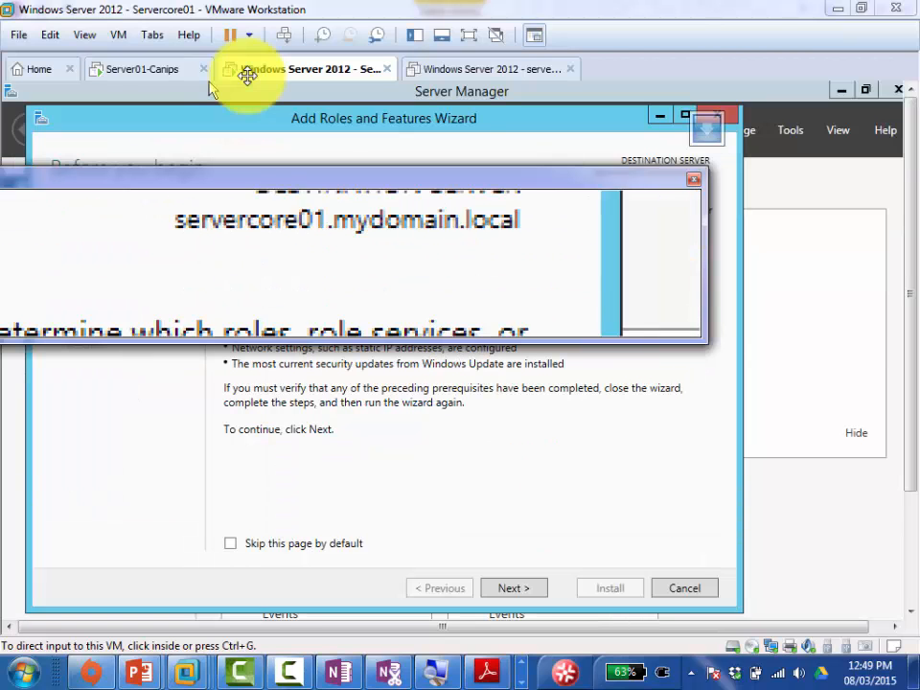
{"action": "left_click", "coordinate": [694, 179]}
{"action": "key", "text": "super+u"}
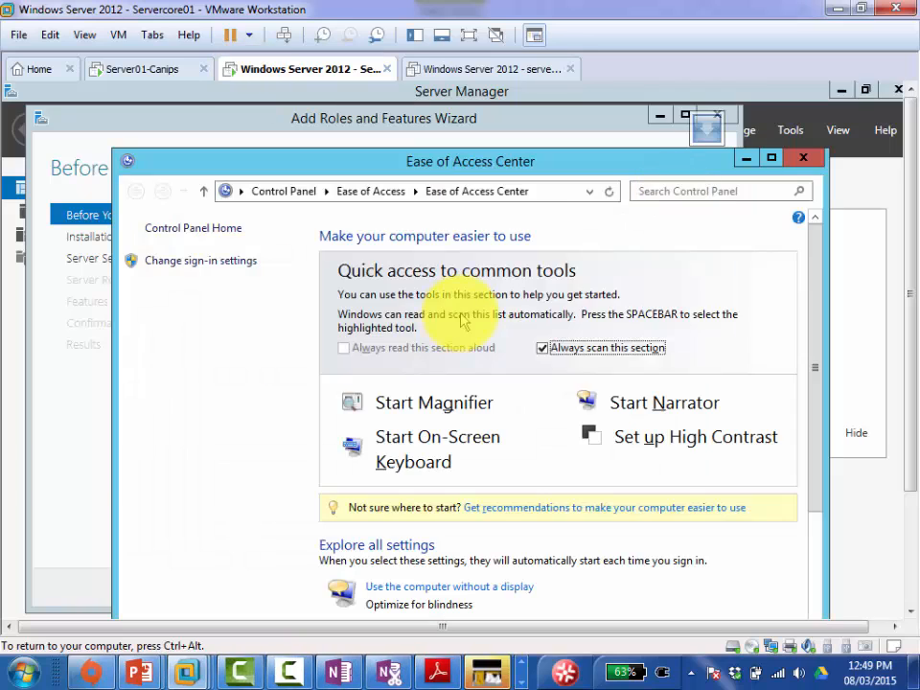
{"action": "left_click", "coordinate": [803, 158]}
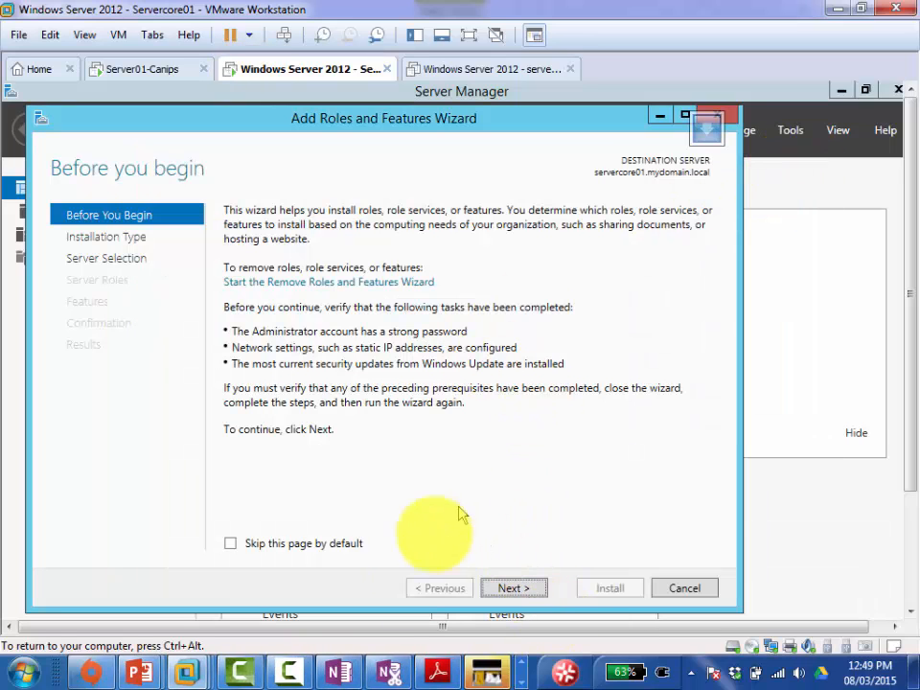
{"action": "left_click", "coordinate": [347, 660]}
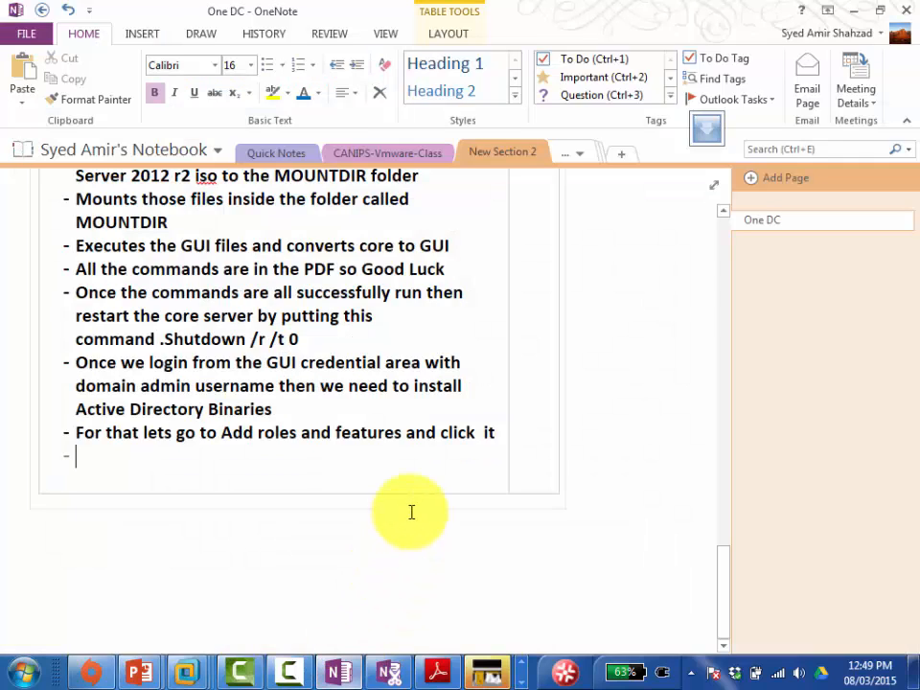
Step: Add the bullet 'Click NEXt to first three windows until we reach ROLES window' and start another bullet
{"action": "type", "text": "C"}
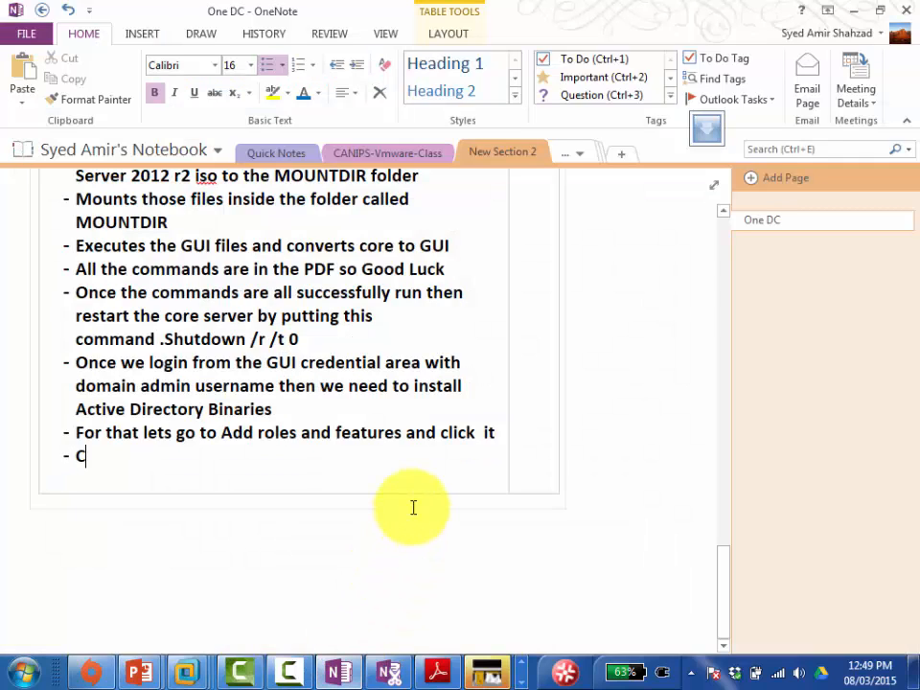
{"action": "type", "text": "lick NEXt to "}
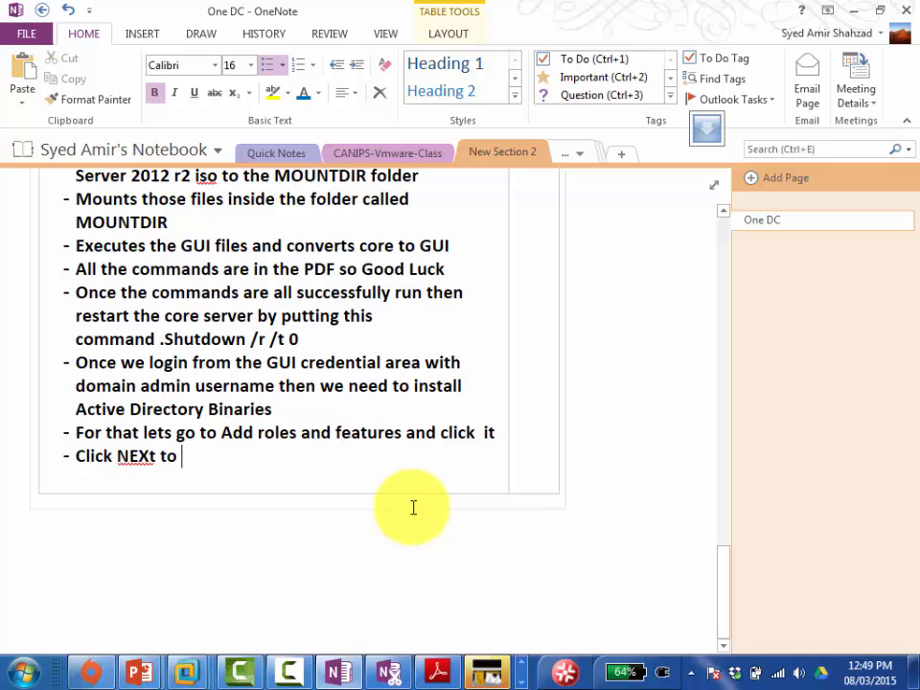
{"action": "type", "text": "first three"}
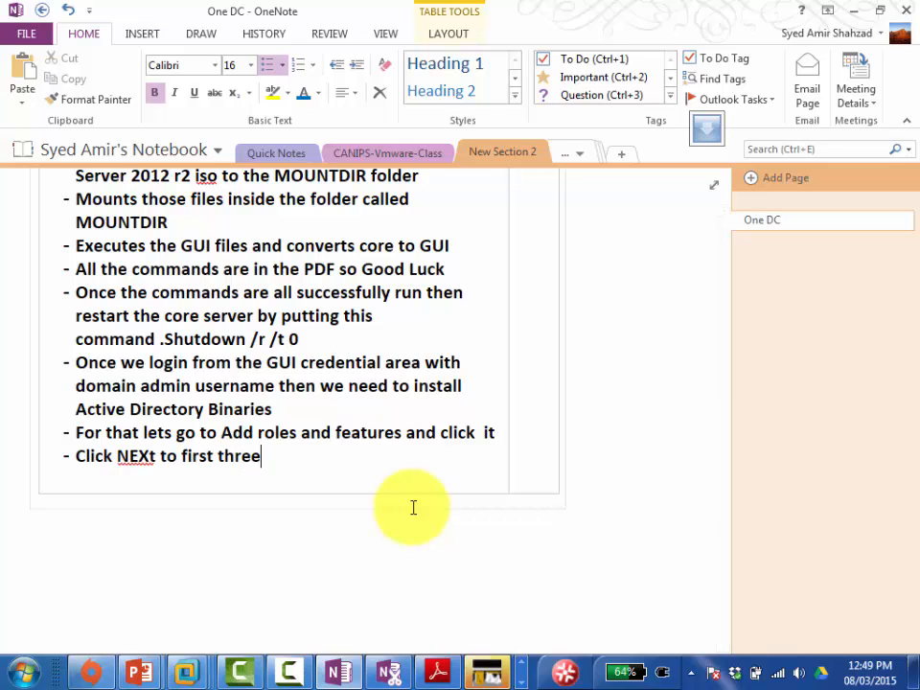
{"action": "type", "text": " windows"}
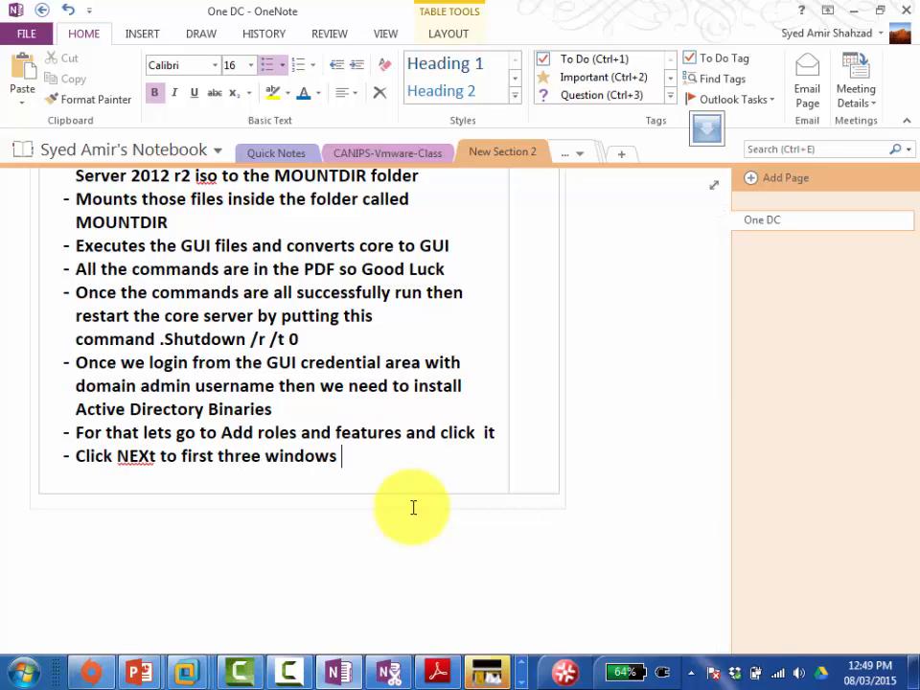
{"action": "type", "text": " until we rea"}
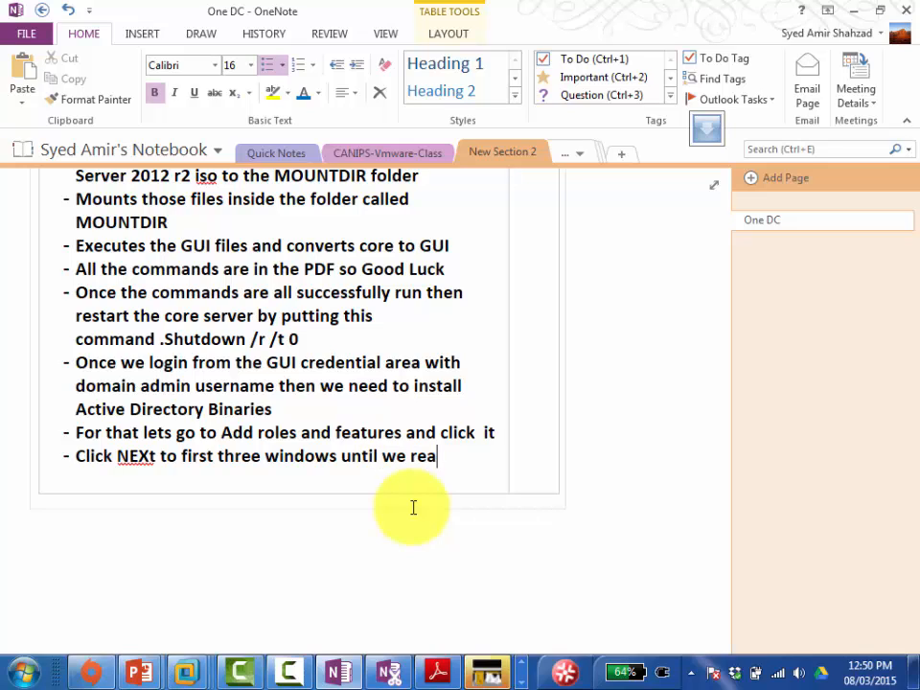
{"action": "type", "text": "ch ROLES"}
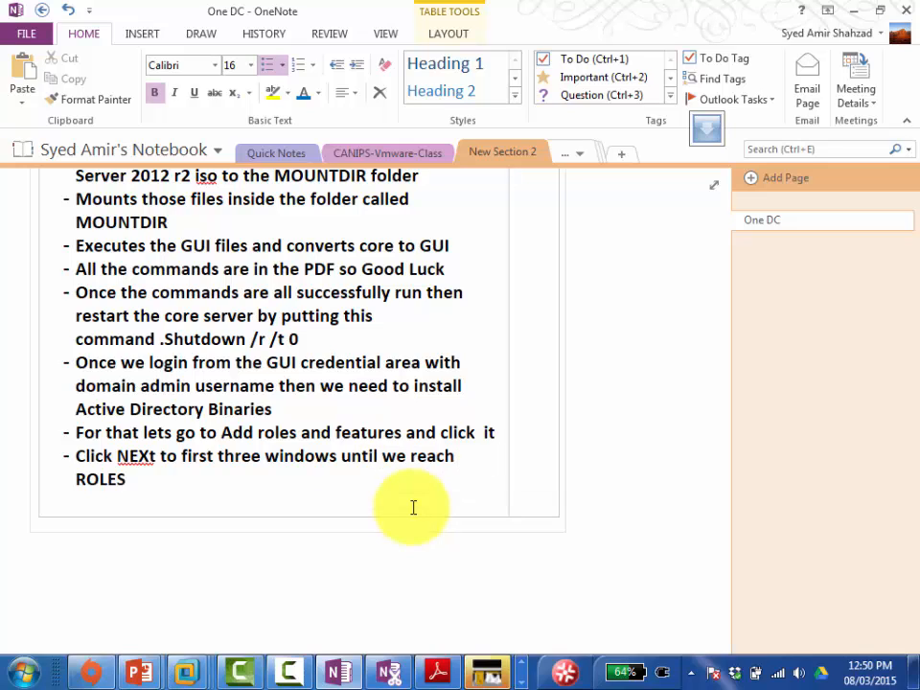
{"action": "type", "text": " window"}
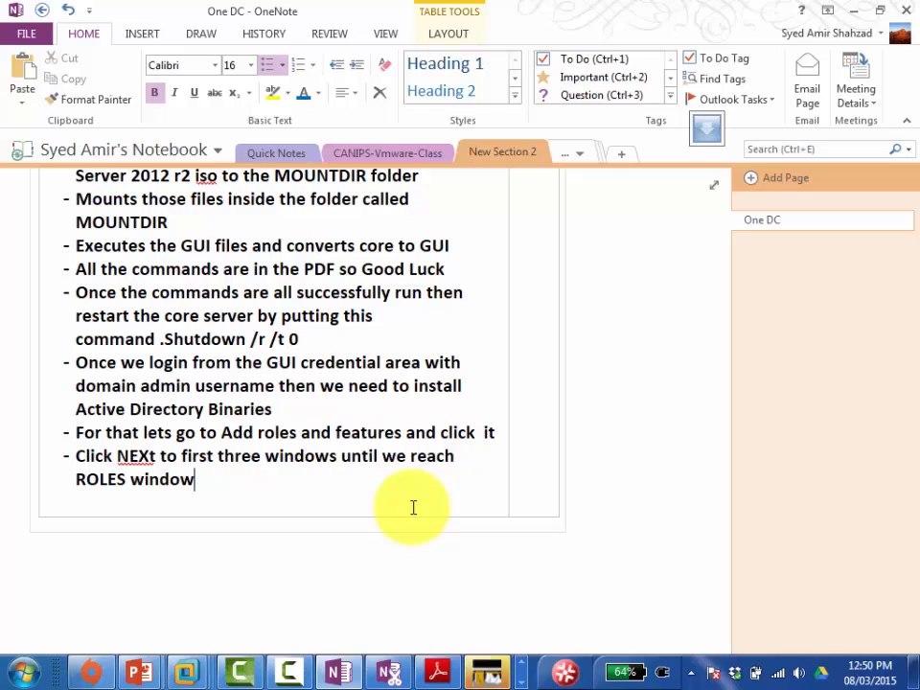
{"action": "key", "text": "Return"}
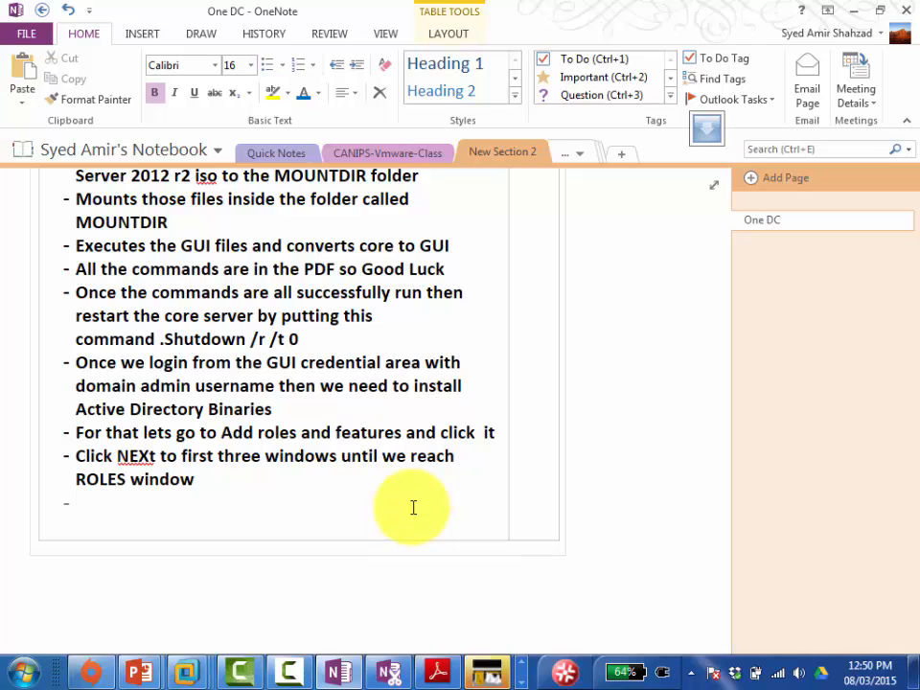
Step: Click Next past three wizard pages, then tick Active Directory Domain Services and add its required features
{"action": "key", "text": "alt+Tab"}
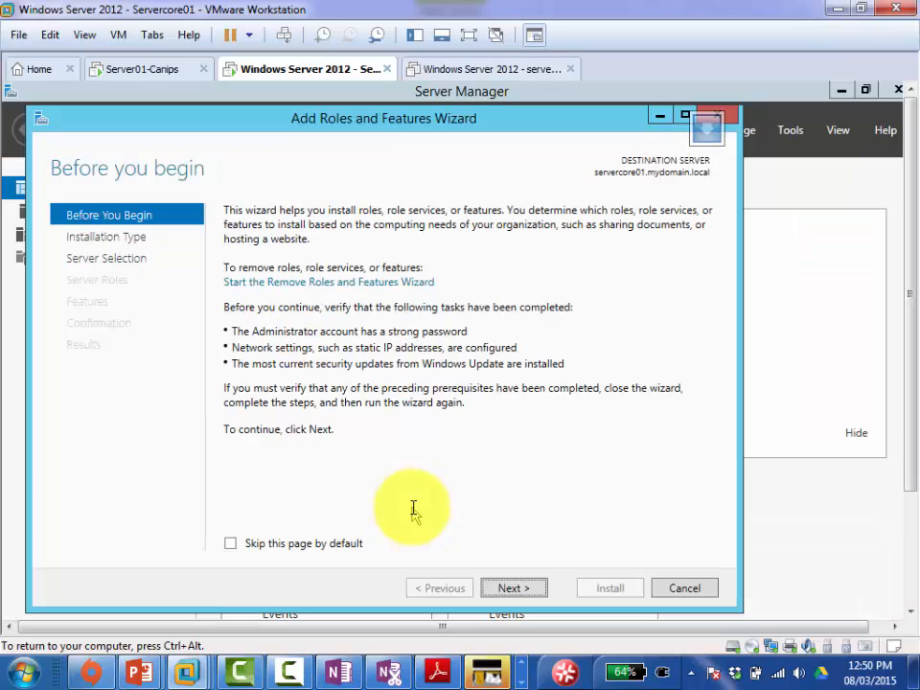
{"action": "left_click", "coordinate": [524, 592]}
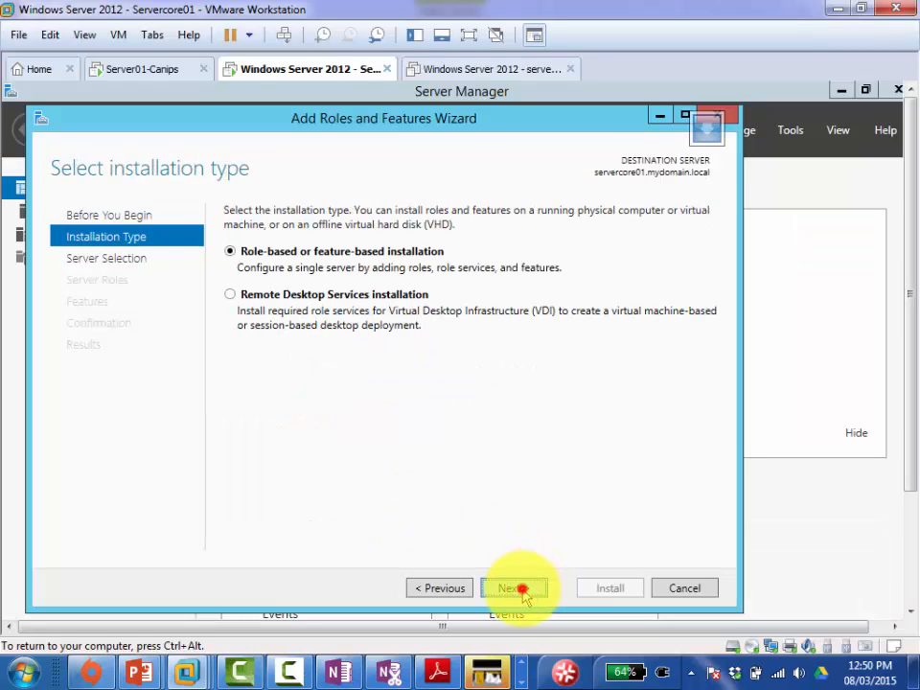
{"action": "left_click", "coordinate": [524, 592]}
{"action": "left_click", "coordinate": [523, 589]}
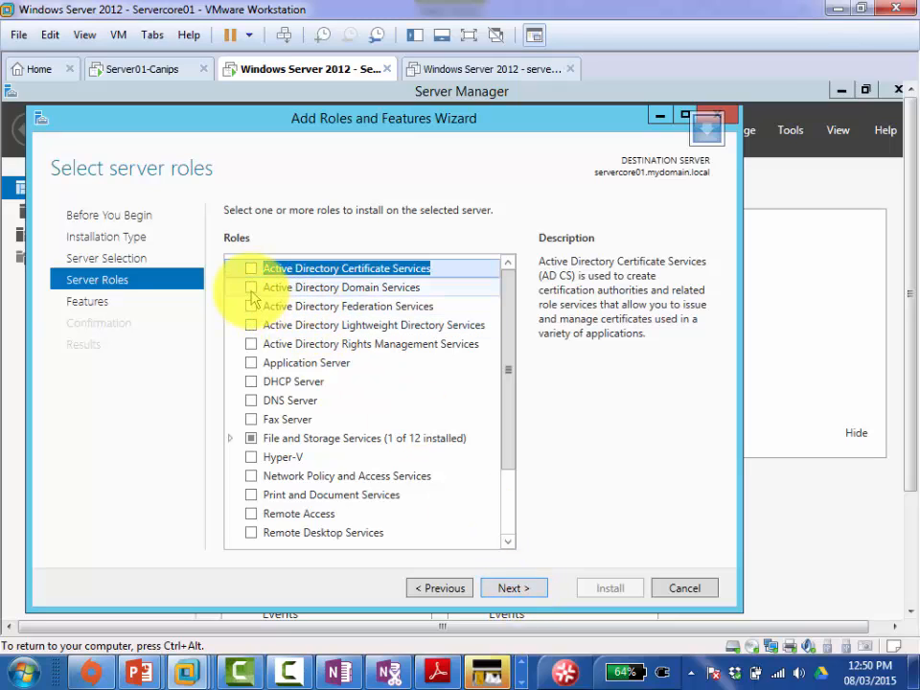
{"action": "left_click", "coordinate": [251, 289]}
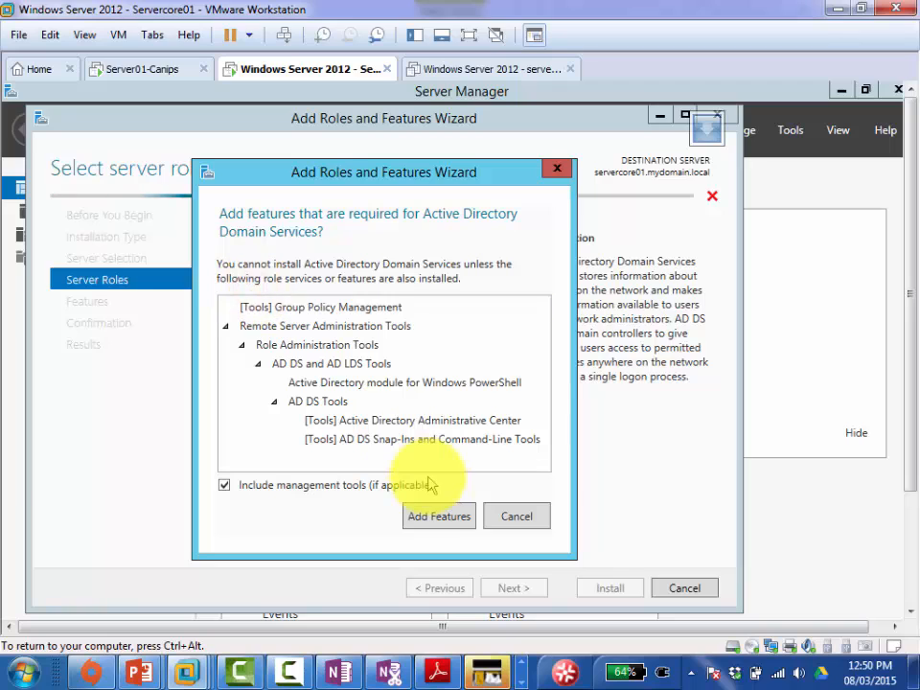
{"action": "left_click", "coordinate": [438, 517]}
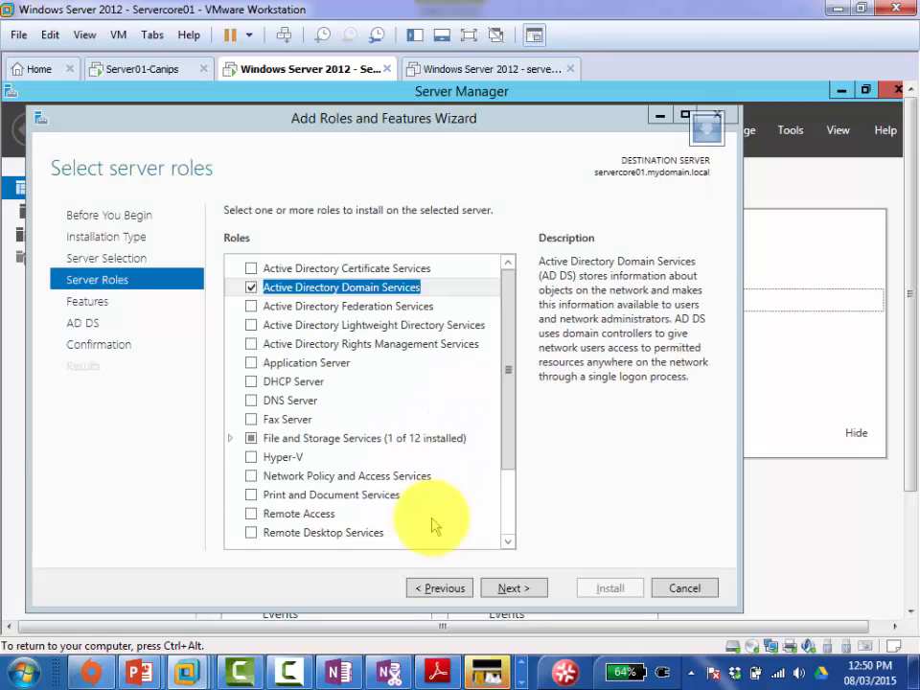
{"action": "left_click", "coordinate": [347, 673]}
Step: Finish the last bullet: Select "ADDS" 2nd options, then click on "Add features" and click NEXT
{"action": "type", "text": "Select"}
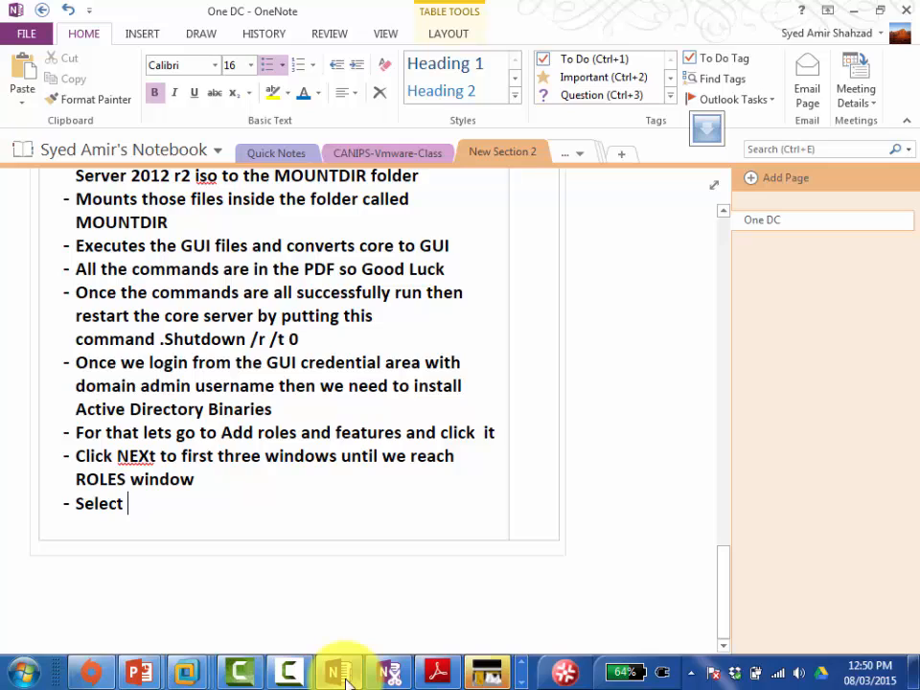
{"action": "type", "text": " \"A"}
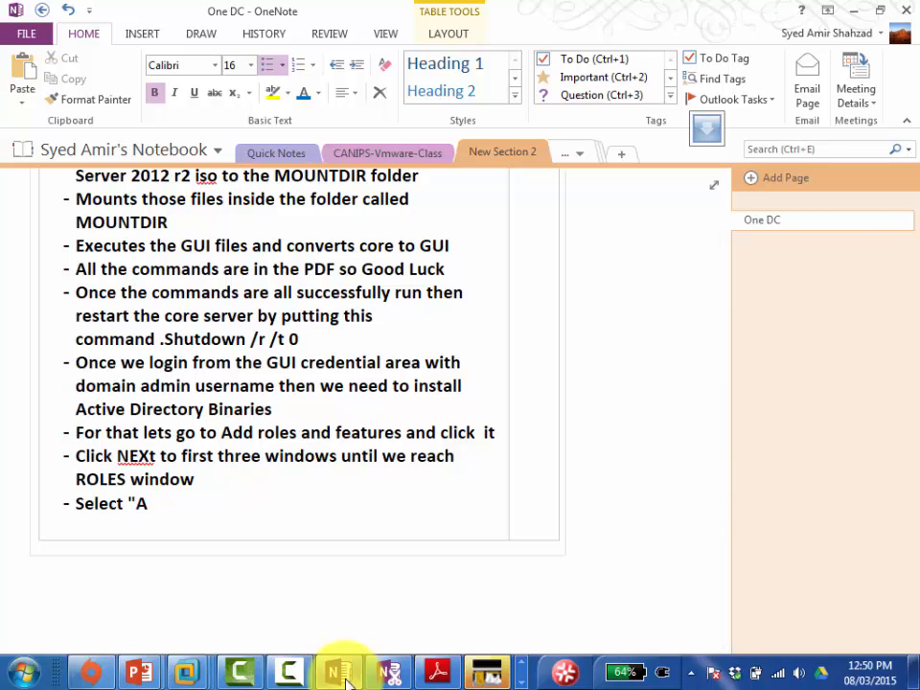
{"action": "type", "text": " ctiveDDS\" 2nd options"}
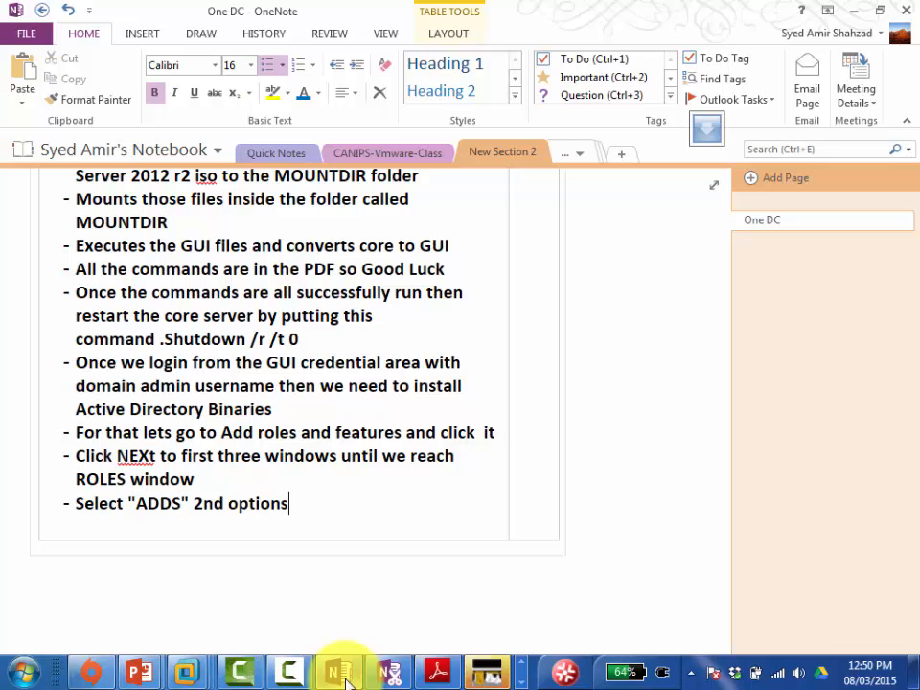
{"action": "type", "text": " and then"}
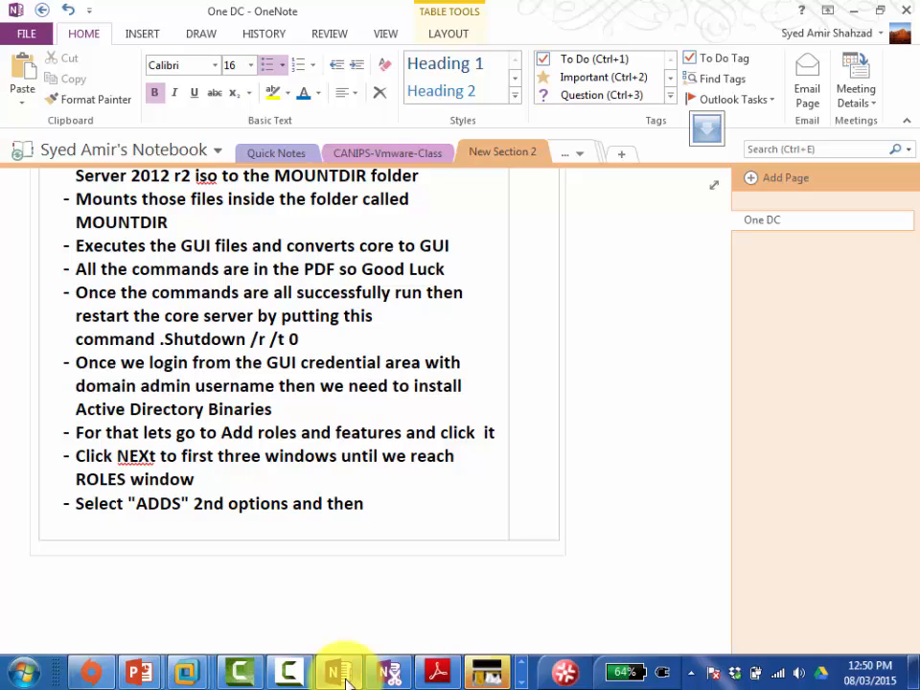
{"action": "type", "text": " click on \"A"}
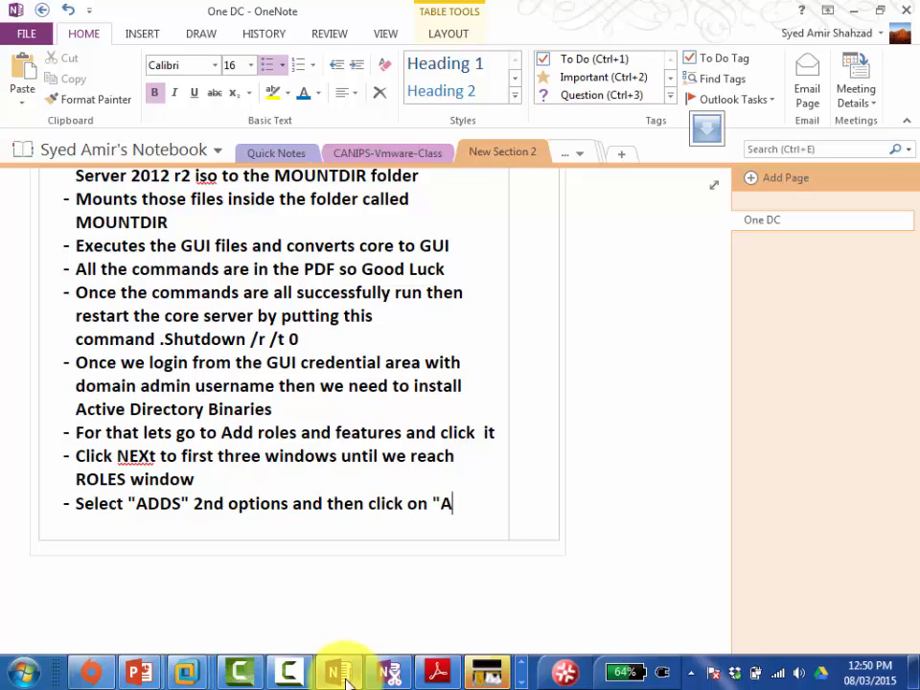
{"action": "type", "text": "dd features"}
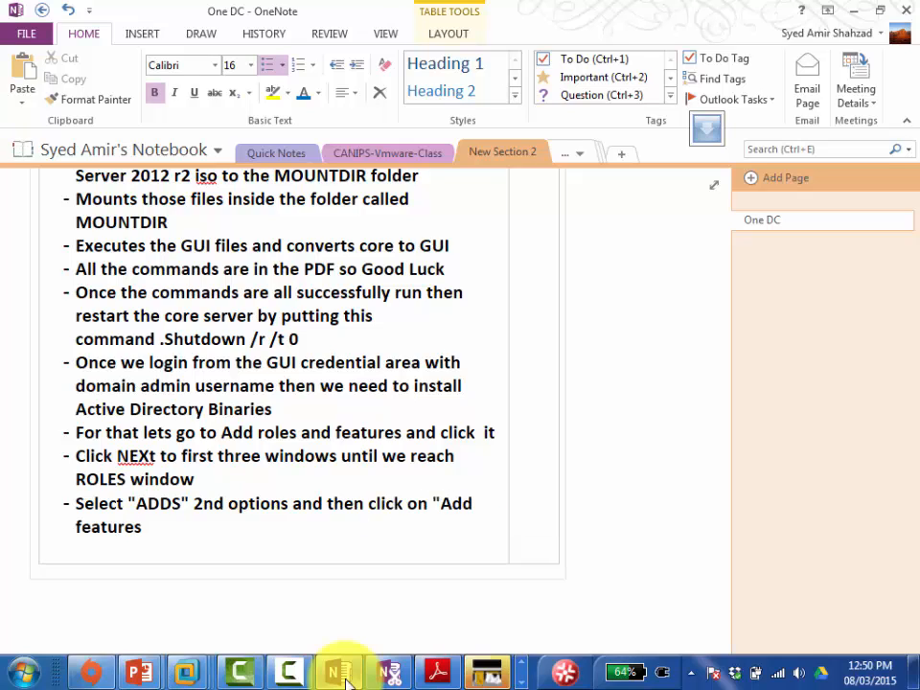
{"action": "type", "text": "\" and click NEXT"}
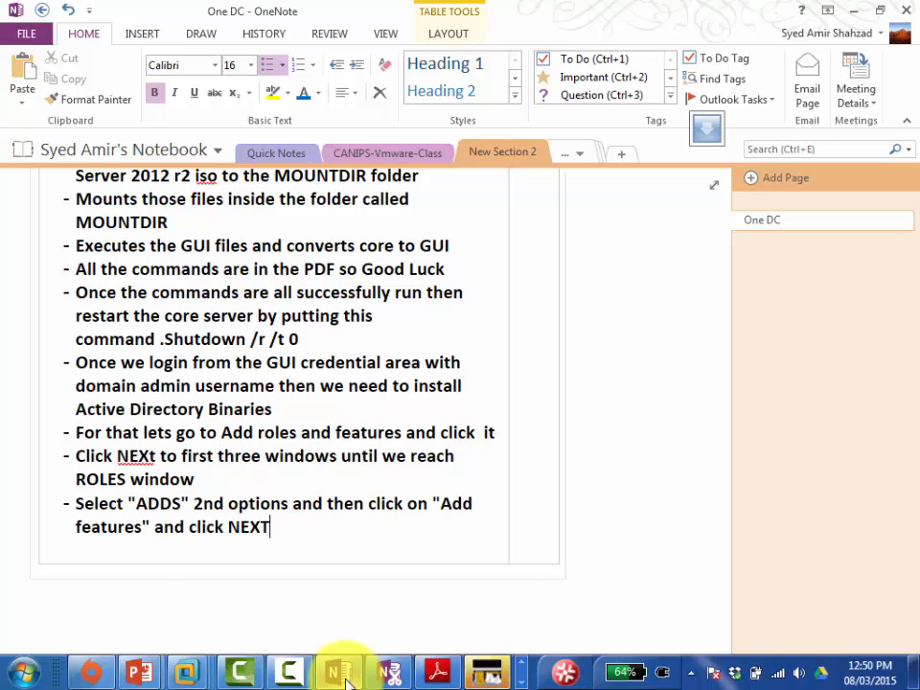
Step: Advance the servercore01 Add Roles wizard past the Features and AD DS pages
{"action": "left_click", "coordinate": [345, 676]}
{"action": "left_click", "coordinate": [513, 587]}
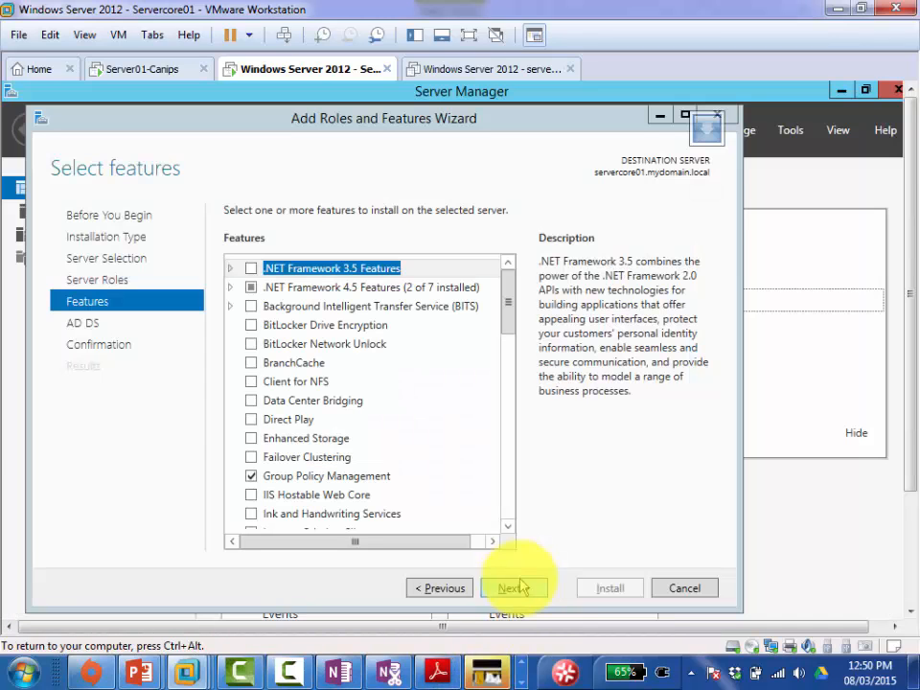
{"action": "left_click", "coordinate": [518, 589]}
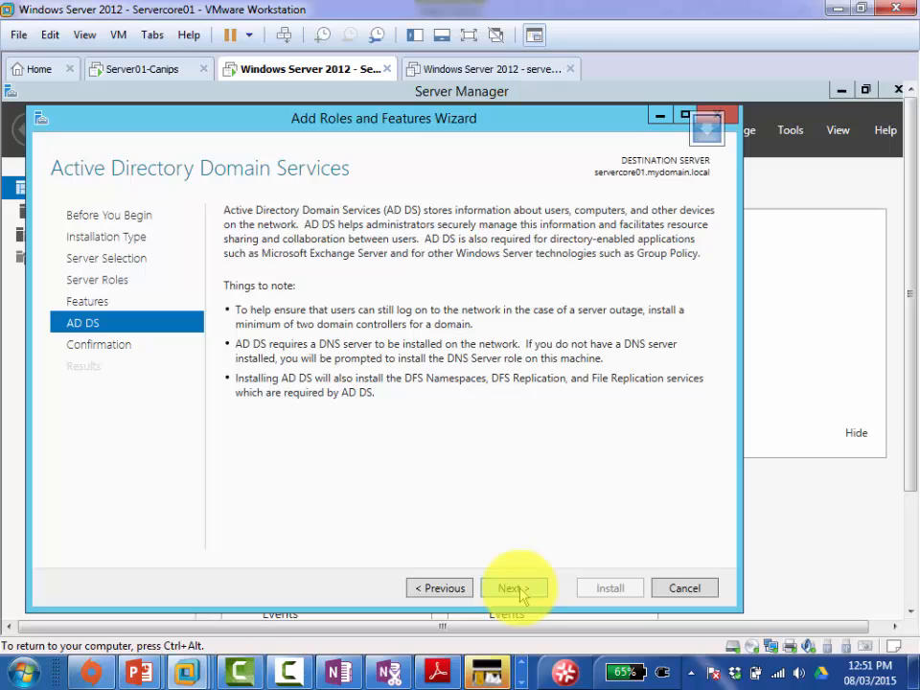
{"action": "left_click", "coordinate": [518, 589]}
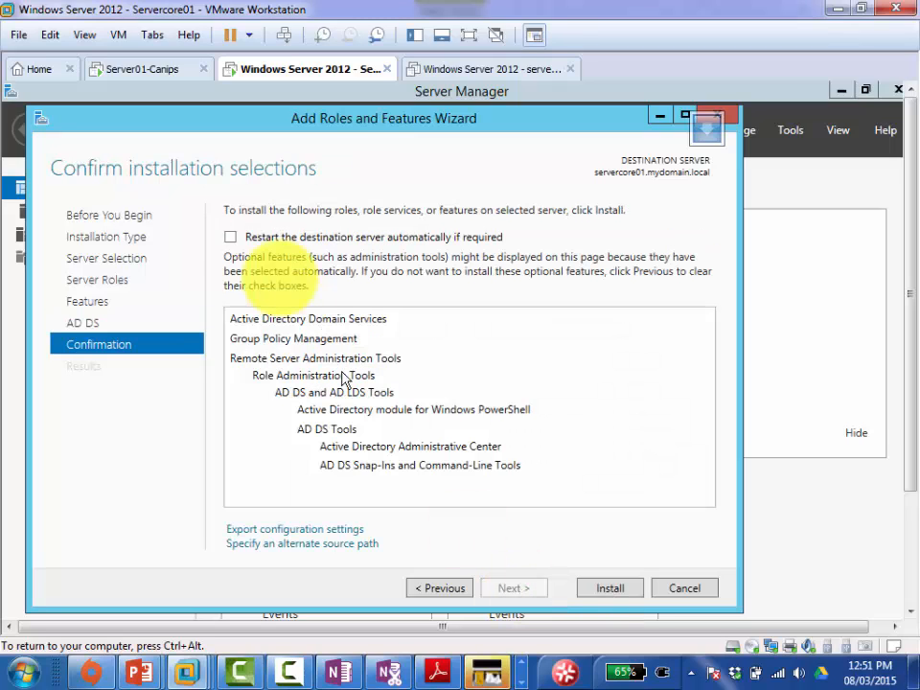
Step: Tick automatic restart of the destination server, confirm Yes, and start the AD DS installation
{"action": "left_click", "coordinate": [231, 237]}
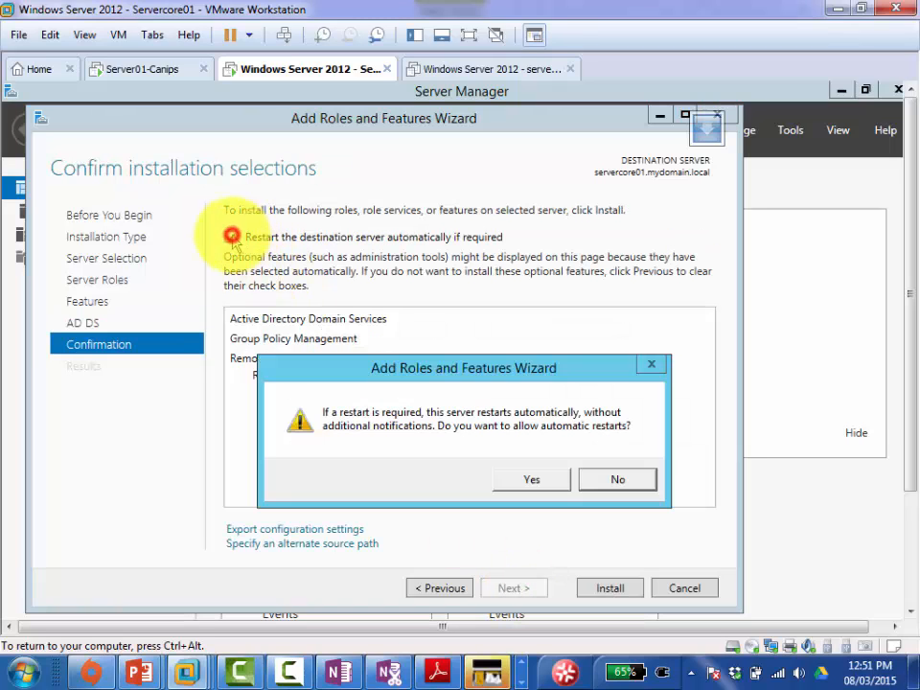
{"action": "left_click", "coordinate": [518, 479]}
{"action": "left_click", "coordinate": [597, 591]}
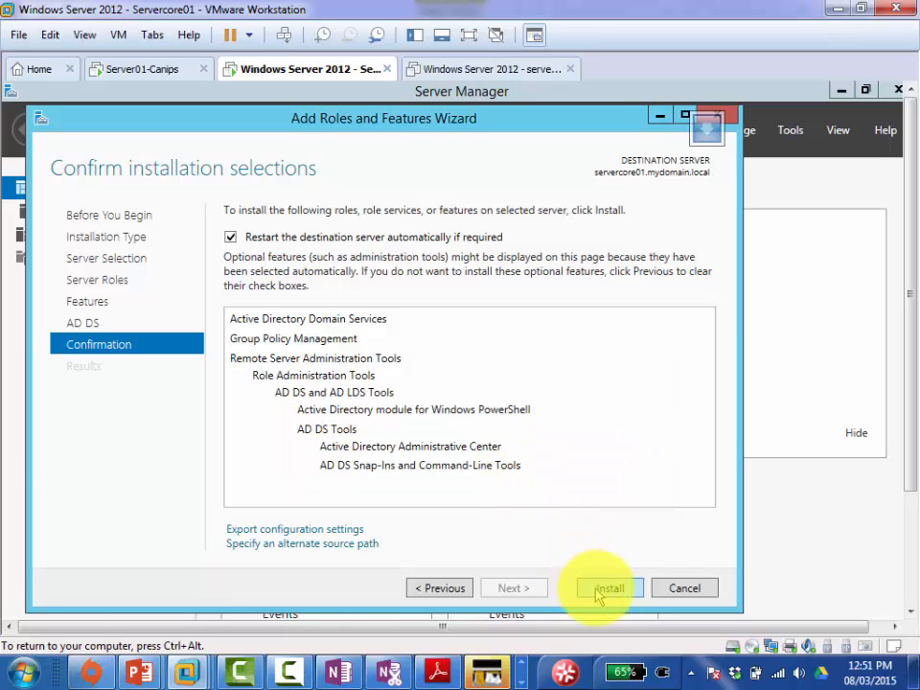
{"action": "left_click", "coordinate": [599, 591]}
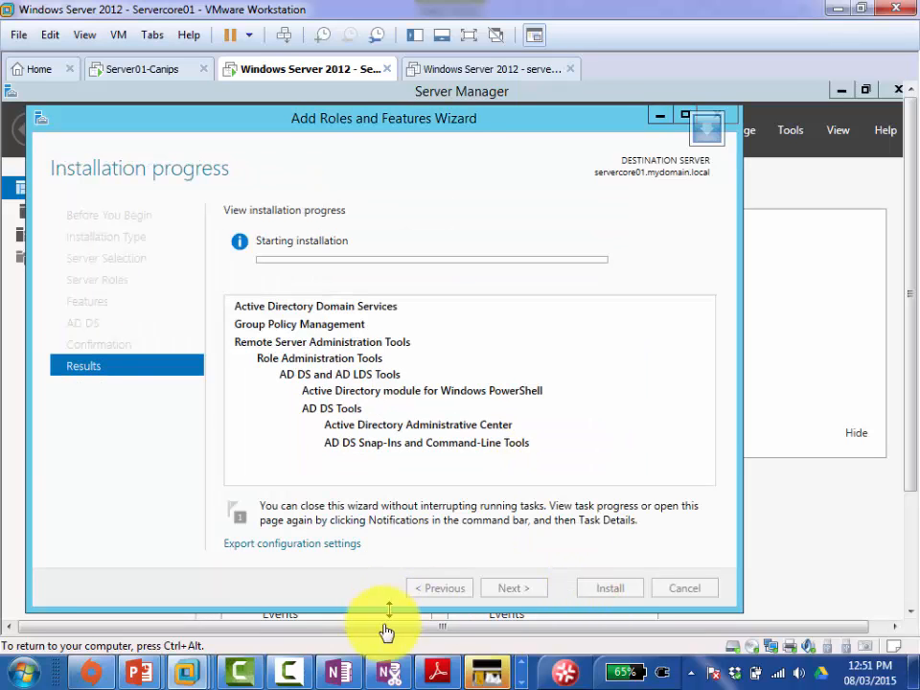
{"action": "left_click", "coordinate": [339, 671]}
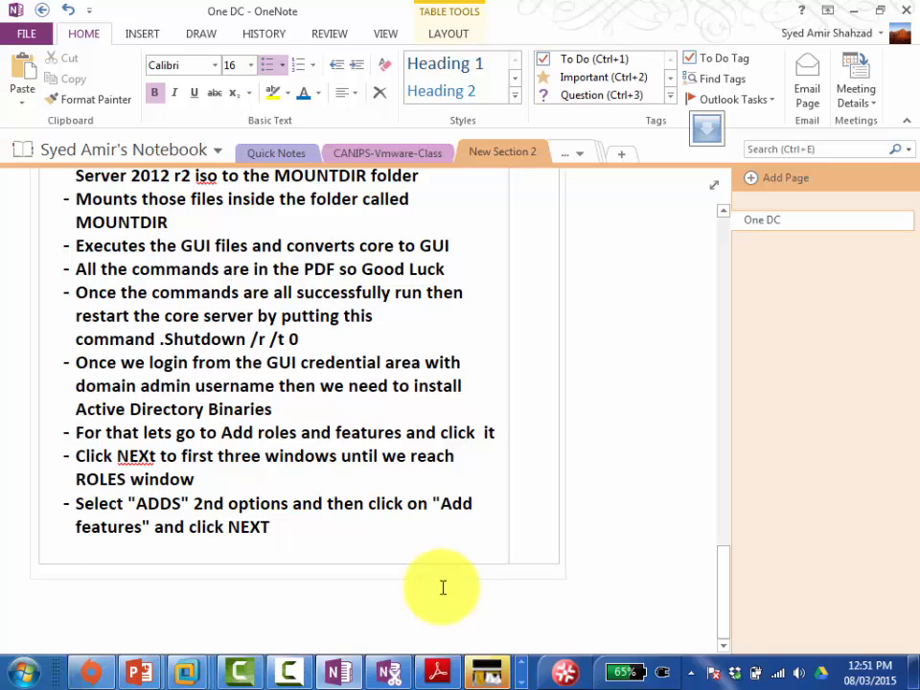
Step: Add bullets for clicking NEXT on the features window (nothing to change) and the ADDS window
{"action": "key", "text": "Return"}
{"action": "type", "text": "Click NE"}
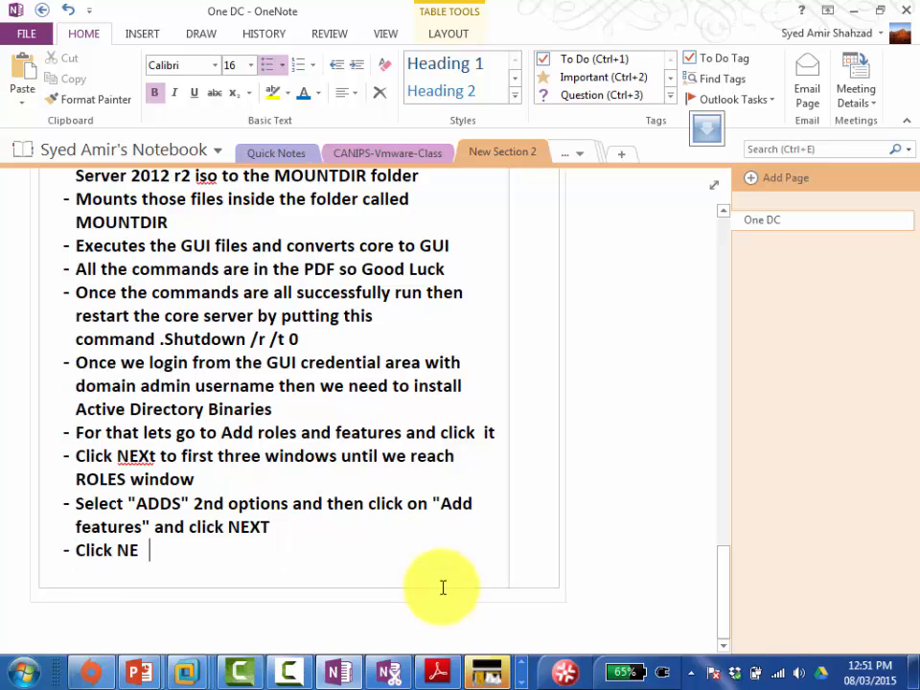
{"action": "type", "text": "XT on featur"}
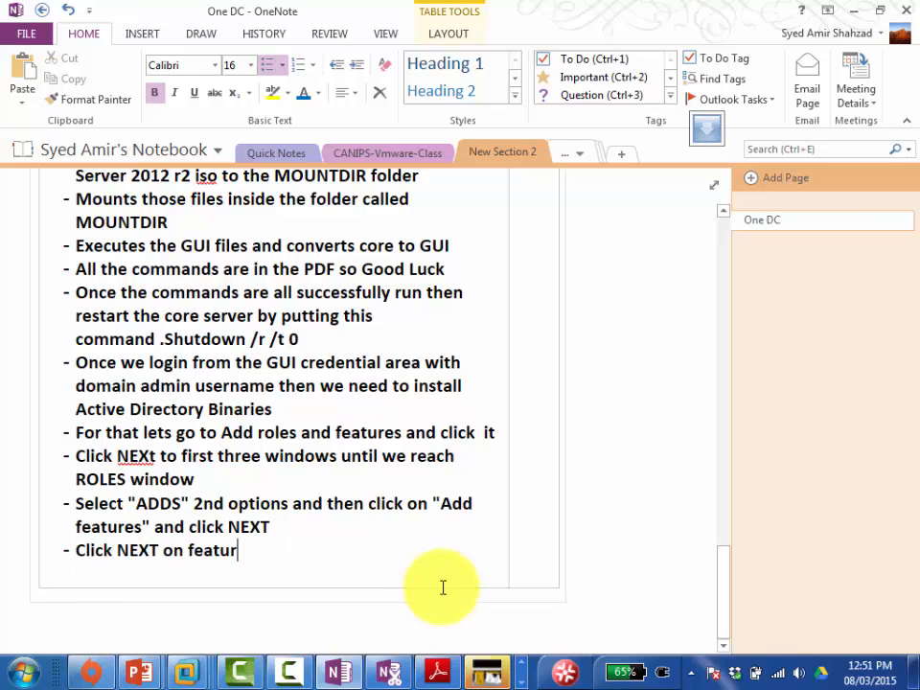
{"action": "type", "text": "es windows"}
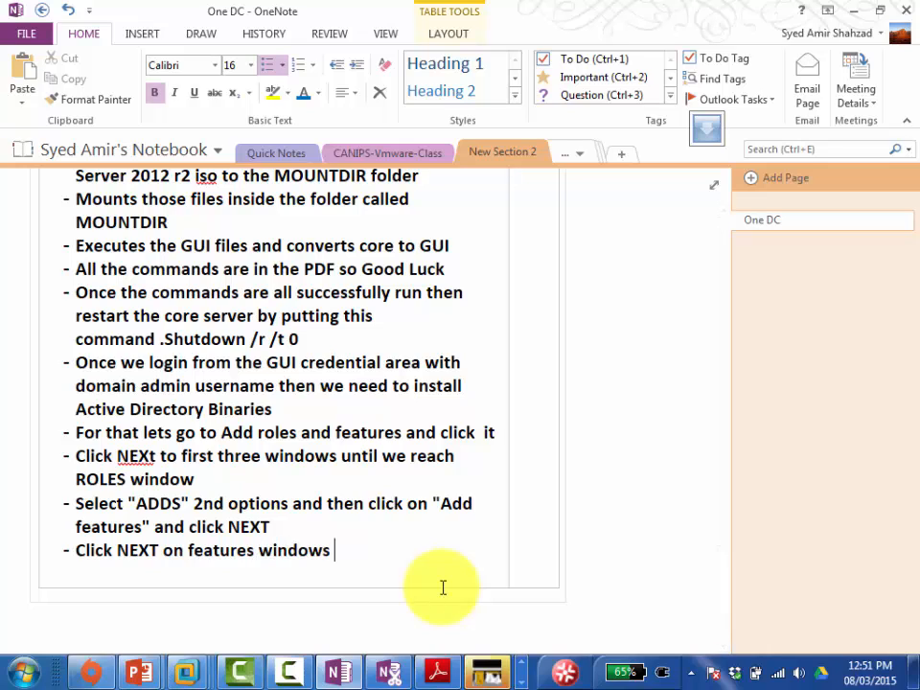
{"action": "type", "text": " as nothing to"}
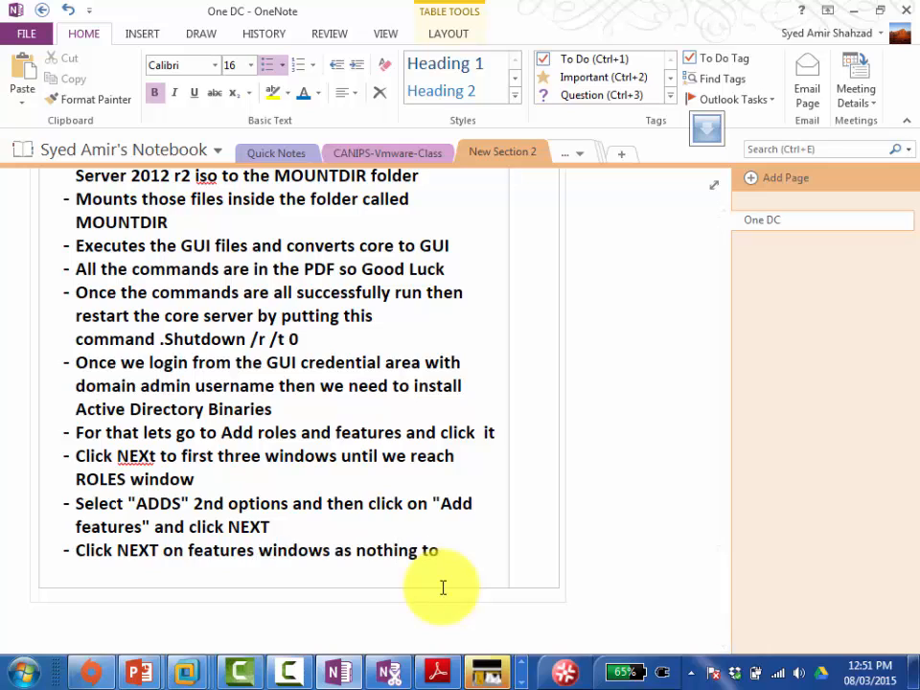
{"action": "type", "text": " change there"}
{"action": "key", "text": "Return"}
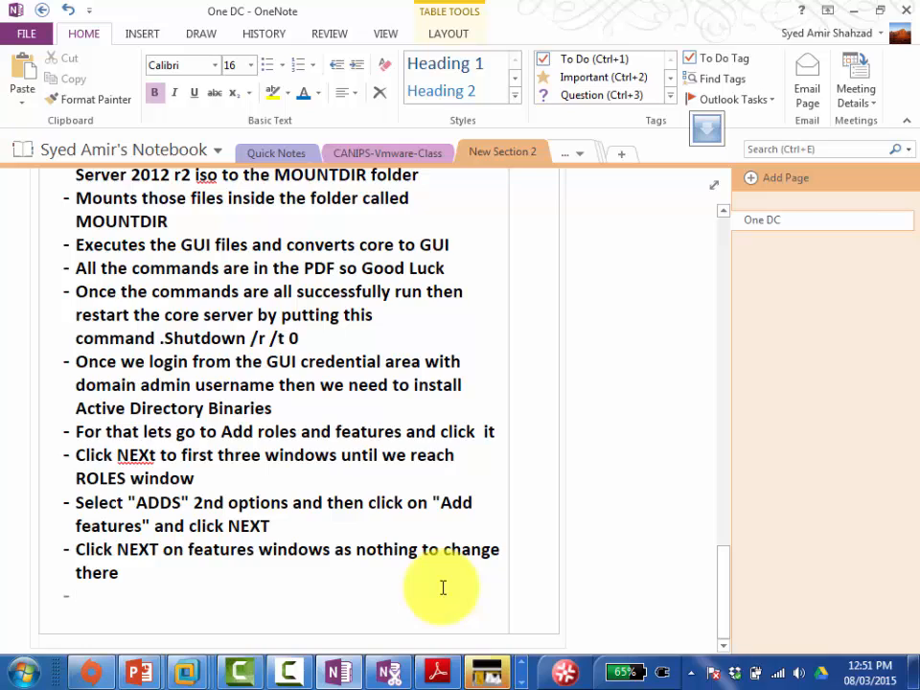
{"action": "type", "text": "Click NEXT o"}
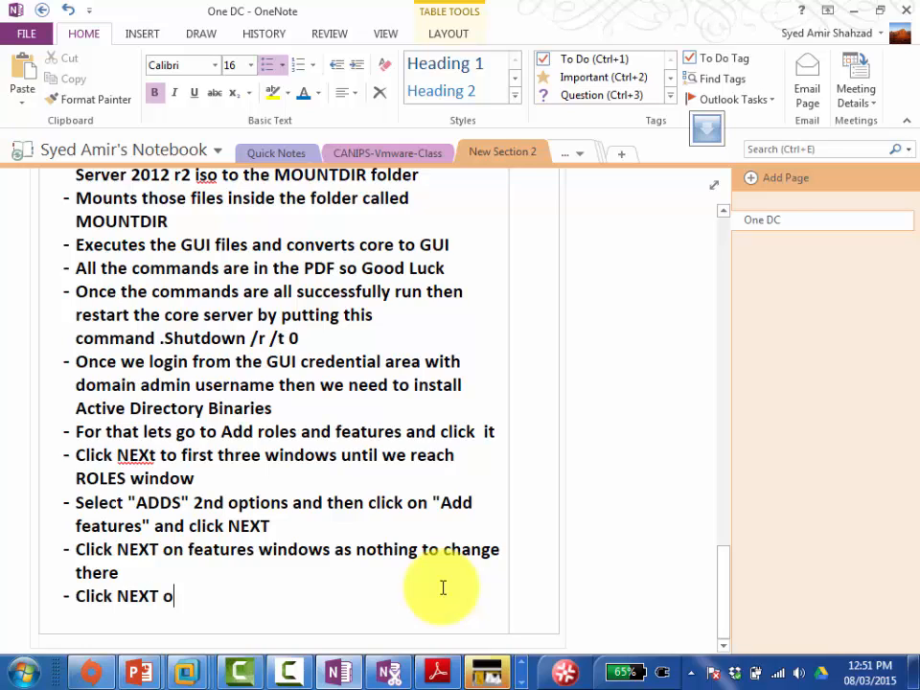
{"action": "type", "text": "n the ADDS"}
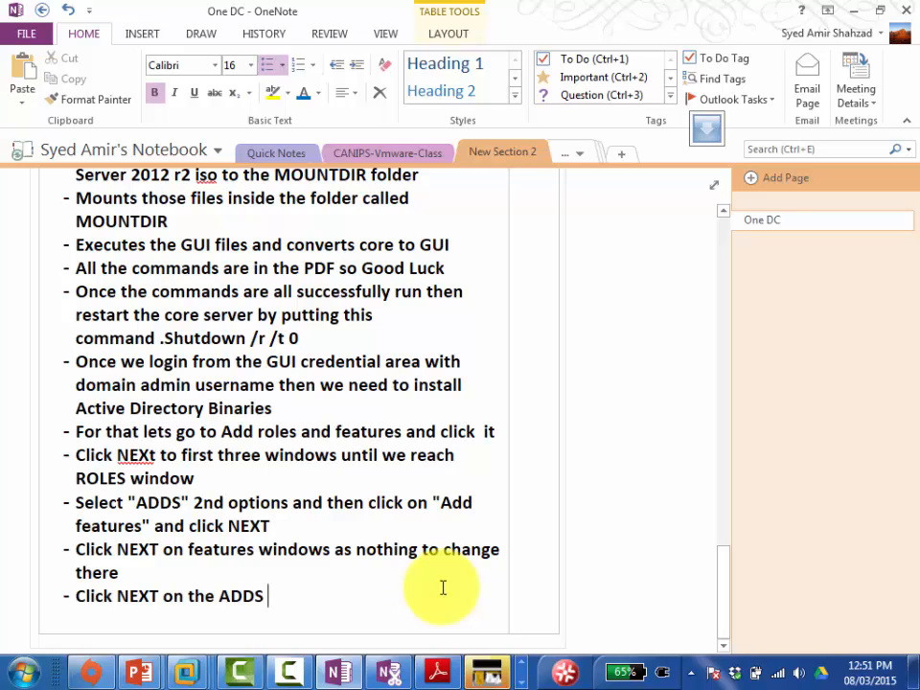
{"action": "type", "text": " window"}
Step: Add a bullet: Click "Install", which only installs ADDS binaries, correcting the typos
{"action": "key", "text": "Return"}
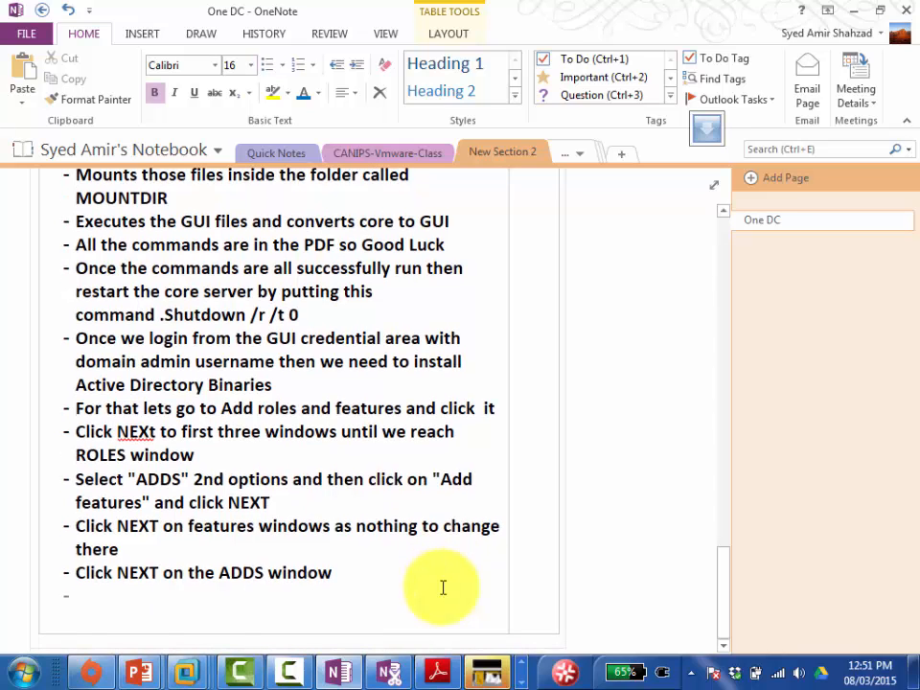
{"action": "type", "text": "Click"}
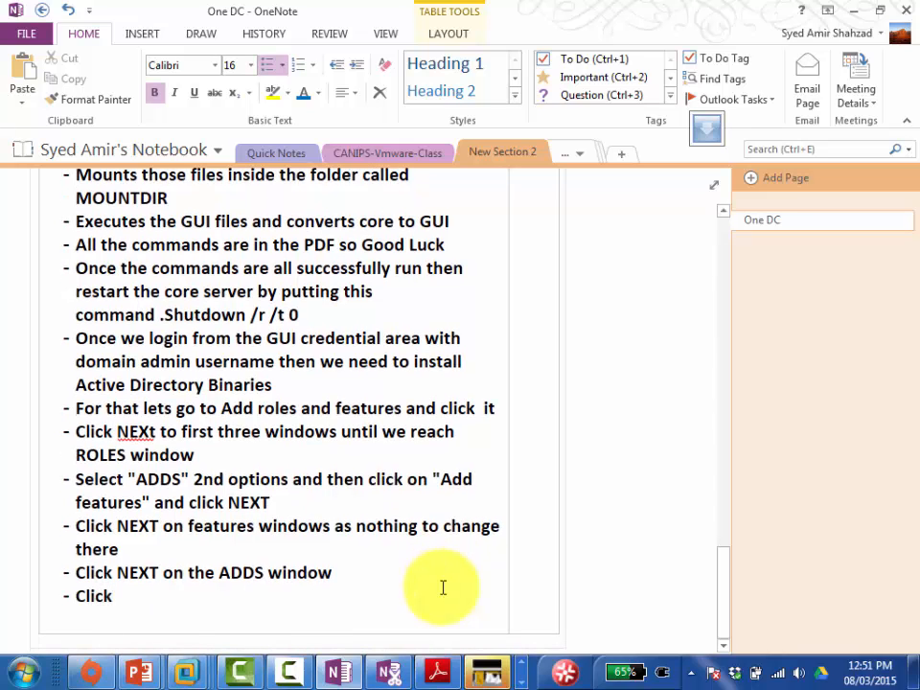
{"action": "type", "text": " \"In tall"}
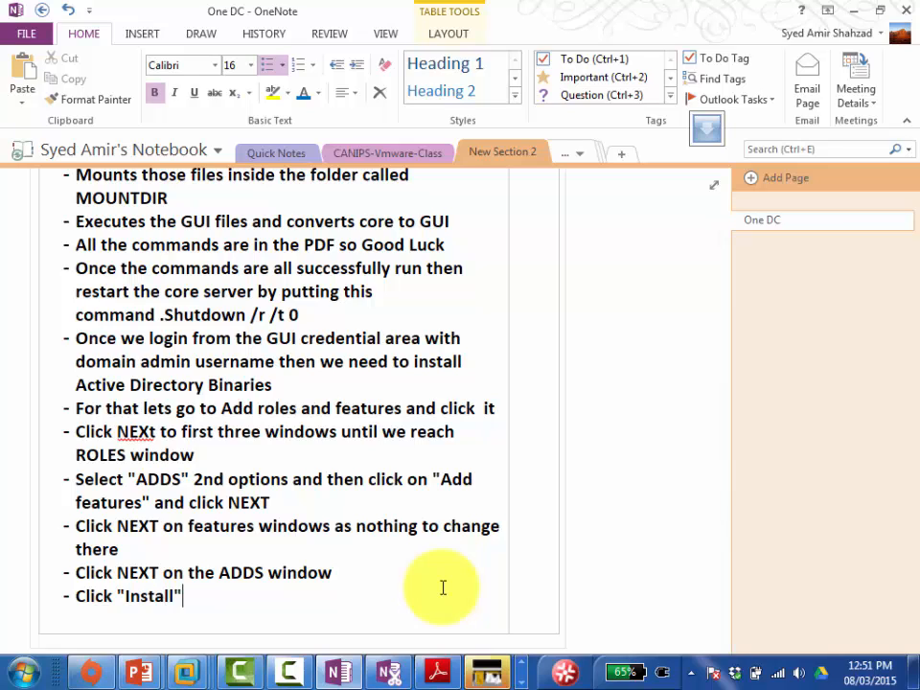
{"action": "type", "text": "\" this oinl"}
{"action": "key", "text": "BackSpace"}
{"action": "key", "text": "BackSpace"}
{"action": "key", "text": "BackSpace"}
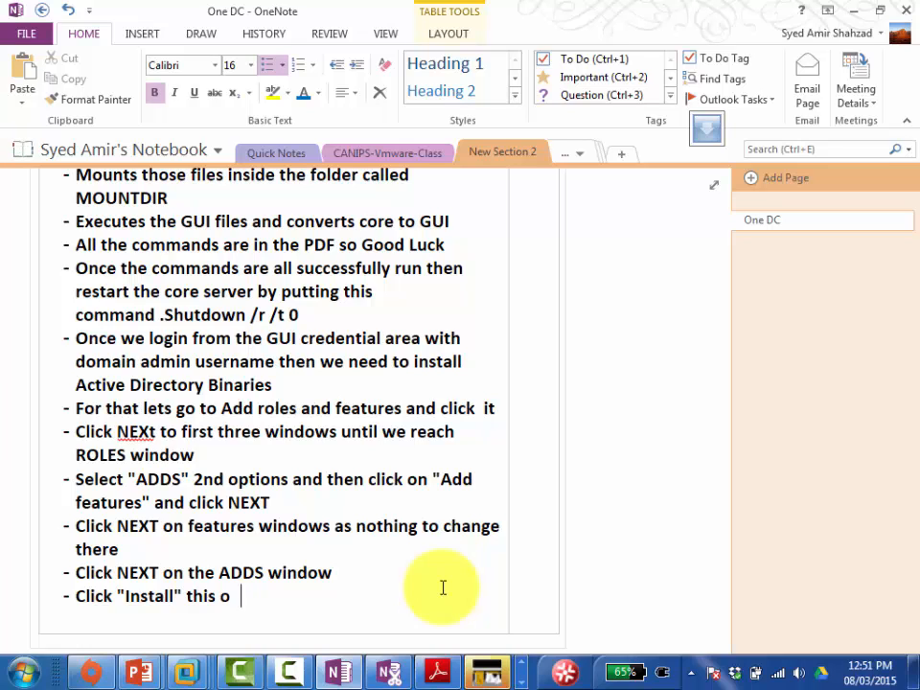
{"action": "type", "text": "nly installs"}
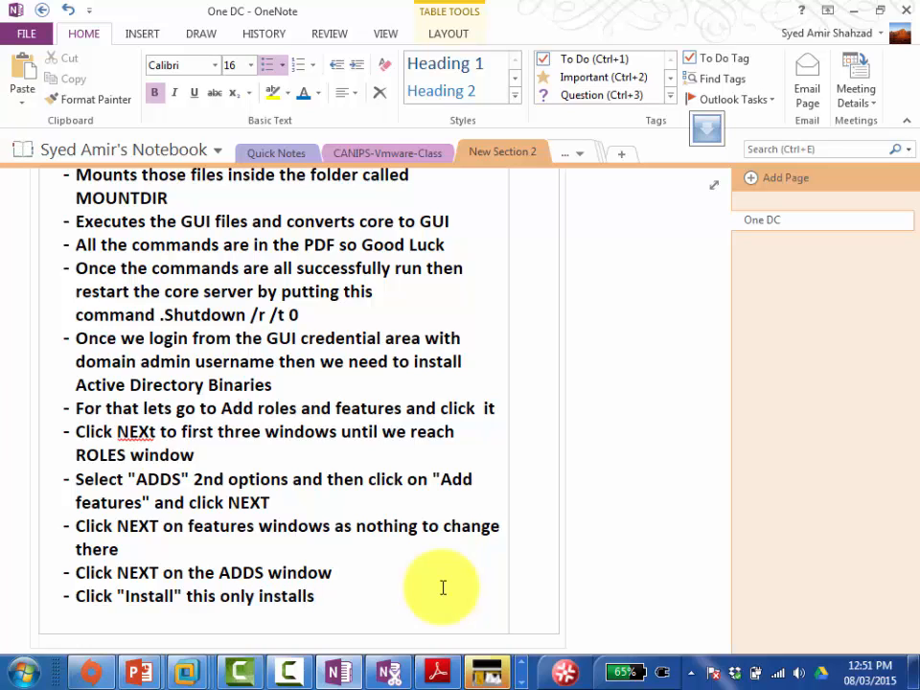
{"action": "type", "text": " ADDS bina"}
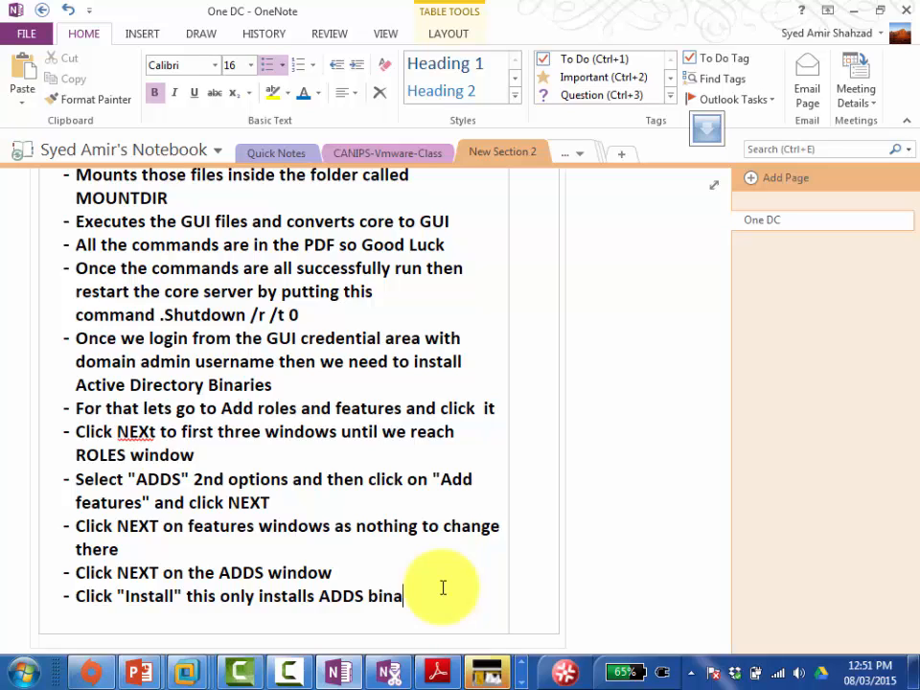
{"action": "type", "text": "ries"}
Step: Close the finished installation and open 'Promote this server to a domain controller' from Server Manager notifications
{"action": "key", "text": "alt+Tab"}
{"action": "left_click", "coordinate": [614, 587]}
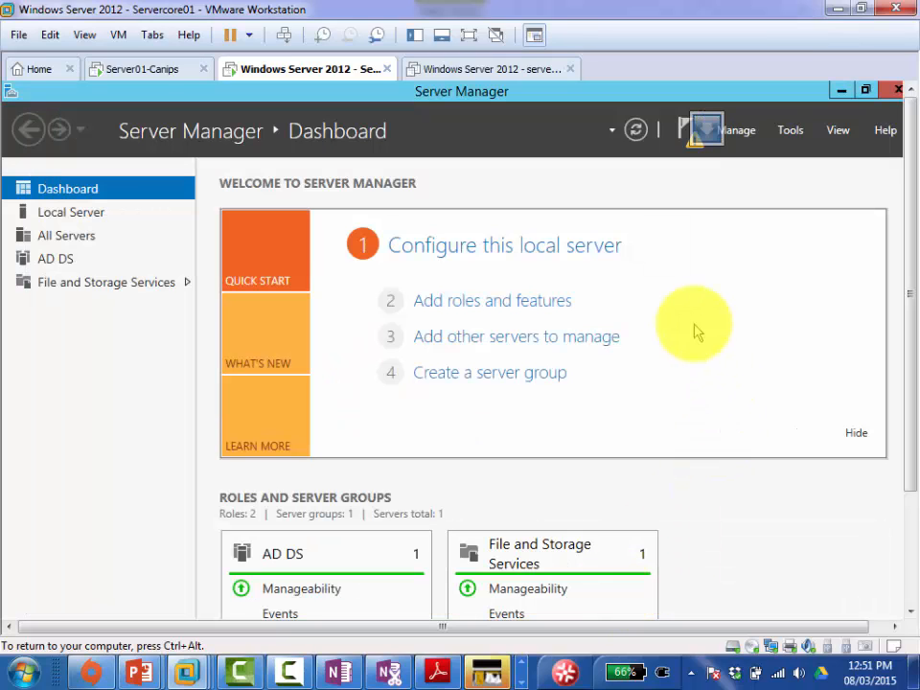
{"action": "key", "text": "ctrl+alt"}
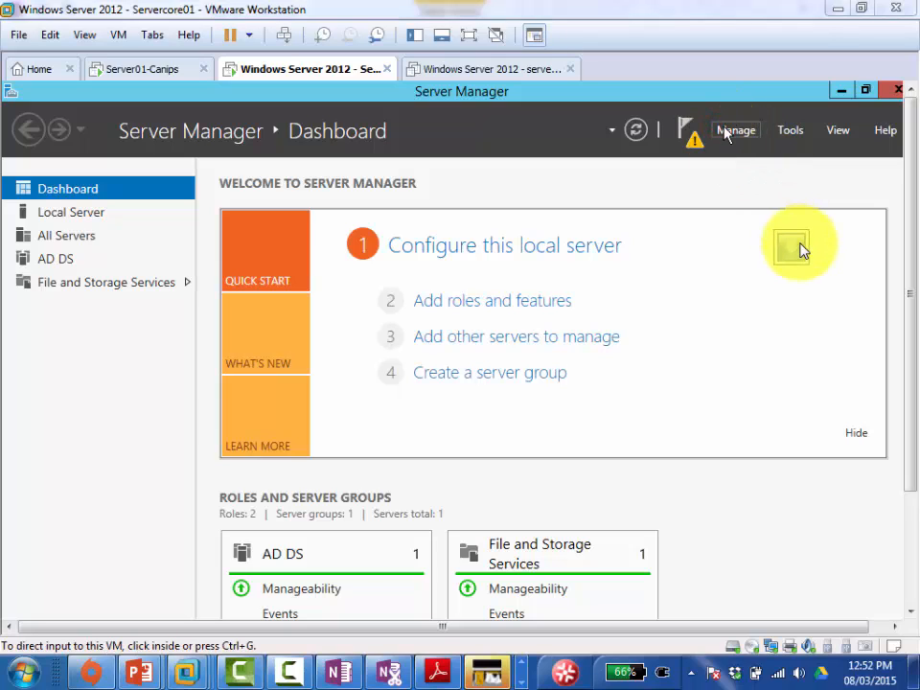
{"action": "left_click", "coordinate": [694, 146]}
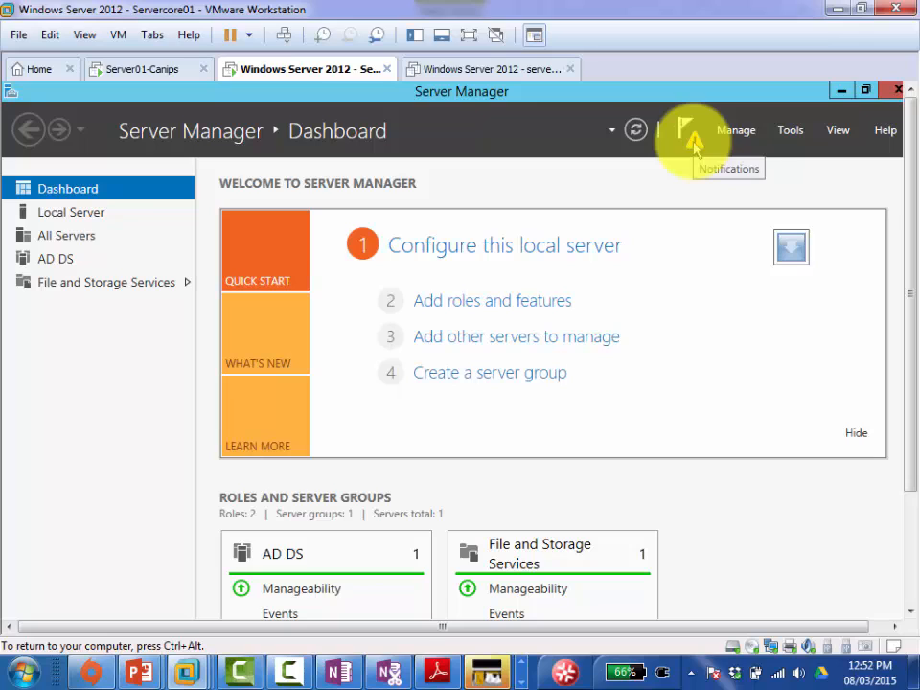
{"action": "left_click", "coordinate": [694, 143]}
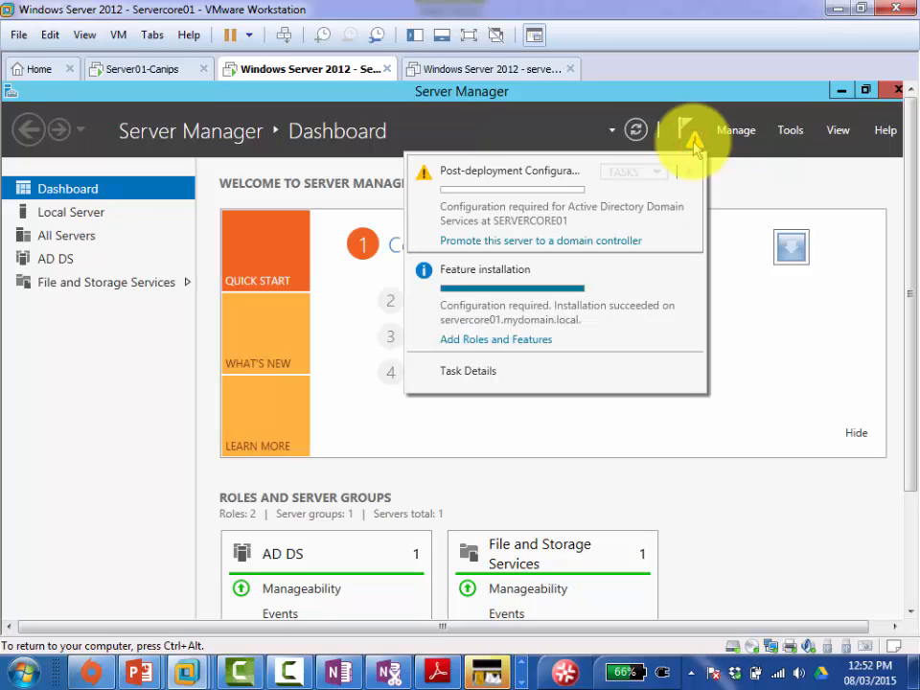
{"action": "left_click", "coordinate": [542, 242]}
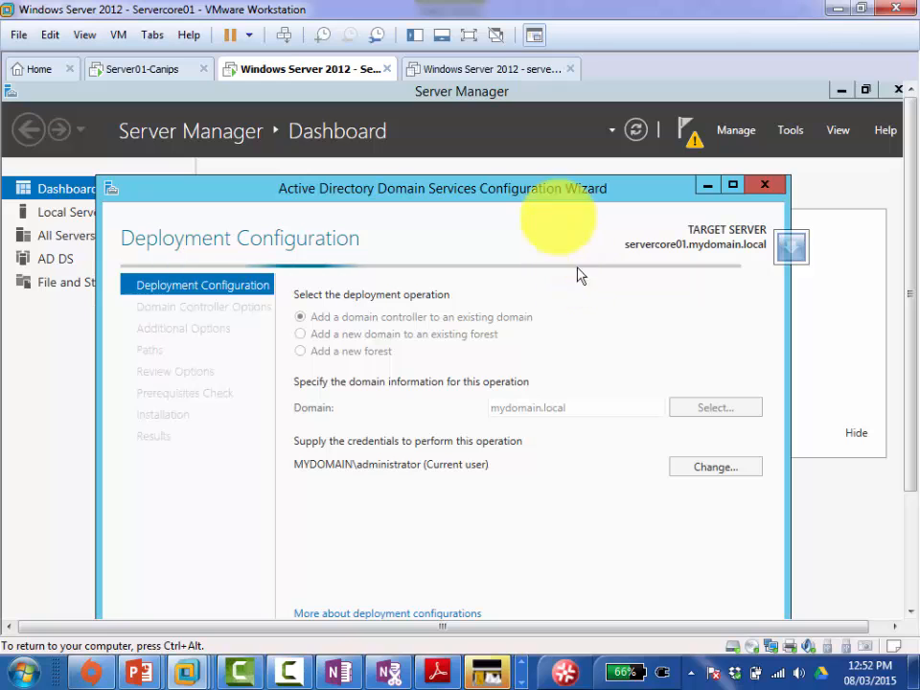
{"action": "left_click", "coordinate": [521, 181]}
{"action": "left_click_drag", "start_coordinate": [516, 180], "coordinate": [505, 150]}
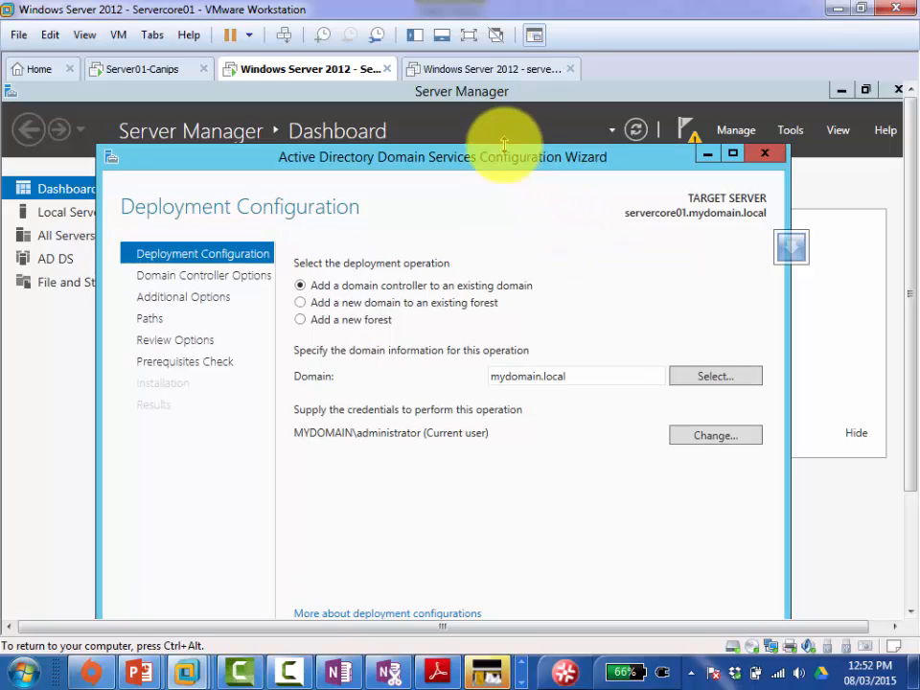
Step: Add a bullet: go to "Servermanager", click the Yellow triangle, then "Promote this to Domain controller"
{"action": "left_click", "coordinate": [340, 673]}
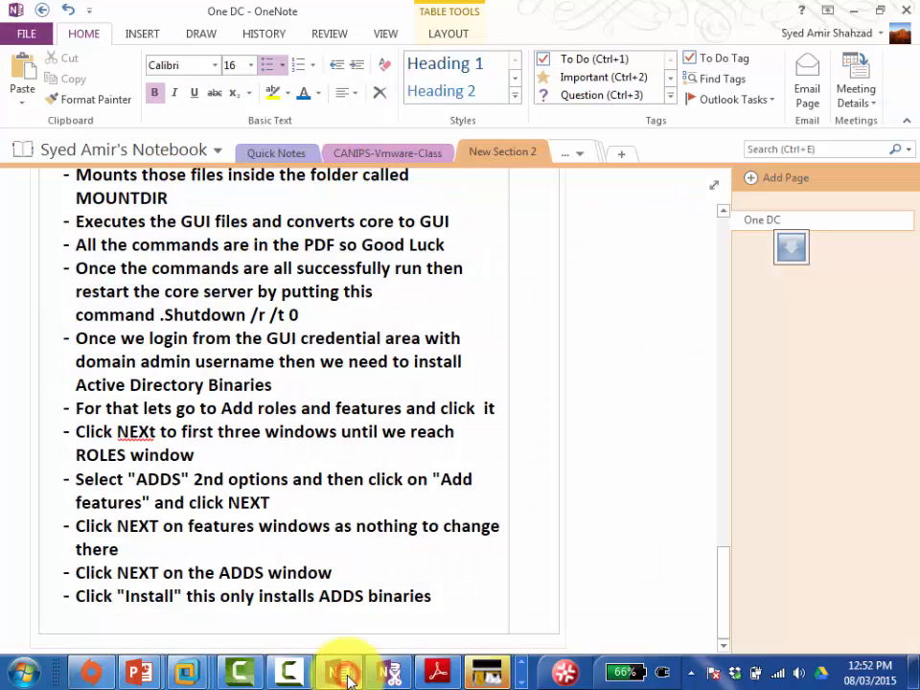
{"action": "key", "text": "Return"}
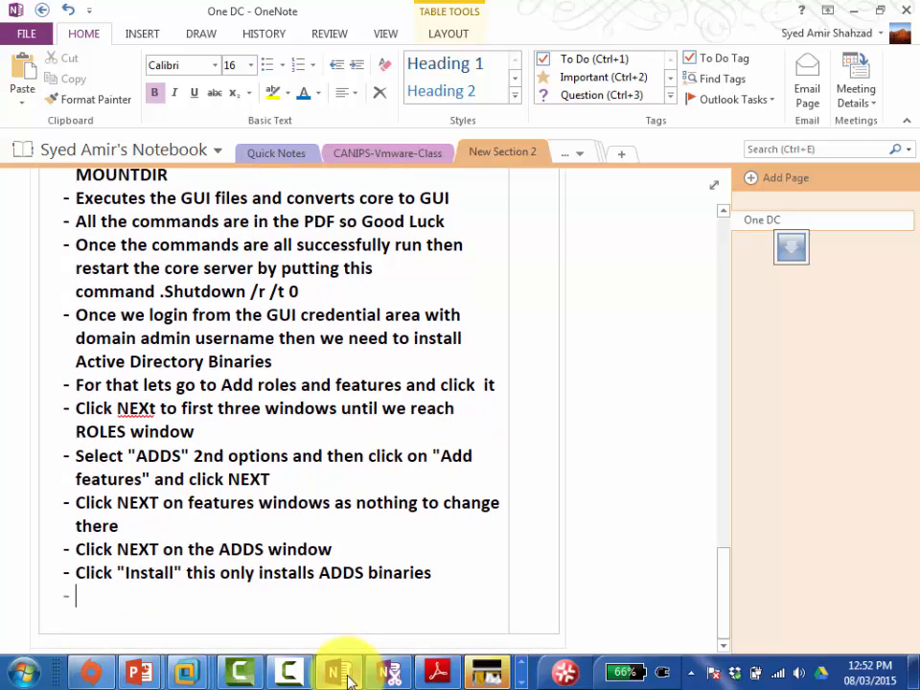
{"action": "type", "text": "G"}
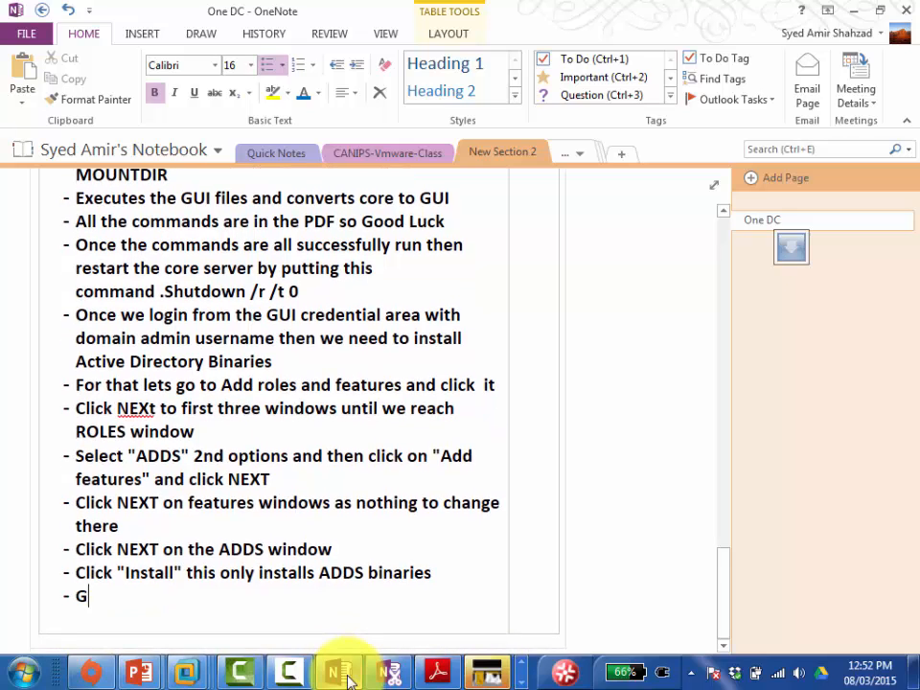
{"action": "type", "text": "o to \"Serve"}
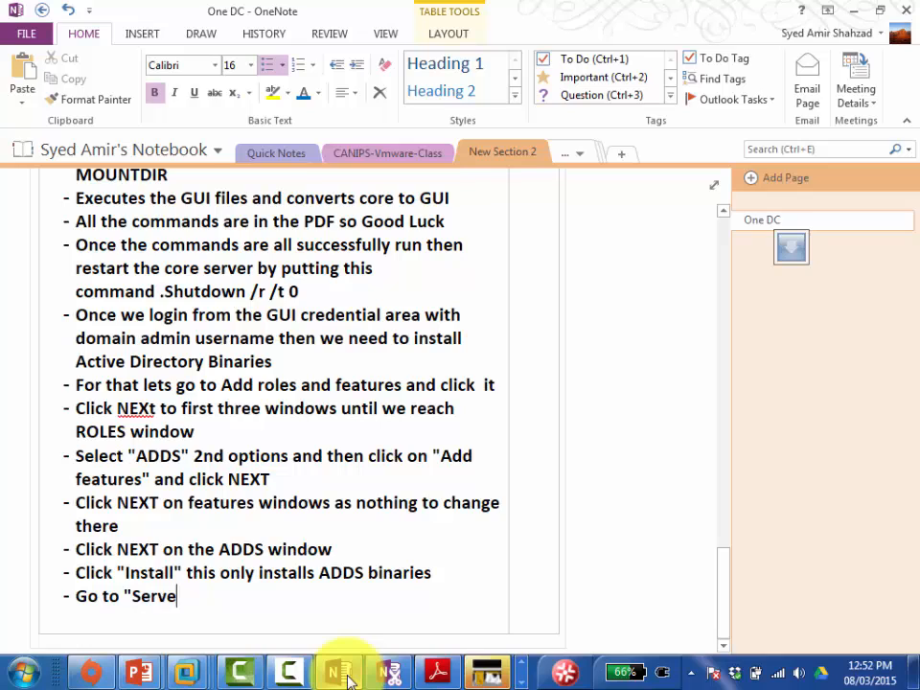
{"action": "type", "text": "rmanager\" a"}
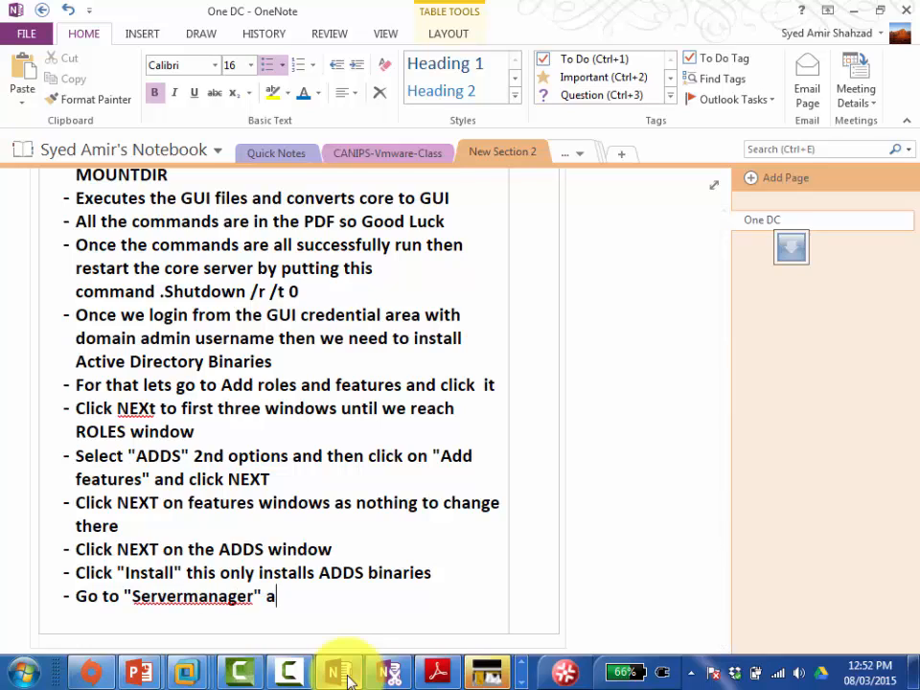
{"action": "type", "text": "nd click the"}
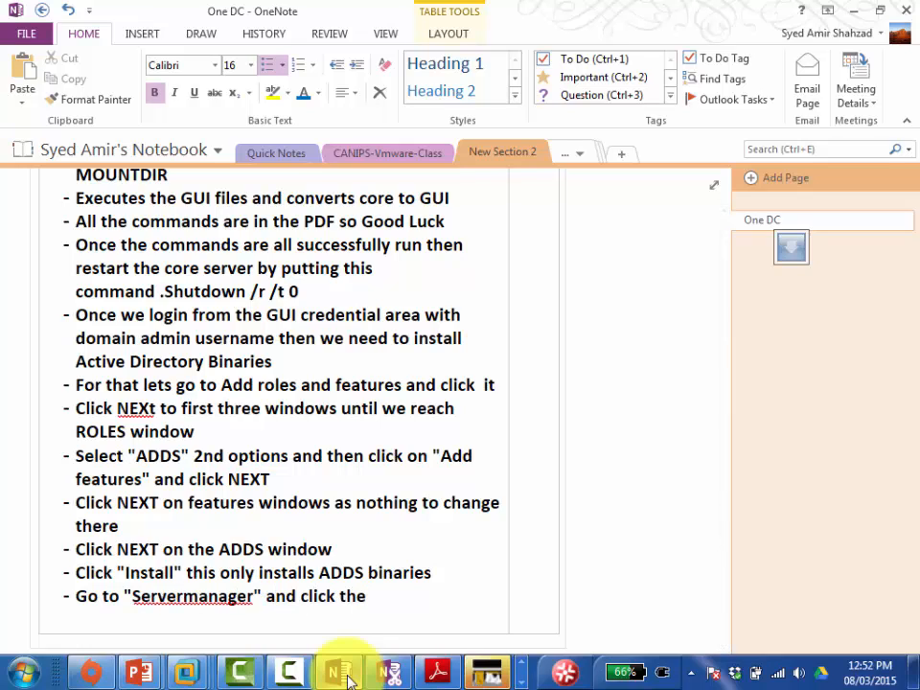
{"action": "type", "text": " Yellow tri"}
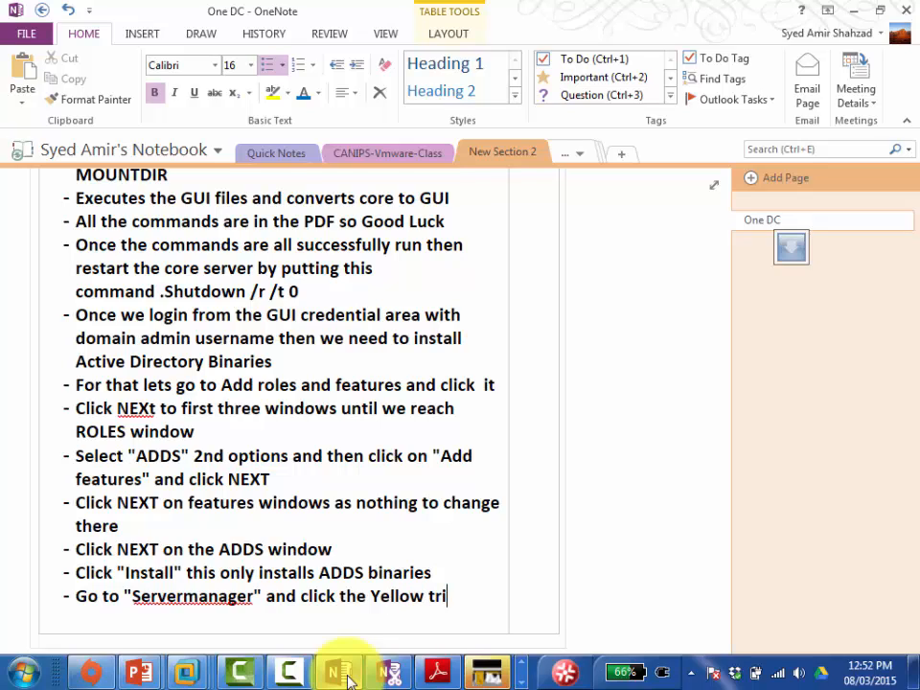
{"action": "type", "text": "angle"}
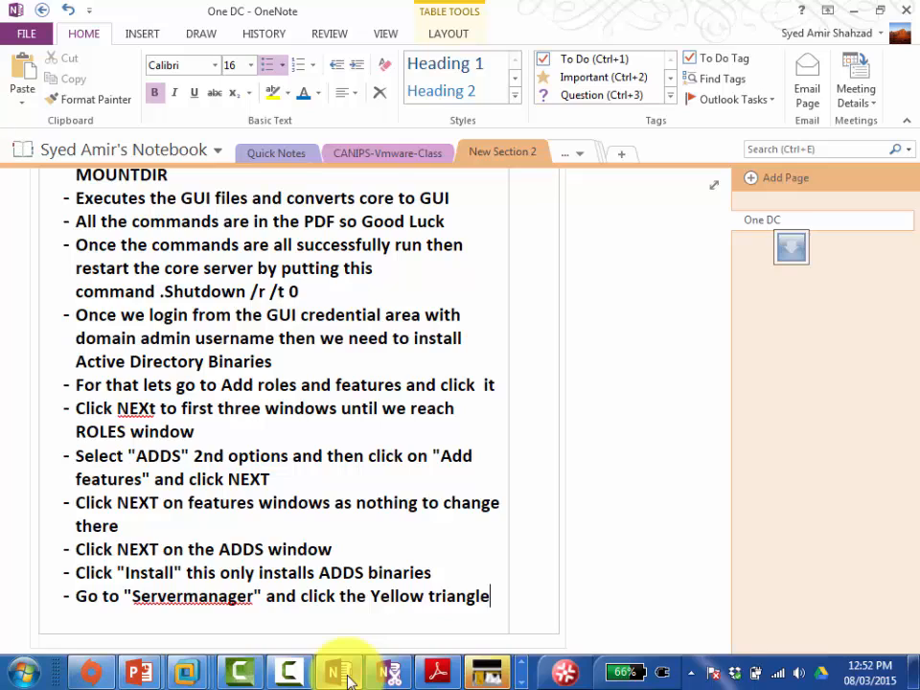
{"action": "type", "text": " and then "}
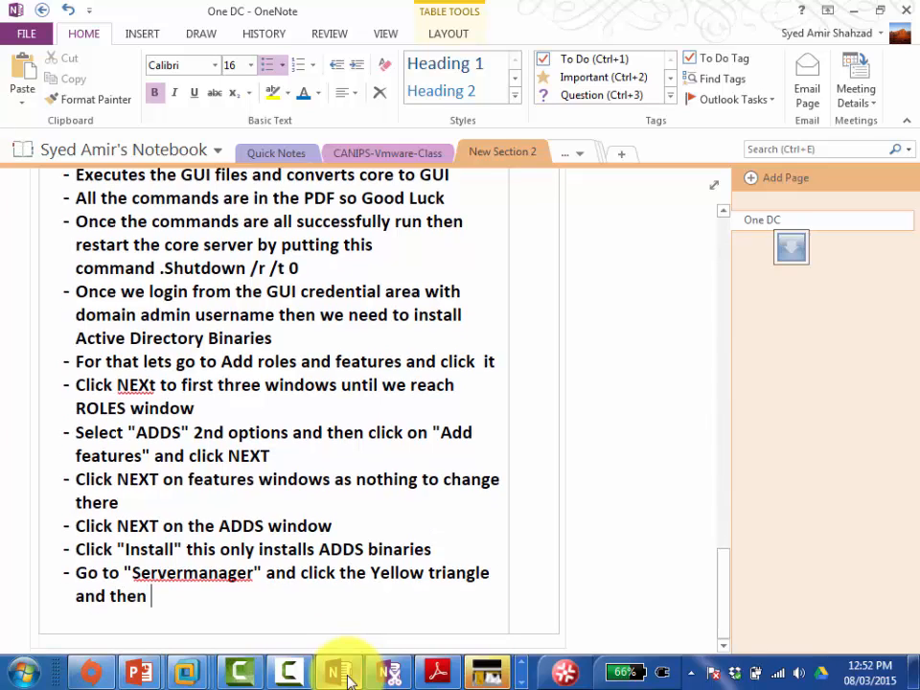
{"action": "type", "text": "click \"Pro"}
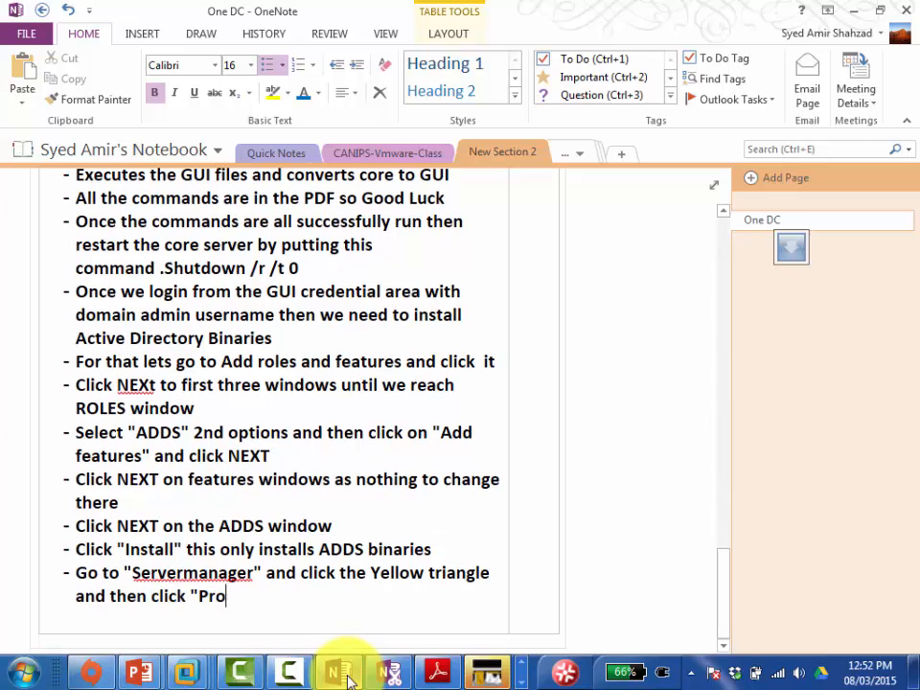
{"action": "type", "text": "mote this to"}
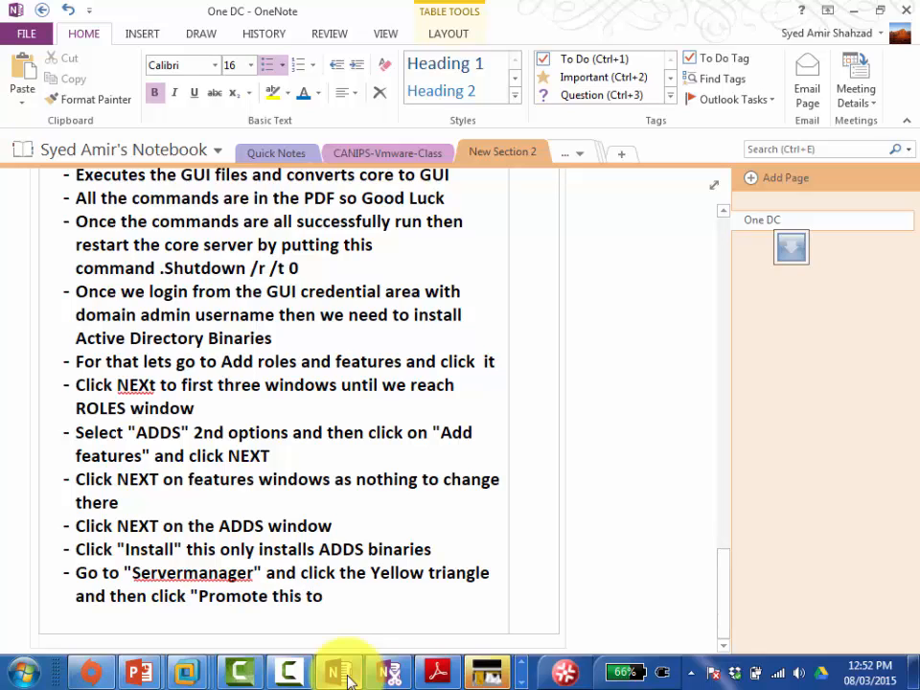
{"action": "type", "text": " Domain controller"}
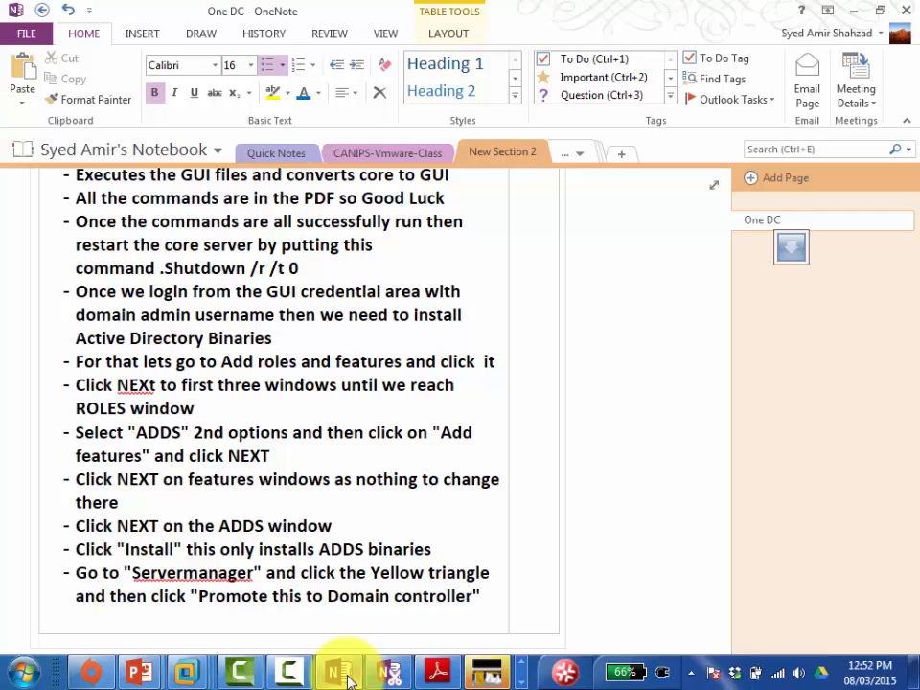
{"action": "type", "text": "\""}
{"action": "key", "text": "Return"}
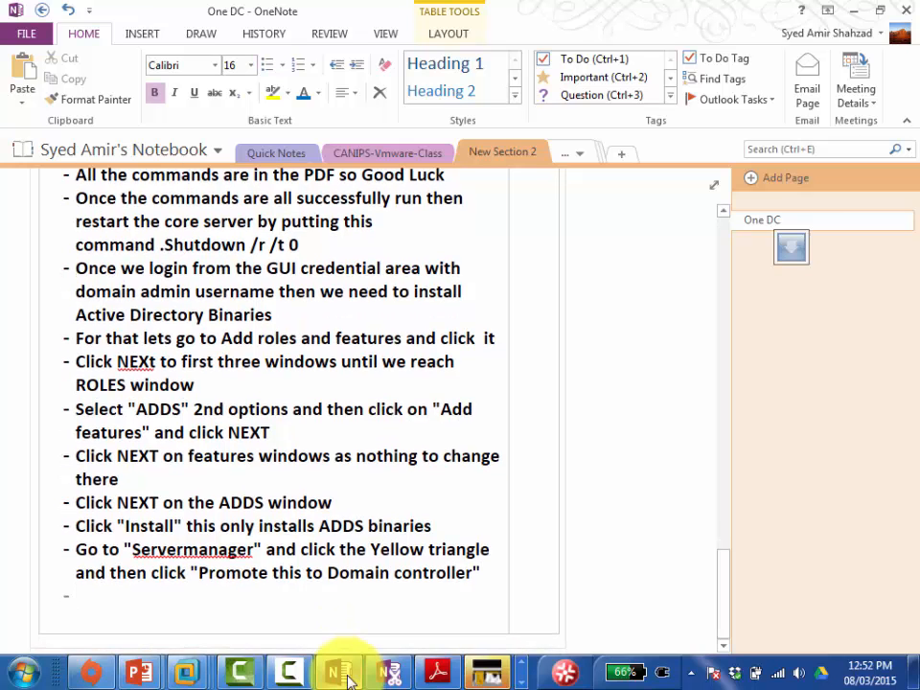
{"action": "left_click", "coordinate": [347, 679]}
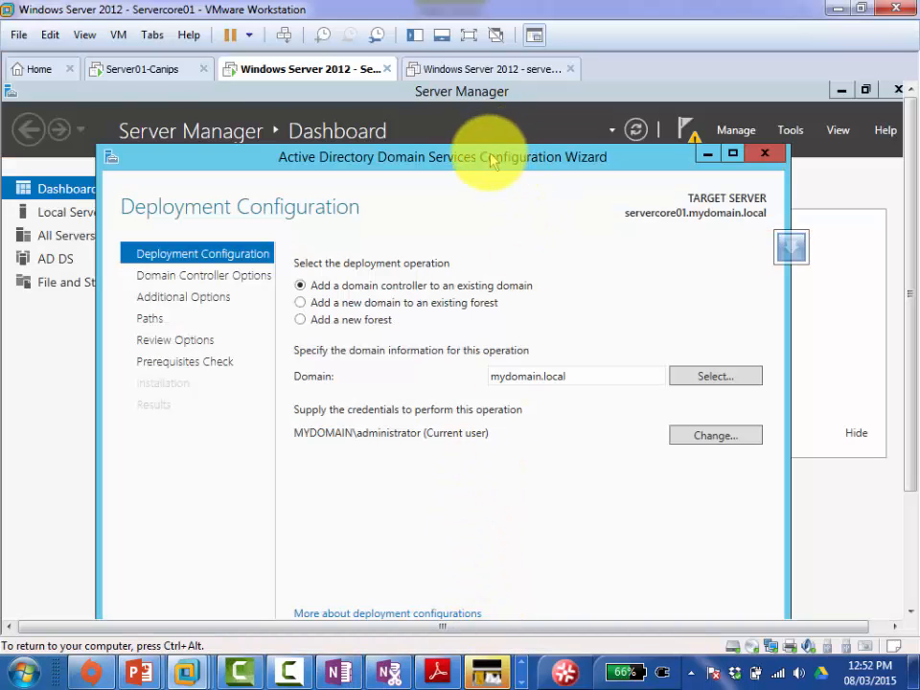
{"action": "left_click_drag", "start_coordinate": [482, 154], "coordinate": [472, 128]}
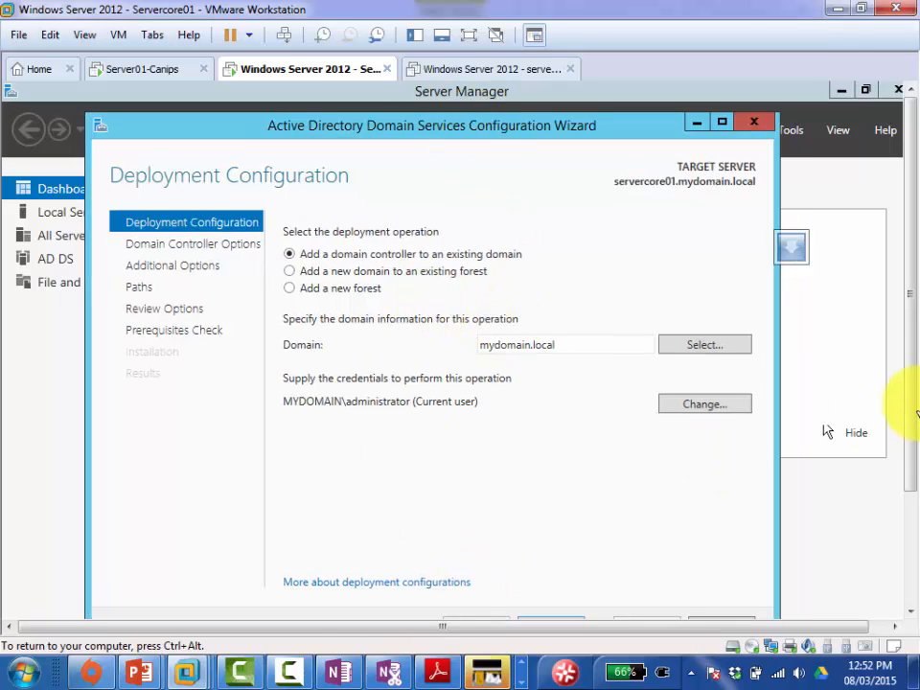
{"action": "left_click", "coordinate": [909, 377]}
{"action": "left_click", "coordinate": [909, 377]}
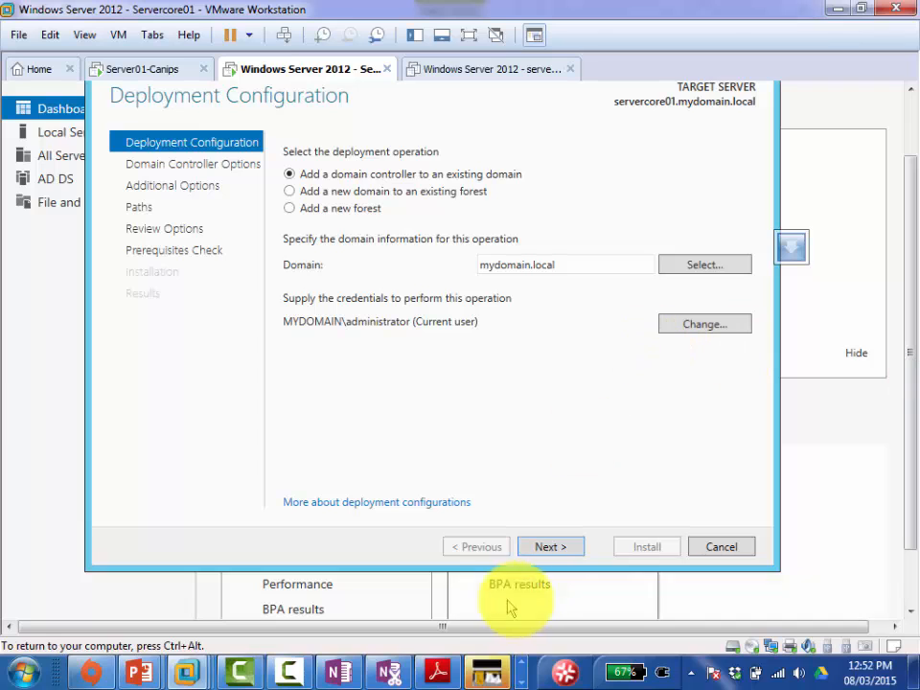
{"action": "left_click", "coordinate": [477, 546]}
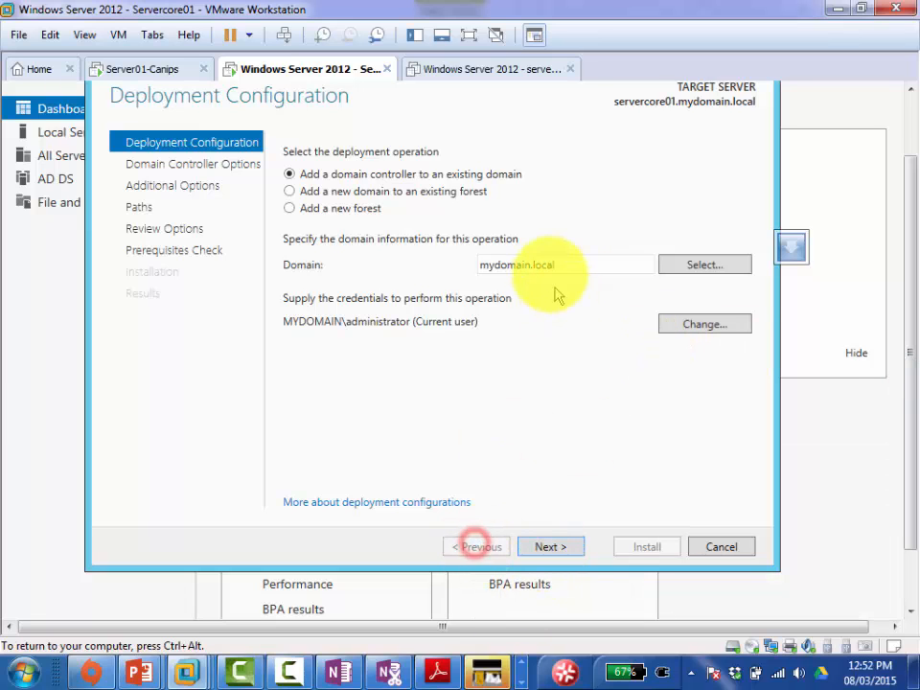
{"action": "left_click_drag", "start_coordinate": [913, 327], "coordinate": [909, 284]}
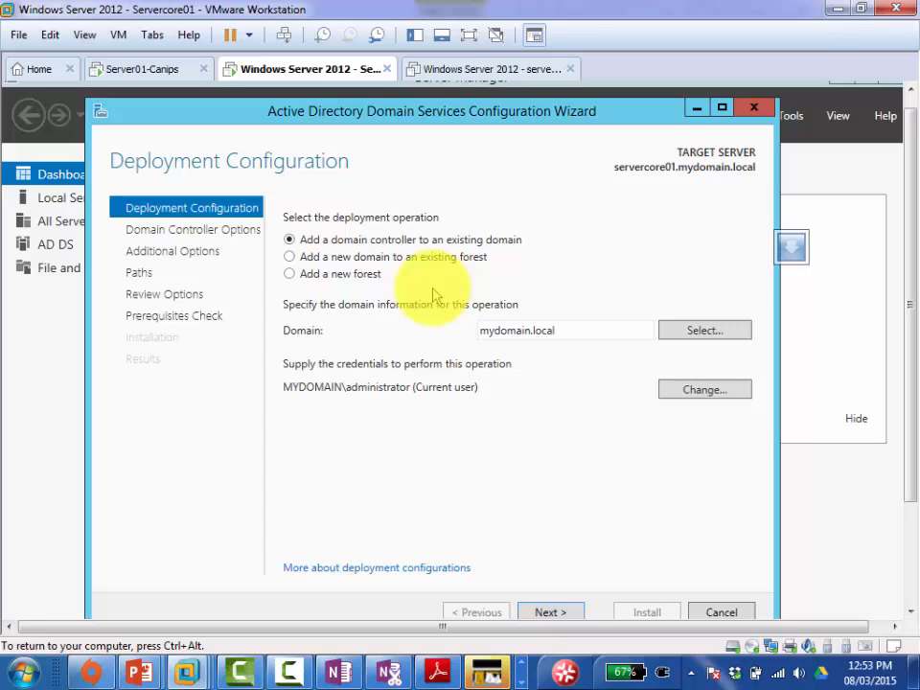
{"action": "key", "text": "Escape"}
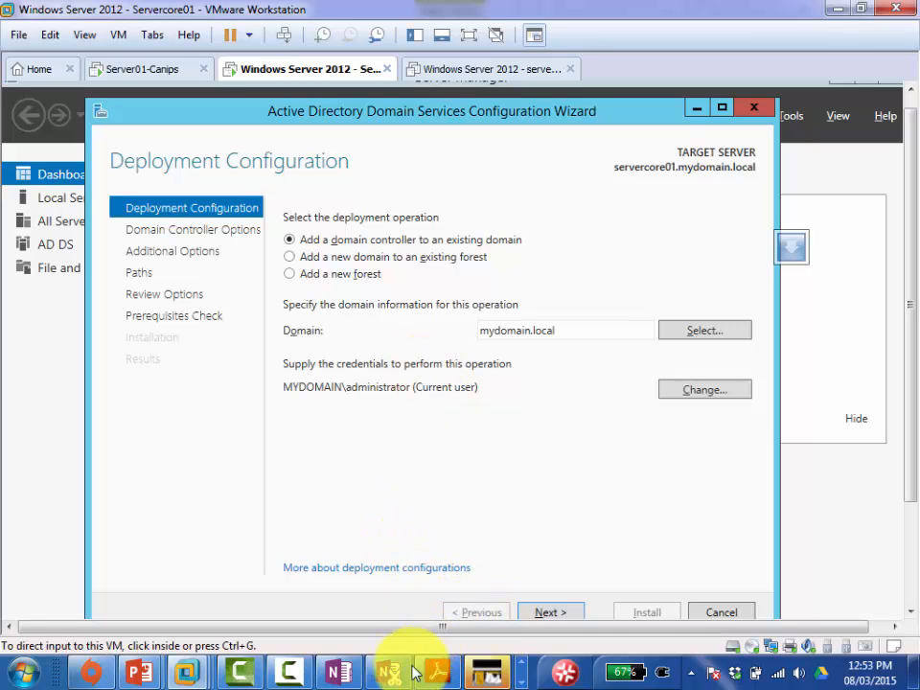
Step: Add the bullet 'Select the first option "Add a domain controller to the existing Domain"'
{"action": "left_click", "coordinate": [349, 673]}
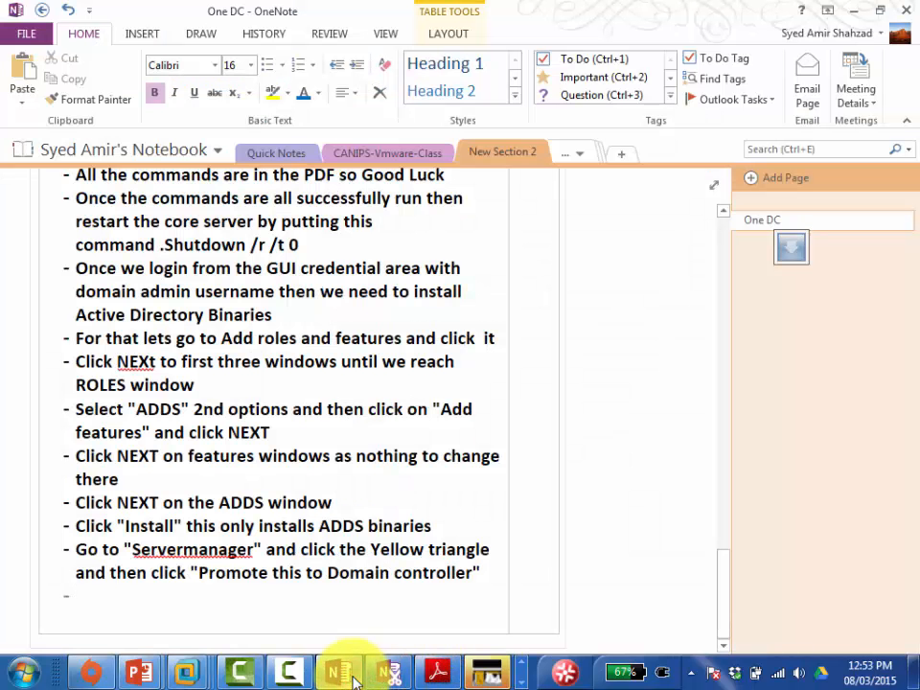
{"action": "type", "text": "Select the fi "}
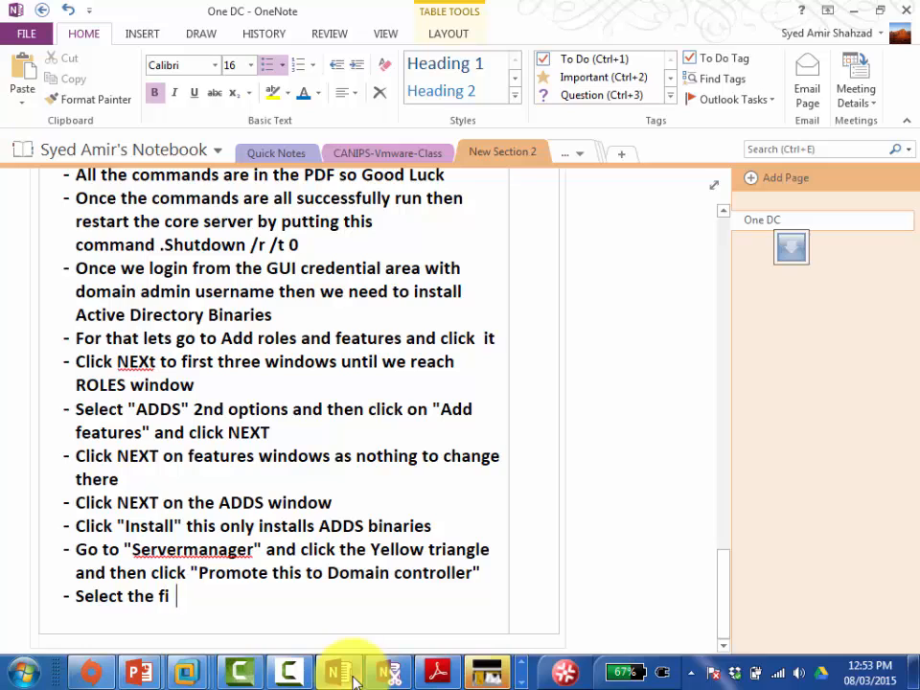
{"action": "type", "text": "rst option"}
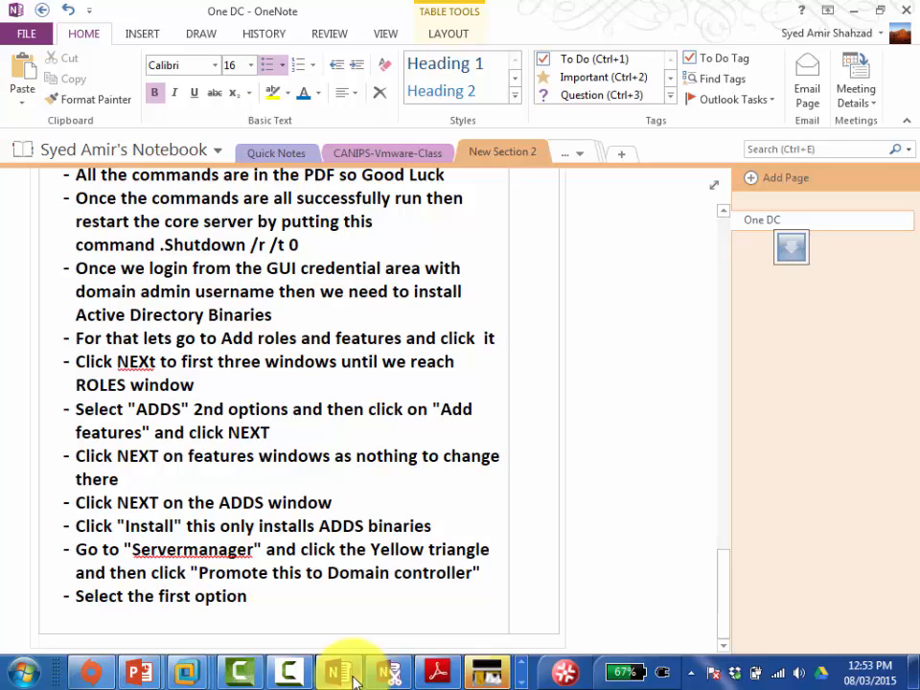
{"action": "type", "text": " \"Add a domain c"}
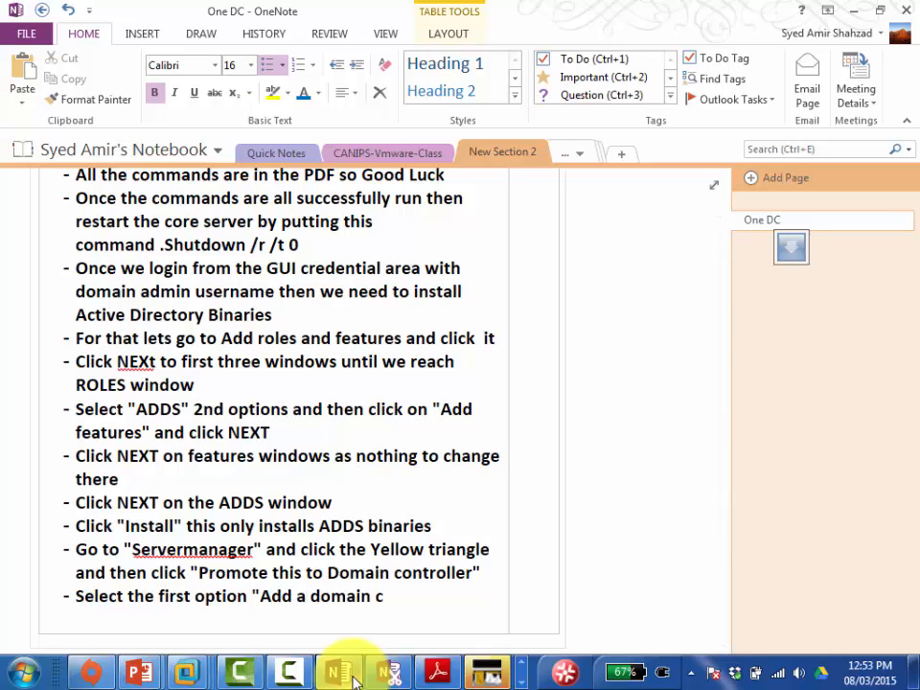
{"action": "type", "text": "ontroller to the"}
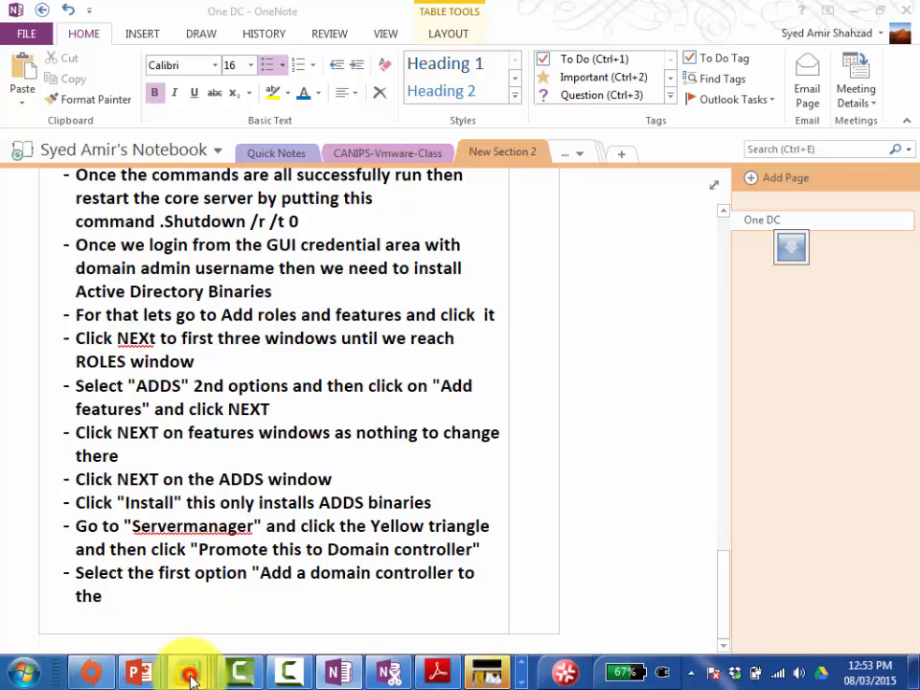
{"action": "left_click", "coordinate": [228, 598]}
{"action": "type", "text": "ex"}
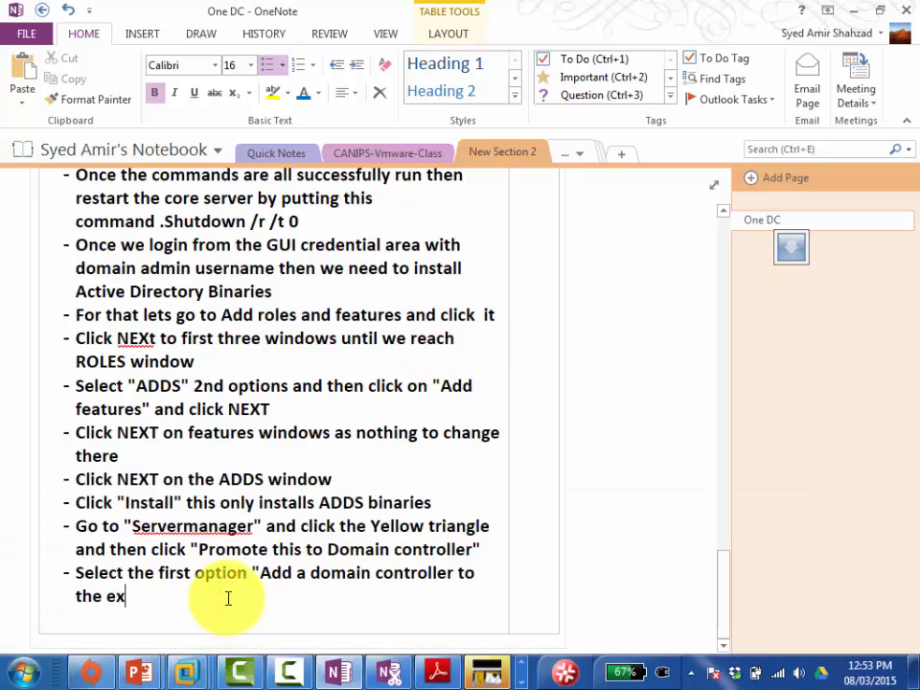
{"action": "type", "text": "isting Do"}
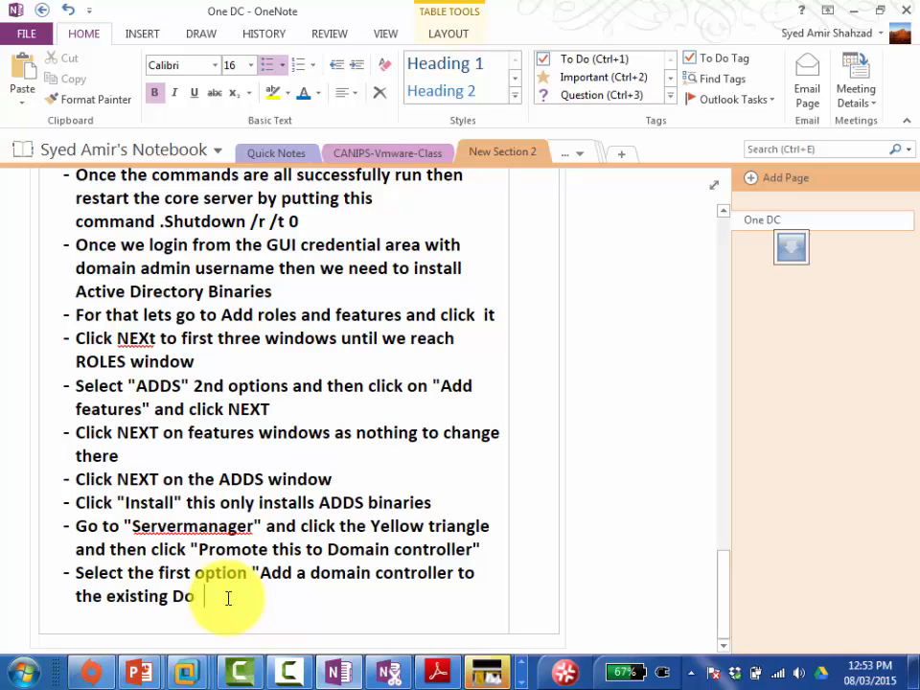
{"action": "type", "text": "amin\""}
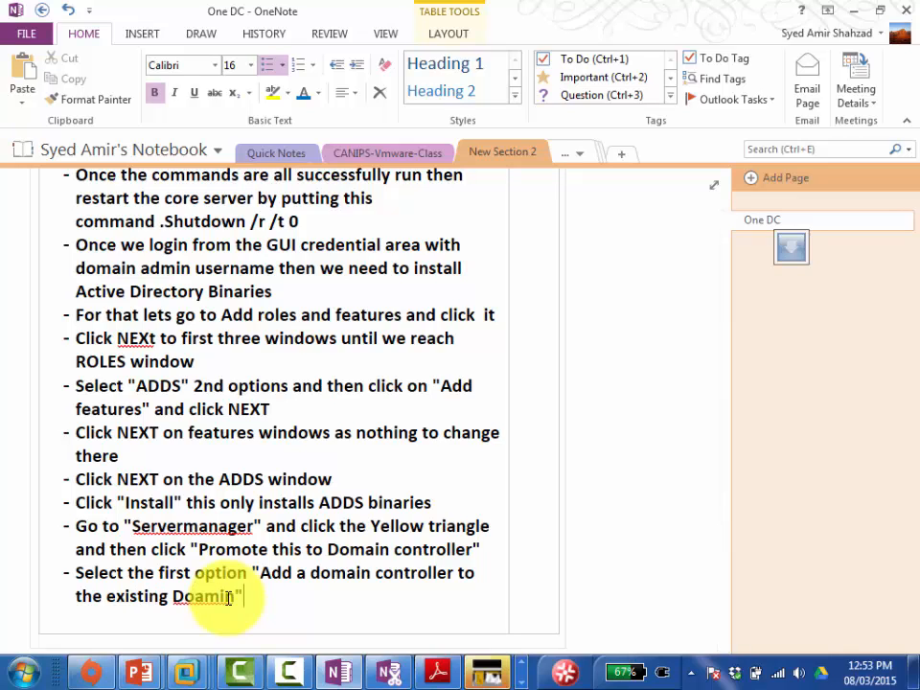
{"action": "key", "text": "alt+Tab"}
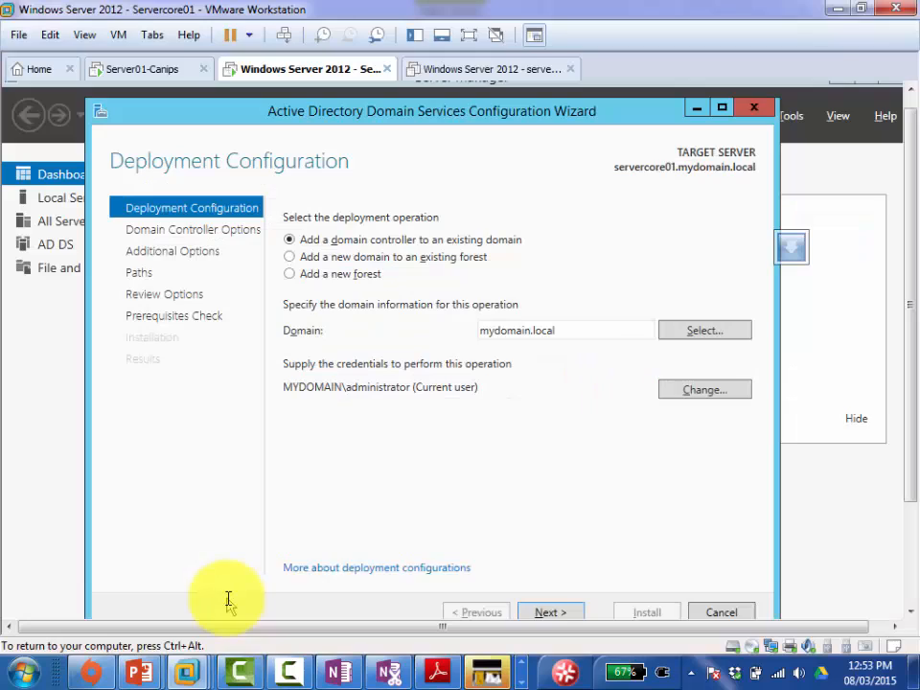
Step: Advance the AD DS wizard to the Domain Controller Options page
{"action": "left_click", "coordinate": [544, 612]}
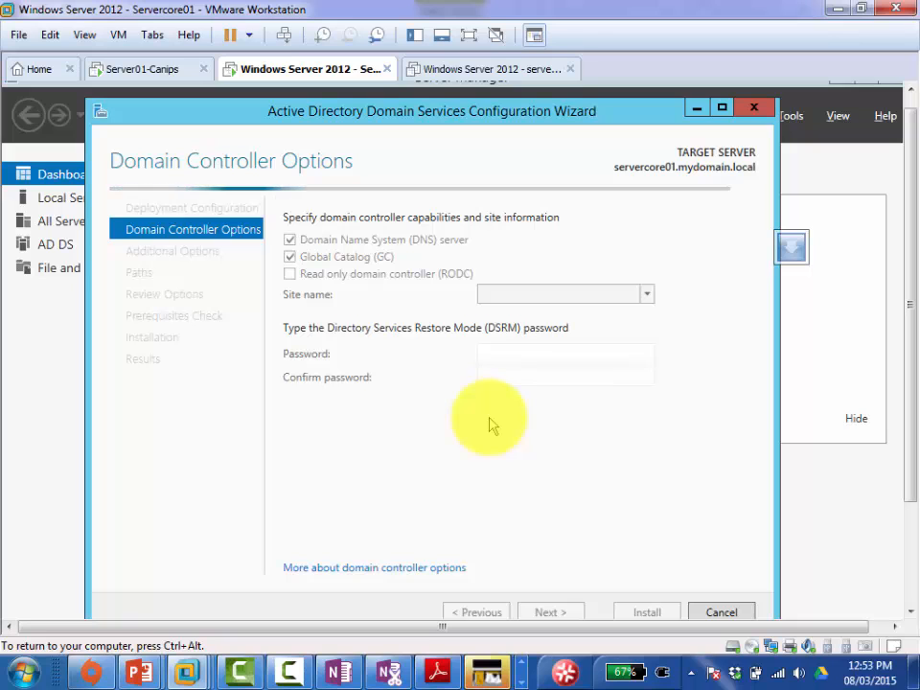
Step: Add a bullet: keep the DNS and GC options selected and enter the DSRM password
{"action": "left_click", "coordinate": [336, 674]}
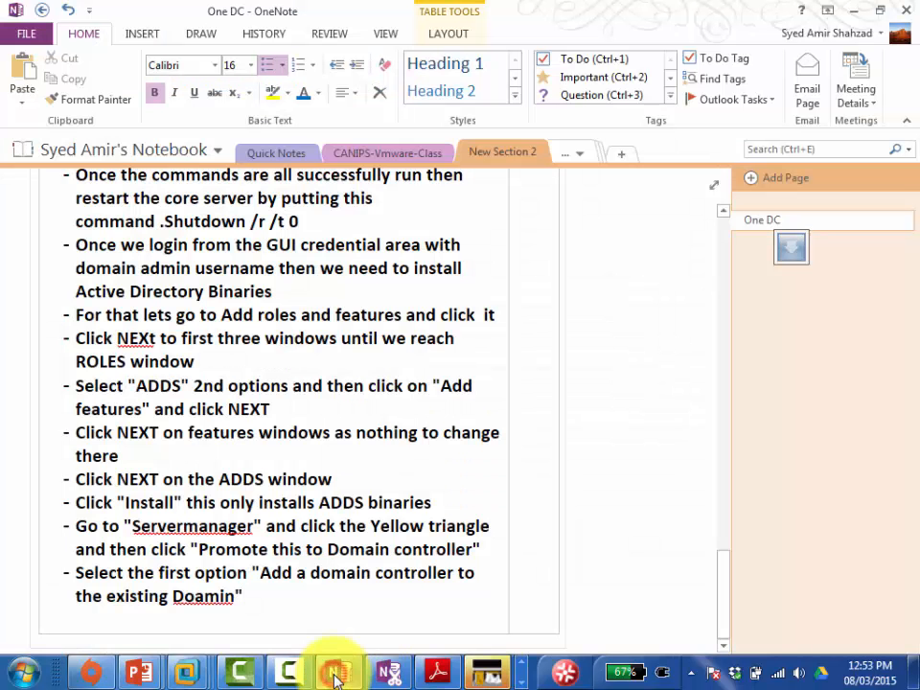
{"action": "key", "text": "Return"}
{"action": "type", "text": "K"}
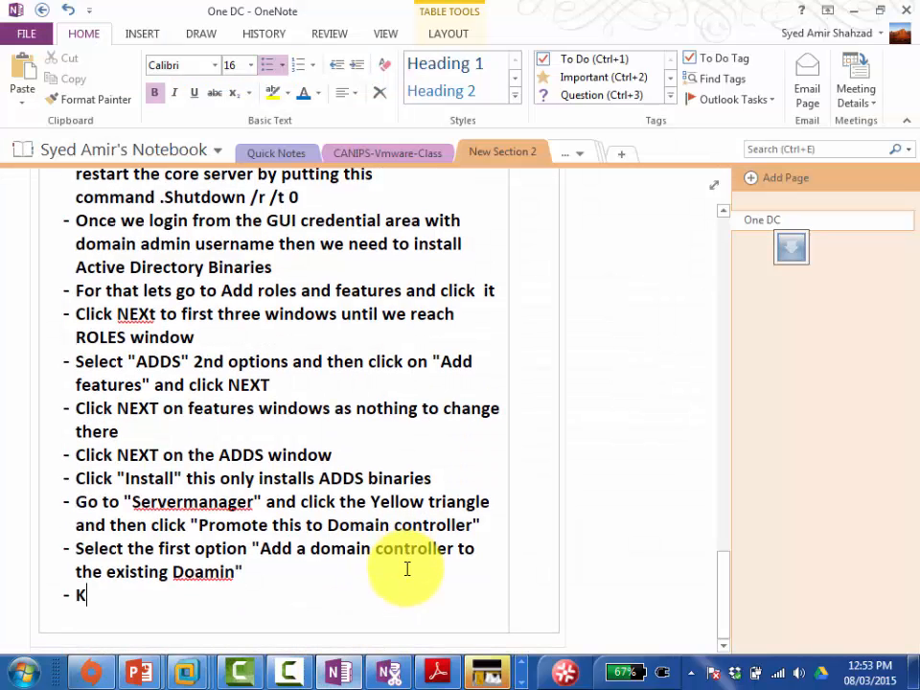
{"action": "type", "text": "eep the DNS"}
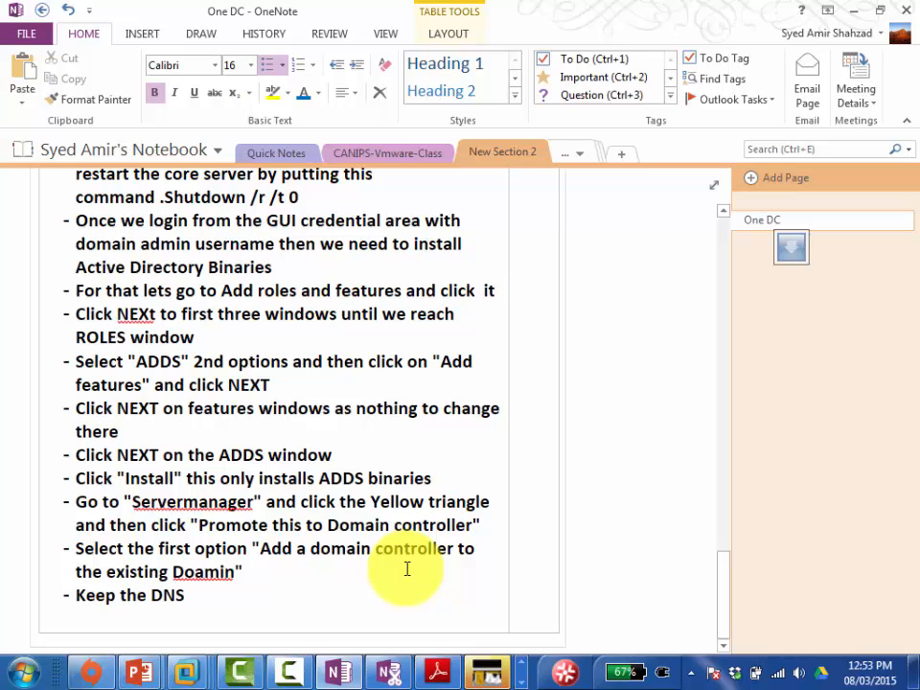
{"action": "type", "text": " and GC op"}
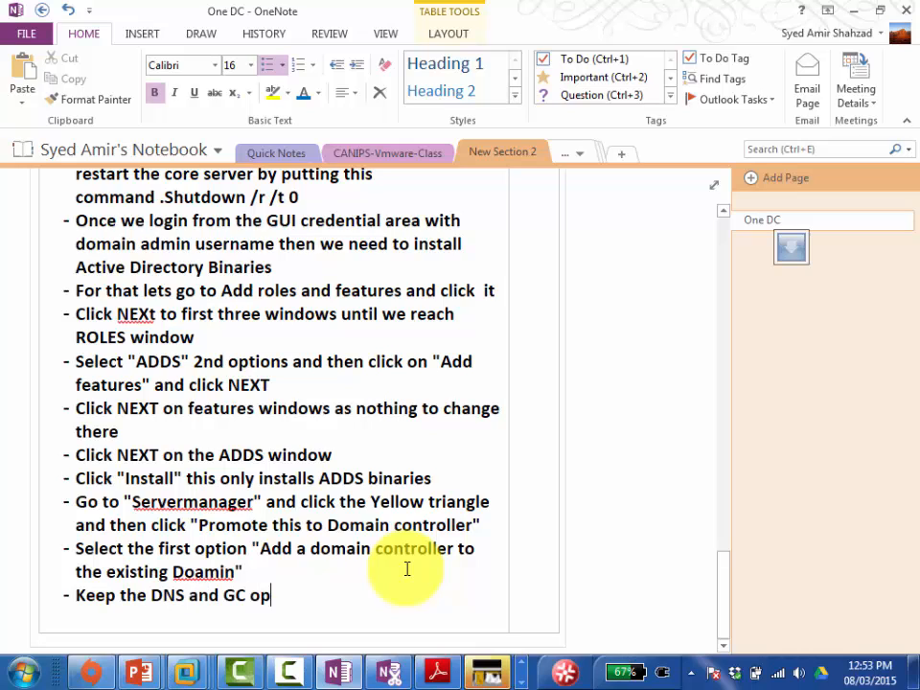
{"action": "type", "text": "tion selected and put the"}
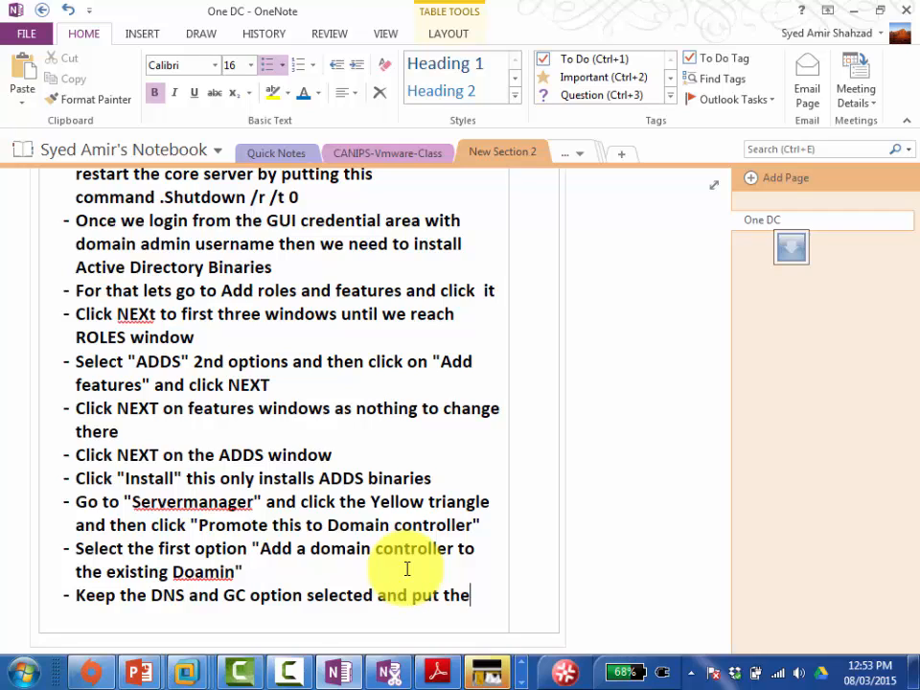
{"action": "type", "text": " DSRm password"}
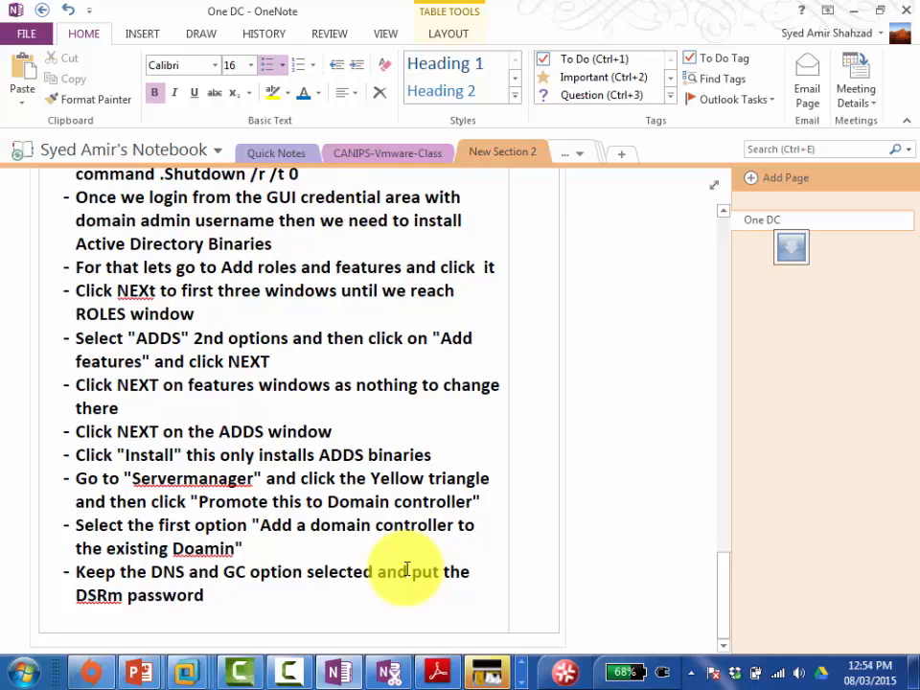
Step: Enter and confirm the DSRM password, then advance the wizard to DNS Options
{"action": "key", "text": "alt+Tab"}
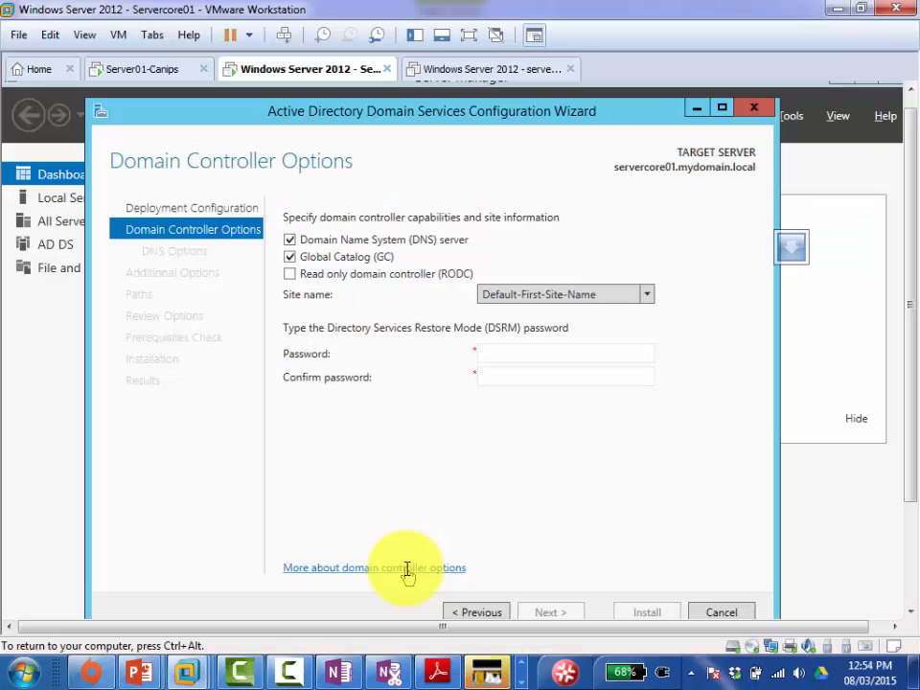
{"action": "left_click", "coordinate": [551, 354]}
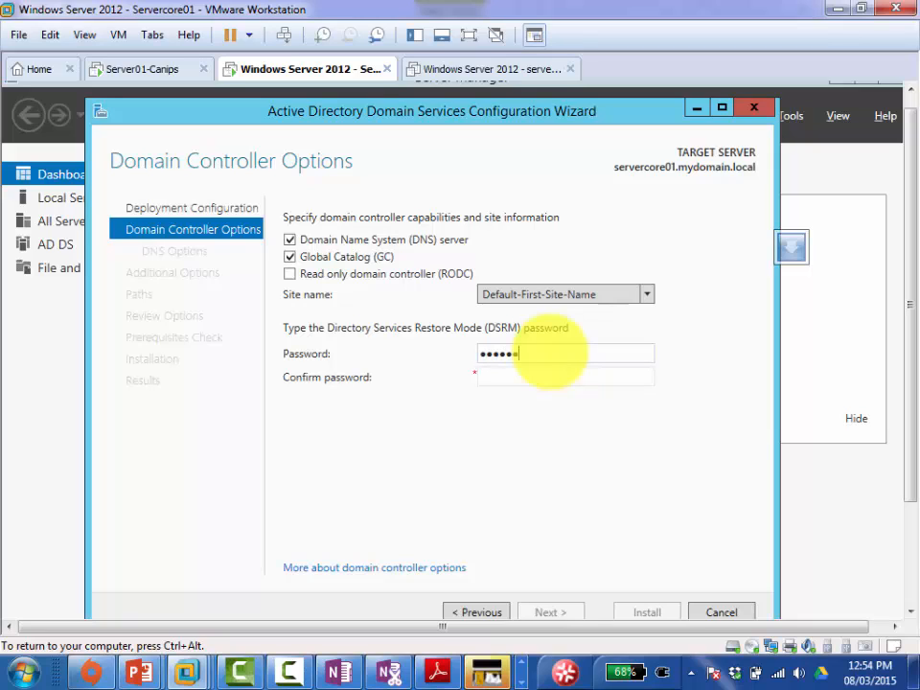
{"action": "key", "text": "Tab"}
{"action": "type", "text": "•••••••••"}
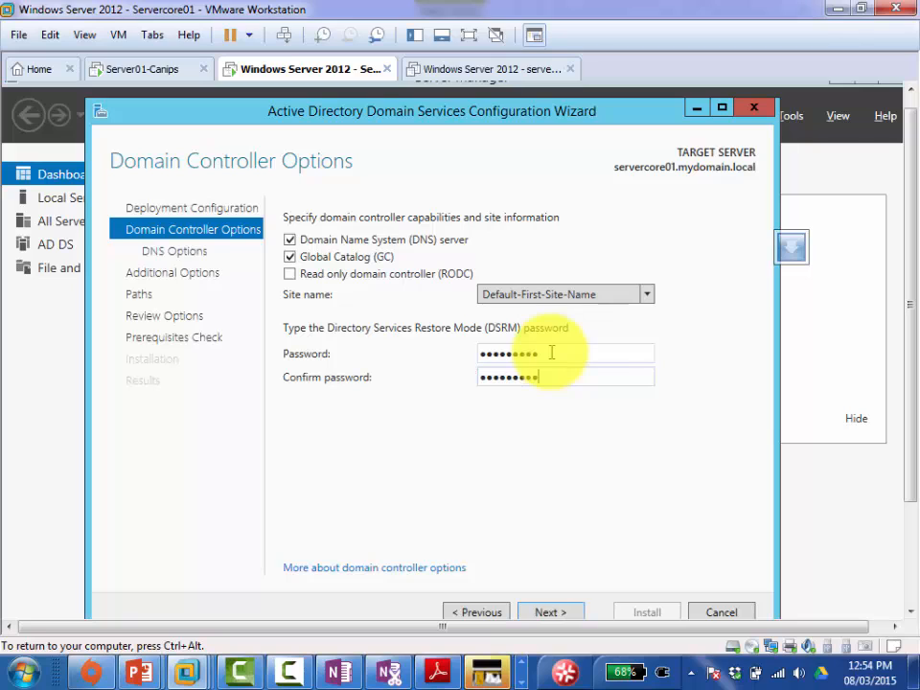
{"action": "left_click", "coordinate": [550, 612]}
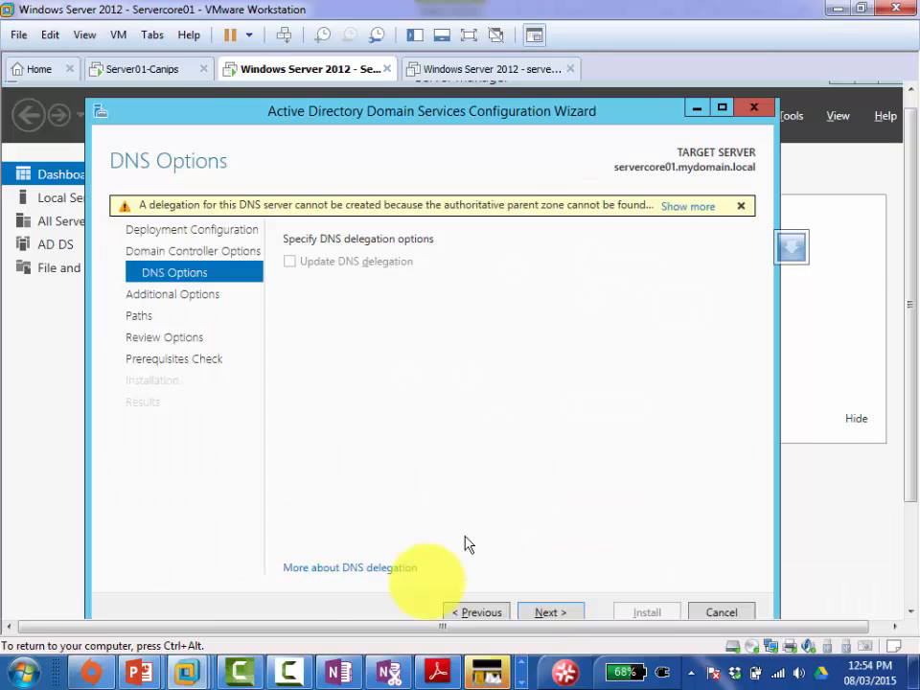
{"action": "left_click", "coordinate": [336, 674]}
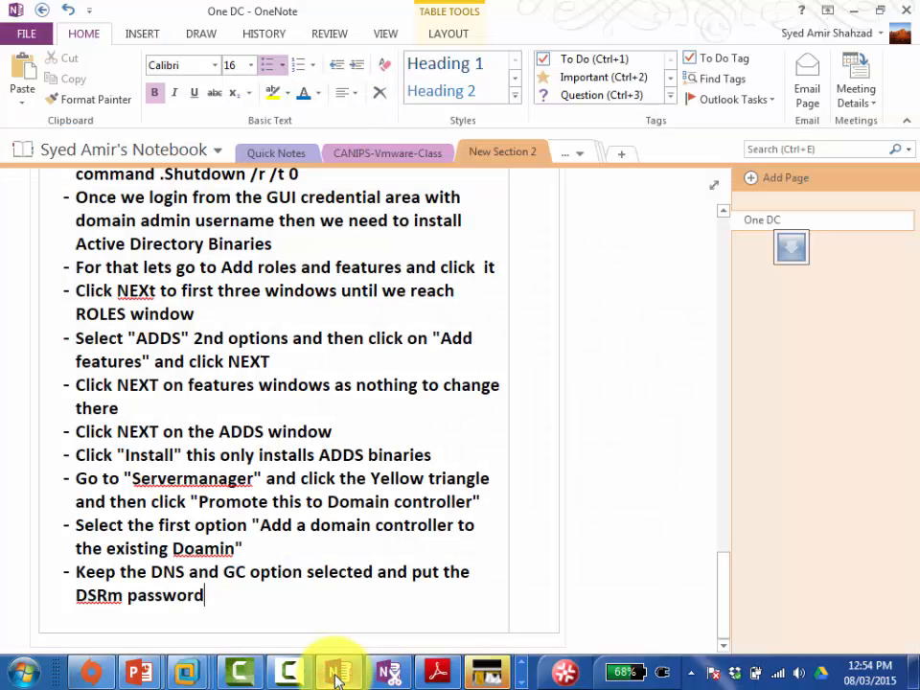
Step: Add a bullet to ignore the DNS delegation warning and click NEXT, fixing the 'ignor ethe' typo
{"action": "key", "text": "Return"}
{"action": "type", "text": "Next w"}
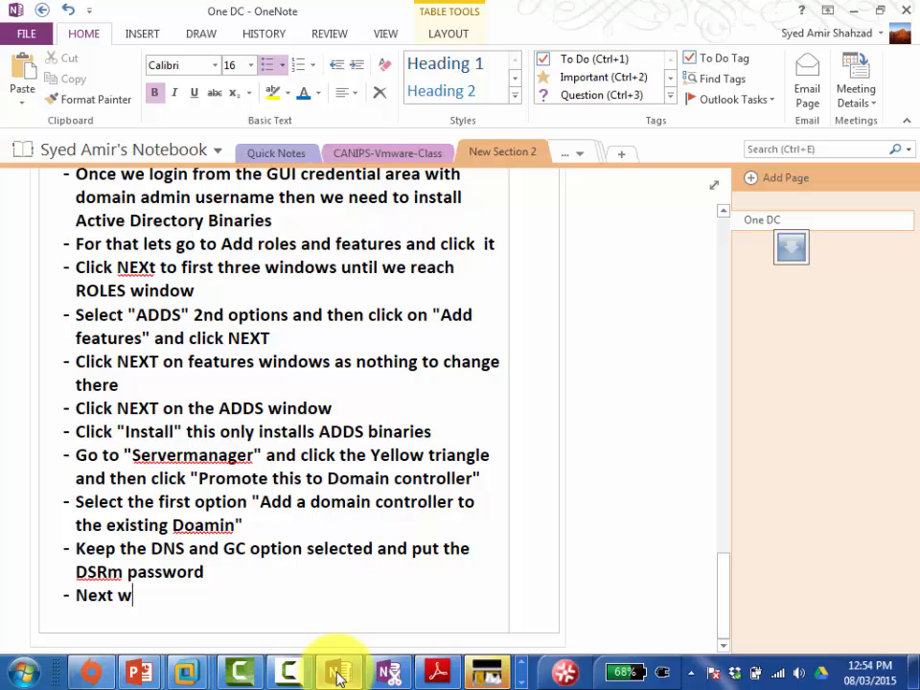
{"action": "type", "text": "indows ignor e"}
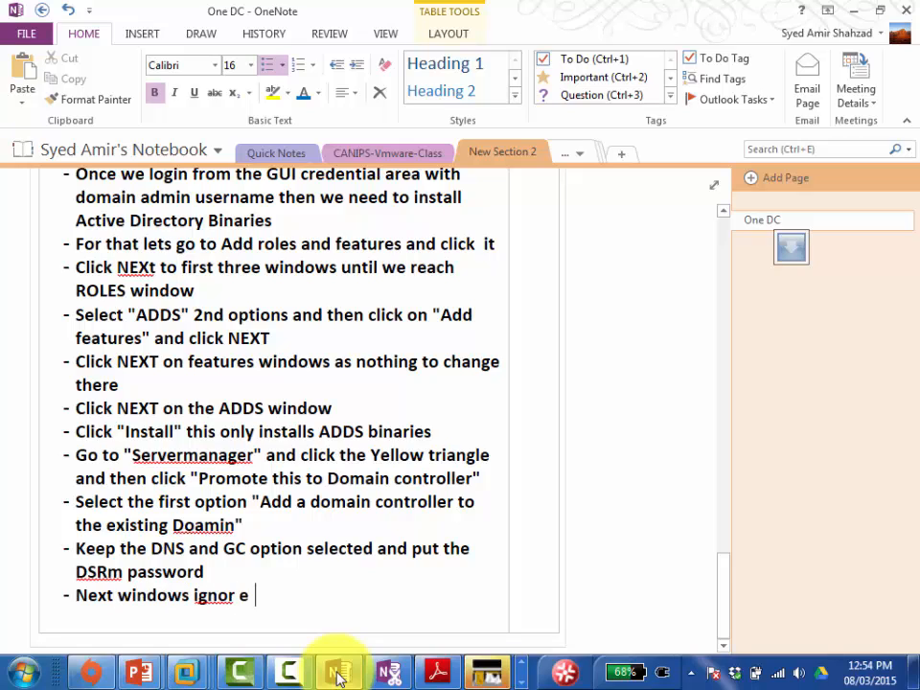
{"action": "type", "text": "the DNS dele"}
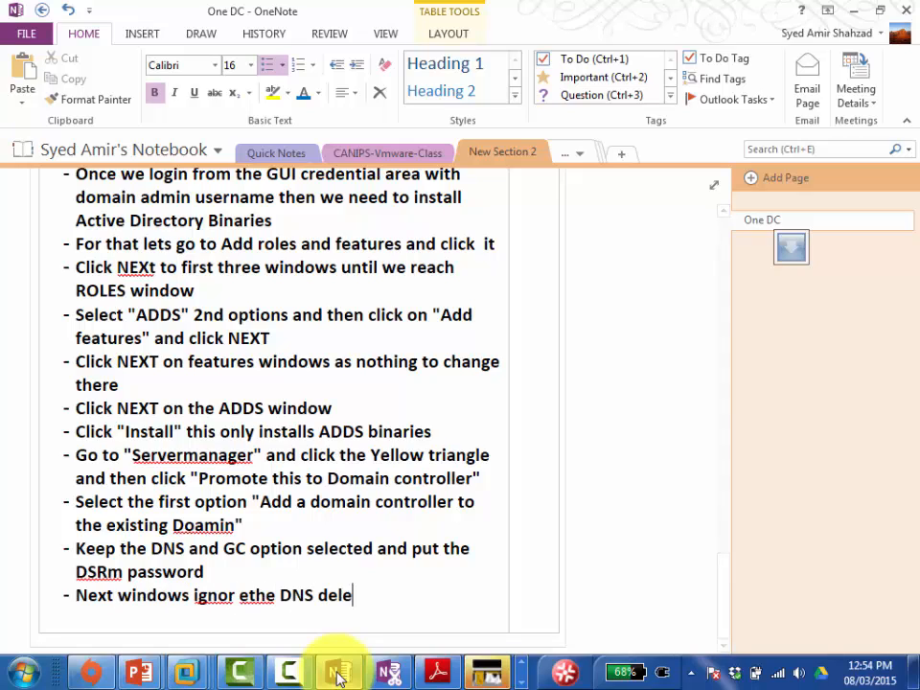
{"action": "type", "text": "gation wa"}
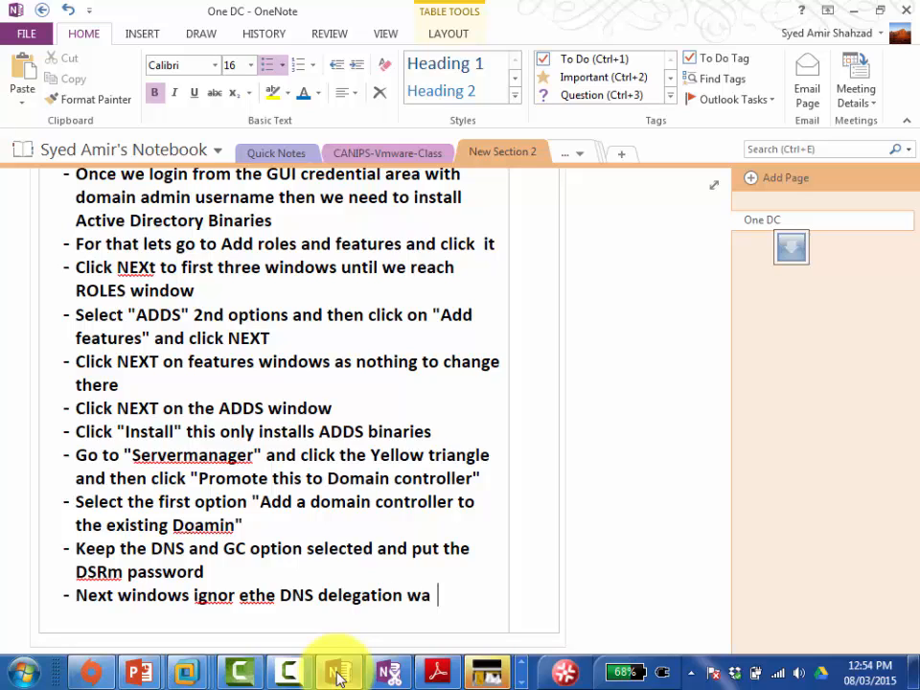
{"action": "type", "text": "rning and cl"}
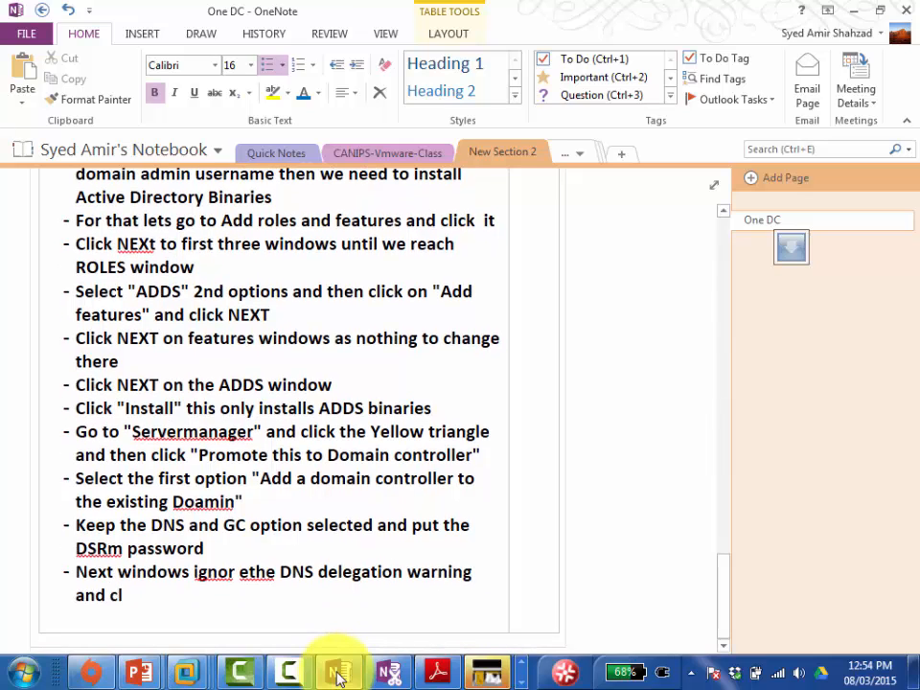
{"action": "type", "text": "ick NEXT"}
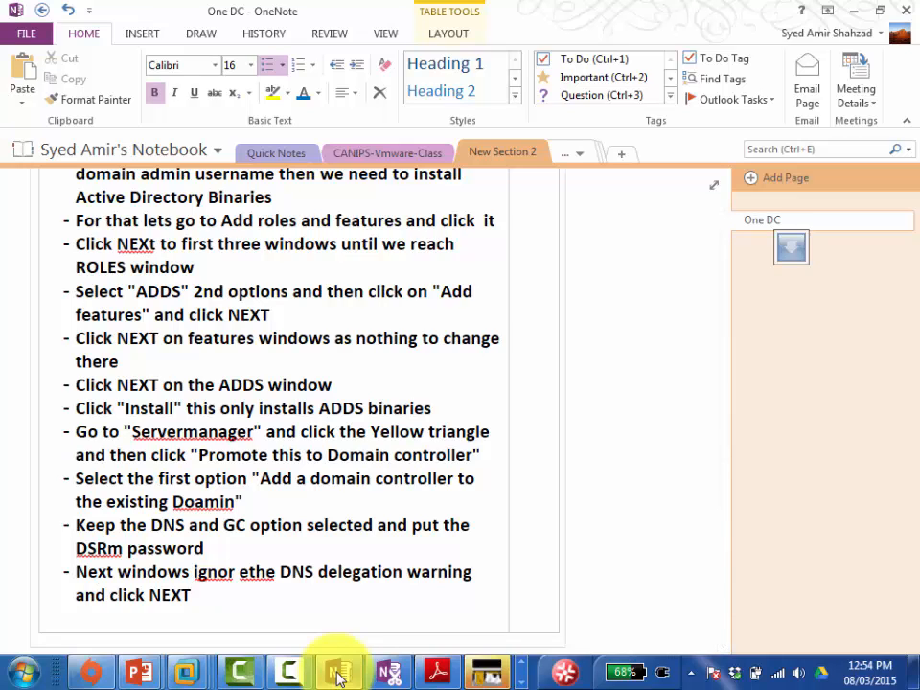
{"action": "key", "text": "Delete"}
{"action": "key", "text": "Right"}
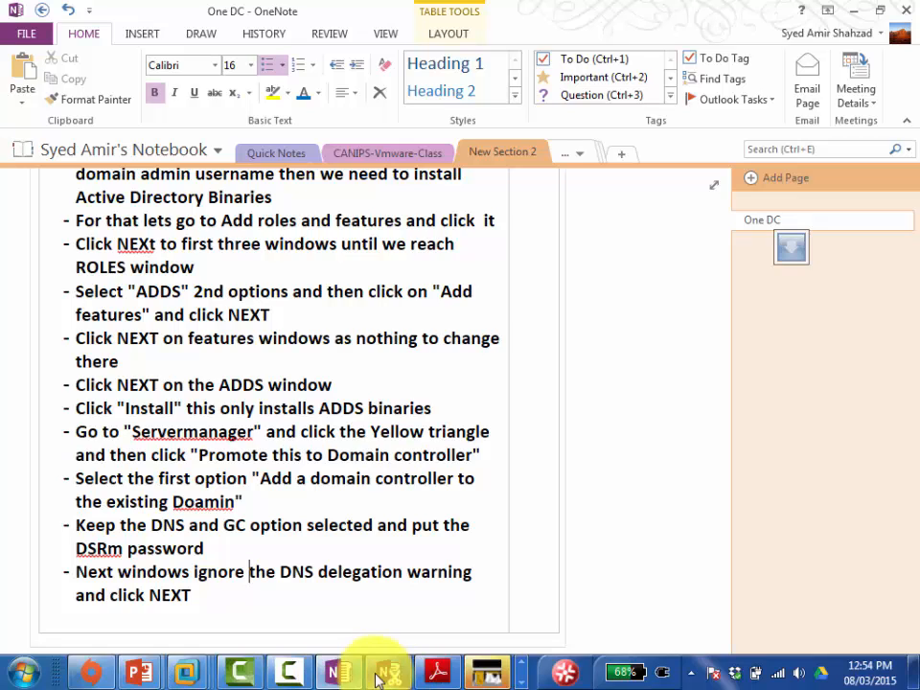
{"action": "key", "text": "alt+Tab"}
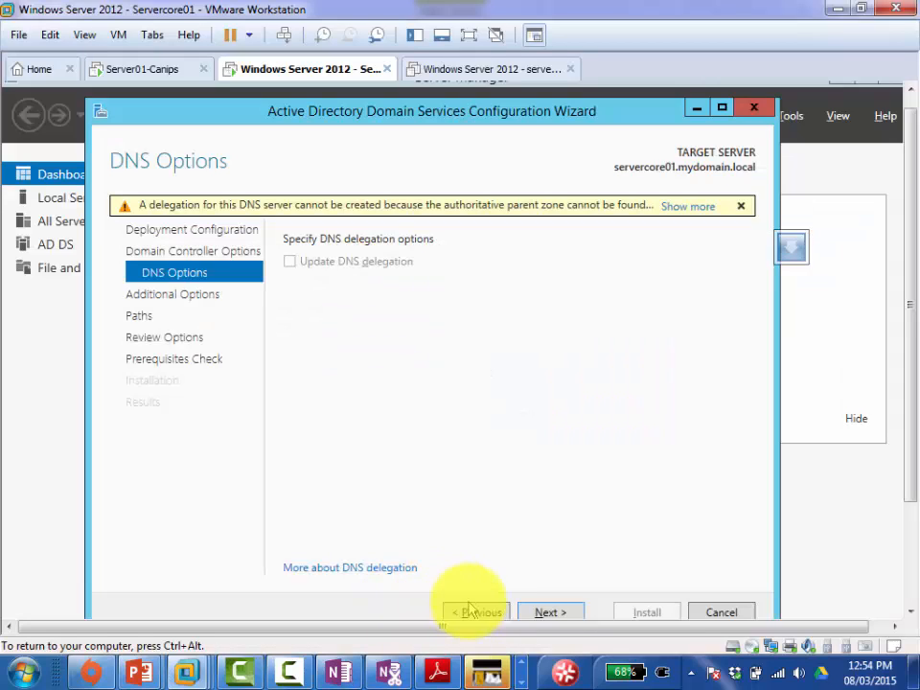
Step: Advance the DC wizard past DNS Options to Additional Options, replicating from any domain controller
{"action": "left_click", "coordinate": [550, 612]}
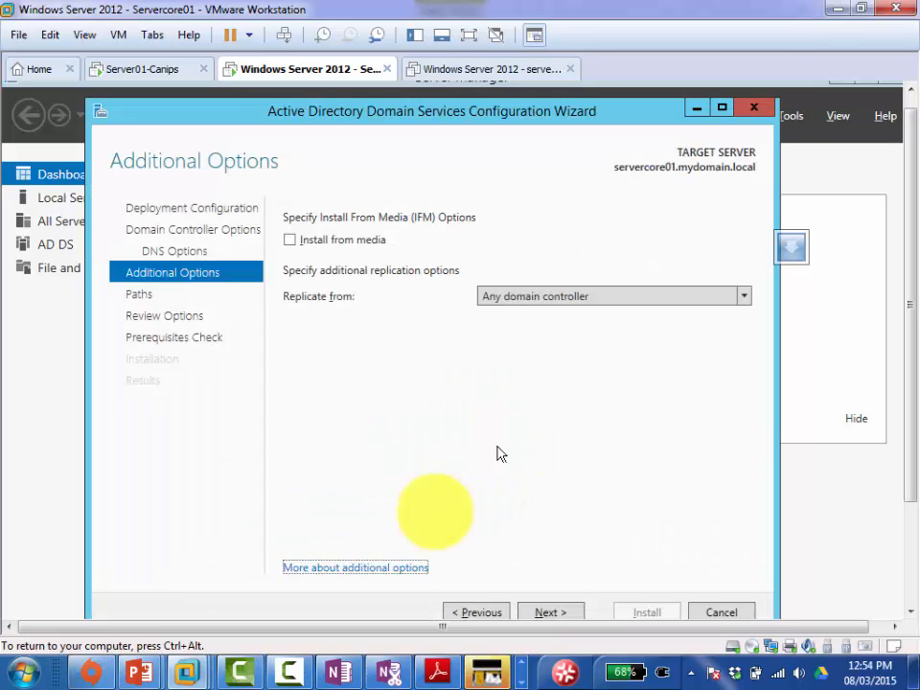
{"action": "left_click", "coordinate": [339, 668]}
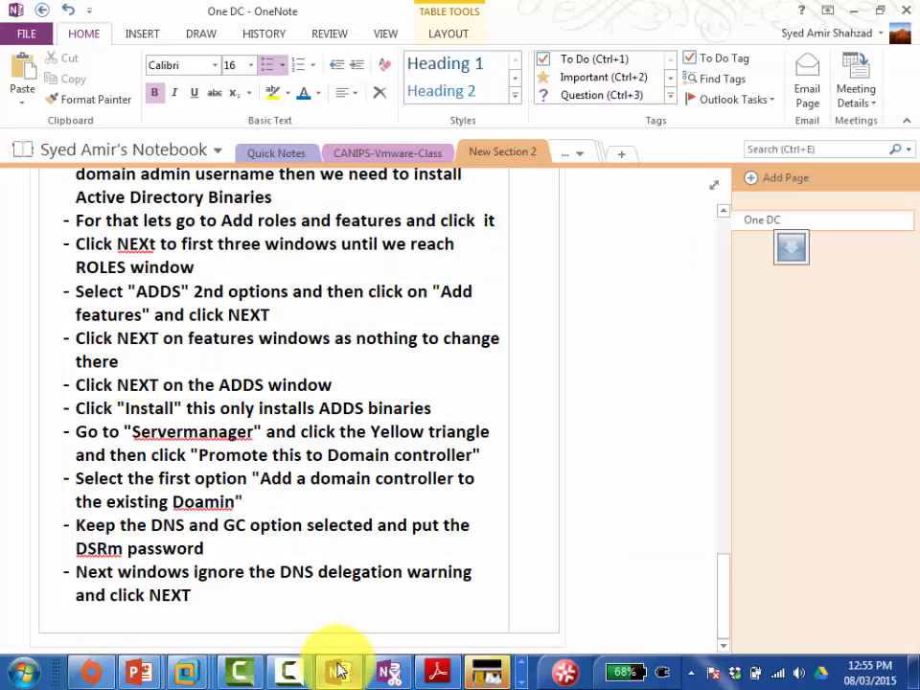
Step: Add the bullet 'Next window select "Replicate from" Any Domain Controller and click NEXT'
{"action": "key", "text": "ctrl+End"}
{"action": "key", "text": "Return"}
{"action": "type", "text": "Next windwo"}
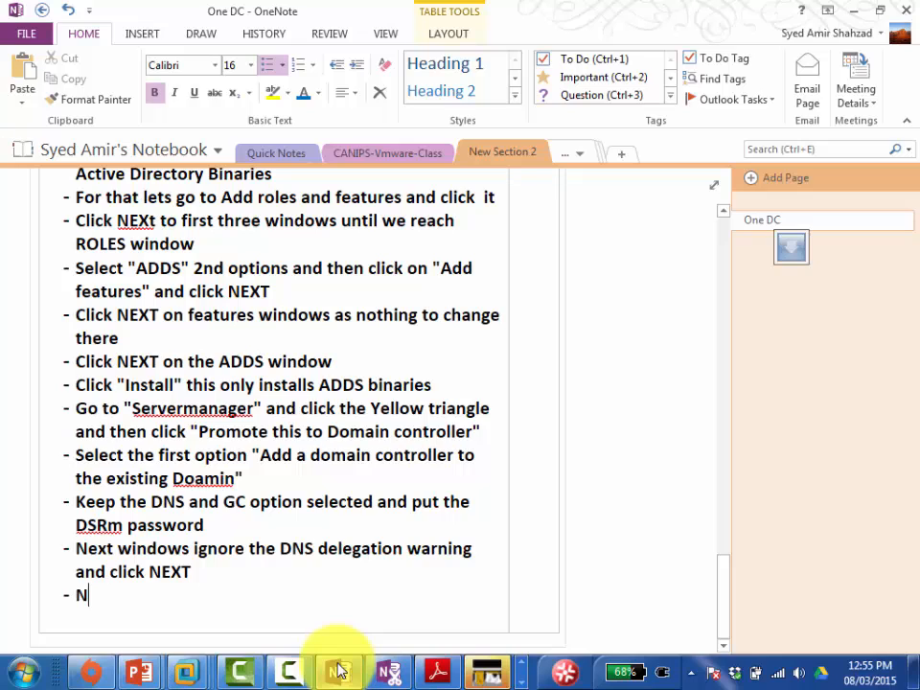
{"action": "type", "text": "s"}
{"action": "key", "text": "BackSpace"}
{"action": "key", "text": "BackSpace"}
{"action": "key", "text": "BackSpace"}
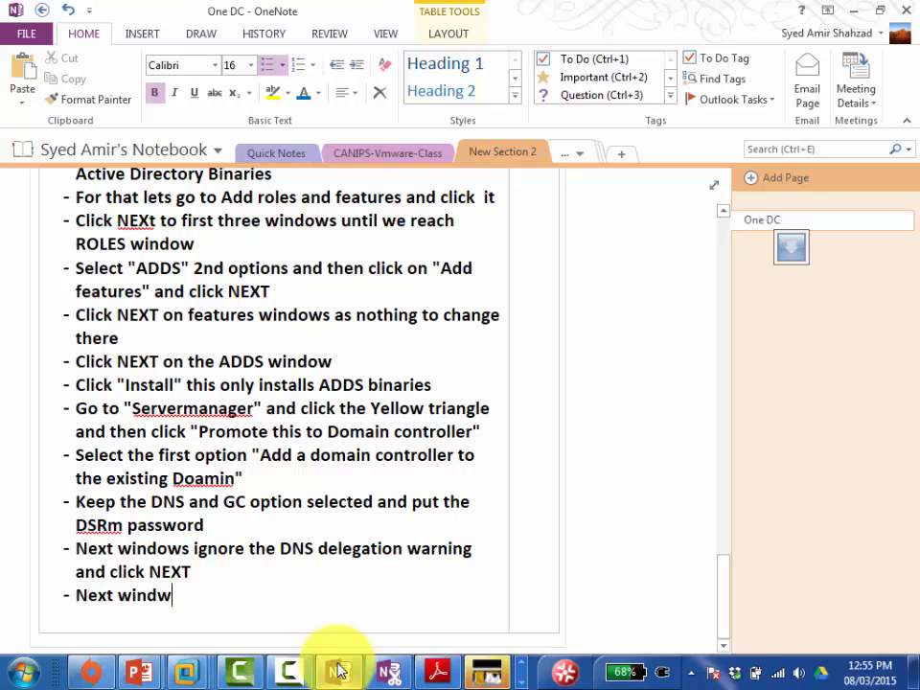
{"action": "type", "text": "ow select "}
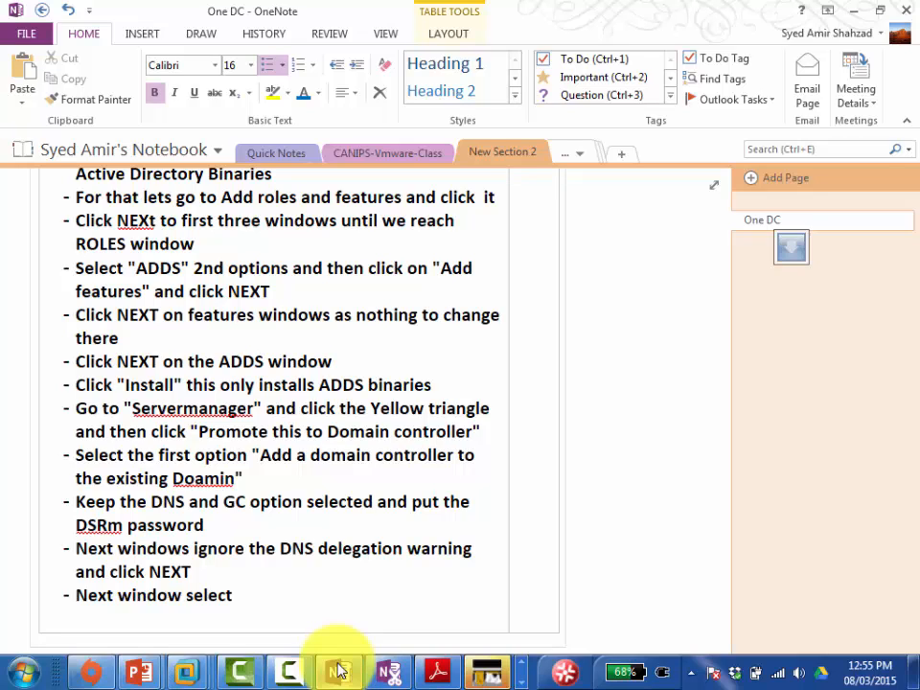
{"action": "type", "text": "\"Replica"}
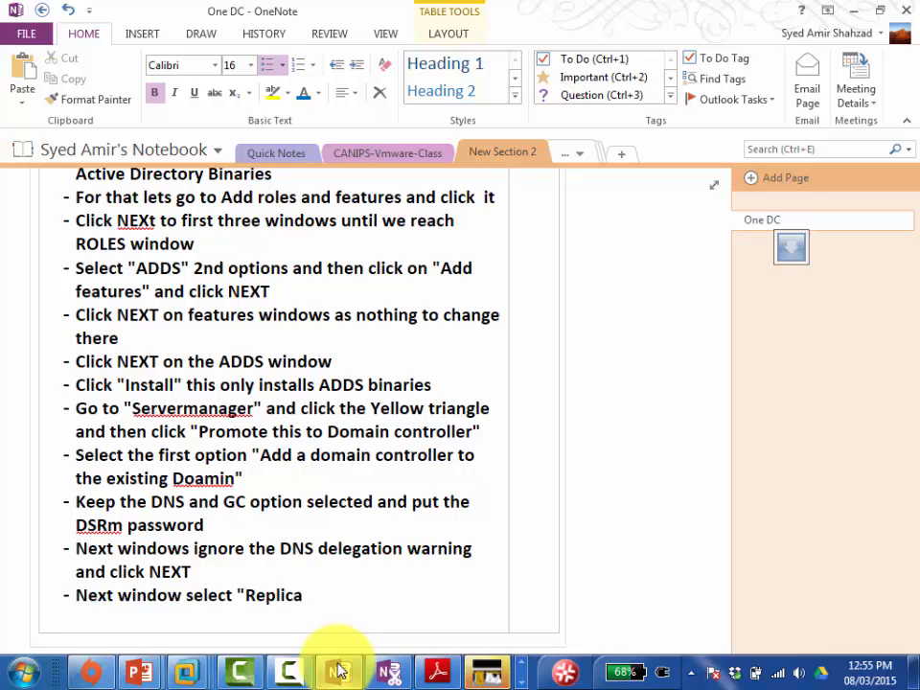
{"action": "type", "text": "te from\""}
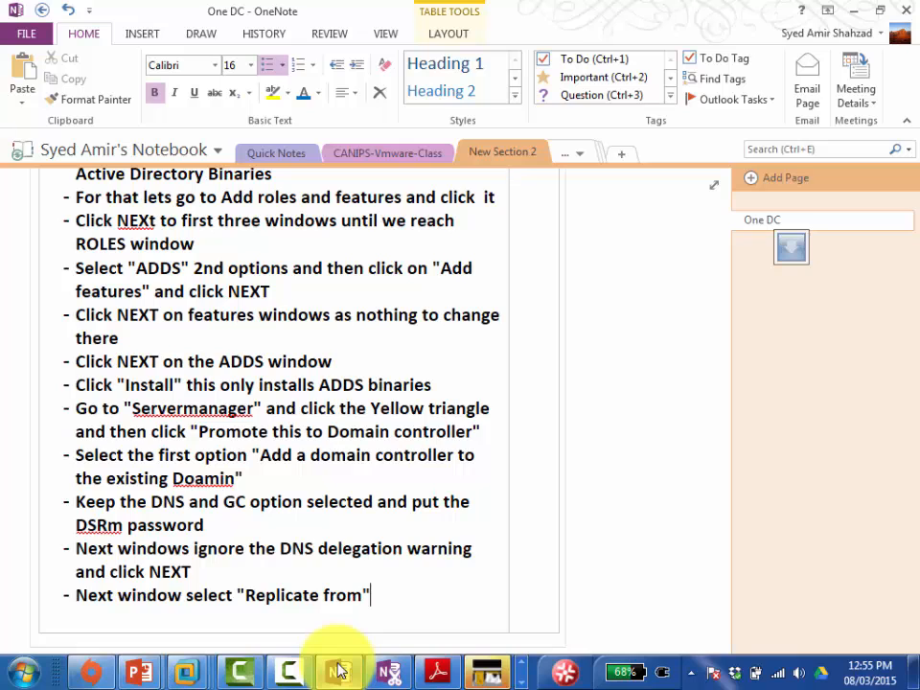
{"action": "type", "text": " Any Domain"}
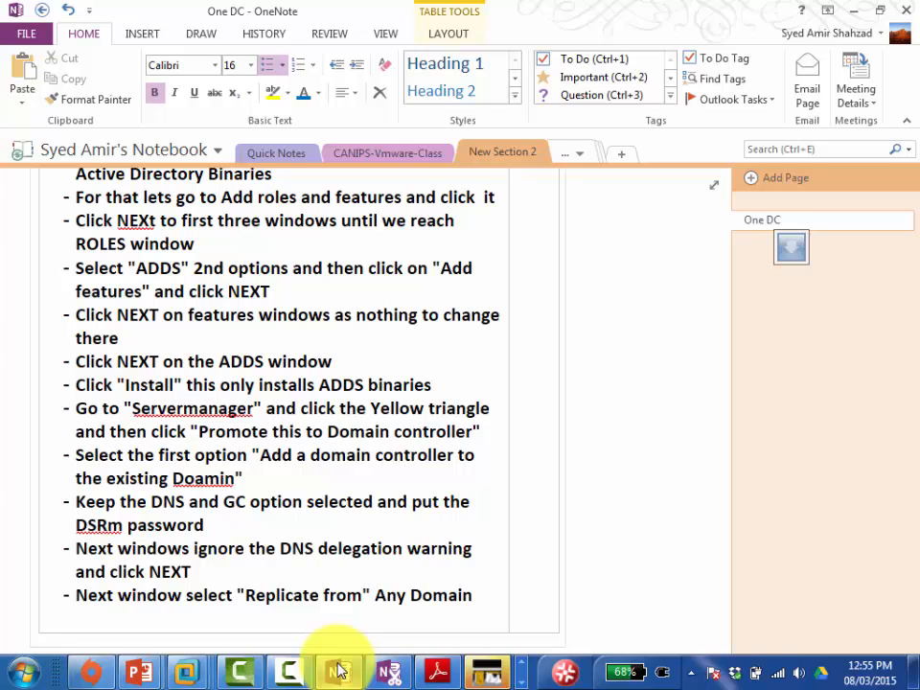
{"action": "type", "text": " Controller and c"}
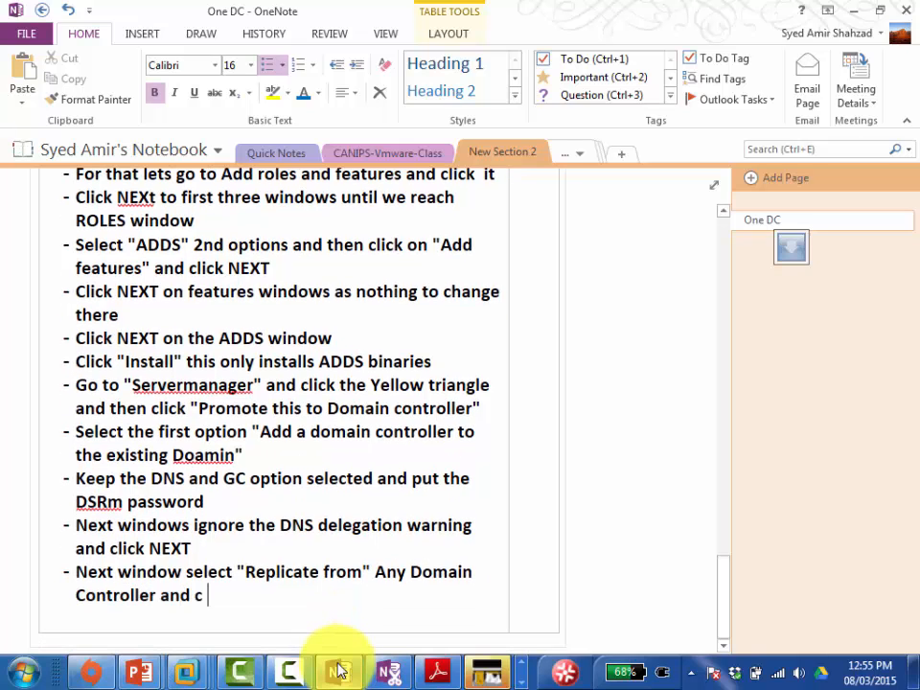
{"action": "type", "text": "lick NEXT"}
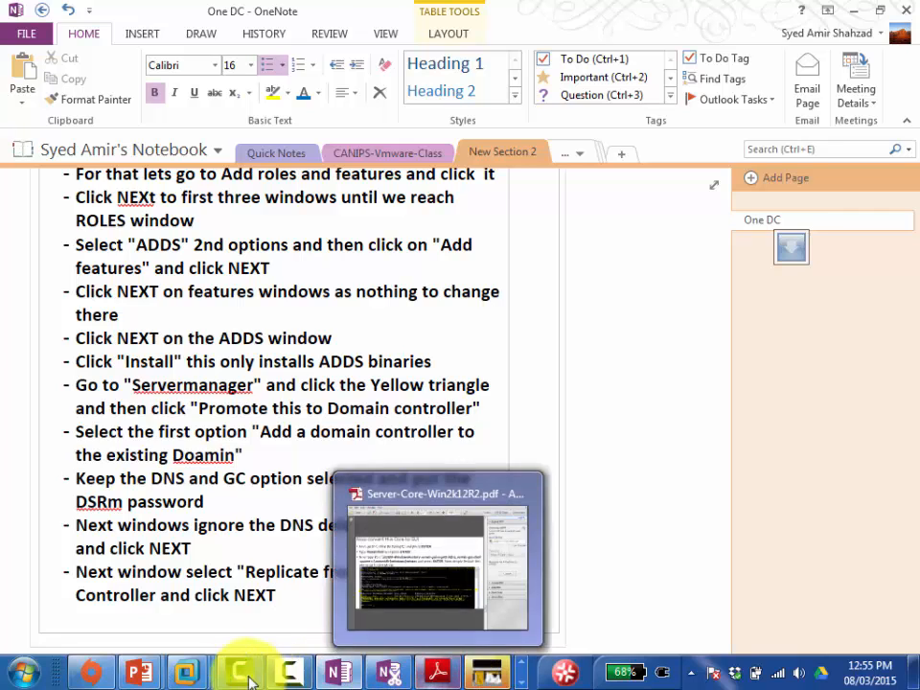
Step: Advance the server's wizard from Additional Options to the Paths page with default NTDS and SYSVOL folders
{"action": "mouse_move", "coordinate": [239, 679]}
{"action": "mouse_move", "coordinate": [187, 673]}
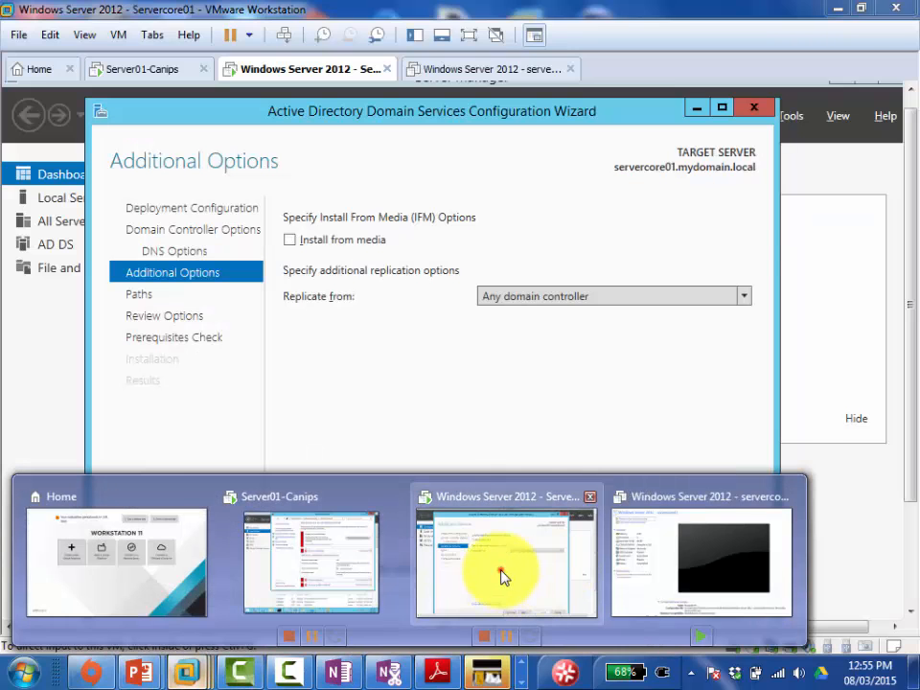
{"action": "left_click", "coordinate": [503, 578]}
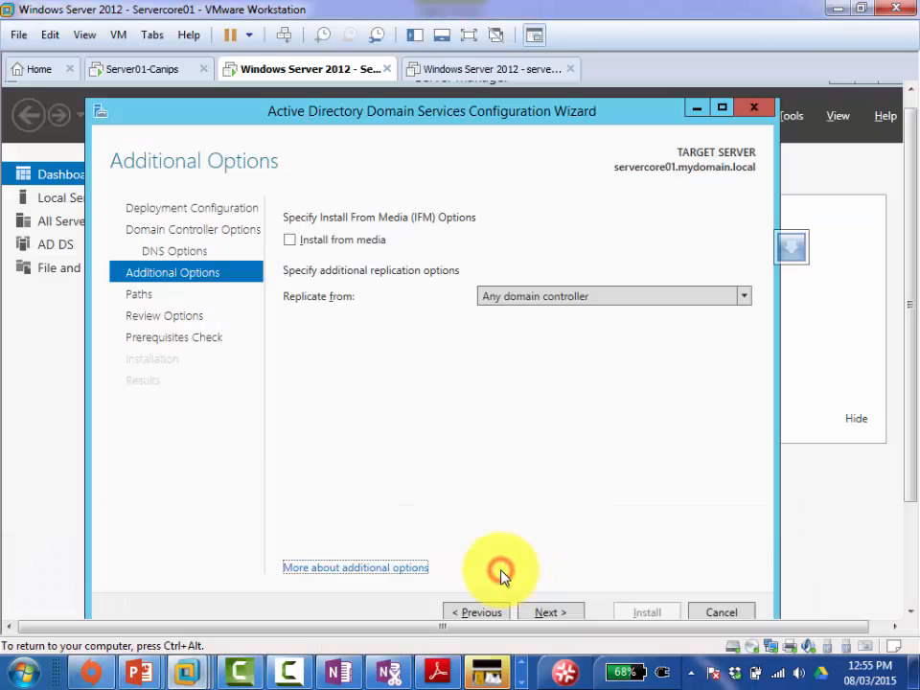
{"action": "left_click", "coordinate": [565, 611]}
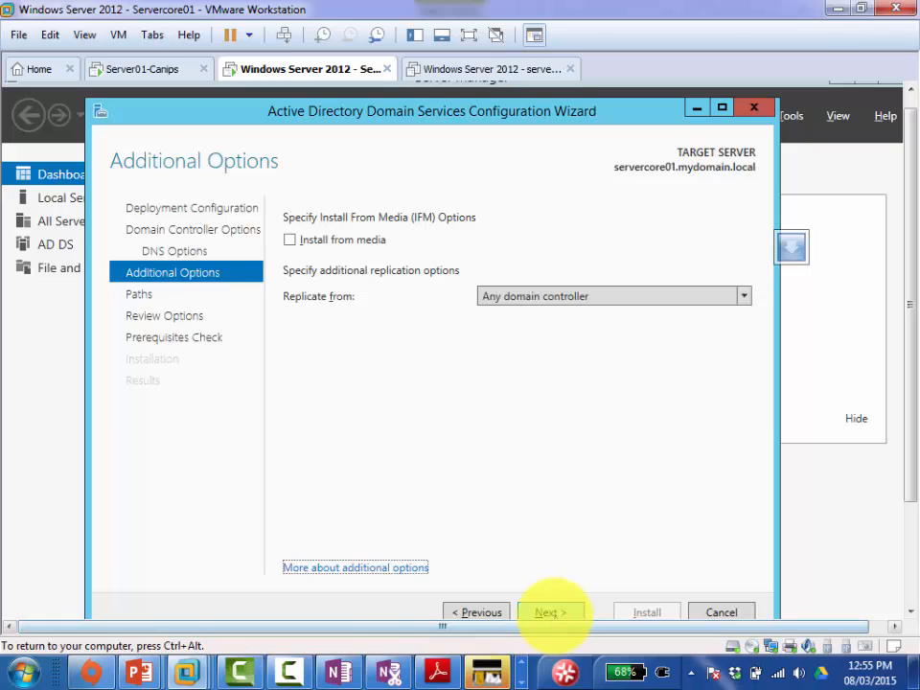
{"action": "left_click", "coordinate": [554, 613]}
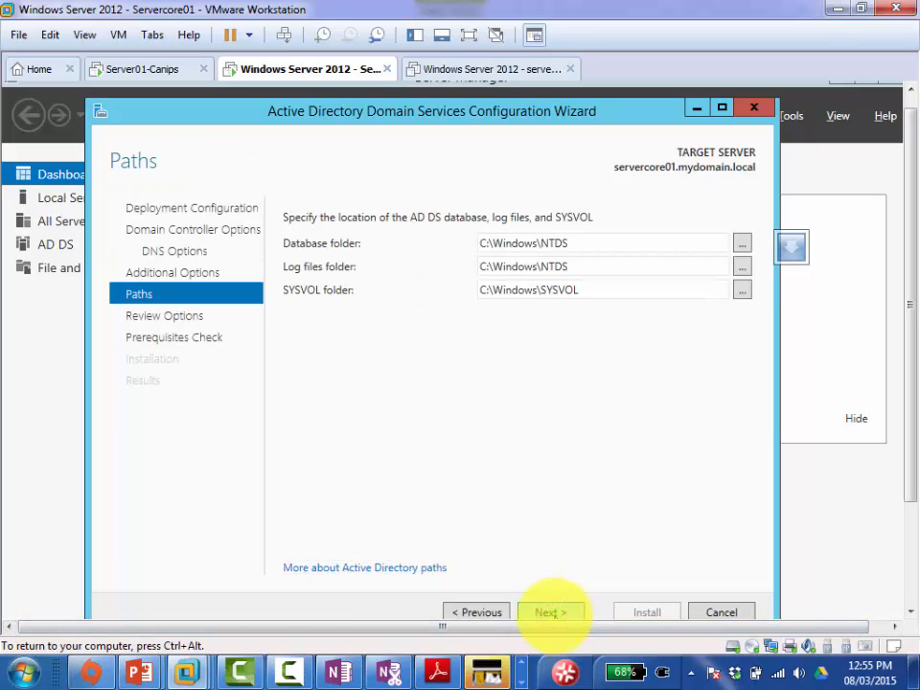
{"action": "key", "text": "Escape"}
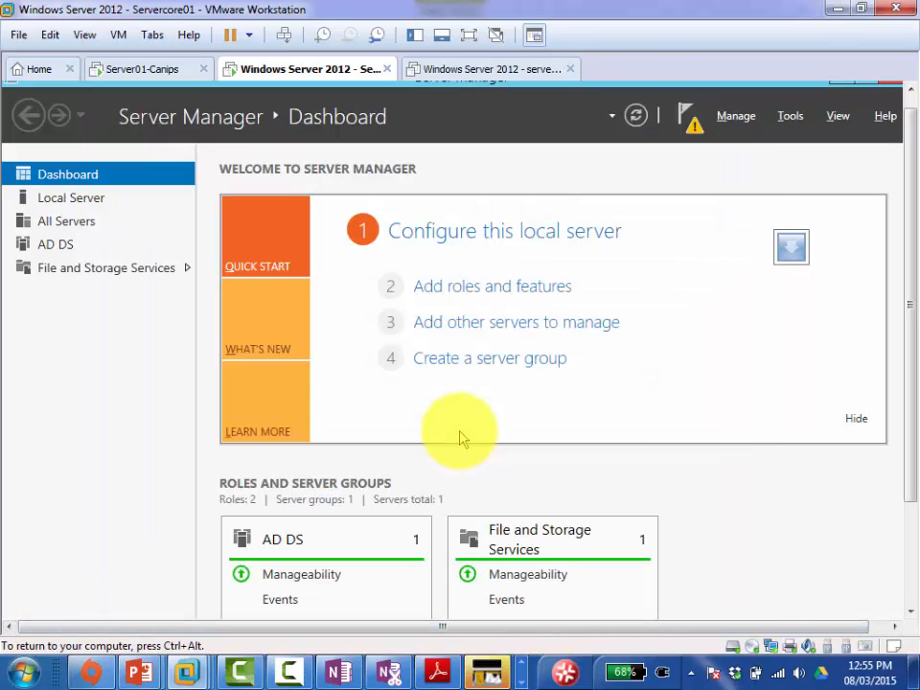
{"action": "left_click", "coordinate": [339, 669]}
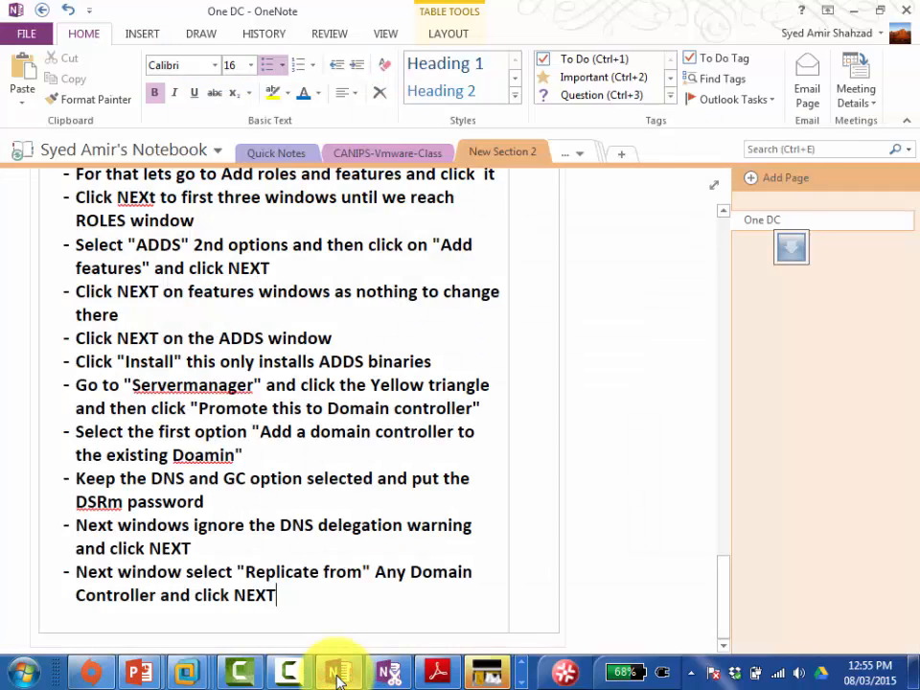
Step: Add the bullet 'Accept the Default paths and click NEXT' and advance the wizard to Review Options
{"action": "key", "text": "Return"}
{"action": "type", "text": "Accep"}
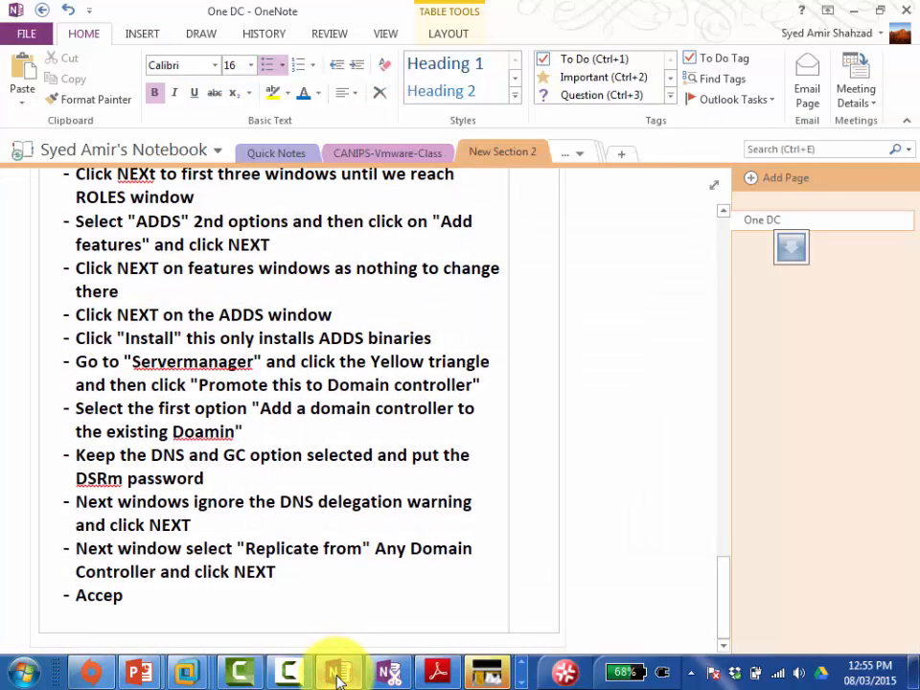
{"action": "type", "text": "t the Defaul"}
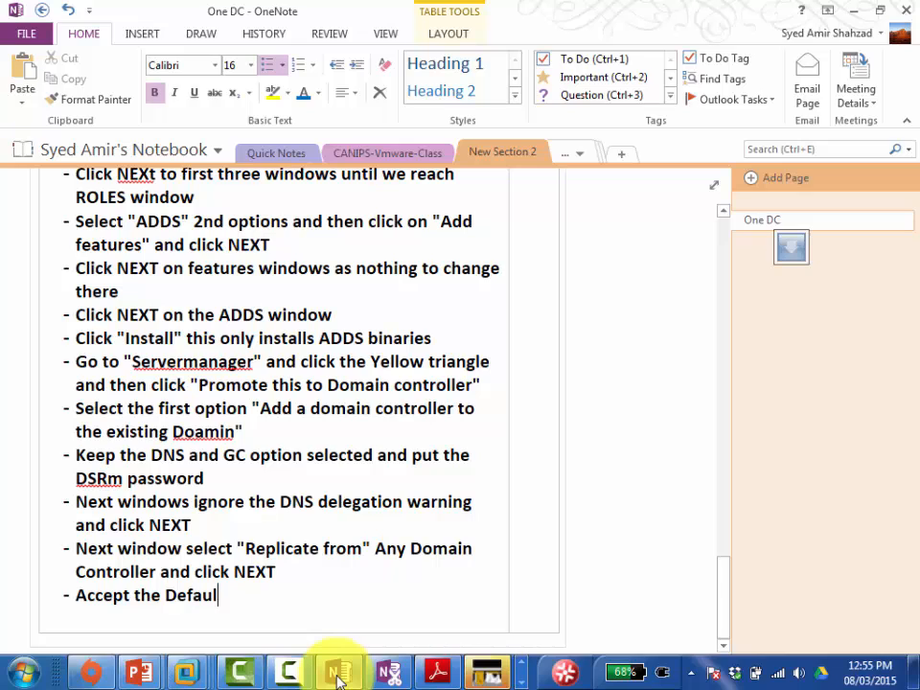
{"action": "type", "text": "t paths and"}
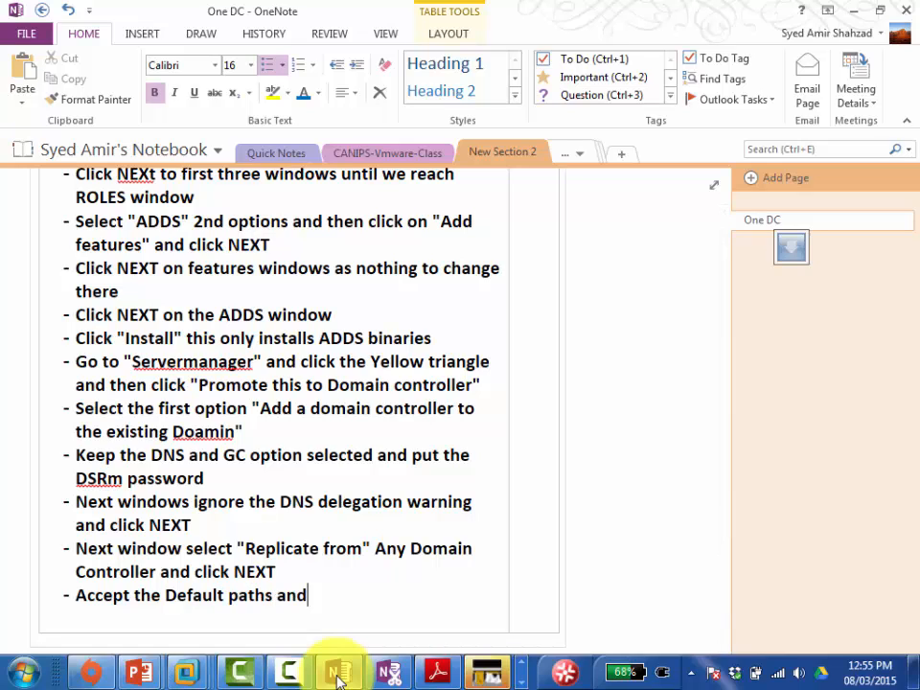
{"action": "type", "text": " click NEXT"}
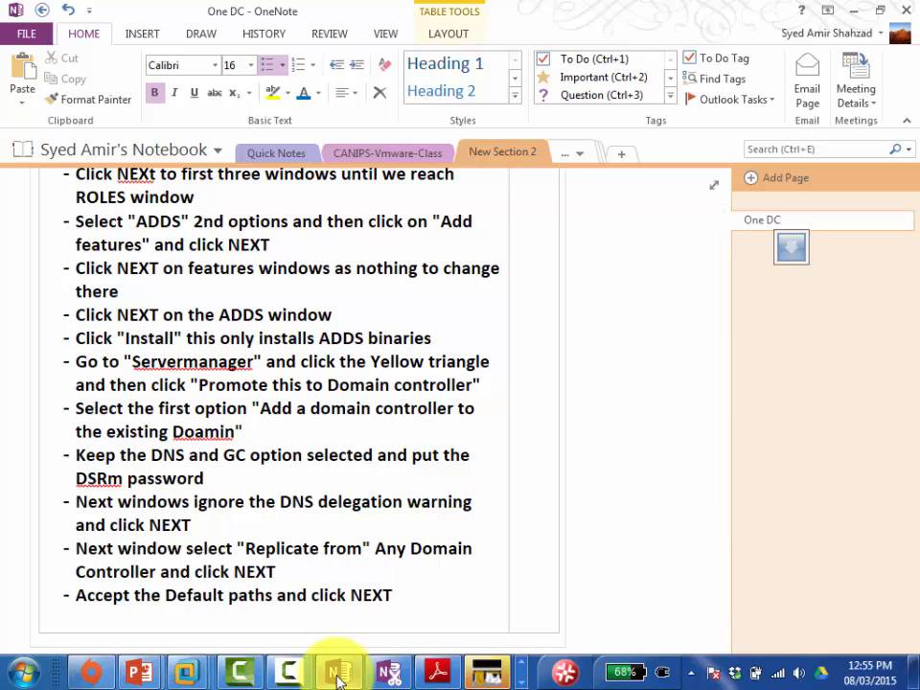
{"action": "left_click", "coordinate": [338, 676]}
{"action": "left_click", "coordinate": [550, 612]}
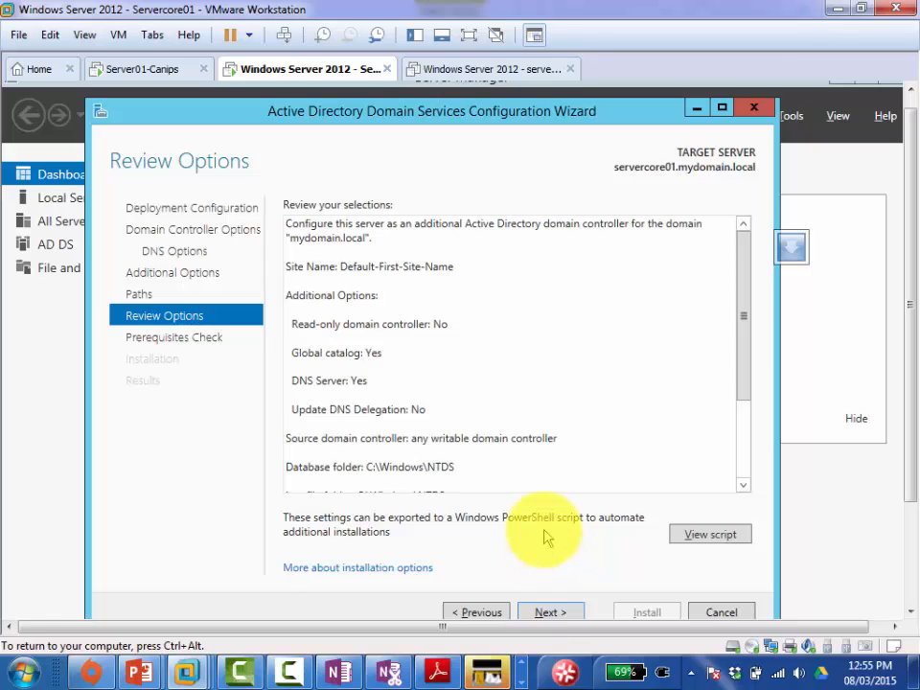
{"action": "left_click", "coordinate": [337, 674]}
Step: Add the bullet 'Accept All options and click NEXT'
{"action": "key", "text": "Return"}
{"action": "type", "text": "Accept "}
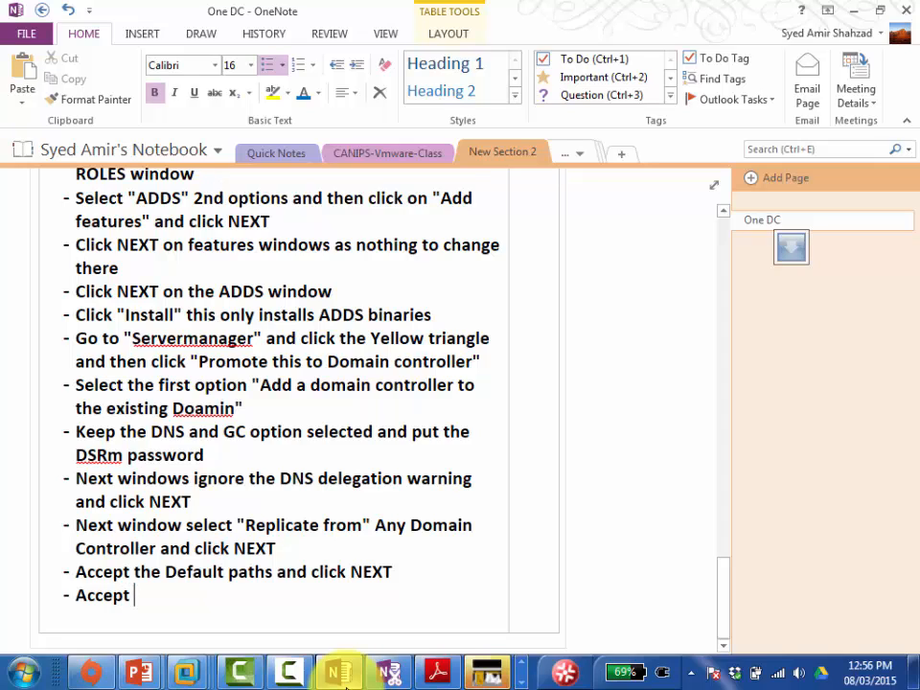
{"action": "type", "text": "All top"}
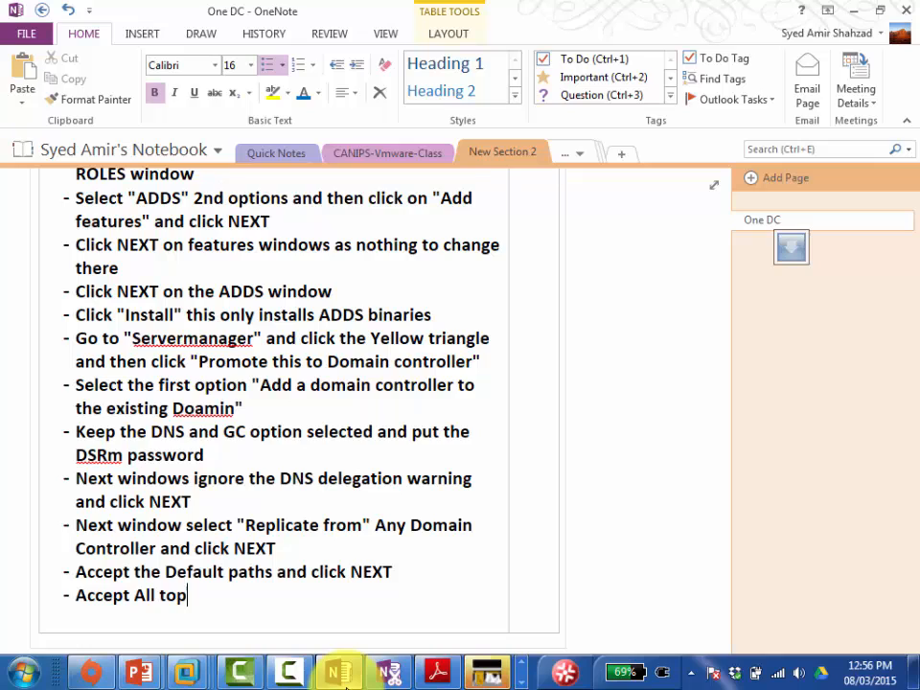
{"action": "key", "text": "BackSpace"}
{"action": "key", "text": "BackSpace"}
{"action": "key", "text": "BackSpace"}
{"action": "type", "text": "option"}
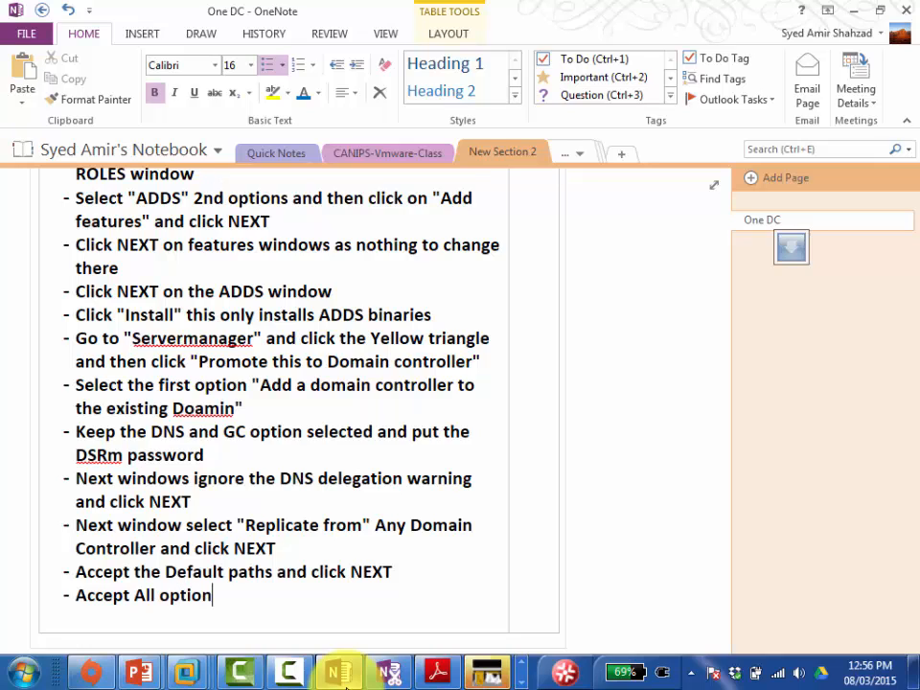
{"action": "type", "text": "s and click NEXT"}
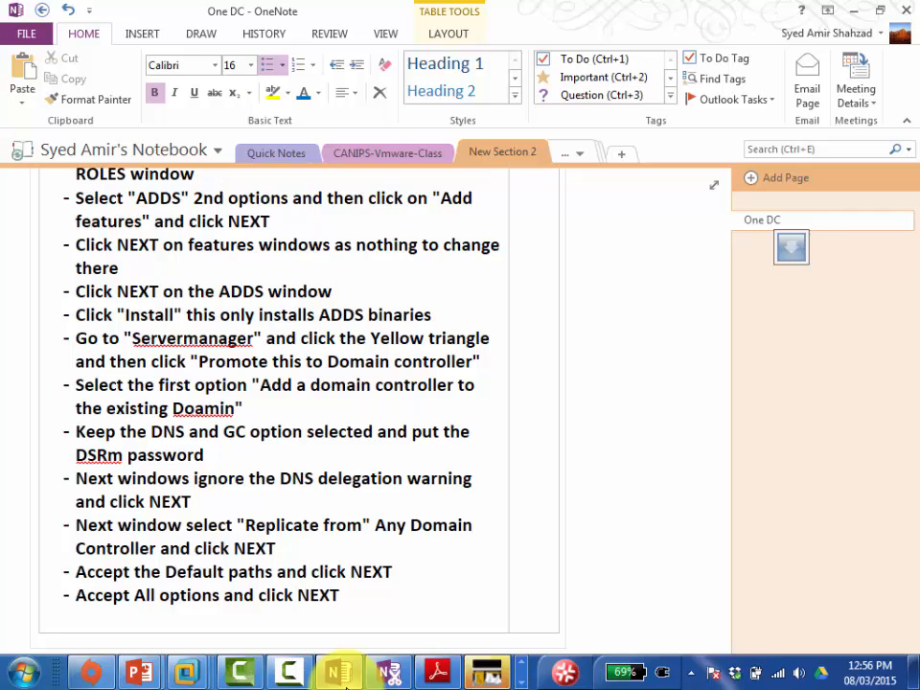
{"action": "left_click", "coordinate": [342, 675]}
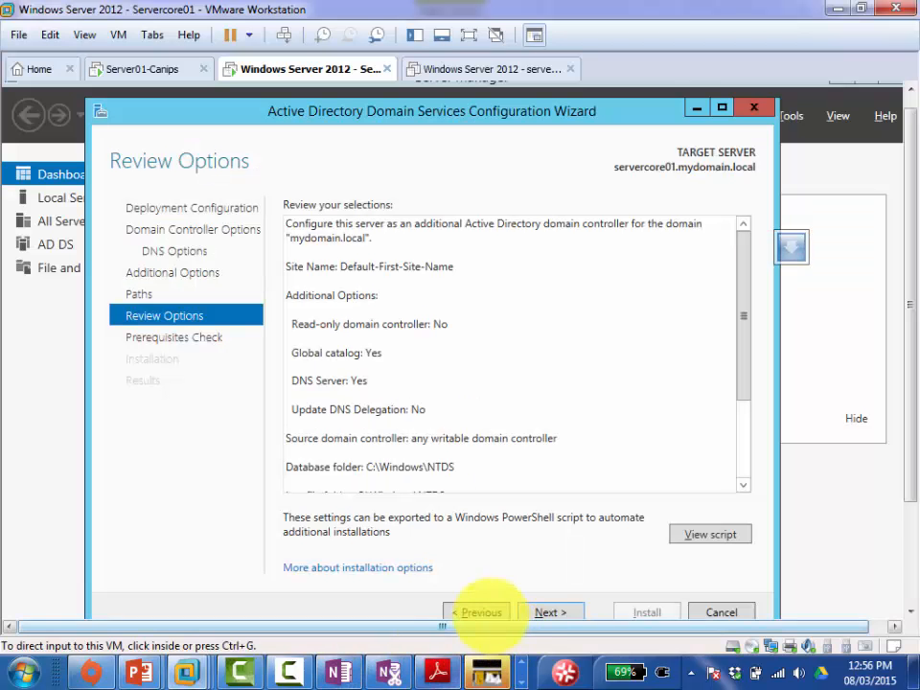
Step: Pass the prerequisites check, start the domain controller installation, and begin a new note bullet
{"action": "left_click", "coordinate": [544, 612]}
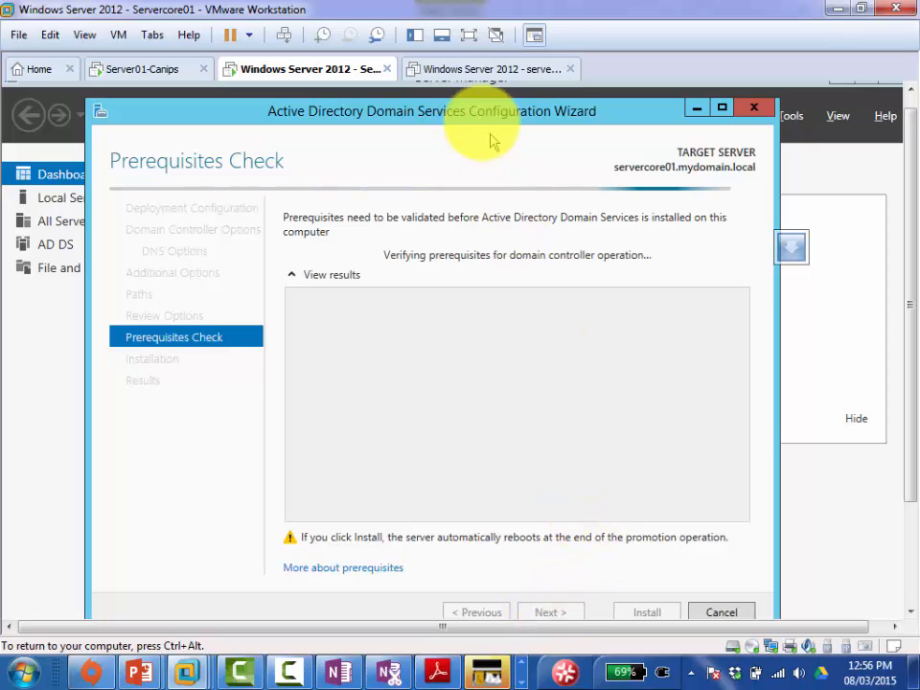
{"action": "left_click_drag", "start_coordinate": [468, 122], "coordinate": [461, 110]}
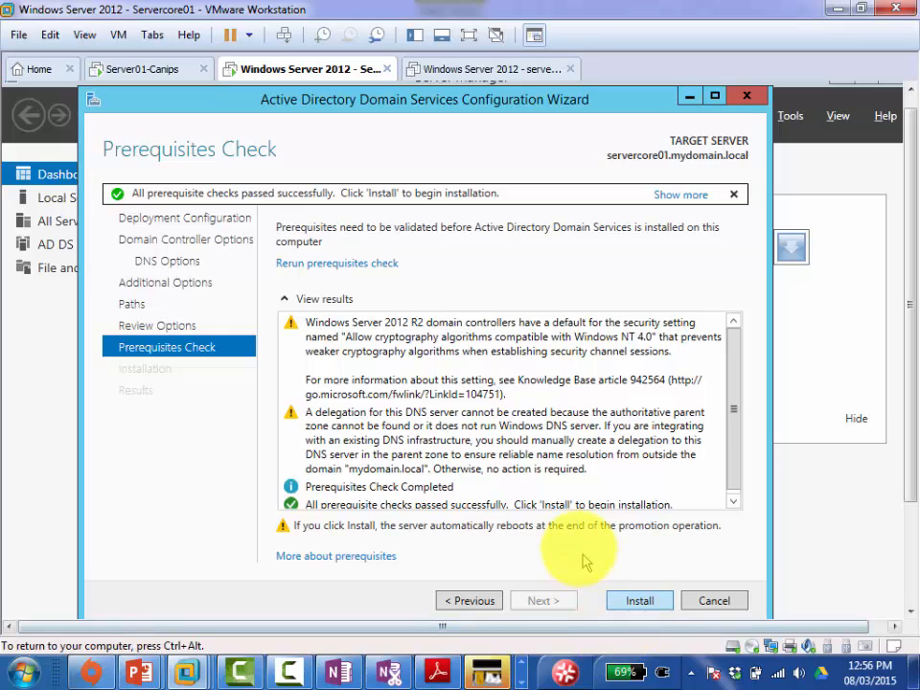
{"action": "left_click", "coordinate": [636, 600]}
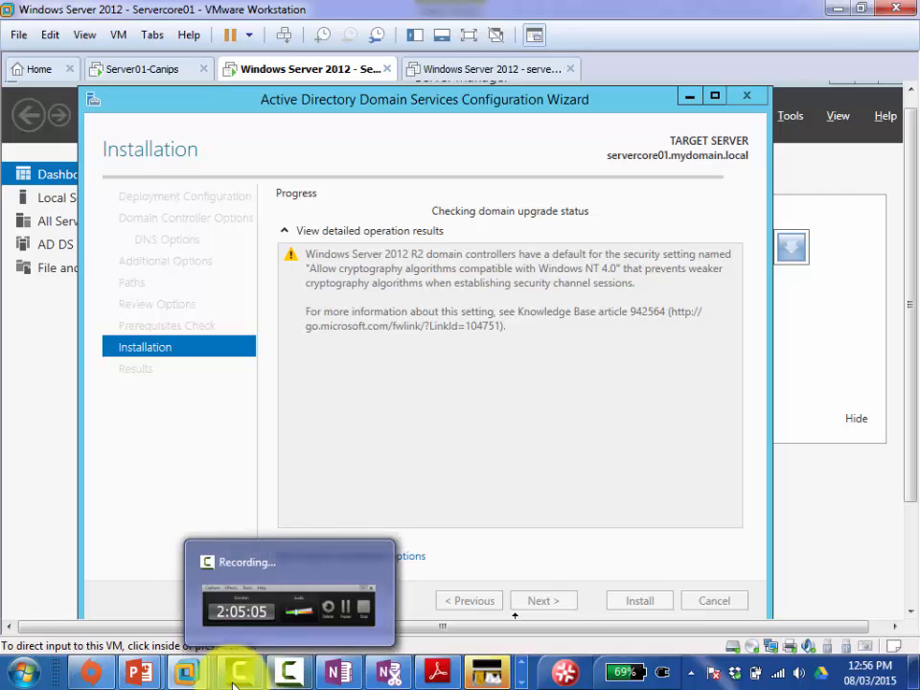
{"action": "left_click", "coordinate": [338, 671]}
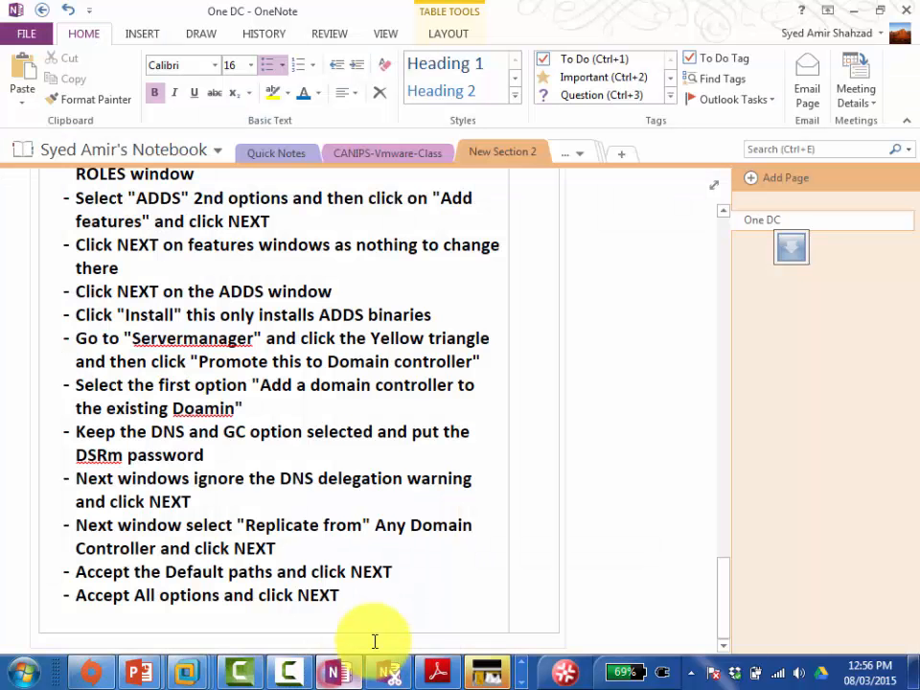
{"action": "left_click", "coordinate": [402, 606]}
{"action": "key", "text": "Return"}
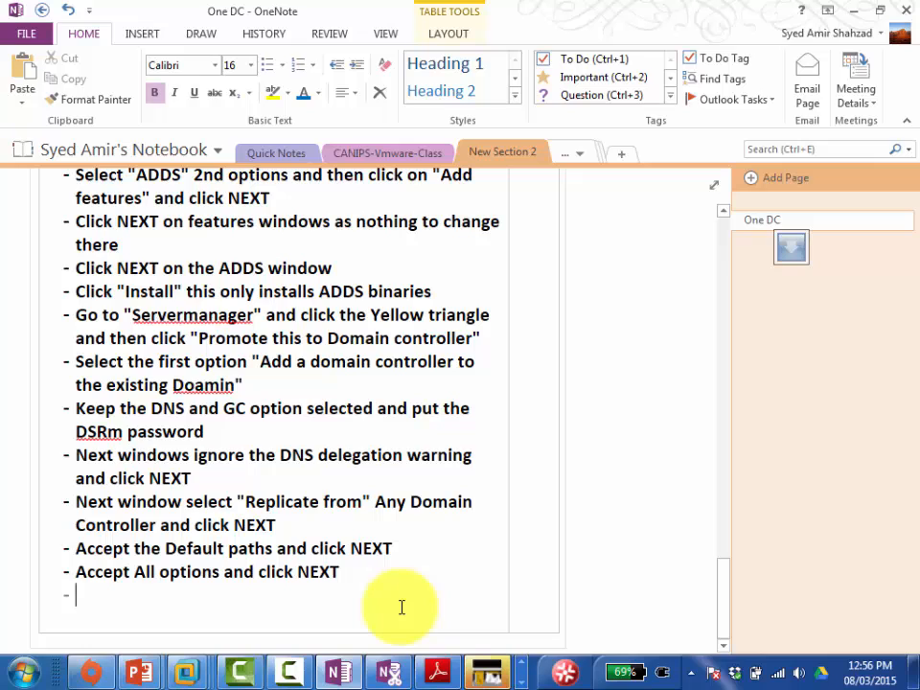
Step: Add the bullet 'Click "Install"' and check on the server's installation progress
{"action": "type", "text": "Click"}
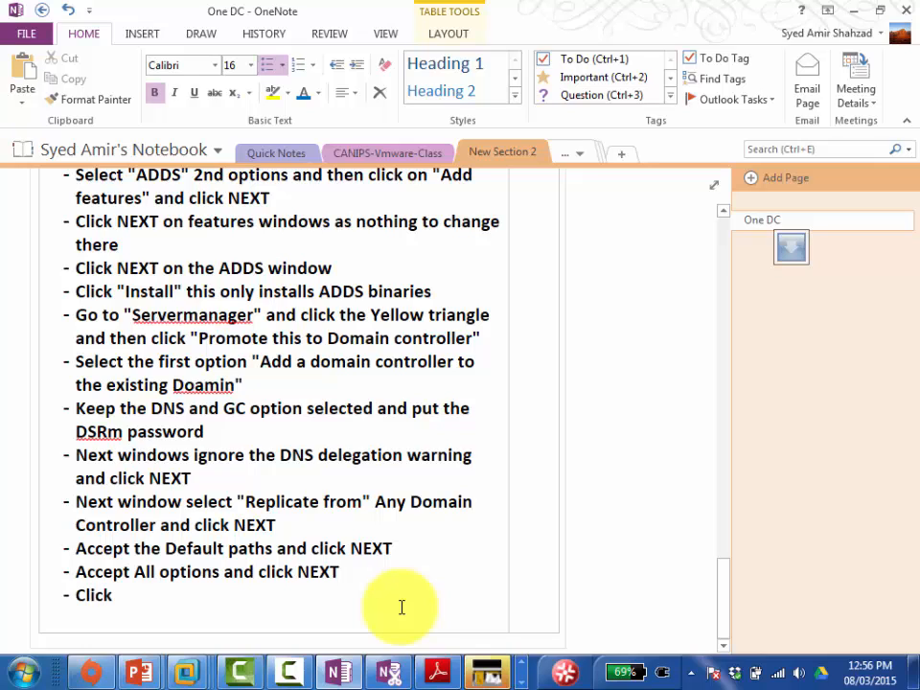
{"action": "type", "text": " \"Install\""}
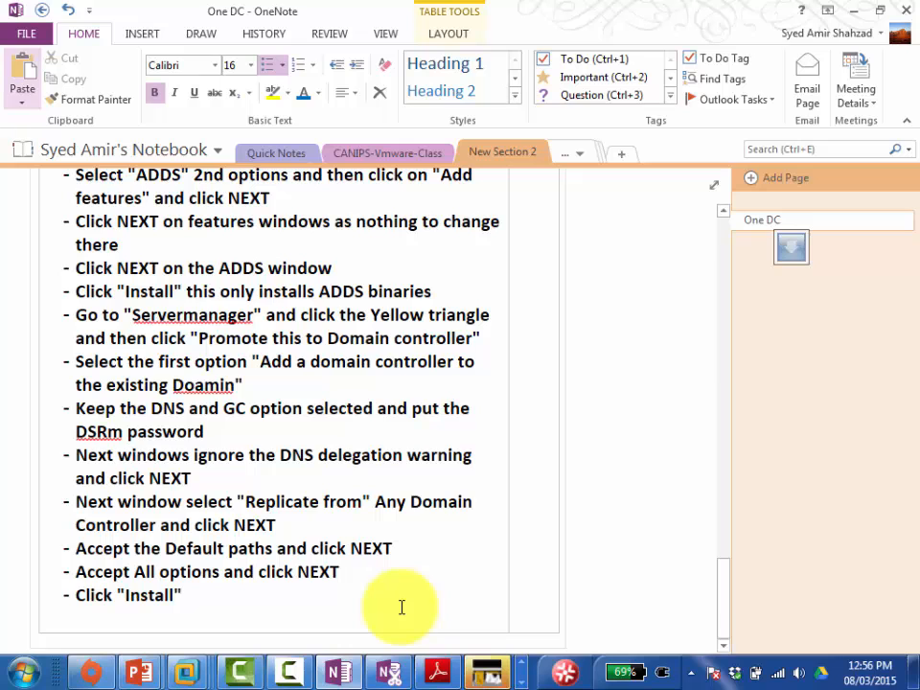
{"action": "left_click", "coordinate": [339, 663]}
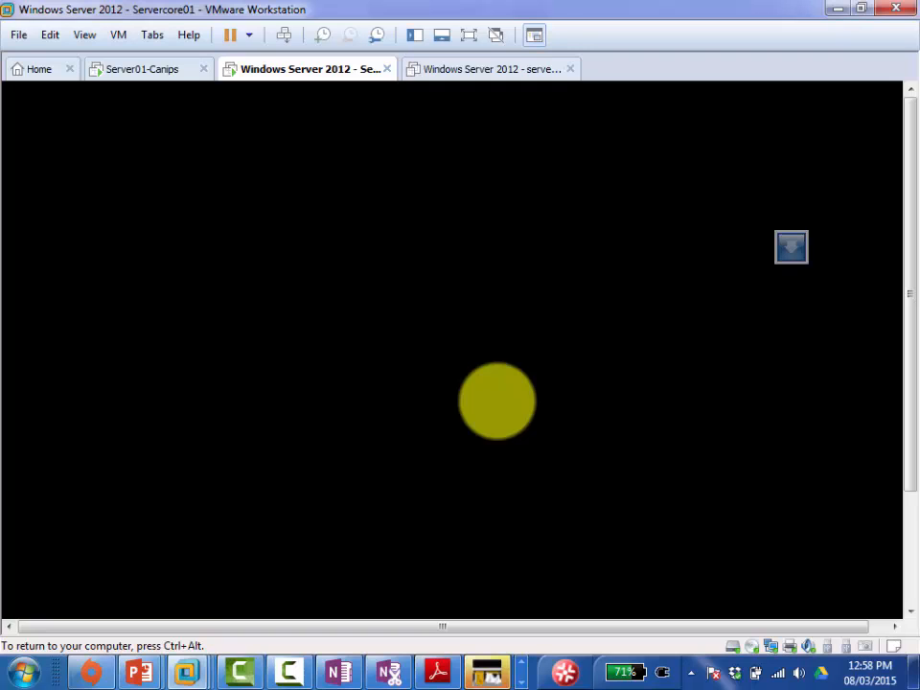
{"action": "key", "text": "ctrl+alt"}
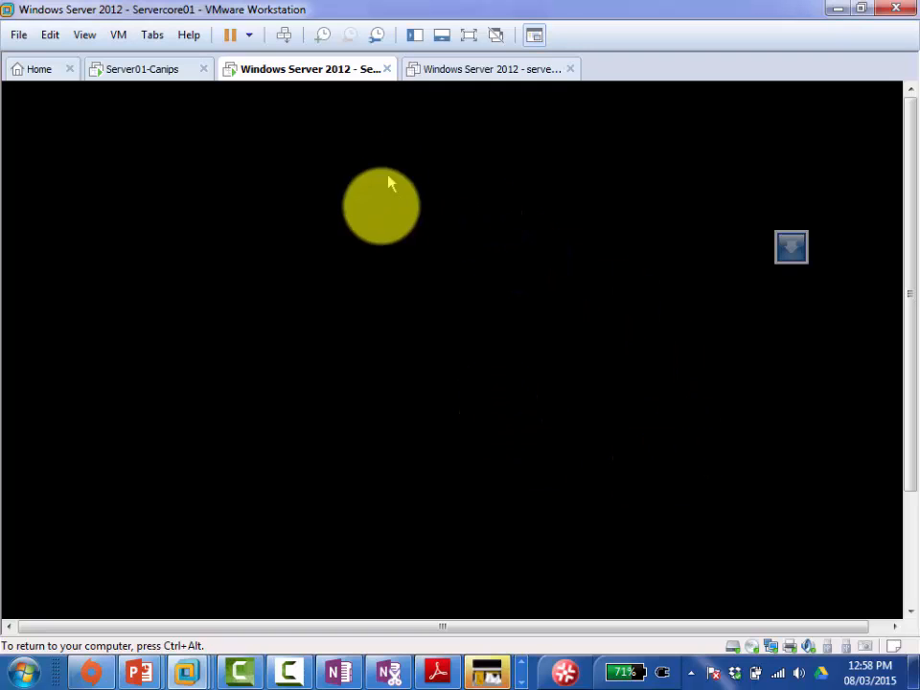
{"action": "left_click", "coordinate": [341, 673]}
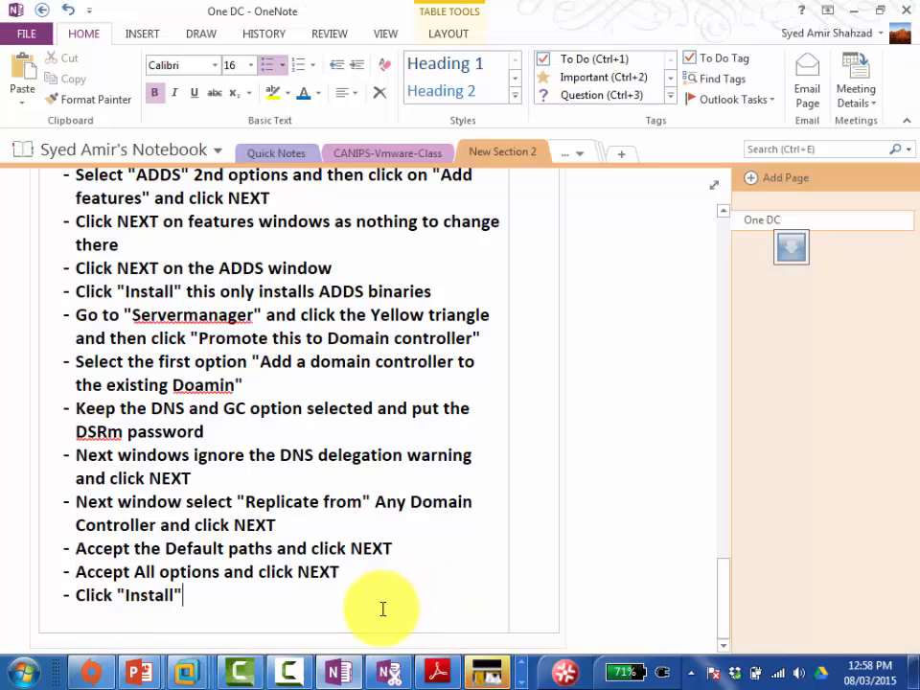
Step: Add 'It restarts' and a bullet about logging back in and converting to core with "ServerManager" showing
{"action": "key", "text": "Return"}
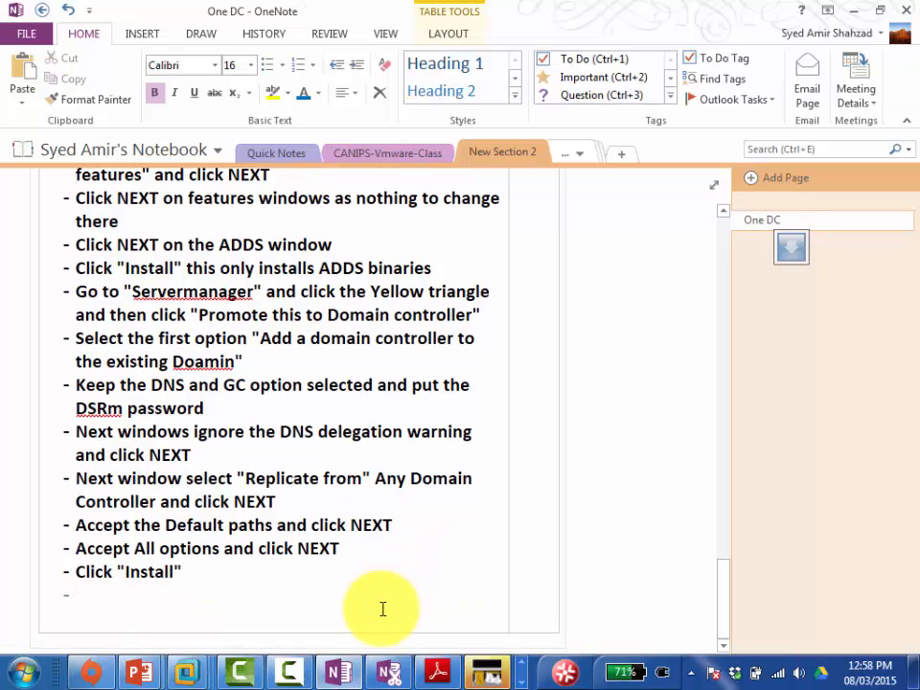
{"action": "type", "text": "It restarts"}
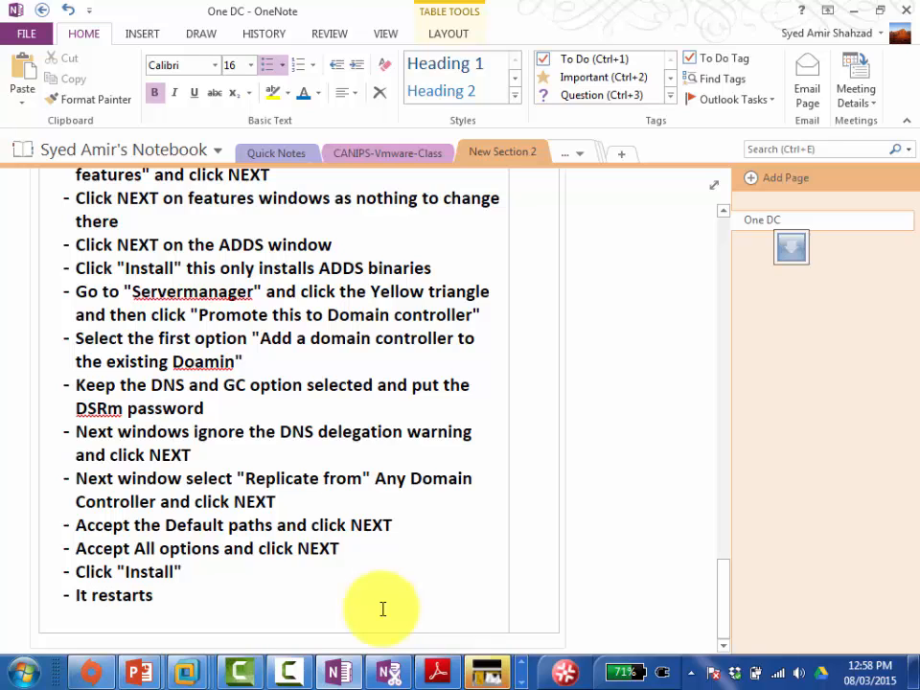
{"action": "key", "text": "Return"}
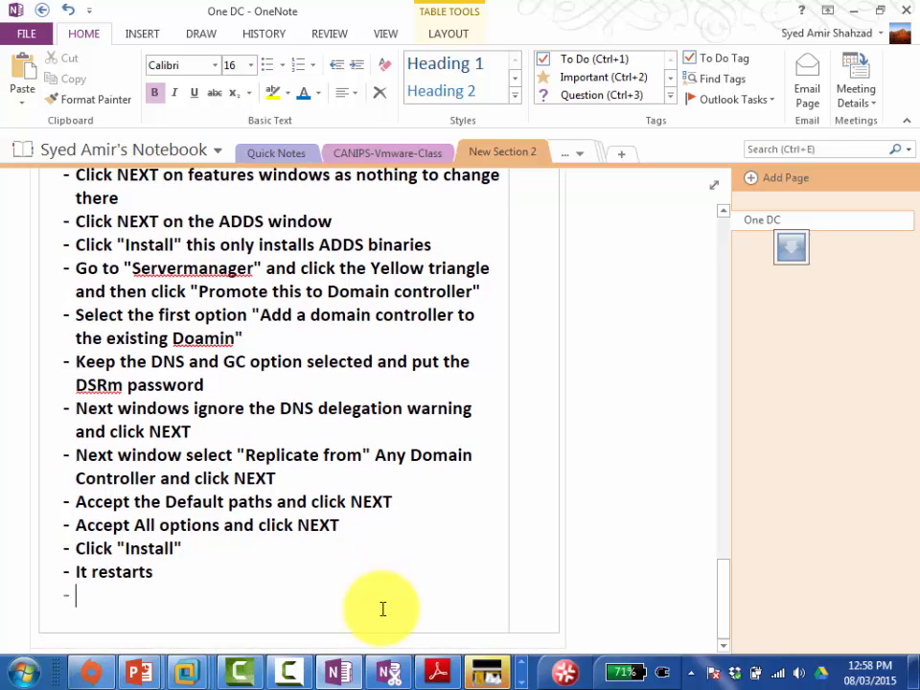
{"action": "type", "text": "l"}
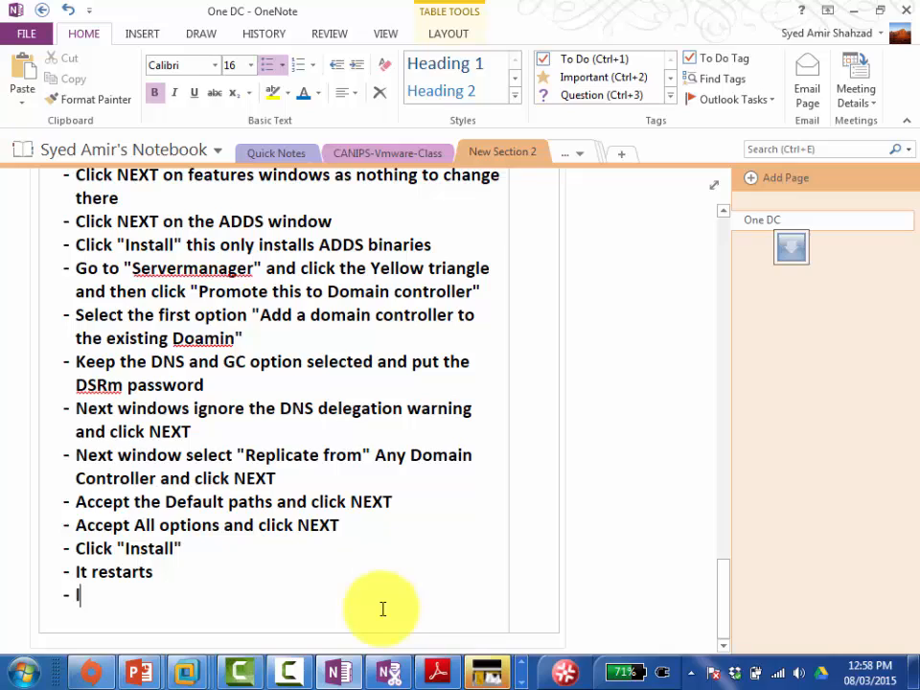
{"action": "type", "text": "ogin back "}
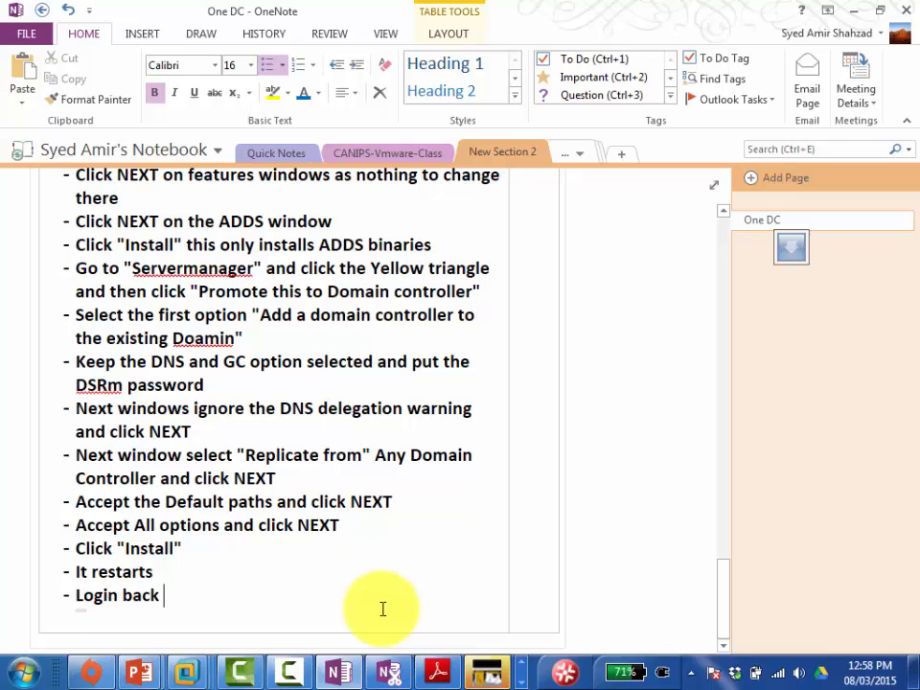
{"action": "type", "text": "and then "}
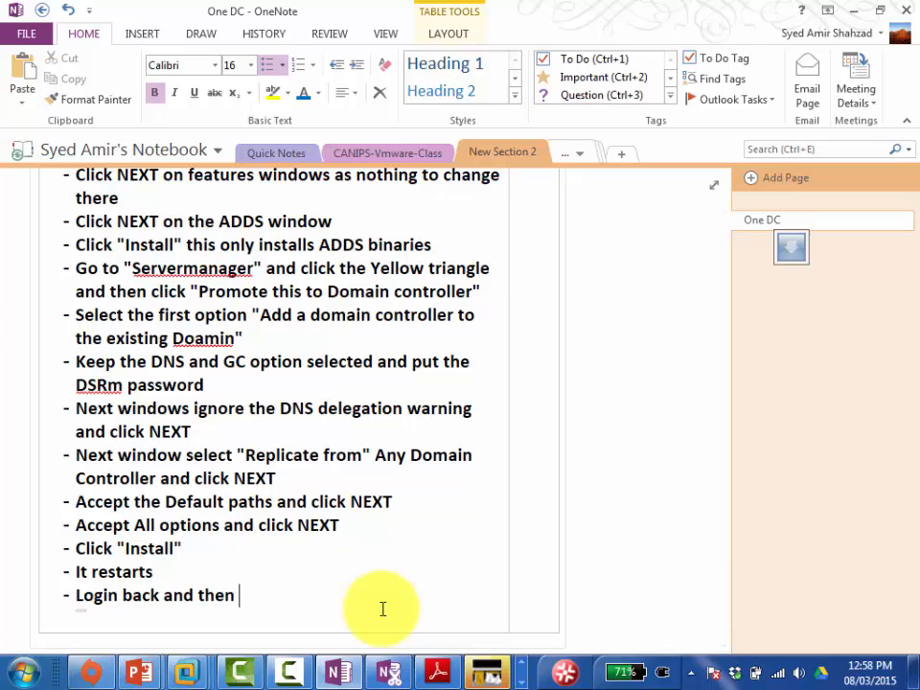
{"action": "type", "text": "run the command"}
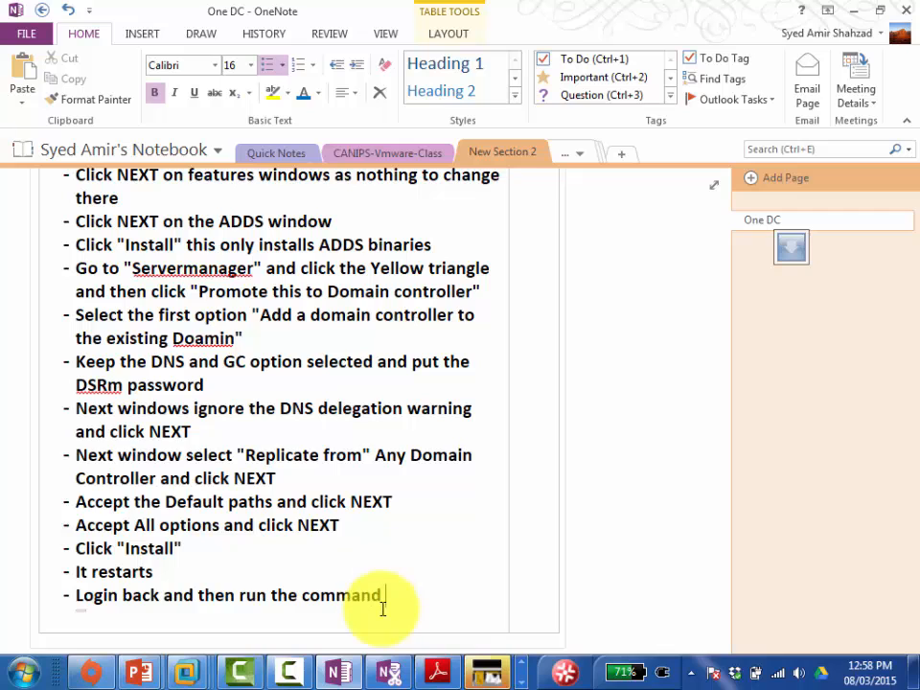
{"action": "type", "text": " to convert it back to cor"}
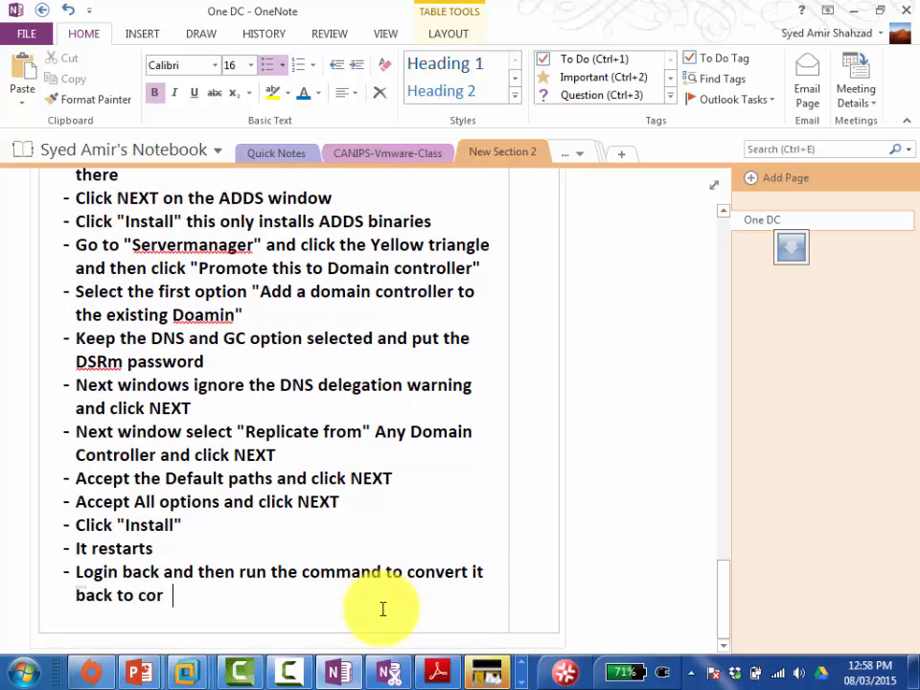
{"action": "type", "text": "e but with"}
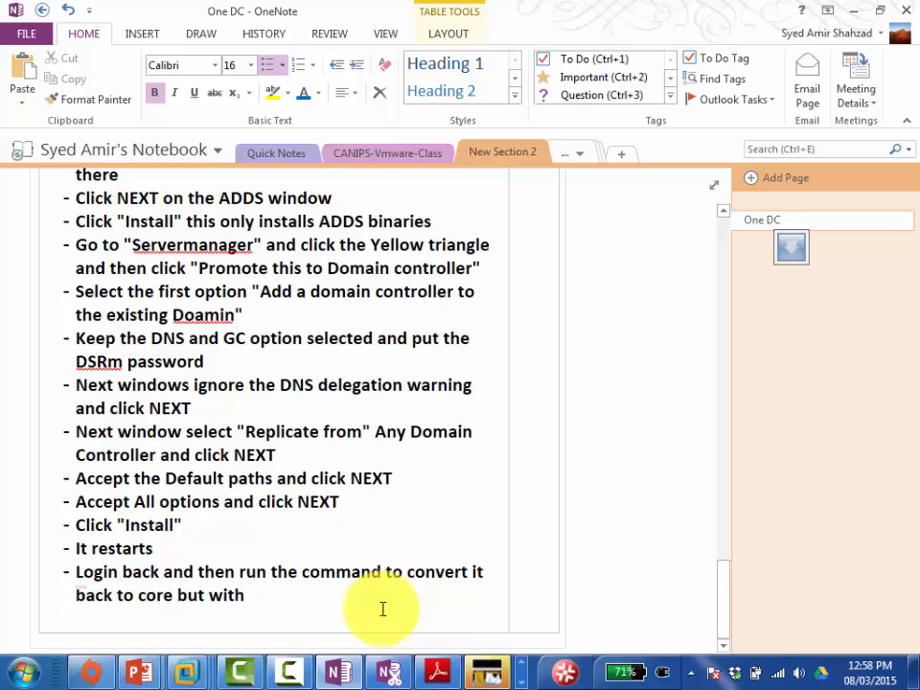
{"action": "type", "text": " \"Server"}
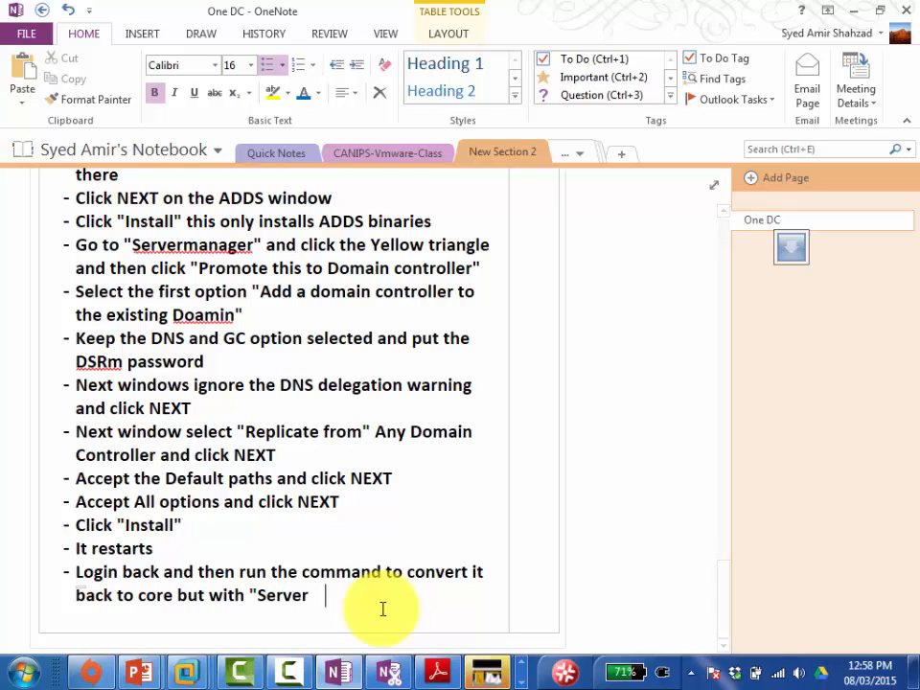
{"action": "key", "text": "BackSpace"}
{"action": "type", "text": "Manager\""}
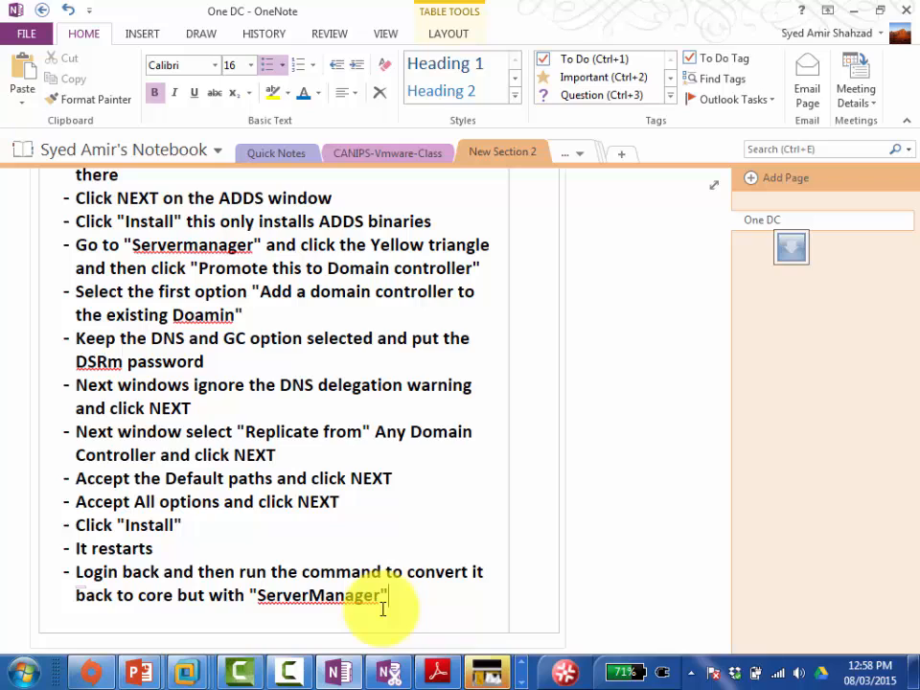
{"action": "type", "text": " also installed a"}
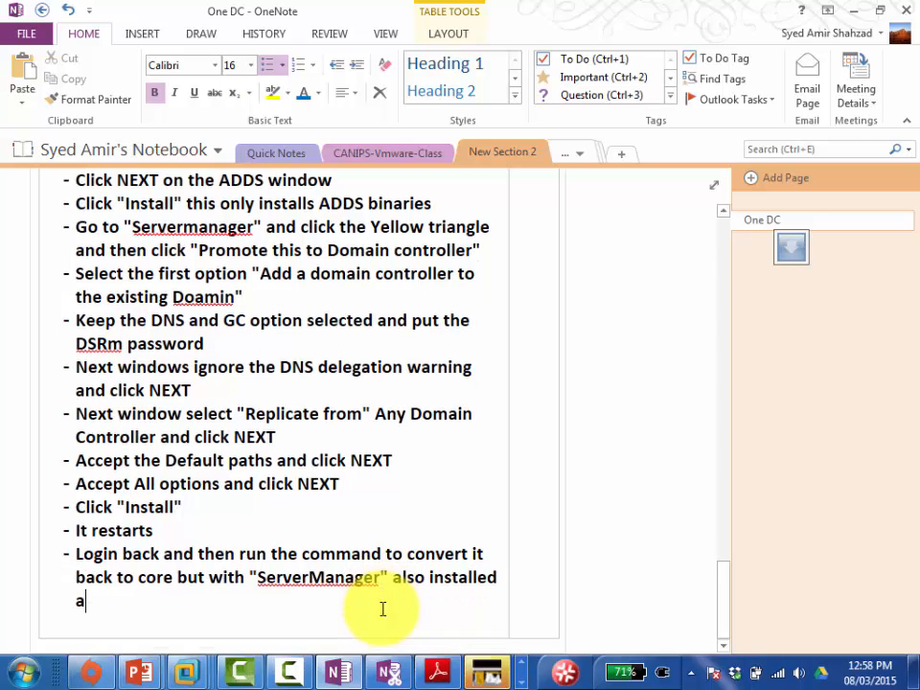
{"action": "type", "text": "nd showing"}
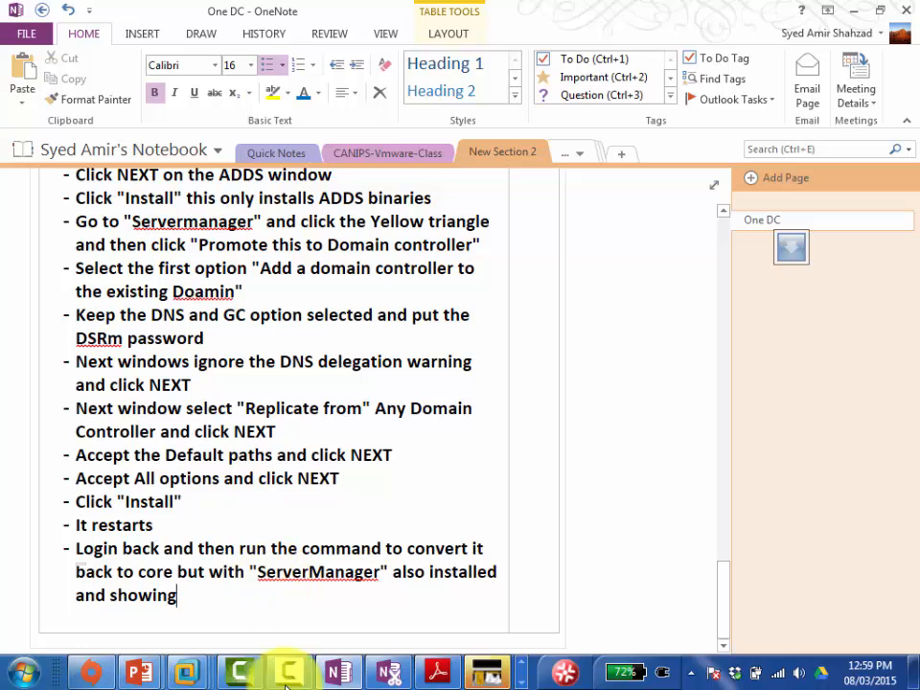
Step: Sign in to the Servercore01 VM as the domain administrator using the account password
{"action": "mouse_move", "coordinate": [187, 677]}
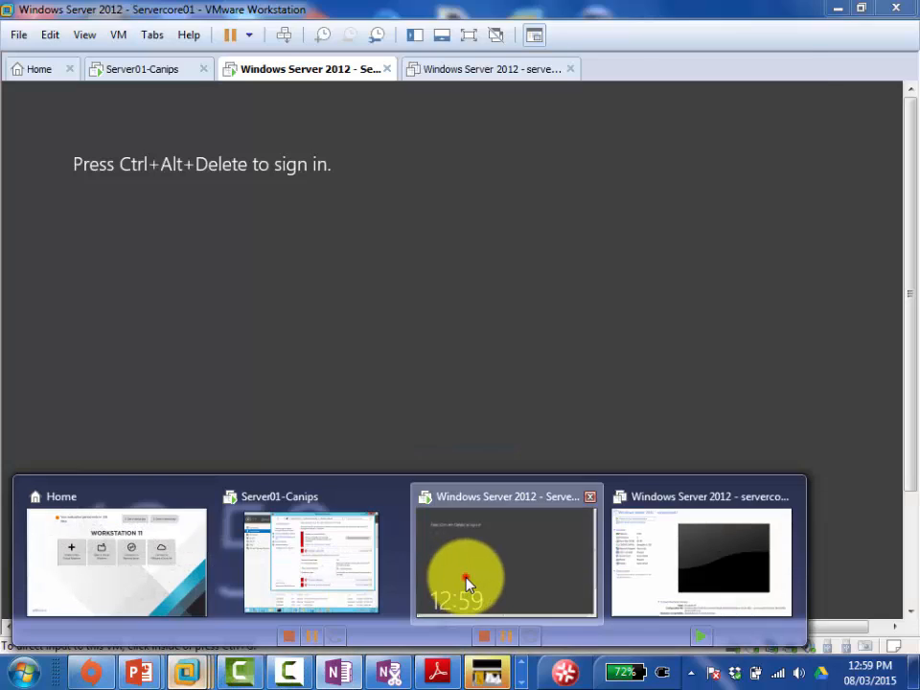
{"action": "left_click", "coordinate": [465, 582]}
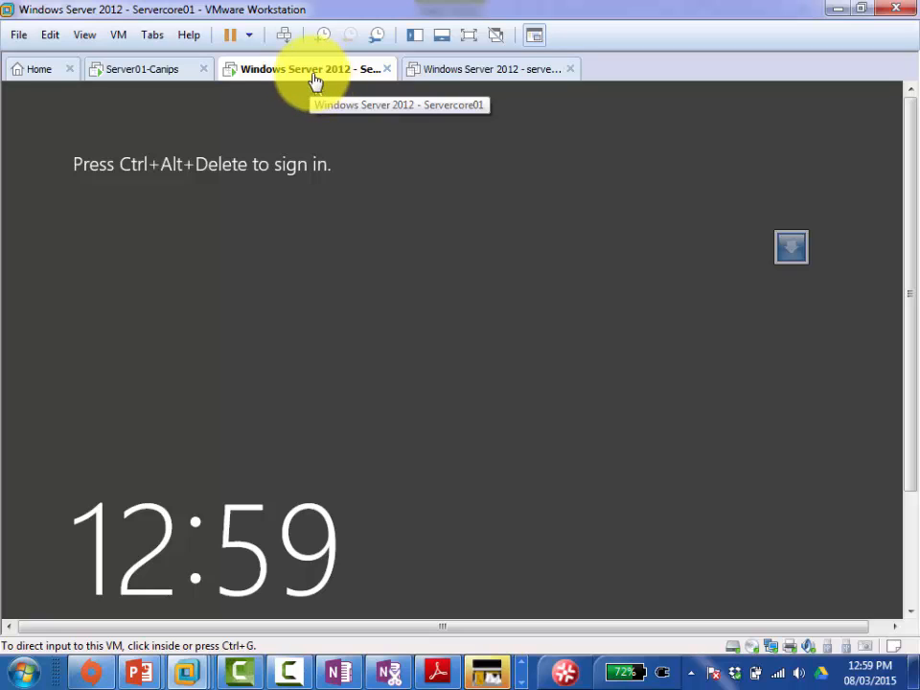
{"action": "left_click", "coordinate": [283, 37]}
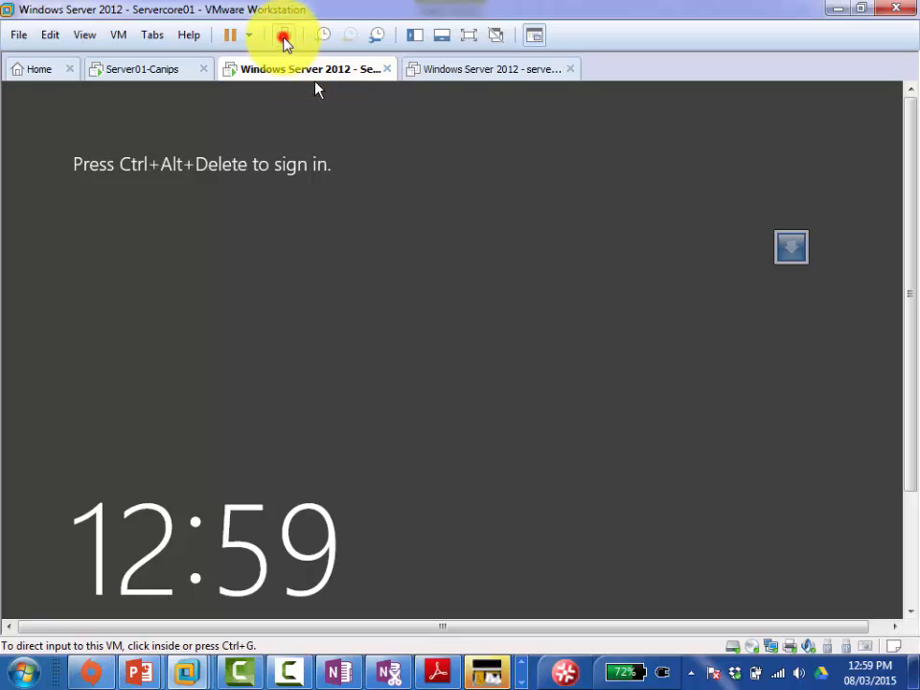
{"action": "left_click", "coordinate": [508, 309]}
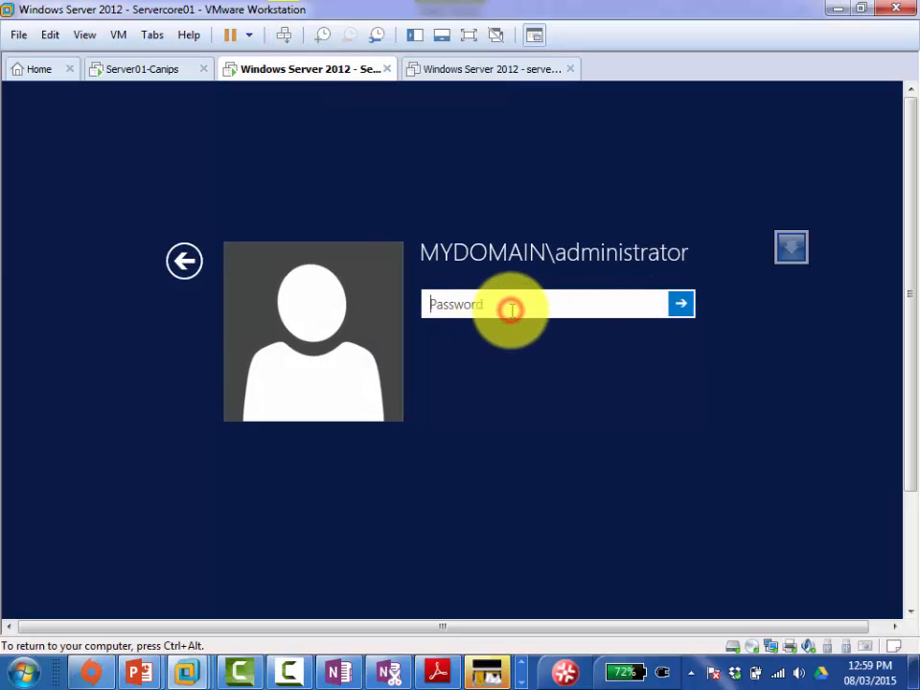
{"action": "type", "text": "••••••••••"}
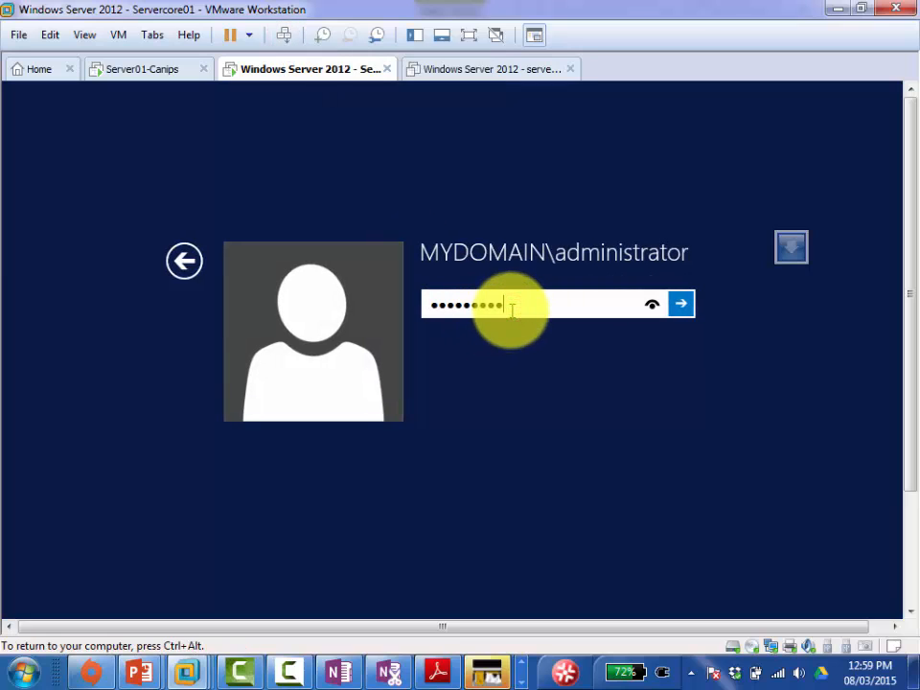
{"action": "key", "text": "Return"}
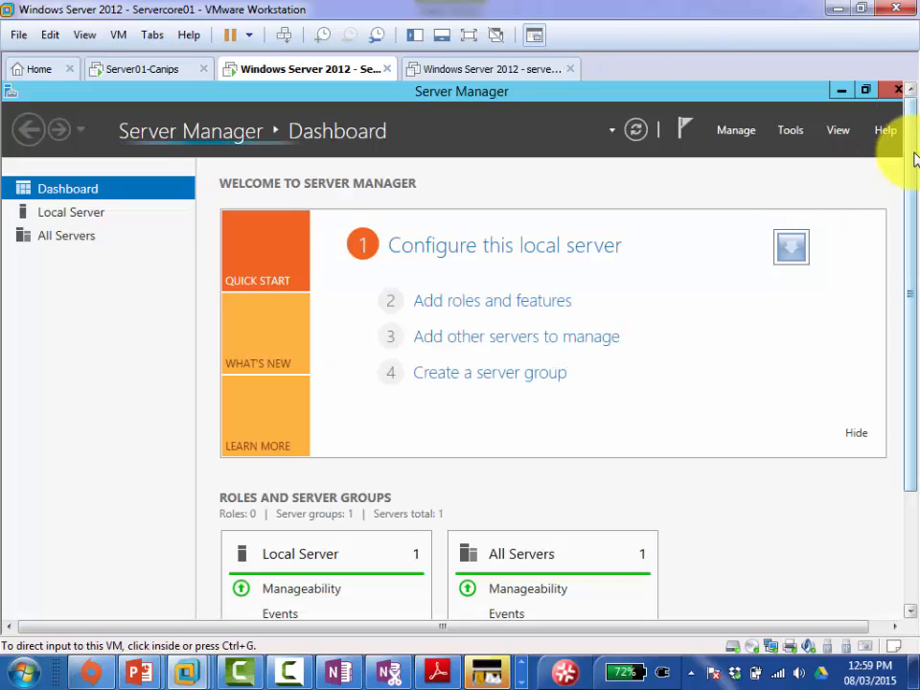
Step: Open Active Directory Users and Computers from Server Manager's Tools menu
{"action": "left_click", "coordinate": [543, 225]}
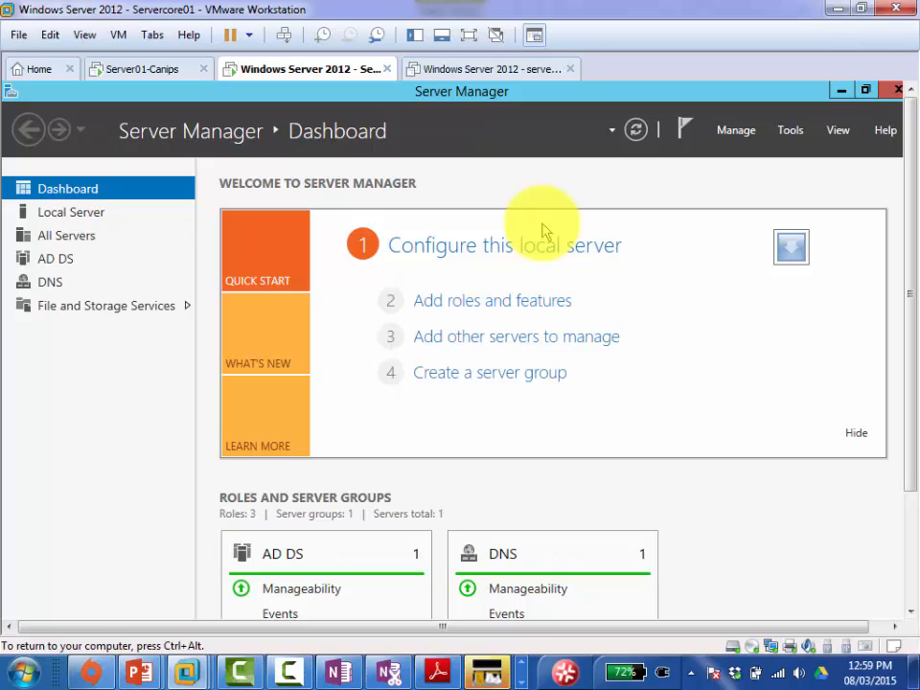
{"action": "left_click", "coordinate": [788, 133]}
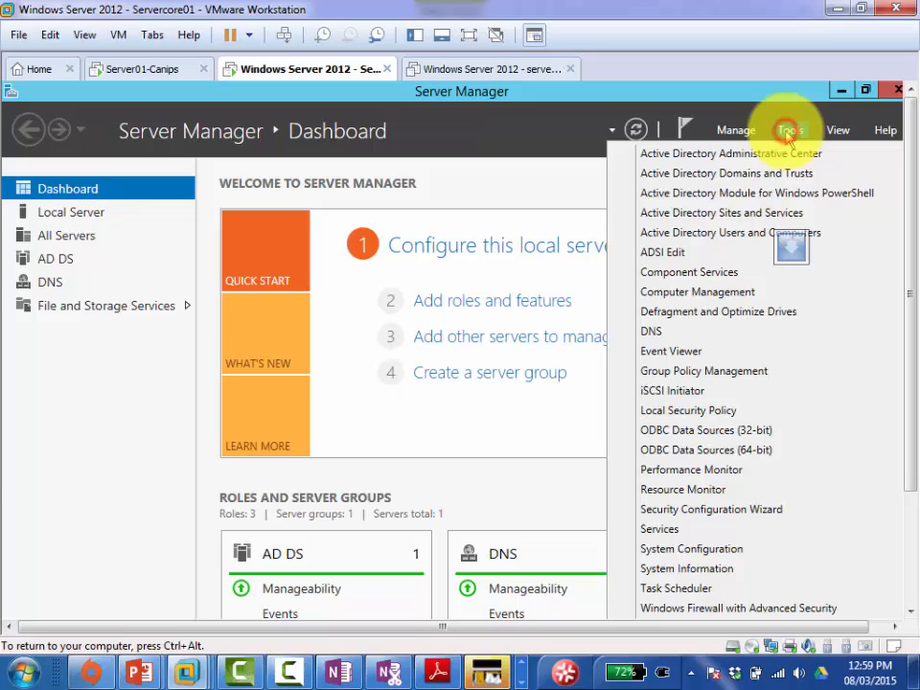
{"action": "left_click", "coordinate": [722, 236]}
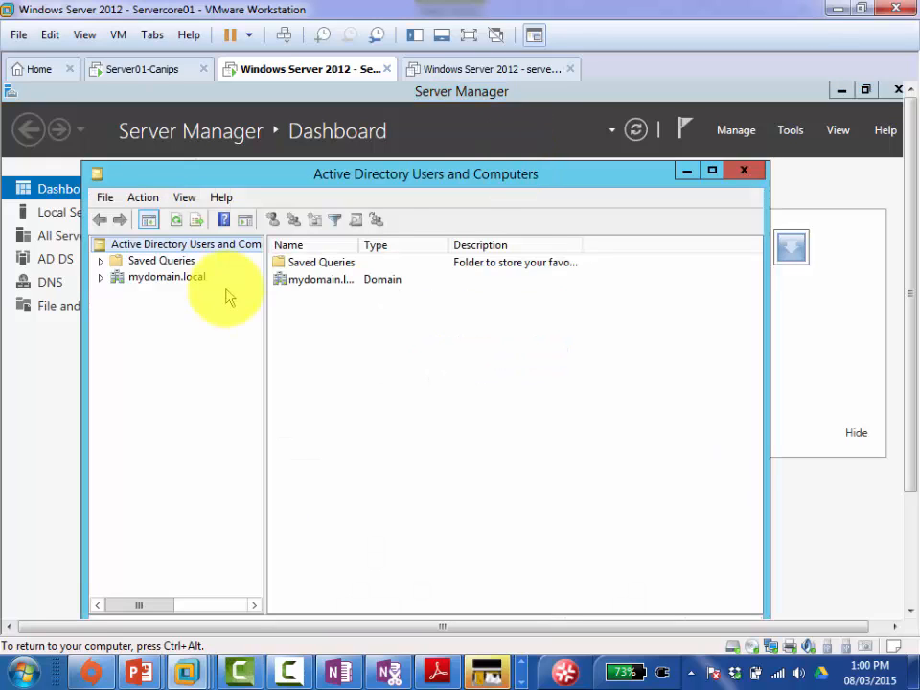
Step: List mydomain.local's Domain Controllers, showing SERVER01 and SERVERCORE01 with the Name column widened
{"action": "left_click", "coordinate": [184, 280]}
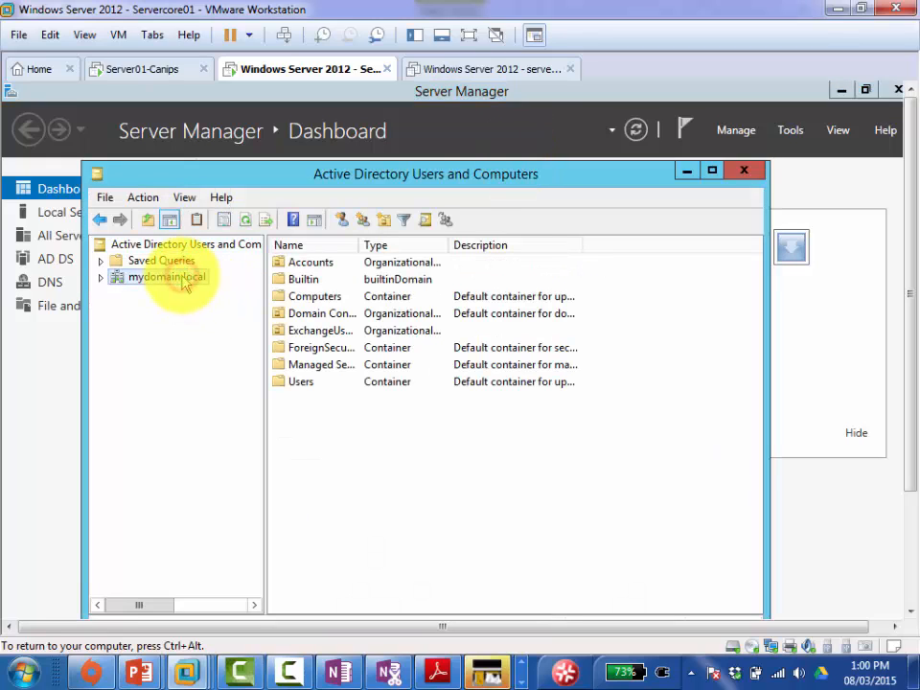
{"action": "double_click", "coordinate": [182, 278]}
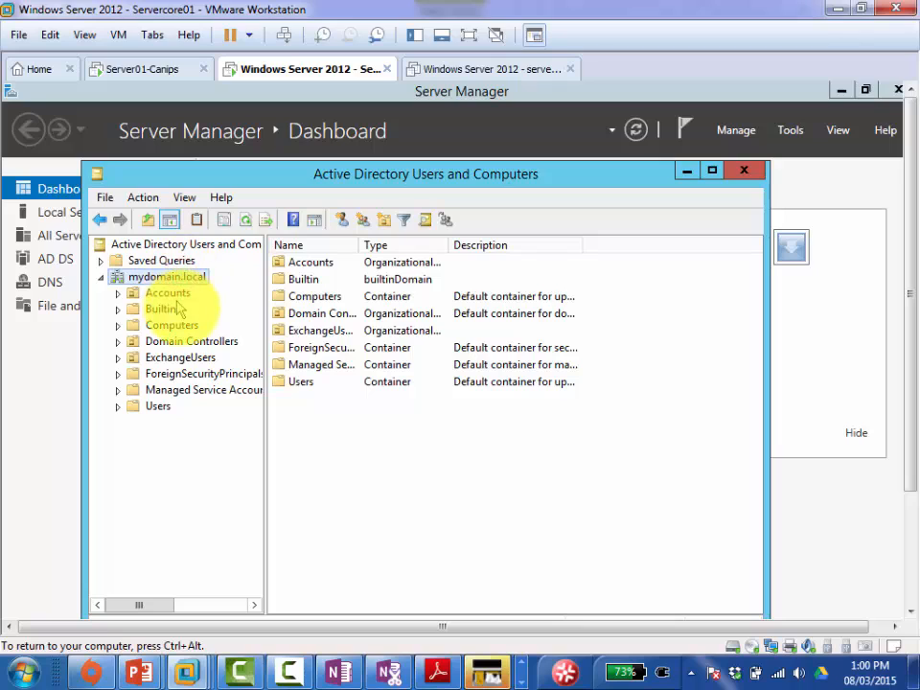
{"action": "left_click", "coordinate": [187, 342]}
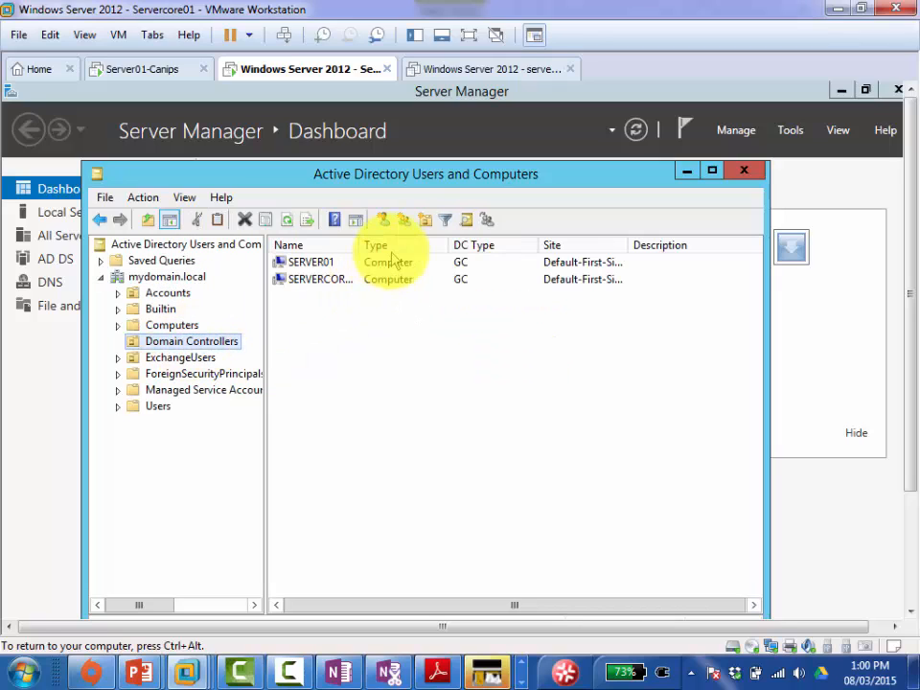
{"action": "left_click_drag", "start_coordinate": [358, 247], "coordinate": [421, 244]}
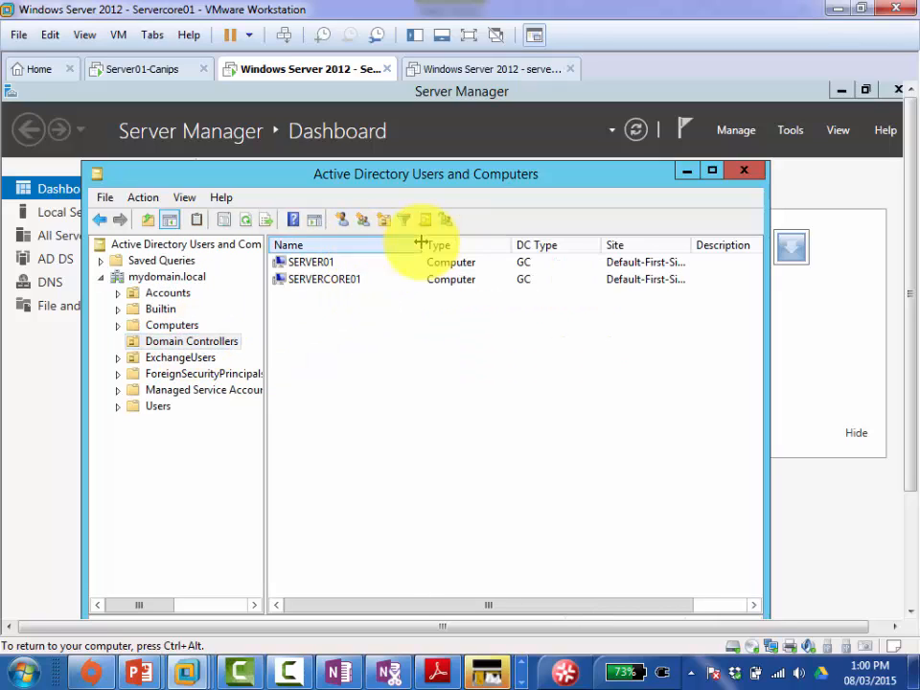
{"action": "left_click", "coordinate": [318, 340]}
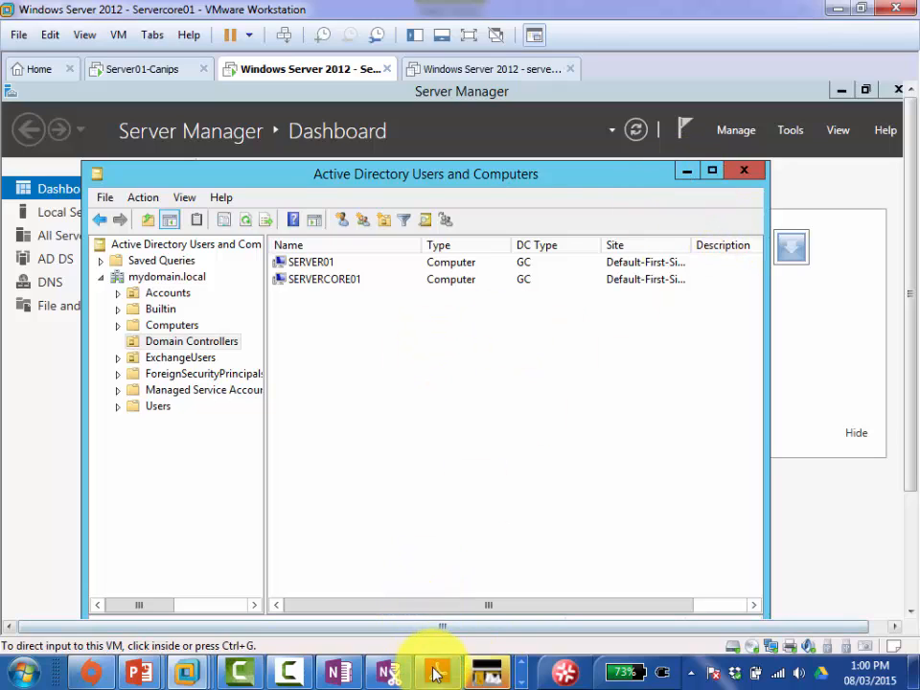
{"action": "left_click", "coordinate": [543, 257]}
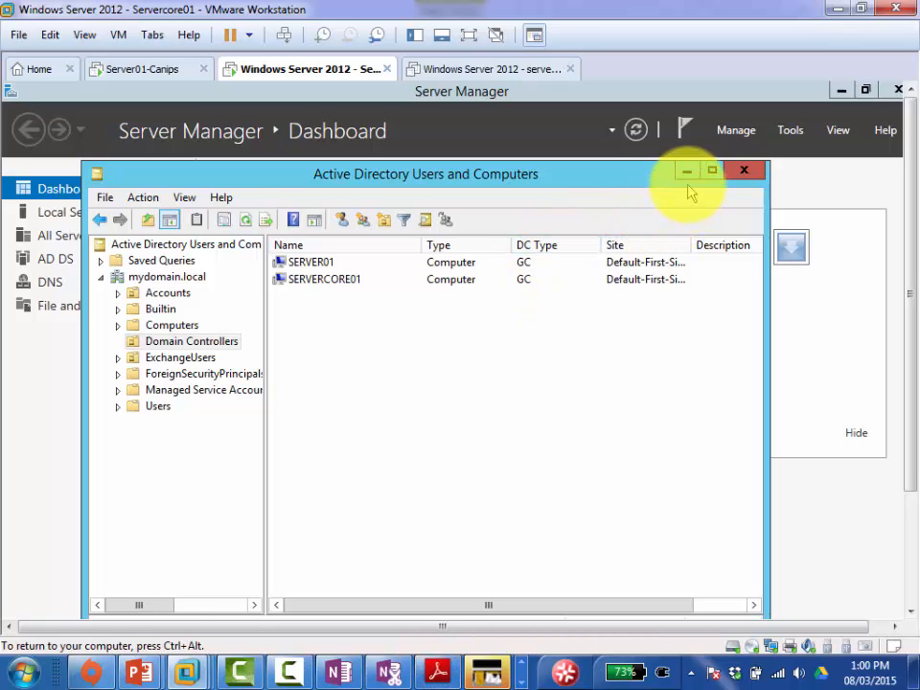
{"action": "left_click", "coordinate": [439, 674]}
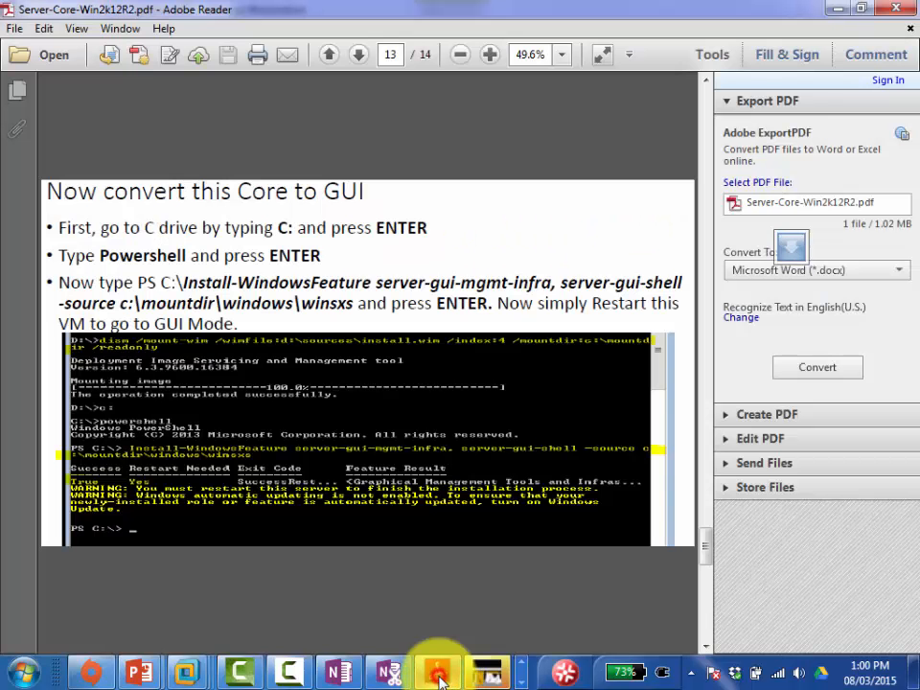
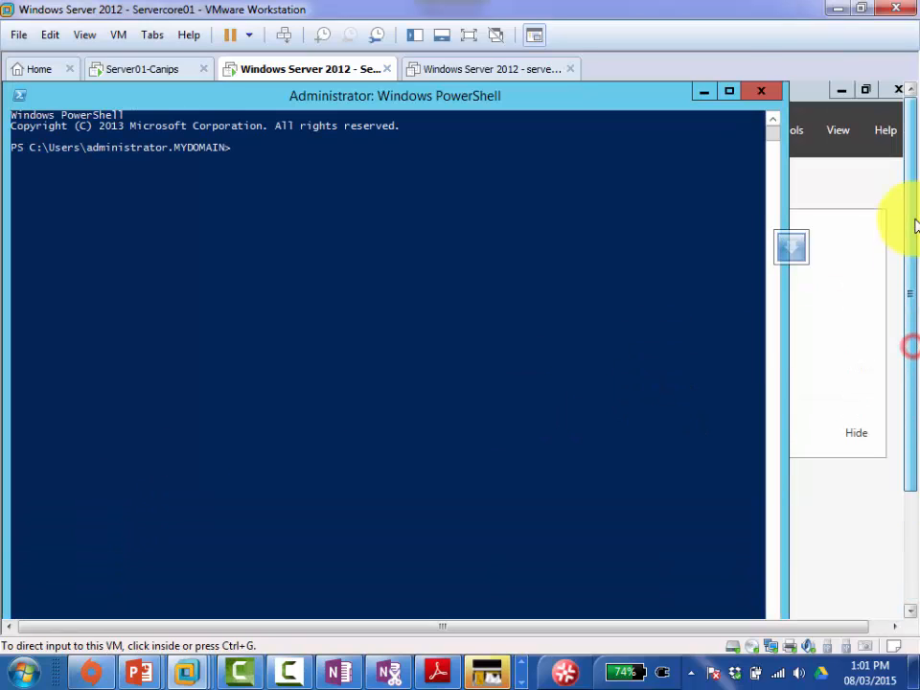
Step: Leave the Servercore01 console and show the Server-Core-Win2k12R2.pdf slide on removing the GUI
{"action": "left_click", "coordinate": [397, 241]}
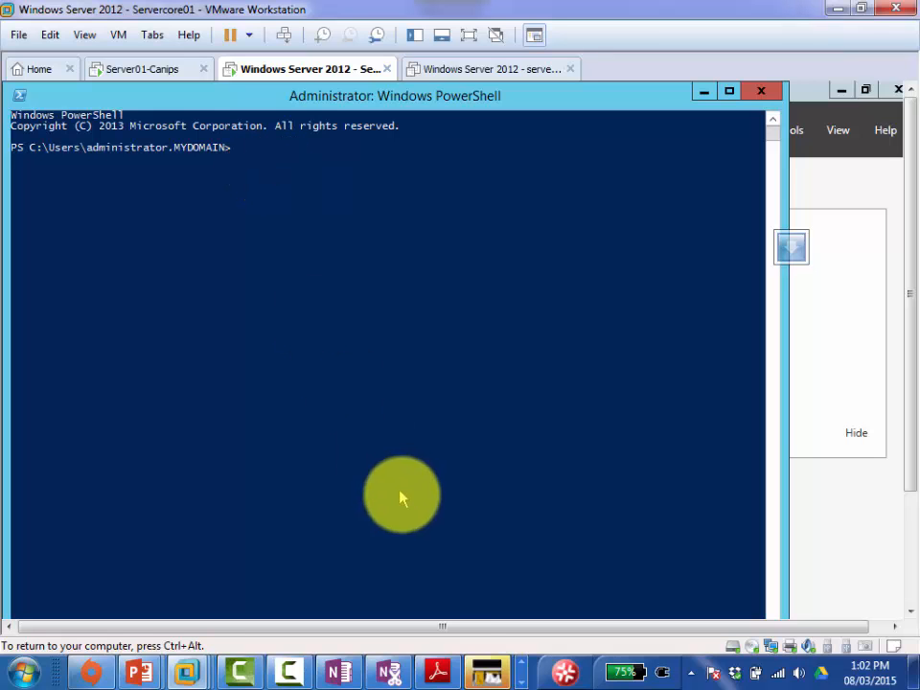
{"action": "left_click", "coordinate": [441, 674]}
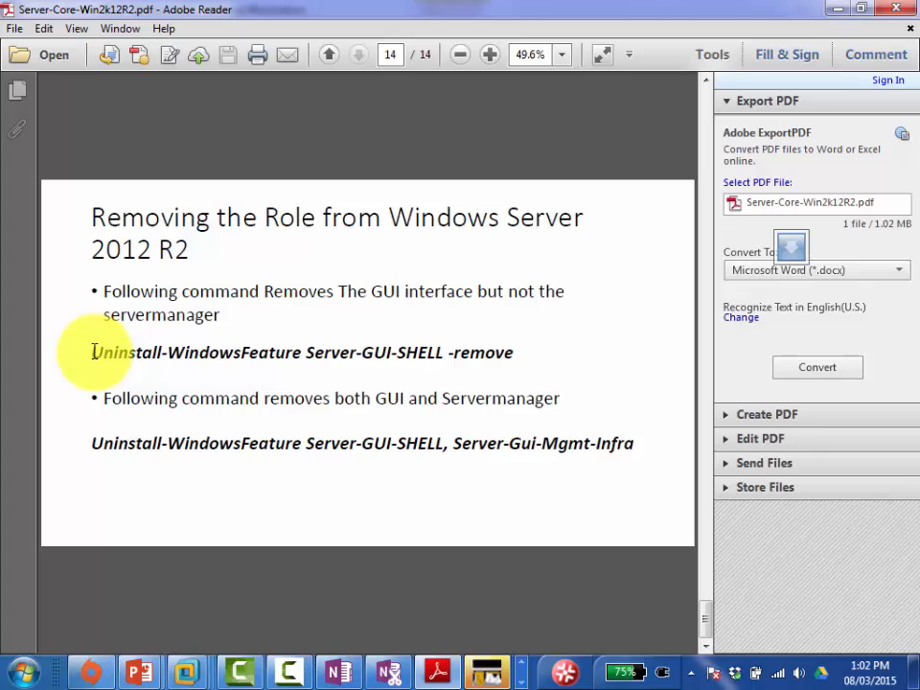
Step: Highlight the Uninstall-WindowsFeature Server-GUI-SHELL -remove command on slide 14, then clear the selection
{"action": "left_click_drag", "start_coordinate": [93, 352], "coordinate": [486, 356]}
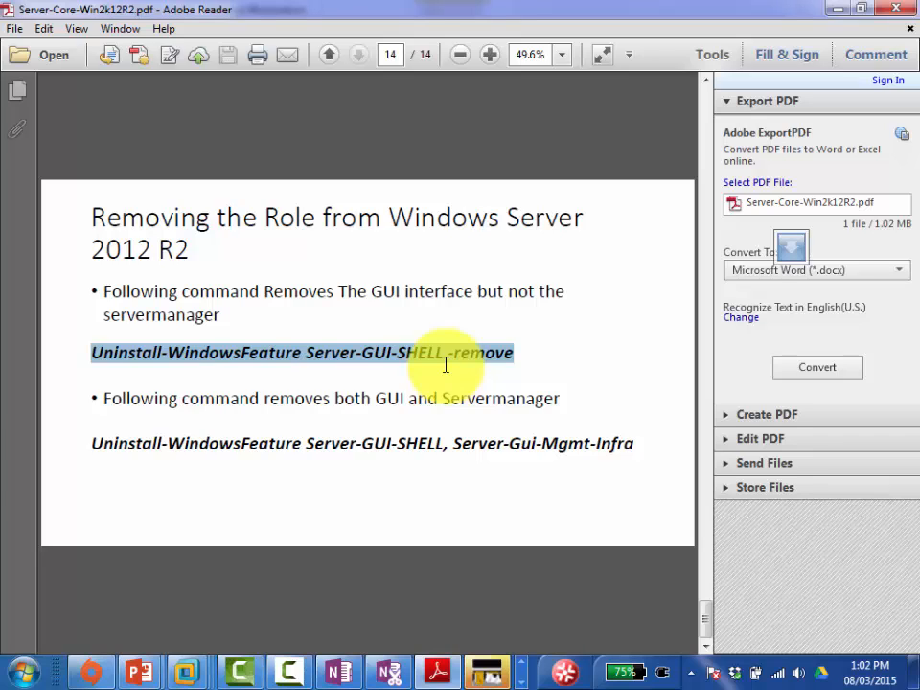
{"action": "left_click", "coordinate": [446, 364]}
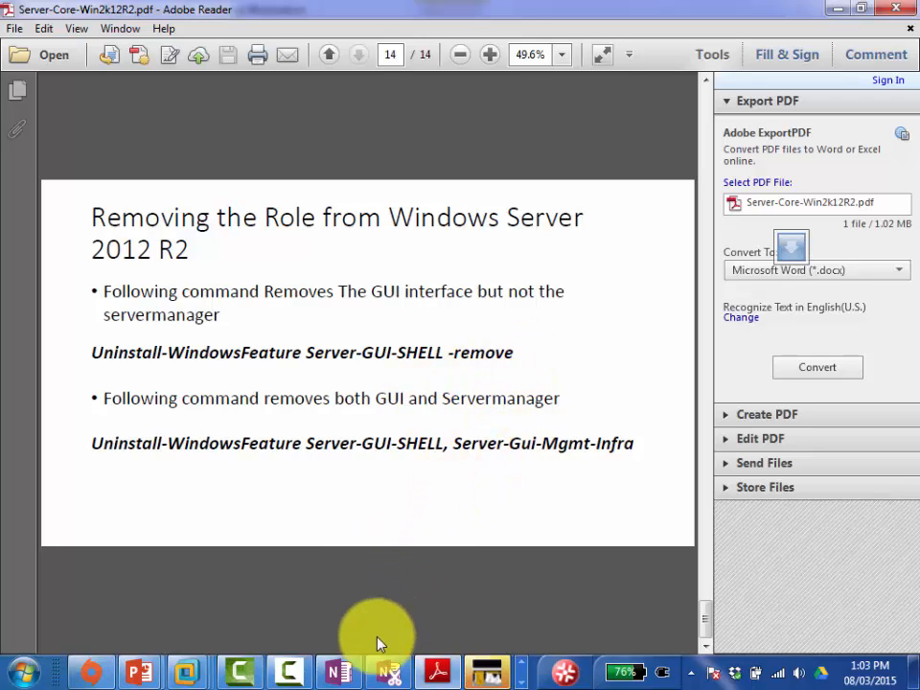
Step: Run Uninstall-WindowsFeature server-gui-shell -remove in Servercore01's PowerShell session
{"action": "mouse_move", "coordinate": [185, 679]}
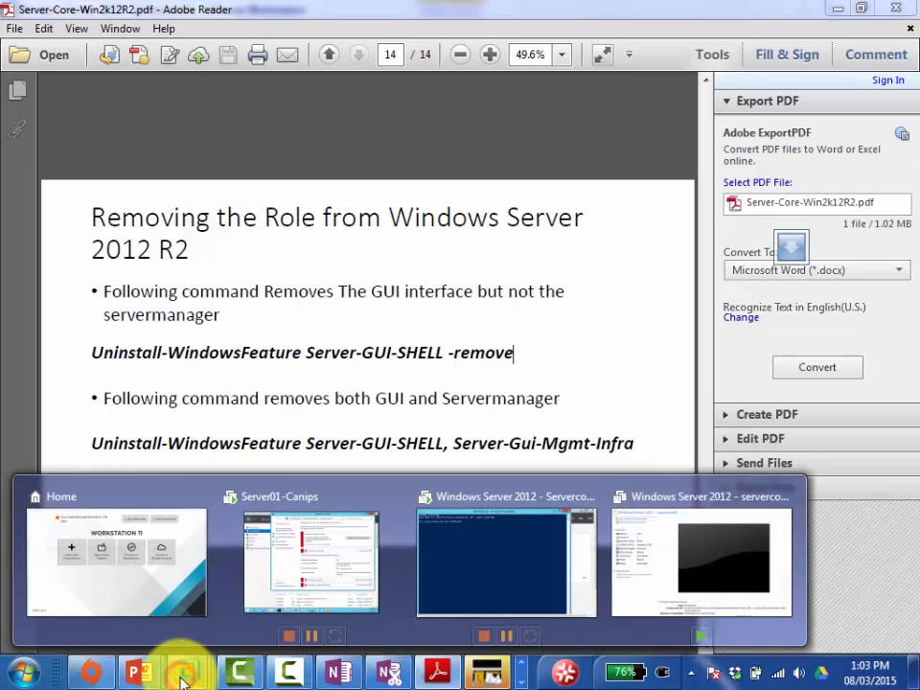
{"action": "left_click", "coordinate": [534, 585]}
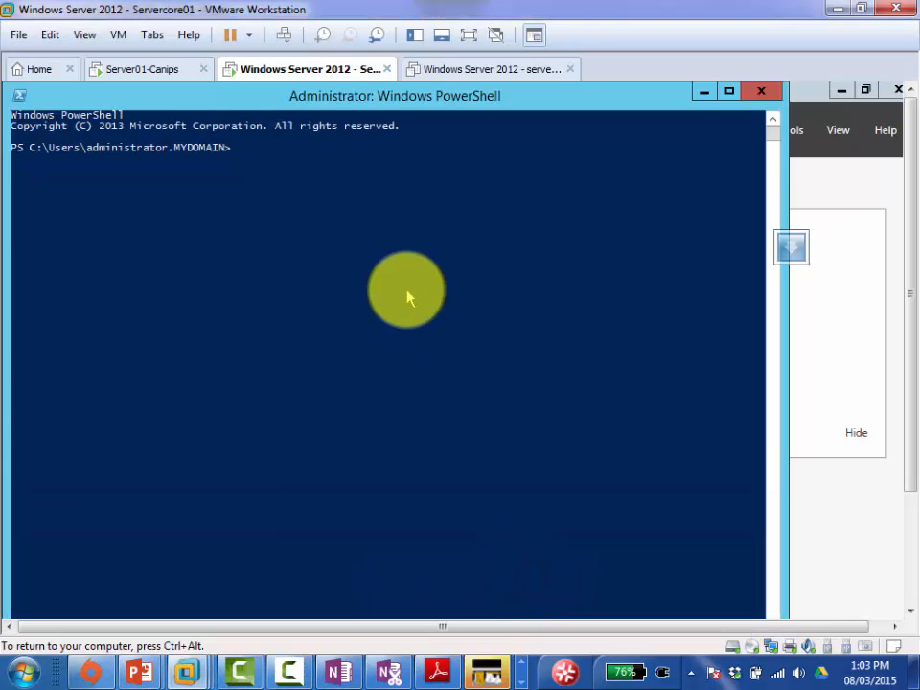
{"action": "type", "text": "uninstall-wi"}
{"action": "key", "text": "Tab"}
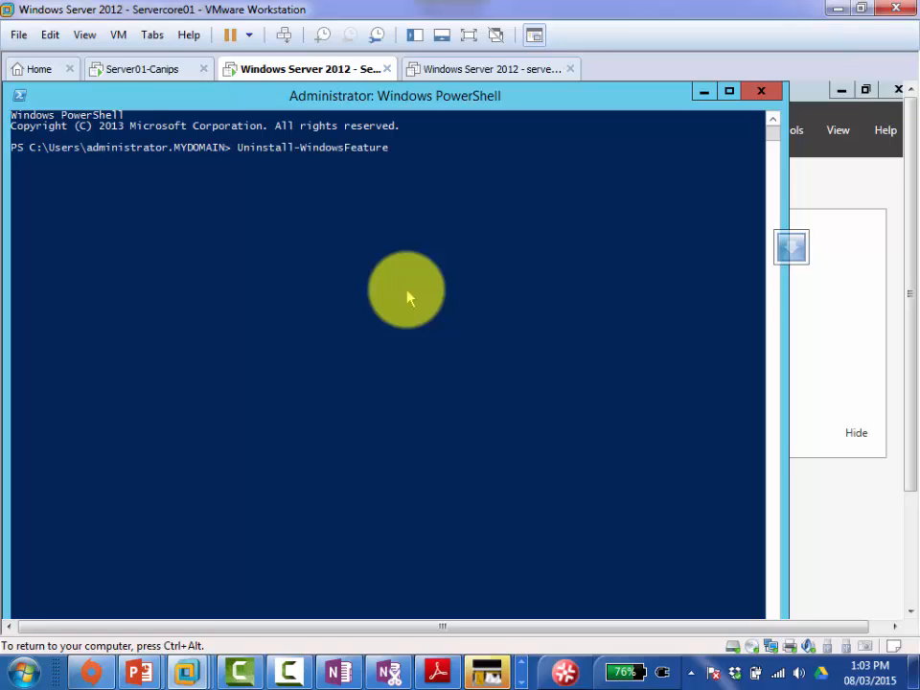
{"action": "type", "text": "server-gui-shell -remove"}
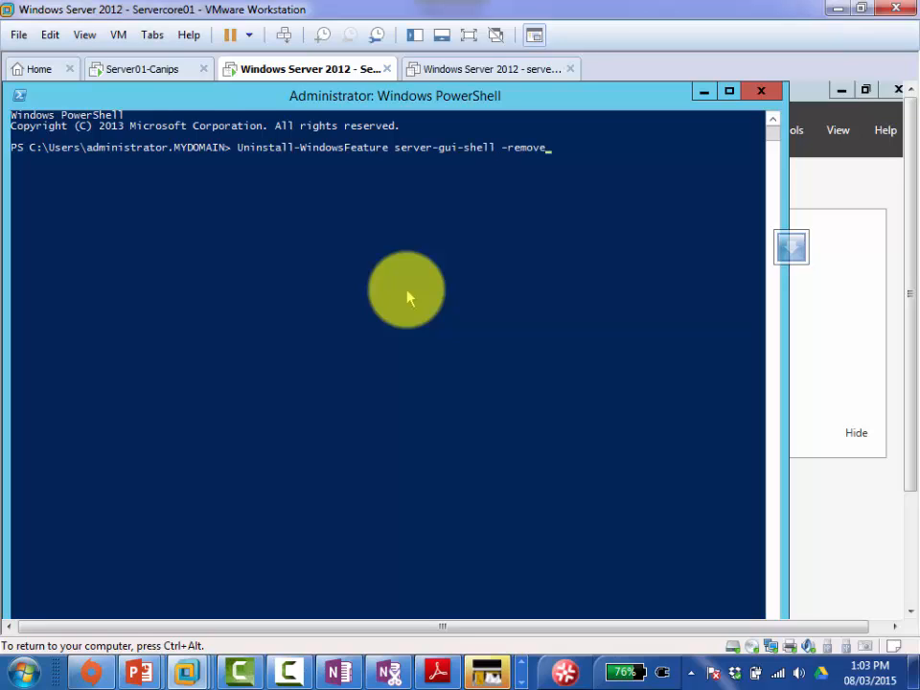
{"action": "key", "text": "Return"}
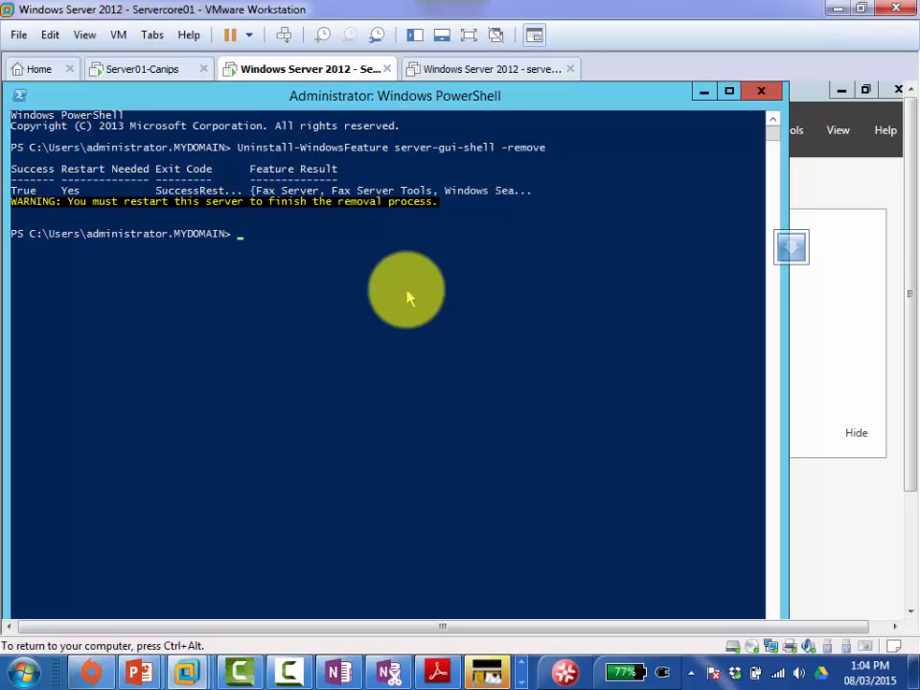
Step: Restart Servercore01 with shutdown /r /t 0 and bring up its sign-in password prompt
{"action": "type", "text": "shutdown /r /t 0"}
{"action": "key", "text": "Return"}
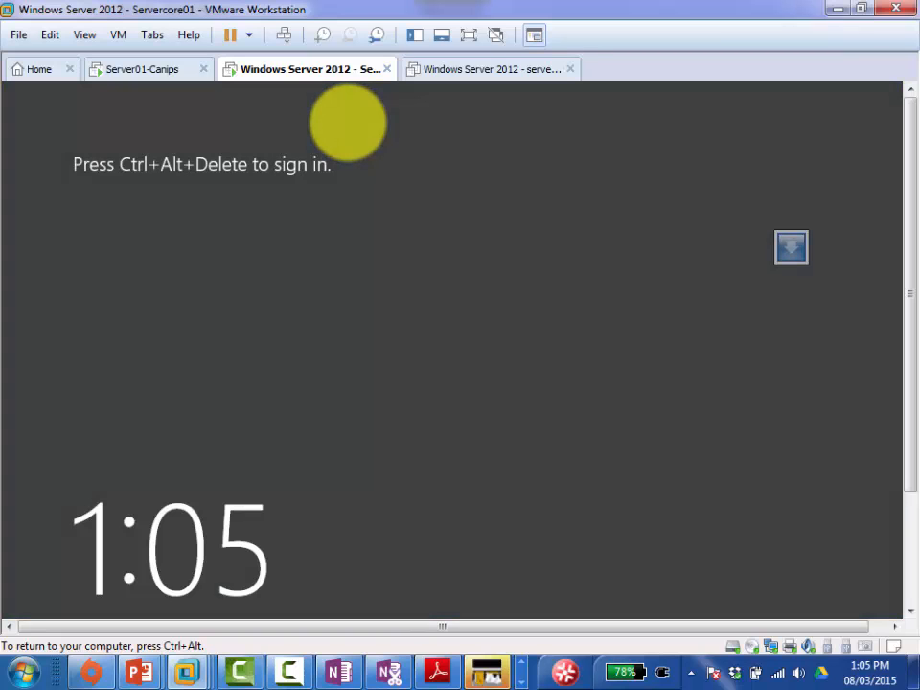
{"action": "key", "text": "ctrl+alt"}
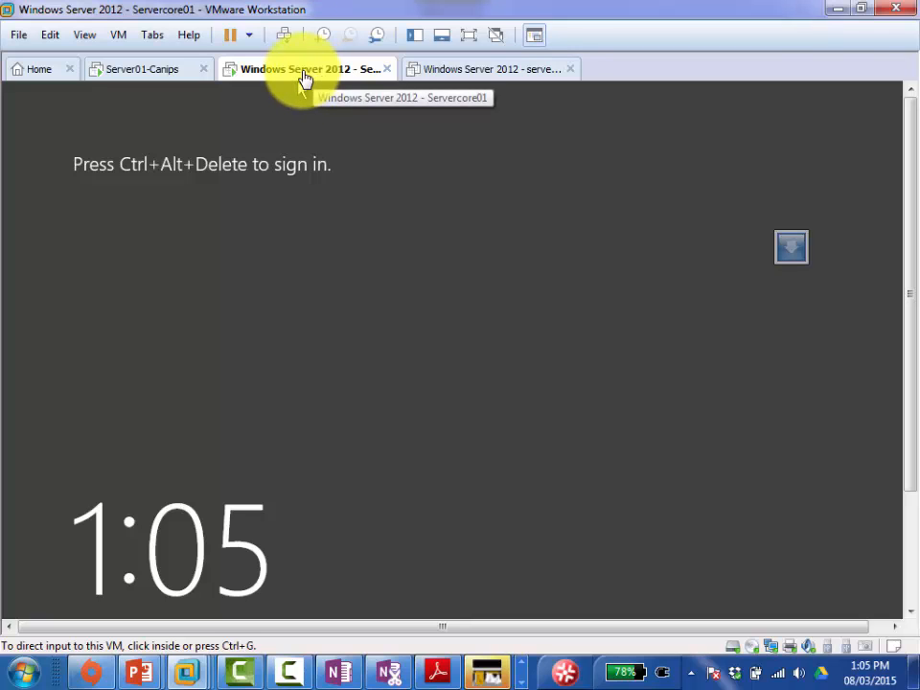
{"action": "right_click", "coordinate": [303, 78]}
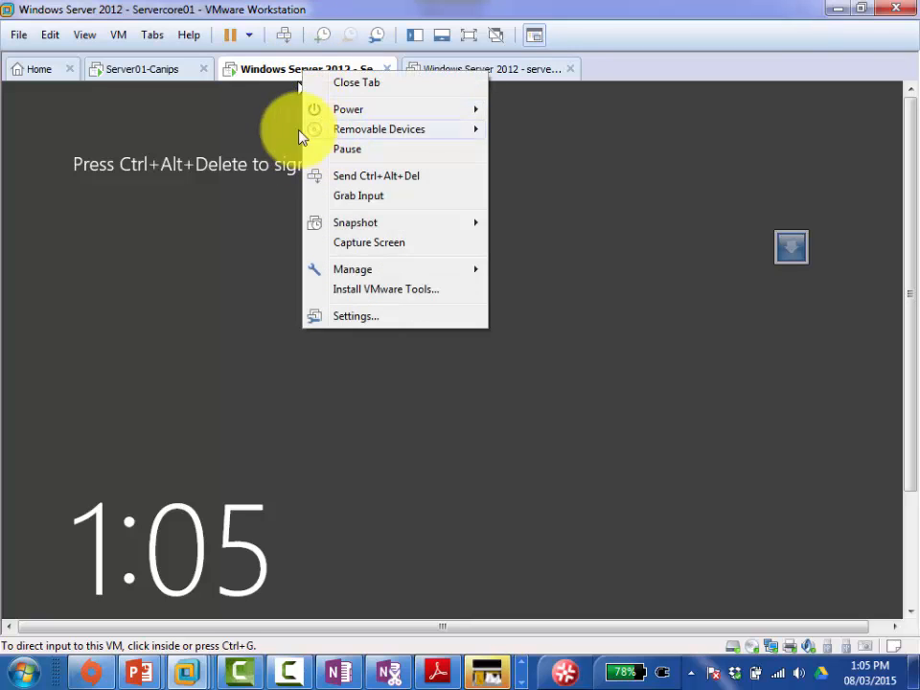
{"action": "left_click", "coordinate": [286, 36]}
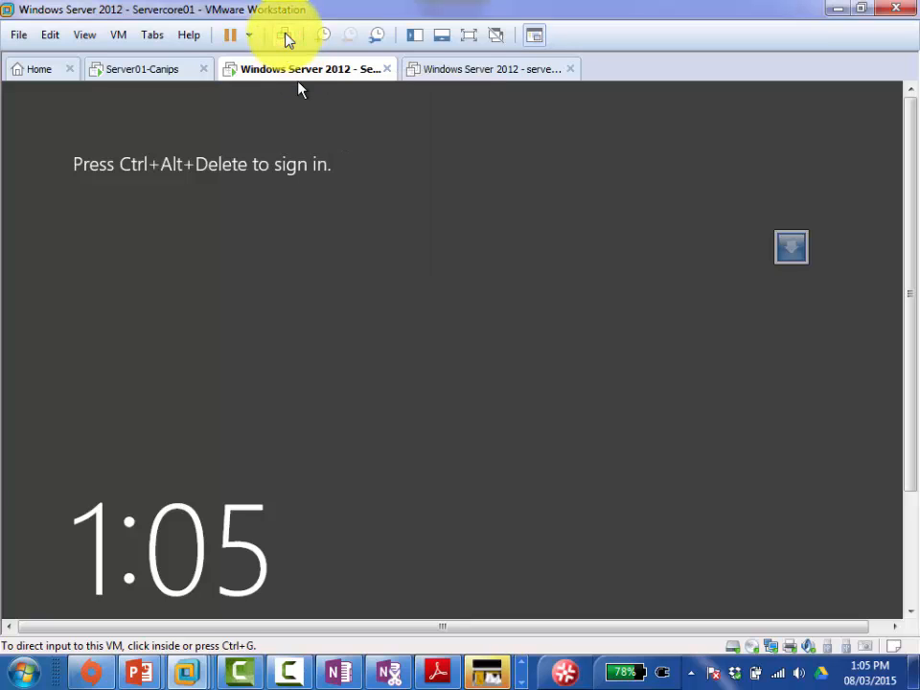
{"action": "left_click", "coordinate": [285, 35]}
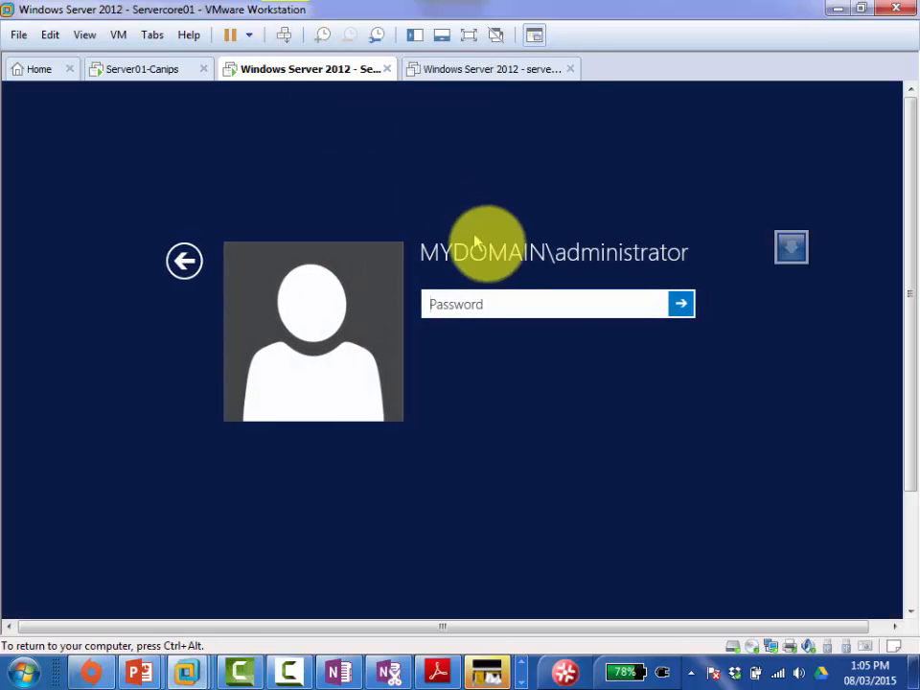
{"action": "left_click", "coordinate": [472, 298]}
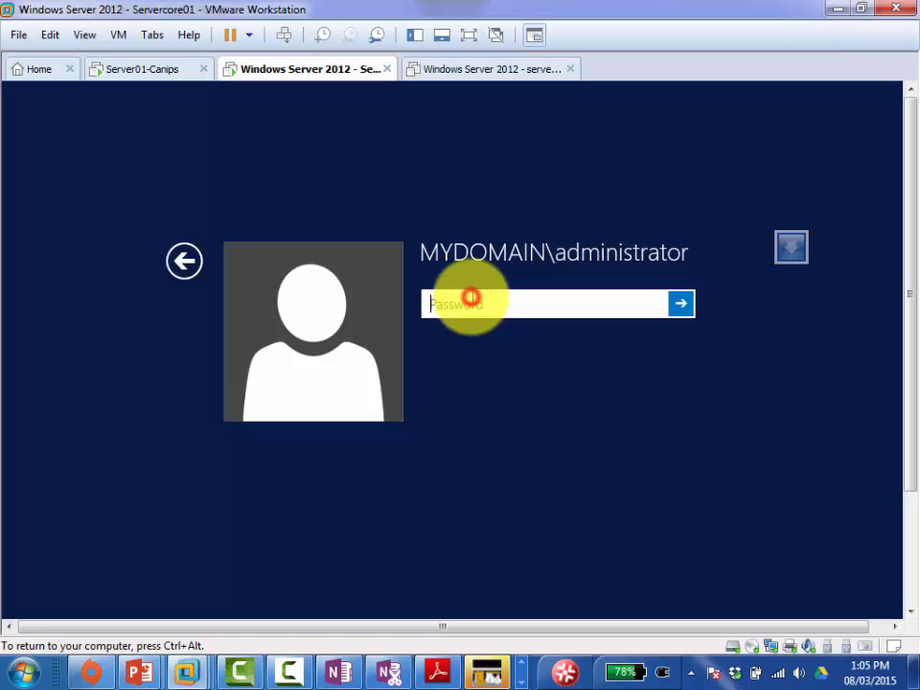
{"action": "left_click", "coordinate": [339, 671]}
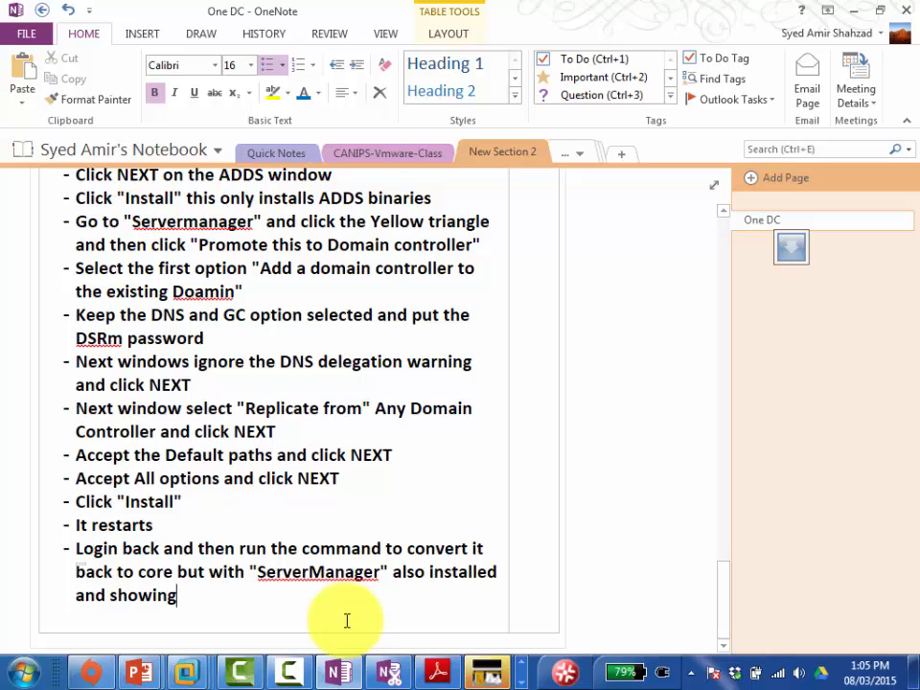
Step: Add 'shutdown /r /t 0' and a note to log back in and confirm Server Manager and command prompt show
{"action": "type", "text": "s"}
{"action": "key", "text": "BackSpace"}
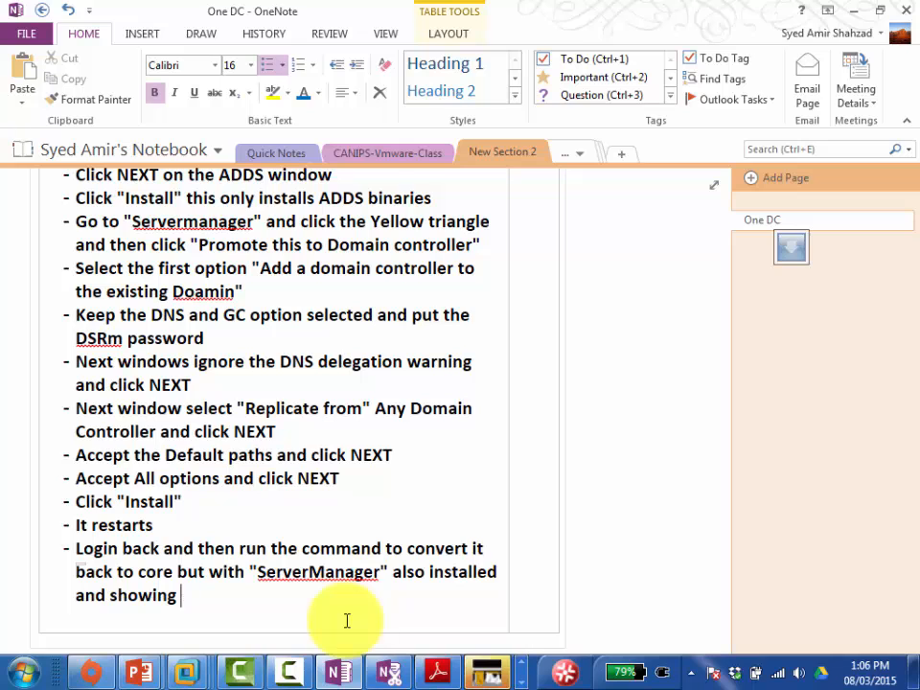
{"action": "key", "text": "Return"}
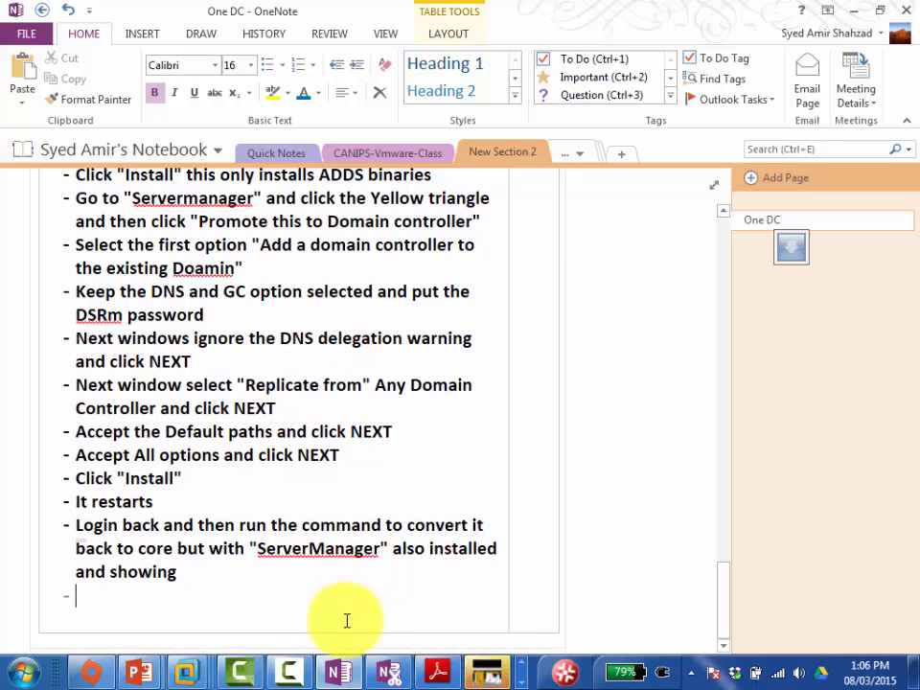
{"action": "type", "text": "shut"}
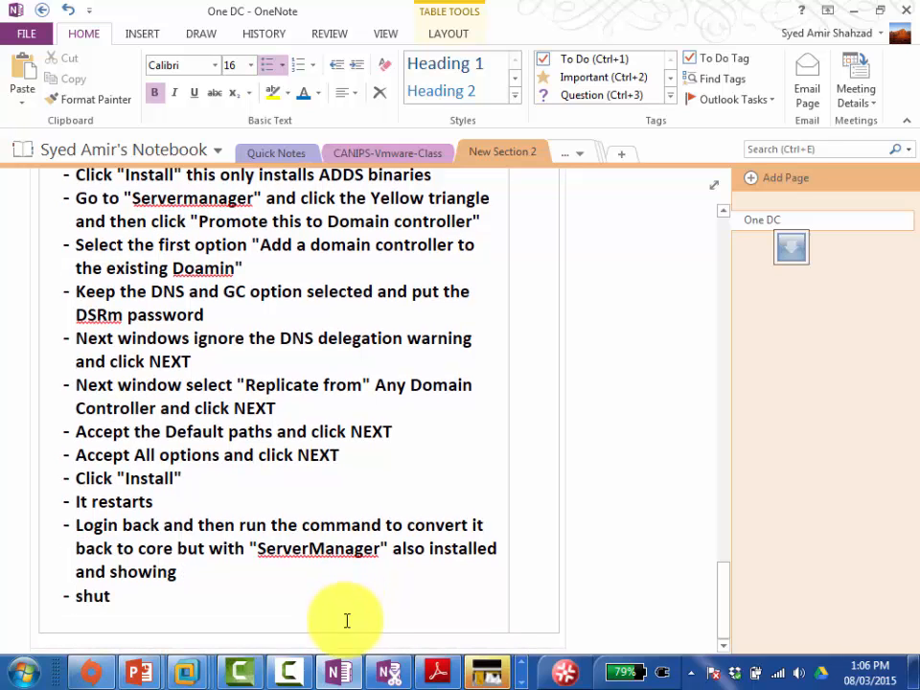
{"action": "type", "text": "down /r /t 0"}
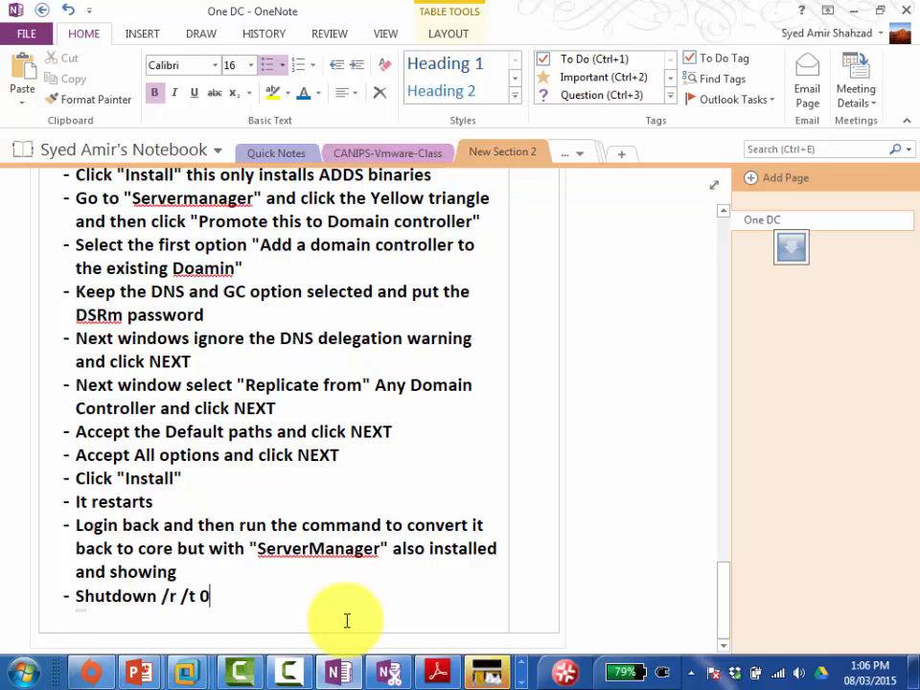
{"action": "key", "text": "Return"}
{"action": "type", "text": "After"}
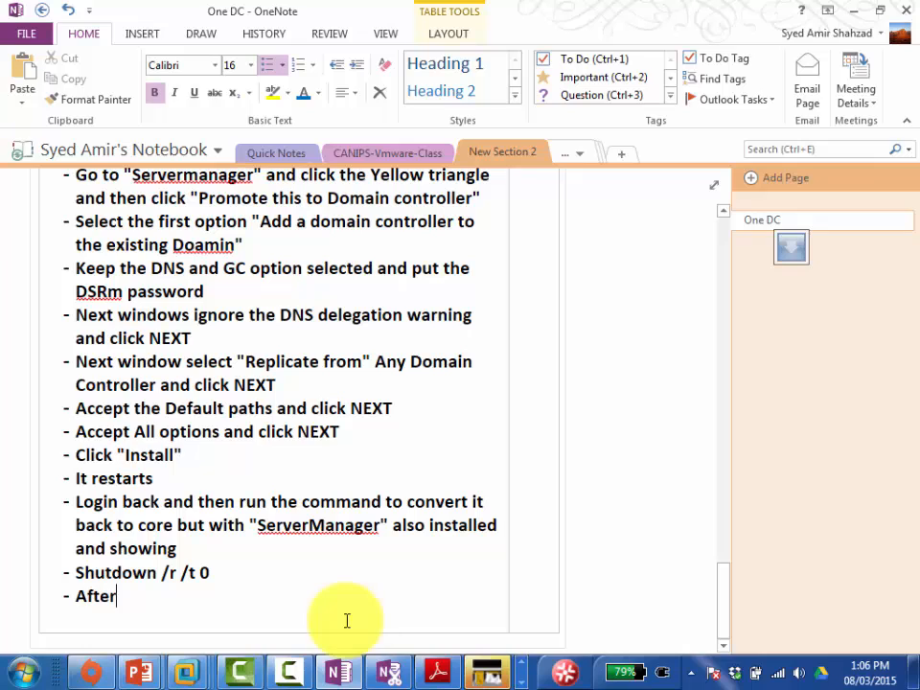
{"action": "type", "text": " restart lo"}
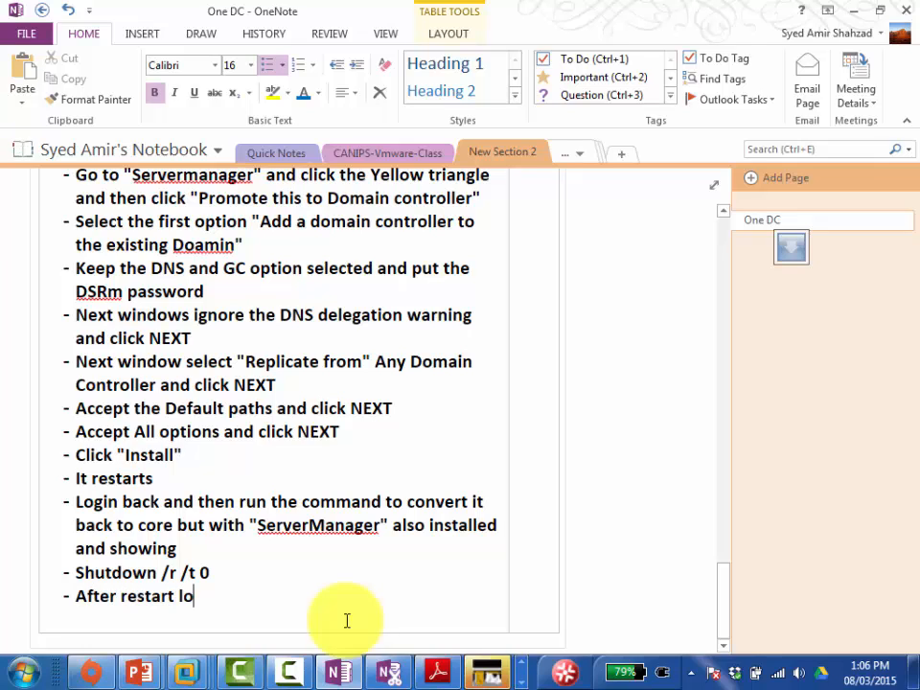
{"action": "type", "text": "gin back"}
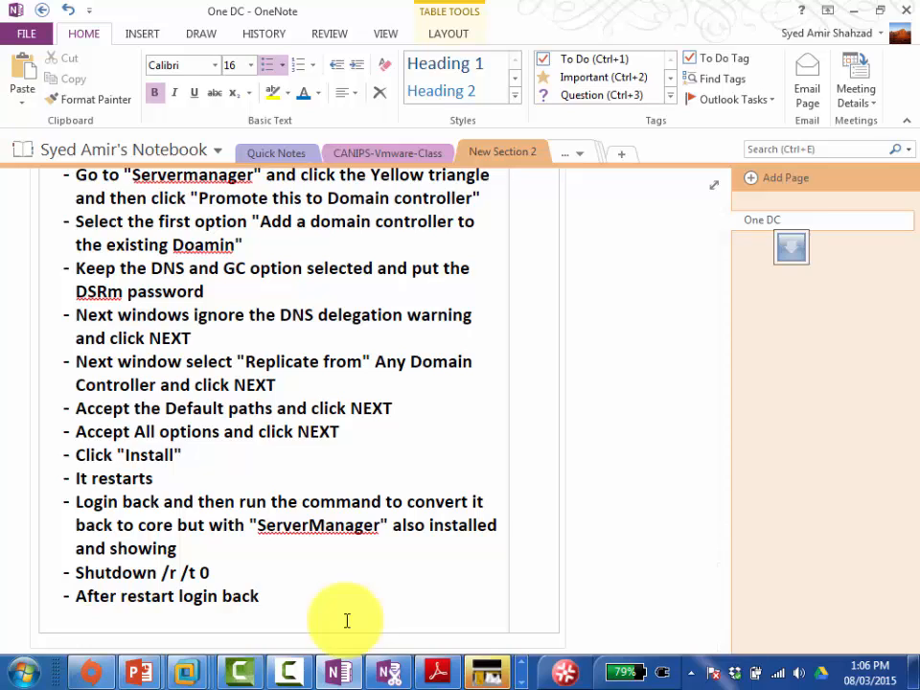
{"action": "type", "text": " and make sure tha"}
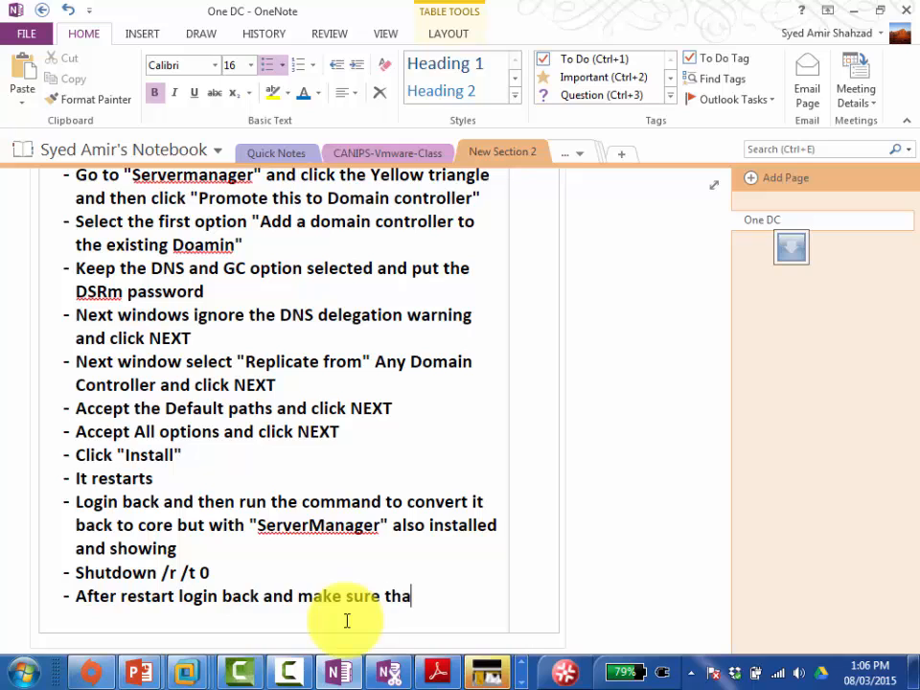
{"action": "type", "text": "t server m"}
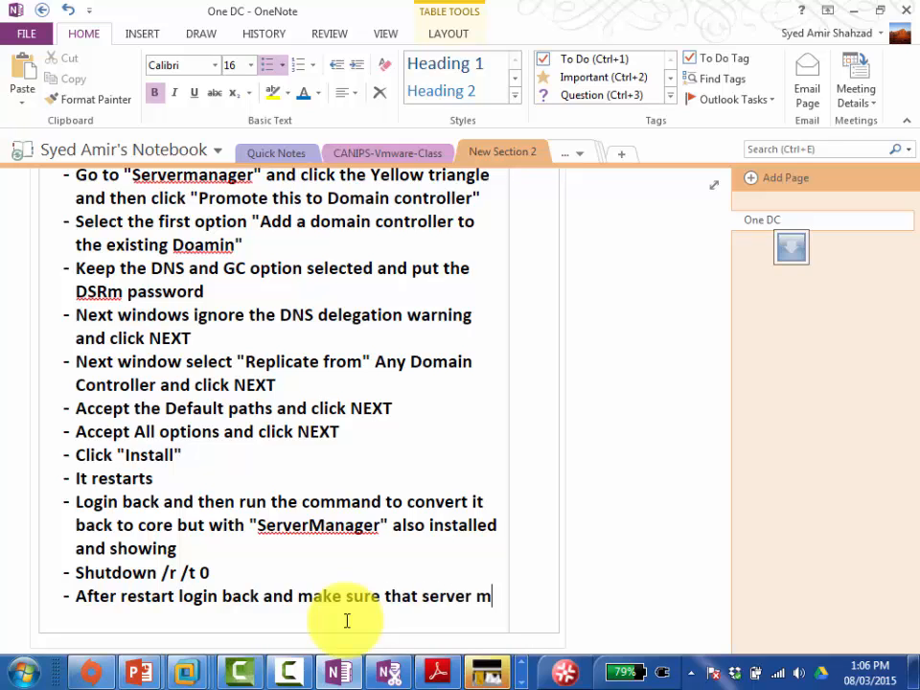
{"action": "type", "text": "anager is "}
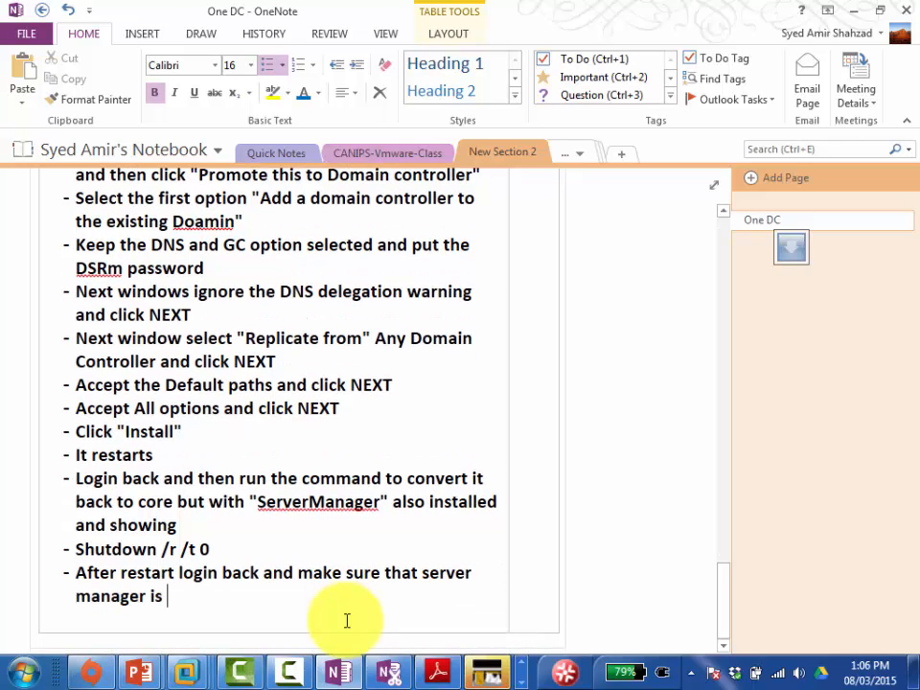
{"action": "type", "text": "loaded as well as the om"}
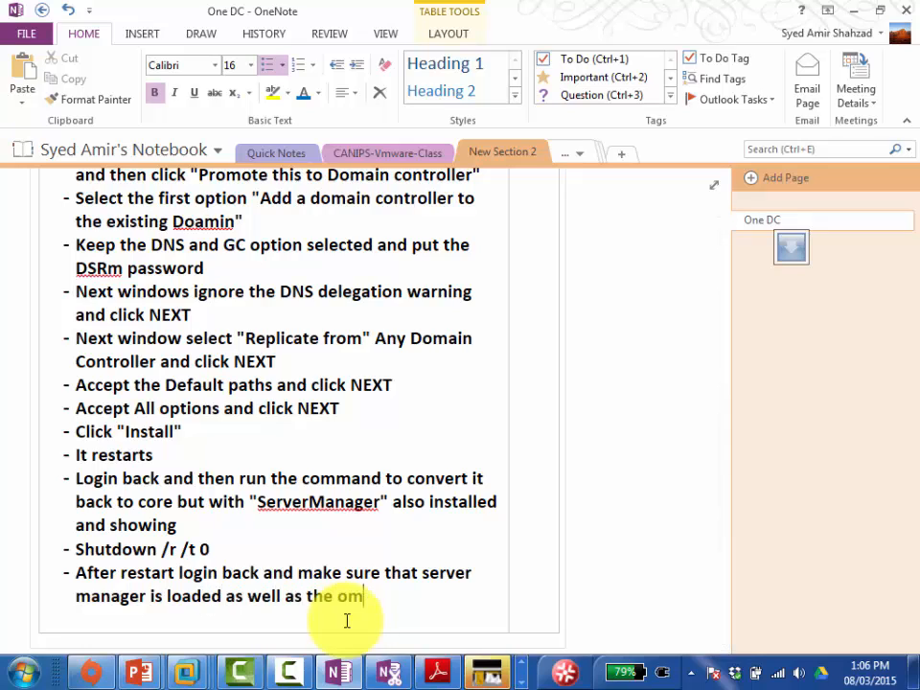
{"action": "key", "text": "BackSpace"}
{"action": "key", "text": "BackSpace"}
{"action": "type", "text": "command prompt is "}
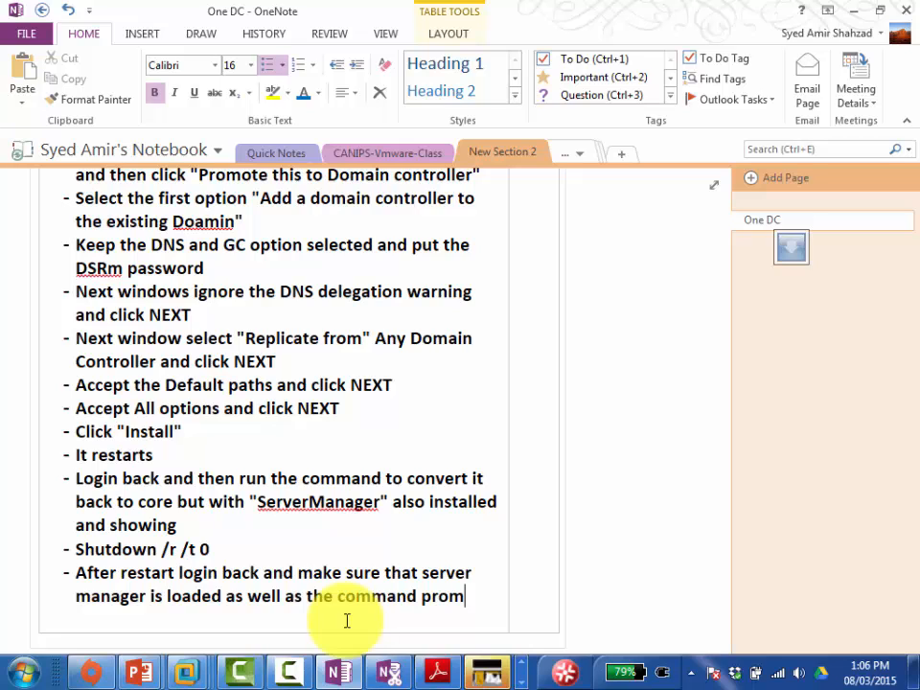
{"action": "type", "text": "showing"}
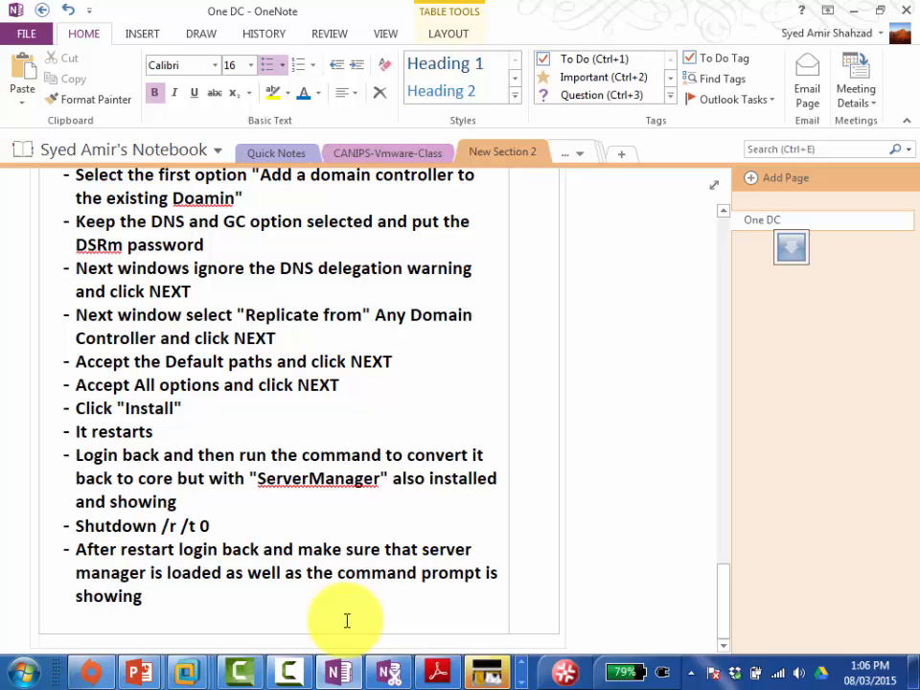
{"action": "key", "text": "Return"}
{"action": "key", "text": "Return"}
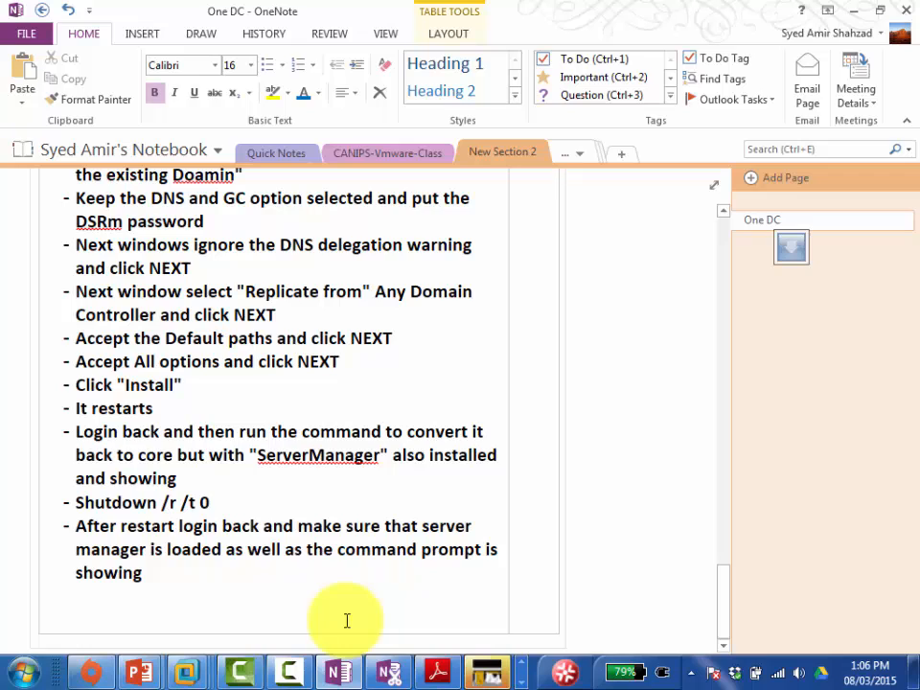
{"action": "type", "text": "THE END"}
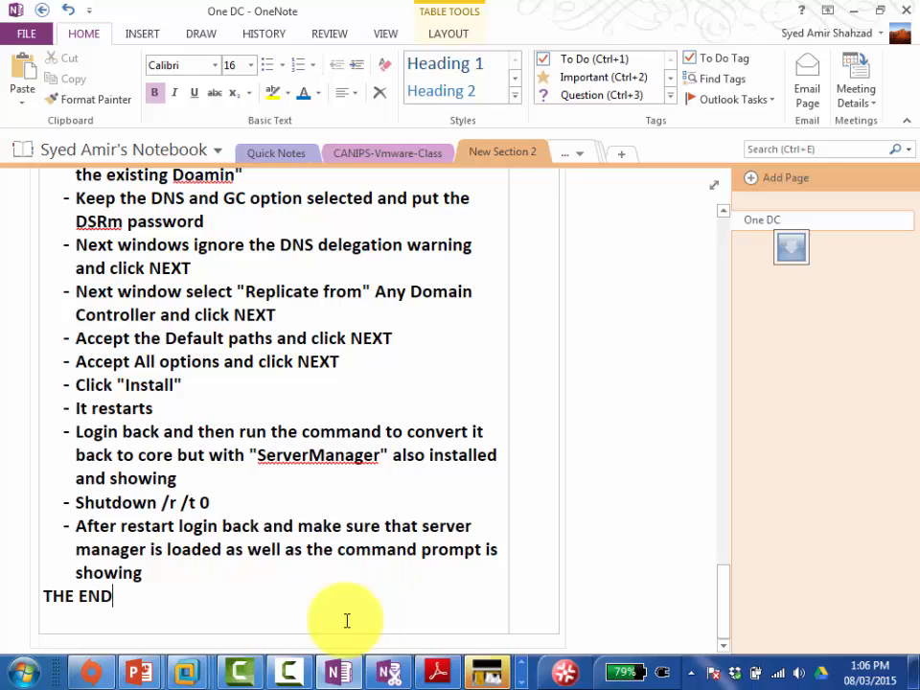
{"action": "type", "text": ", "}
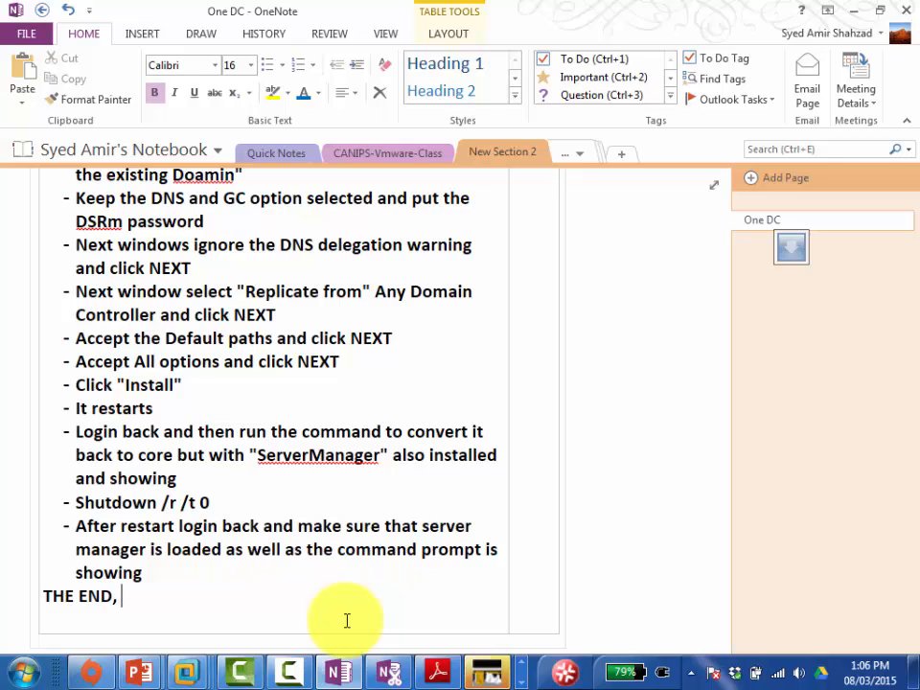
{"action": "type", "text": "Astalavista"}
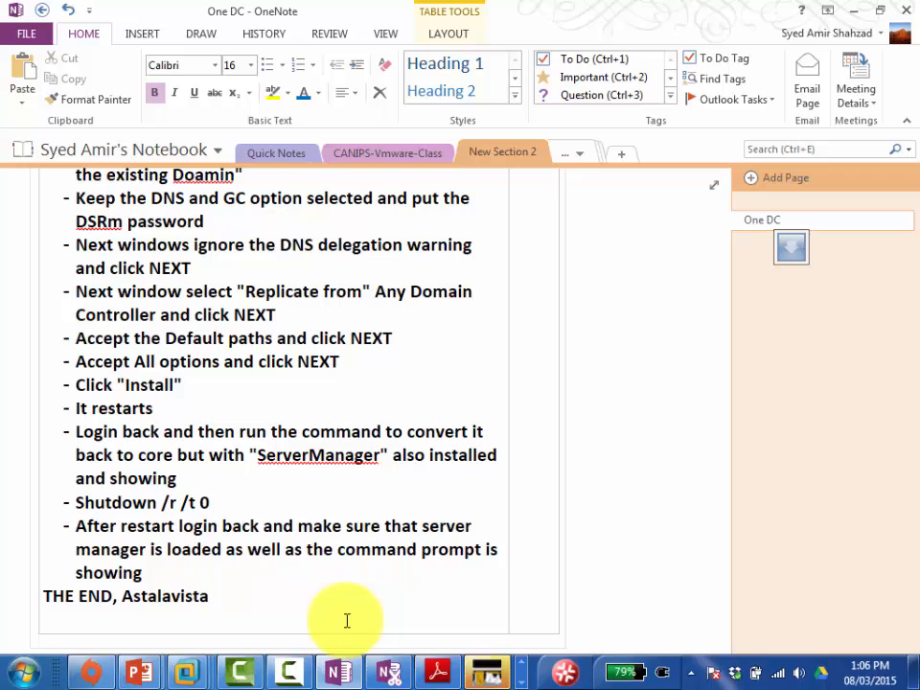
{"action": "type", "text": ","}
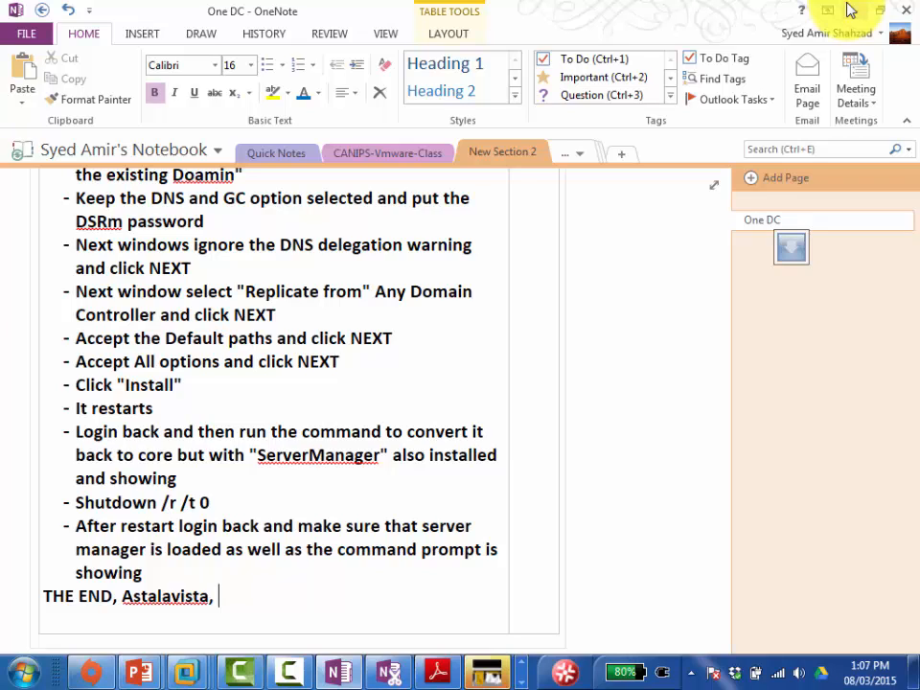
{"action": "type", "text": "Ogu Wa"}
{"action": "key", "text": "BackSpace"}
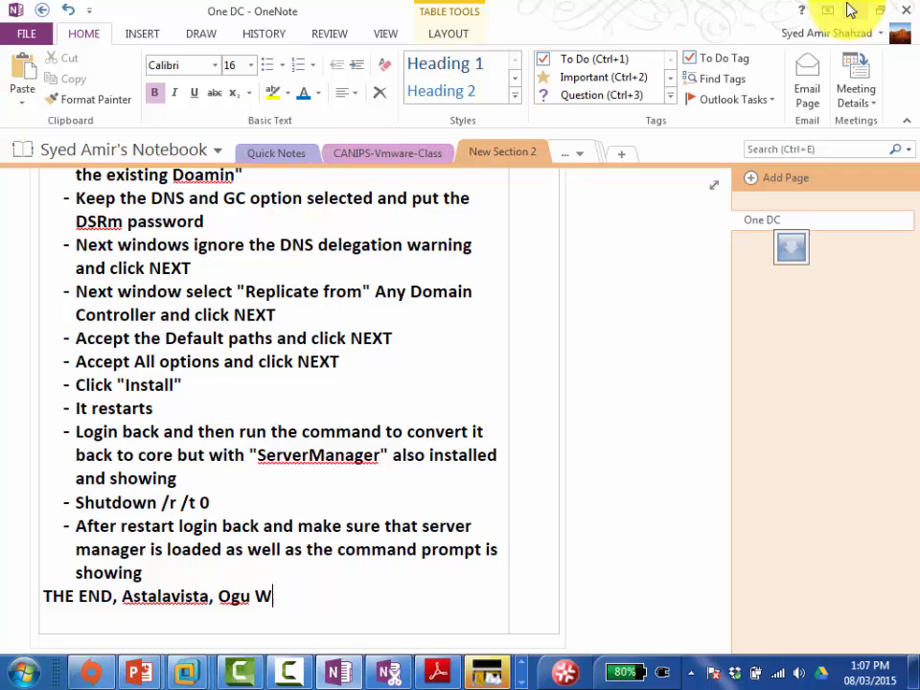
{"action": "key", "text": "BackSpace"}
{"action": "key", "text": "BackSpace"}
{"action": "key", "text": "BackSpace"}
{"action": "key", "text": "BackSpace"}
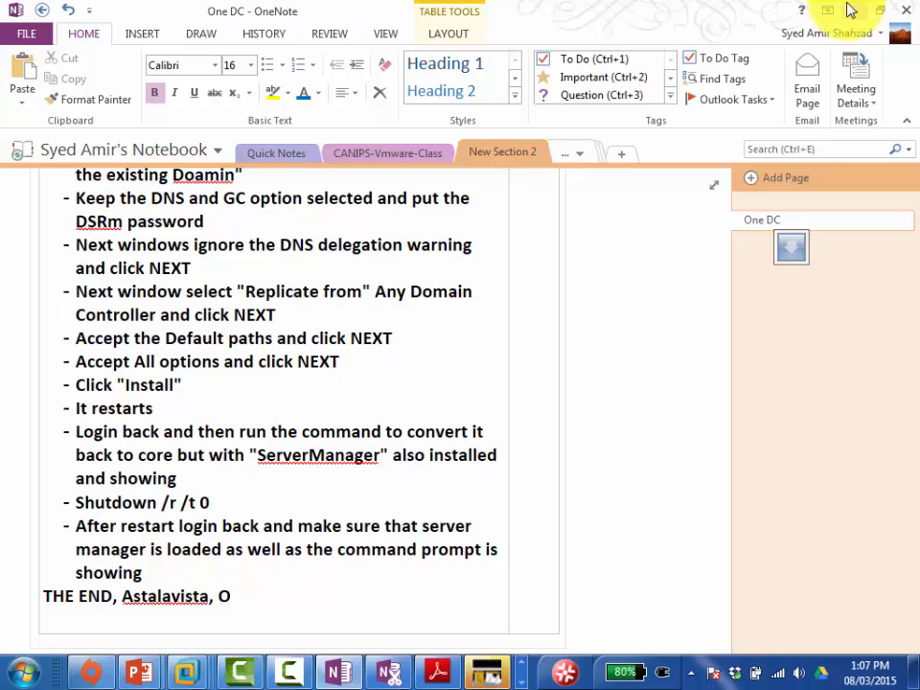
{"action": "type", "text": "voir"}
{"action": "key", "text": "ctrl+Left"}
{"action": "type", "text": "Au"}
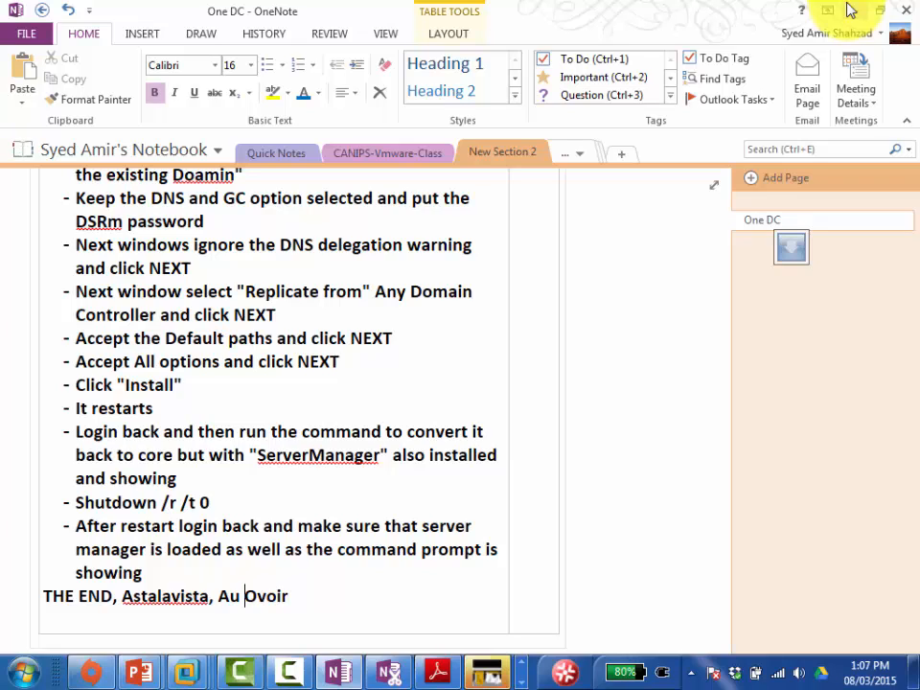
{"action": "type", "text": " re"}
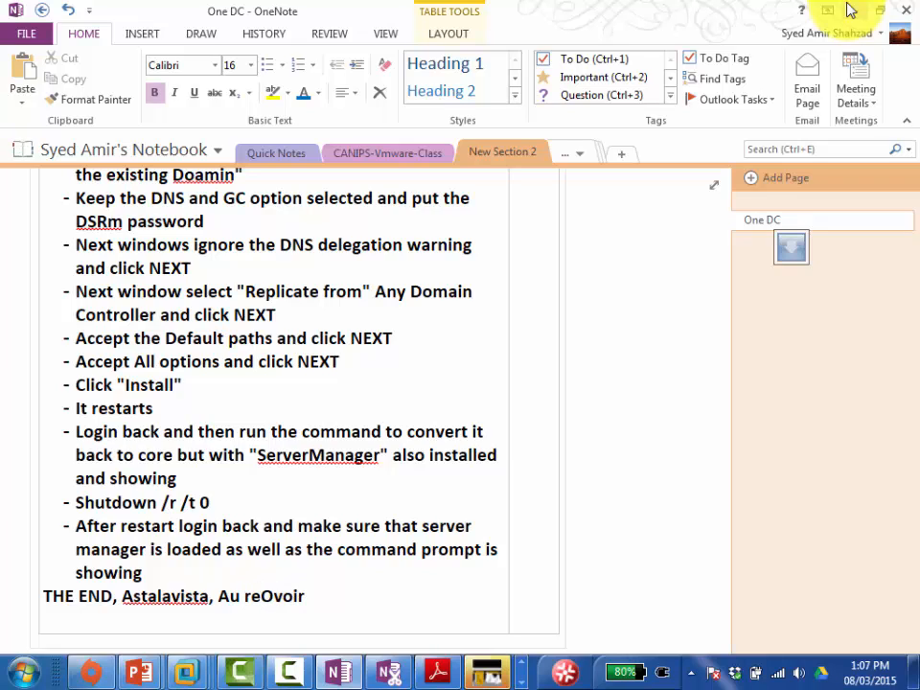
{"action": "type", "text": " voir"}
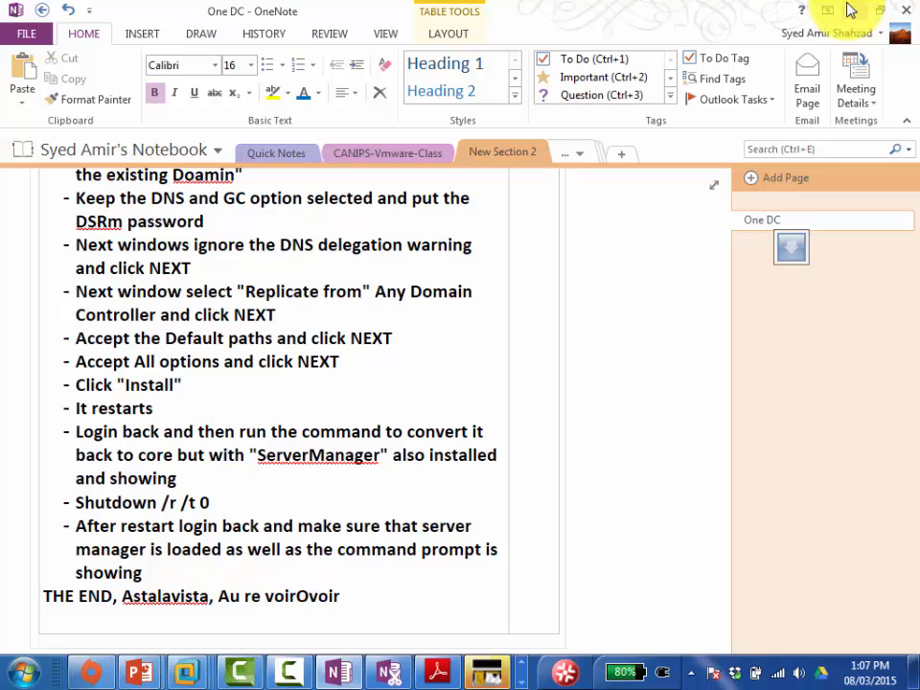
{"action": "key", "text": "Delete"}
{"action": "key", "text": "Delete"}
{"action": "key", "text": "Delete"}
{"action": "key", "text": "Delete"}
{"action": "key", "text": "Delete"}
{"action": "type", "text": ","}
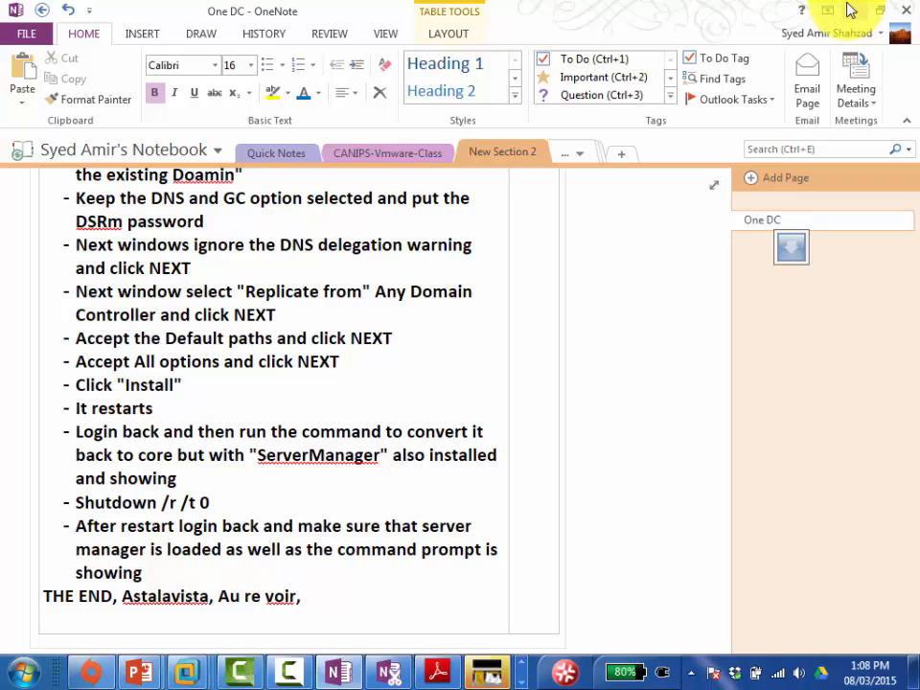
{"action": "key", "text": "Left"}
{"action": "key", "text": "Left"}
{"action": "key", "text": "Left"}
{"action": "key", "text": "Left"}
{"action": "key", "text": "Up"}
{"action": "key", "text": "Up"}
{"action": "key", "text": "Up"}
{"action": "key", "text": "Up"}
{"action": "key", "text": "Up"}
{"action": "key", "text": "Up"}
{"action": "key", "text": "Right"}
{"action": "key", "text": "Right"}
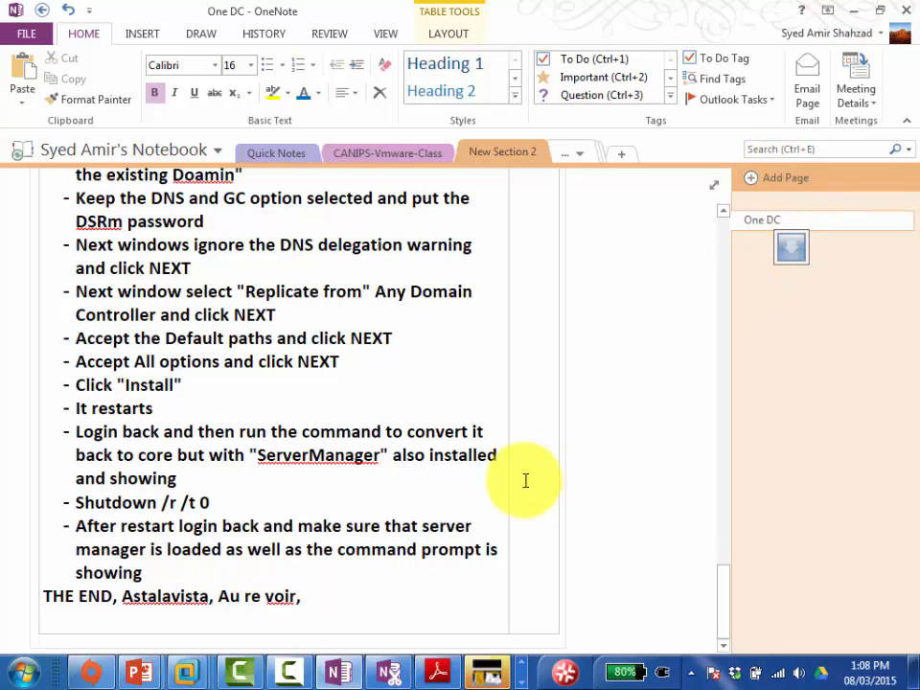
{"action": "key", "text": "ctrl+End"}
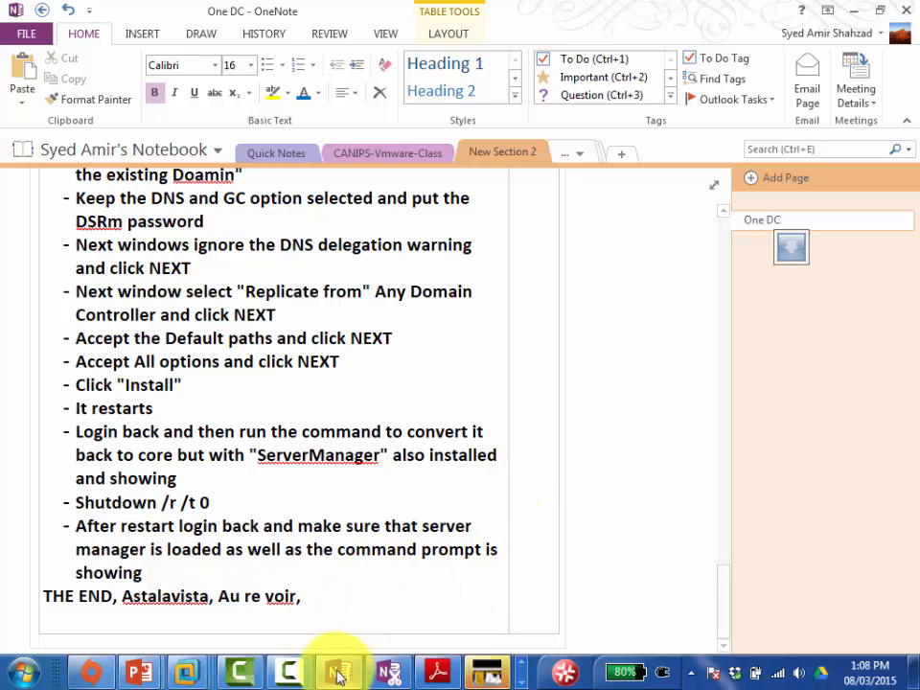
{"action": "mouse_move", "coordinate": [189, 671]}
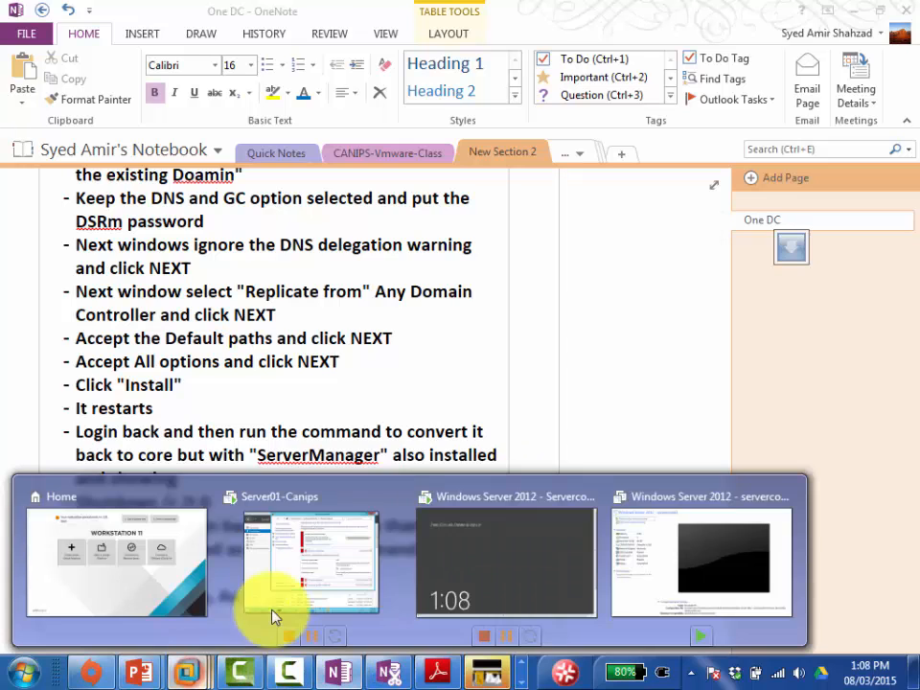
Step: Sign in to Servercore01 as the domain administrator with the account password via Send Ctrl+Alt+Del
{"action": "left_click", "coordinate": [511, 576]}
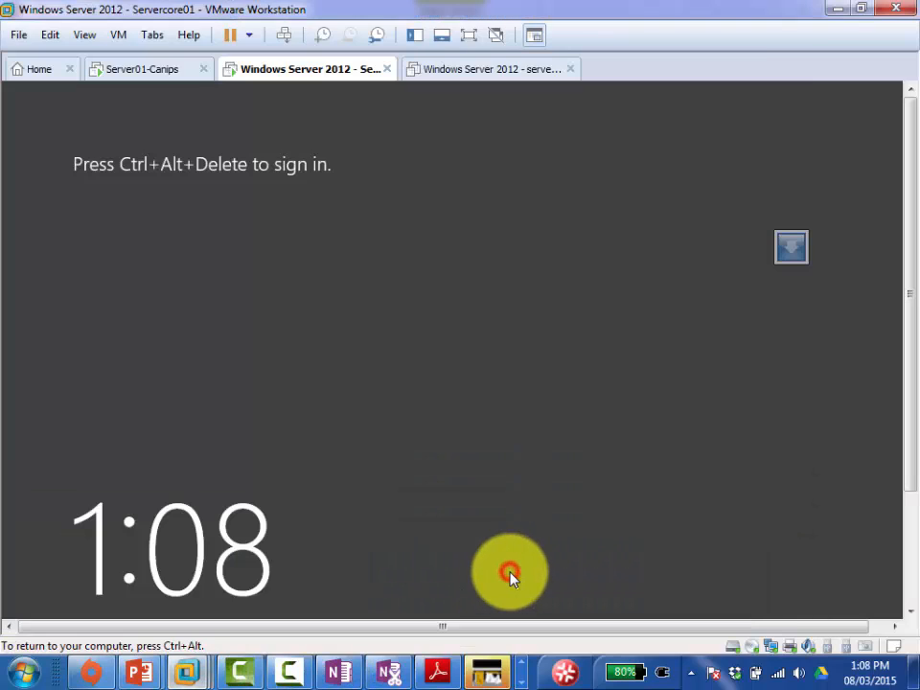
{"action": "left_click", "coordinate": [282, 35]}
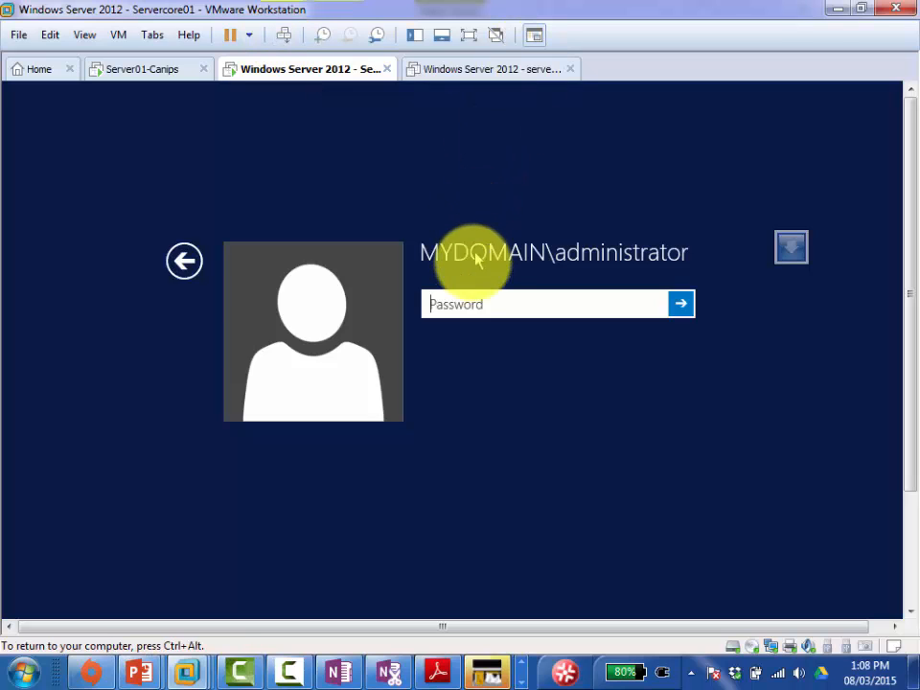
{"action": "left_click", "coordinate": [464, 300]}
{"action": "type", "text": "Pa$$w0rd"}
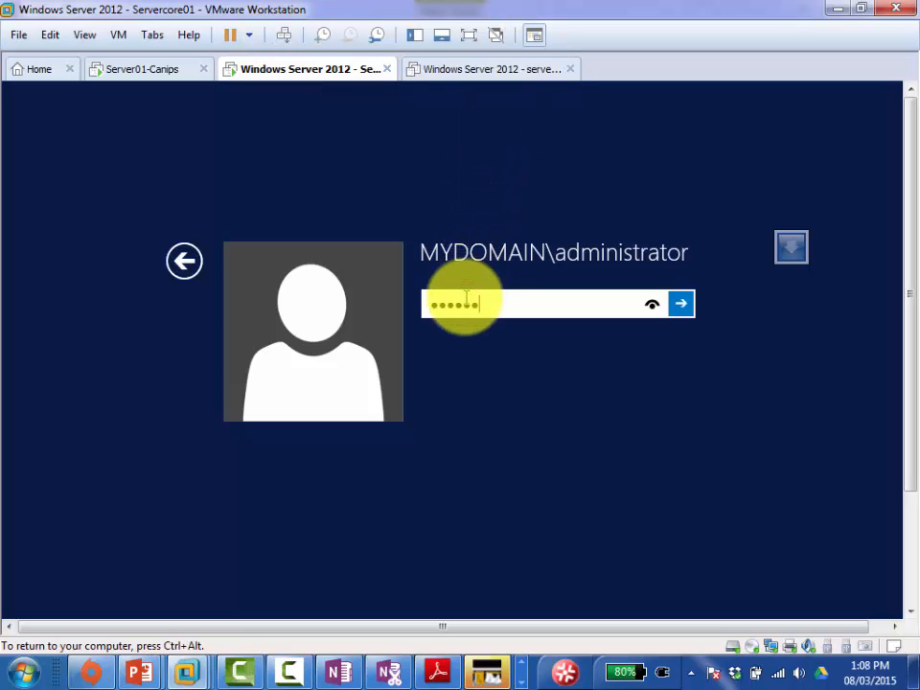
{"action": "key", "text": "Return"}
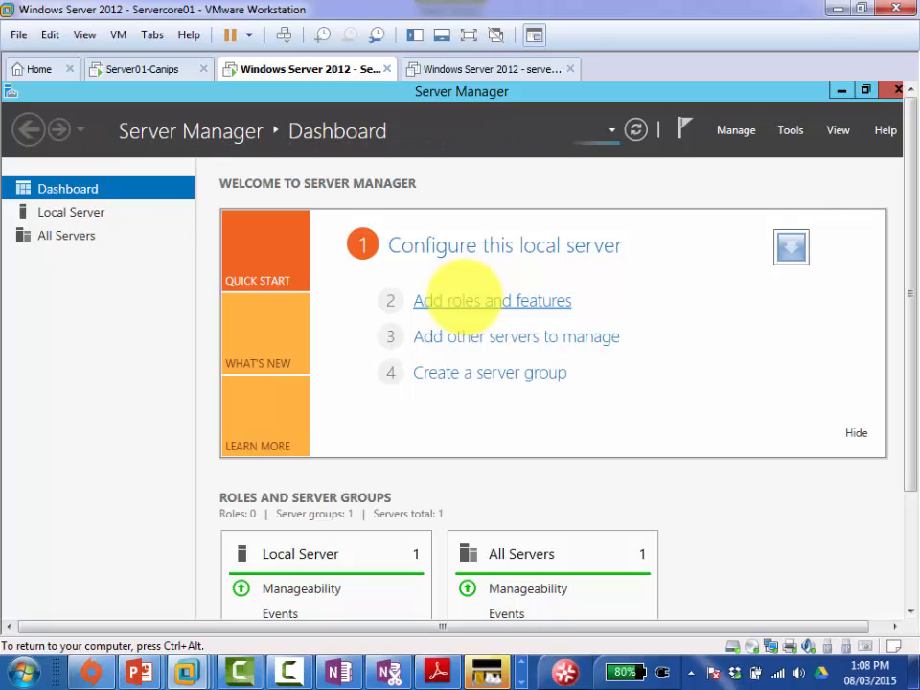
Step: Minimize Server Manager, start PowerShell from the cmd window, then close the PowerShell window
{"action": "left_click", "coordinate": [839, 91]}
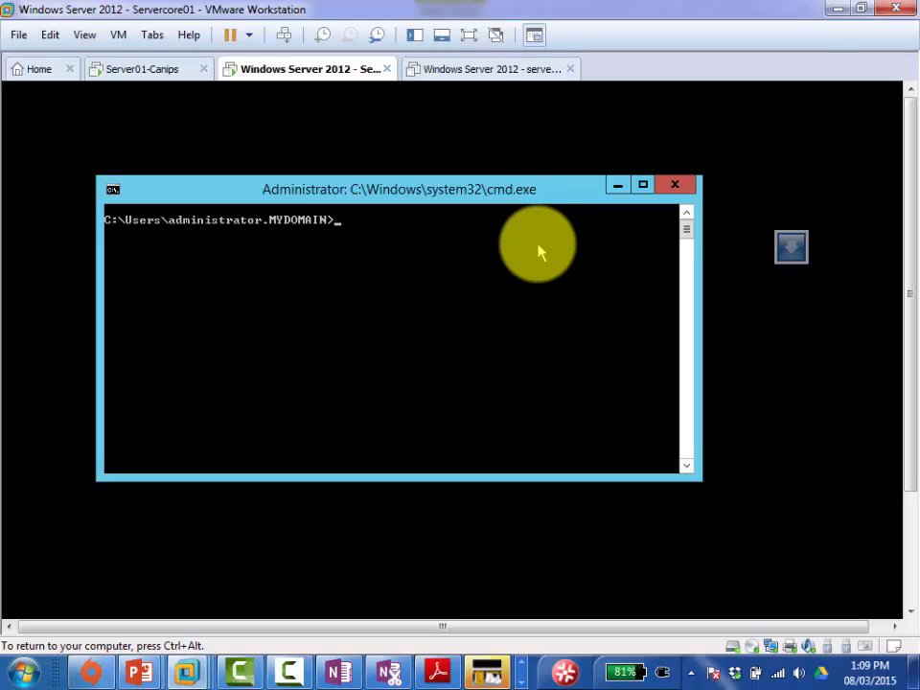
{"action": "type", "text": "powershell"}
{"action": "key", "text": "Return"}
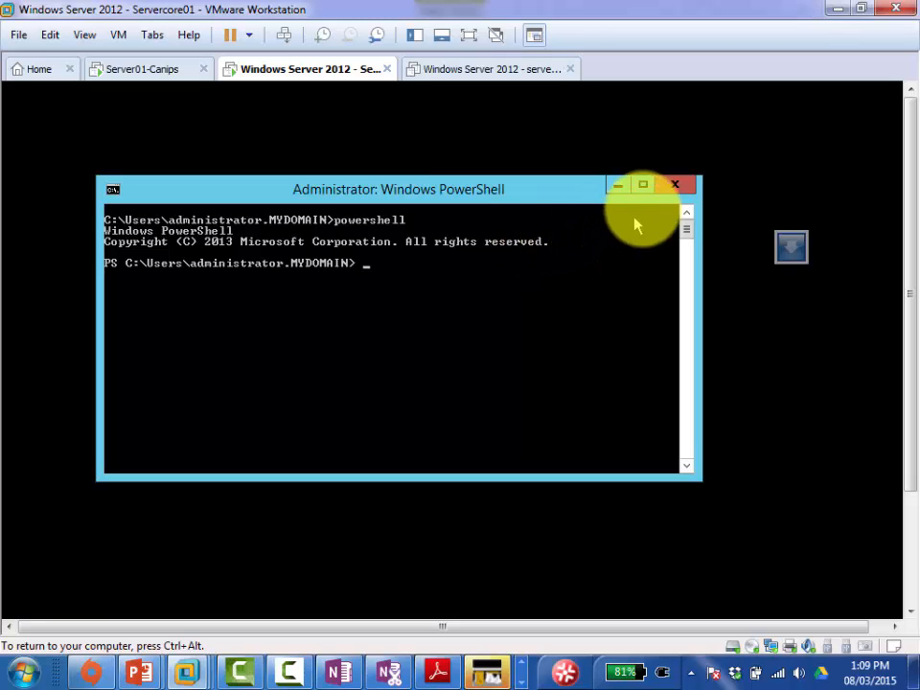
{"action": "left_click", "coordinate": [673, 185]}
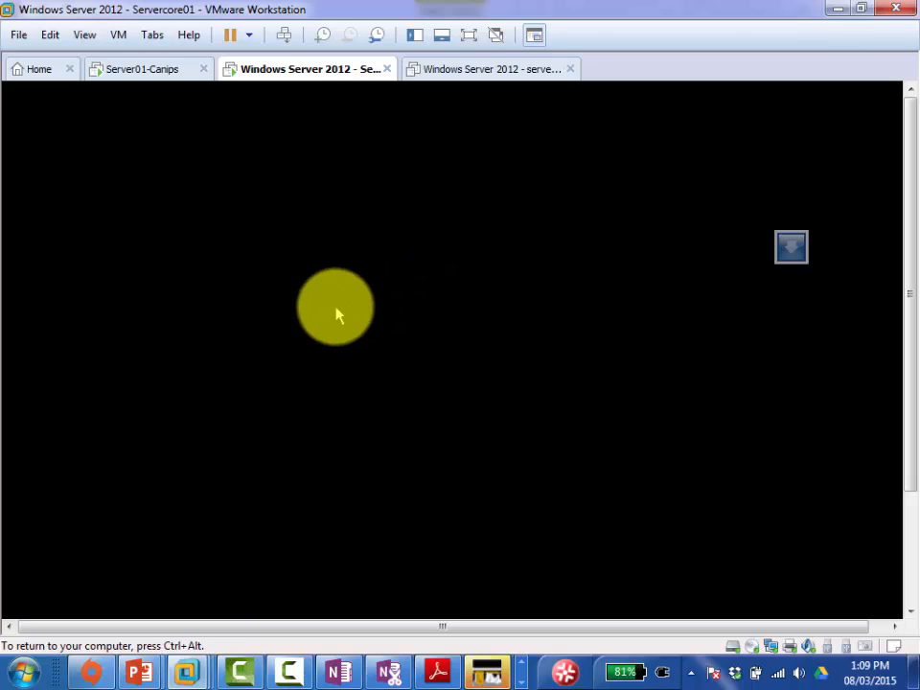
Step: Open Task Manager from Servercore01's Ctrl+Alt+Del security screen
{"action": "left_click", "coordinate": [324, 270]}
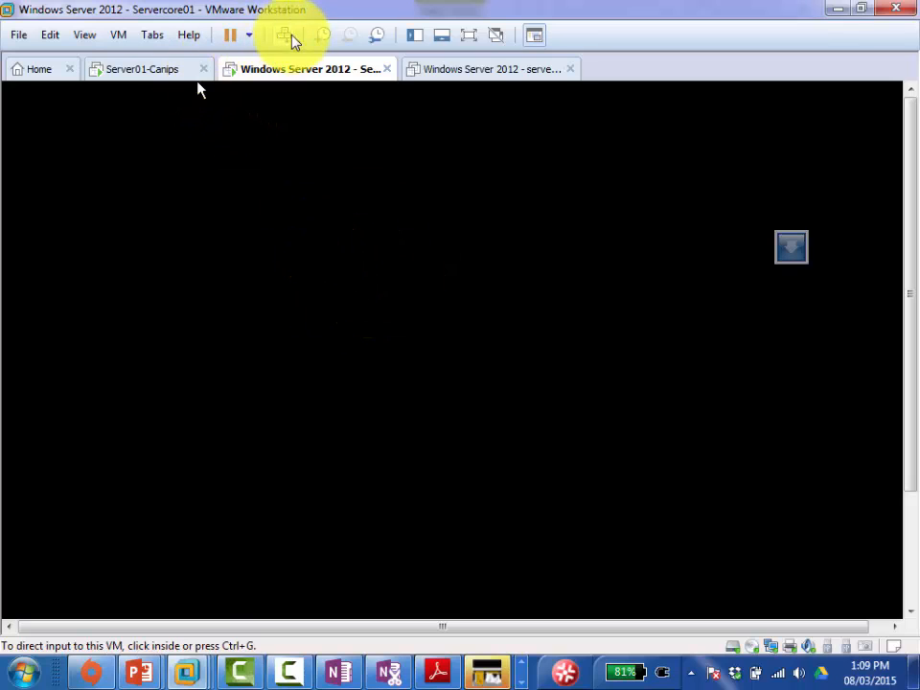
{"action": "left_click", "coordinate": [331, 245]}
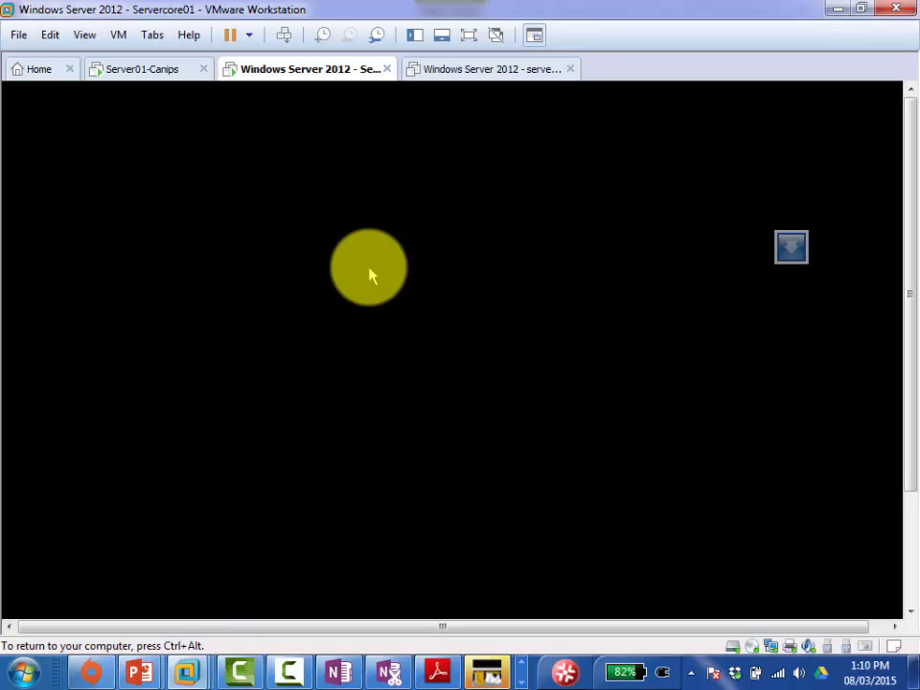
{"action": "left_click", "coordinate": [285, 37]}
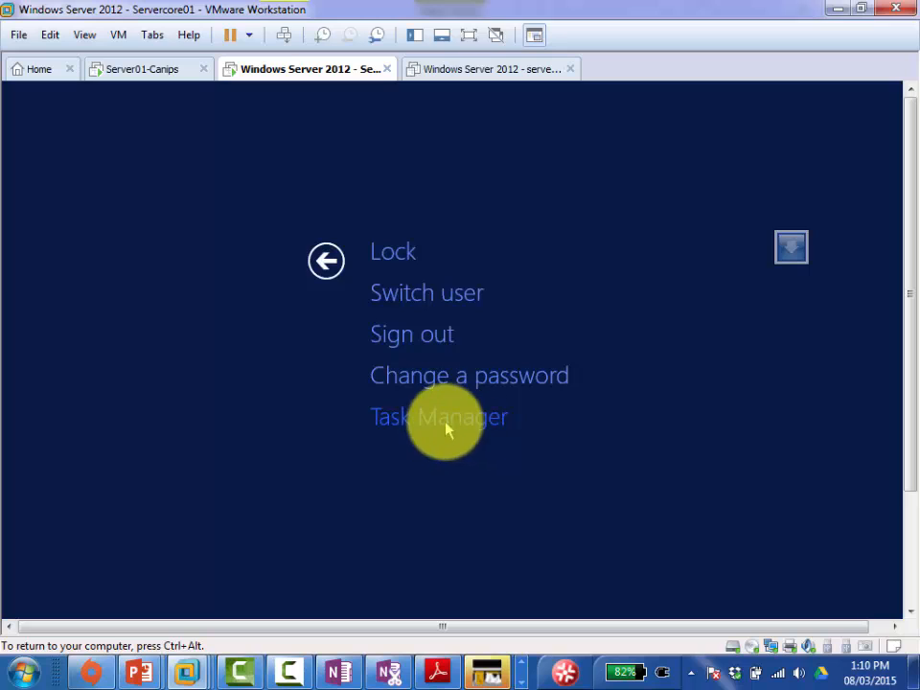
{"action": "left_click", "coordinate": [455, 414]}
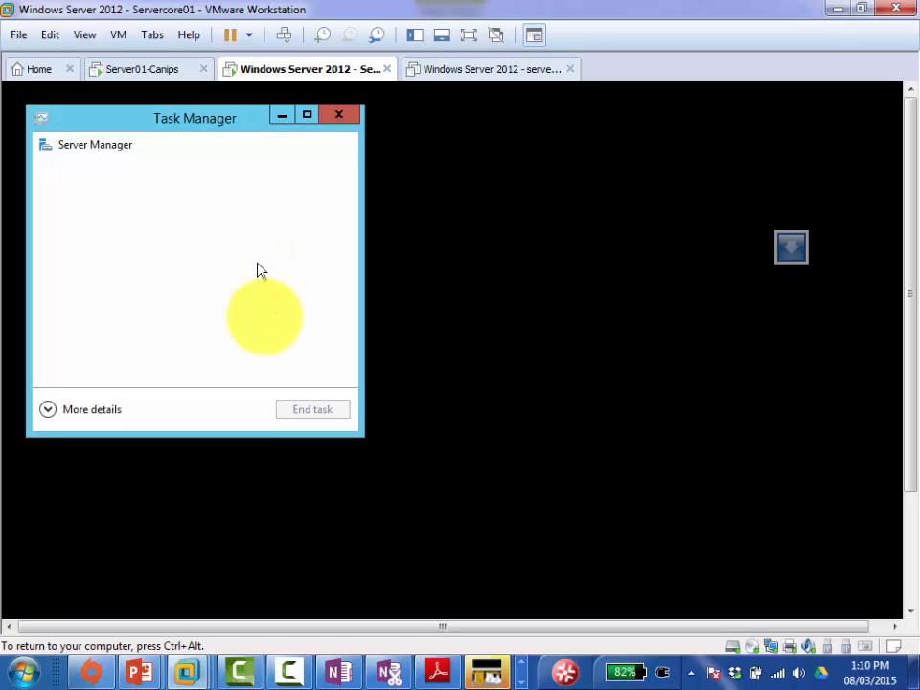
Step: Expand Task Manager to full details and run a new 'cmd' task as administrator
{"action": "left_click", "coordinate": [48, 410]}
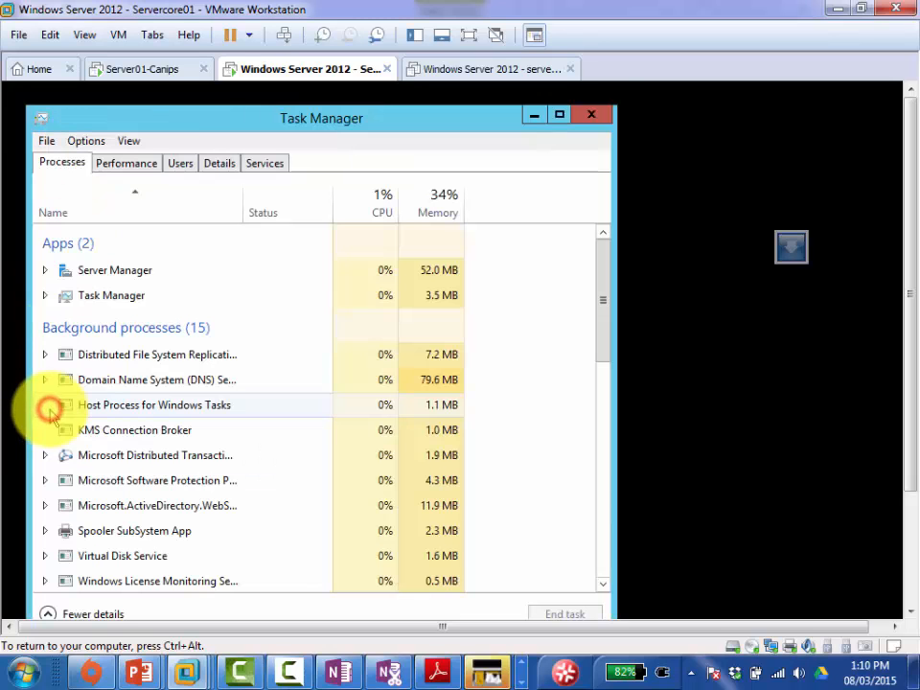
{"action": "left_click", "coordinate": [49, 144]}
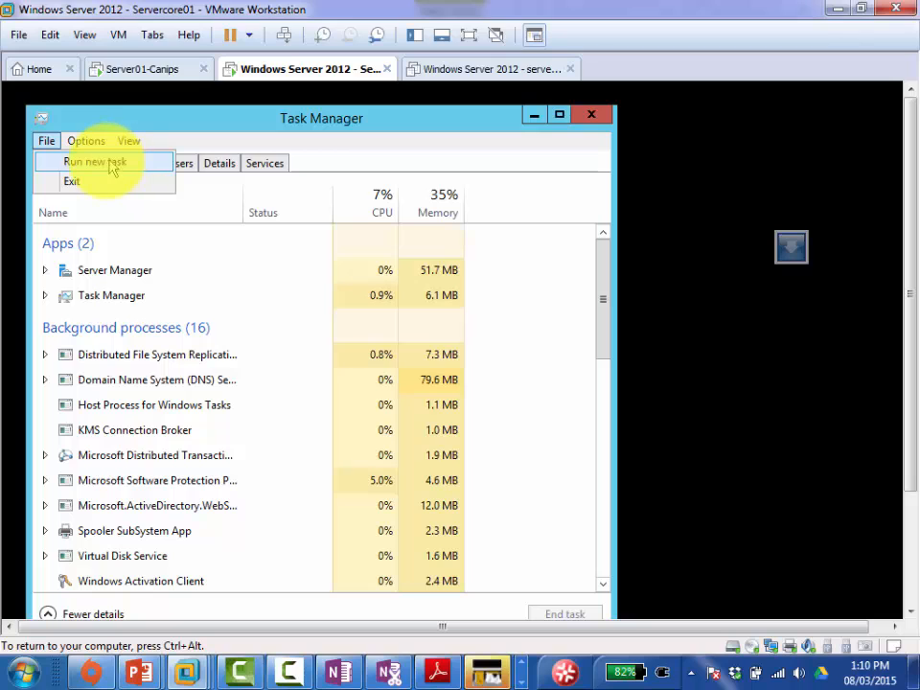
{"action": "left_click", "coordinate": [106, 168]}
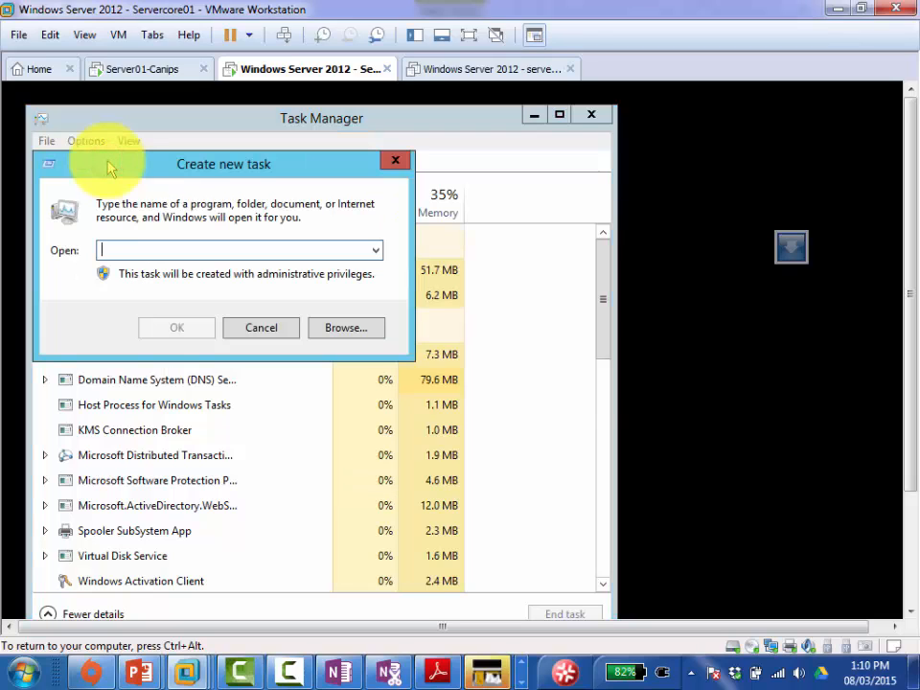
{"action": "type", "text": "cmd"}
{"action": "key", "text": "Return"}
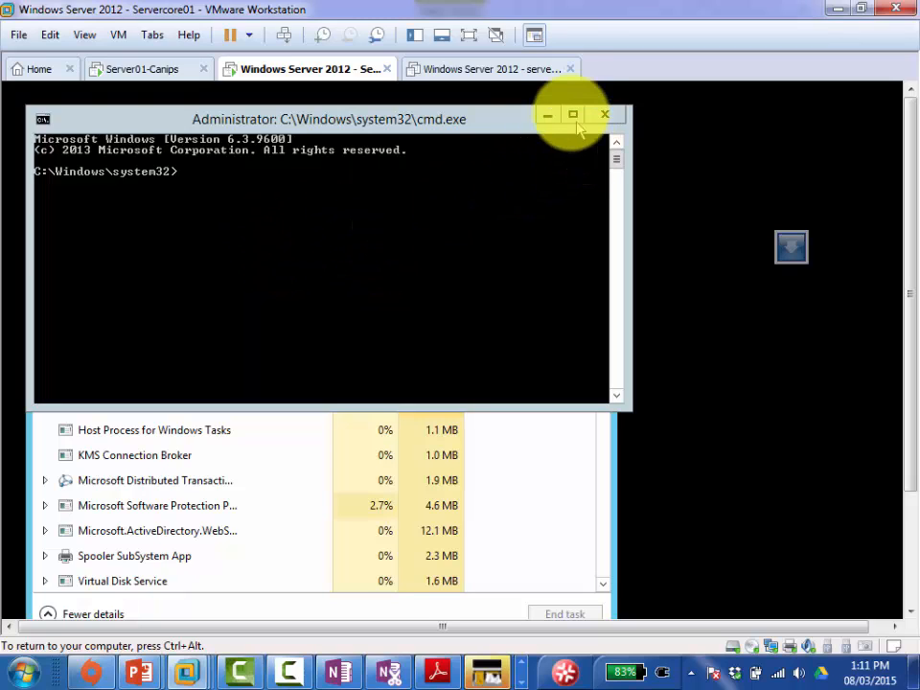
Step: Minimize the command prompt, close Task Manager, and show the One DC notes in OneNote
{"action": "left_click", "coordinate": [545, 115]}
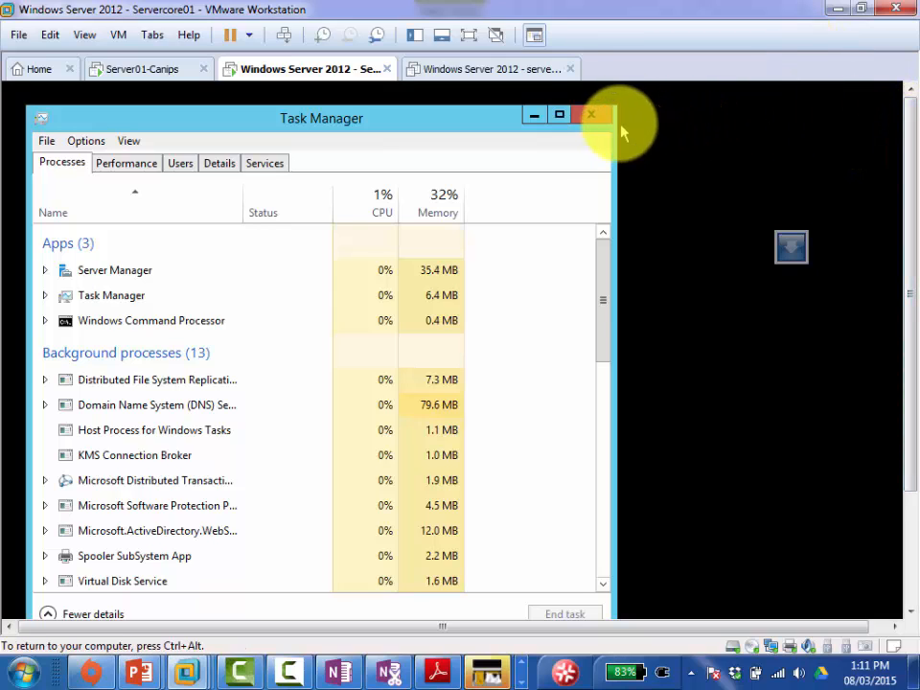
{"action": "left_click", "coordinate": [593, 114]}
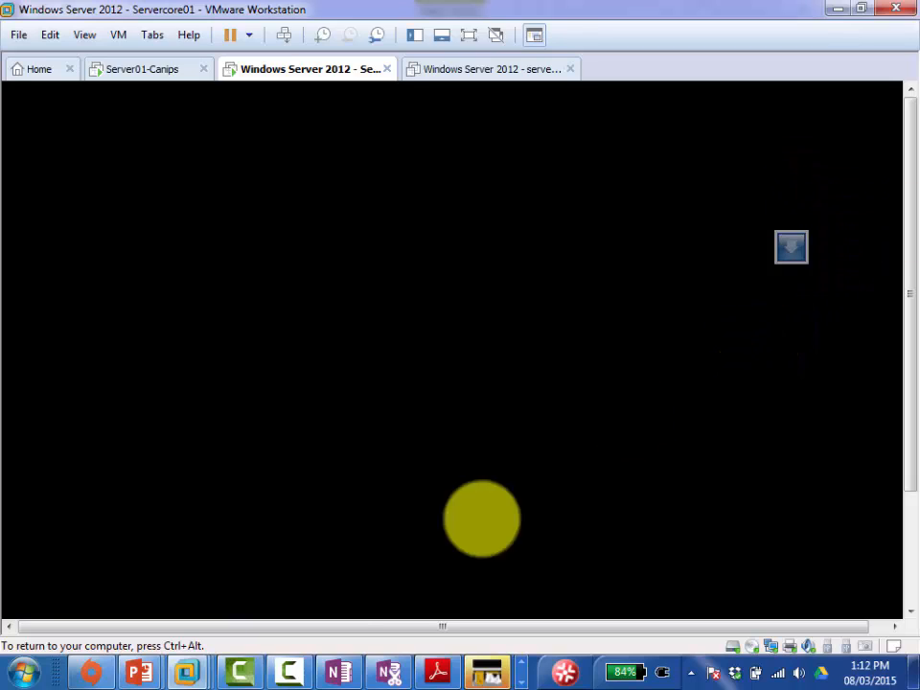
{"action": "left_click", "coordinate": [337, 674]}
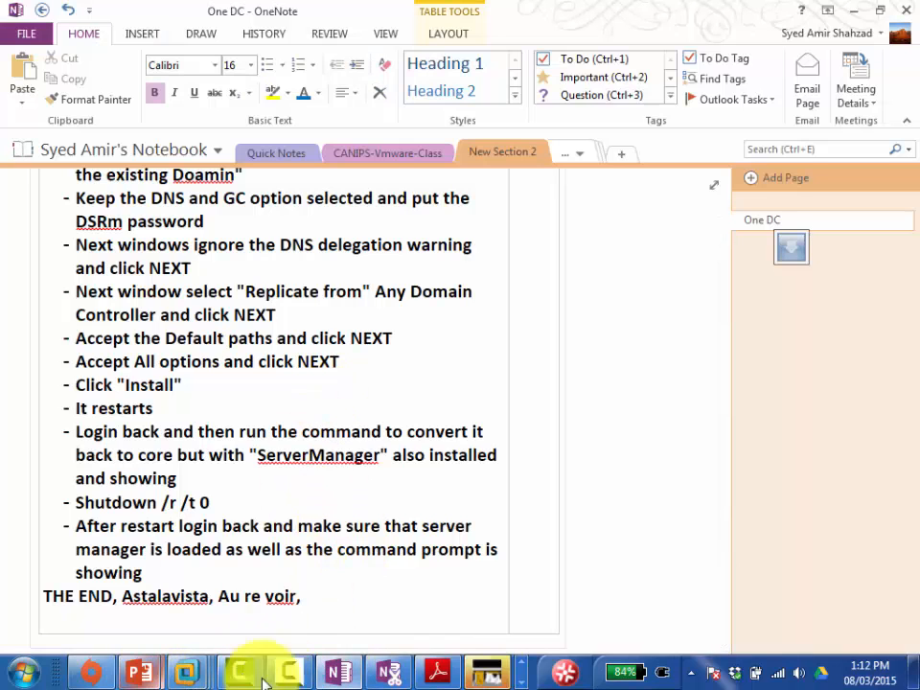
Step: Open Windows Explorer and move up from WindowsCore to the Windows2012_Stuff folder
{"action": "left_click", "coordinate": [523, 664]}
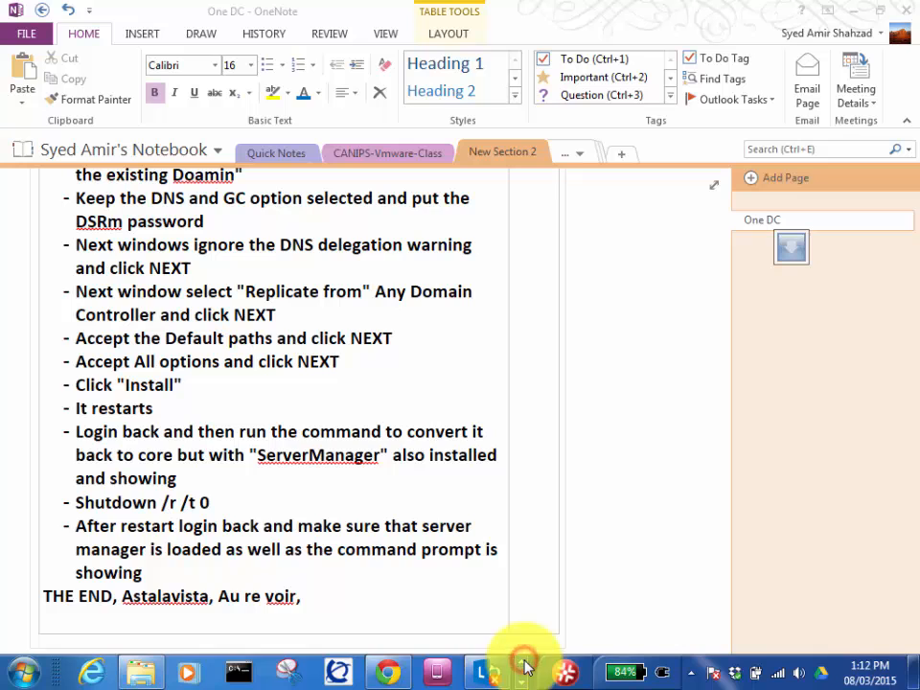
{"action": "left_click", "coordinate": [139, 676]}
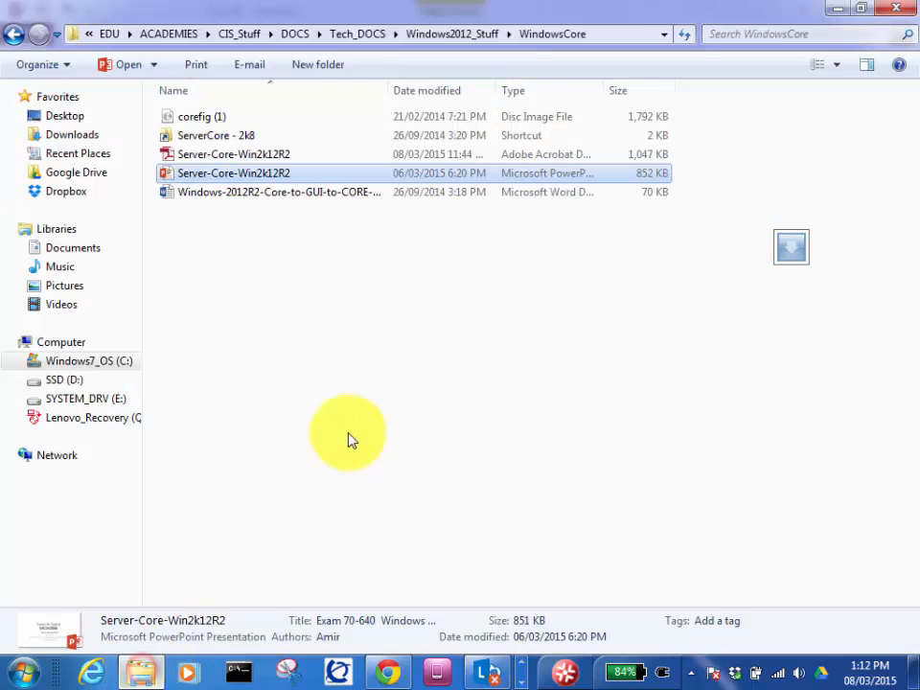
{"action": "left_click", "coordinate": [455, 34]}
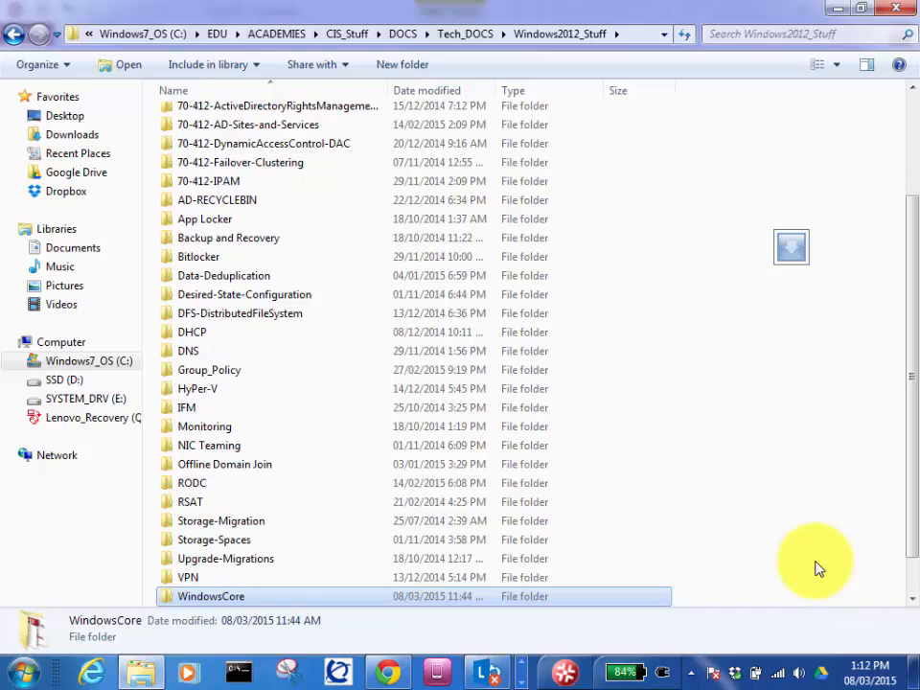
Step: Return to the Server01-Canips virtual machine window through VMware's taskbar preview
{"action": "left_click", "coordinate": [526, 669]}
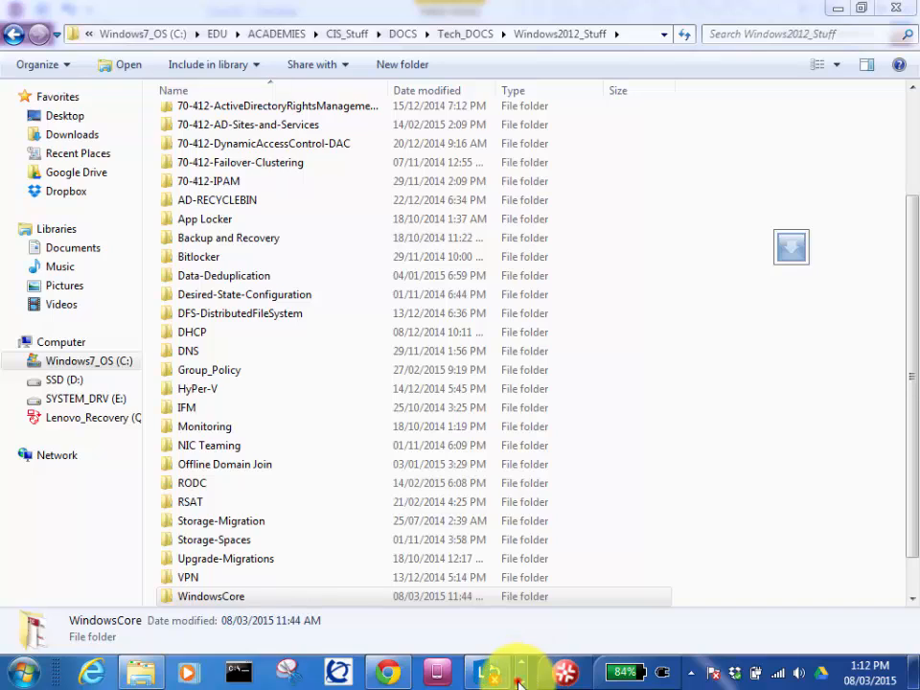
{"action": "left_click", "coordinate": [519, 682]}
{"action": "mouse_move", "coordinate": [196, 676]}
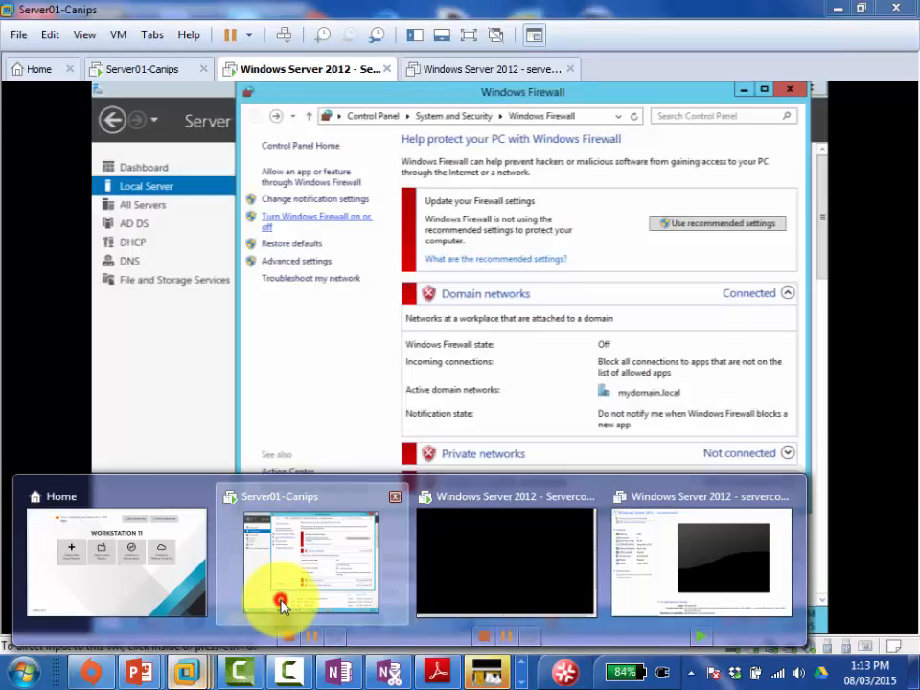
Step: Bring up Server01-Canips and send input into its console at the lock screen
{"action": "left_click", "coordinate": [278, 595]}
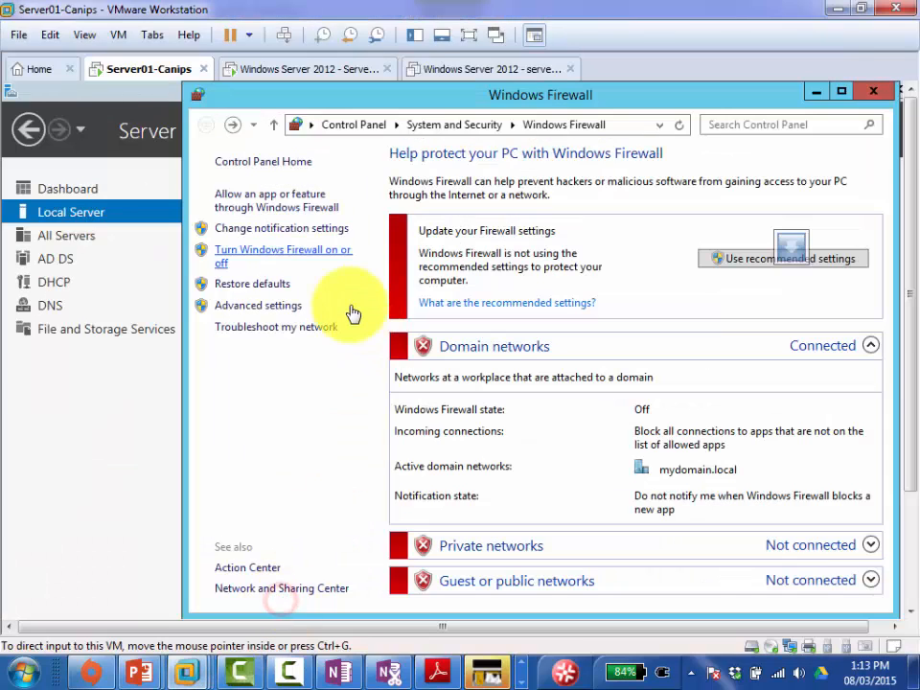
{"action": "left_click", "coordinate": [816, 94]}
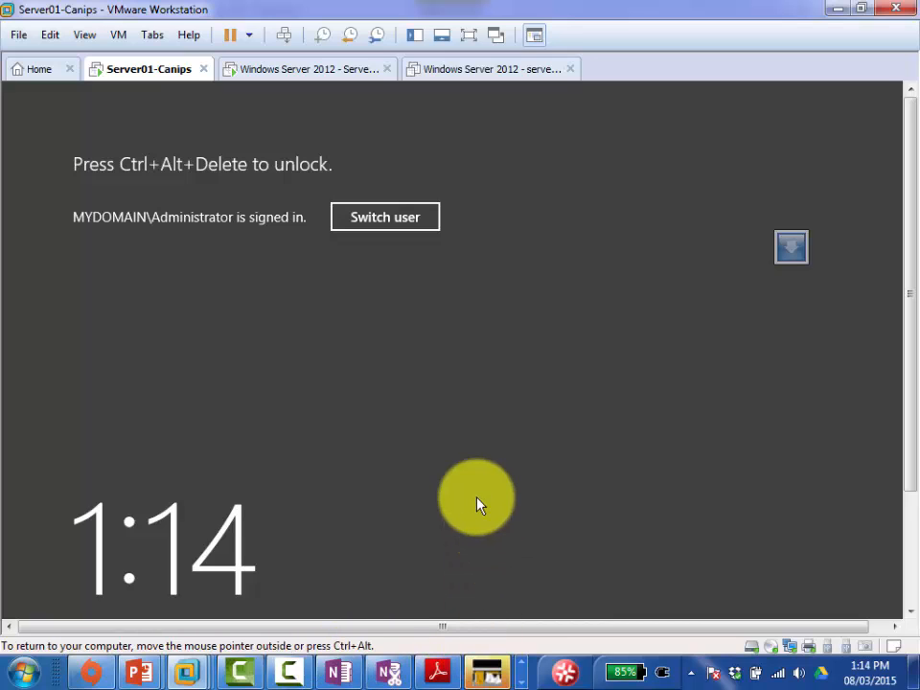
Step: Choose Manage > Delete from Disk on the servercore02 virtual machine's tab
{"action": "left_click", "coordinate": [462, 74]}
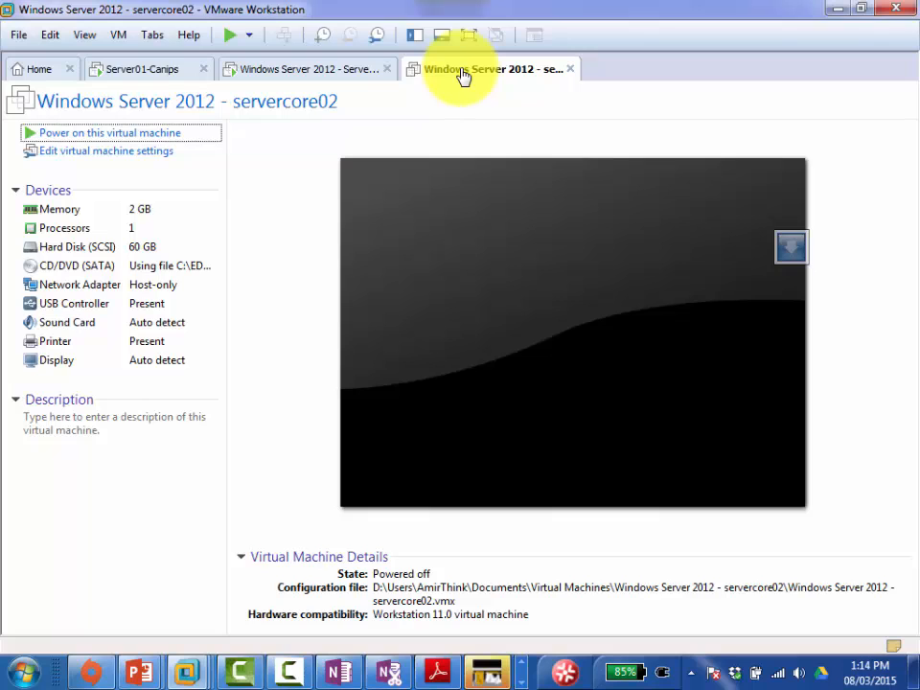
{"action": "right_click", "coordinate": [462, 74]}
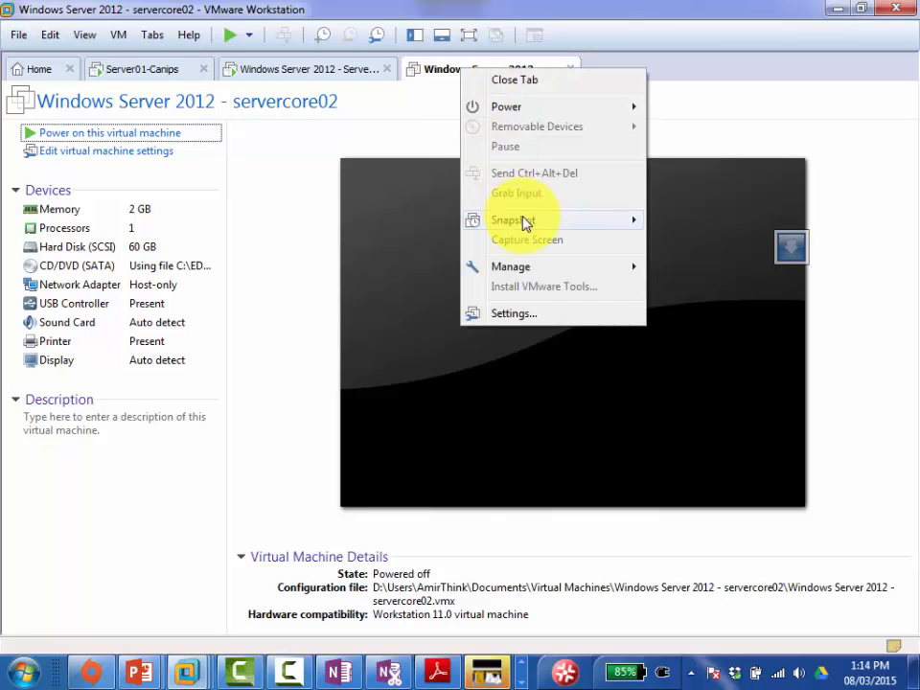
{"action": "mouse_move", "coordinate": [533, 231]}
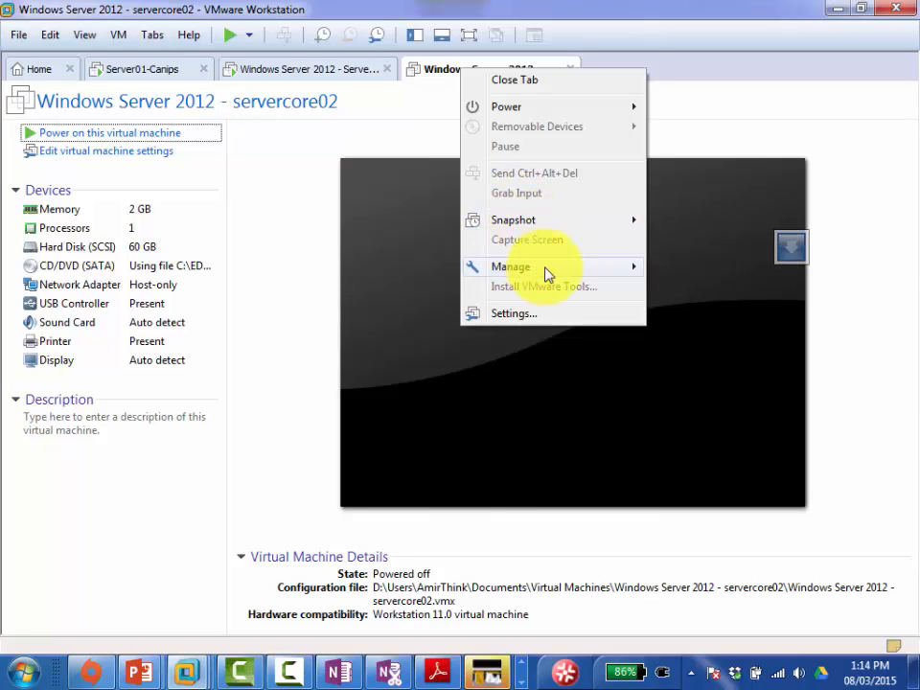
{"action": "mouse_move", "coordinate": [548, 275]}
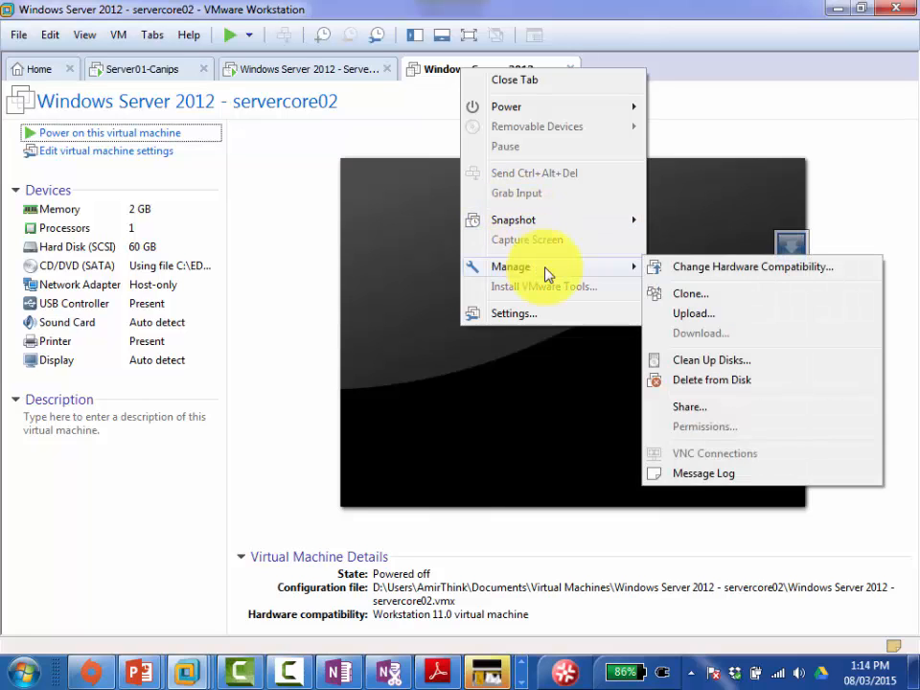
{"action": "left_click", "coordinate": [721, 380]}
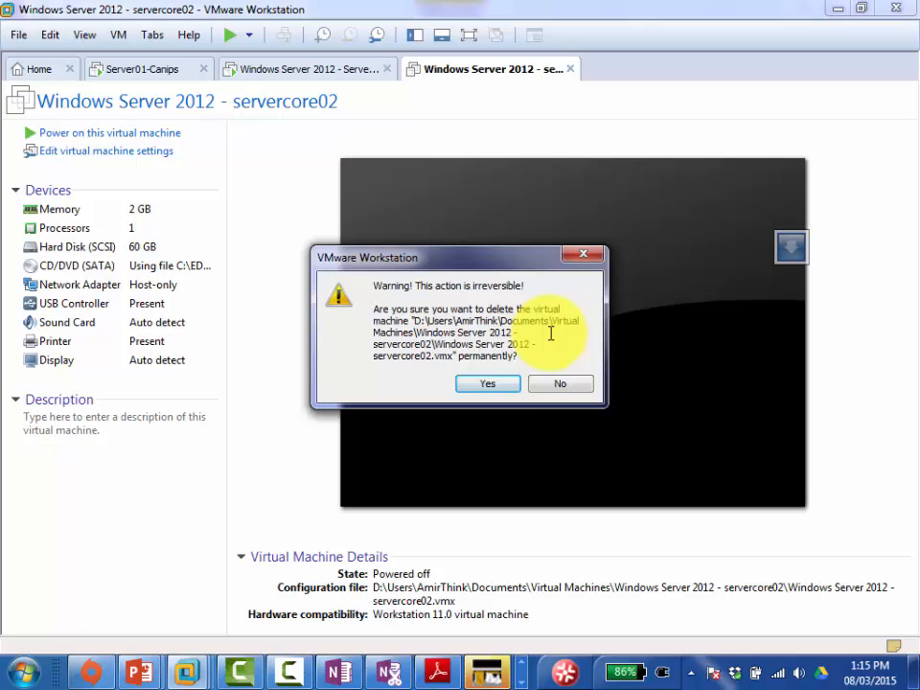
Step: Confirm permanent deletion of servercore02 with Yes, leaving the Servercore01 console showing
{"action": "left_click", "coordinate": [485, 382]}
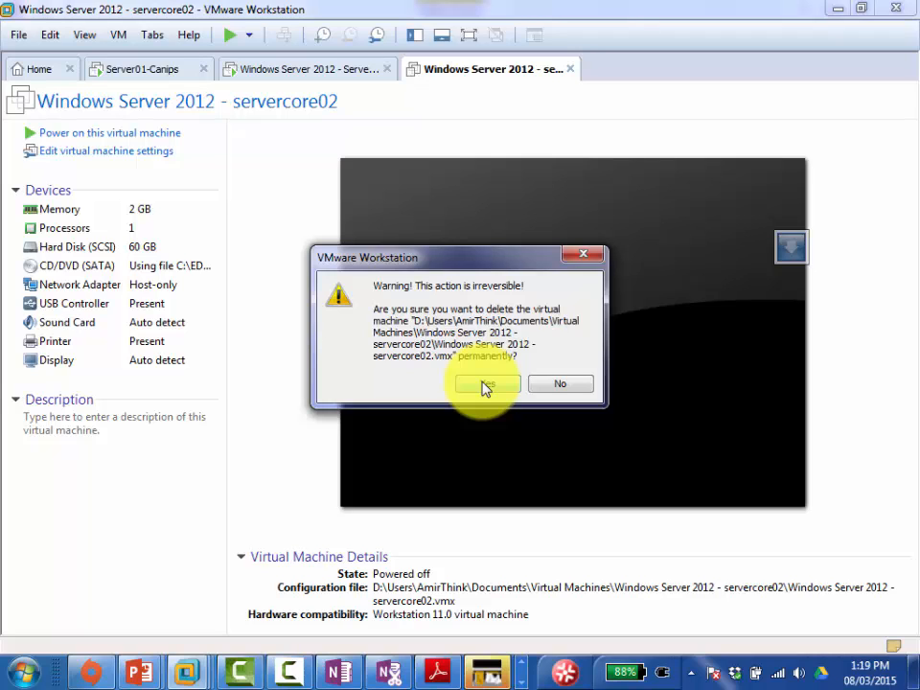
{"action": "left_click", "coordinate": [486, 384]}
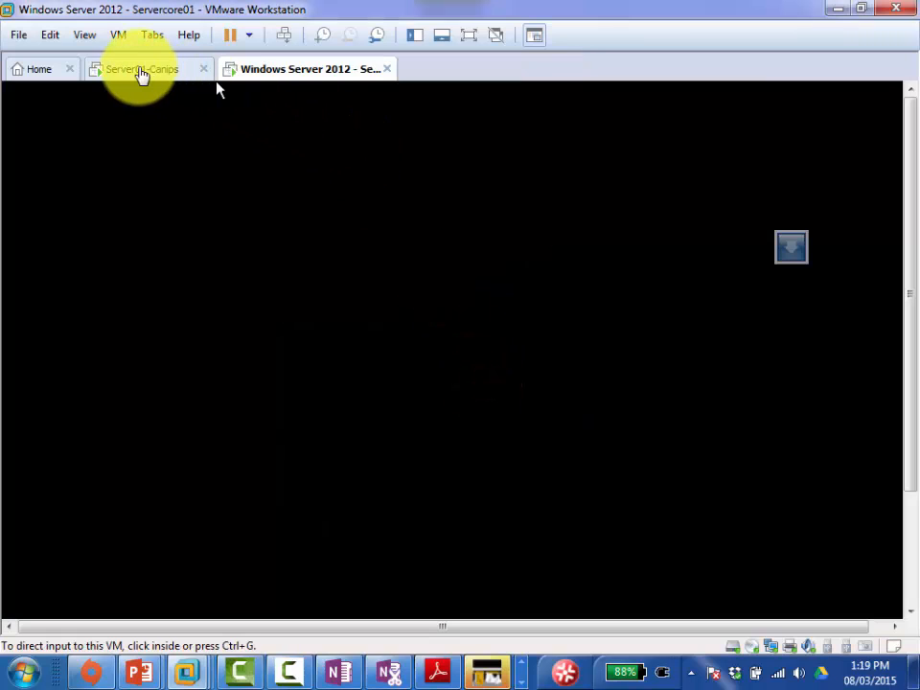
Step: Switch to the Server01-Canips tab showing its locked sign-in screen
{"action": "left_click", "coordinate": [142, 73]}
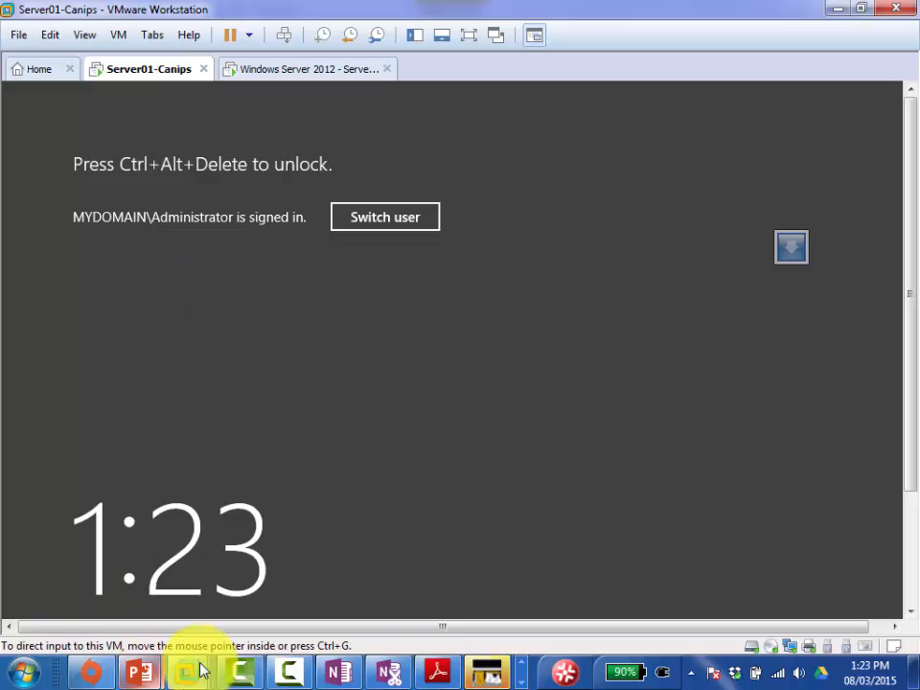
Step: Unlock Server01-Canips with Ctrl+Alt+Del and the domain administrator password
{"action": "mouse_move", "coordinate": [130, 684]}
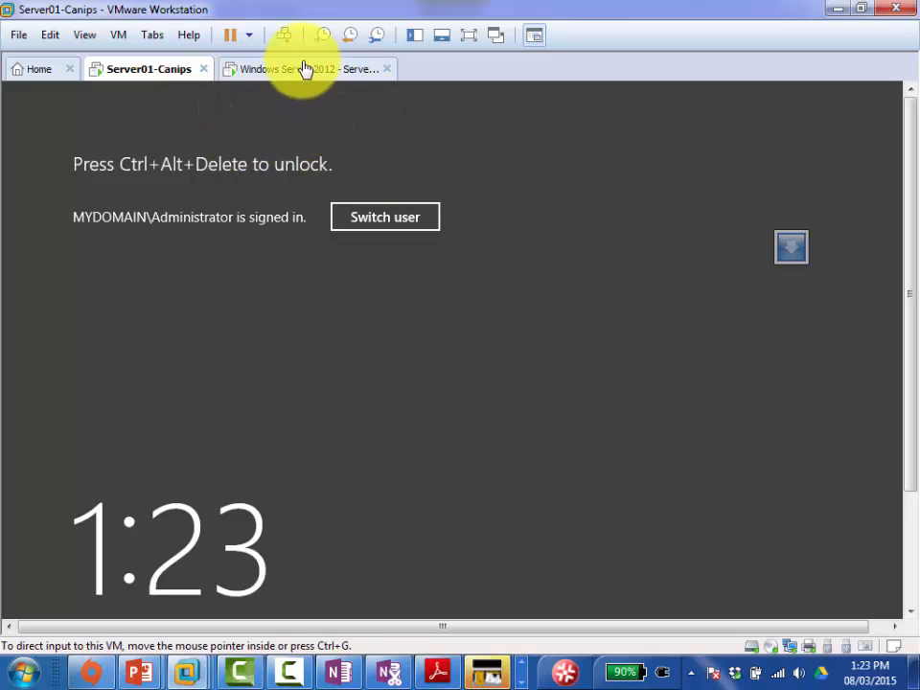
{"action": "left_click", "coordinate": [286, 39]}
{"action": "left_click", "coordinate": [457, 320]}
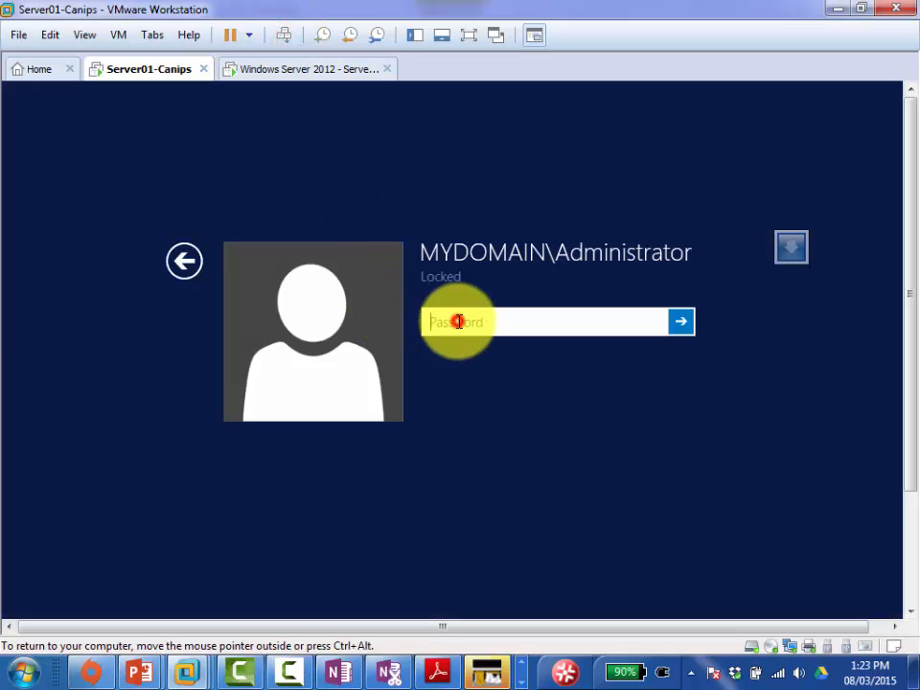
{"action": "type", "text": "P@ssw0rd"}
{"action": "key", "text": "Return"}
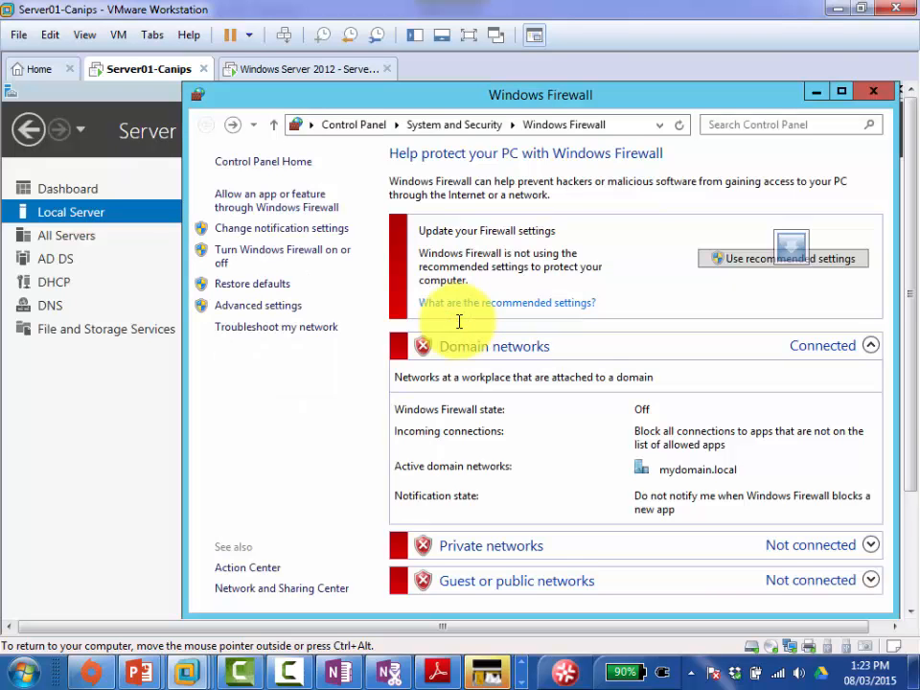
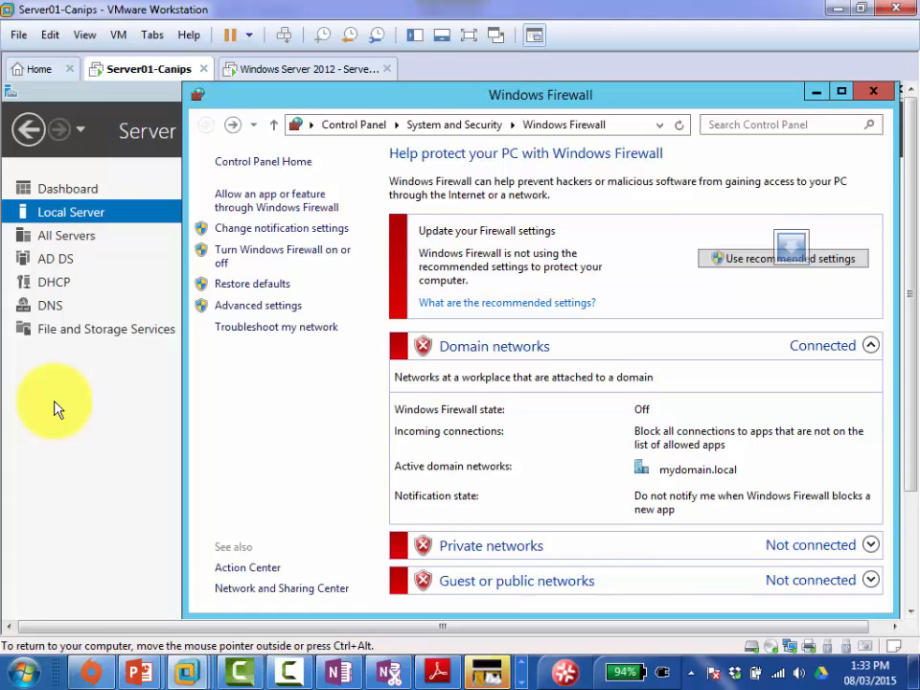
Step: Leave the Server01 VM and minimize VMware Workstation to reveal the host's Windows2012_Stuff folder
{"action": "key", "text": "super+r"}
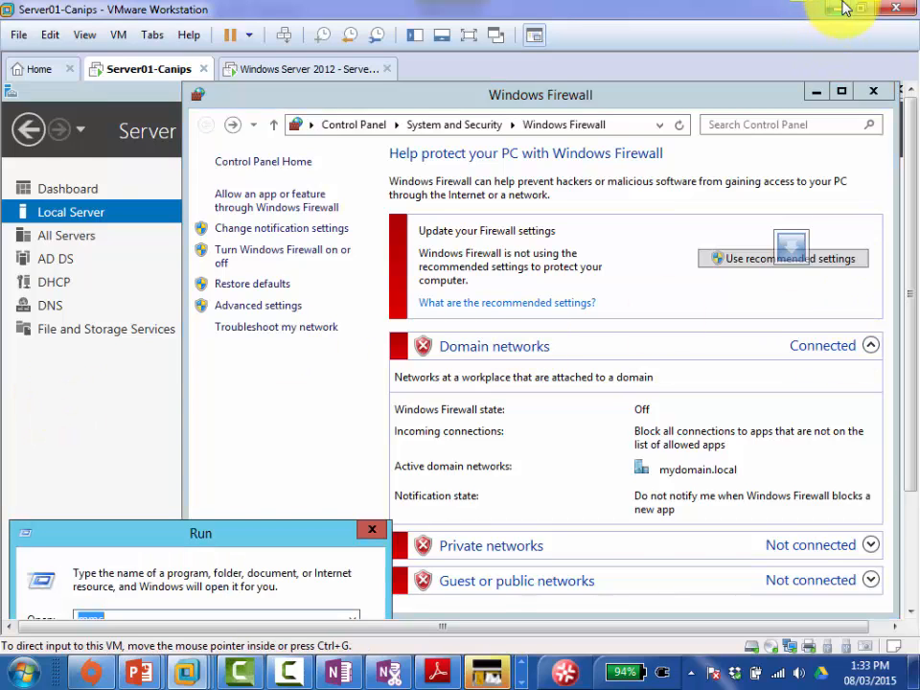
{"action": "left_click", "coordinate": [837, 8]}
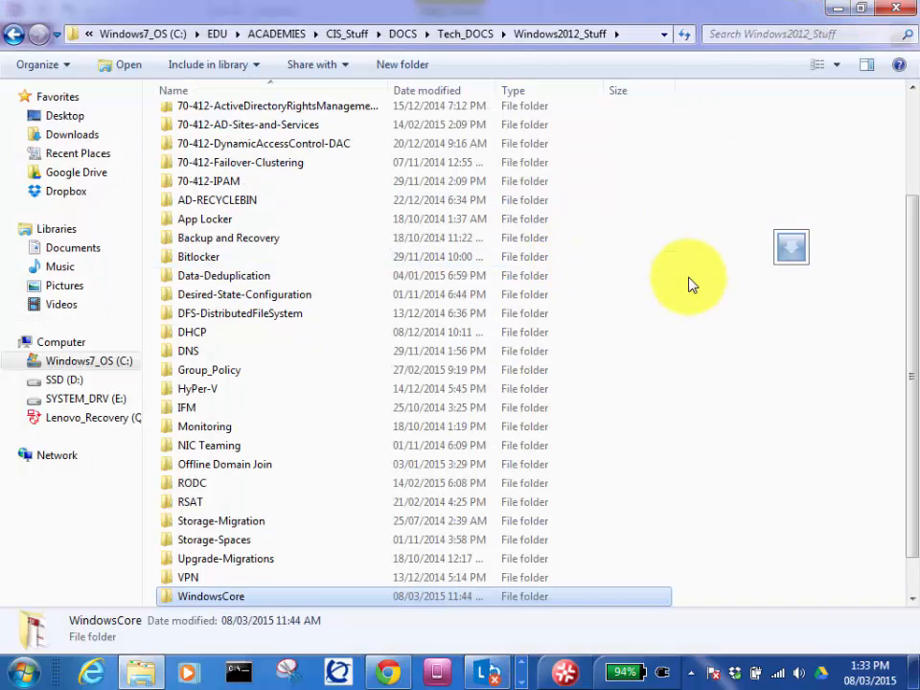
Step: Launch the host's Local Group Policy Editor with gpedit.msc from the Run prompt
{"action": "key", "text": "super+r"}
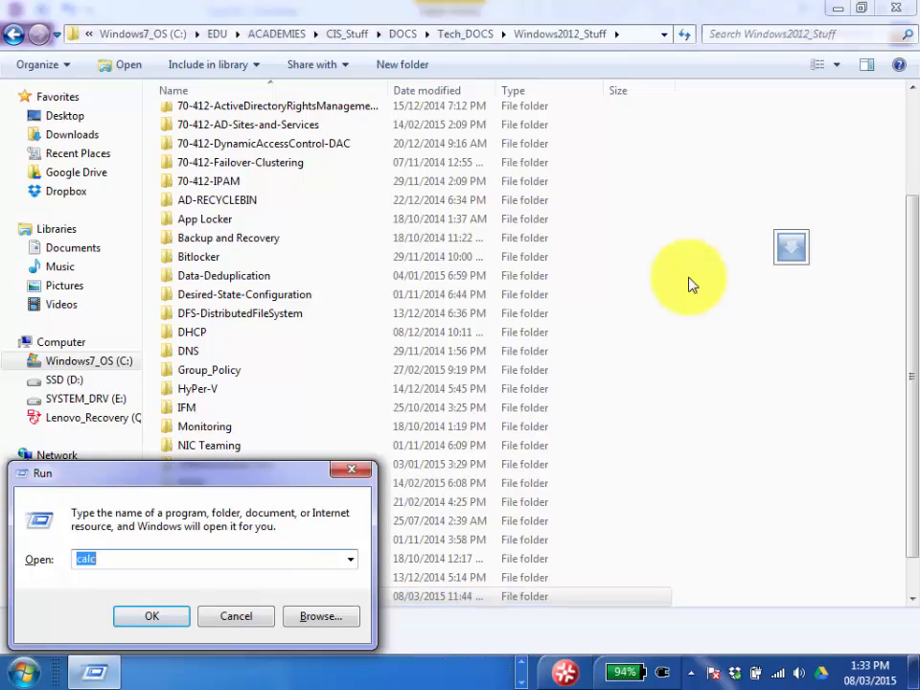
{"action": "type", "text": "gpedit.msc"}
{"action": "key", "text": "Return"}
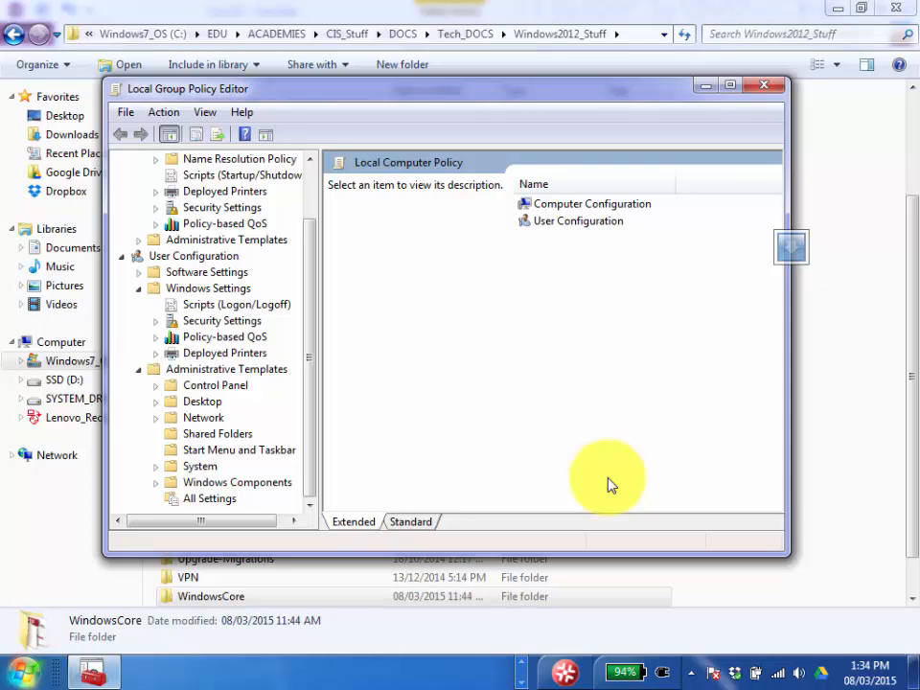
Step: Dismiss the Start menu and bring the OneNote One DC notes page forward
{"action": "left_click", "coordinate": [23, 671]}
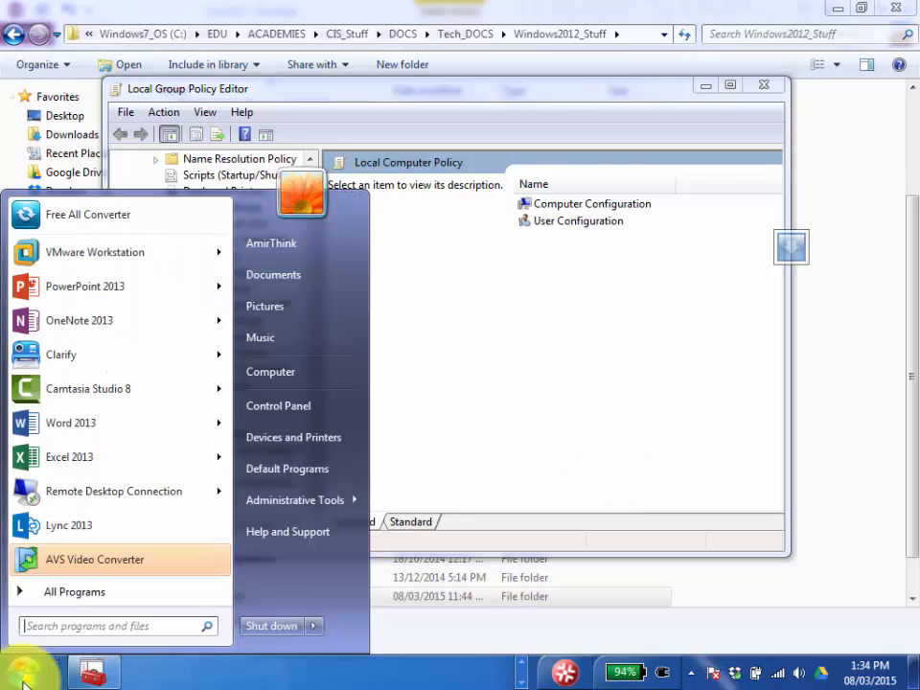
{"action": "left_click", "coordinate": [521, 667]}
{"action": "left_click", "coordinate": [337, 671]}
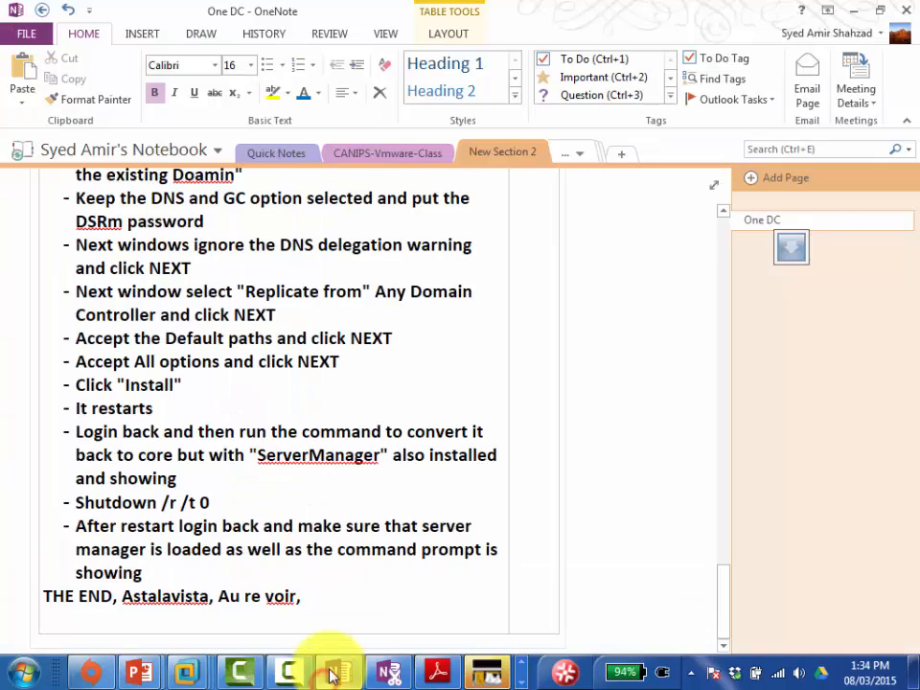
Step: Add a new OneNote page titled 'Group POlicy'
{"action": "left_click", "coordinate": [752, 181]}
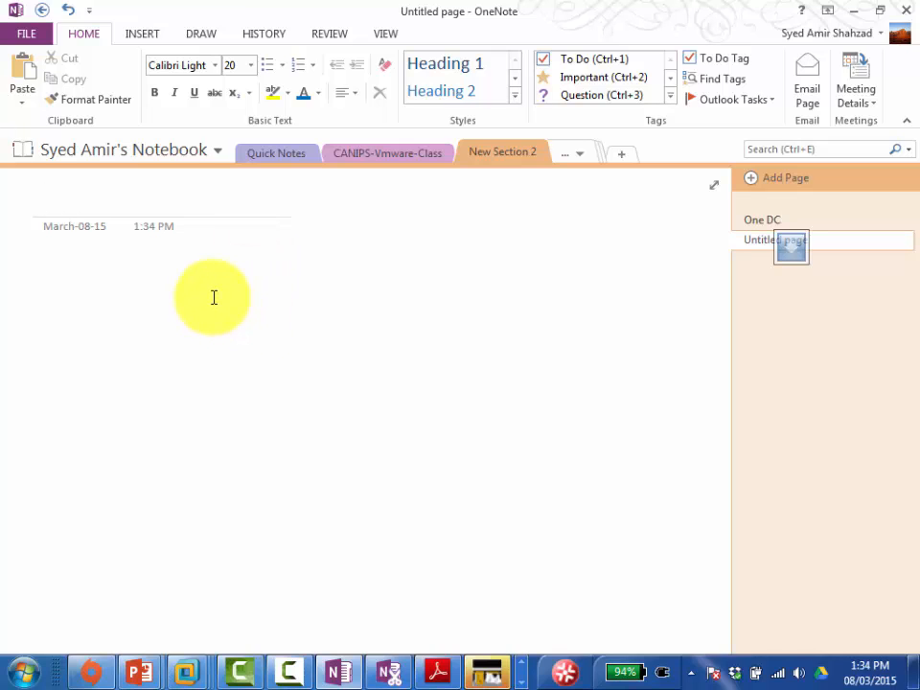
{"action": "type", "text": "Group POlicy"}
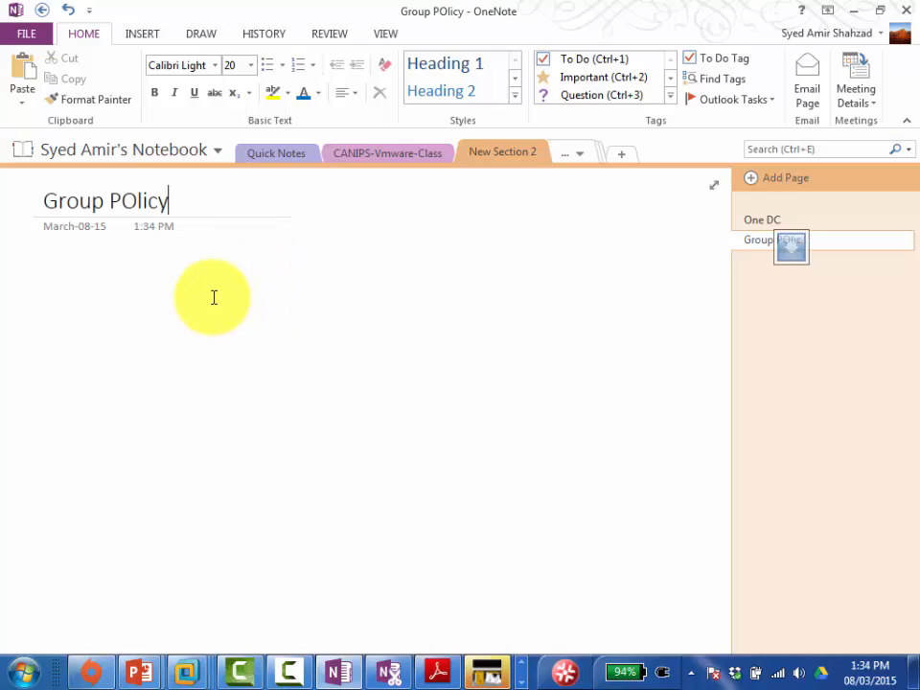
{"action": "key", "text": "Tab"}
Step: Write the note 'Gpedit.msc' in the page body and set it to font size 18
{"action": "left_click", "coordinate": [214, 297]}
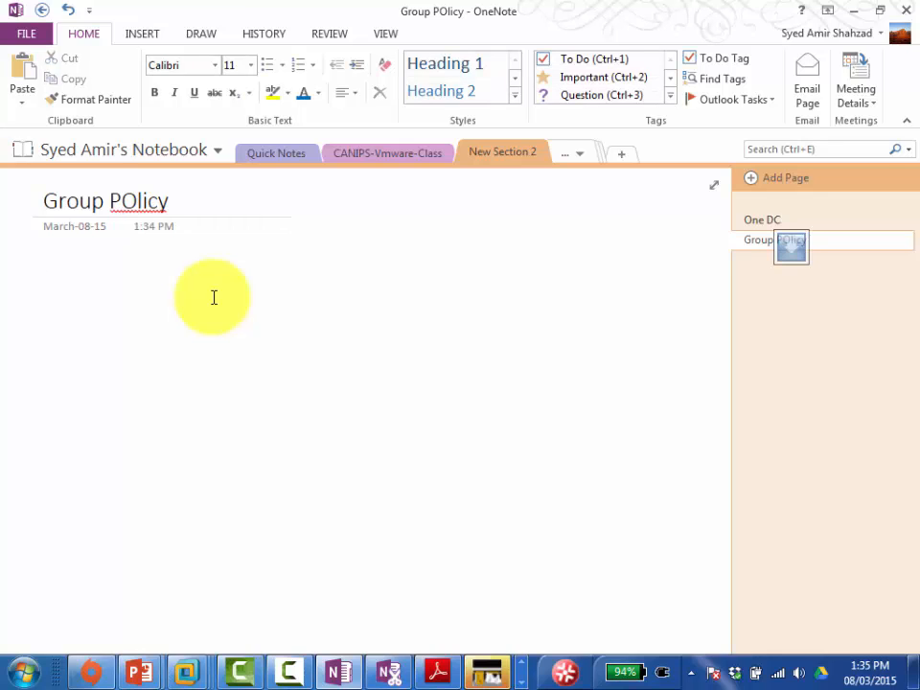
{"action": "type", "text": "gpedit"}
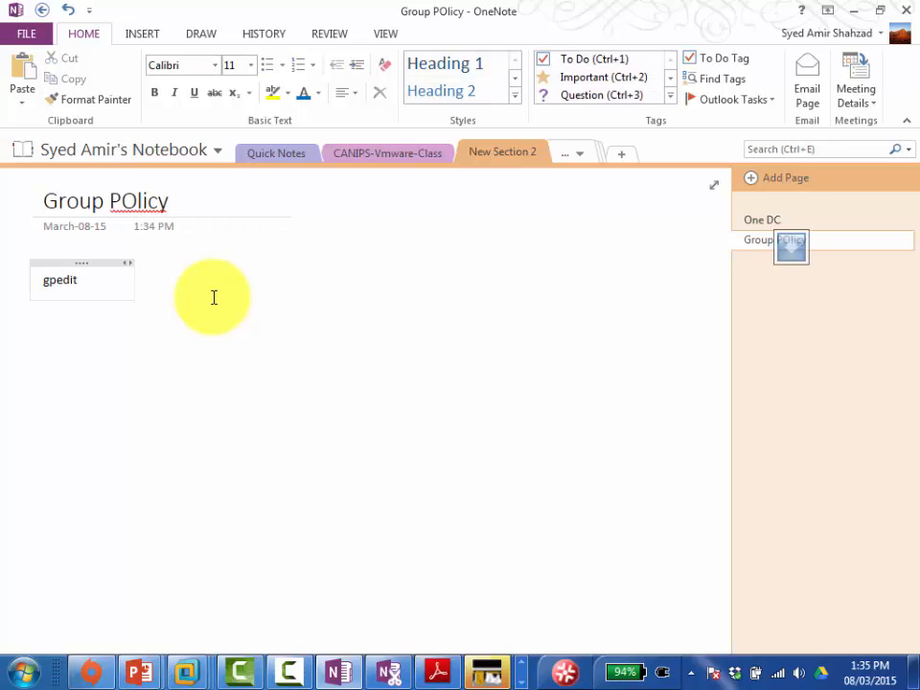
{"action": "key", "text": "BackSpace"}
{"action": "type", "text": ".msc"}
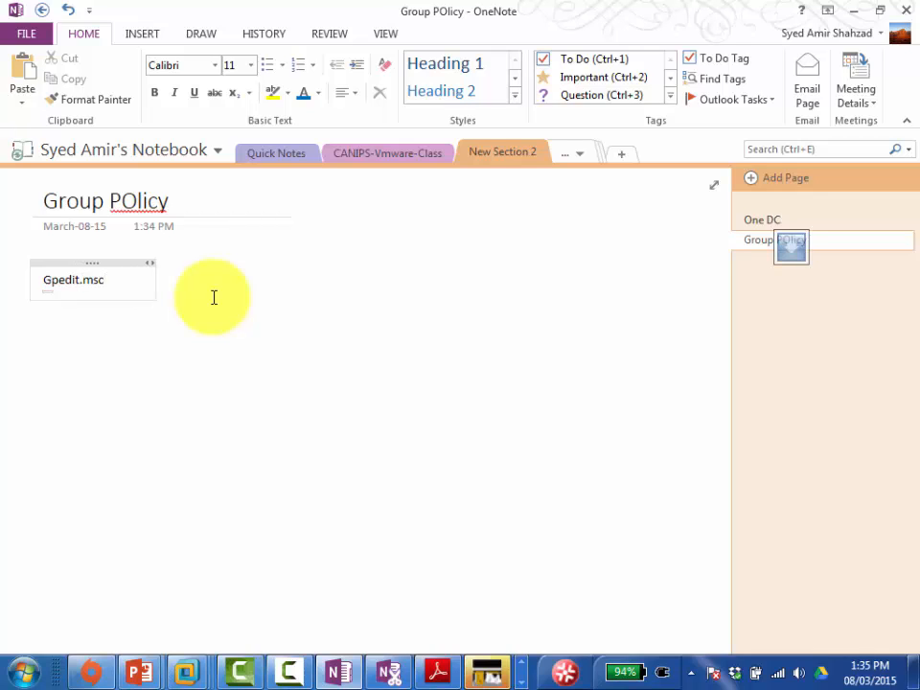
{"action": "key", "text": "ctrl+a"}
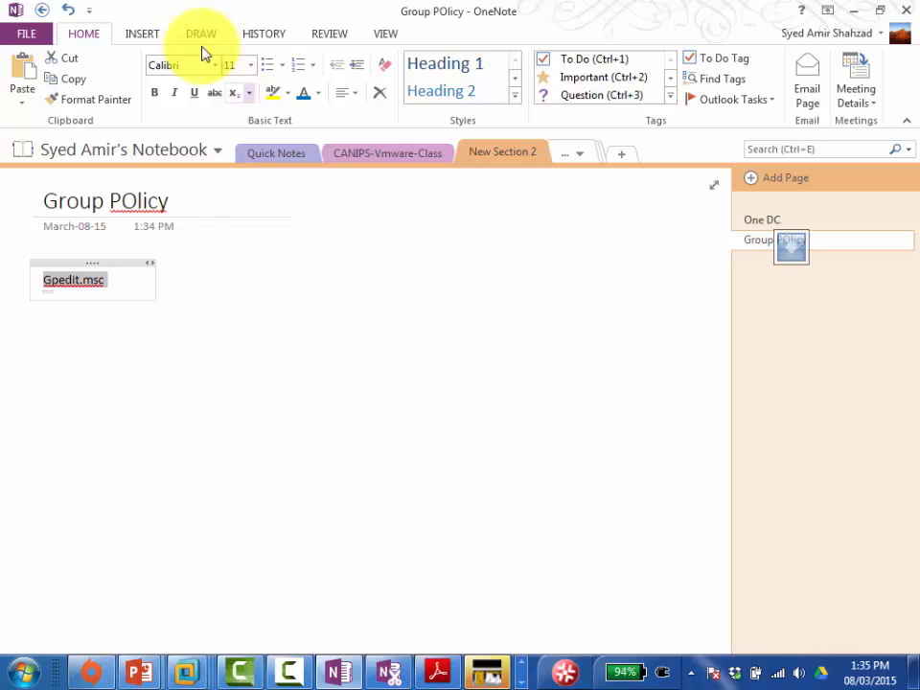
{"action": "left_click", "coordinate": [253, 67]}
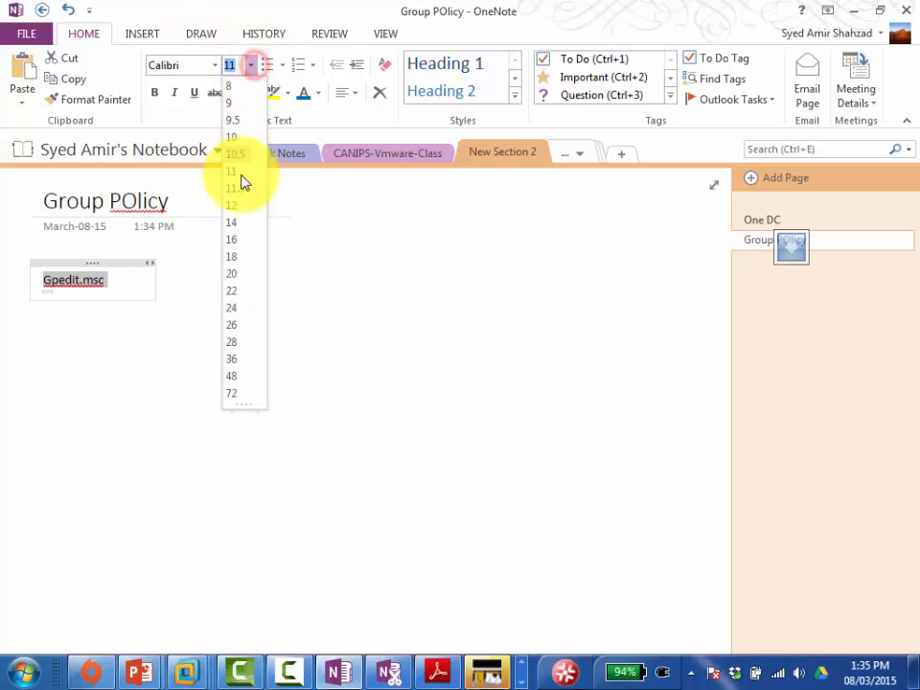
{"action": "left_click", "coordinate": [243, 257]}
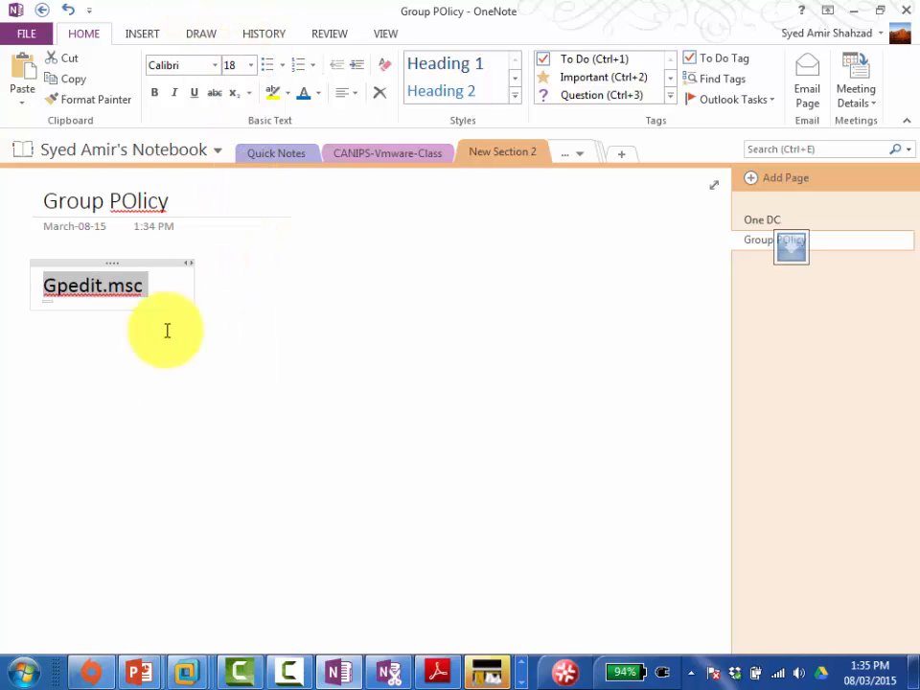
{"action": "left_click", "coordinate": [90, 331]}
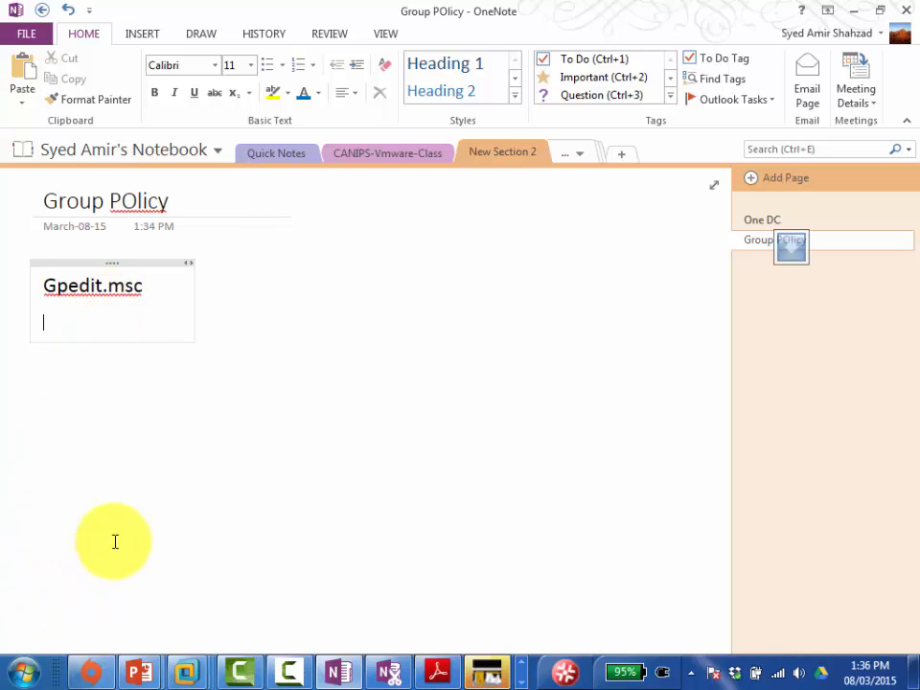
{"action": "key", "text": "super+r"}
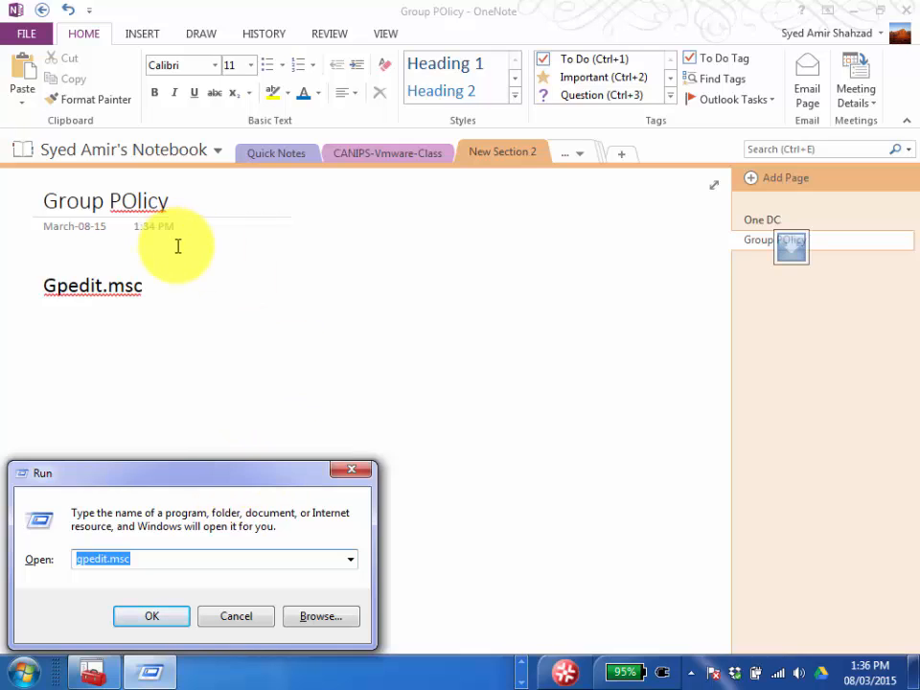
{"action": "left_click", "coordinate": [167, 287]}
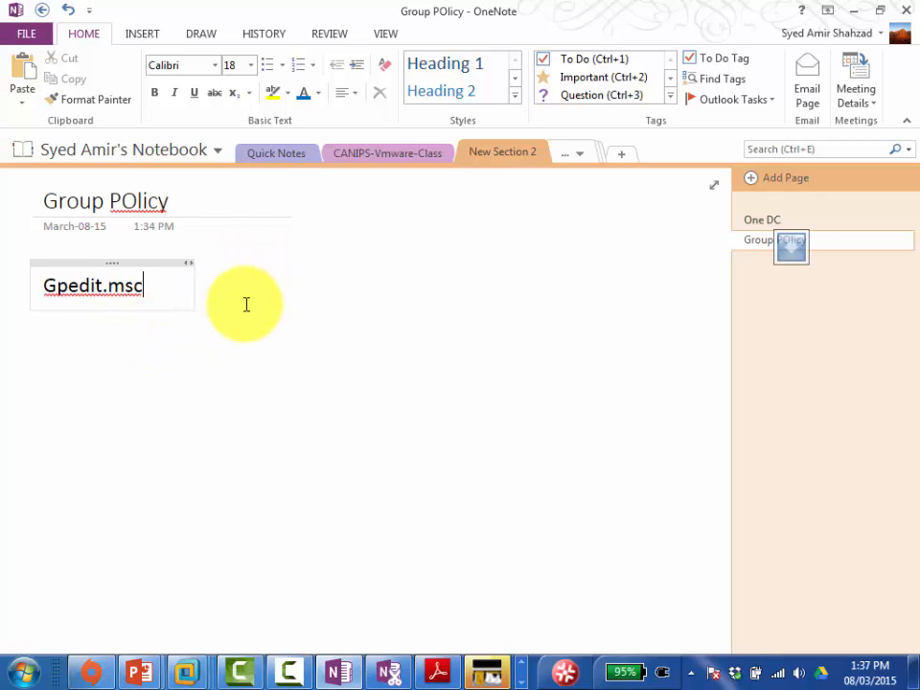
Step: Extend the Gpedit.msc note explaining it opens local or DC domain-level policies
{"action": "type", "text": "opens th"}
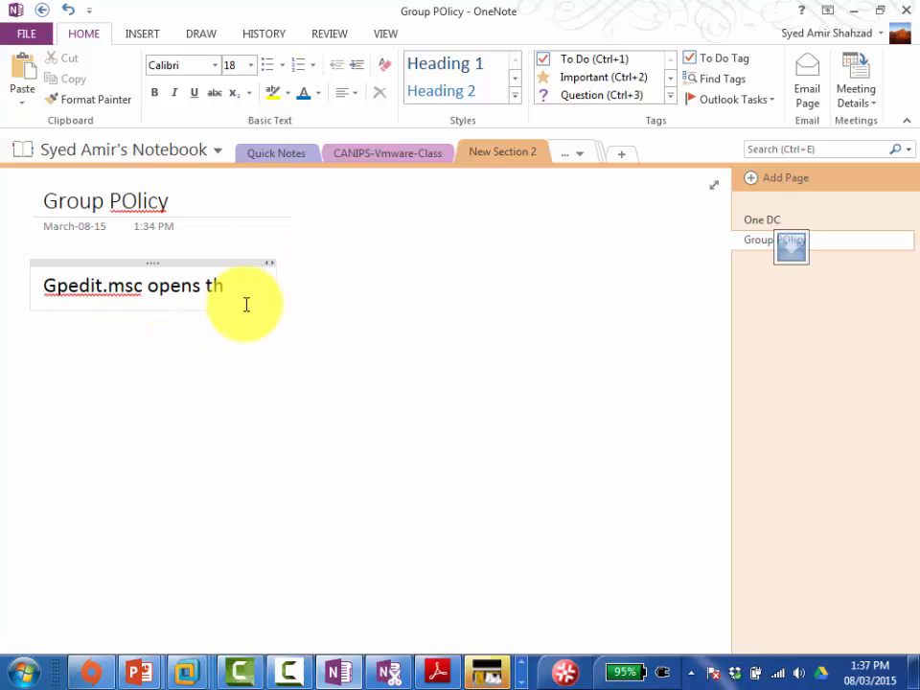
{"action": "type", "text": "e Group policy editor "}
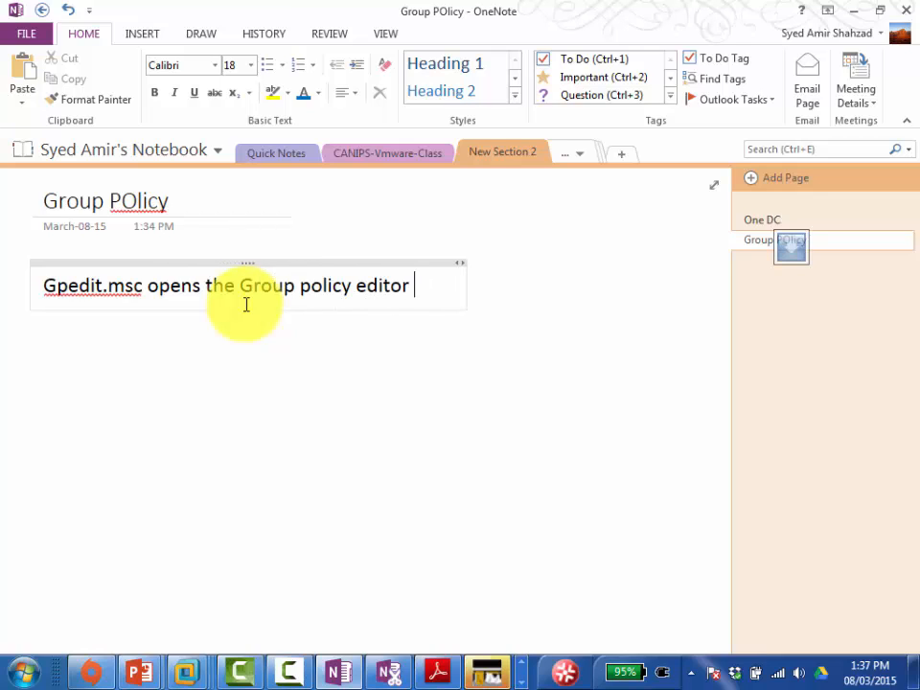
{"action": "type", "text": "for either "}
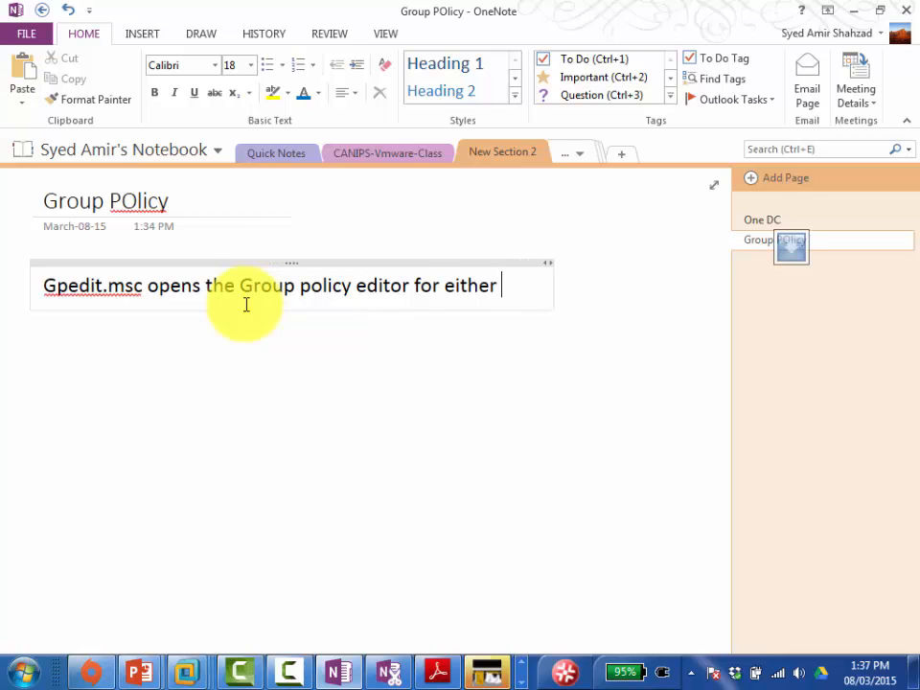
{"action": "type", "text": "local windows OS aor"}
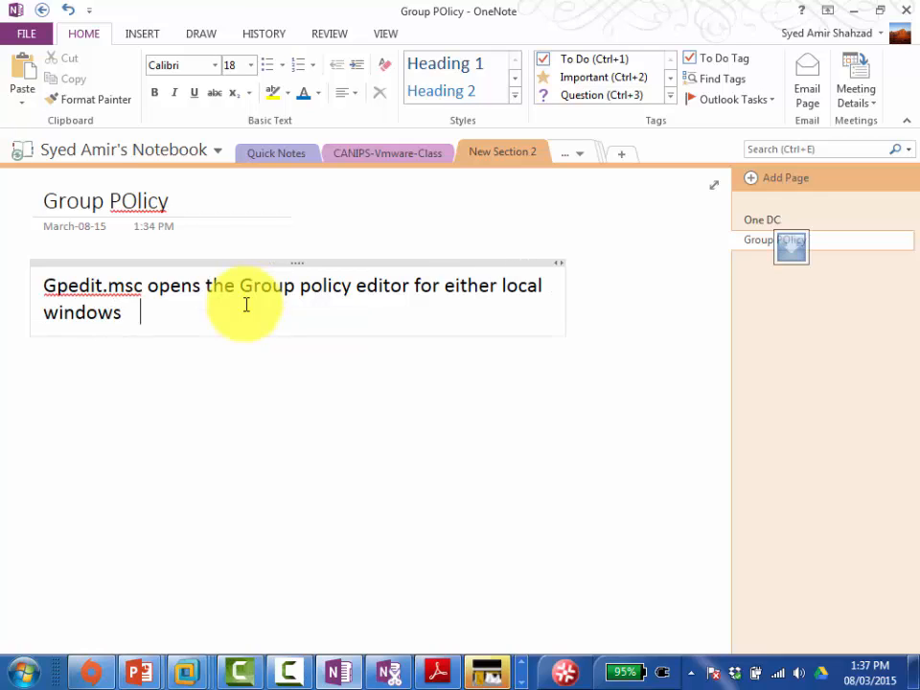
{"action": "key", "text": "BackSpace"}
{"action": "key", "text": "BackSpace"}
{"action": "key", "text": "BackSpace"}
{"action": "type", "text": "or if opened in "}
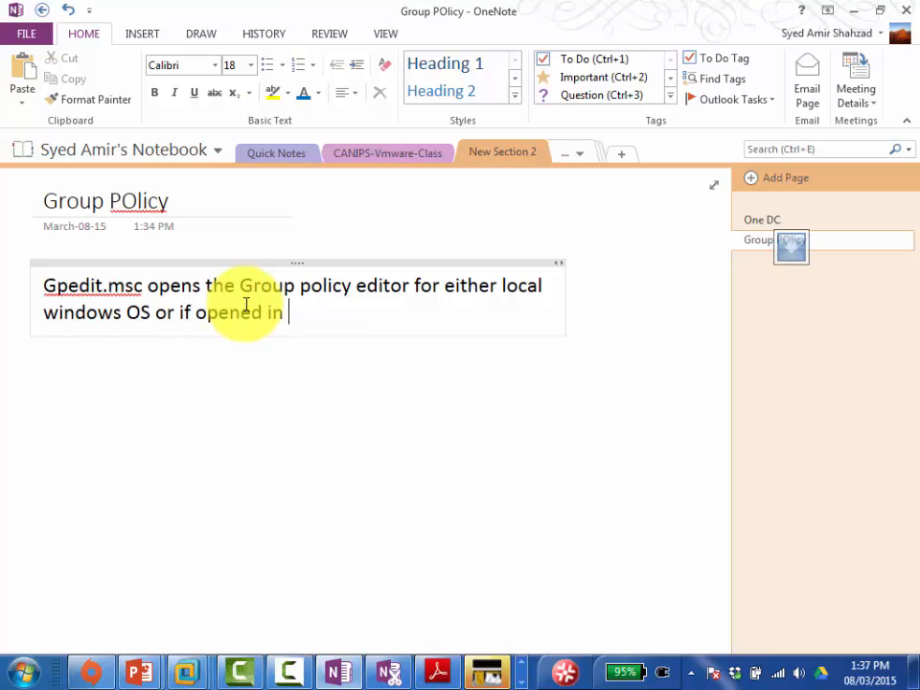
{"action": "type", "text": "the DC it will"}
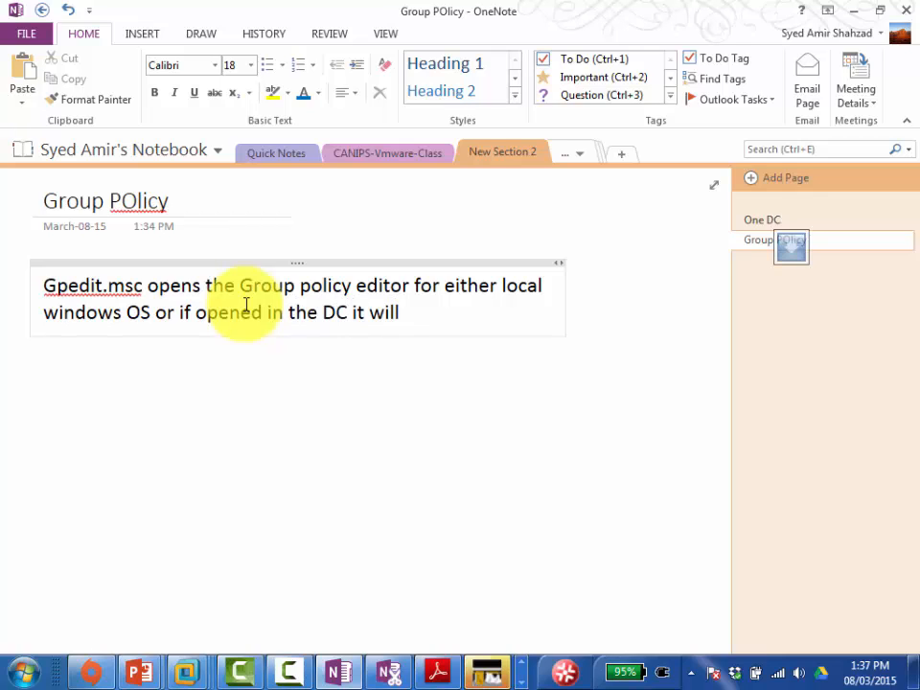
{"action": "type", "text": " oprn this "}
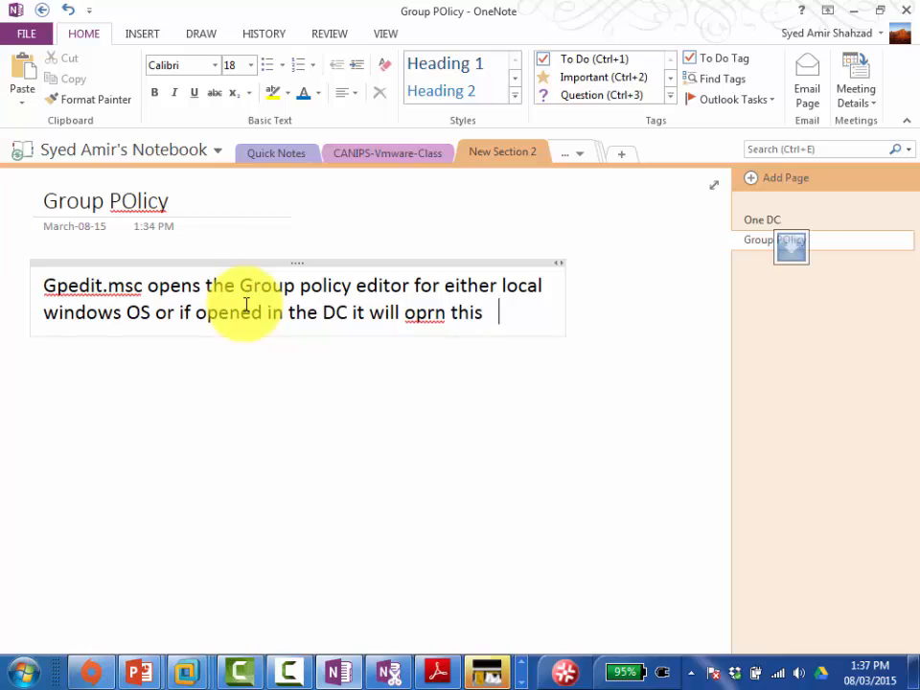
{"action": "type", "text": "editor with do"}
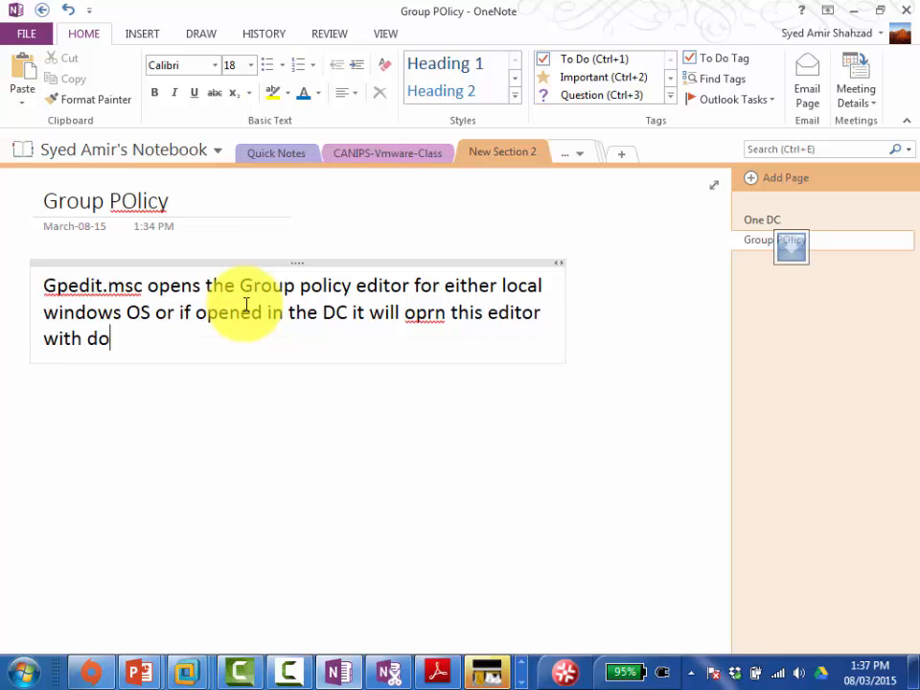
{"action": "type", "text": "main level po"}
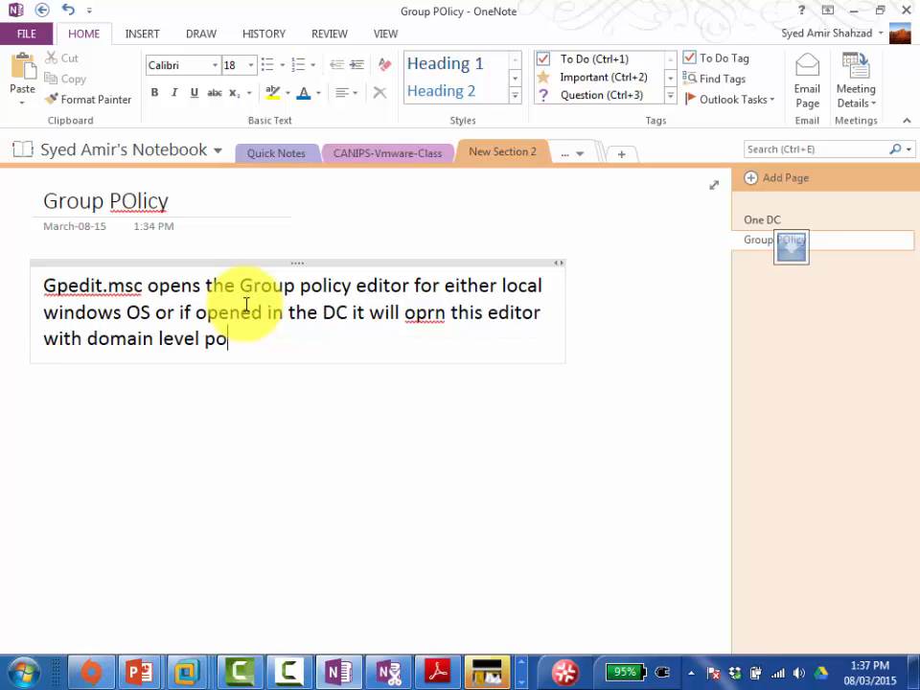
{"action": "type", "text": "olicies"}
{"action": "key", "text": "BackSpace"}
{"action": "key", "text": "BackSpace"}
{"action": "key", "text": "BackSpace"}
{"action": "key", "text": "BackSpace"}
{"action": "key", "text": "BackSpace"}
{"action": "key", "text": "BackSpace"}
{"action": "key", "text": "BackSpace"}
{"action": "type", "text": "licies"}
Step: Correct the typo 'oprn' to 'open' in the note
{"action": "key", "text": "Home"}
{"action": "key", "text": "Left"}
{"action": "key", "text": "Right"}
{"action": "key", "text": "Right"}
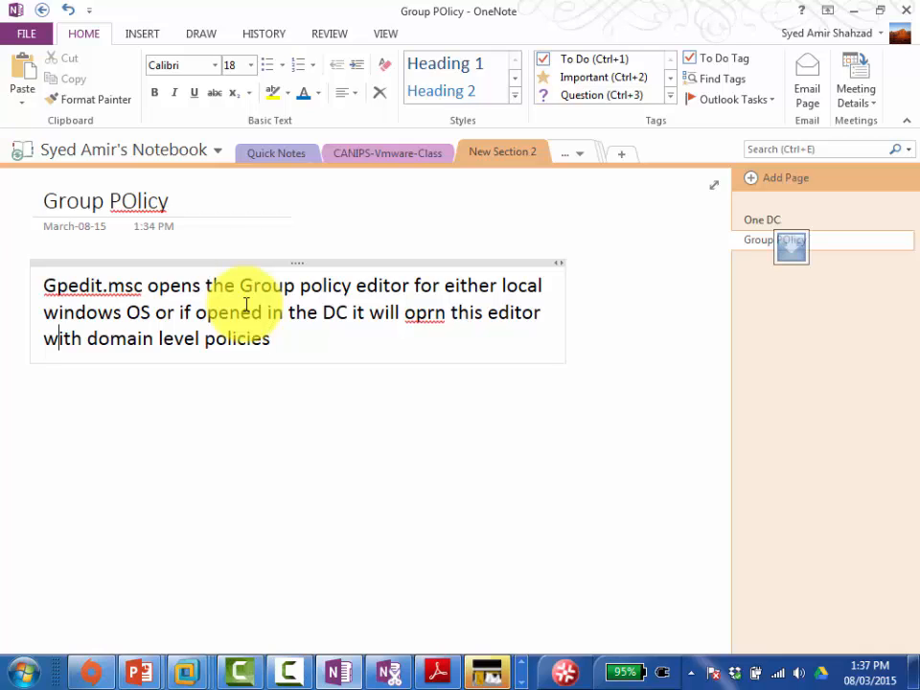
{"action": "key", "text": "Up"}
{"action": "key", "text": "Right"}
{"action": "key", "text": "Right"}
{"action": "key", "text": "Right"}
{"action": "key", "text": "Right"}
{"action": "key", "text": "Right"}
{"action": "key", "text": "Right"}
{"action": "key", "text": "Right"}
{"action": "key", "text": "Right"}
{"action": "key", "text": "Right"}
{"action": "key", "text": "Right"}
{"action": "key", "text": "Right"}
{"action": "key", "text": "Right"}
{"action": "key", "text": "Right"}
{"action": "key", "text": "Right"}
{"action": "key", "text": "Right"}
{"action": "key", "text": "Right"}
{"action": "key", "text": "Right"}
{"action": "key", "text": "Right"}
{"action": "key", "text": "Right"}
{"action": "key", "text": "Right"}
{"action": "key", "text": "Right"}
{"action": "key", "text": "Right"}
{"action": "key", "text": "Right"}
{"action": "key", "text": "Right"}
{"action": "key", "text": "Right"}
{"action": "key", "text": "Right"}
{"action": "key", "text": "Right"}
{"action": "key", "text": "Right"}
{"action": "key", "text": "Right"}
{"action": "key", "text": "Right"}
{"action": "key", "text": "Right"}
{"action": "key", "text": "Right"}
{"action": "key", "text": "Right"}
{"action": "key", "text": "Right"}
{"action": "key", "text": "BackSpace"}
{"action": "type", "text": "e"}
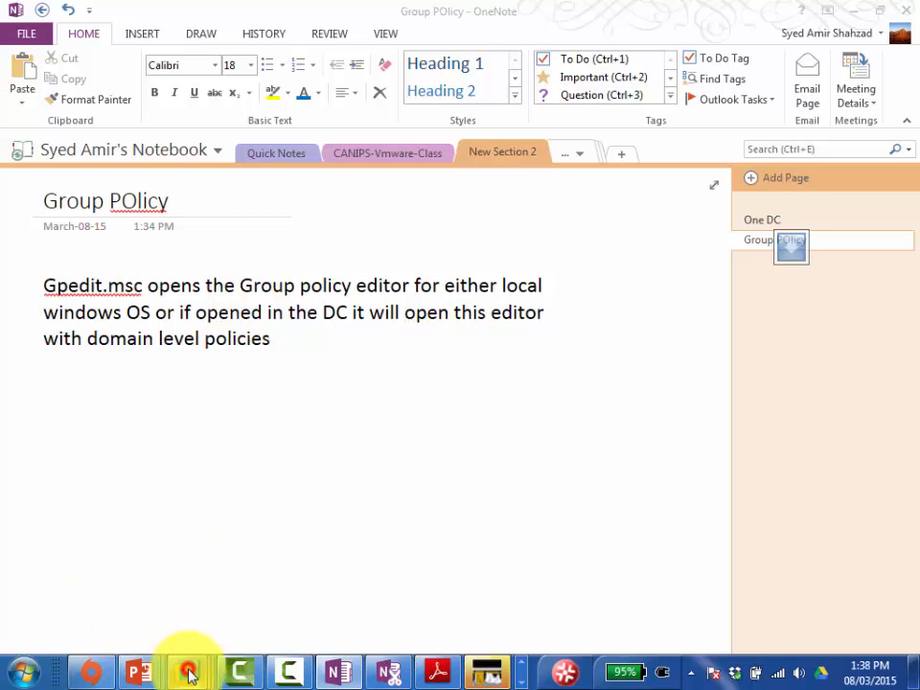
Step: Return to Server01-Canips in full screen, clear the Firewall and Run windows, and open Server Manager's Tools list
{"action": "mouse_move", "coordinate": [187, 671]}
{"action": "left_click", "coordinate": [302, 537]}
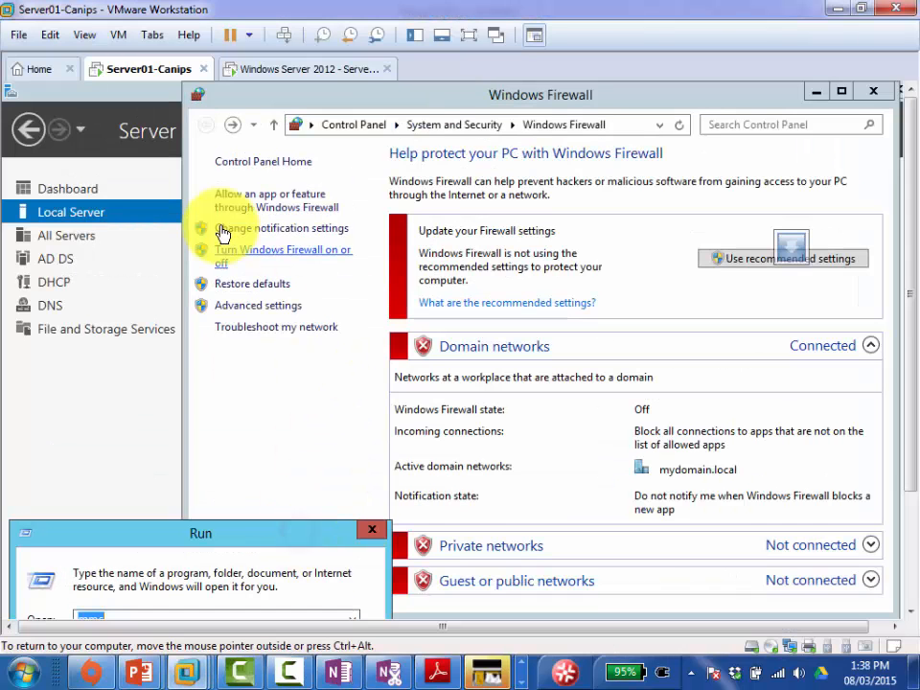
{"action": "left_click", "coordinate": [816, 92]}
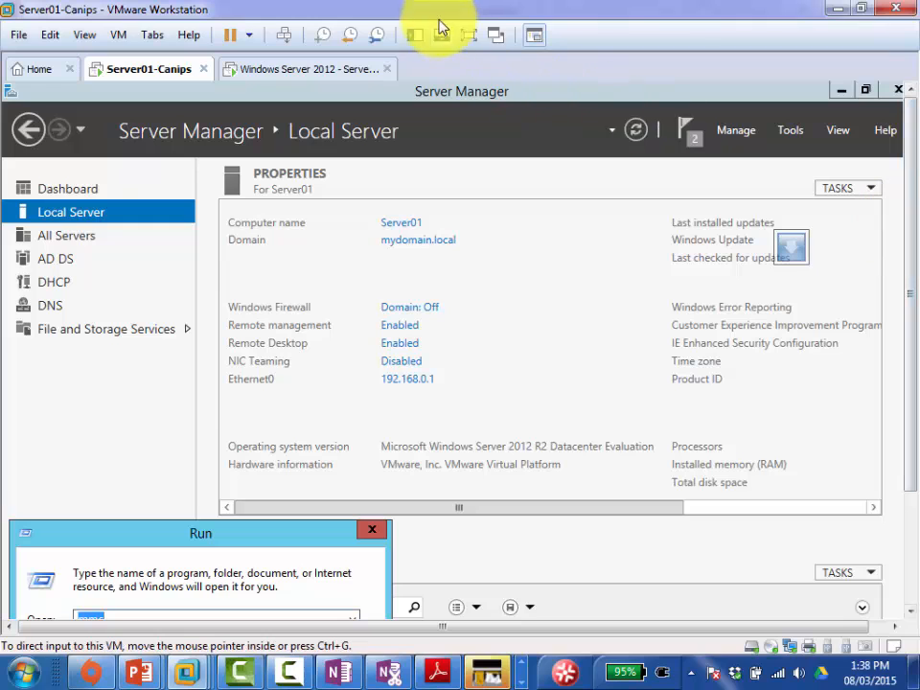
{"action": "left_click", "coordinate": [468, 34]}
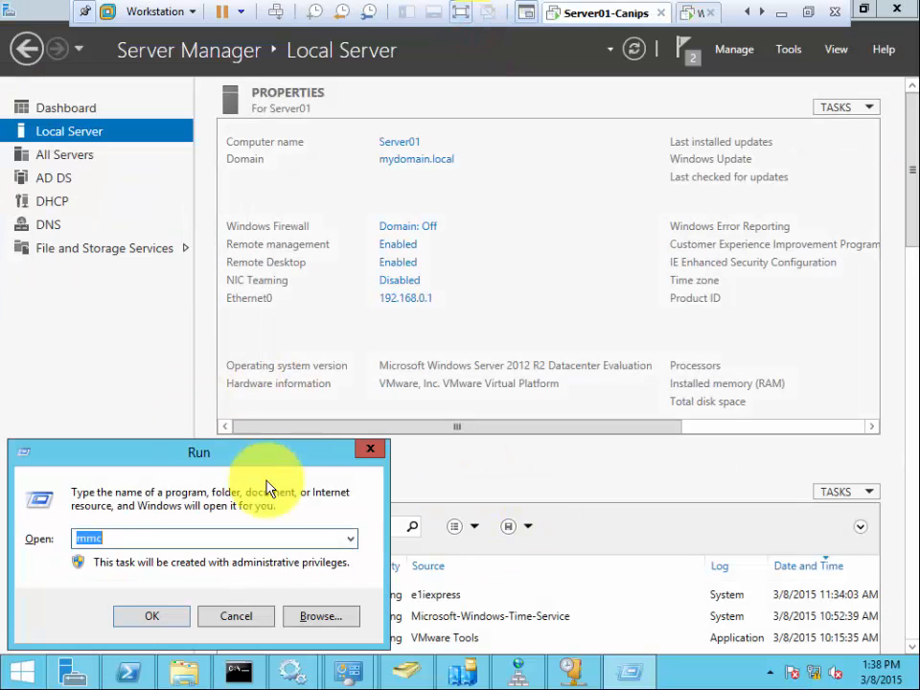
{"action": "left_click", "coordinate": [236, 616]}
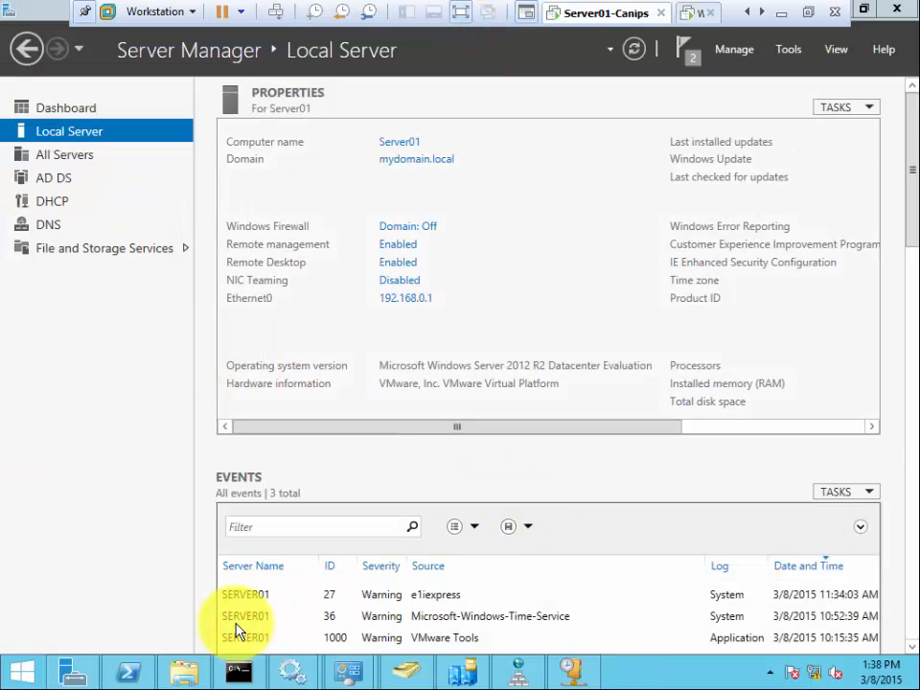
{"action": "left_click", "coordinate": [55, 360]}
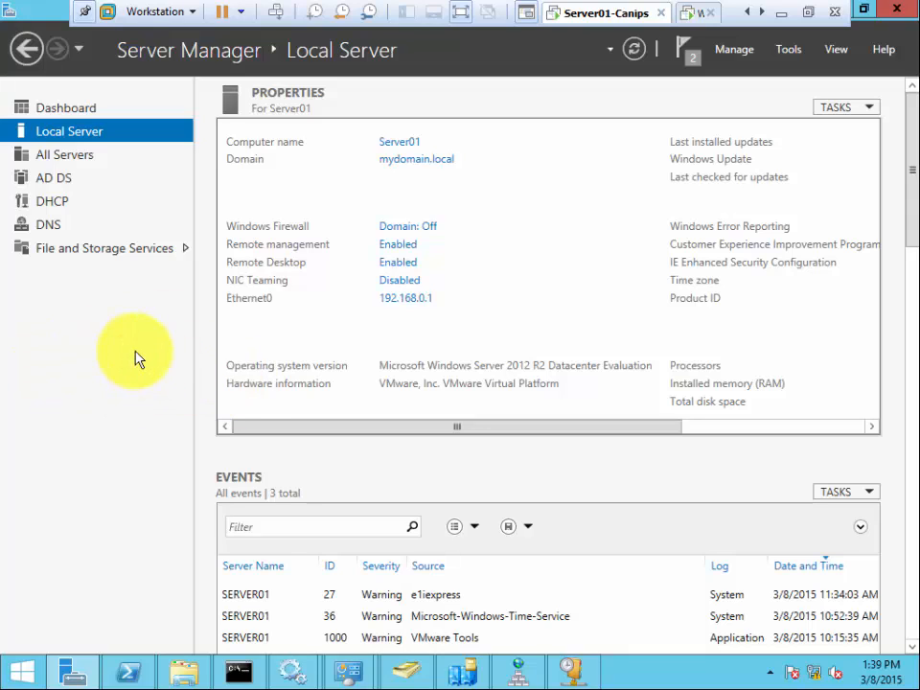
{"action": "left_click", "coordinate": [790, 49]}
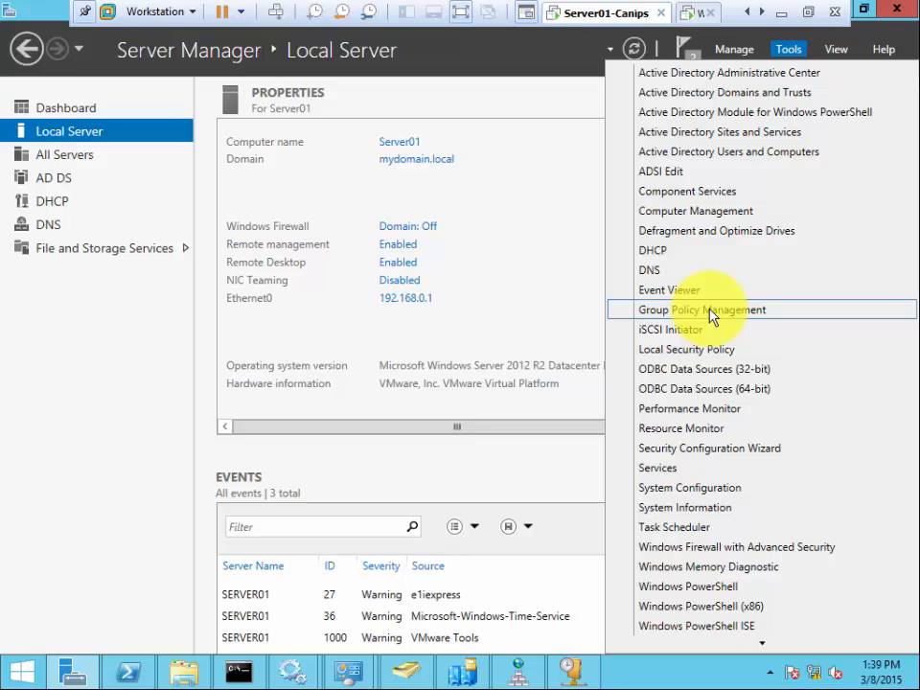
Step: Choose Group Policy Management from Tools and restore the Server01 VM to windowed view
{"action": "left_click", "coordinate": [710, 311]}
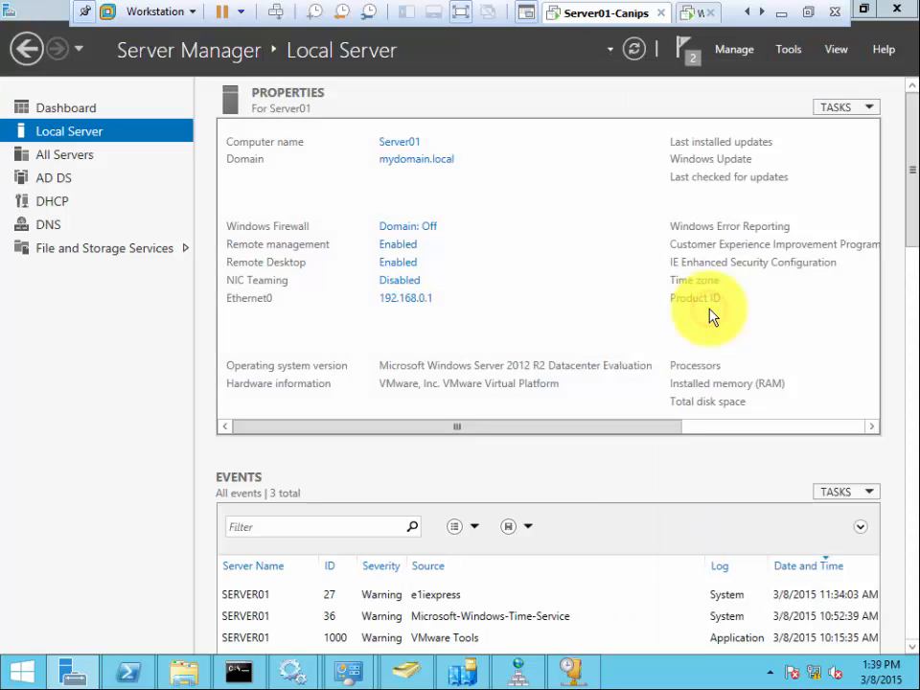
{"action": "left_click", "coordinate": [808, 12]}
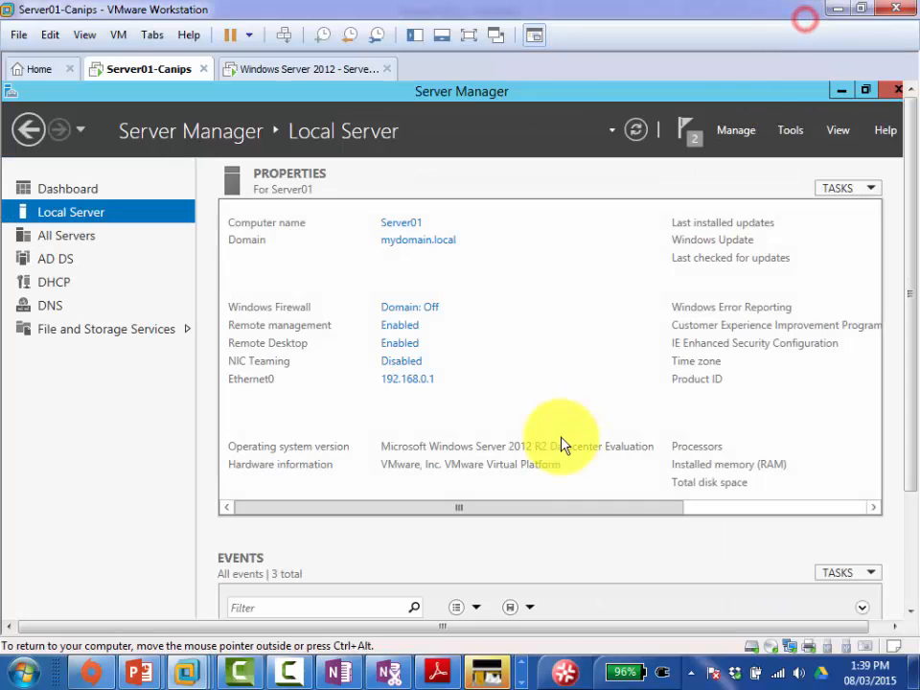
Step: Add the line 'Go to ServerManager, Tools , Group policy Management' under the Gpedit.msc note
{"action": "left_click", "coordinate": [336, 674]}
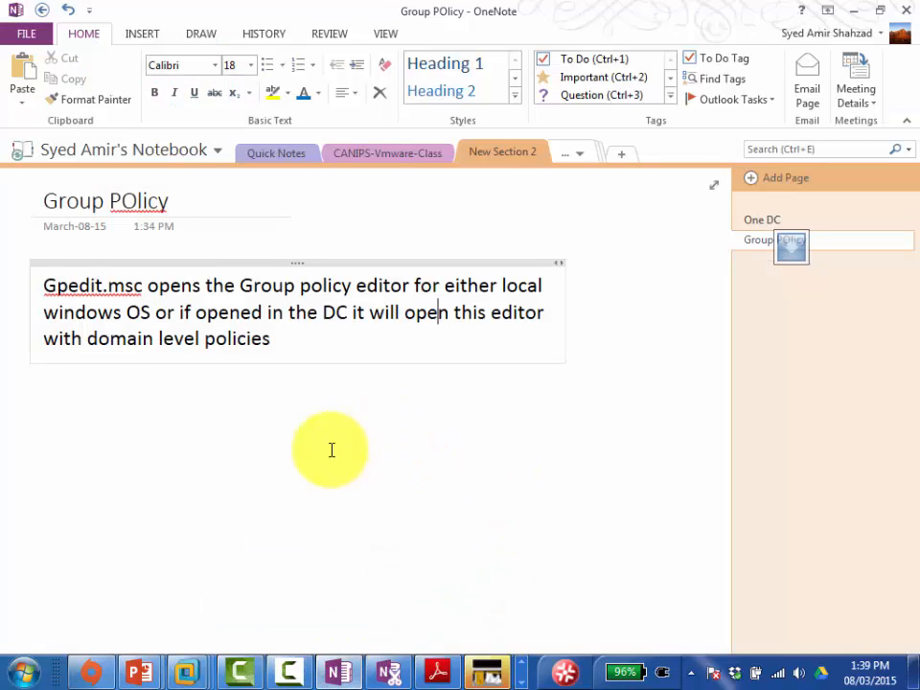
{"action": "left_click", "coordinate": [37, 413]}
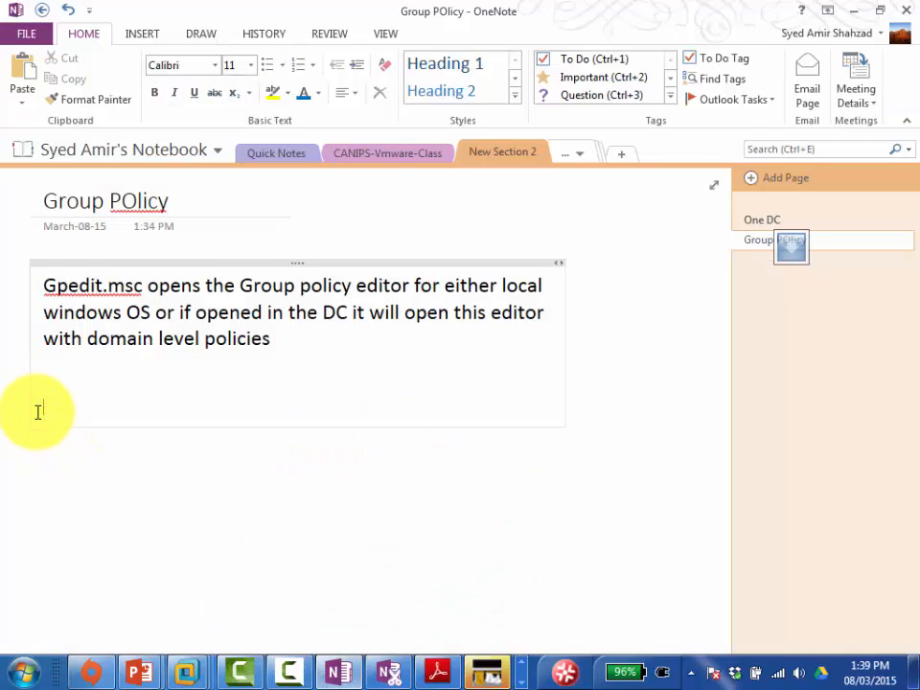
{"action": "type", "text": "Go to ServerManag"}
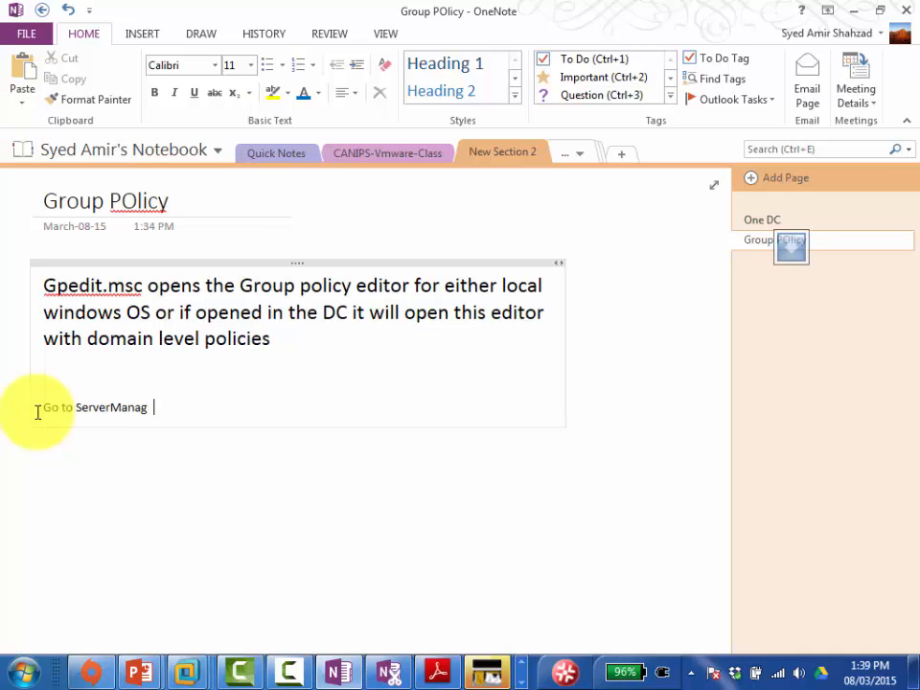
{"action": "type", "text": "er, Tools ,"}
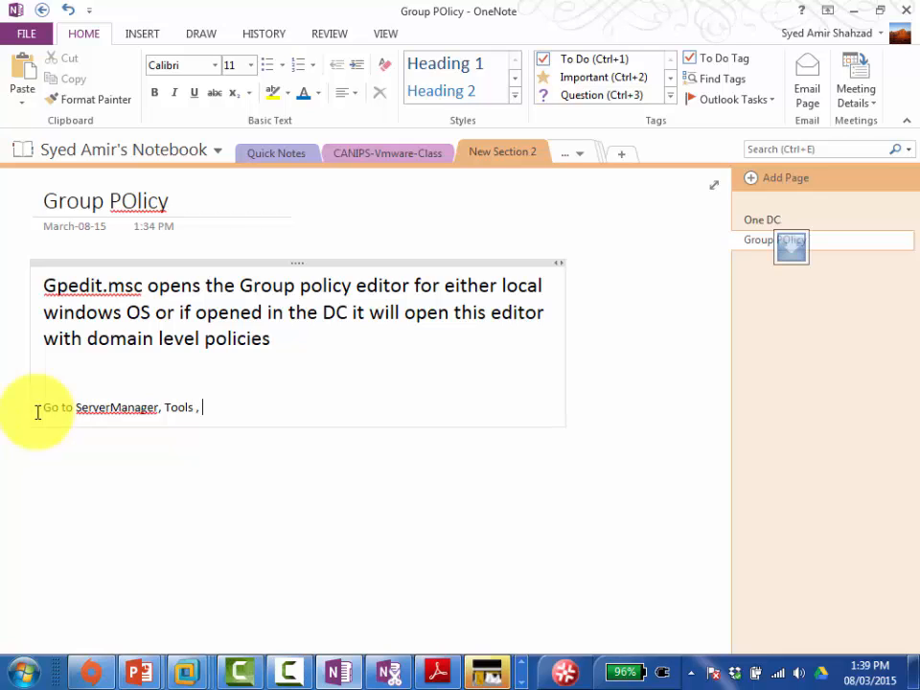
{"action": "type", "text": " Group policy Management"}
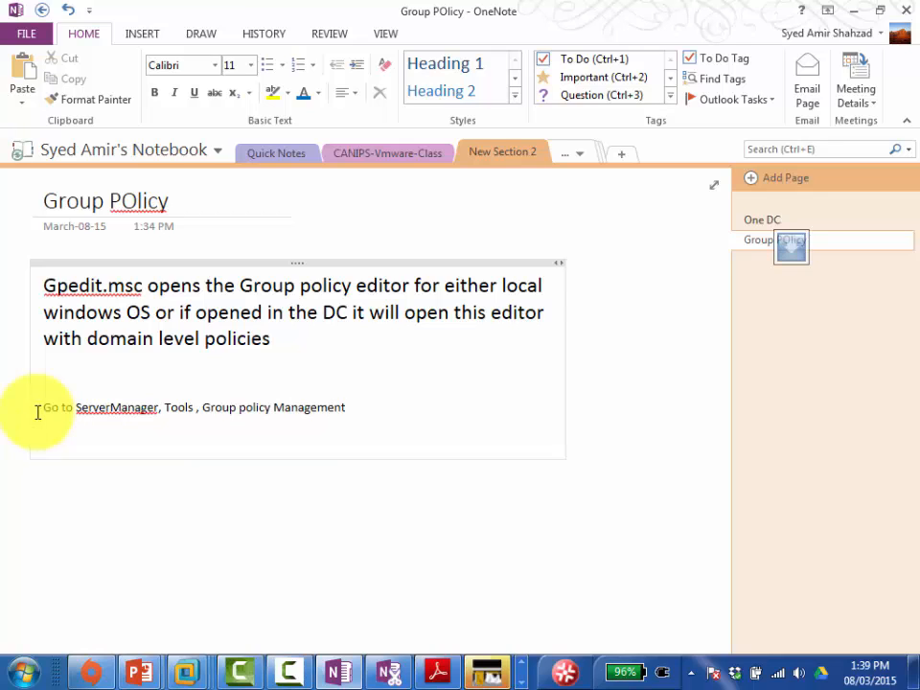
{"action": "key", "text": "Return"}
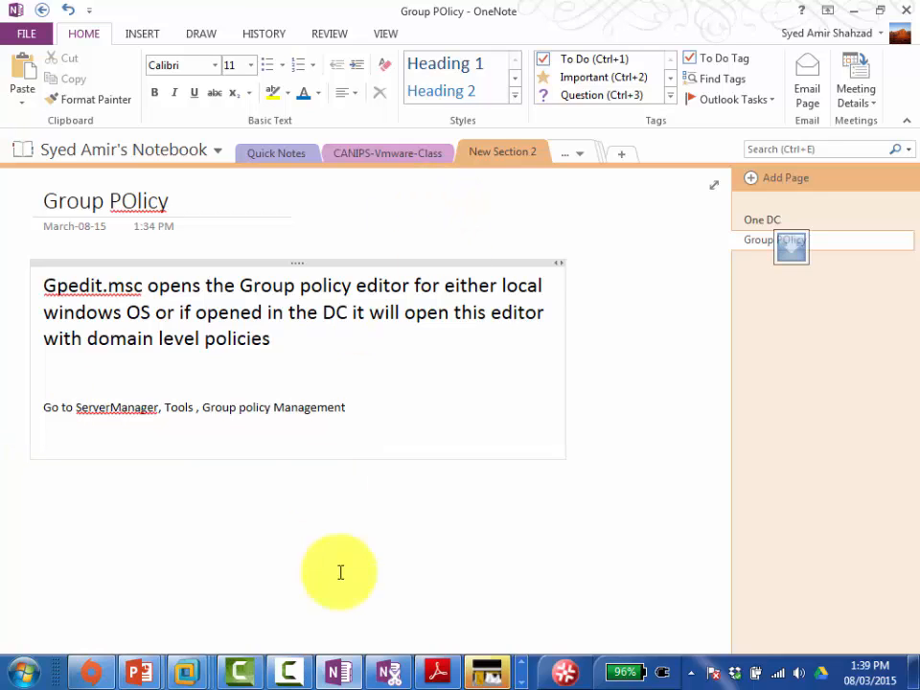
Step: Switch back to Server01-Canips and bring up Group Policy Management with the mydomain.local forest expanded
{"action": "left_click", "coordinate": [186, 669]}
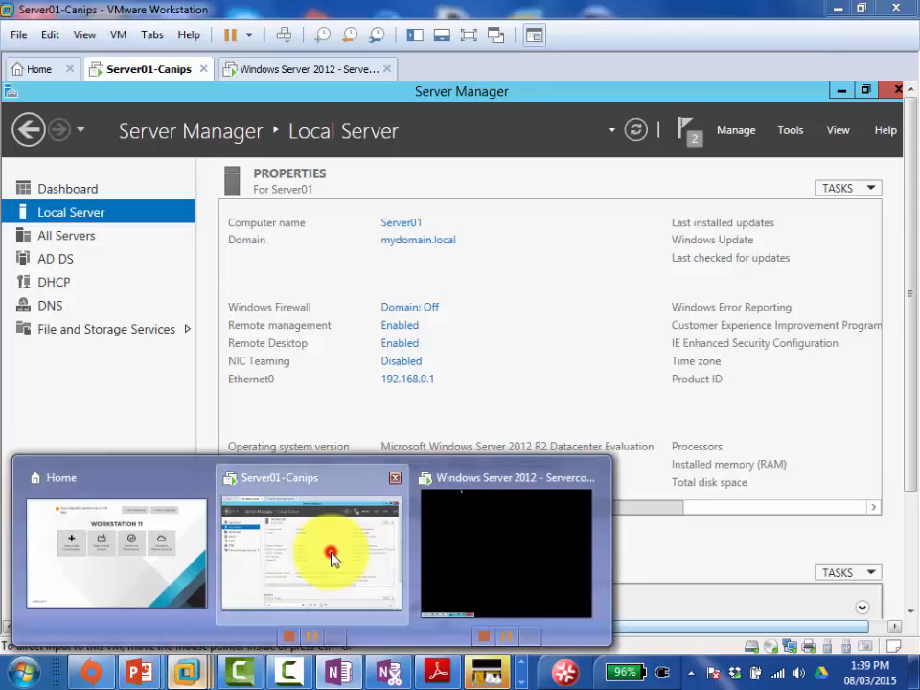
{"action": "left_click", "coordinate": [333, 551]}
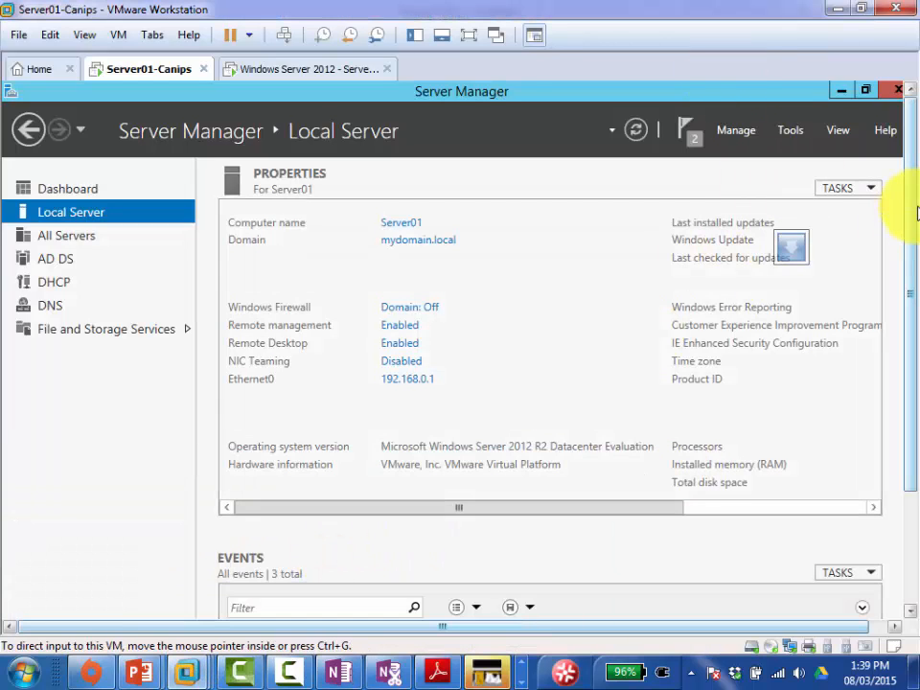
{"action": "left_click_drag", "start_coordinate": [909, 206], "coordinate": [915, 350]}
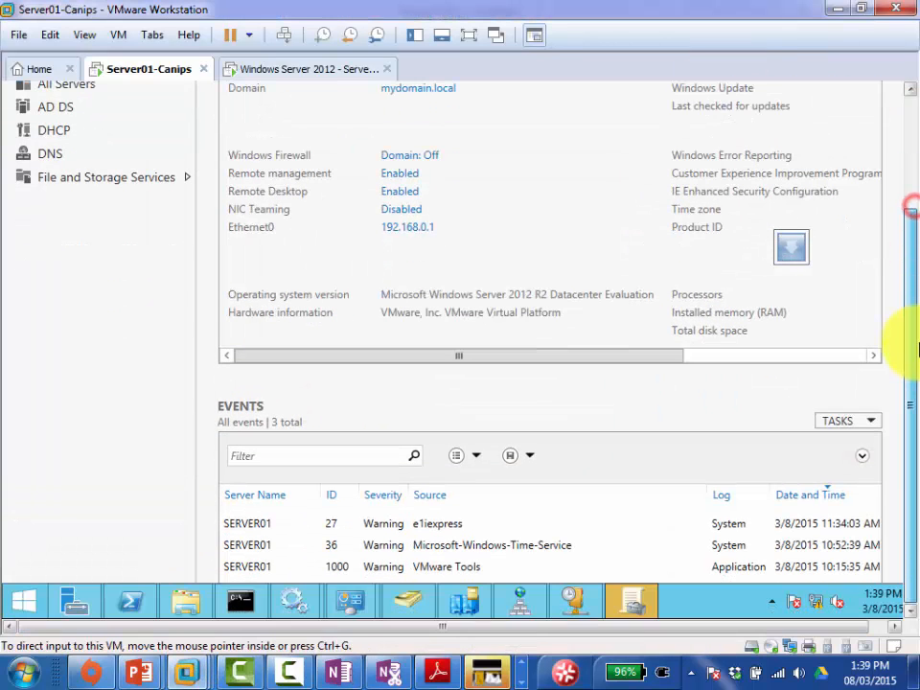
{"action": "left_click", "coordinate": [633, 597]}
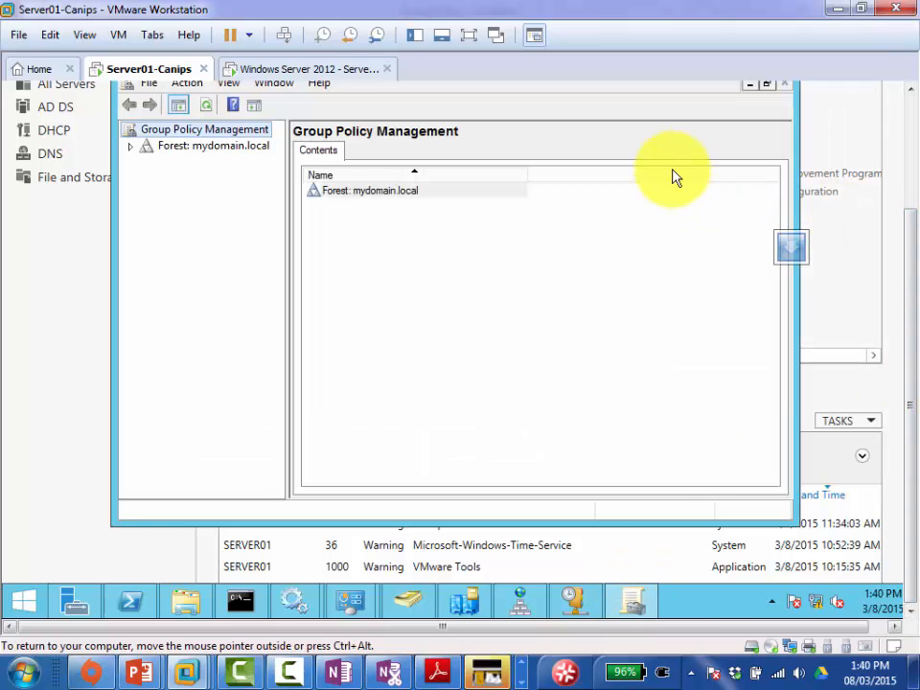
{"action": "left_click_drag", "start_coordinate": [906, 282], "coordinate": [906, 236]}
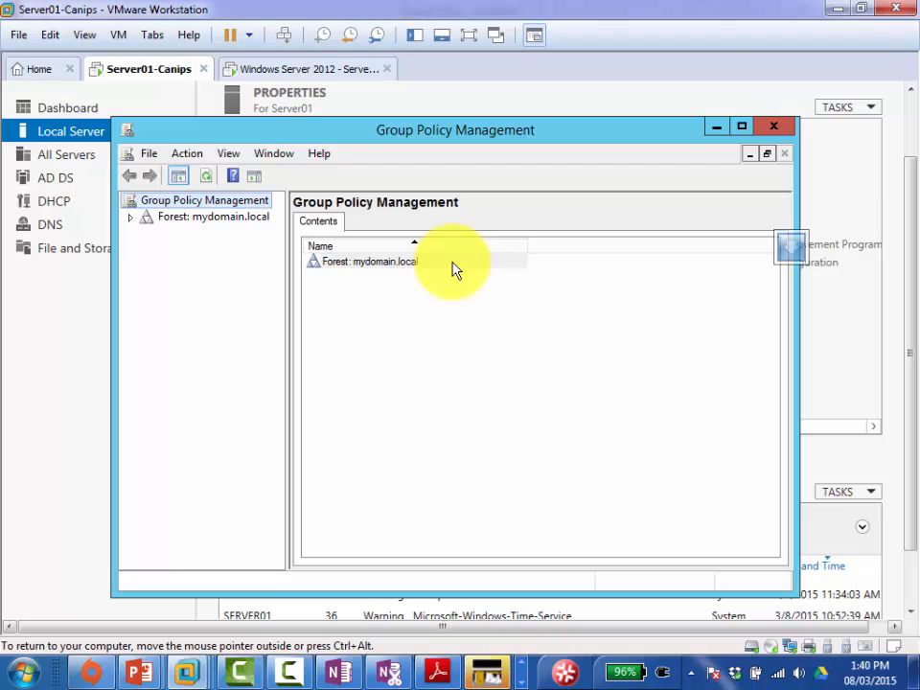
{"action": "left_click", "coordinate": [133, 218]}
Step: Expand Domains > mydomain.local, select the Accounts OU, and widen the console tree pane
{"action": "left_click", "coordinate": [148, 234]}
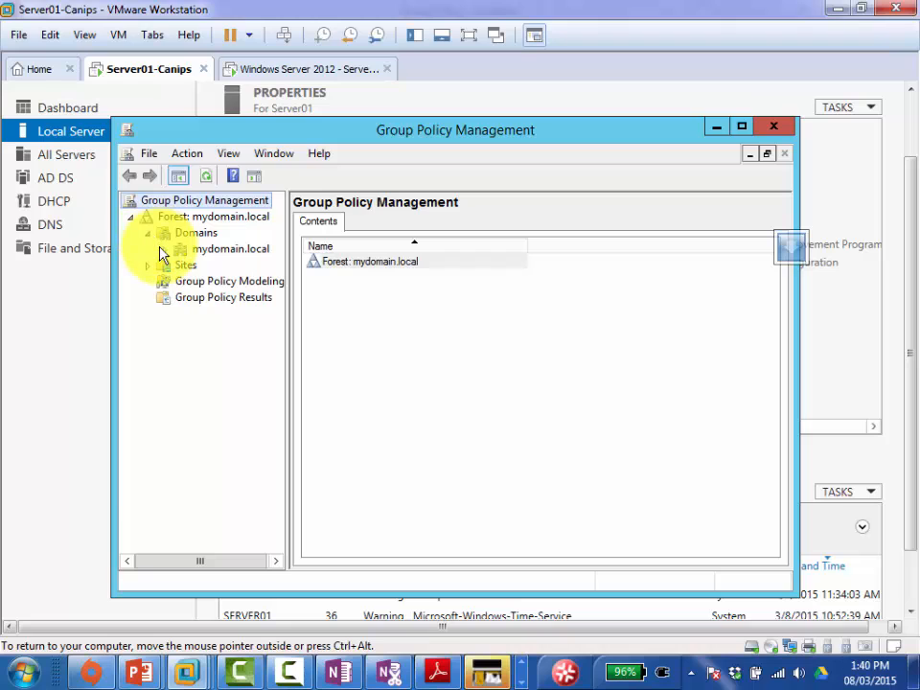
{"action": "left_click", "coordinate": [164, 253]}
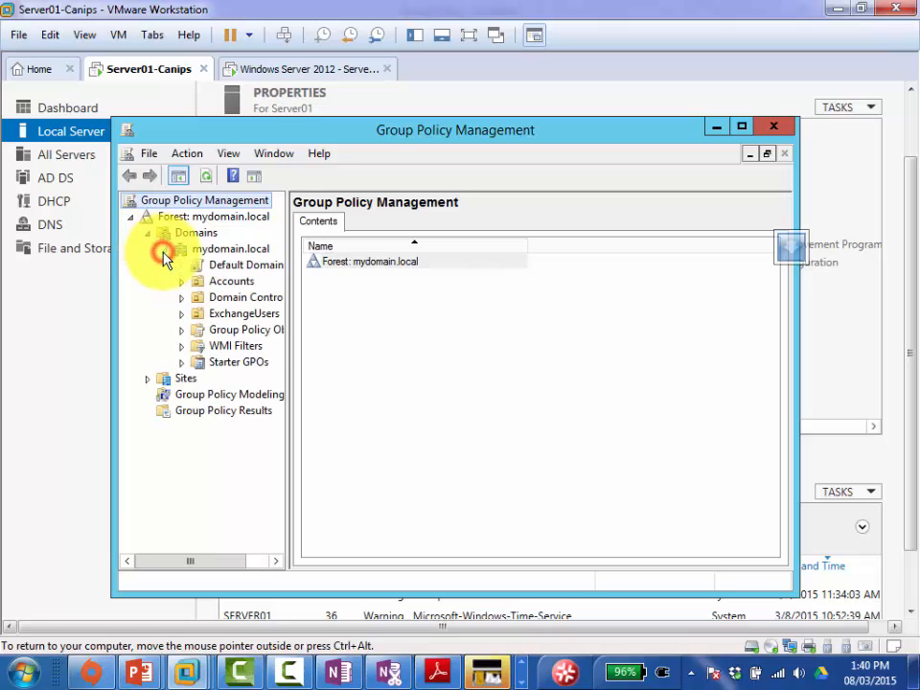
{"action": "left_click", "coordinate": [230, 284]}
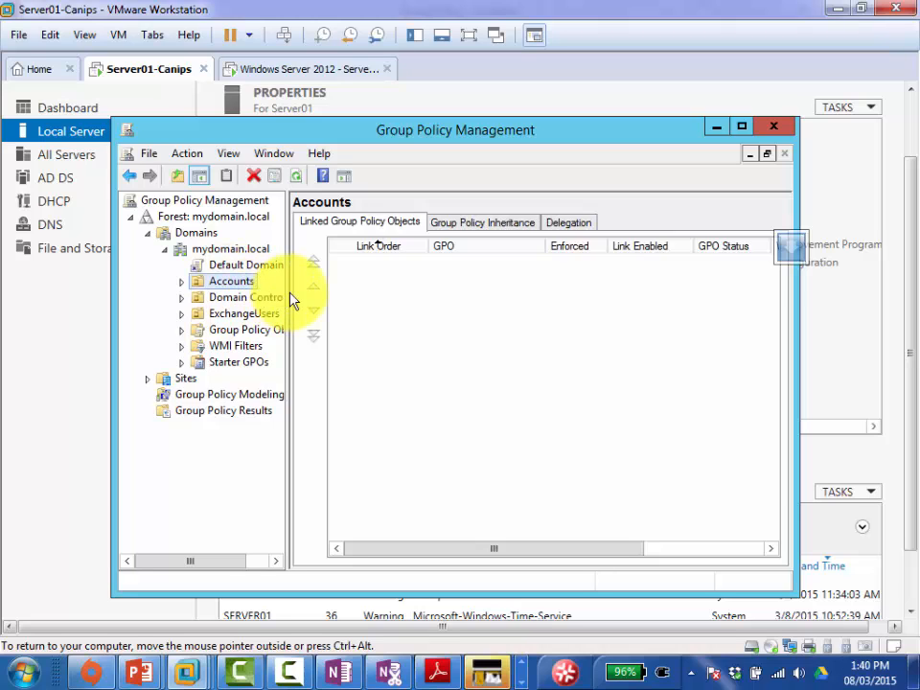
{"action": "left_click_drag", "start_coordinate": [288, 294], "coordinate": [369, 303]}
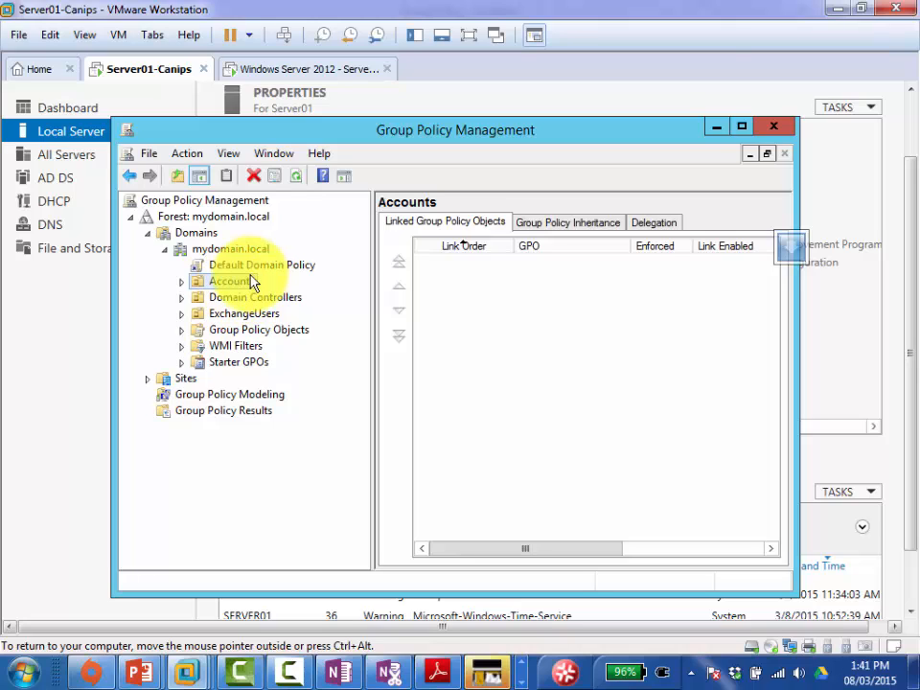
{"action": "left_click", "coordinate": [249, 281]}
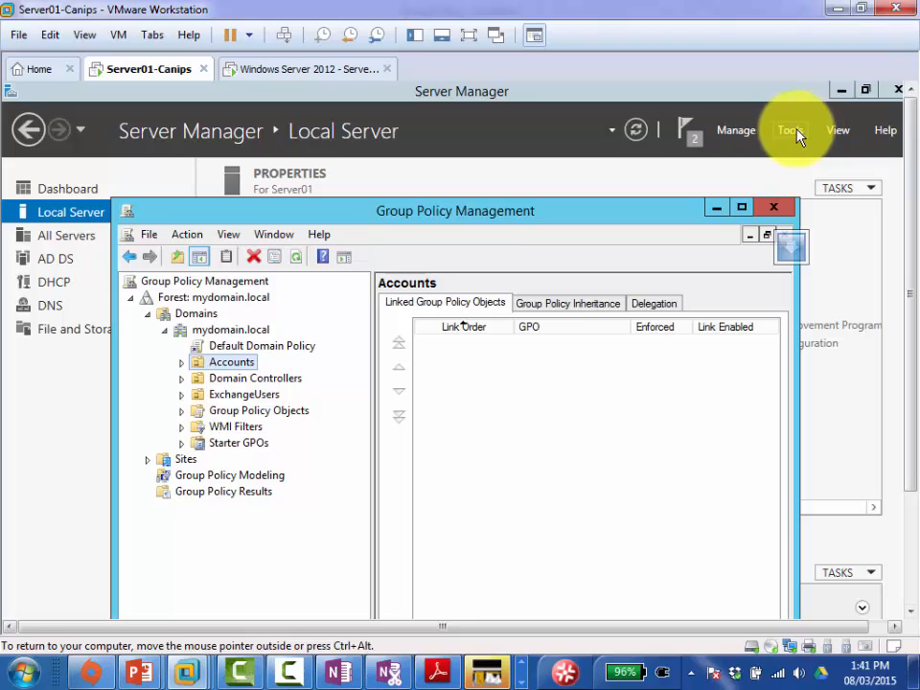
Step: Open Active Directory Users and Computers and check that Accounts contains User01 and User02
{"action": "left_click", "coordinate": [797, 135]}
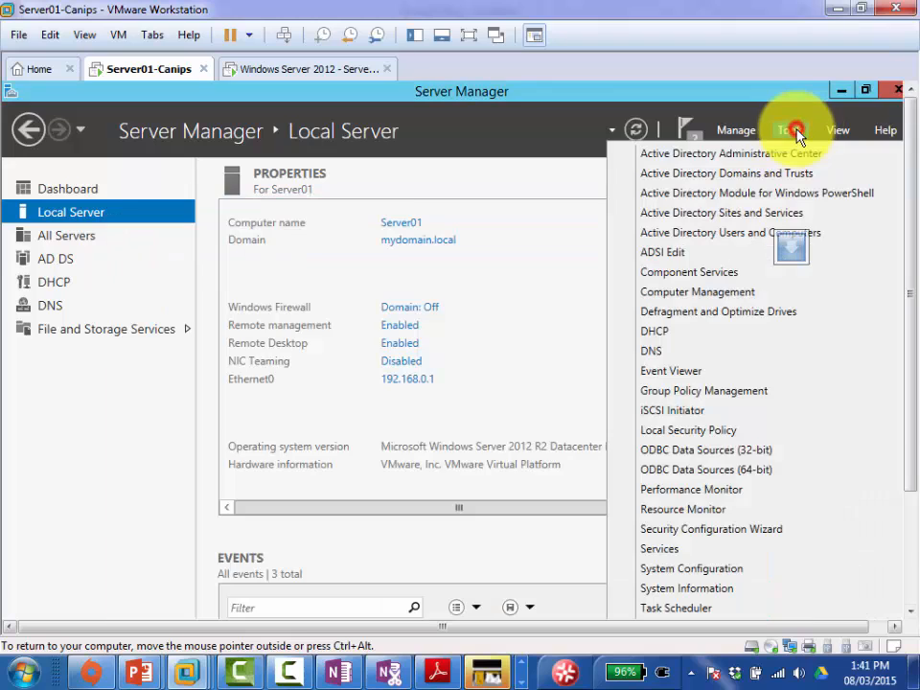
{"action": "left_click", "coordinate": [728, 235]}
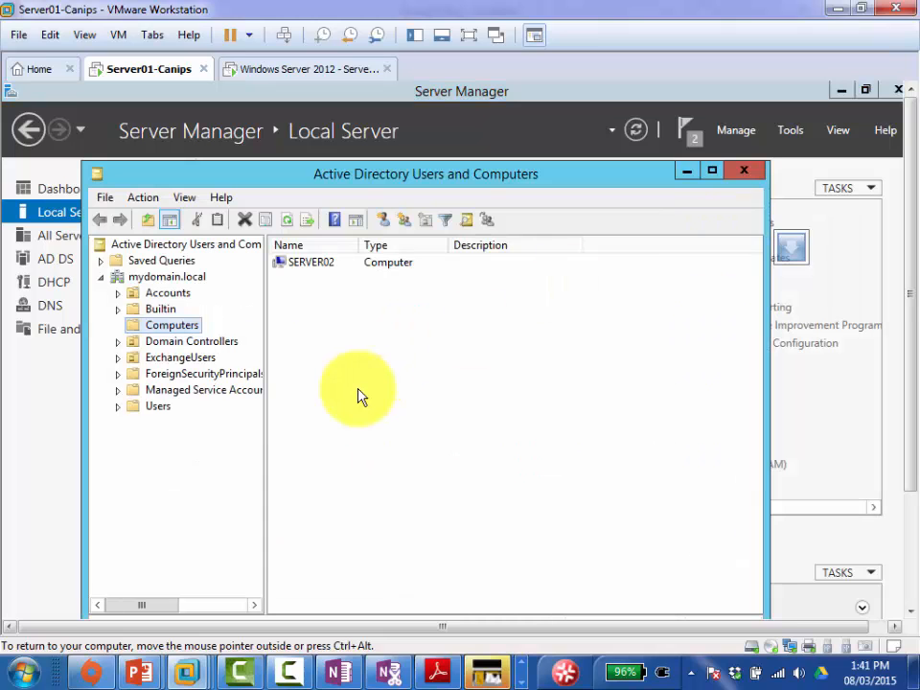
{"action": "left_click", "coordinate": [165, 293]}
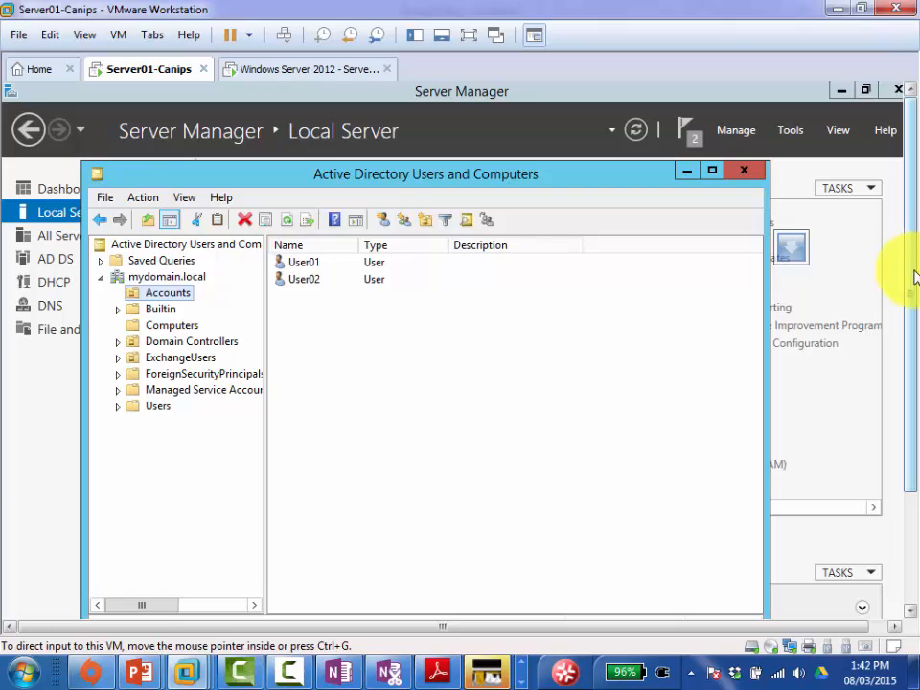
Step: Close the DHCP console and return to Group Policy Management
{"action": "left_click_drag", "start_coordinate": [916, 278], "coordinate": [898, 404]}
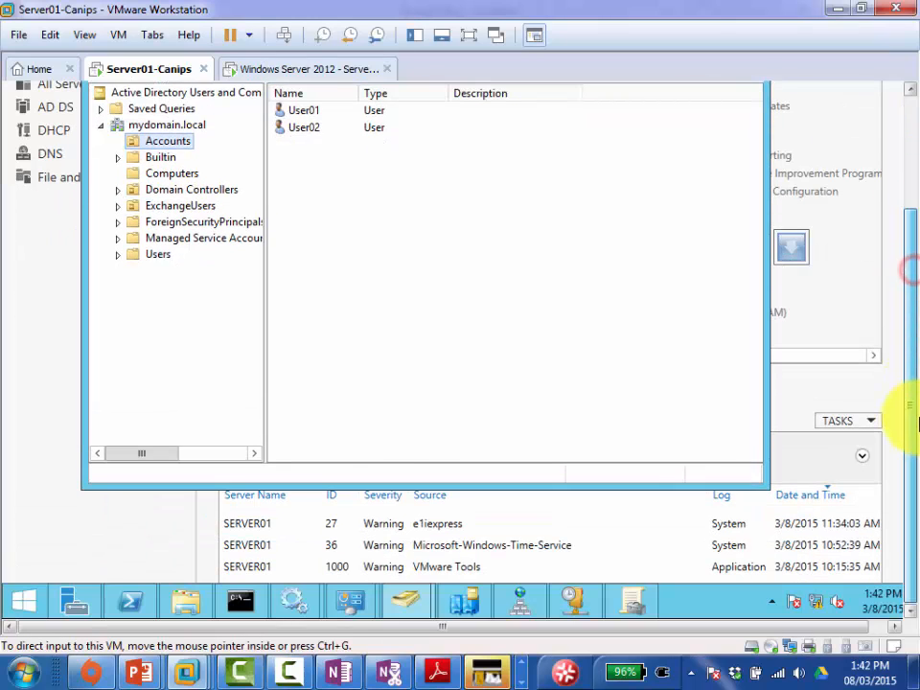
{"action": "left_click", "coordinate": [580, 602]}
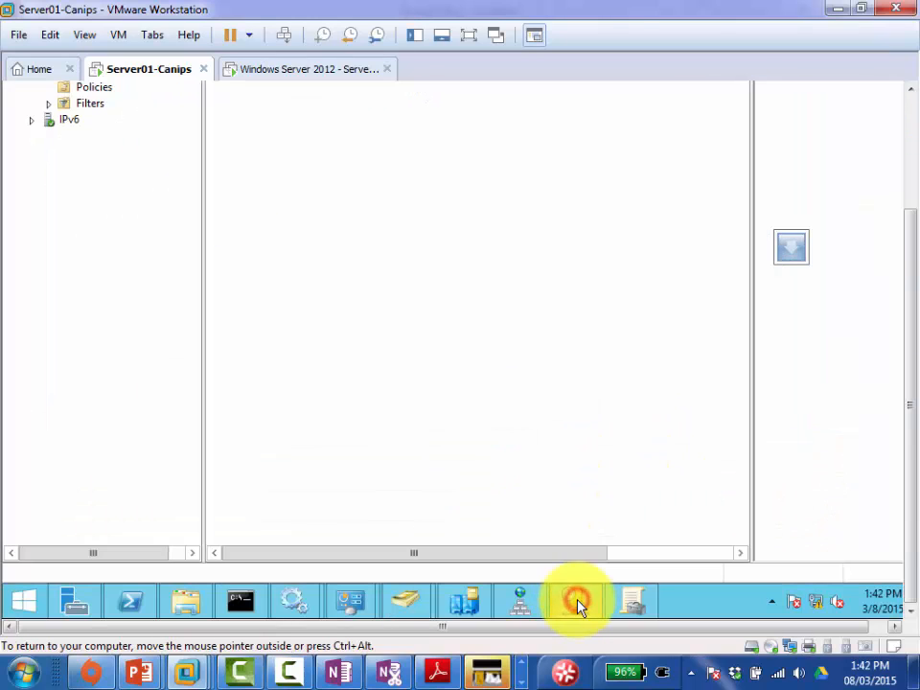
{"action": "left_click_drag", "start_coordinate": [912, 322], "coordinate": [913, 96]}
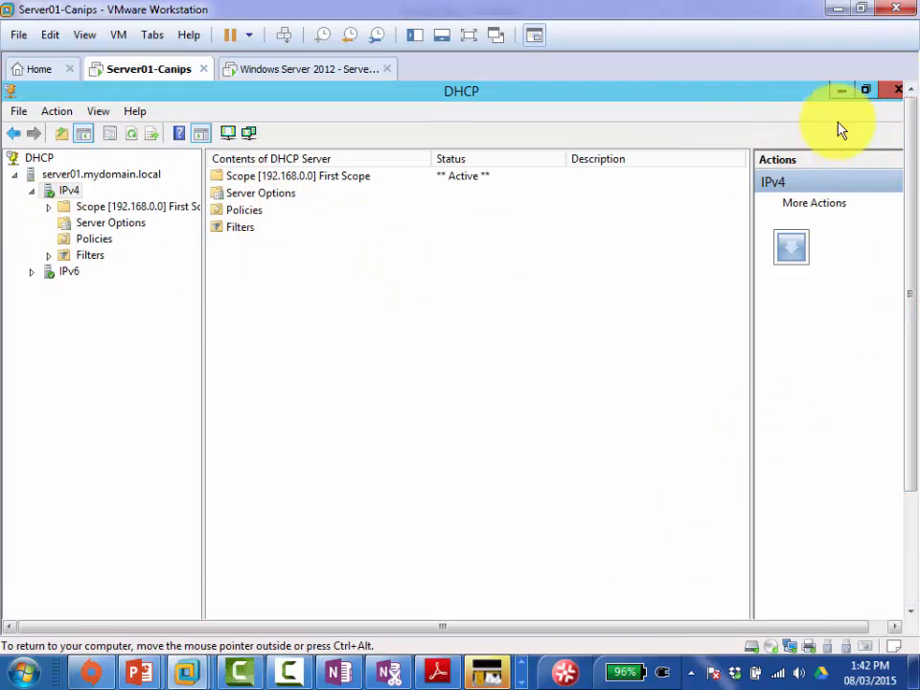
{"action": "left_click", "coordinate": [894, 91]}
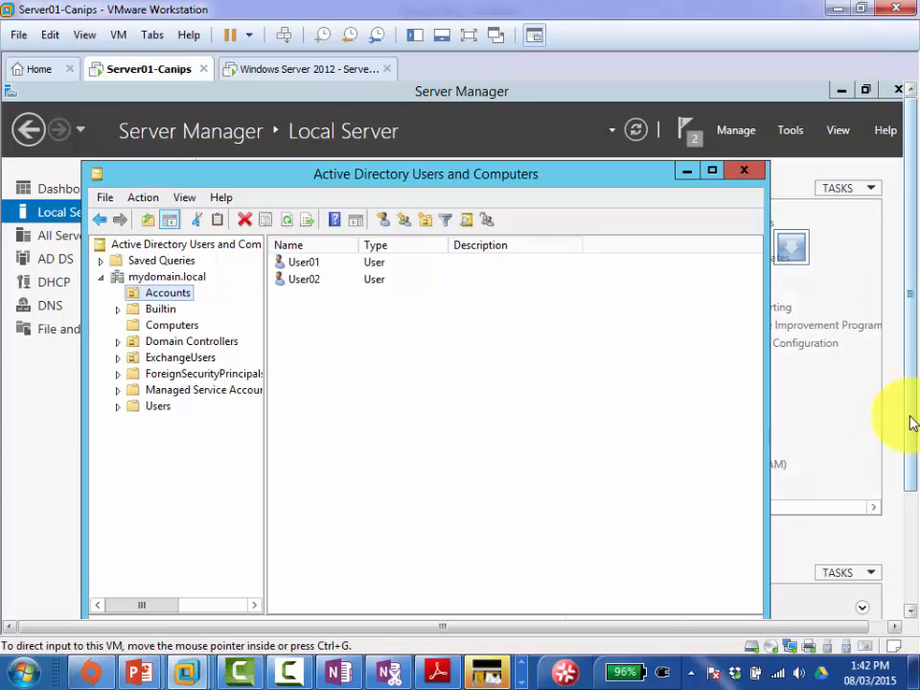
{"action": "left_click_drag", "start_coordinate": [912, 372], "coordinate": [911, 537]}
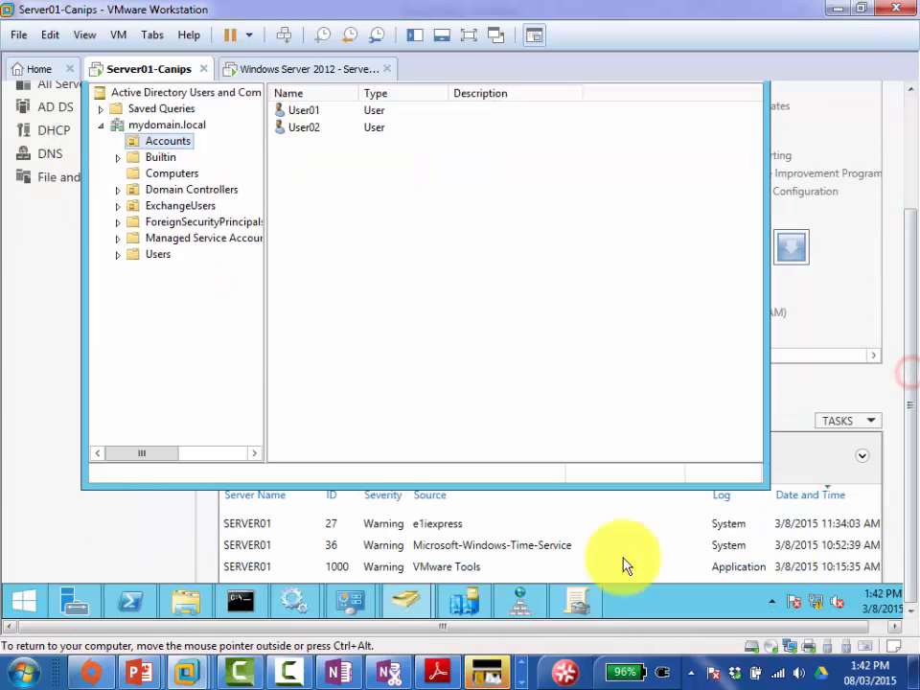
{"action": "left_click", "coordinate": [583, 602]}
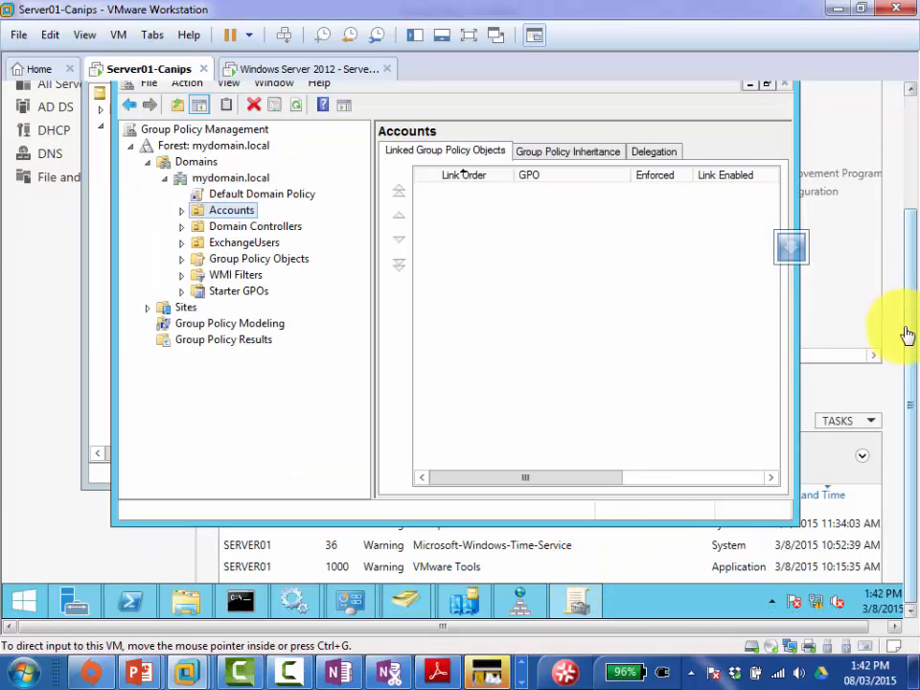
Step: Expand Group Policy Objects under mydomain.local to list Default Domain Controllers Policy and Default Domain Policy
{"action": "left_click_drag", "start_coordinate": [911, 333], "coordinate": [906, 260]}
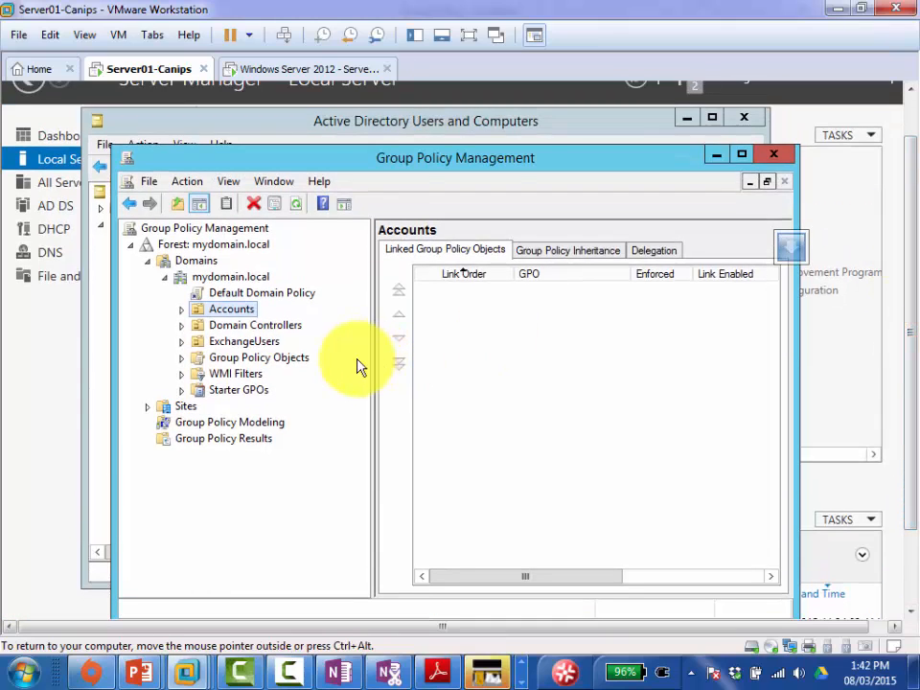
{"action": "right_click", "coordinate": [249, 312]}
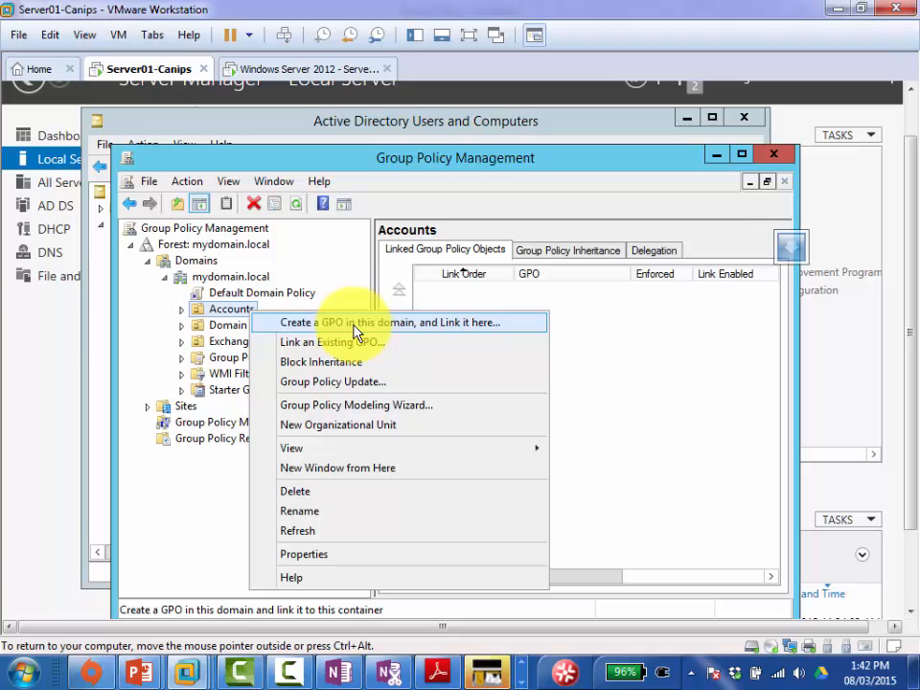
{"action": "left_click", "coordinate": [627, 376]}
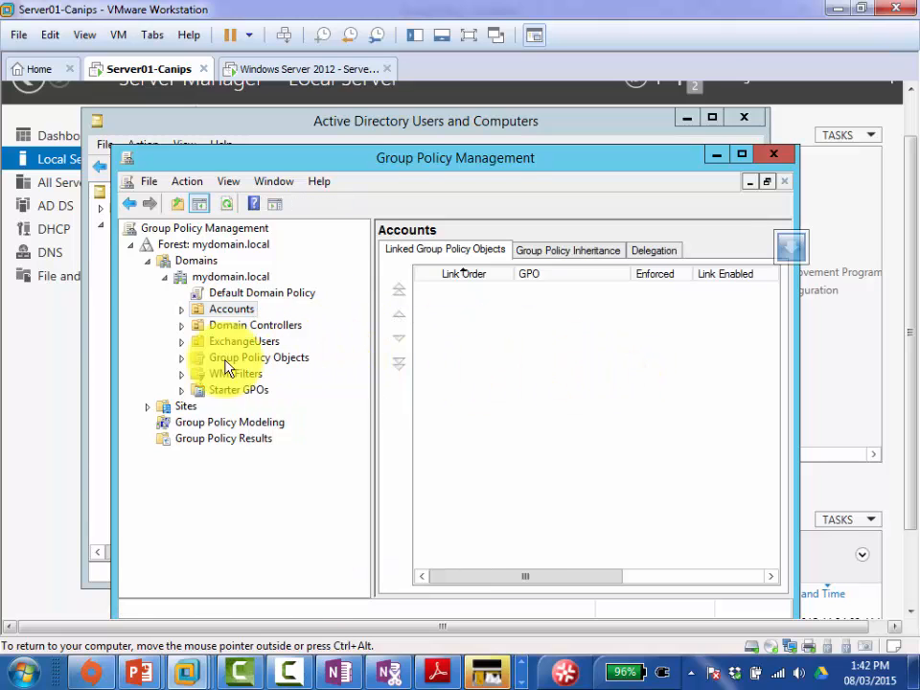
{"action": "left_click", "coordinate": [188, 359]}
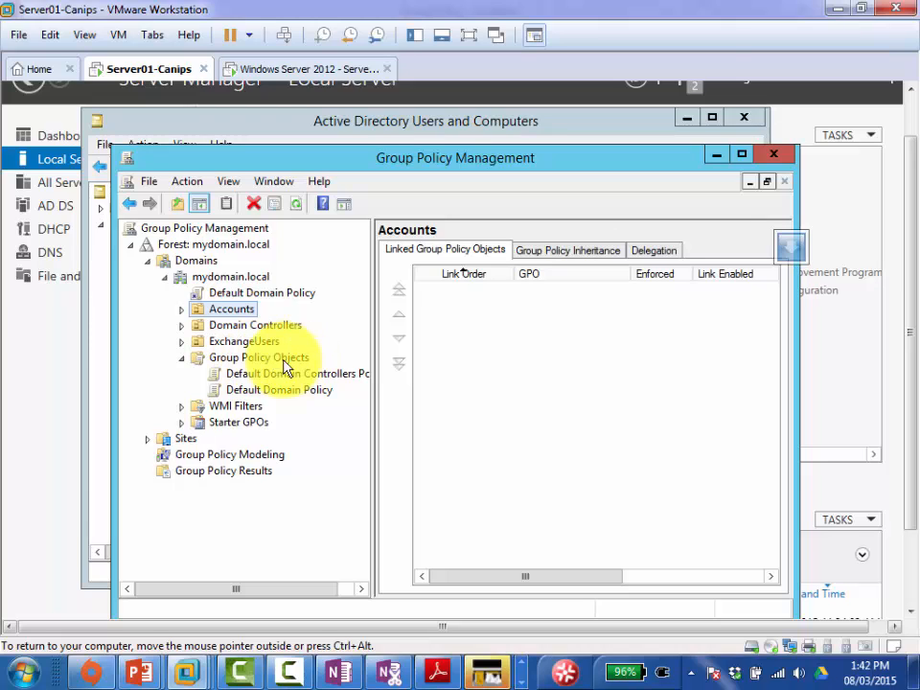
{"action": "left_click", "coordinate": [278, 363]}
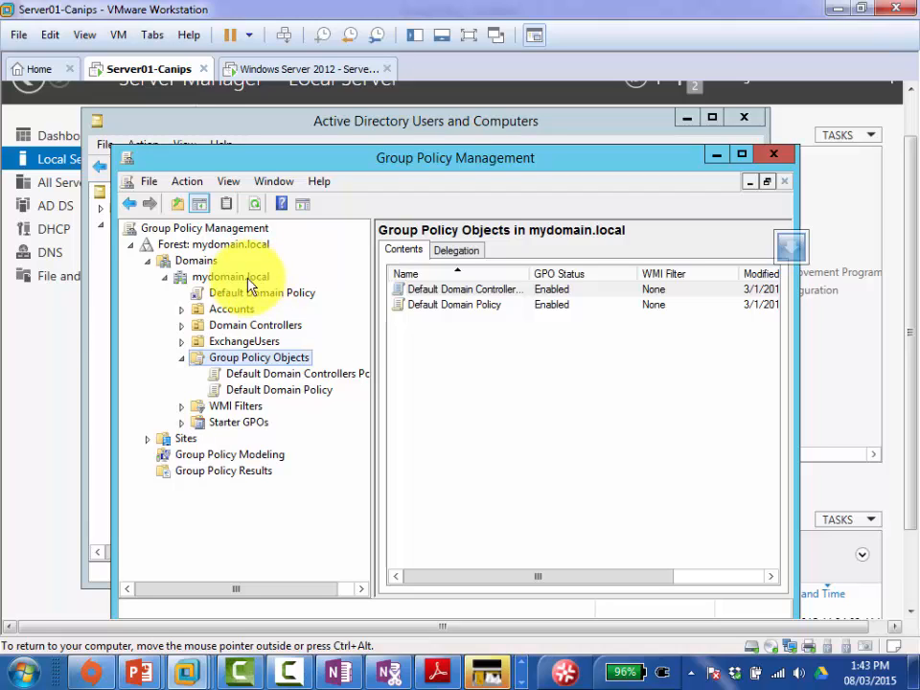
Step: Open the context menu of the Group Policy Objects container
{"action": "right_click", "coordinate": [284, 370]}
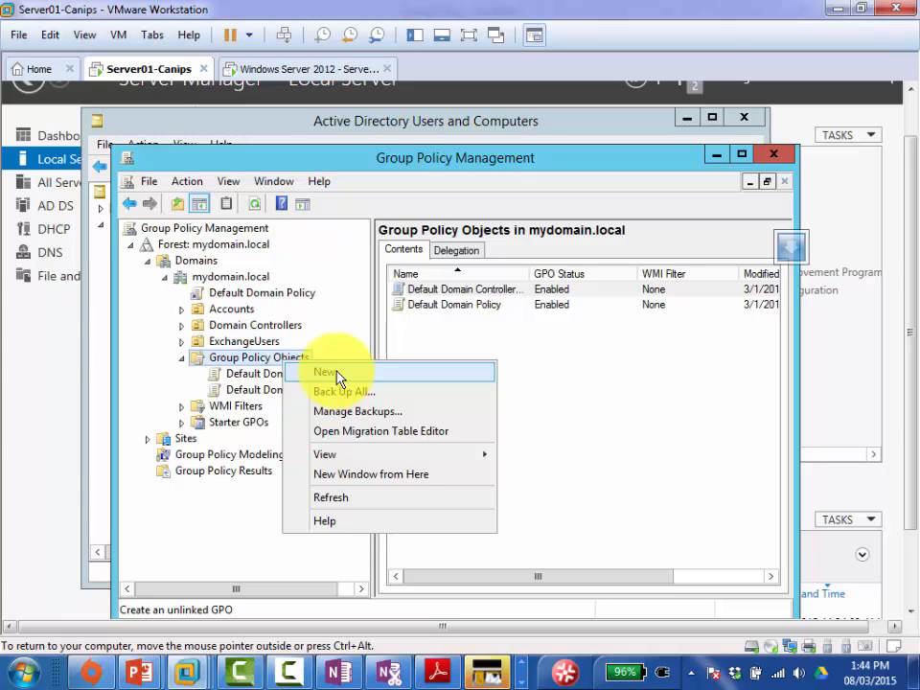
Step: Start a new GPO from the Group Policy Objects menu and name it 'Block Desktop'
{"action": "left_click", "coordinate": [335, 373]}
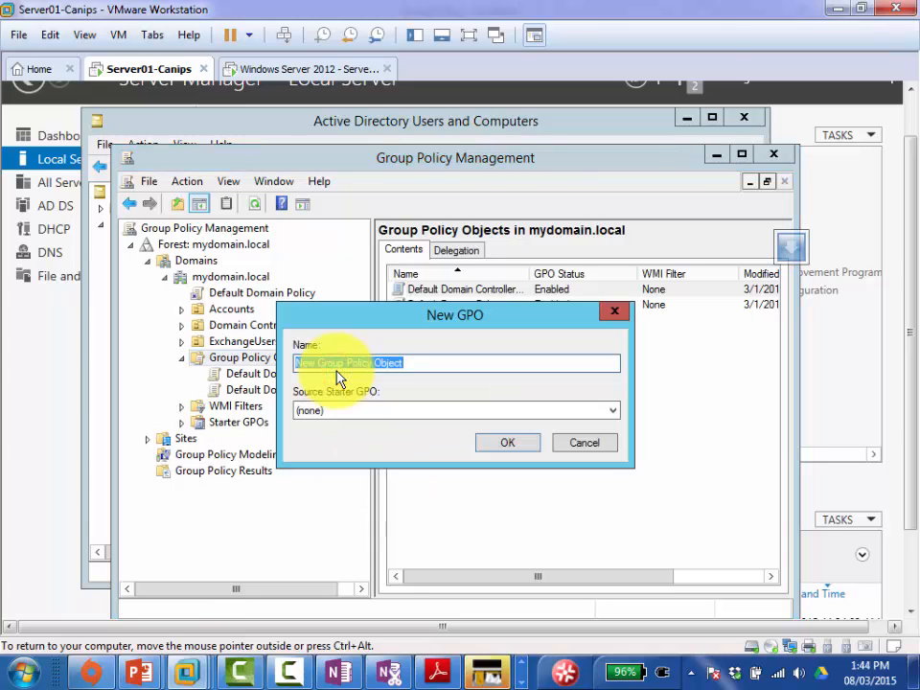
{"action": "left_click_drag", "start_coordinate": [402, 326], "coordinate": [509, 361]}
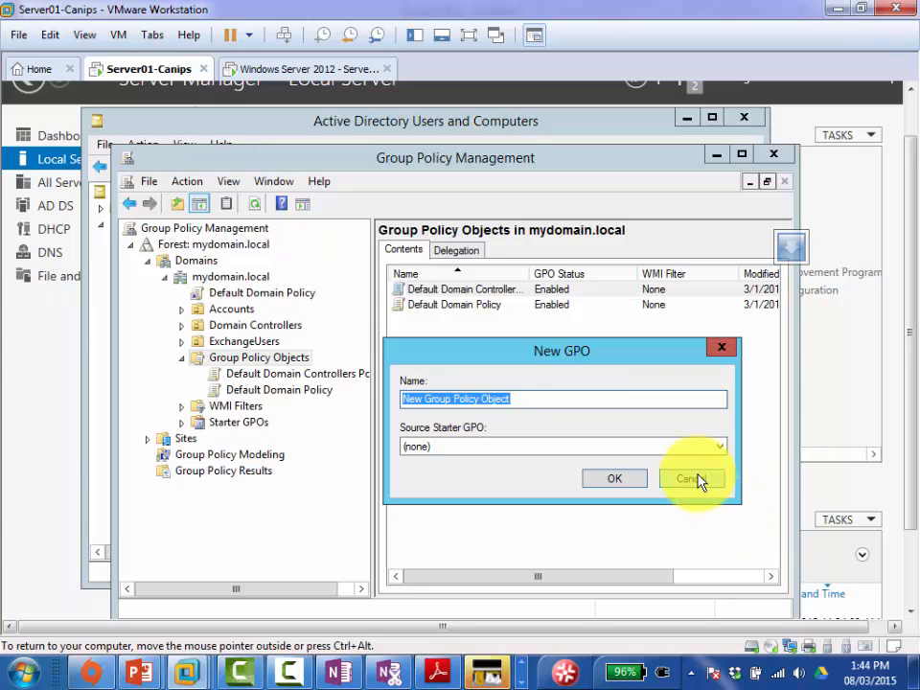
{"action": "type", "text": "Bl"}
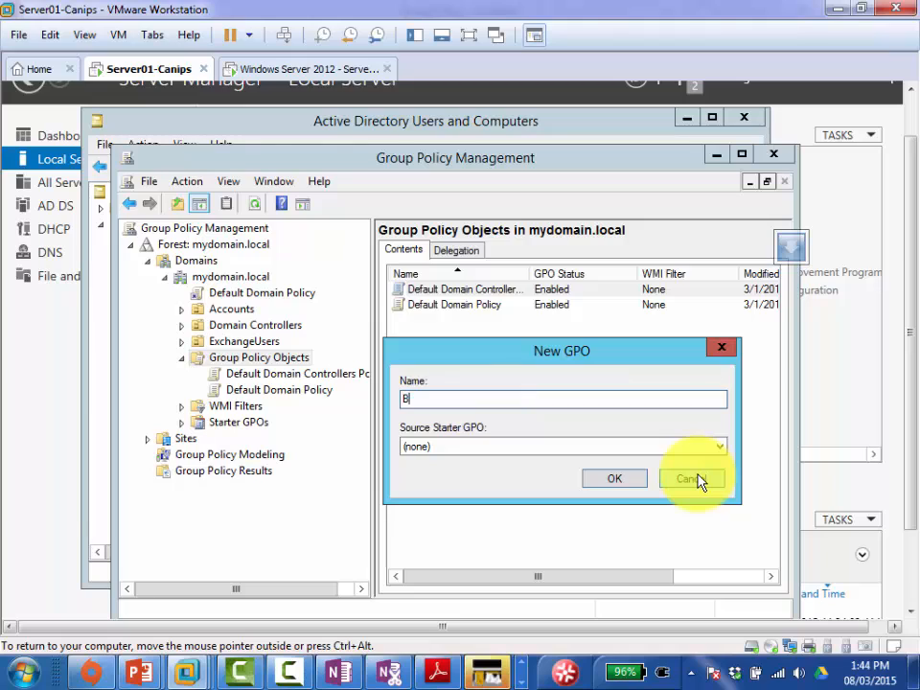
{"action": "type", "text": "ock Desktop"}
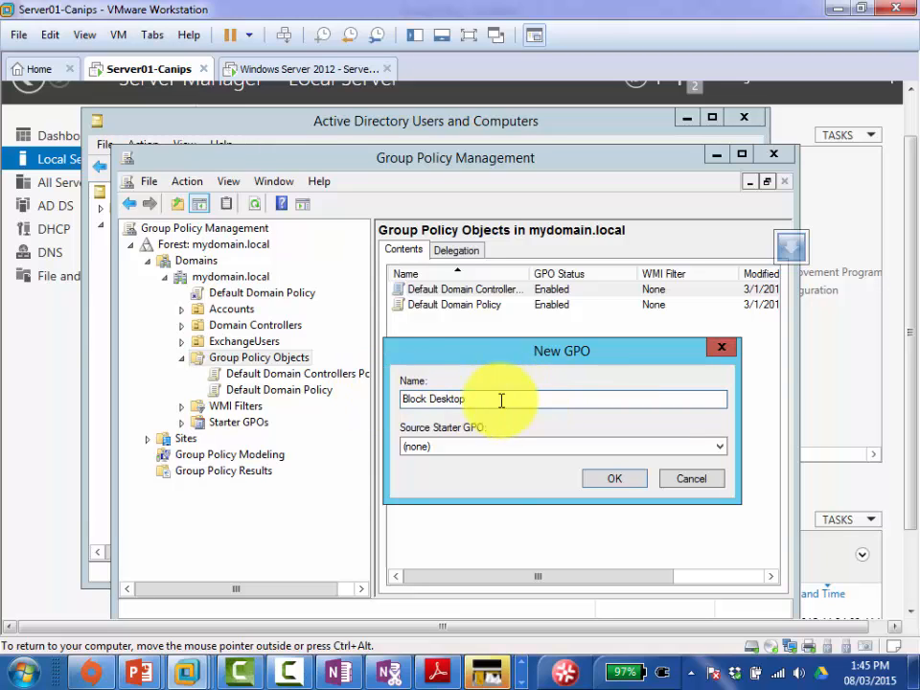
Step: Create the Block Desktop GPO, bring up its actions, then return to the OneNote notes
{"action": "left_click", "coordinate": [614, 480]}
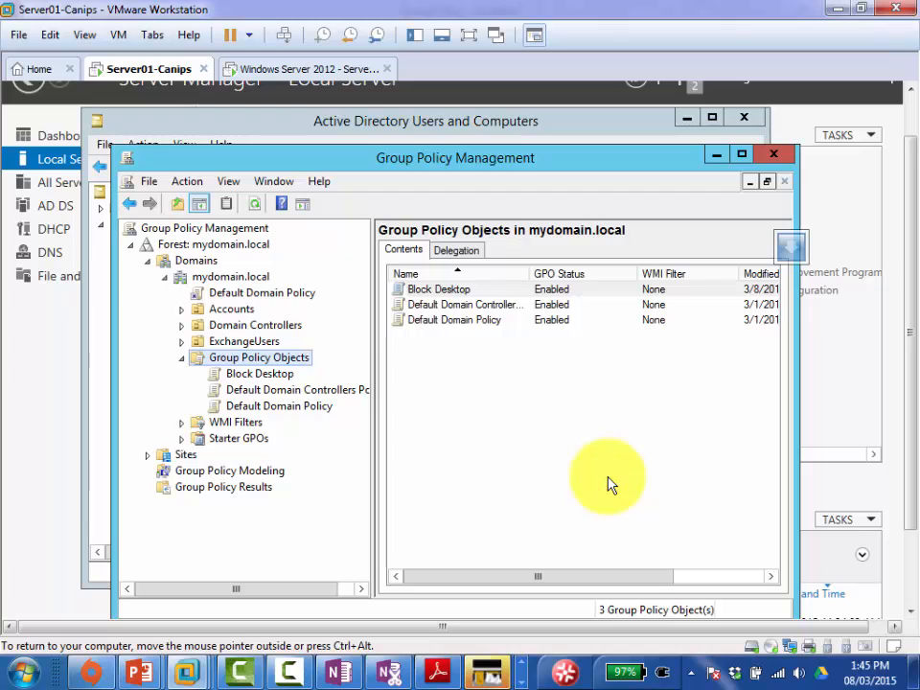
{"action": "right_click", "coordinate": [440, 296]}
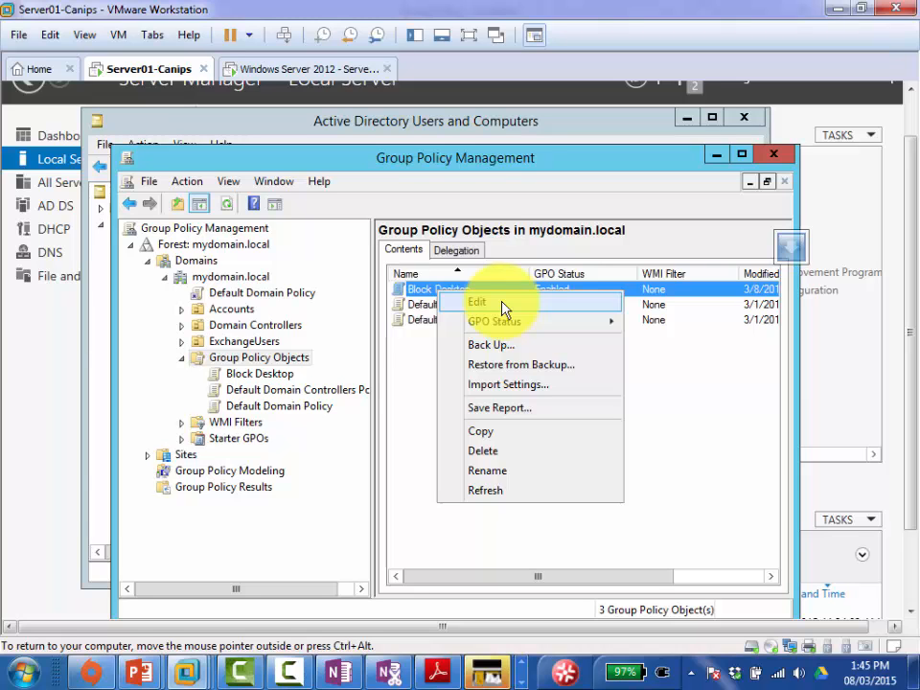
{"action": "left_click", "coordinate": [340, 670]}
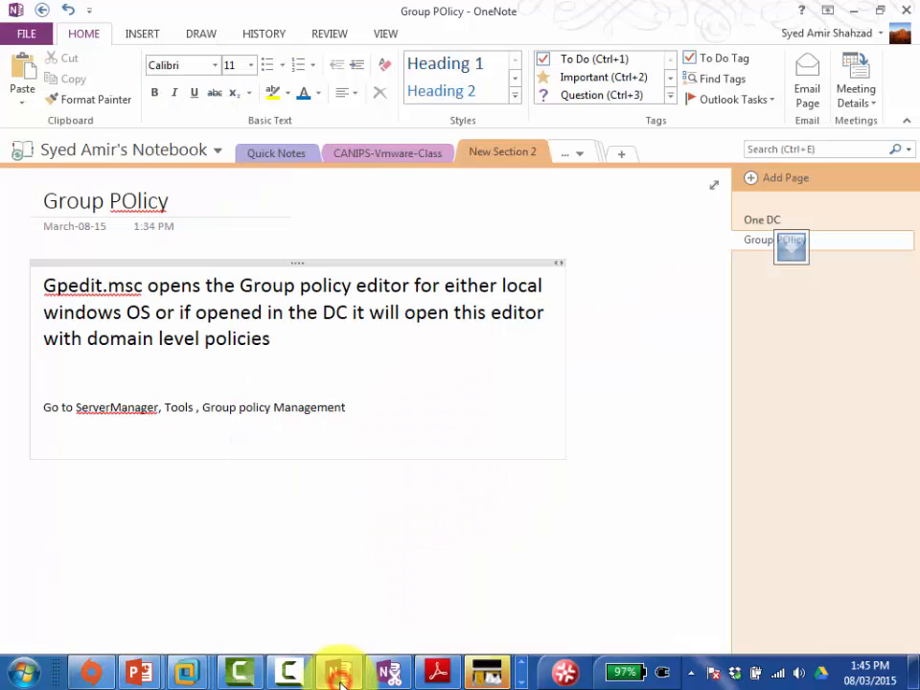
Step: Note the steps to create a new GPO via Group Policy Objects > NEW, name it, and EDIT it
{"action": "left_click", "coordinate": [367, 400]}
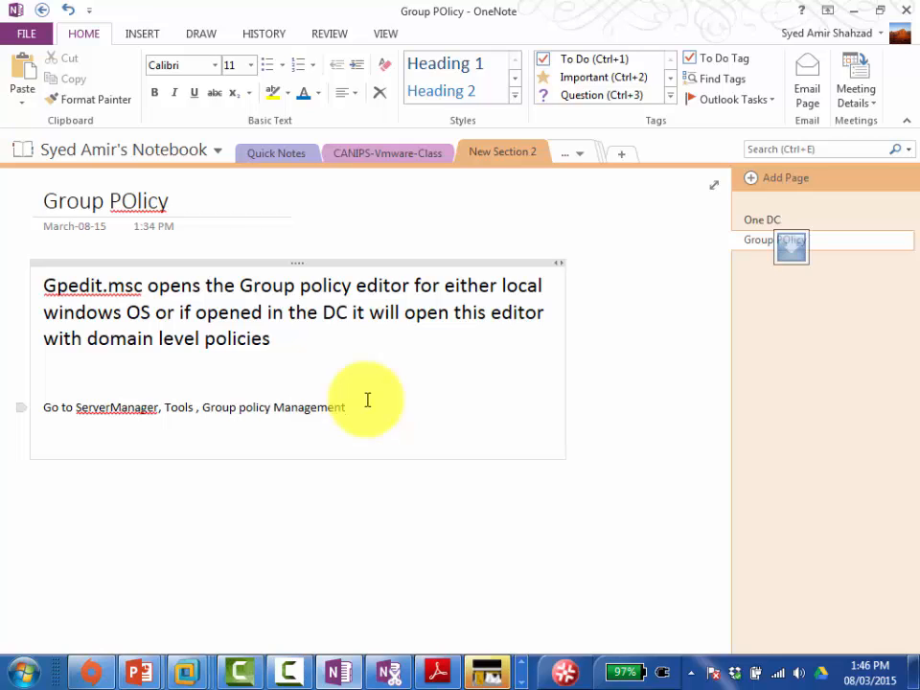
{"action": "key", "text": "Return"}
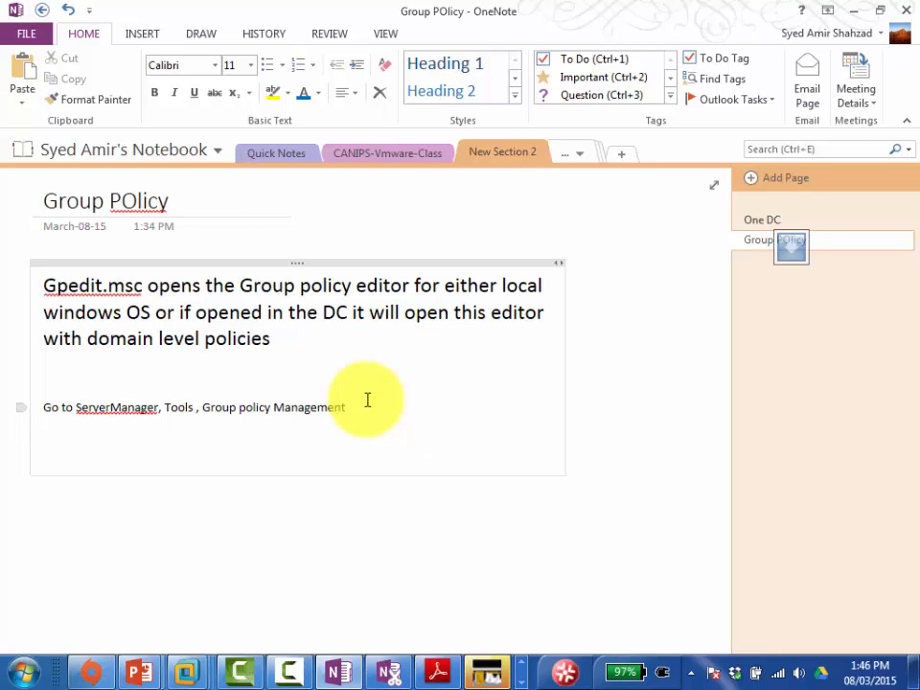
{"action": "type", "text": "Clic"}
{"action": "key", "text": "BackSpace"}
{"action": "key", "text": "BackSpace"}
{"action": "key", "text": "BackSpace"}
{"action": "key", "text": "BackSpace"}
{"action": "type", "text": "roup policy Management Right "}
{"action": "type", "text": "click"}
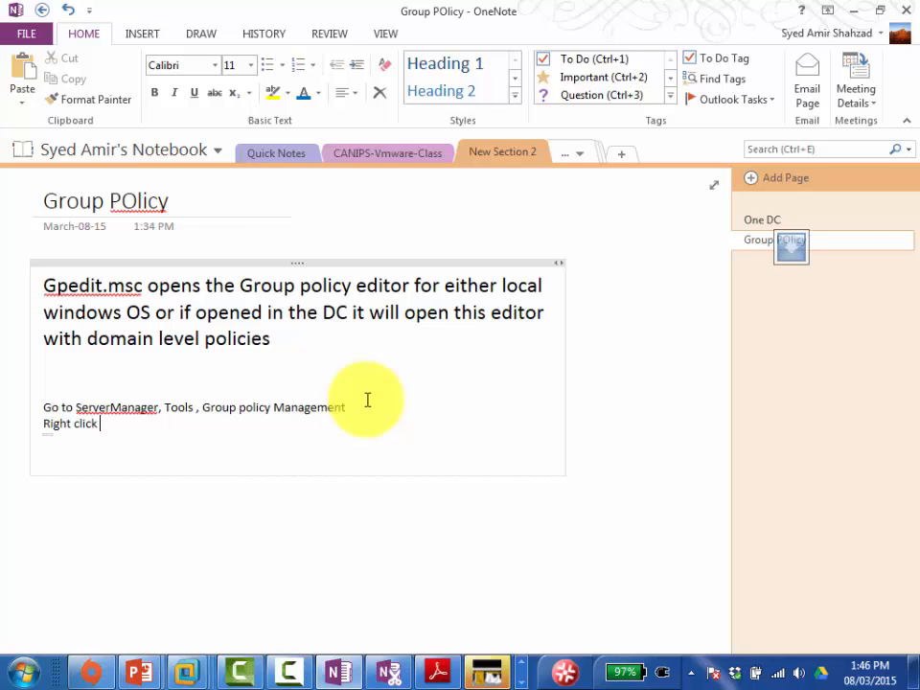
{"action": "type", "text": " \"group Policy Ob"}
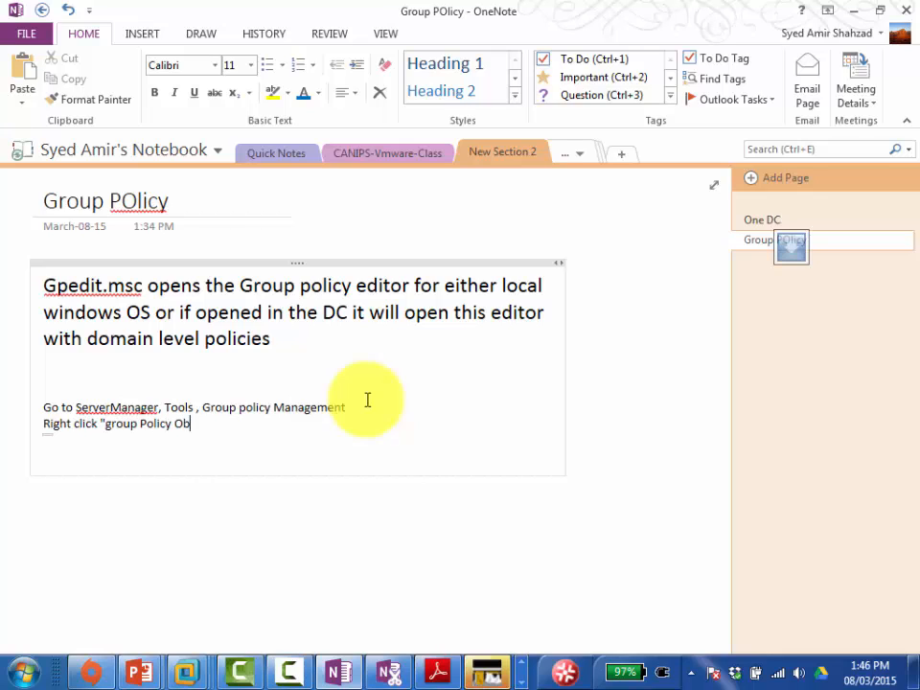
{"action": "type", "text": "jects folder"}
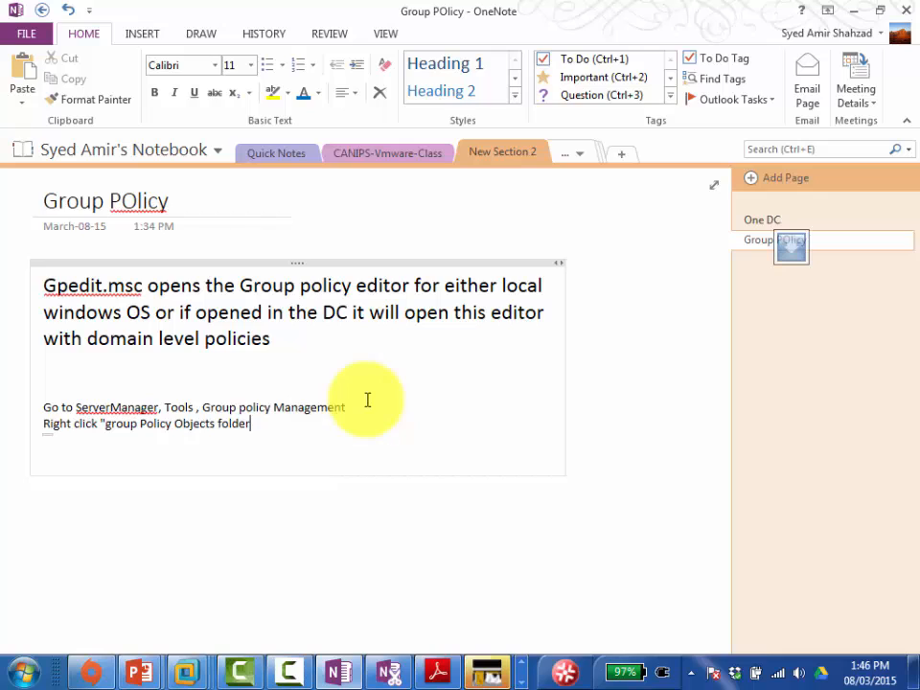
{"action": "type", "text": " and then clcik "}
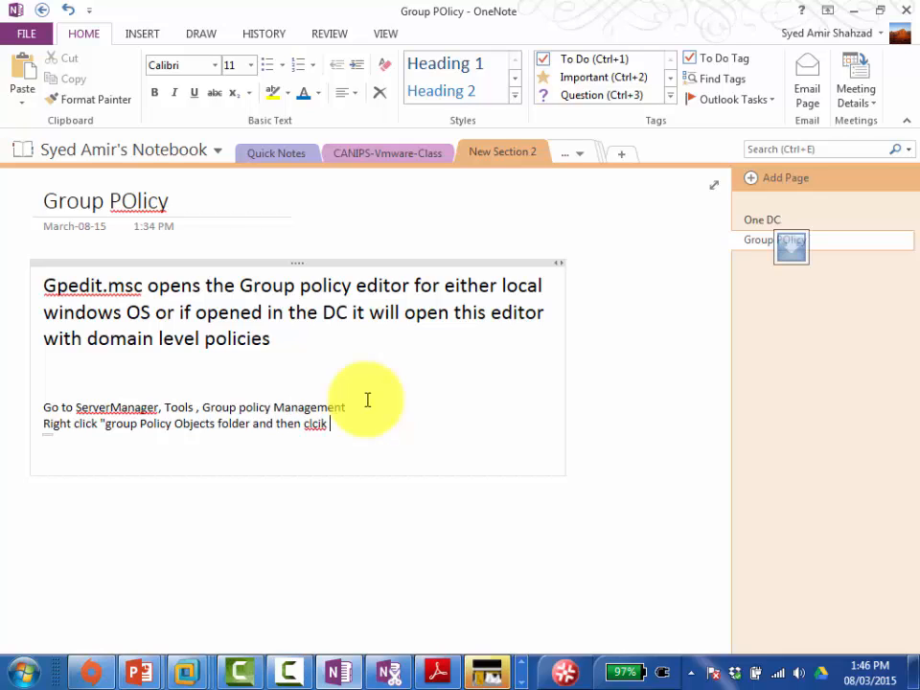
{"action": "type", "text": "NEW "}
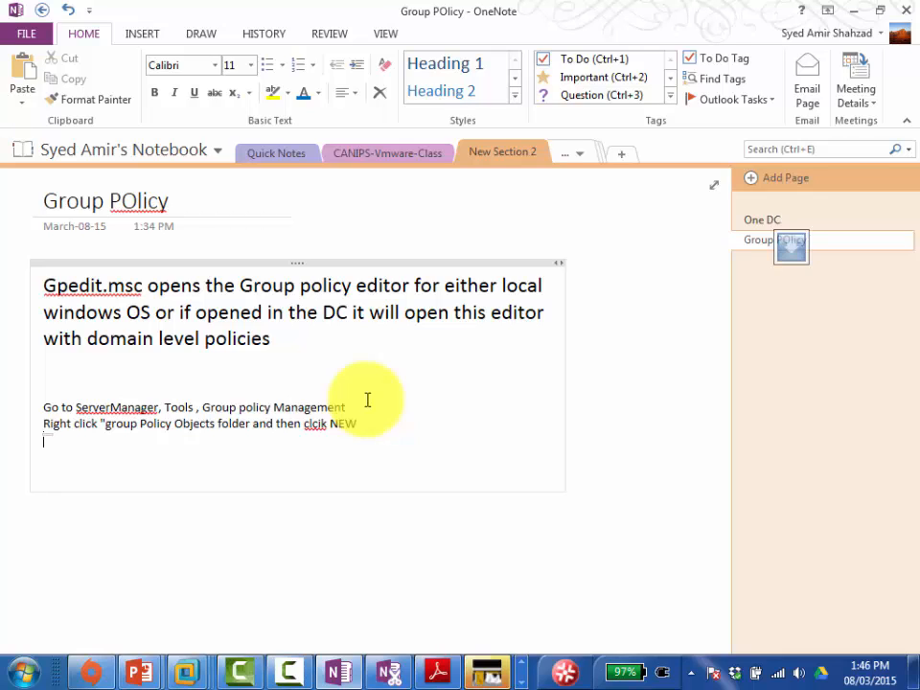
{"action": "type", "text": "Name the poli"}
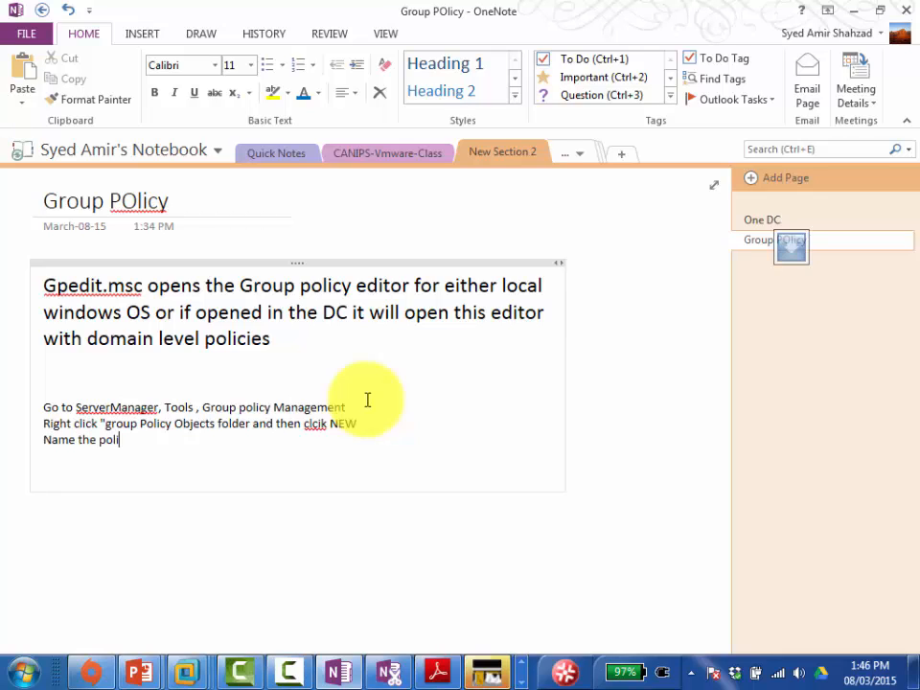
{"action": "type", "text": "cy \"Block desktop\""}
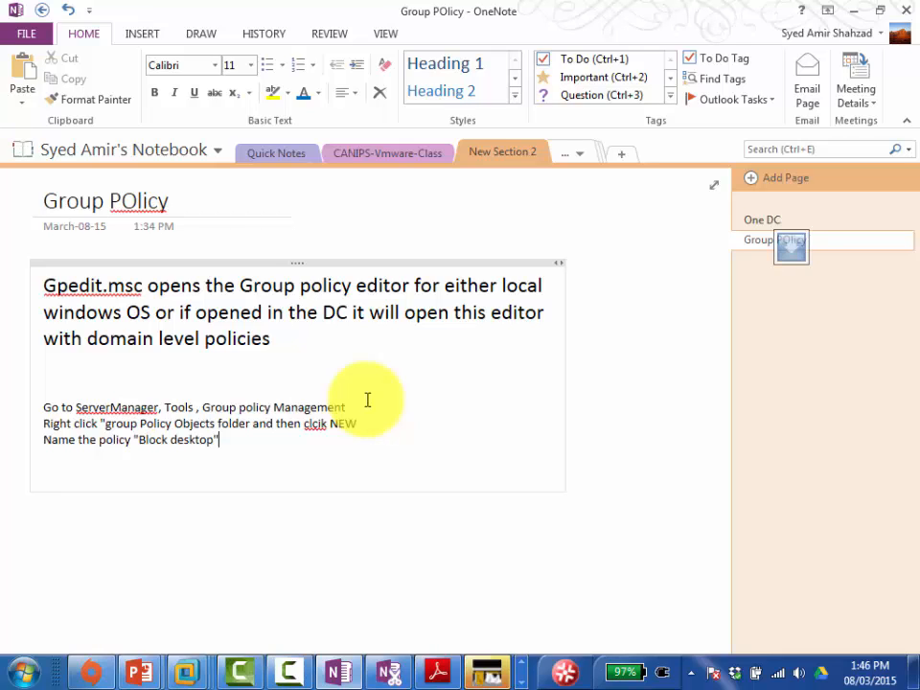
{"action": "key", "text": "Return"}
{"action": "type", "text": "Ri"}
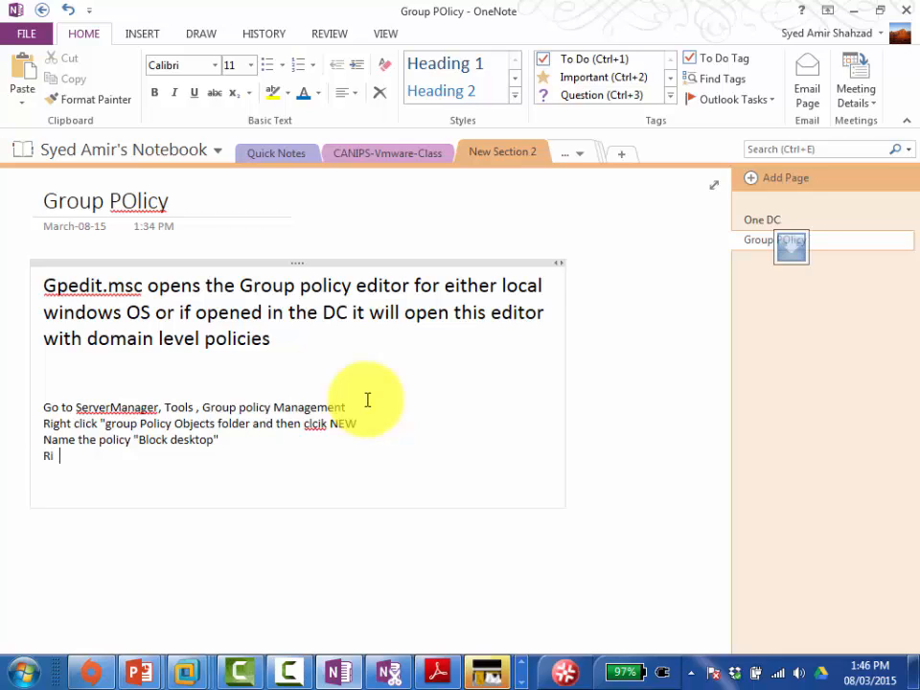
{"action": "type", "text": "ght this nrewl"}
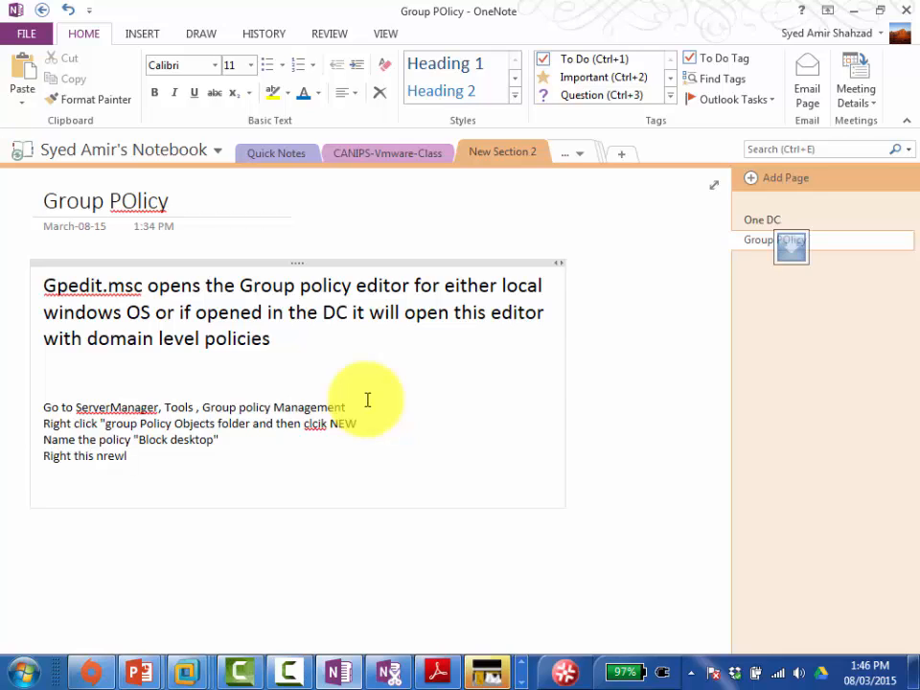
{"action": "key", "text": "BackSpace"}
{"action": "key", "text": "BackSpace"}
{"action": "key", "text": "BackSpace"}
{"action": "key", "text": "BackSpace"}
{"action": "type", "text": "ewly created policy a"}
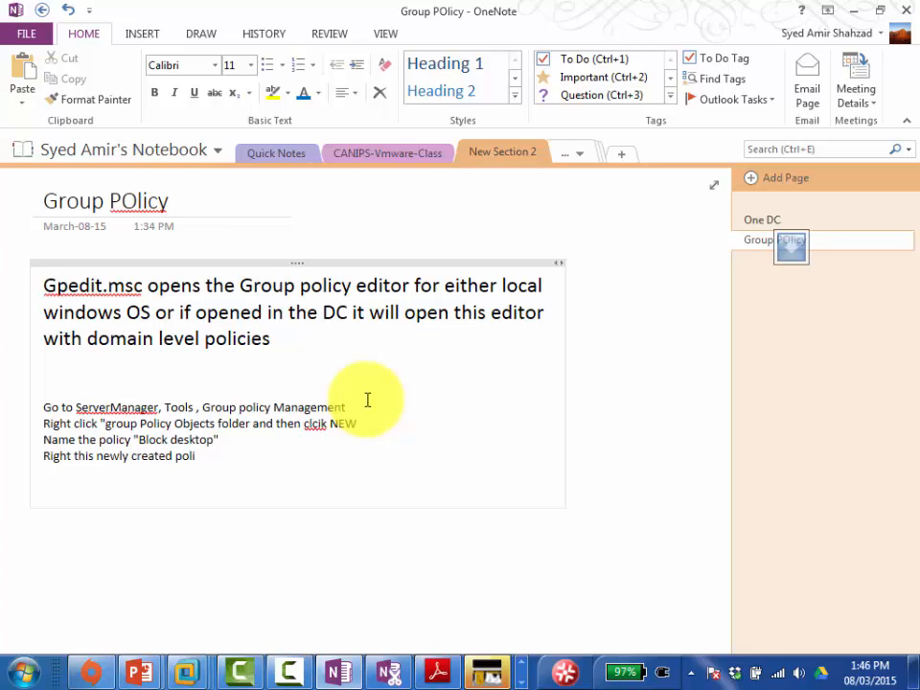
{"action": "type", "text": "nd clicl EDIT"}
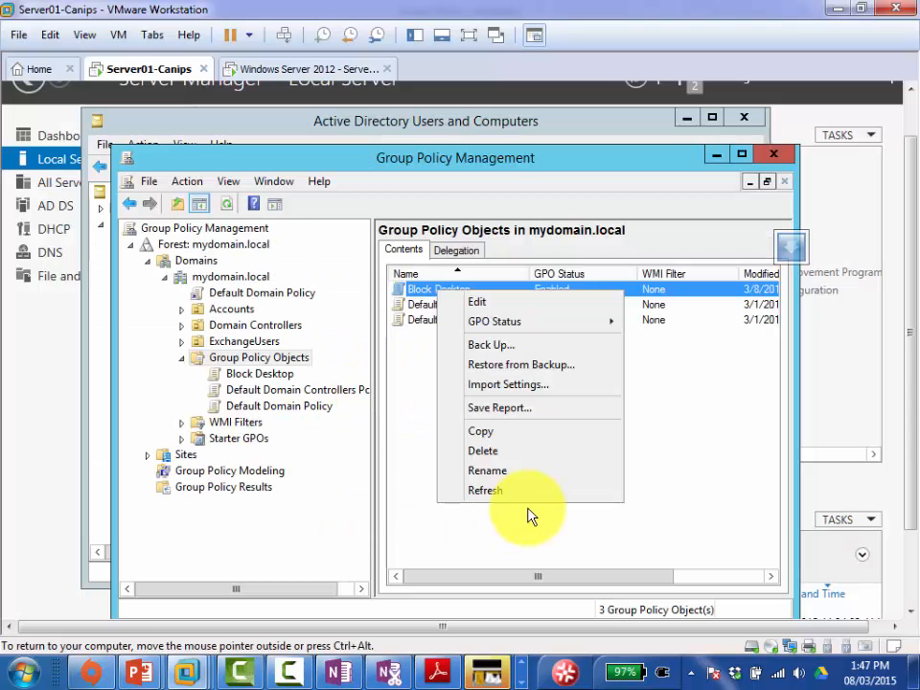
Step: Edit Block Desktop and browse to User Configuration > Policies > Administrative Templates > Desktop settings
{"action": "left_click", "coordinate": [518, 305]}
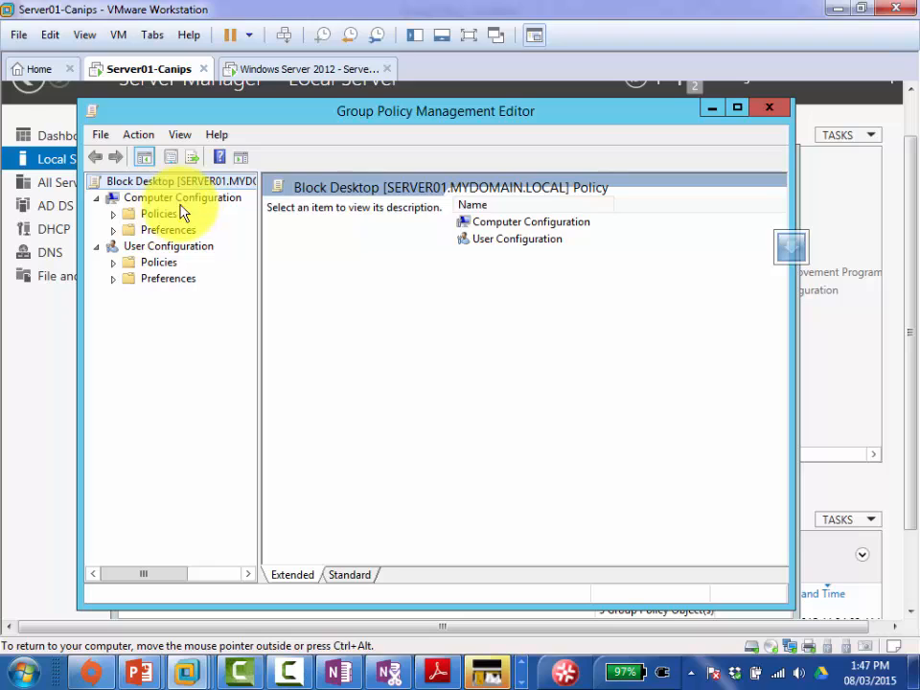
{"action": "left_click", "coordinate": [113, 268]}
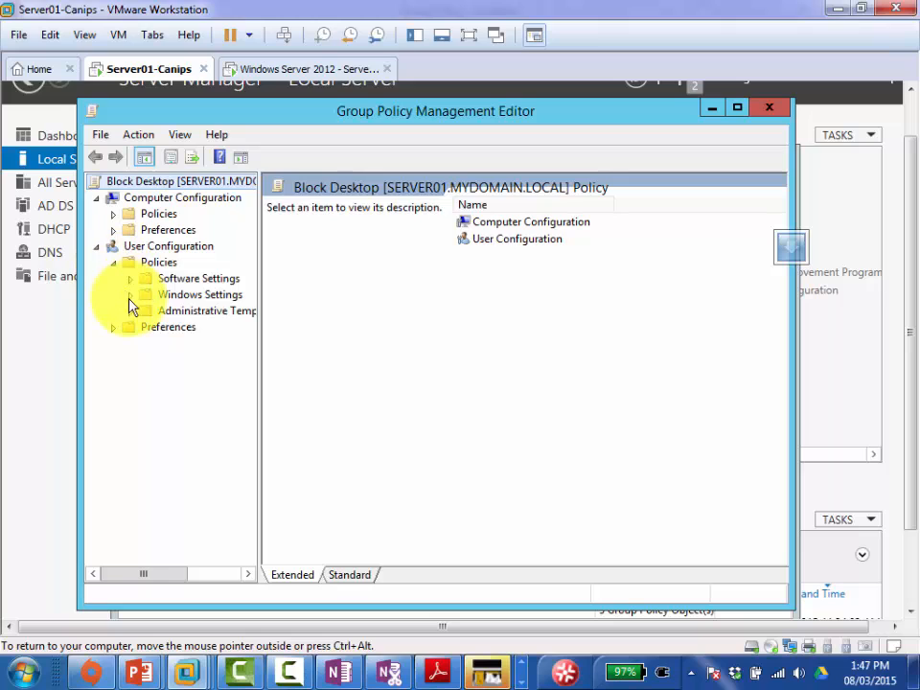
{"action": "left_click", "coordinate": [131, 313]}
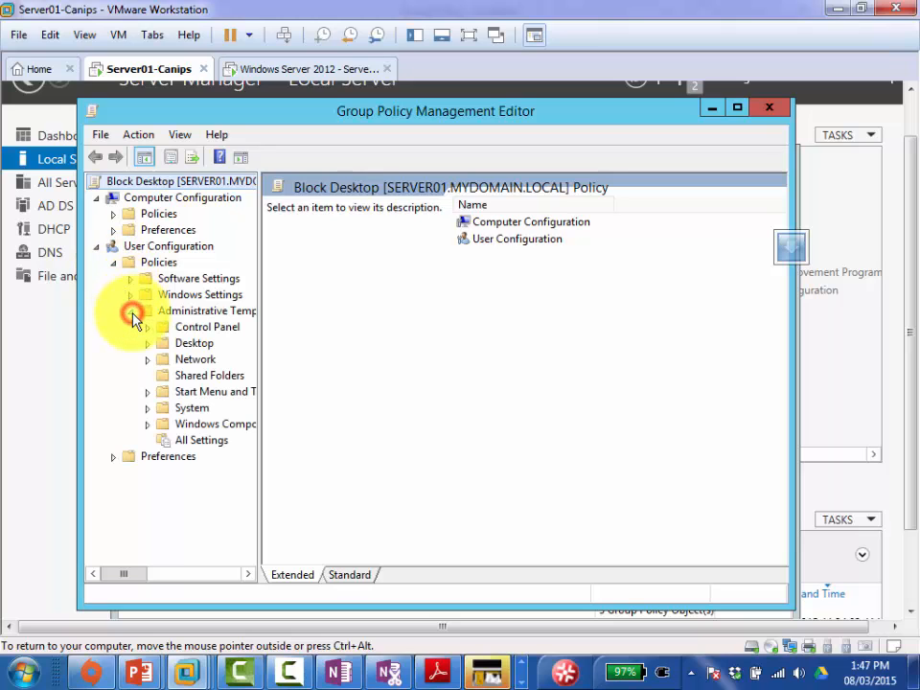
{"action": "left_click", "coordinate": [191, 344]}
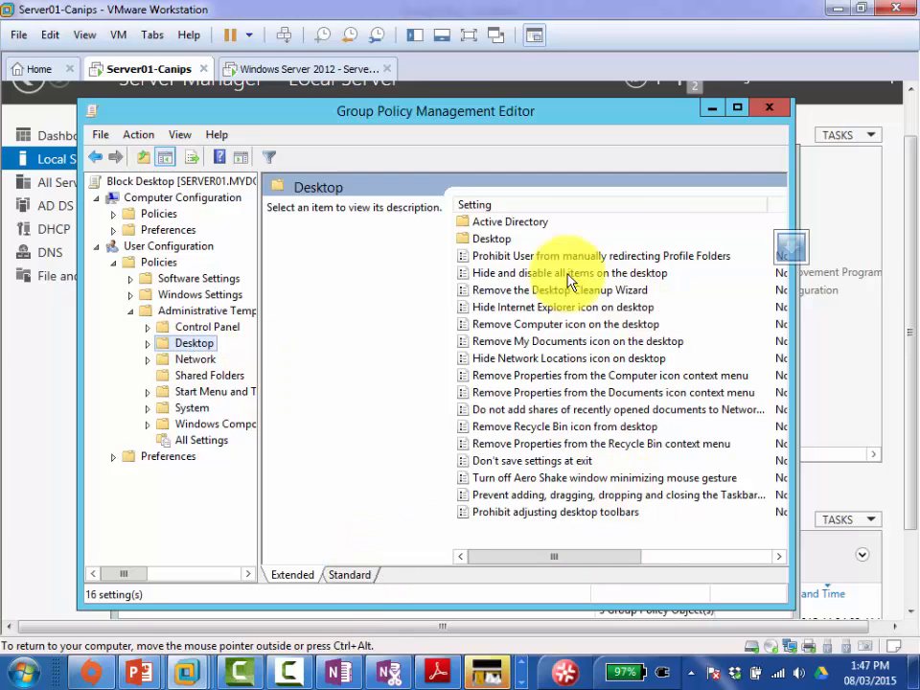
{"action": "left_click", "coordinate": [526, 275]}
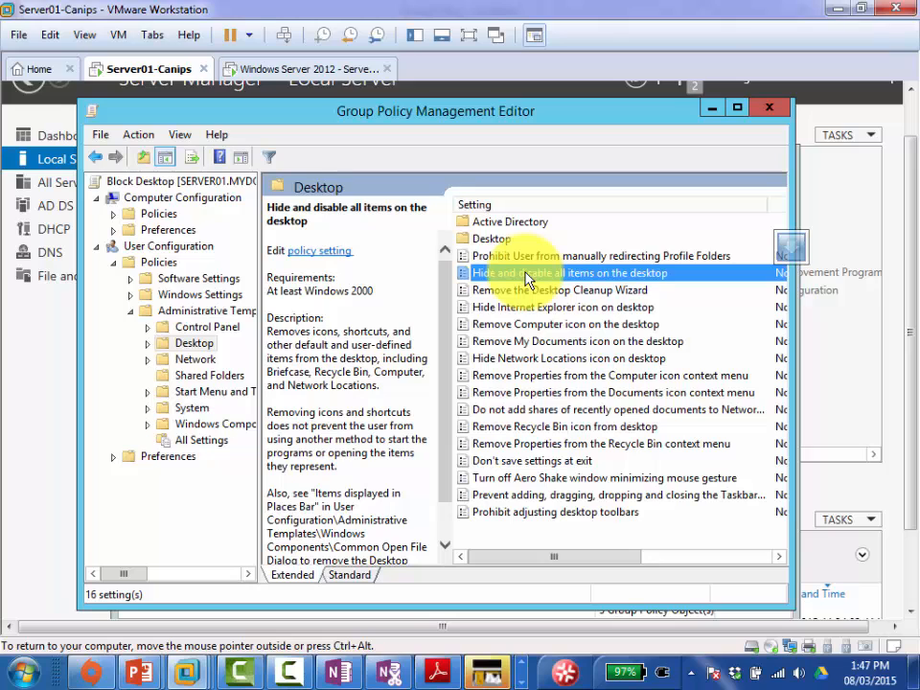
Step: Set 'Hide and disable all items on the desktop' to Enabled and apply it
{"action": "double_click", "coordinate": [527, 276]}
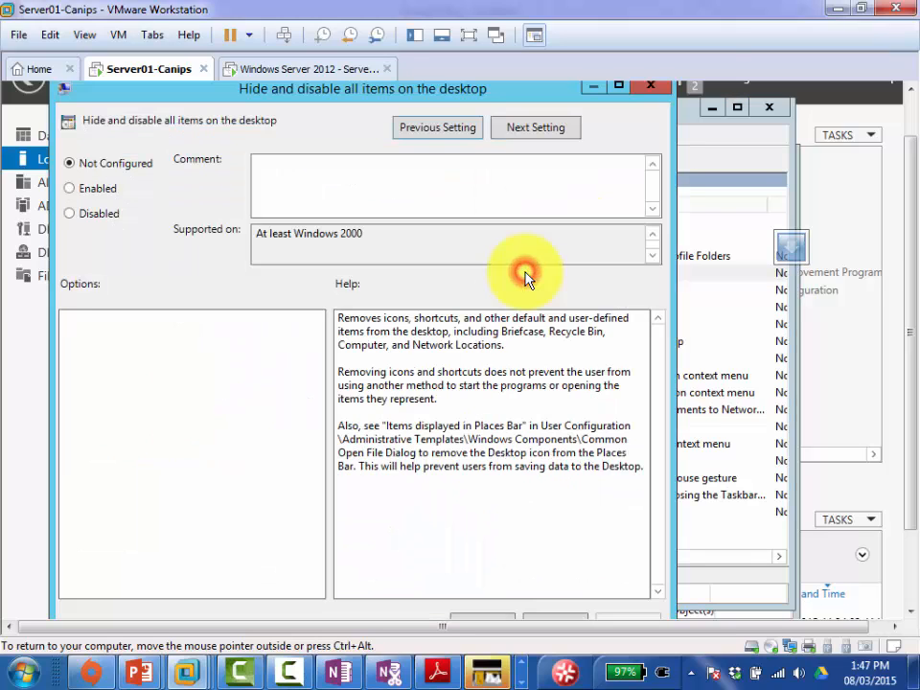
{"action": "left_click", "coordinate": [96, 188]}
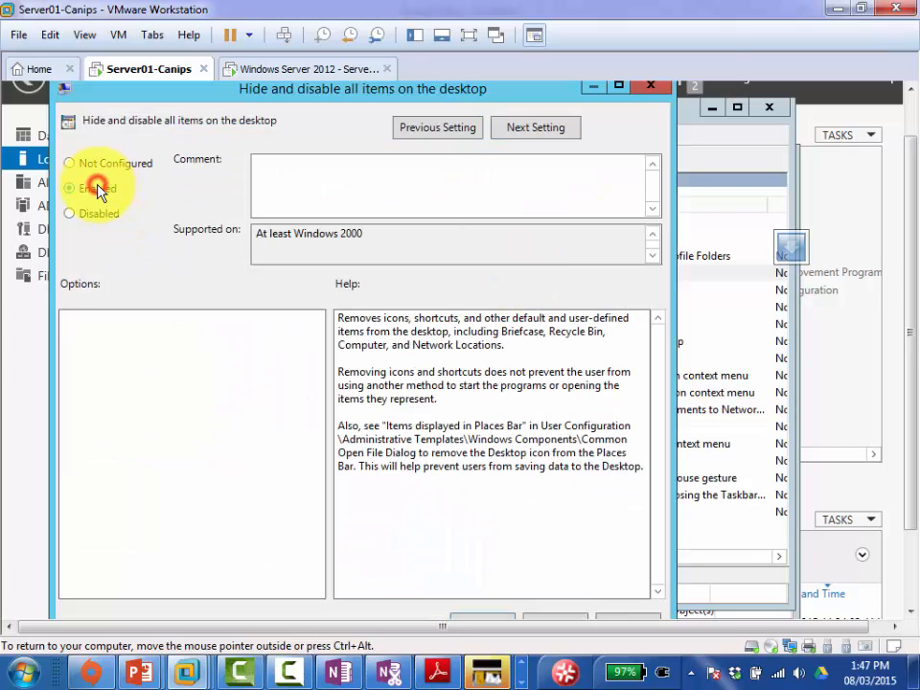
{"action": "left_click", "coordinate": [644, 619]}
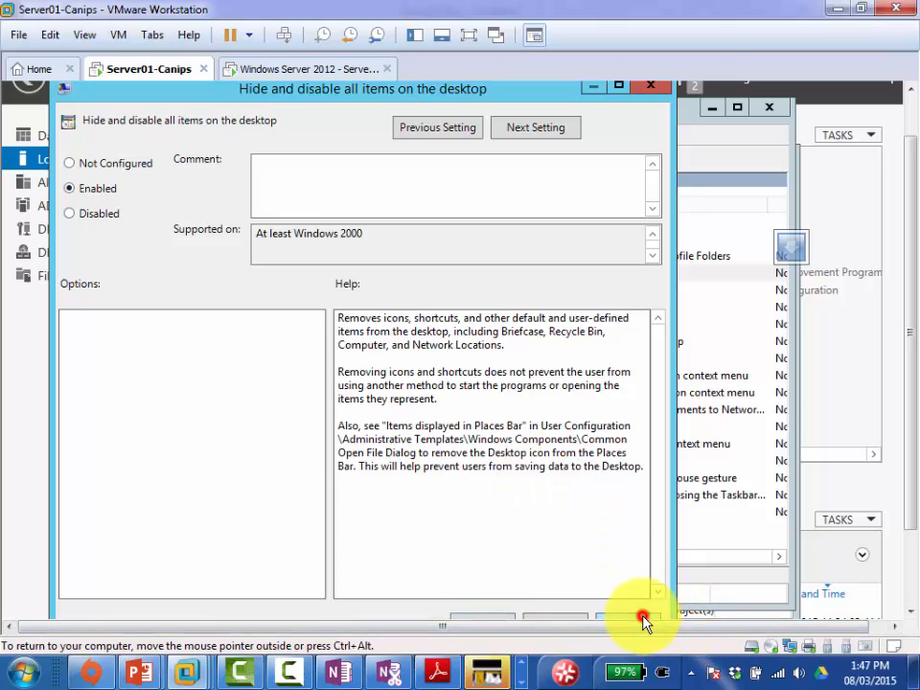
{"action": "left_click", "coordinate": [478, 621]}
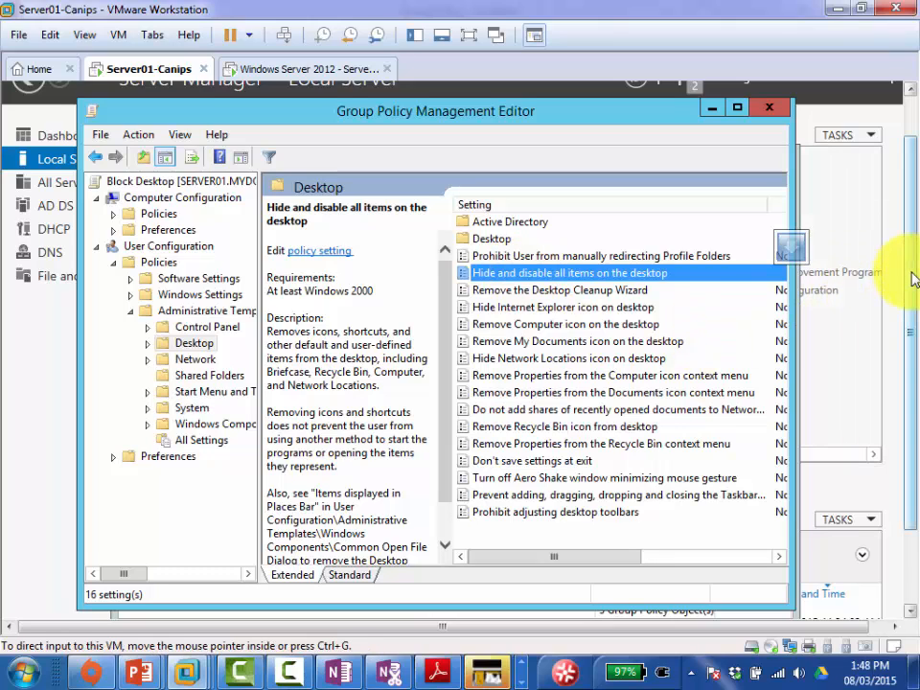
Step: Enter gpupdate /force in Server01's command prompt without running it
{"action": "left_click_drag", "start_coordinate": [913, 278], "coordinate": [906, 376]}
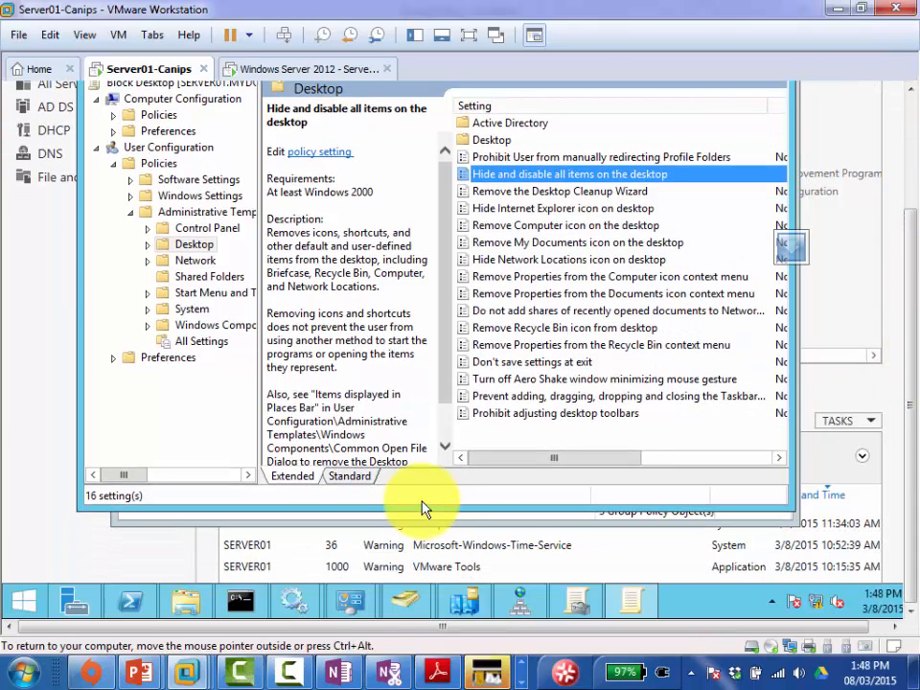
{"action": "left_click", "coordinate": [243, 599]}
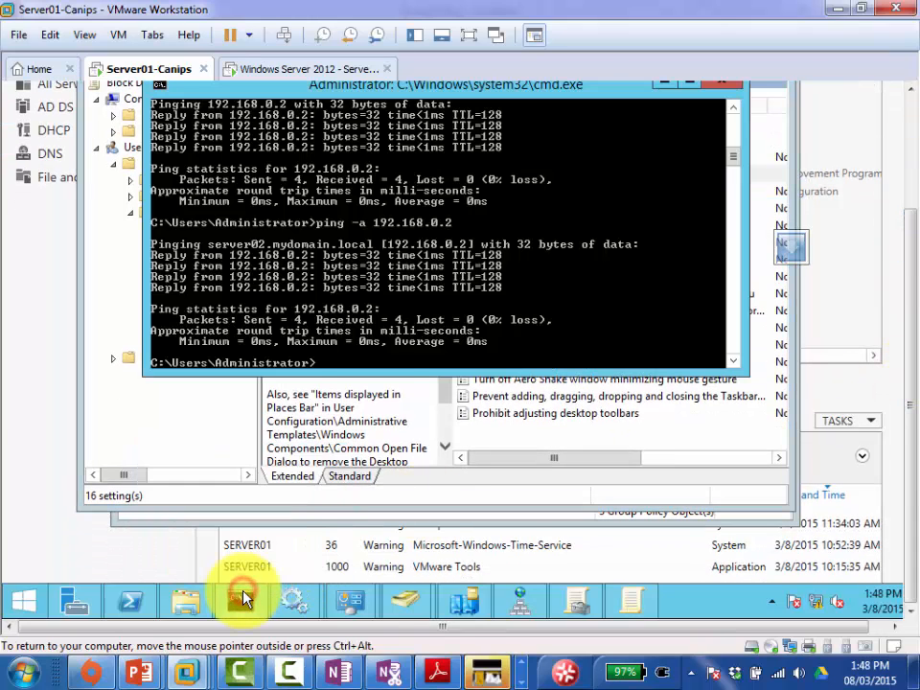
{"action": "left_click", "coordinate": [377, 362]}
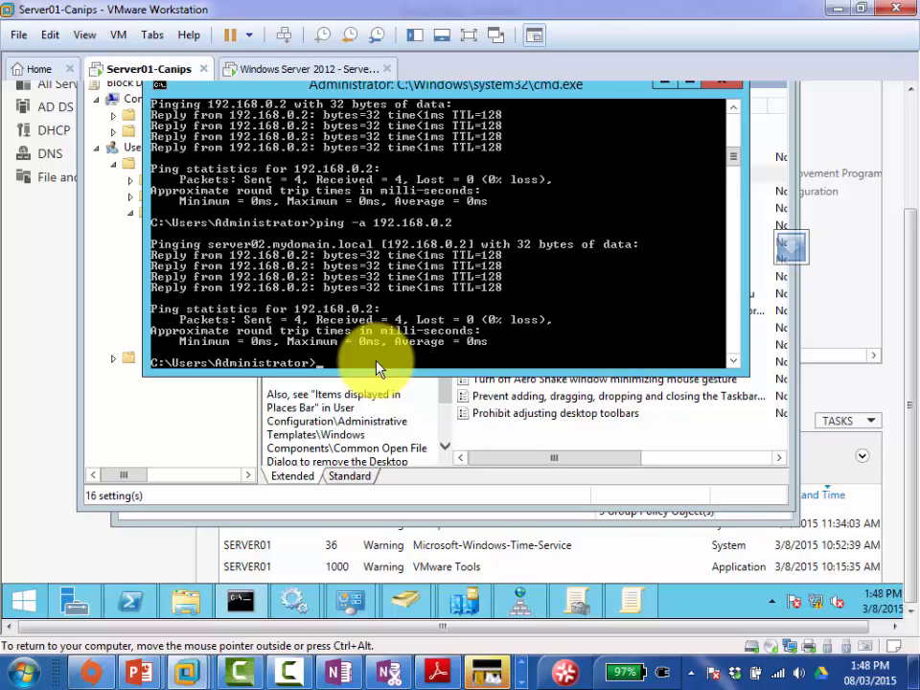
{"action": "type", "text": "gpupdate /force"}
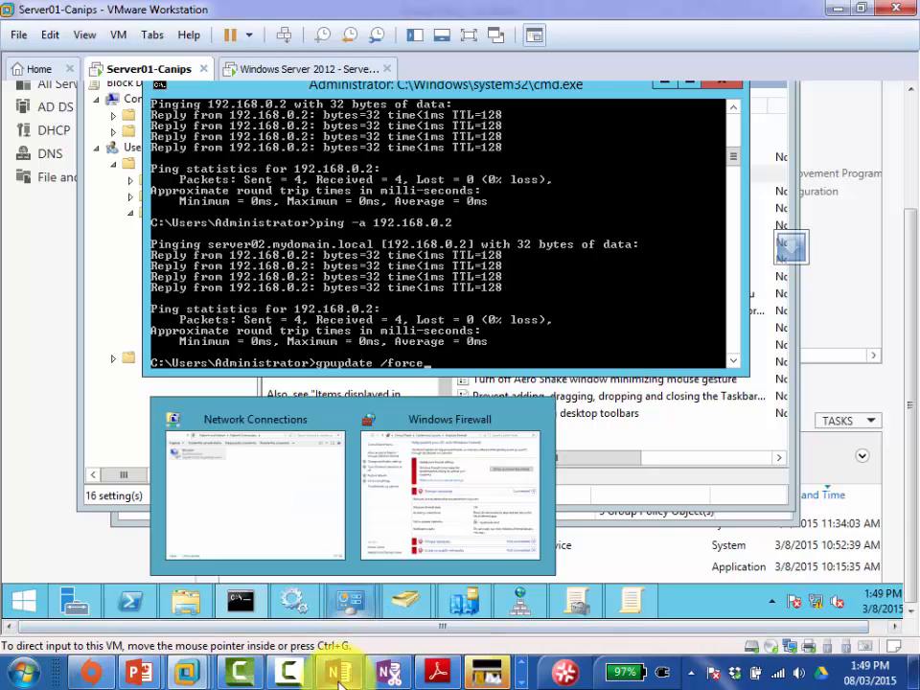
{"action": "mouse_move", "coordinate": [340, 677]}
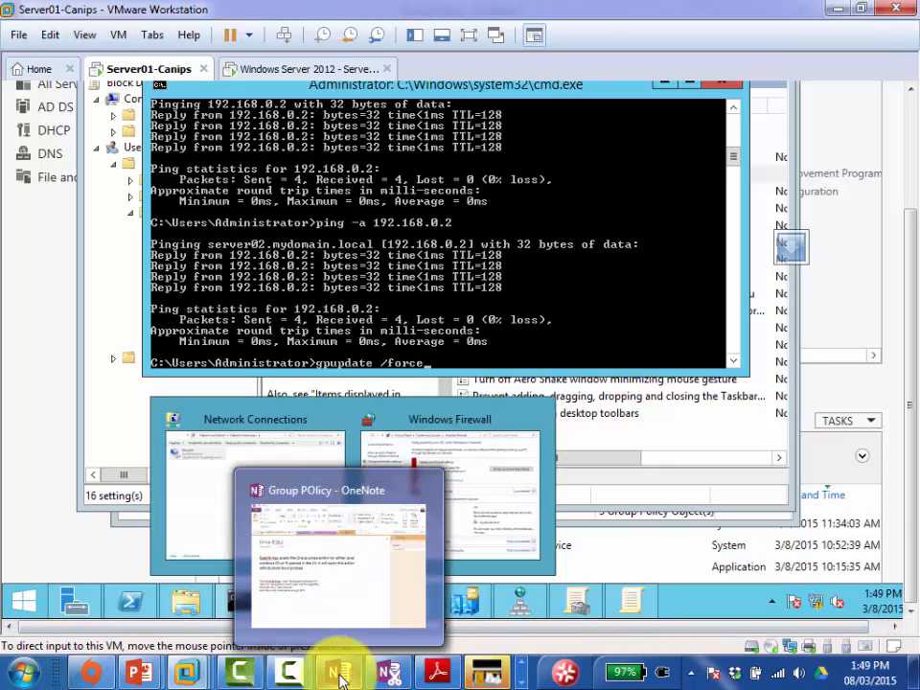
Step: Add note lines: Go to user Settings, Go to Policies, Go to Administrative templates, Click Desktop
{"action": "left_click", "coordinate": [333, 608]}
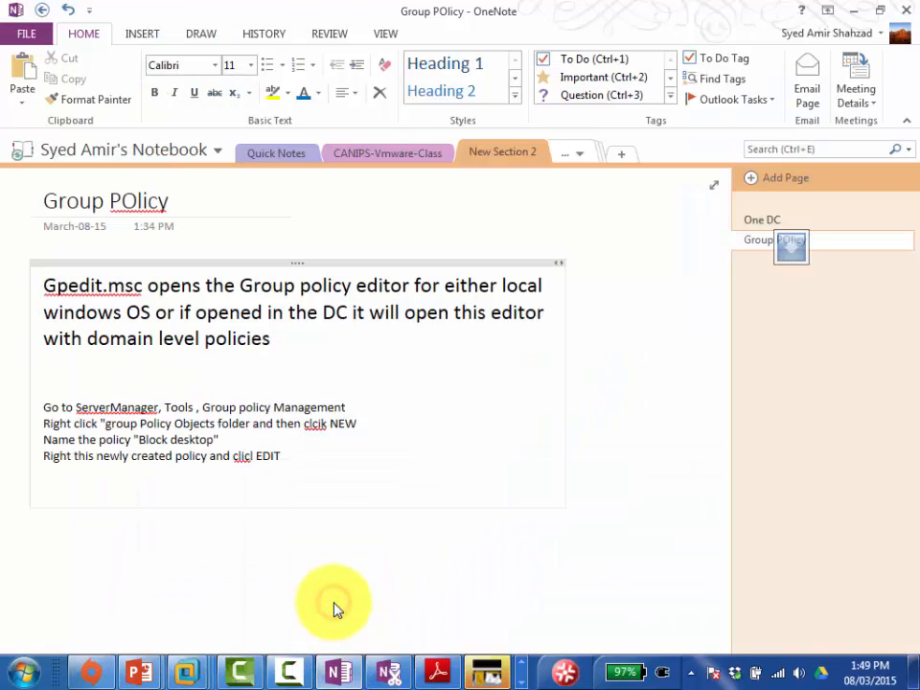
{"action": "key", "text": "Return"}
{"action": "type", "text": "Go to"}
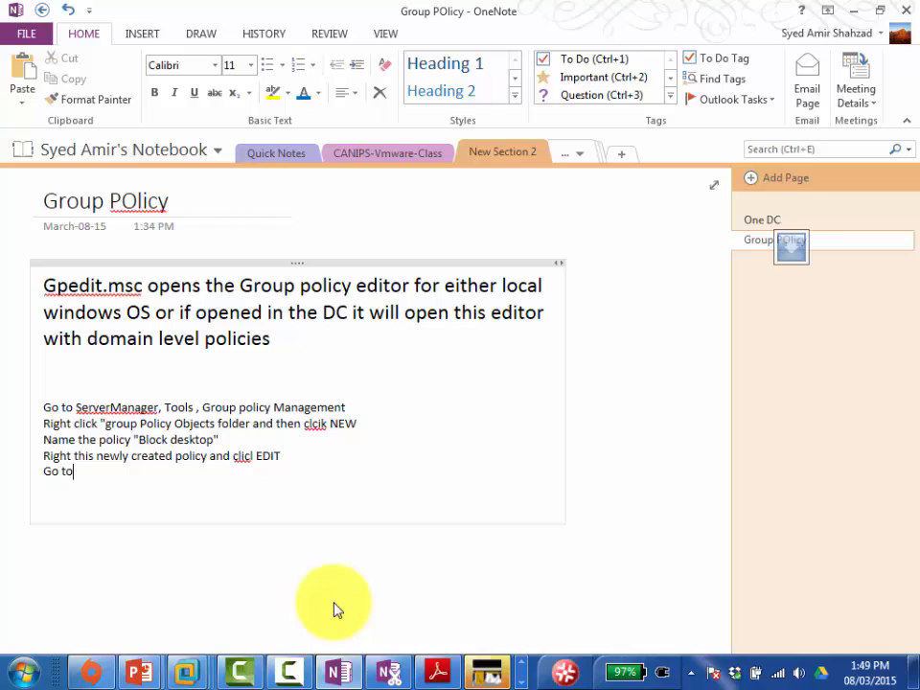
{"action": "type", "text": " user Settings"}
{"action": "key", "text": "Return"}
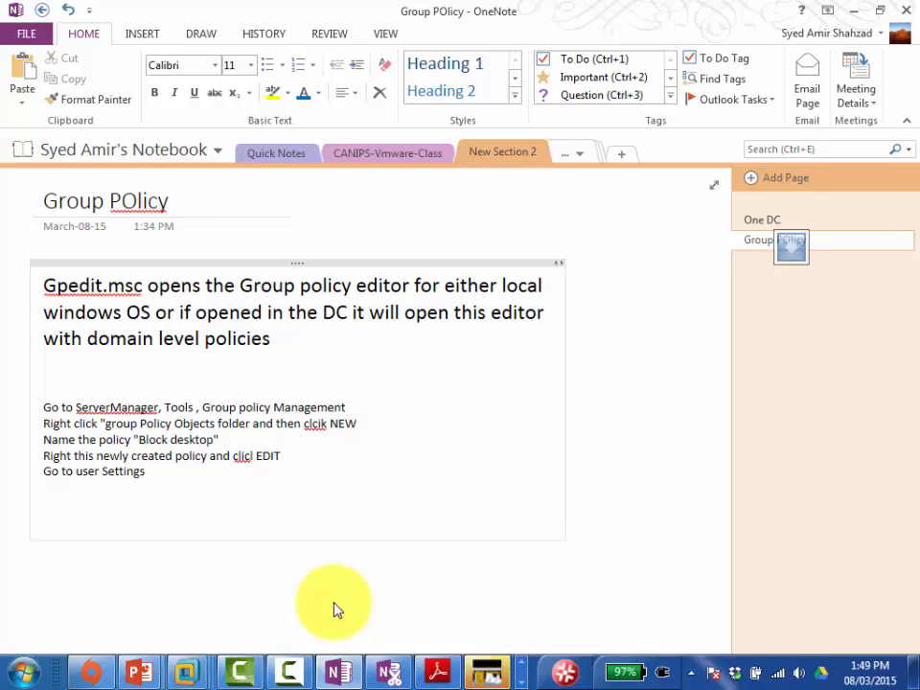
{"action": "type", "text": "Go to Policies"}
{"action": "key", "text": "Return"}
{"action": "type", "text": "Go to "}
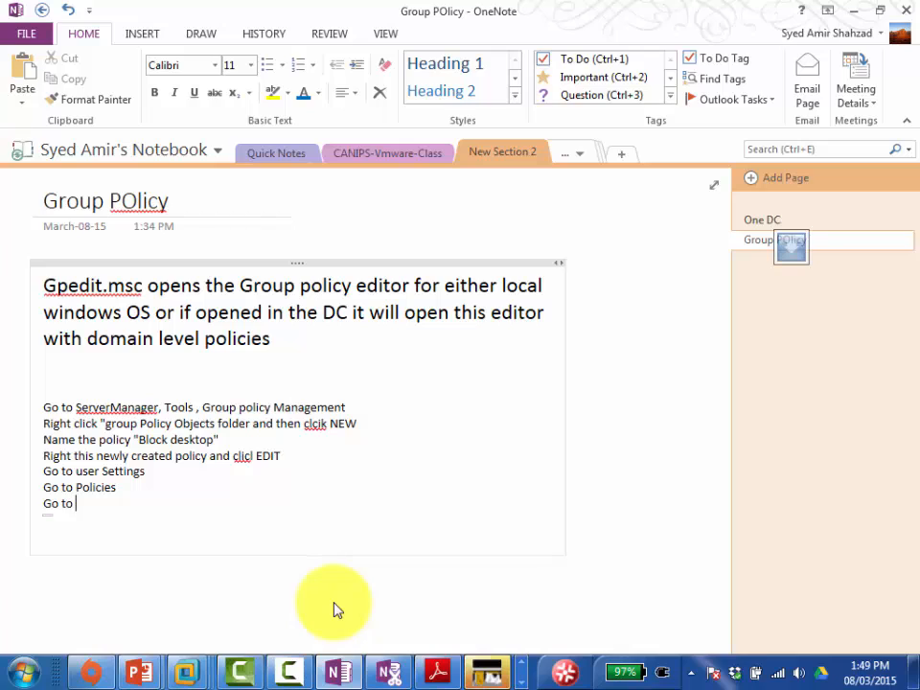
{"action": "type", "text": "Administrative templates"}
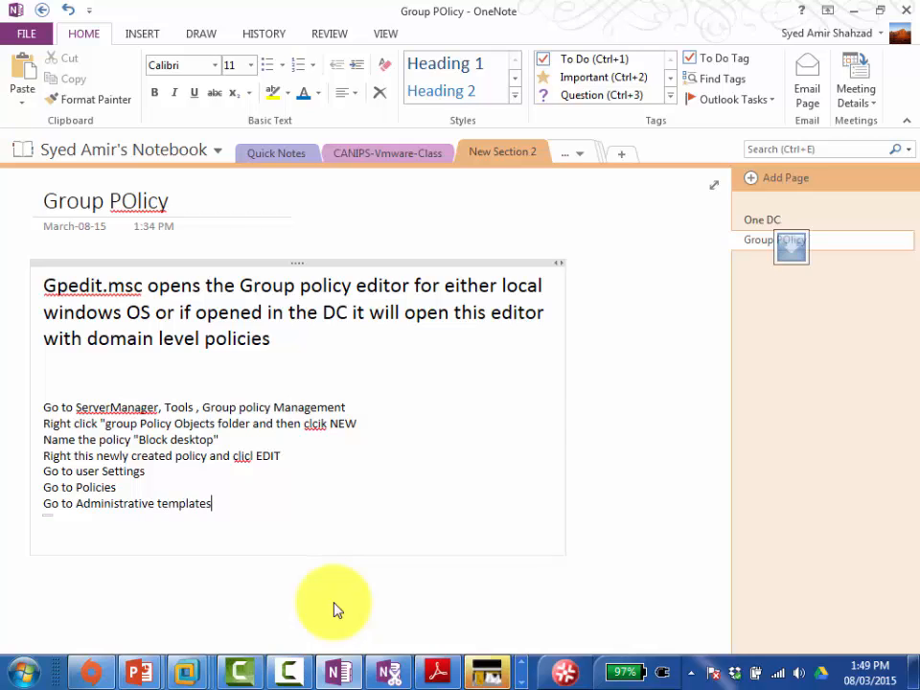
{"action": "key", "text": "Return"}
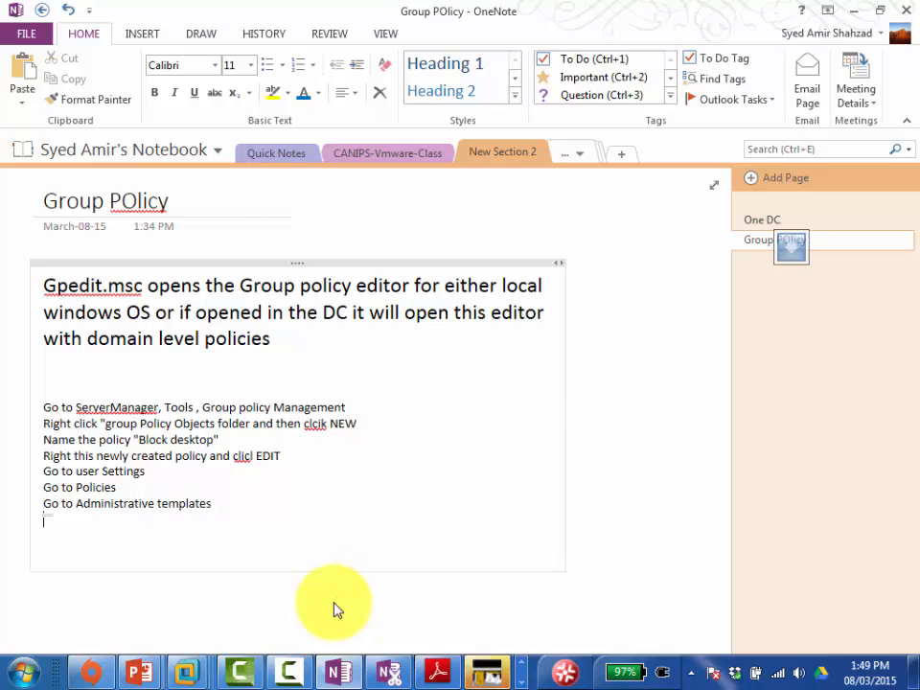
{"action": "type", "text": "Click Desktop"}
Step: Add lines on enabling the 2nd policy, opening command prompt and typing GPUPDATE /force, then select all
{"action": "key", "text": "Return"}
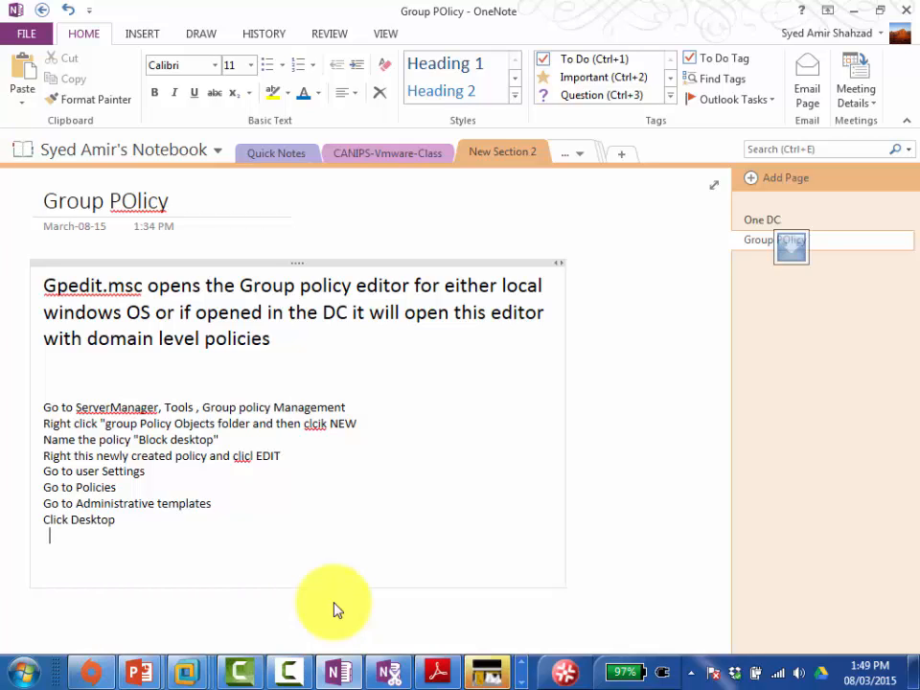
{"action": "type", "text": "The 2nd policy \"Disable "}
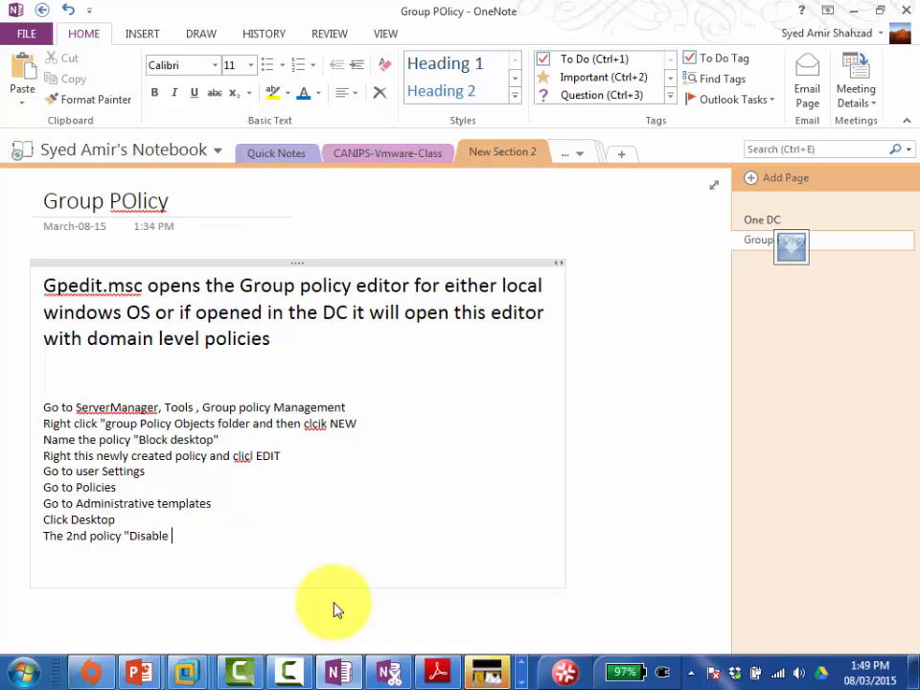
{"action": "type", "text": "and Hid ....."}
{"action": "key", "text": "Return"}
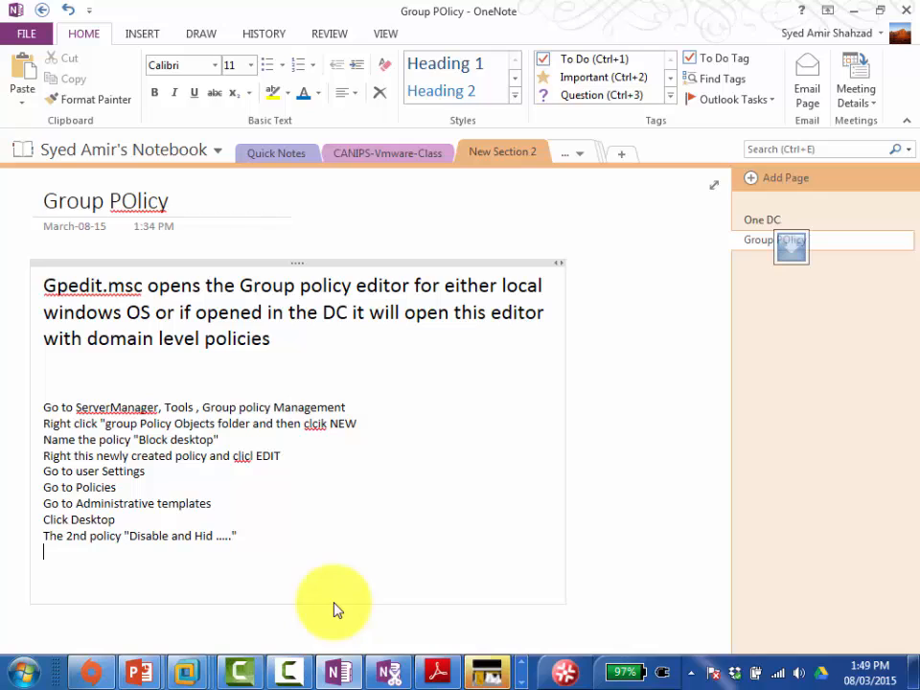
{"action": "type", "text": "Double click th"}
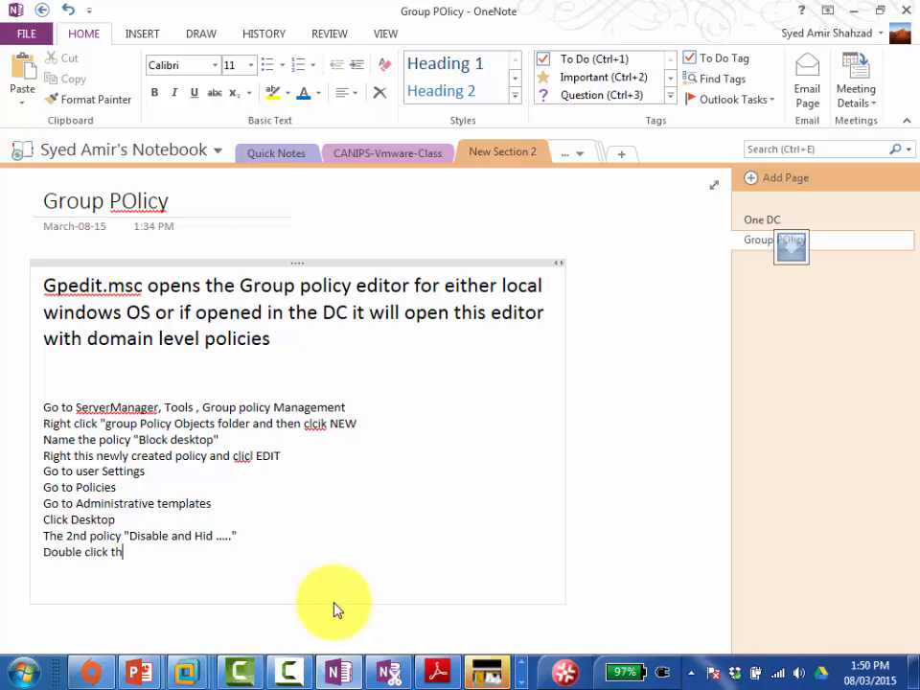
{"action": "type", "text": "e policy and enab"}
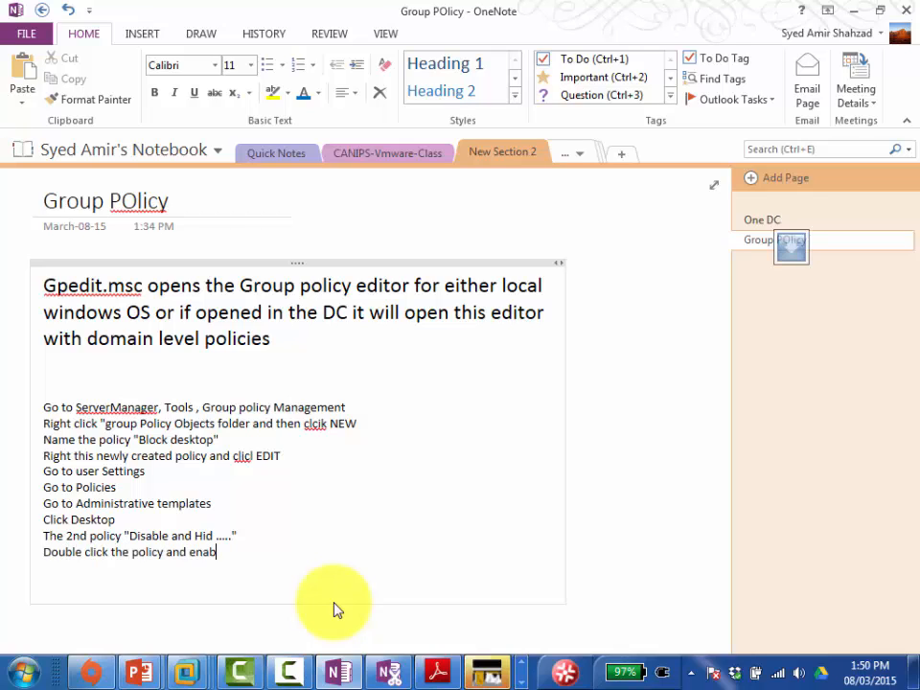
{"action": "type", "text": "le it and clcik apply a "}
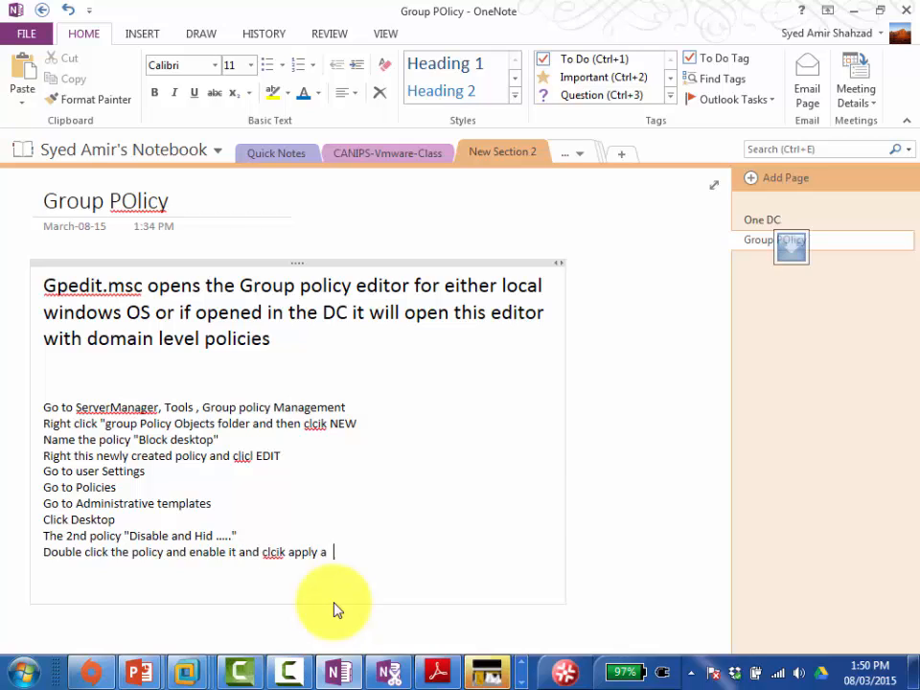
{"action": "type", "text": "nd ok"}
{"action": "key", "text": "Return"}
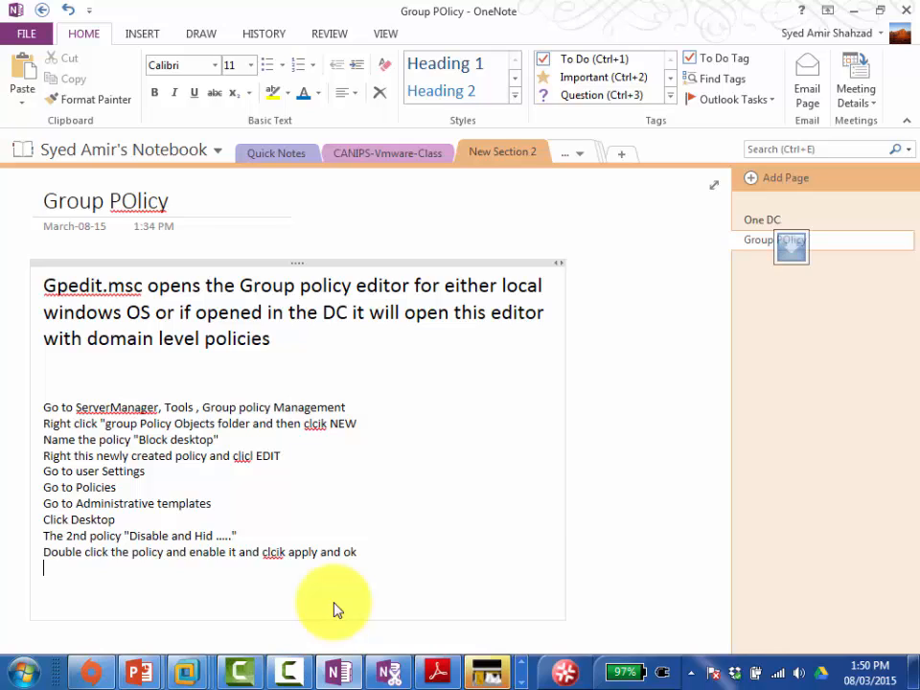
{"action": "type", "text": "Open command prompt"}
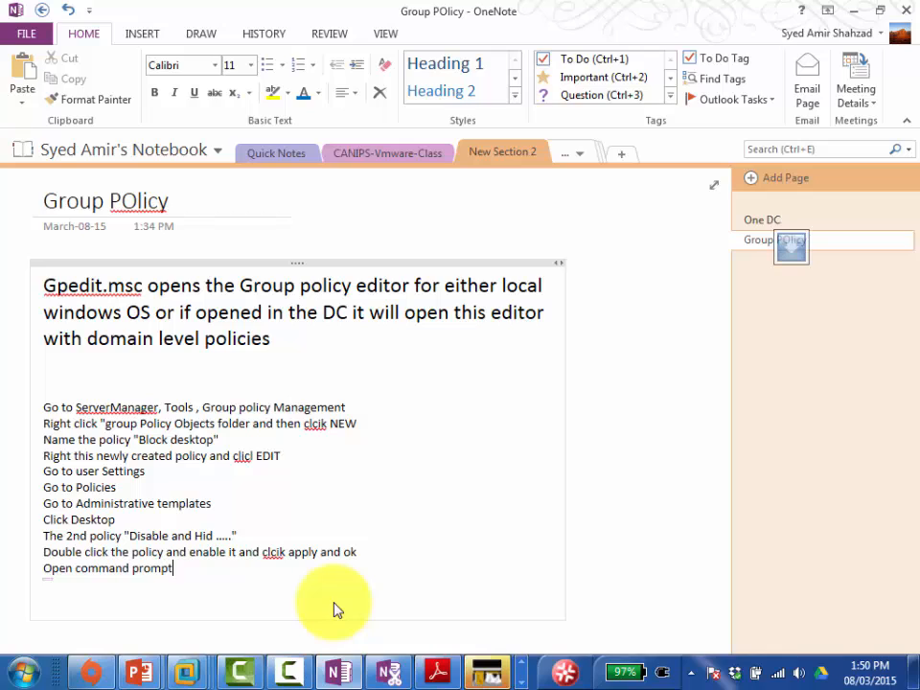
{"action": "key", "text": "Return"}
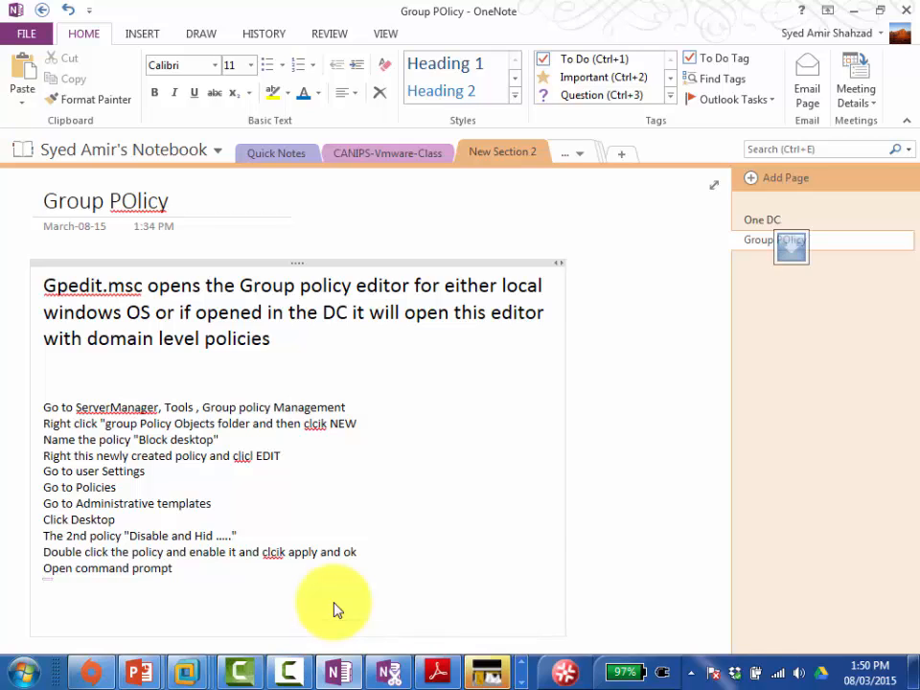
{"action": "type", "text": "Type"}
{"action": "type", "text": "GPUPDAT"}
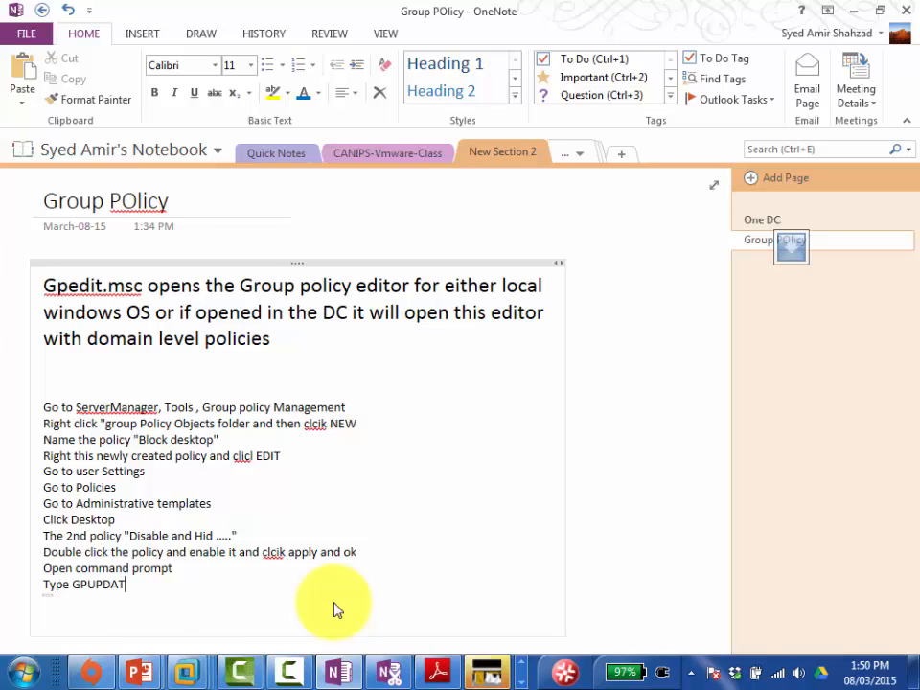
{"action": "type", "text": "E /force"}
{"action": "key", "text": "shift+Home"}
{"action": "key", "text": "ctrl+a"}
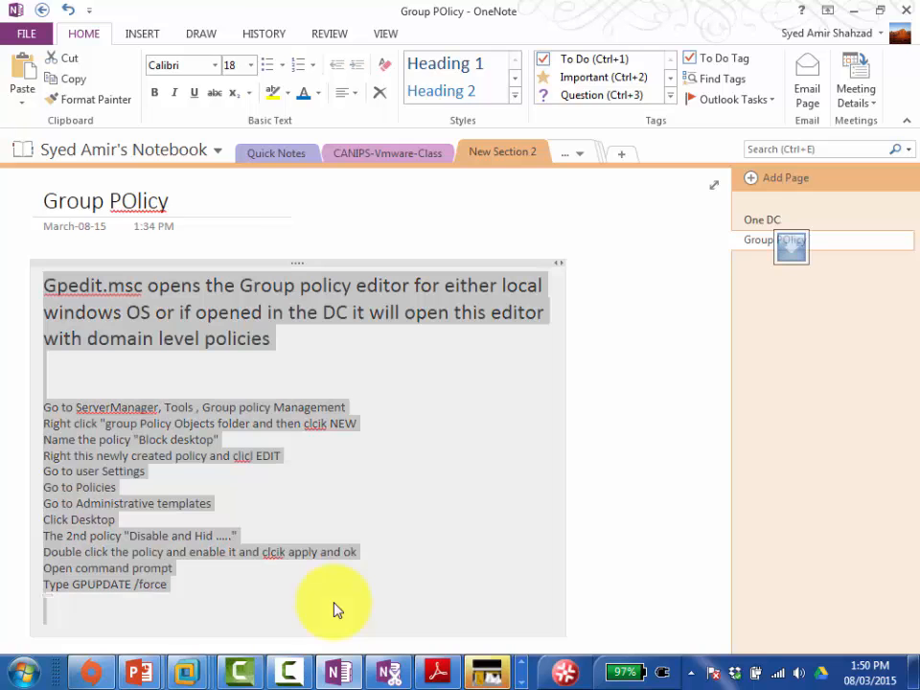
{"action": "left_click", "coordinate": [252, 66]}
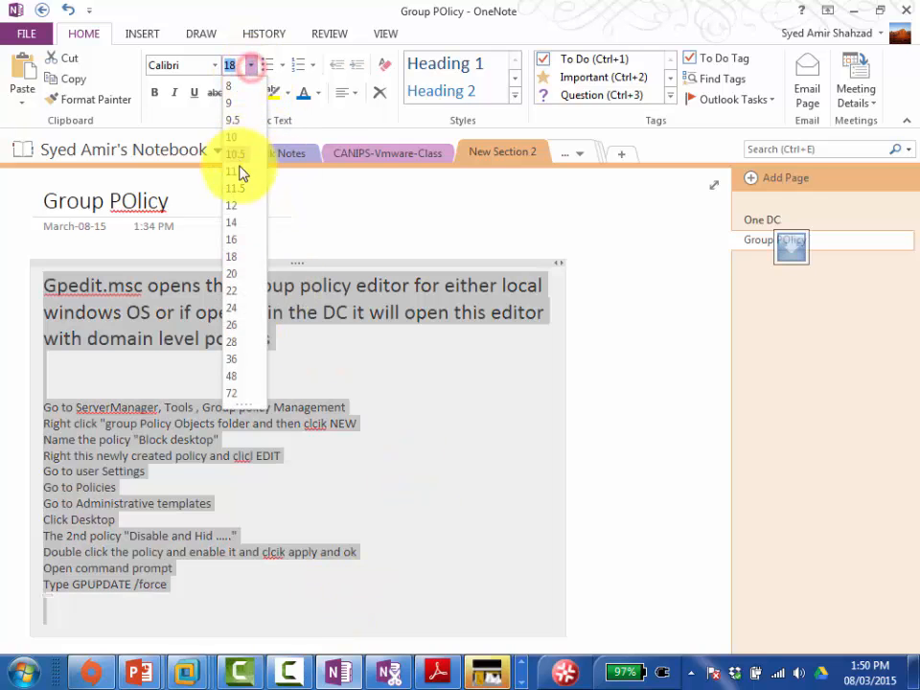
Step: Set all the Group POlicy note text to size 18 and deselect it
{"action": "left_click", "coordinate": [244, 256]}
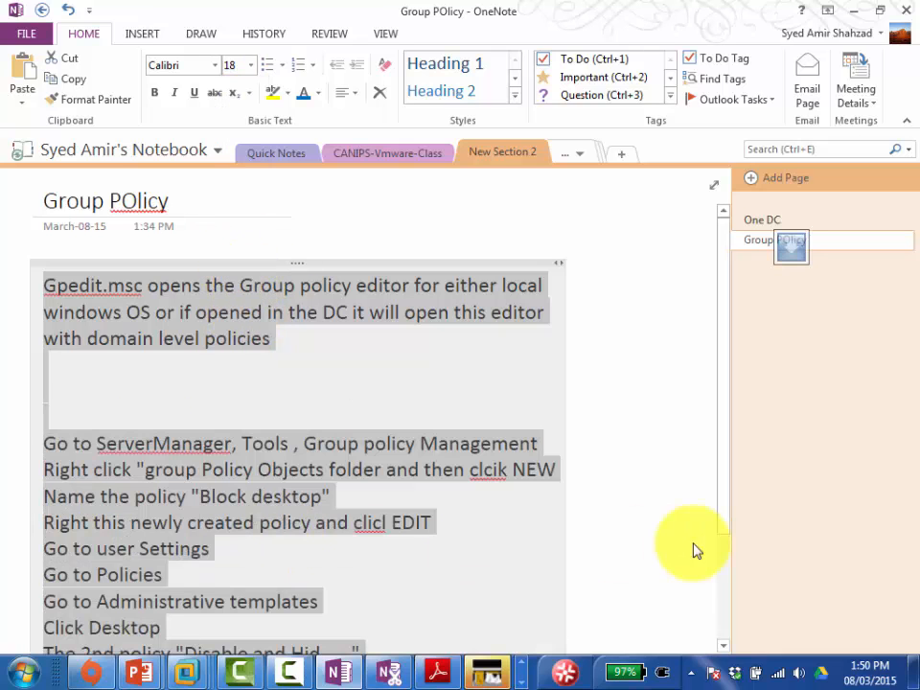
{"action": "left_click_drag", "start_coordinate": [722, 443], "coordinate": [763, 624]}
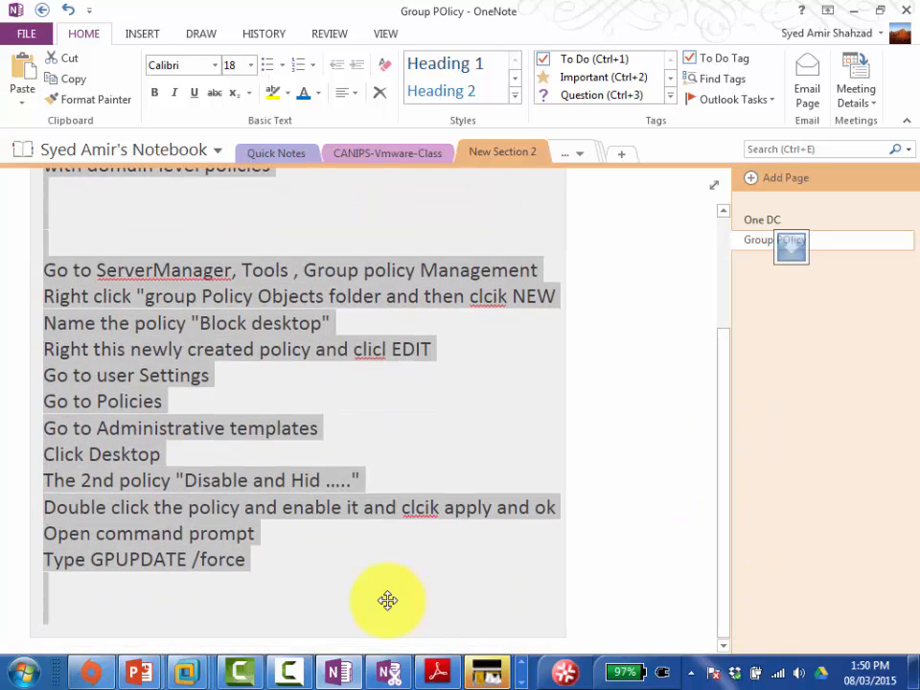
{"action": "left_click", "coordinate": [257, 559]}
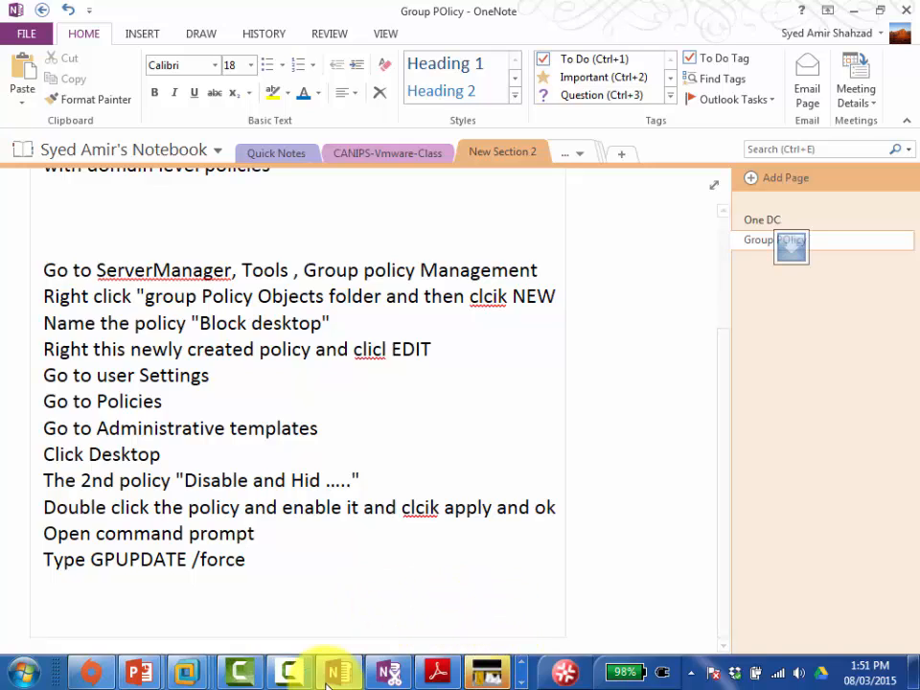
Step: On Server01-Canips, confirm 'Hide and disable all items on the desktop' is set to Enabled
{"action": "mouse_move", "coordinate": [183, 672]}
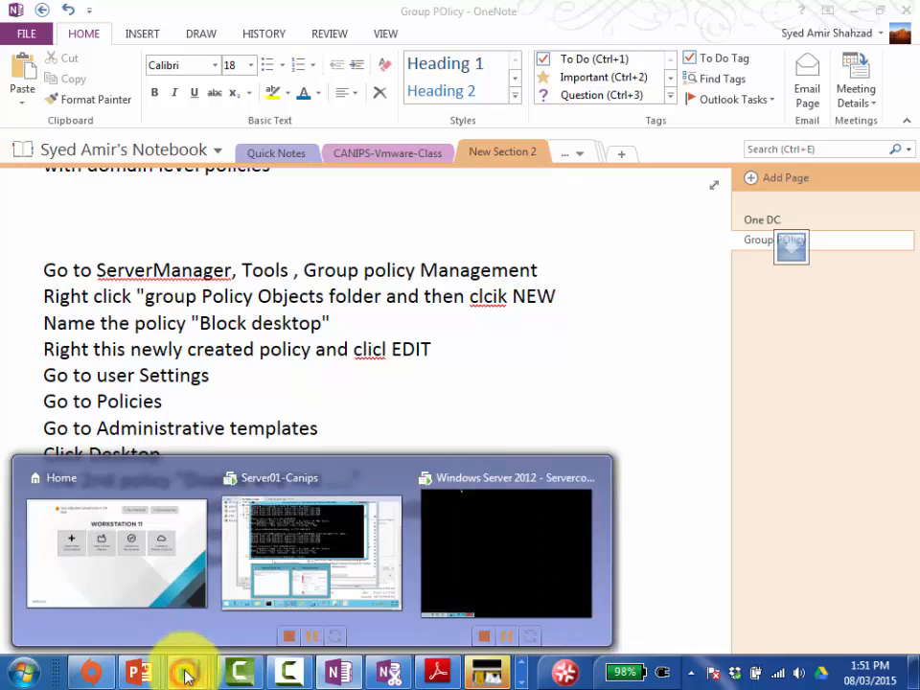
{"action": "left_click", "coordinate": [326, 537]}
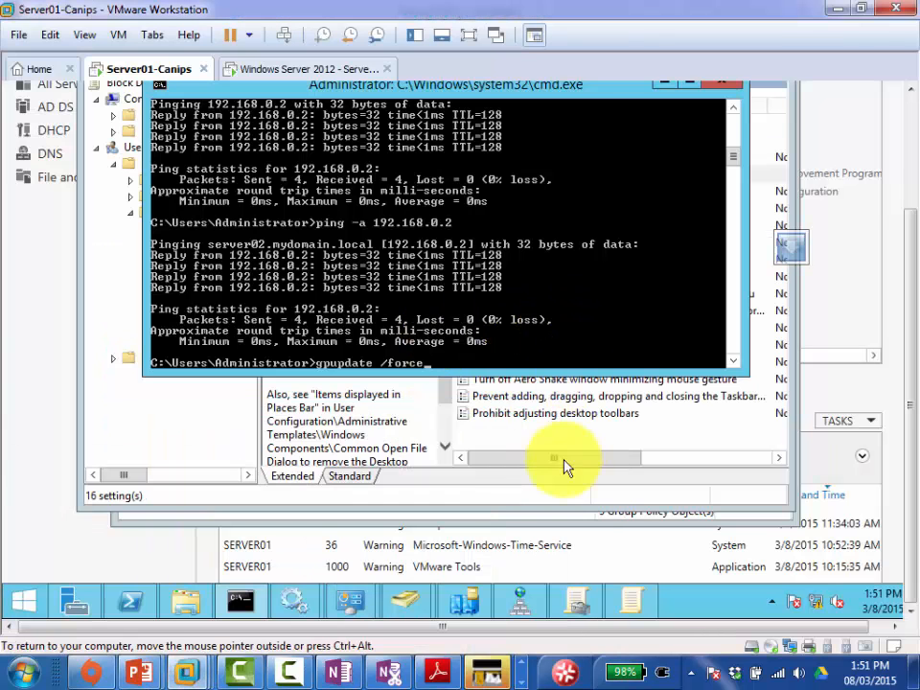
{"action": "left_click", "coordinate": [628, 485]}
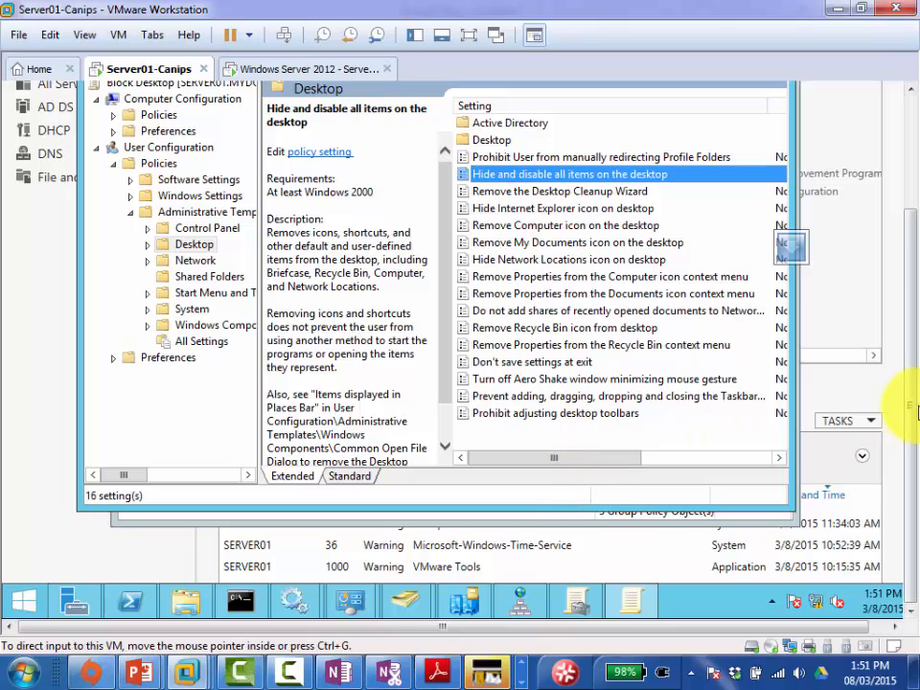
{"action": "left_click_drag", "start_coordinate": [906, 407], "coordinate": [914, 324]}
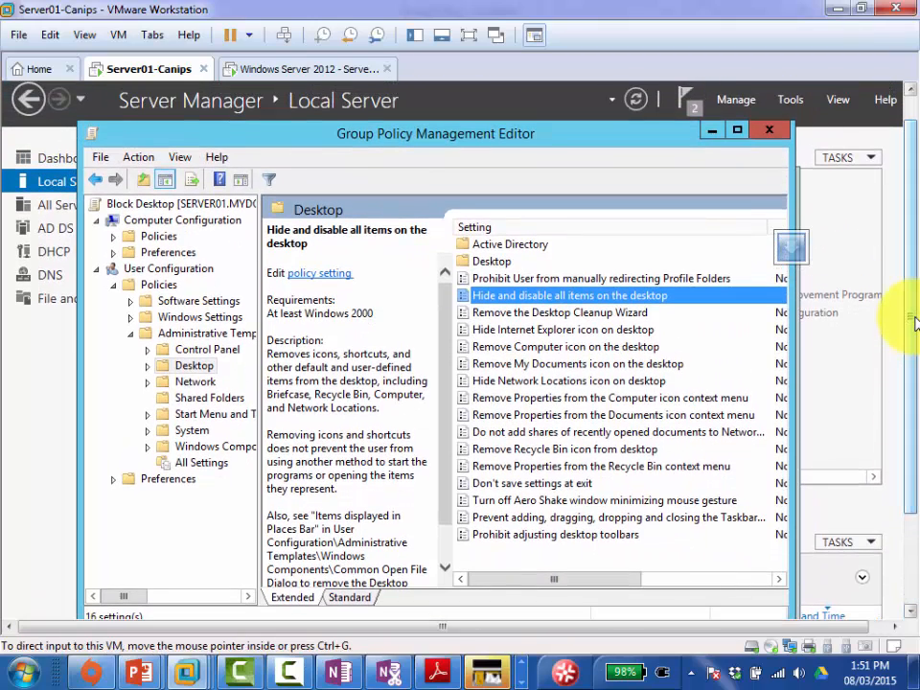
{"action": "left_click", "coordinate": [506, 300]}
{"action": "double_click", "coordinate": [505, 300]}
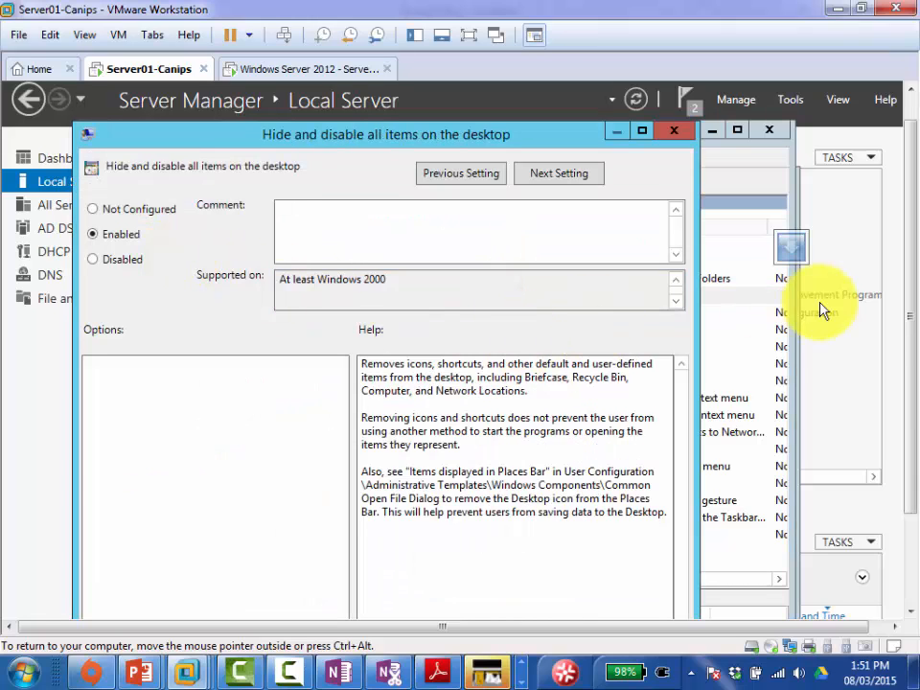
{"action": "left_click_drag", "start_coordinate": [906, 288], "coordinate": [898, 257]}
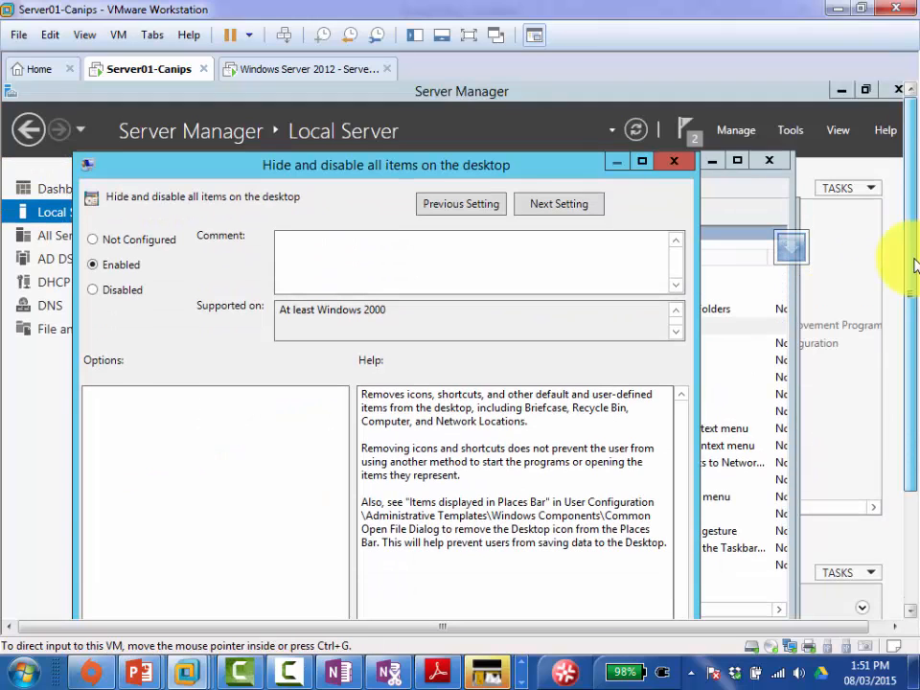
{"action": "left_click", "coordinate": [674, 161]}
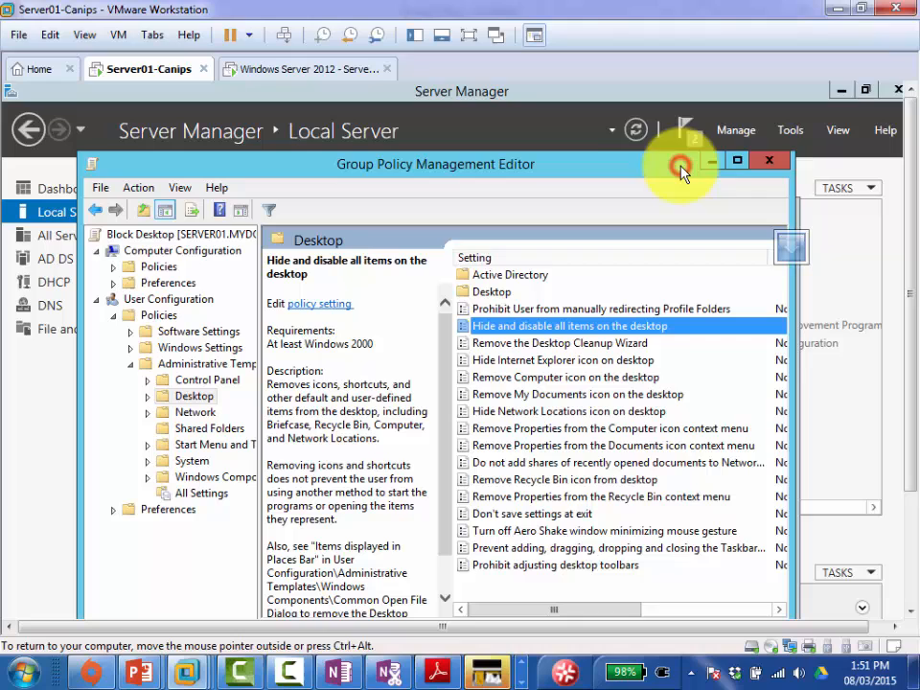
Step: Close the policy editor, minimize the command prompt, and select the Accounts OU
{"action": "left_click", "coordinate": [770, 165]}
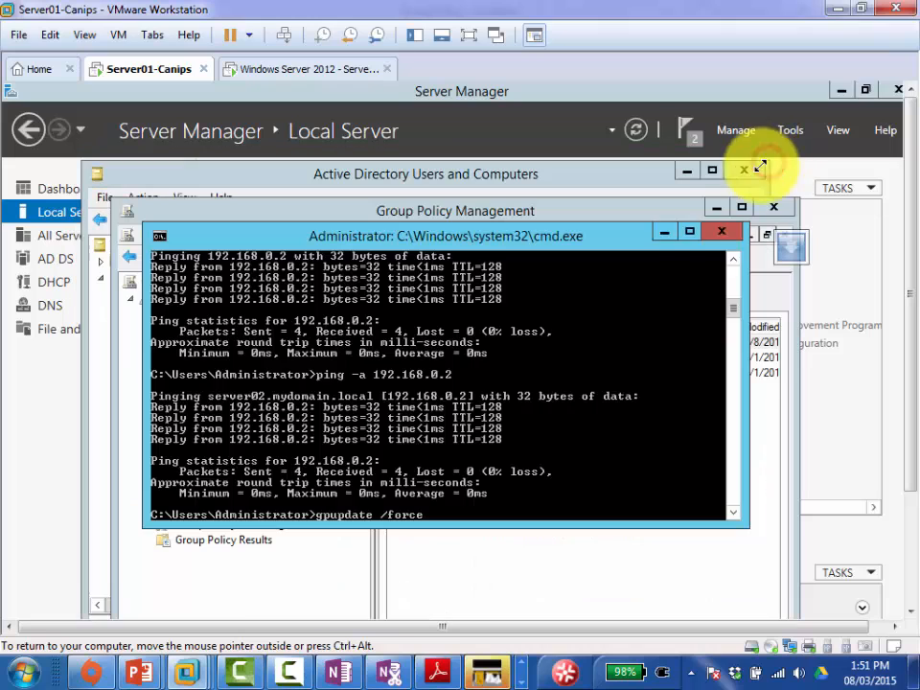
{"action": "left_click", "coordinate": [664, 232]}
{"action": "left_click_drag", "start_coordinate": [553, 215], "coordinate": [528, 155]}
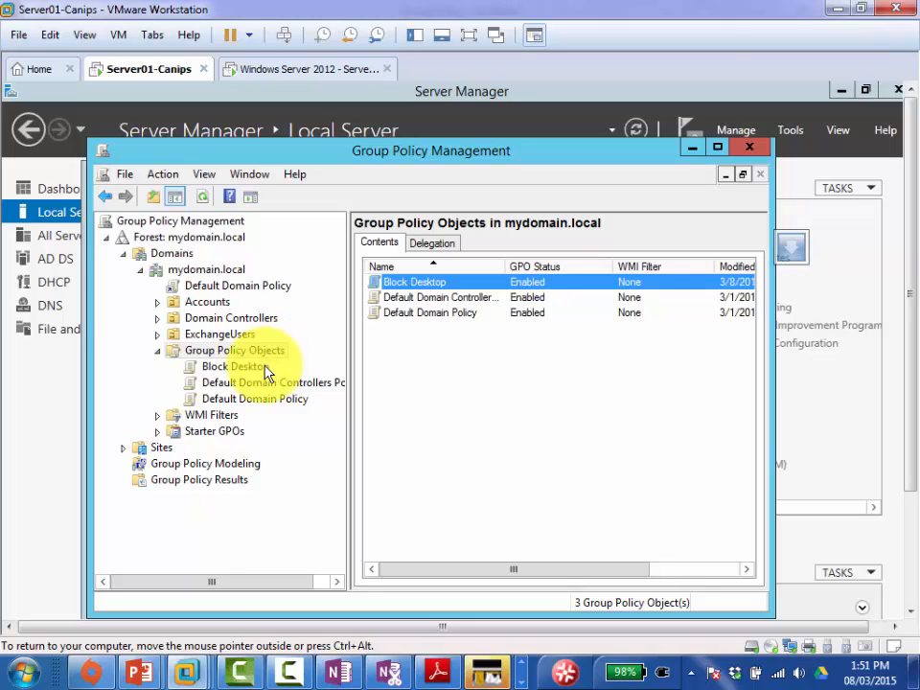
{"action": "left_click", "coordinate": [220, 305]}
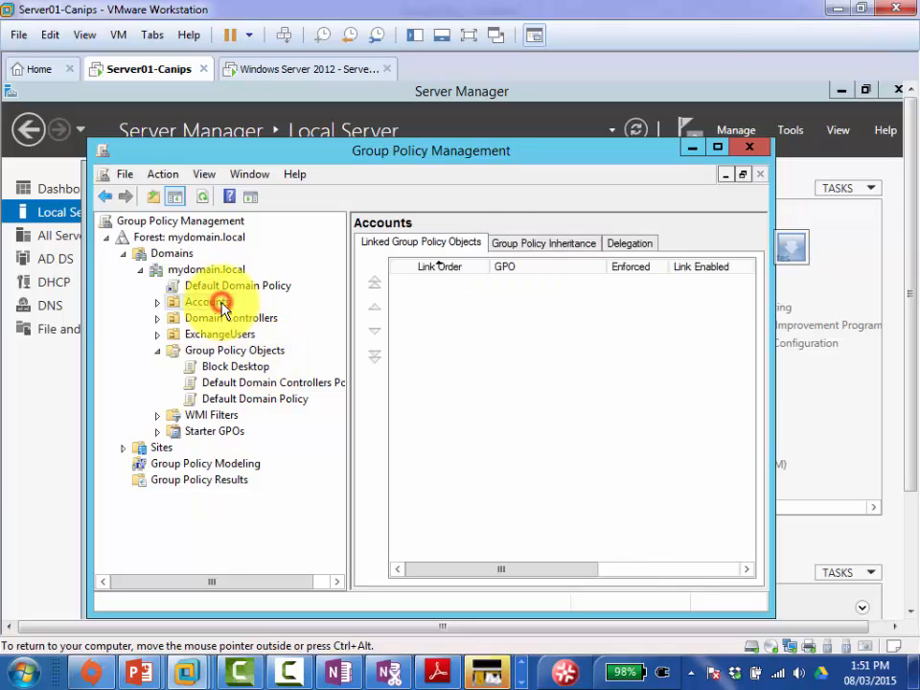
Step: Try linking Block Desktop to Accounts, cancel, review Block Desktop's scope, then return to Accounts
{"action": "right_click", "coordinate": [222, 306]}
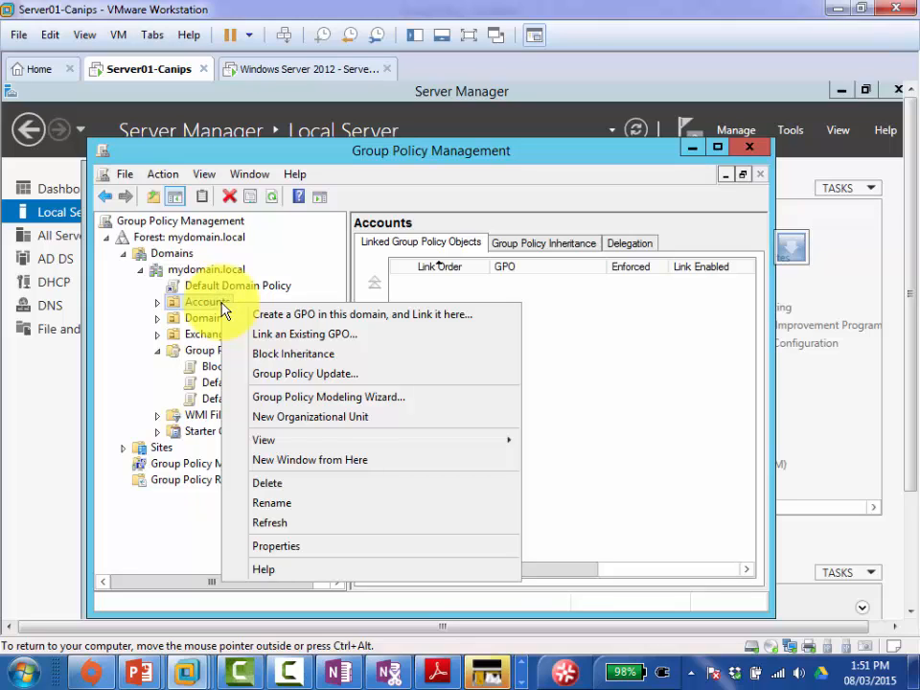
{"action": "left_click", "coordinate": [309, 342]}
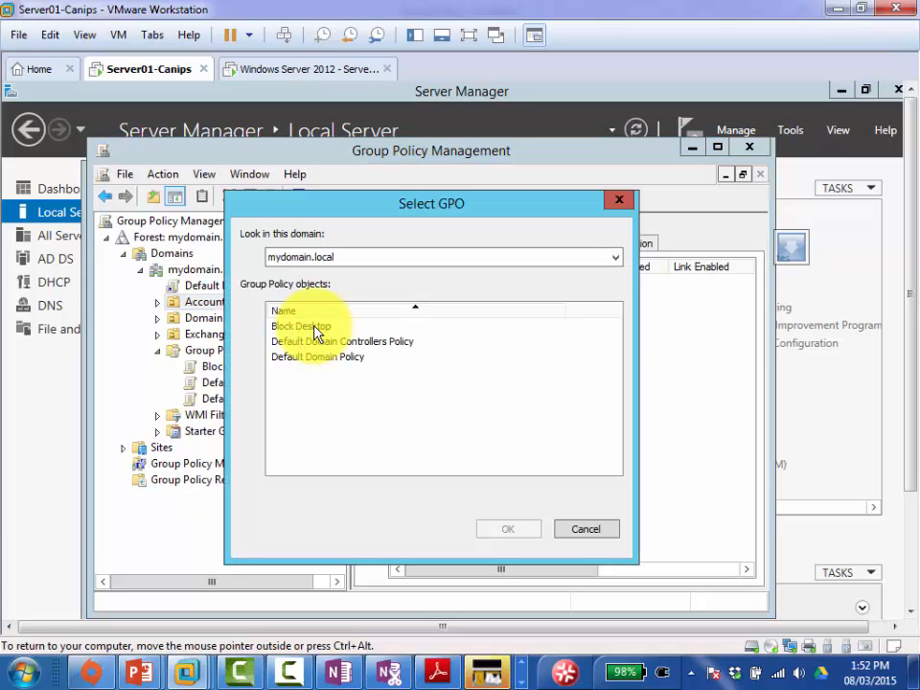
{"action": "left_click", "coordinate": [313, 327]}
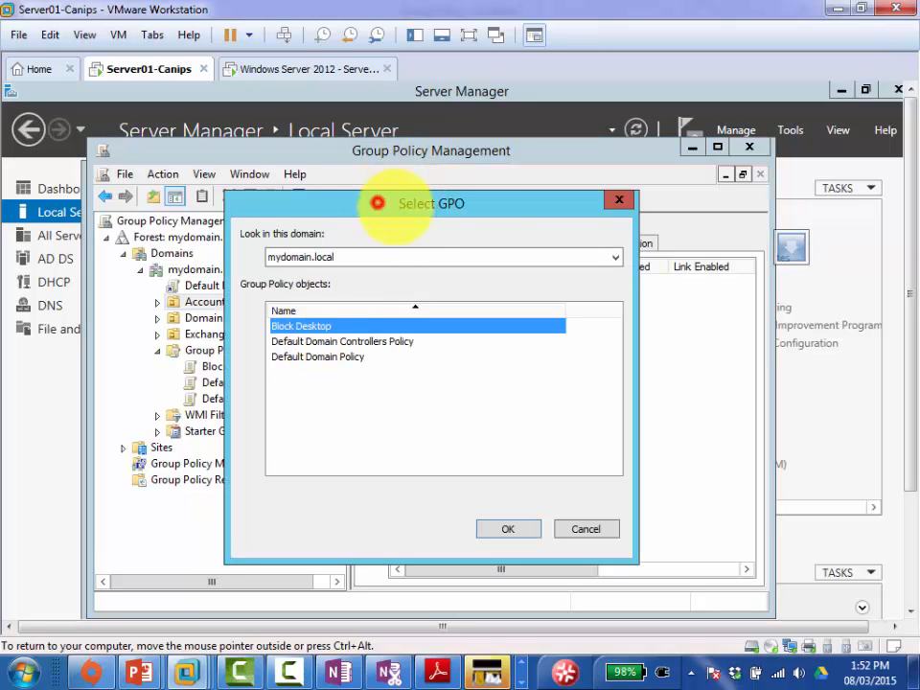
{"action": "left_click_drag", "start_coordinate": [377, 202], "coordinate": [431, 209]}
{"action": "left_click", "coordinate": [635, 533]}
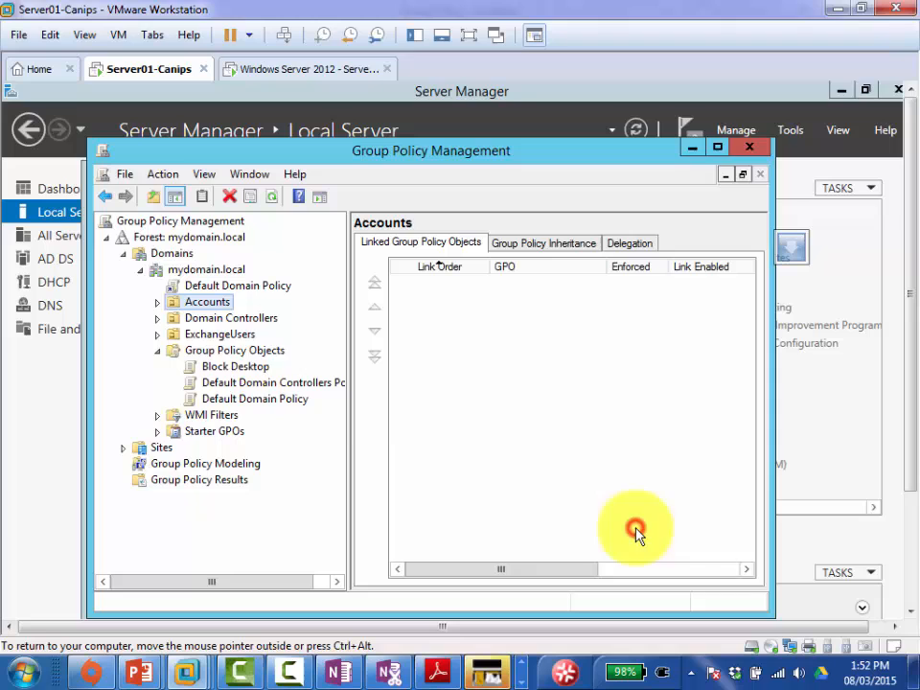
{"action": "left_click", "coordinate": [240, 371]}
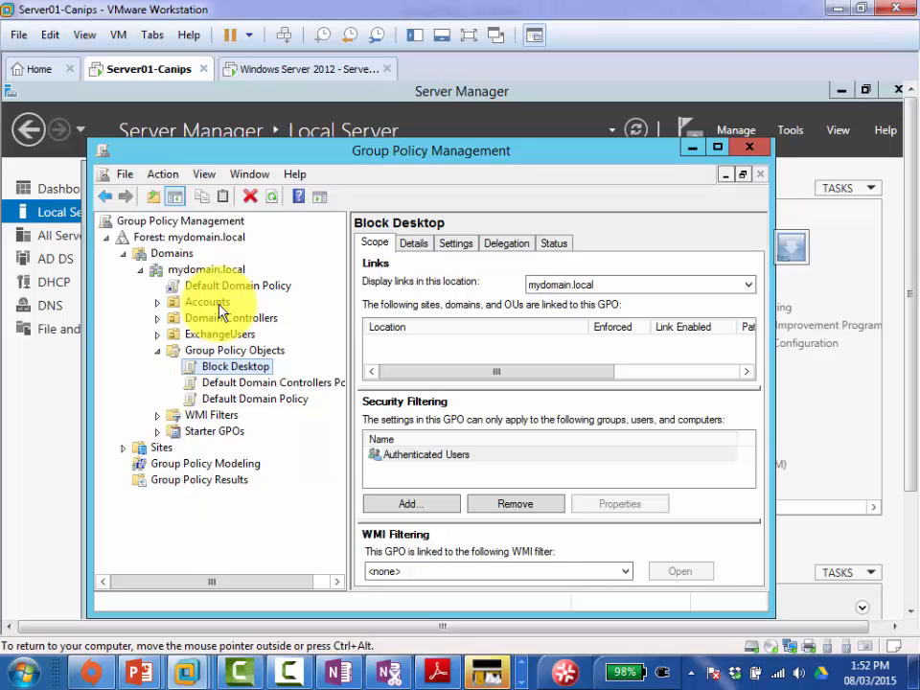
{"action": "left_click", "coordinate": [219, 306]}
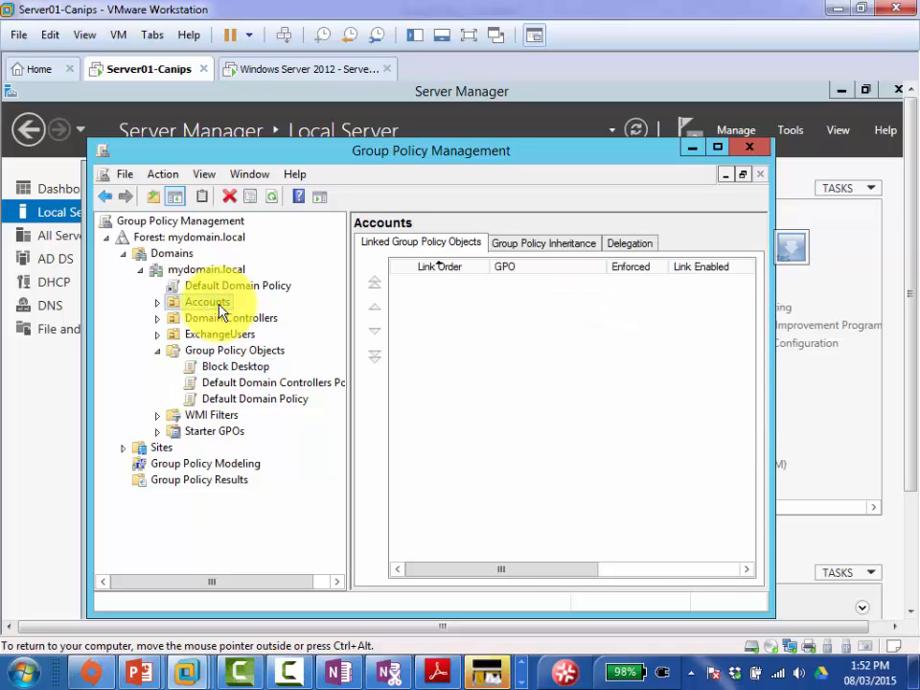
{"action": "right_click", "coordinate": [220, 307]}
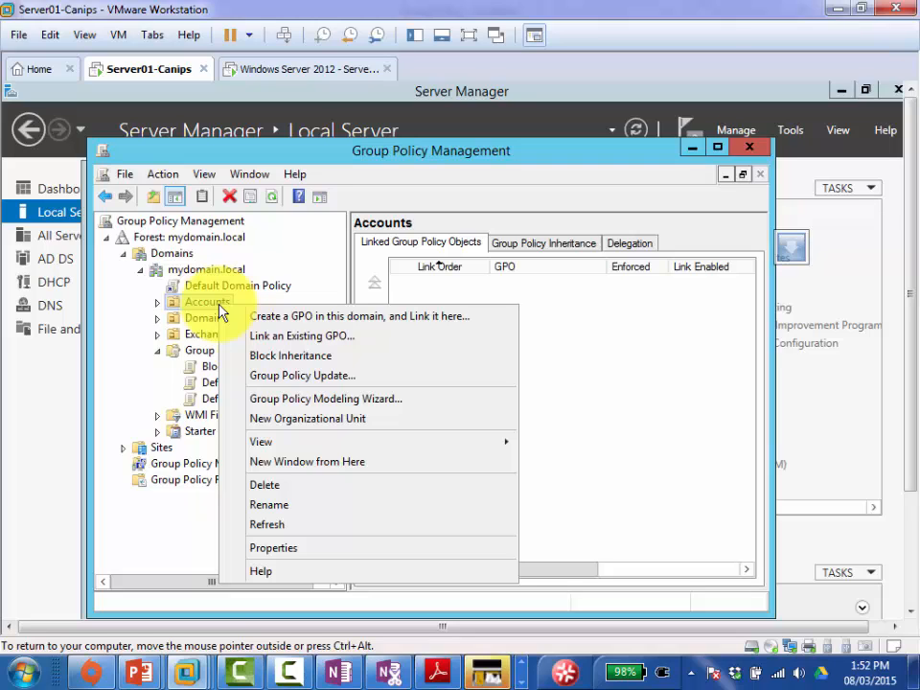
Step: Link the Block Desktop GPO to the Accounts OU and expand Accounts to show it
{"action": "left_click", "coordinate": [324, 342]}
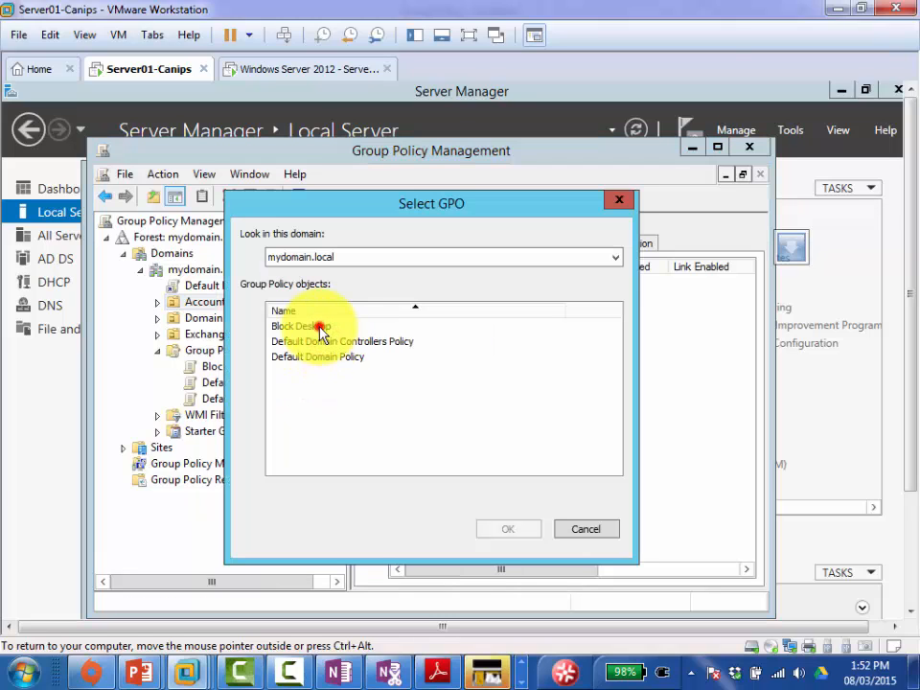
{"action": "left_click", "coordinate": [320, 328]}
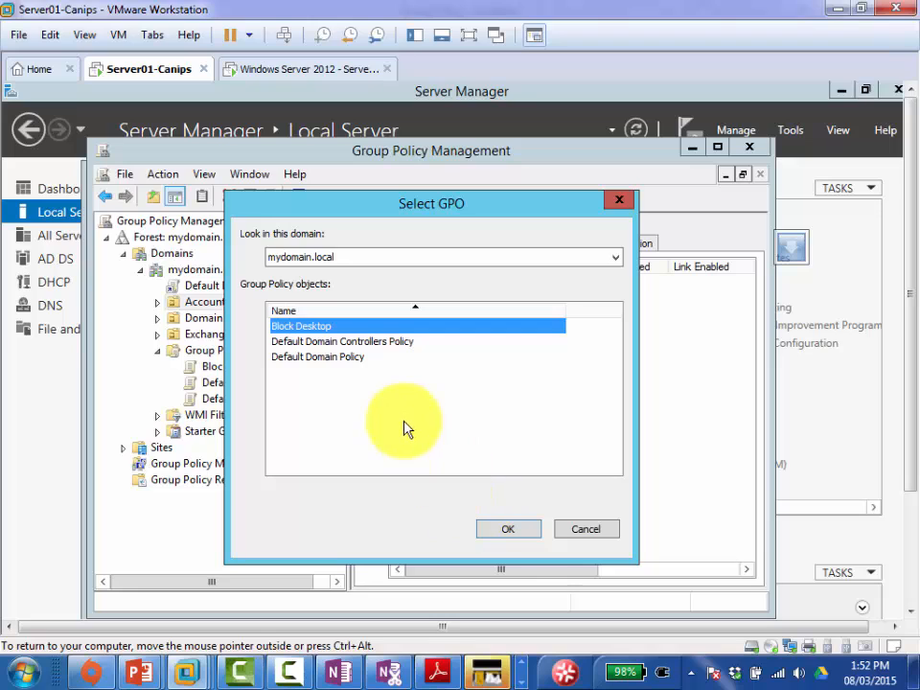
{"action": "left_click", "coordinate": [504, 531]}
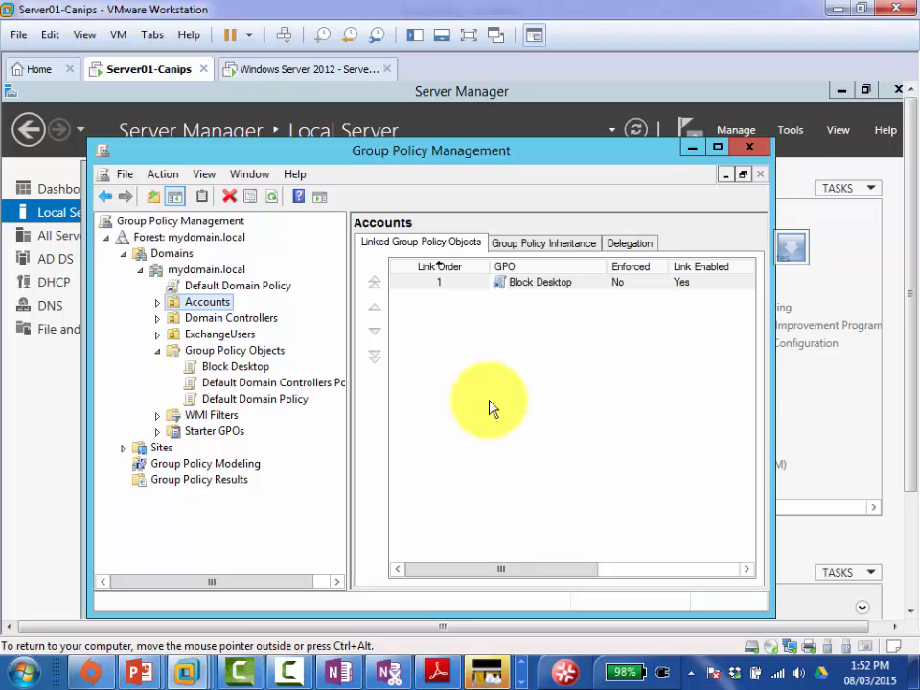
{"action": "left_click", "coordinate": [219, 303]}
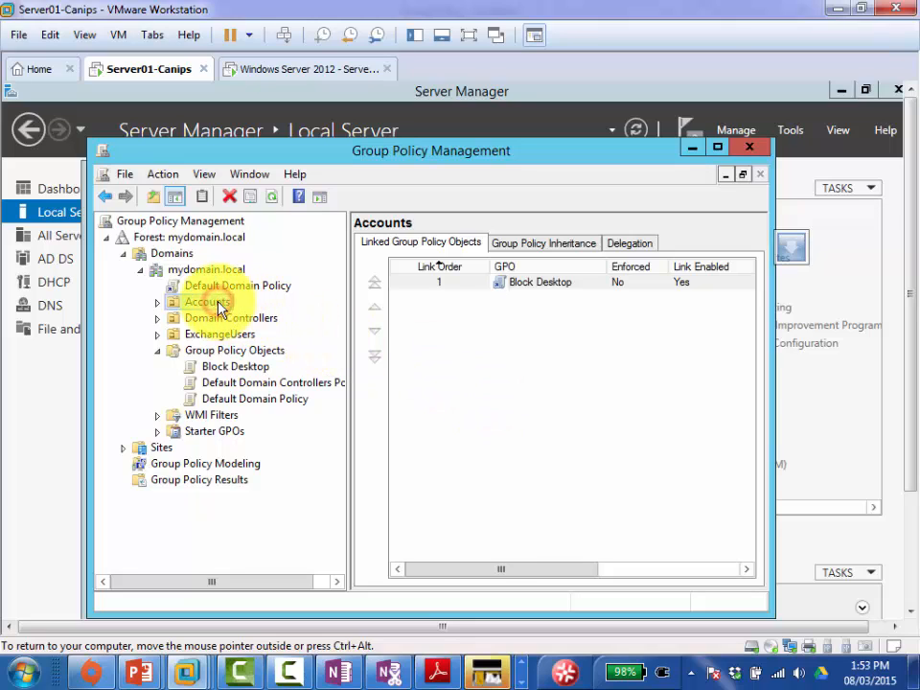
{"action": "left_click", "coordinate": [160, 307]}
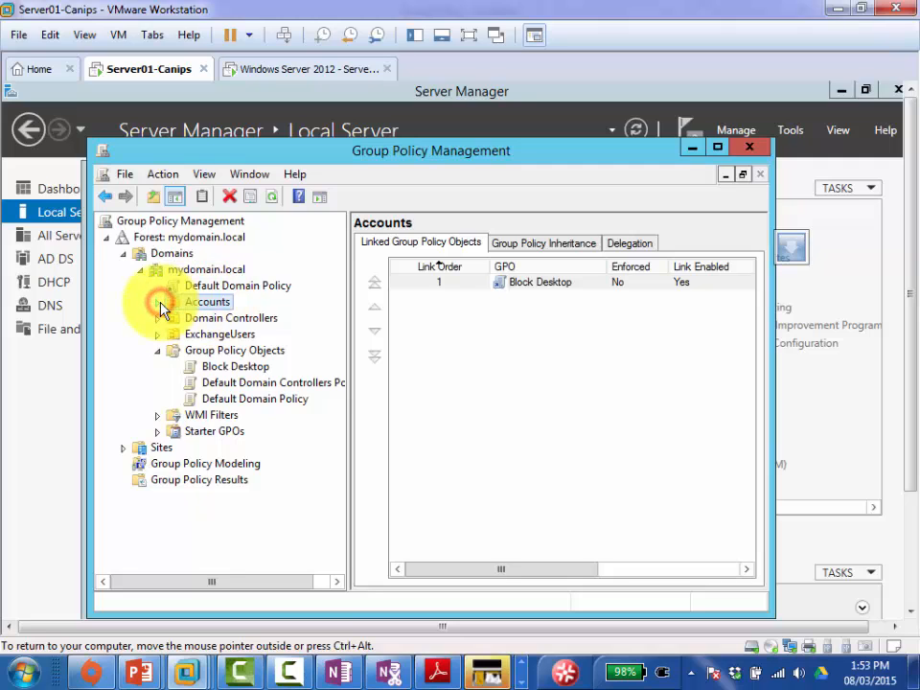
{"action": "left_click", "coordinate": [156, 305]}
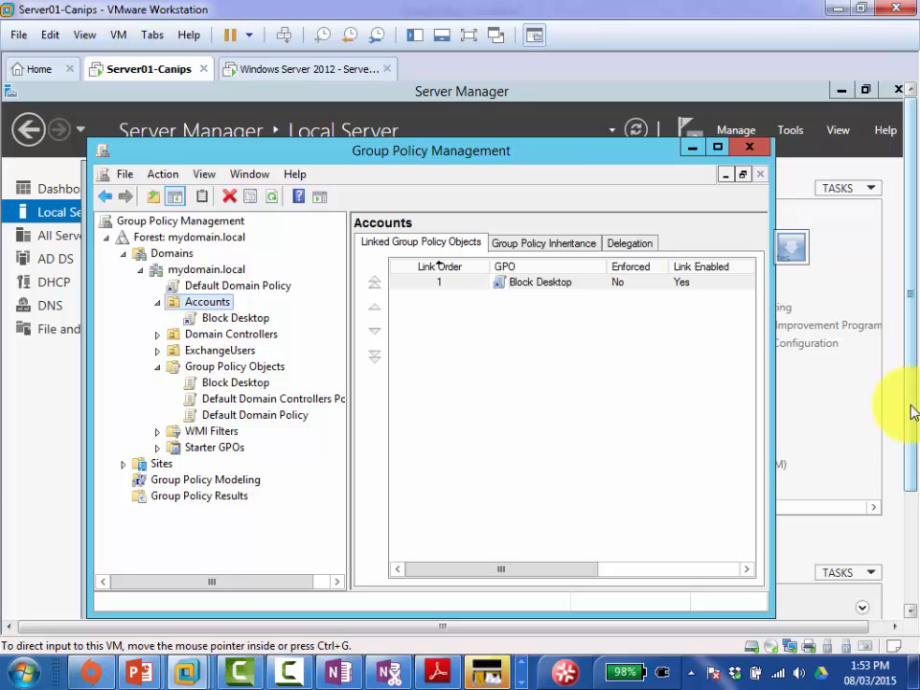
Step: Run gpupdate /force in the server's command prompt until both policy updates succeed
{"action": "left_click_drag", "start_coordinate": [913, 412], "coordinate": [916, 484]}
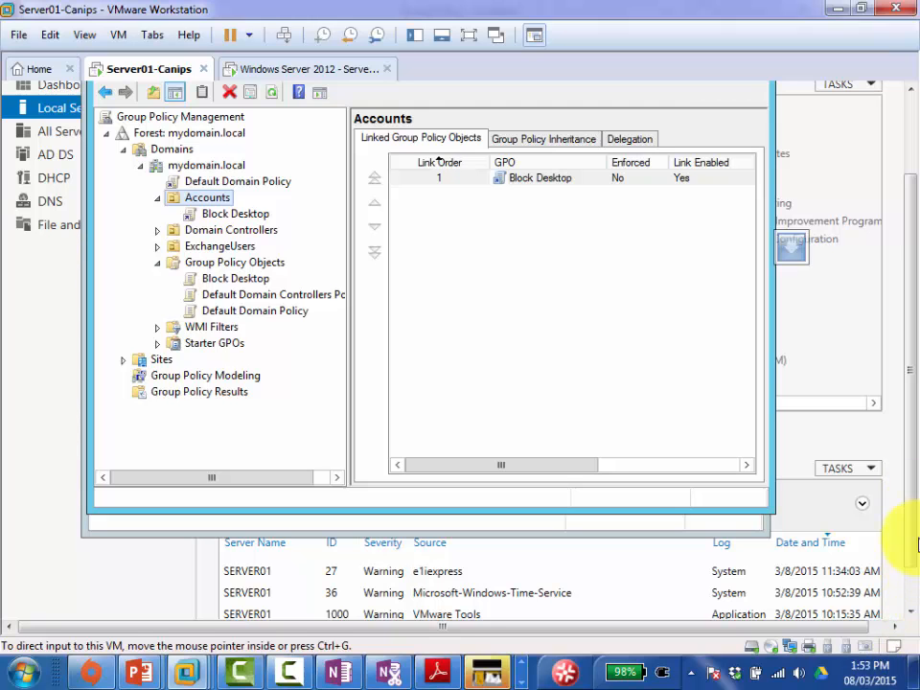
{"action": "left_click_drag", "start_coordinate": [912, 529], "coordinate": [915, 587]}
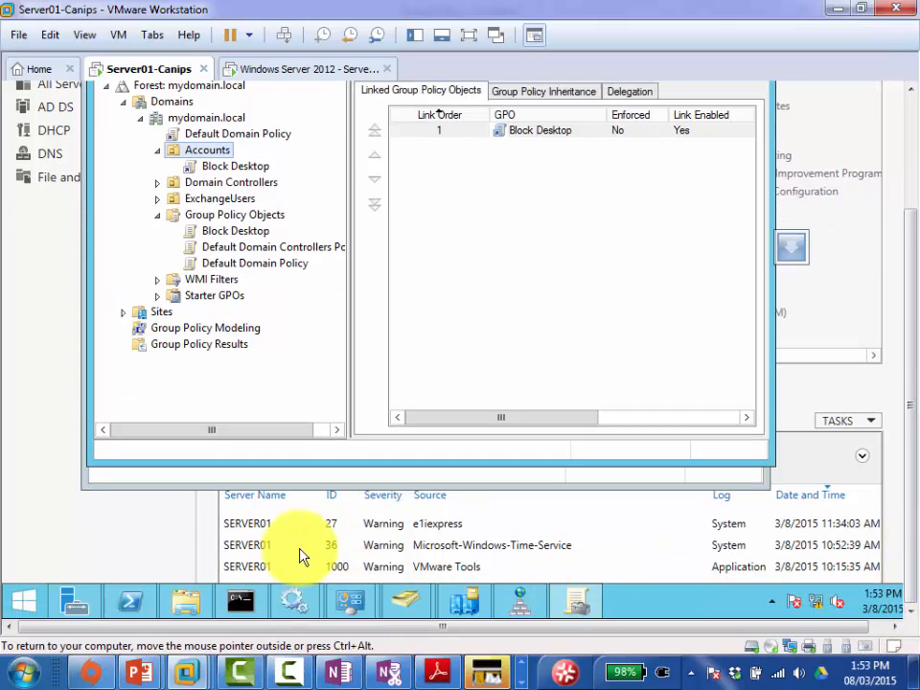
{"action": "left_click", "coordinate": [242, 601]}
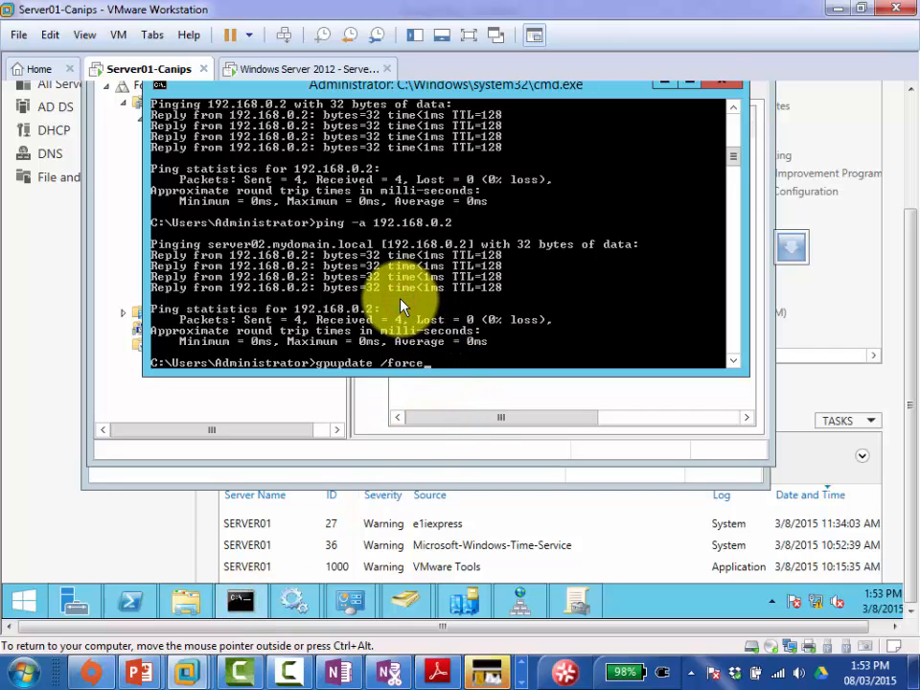
{"action": "key", "text": "Return"}
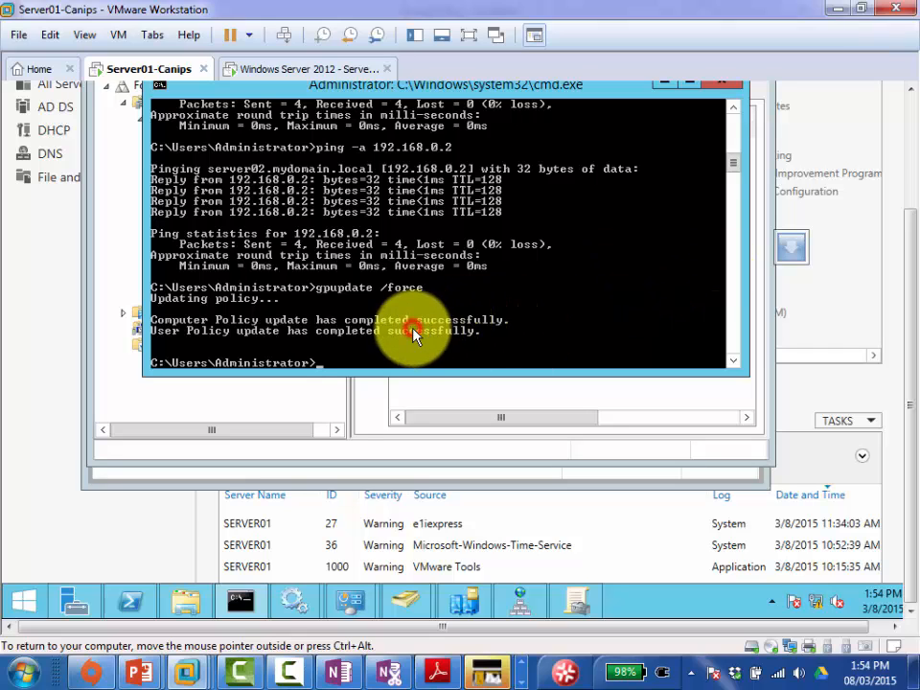
{"action": "mouse_move", "coordinate": [341, 674]}
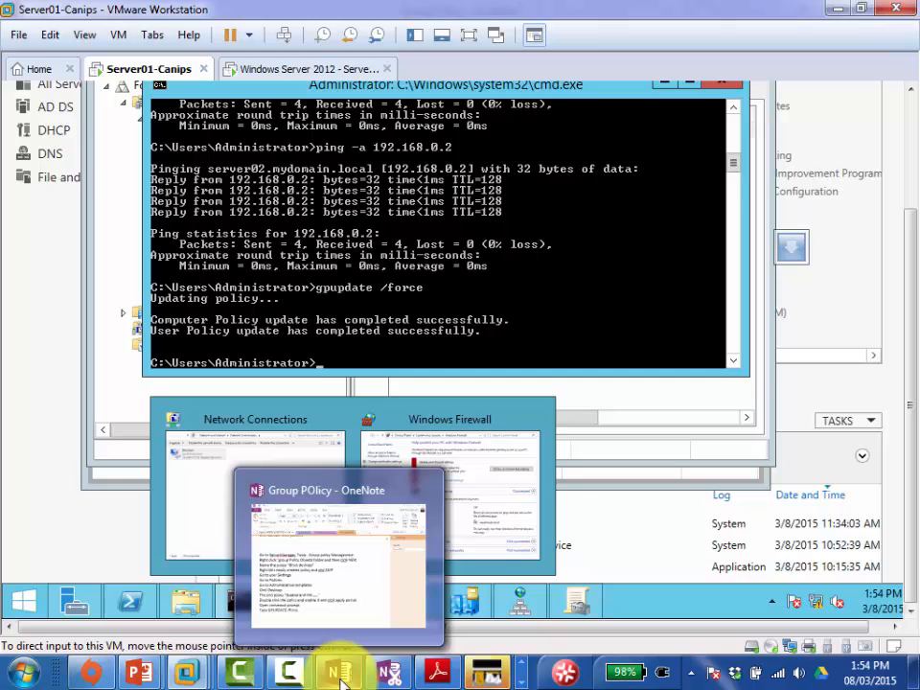
Step: Add a note step: go to Accounts OU, right-click it, and select 'Link the policy...'
{"action": "left_click", "coordinate": [376, 591]}
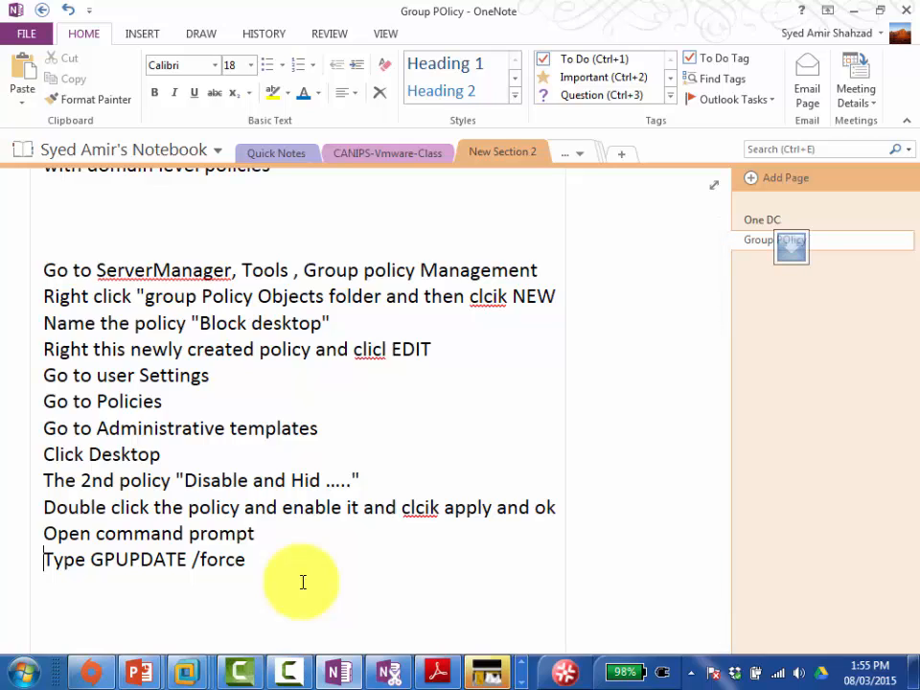
{"action": "key", "text": "Left"}
{"action": "key", "text": "Left"}
{"action": "key", "text": "Left"}
{"action": "key", "text": "Left"}
{"action": "key", "text": "Left"}
{"action": "key", "text": "Left"}
{"action": "key", "text": "Left"}
{"action": "key", "text": "Left"}
{"action": "key", "text": "Left"}
{"action": "key", "text": "Left"}
{"action": "key", "text": "Left"}
{"action": "key", "text": "Left"}
{"action": "key", "text": "Left"}
{"action": "key", "text": "Left"}
{"action": "key", "text": "Left"}
{"action": "key", "text": "Left"}
{"action": "key", "text": "Left"}
{"action": "key", "text": "Left"}
{"action": "key", "text": "Left"}
{"action": "key", "text": "Left"}
{"action": "key", "text": "Left"}
{"action": "key", "text": "Right"}
{"action": "key", "text": "Return"}
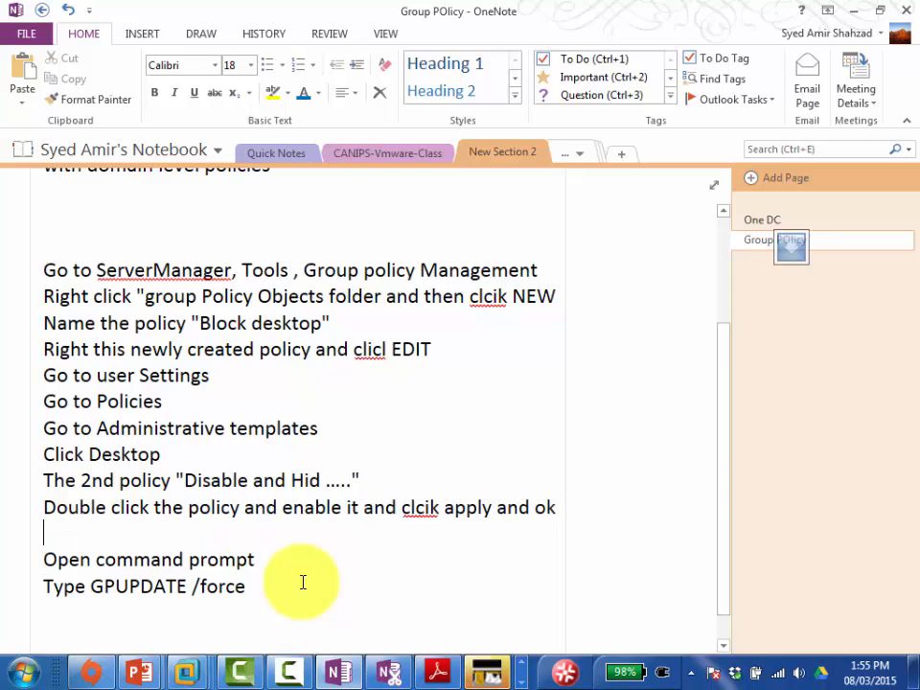
{"action": "type", "text": "Go to \"Acc"}
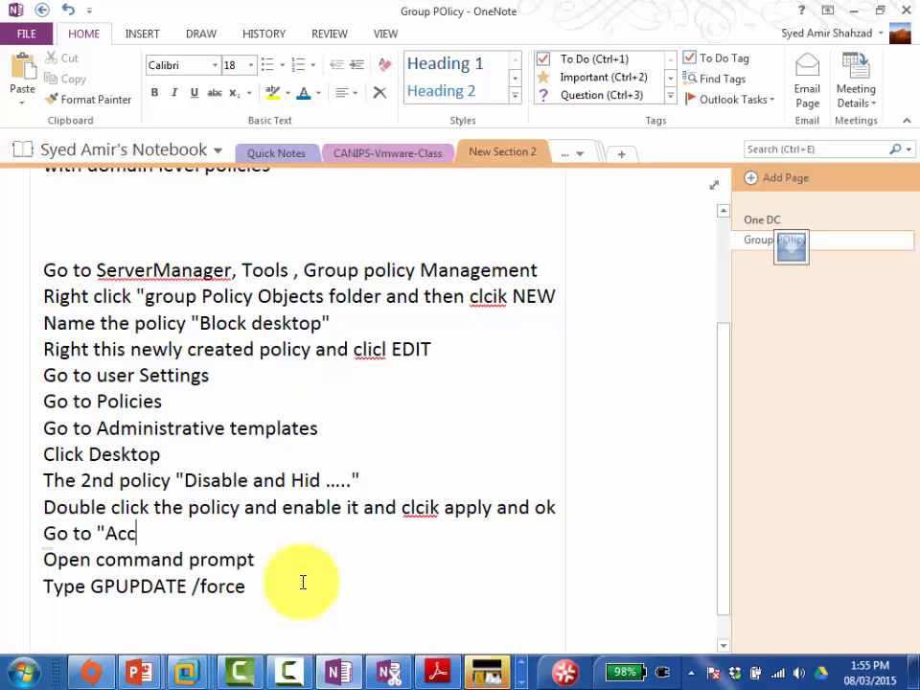
{"action": "type", "text": "ounts OU"}
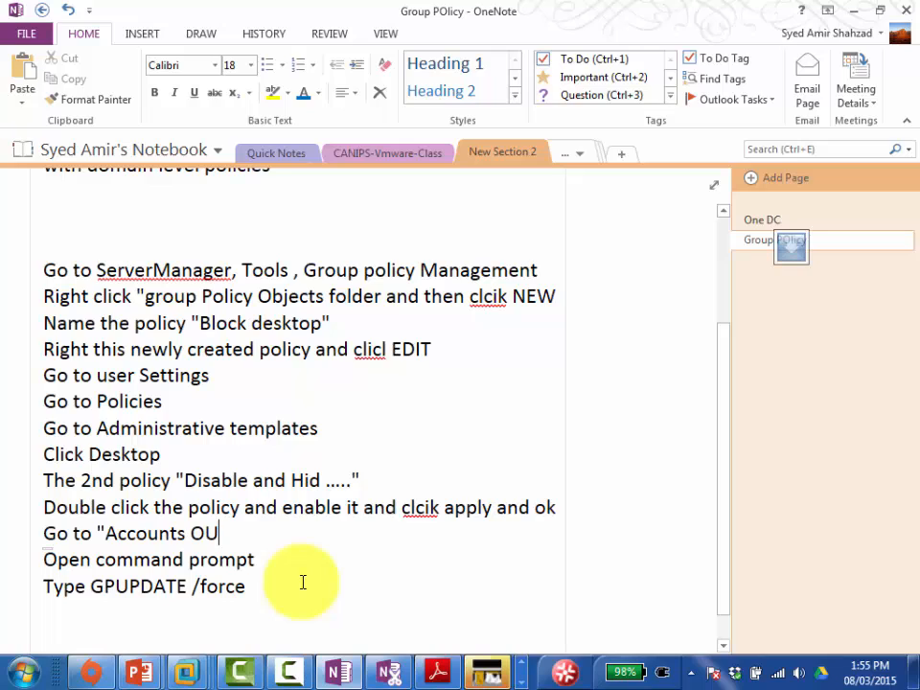
{"action": "type", "text": " and then "}
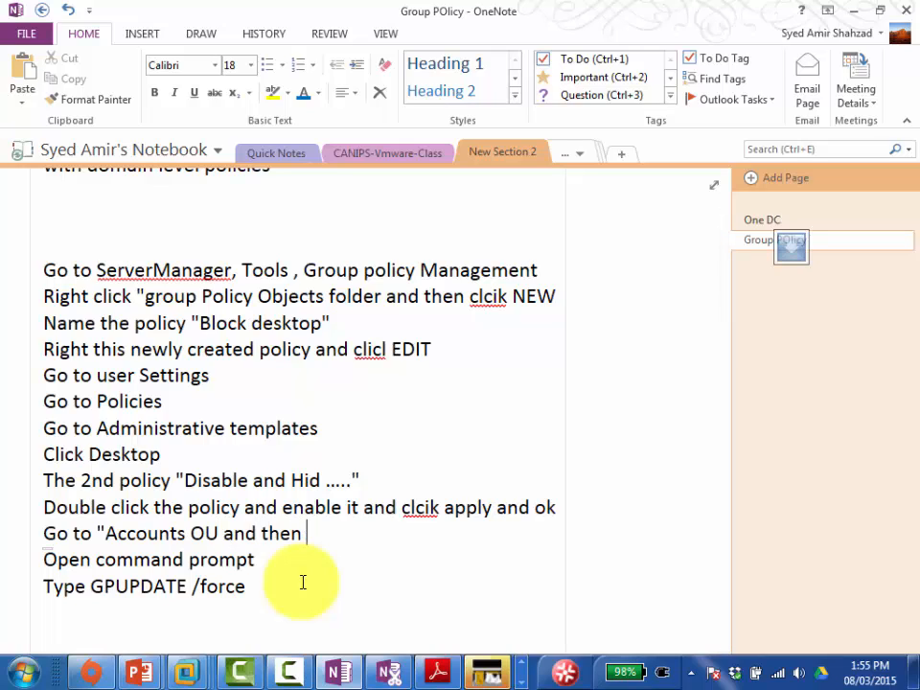
{"action": "type", "text": "right click"}
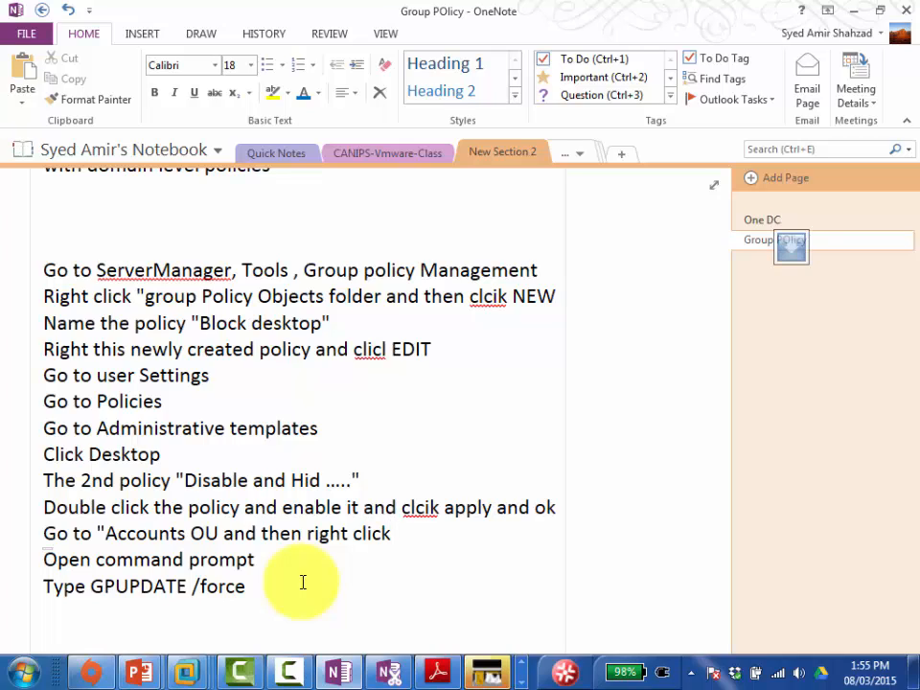
{"action": "type", "text": " it and select th "}
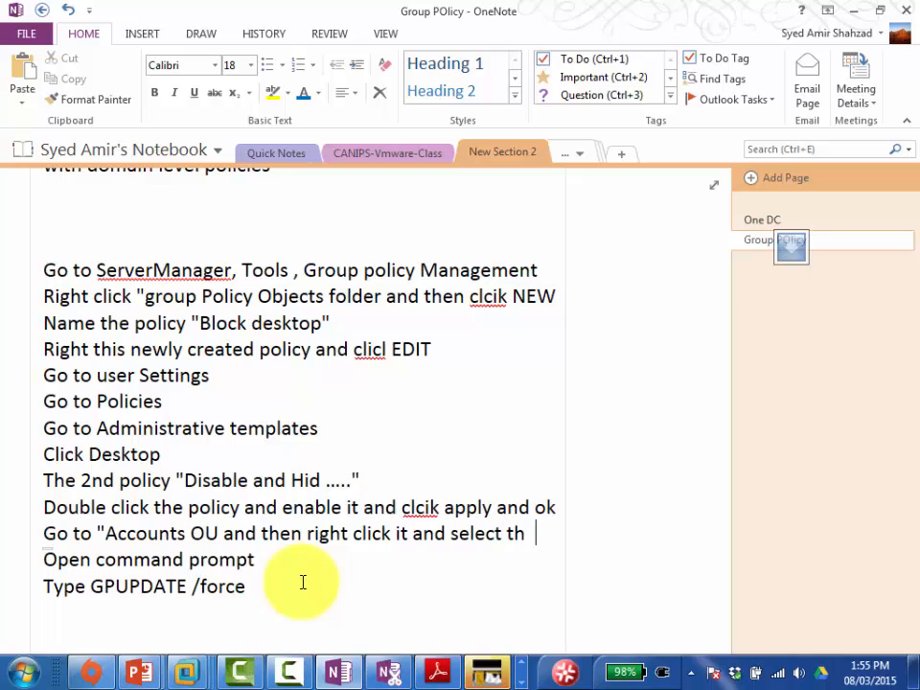
{"action": "type", "text": "e 2nd l"}
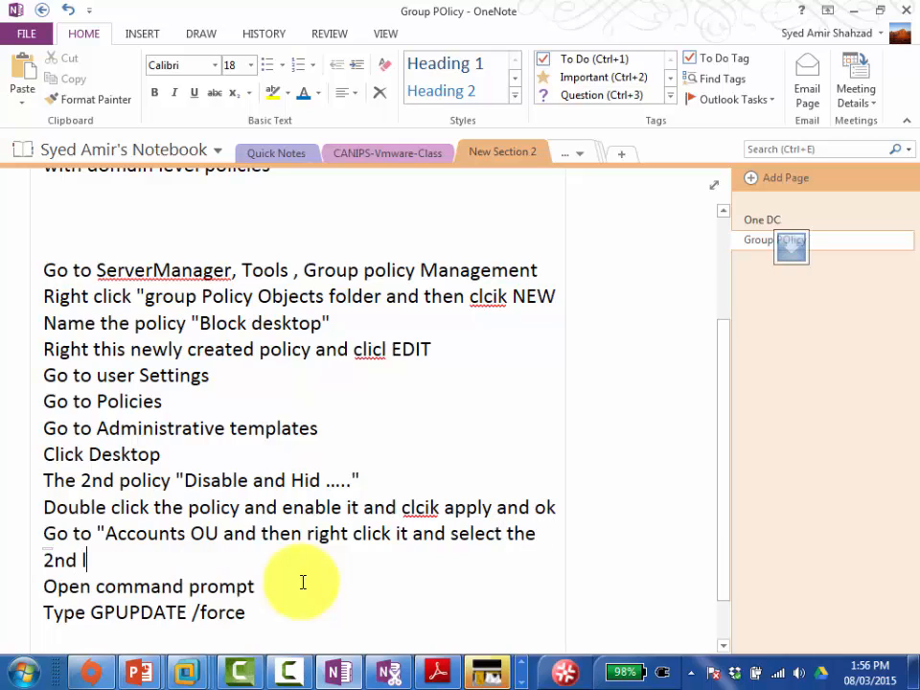
{"action": "type", "text": "ink - \"Link"}
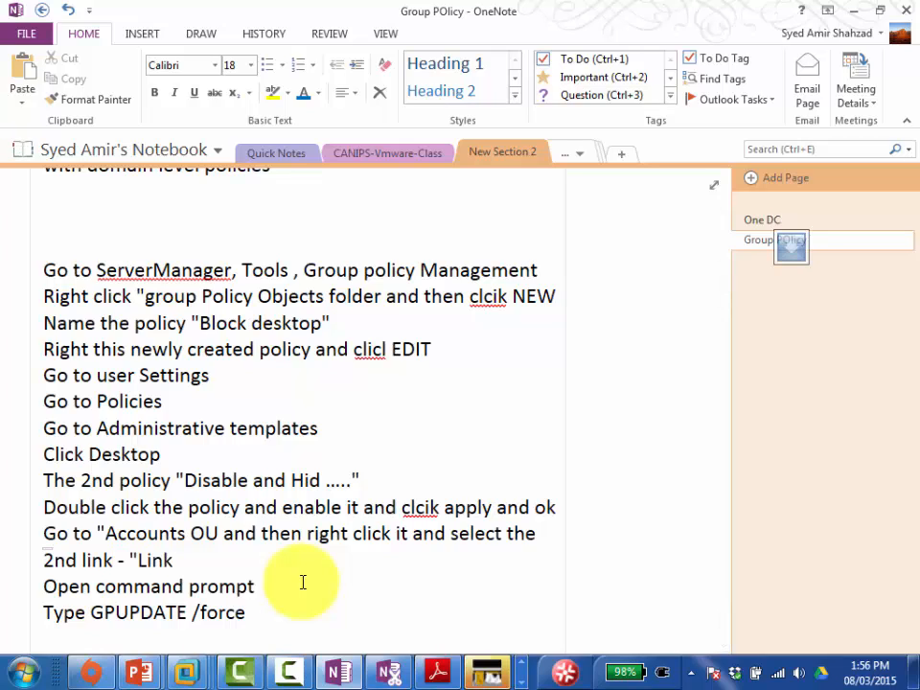
{"action": "type", "text": " the p olicy ...."}
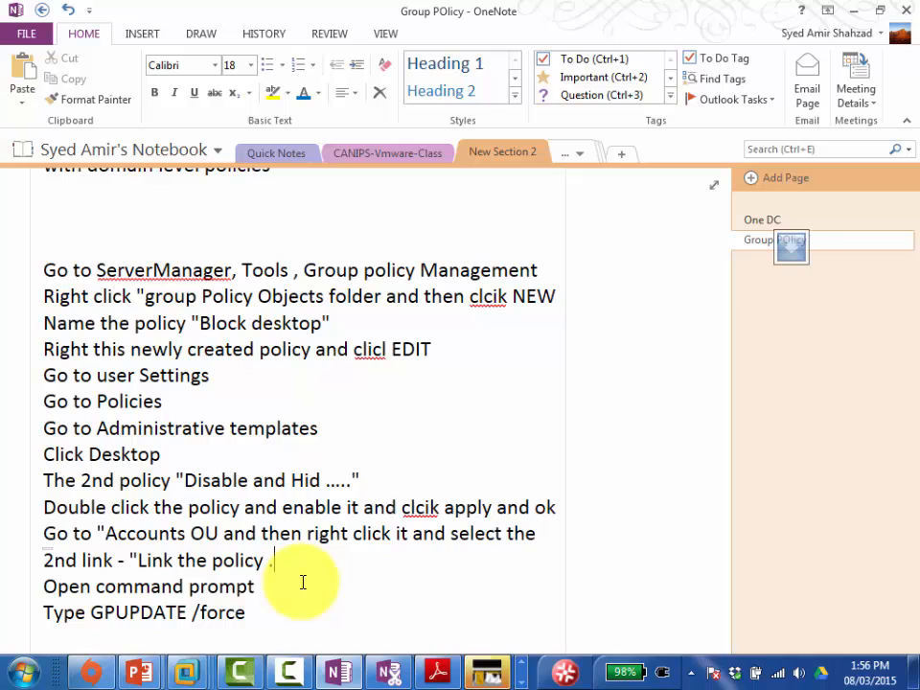
{"action": "type", "text": "\""}
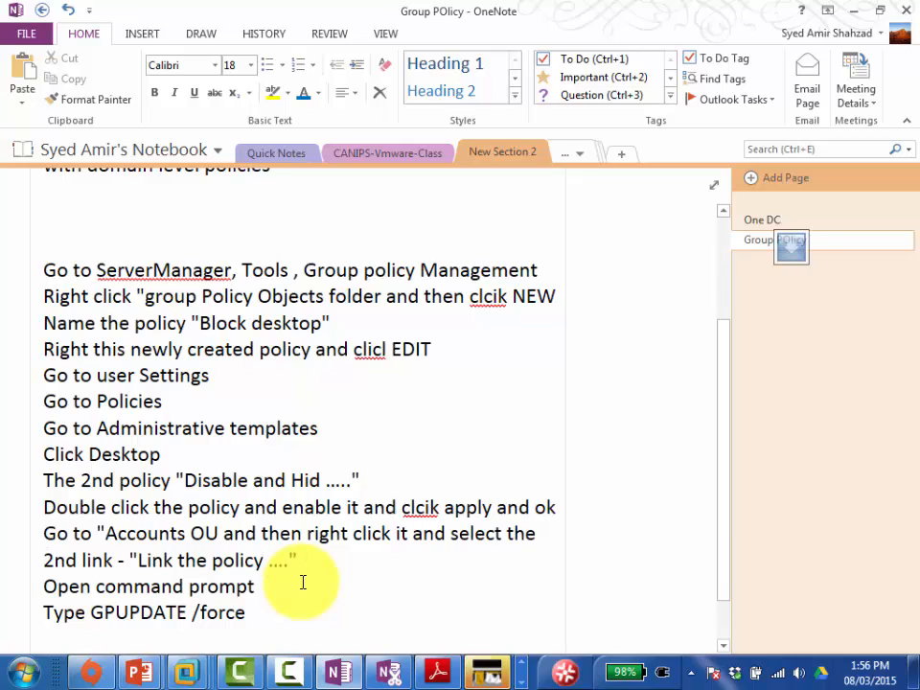
Step: Start selecting the step lines upward from the end of the list
{"action": "key", "text": "Down"}
{"action": "key", "text": "Down"}
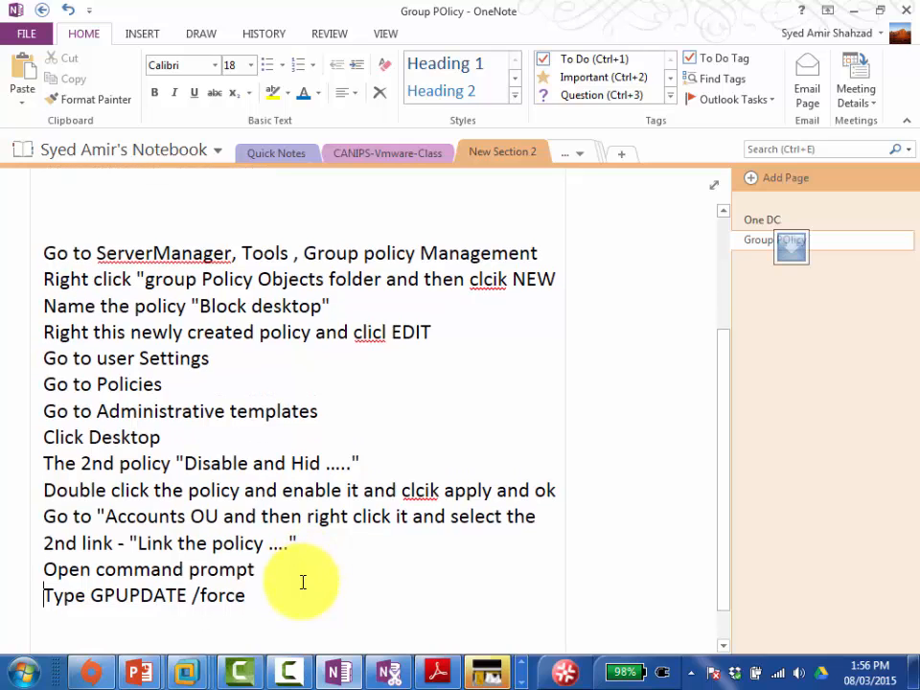
{"action": "key", "text": "Down"}
{"action": "key", "text": "shift+Up"}
{"action": "key", "text": "shift+Up"}
{"action": "key", "text": "shift+Up"}
{"action": "key", "text": "shift+Up"}
{"action": "key", "text": "shift+Up"}
{"action": "key", "text": "shift+Up"}
{"action": "key", "text": "shift+Up"}
{"action": "key", "text": "shift+Up"}
{"action": "key", "text": "shift+Up"}
{"action": "key", "text": "shift+Up"}
{"action": "key", "text": "shift+Up"}
{"action": "key", "text": "shift+Up"}
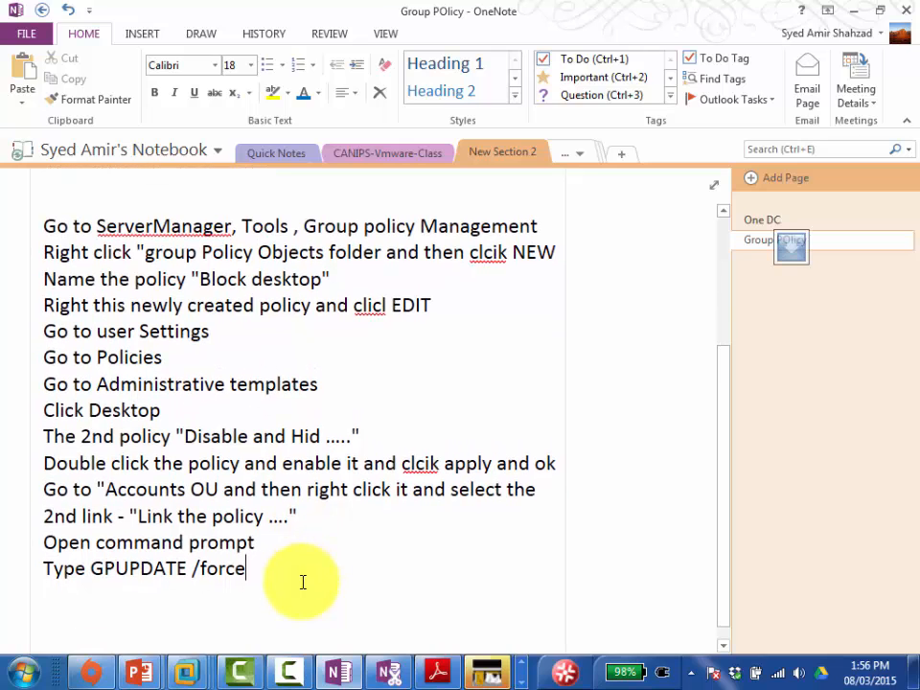
Step: Apply Bullets to all selected step lines and place the cursor after the last bullet
{"action": "key", "text": "shift+Up"}
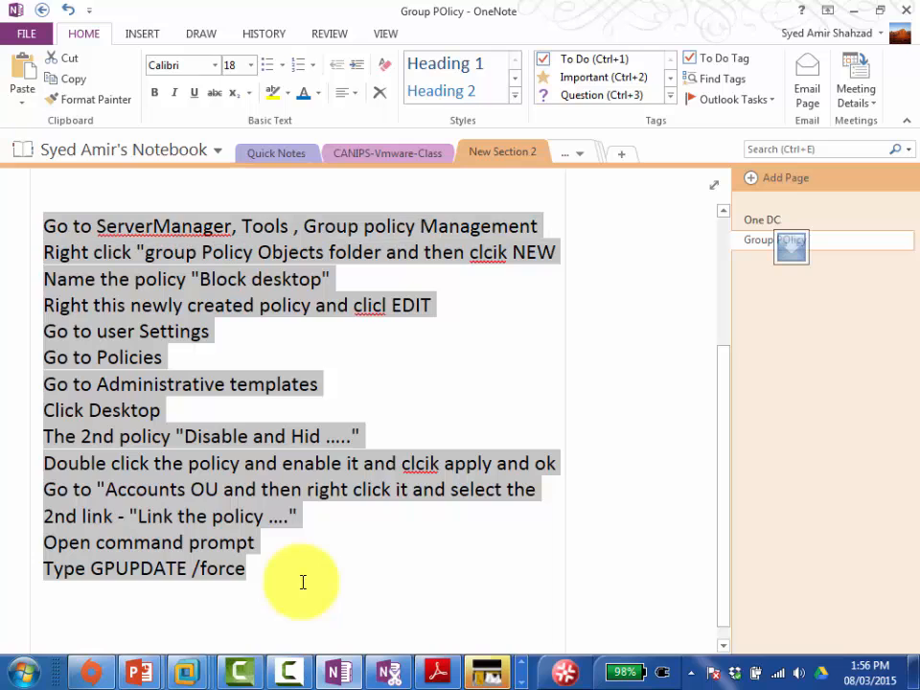
{"action": "left_click", "coordinate": [270, 69]}
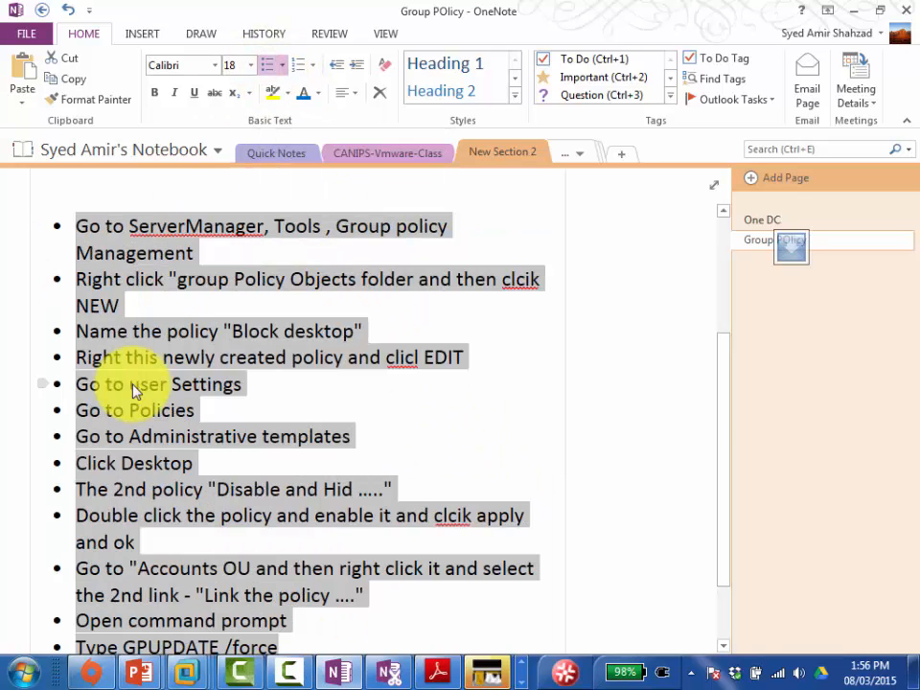
{"action": "left_click", "coordinate": [190, 433]}
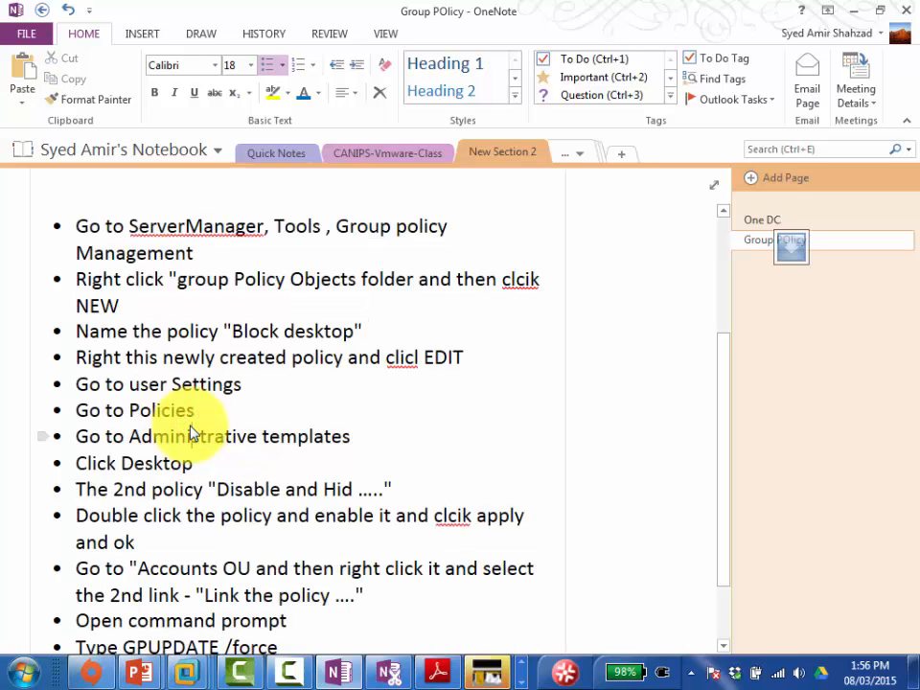
{"action": "scroll", "coordinate": [190, 433], "scroll_direction": "down", "scroll_amount": 2}
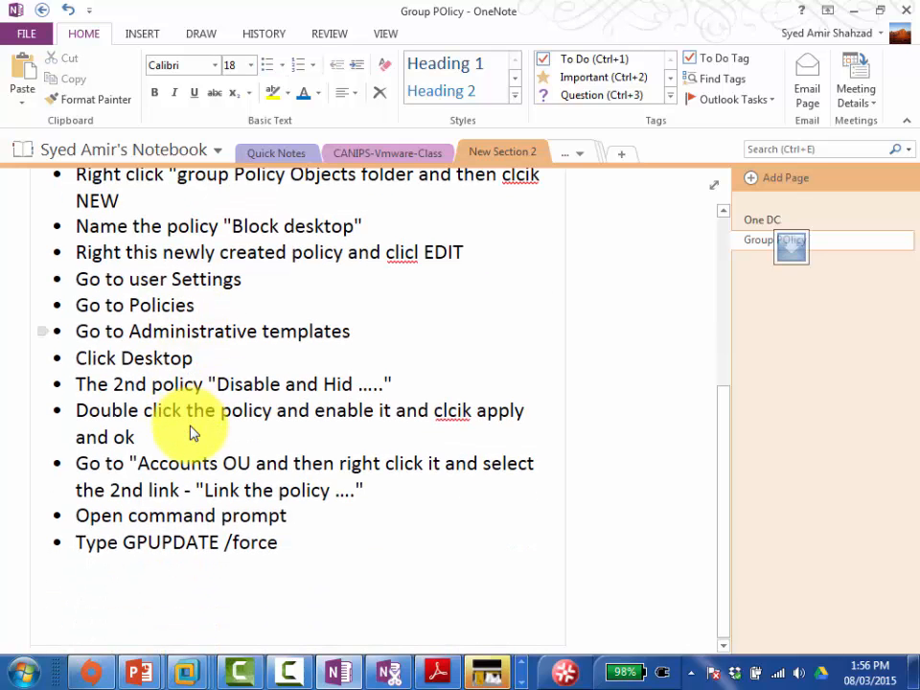
{"action": "key", "text": "Up"}
{"action": "key", "text": "Up"}
{"action": "key", "text": "Up"}
{"action": "key", "text": "Up"}
{"action": "key", "text": "Up"}
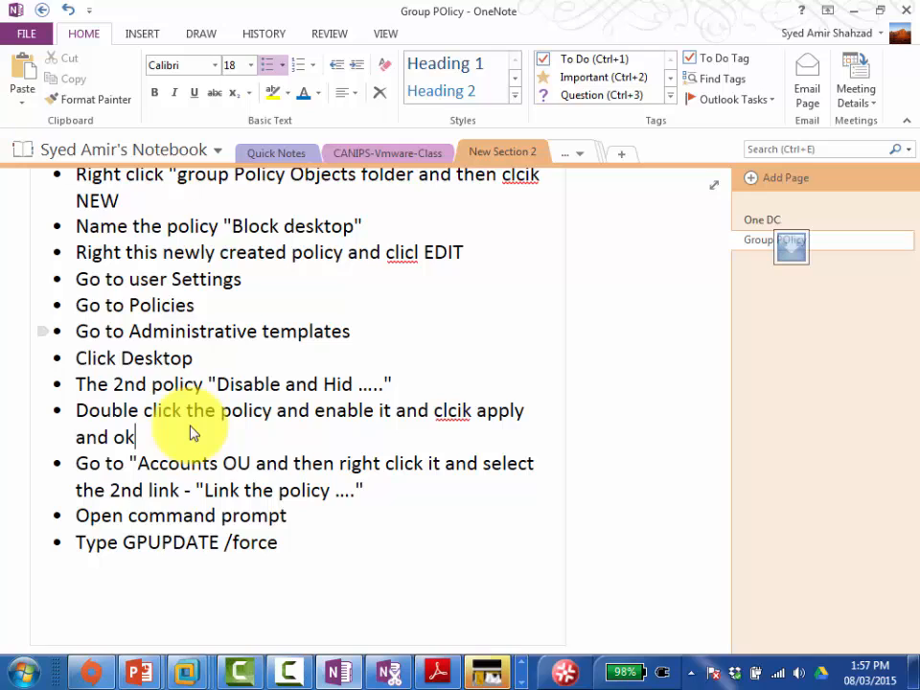
{"action": "left_click", "coordinate": [284, 546]}
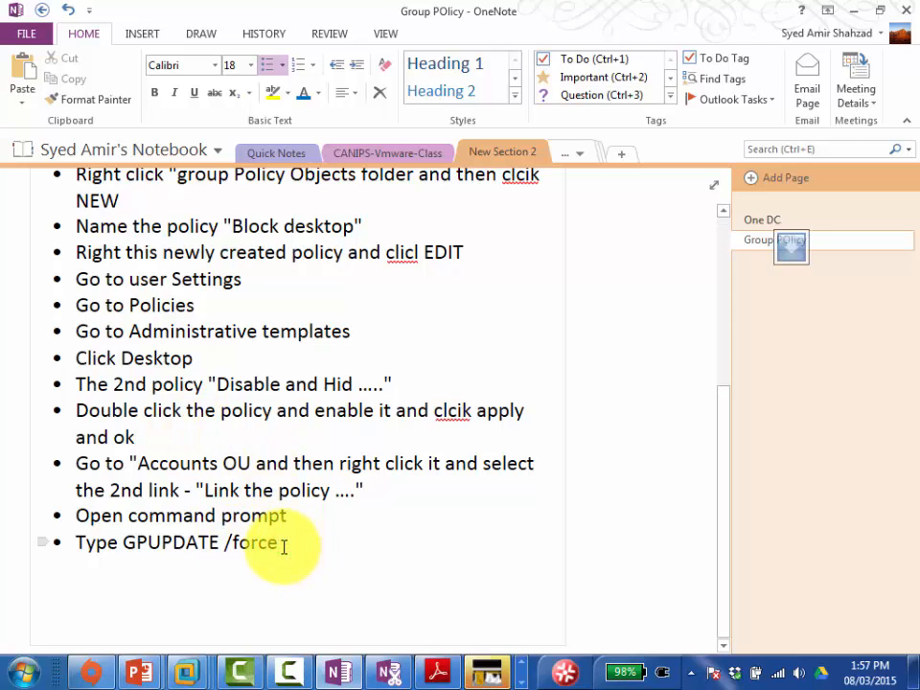
Step: Add the bullet 'Go to the server02 and login form user01 and check if the policy is implemented'
{"action": "key", "text": "Return"}
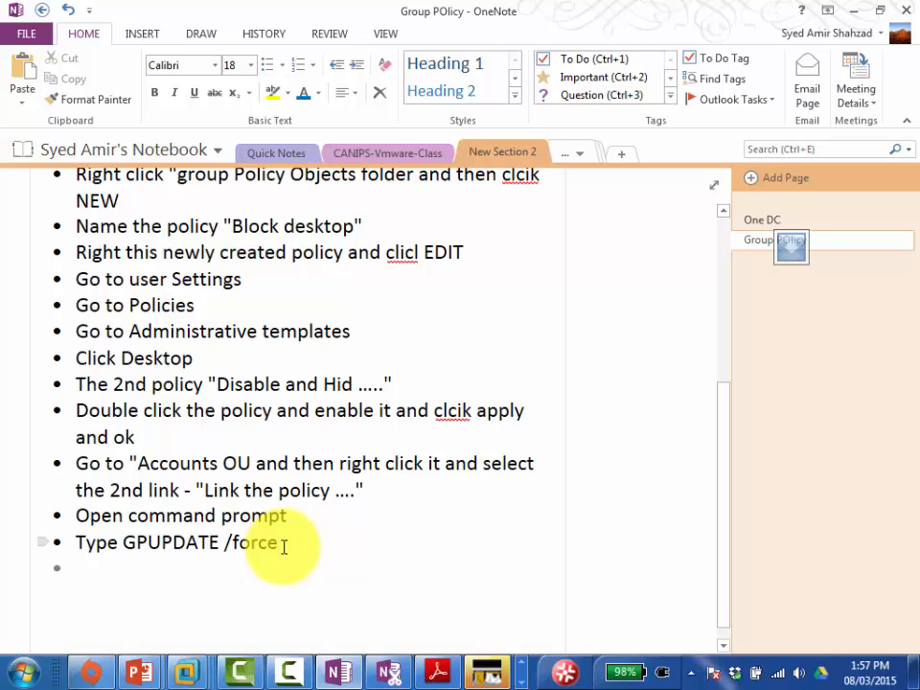
{"action": "type", "text": "Go to the s"}
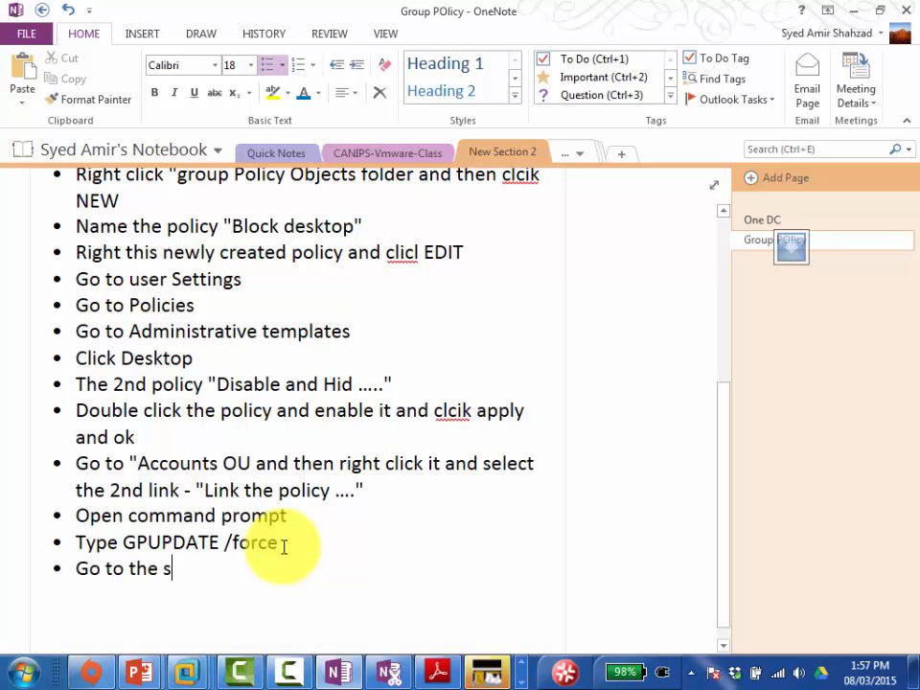
{"action": "type", "text": "erver02"}
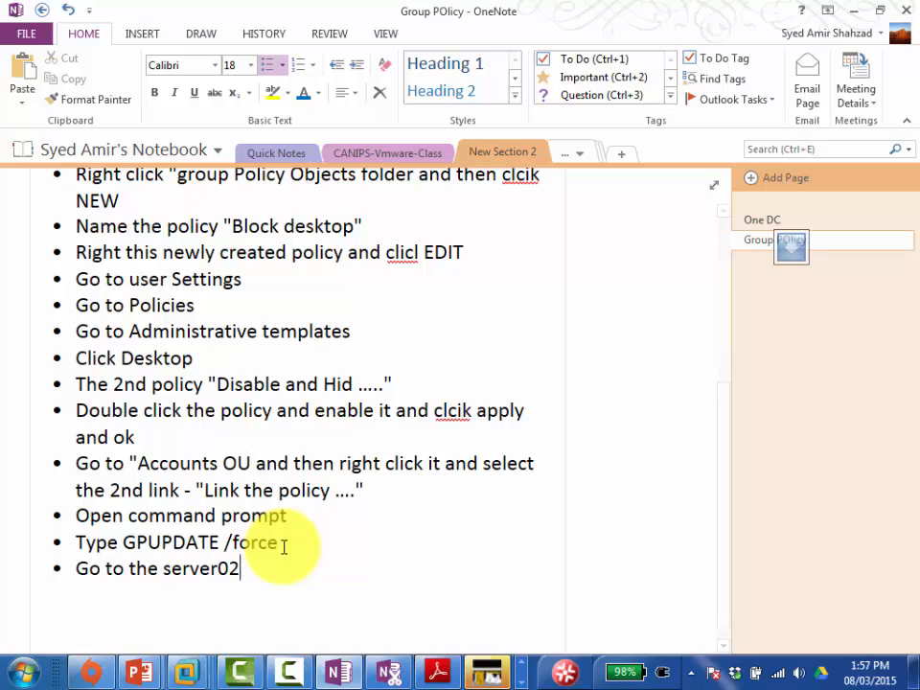
{"action": "type", "text": " and login f"}
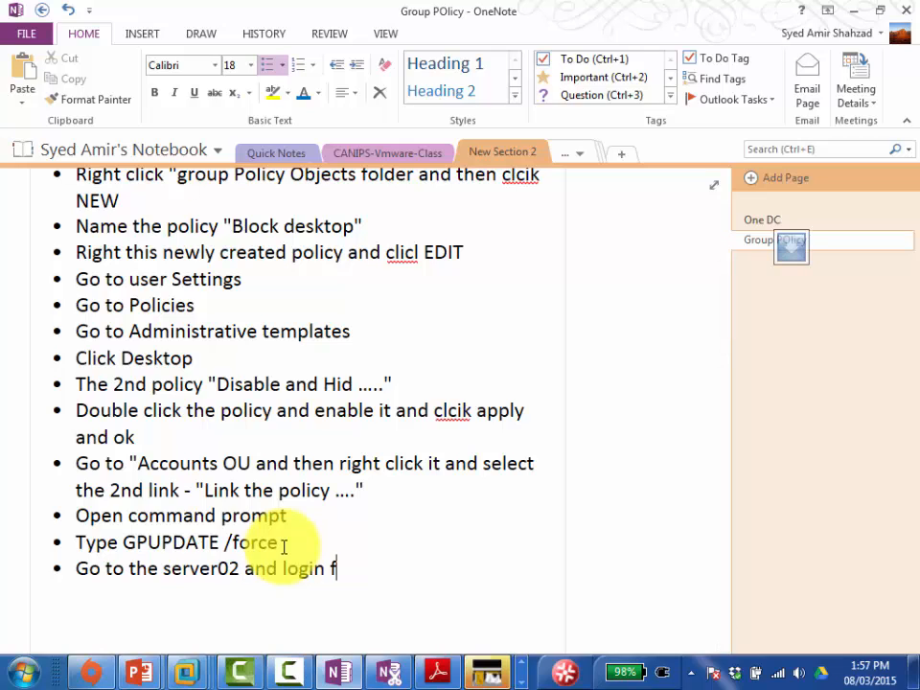
{"action": "type", "text": "orm user01 a"}
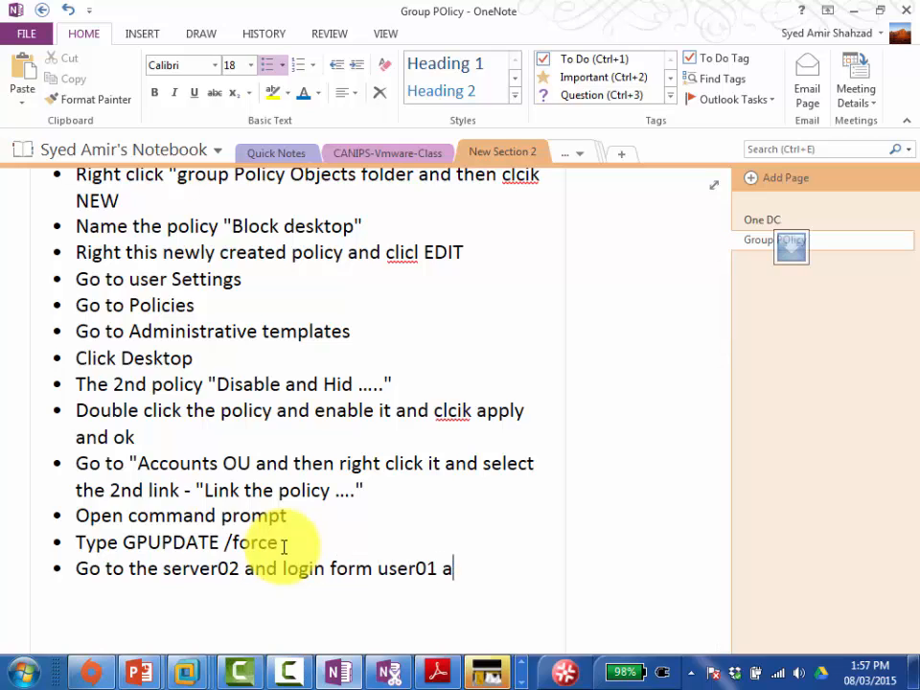
{"action": "type", "text": "nd check if"}
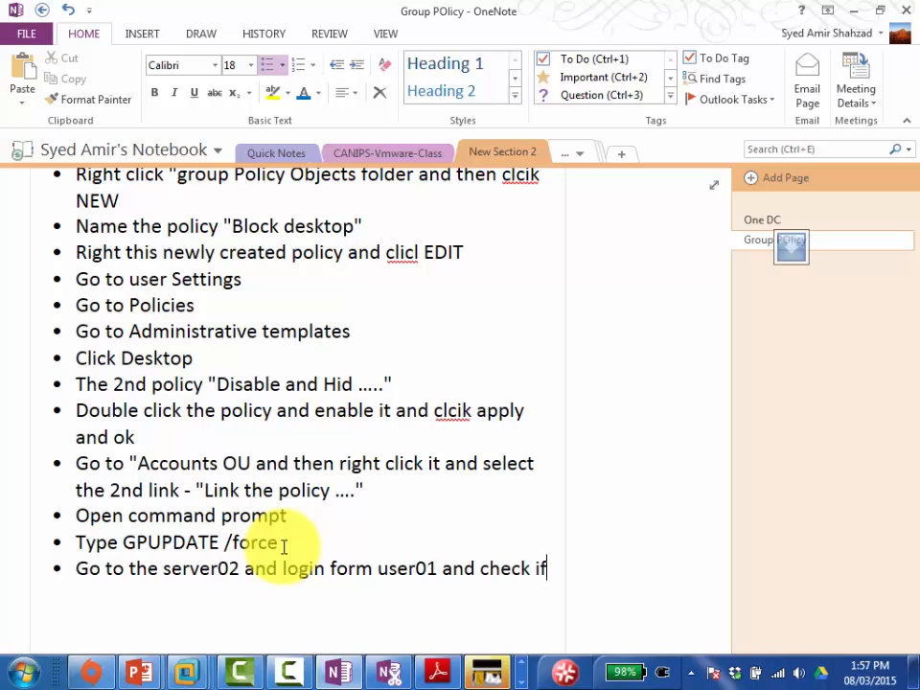
{"action": "type", "text": " the policy i"}
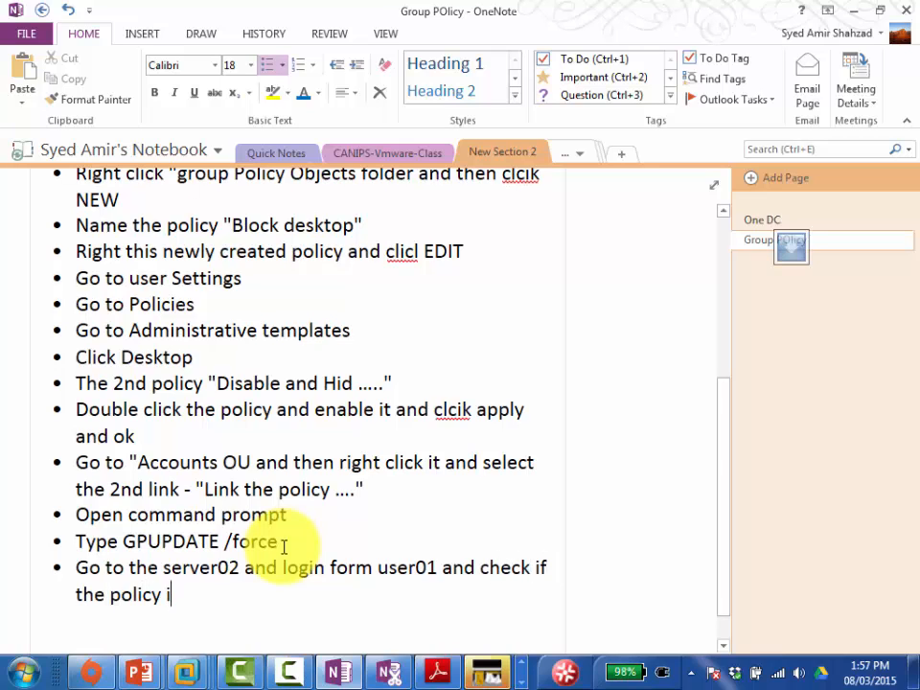
{"action": "type", "text": "s implemented"}
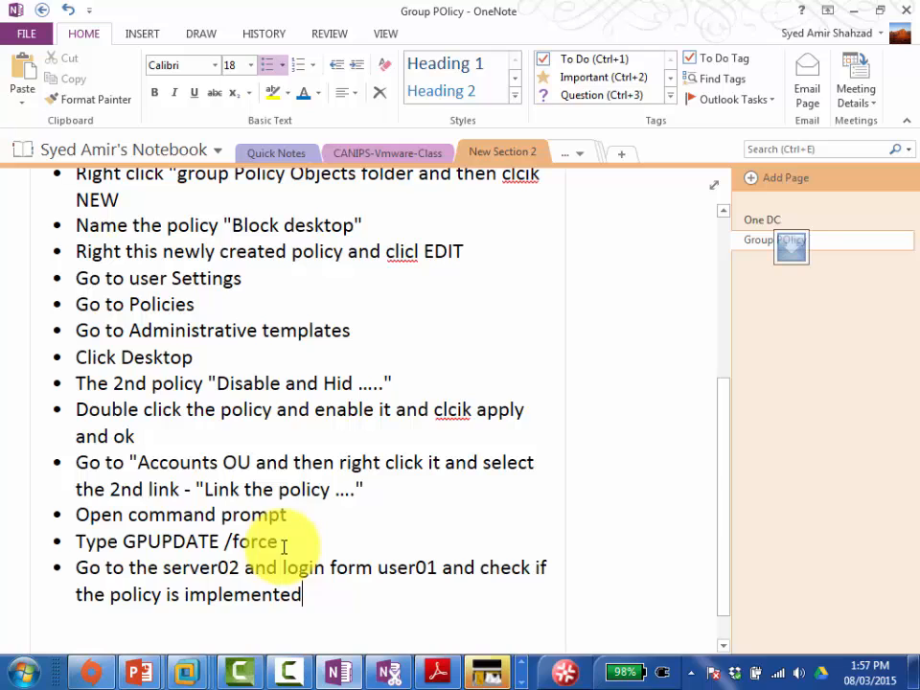
{"action": "key", "text": "Return"}
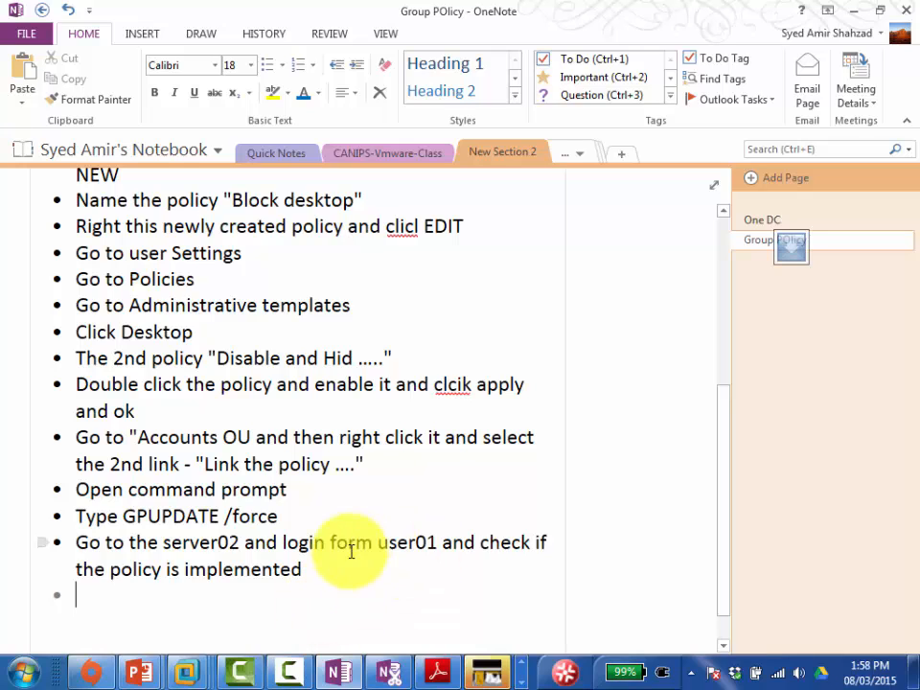
{"action": "left_click", "coordinate": [305, 572]}
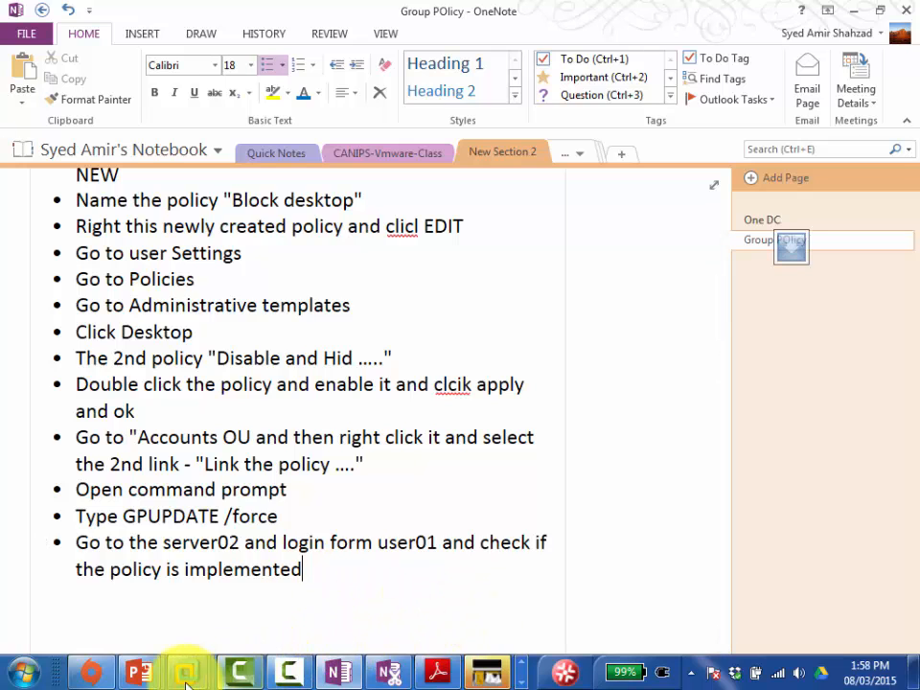
Step: Return to Server01-Canips, flip through the VM tabs, and open the virtual machine Library
{"action": "mouse_move", "coordinate": [186, 669]}
{"action": "left_click", "coordinate": [365, 540]}
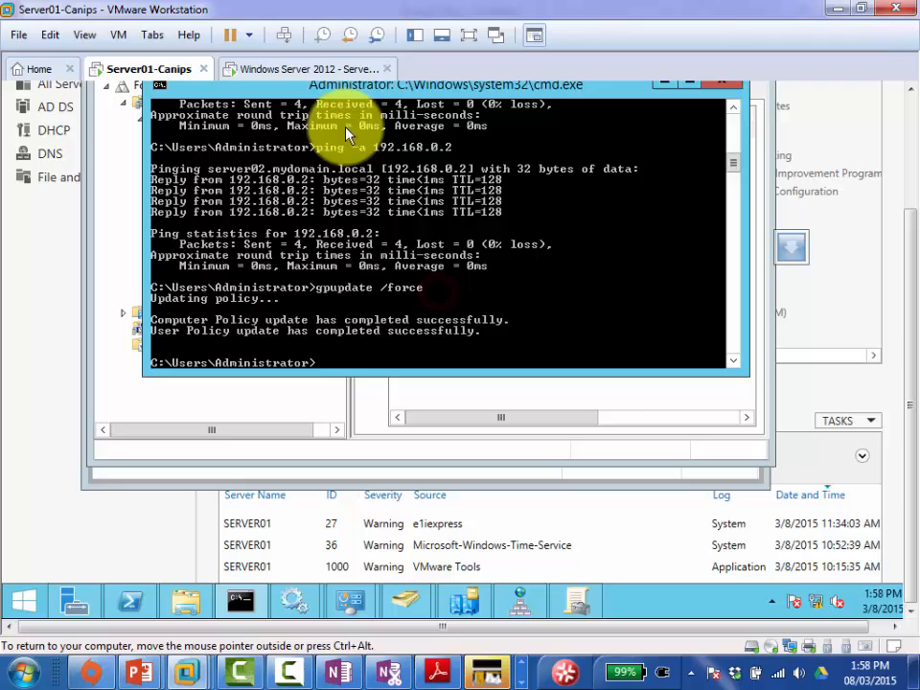
{"action": "left_click", "coordinate": [299, 71]}
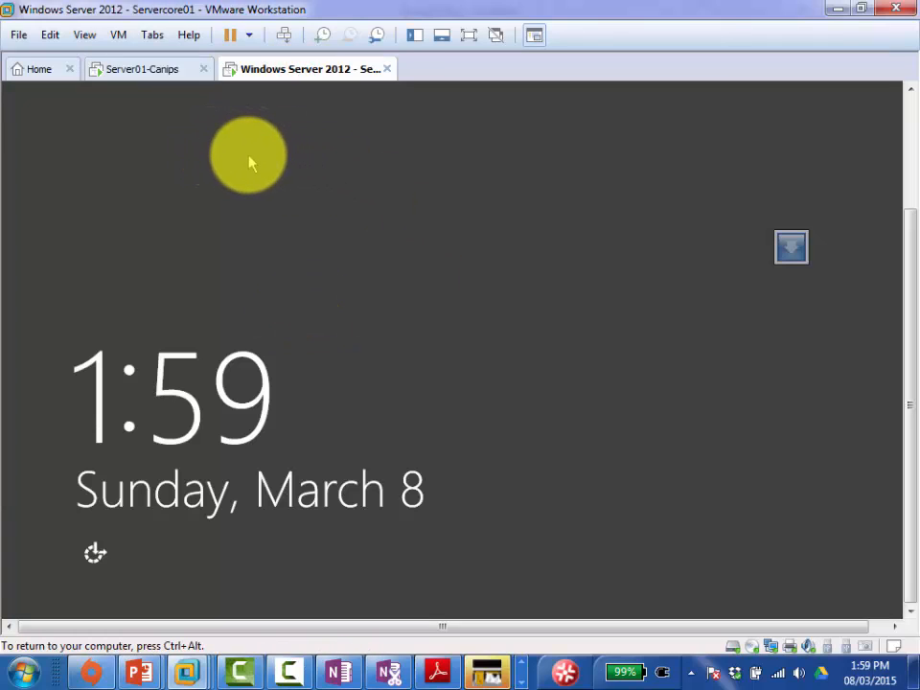
{"action": "left_click", "coordinate": [157, 79]}
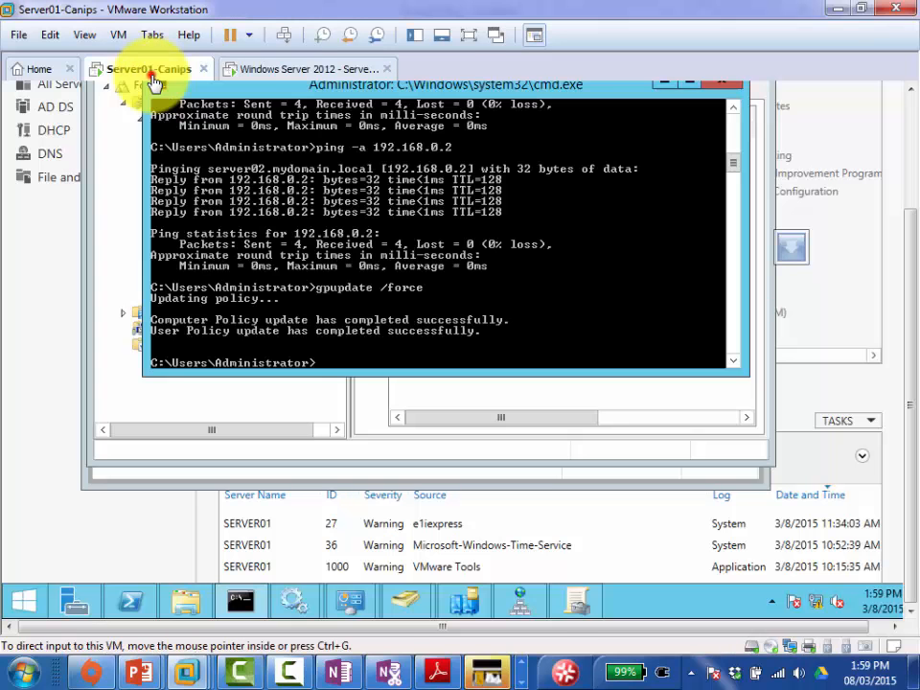
{"action": "left_click", "coordinate": [412, 35]}
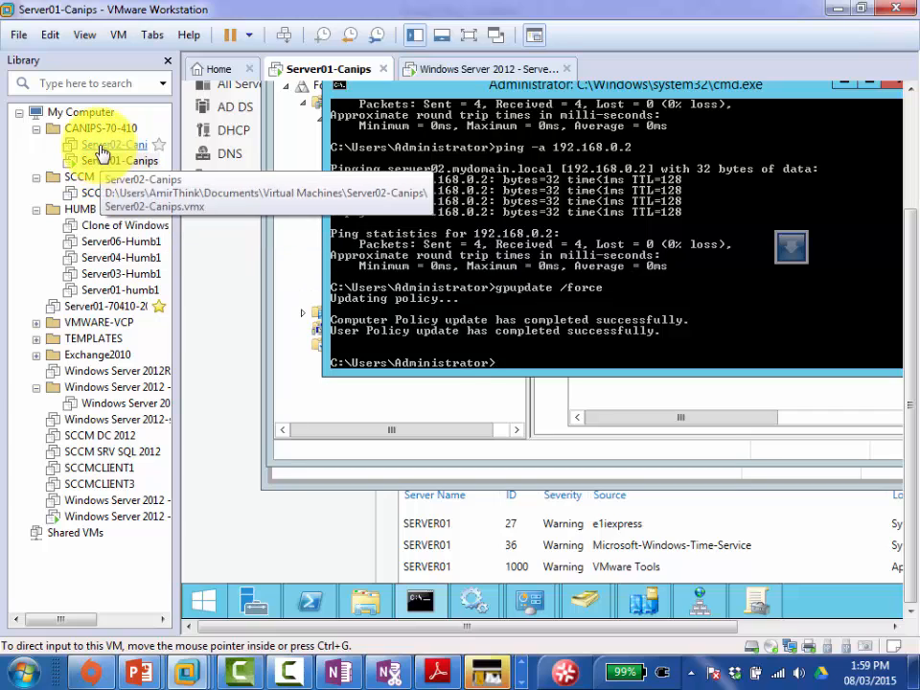
Step: Open Server02-Canips from the Library, power it on, then return to the Server01-Canips tab
{"action": "double_click", "coordinate": [101, 146]}
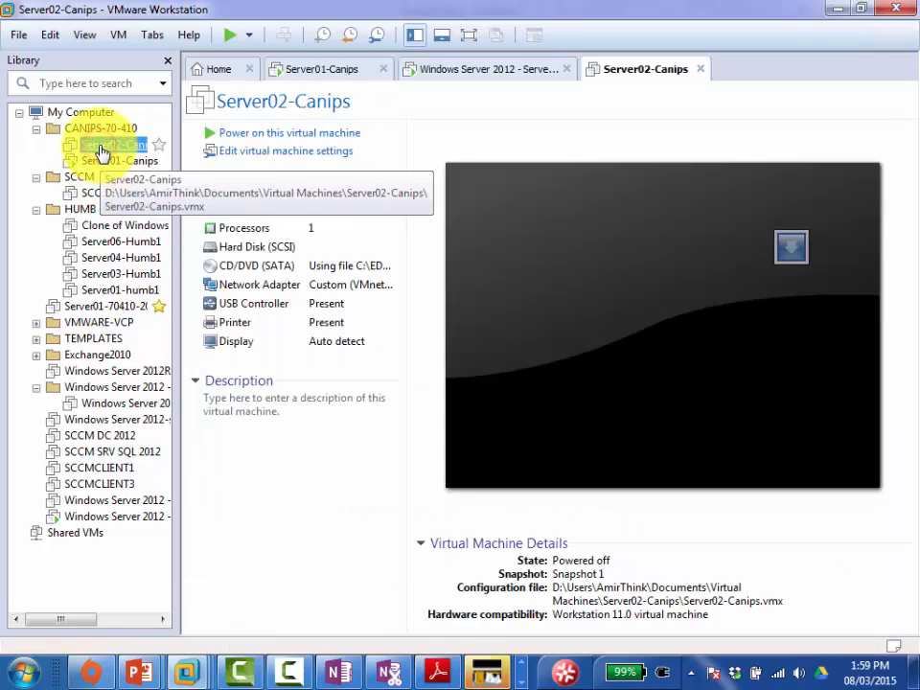
{"action": "left_click", "coordinate": [312, 134]}
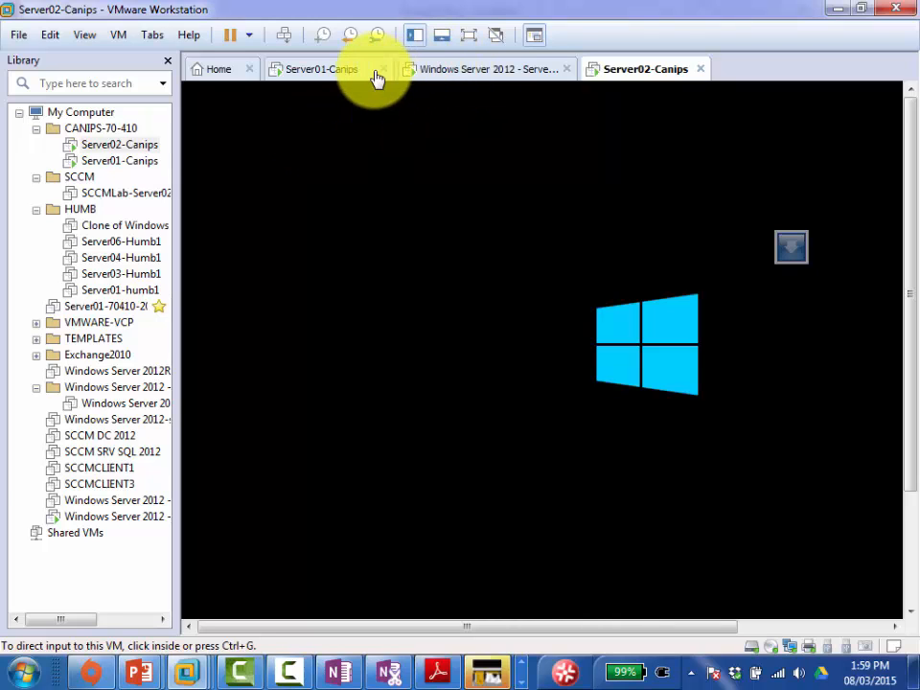
{"action": "left_click", "coordinate": [321, 76]}
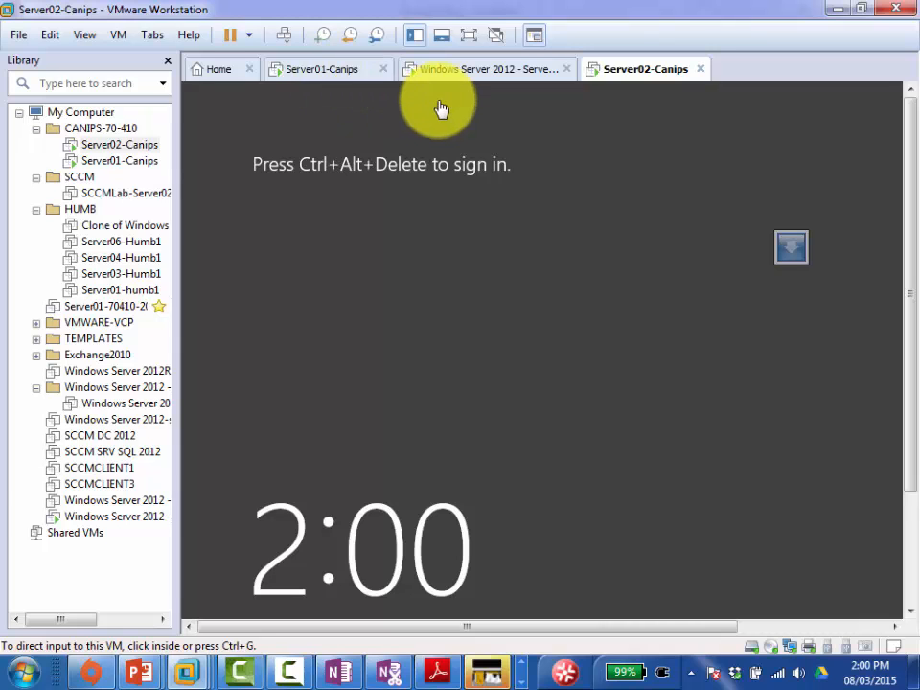
{"action": "left_click", "coordinate": [339, 76]}
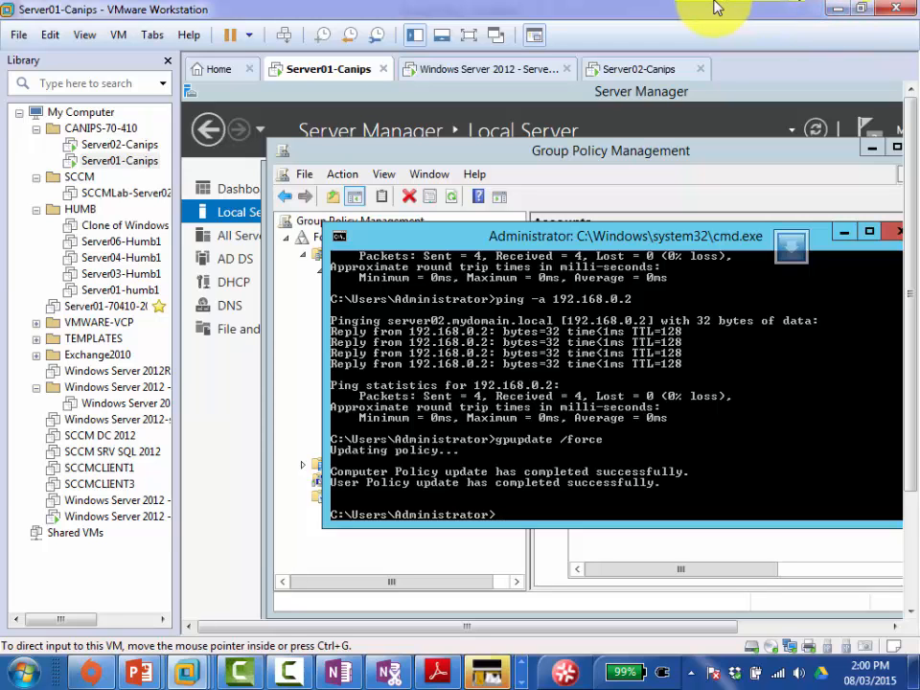
Step: Switch to OneNote to show the Group POlicy notes page
{"action": "left_click", "coordinate": [338, 673]}
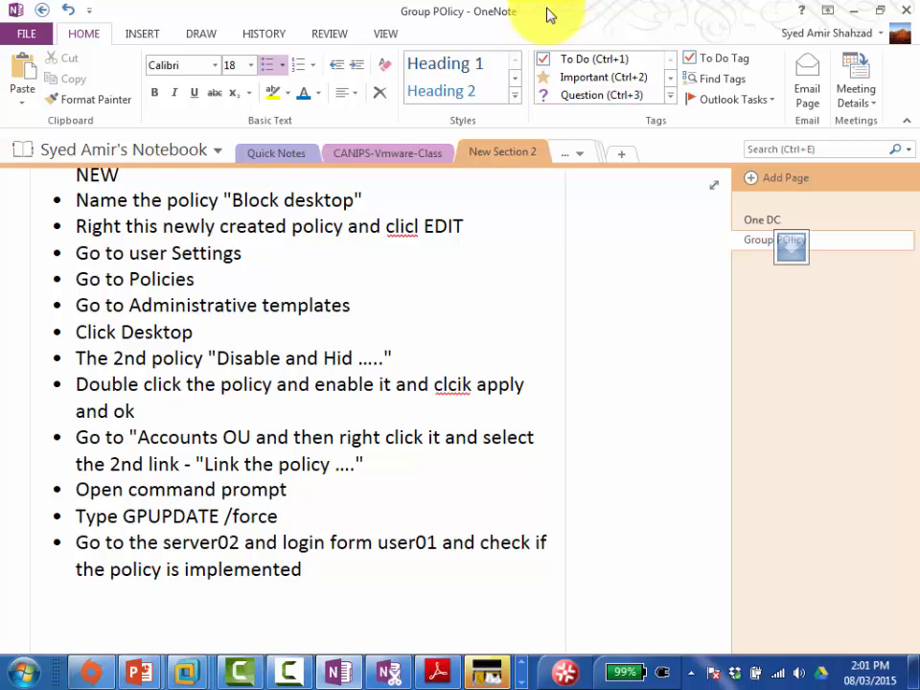
Step: Fix the misspellings 'clicl' and 'clcik' to 'click' in the Group Policy steps
{"action": "right_click", "coordinate": [403, 227]}
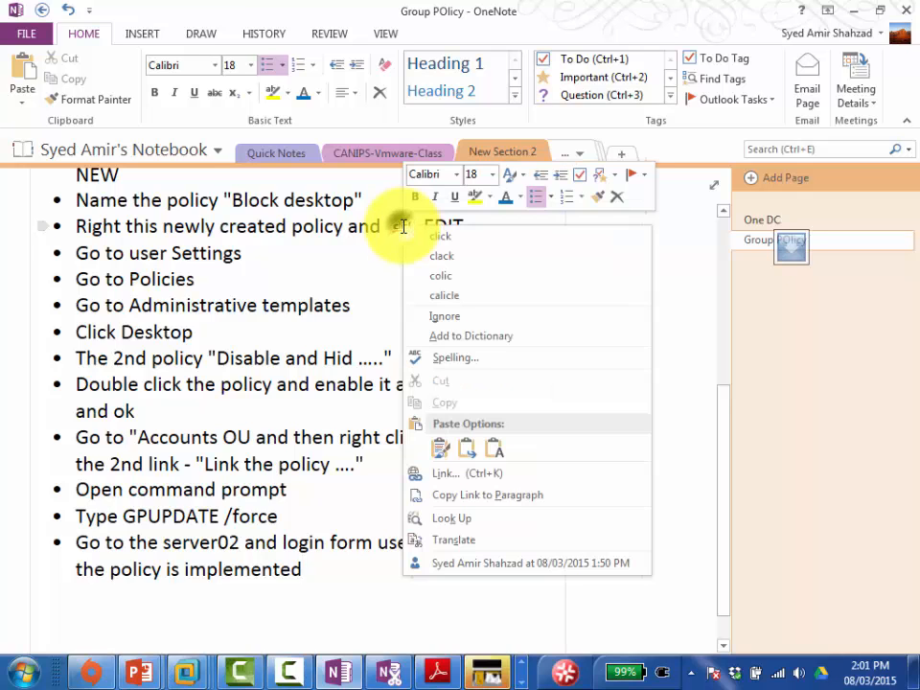
{"action": "left_click", "coordinate": [430, 237]}
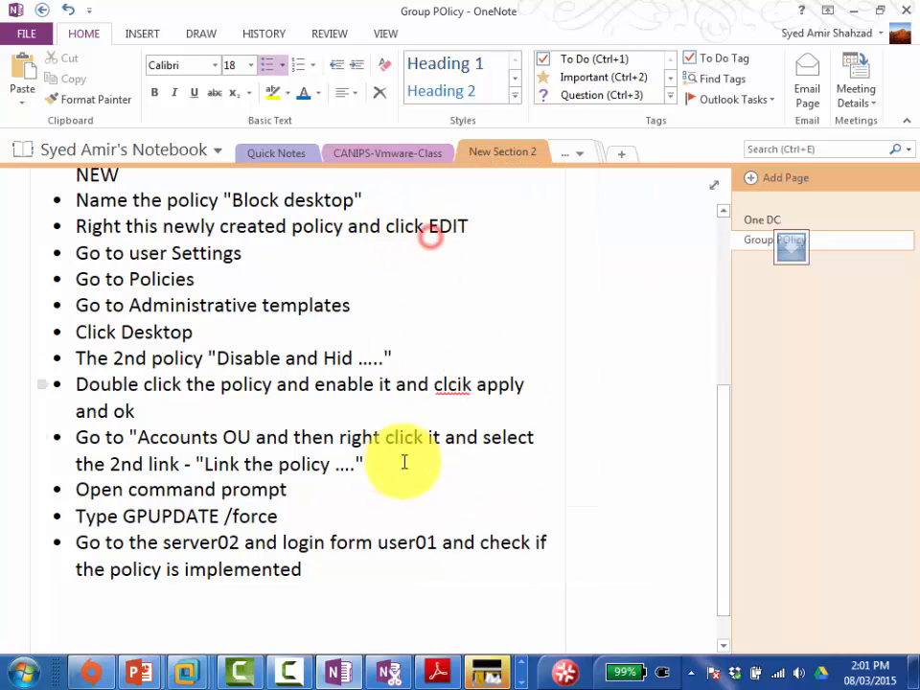
{"action": "right_click", "coordinate": [441, 386]}
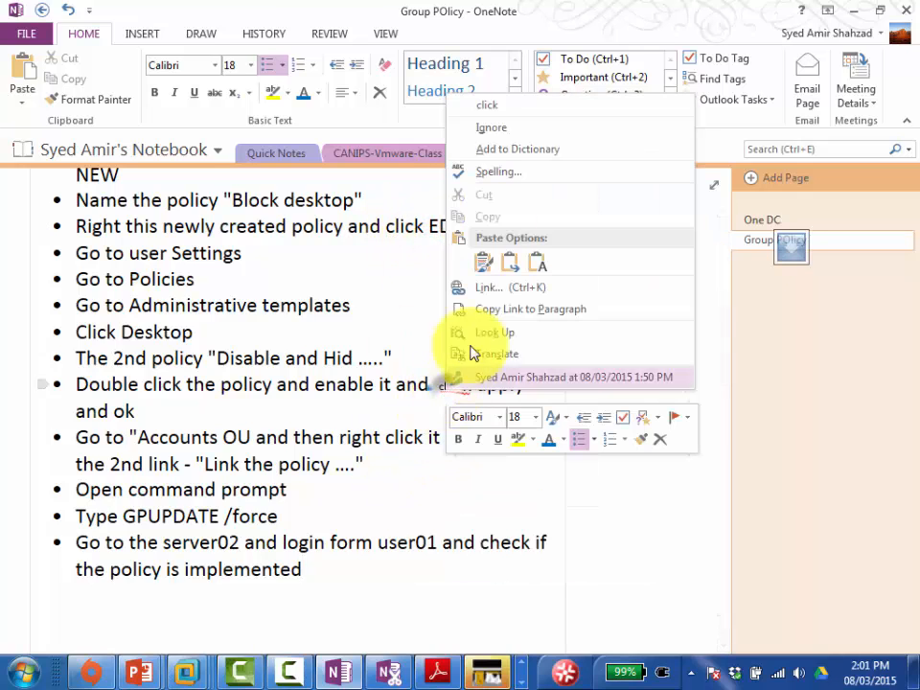
{"action": "left_click", "coordinate": [501, 105]}
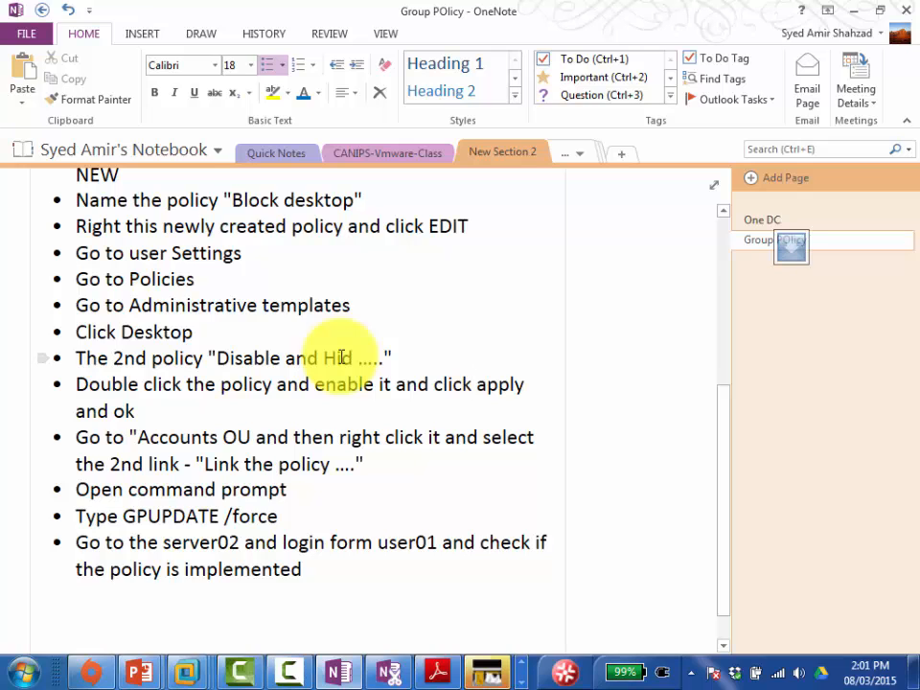
{"action": "left_click", "coordinate": [295, 662]}
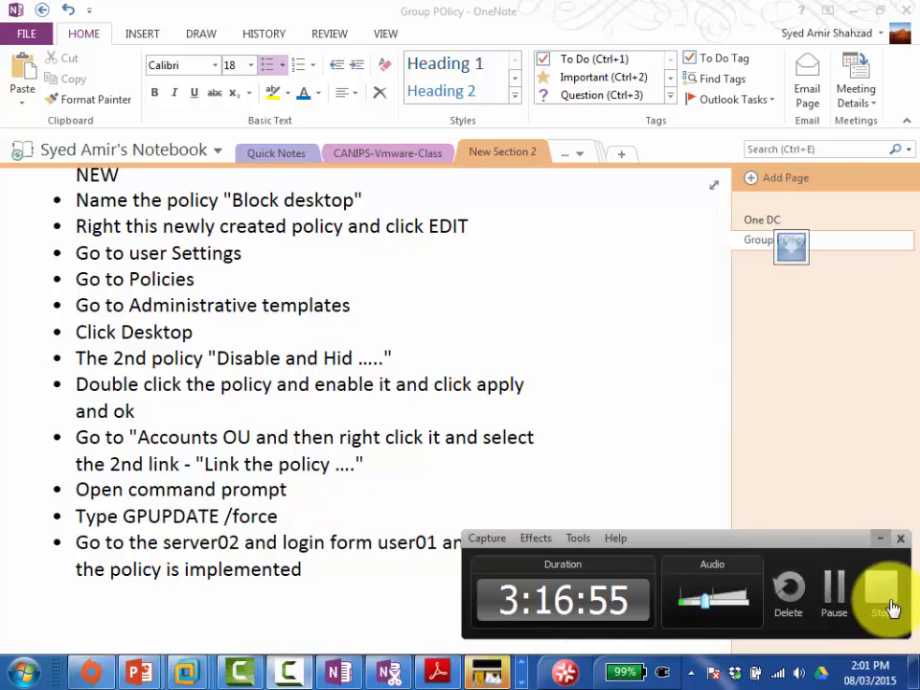